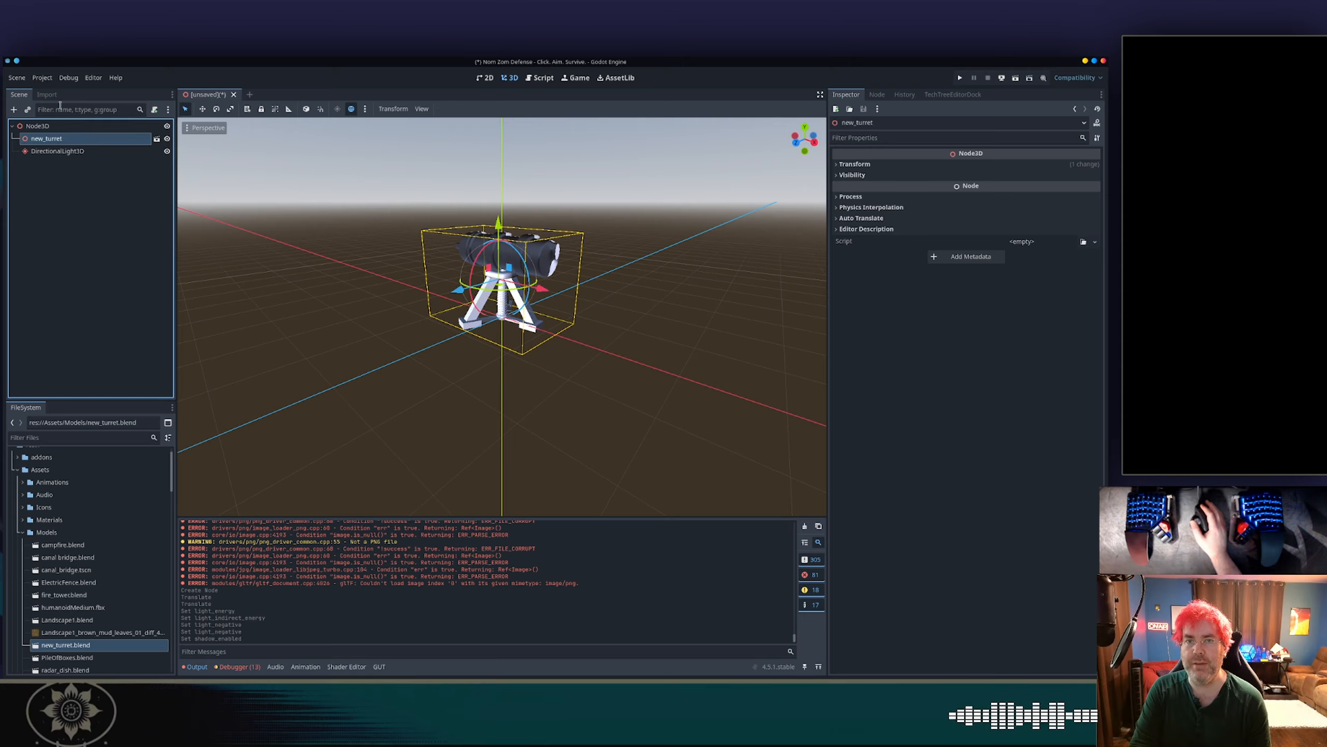
Set Light Baking to Disabled in the import settings of new_turret.blend and reimport the model.
click(46, 94)
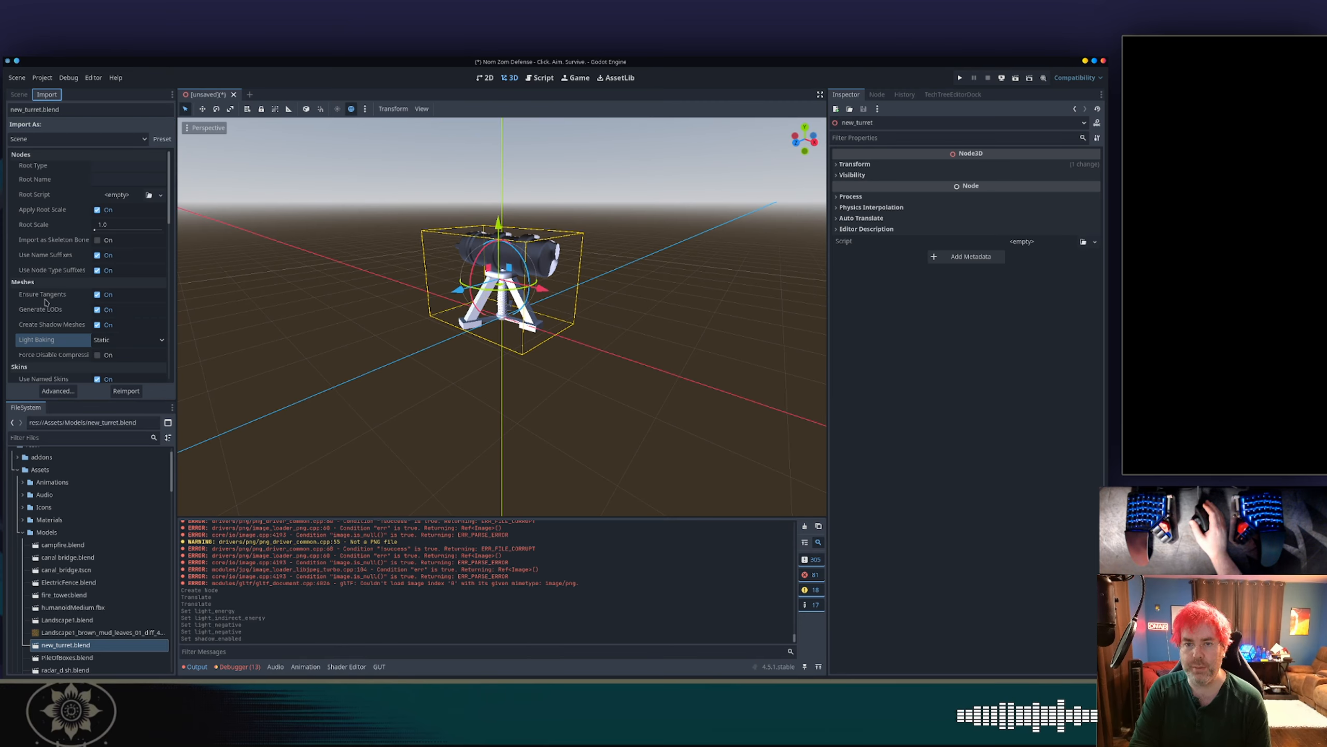
scroll(45, 299, down, 2)
click(118, 314)
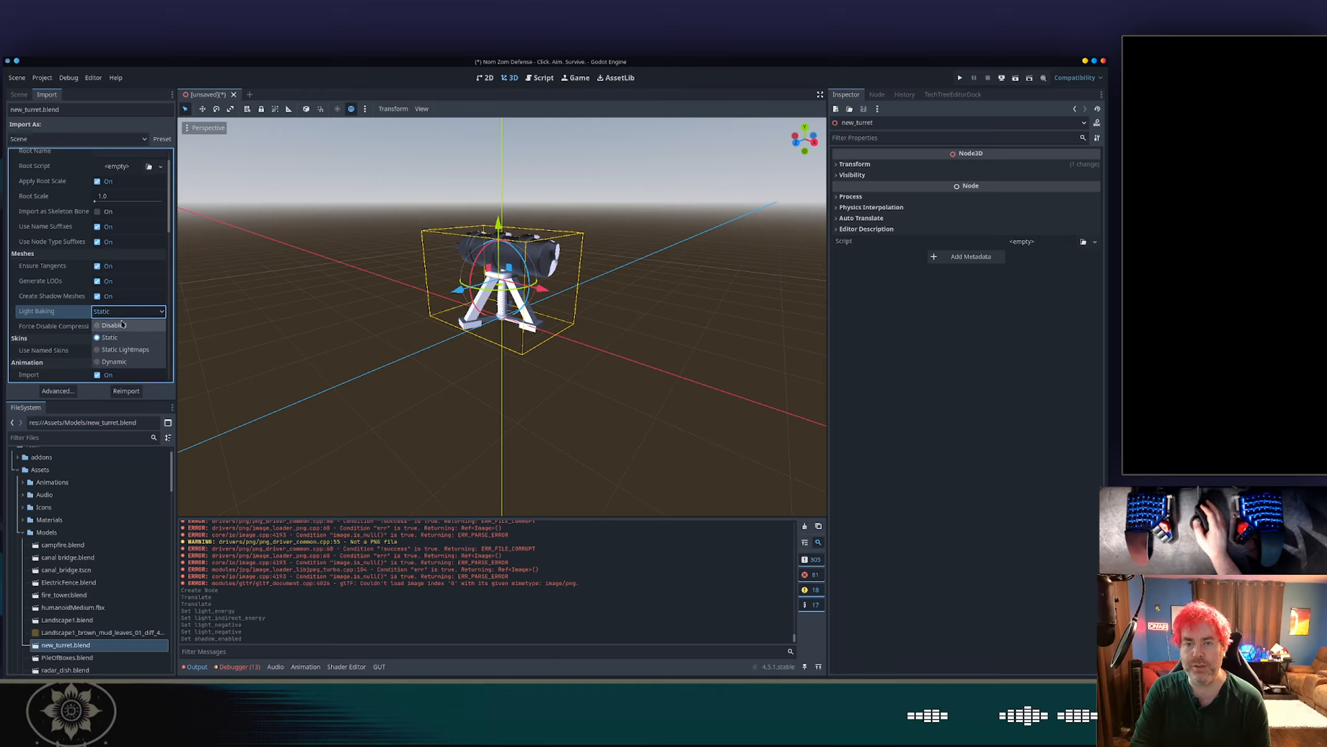
click(120, 326)
click(125, 390)
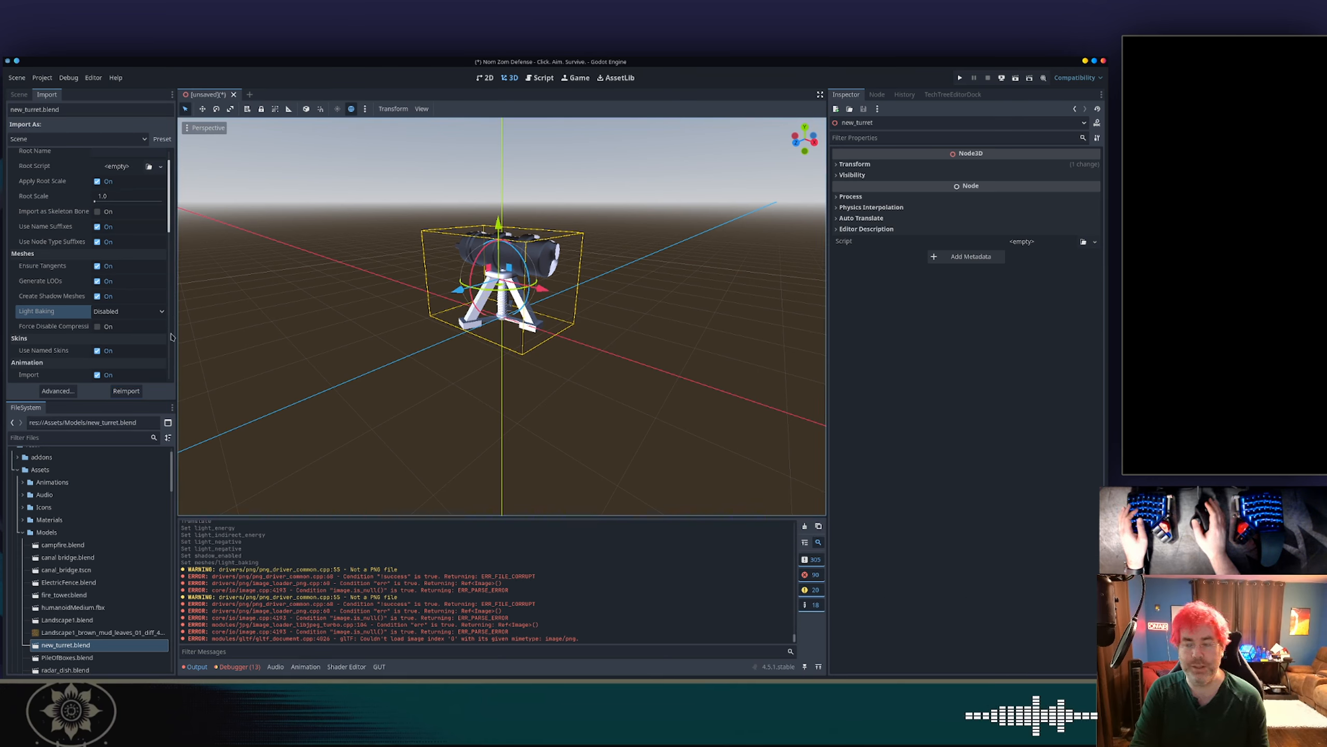
Change the turret model's Light Baking import option to Static Lightmaps and reimport it.
click(124, 312)
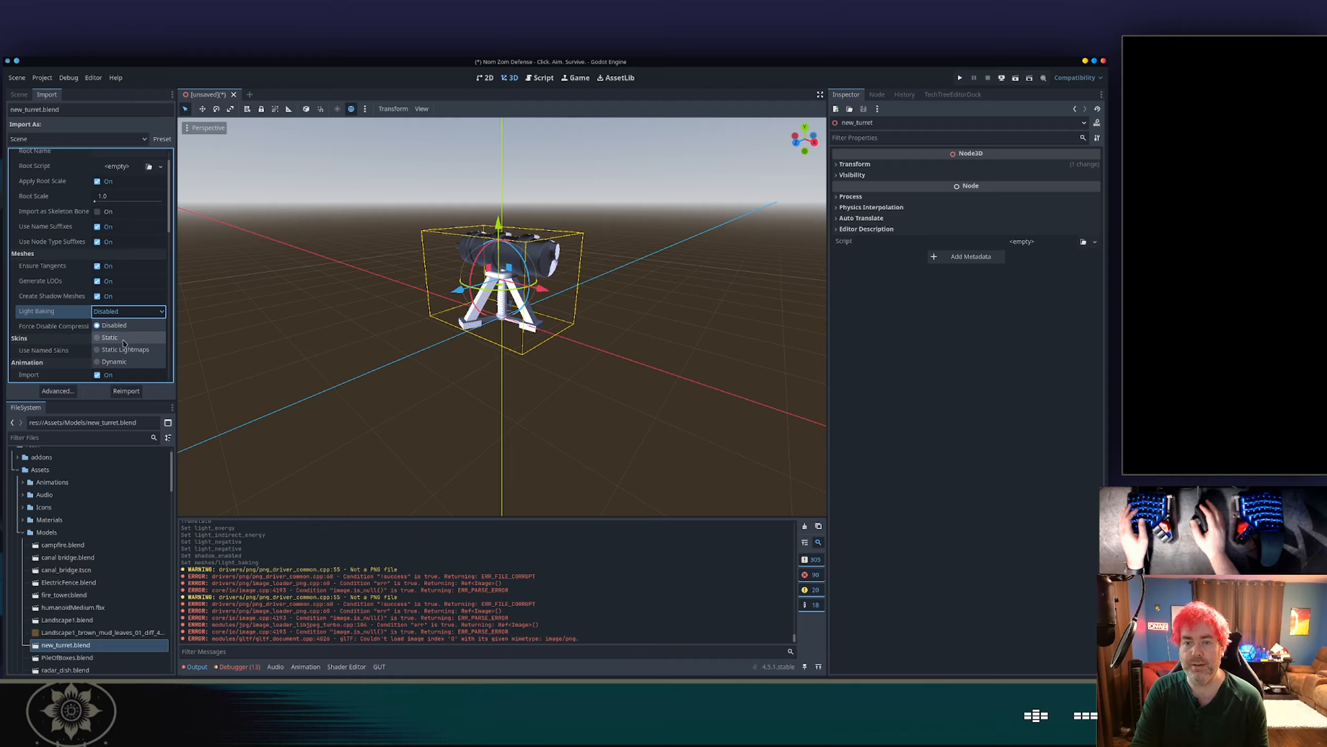
click(130, 354)
click(125, 390)
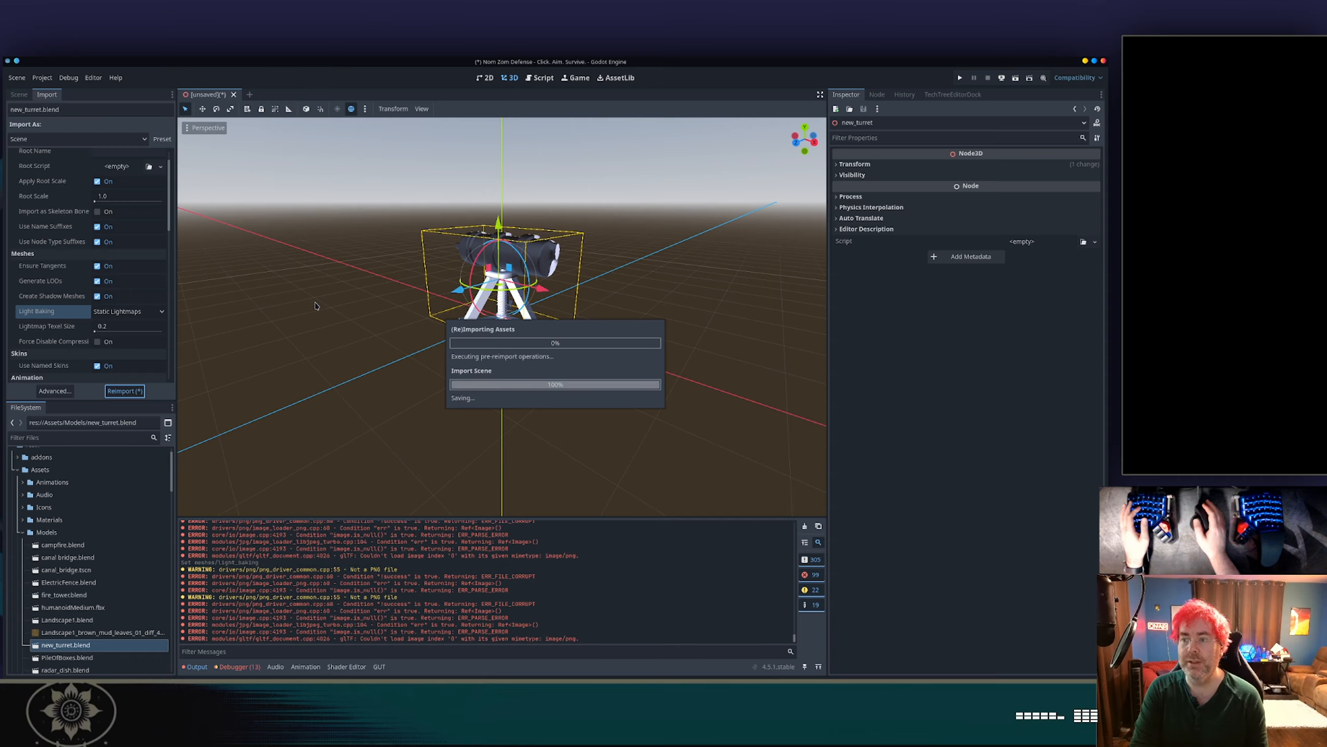
Switch the turret model's Light Baking import option to Dynamic and reimport it.
click(106, 312)
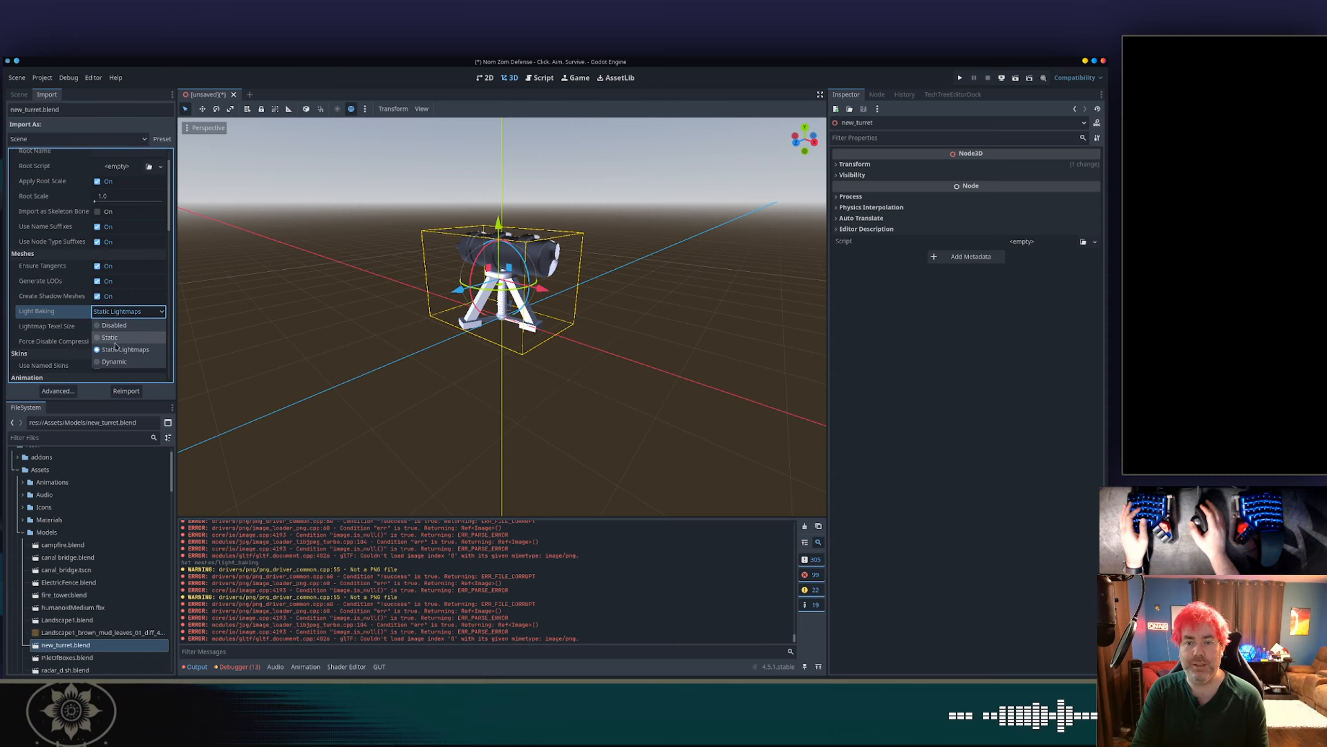
click(113, 337)
click(116, 387)
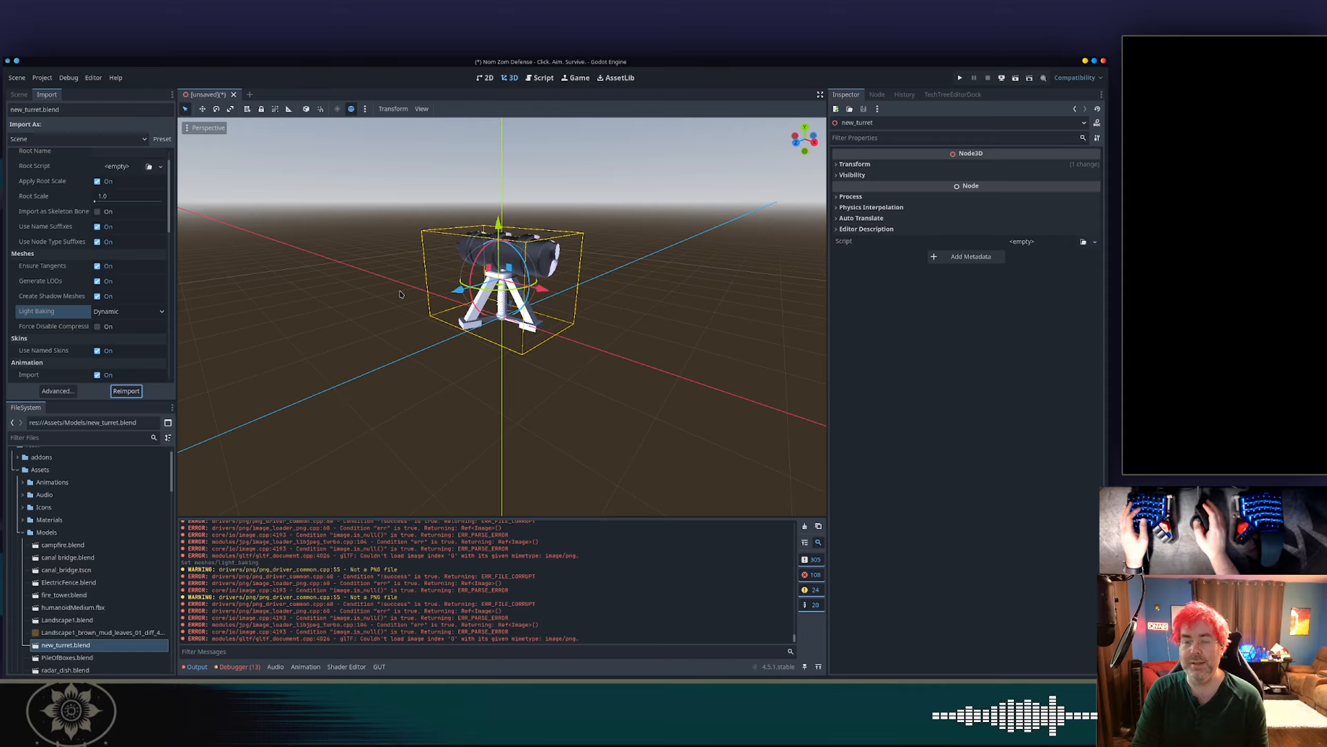
Set the turret model's Light Baking import option back to Static and reimport it.
click(147, 311)
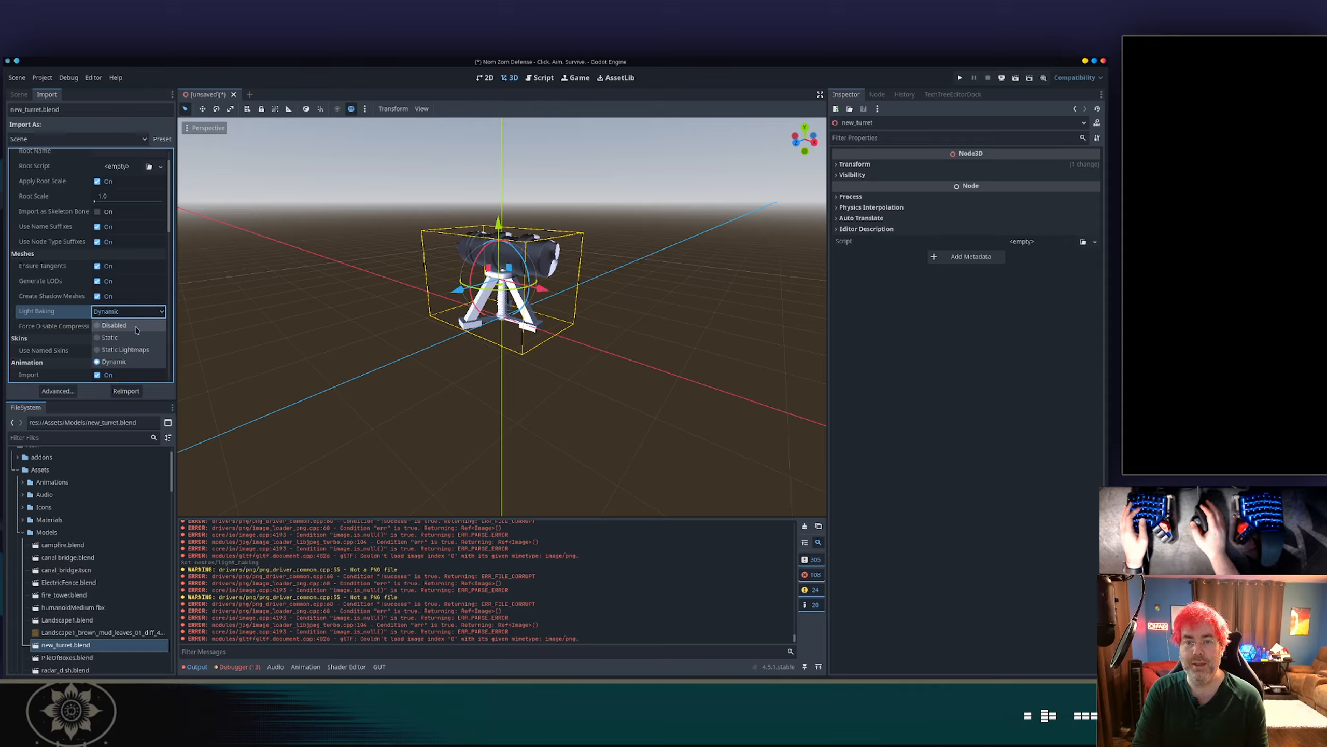
click(136, 354)
click(128, 391)
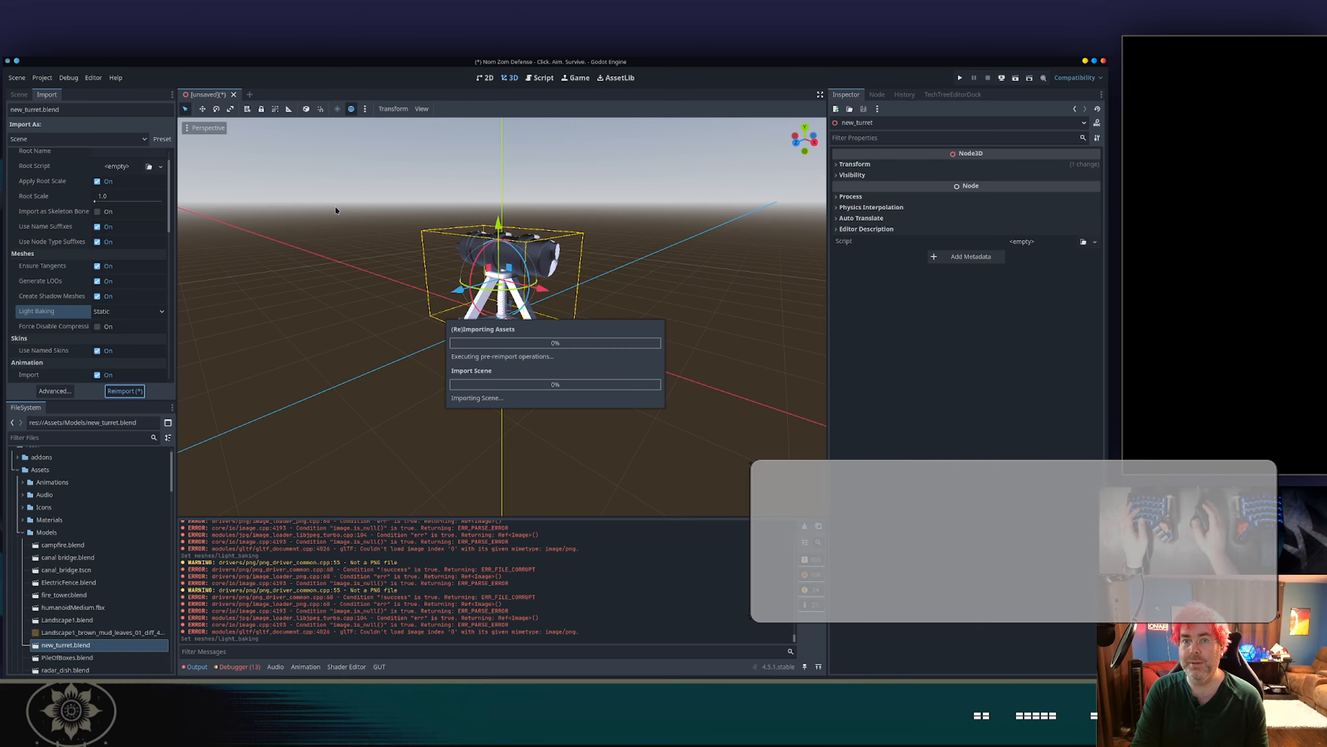
Rotate the DirectionalLight3D in the unsaved scene to change the angle at which it lights the turret.
click(19, 95)
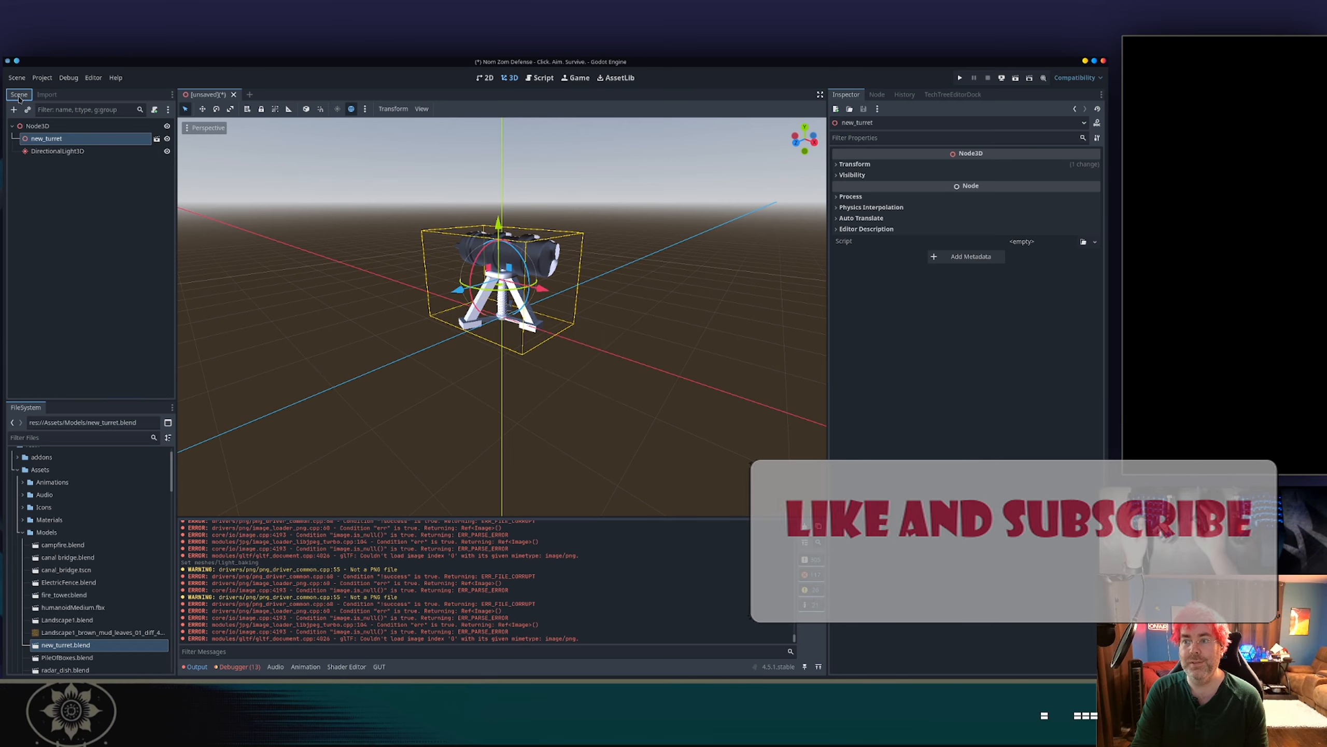
click(87, 153)
scroll(300, 198, down, 18)
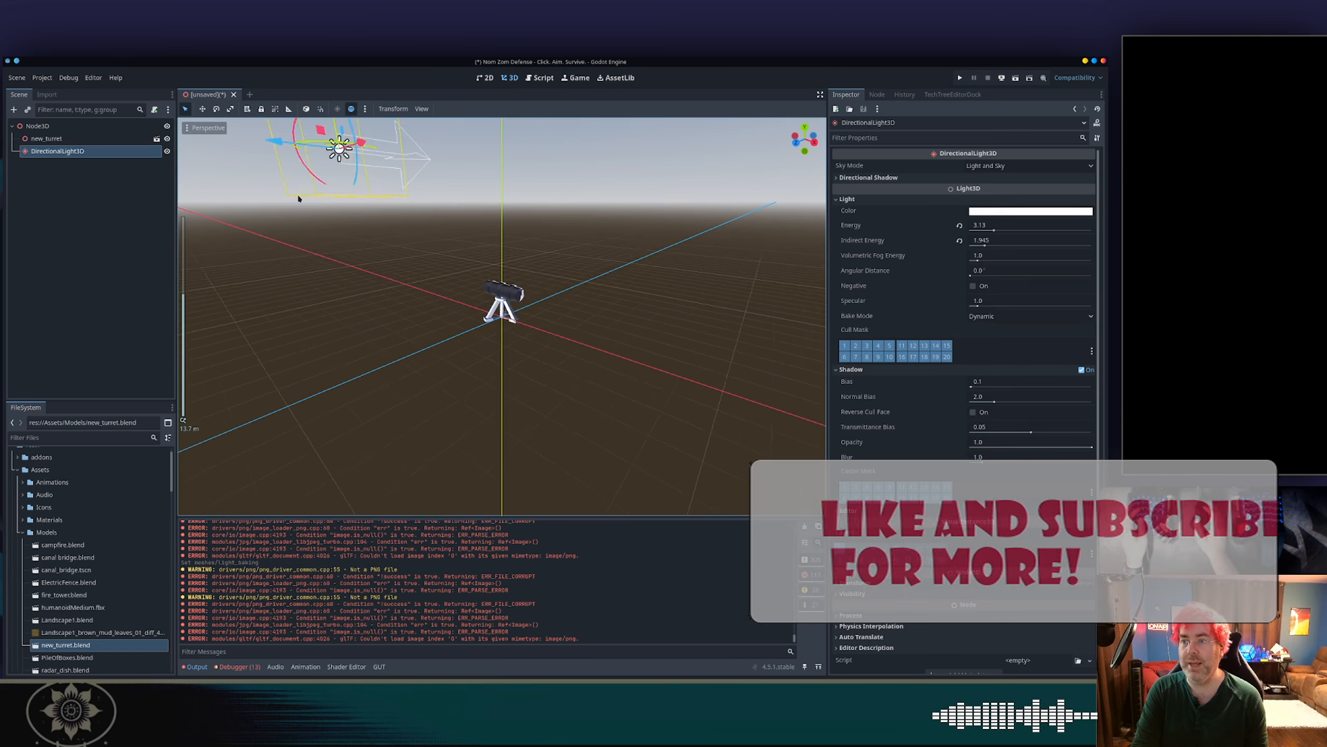
middle_drag(510, 229, 437, 288)
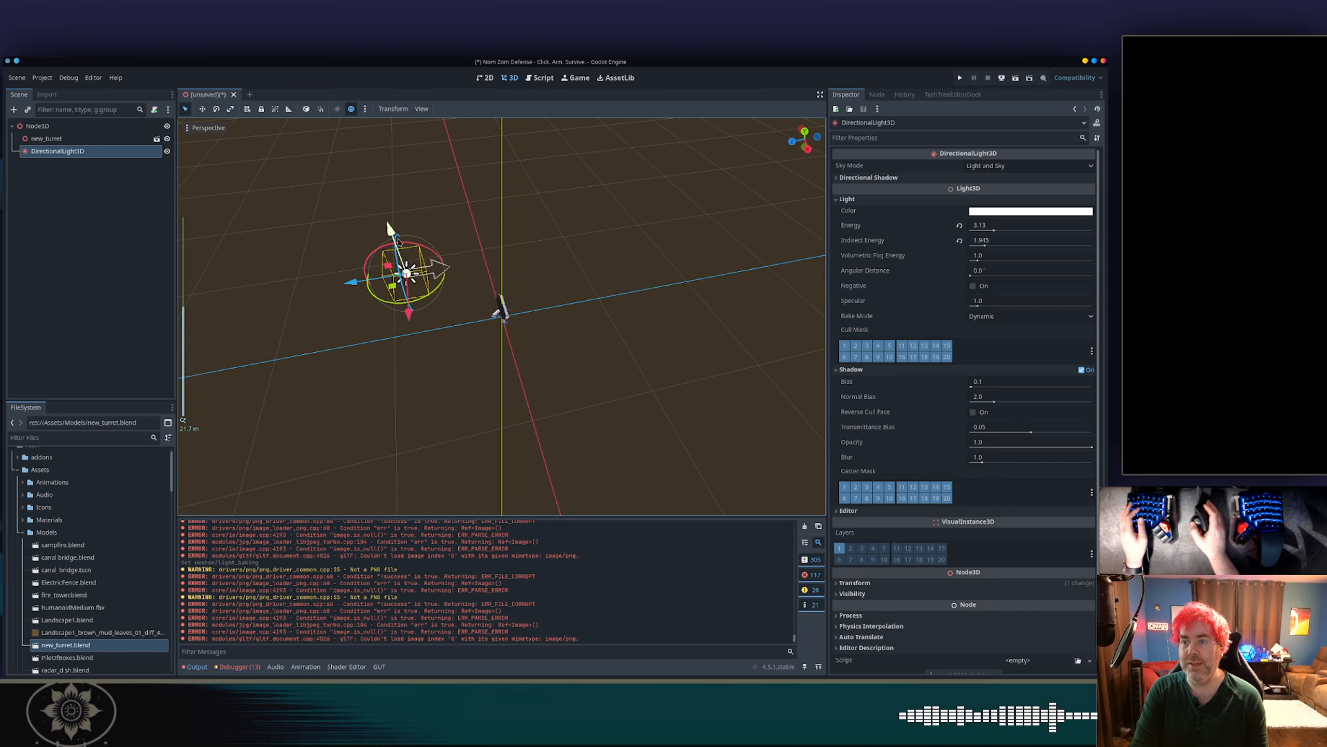
drag(422, 244, 451, 273)
scroll(498, 322, up, 12)
middle_drag(498, 322, 462, 239)
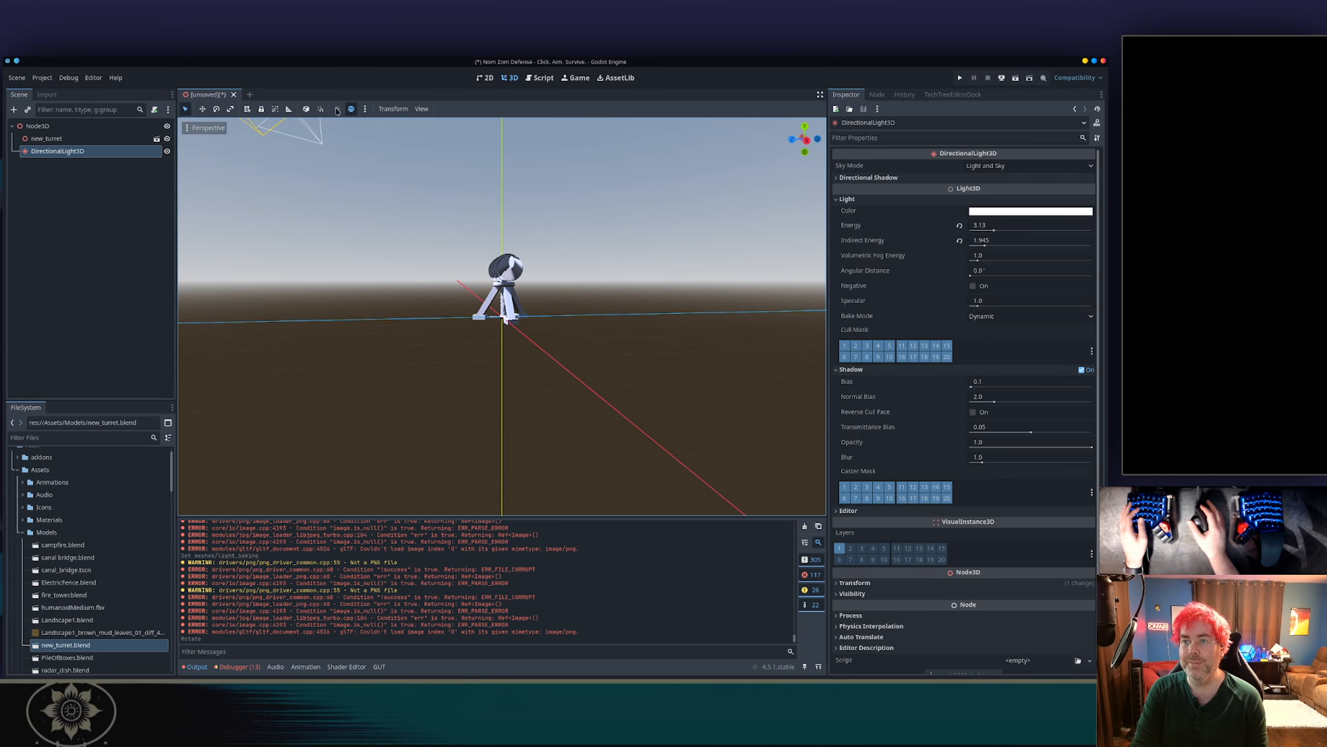
Toggle the preview environment off and on again, and examine the turret's shading up close.
click(351, 109)
click(351, 109)
middle_drag(551, 229, 528, 209)
scroll(506, 305, up, 12)
Move the DirectionalLight3D to the opposite side of the turret and rotate it to point toward the model.
scroll(502, 293, down, 10)
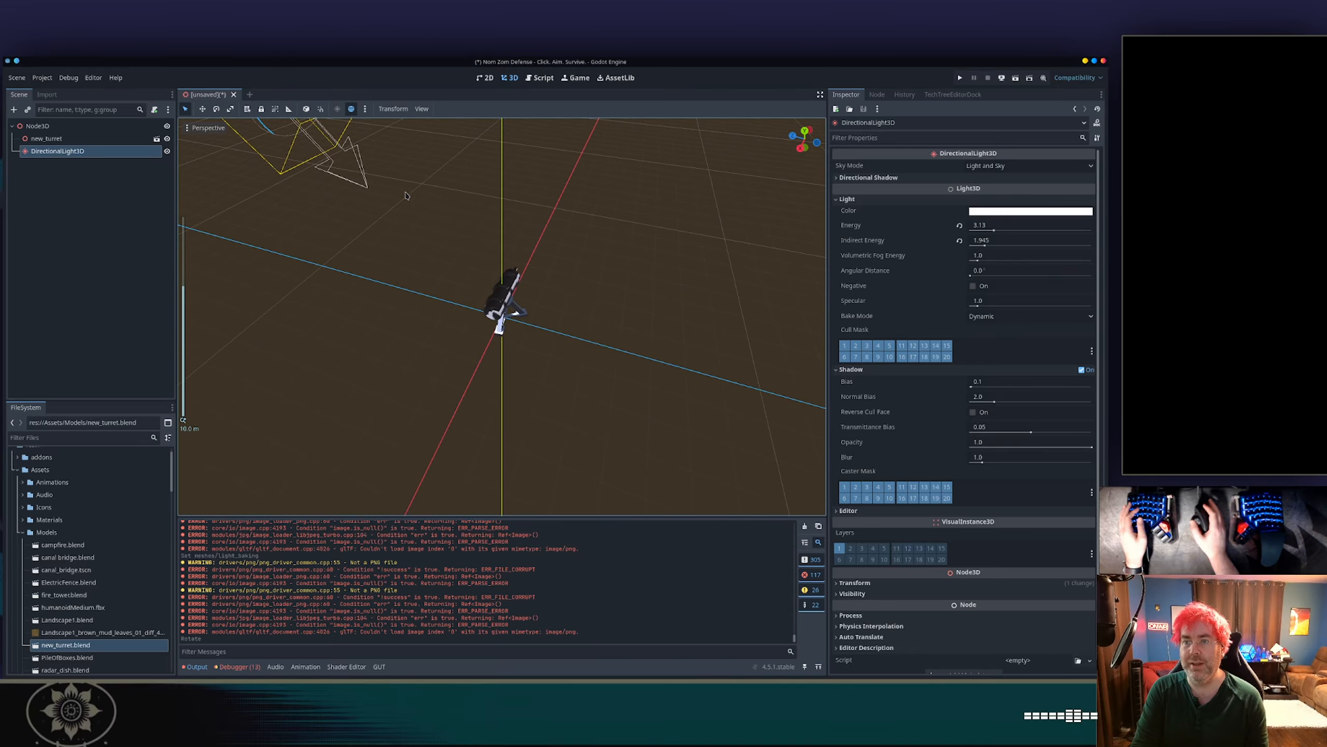
drag(364, 210, 551, 264)
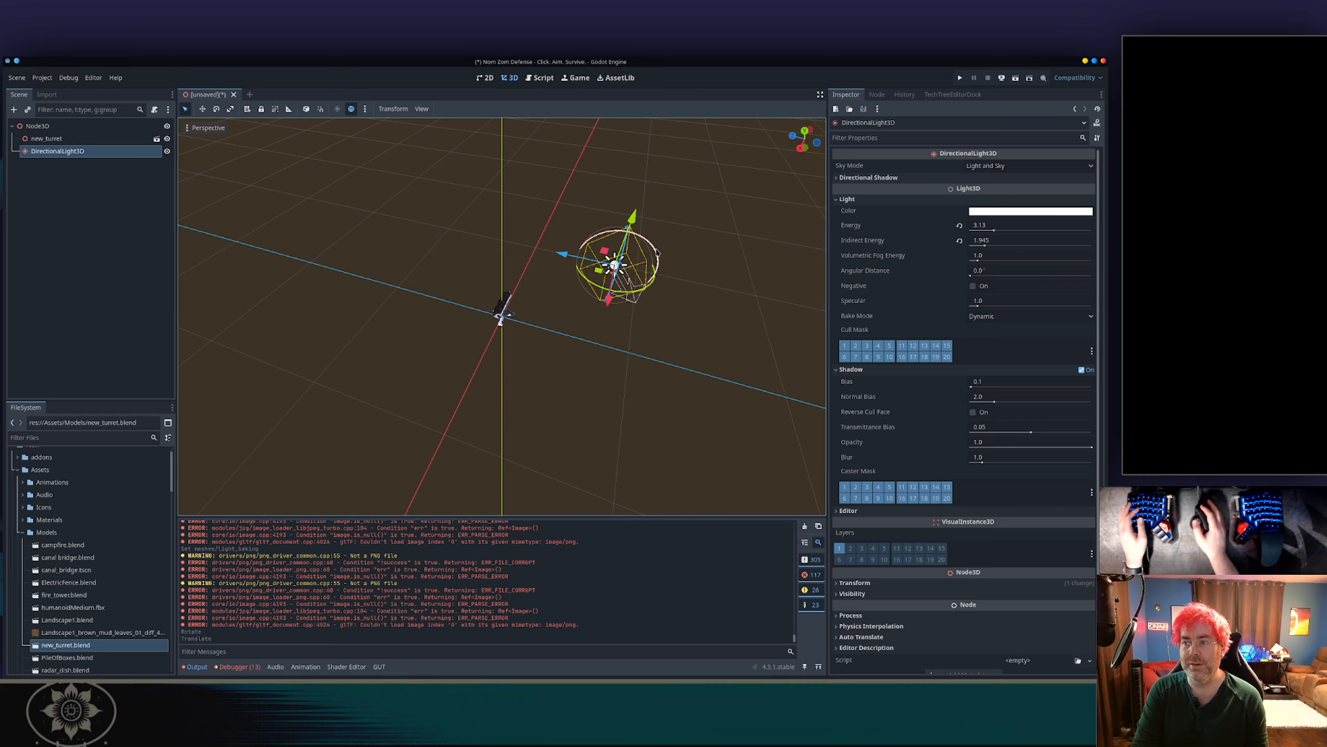
drag(658, 253, 639, 308)
middle_drag(638, 307, 588, 286)
scroll(551, 341, up, 4)
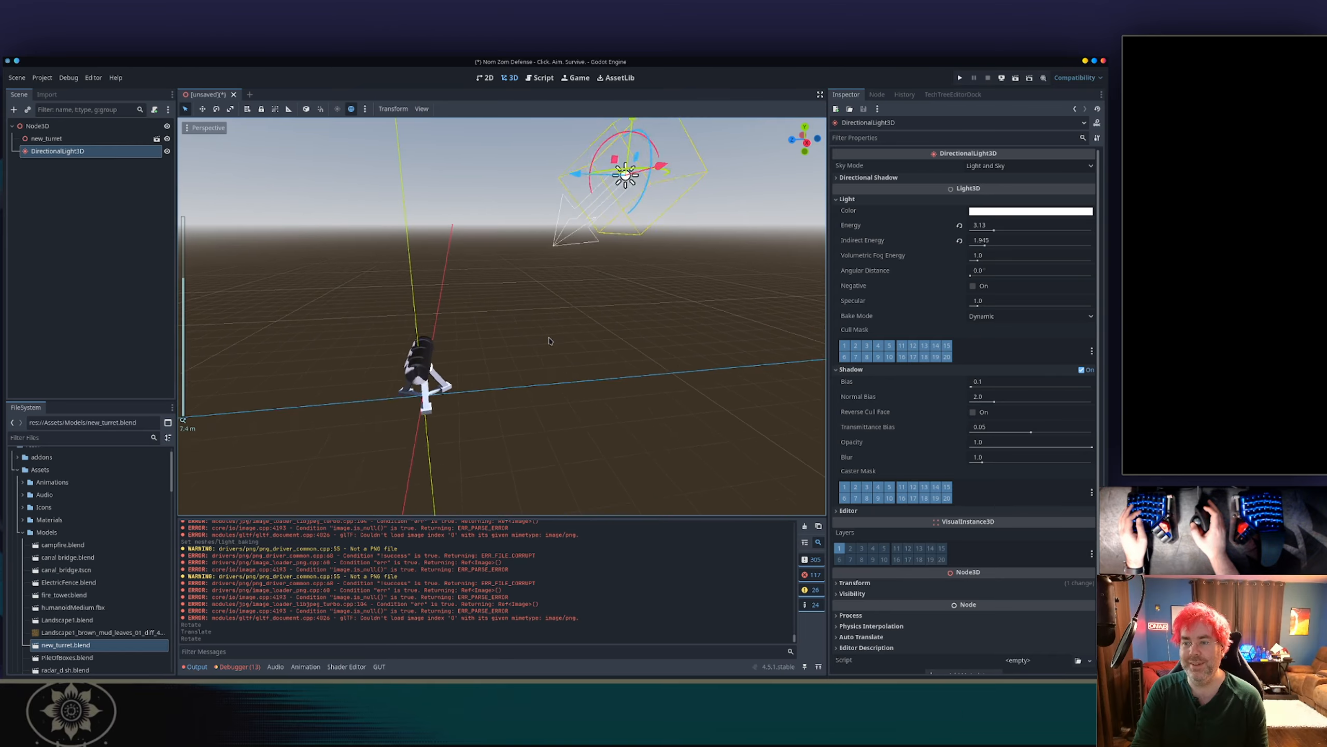
middle_drag(550, 341, 607, 289)
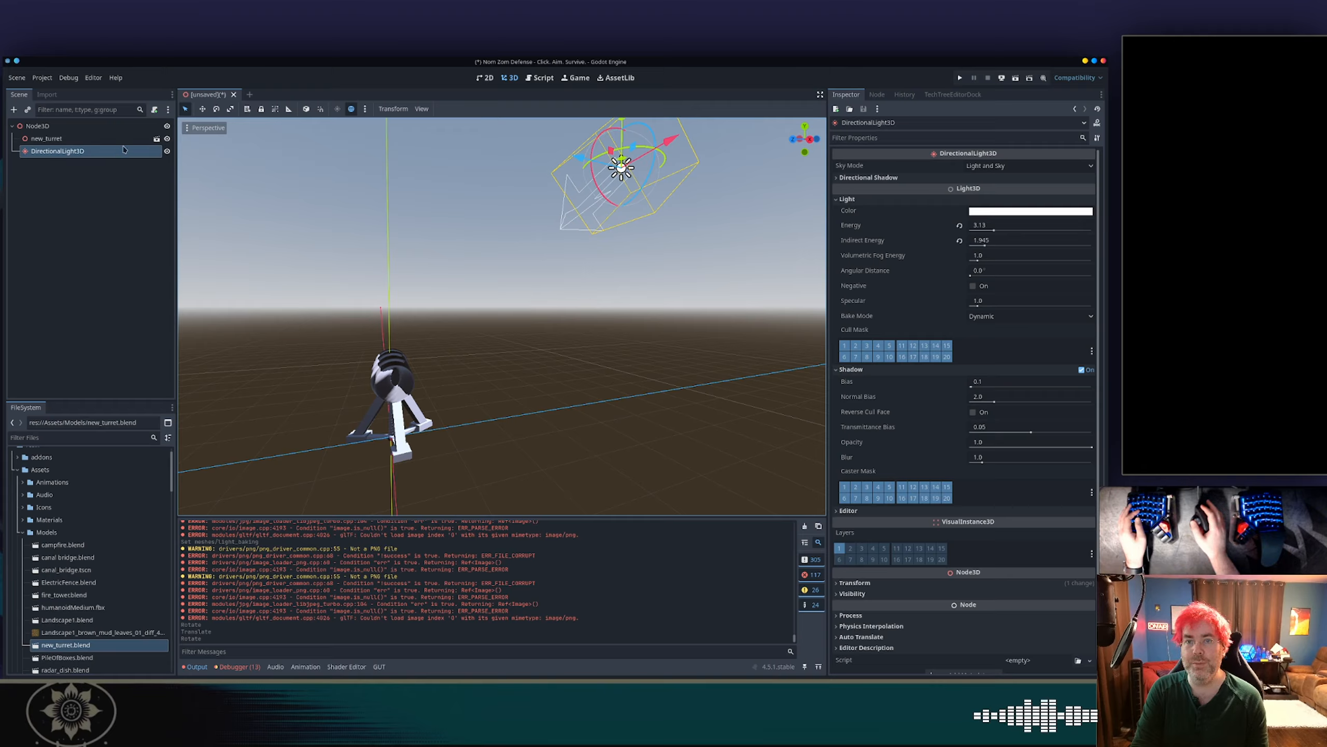
Open the new_turret instance's imported scene in the editor, accepting the prompt to open it anyway.
click(111, 138)
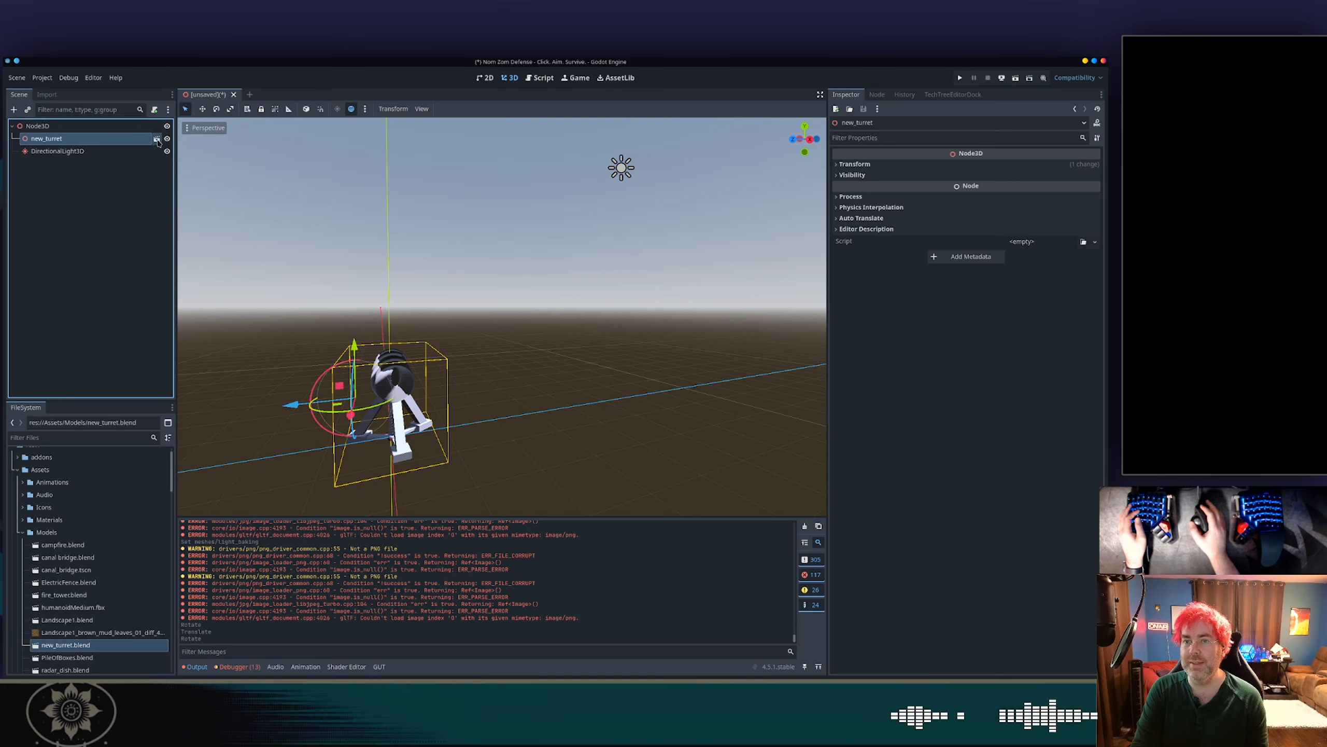
click(156, 139)
click(558, 394)
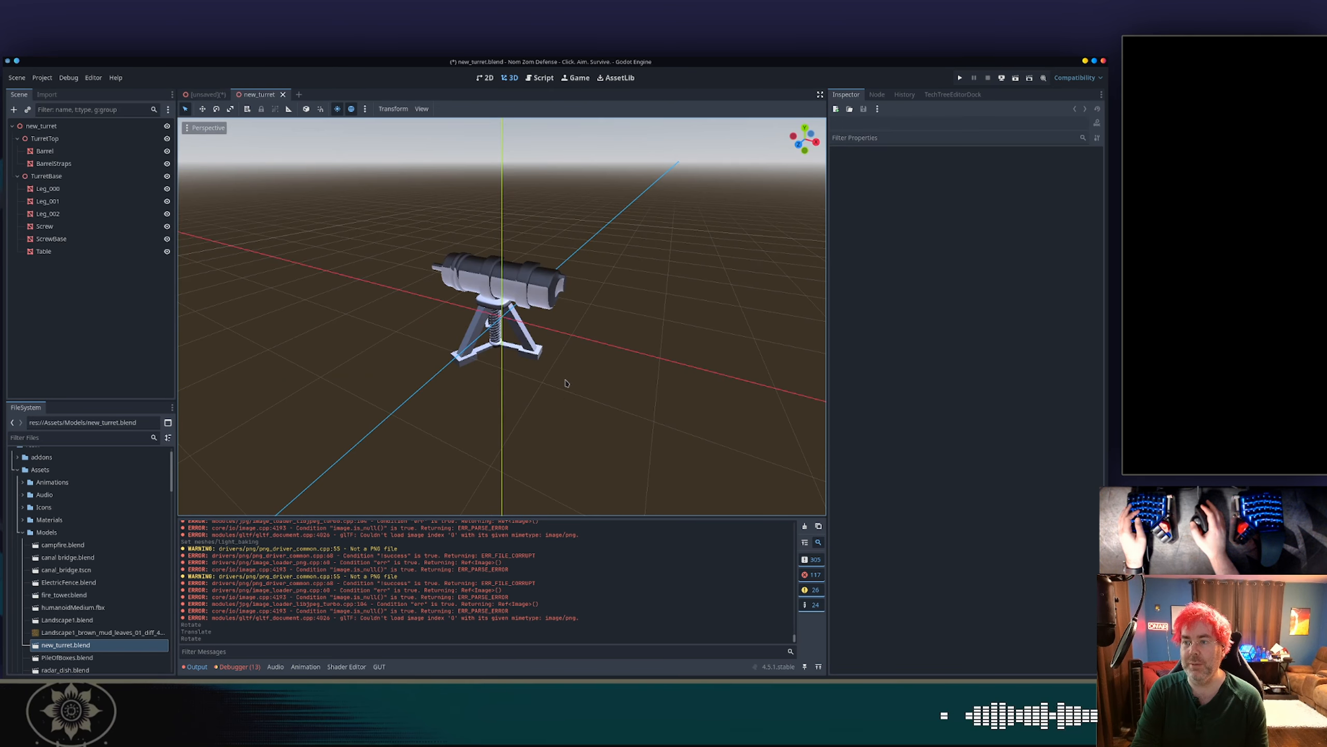
Examine the Barrel node under TurretTop, including its surface material override and mesh resource properties.
click(59, 140)
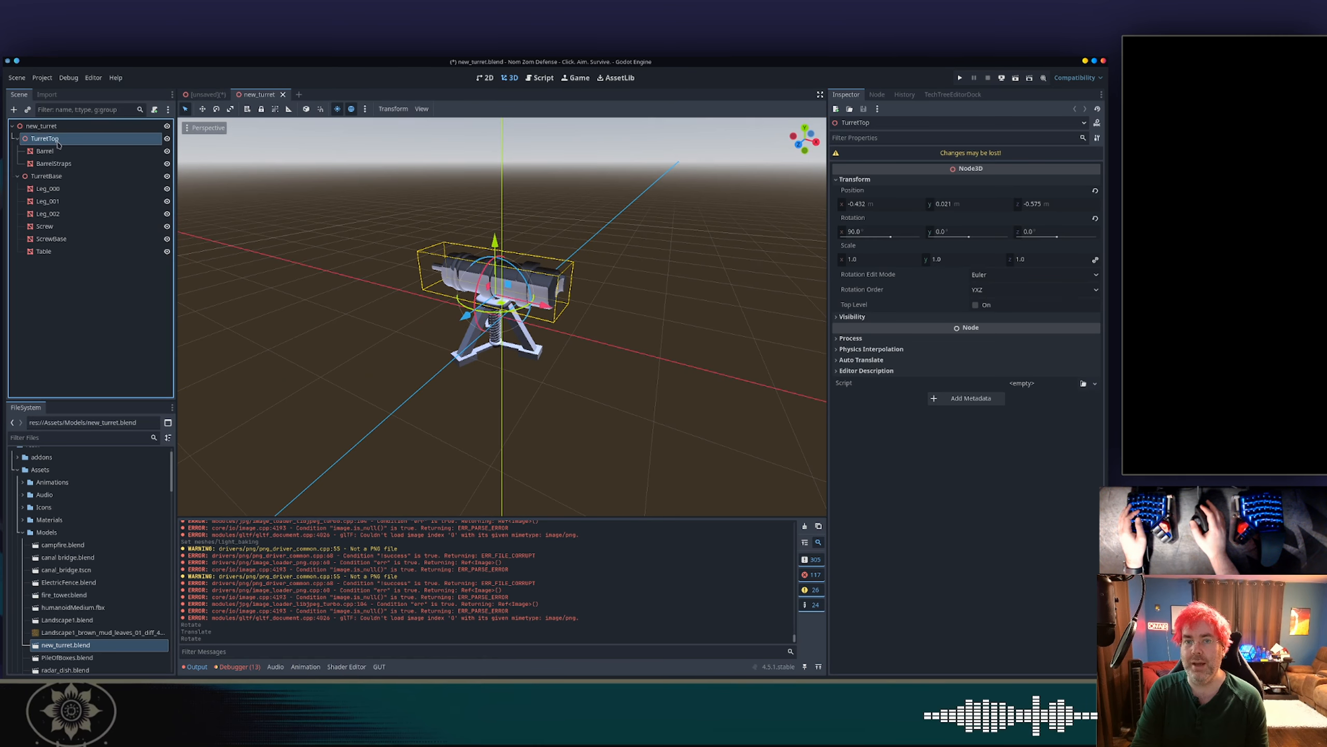
click(46, 151)
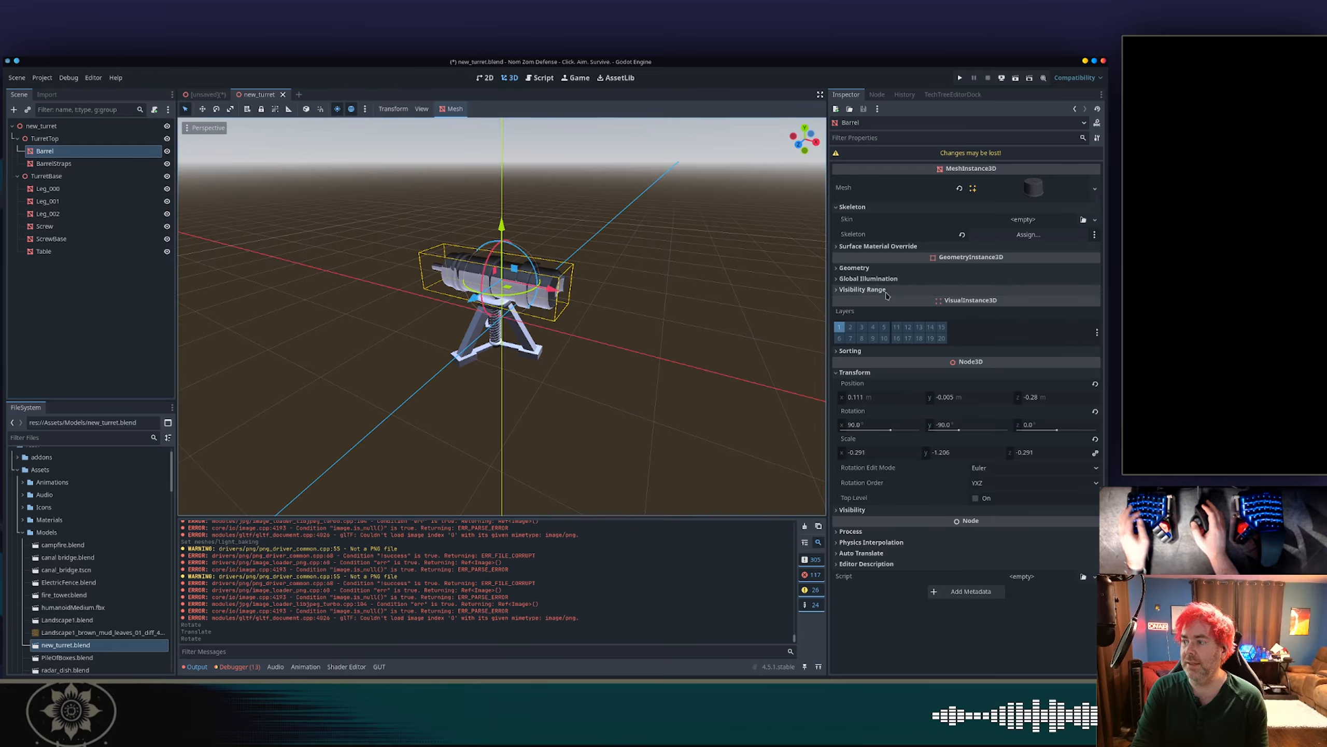
click(879, 246)
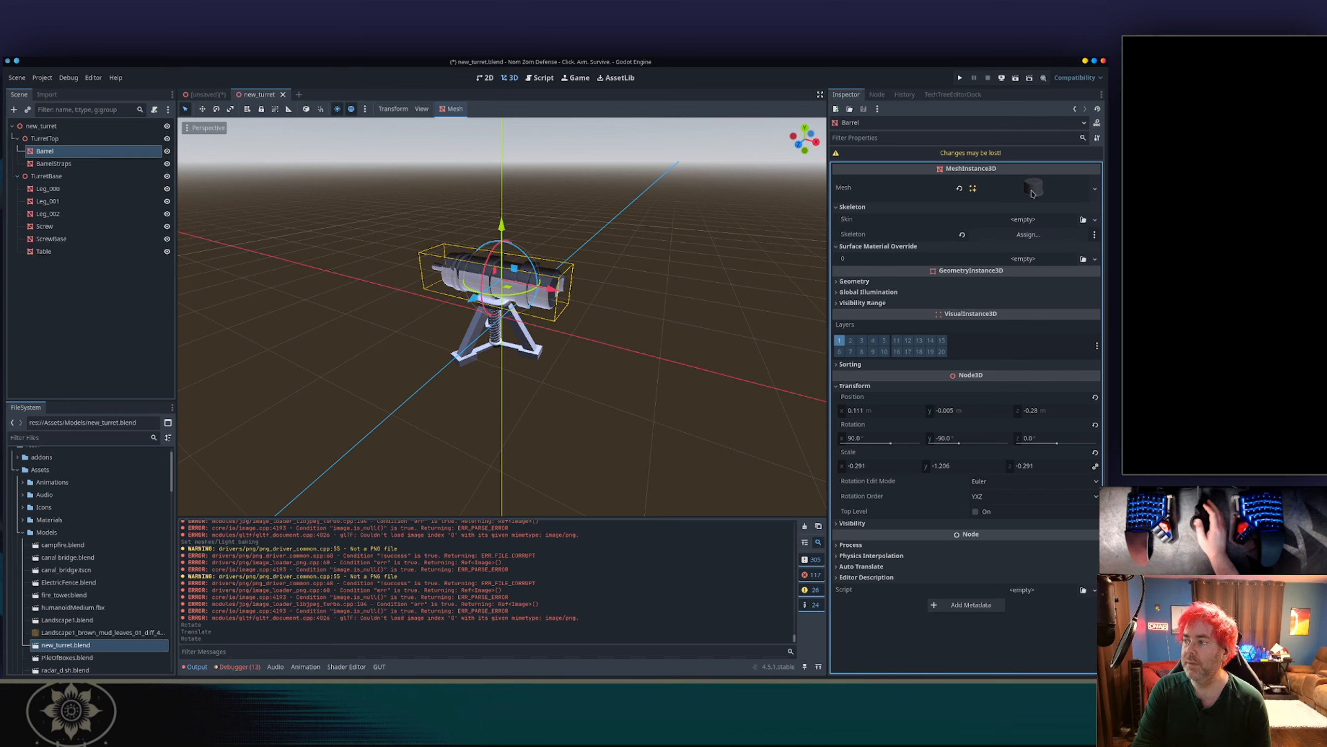
click(1033, 191)
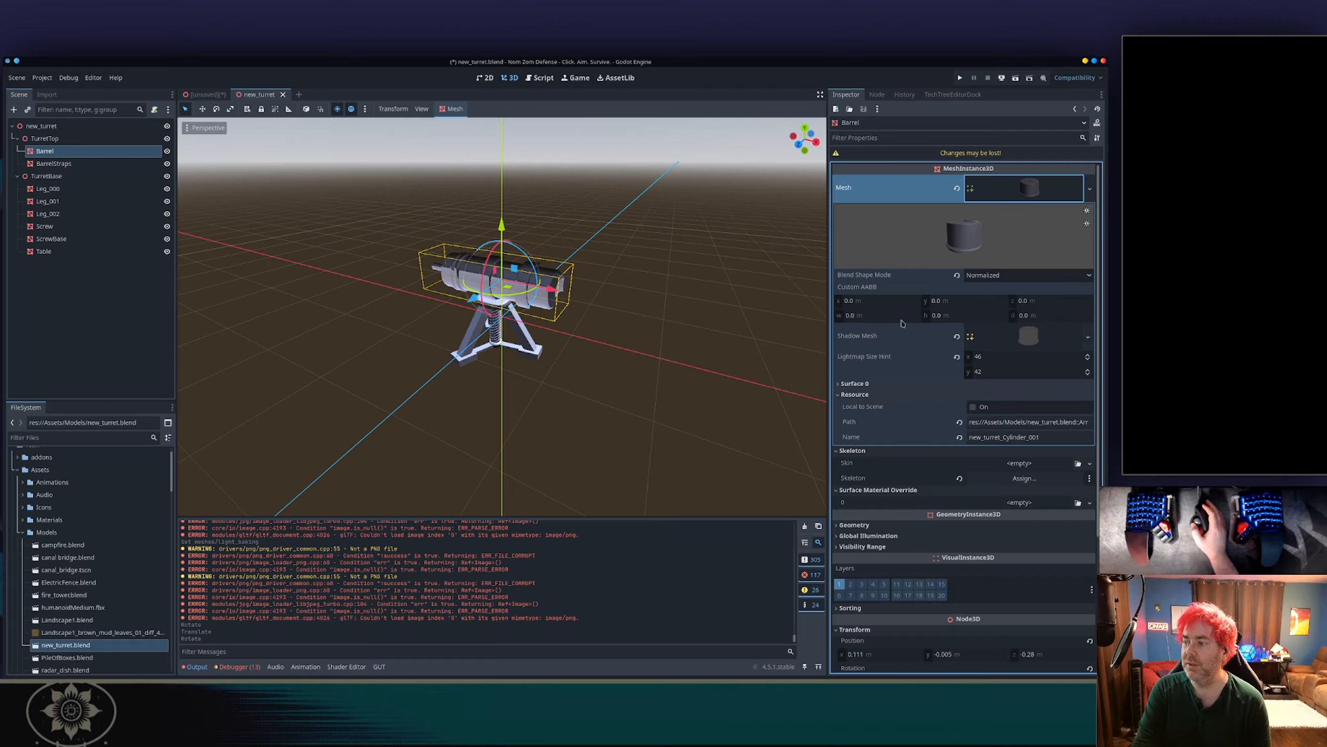
scroll(901, 322, down, 5)
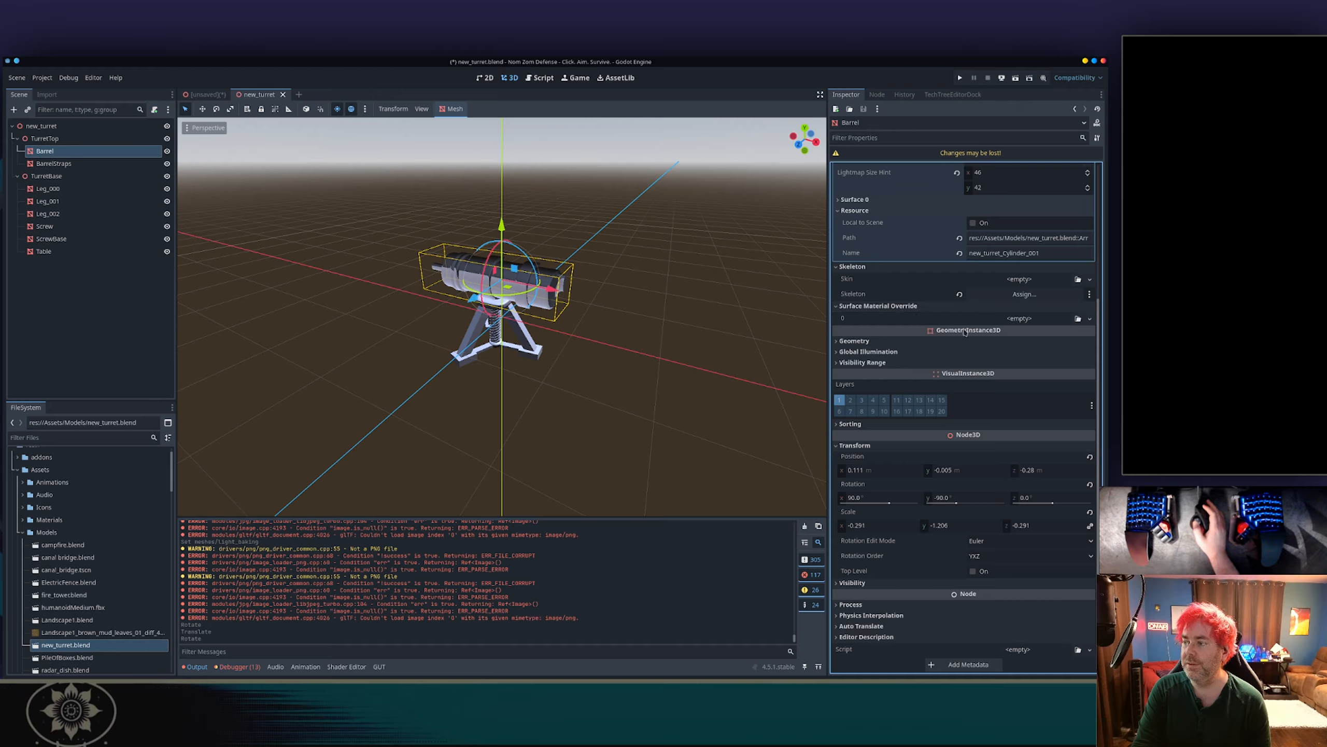
scroll(909, 302, up, 2)
scroll(910, 302, up, 2)
scroll(910, 302, down, 4)
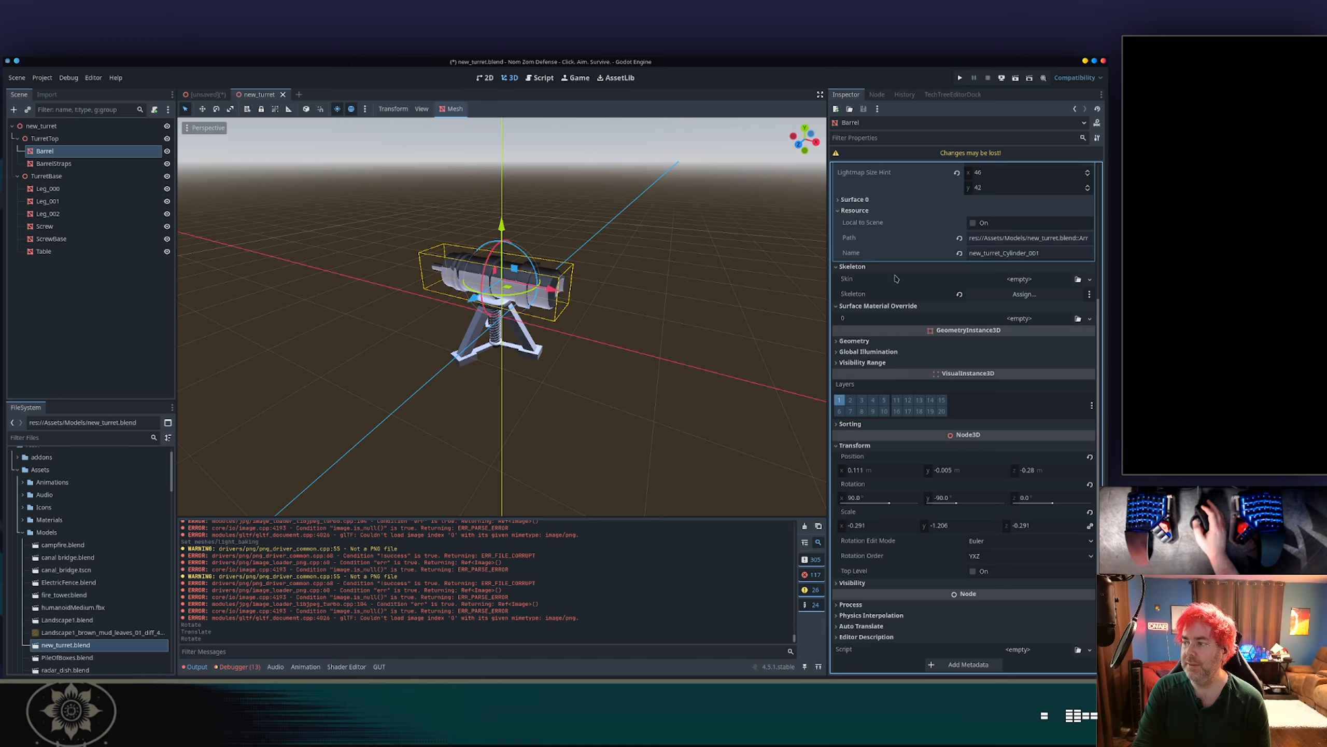
click(891, 267)
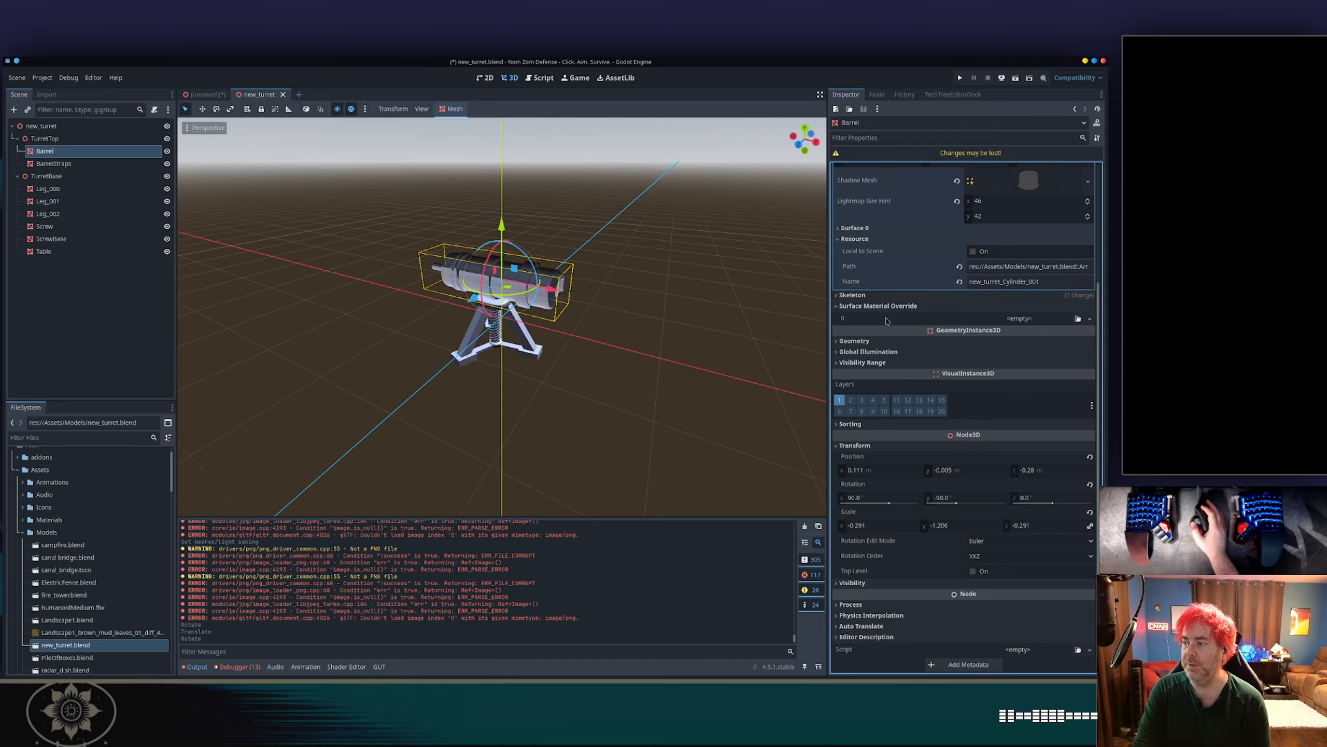
Expand Surface 0 of the Barrel mesh and examine its Metal material's transparency, albedo, metallic, roughness and normal map settings.
scroll(908, 307, up, 3)
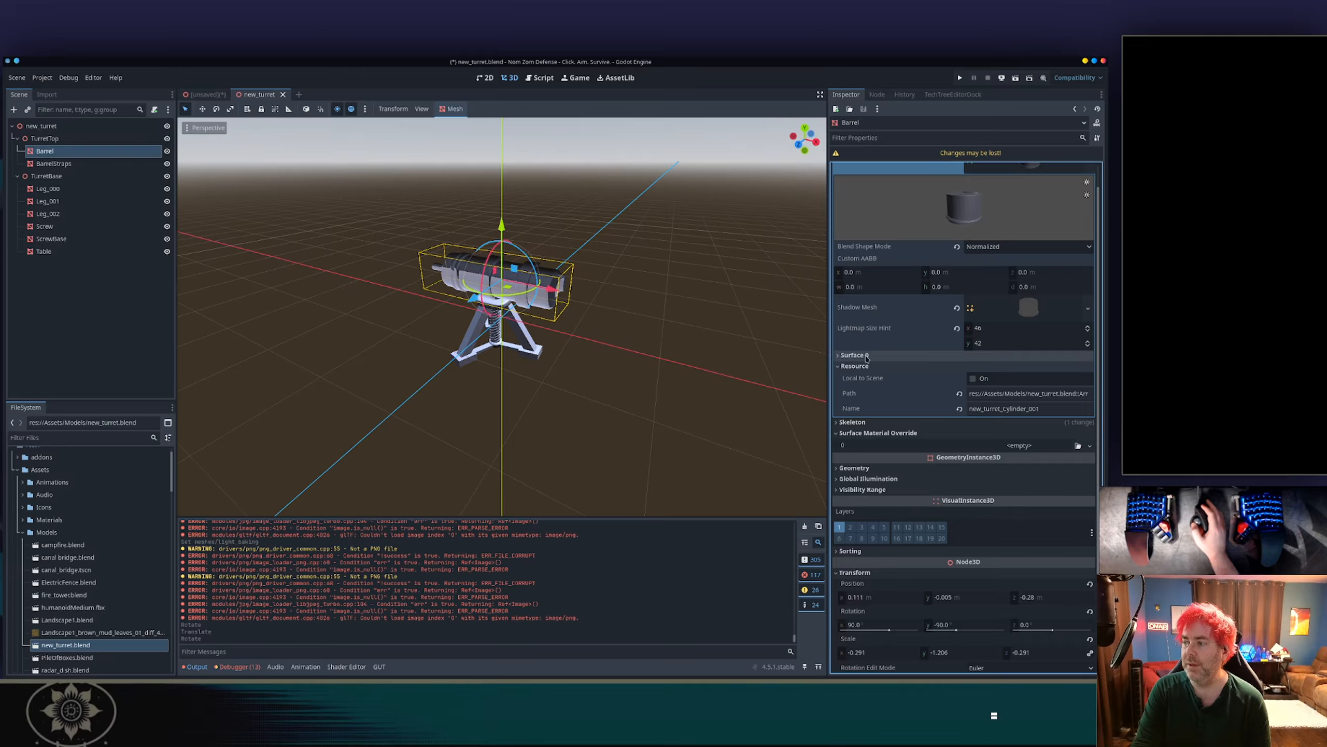
click(855, 355)
scroll(862, 356, down, 2)
click(977, 328)
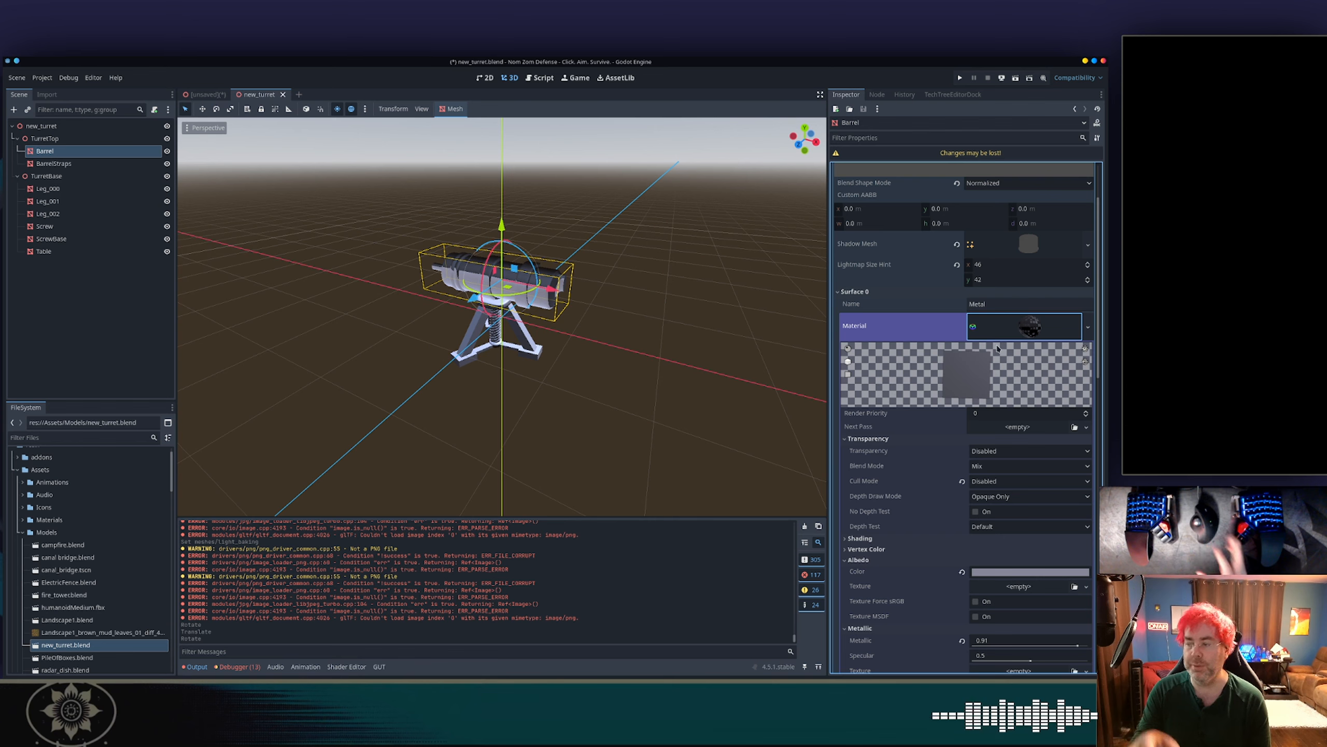
scroll(900, 396, down, 2)
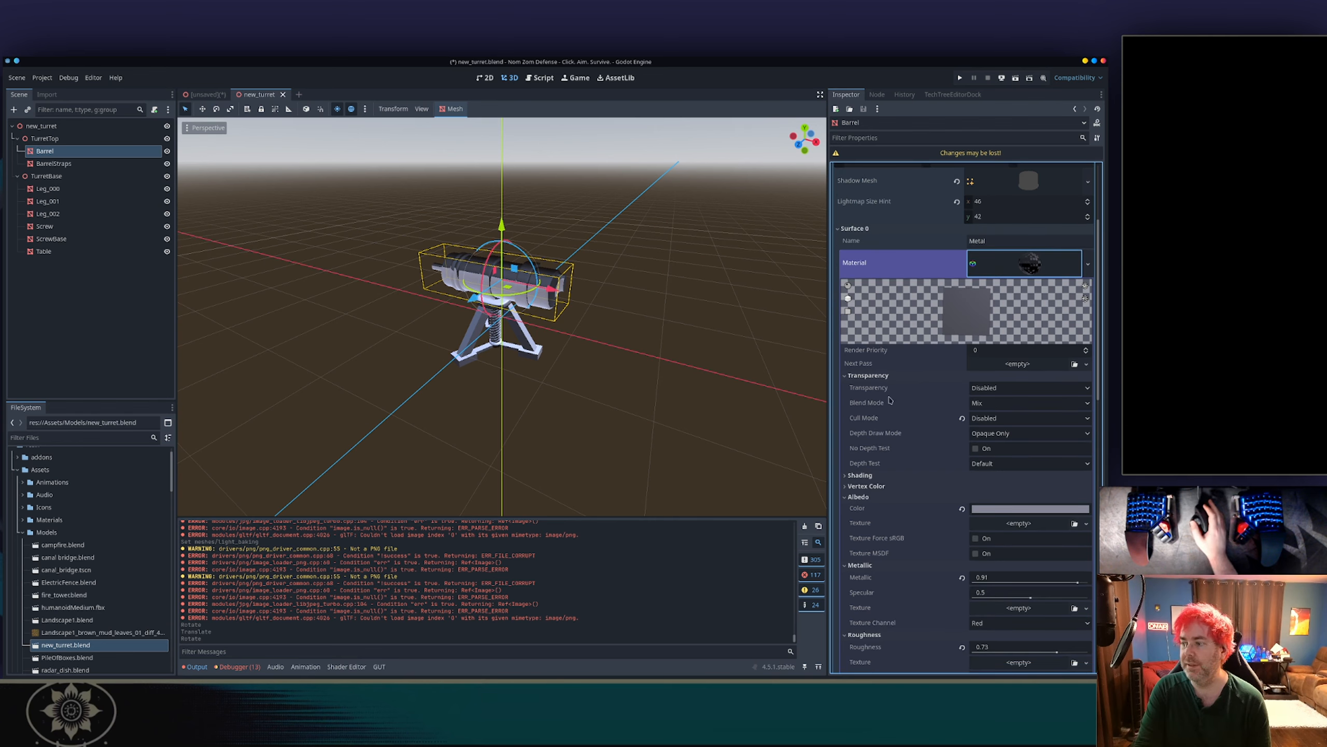
mouse_move(881, 402)
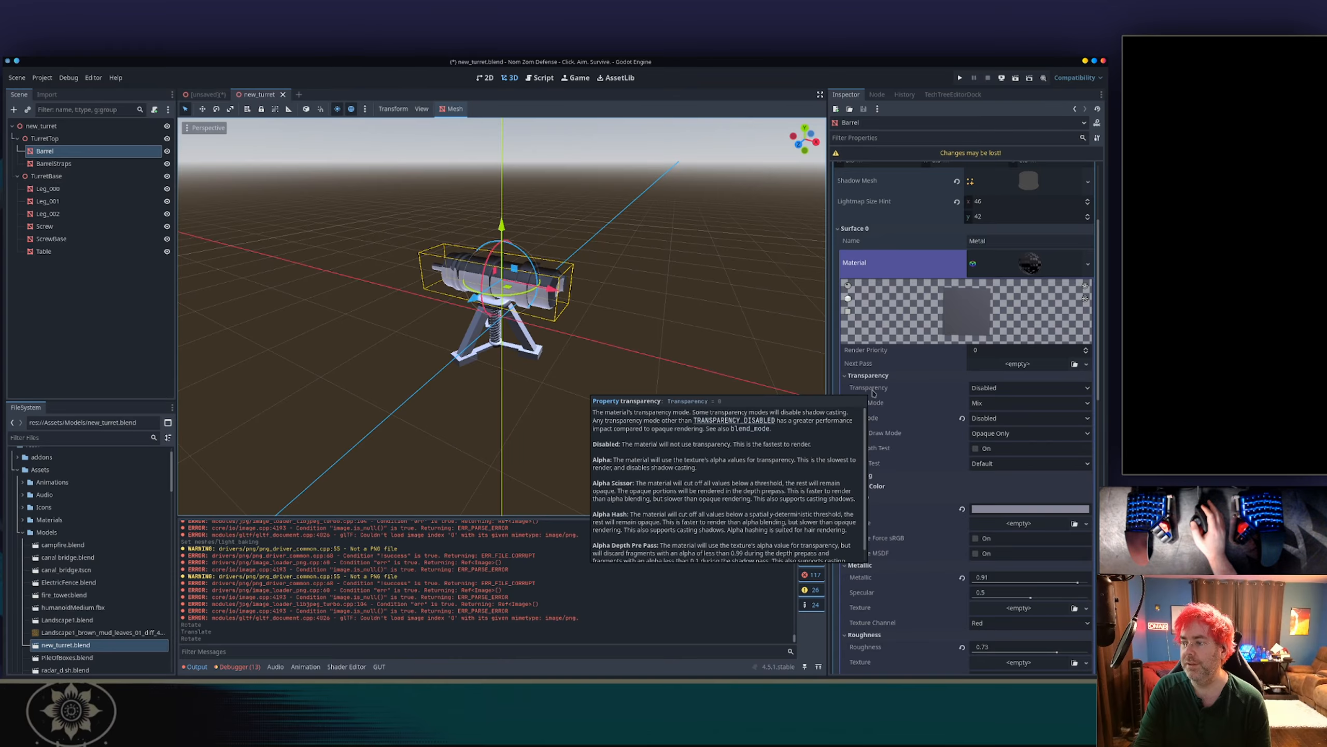
scroll(933, 400, down, 1)
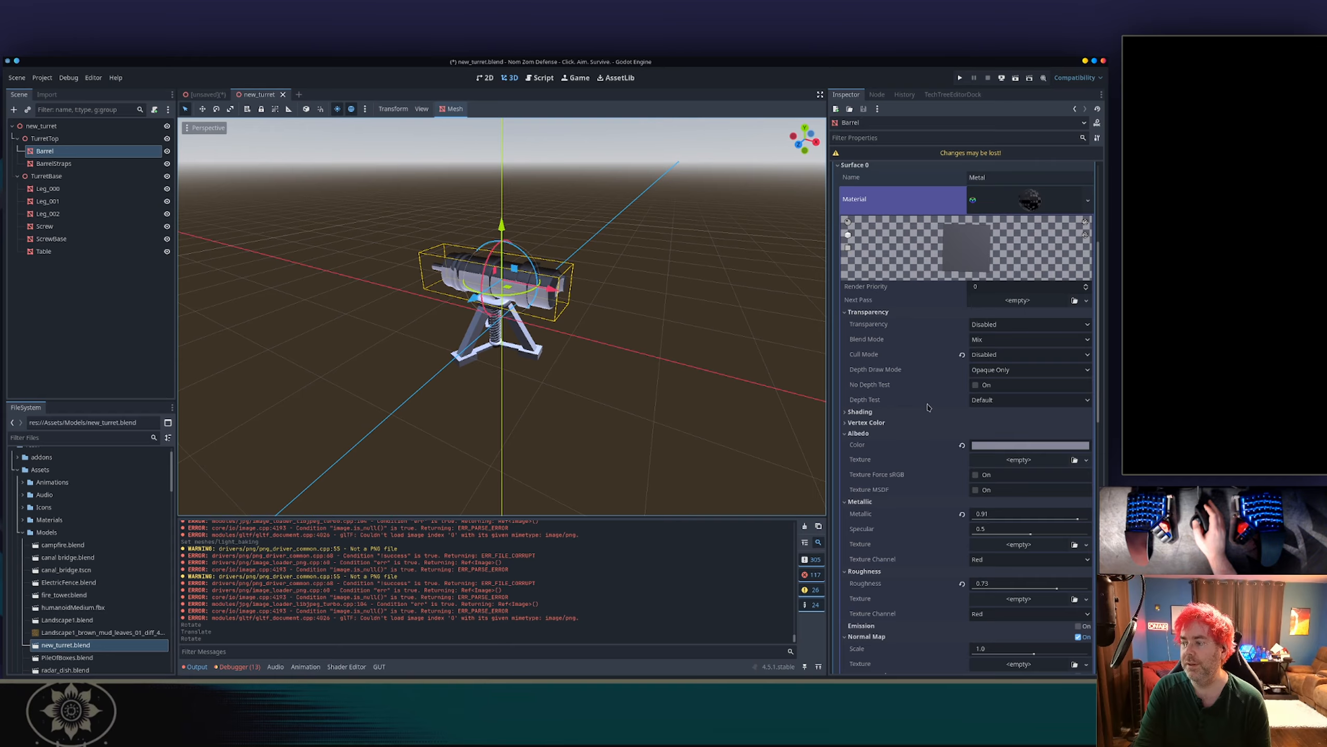
scroll(931, 405, down, 1)
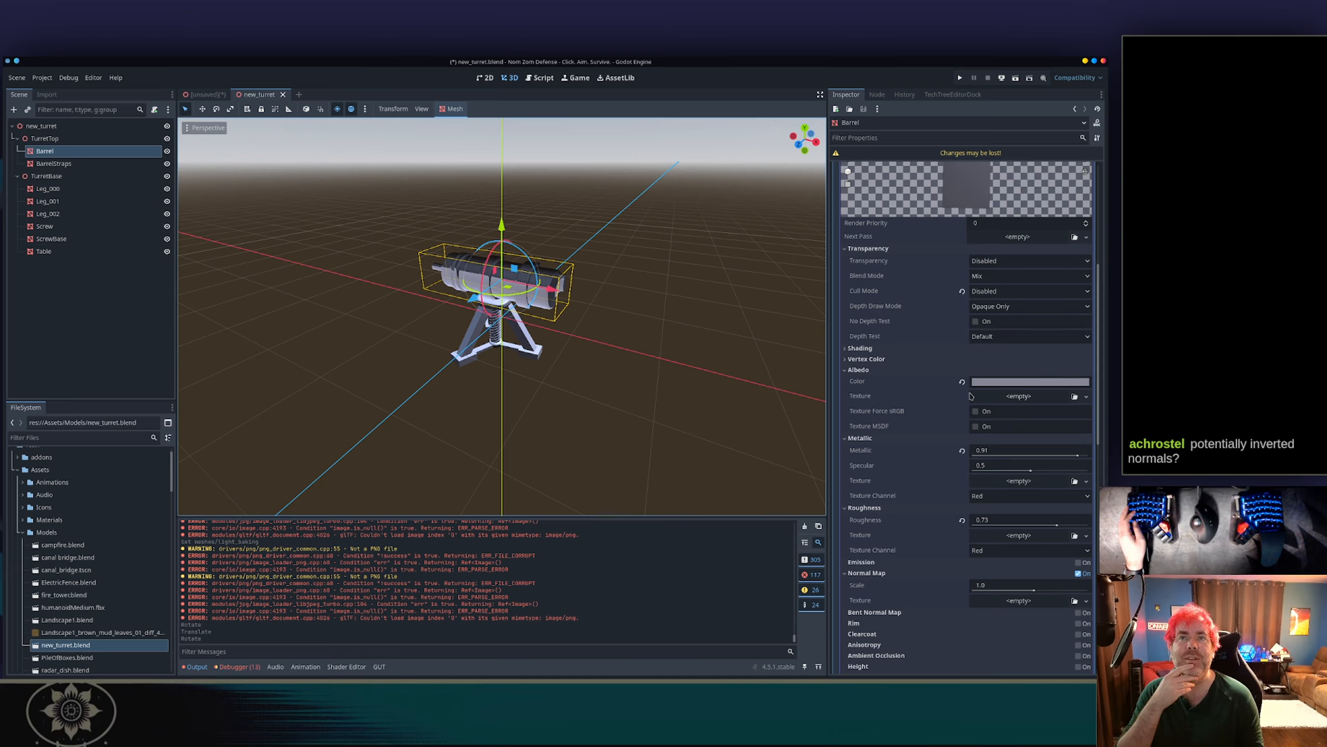
Switch to Blender with the new_turret file and return the BarrelStraps object to Object Mode.
key(alt+Tab)
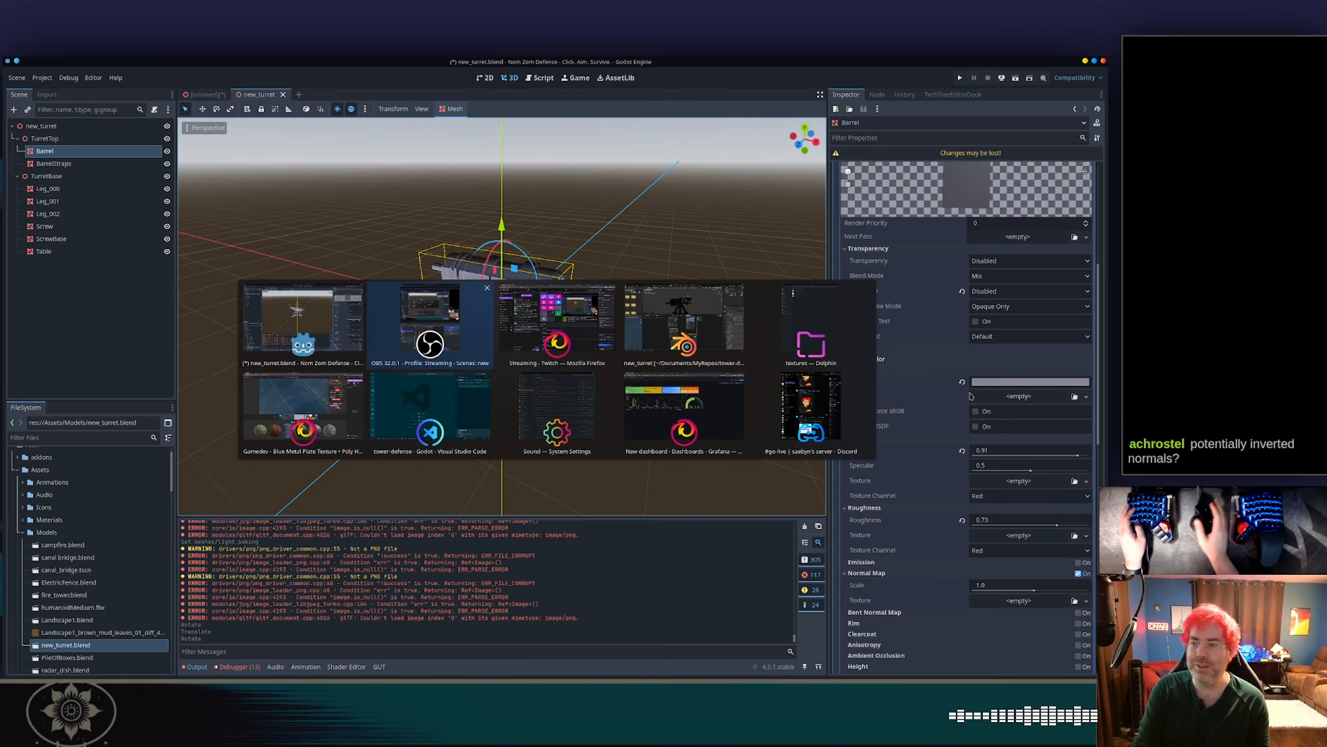
key(alt+Tab)
key(alt+Tab)
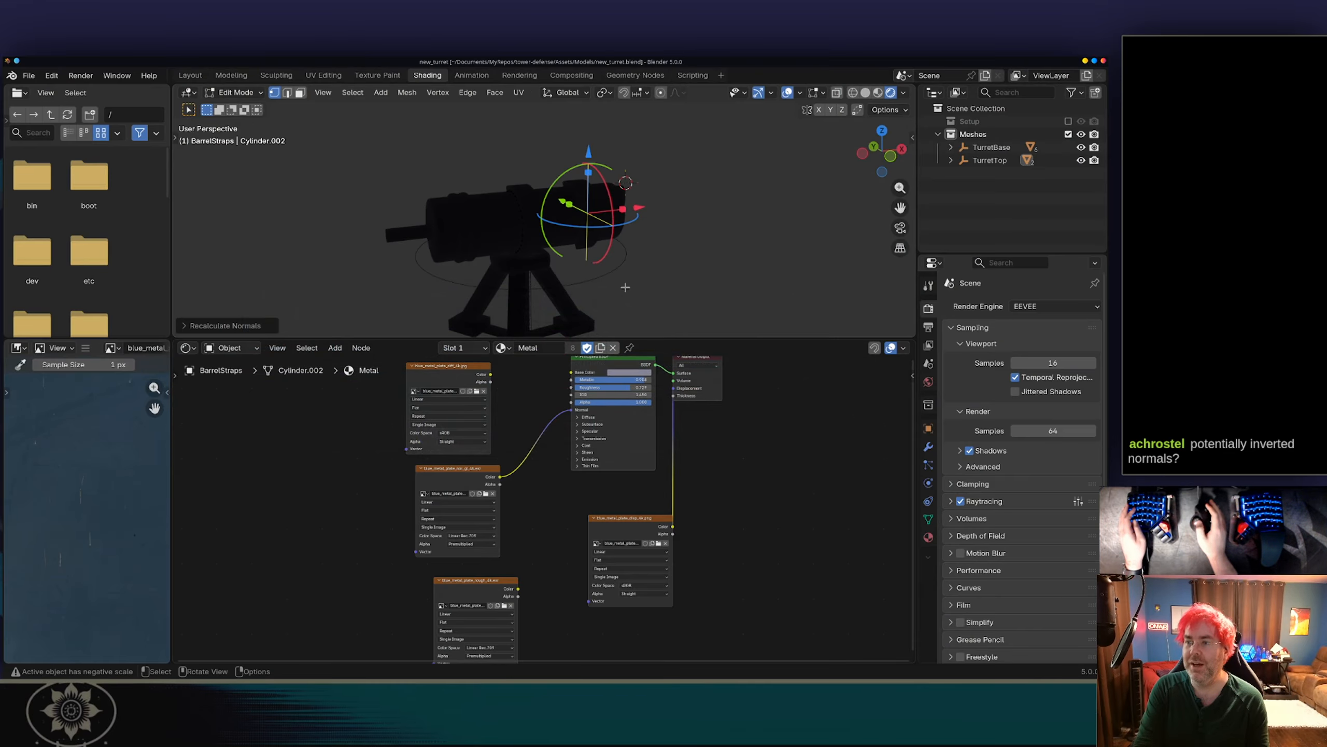
key(Tab)
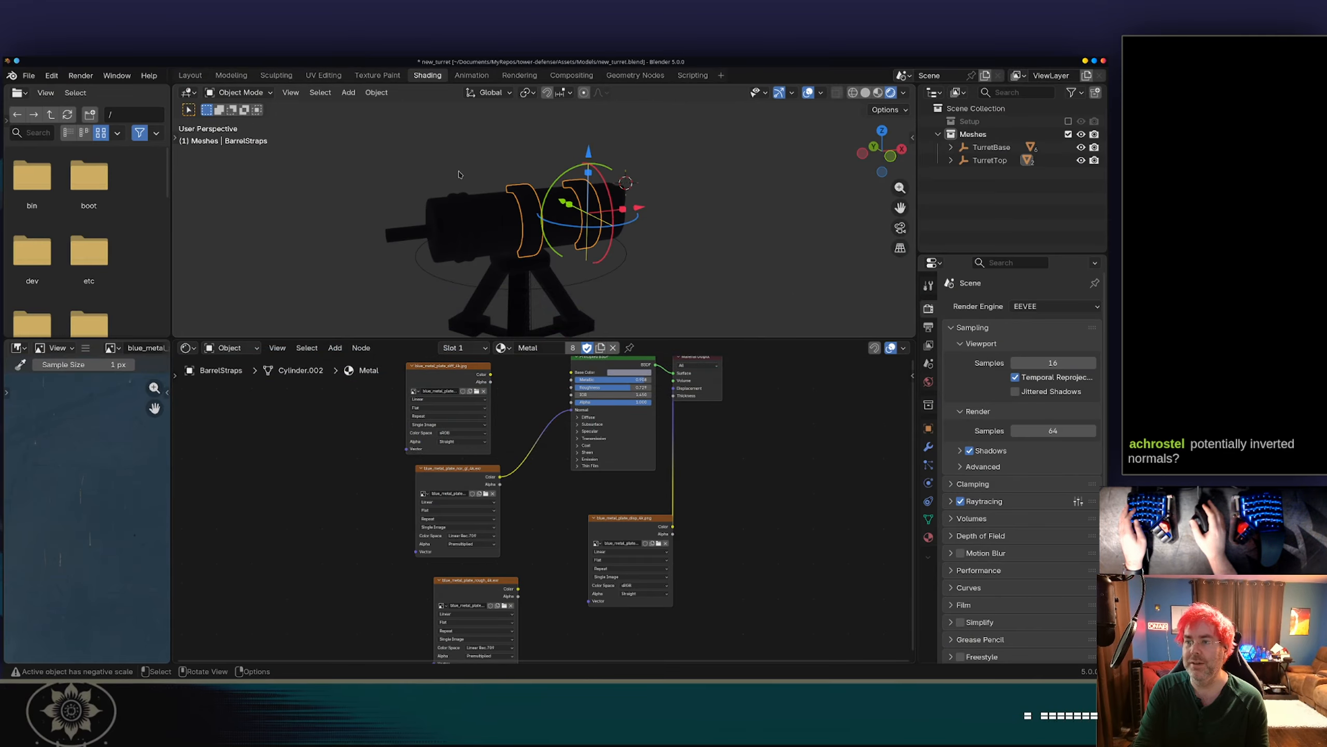
Select the Barrel object, enter Edit Mode with the whole mesh selected and flip its normals.
click(490, 218)
key(Tab)
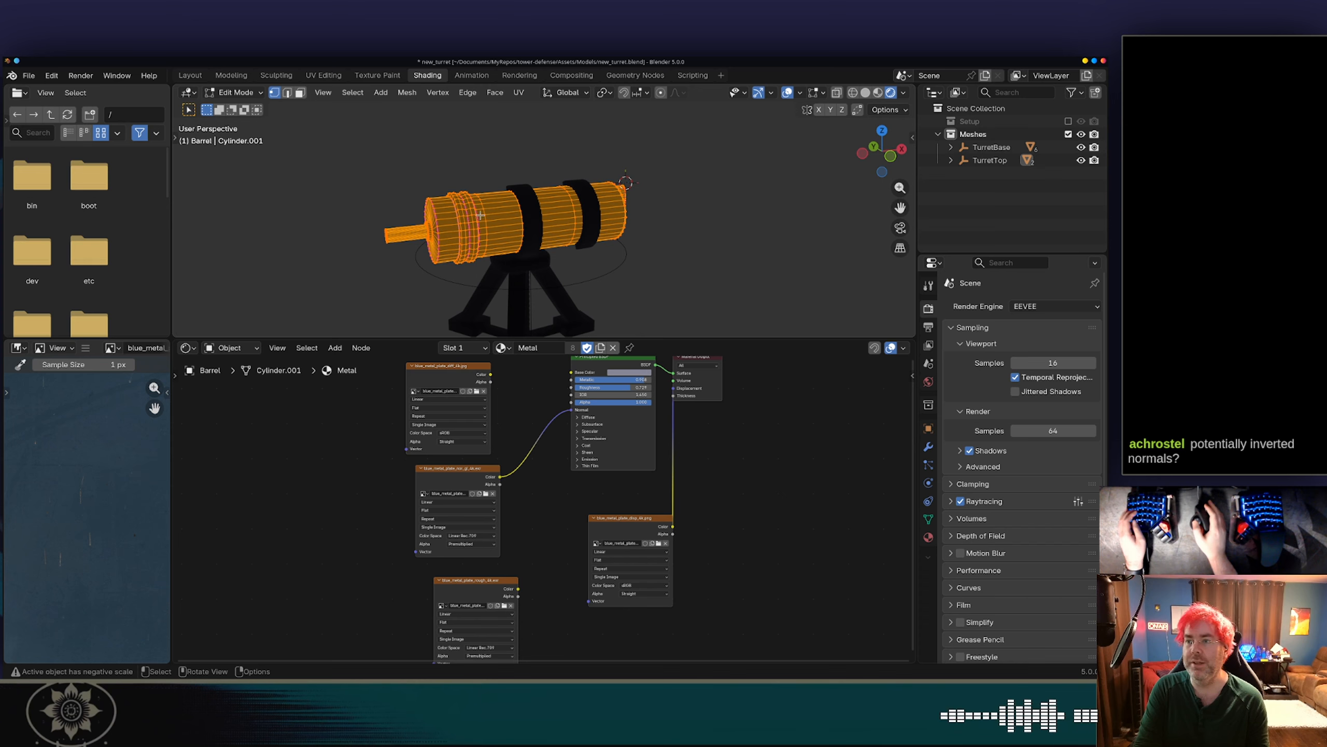
key(alt+a)
key(a)
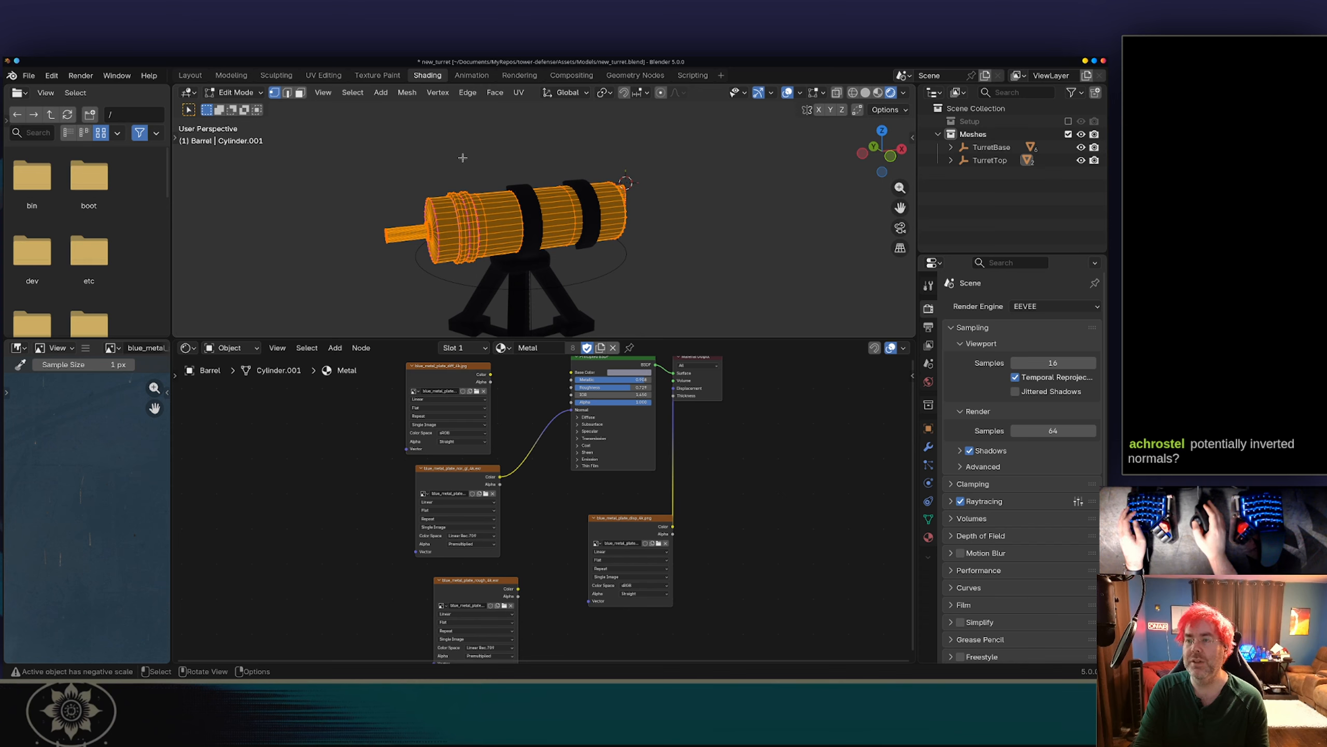
click(404, 95)
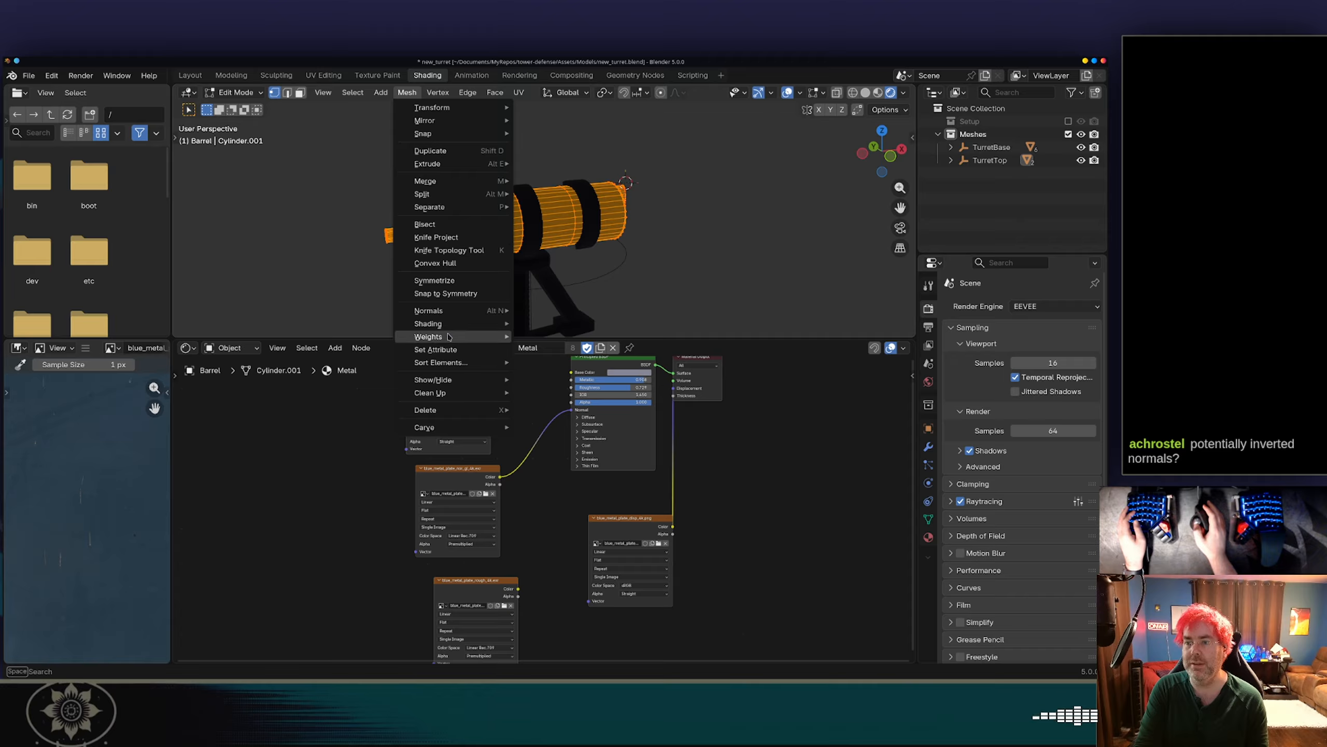
mouse_move(460, 310)
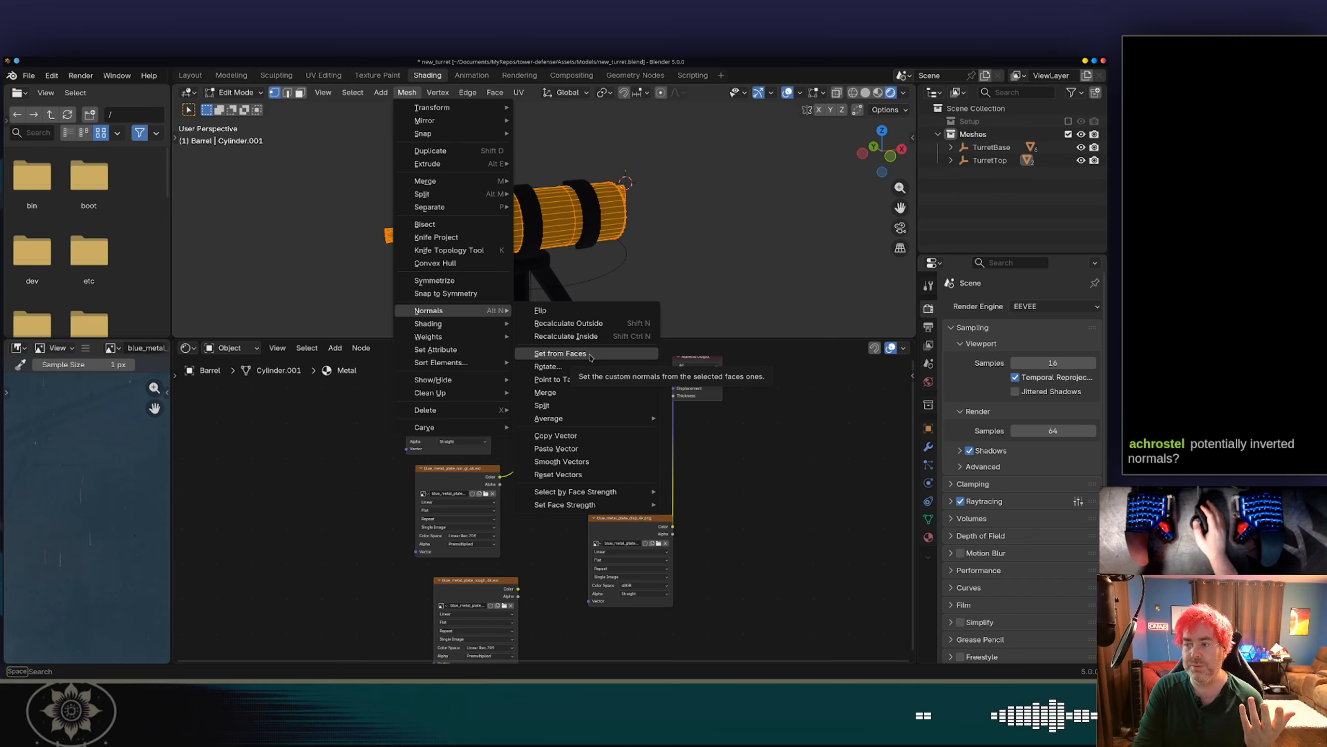
click(543, 310)
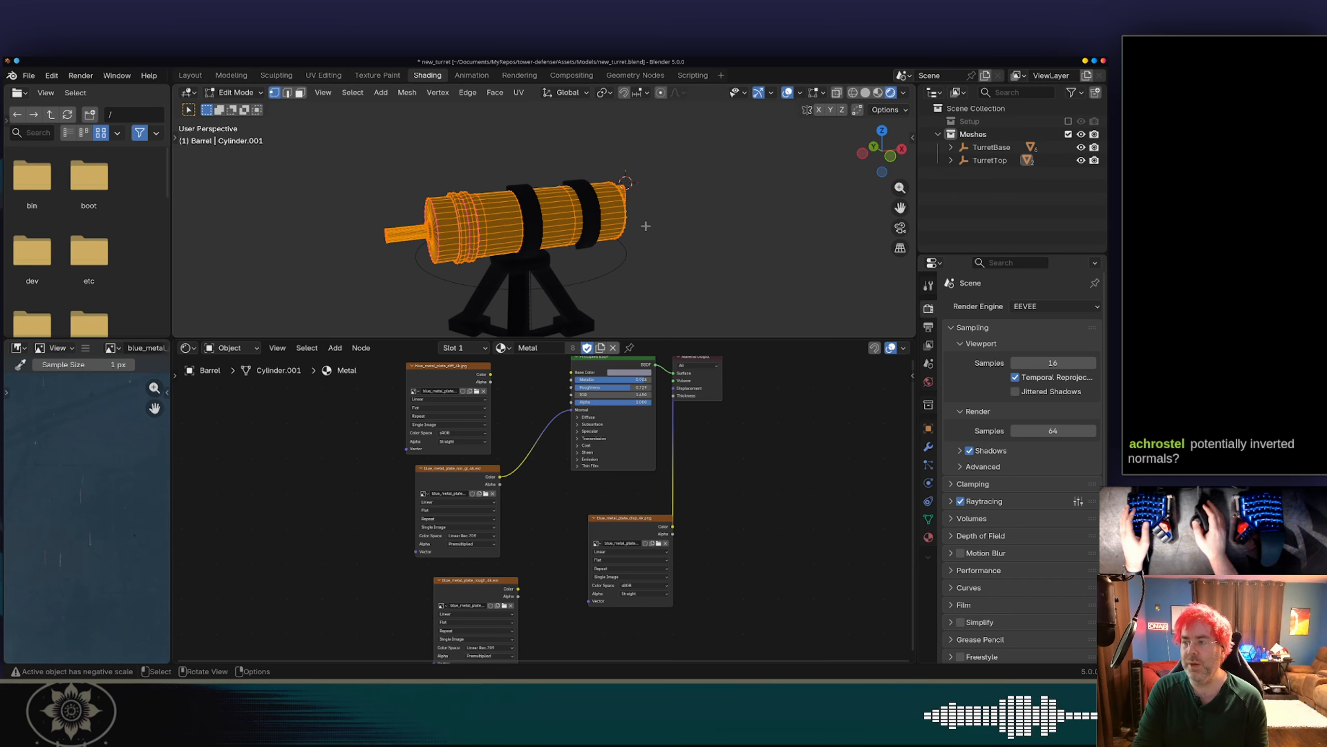
Enlarge the 3D viewport and switch to the Modeling workspace with the turret seen from the side.
drag(837, 338, 812, 452)
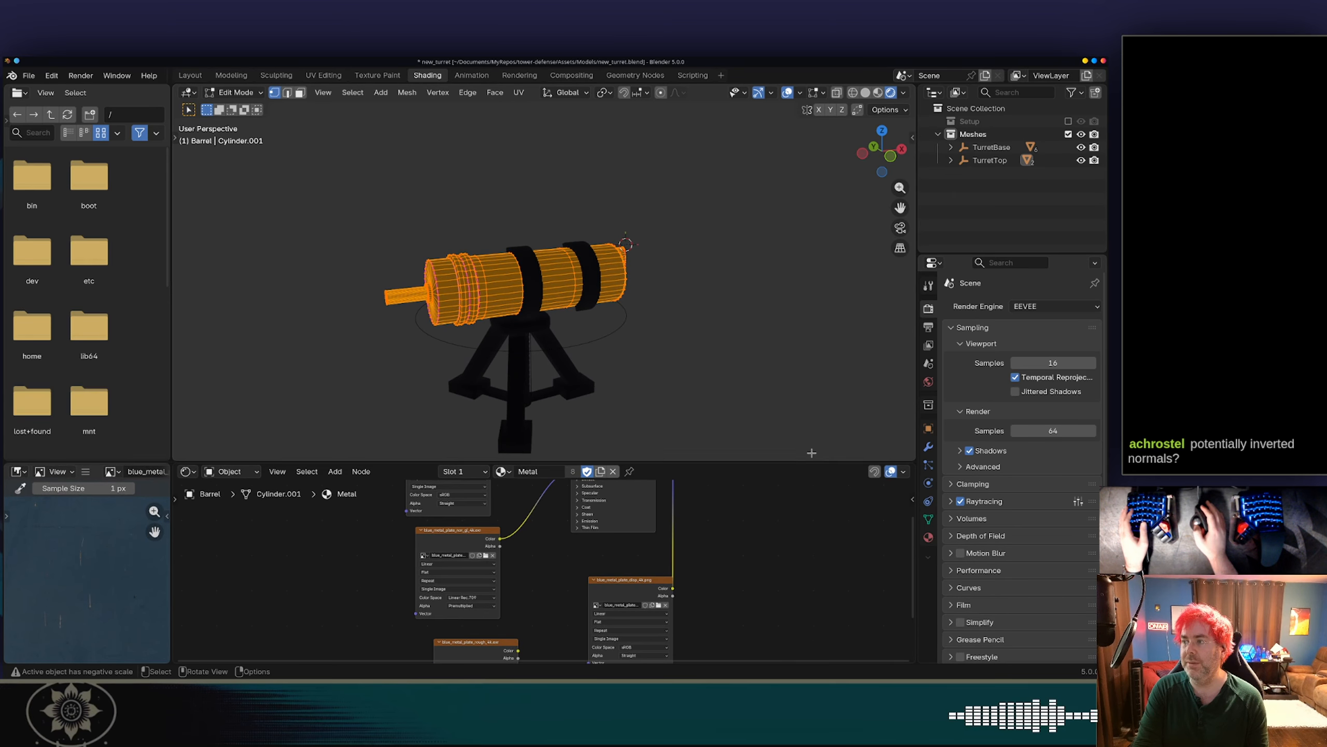
click(231, 75)
scroll(478, 354, up, 8)
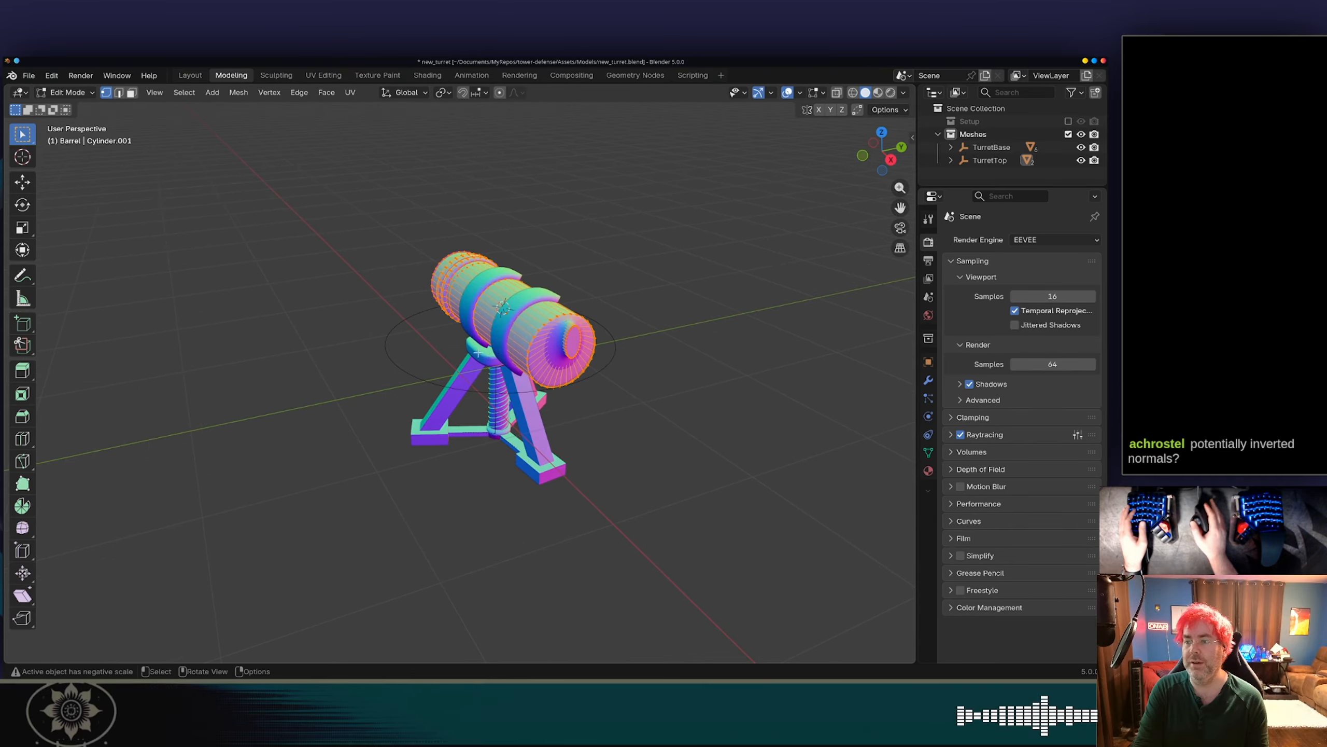
middle_drag(479, 353, 599, 304)
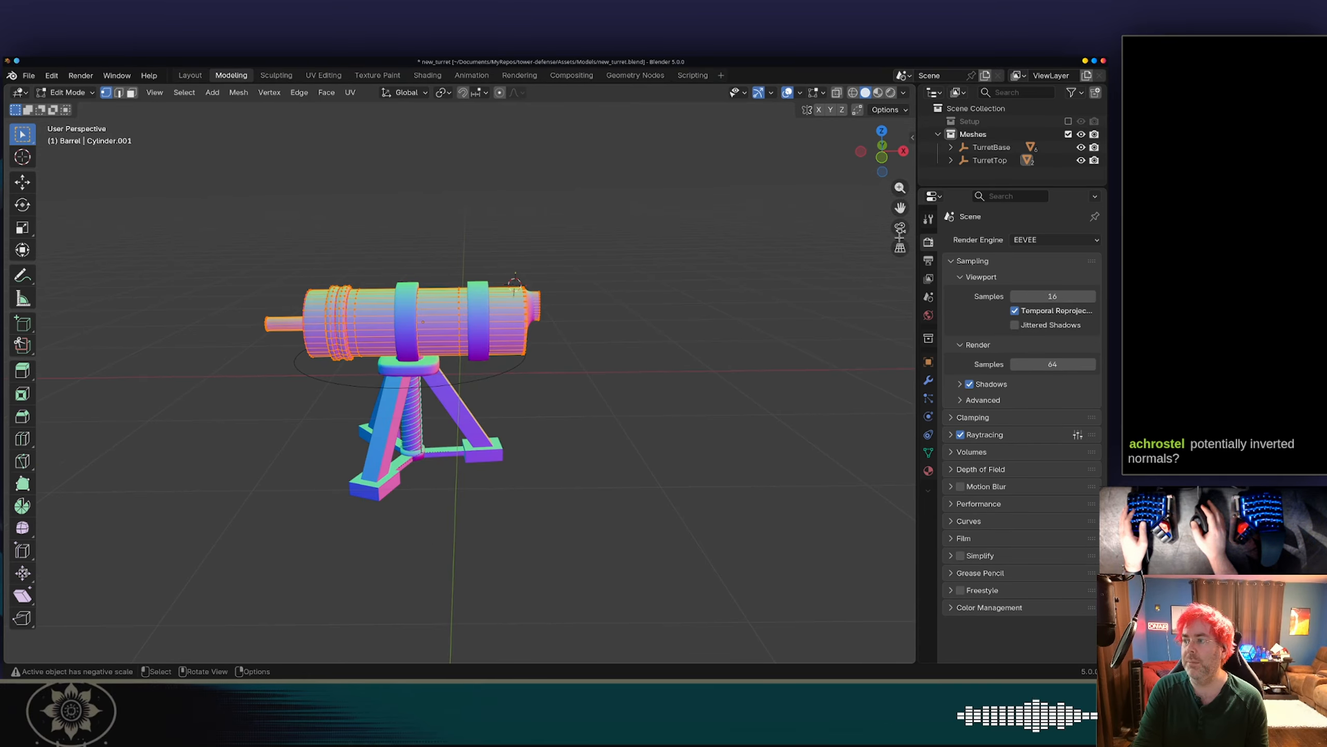
Turn on the vertex normals display in the mesh Edit Mode overlays for the Barrel.
click(773, 93)
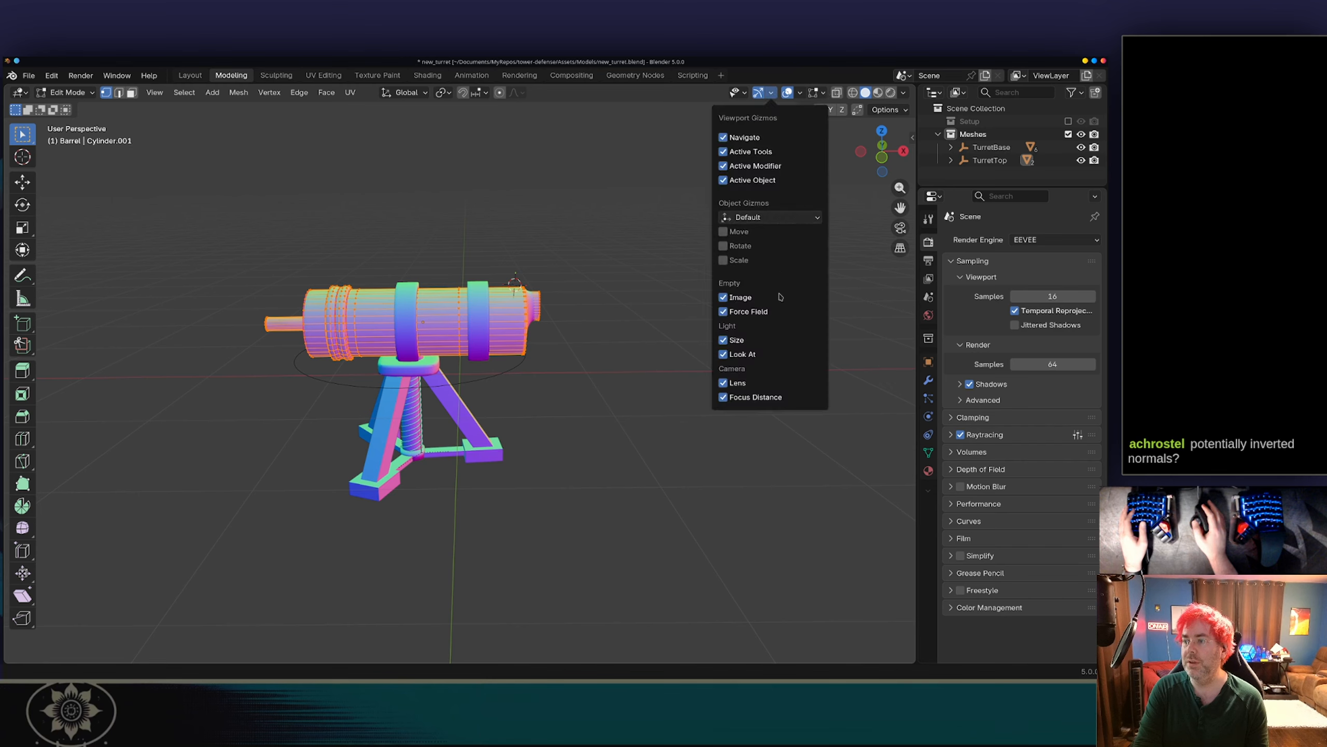
click(741, 94)
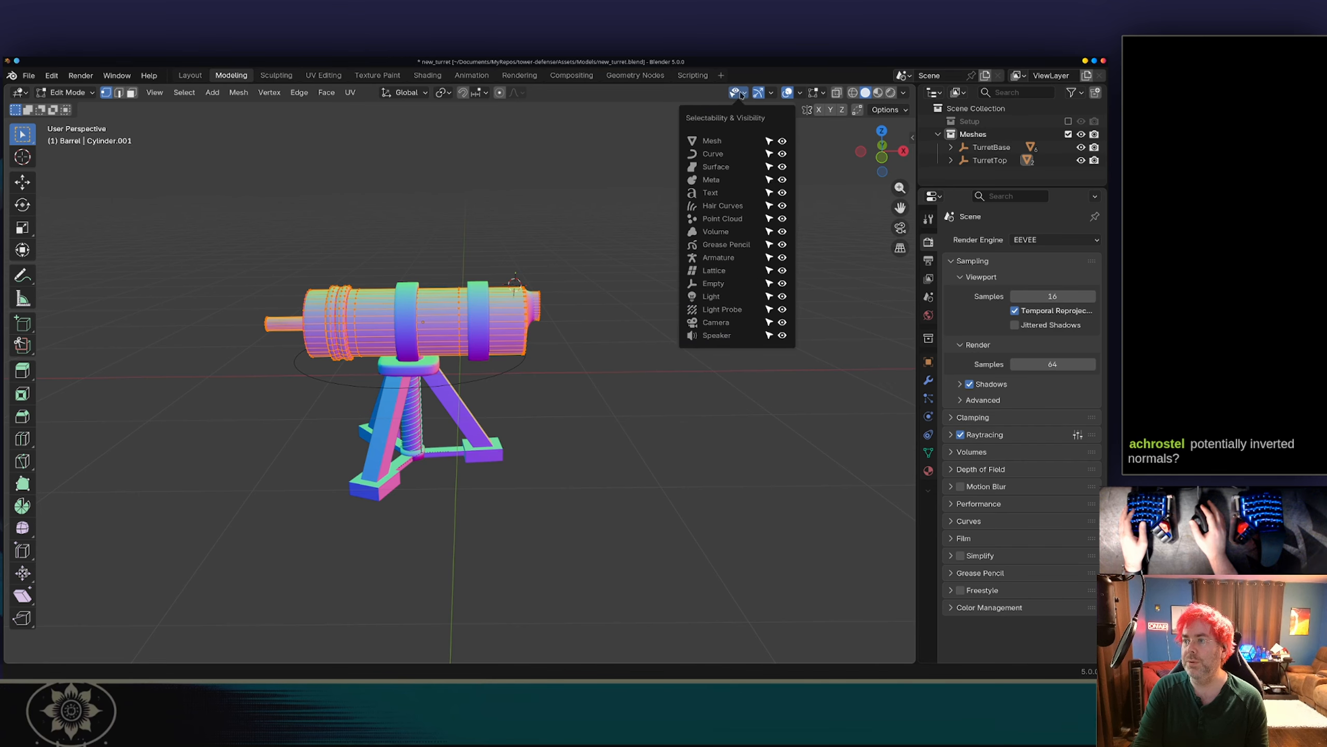
mouse_move(773, 94)
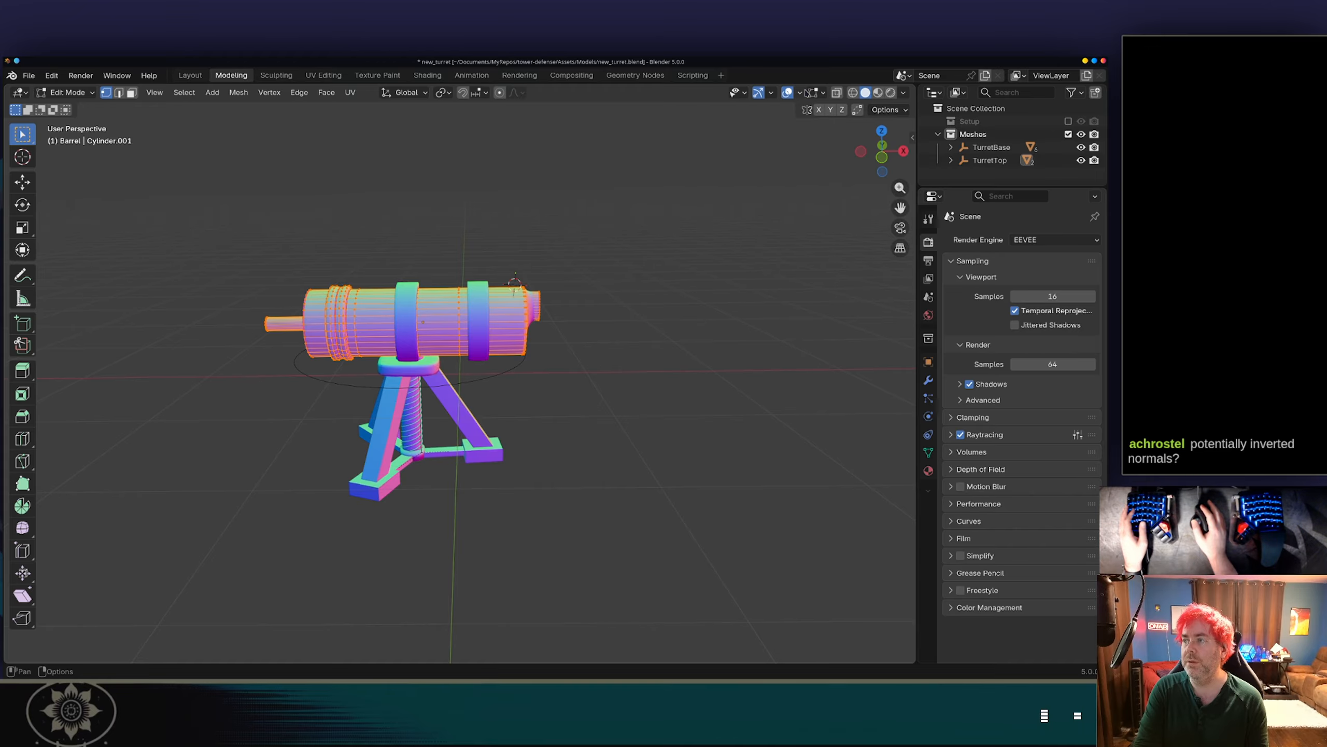
click(799, 93)
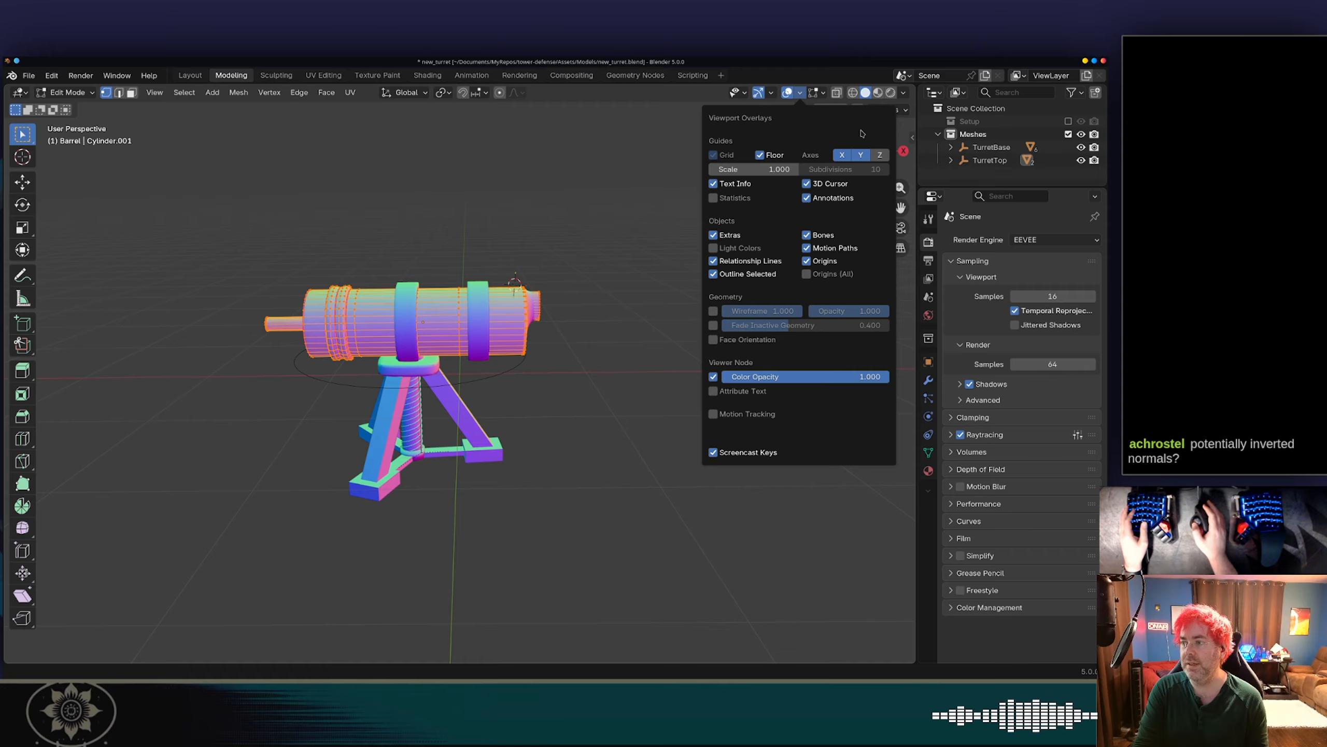
click(824, 93)
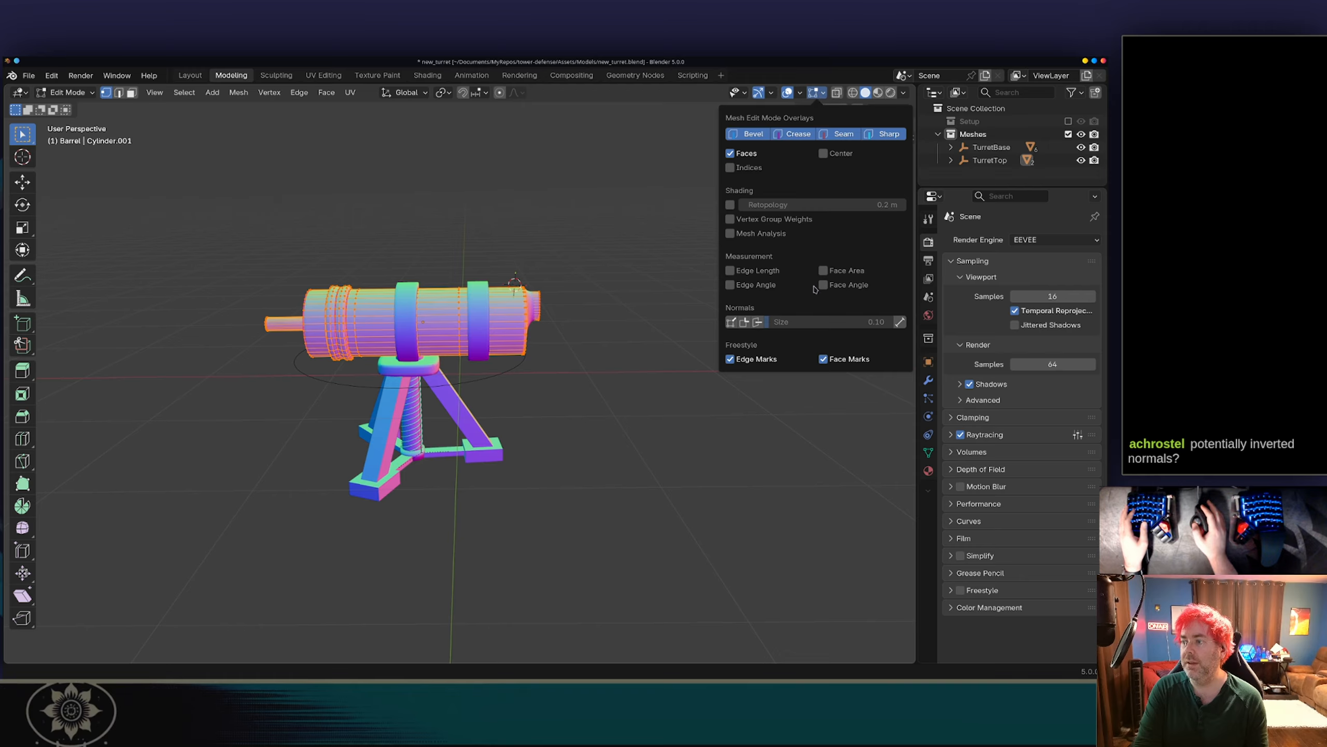
click(731, 322)
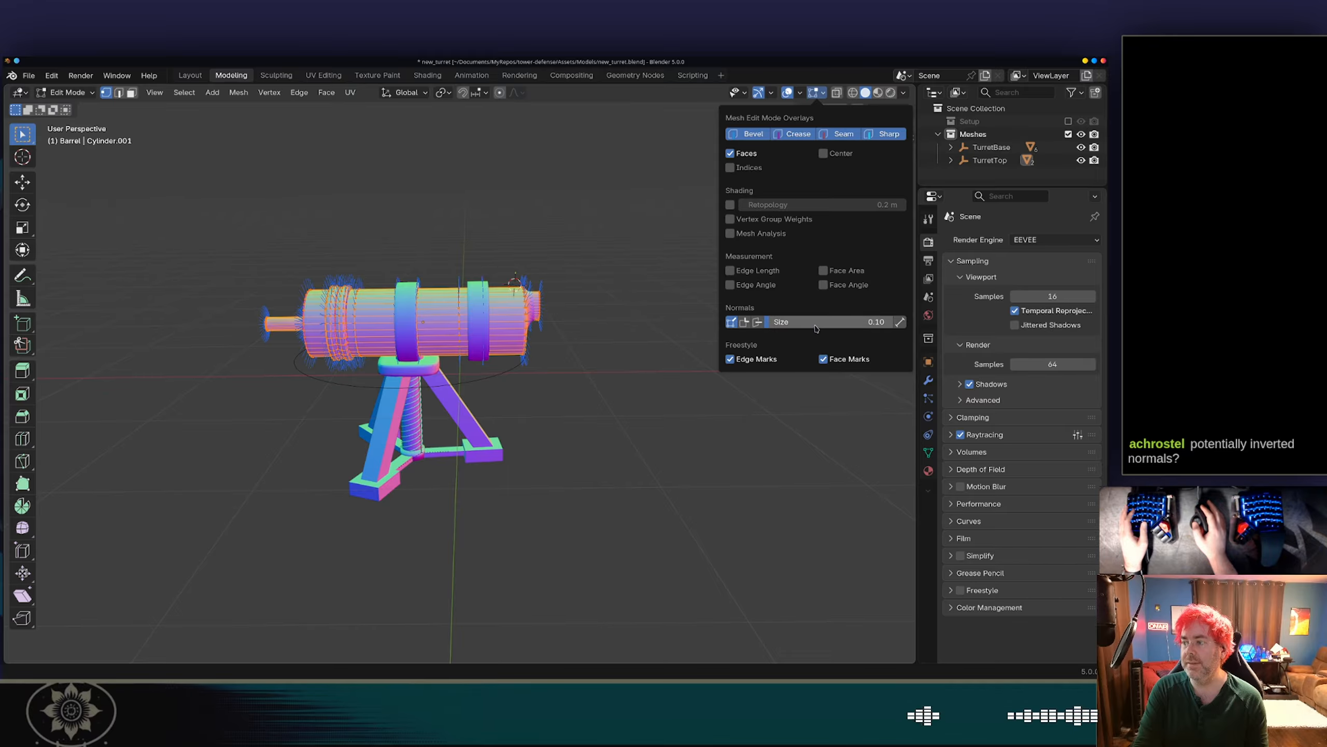
Examine the vertex normals around the Barrel, then put the BarrelStraps object in Edit Mode and examine its normals.
middle_drag(602, 311, 544, 358)
scroll(537, 357, up, 5)
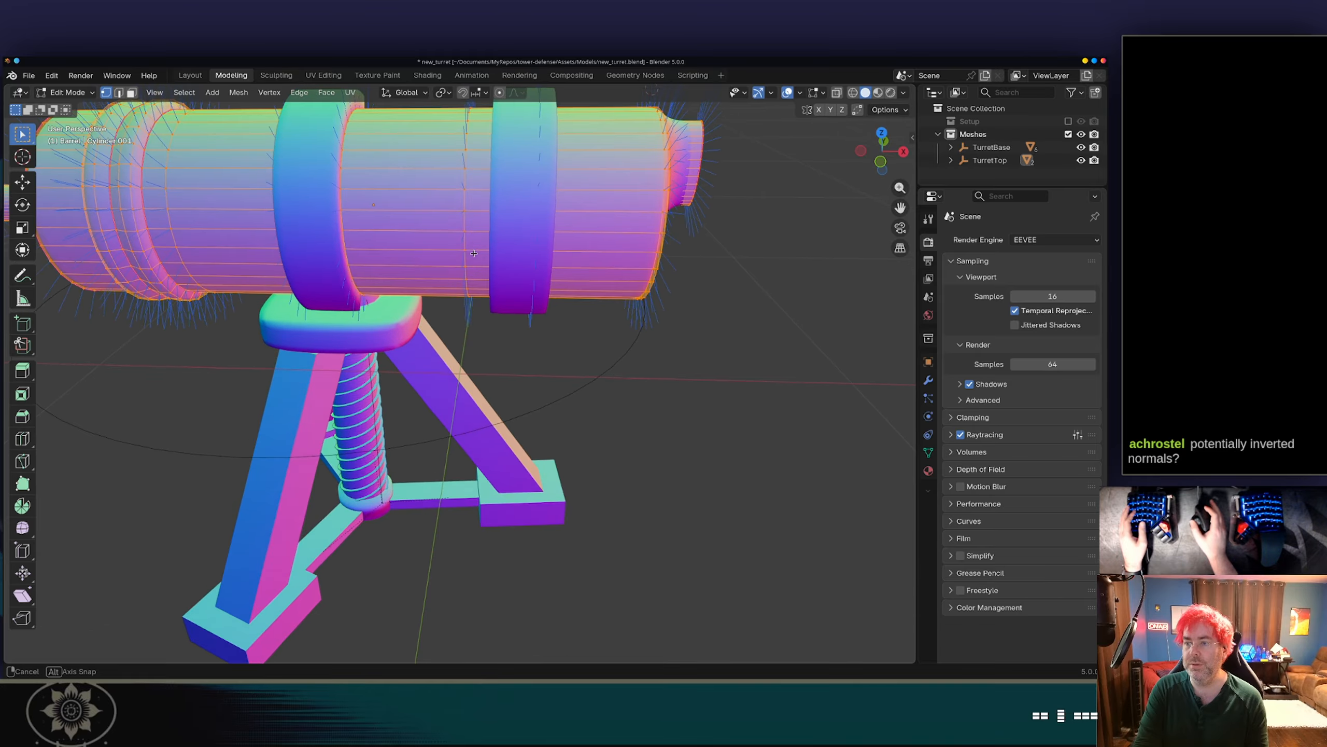
middle_drag(477, 257, 414, 216)
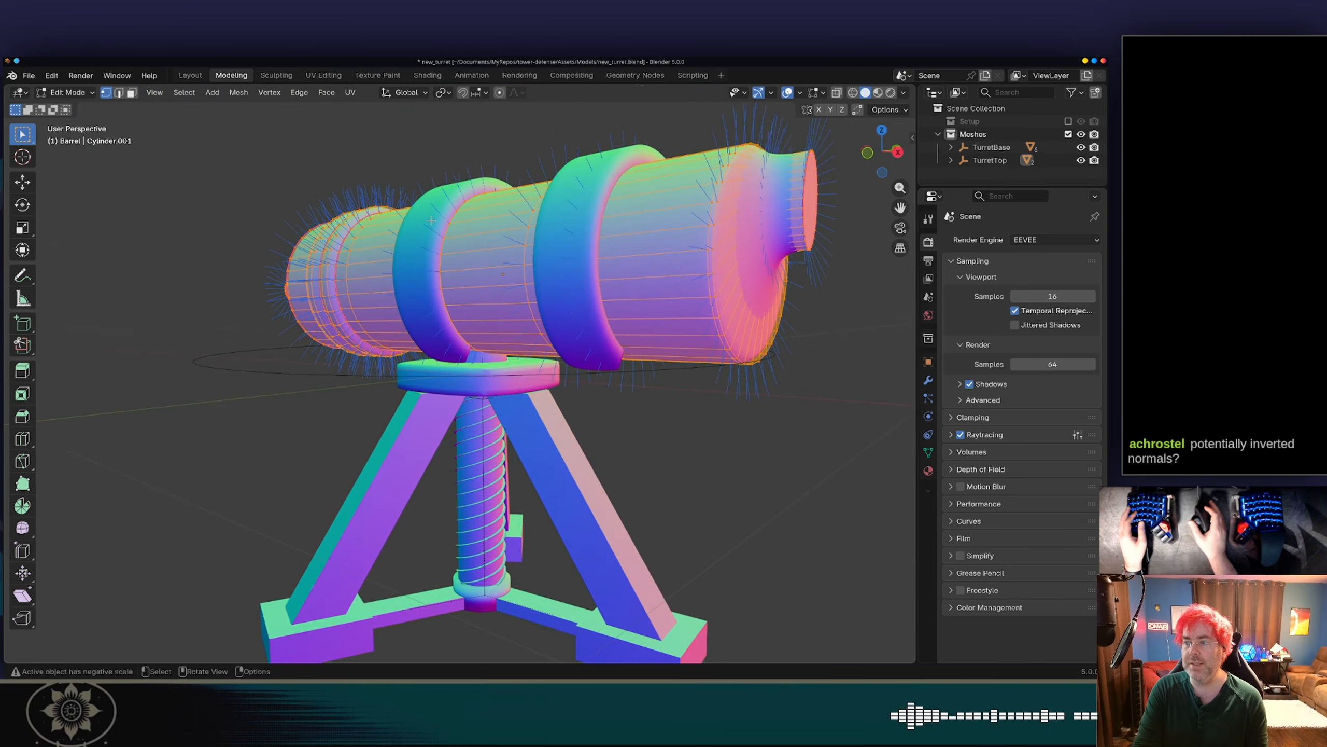
scroll(569, 289, down, 3)
mouse_move(568, 325)
middle_down()
mouse_move(433, 346)
mouse_move(470, 327)
mouse_move(420, 355)
mouse_move(629, 301)
mouse_move(627, 288)
mouse_move(685, 317)
mouse_move(582, 312)
middle_up()
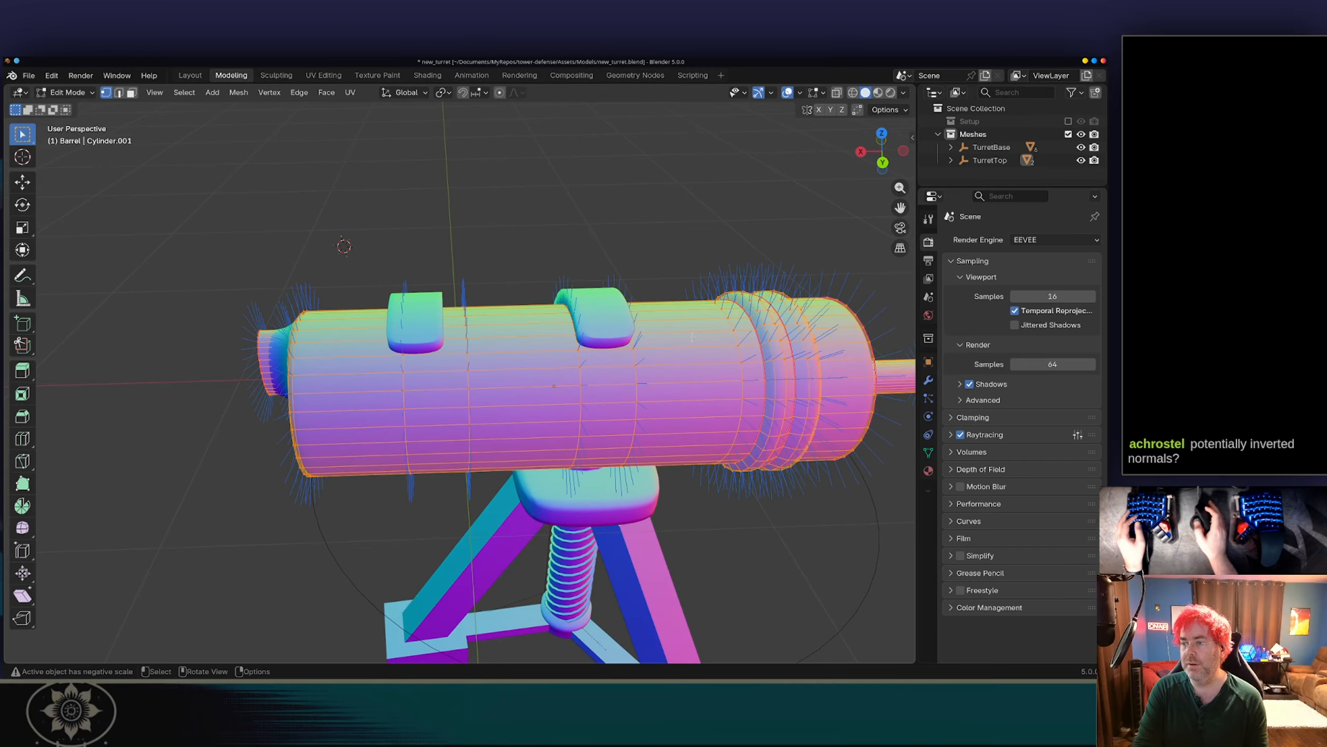
key(Tab)
click(575, 313)
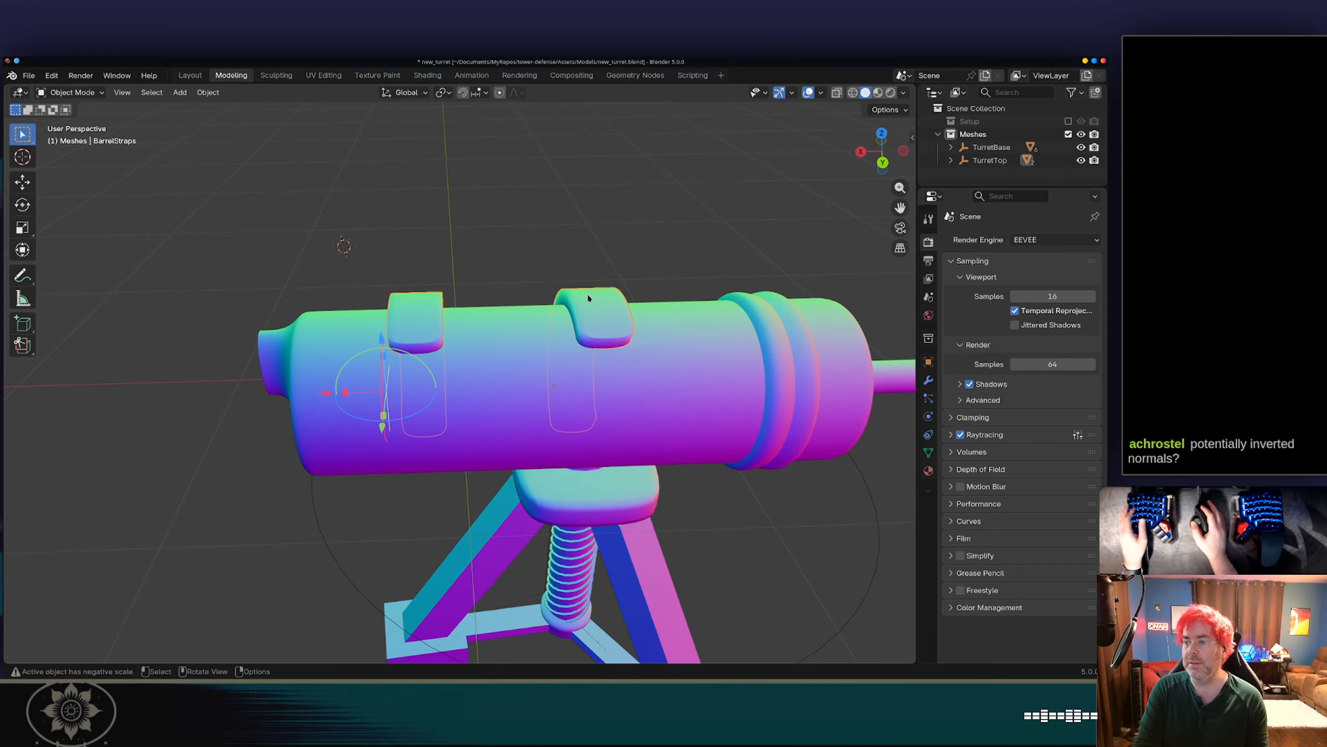
key(Tab)
middle_drag(565, 311, 613, 348)
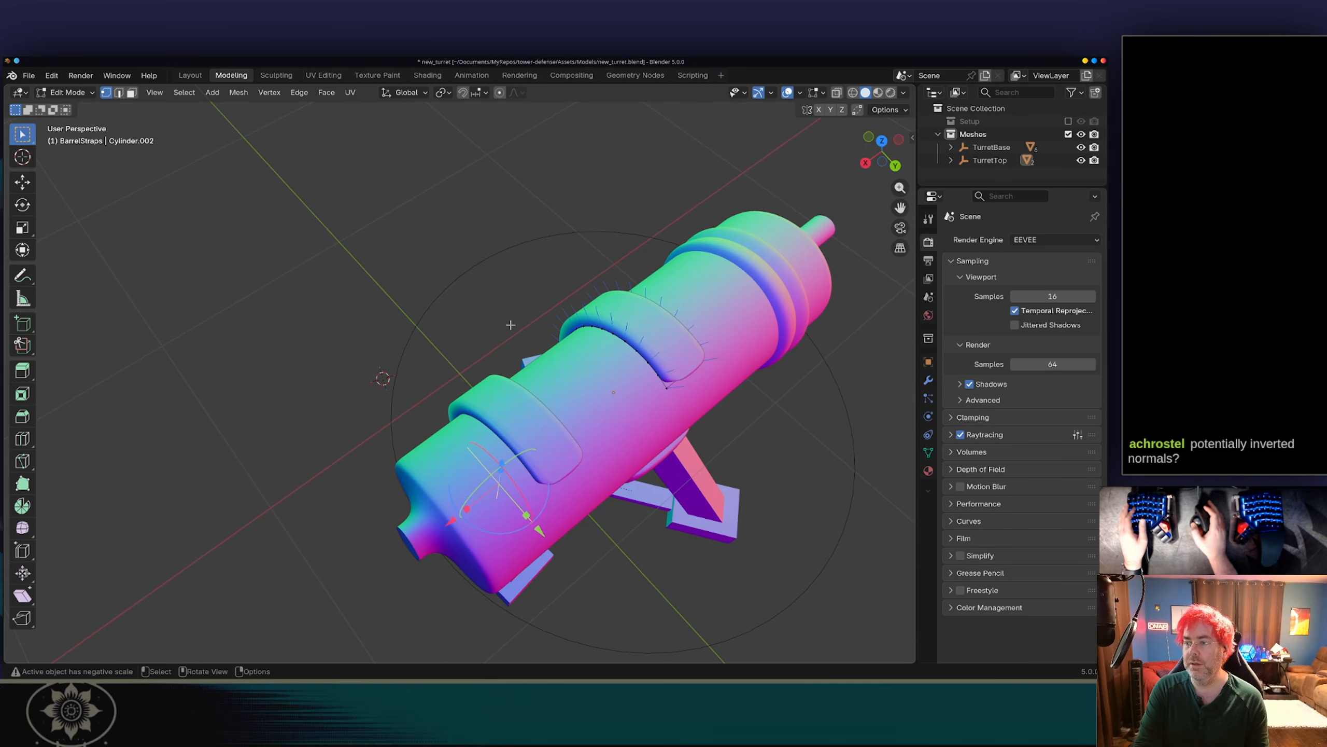
middle_drag(511, 325, 574, 268)
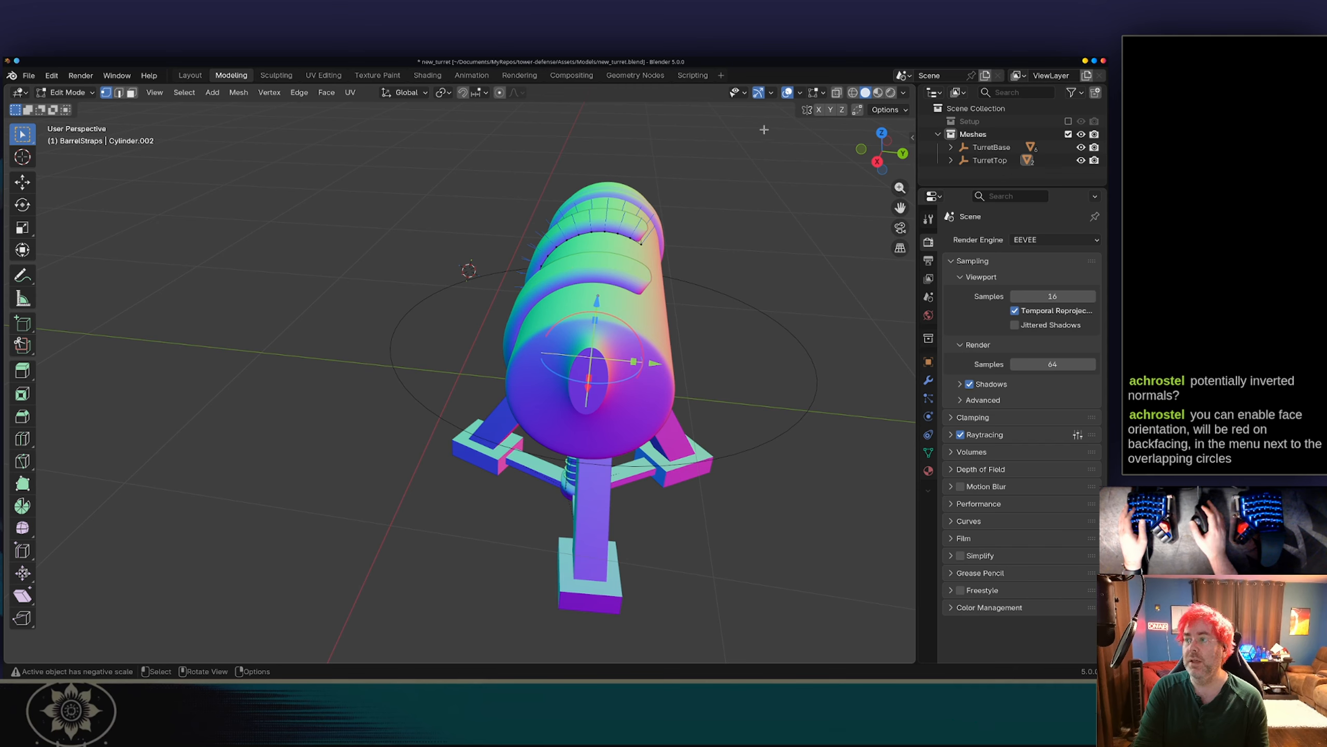
Enable the Face Orientation overlay and examine the turret and its straps in both Object Mode and Edit Mode.
click(800, 93)
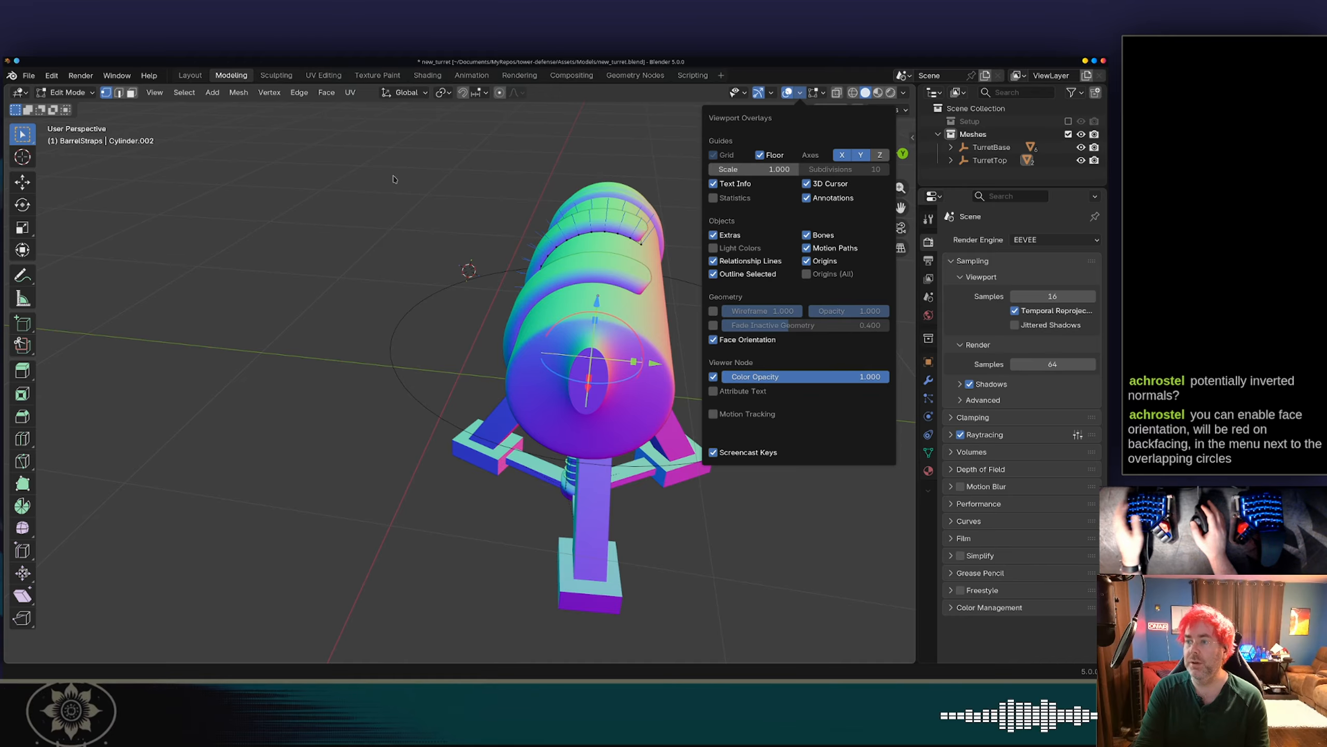
middle_drag(605, 265, 694, 276)
key(Tab)
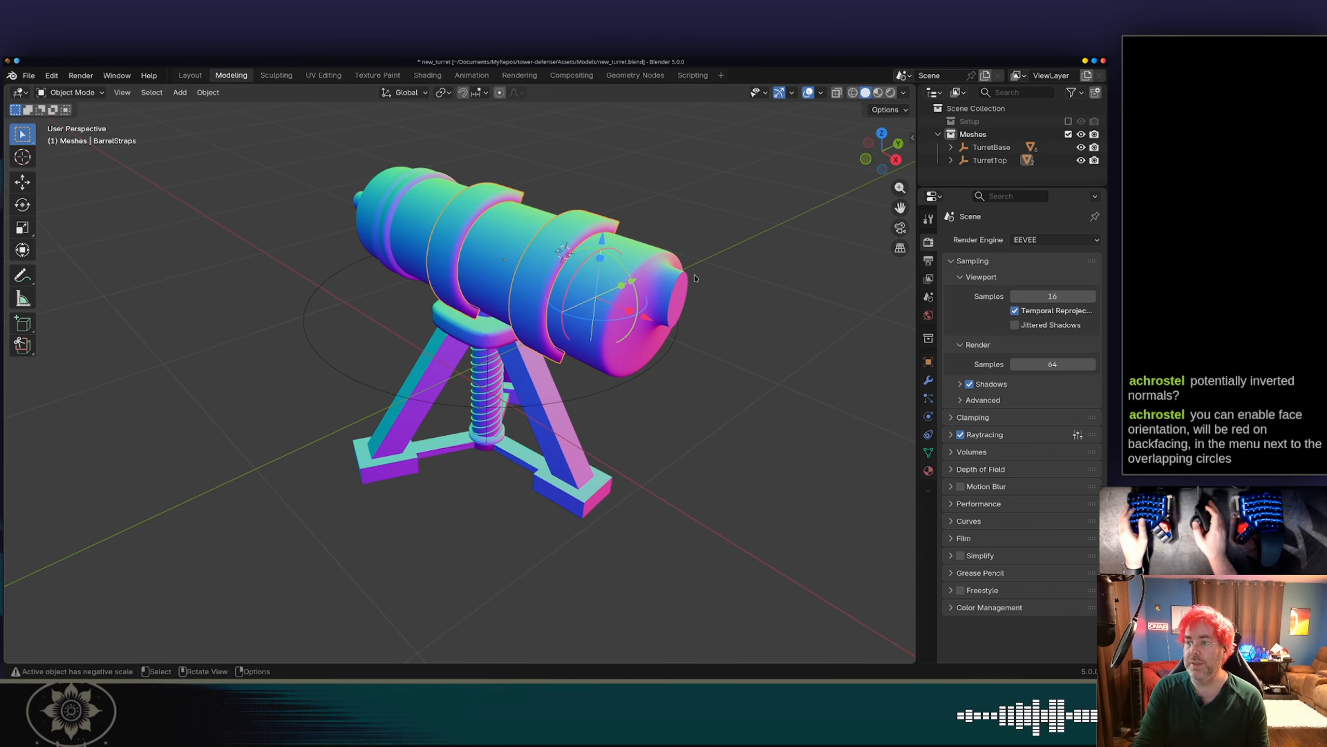
middle_drag(568, 261, 584, 269)
key(Tab)
scroll(584, 268, up, 3)
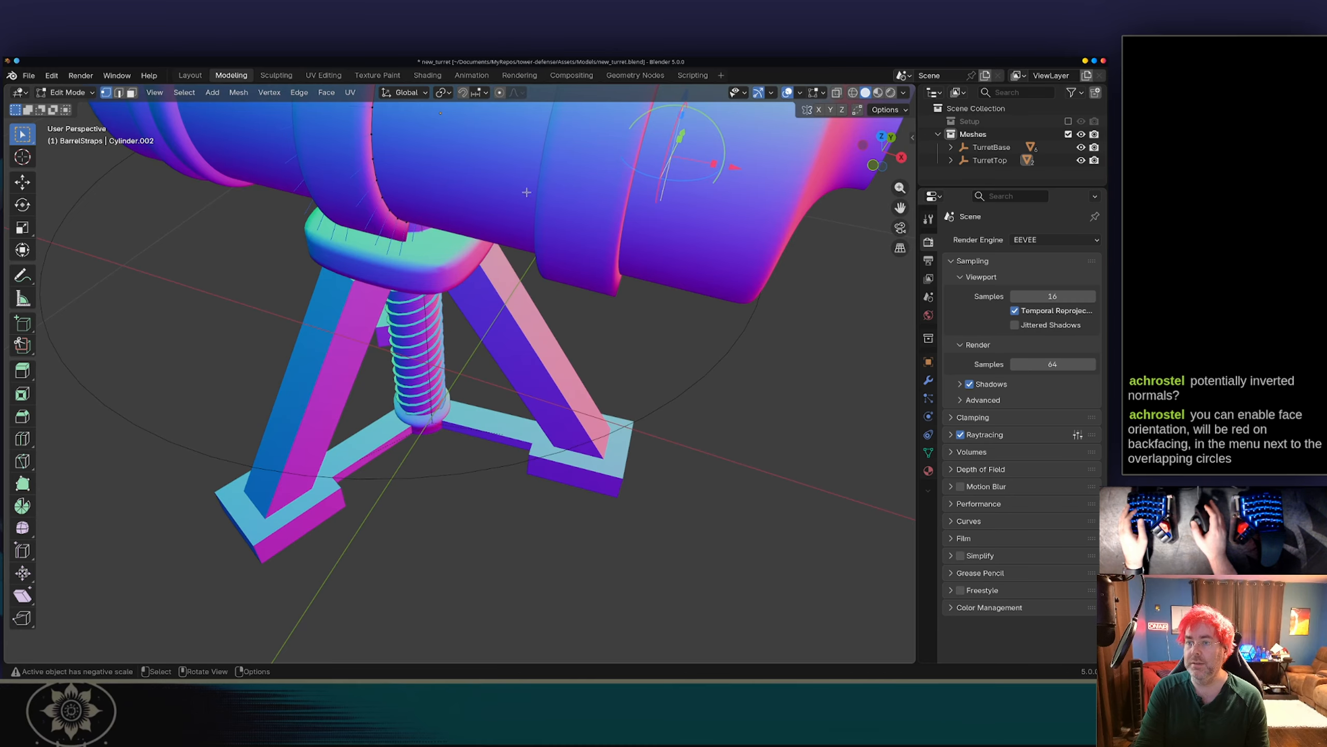
middle_drag(526, 193, 796, 110)
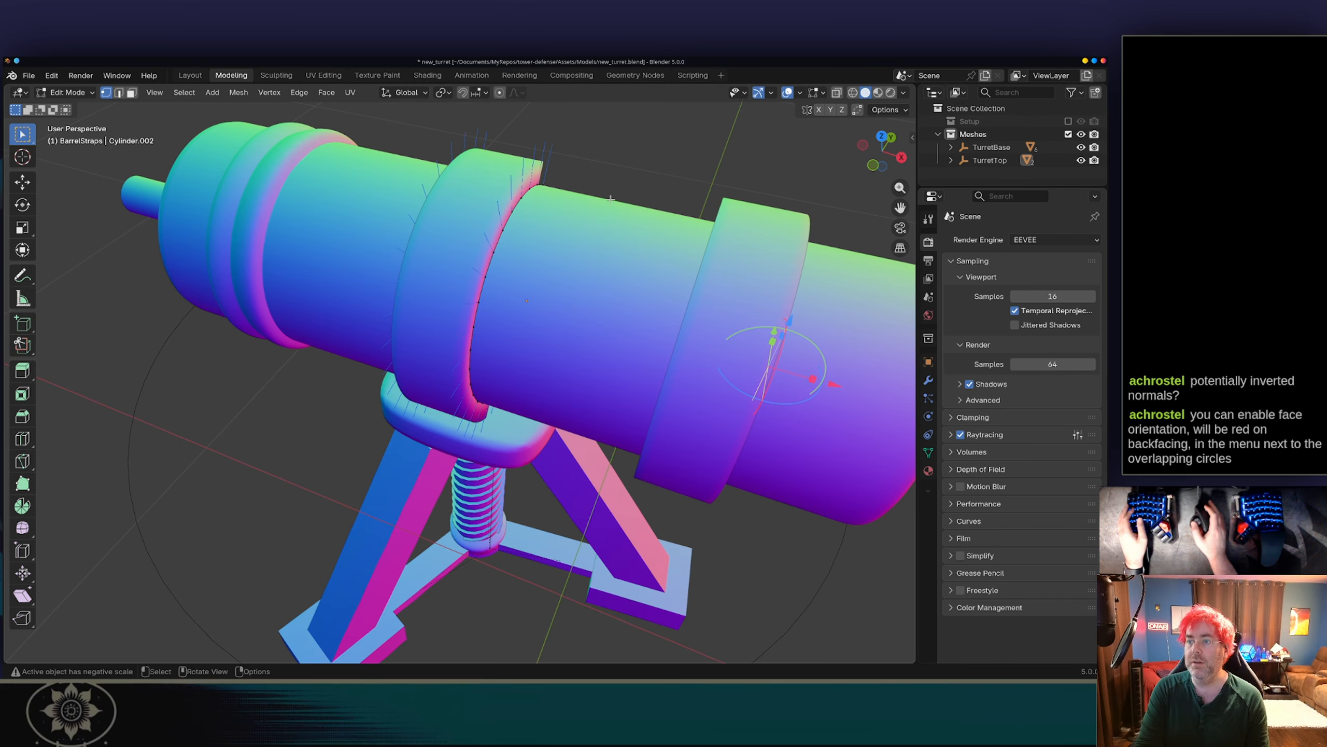
middle_drag(521, 222, 571, 209)
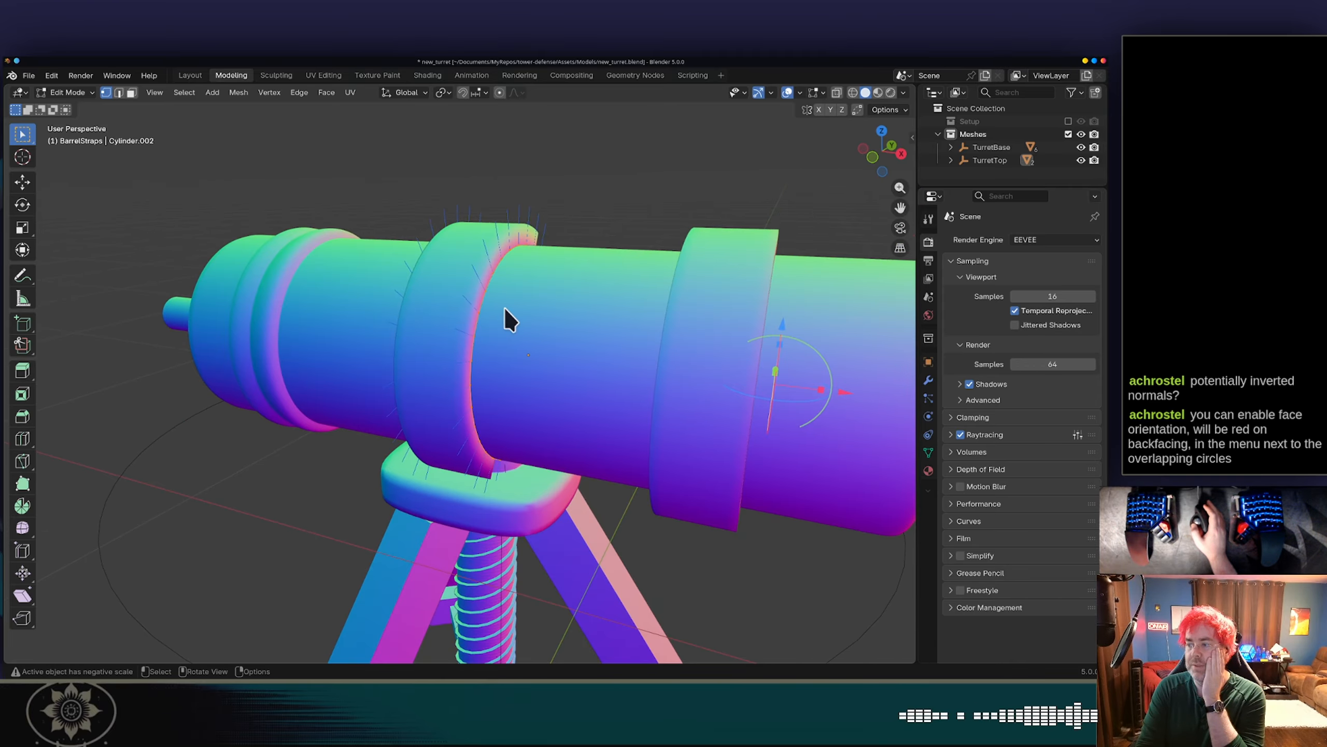
Show the BarrelStraps modifiers, collapse Array and expand the Solidify modifier with its Normals settings.
click(928, 380)
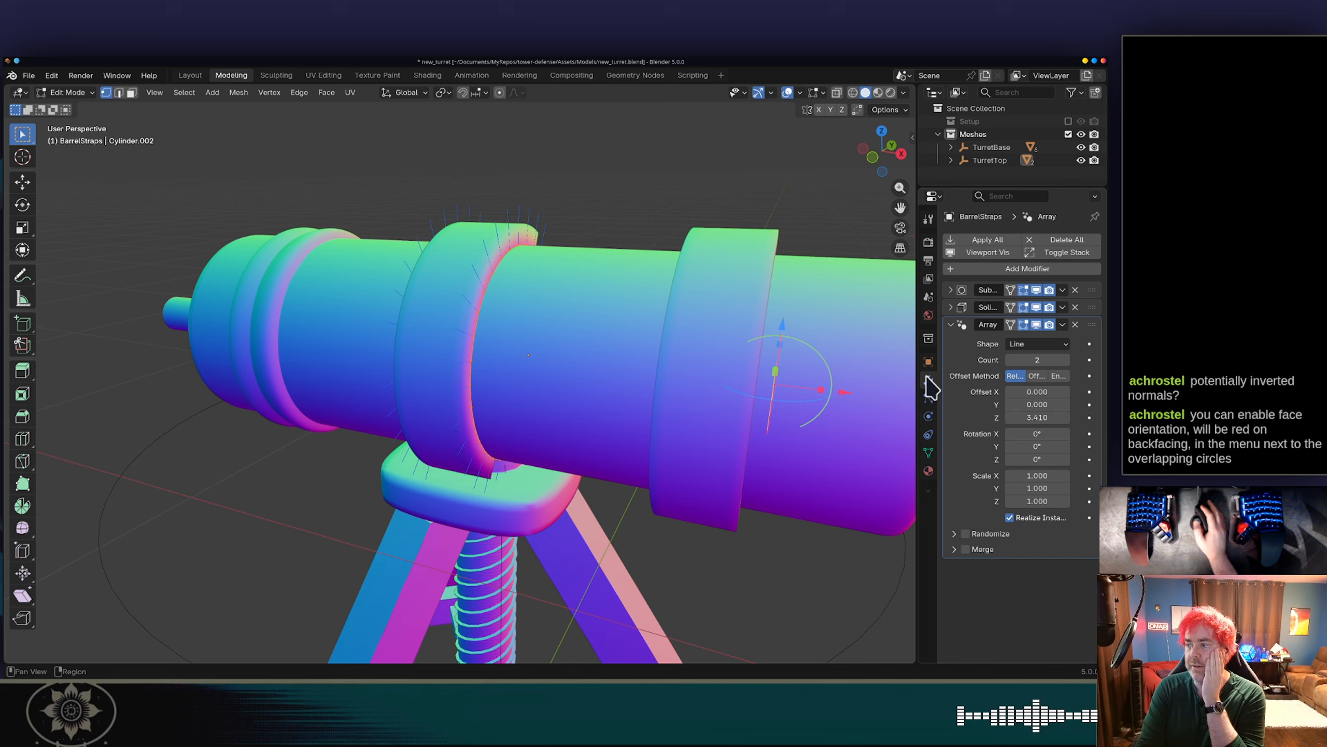
click(950, 324)
click(950, 307)
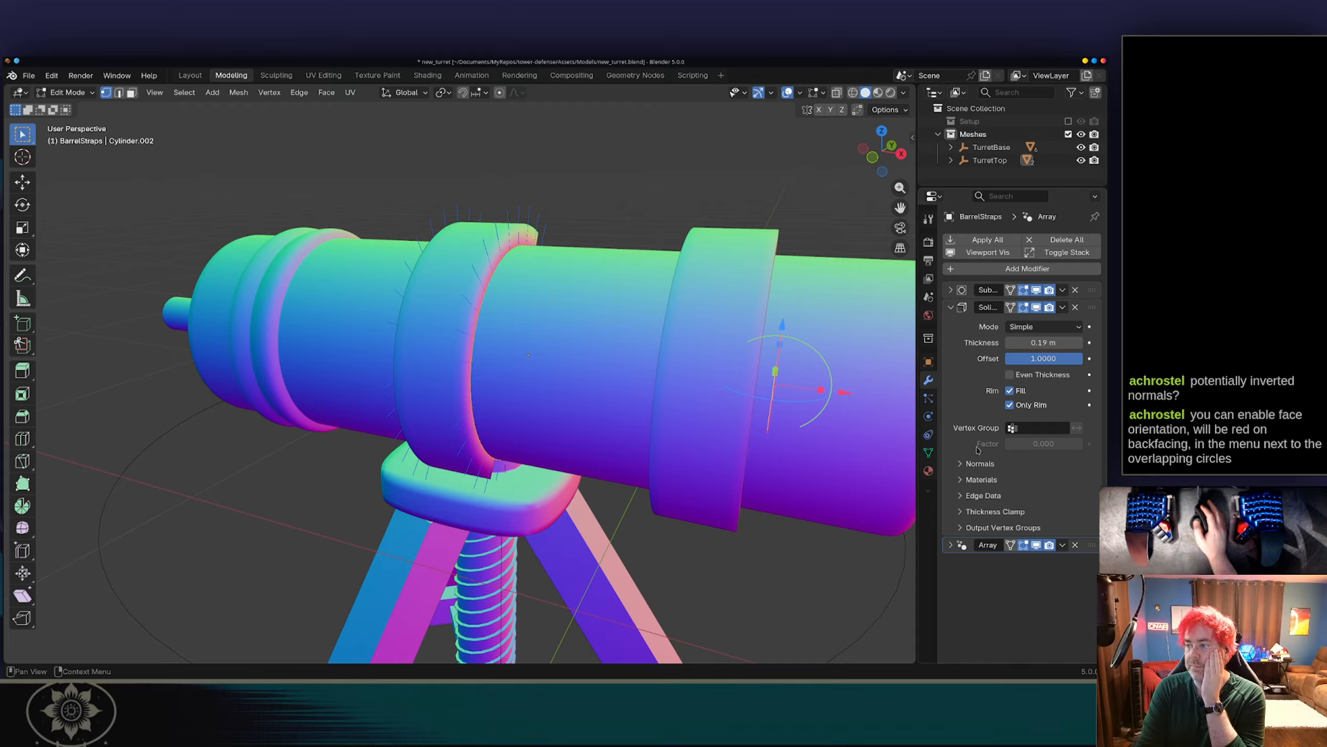
click(967, 463)
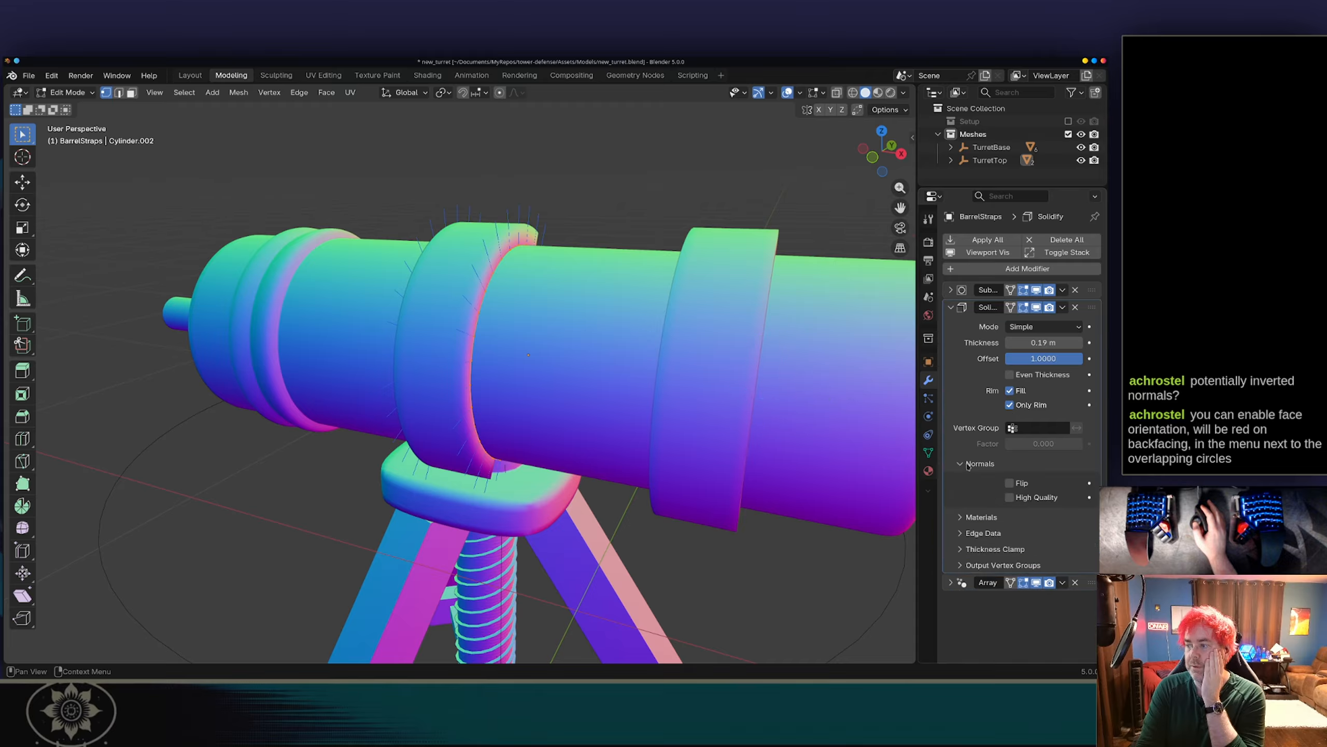
Try the Flip normals option in the BarrelStraps Solidify modifier, leaving it disabled.
click(1009, 483)
click(1009, 483)
click(1009, 483)
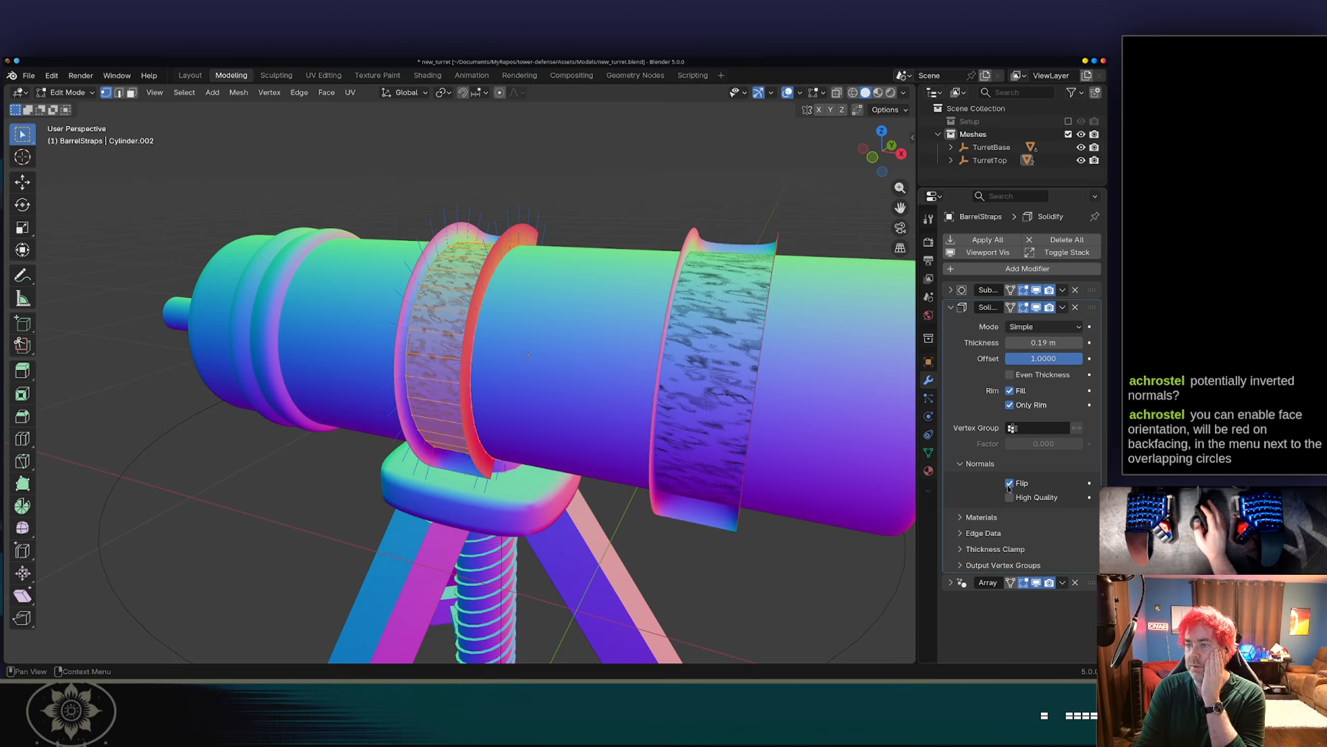
click(1010, 483)
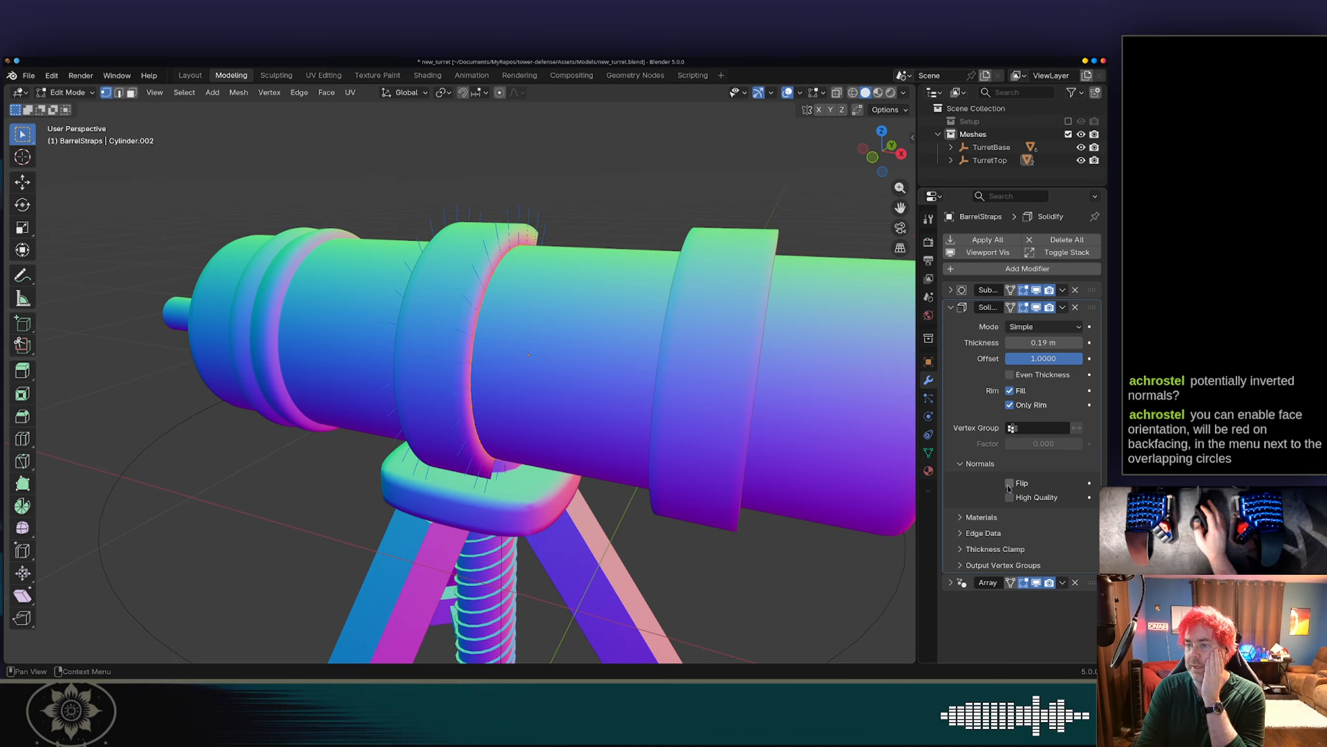
Try the BarrelStraps Solidify modifier with Only Rim off and on, leaving the option enabled.
click(1010, 406)
click(1009, 406)
click(1009, 406)
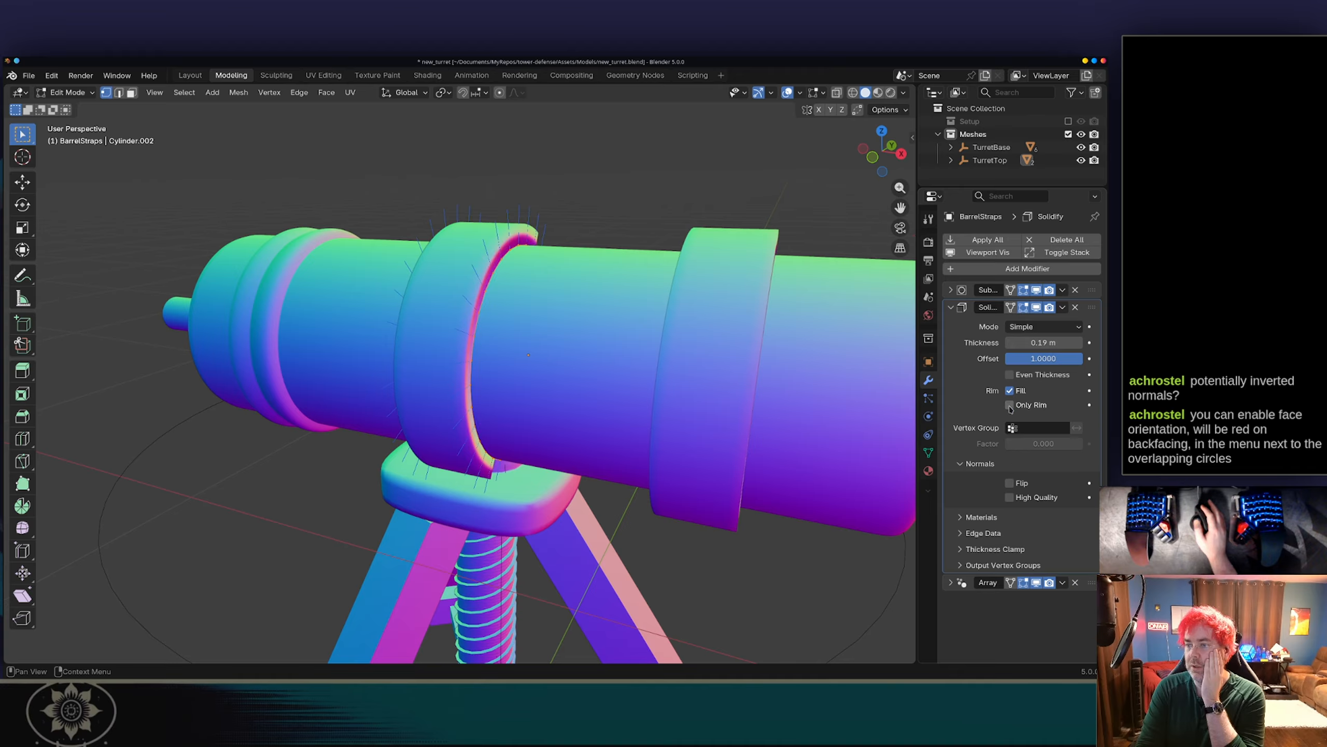
click(1010, 406)
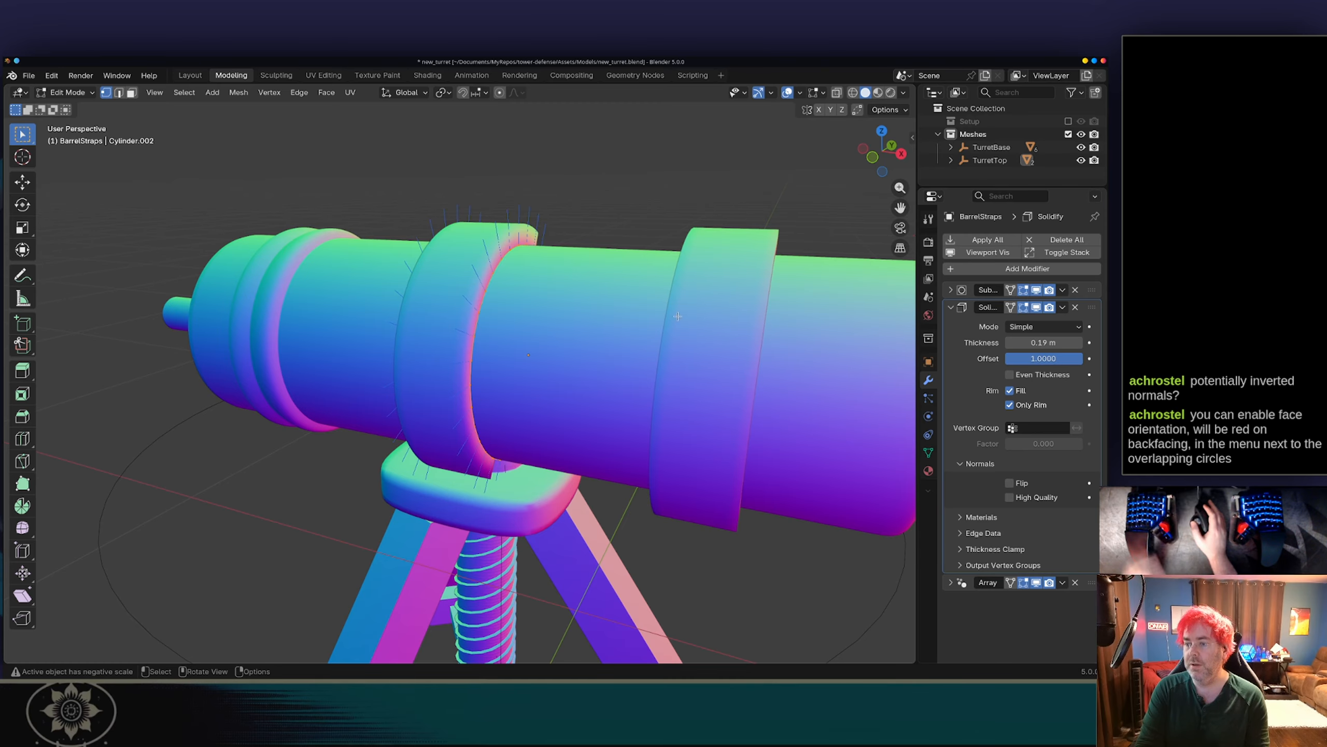
Enable On Cage for the BarrelStraps Solidify modifier and examine the normals on the thickened strap.
middle_drag(817, 361, 714, 313)
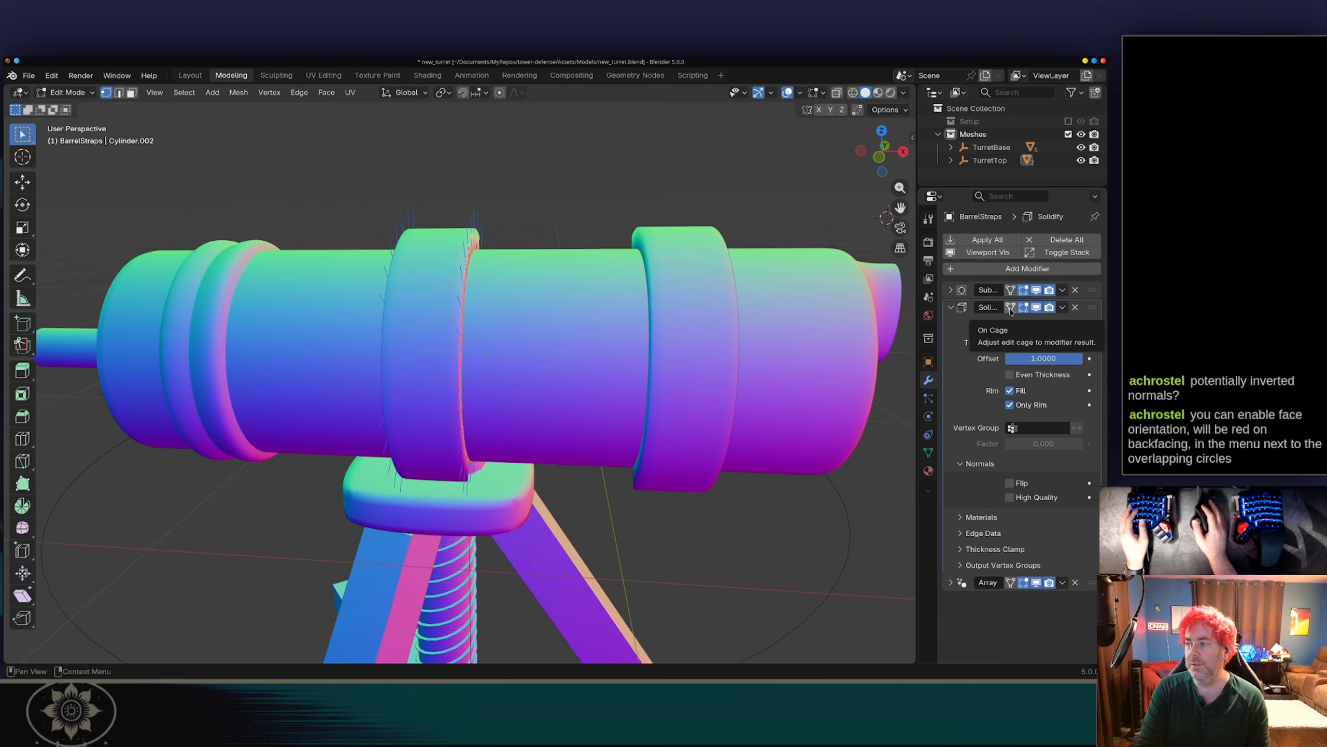
click(1010, 307)
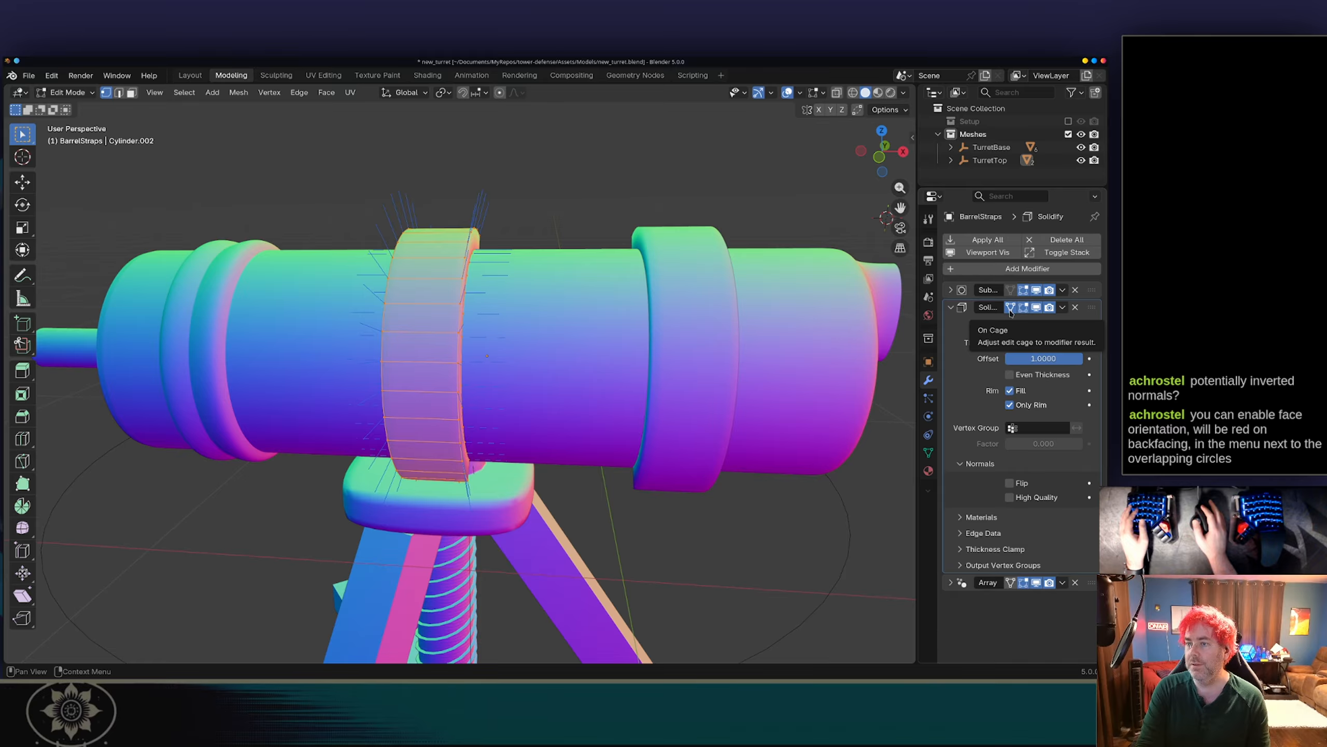
middle_drag(548, 173, 767, 170)
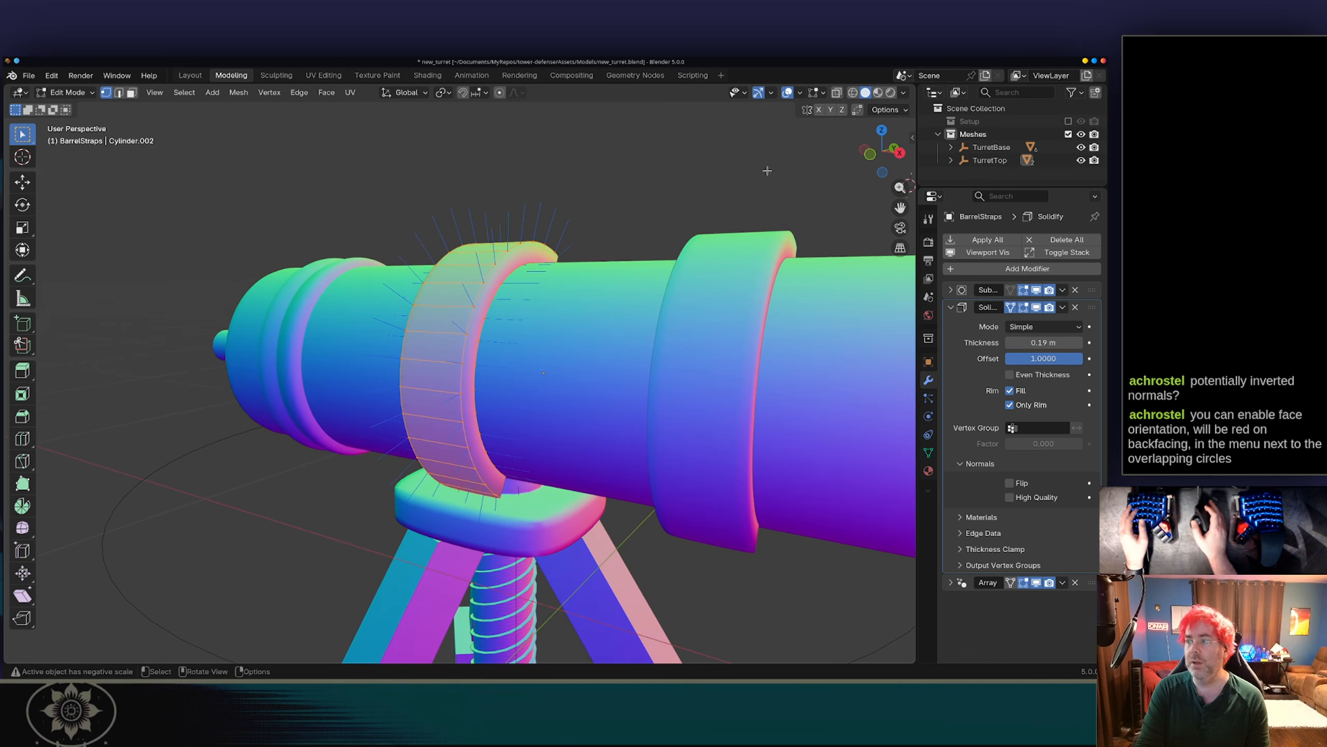
Check the Face Orientation overlay setting, switch mesh editing from BarrelStraps to Barrel and examine the barrel's normals.
click(799, 93)
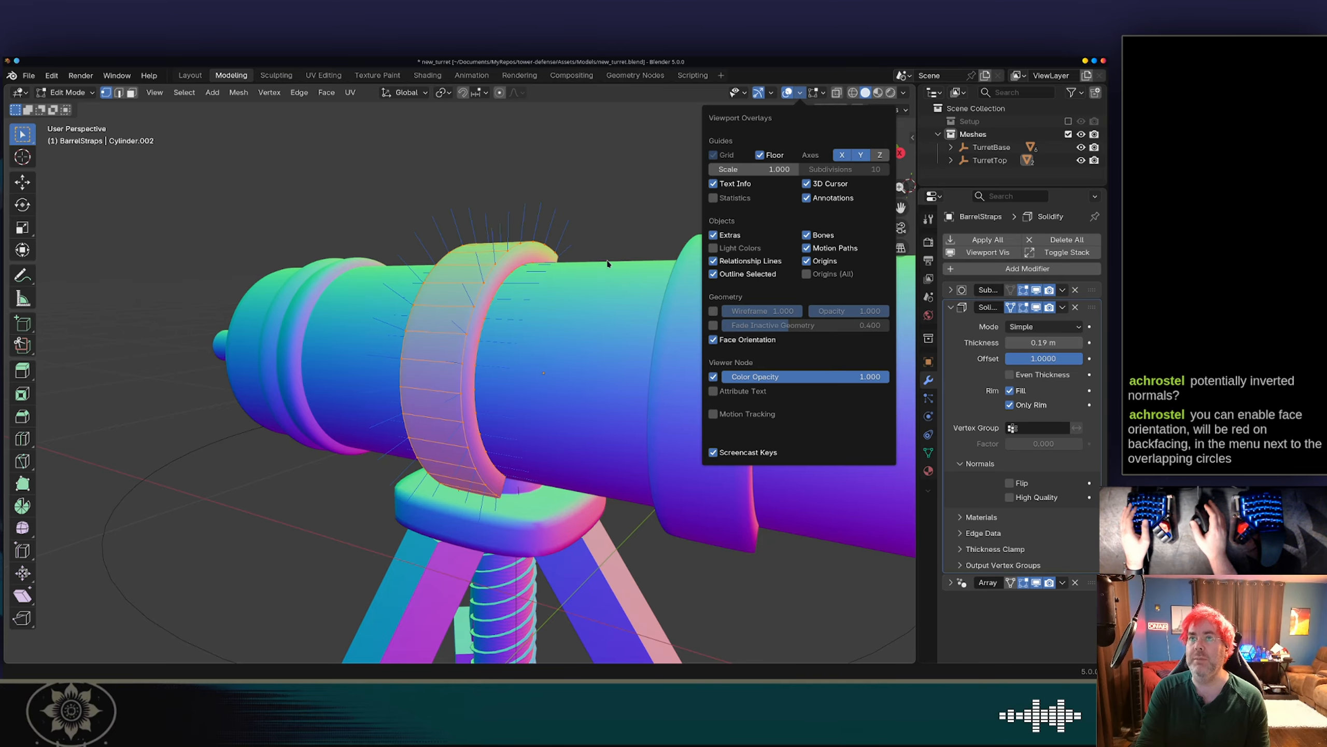
middle_drag(606, 264, 545, 336)
key(Tab)
click(572, 333)
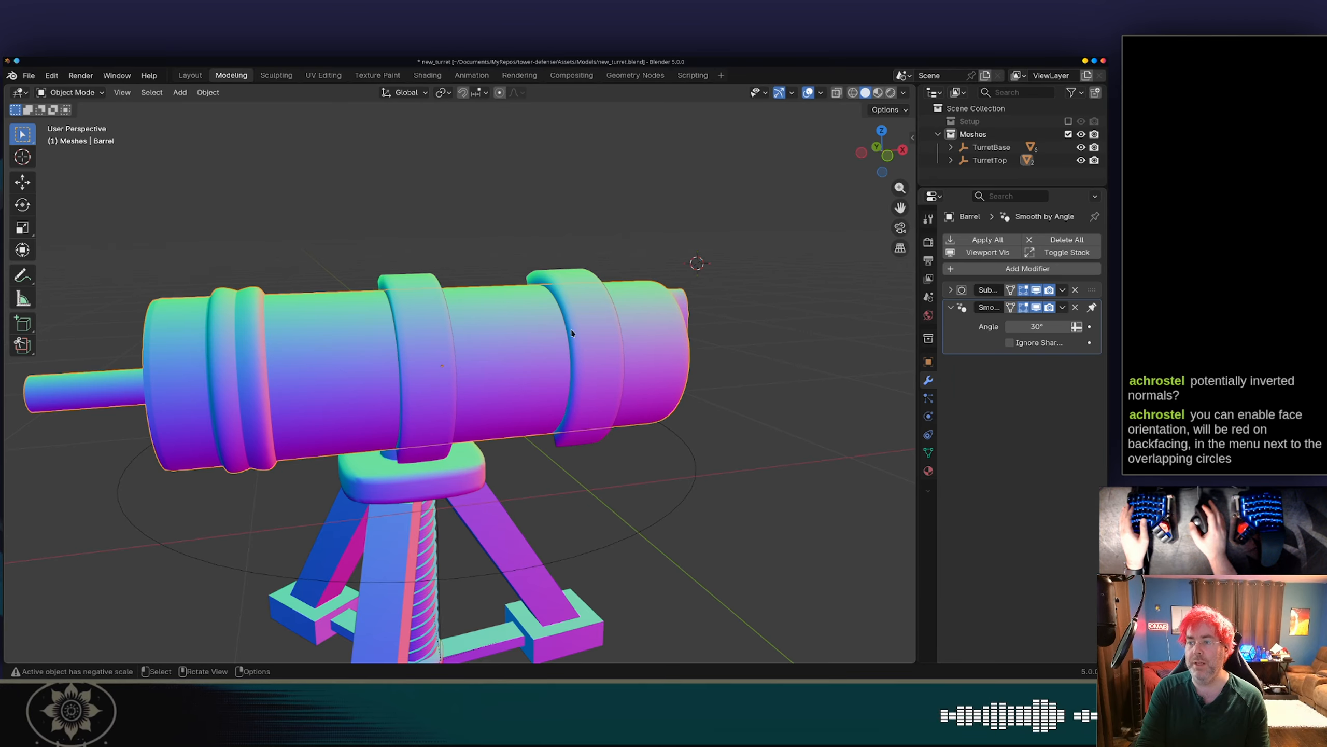
key(Tab)
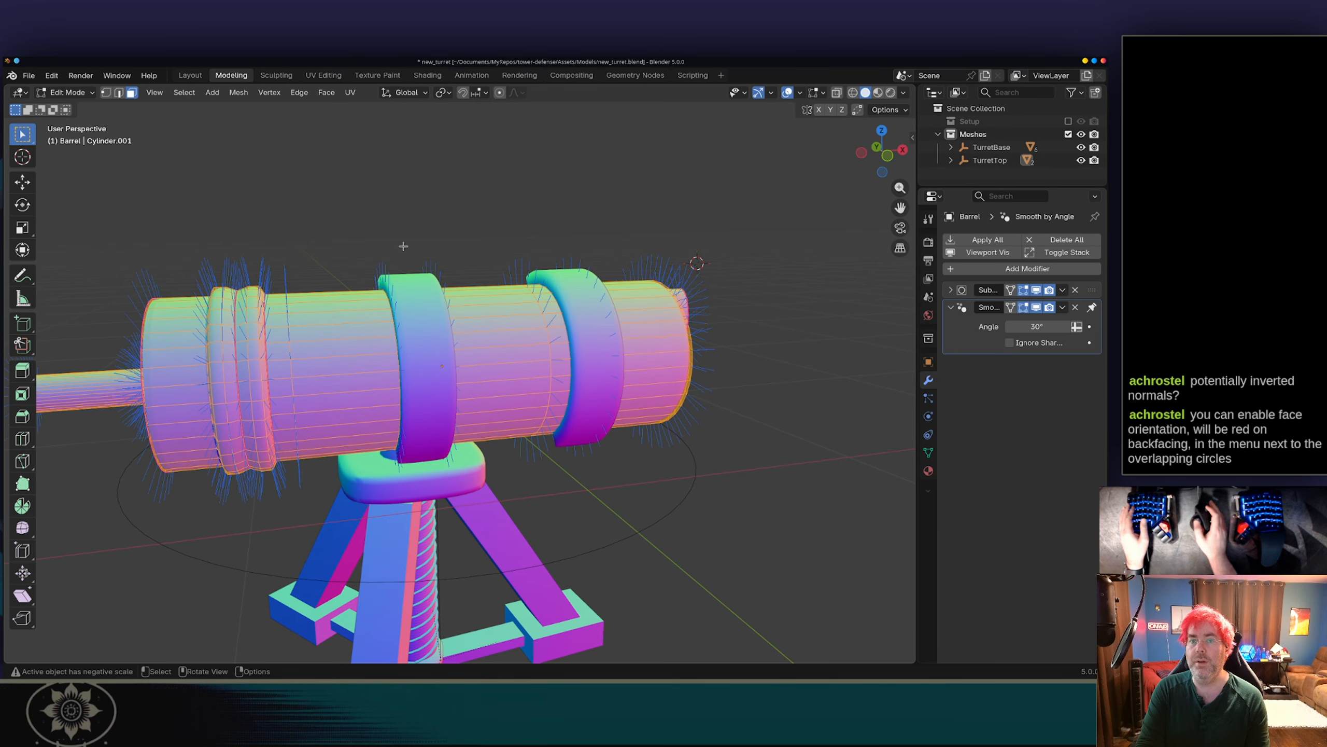
mouse_move(403, 246)
middle_down()
mouse_move(464, 258)
mouse_move(601, 246)
mouse_move(402, 245)
middle_up()
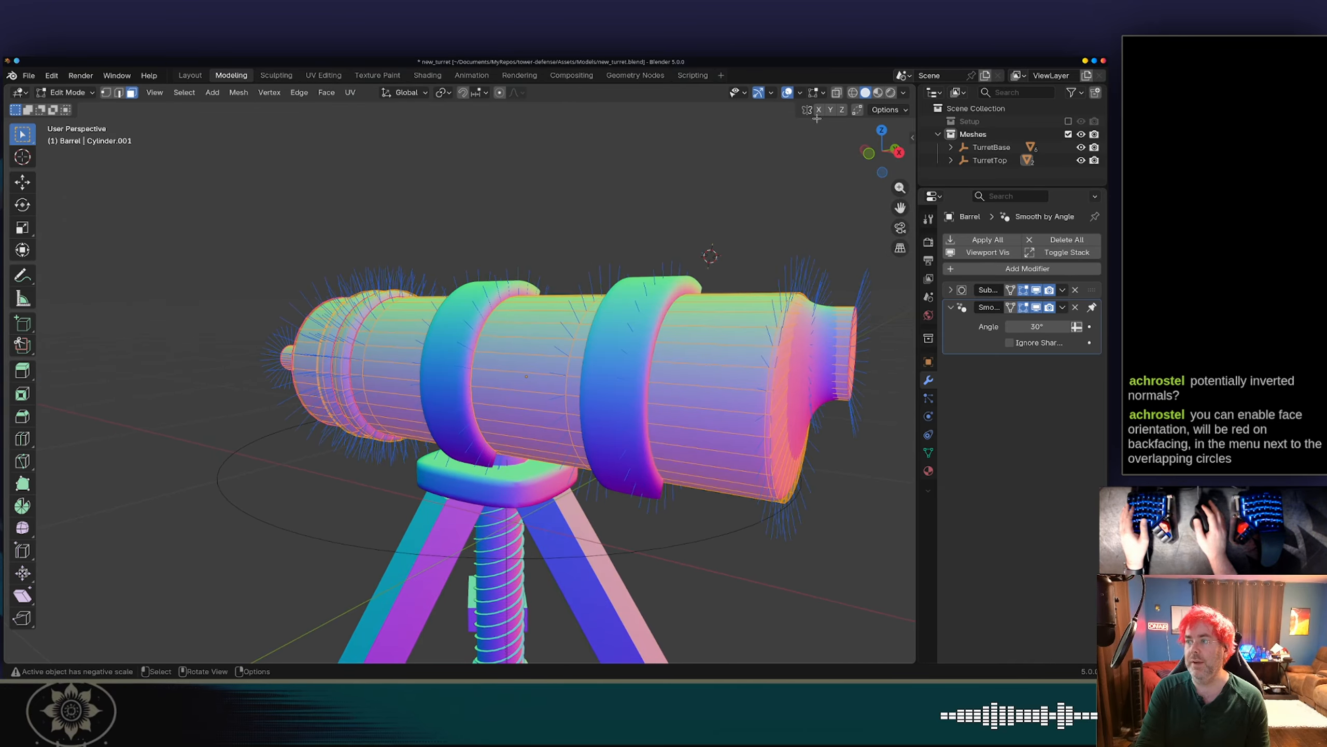
Show the model in wireframe and select a single barrel face between the two straps to examine its normal.
click(853, 92)
mouse_move(677, 275)
middle_down()
mouse_move(670, 293)
mouse_move(700, 322)
mouse_move(568, 237)
mouse_move(622, 251)
mouse_move(730, 326)
mouse_move(614, 228)
middle_up()
scroll(700, 322, up, 4)
click(585, 213)
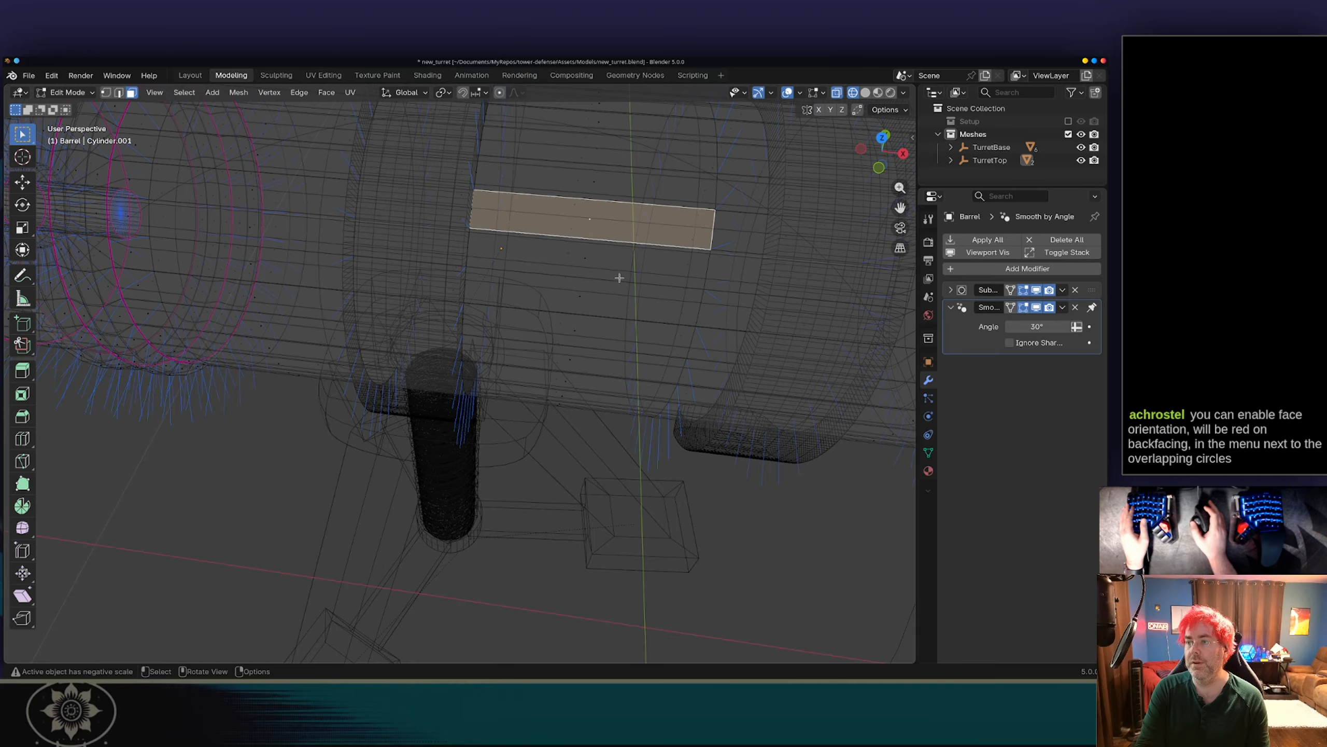
middle_drag(619, 277, 728, 211)
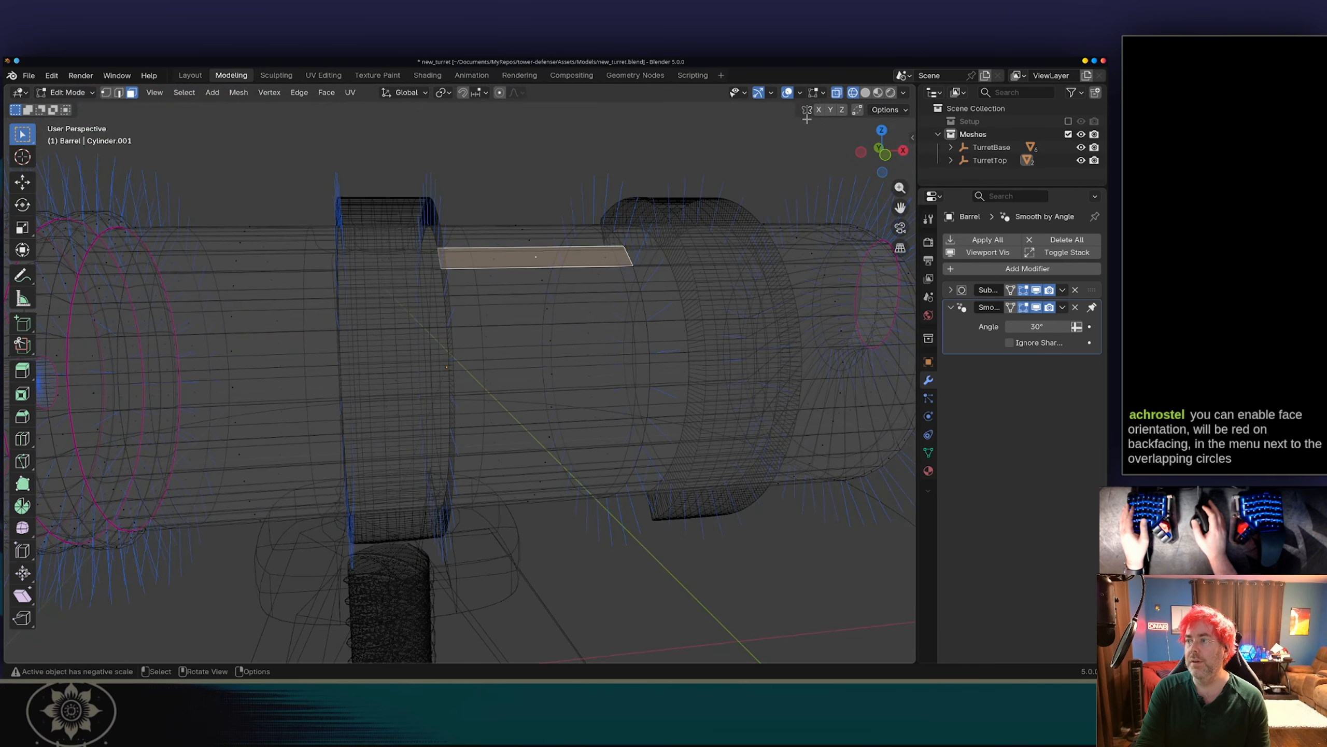
click(800, 94)
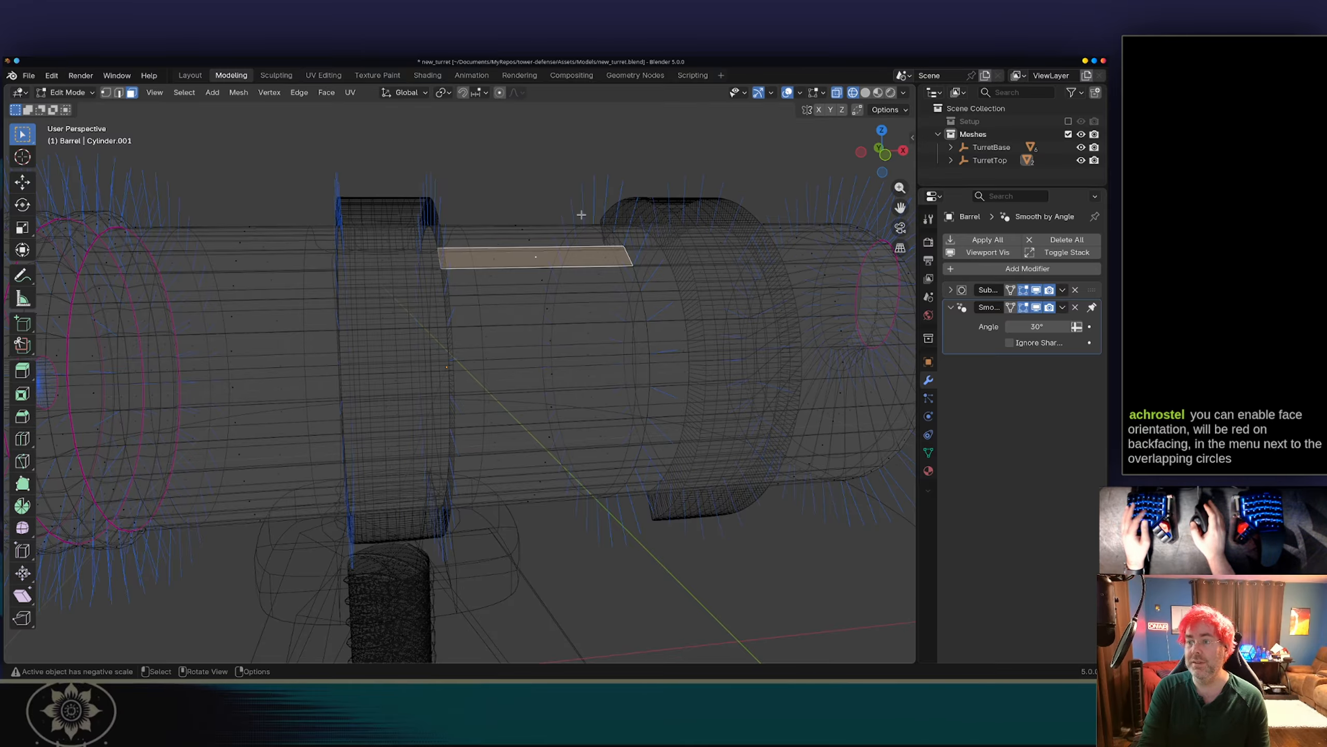
Try rotating the selected barrel face, inspect the wireframe's normals from other angles and return to Object Mode.
key(r)
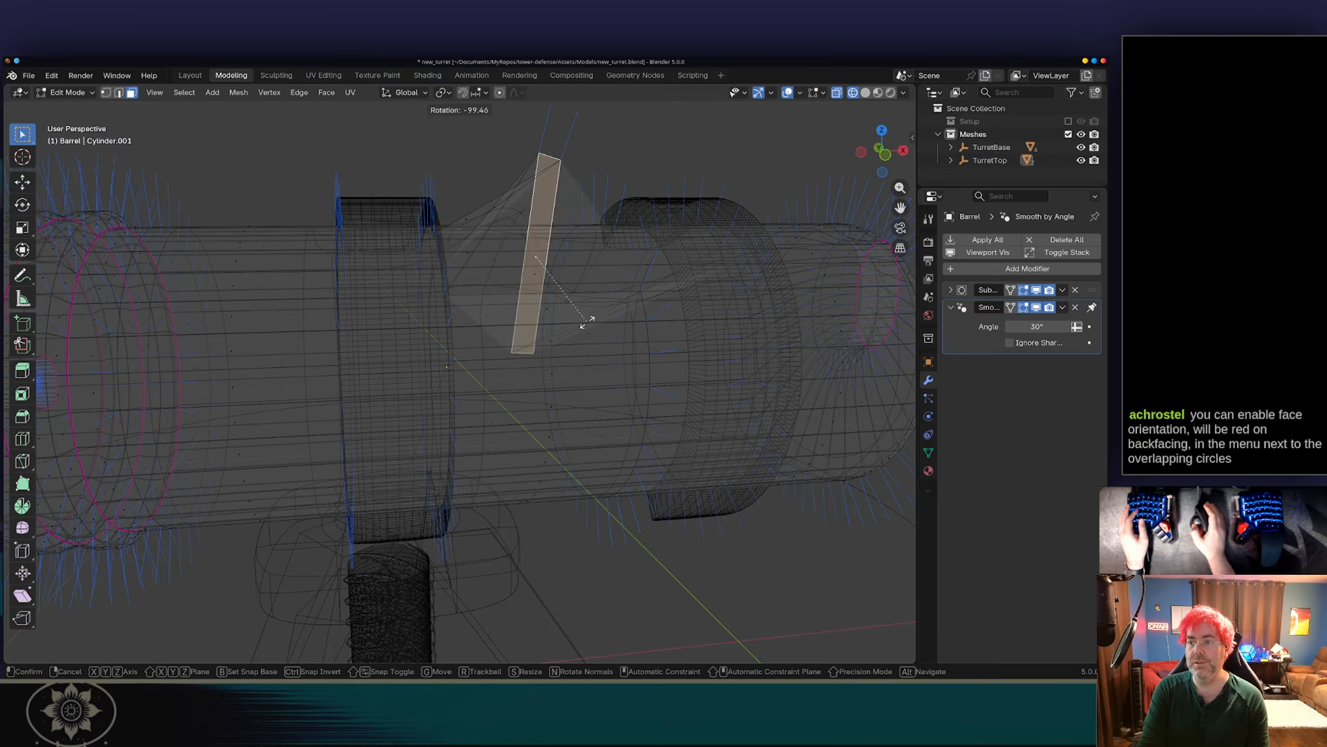
key(Escape)
middle_drag(613, 260, 643, 269)
key(Tab)
scroll(606, 253, down, 3)
key(Tab)
scroll(605, 276, up, 4)
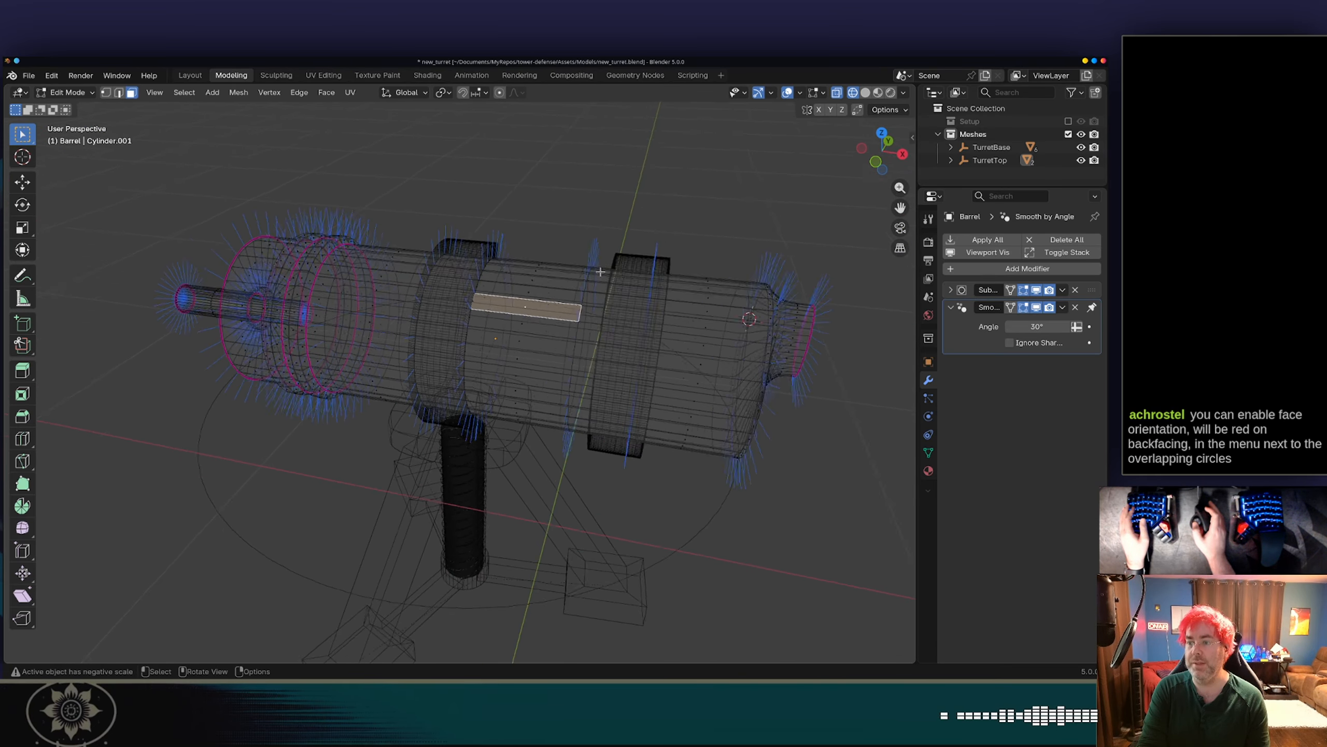
middle_drag(524, 195, 545, 216)
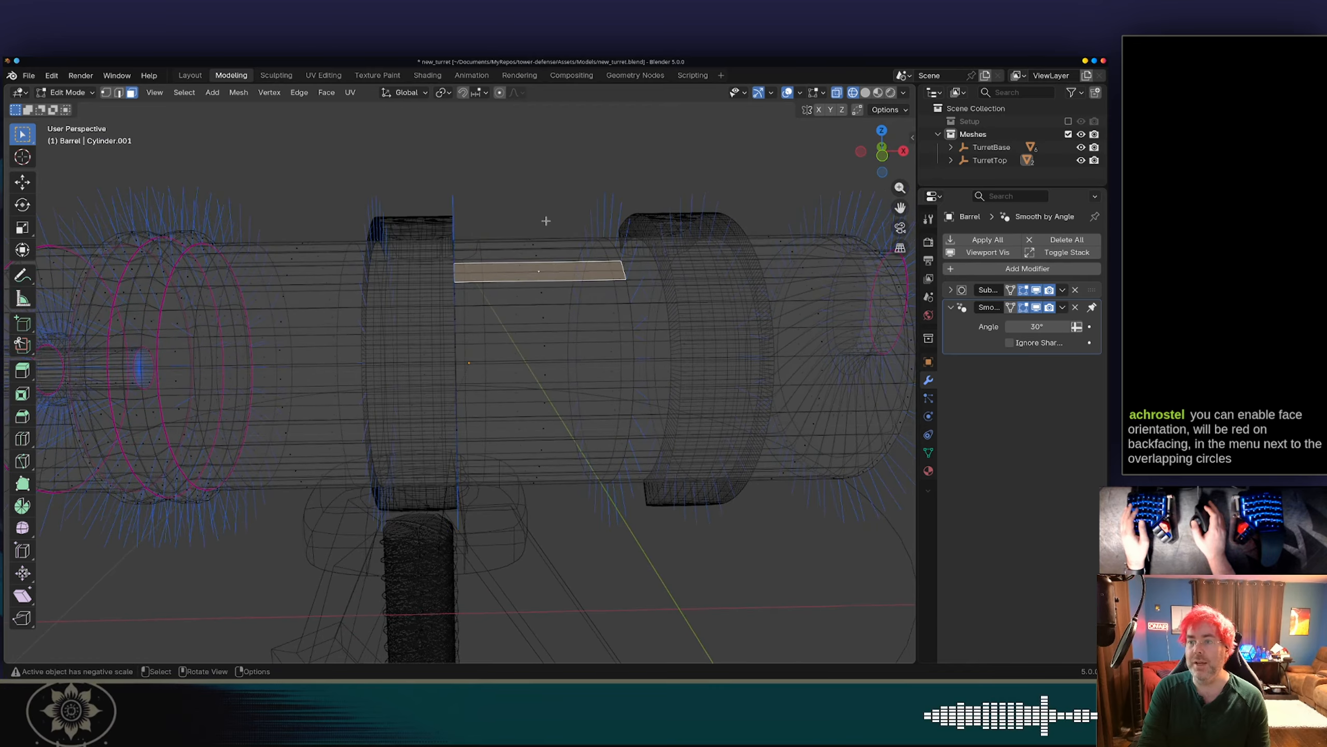
scroll(551, 238, down, 3)
key(Tab)
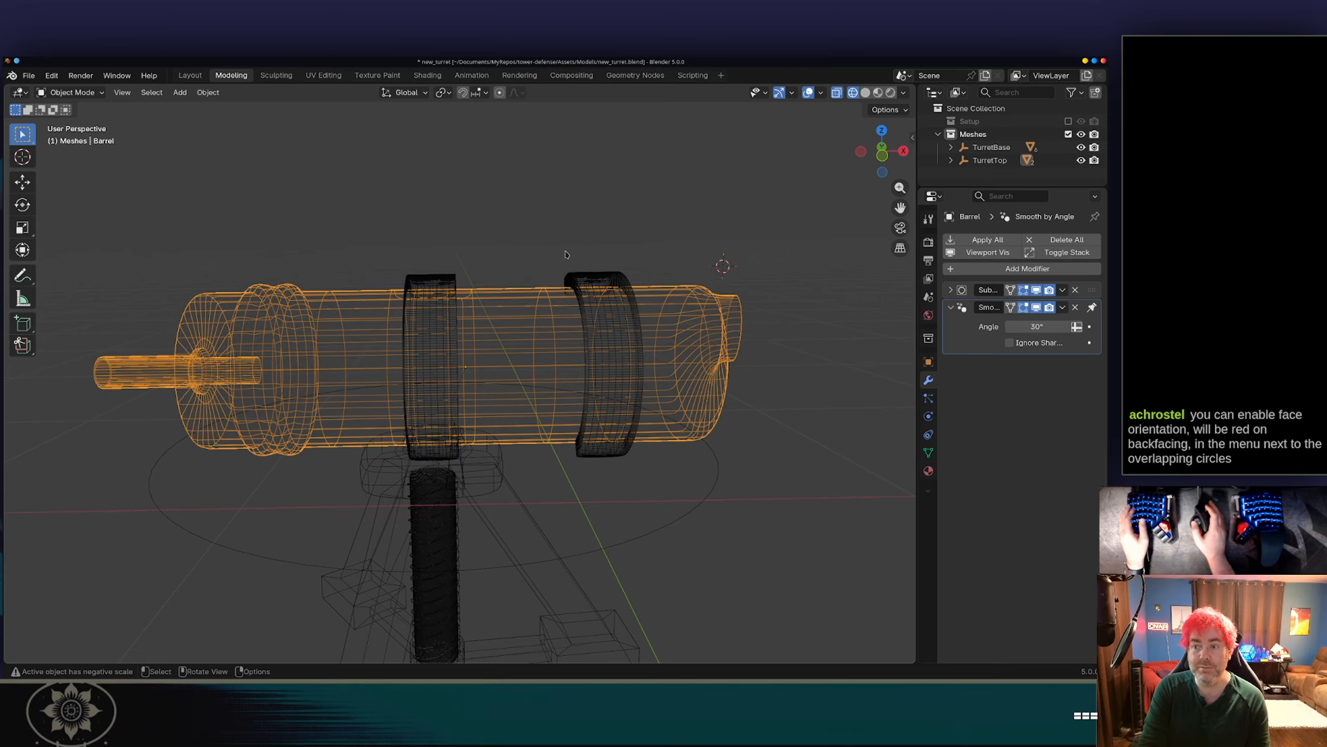
Return the viewport to solid shading and save new_turret.blend.
click(866, 93)
middle_drag(778, 178, 744, 163)
key(ctrl+s)
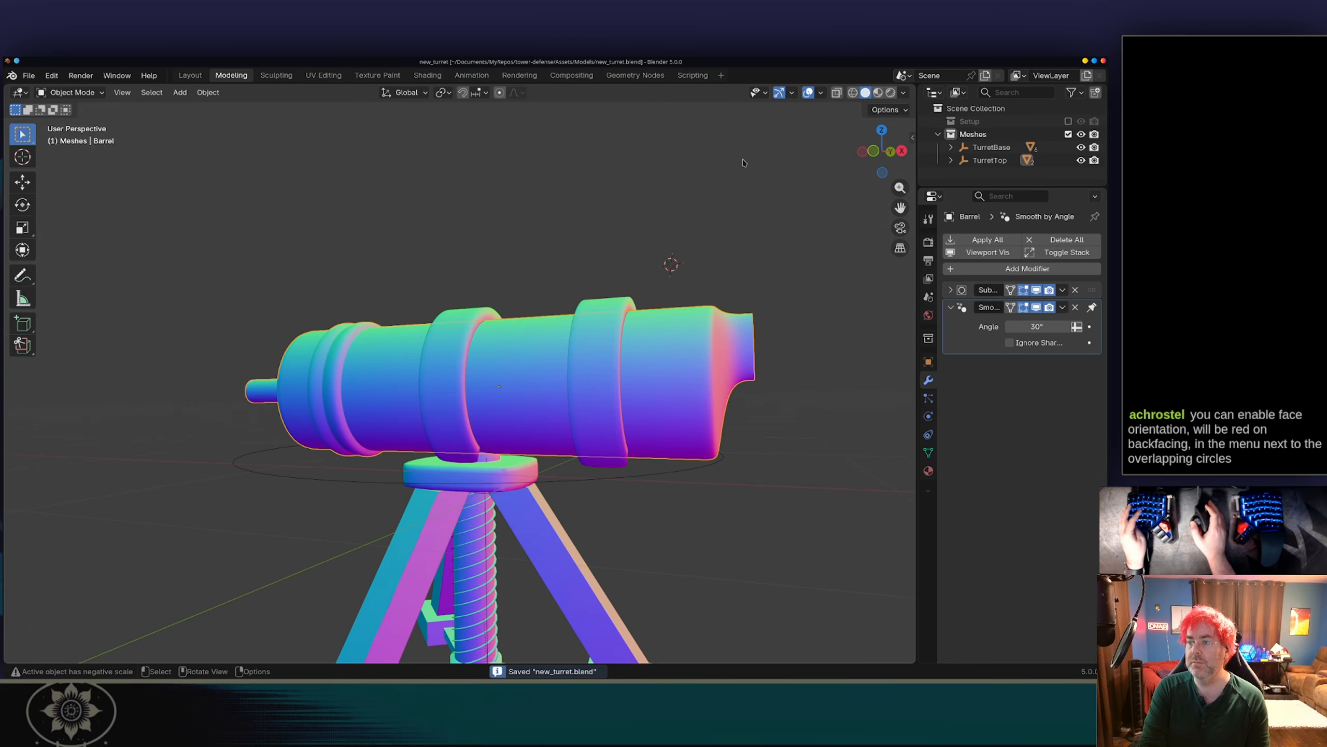
Switch to Godot and reload the modified new_turret.blend from disk.
key(alt+Tab)
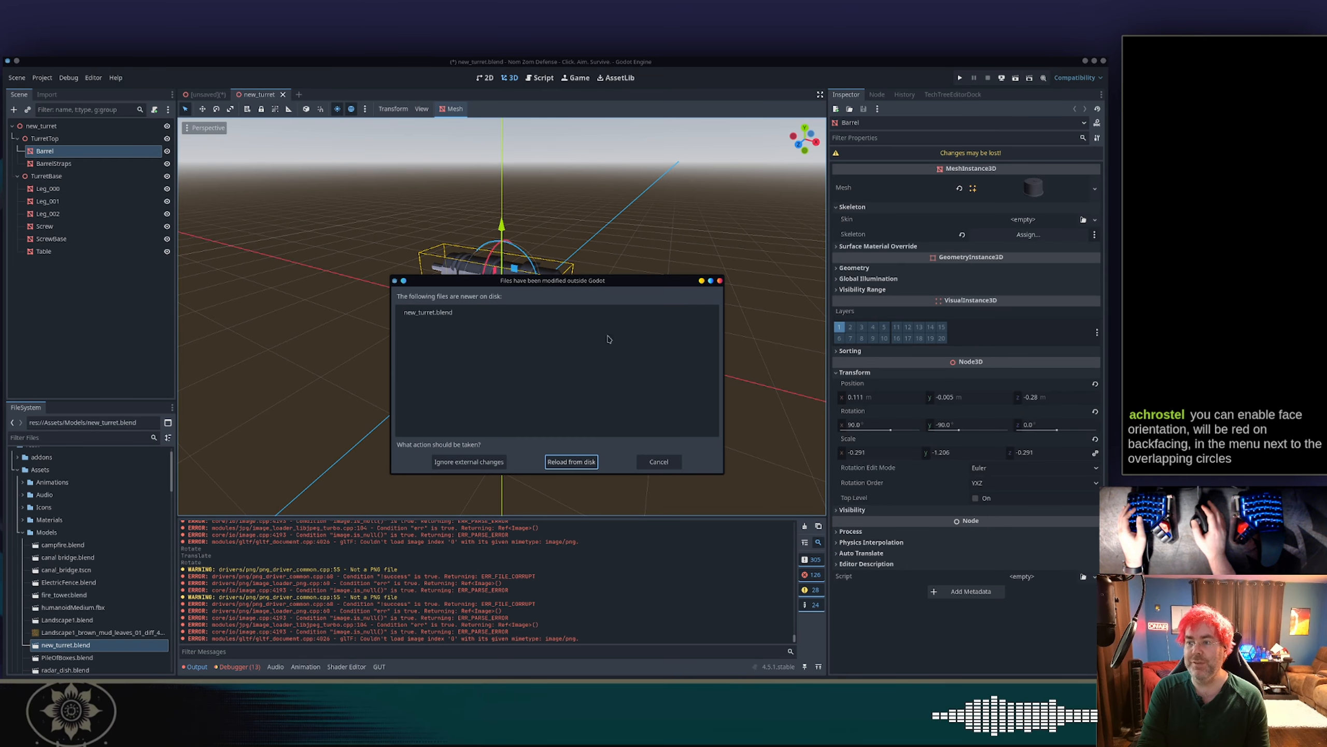
click(573, 461)
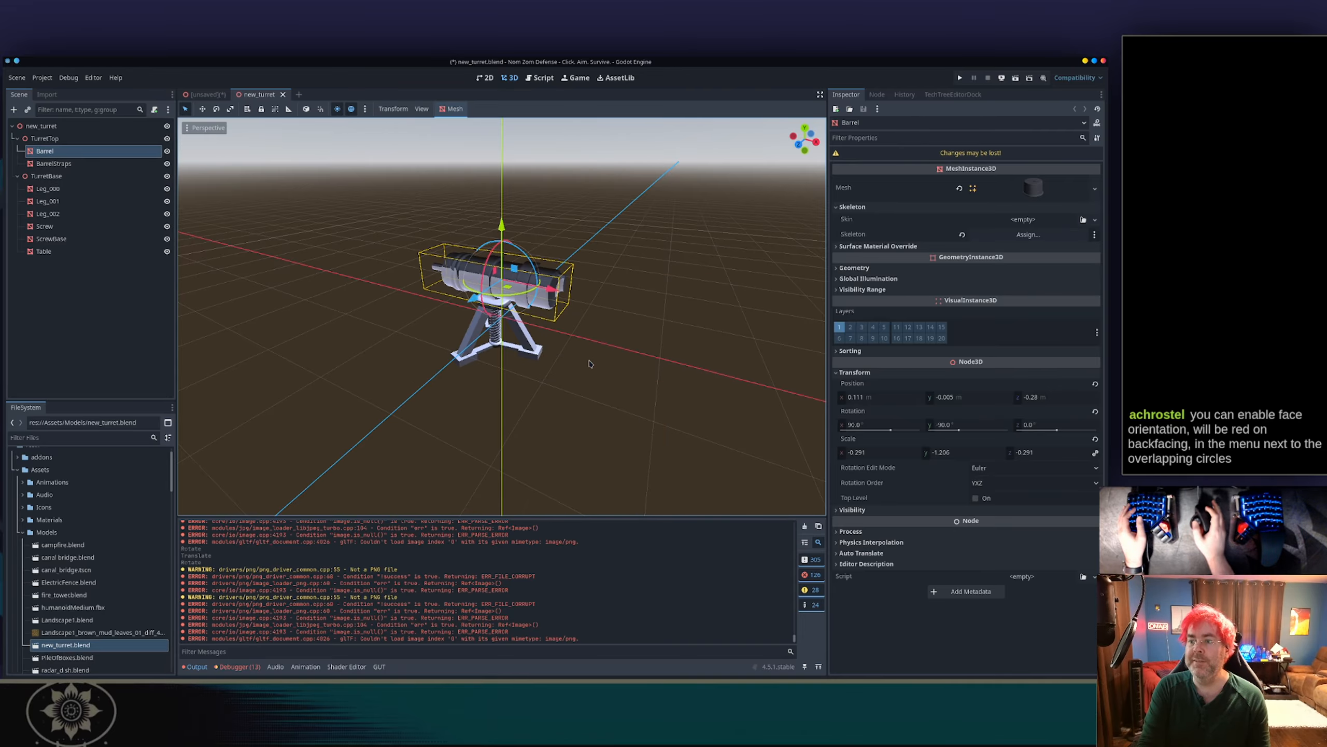
scroll(590, 361, up, 4)
Examine the lighting on the turret's barrel and legs from several angles in the unsaved scene with the DirectionalLight3D.
click(207, 99)
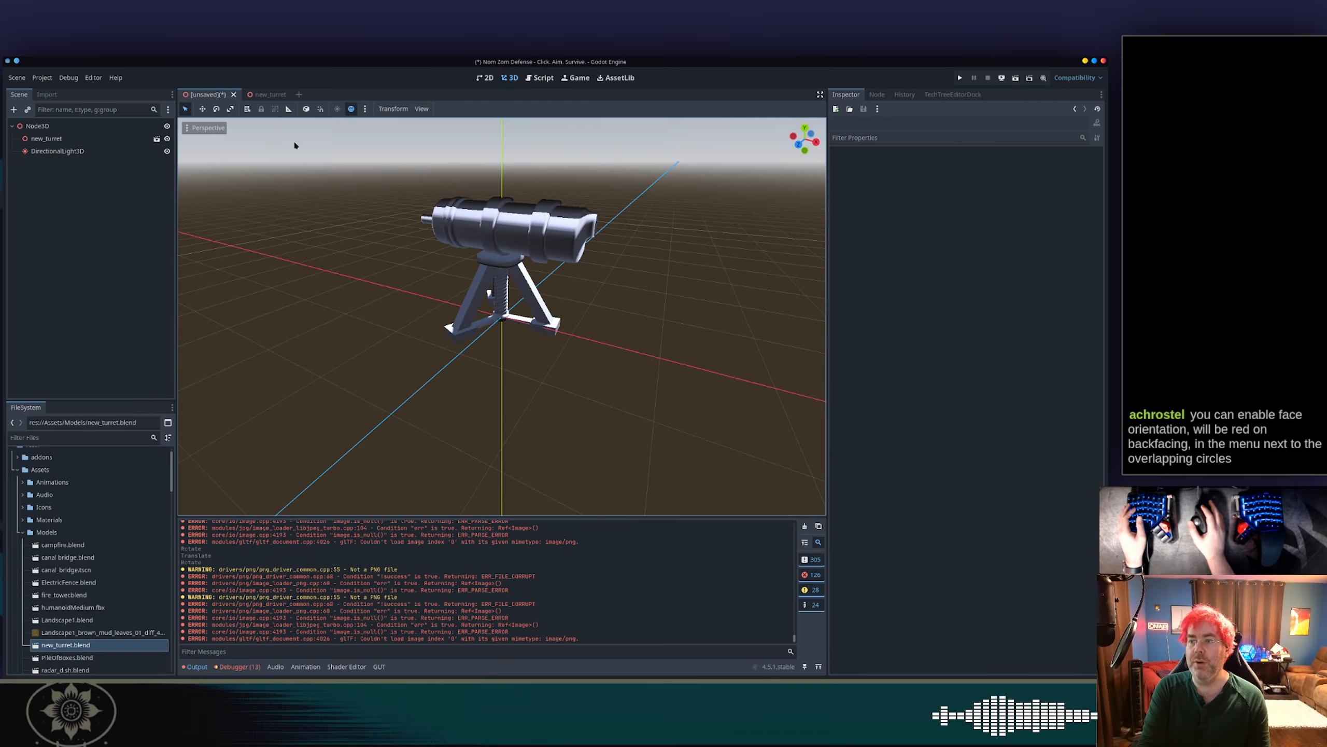
middle_drag(387, 256, 501, 211)
scroll(500, 212, down, 10)
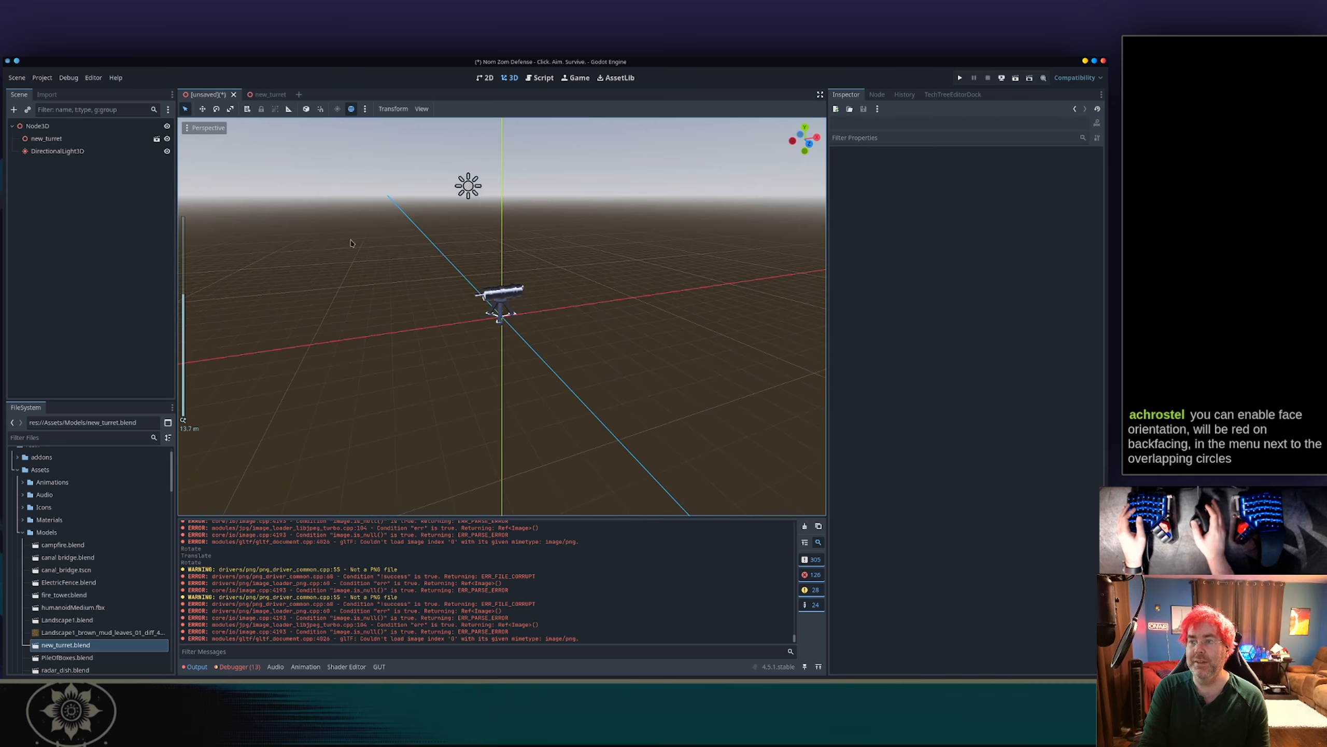
middle_drag(350, 243, 496, 275)
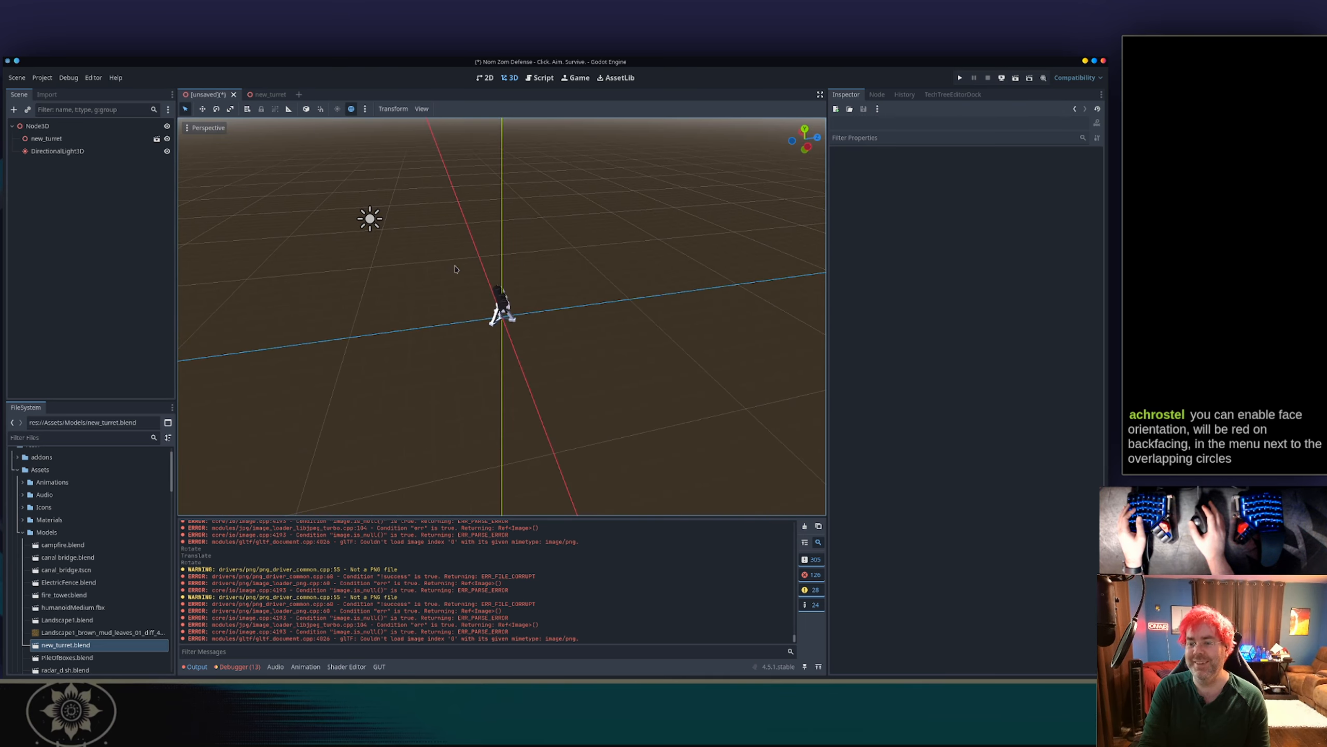
scroll(491, 274, up, 2)
middle_drag(557, 235, 488, 197)
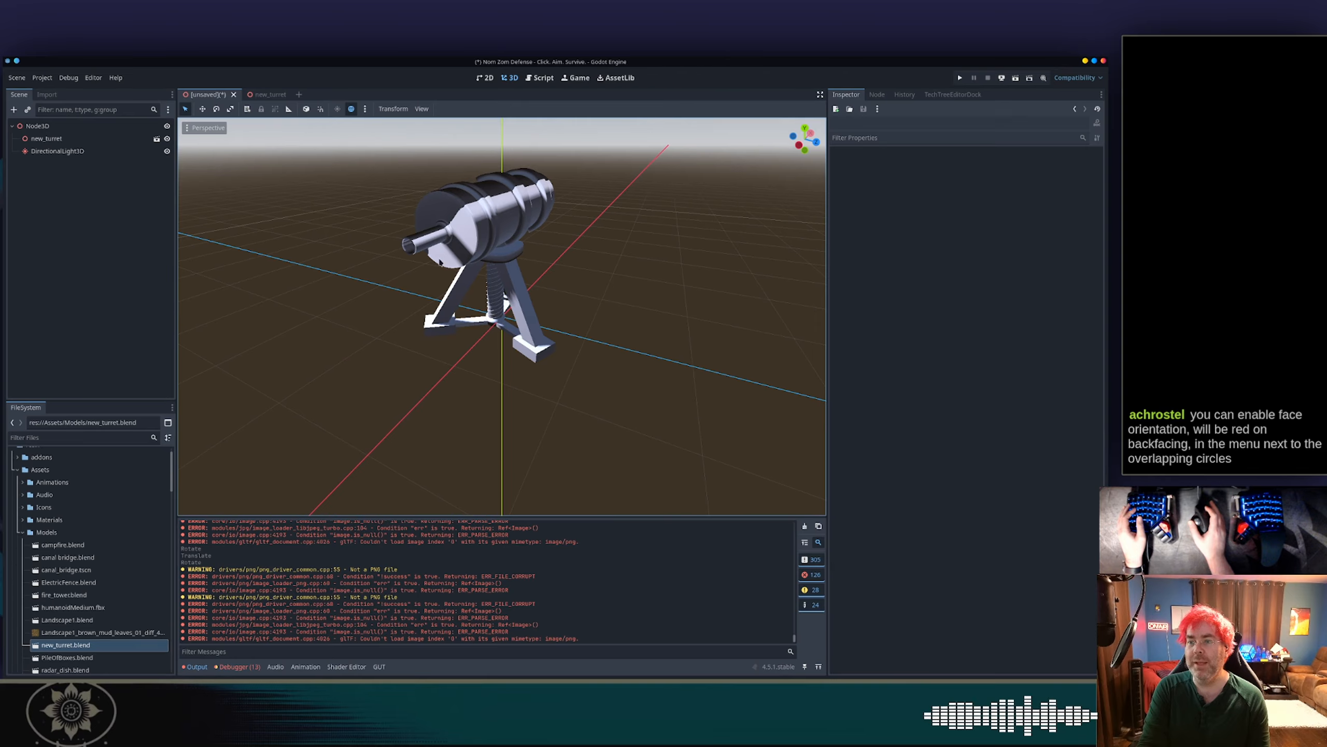
scroll(469, 259, up, 3)
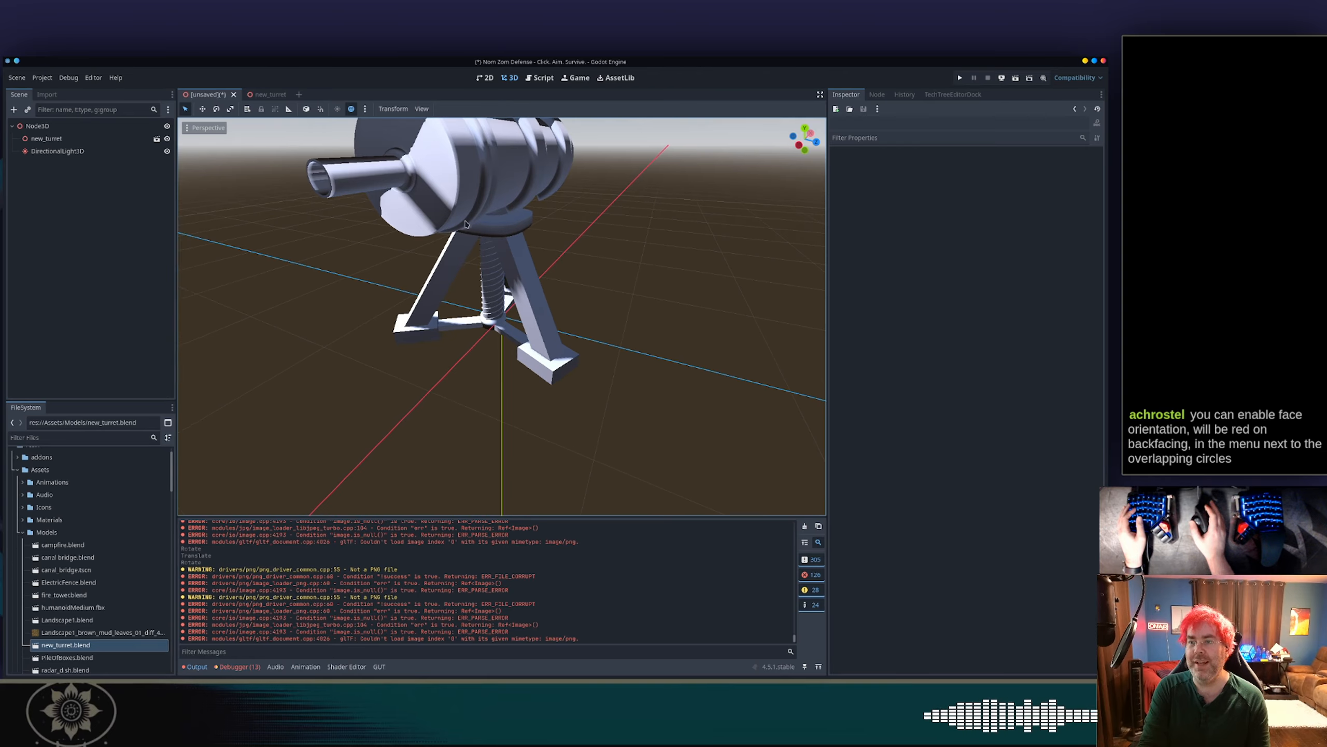
mouse_move(434, 221)
middle_down()
mouse_move(517, 227)
mouse_move(485, 230)
middle_up()
scroll(517, 227, down, 3)
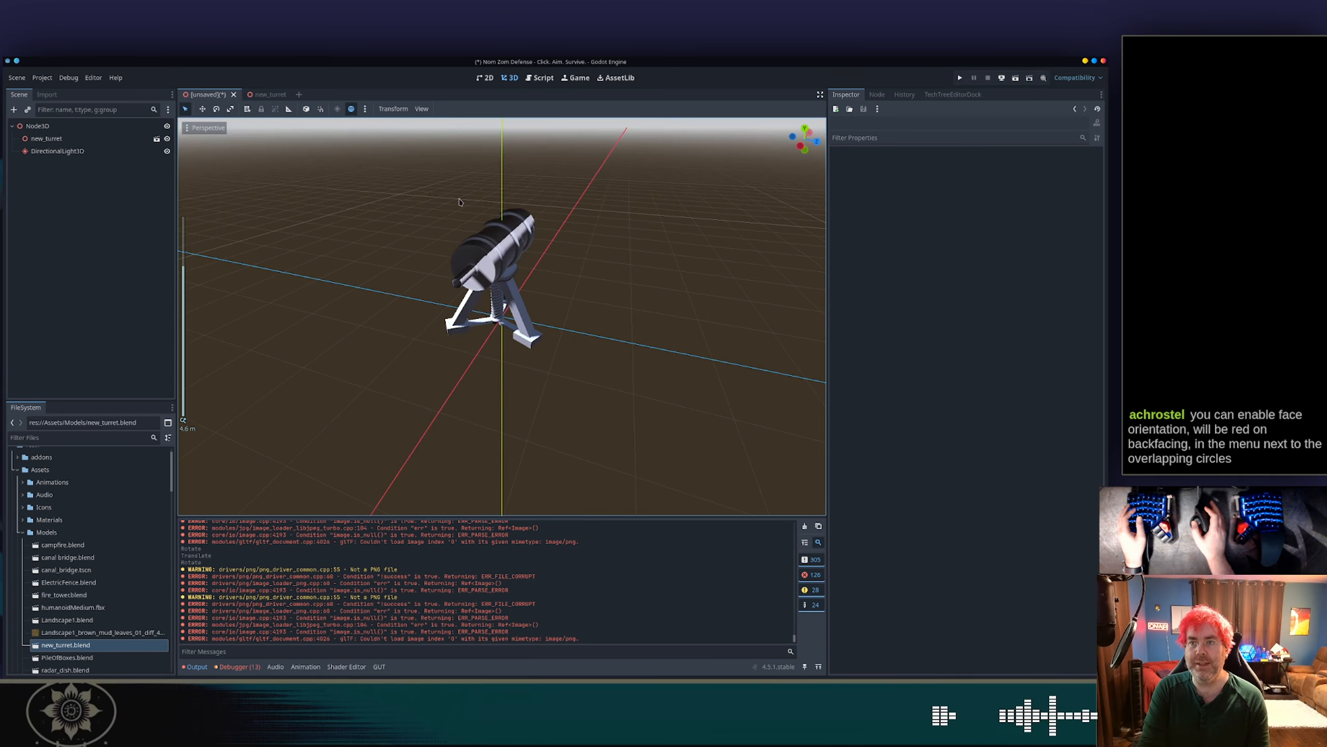
scroll(462, 256, up, 6)
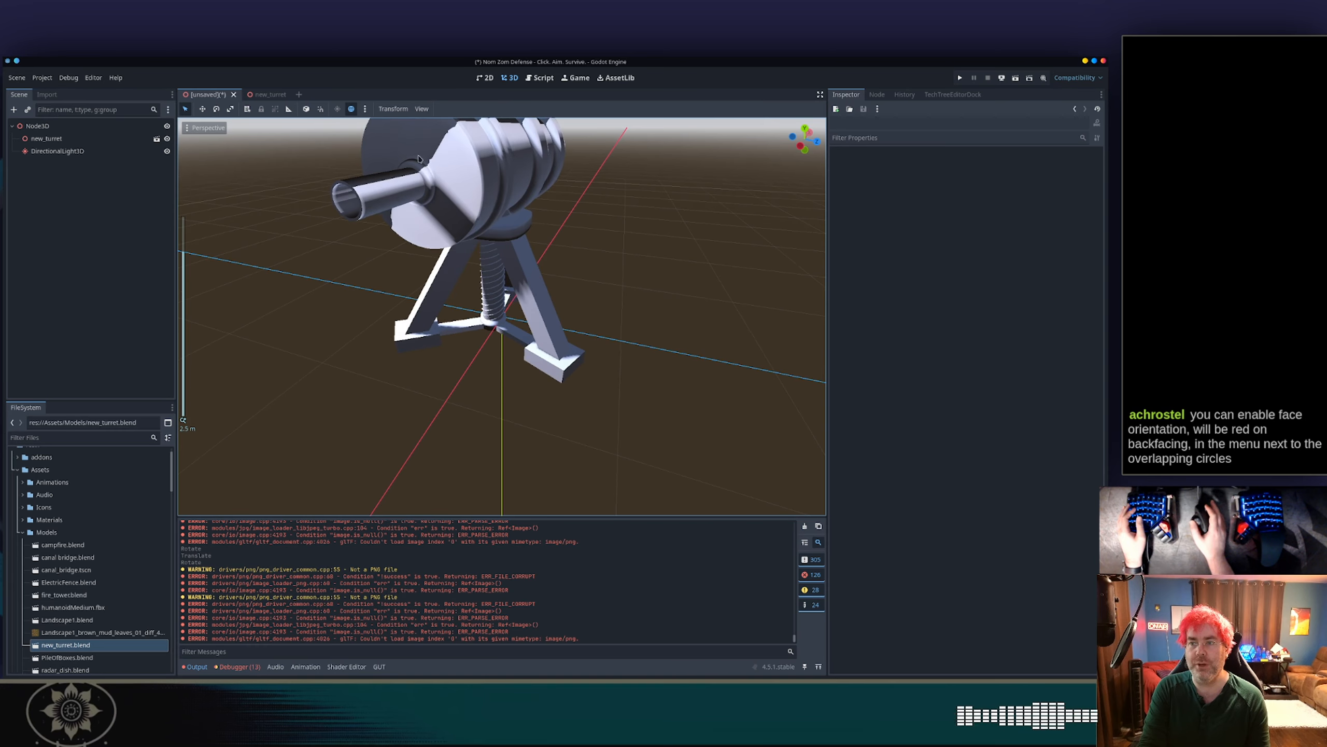
middle_drag(436, 180, 457, 215)
middle_drag(506, 271, 429, 230)
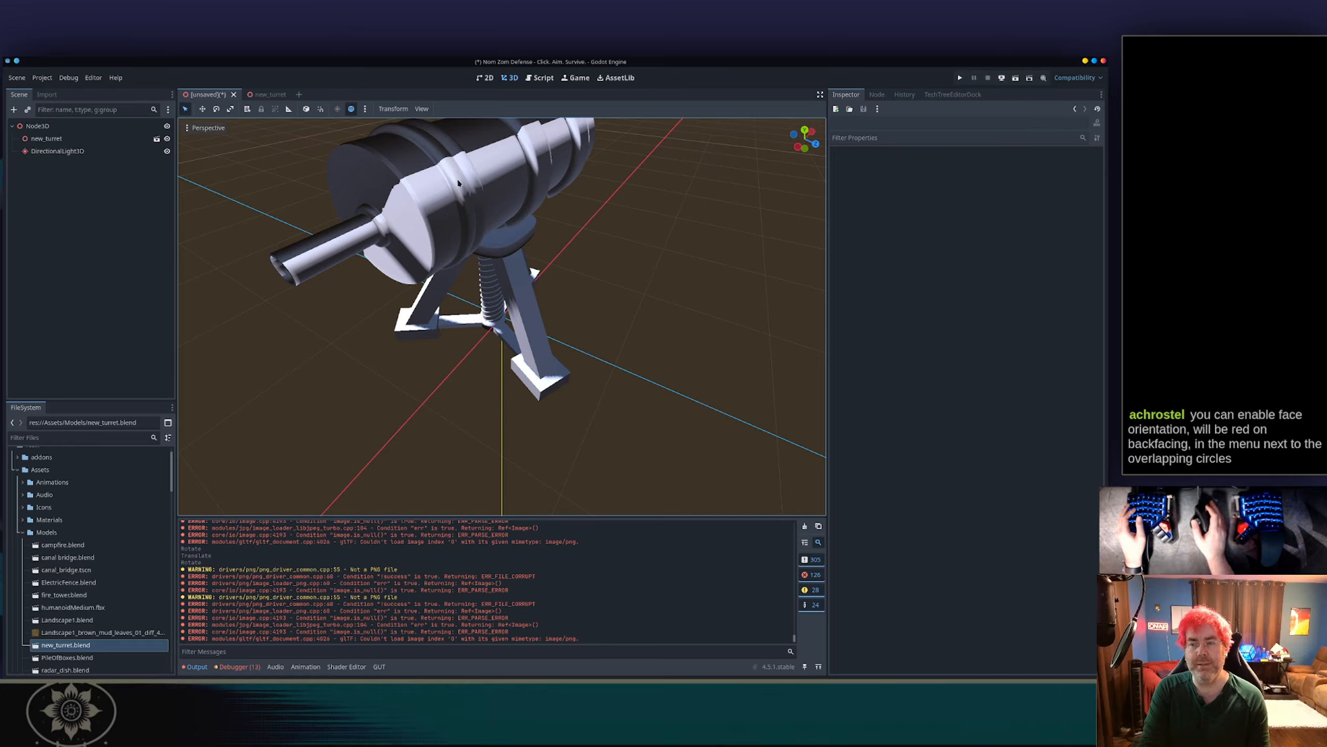
In the new_turret scene, open the Barrel mesh's Surface 0 Metal material and set its Specular to 0.0.
click(269, 94)
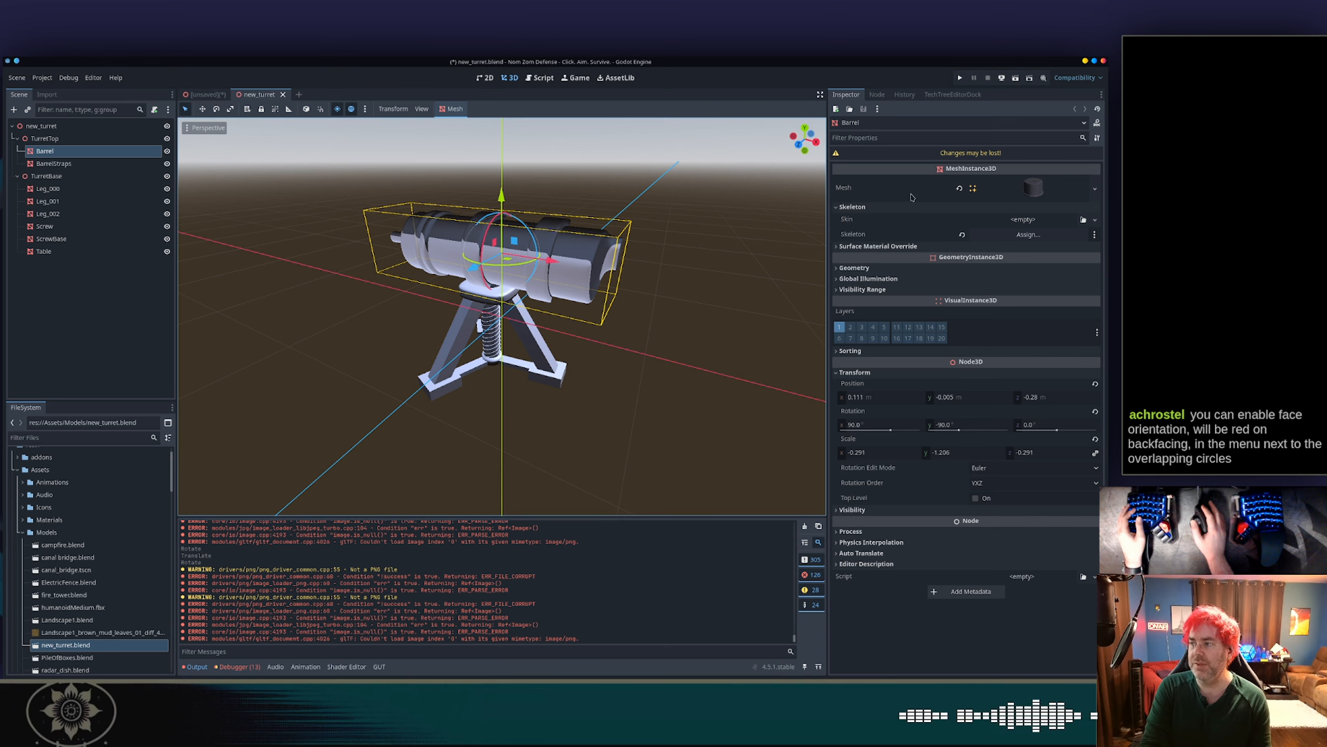
click(1047, 189)
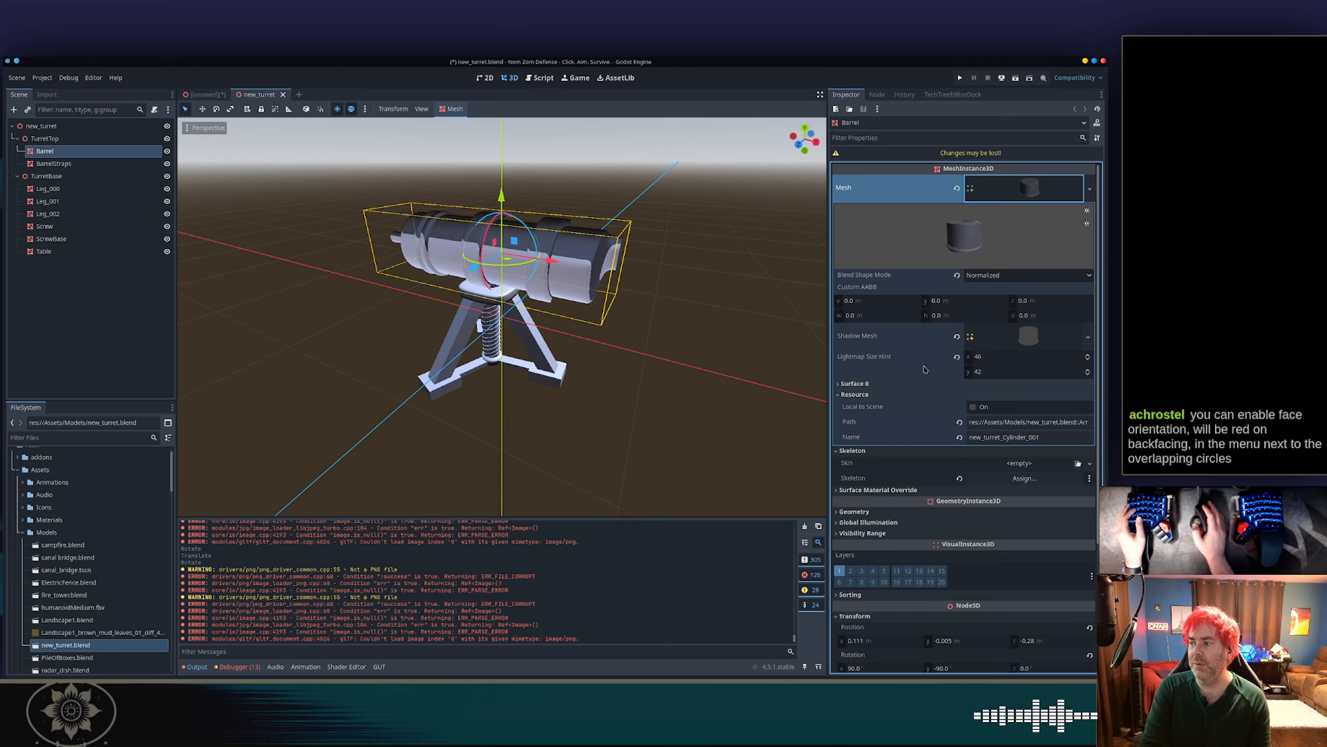
click(855, 383)
click(1010, 419)
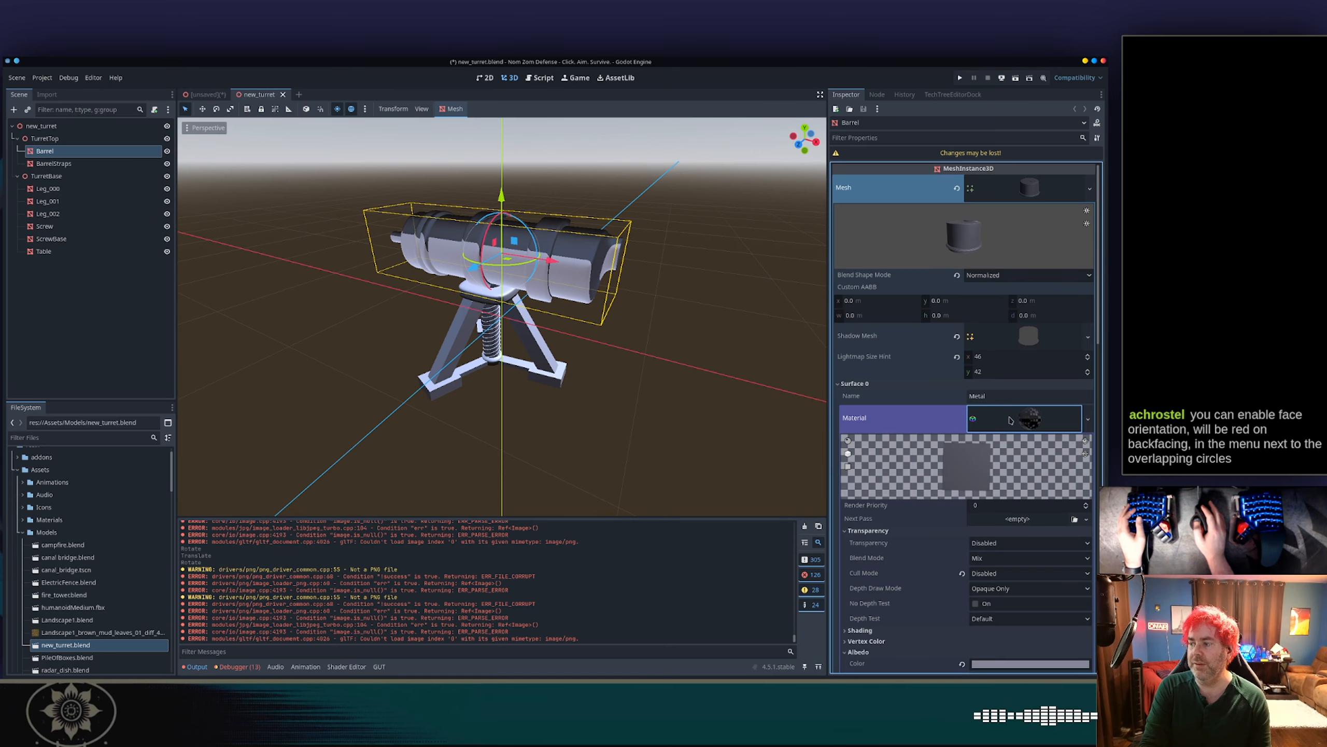
scroll(940, 442, down, 5)
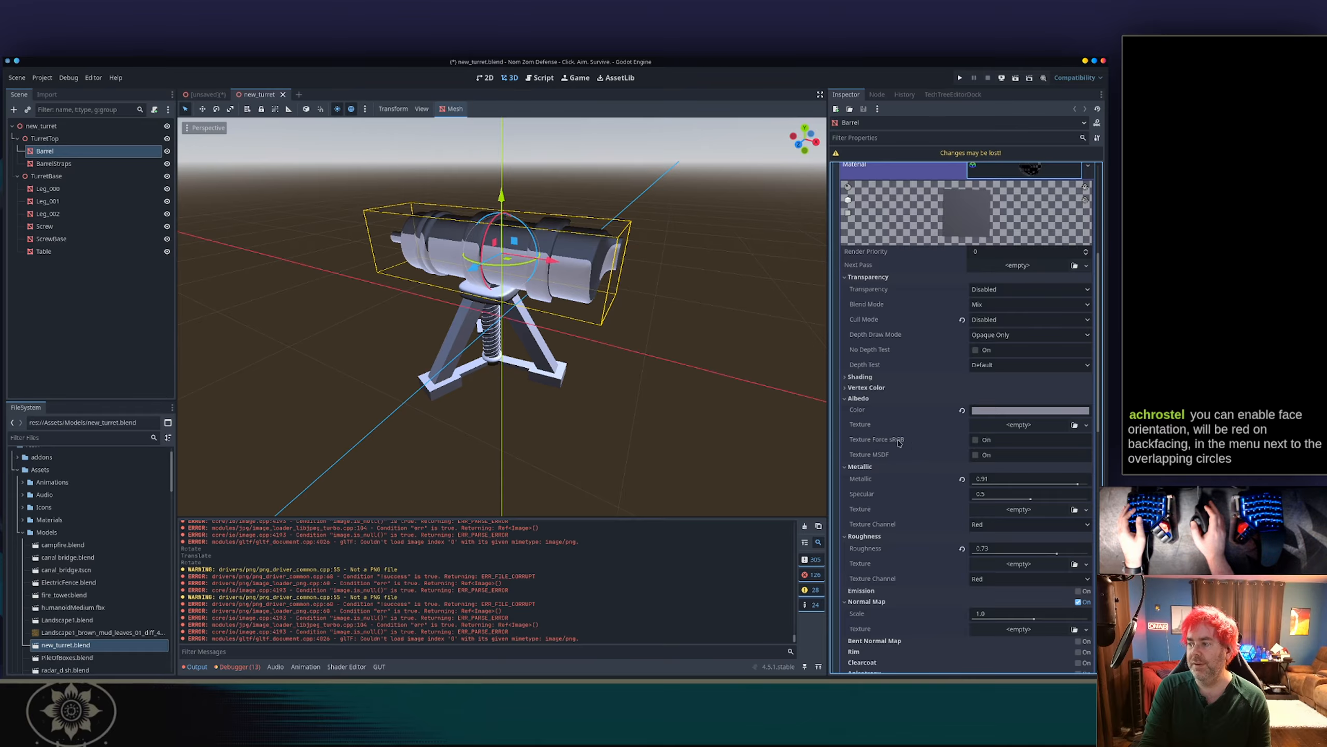
scroll(899, 441, down, 1)
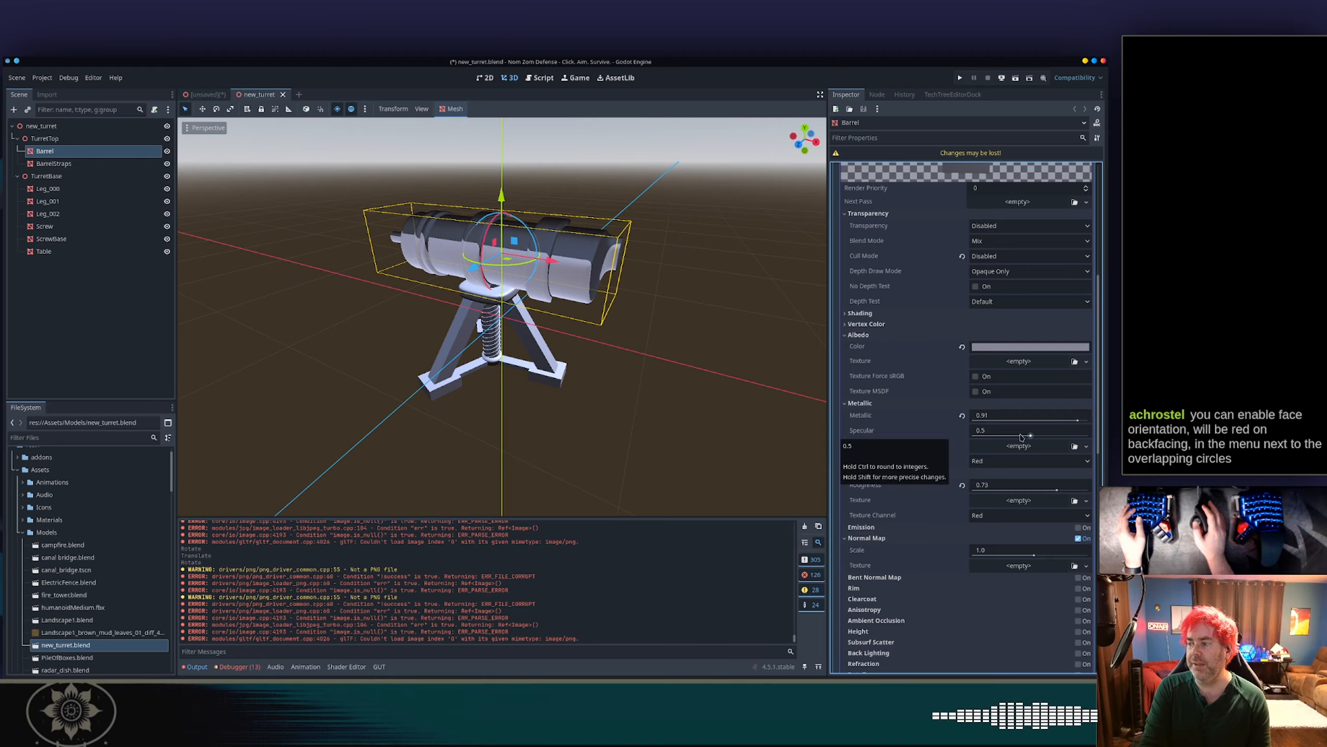
drag(1025, 435, 1089, 435)
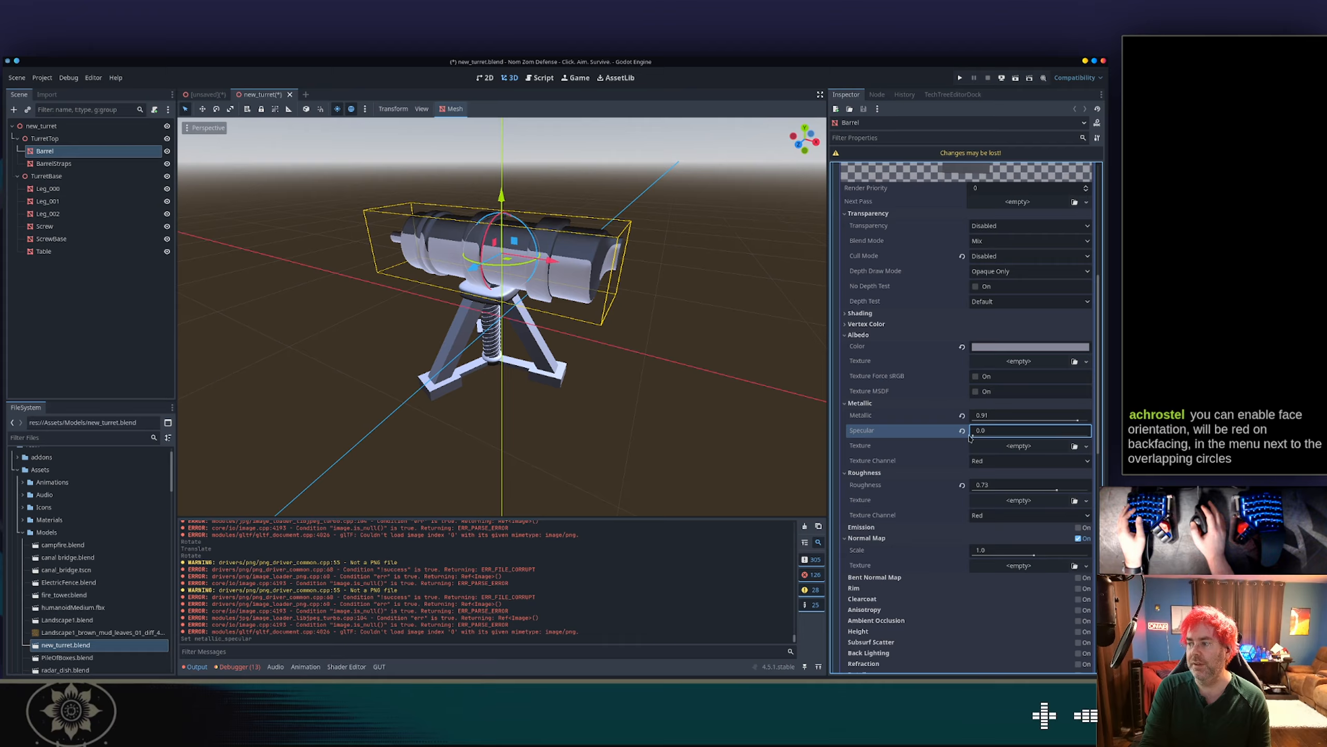
scroll(963, 432, down, 1)
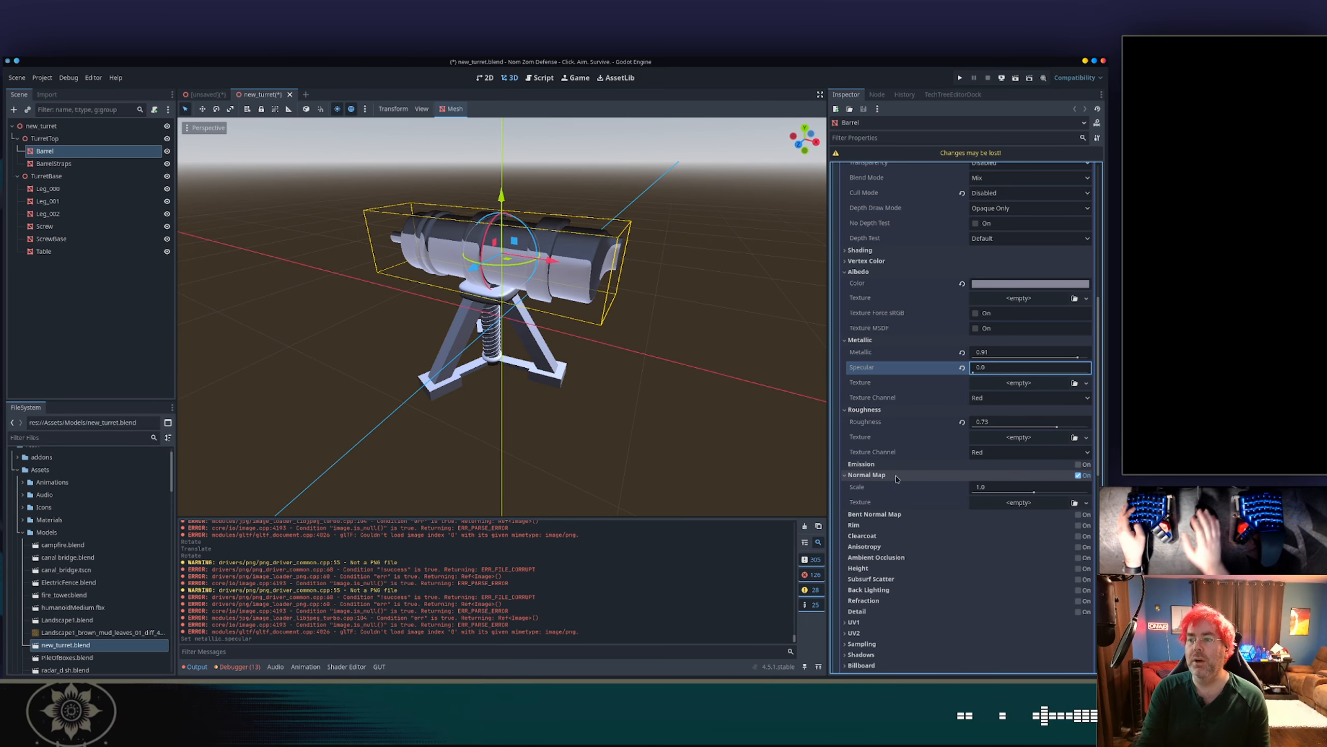
Switch to Blender's Shading workspace and cut the Metal material's link between the blue metal plate normal texture and the shader's Normal input.
key(alt+Tab)
scroll(710, 434, down, 5)
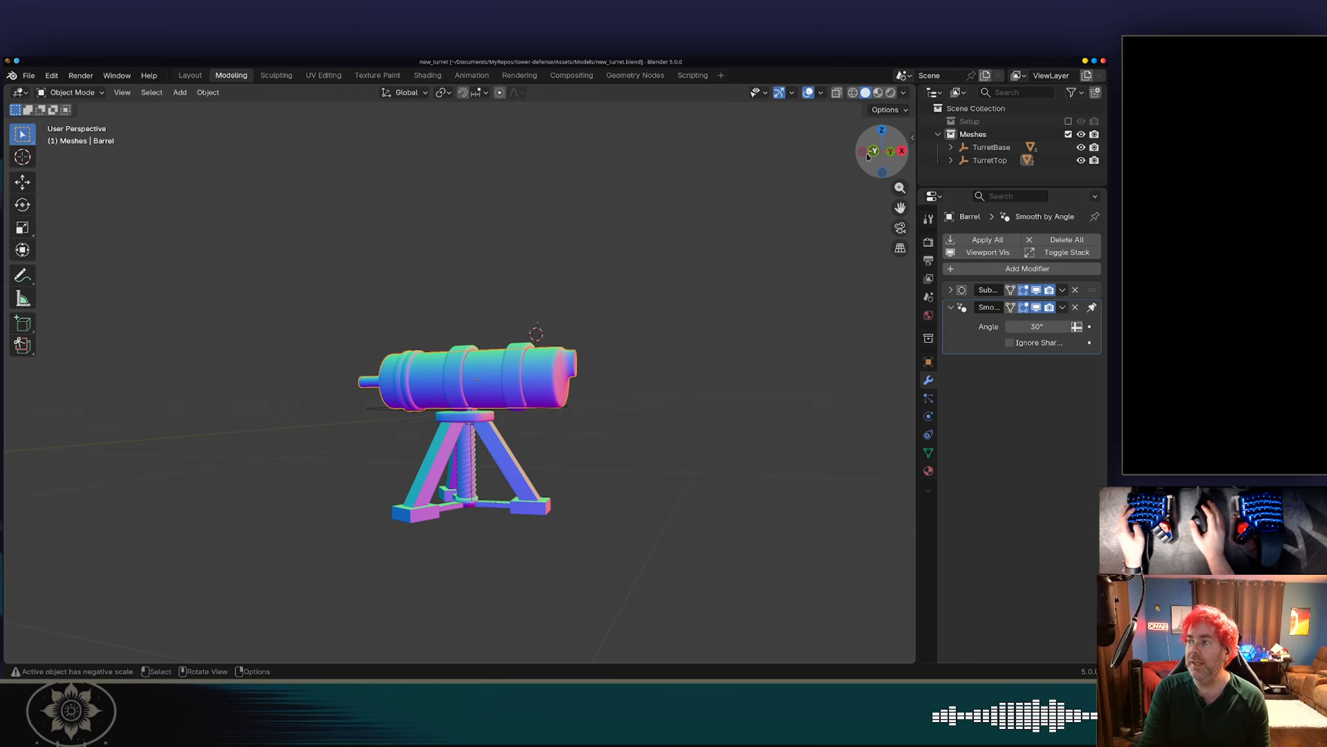
click(426, 75)
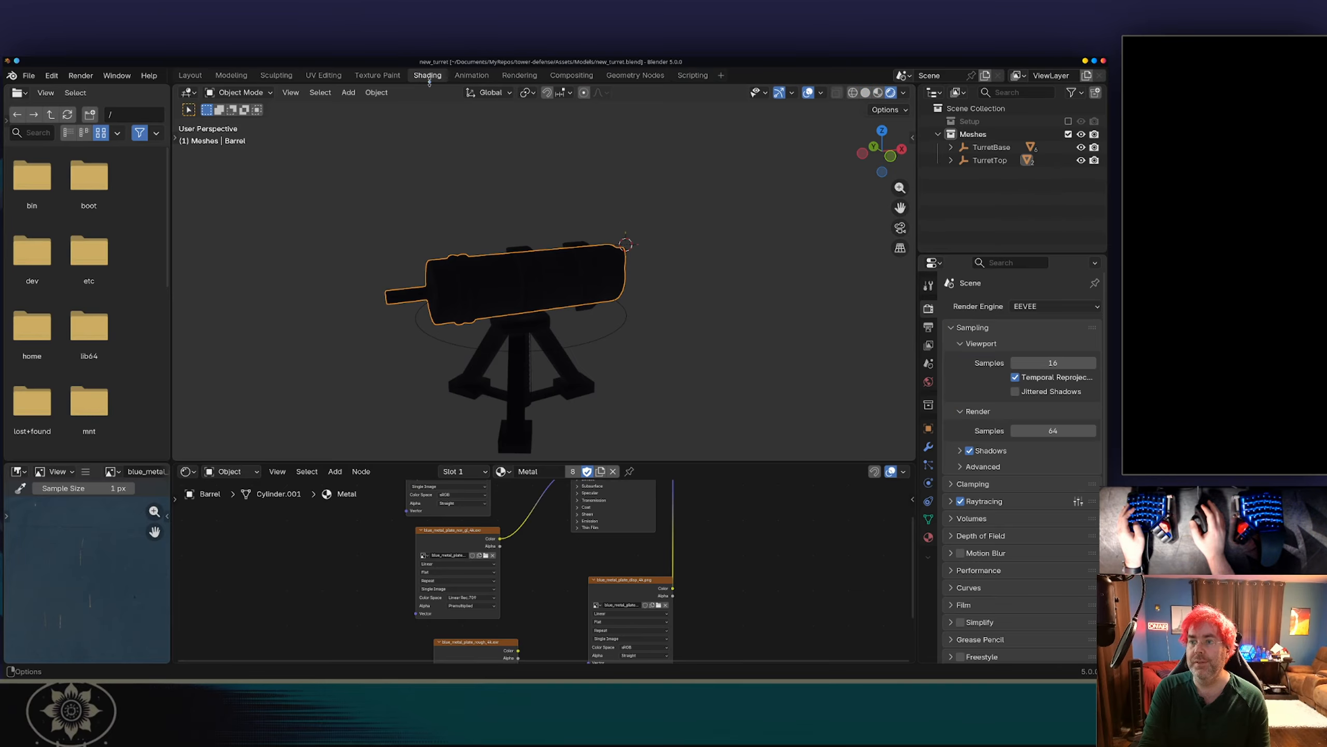
middle_drag(546, 564, 555, 604)
scroll(540, 549, down, 1)
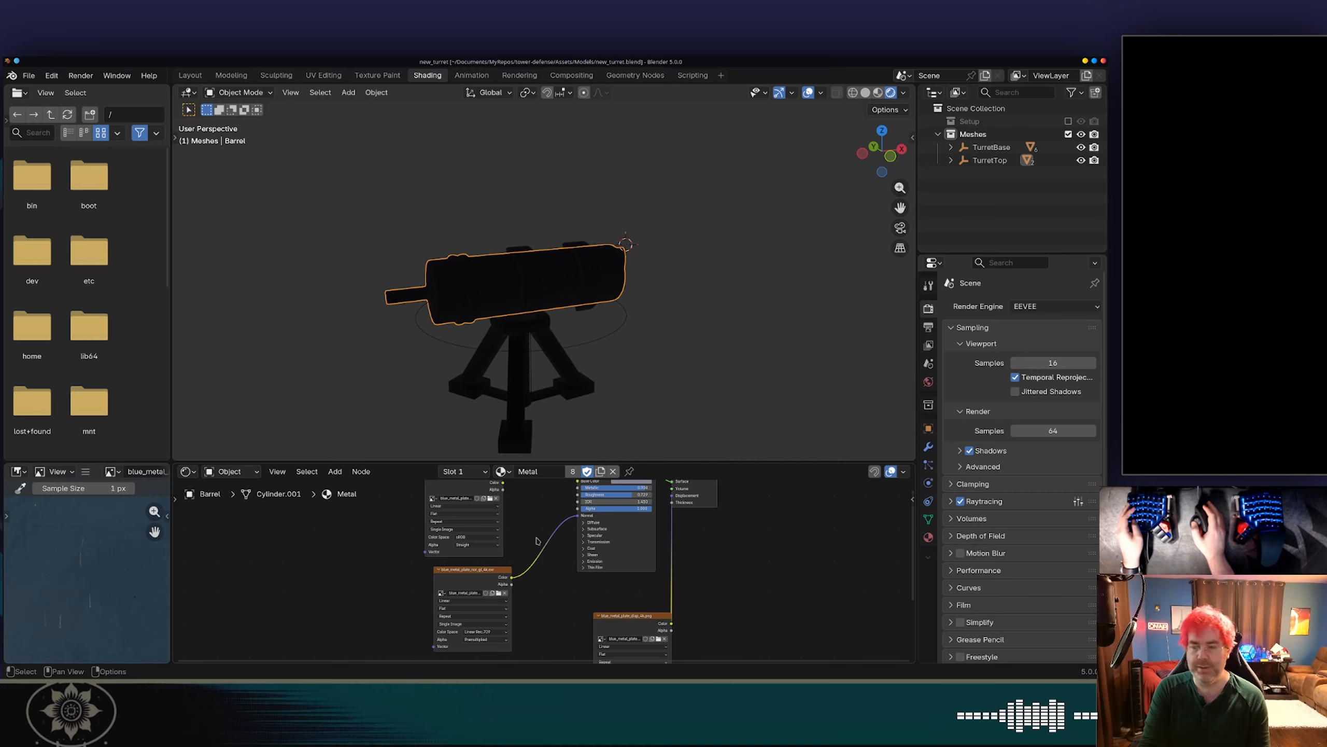
click(556, 571)
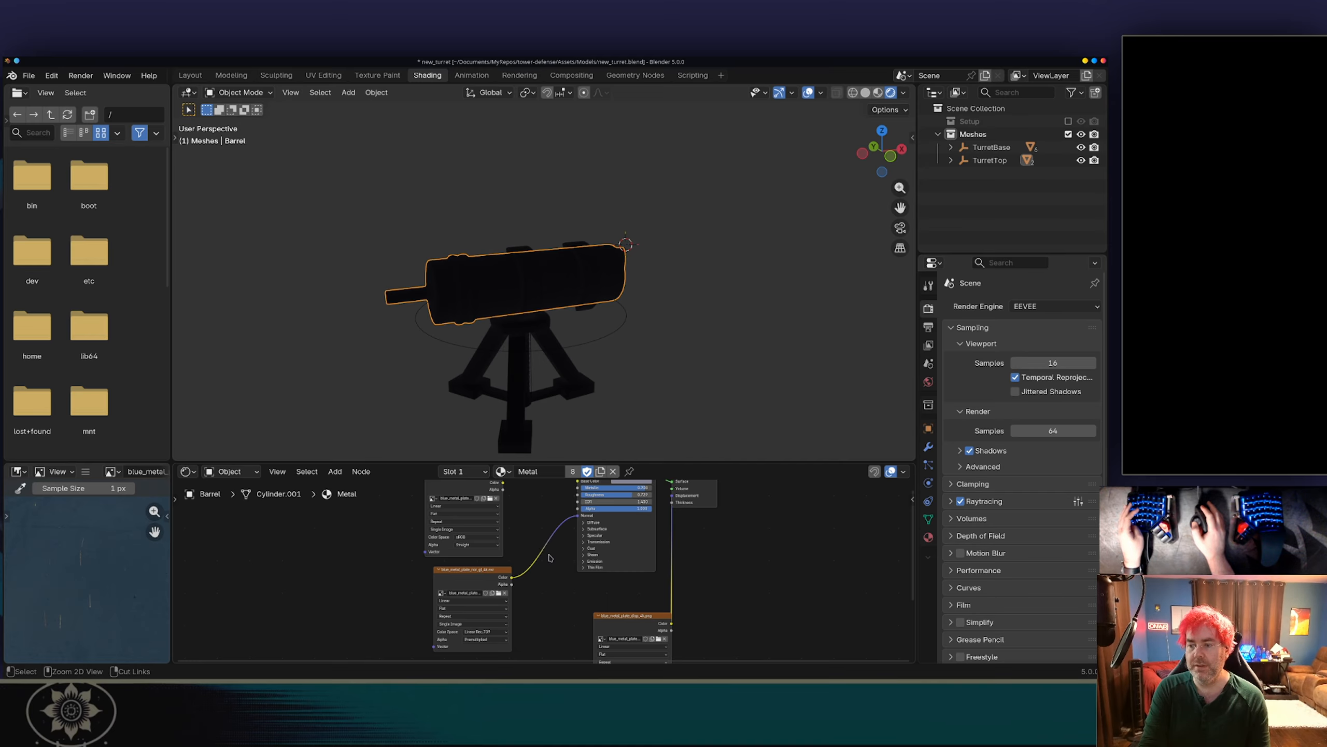
Save new_turret.blend, switch to Godot and reload the file from disk.
key(ctrl+s)
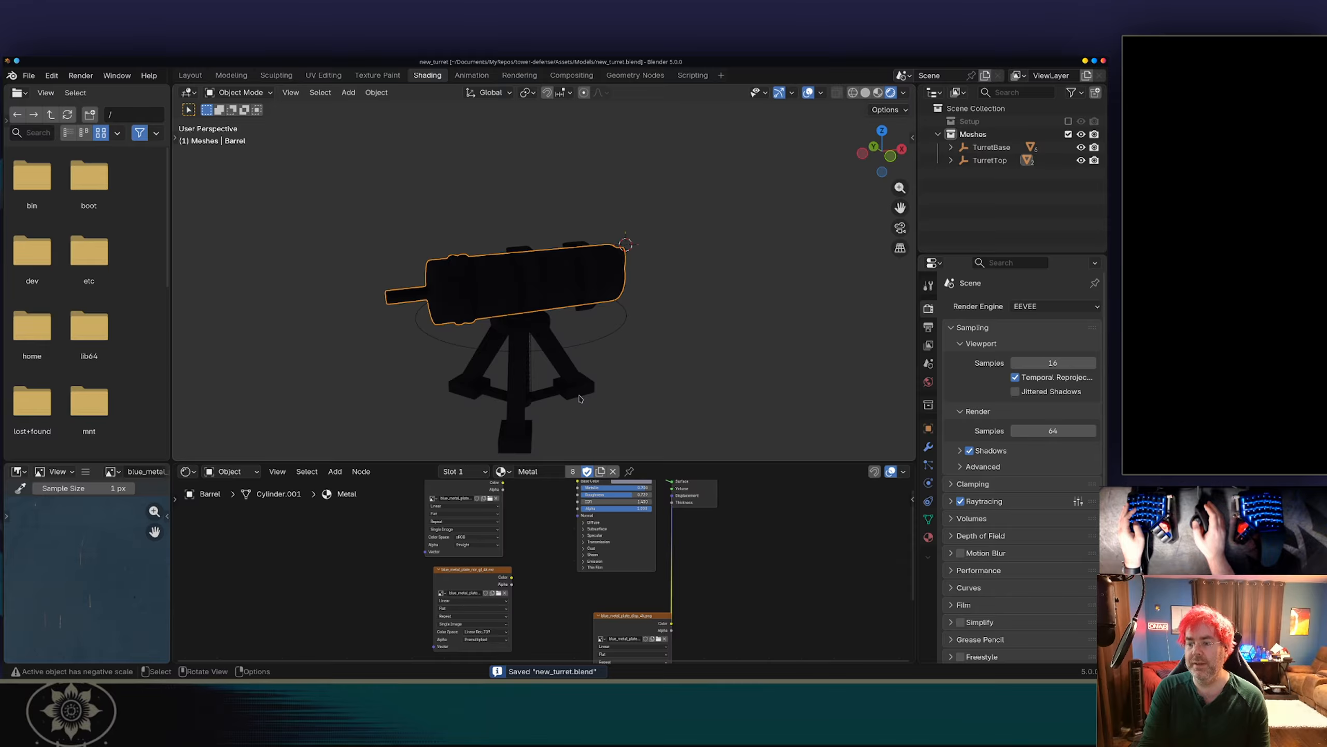
key(alt+Tab)
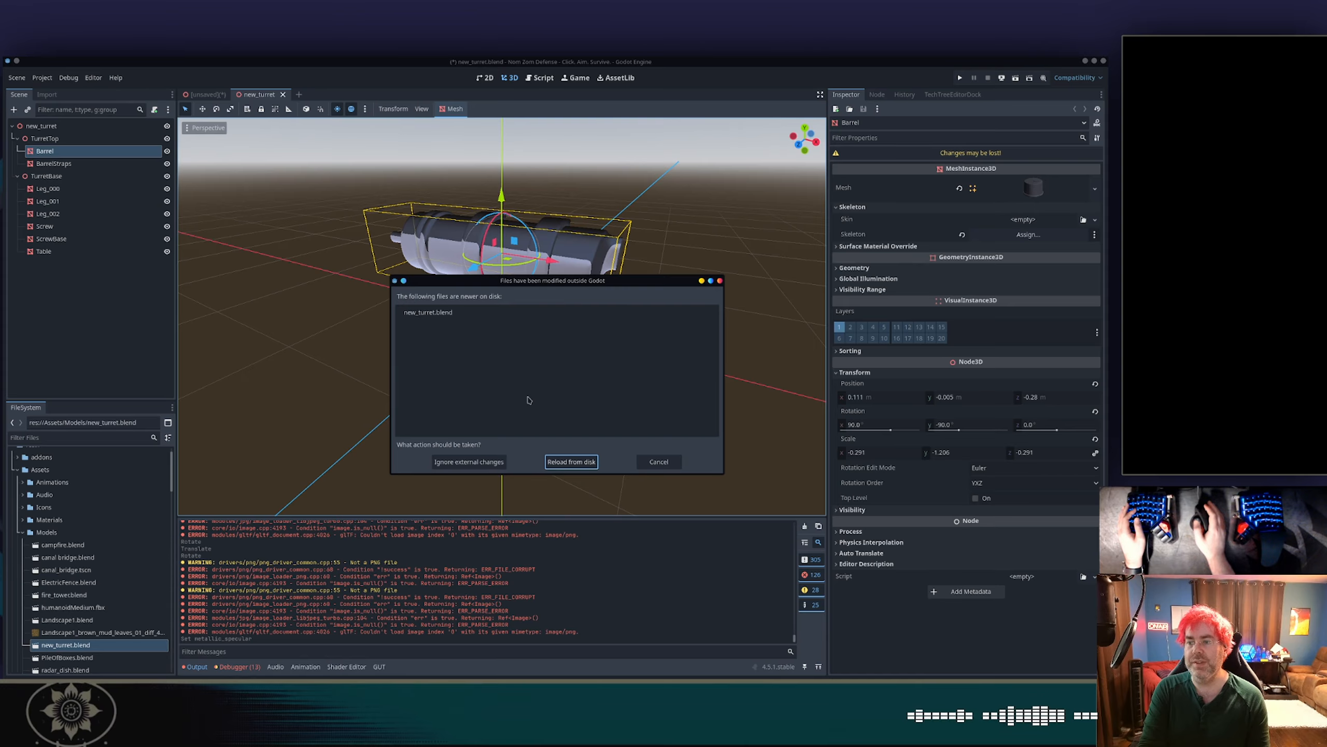
click(562, 460)
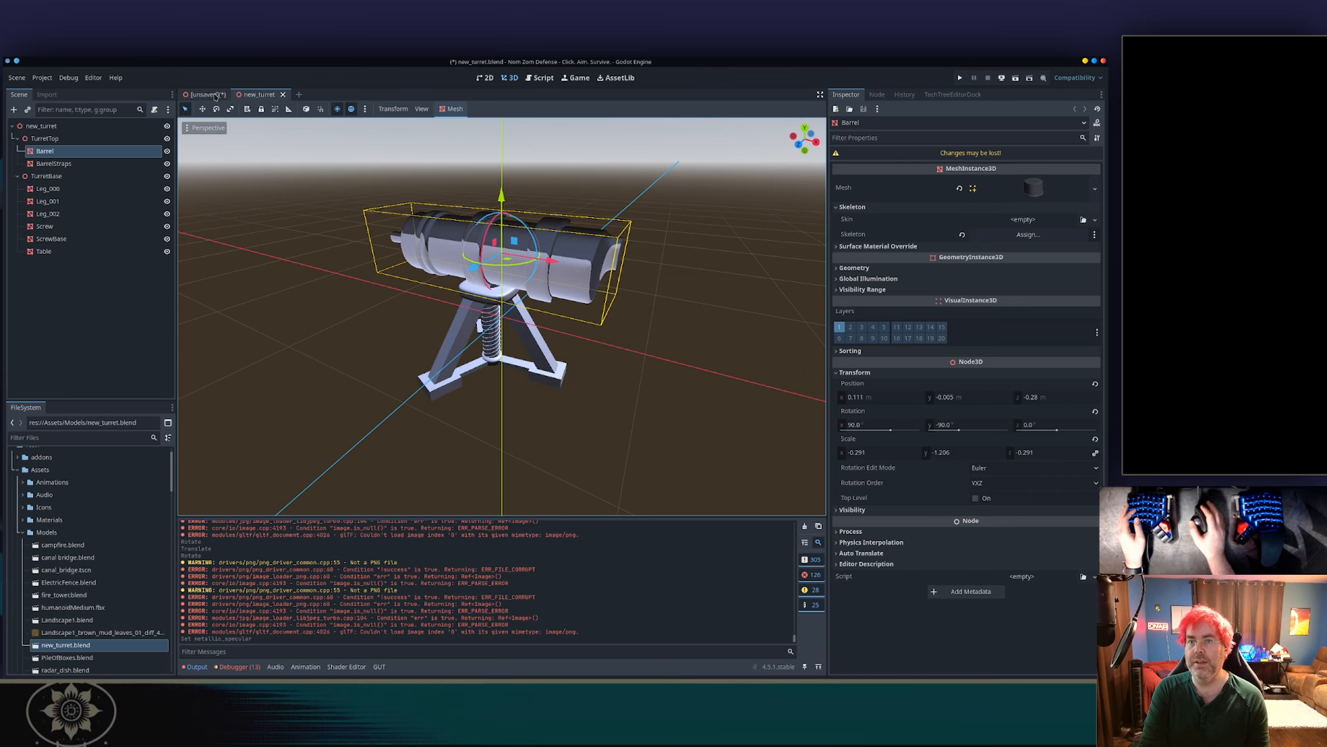
Examine the turret's lighting from several angles and distances in the unsaved scene with the DirectionalLight3D.
click(204, 94)
scroll(502, 261, down, 6)
middle_drag(428, 230, 506, 226)
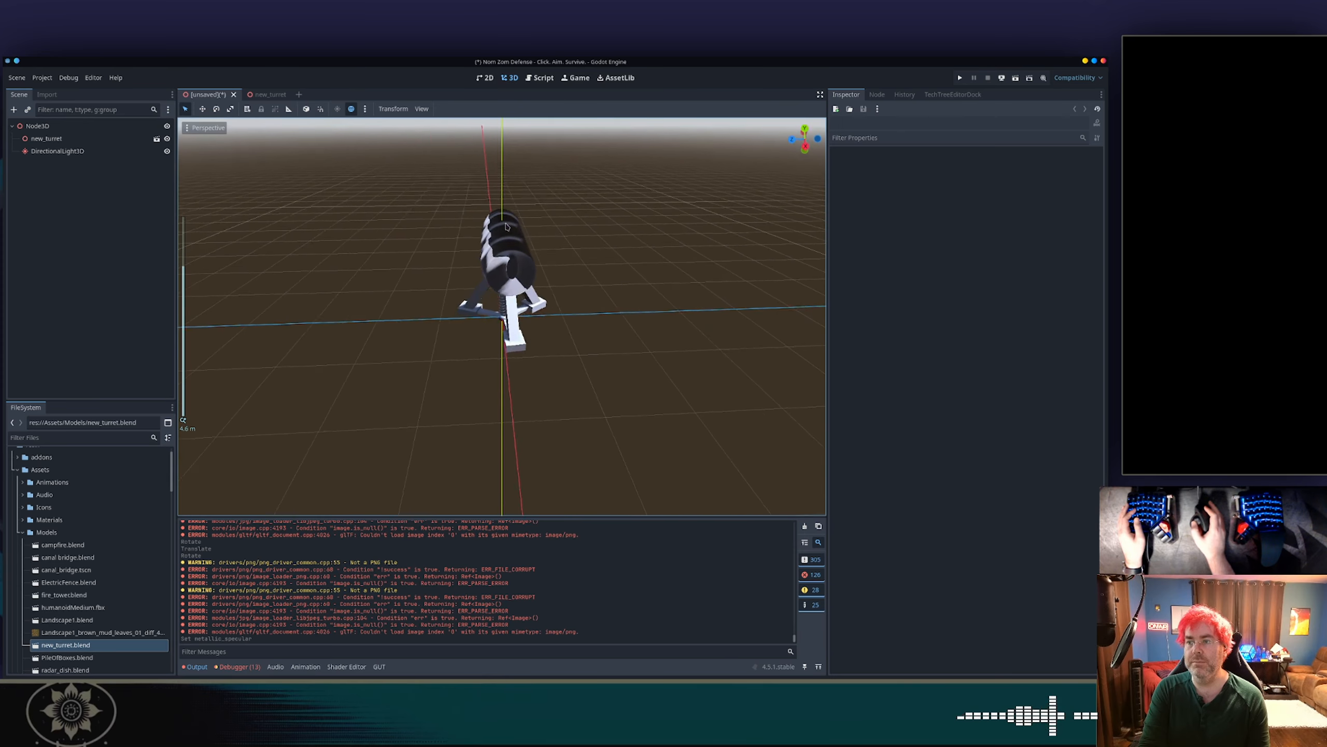
scroll(544, 213, down, 20)
scroll(544, 213, up, 20)
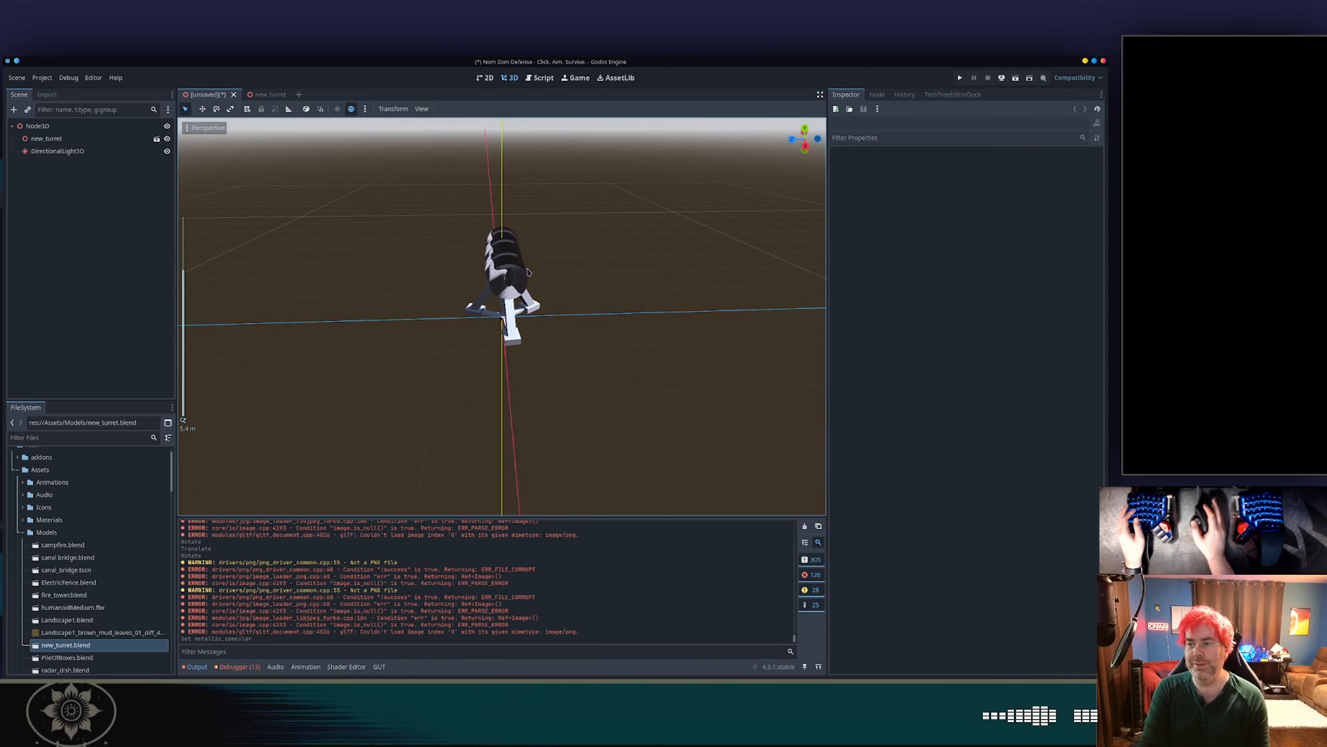
scroll(528, 272, up, 5)
middle_drag(528, 272, 562, 211)
scroll(445, 189, down, 4)
Switch to Blender and cut the Metal material's link between the blue metal plate displacement texture and the Material Output's Displacement input.
key(alt+Tab)
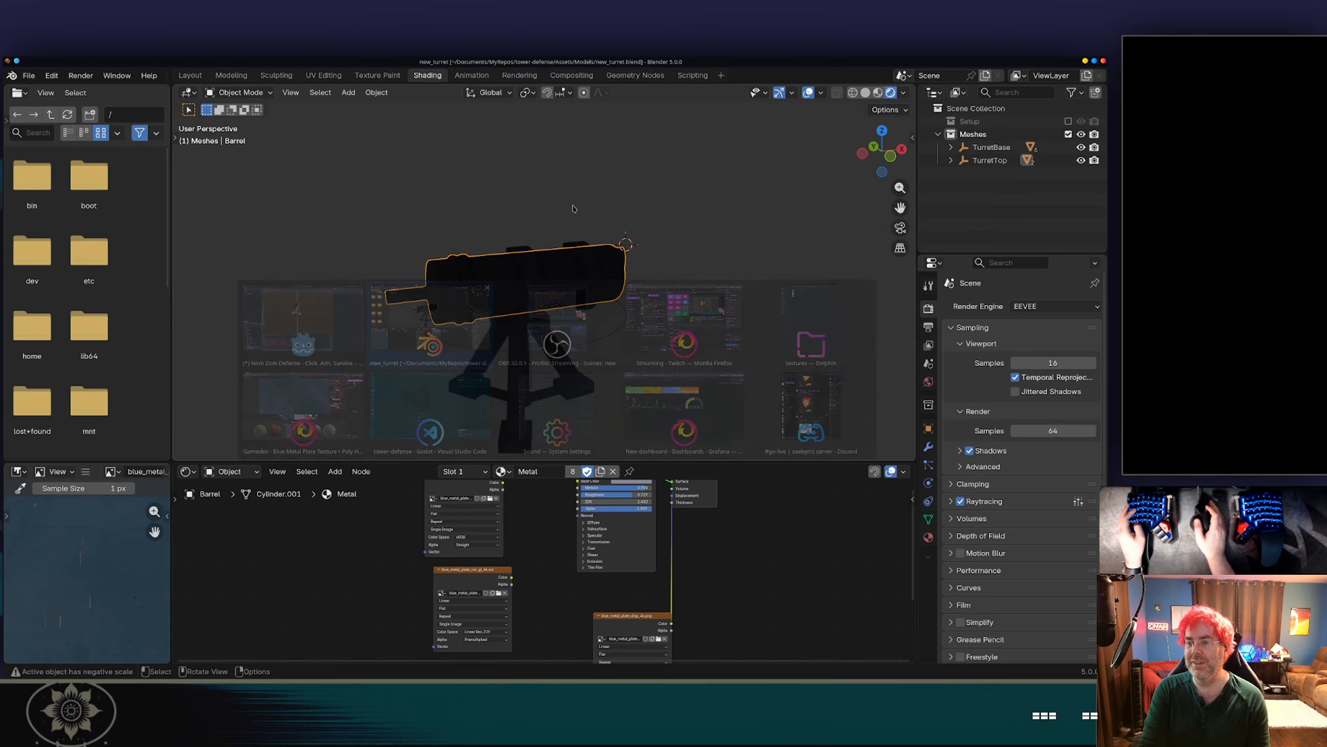
middle_drag(532, 559, 530, 531)
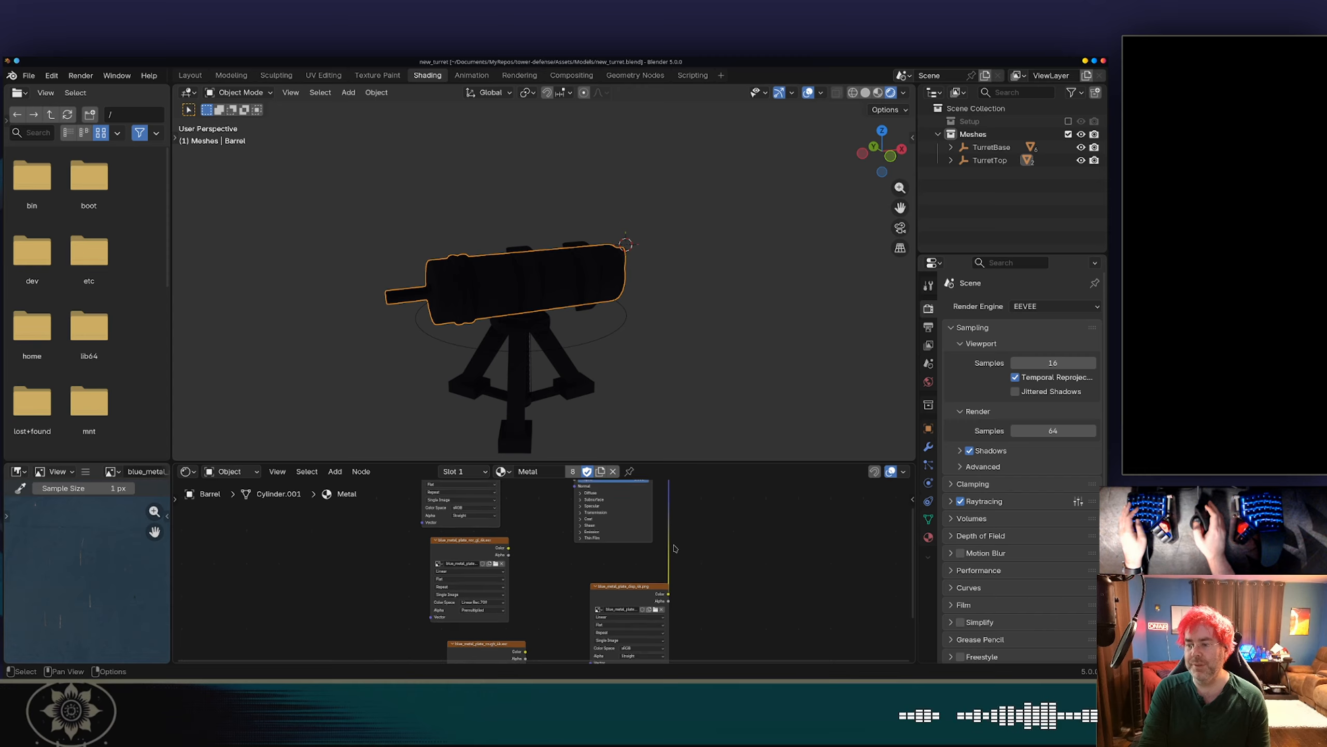
ctrl+right_drag(660, 545, 701, 555)
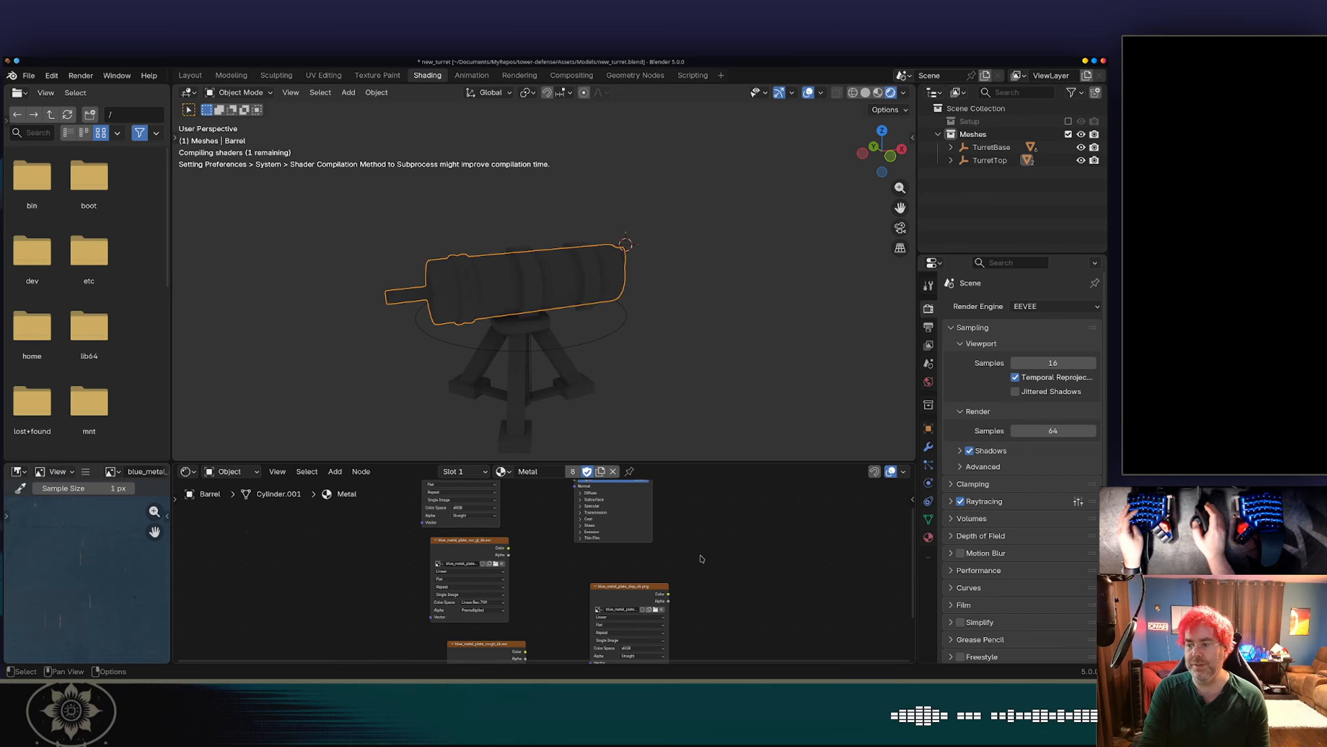
scroll(696, 544, down, 3)
right_click(699, 528)
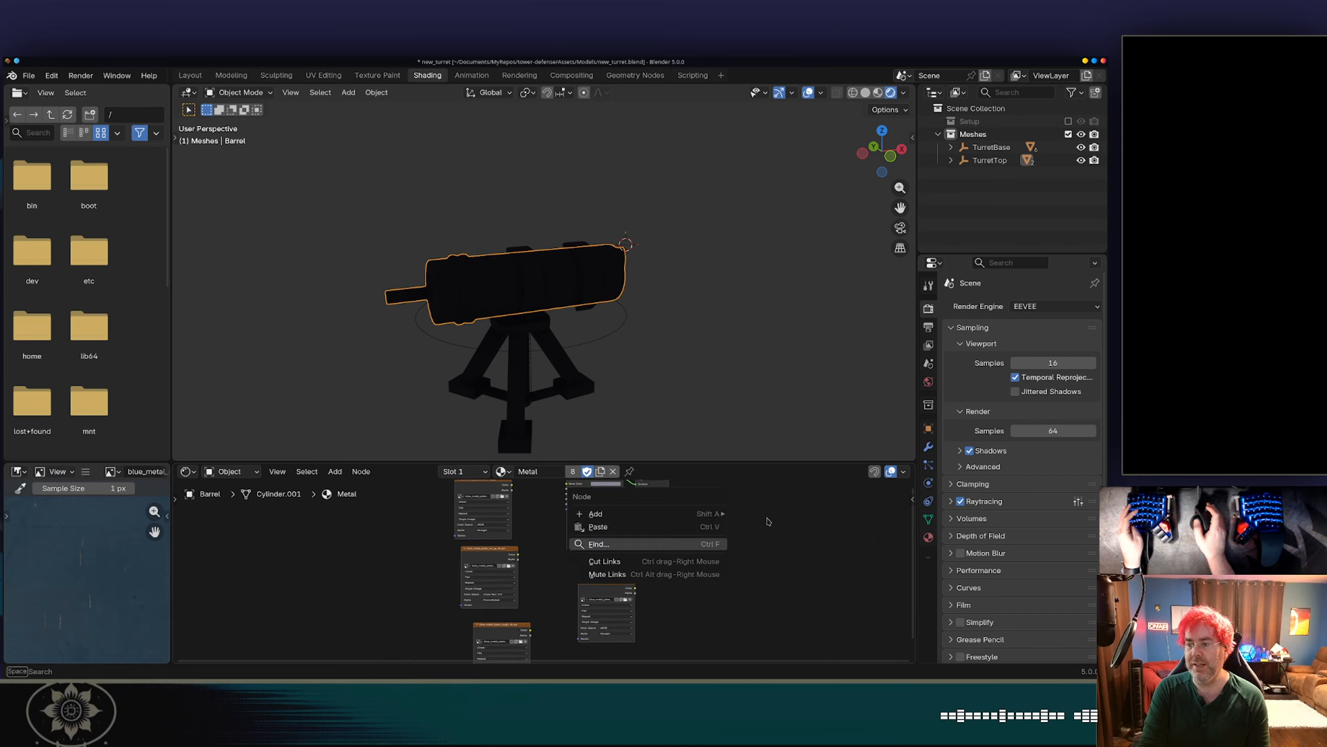
key(Escape)
scroll(720, 563, up, 4)
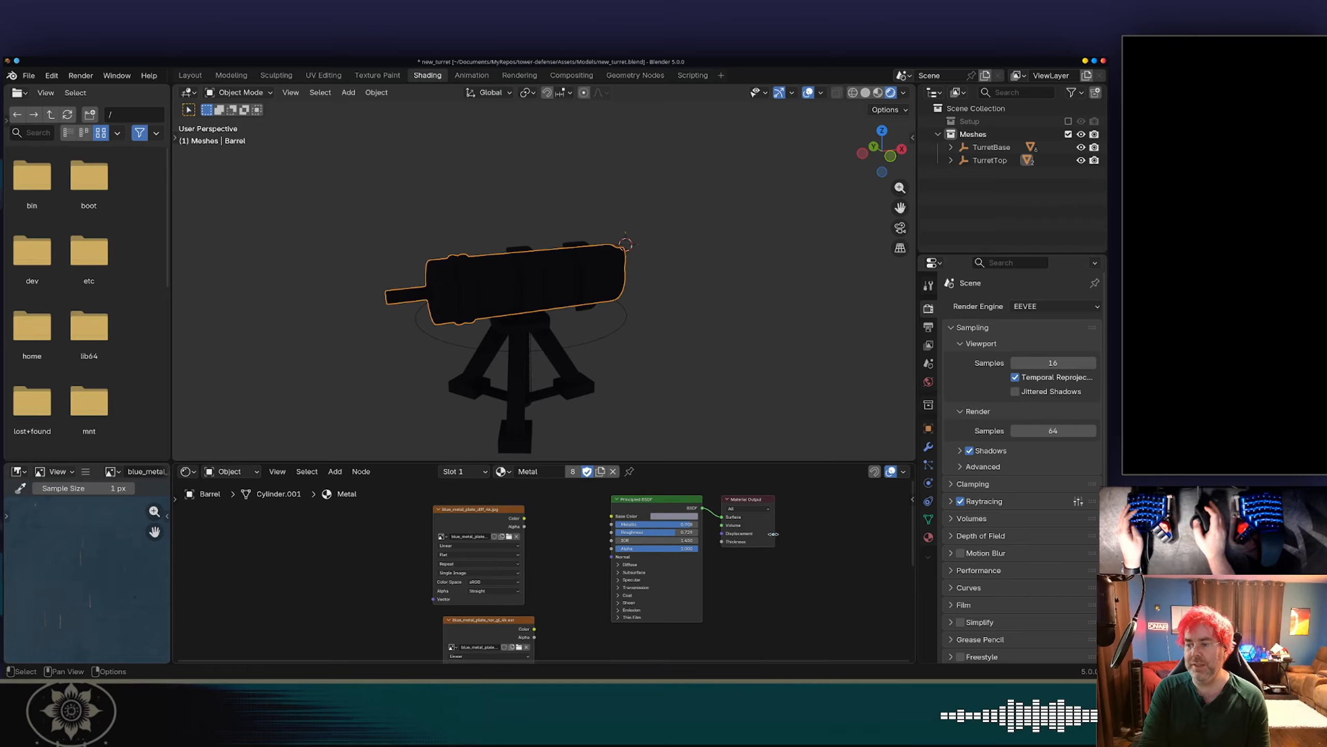
Set the Subsurface Weight of the Metal material's Principled BSDF to 0.000 and save the blend file.
middle_drag(773, 534, 616, 569)
scroll(651, 553, up, 4)
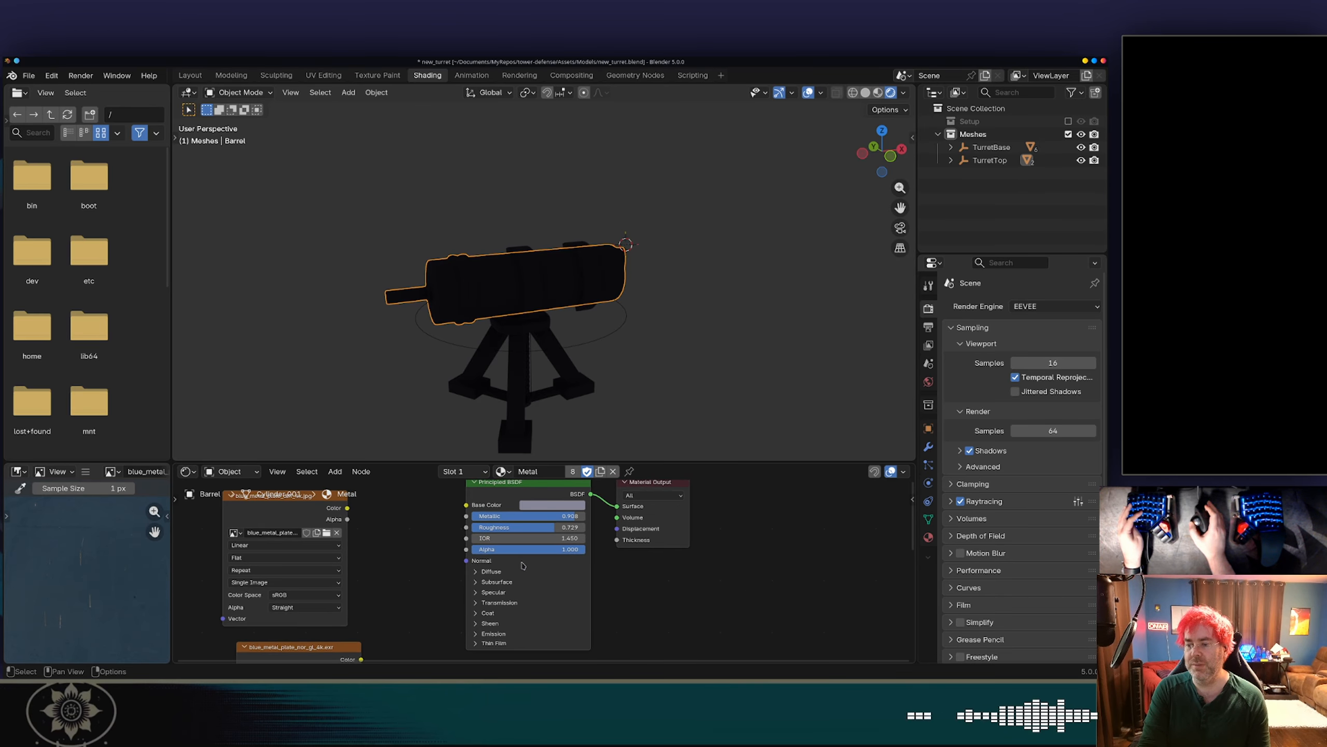
click(507, 583)
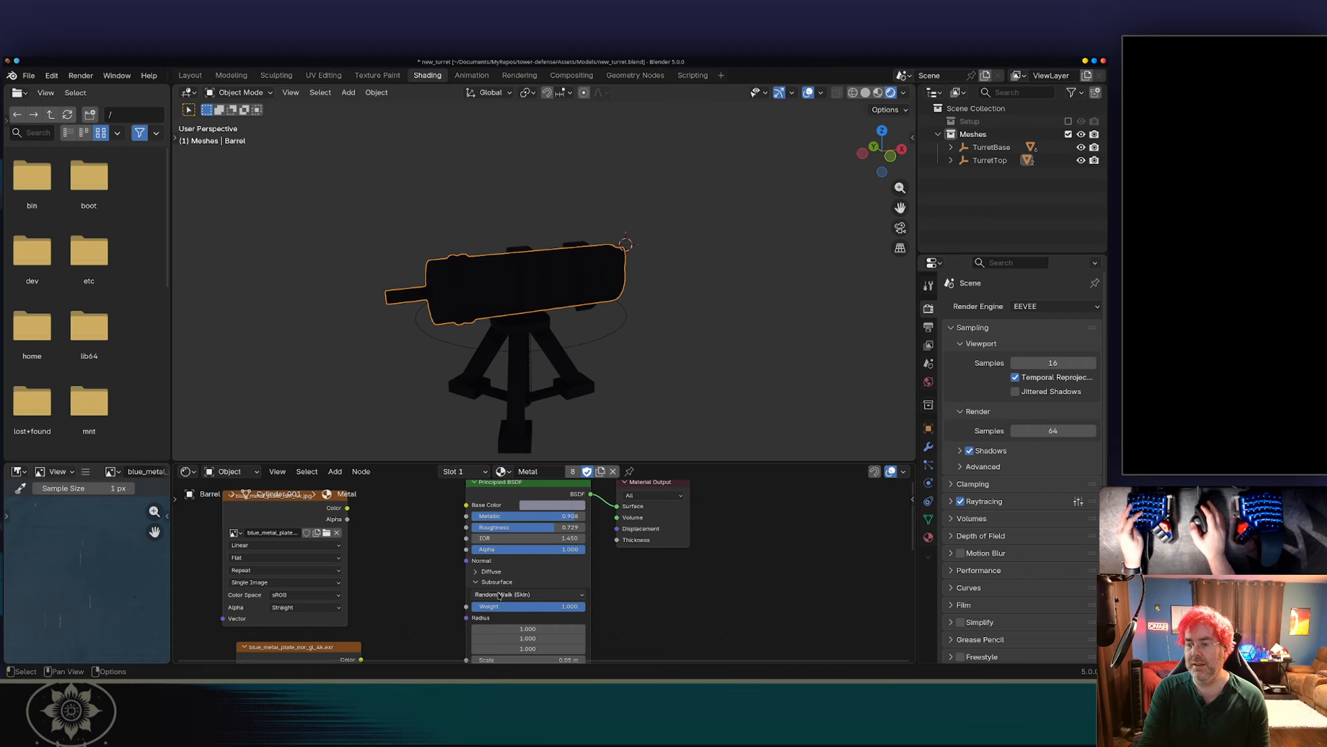
drag(569, 607, 469, 608)
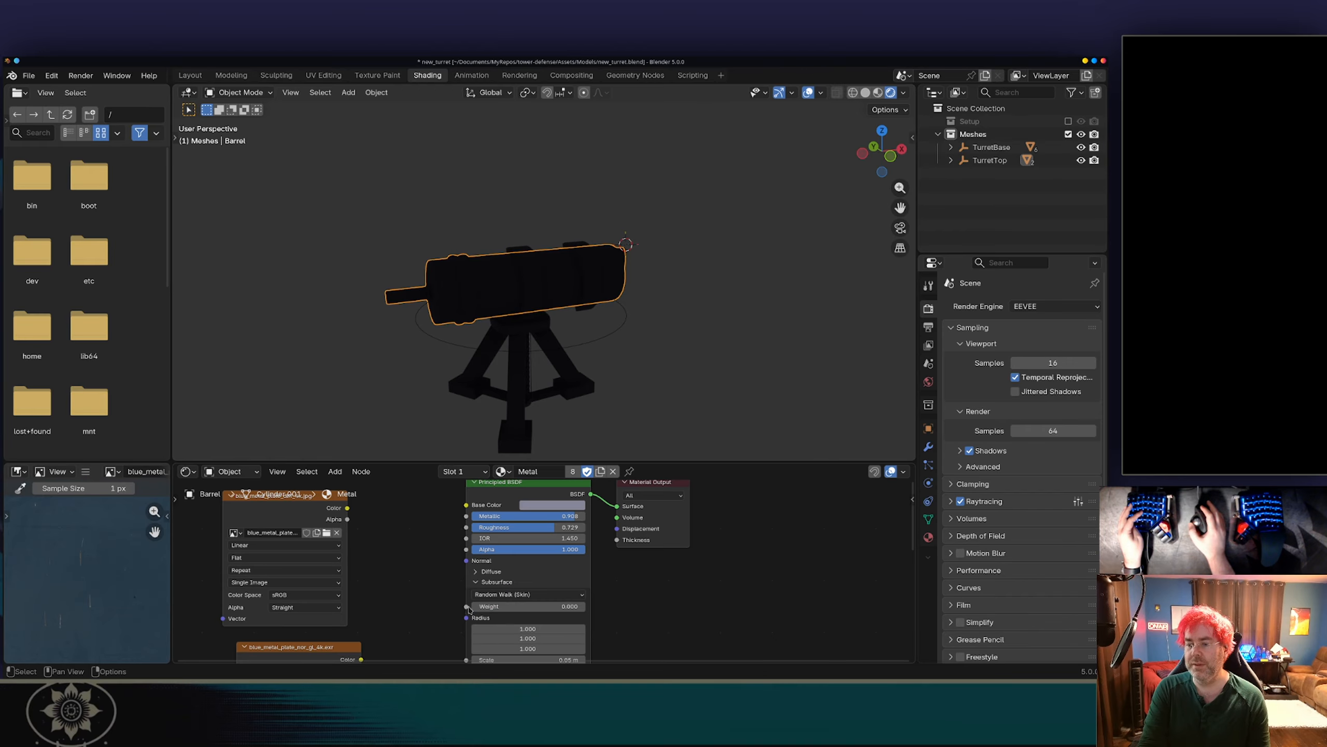
key(ctrl+s)
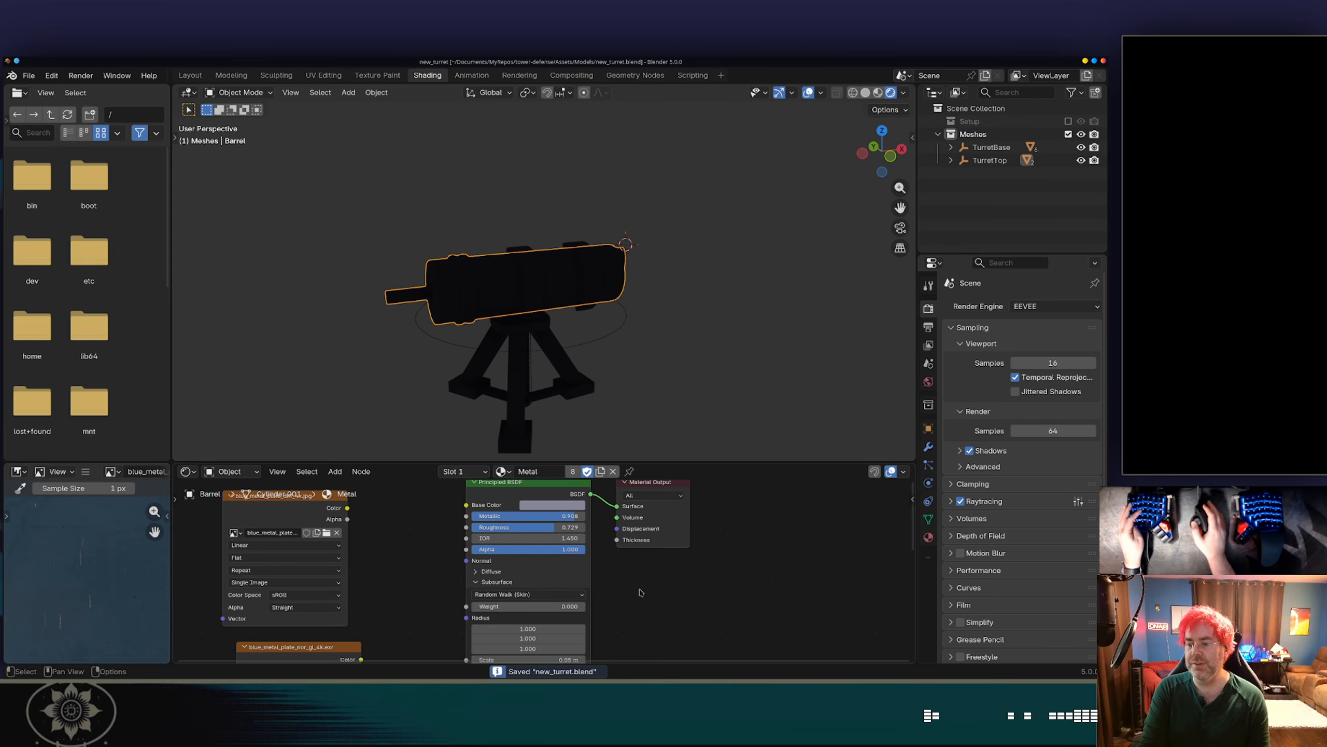
scroll(638, 594, down, 1)
right_click(638, 596)
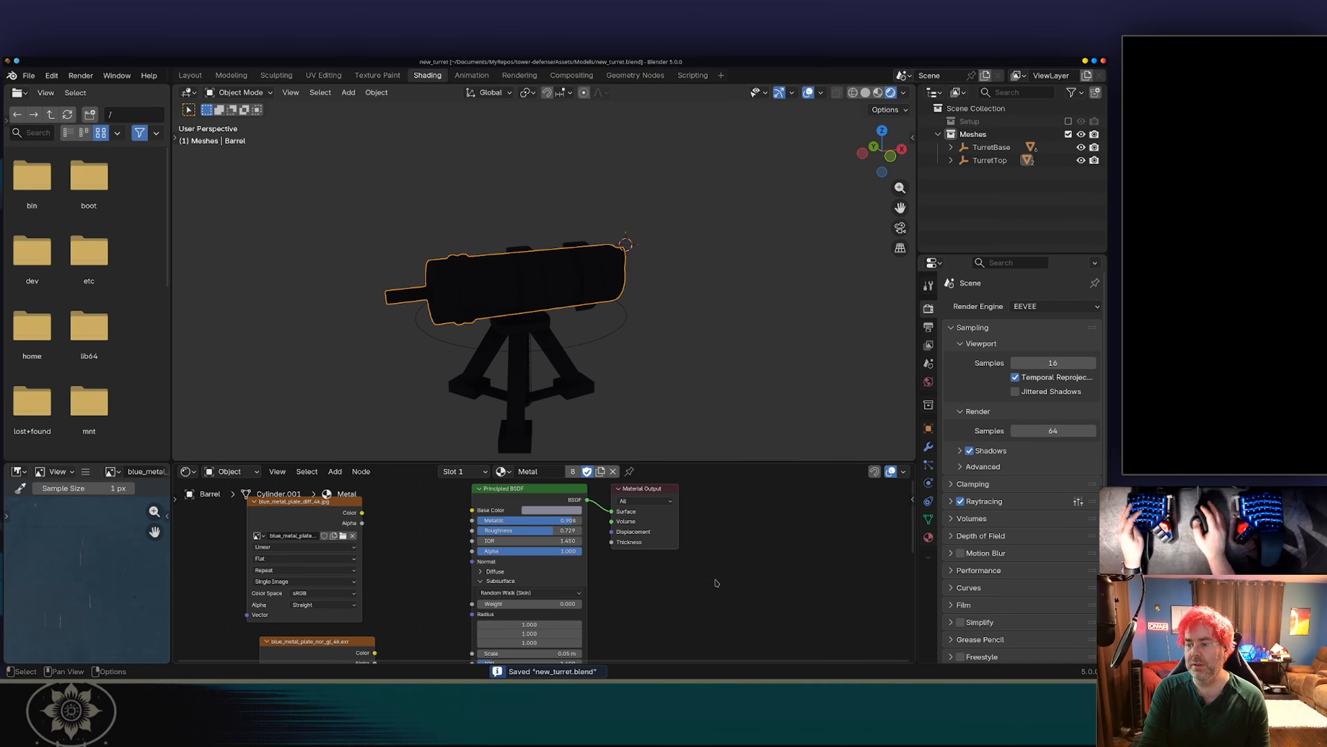
mouse_move(689, 589)
middle_down()
mouse_move(683, 566)
mouse_move(699, 549)
mouse_move(676, 592)
middle_up()
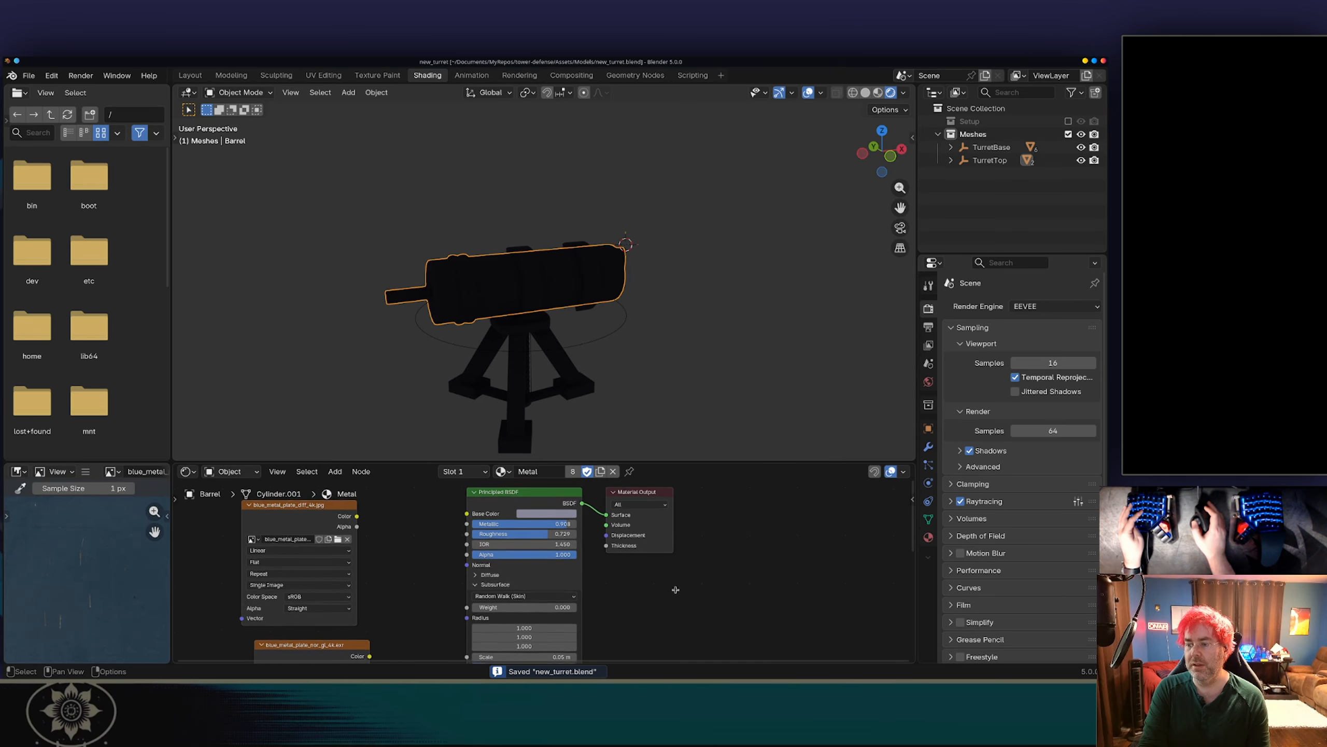
Switch to Godot, reload new_turret.blend from disk, opening the imported scene anyway, and inspect the turret in the unsaved scene.
key(alt+Tab)
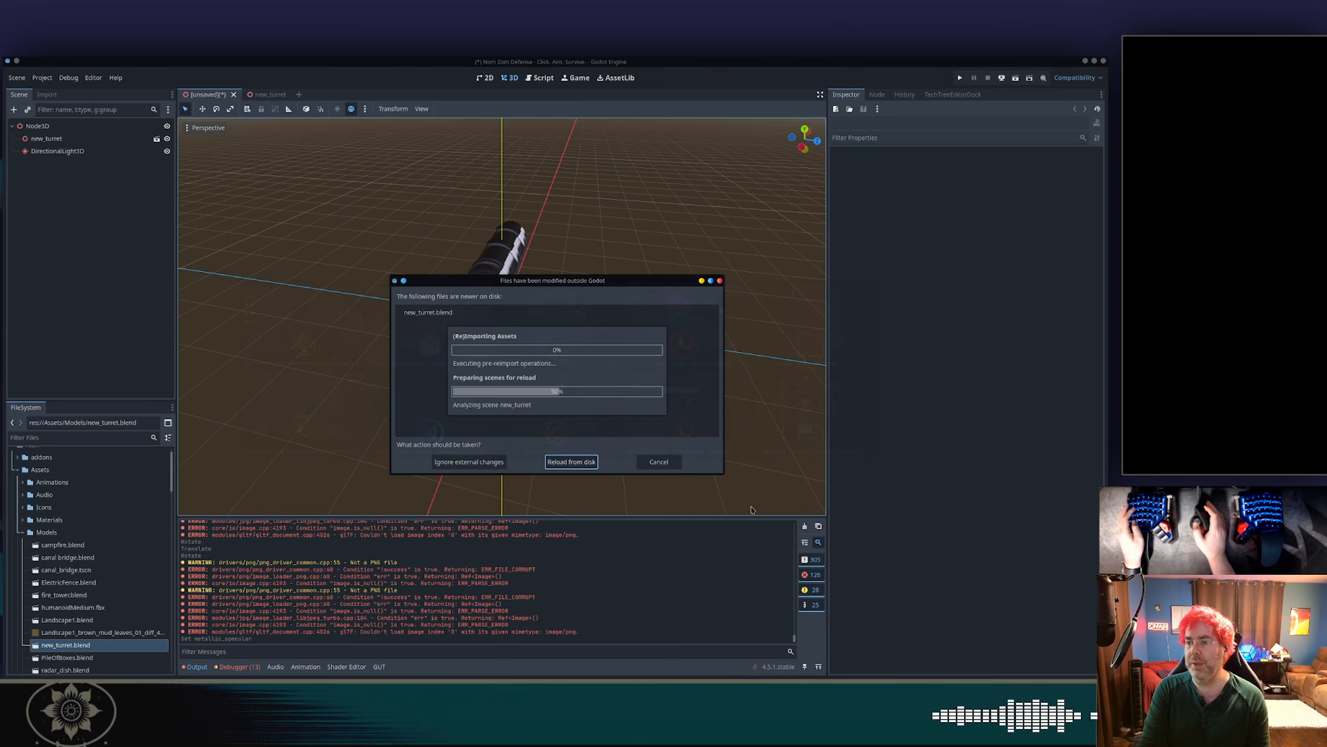
click(568, 460)
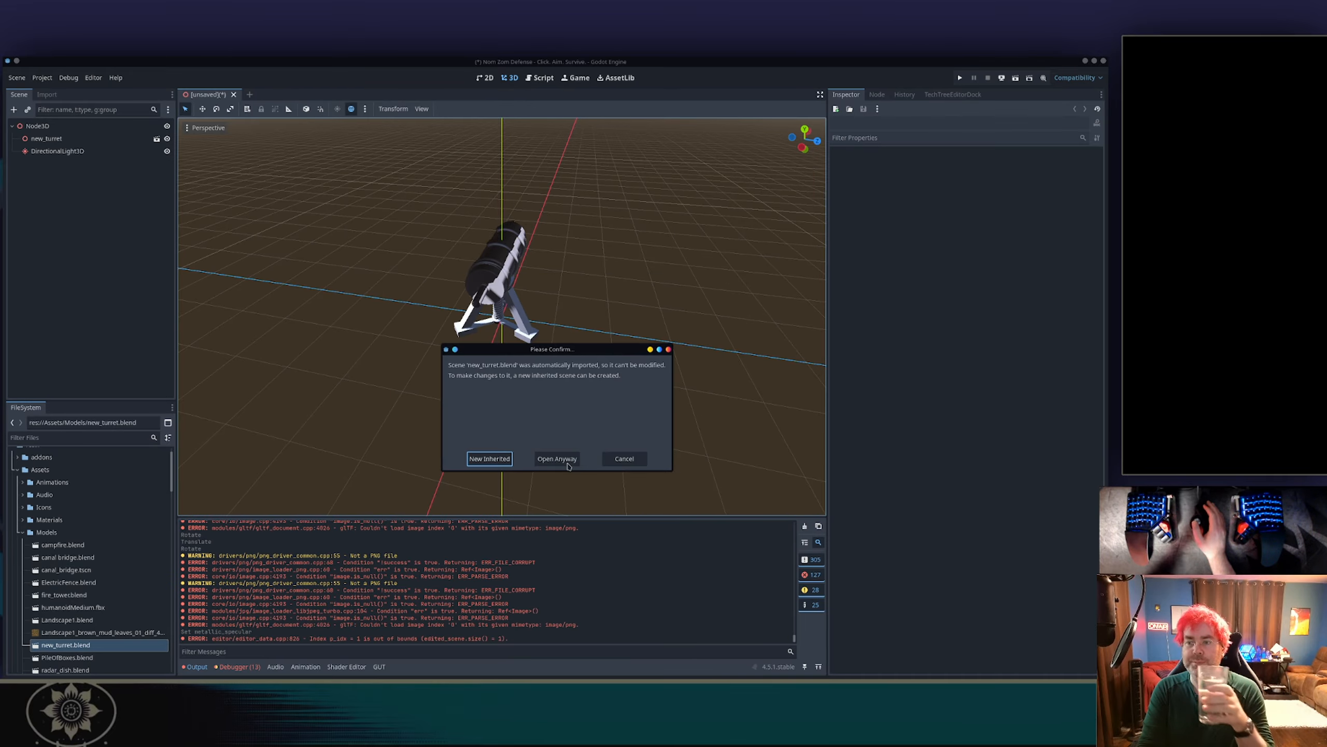
click(557, 458)
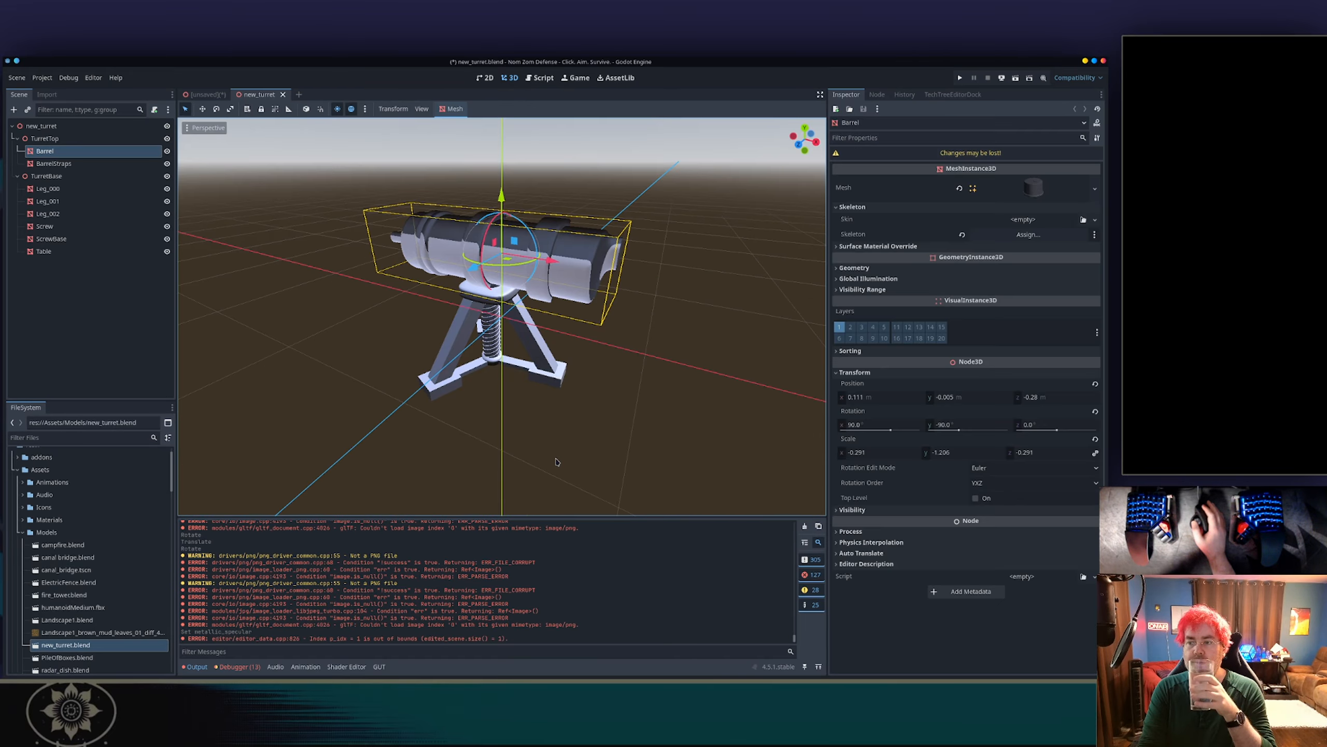
scroll(583, 352, down, 2)
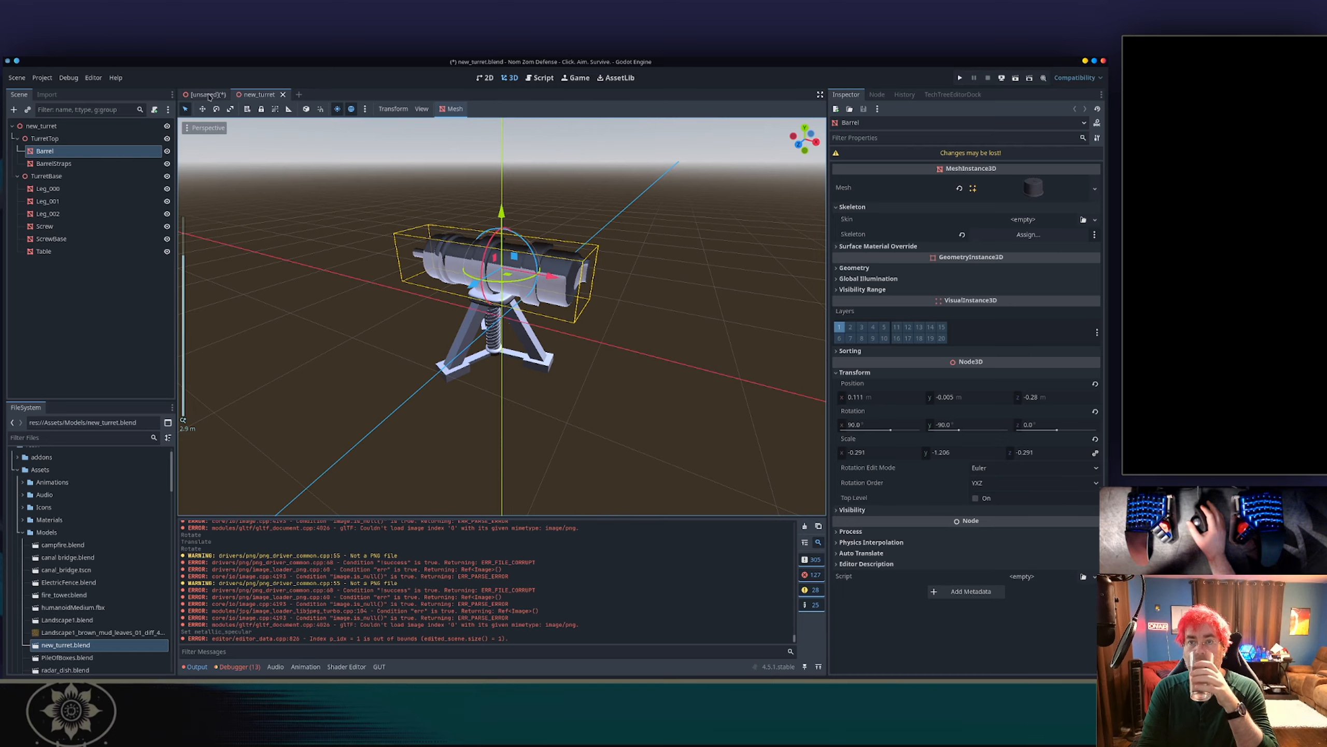
click(209, 95)
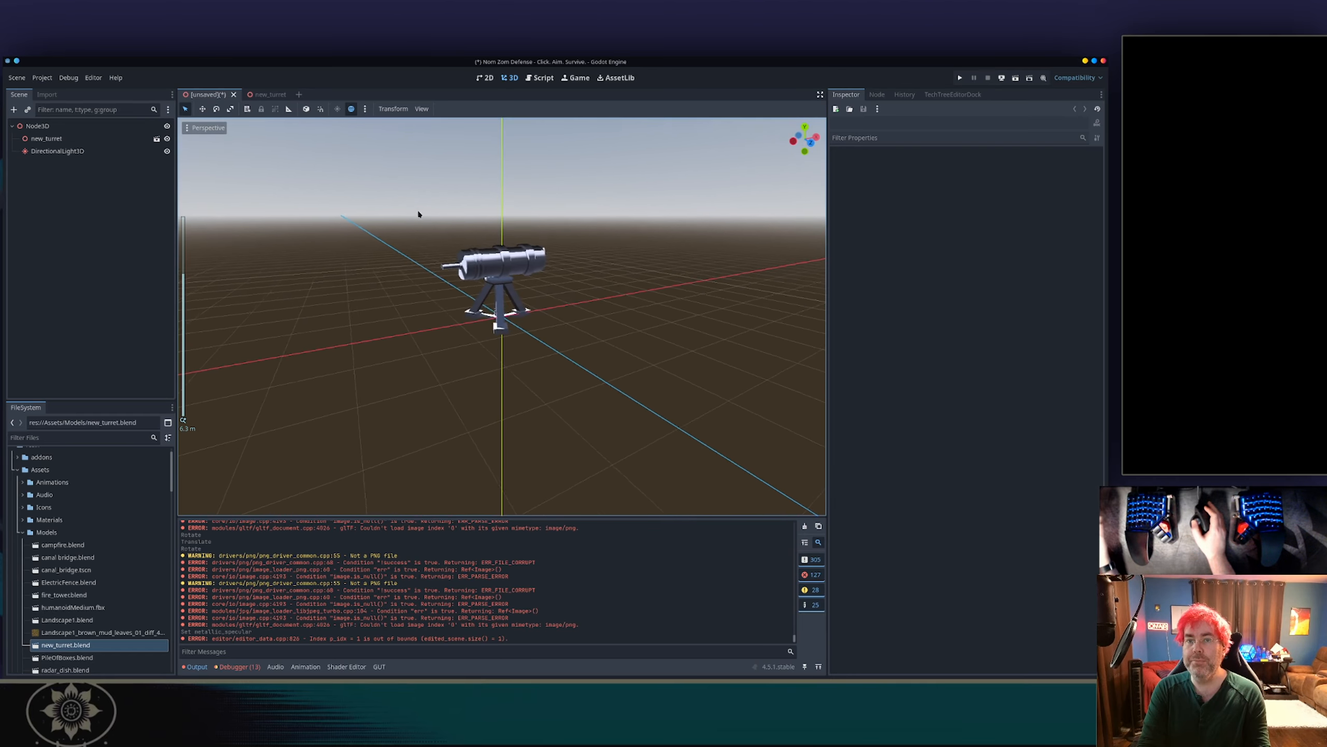
middle_drag(418, 213, 532, 231)
Switch to Blender, include the Setup collection in the view layer and view the turret under its light.
key(alt+Tab)
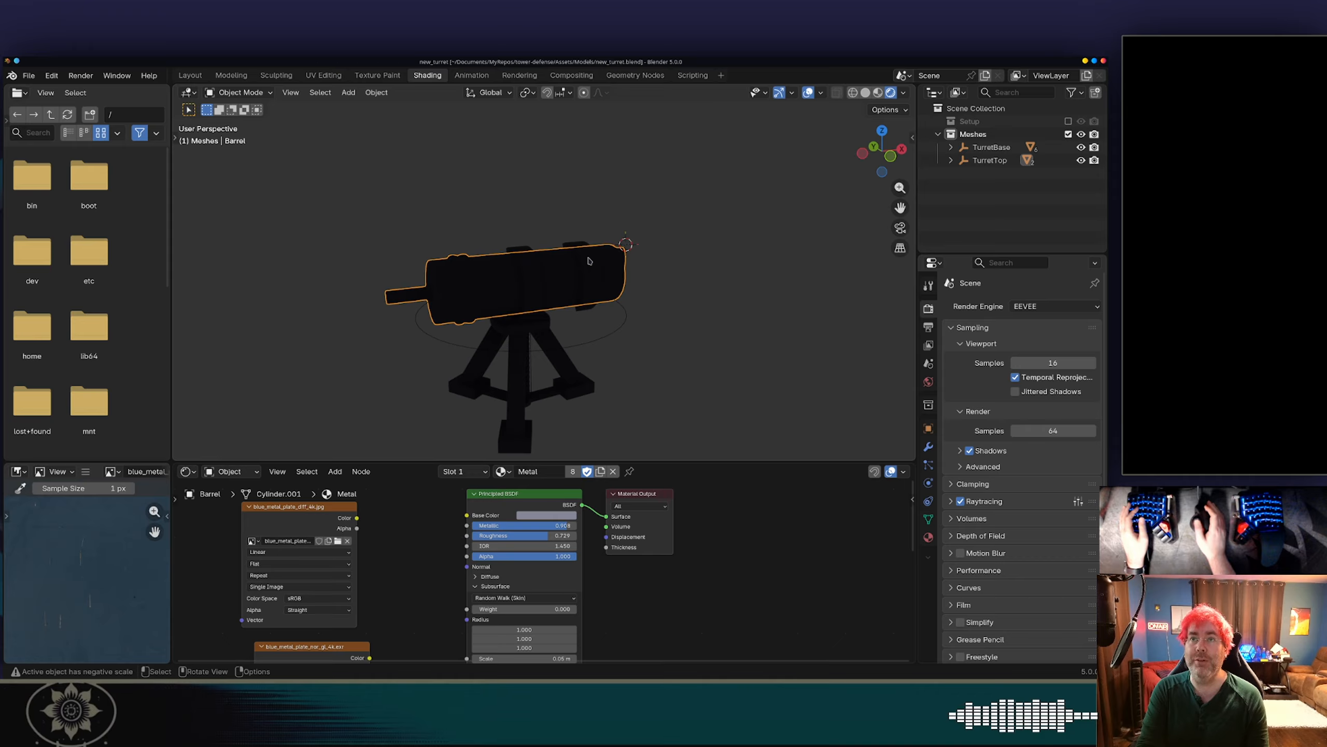
middle_drag(637, 277, 643, 233)
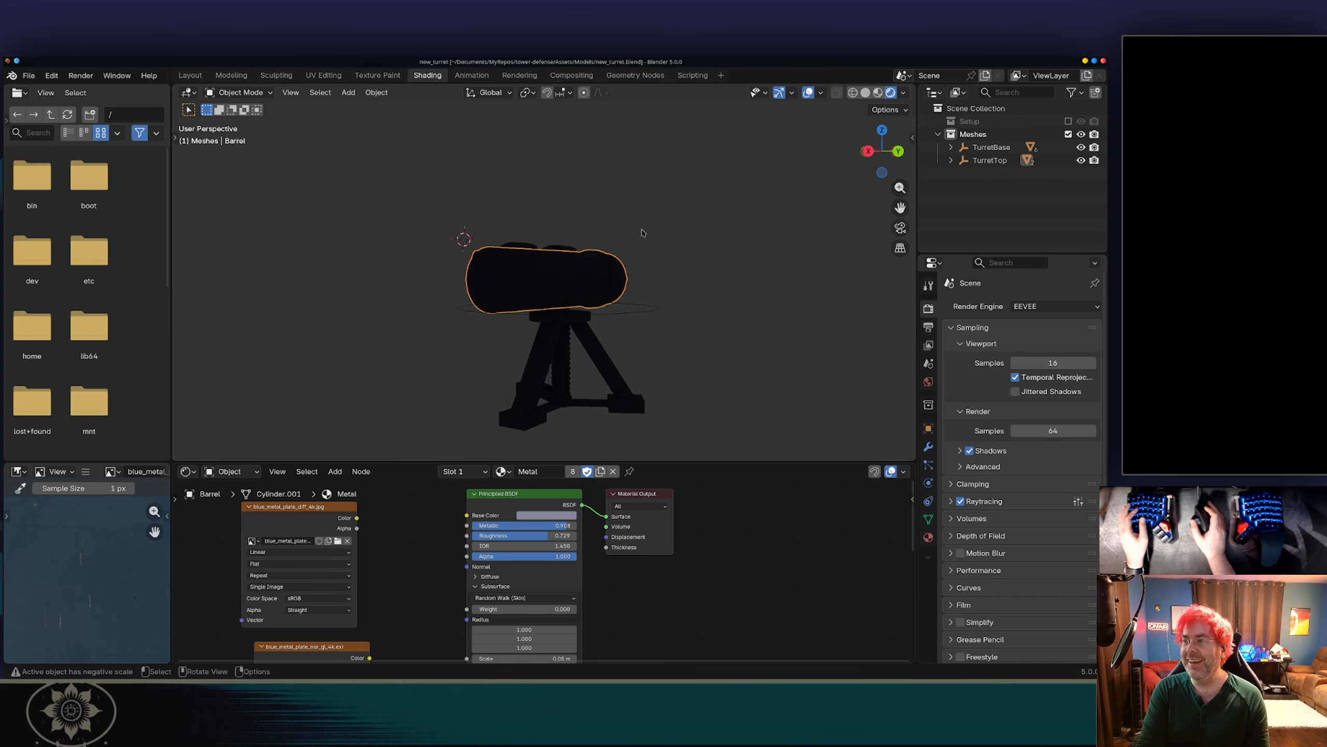
click(1069, 122)
middle_drag(765, 213, 816, 232)
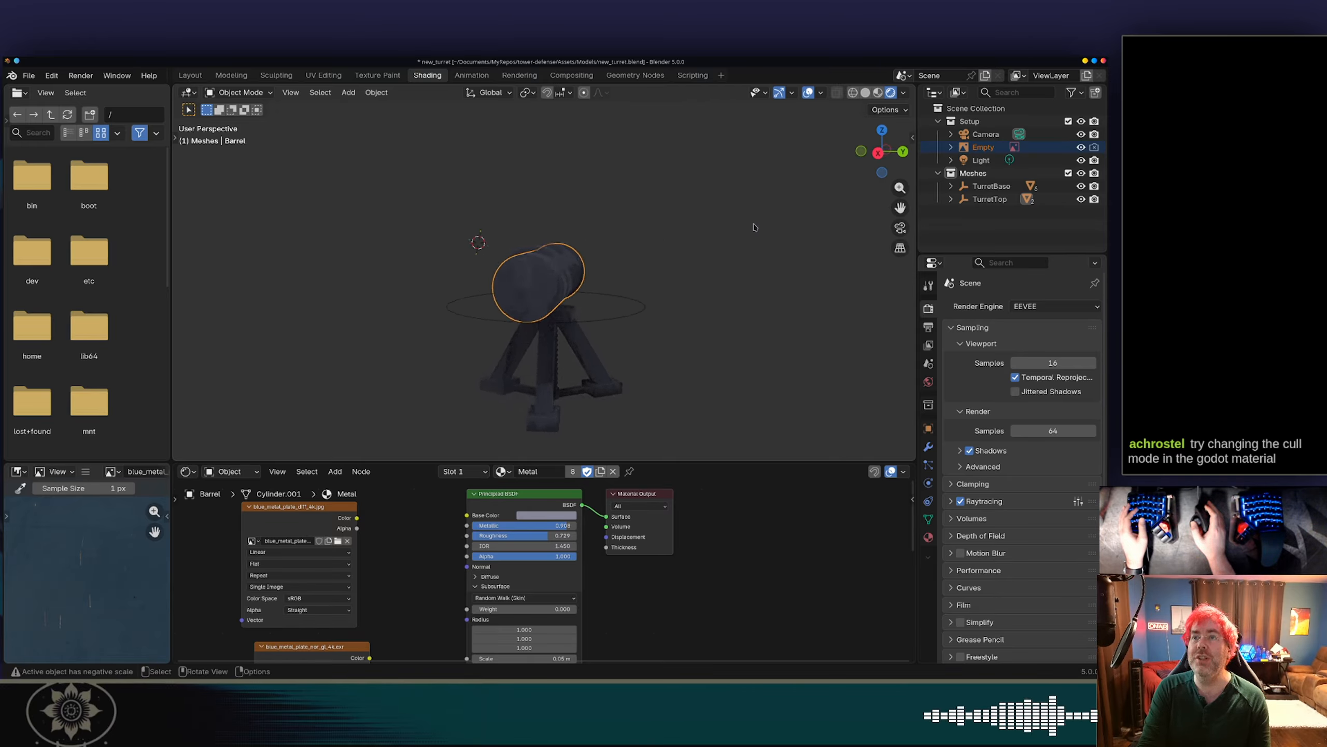
Switch to Godot and, in the new_turret scene, set the Cull Mode of the Barrel's Surface 0 Metal material to Back.
key(alt+Tab)
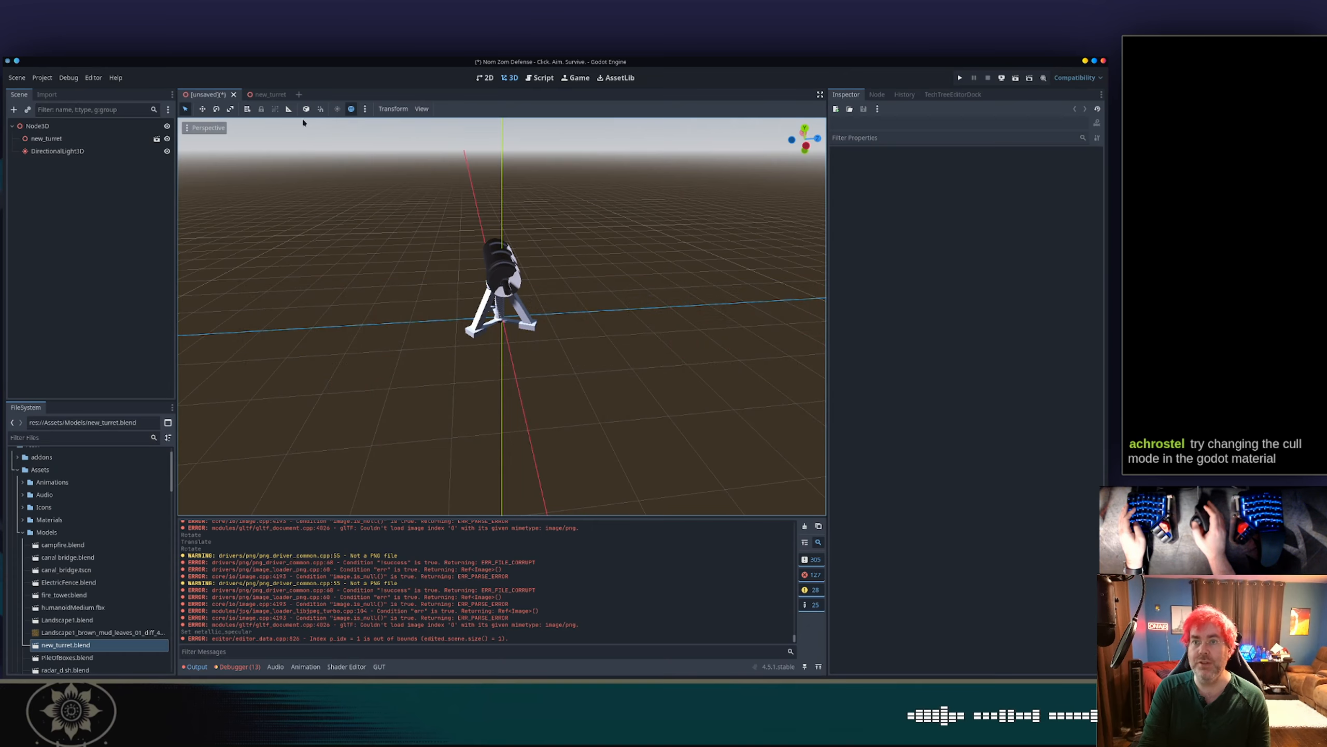
click(268, 94)
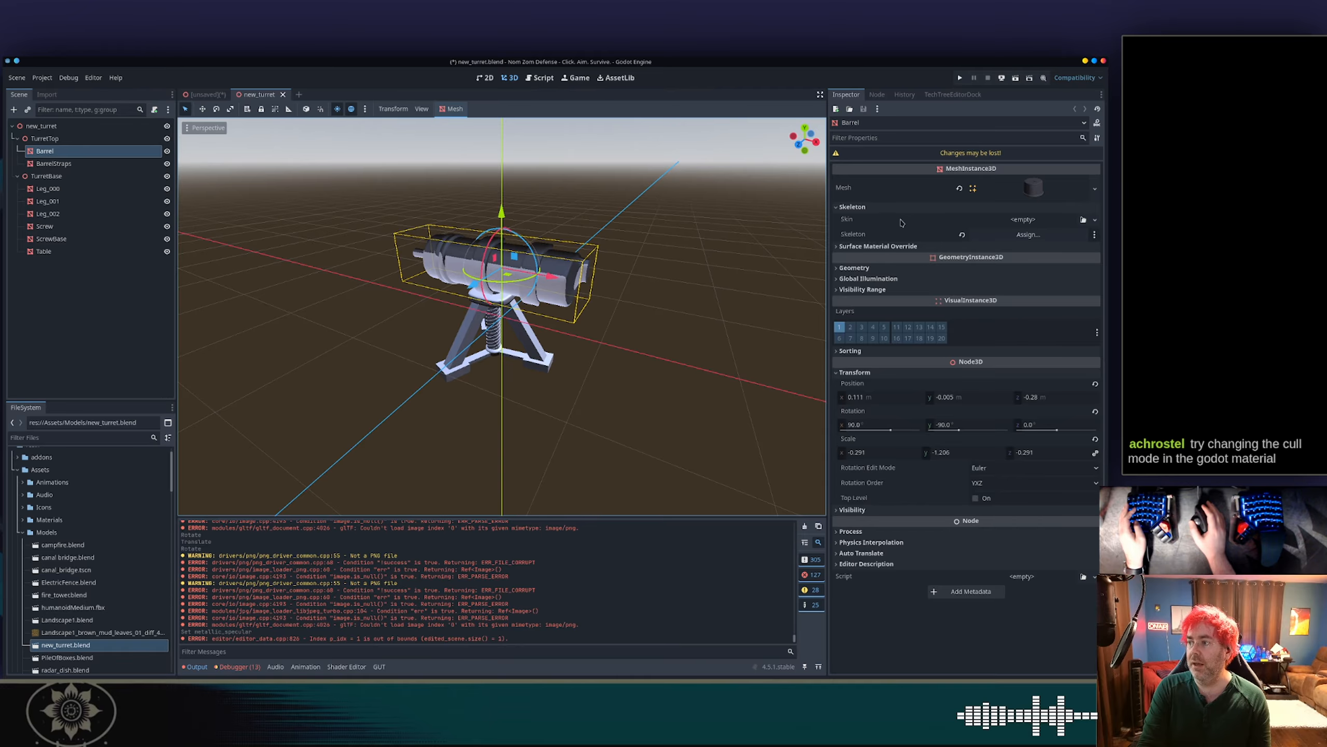
click(1032, 188)
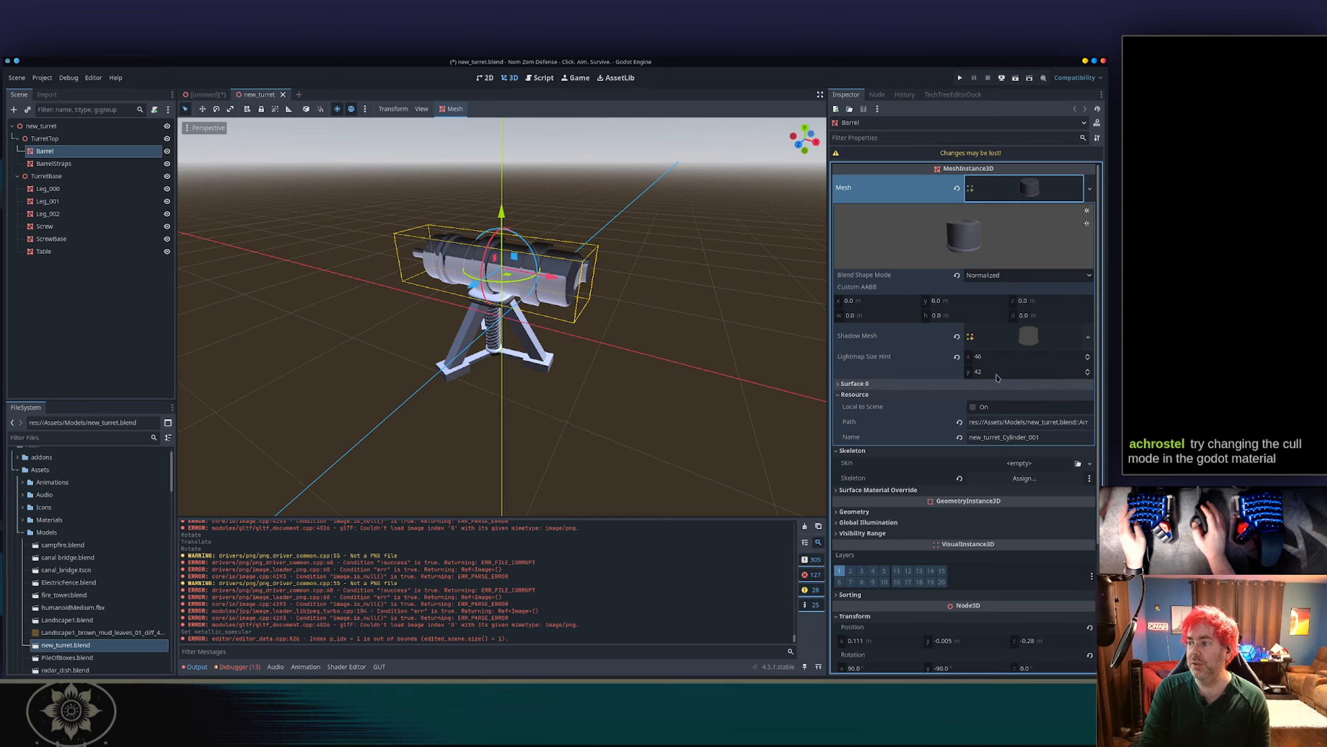
click(908, 383)
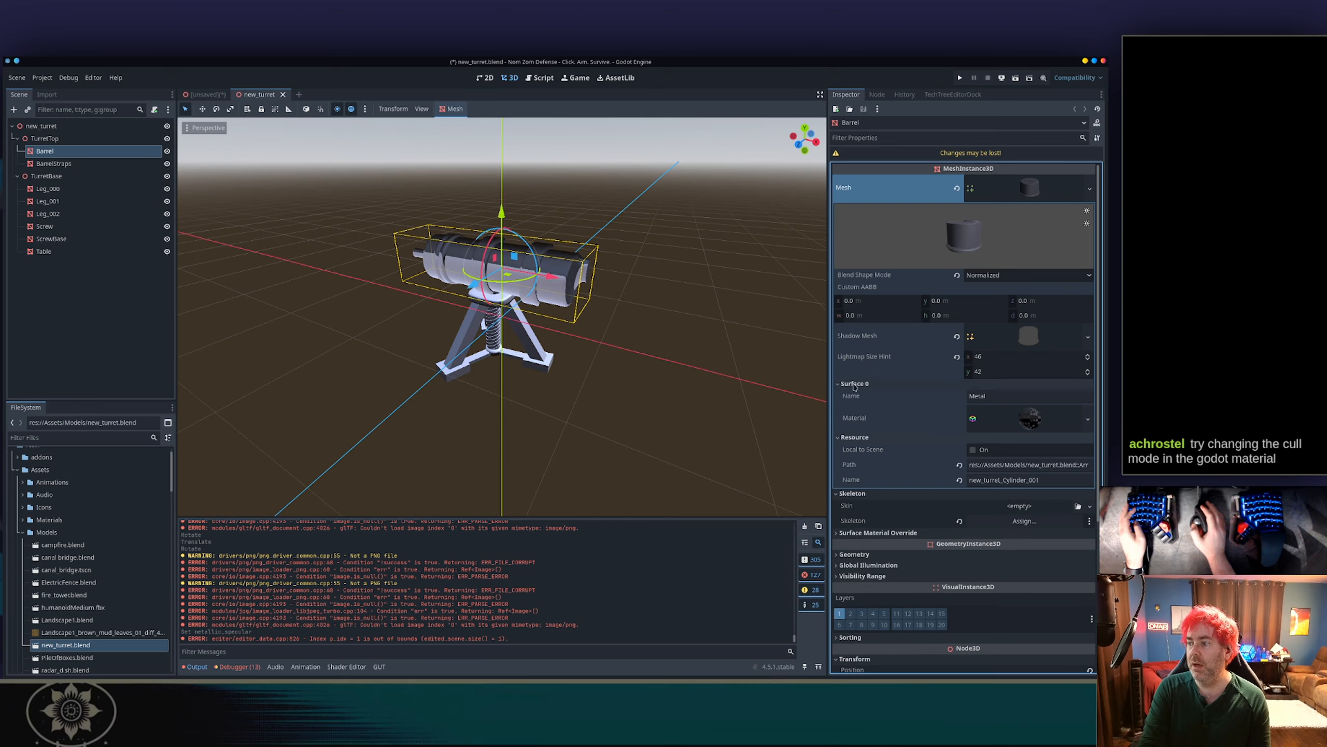
click(1012, 424)
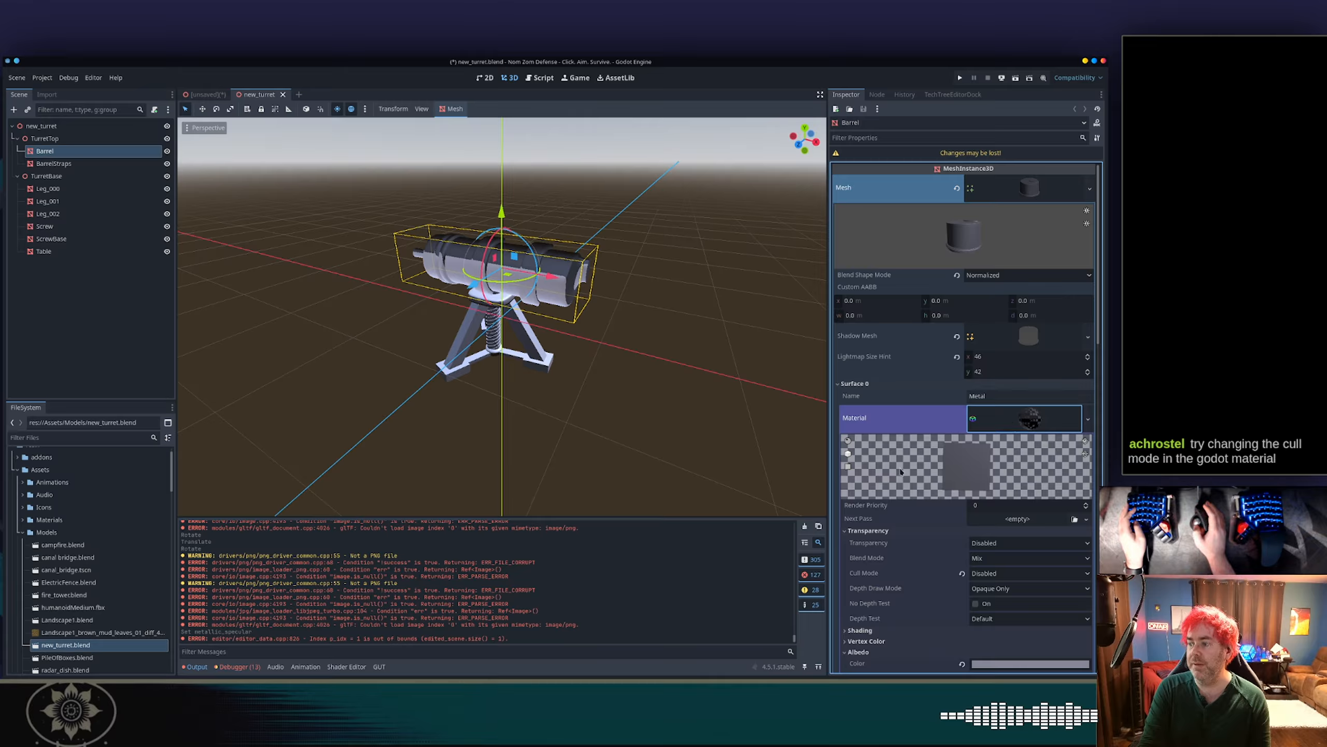
scroll(901, 472, down, 5)
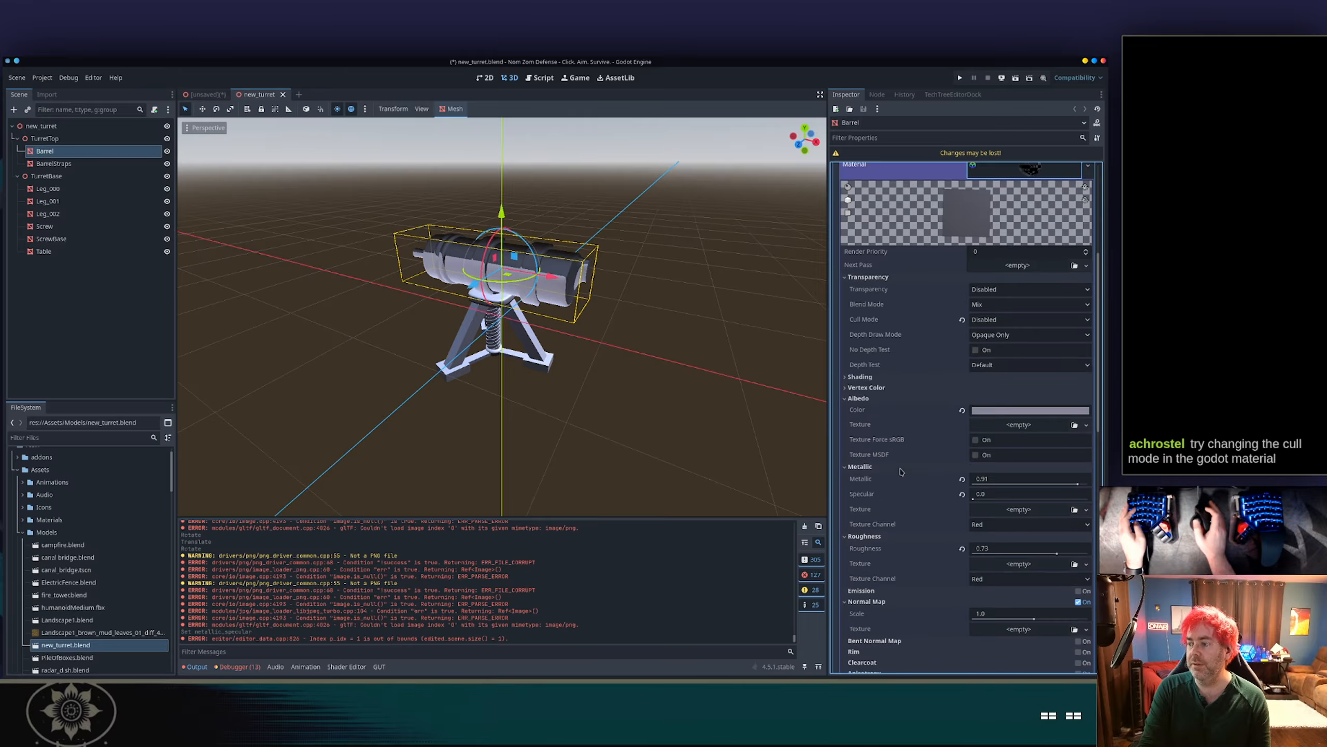
click(987, 320)
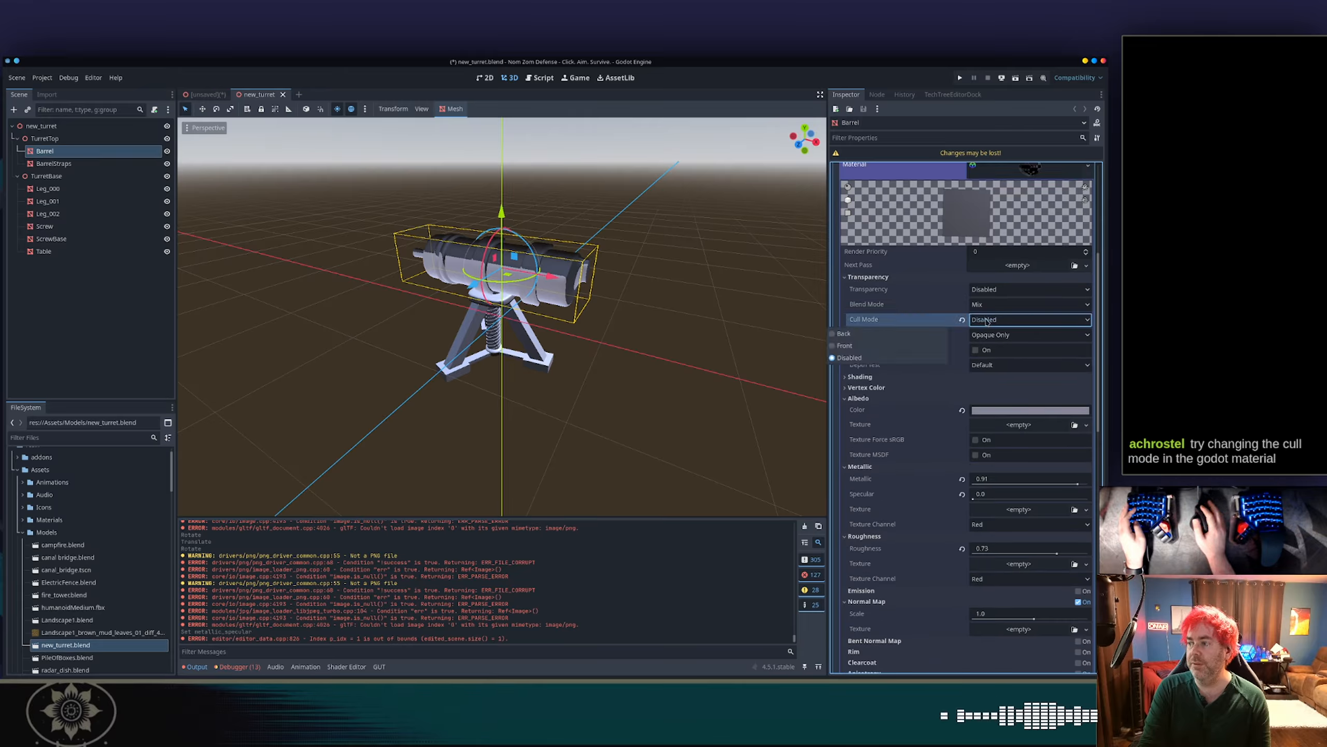
click(897, 334)
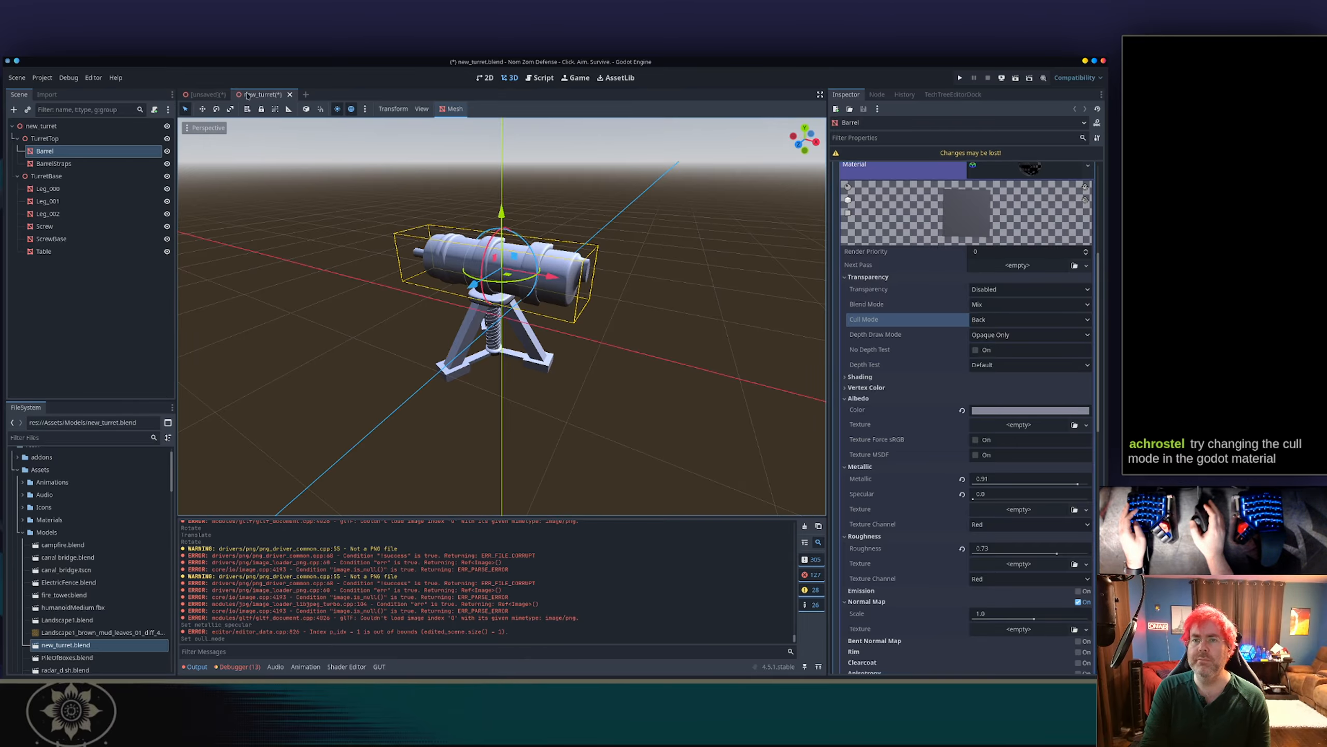
In the unsaved scene's new_turret.blend import settings, disable Colors under the Blender Meshes options and reimport the file.
click(205, 95)
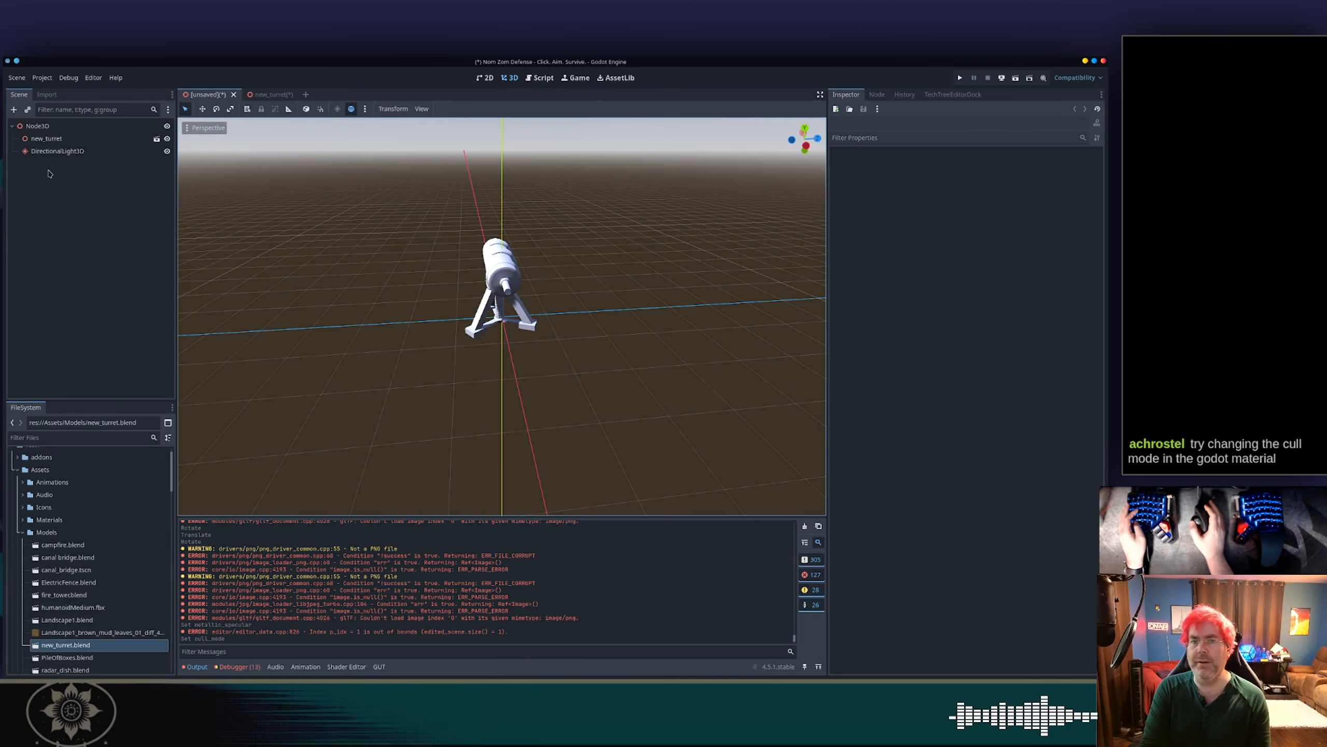
click(55, 140)
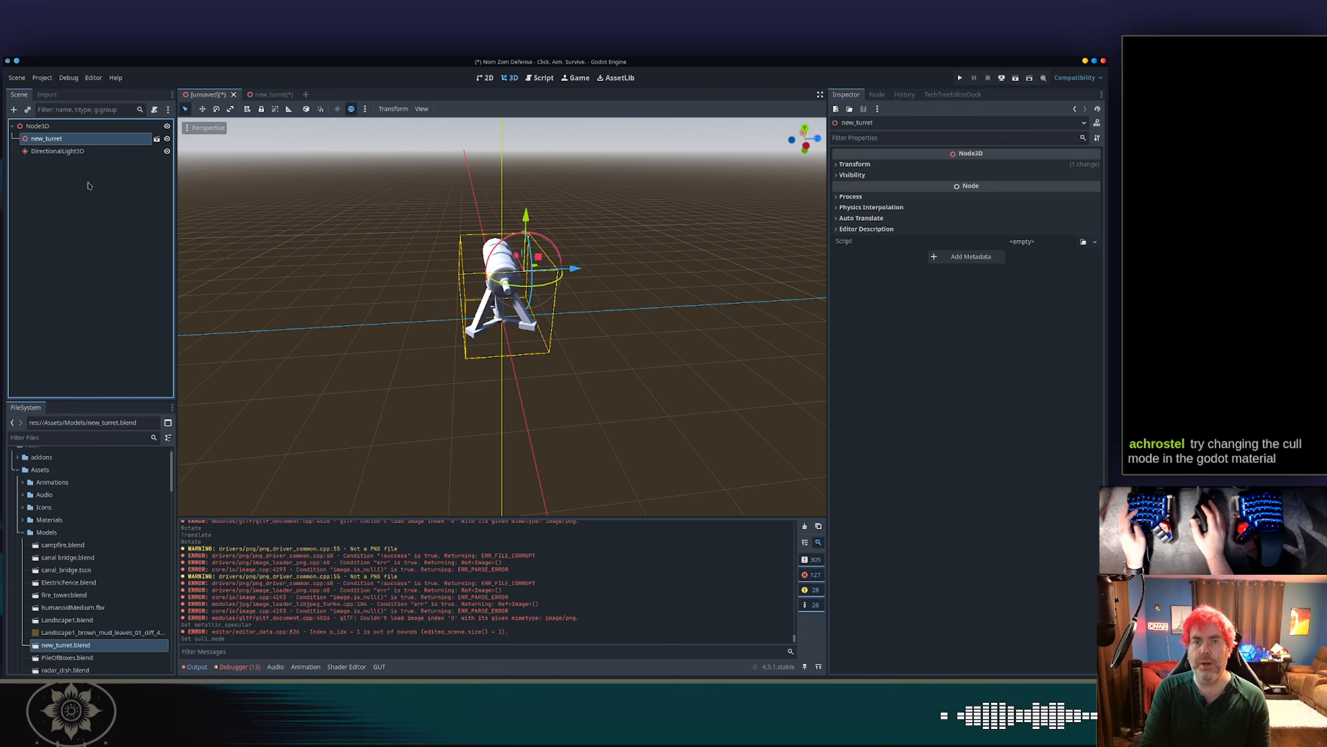
click(48, 96)
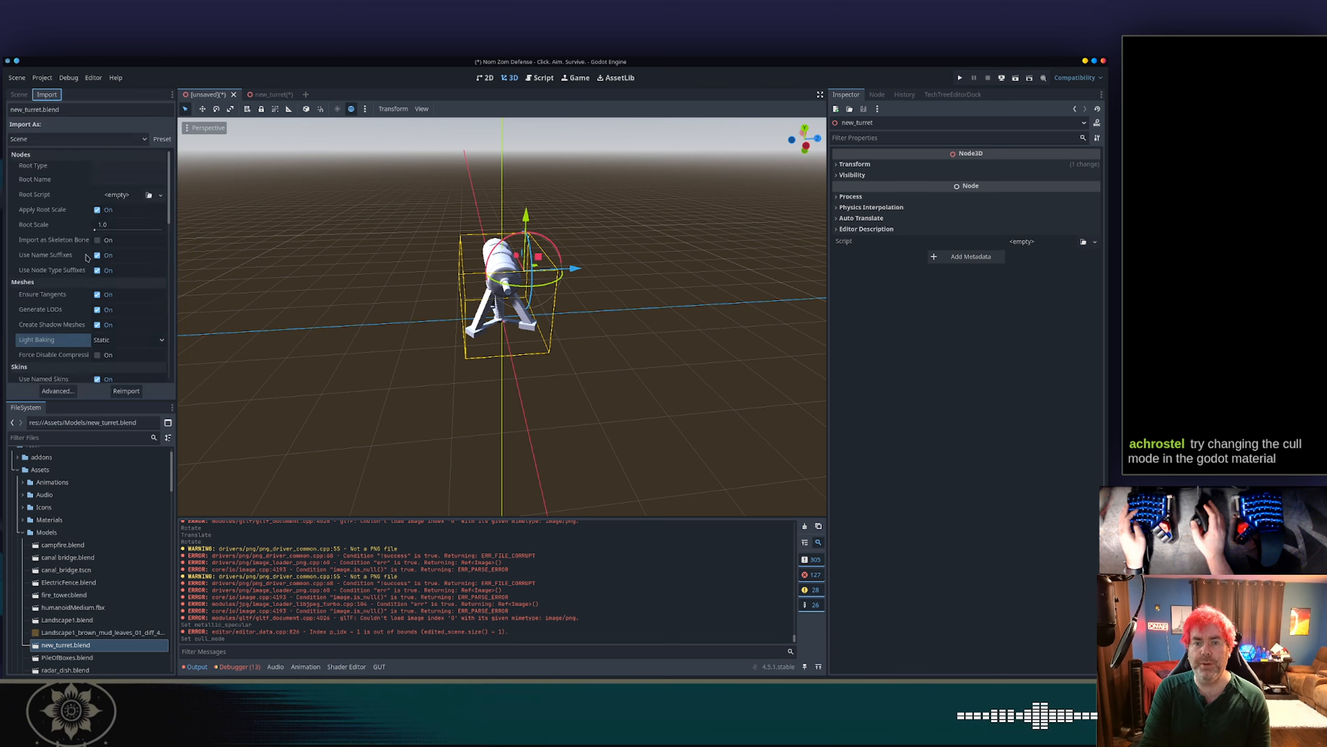
scroll(70, 316, down, 8)
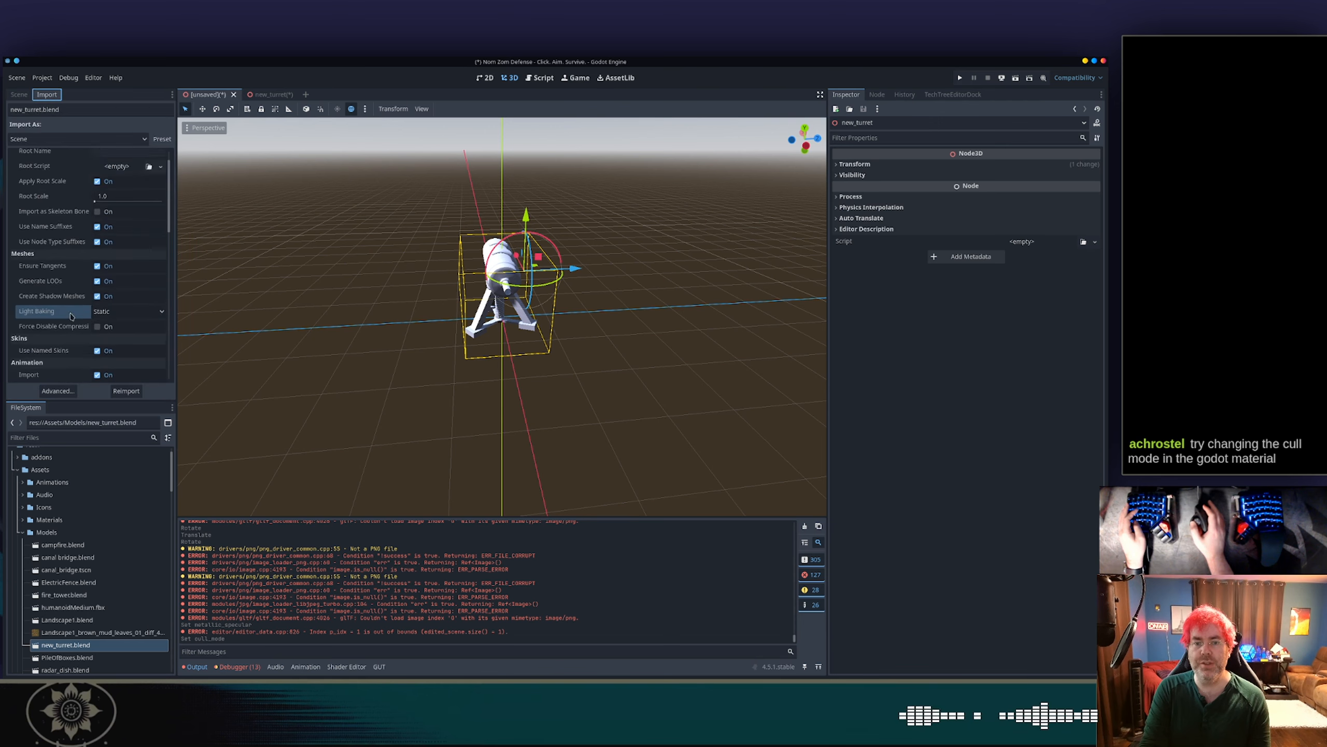
scroll(70, 316, down, 6)
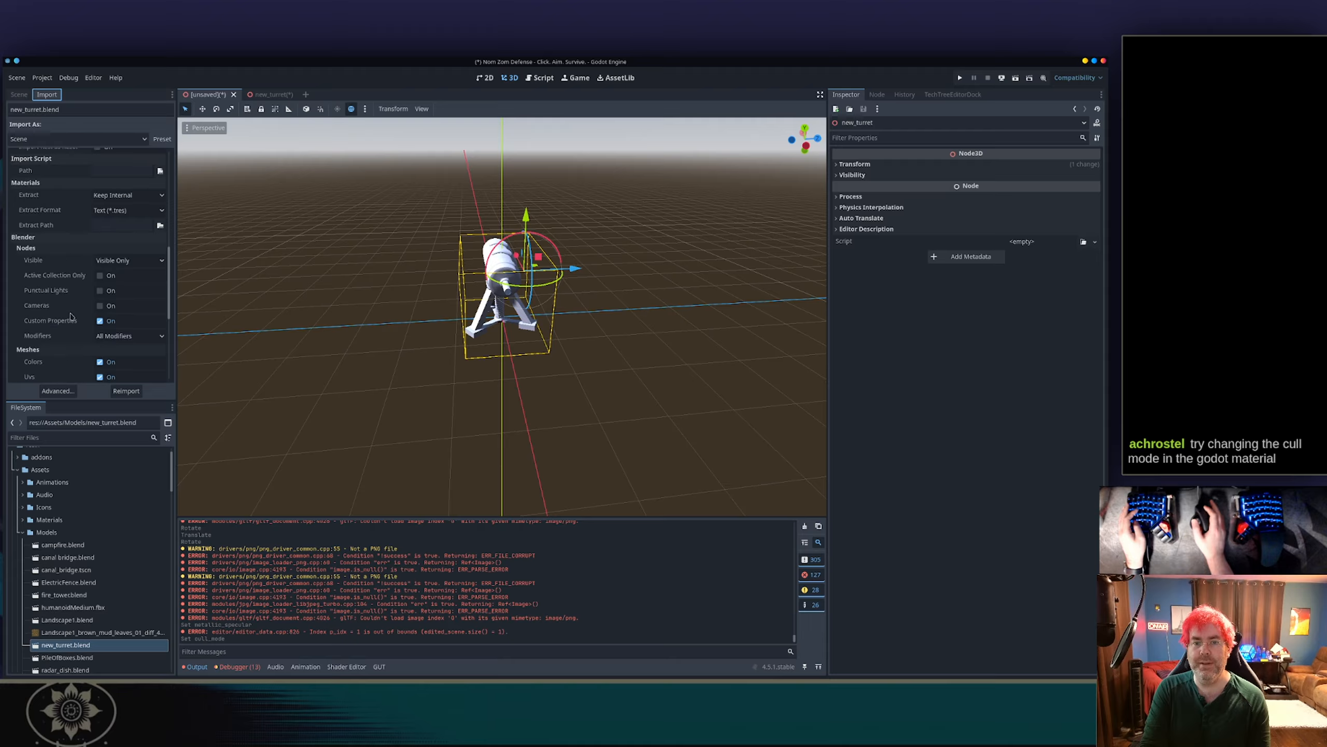
scroll(70, 316, down, 3)
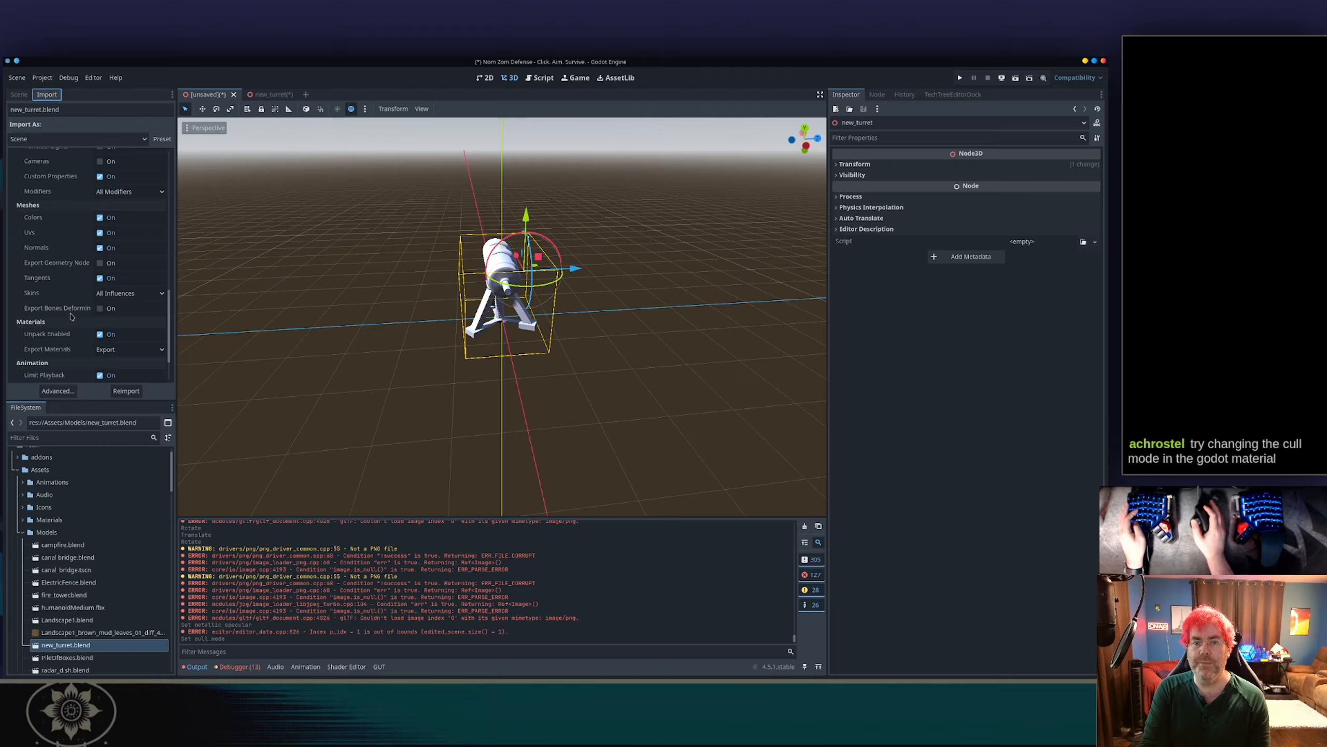
scroll(71, 317, up, 2)
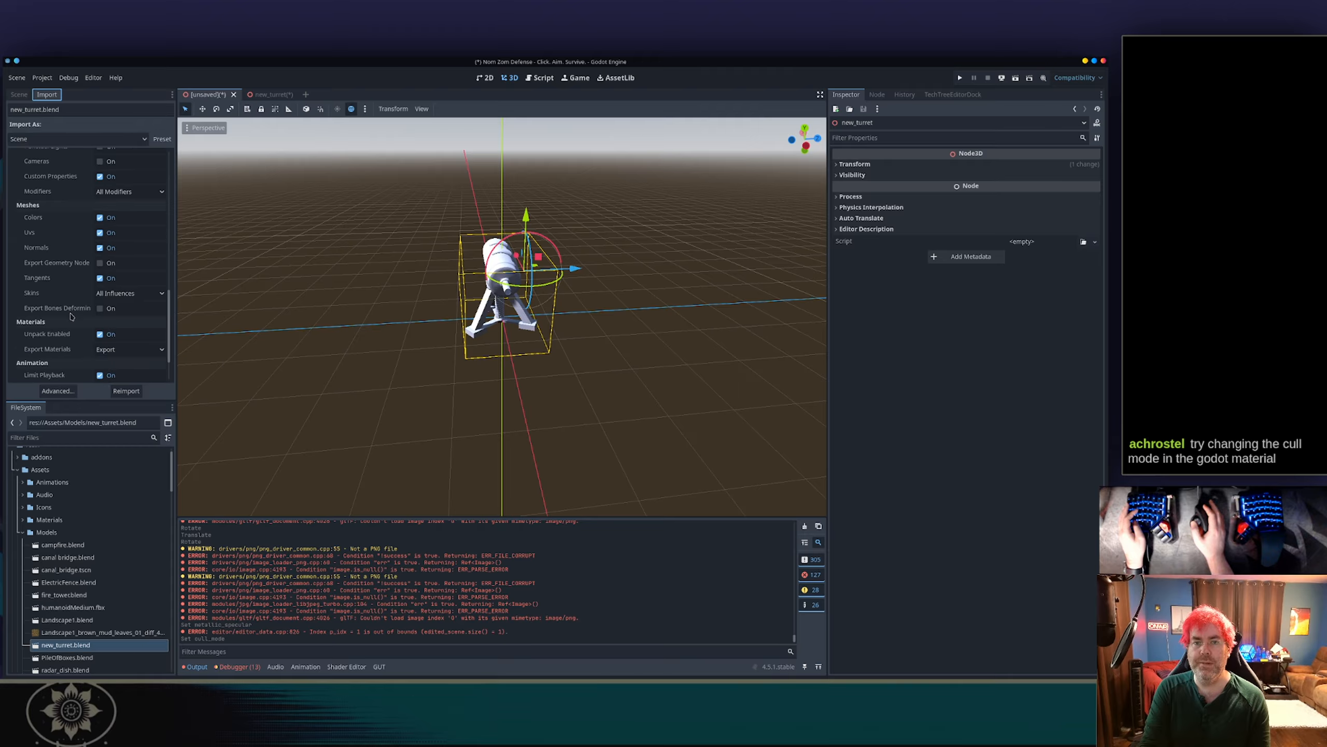
click(100, 217)
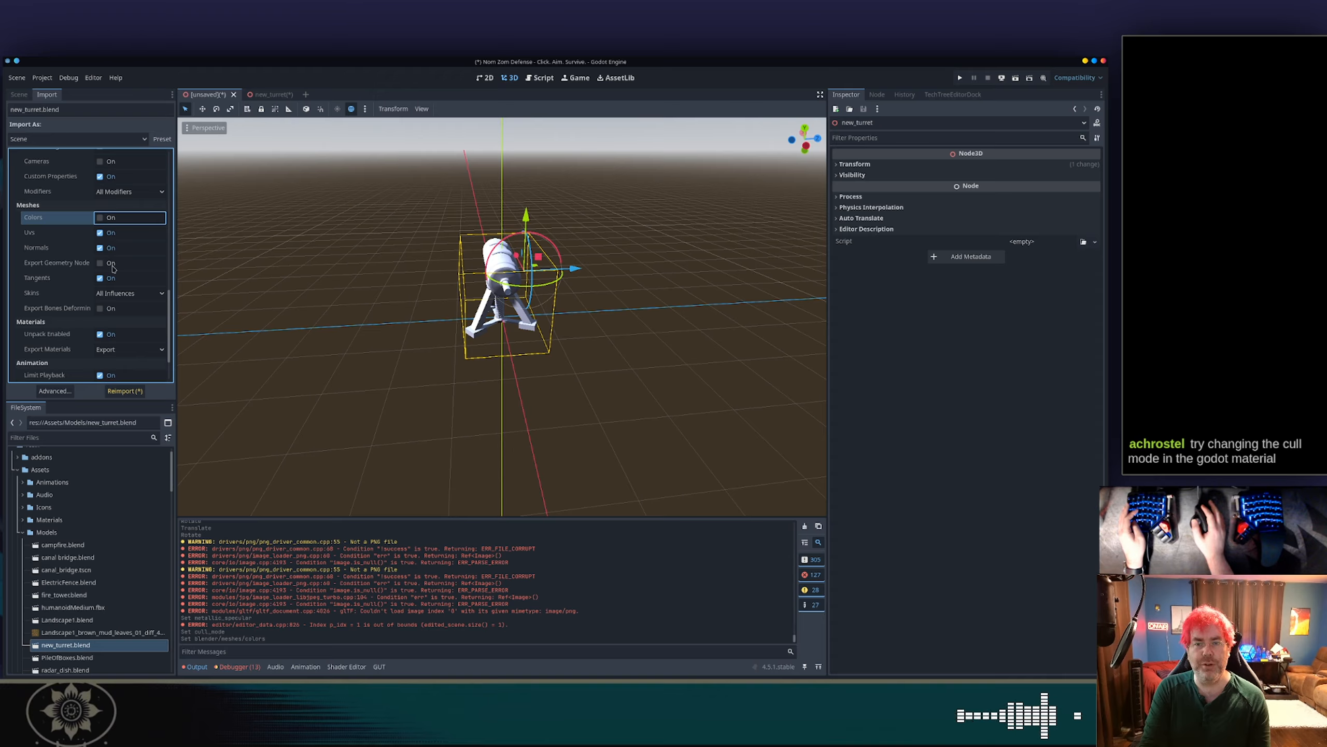
click(125, 391)
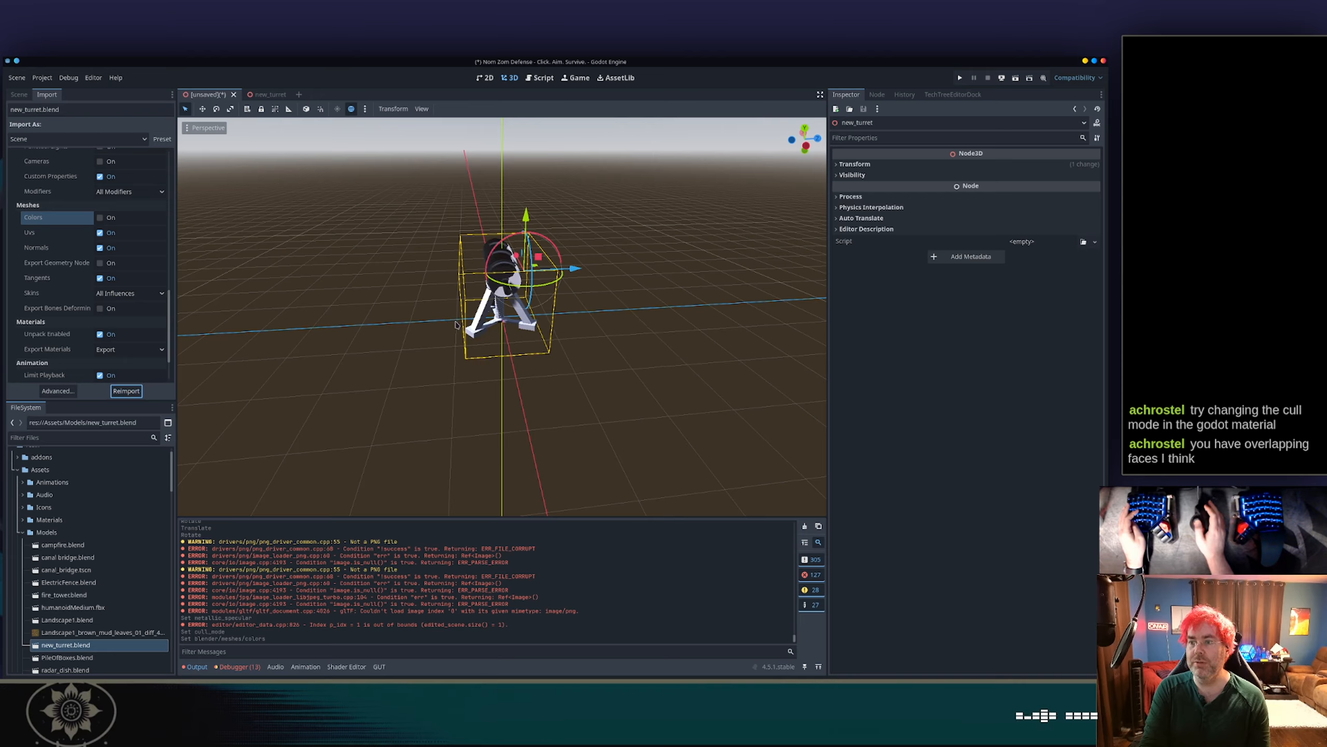
scroll(91, 284, up, 5)
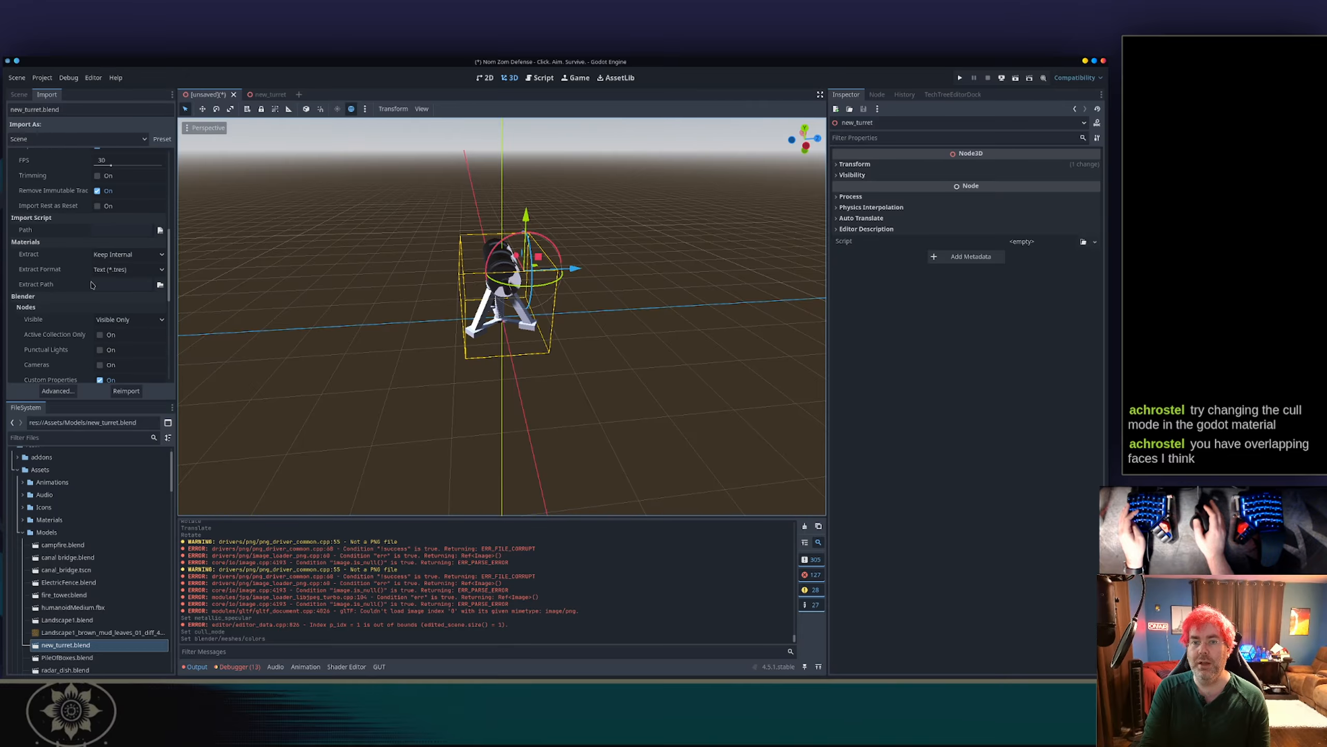
scroll(92, 284, down, 2)
Switch to Blender, return the Barrel to Object Mode in the Modeling workspace and examine its surface normals.
key(alt+Tab)
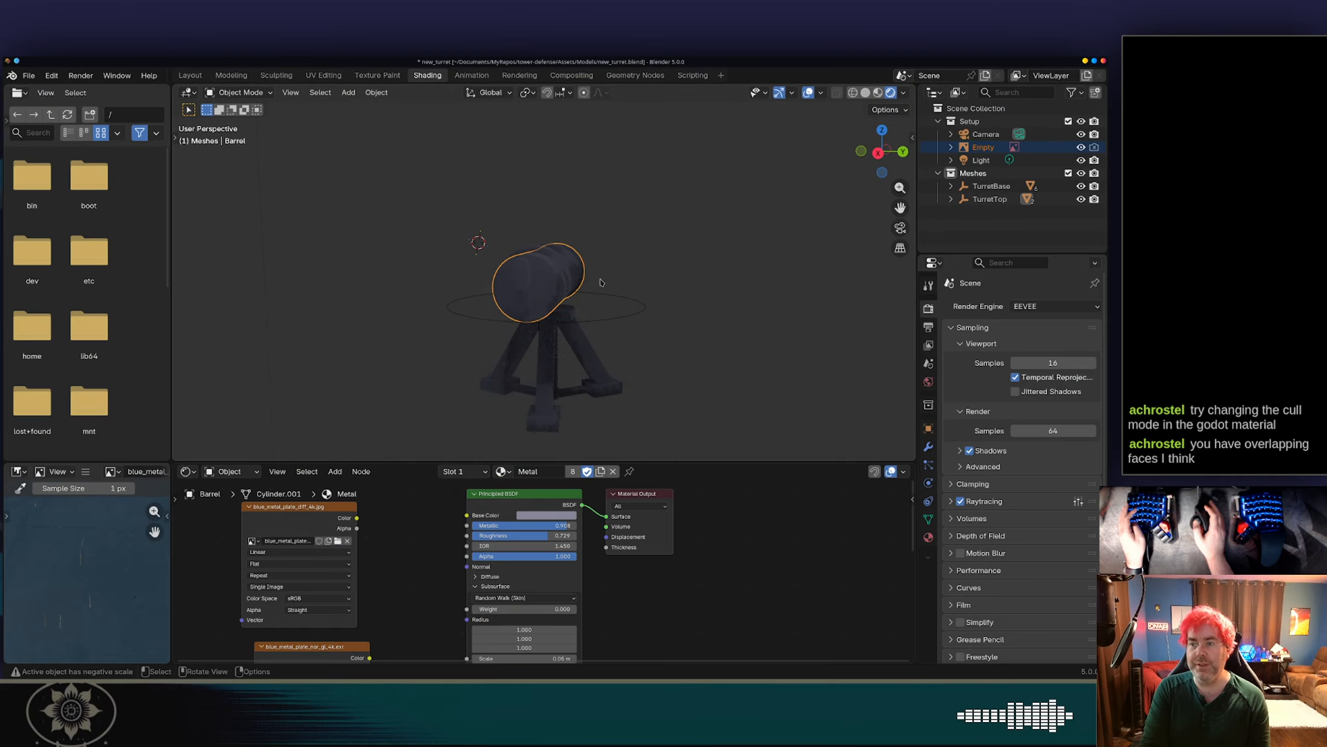
middle_drag(601, 283, 588, 264)
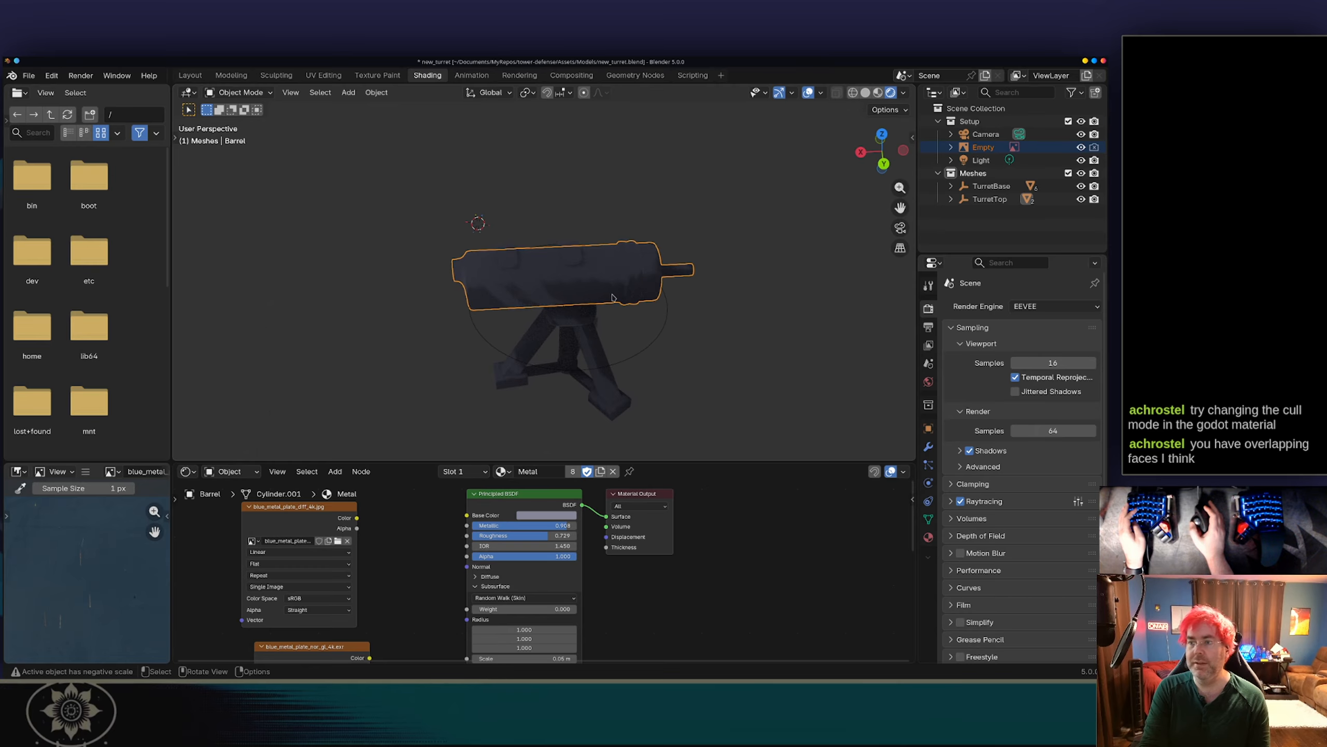
click(231, 74)
middle_drag(471, 275, 496, 345)
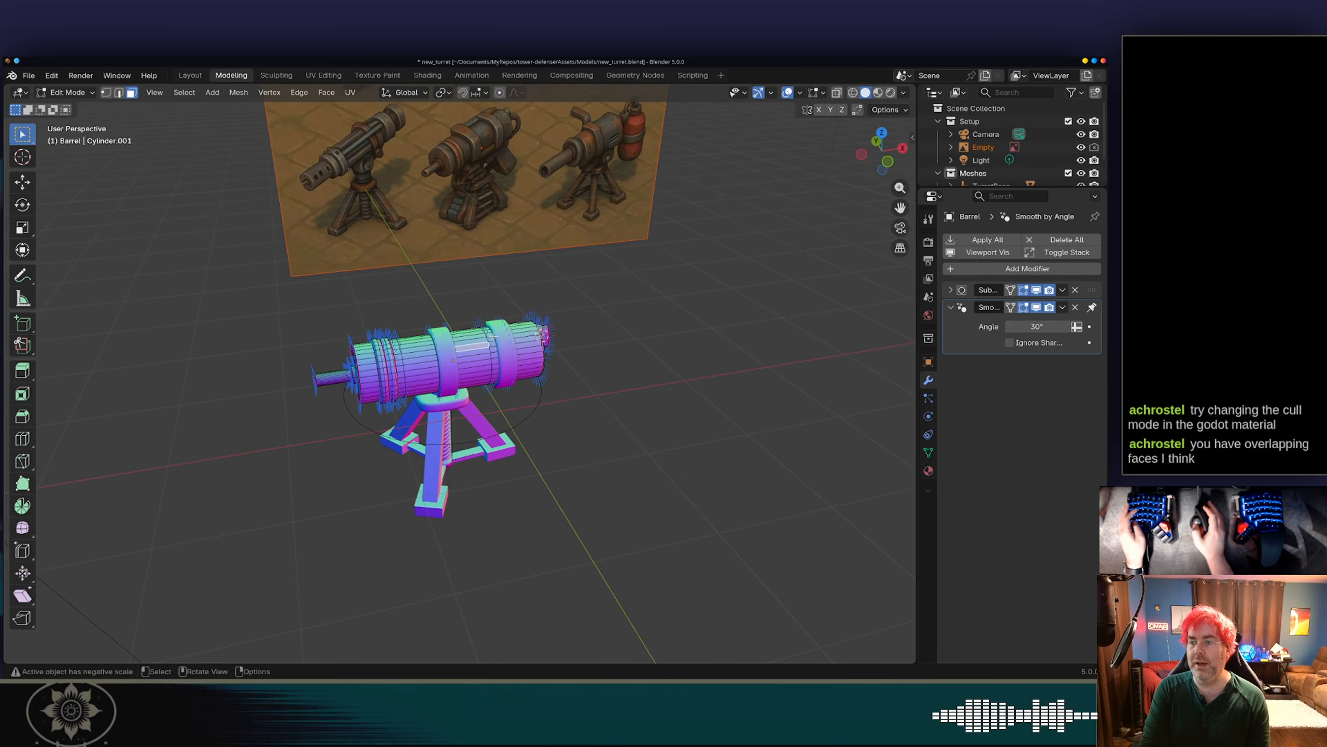
key(Tab)
click(502, 358)
click(525, 362)
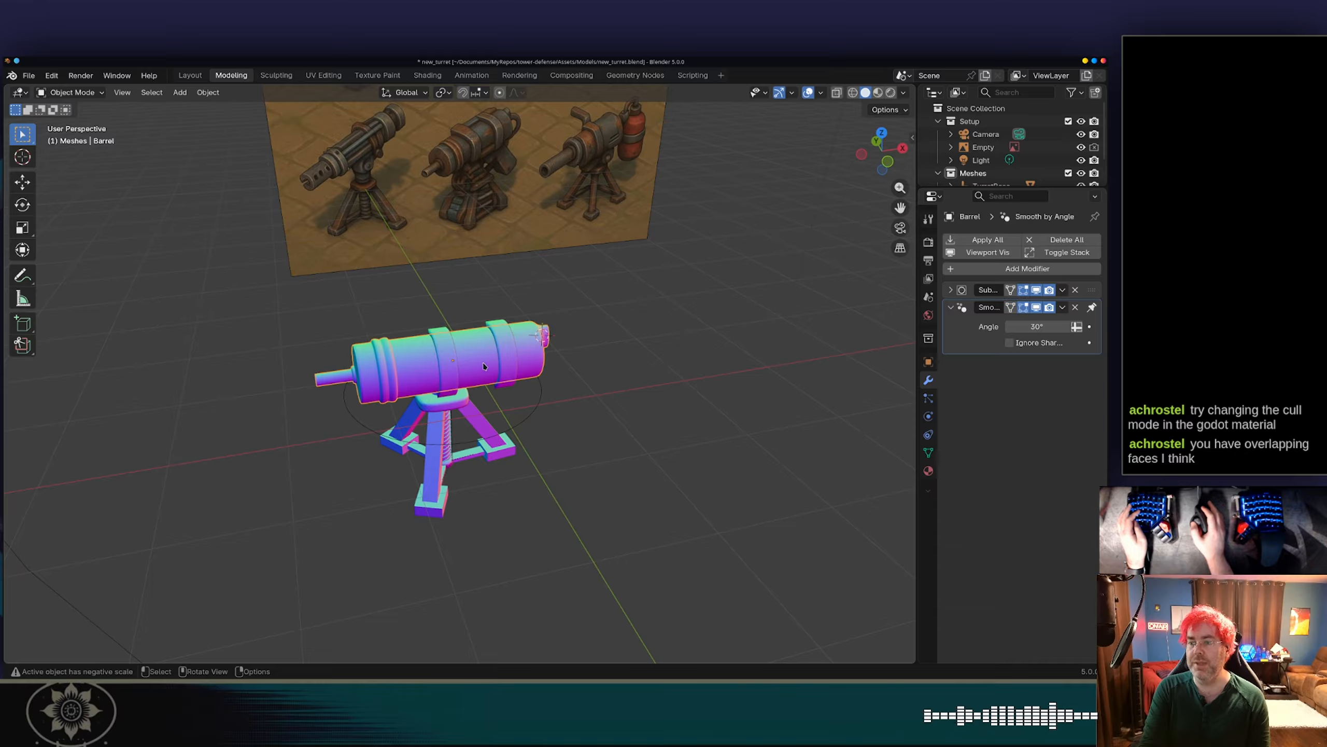
scroll(539, 364, up, 2)
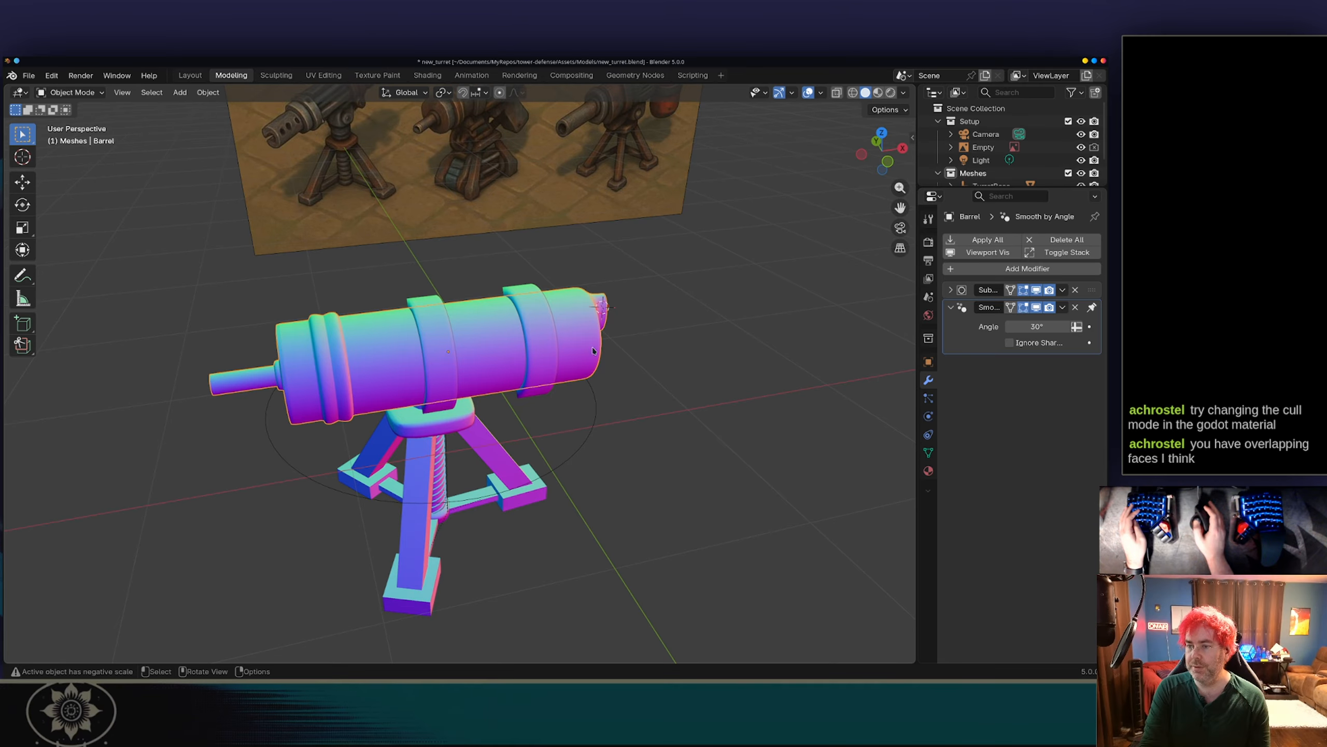
middle_drag(593, 351, 625, 348)
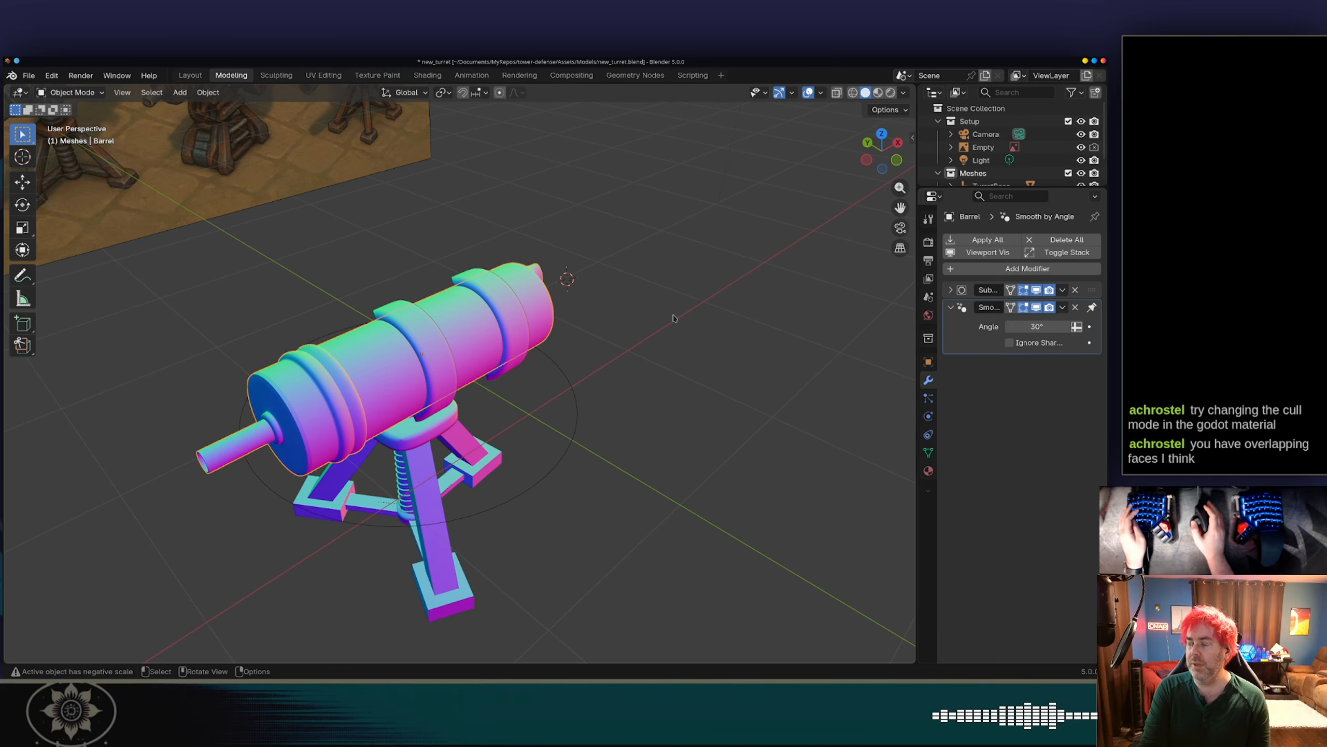
Select the BarrelStraps object and examine its Solidify modifier and how the straps fit around the barrel.
click(503, 323)
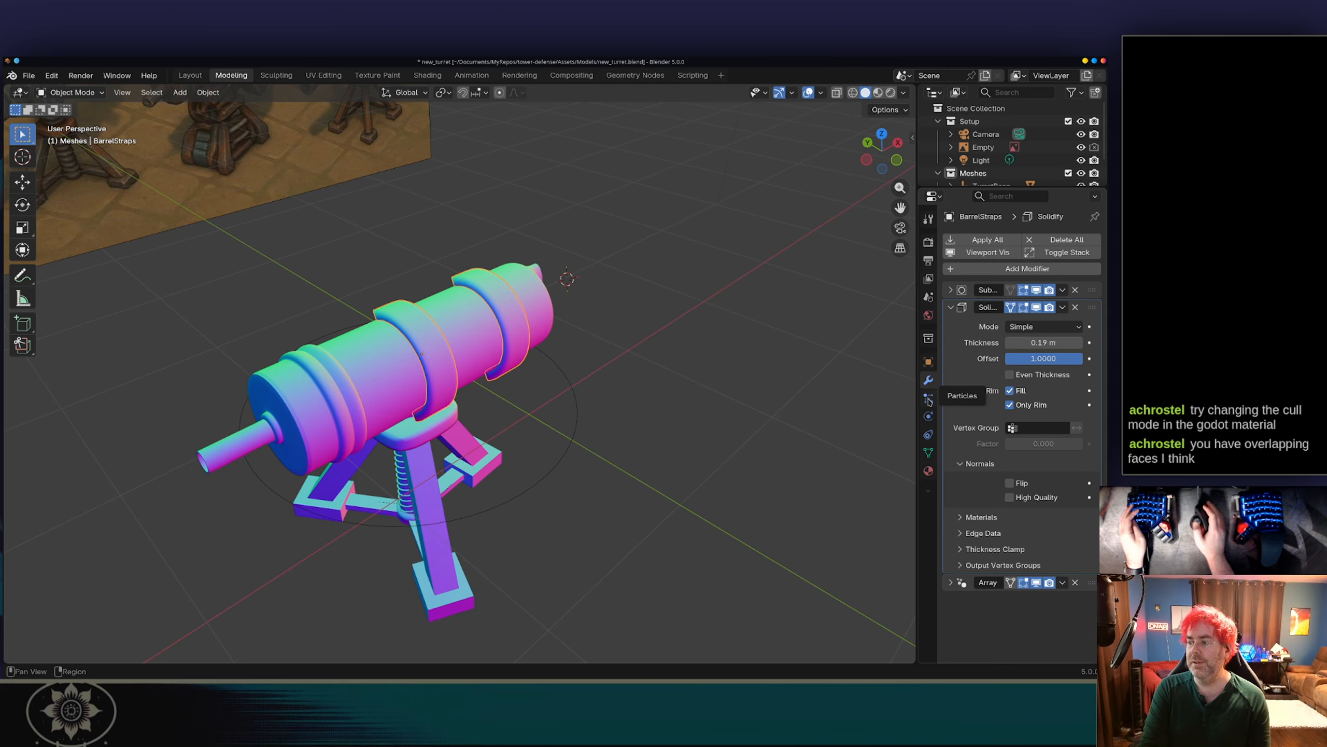
click(950, 308)
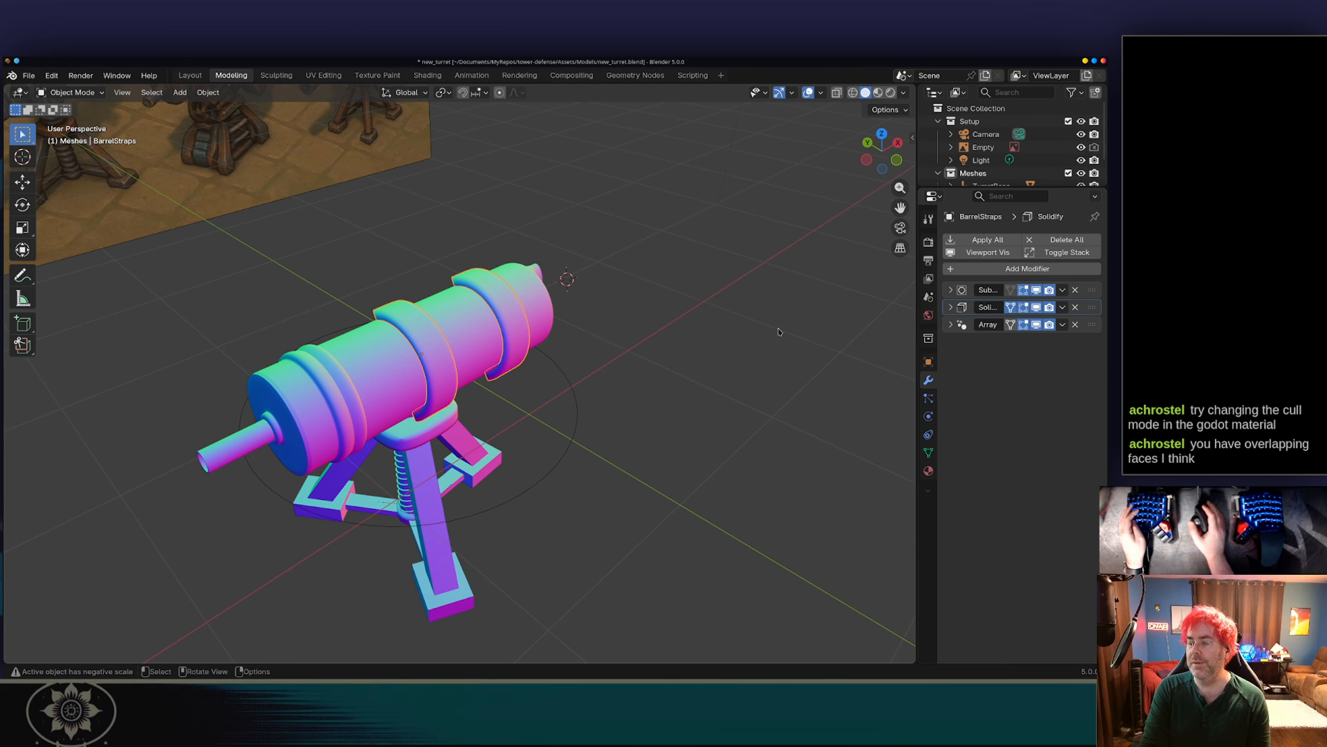
middle_drag(652, 288, 723, 257)
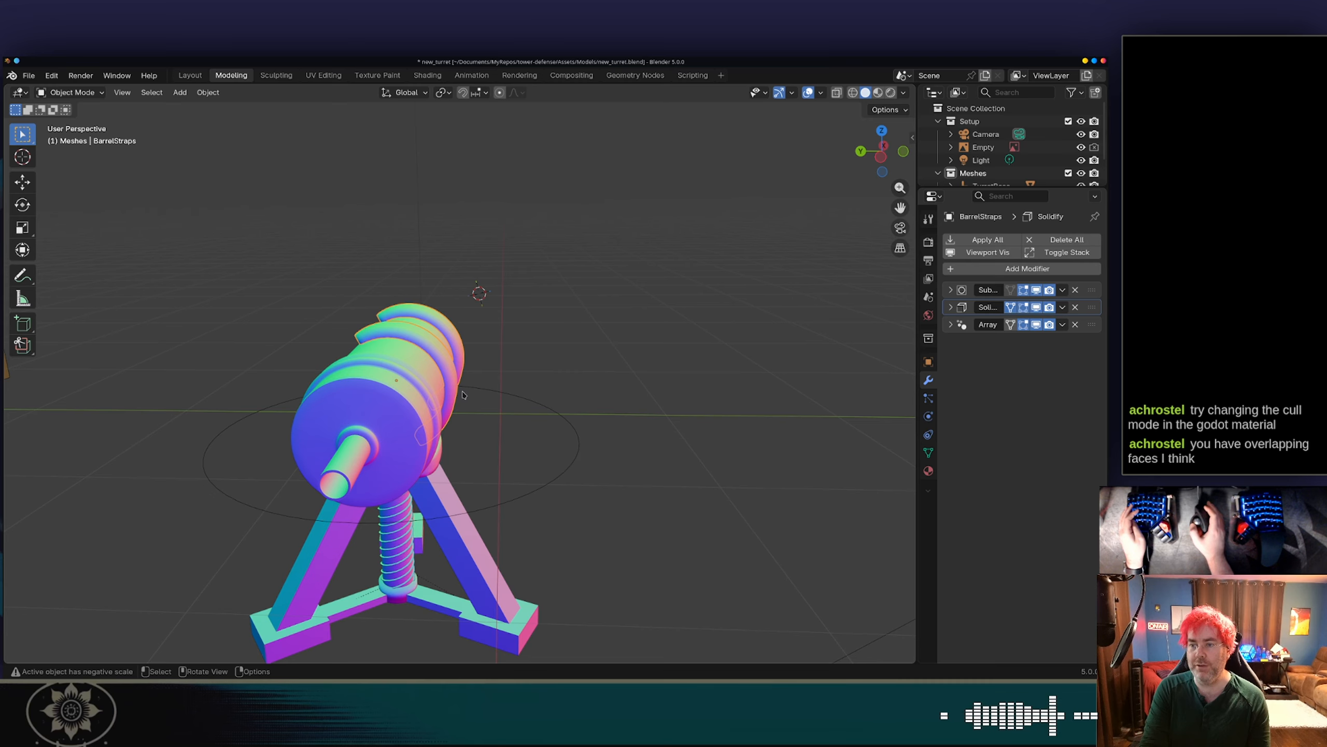
scroll(462, 394, up, 4)
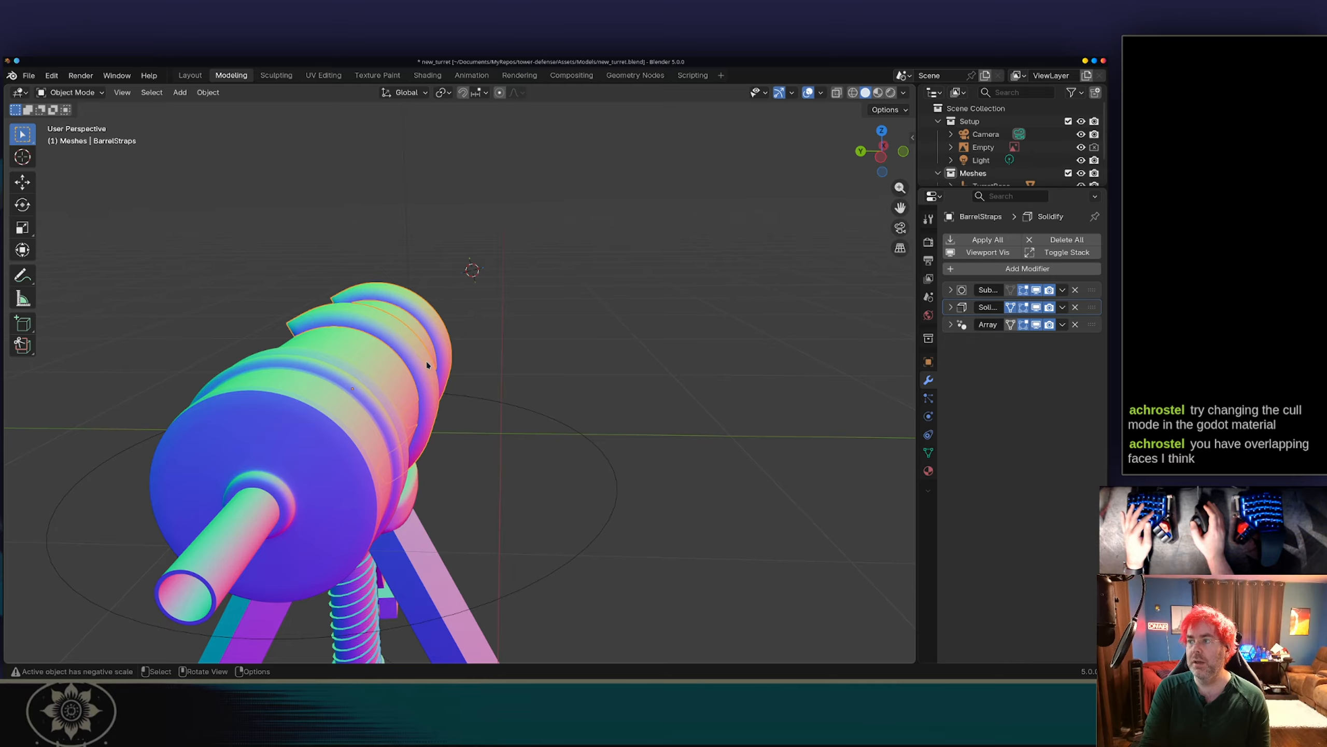
Try moving the BarrelStraps off the barrel, including in the right orthographic view, to check for overlap with the barrel surface.
key(g)
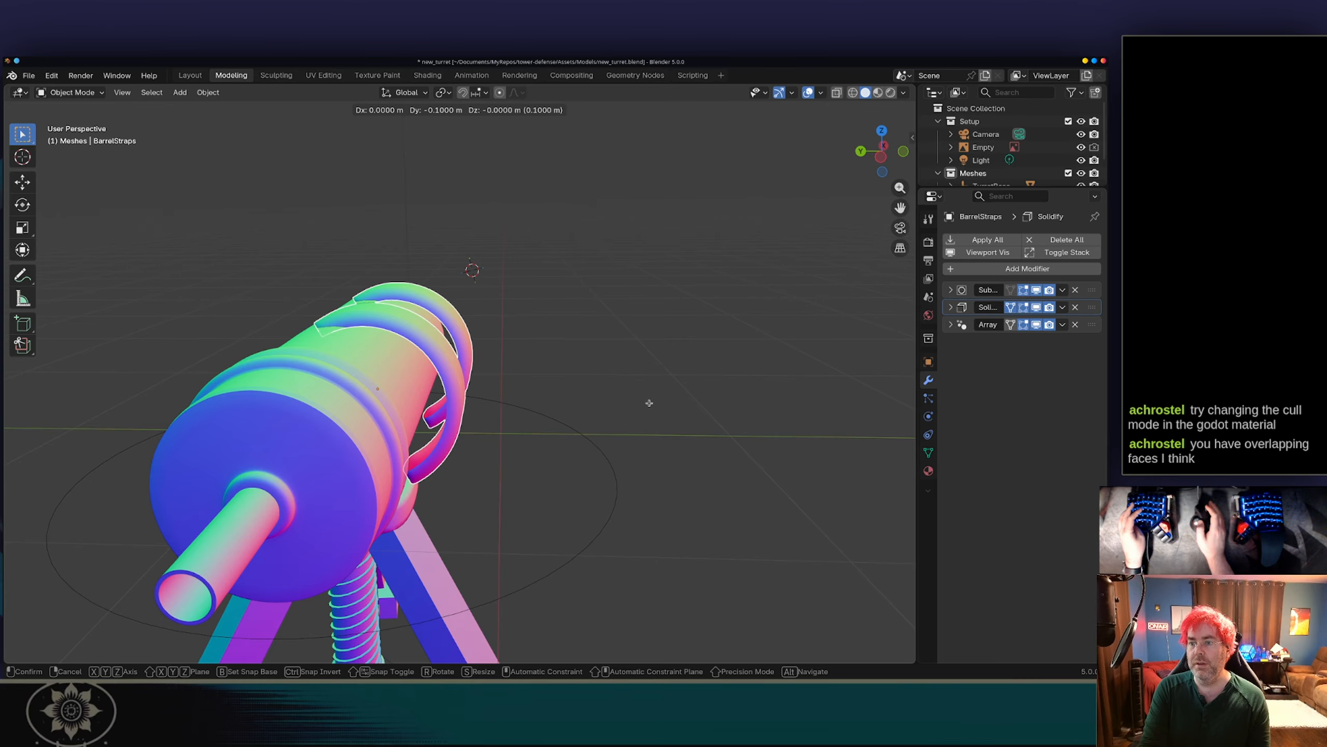
click(494, 361)
mouse_move(494, 360)
middle_down()
mouse_move(459, 371)
mouse_move(543, 374)
mouse_move(511, 373)
middle_up()
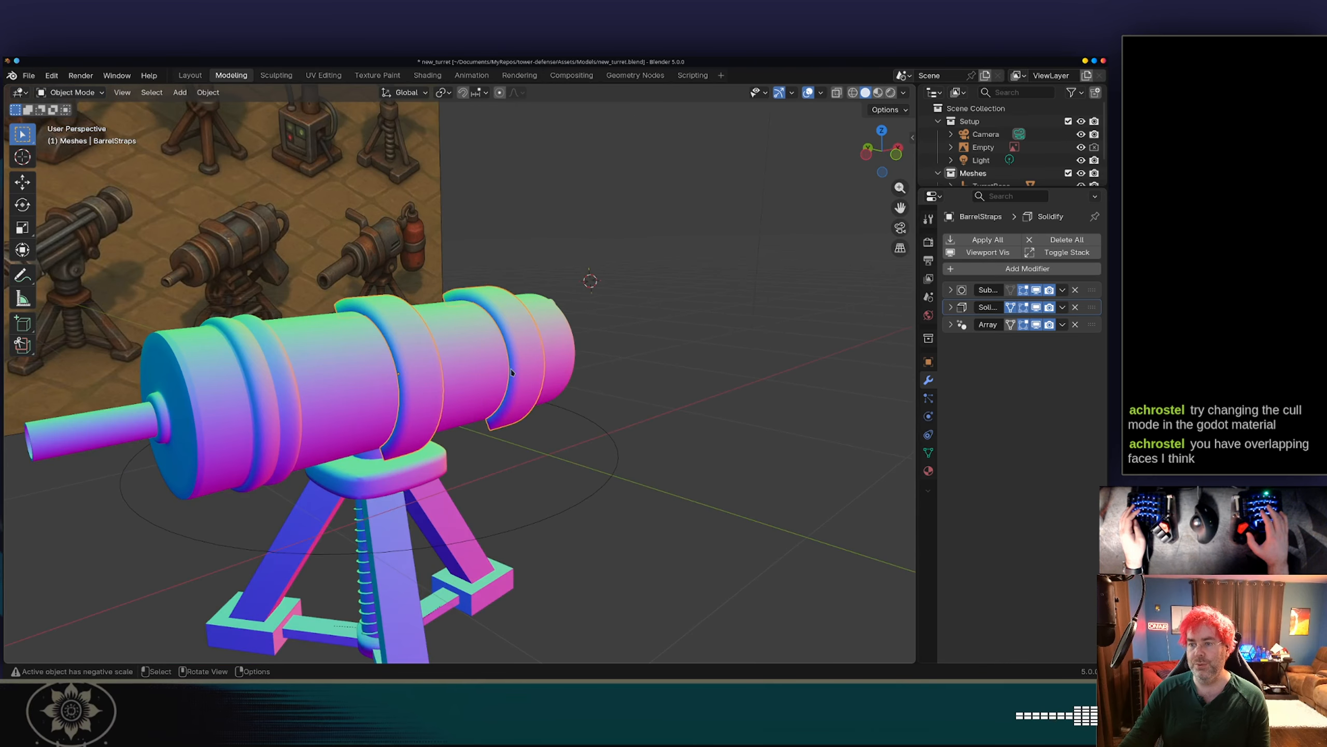
key(KP_3)
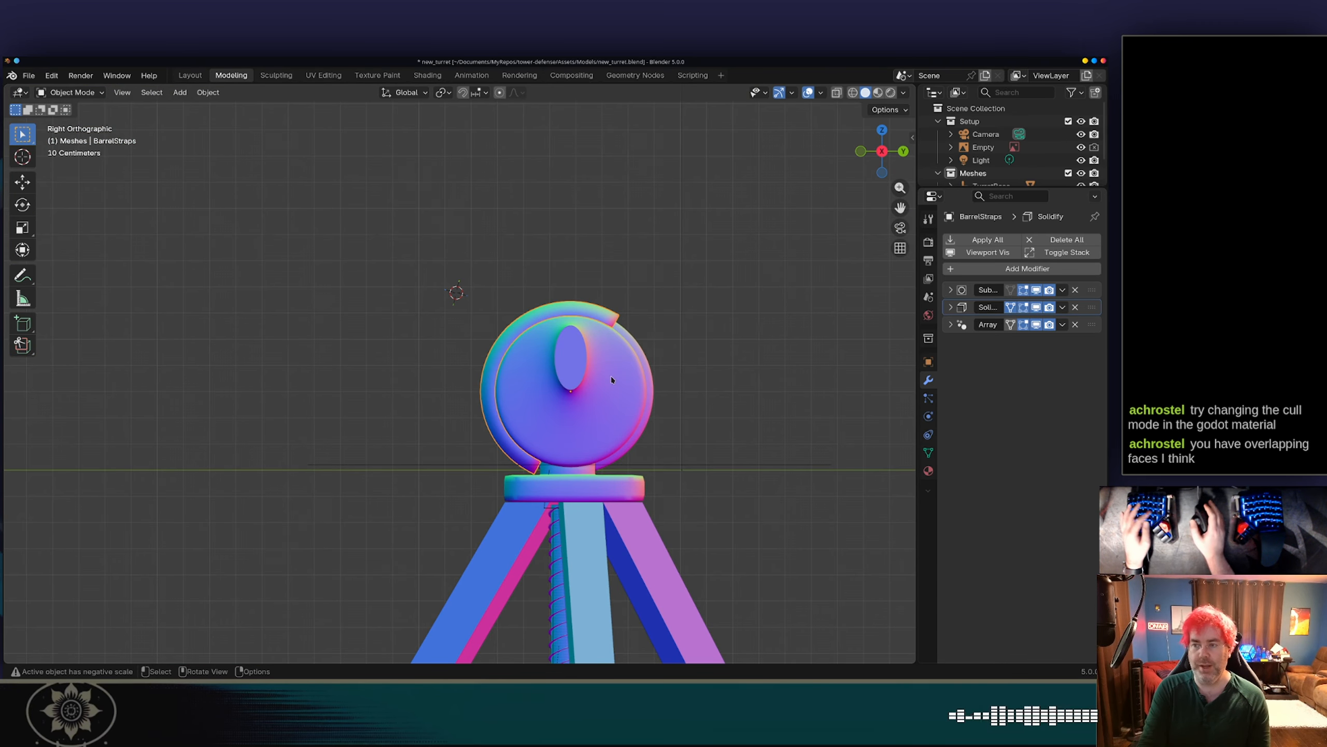
key(g)
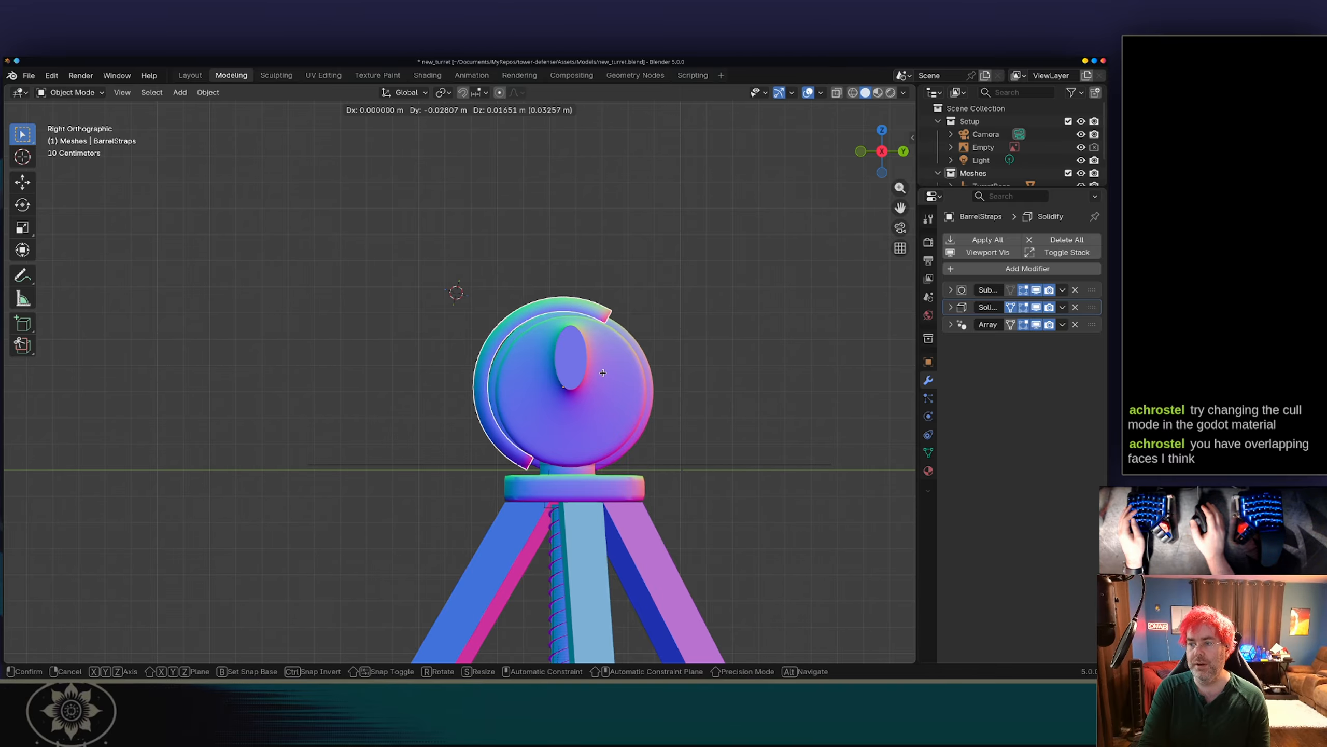
click(606, 377)
Scale the BarrelStraps uniformly by about 1.005 around the barrel and save the blend file.
scroll(608, 377, up, 4)
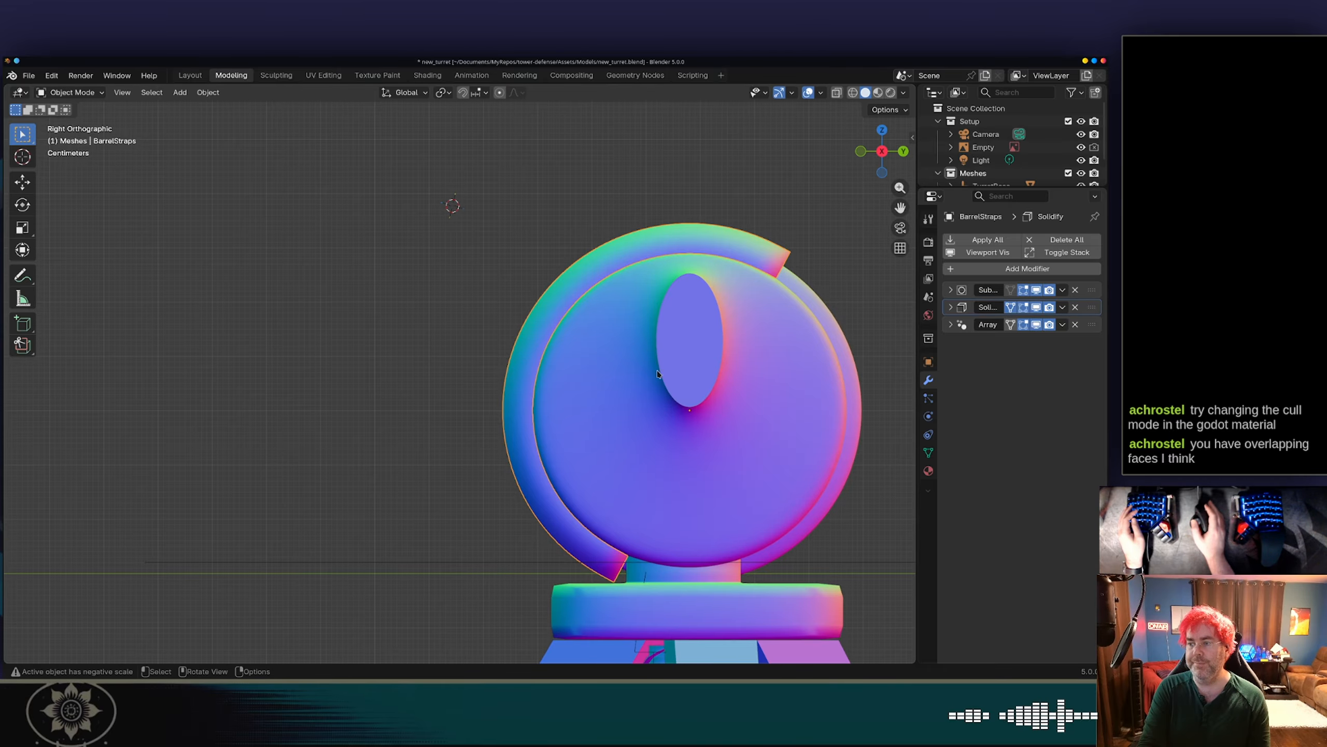
shift+middle_drag(773, 331, 655, 336)
key(s)
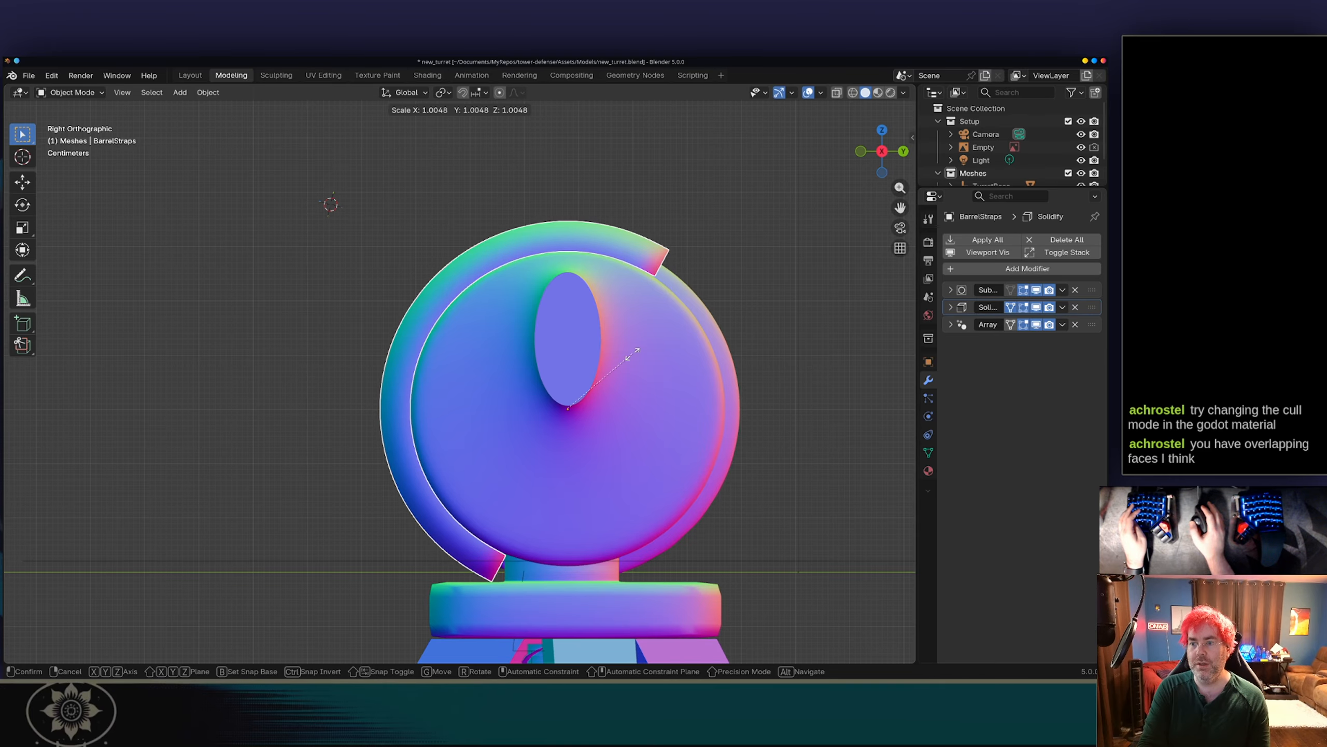
click(632, 354)
key(Tab)
key(Tab)
middle_drag(632, 354, 713, 375)
key(ctrl+s)
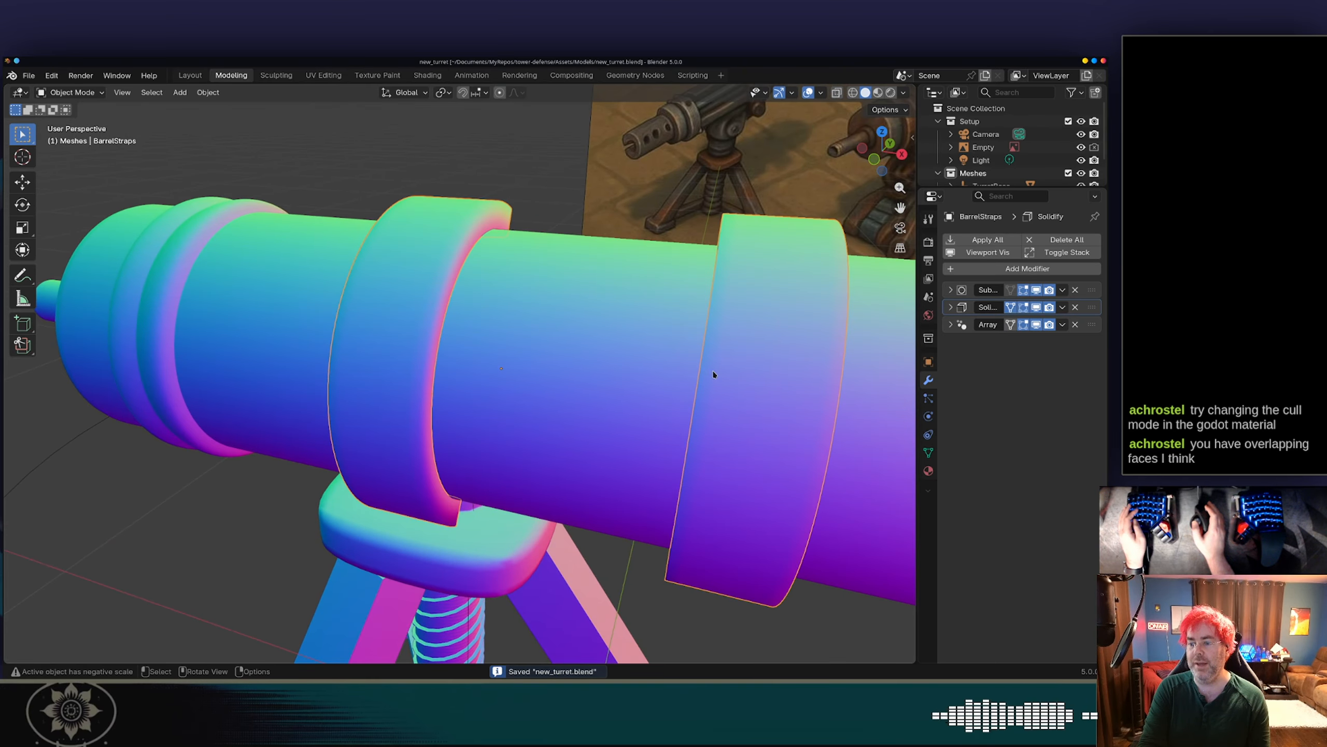
Switch to Godot and reload the modified new_turret.blend from disk.
key(alt+Tab)
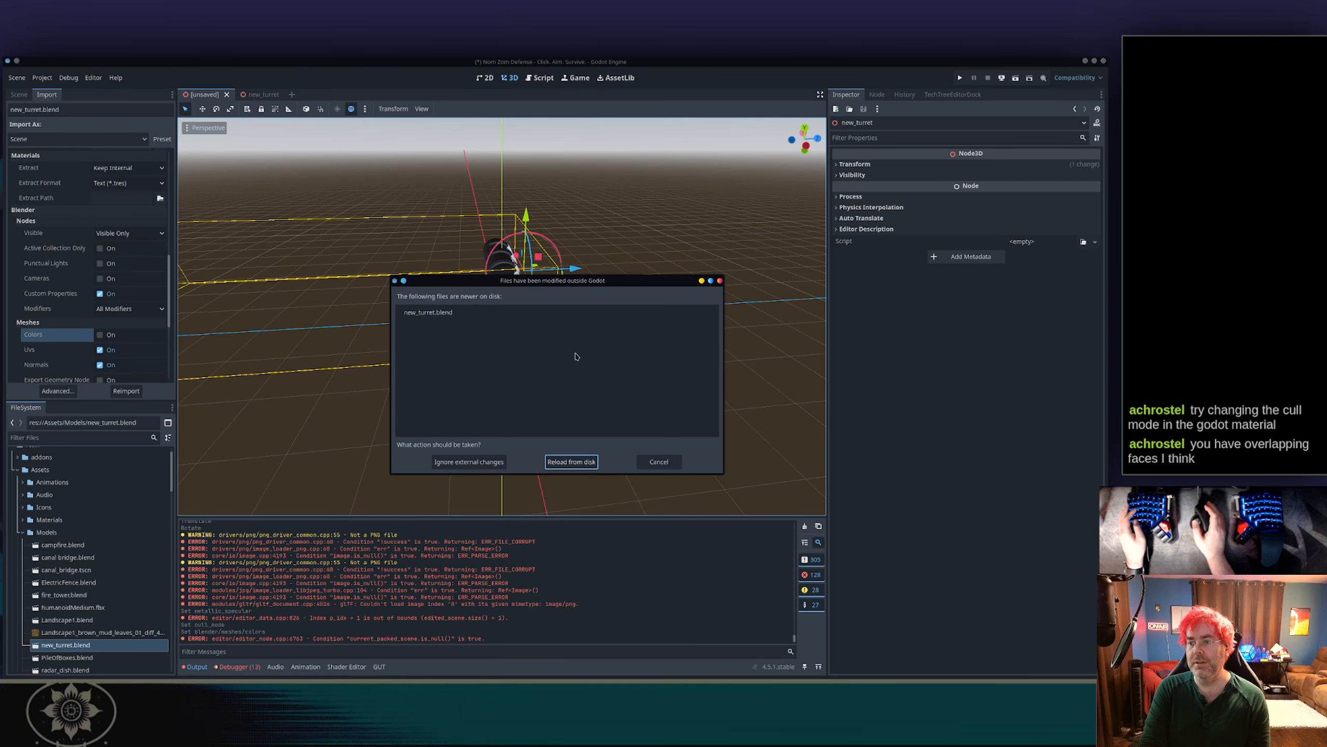
click(571, 460)
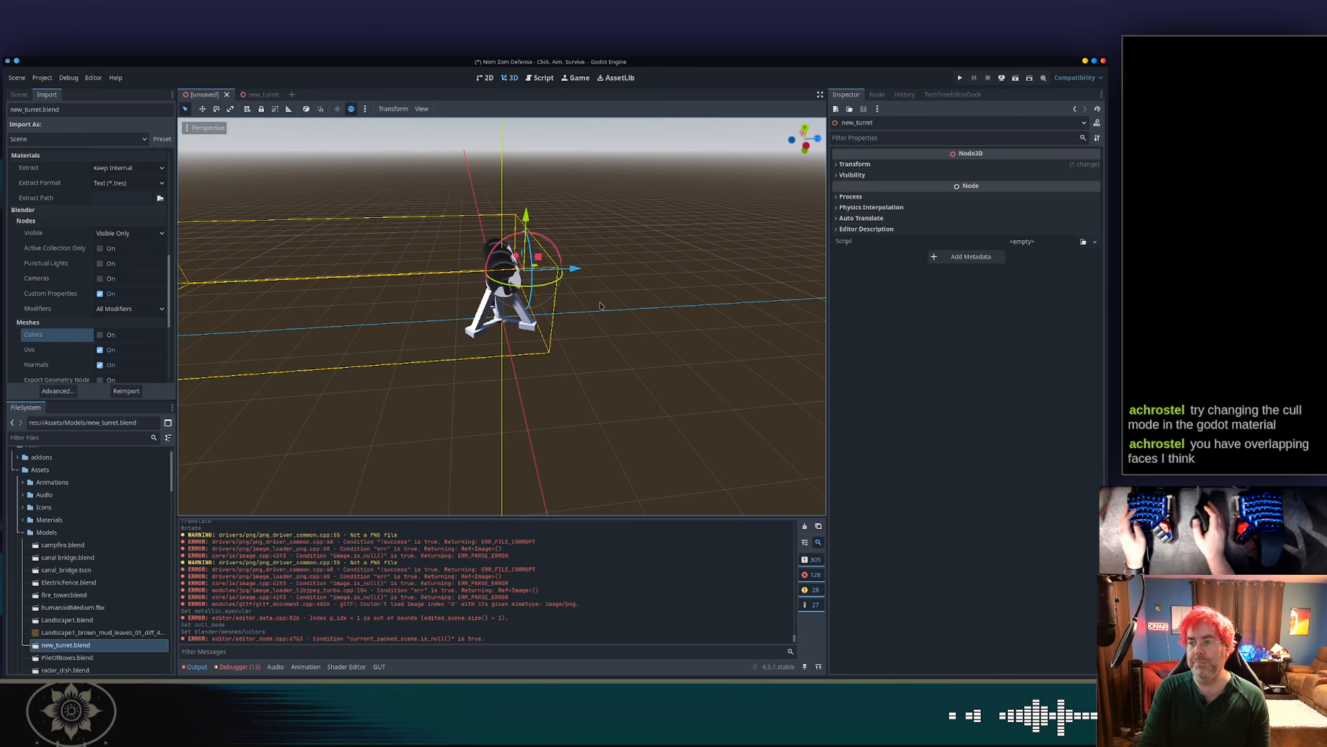
Switch to Blender, exclude the Setup collection from the view layer and save the blend file.
key(alt+Tab)
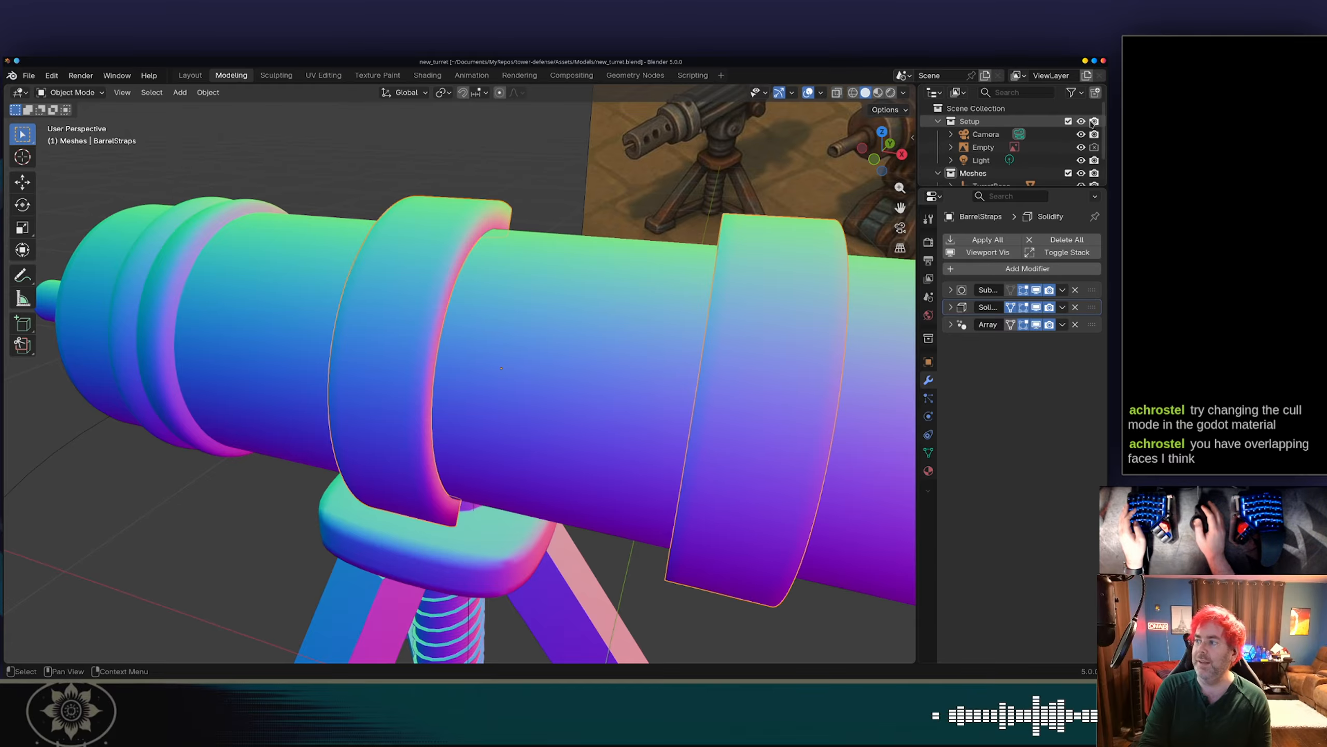
click(1069, 121)
key(ctrl+s)
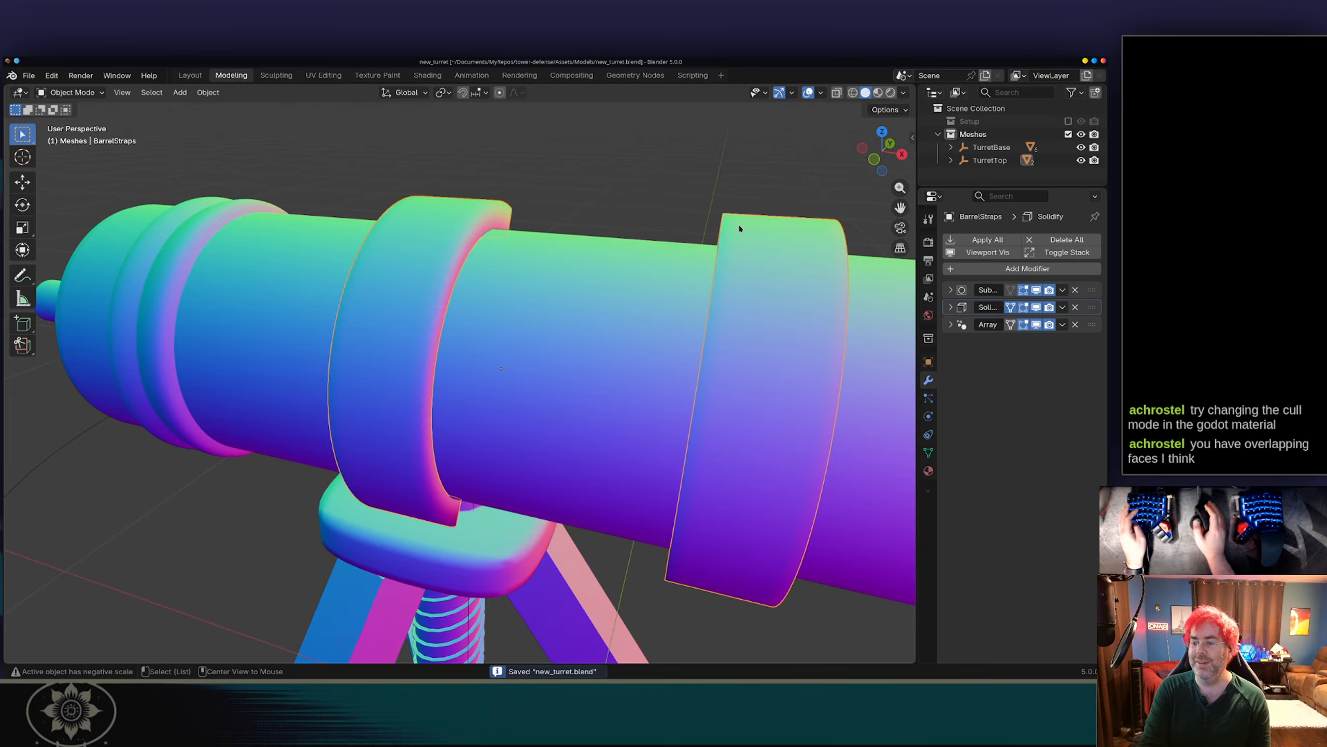
Switch to Godot, reload new_turret.blend from disk again, deselect the turret and inspect its shading up close.
key(alt+Tab)
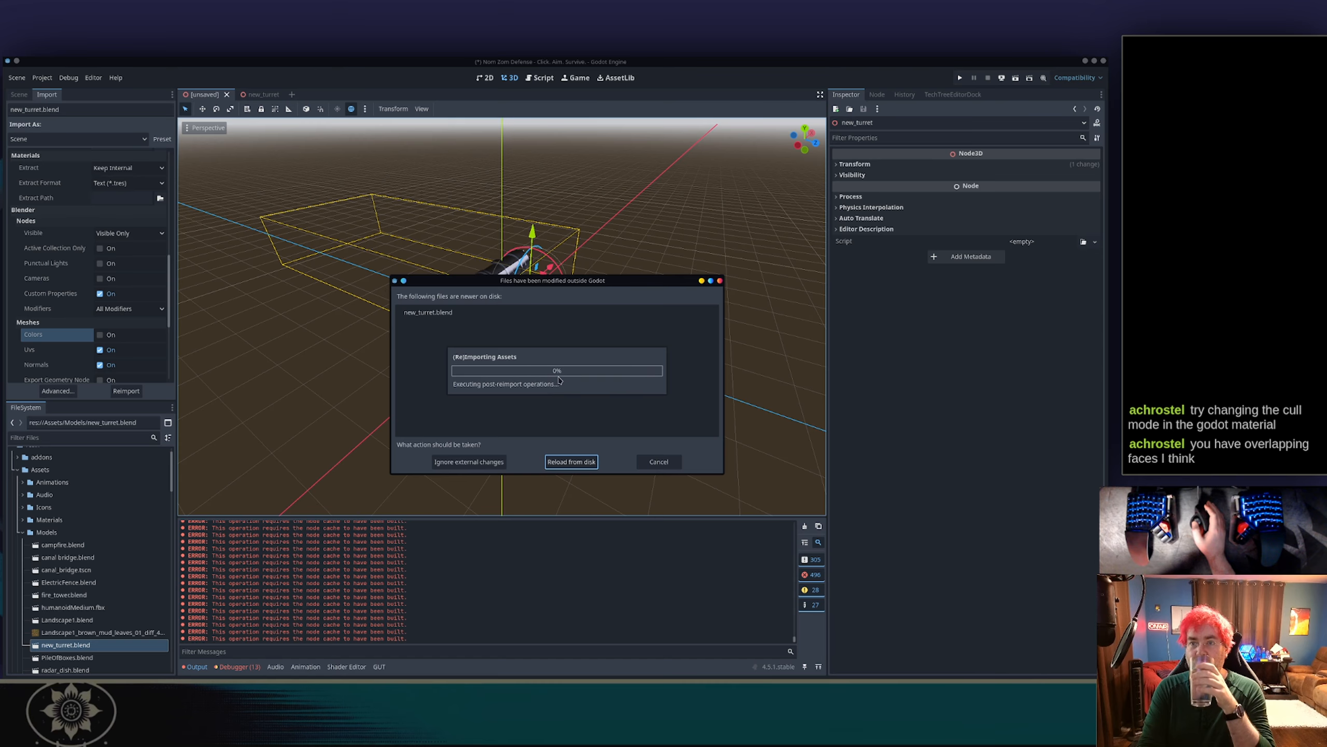
click(563, 460)
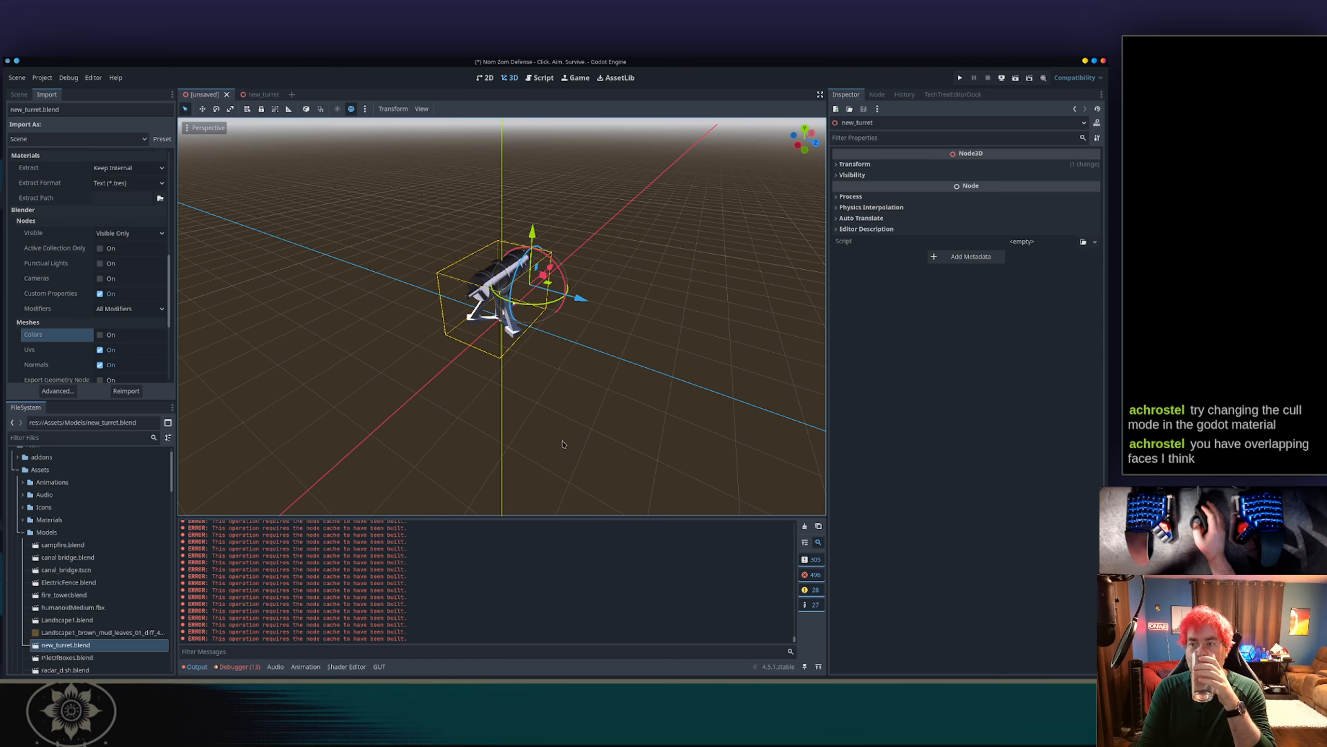
click(536, 368)
middle_drag(525, 330, 576, 263)
scroll(568, 335, up, 9)
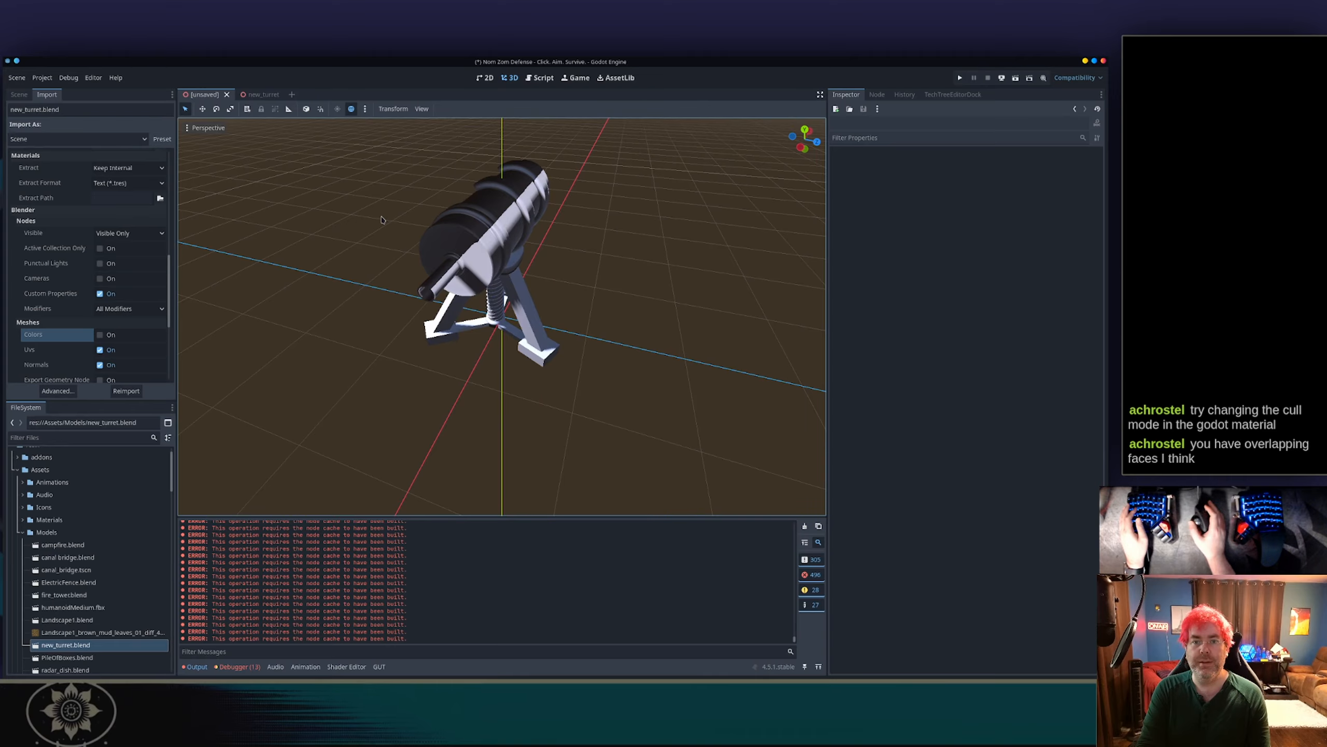
Open the advanced import settings of new_turret.blend and review the scene-level mesh, material and Blender import options.
click(68, 391)
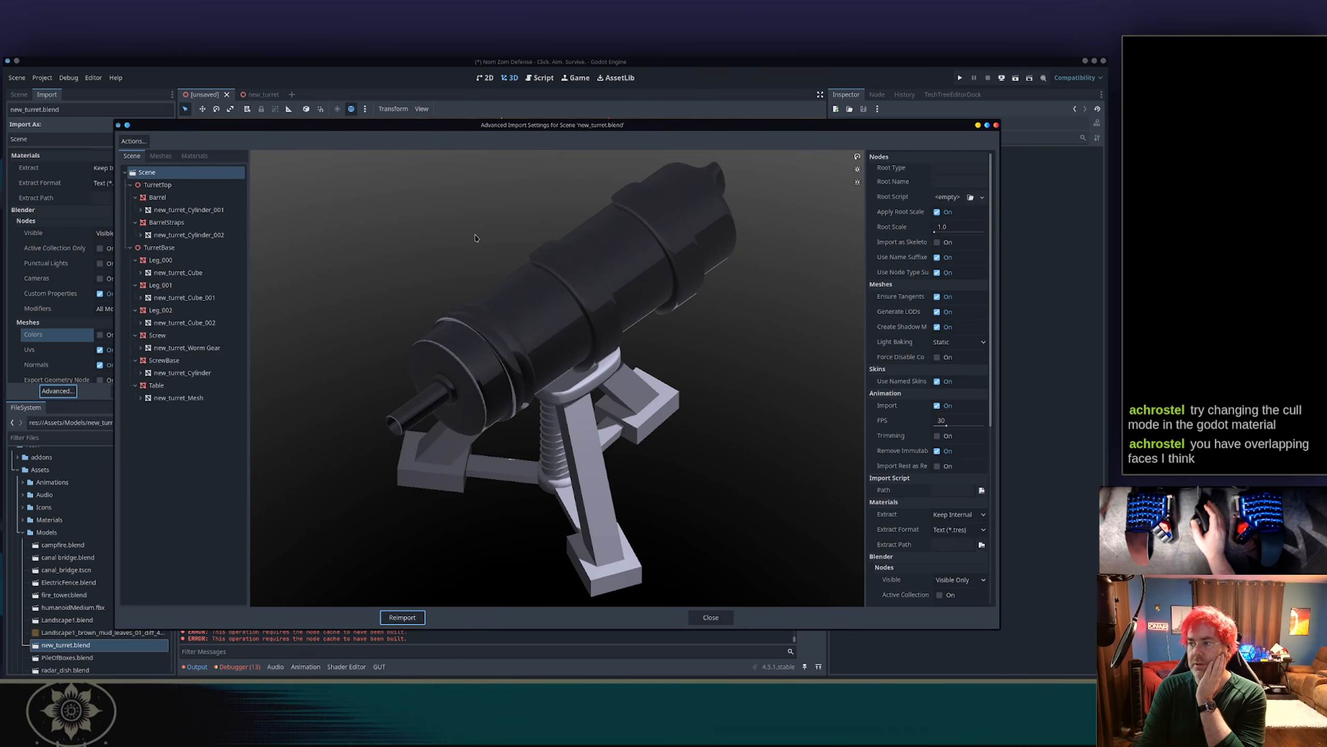
drag(483, 298, 557, 411)
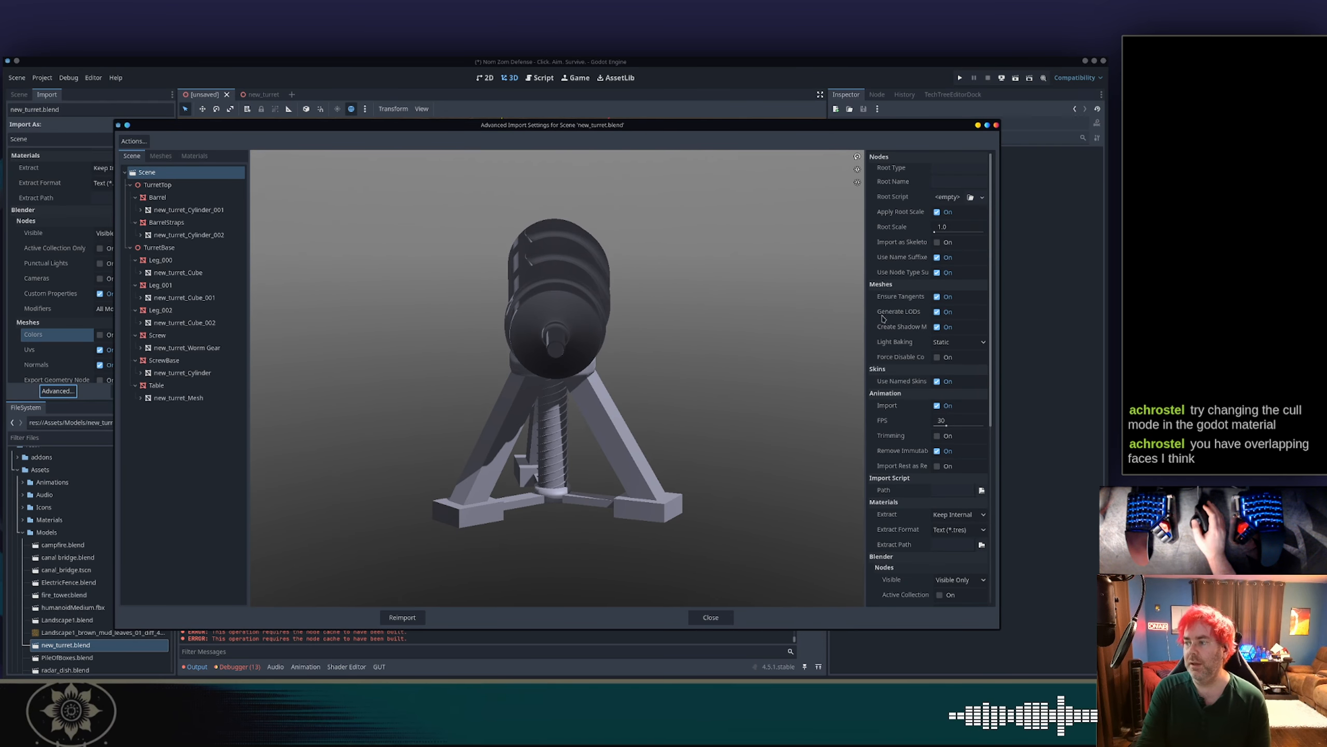
mouse_move(905, 299)
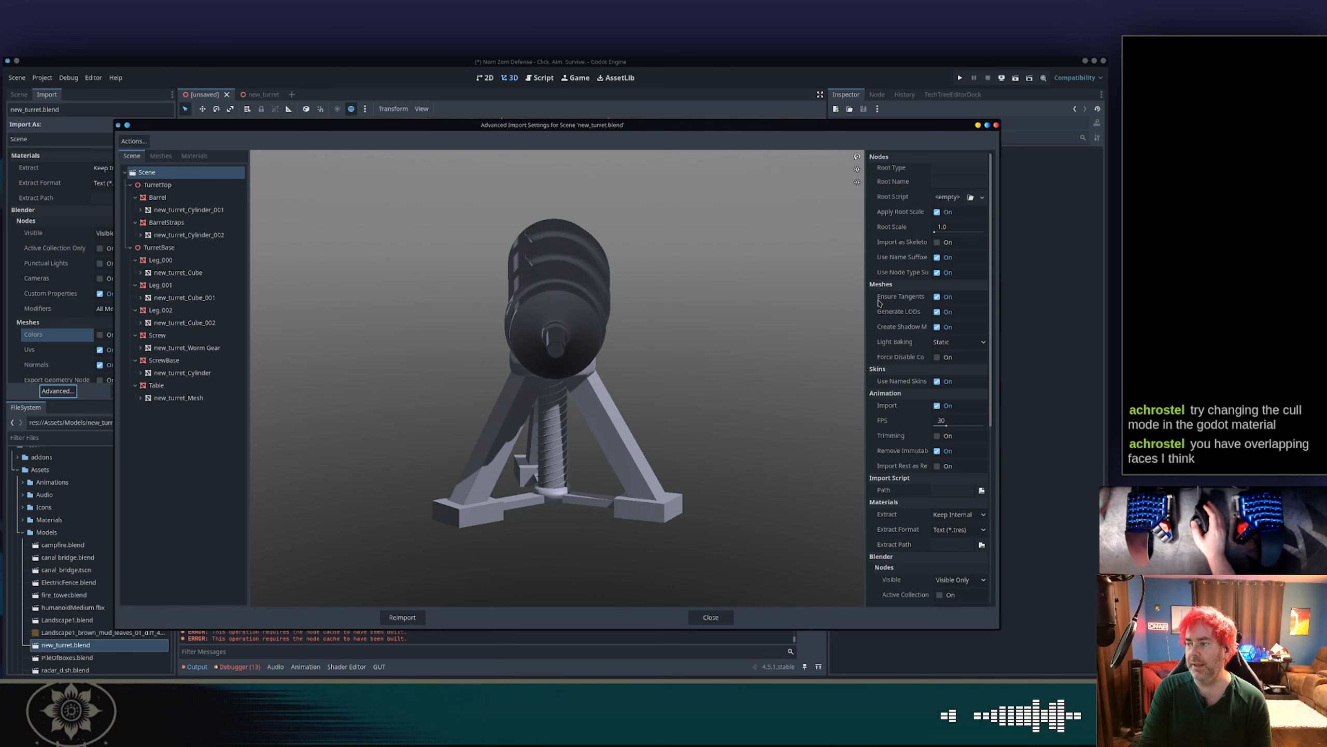
scroll(880, 303, down, 5)
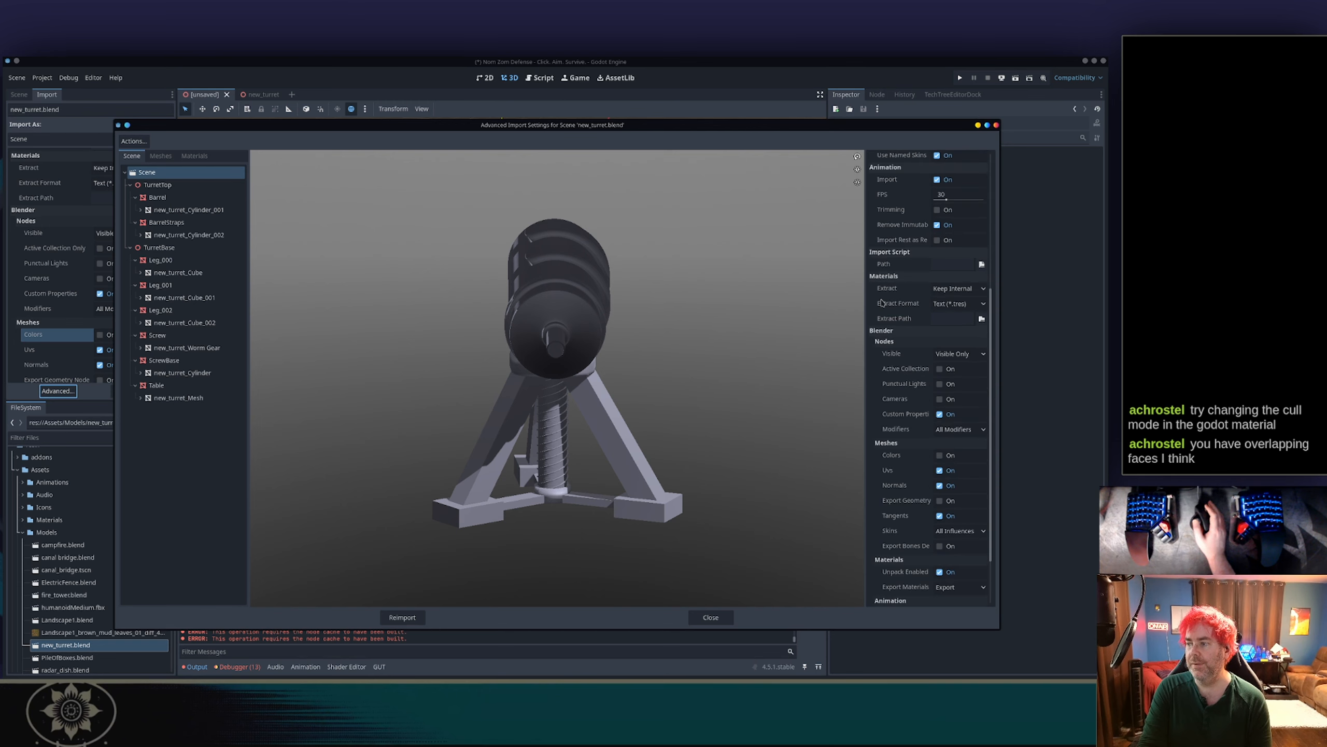
scroll(882, 302, down, 1)
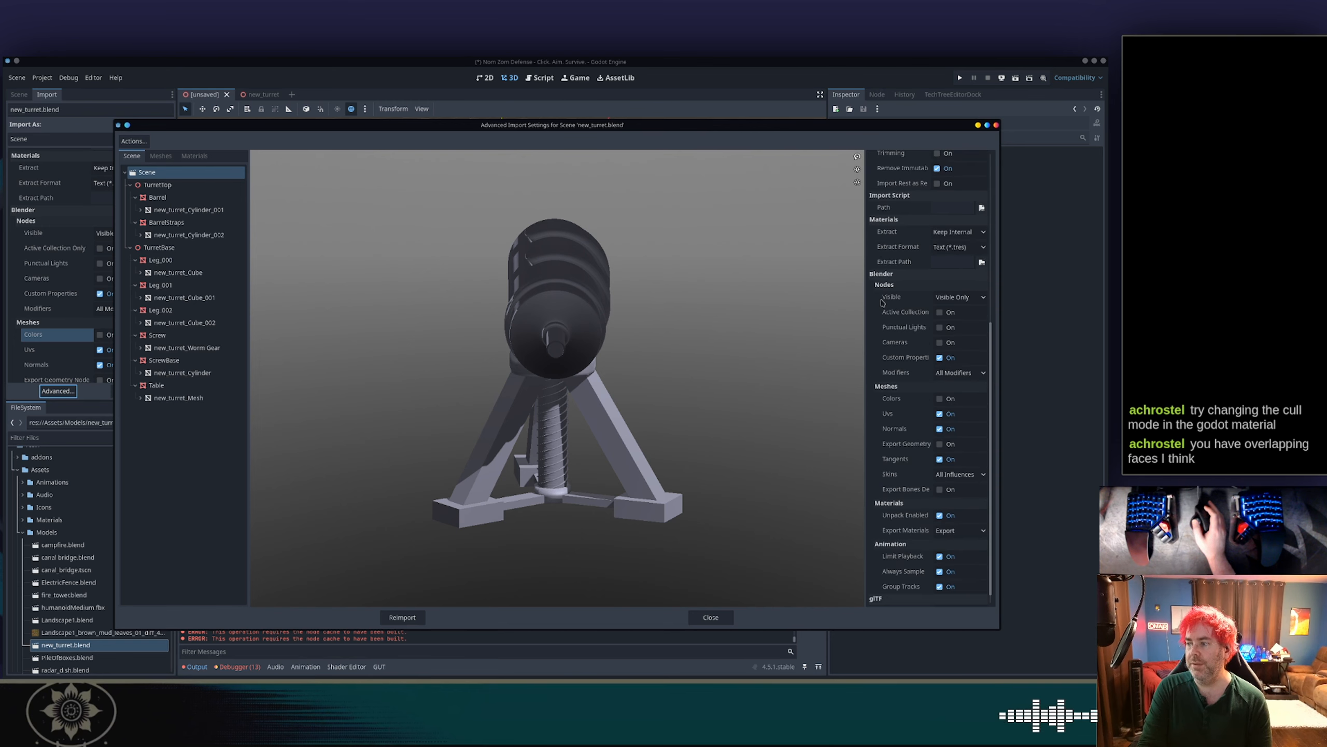
scroll(882, 302, down, 1)
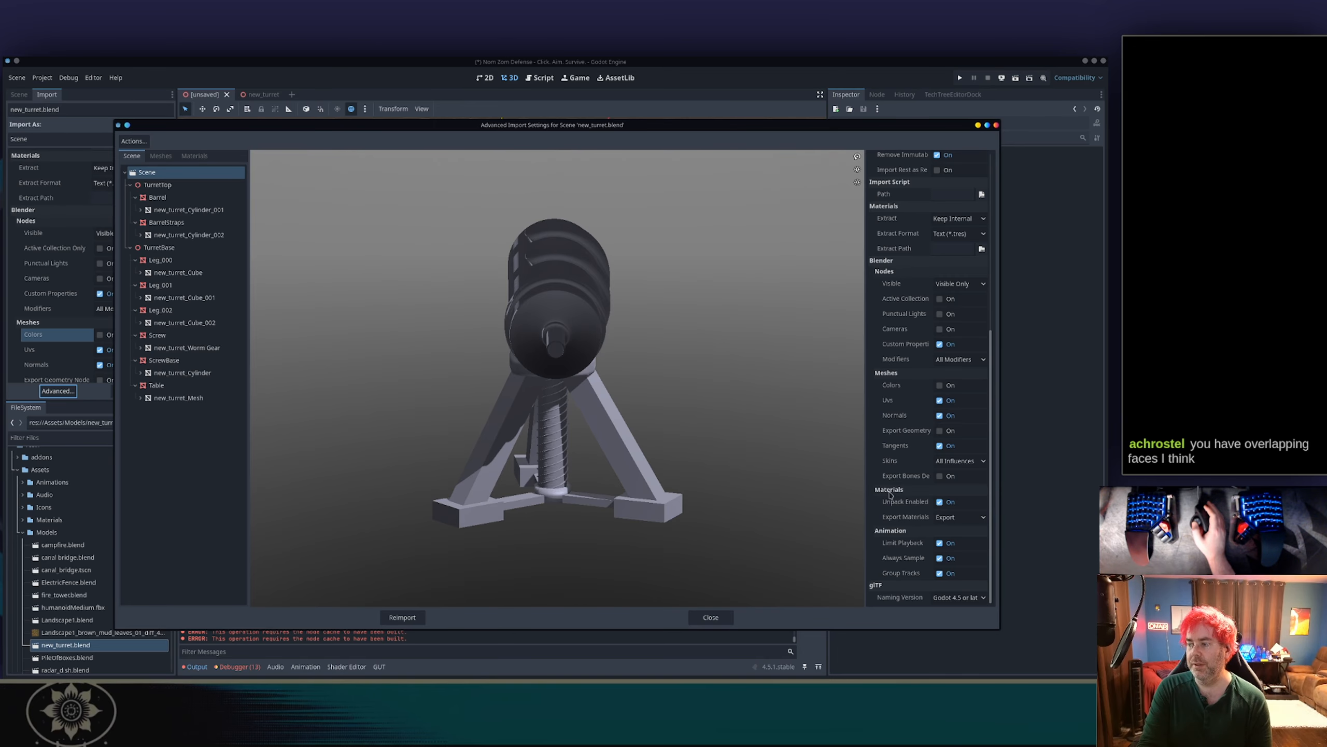
scroll(877, 539, up, 5)
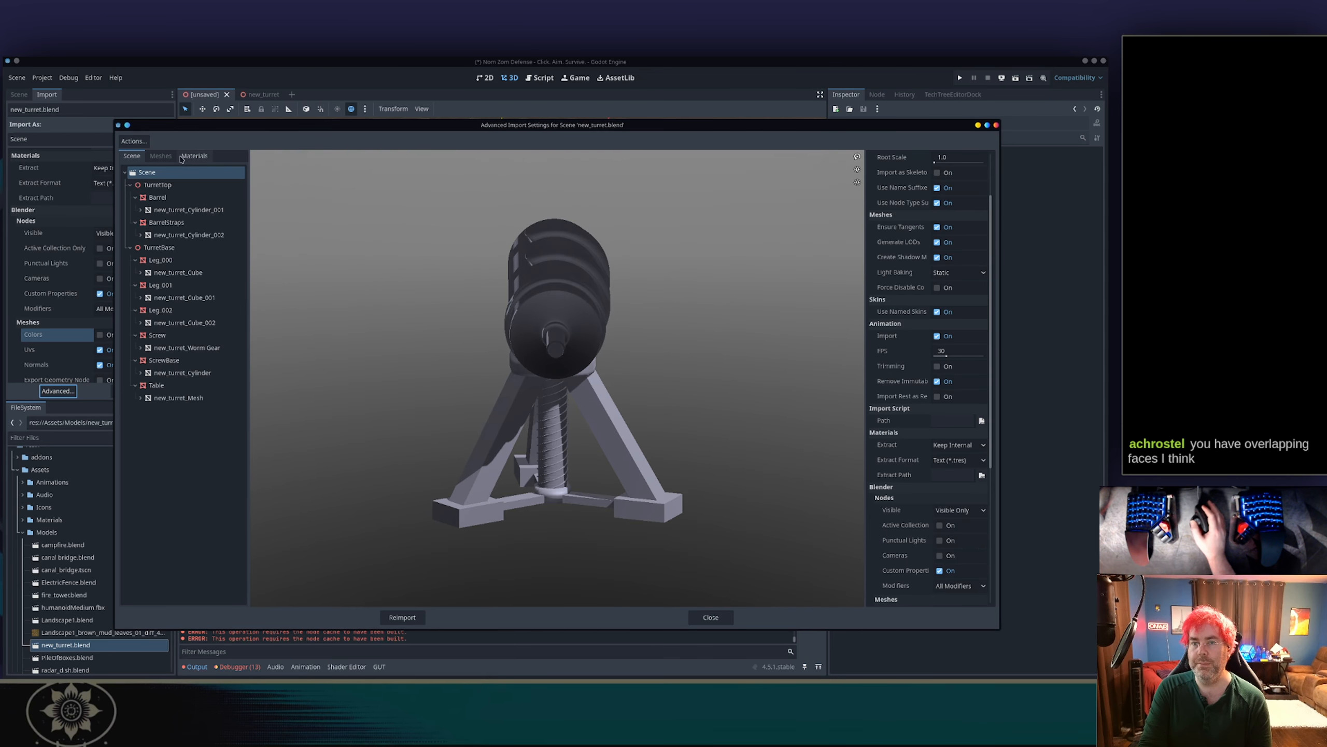
Inspect the new_turret_Cylinder_001 mesh and its options in the advanced import settings.
click(161, 156)
click(173, 172)
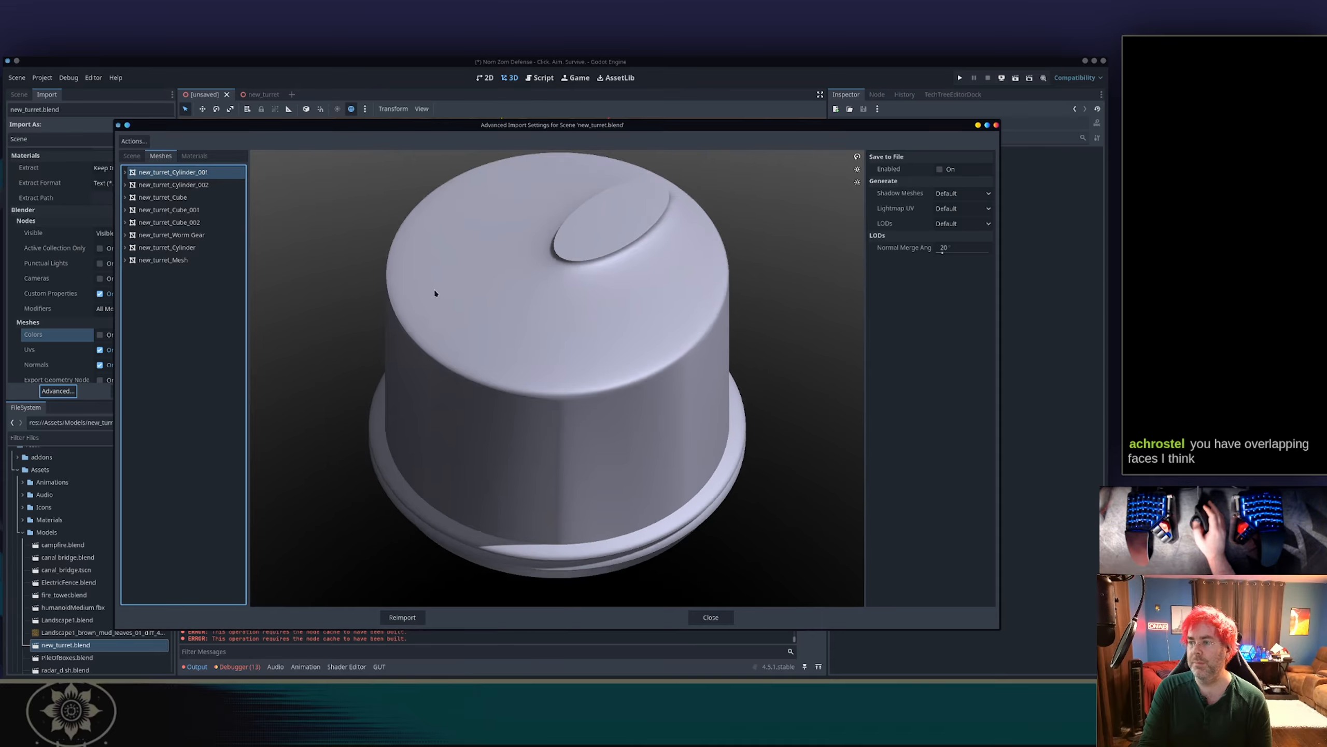
scroll(435, 293, down, 2)
scroll(424, 317, down, 2)
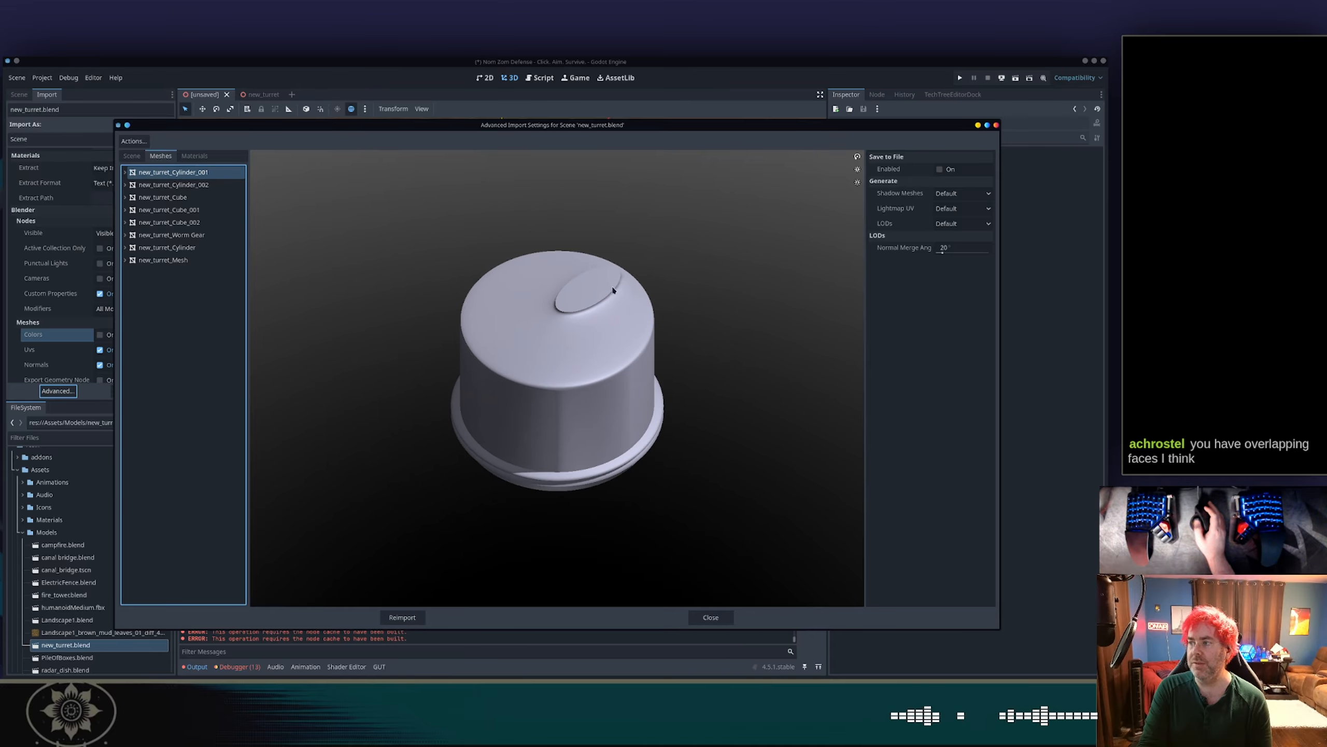
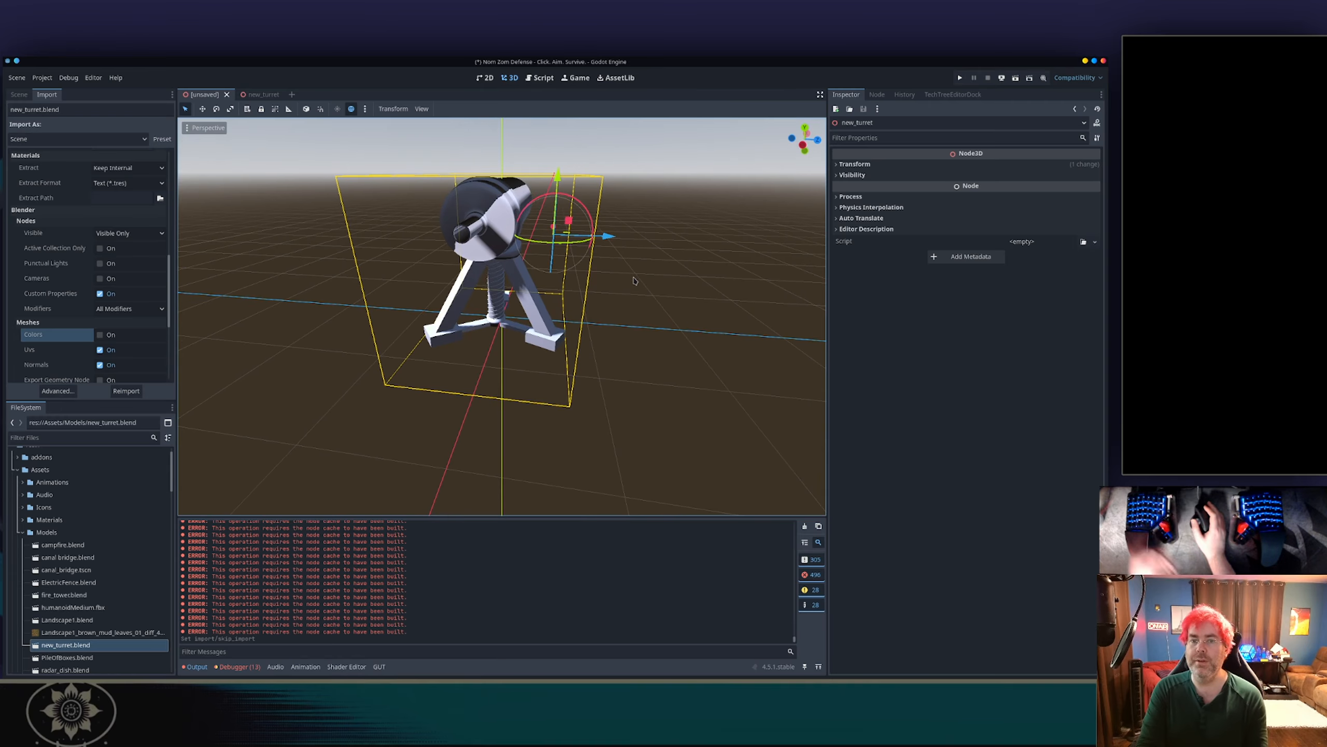
Enable Skip Import for TurretBase and BarrelStraps in the advanced import settings, reimport the model and inspect the barrel's shading.
click(51, 389)
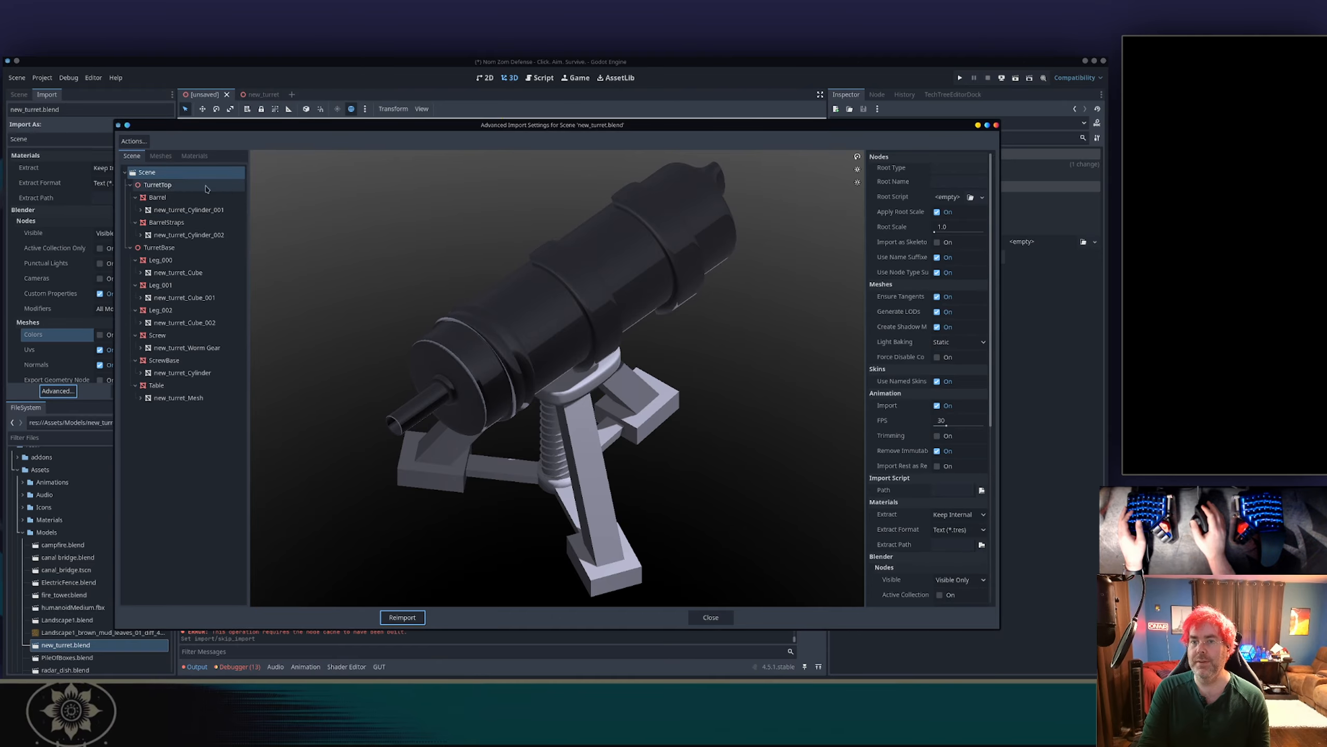
click(198, 227)
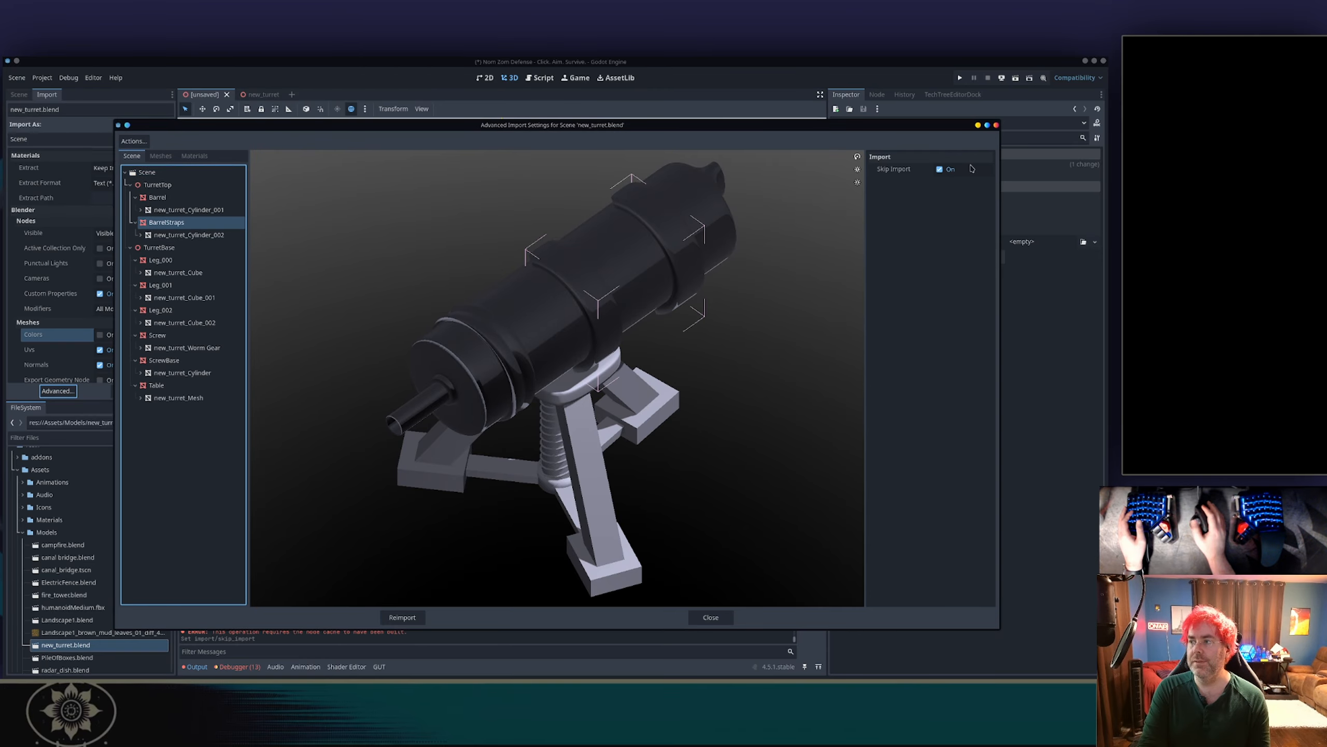
click(938, 169)
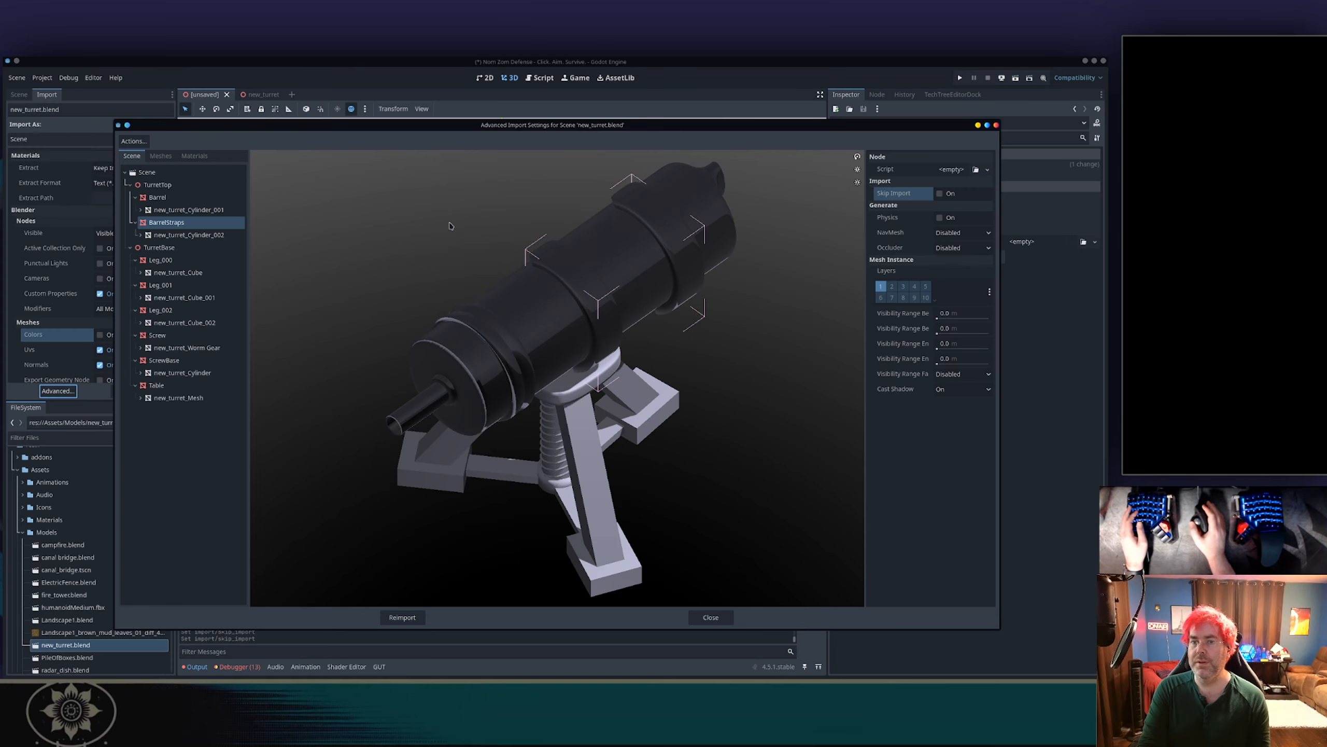
click(202, 247)
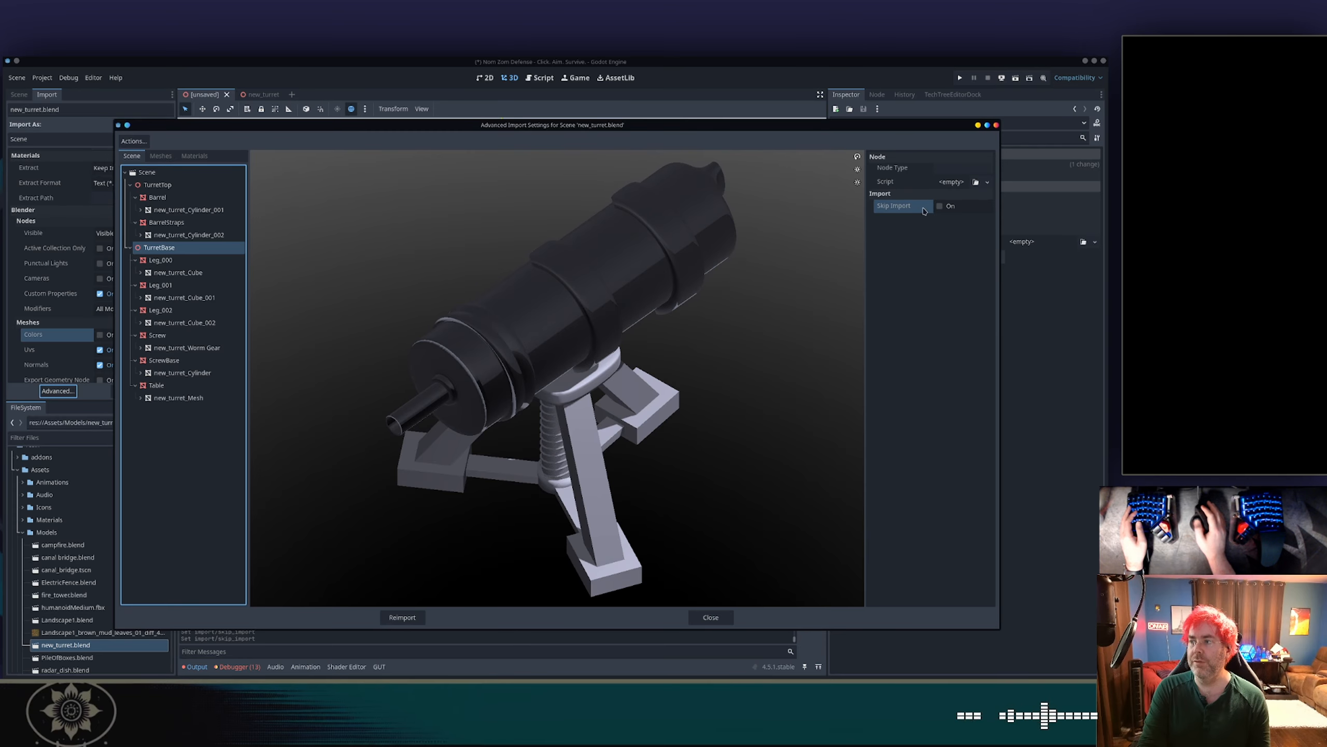
click(939, 169)
click(166, 222)
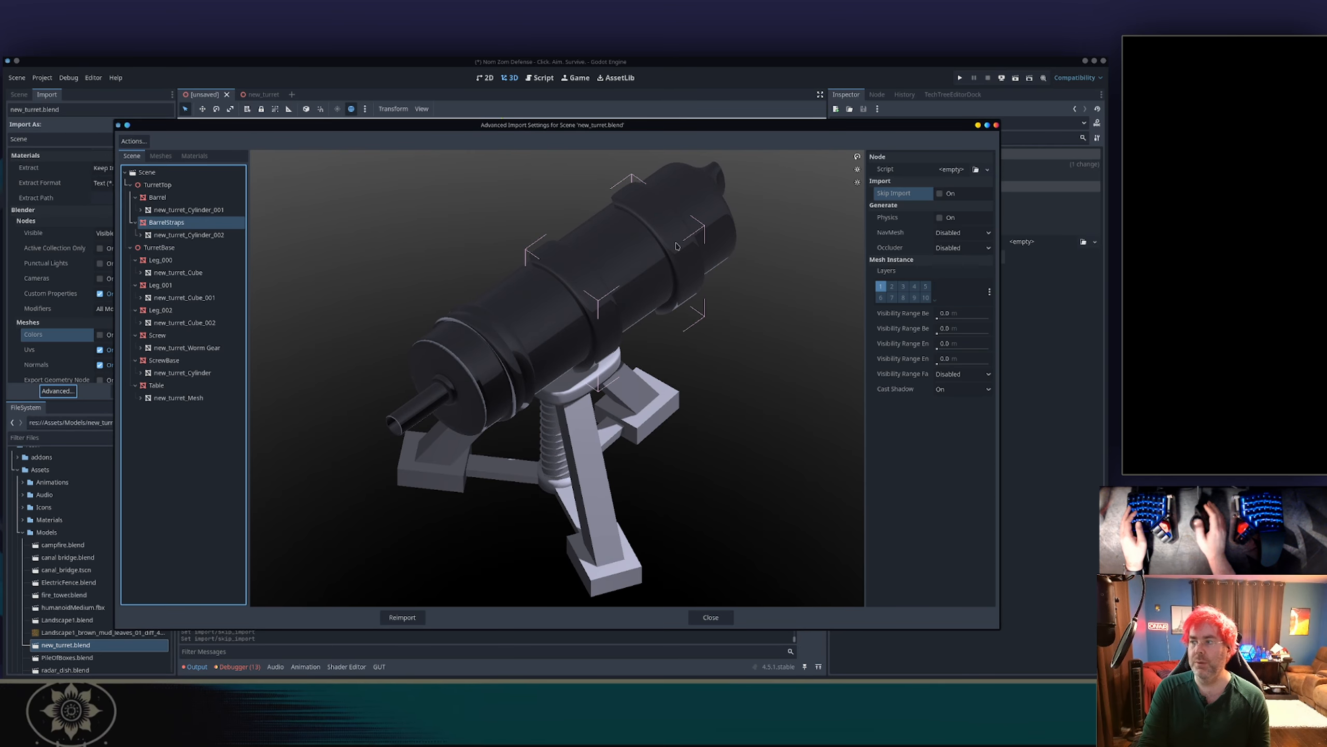
click(939, 193)
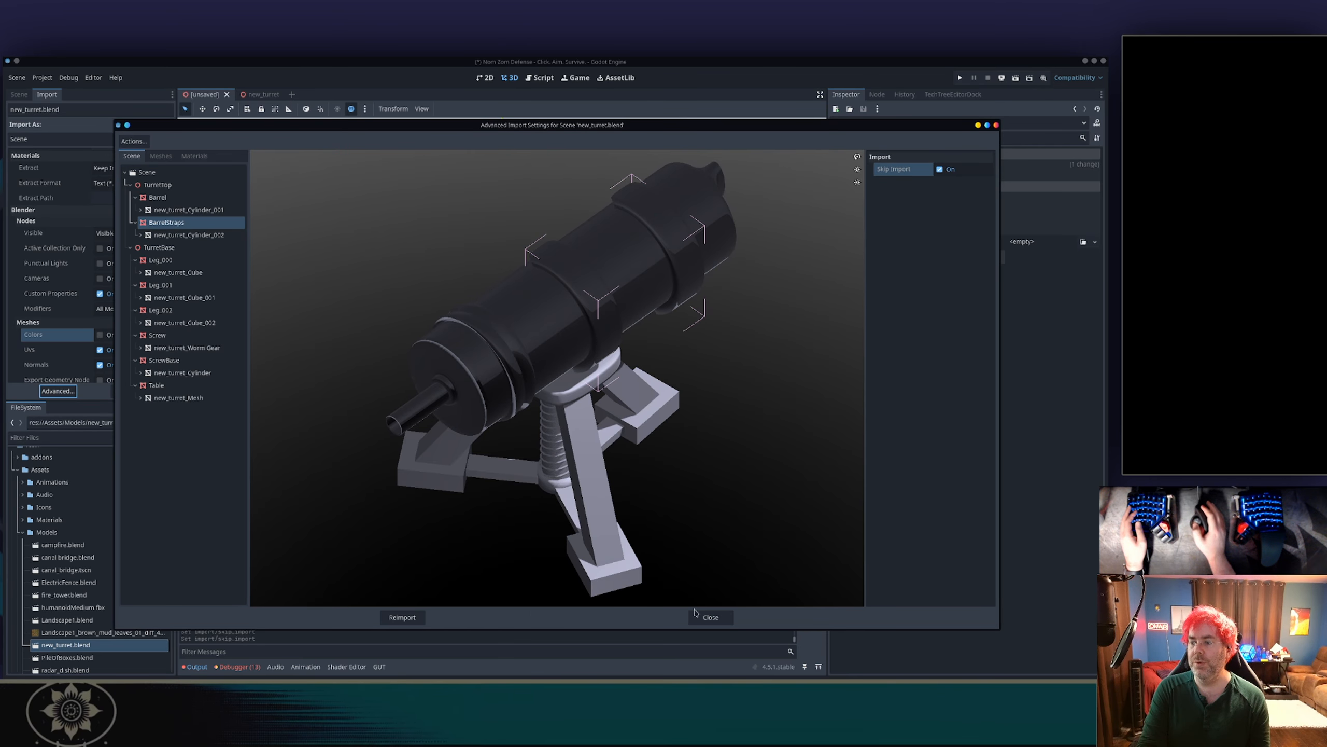
click(405, 617)
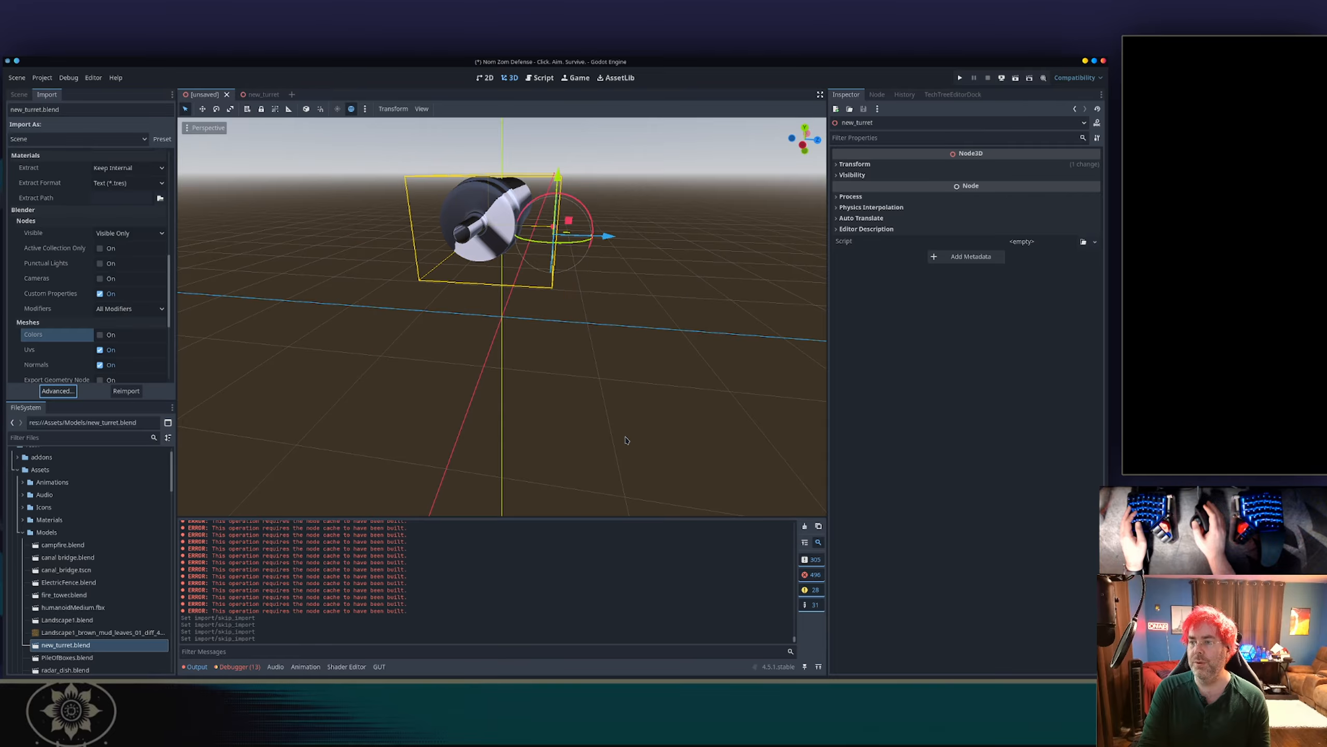
middle_drag(640, 307, 486, 261)
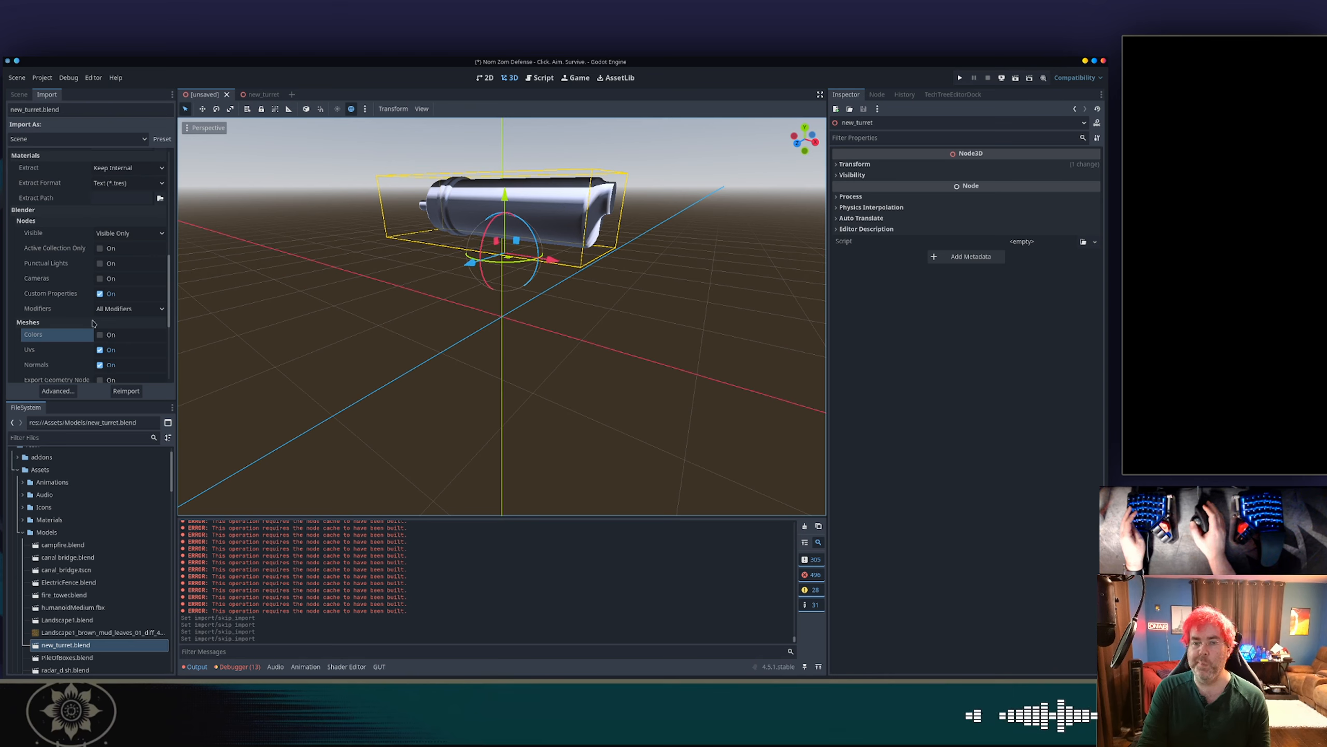
Try to undo the recent Skip Import changes.
key(ctrl+z)
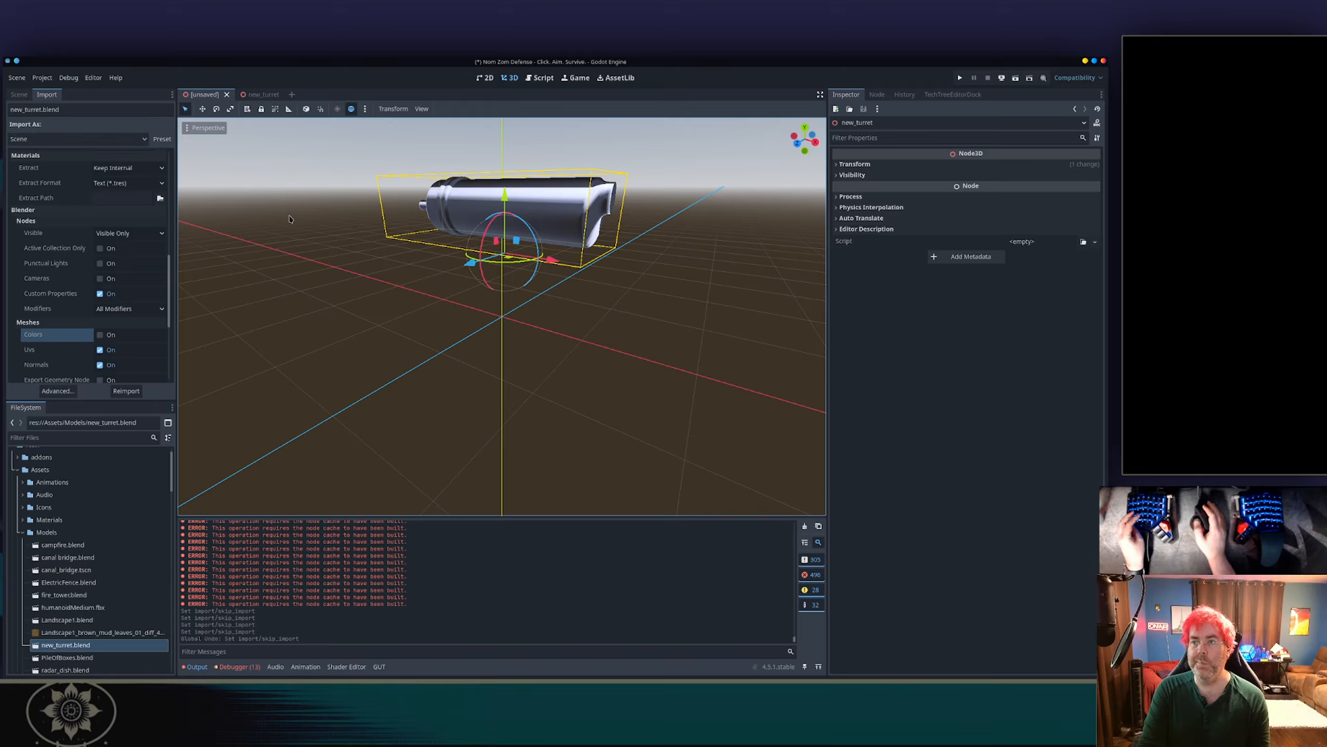
key(ctrl+z)
key(ctrl+z)
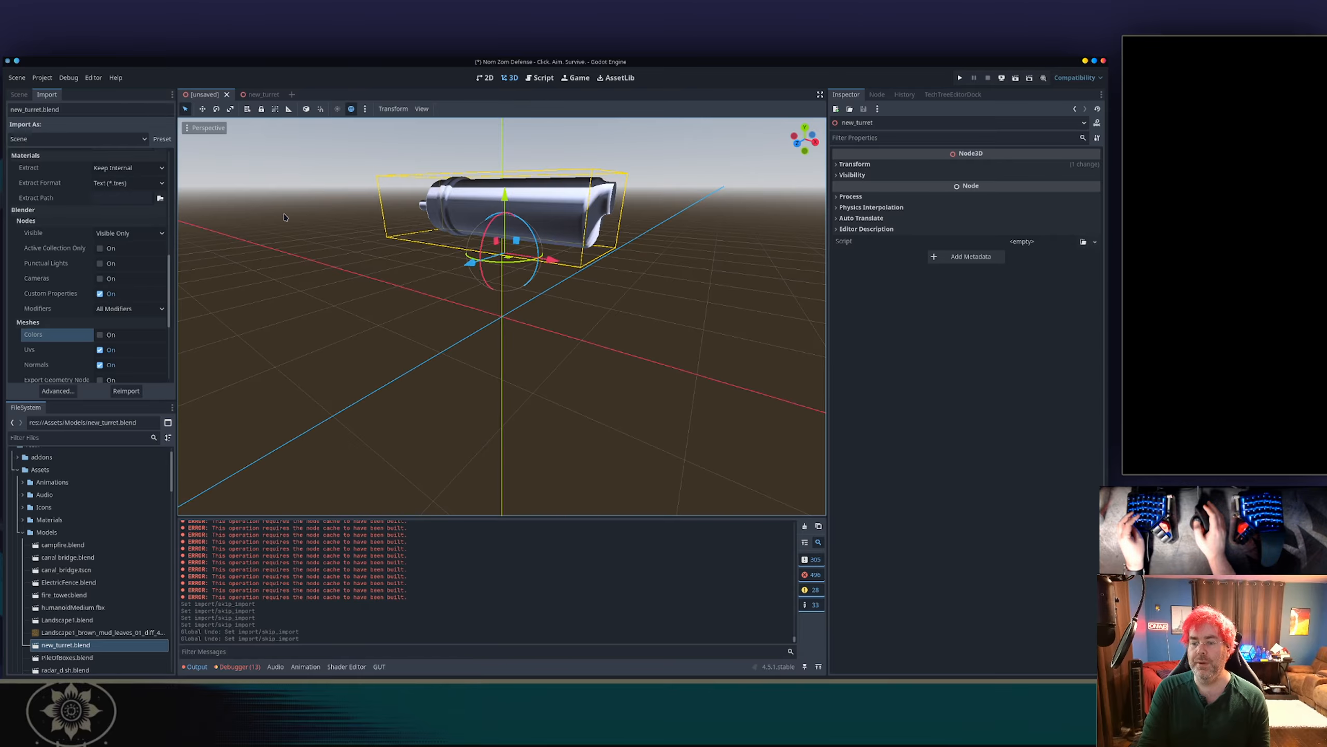
Disable Skip Import for BarrelStraps and TurretBase in the advanced import settings and reimport the turret.
click(57, 390)
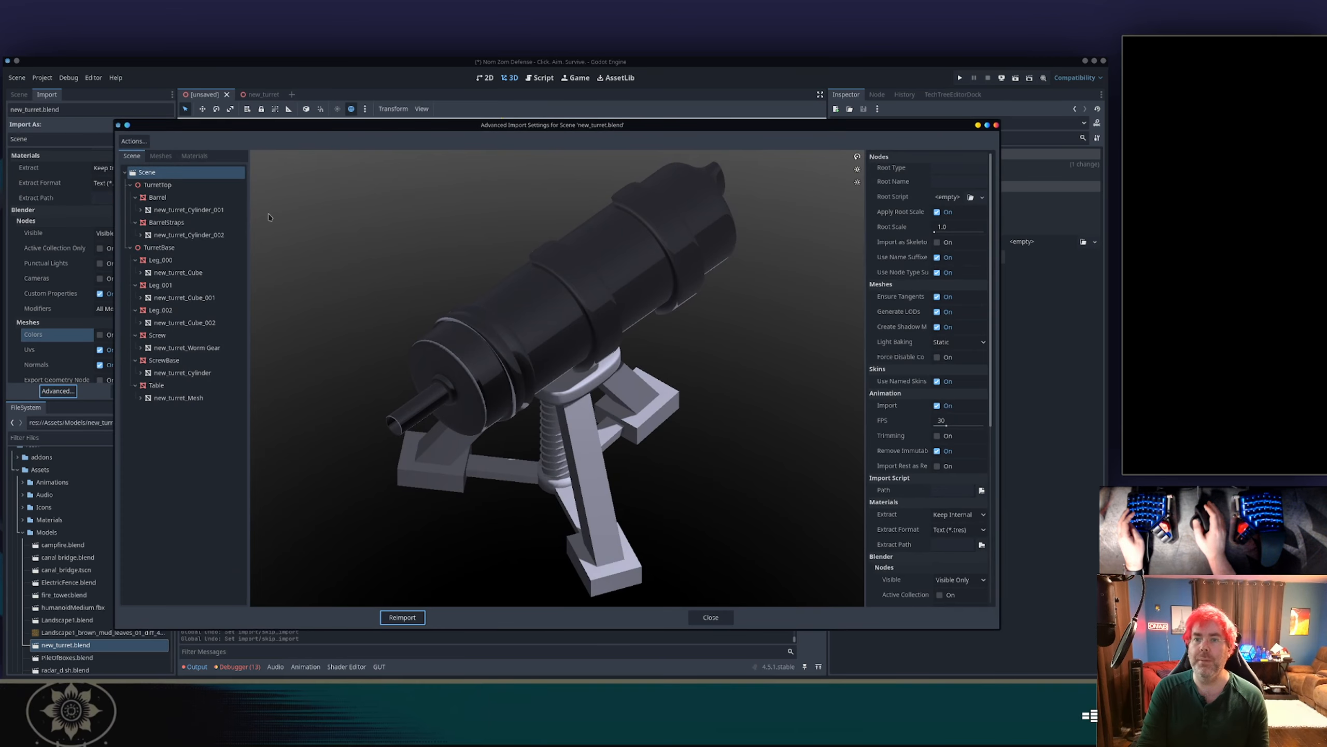
click(194, 185)
click(193, 223)
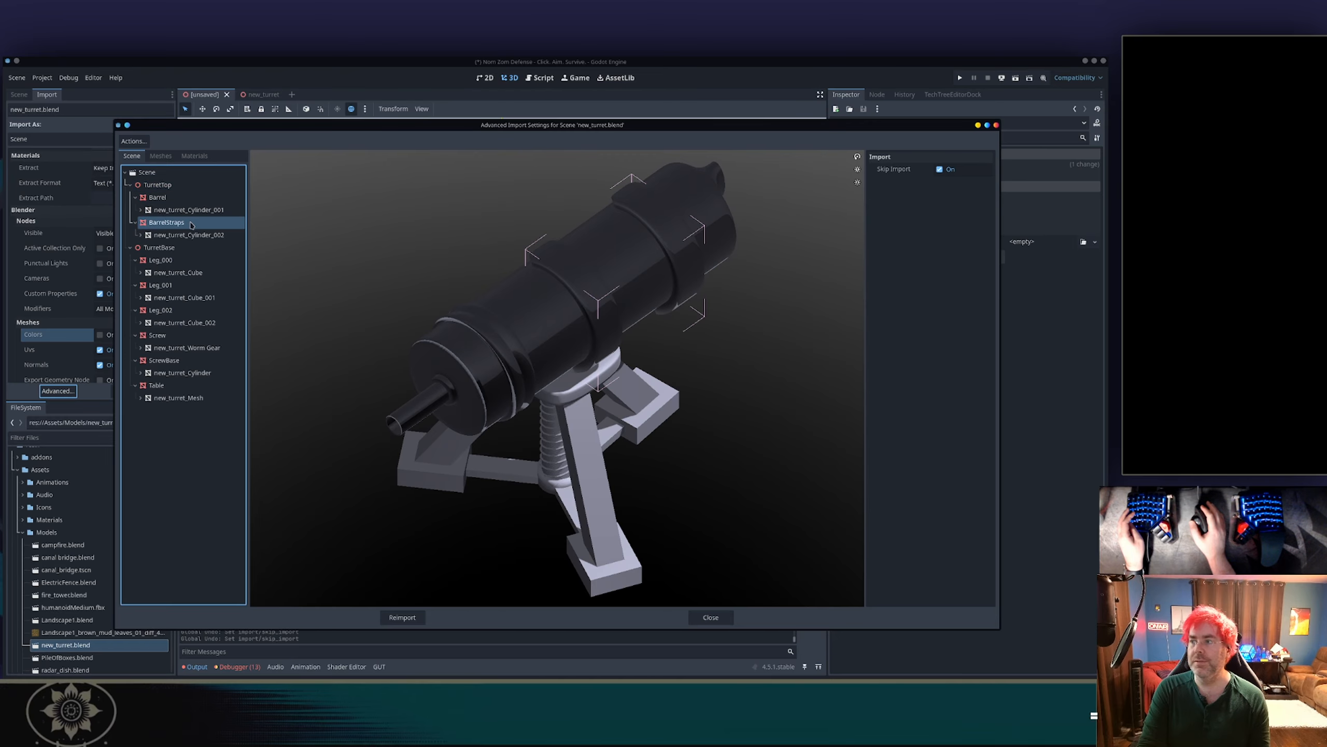
click(941, 169)
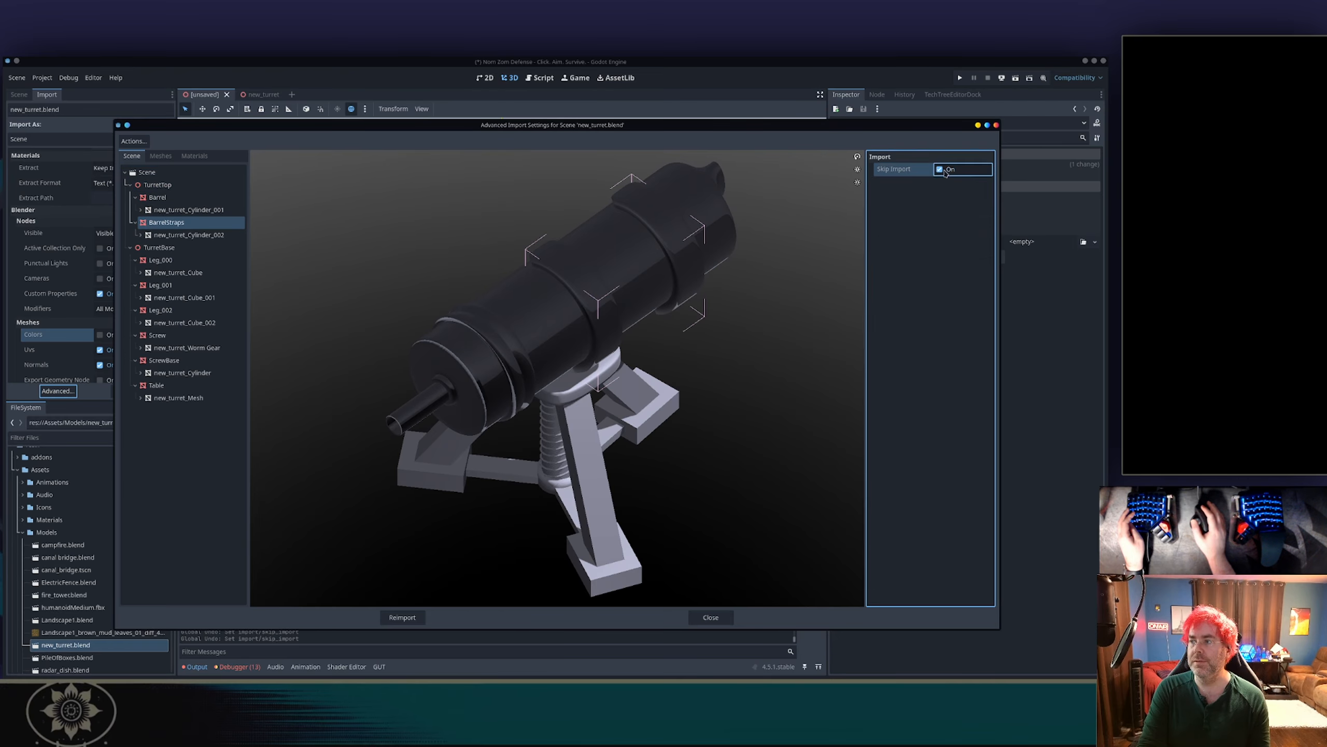
click(171, 249)
click(940, 169)
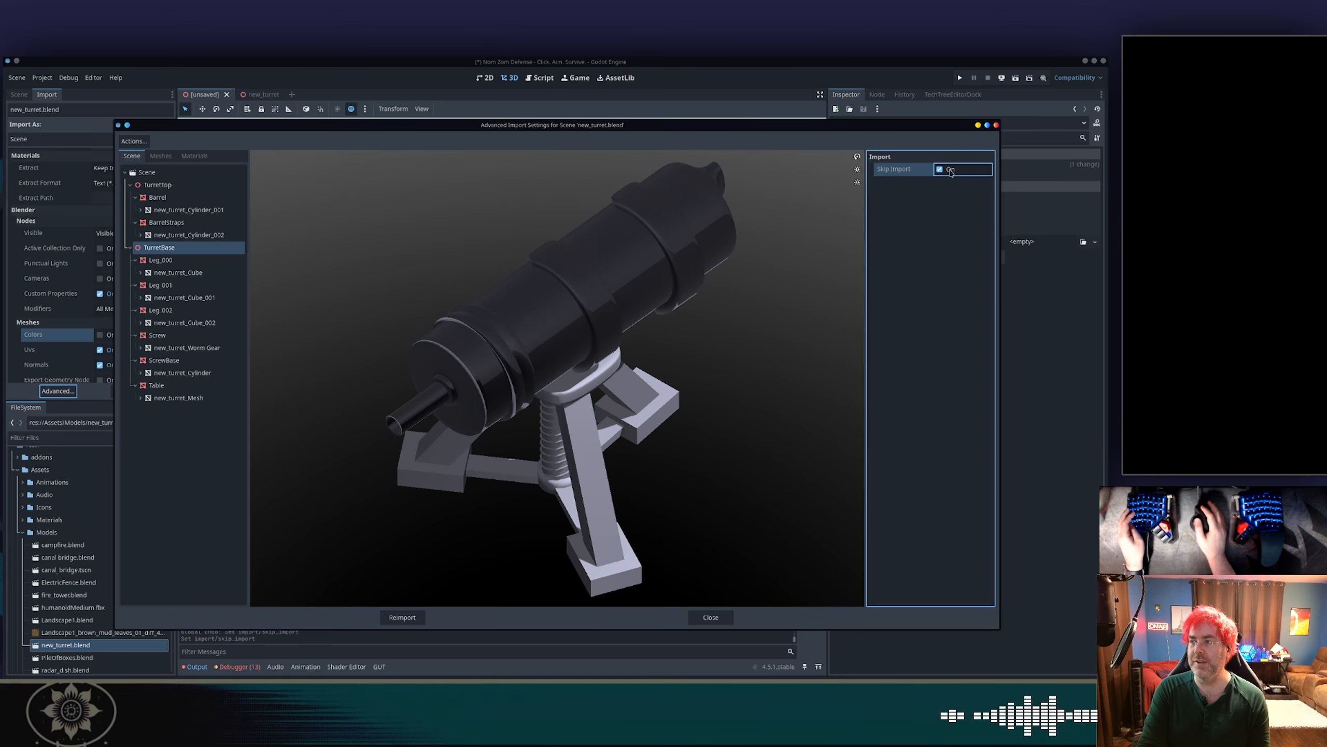
click(401, 617)
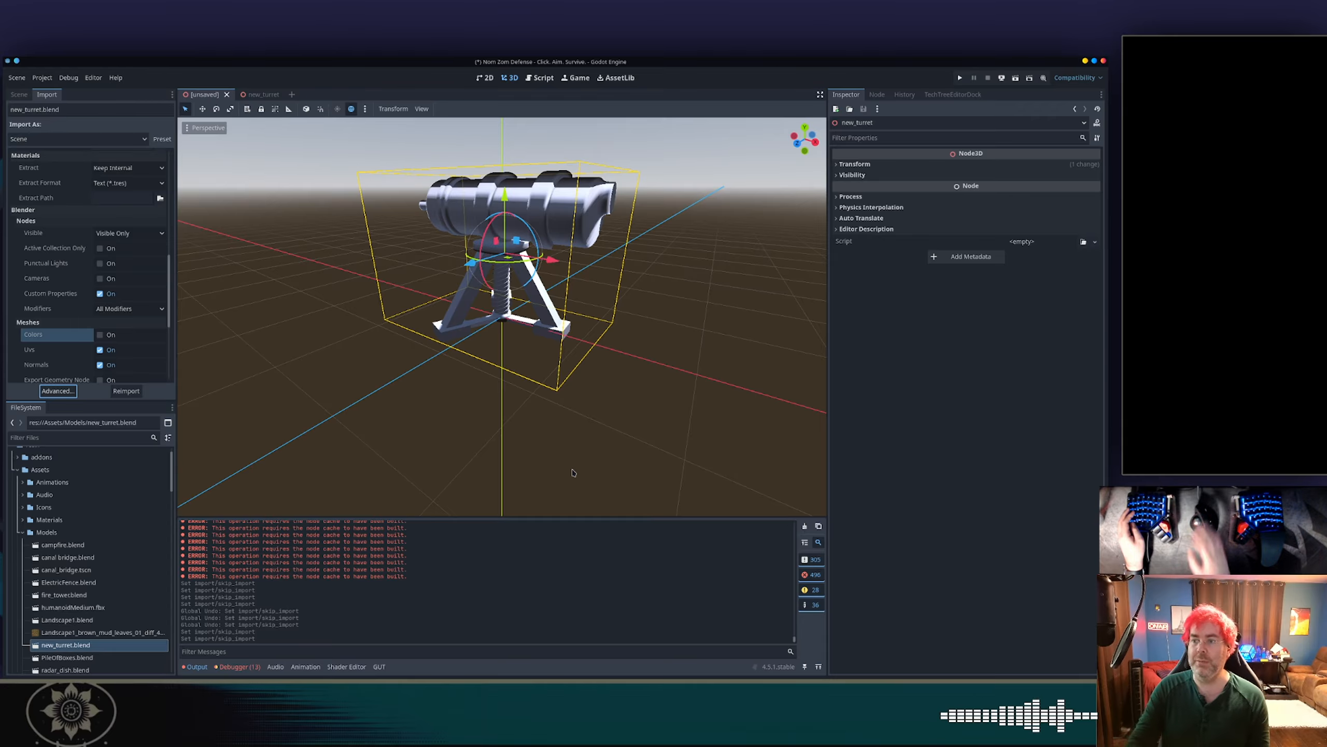
middle_drag(601, 323, 653, 287)
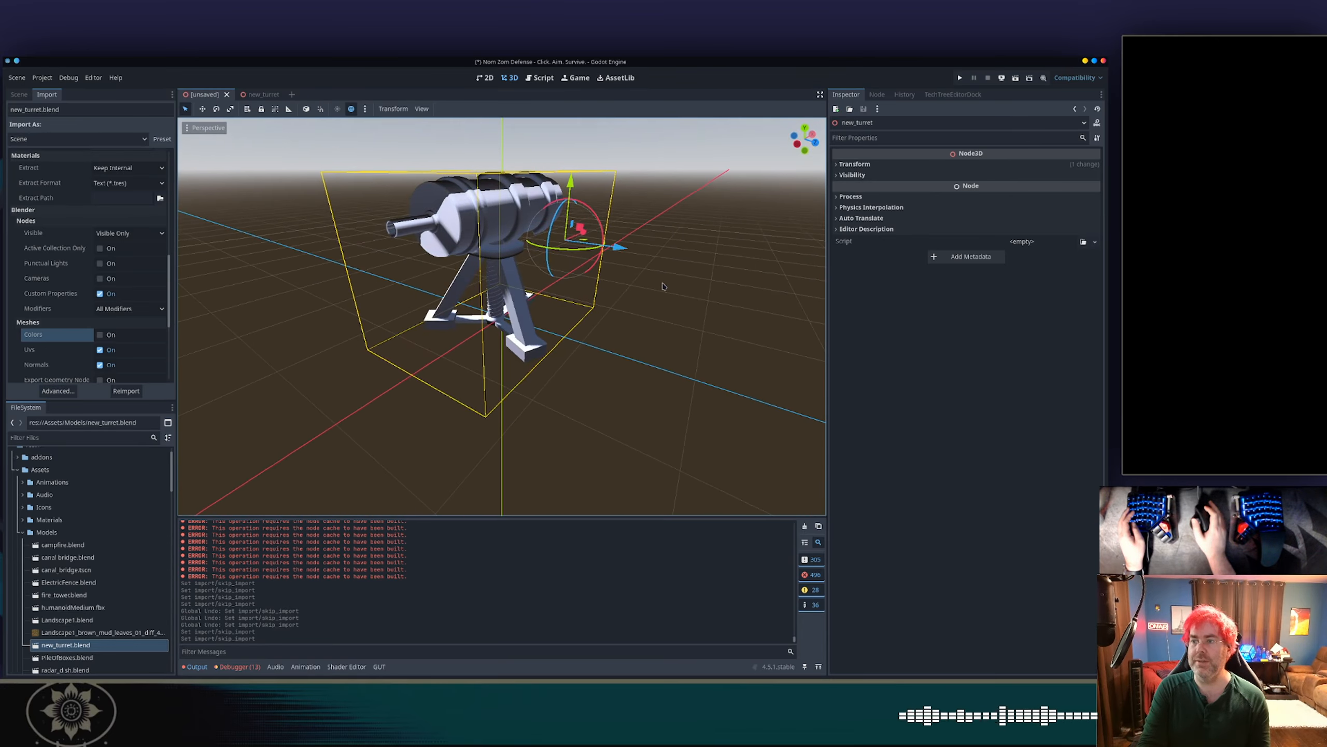
Switch to Blender and inspect the whole turret's surface shading for comparison.
key(alt+Tab)
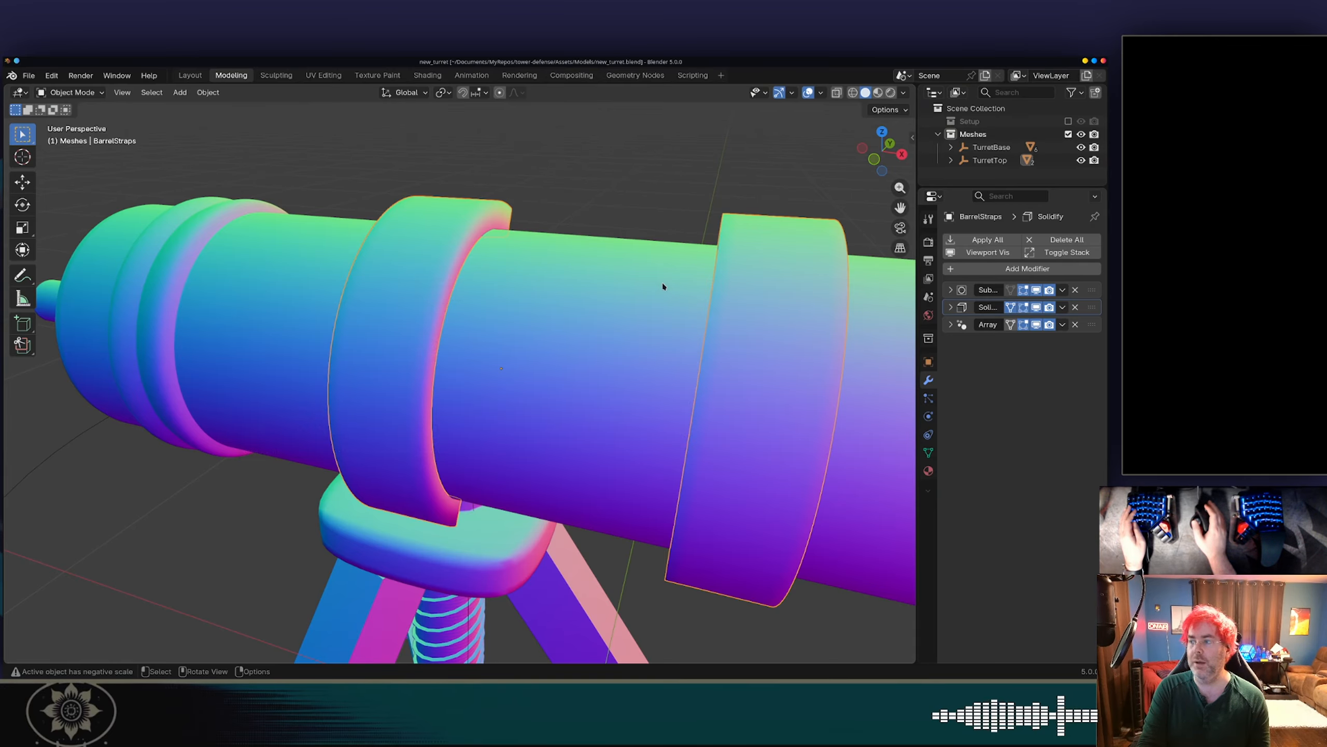
scroll(663, 286, down, 5)
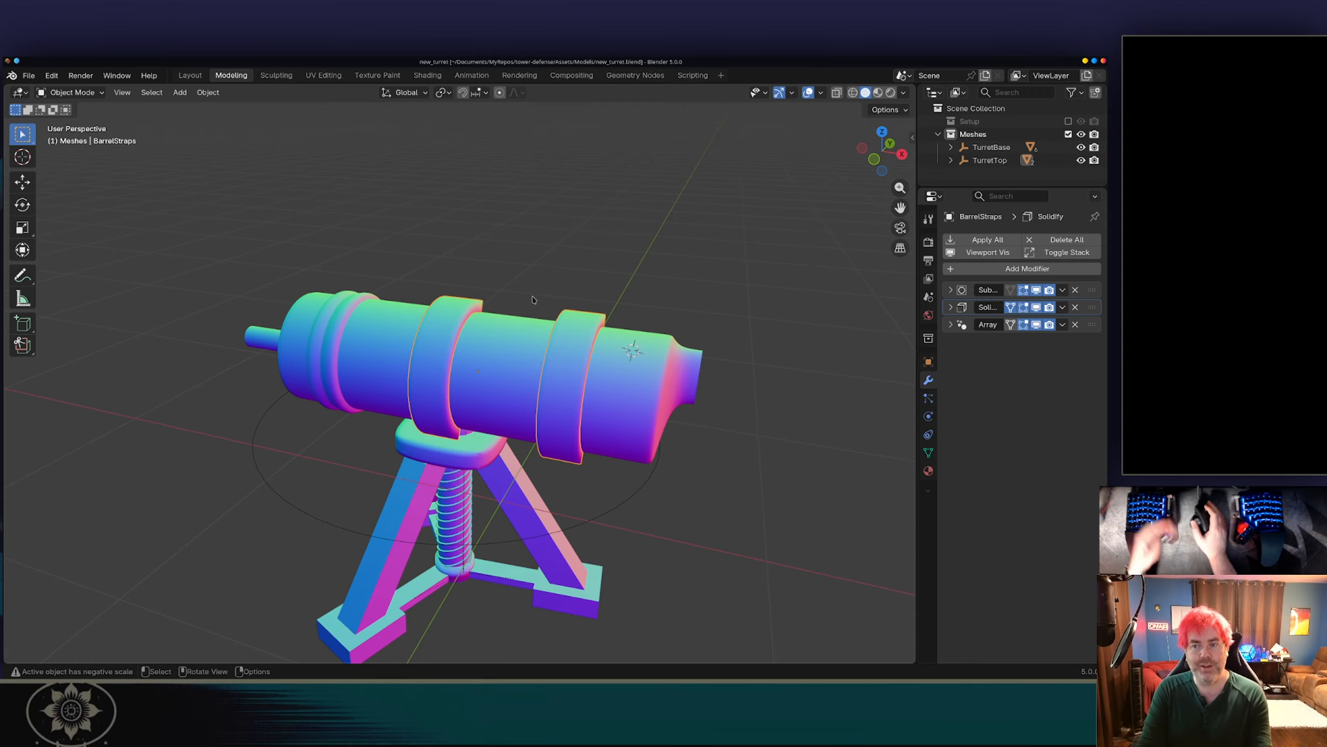
middle_drag(475, 296, 607, 317)
Switch to Godot, open the new_turret scene and examine the Barrel mesh's Surface 0 material and the description of its Cull Mode.
key(alt+Tab)
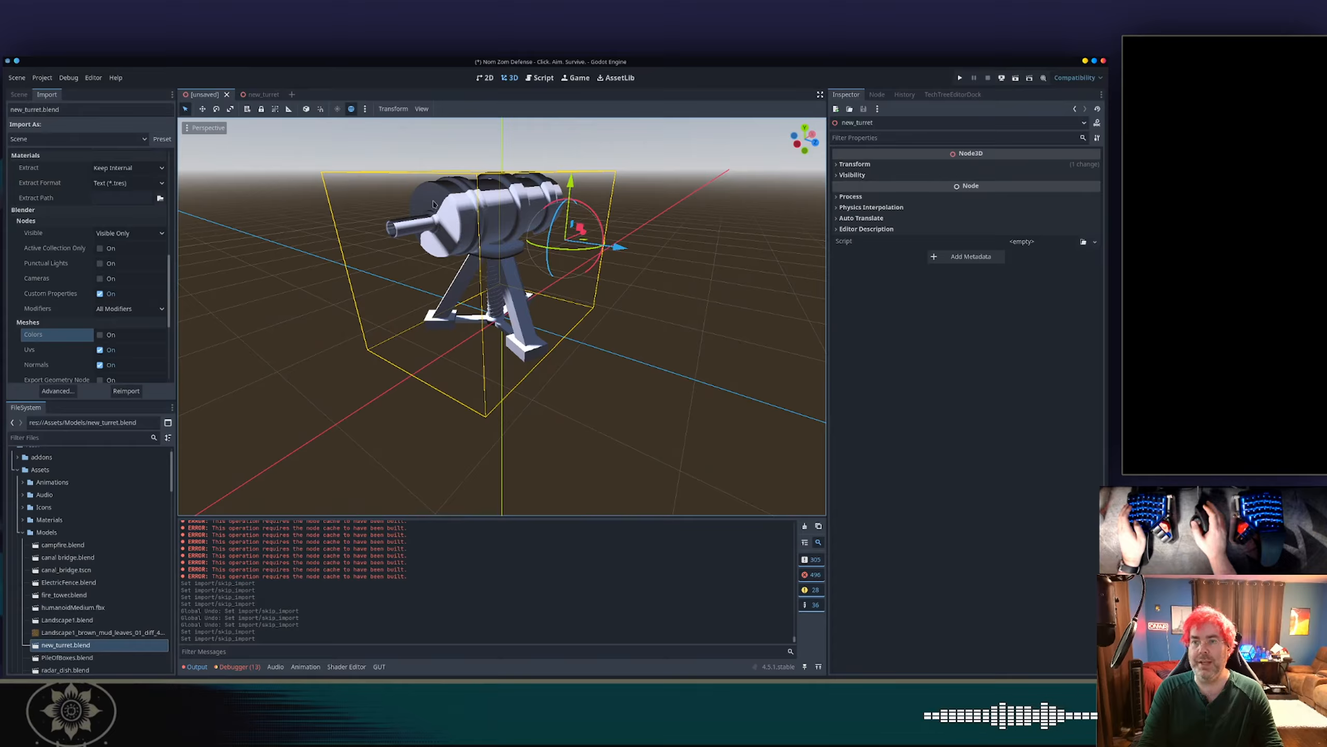
click(19, 94)
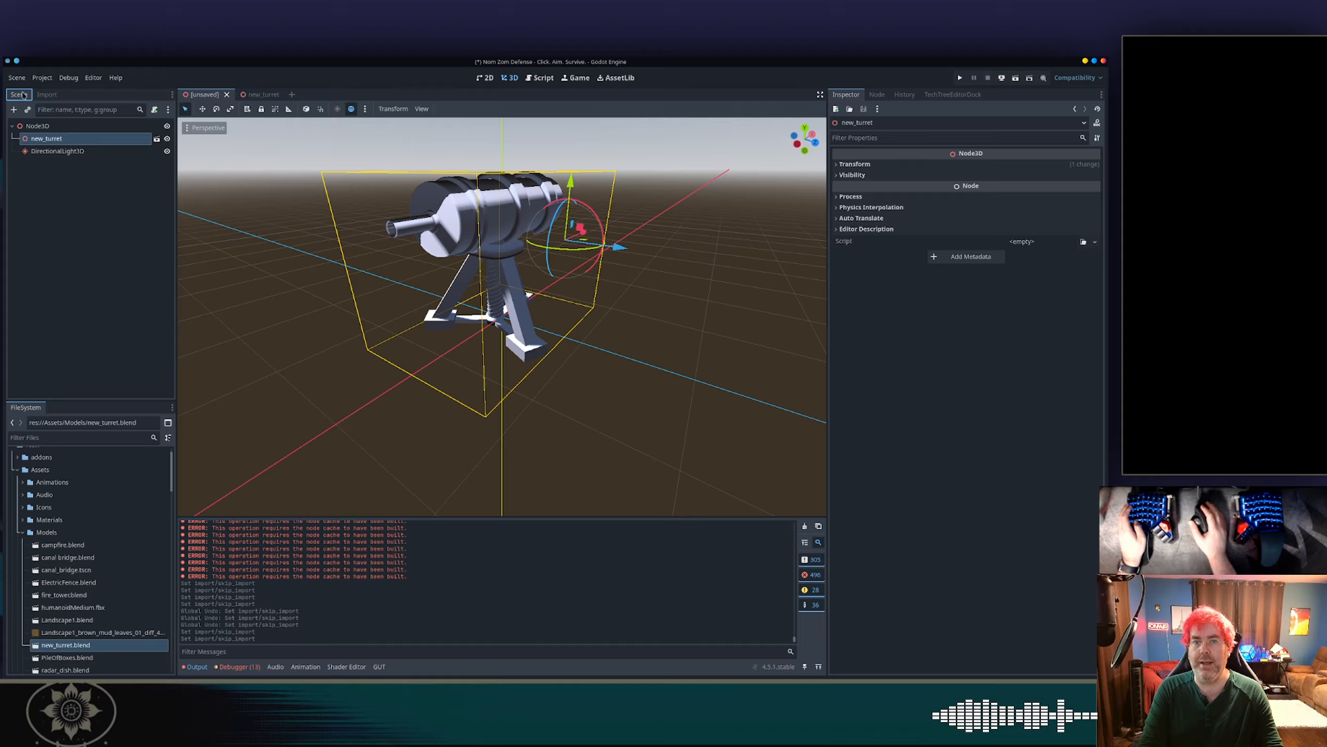
click(268, 95)
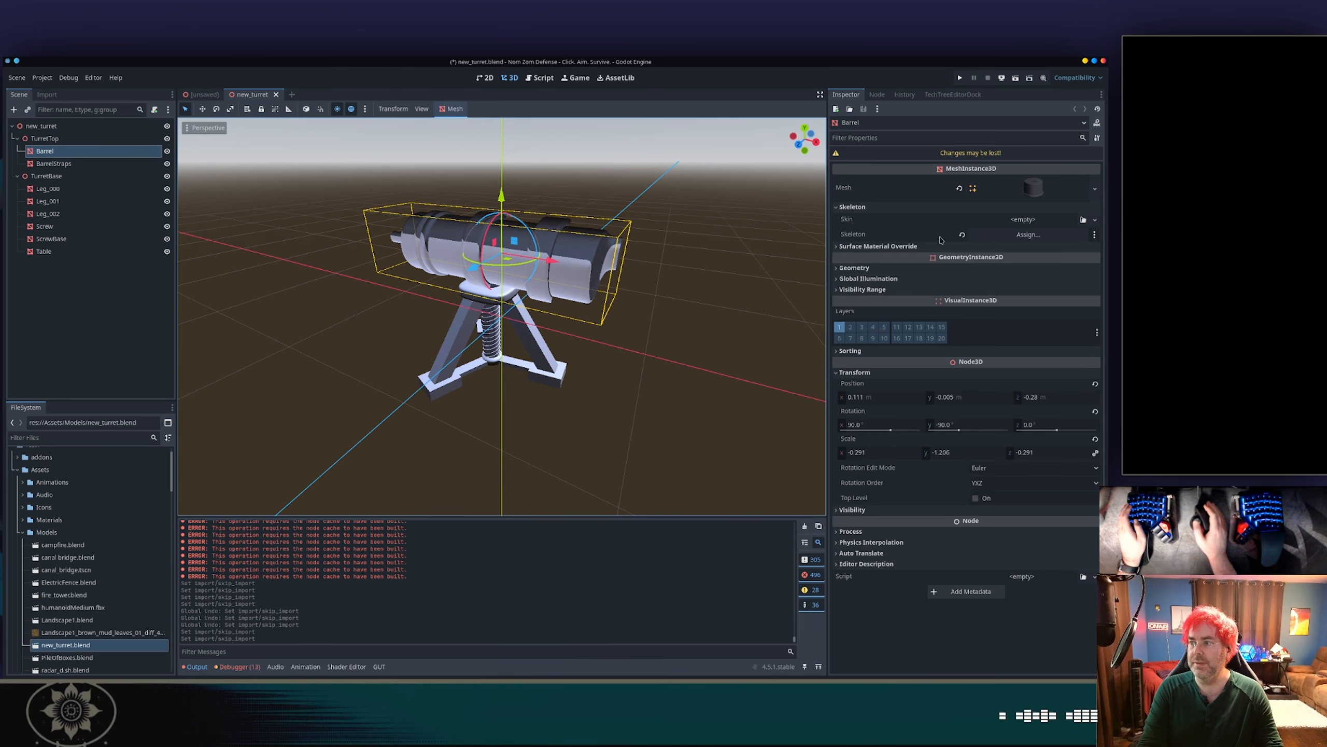
click(1008, 195)
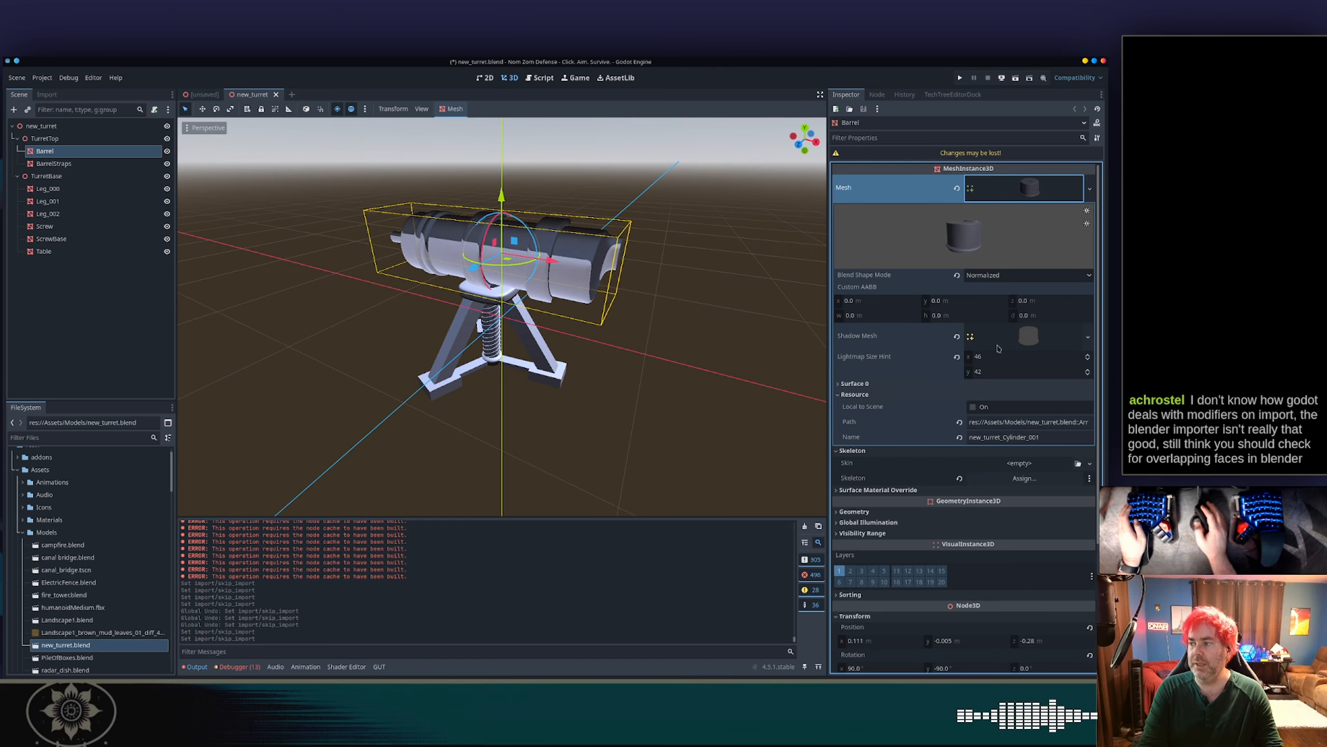
click(846, 386)
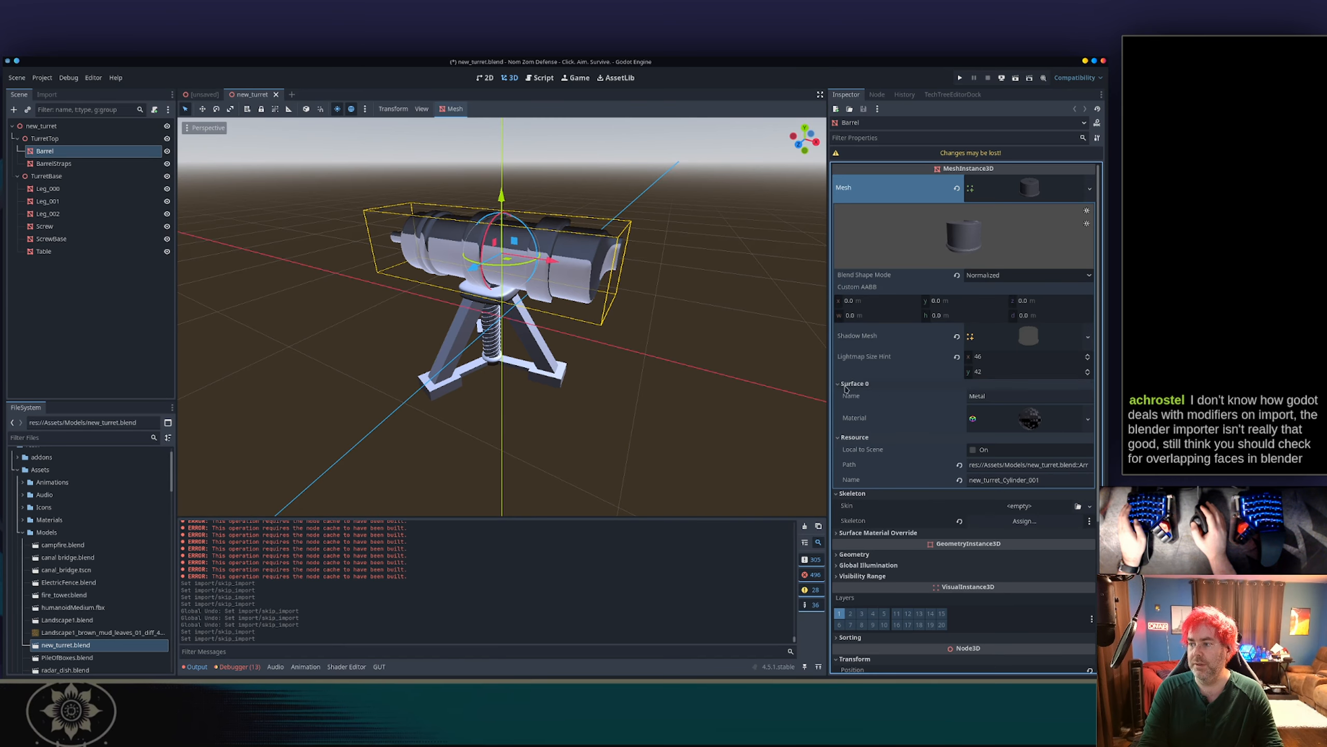
click(1008, 421)
scroll(959, 469, down, 3)
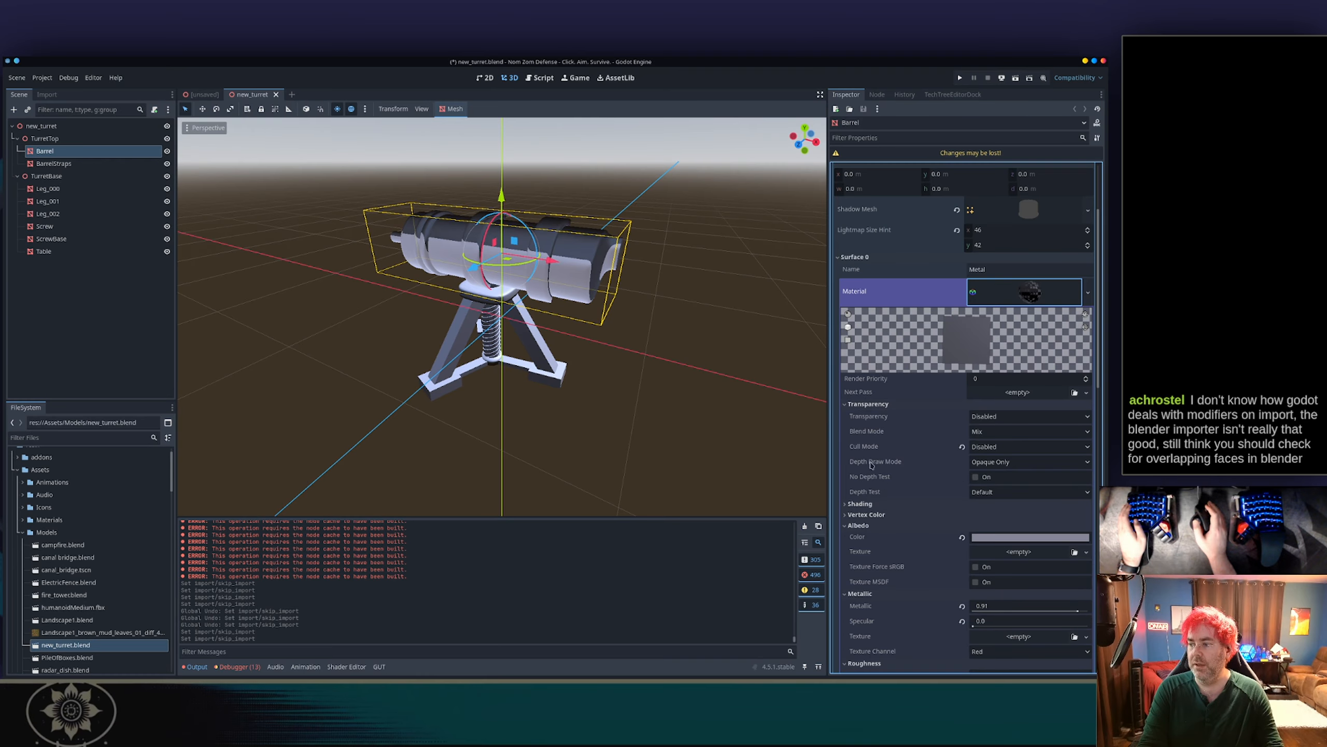
mouse_move(859, 450)
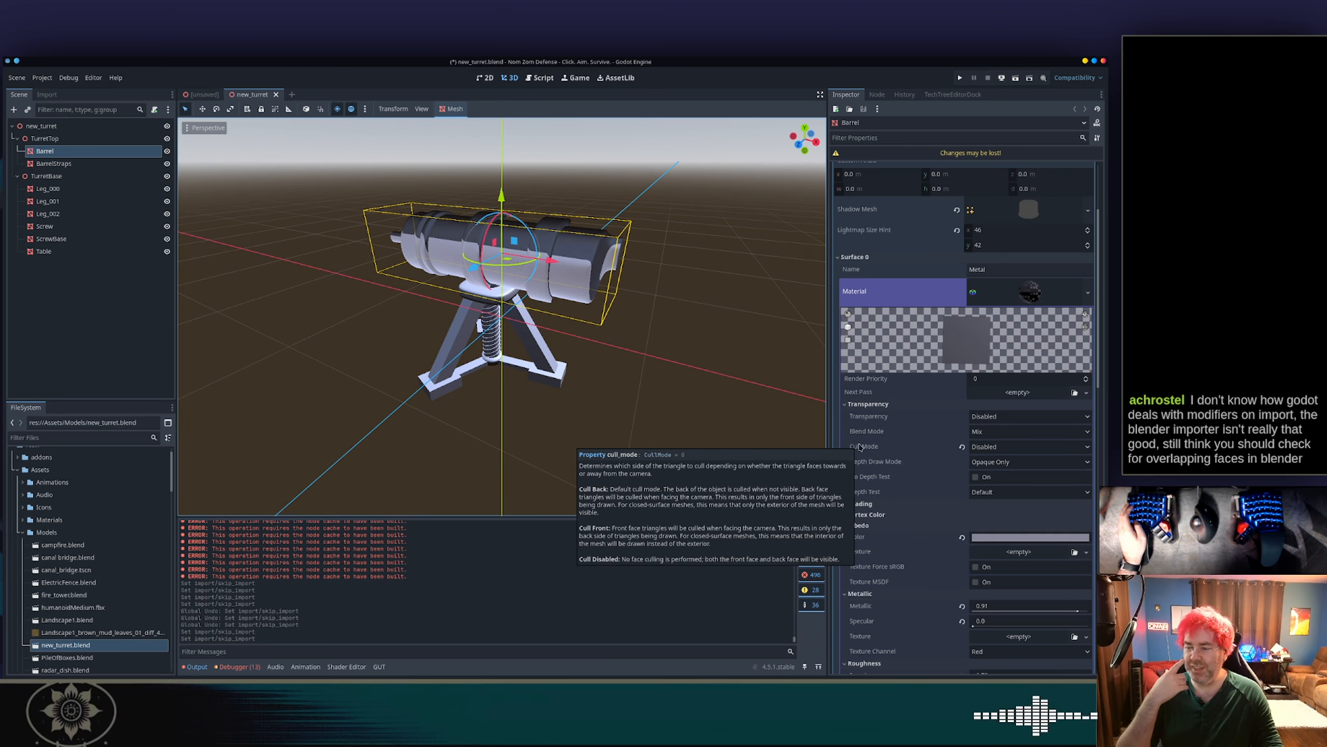
Switch to Blender and raise the barrel and its straps vertically off the turret's table.
key(alt+Tab)
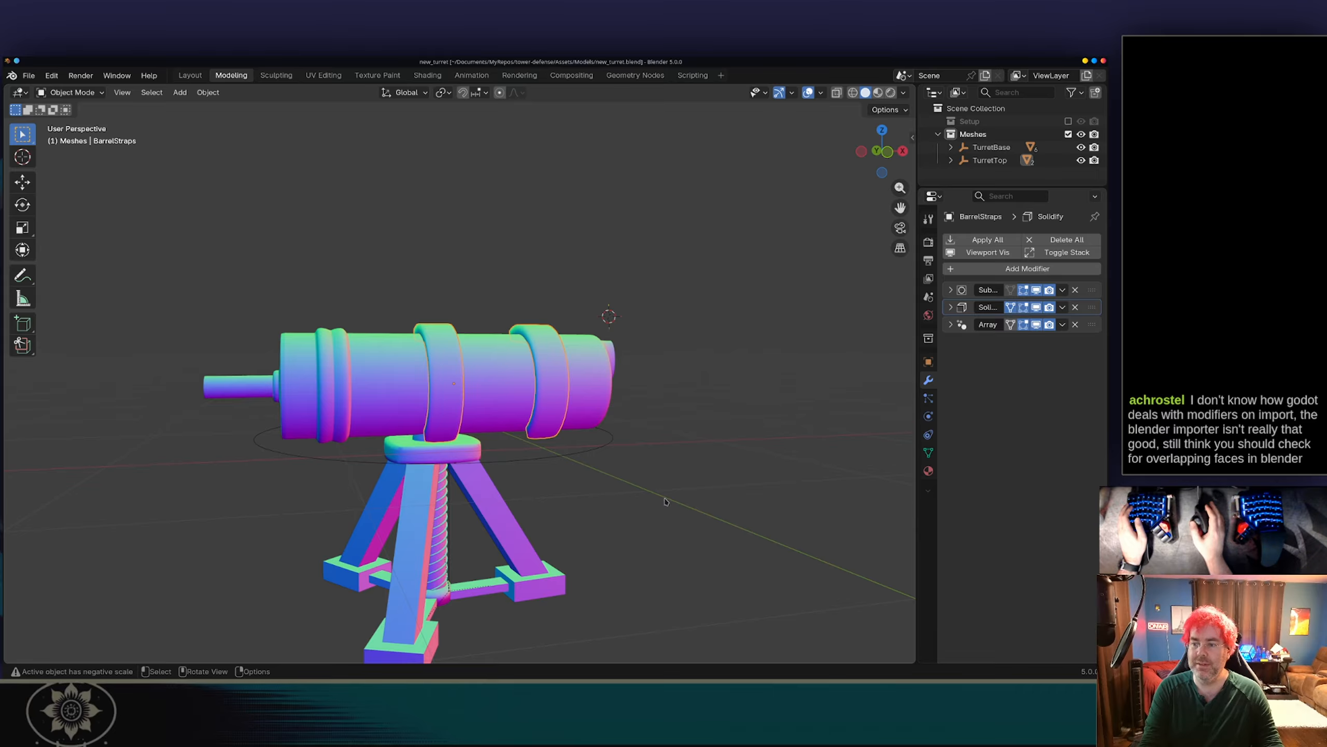
middle_drag(627, 452, 573, 487)
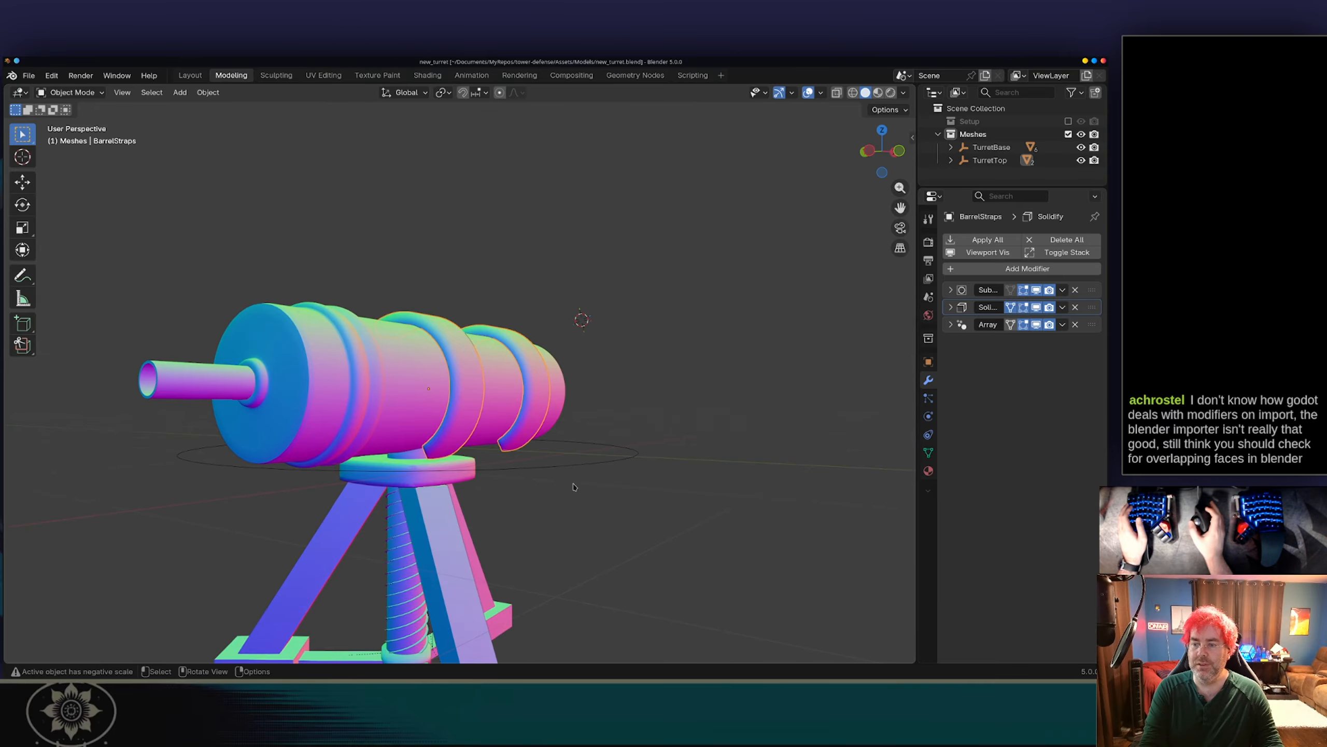
click(454, 403)
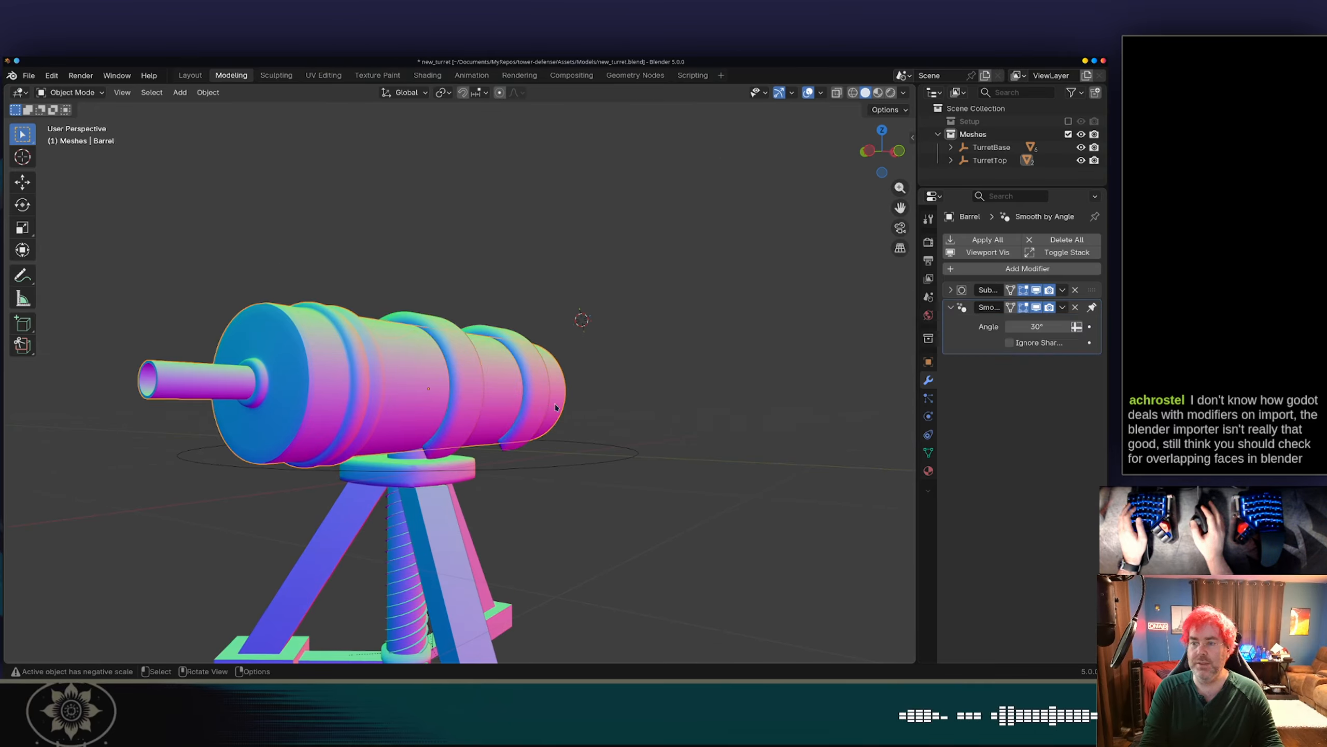
click(465, 399)
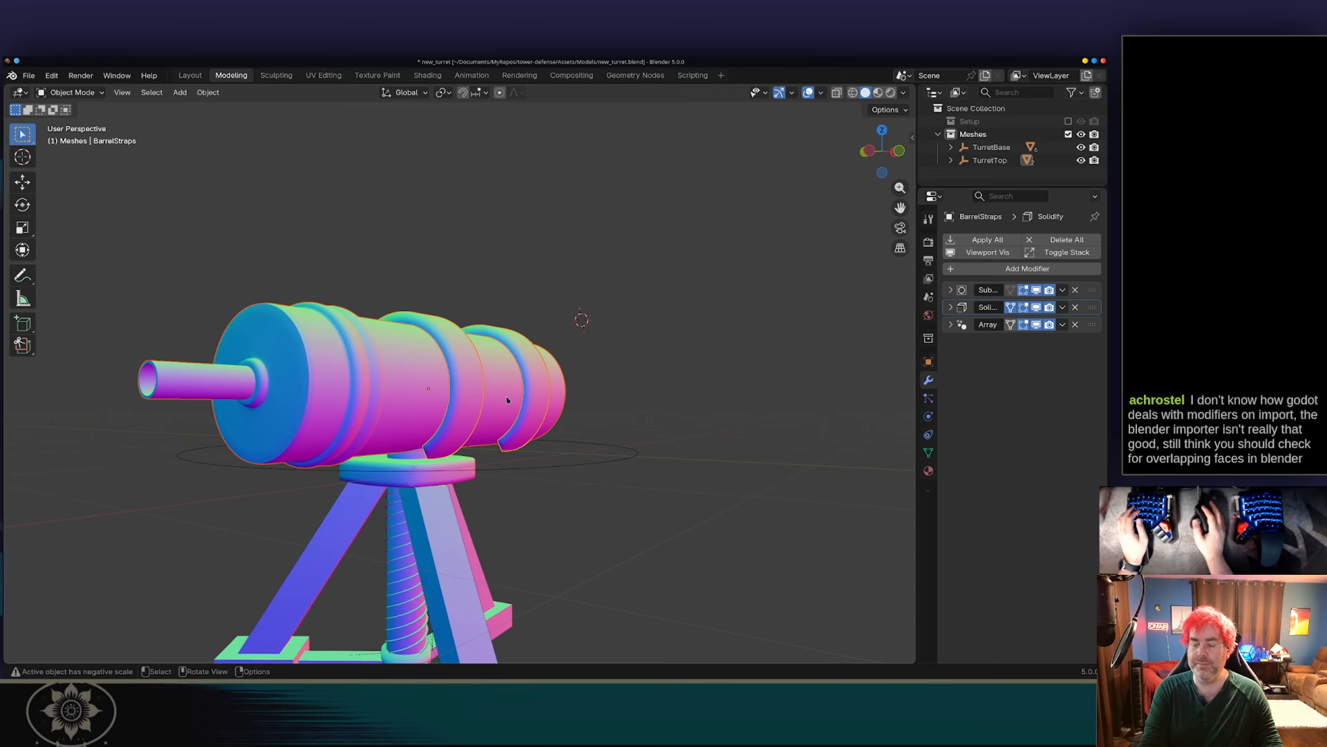
key(g)
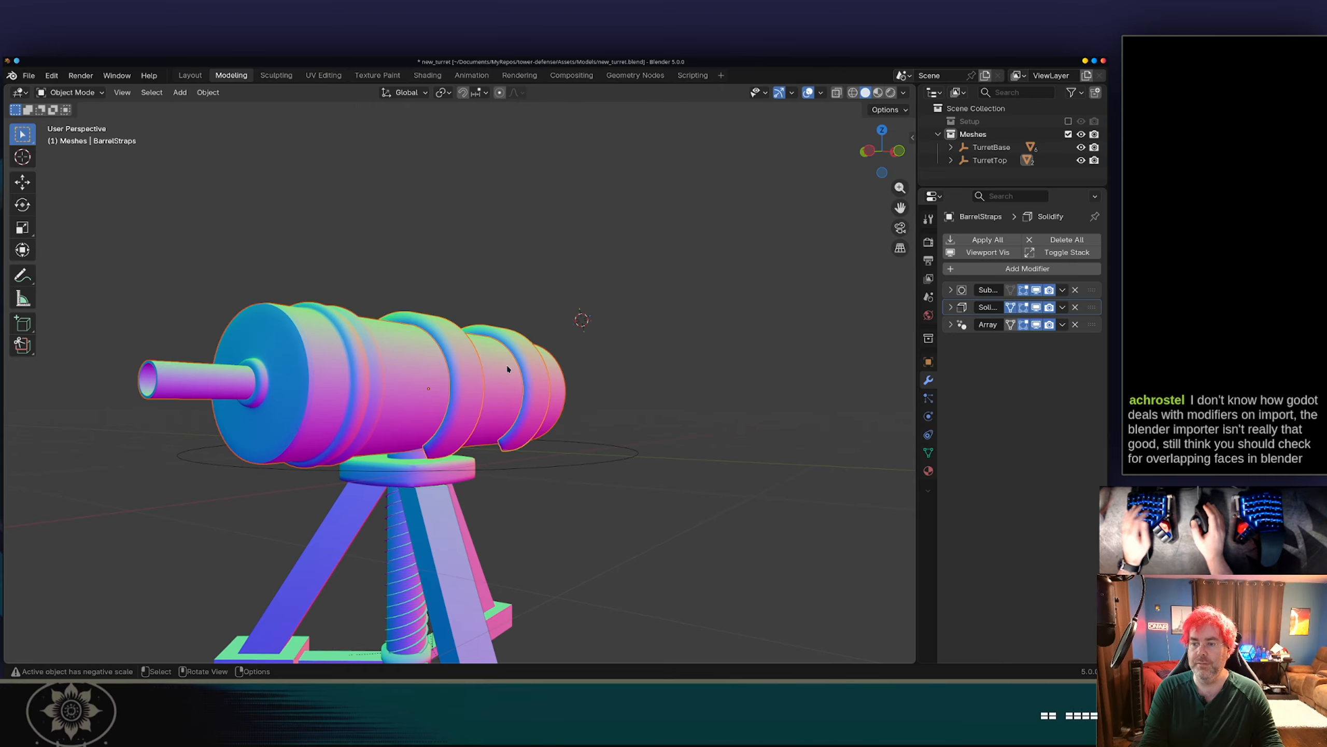
key(z)
click(507, 357)
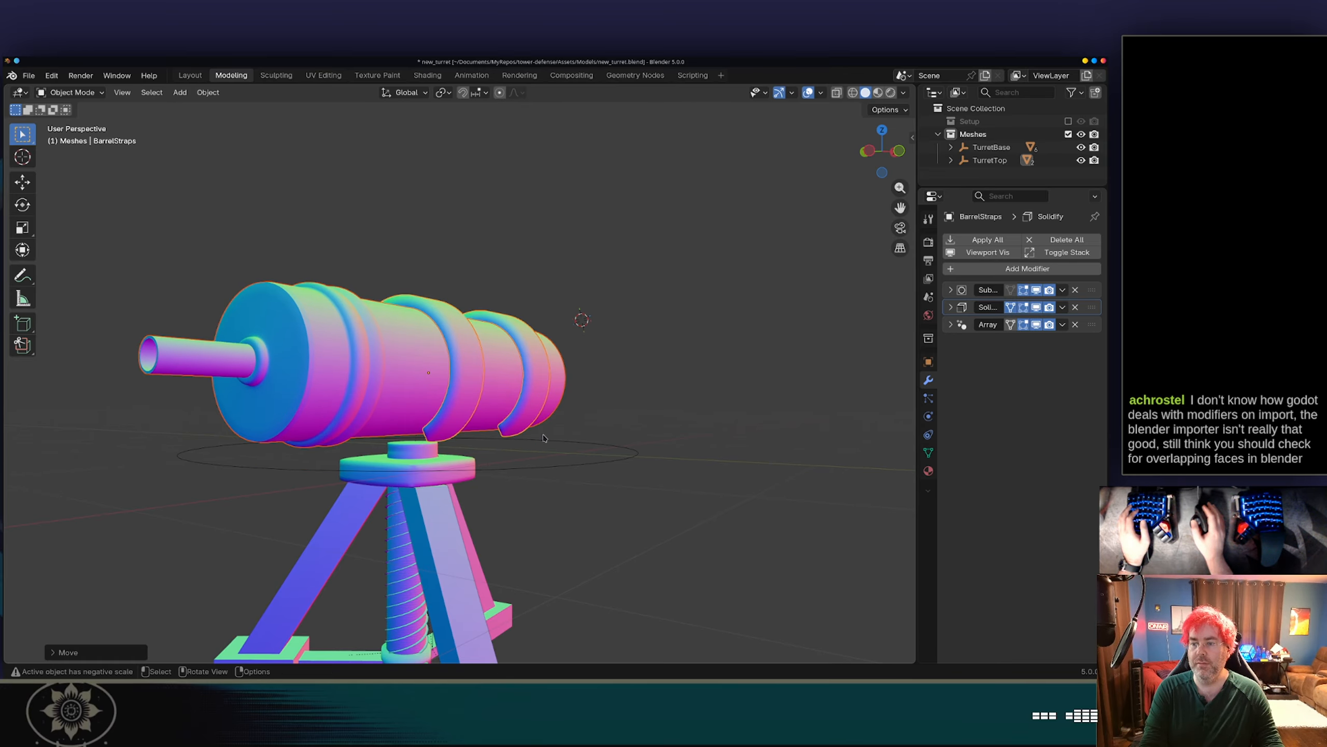
Examine the turret's legs, screw and table from several angles for overlapping geometry.
middle_drag(545, 439, 422, 489)
click(422, 489)
key(g)
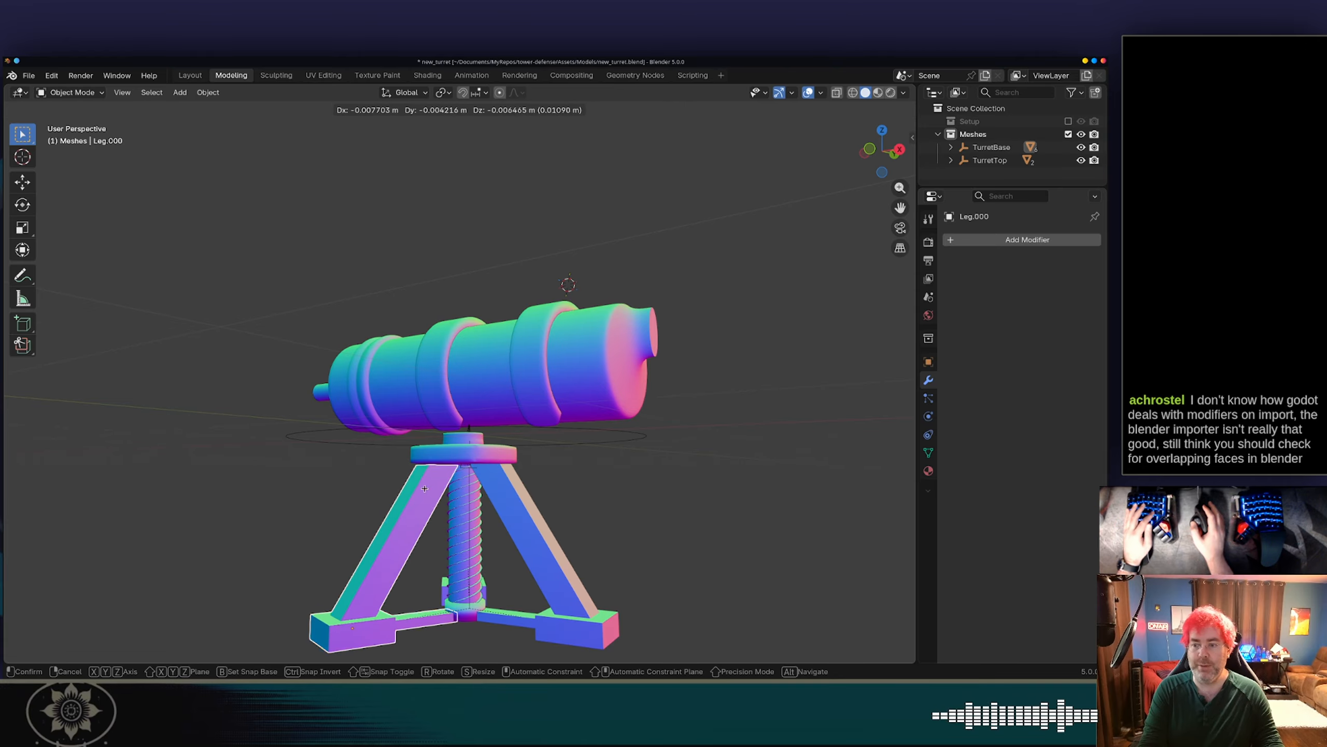
right_click(408, 502)
scroll(479, 498, down, 2)
scroll(478, 497, up, 3)
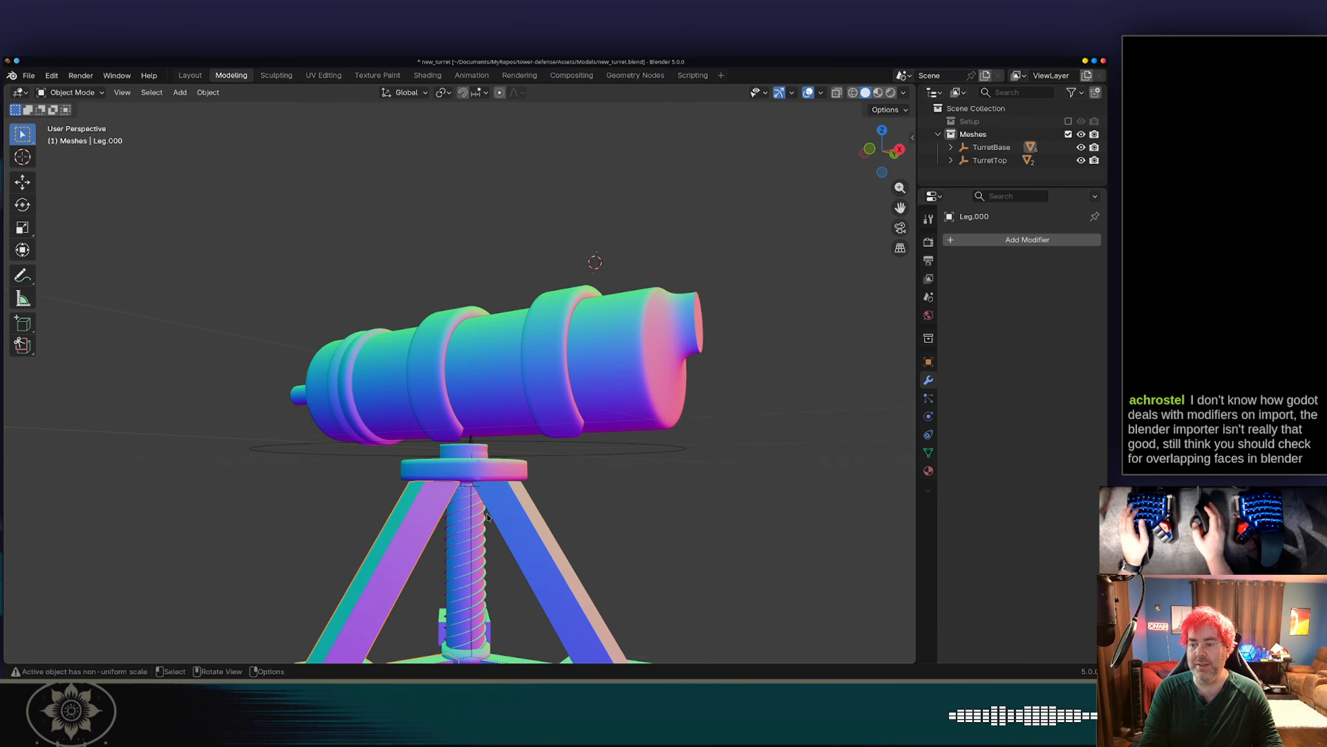
shift+middle_drag(495, 500, 490, 361)
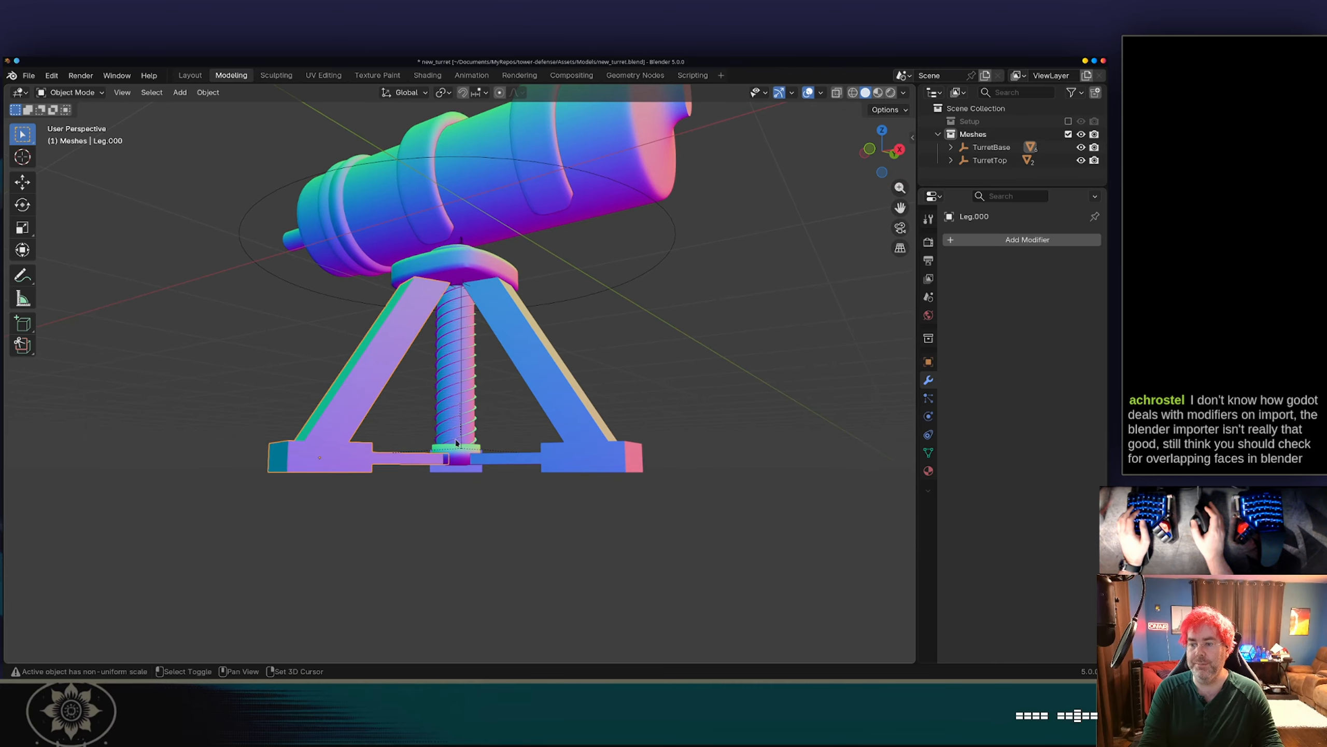
scroll(466, 462, up, 4)
middle_drag(466, 462, 469, 414)
scroll(468, 414, down, 2)
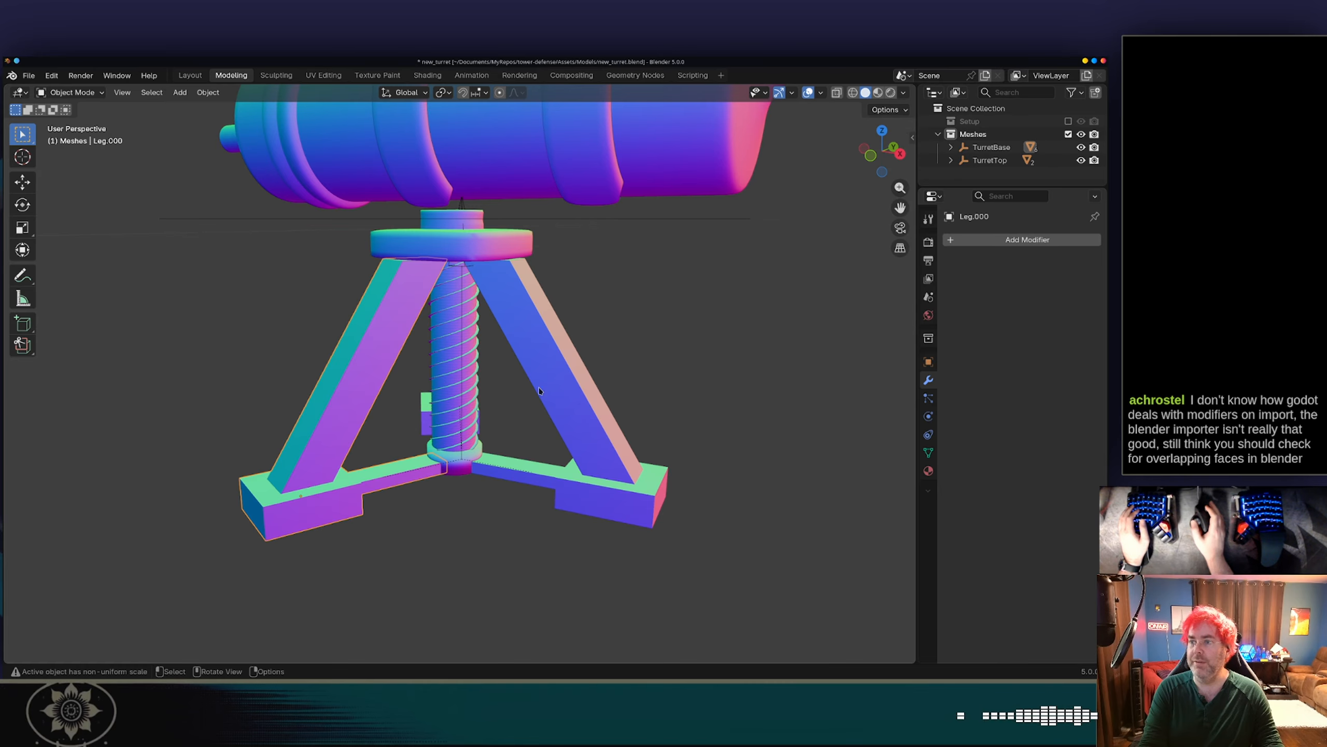
Select all the turret's objects, including the TurretBase and TurretTop empties, and hide them.
click(580, 206)
scroll(620, 353, down, 4)
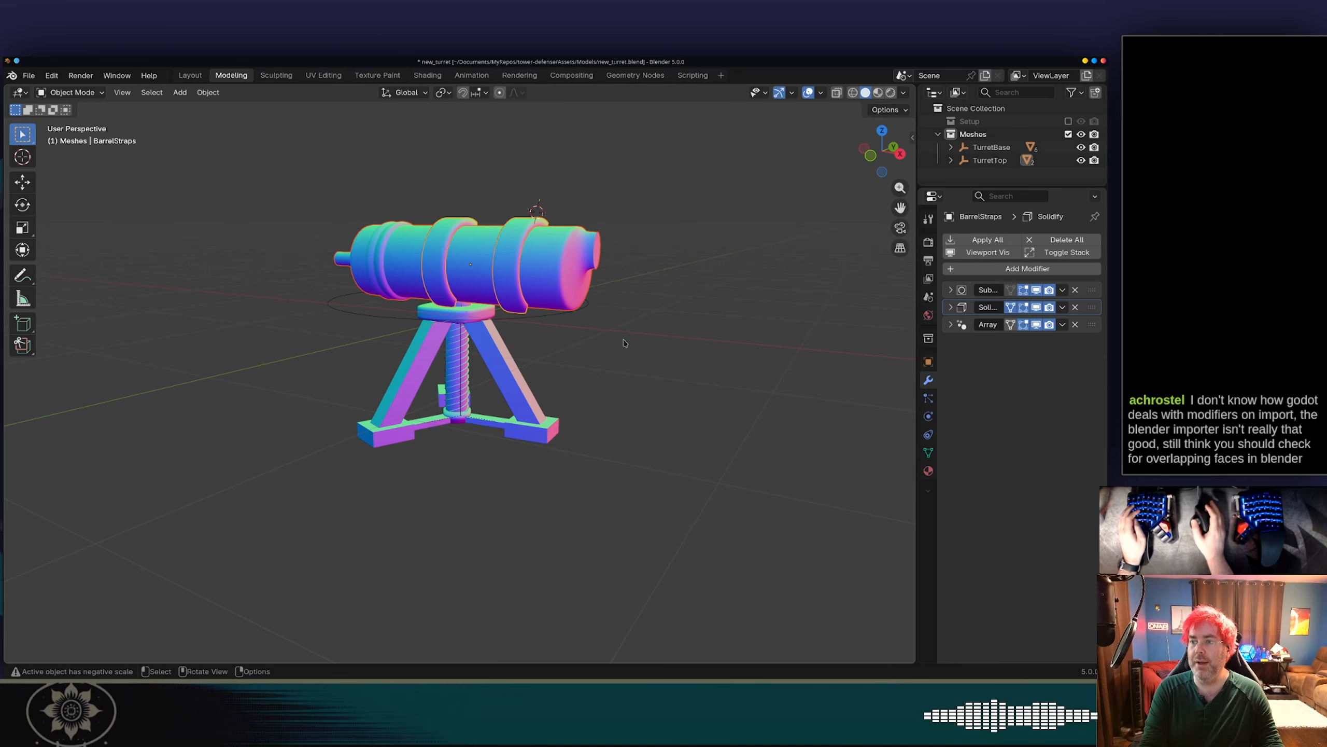
shift+click(472, 309)
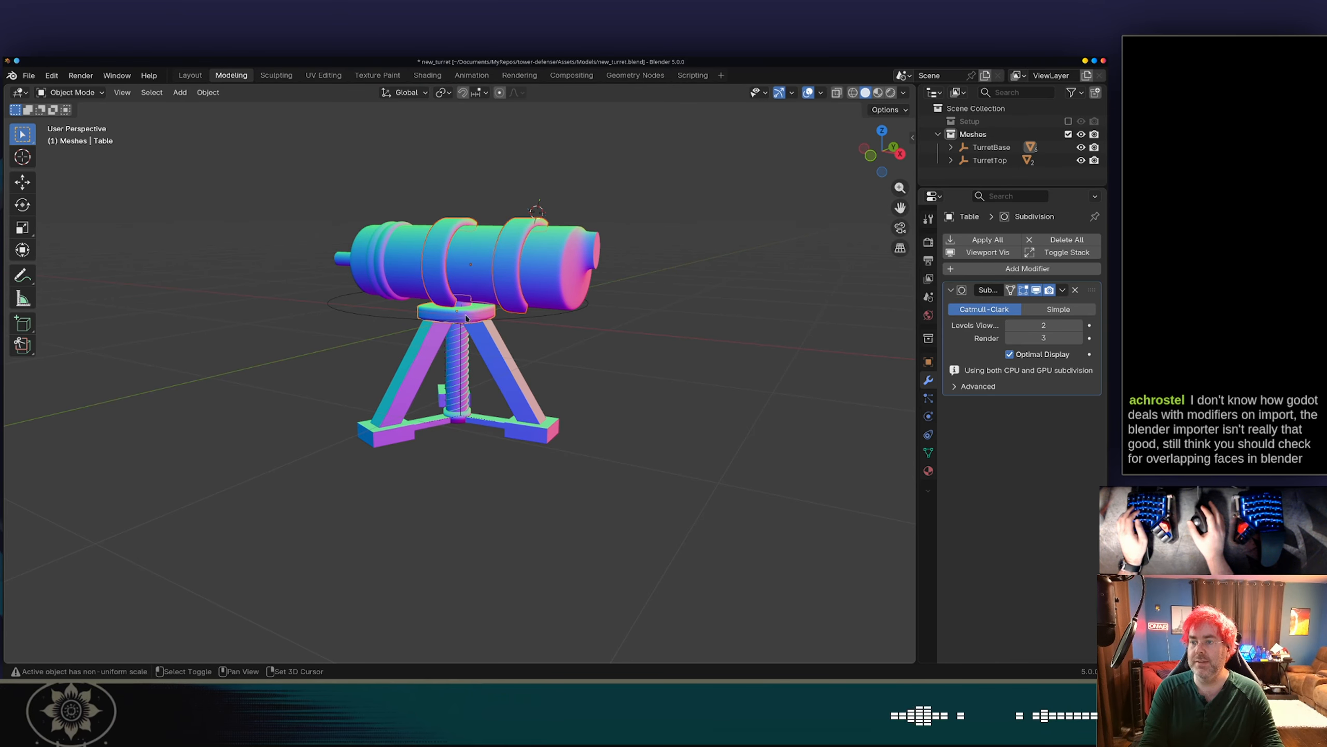
shift+click(461, 343)
shift+click(438, 385)
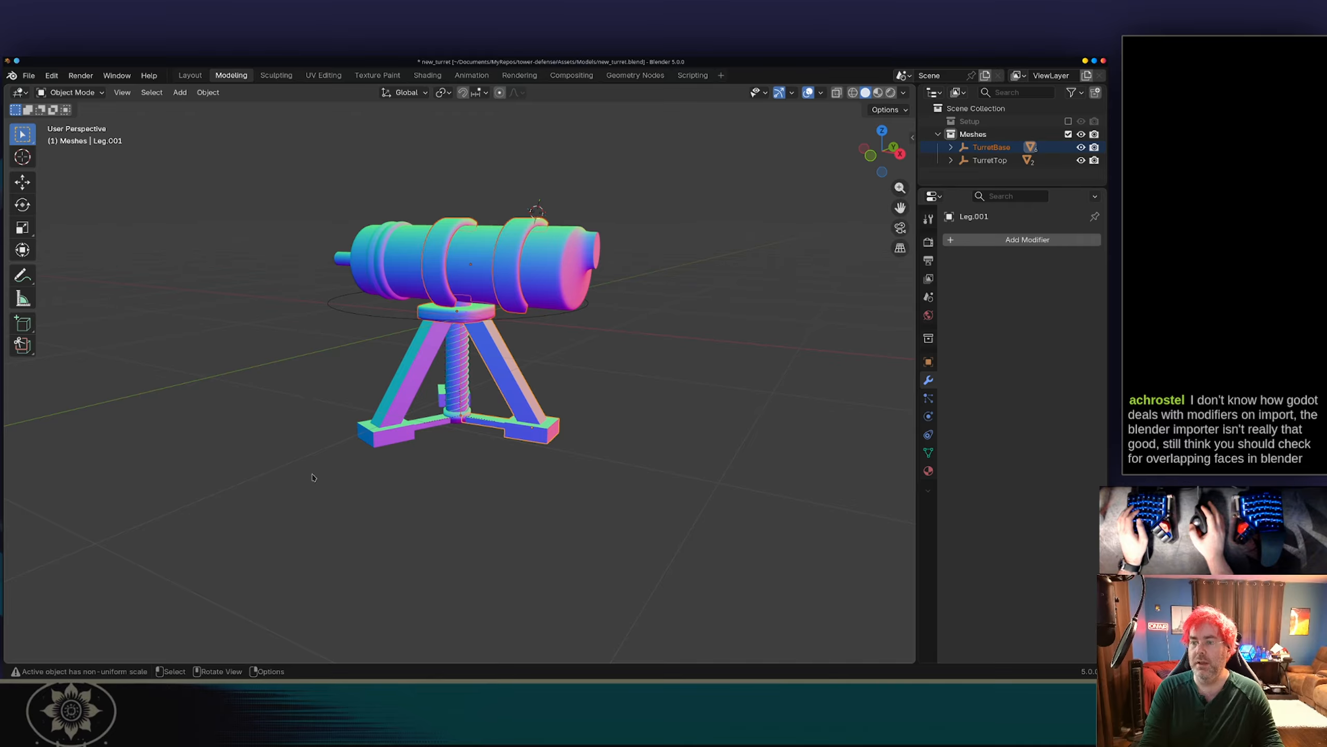
drag(314, 474, 699, 190)
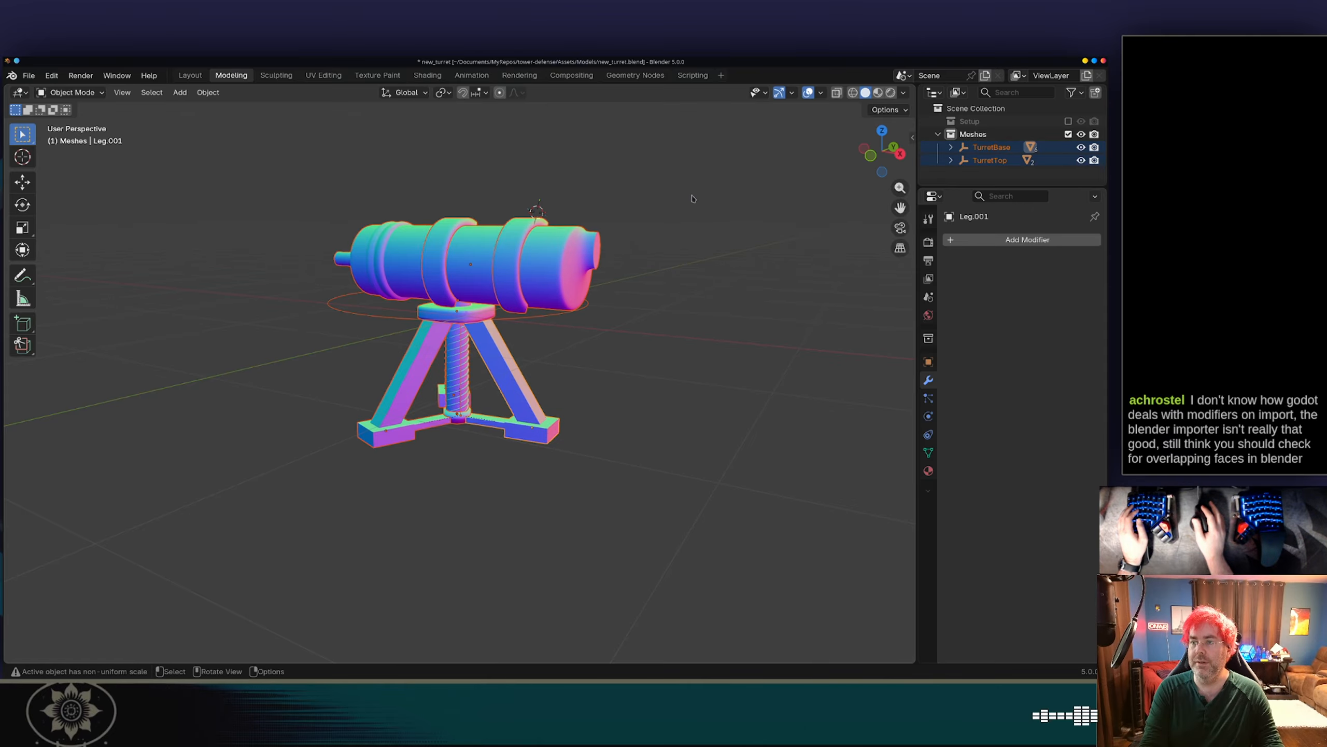
key(h)
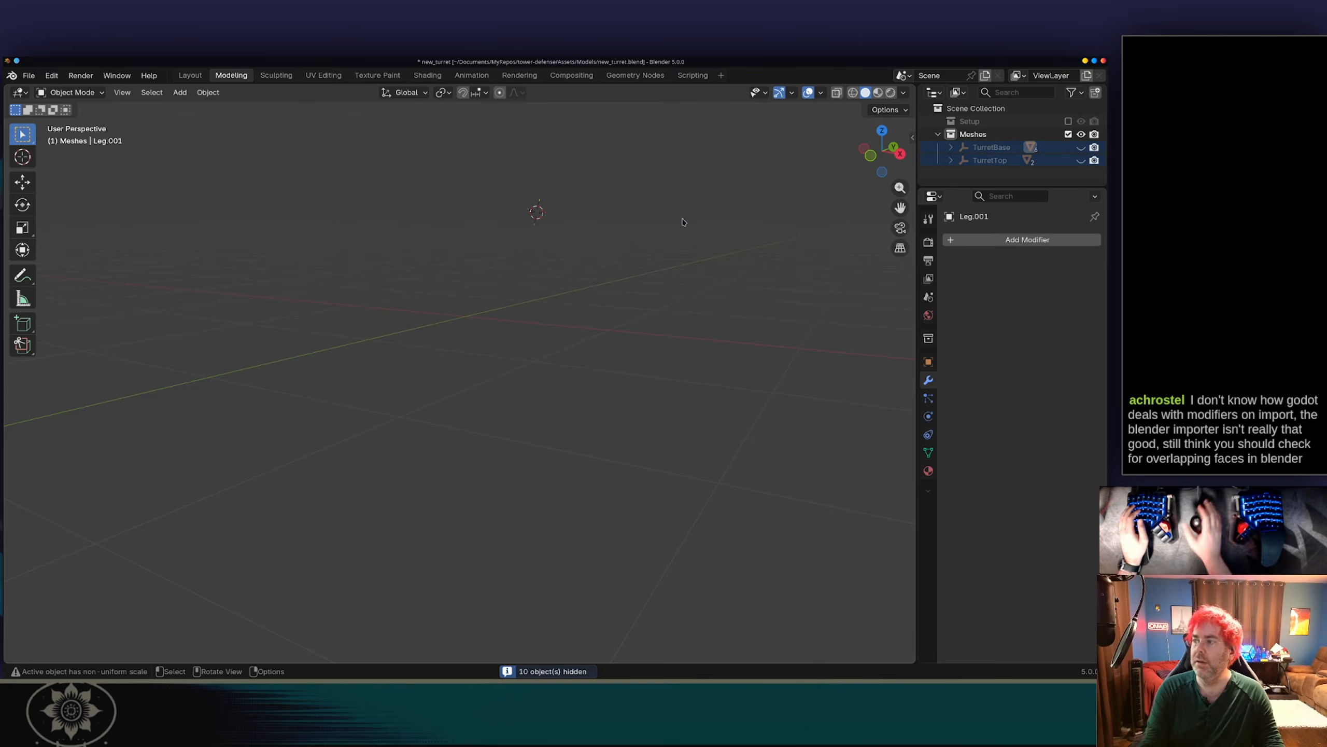
Make only TurretTop and its Barrel mesh visible again and save the Blender file.
click(951, 160)
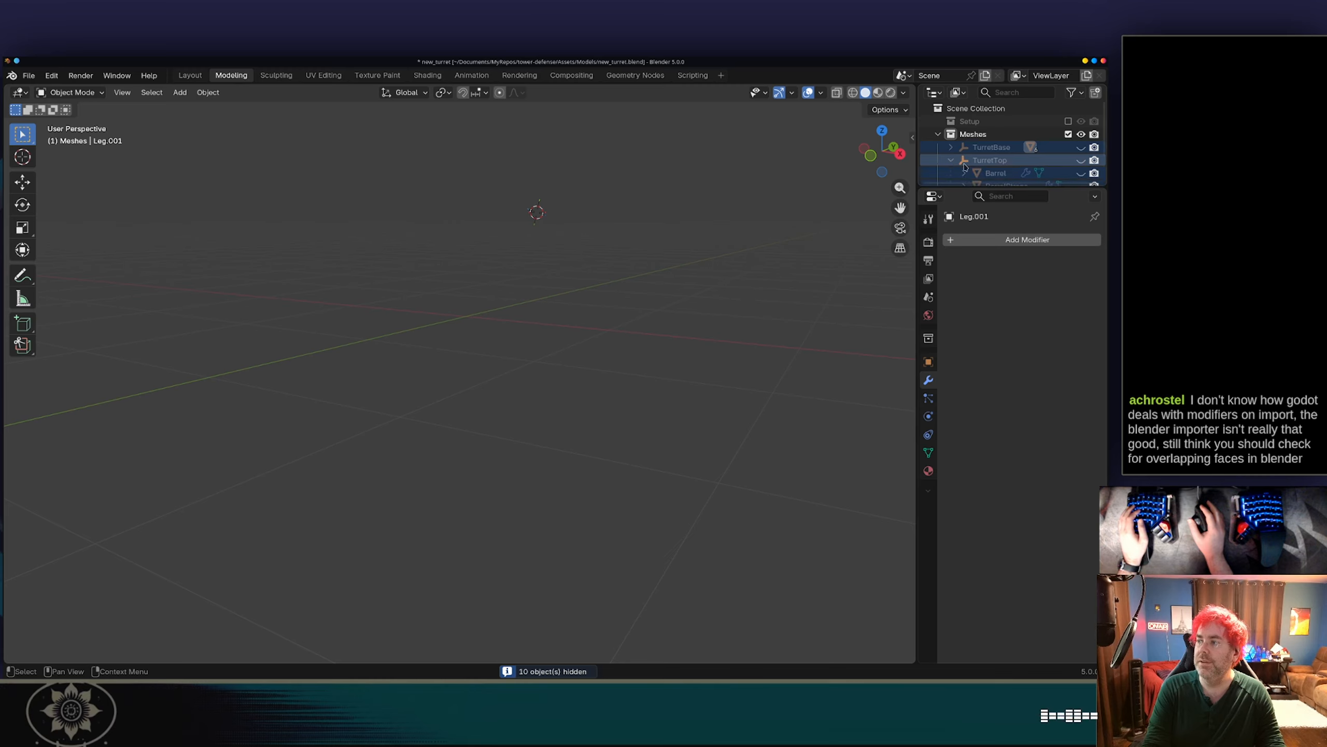
drag(965, 187, 965, 289)
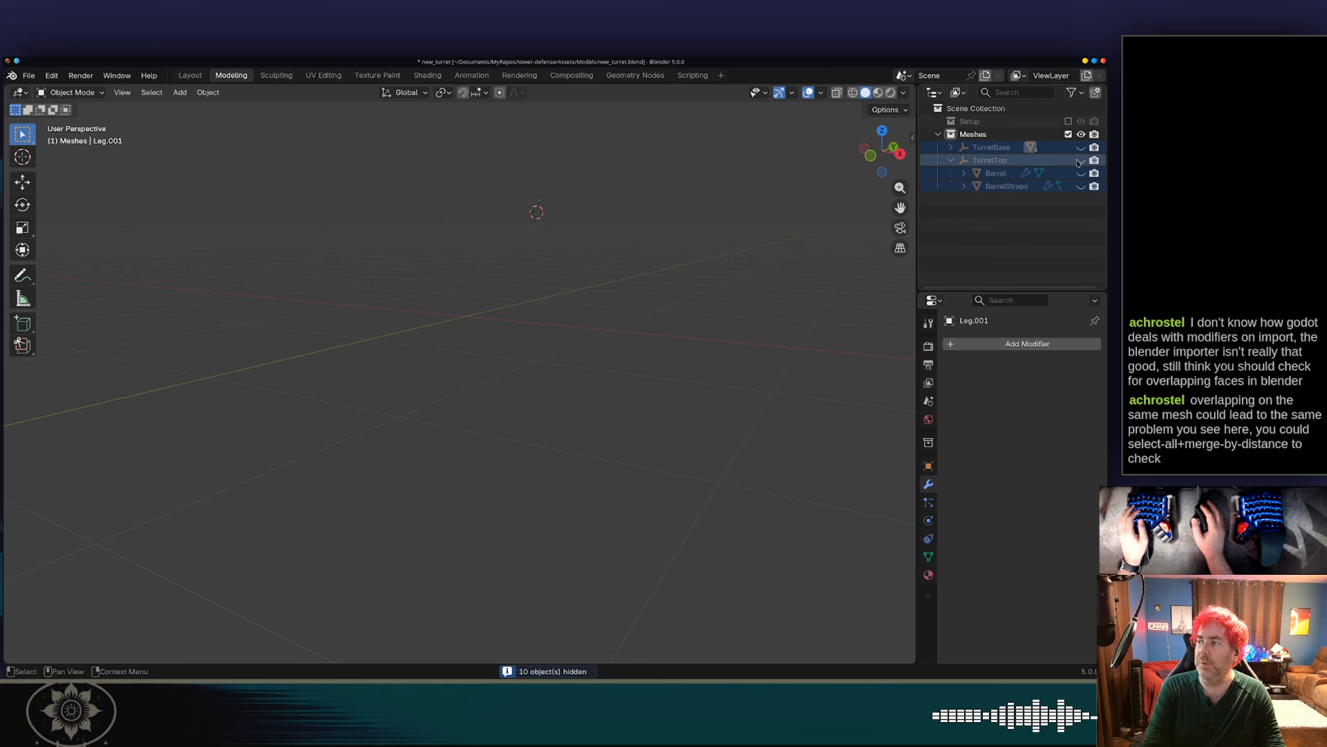
click(1081, 160)
click(1081, 173)
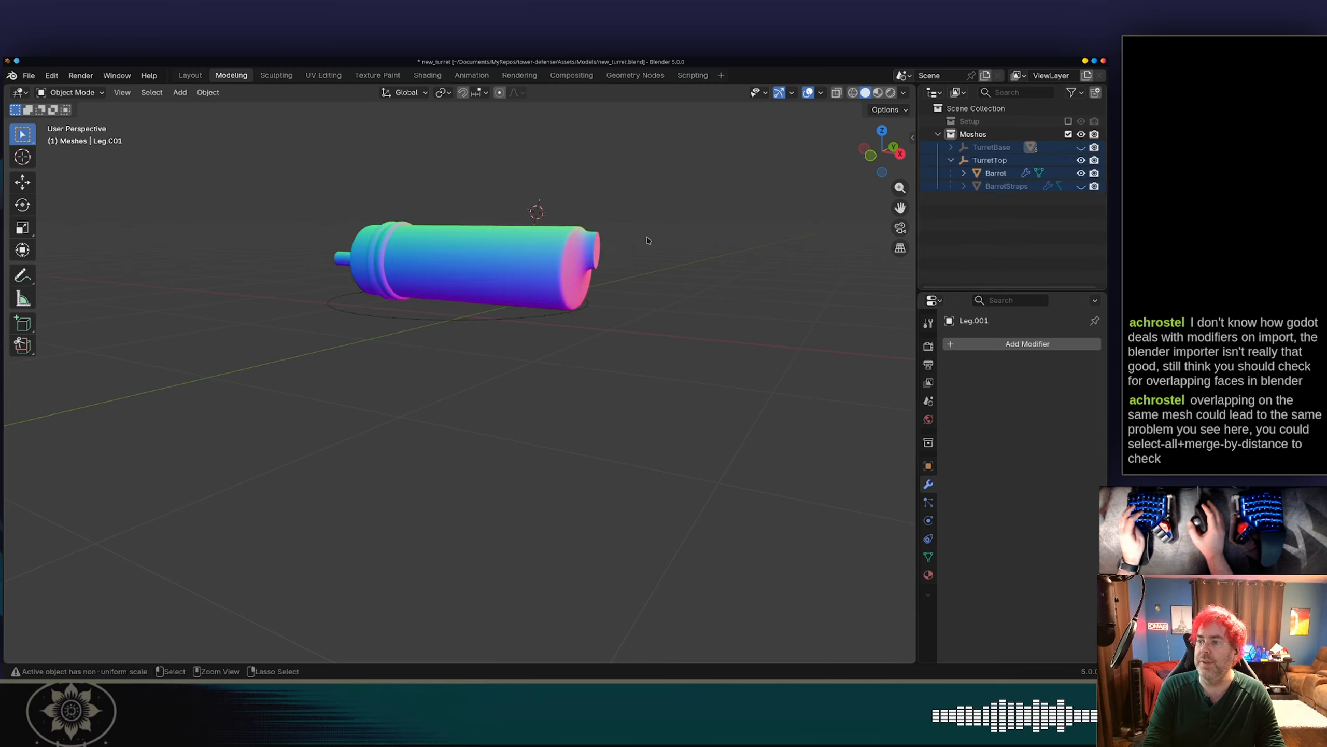
key(ctrl+s)
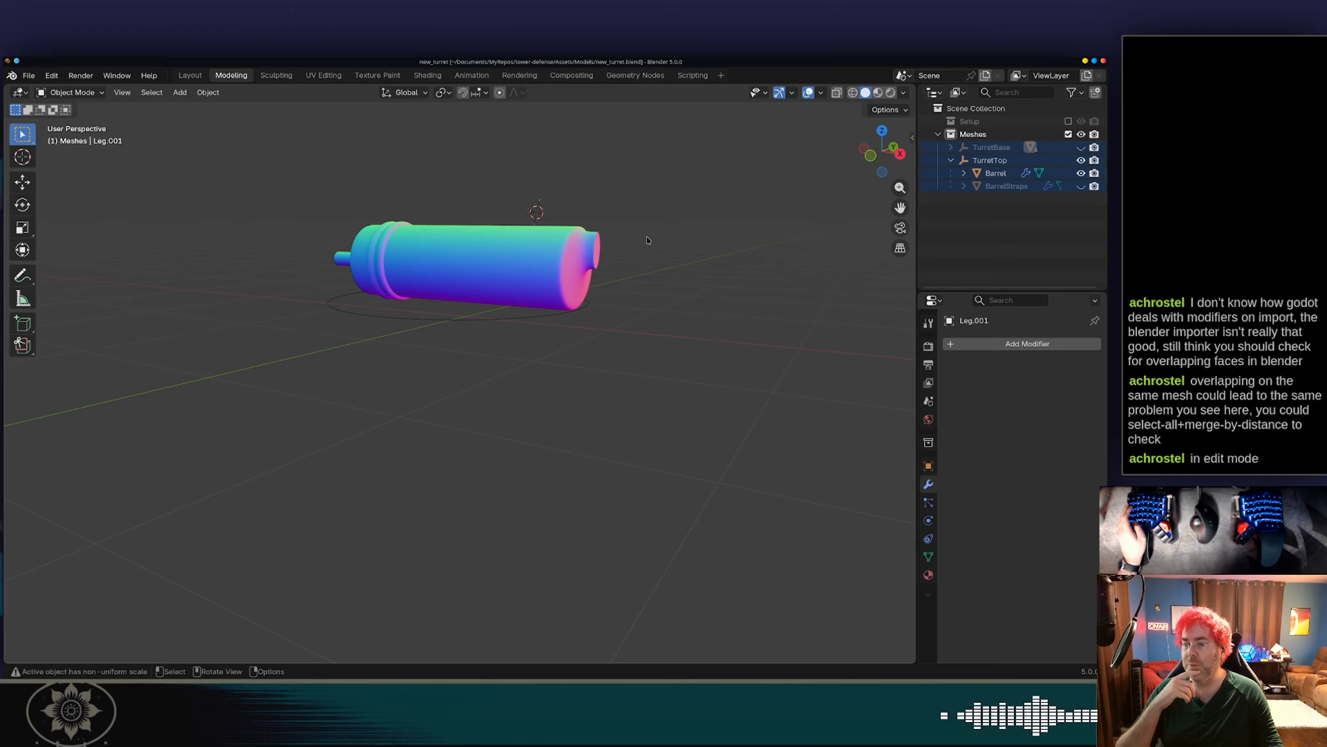
Switch to Godot, reload new_turret.blend from disk and inspect the isolated barrel's lighting.
key(alt+Tab)
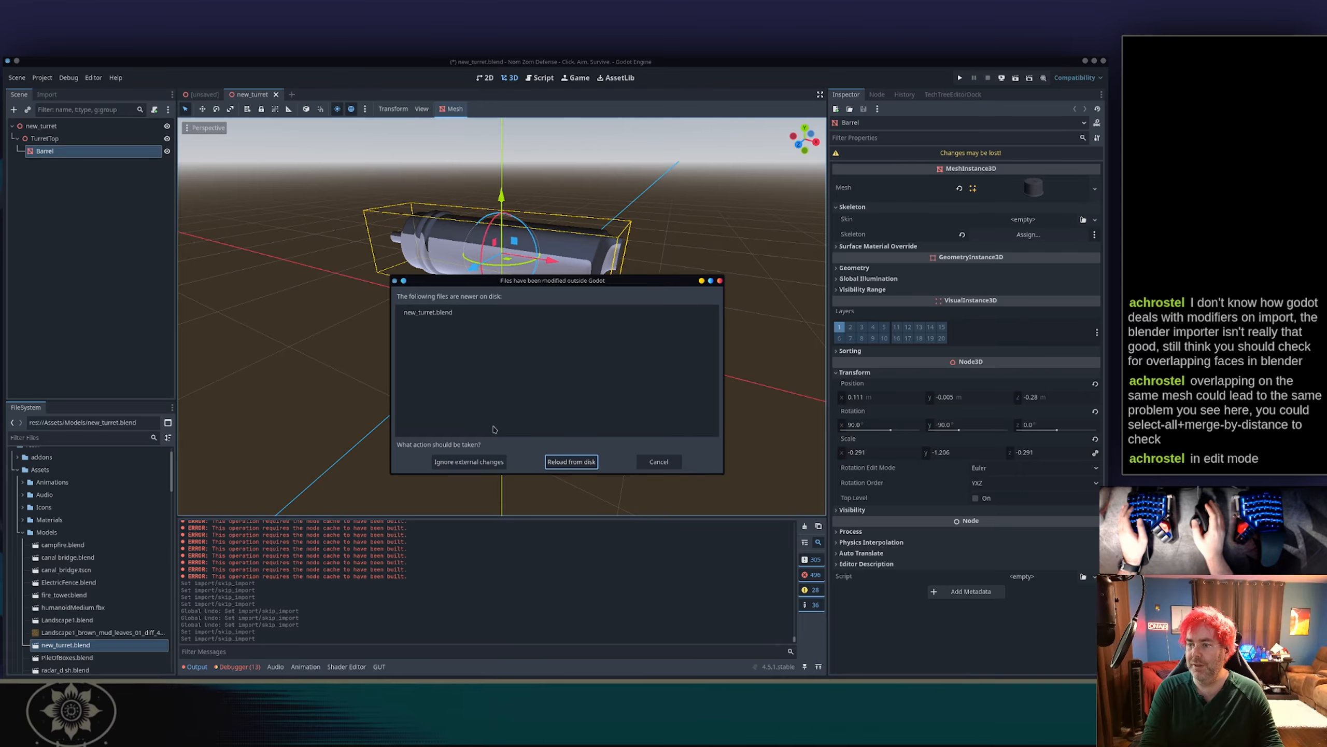
key(Return)
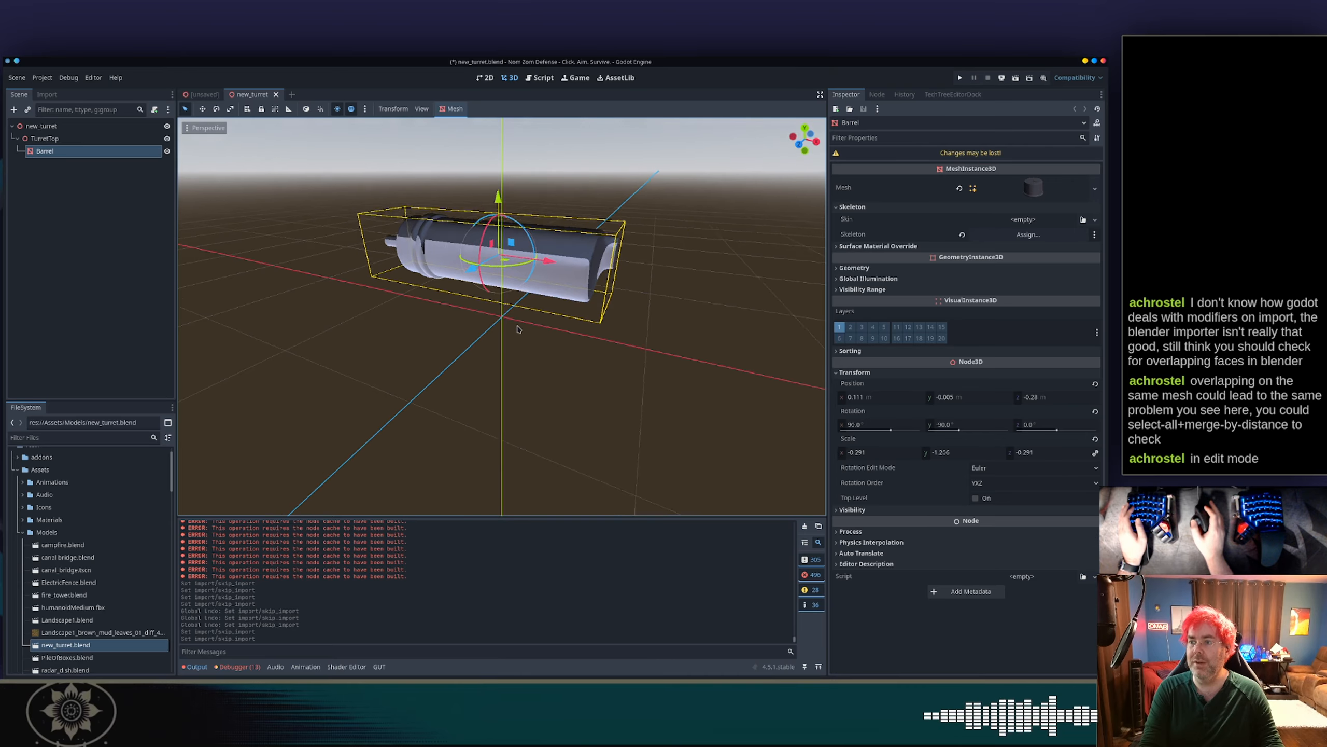
middle_drag(518, 329, 652, 357)
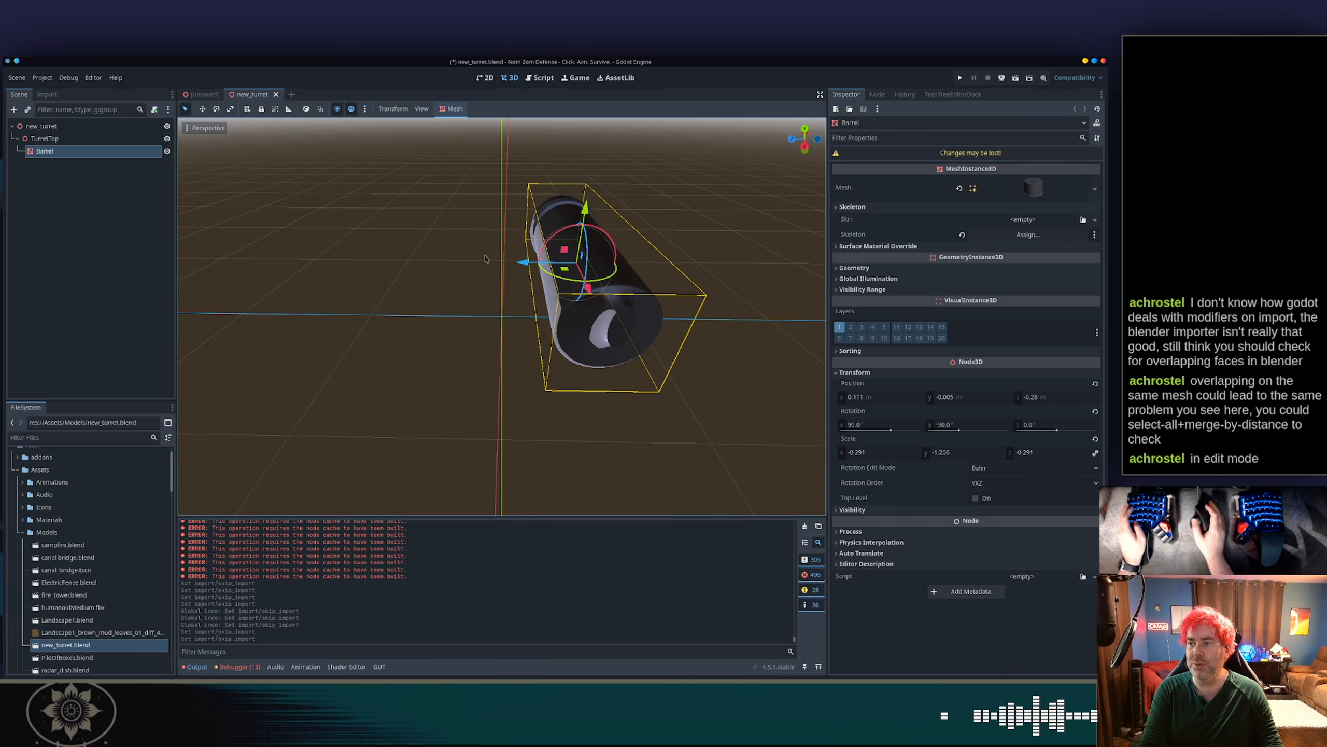
Switch to Blender, merge all of the Barrel mesh's vertices by distance in Edit Mode and save the file.
key(alt+Tab)
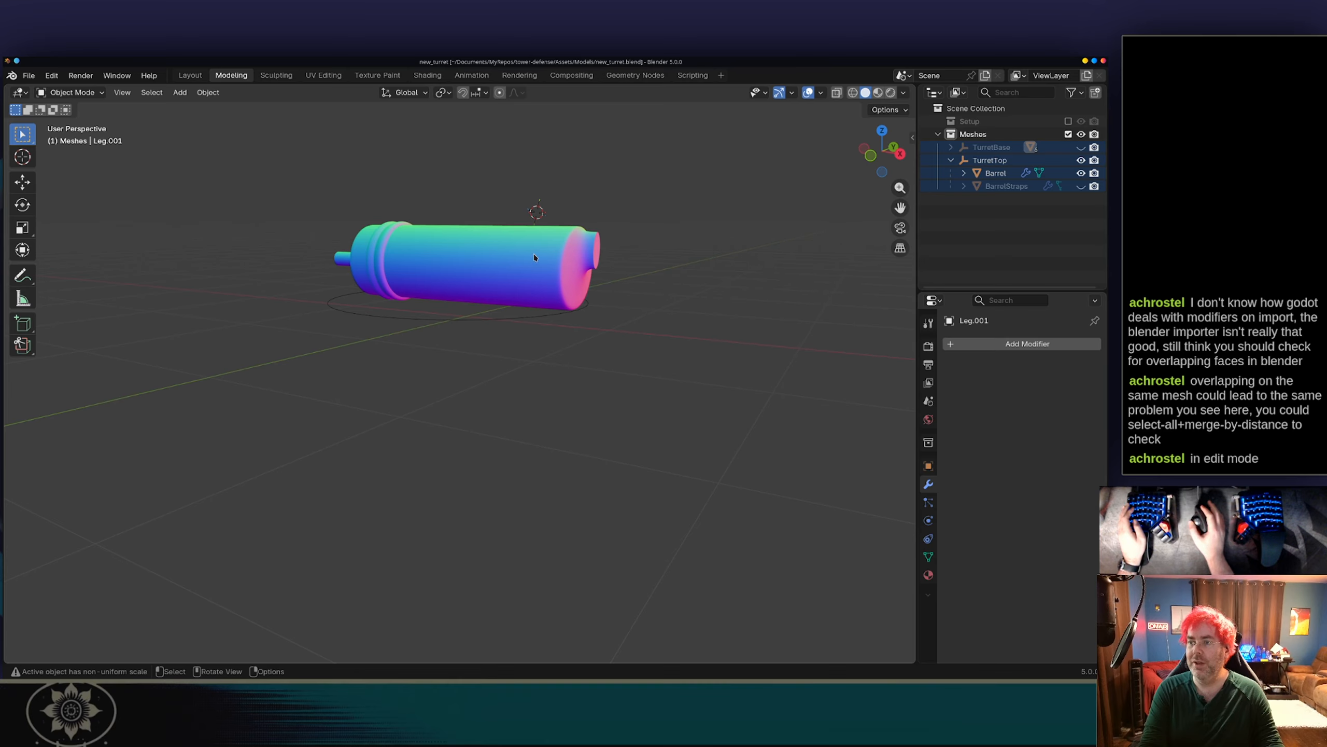
click(534, 257)
key(Tab)
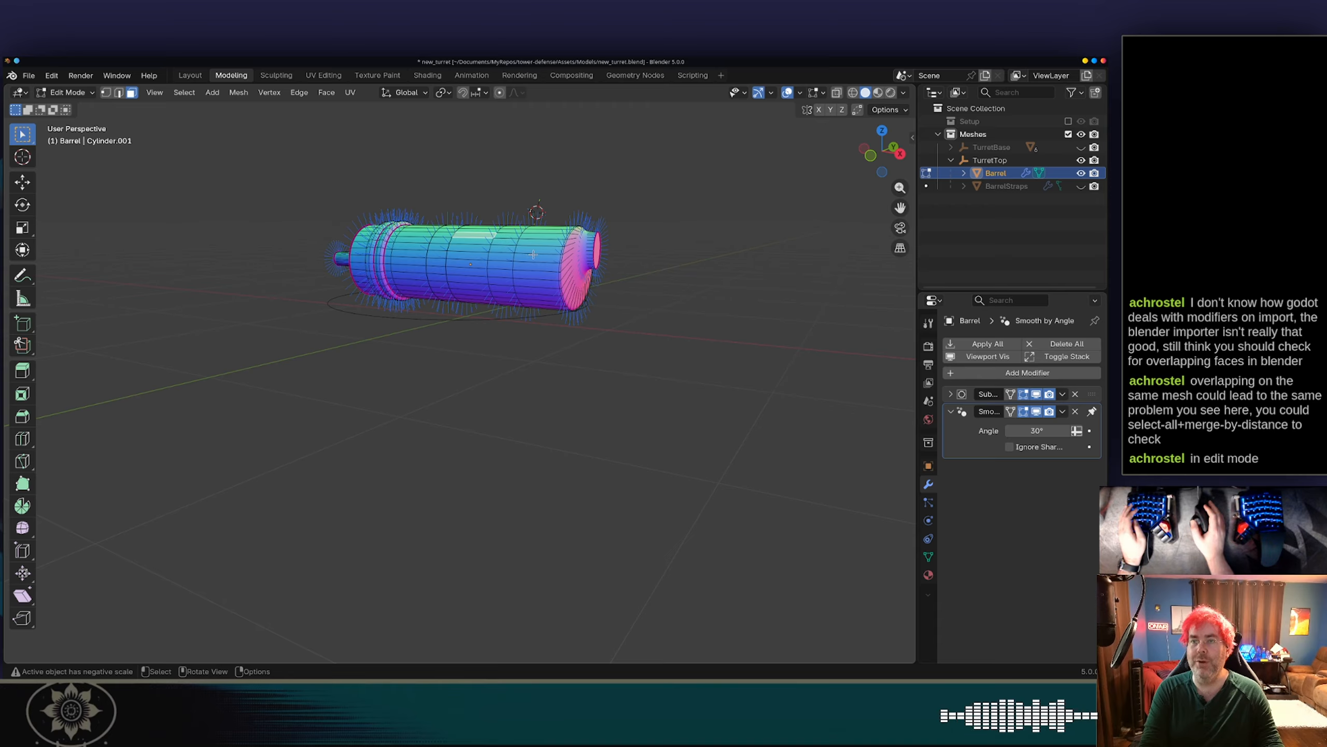
key(a)
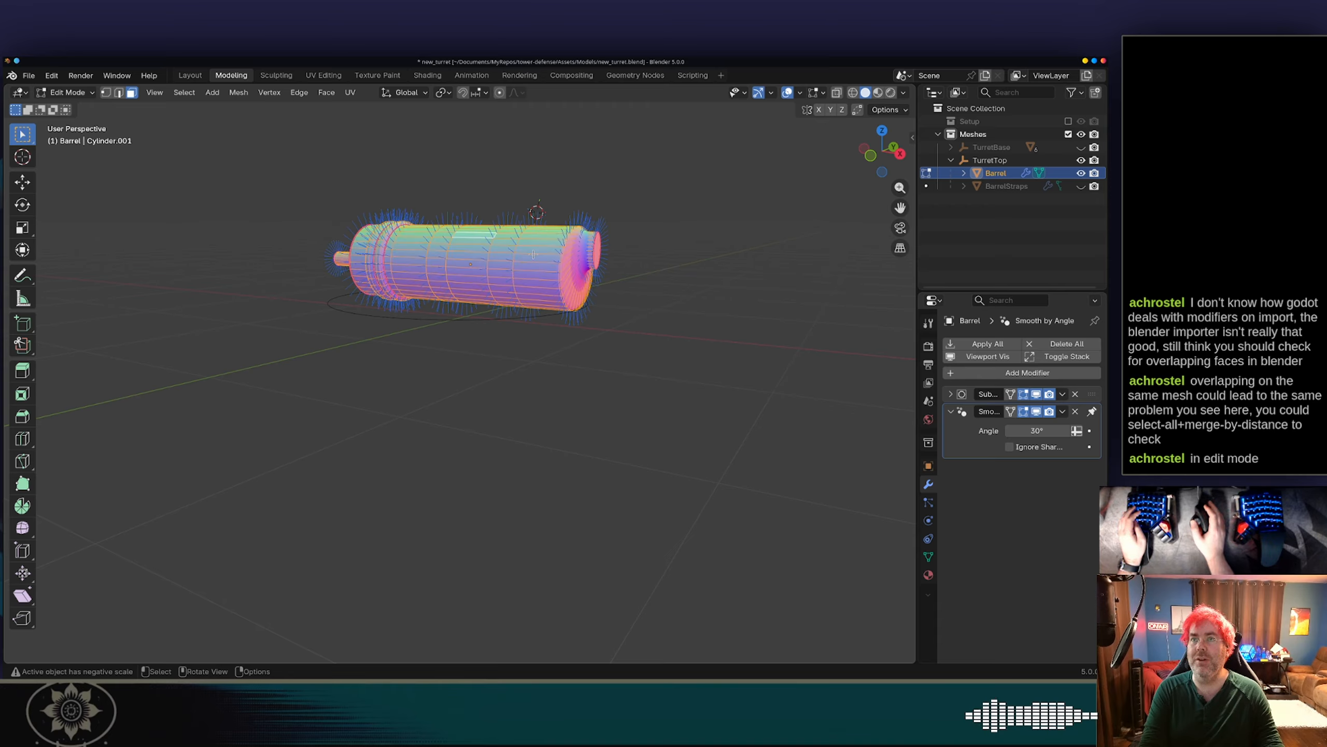
right_click(556, 193)
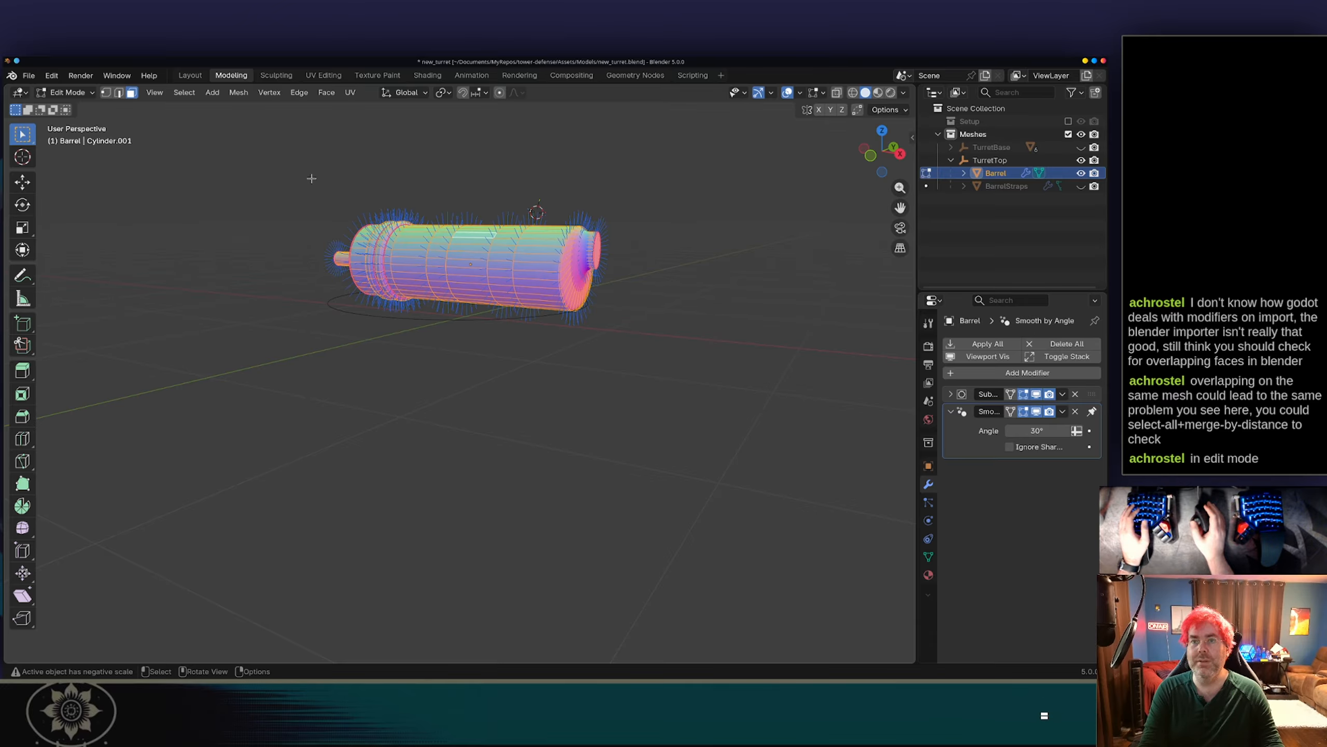
click(238, 92)
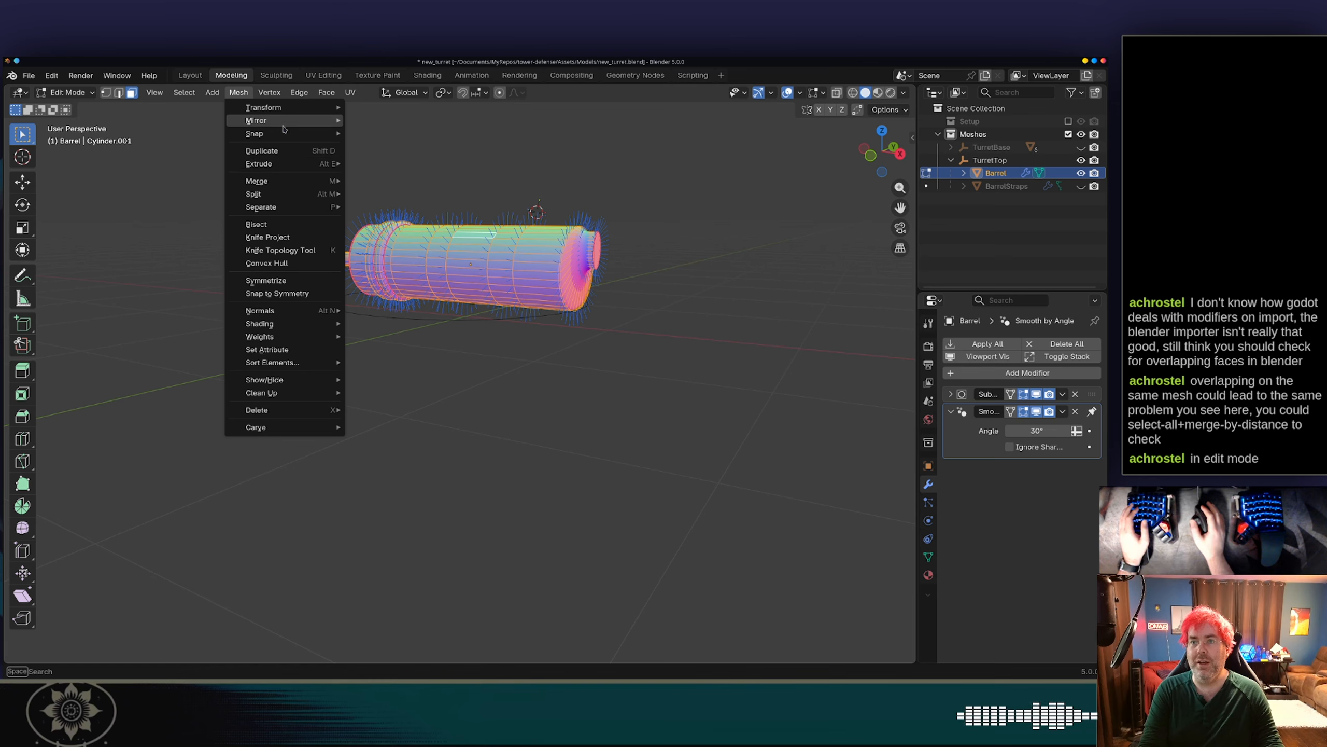
mouse_move(285, 126)
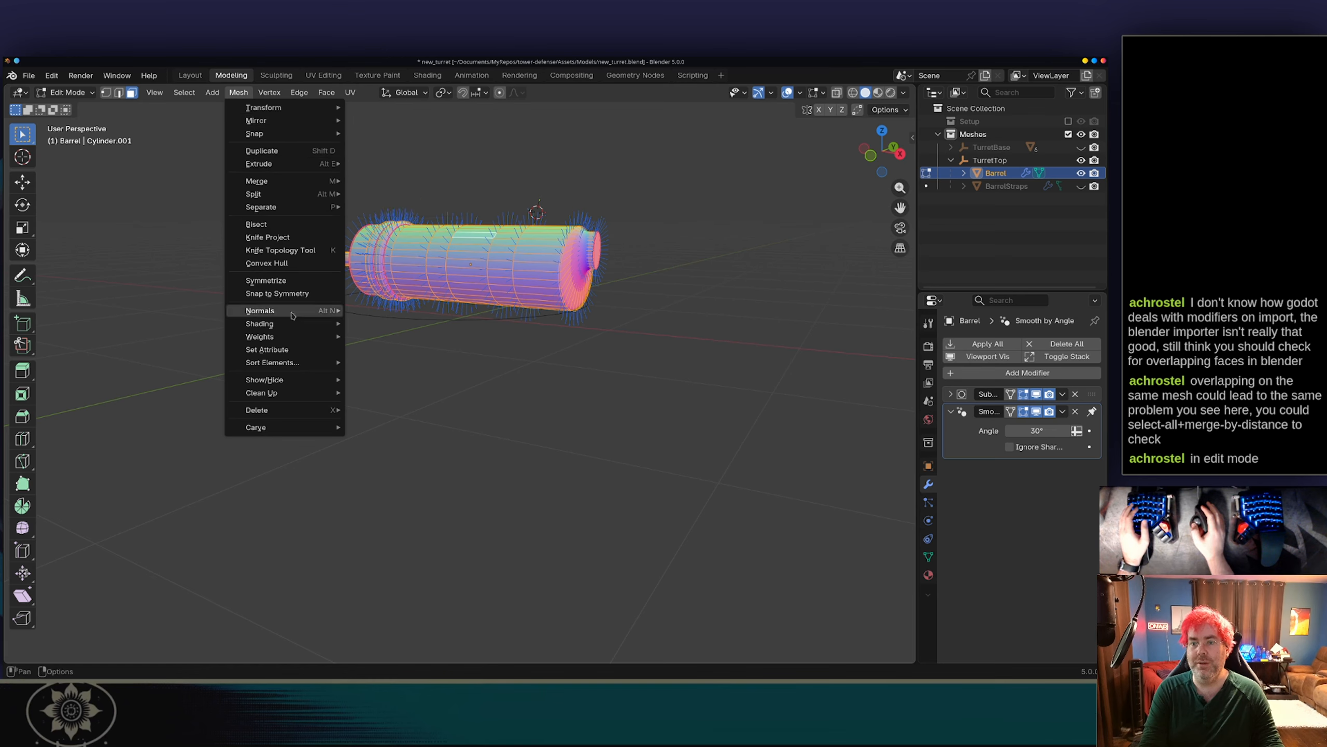
mouse_move(272, 181)
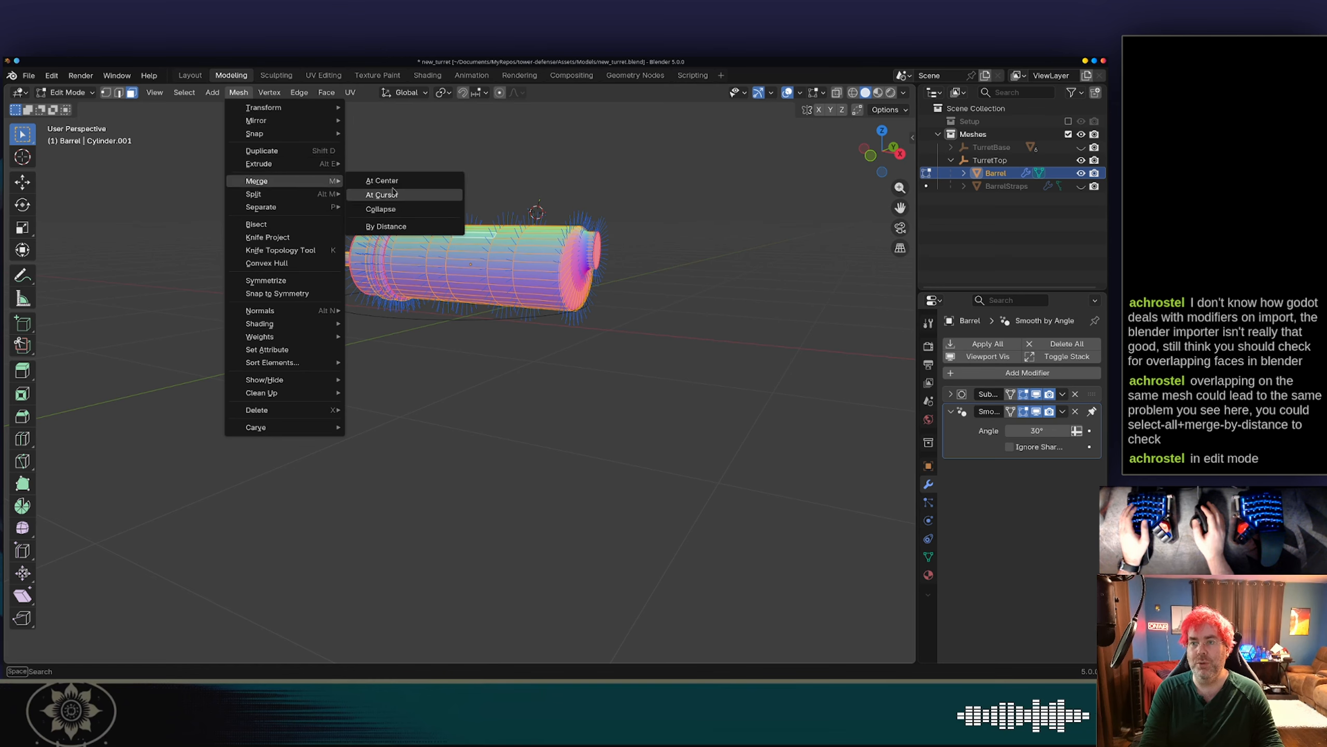
click(377, 226)
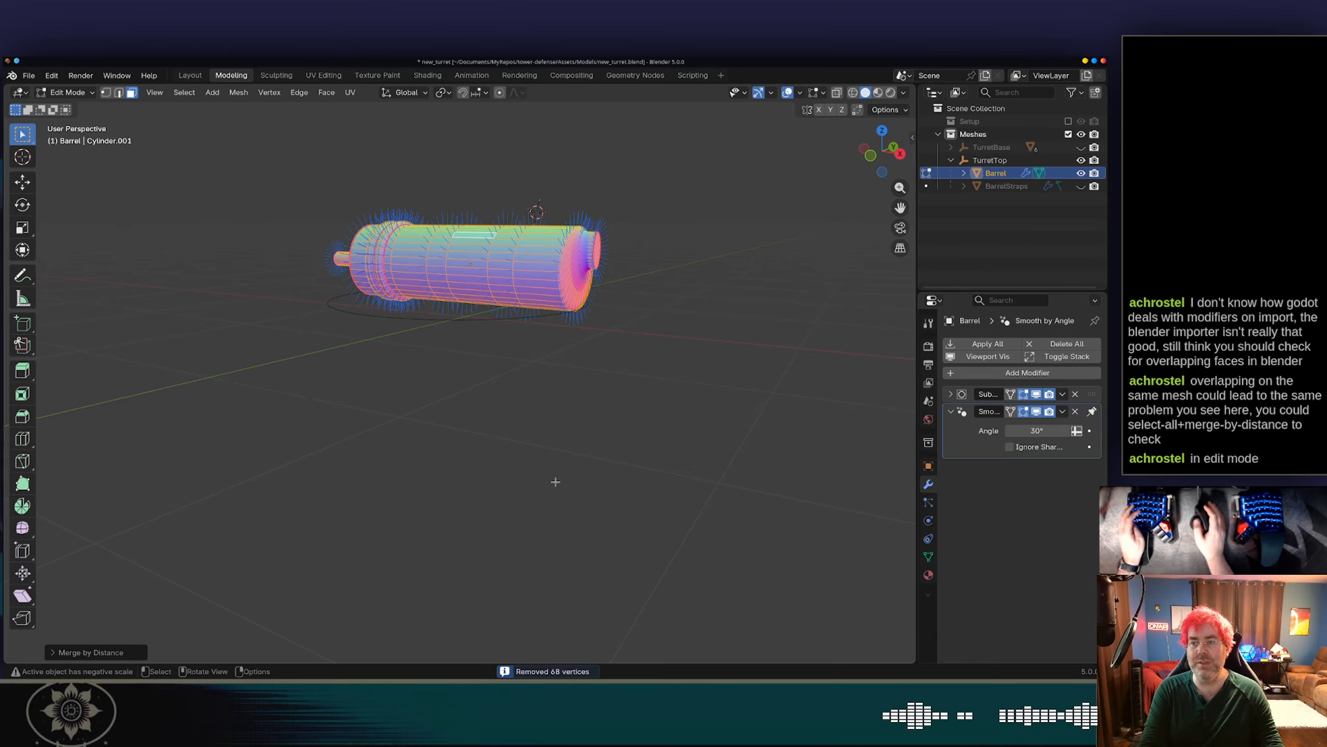
key(ctrl+s)
Switch to Godot, reload the changed new_turret.blend from disk and inspect the merged barrel unselected.
key(alt+Tab)
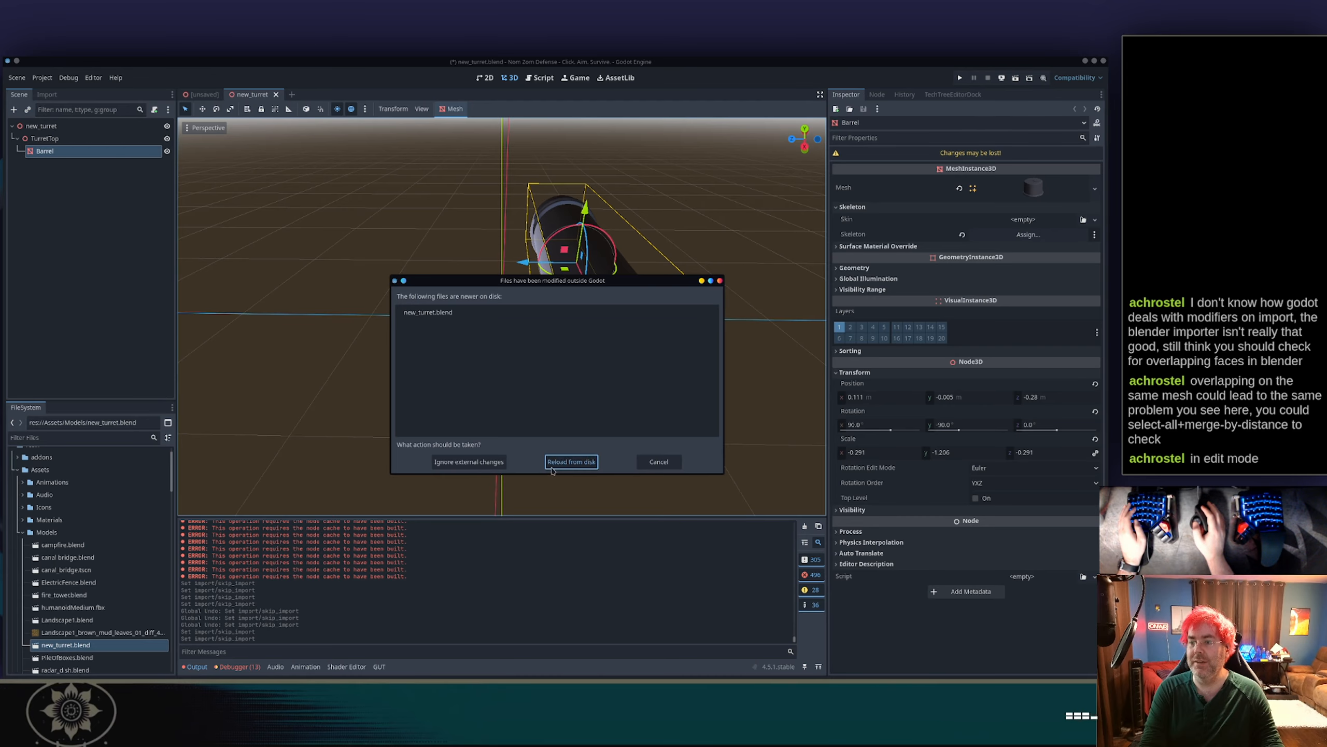
click(571, 461)
middle_drag(570, 460, 511, 329)
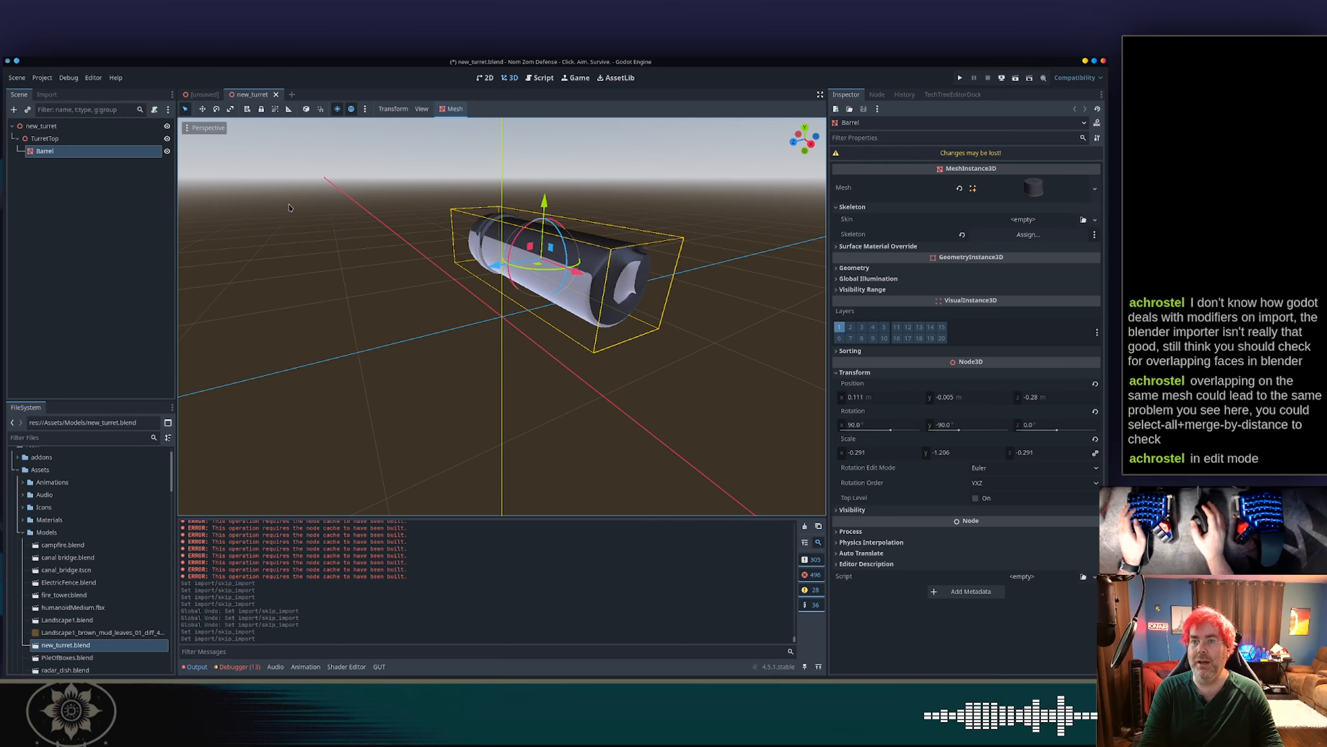
click(289, 205)
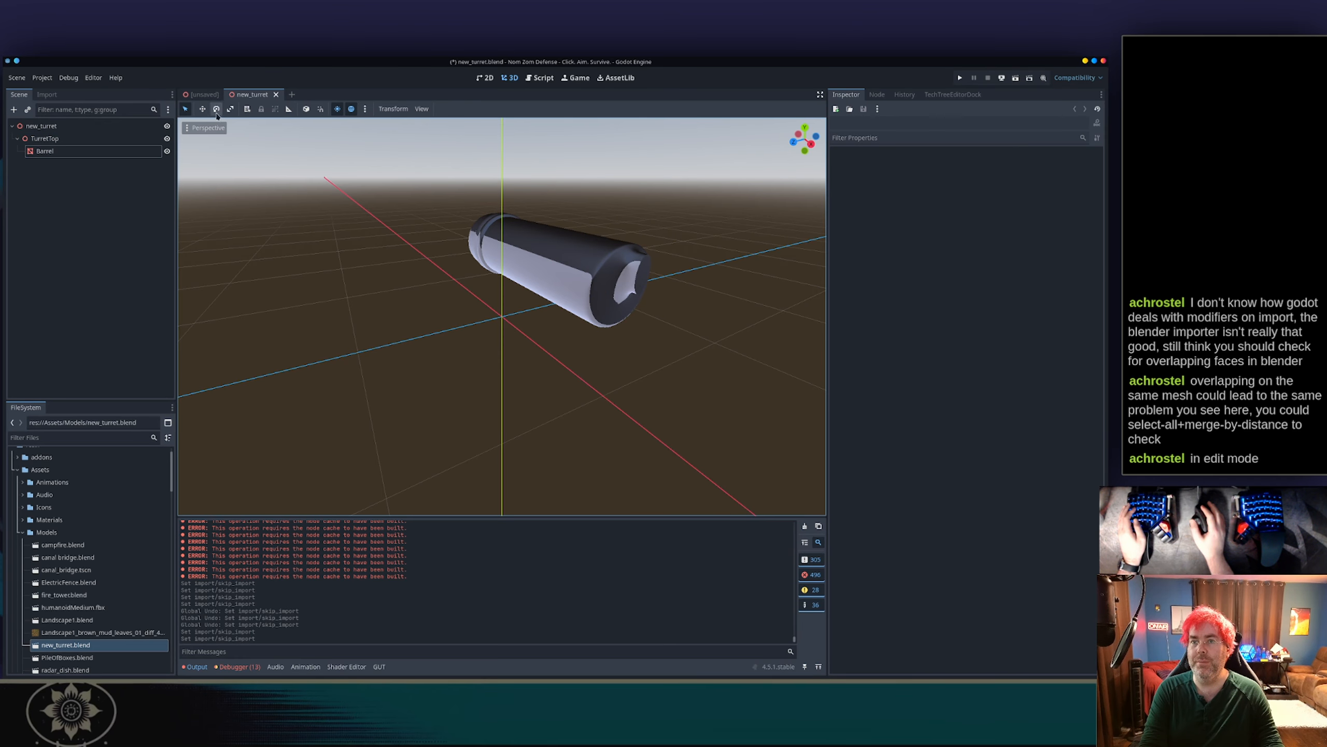
Check the barrel's lighting in the unsaved test scene and close the new_turret scene.
click(204, 95)
scroll(404, 261, down, 3)
middle_drag(403, 262, 290, 128)
click(258, 94)
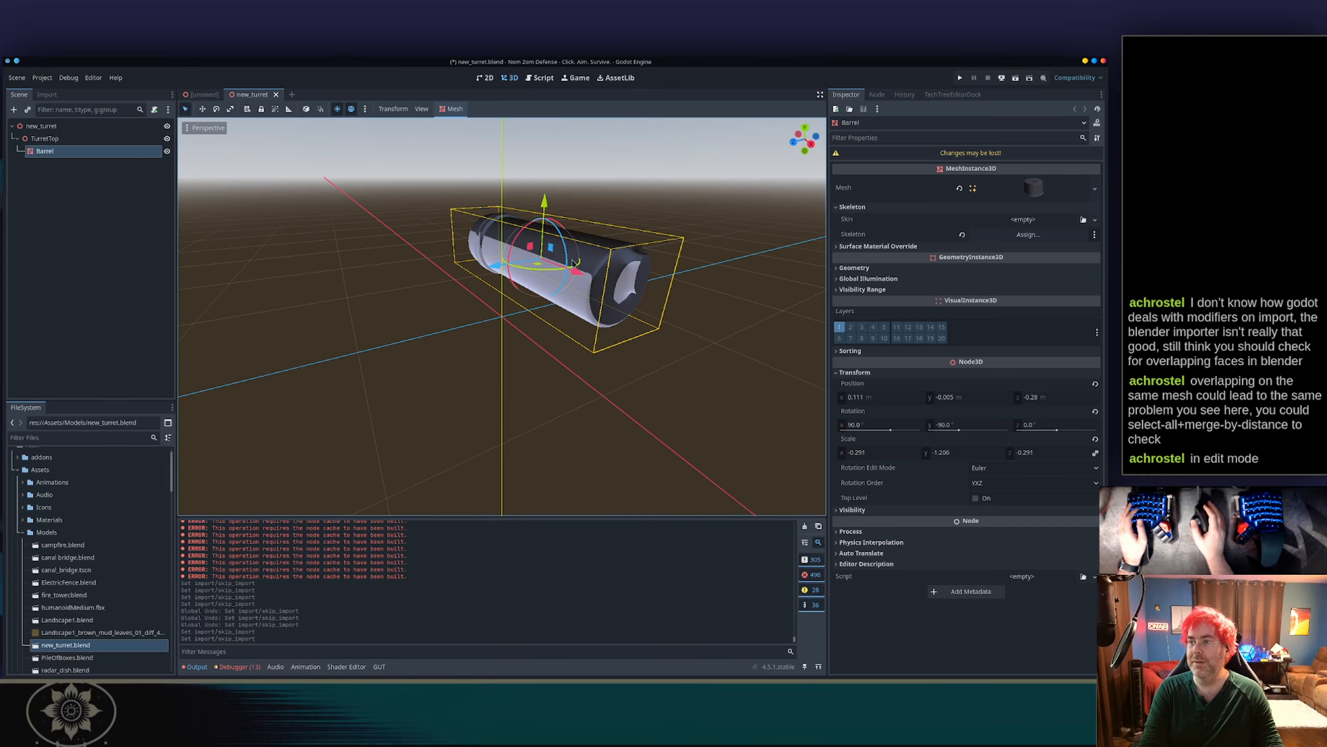
click(276, 94)
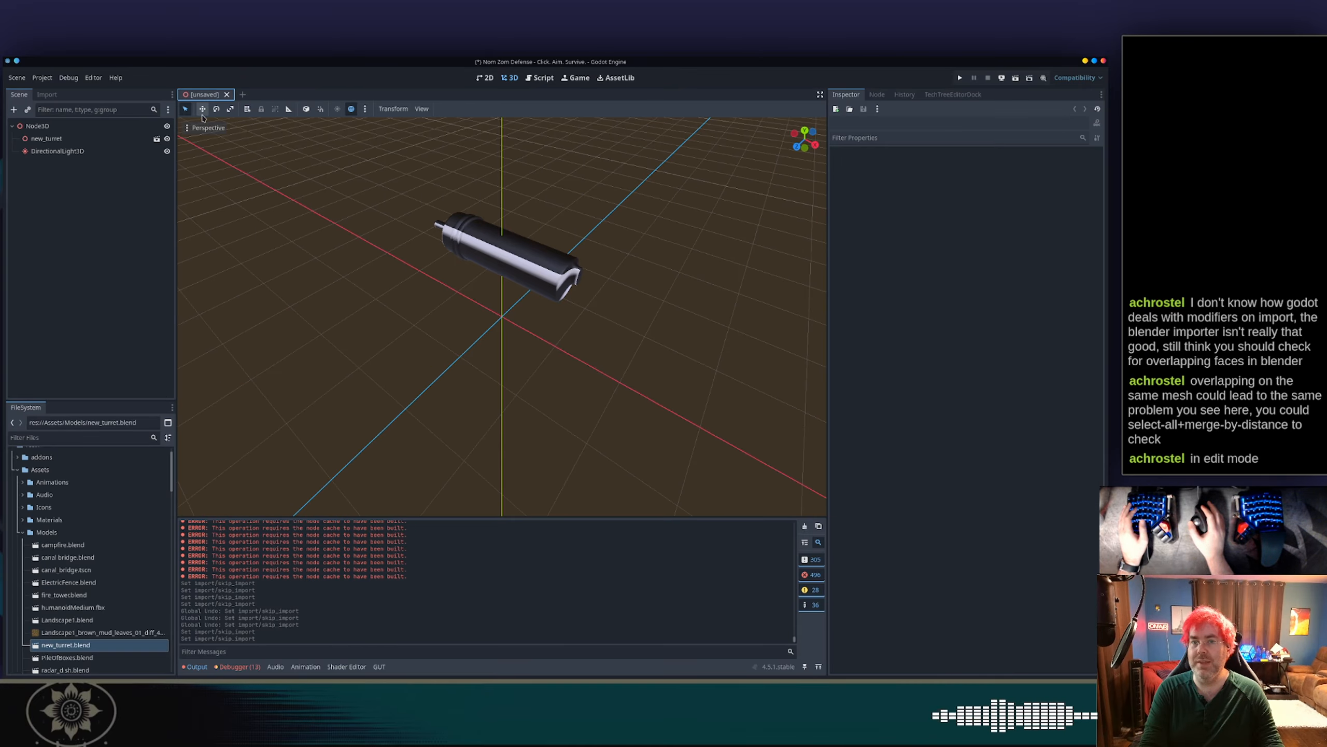
Open the imported new_turret scene anyway and inspect the barrel's lighting.
click(156, 139)
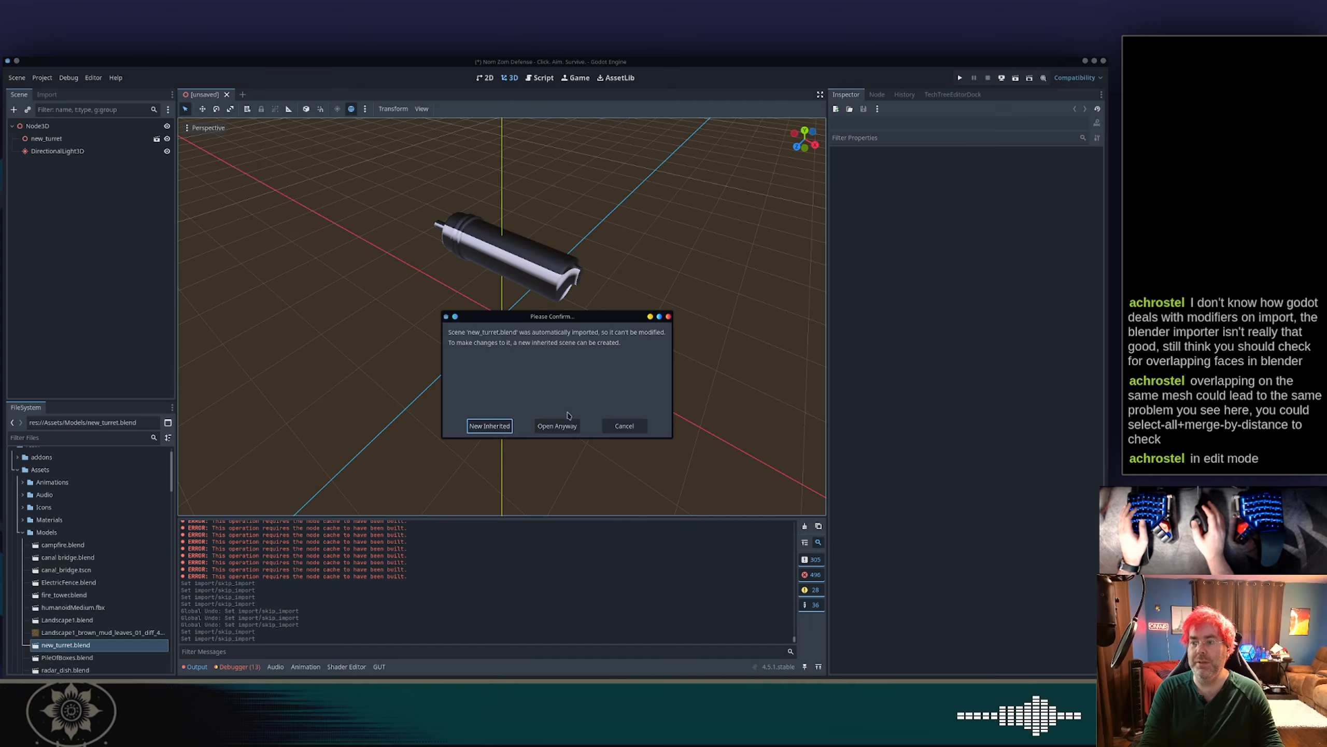
click(557, 425)
middle_drag(581, 314, 542, 293)
scroll(429, 291, down, 2)
Switch to Blender, undo the last merge on the Barrel mesh and merge all of its vertices by distance again.
key(alt+Tab)
scroll(541, 235, up, 3)
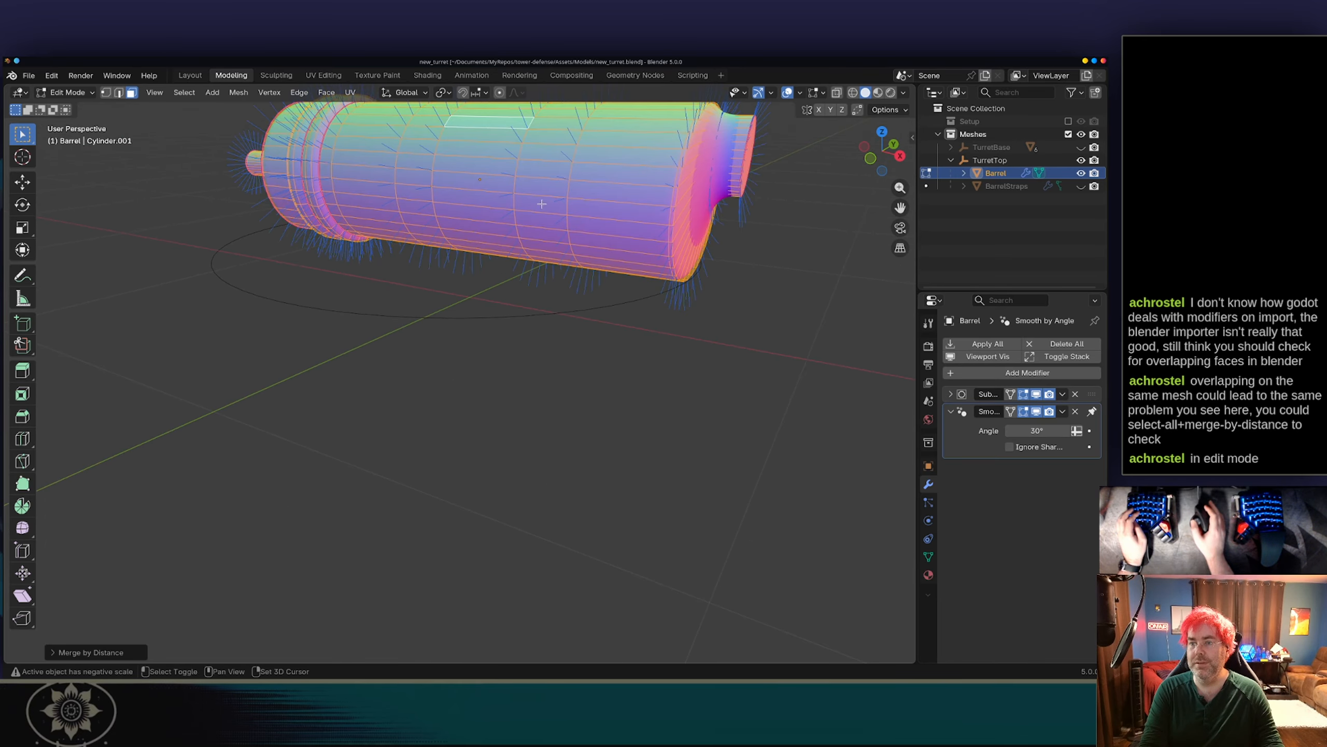
shift+middle_drag(542, 204, 542, 322)
scroll(542, 323, up, 1)
key(ctrl+z)
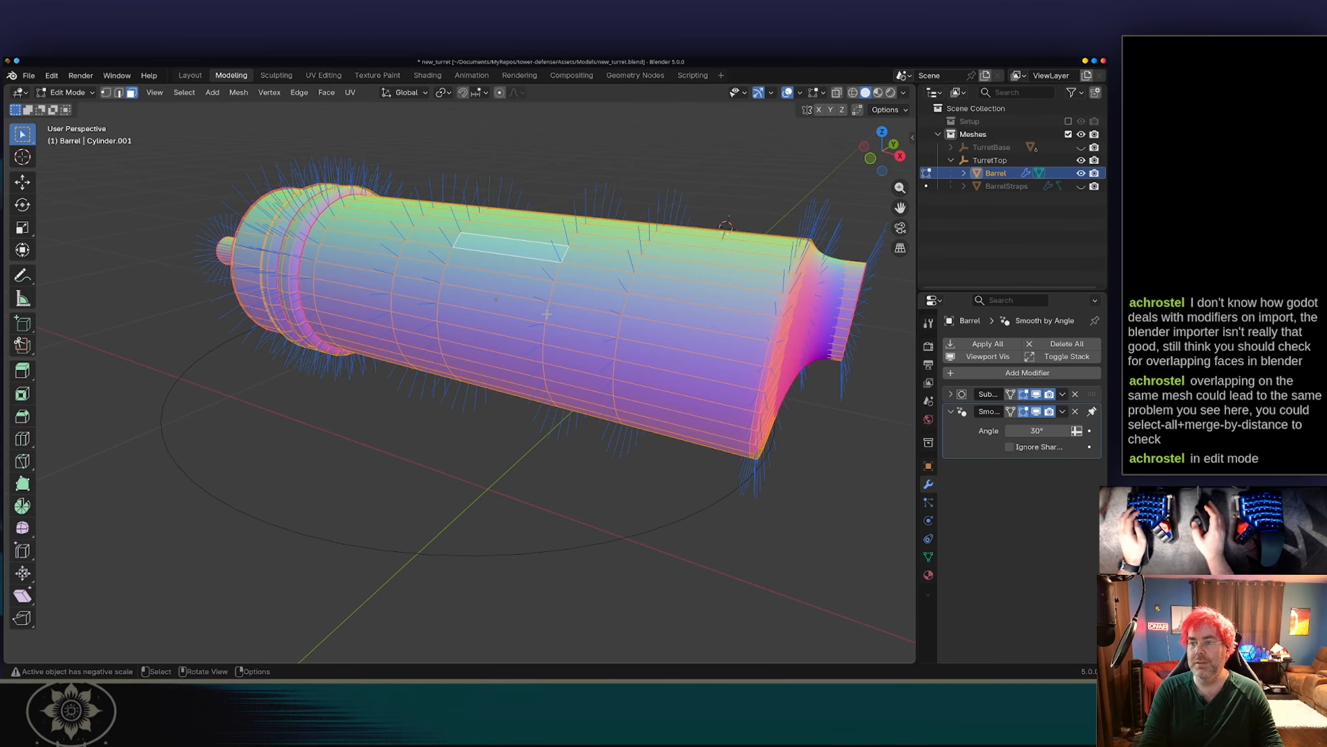
click(548, 222)
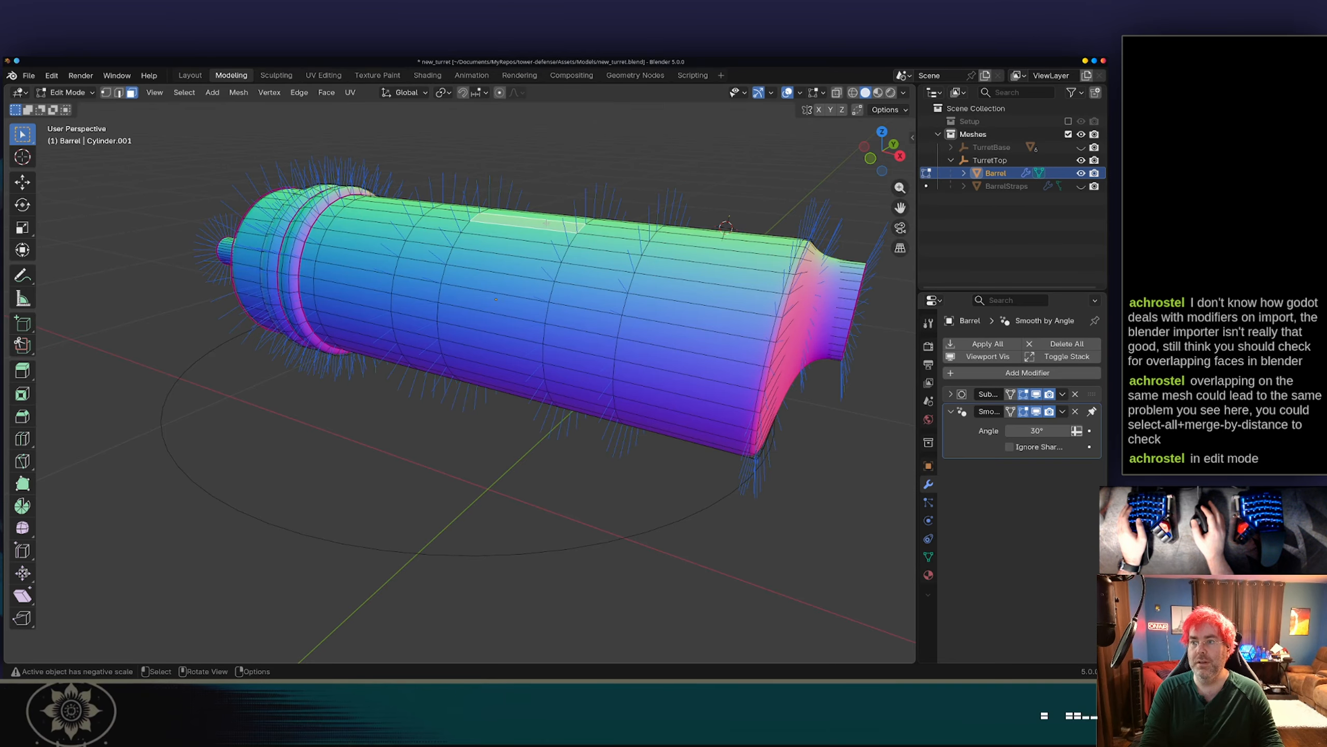
key(a)
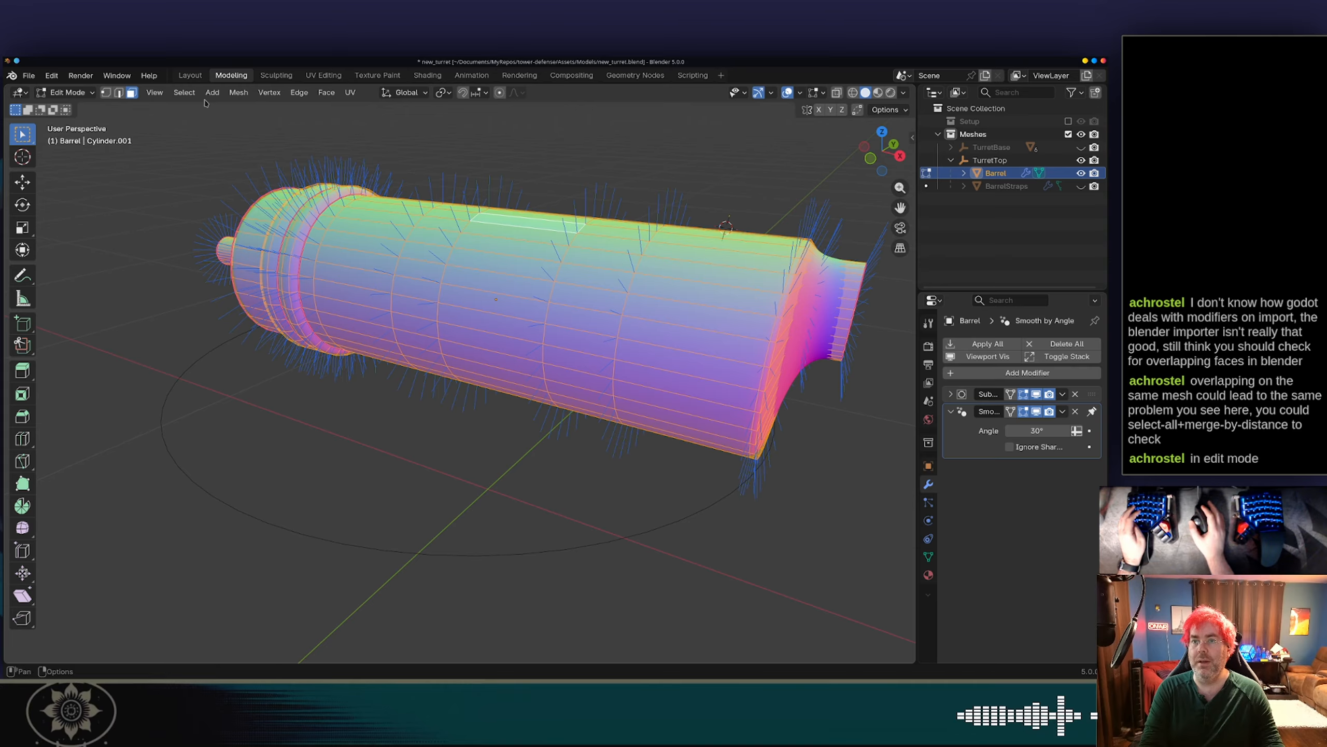
click(239, 92)
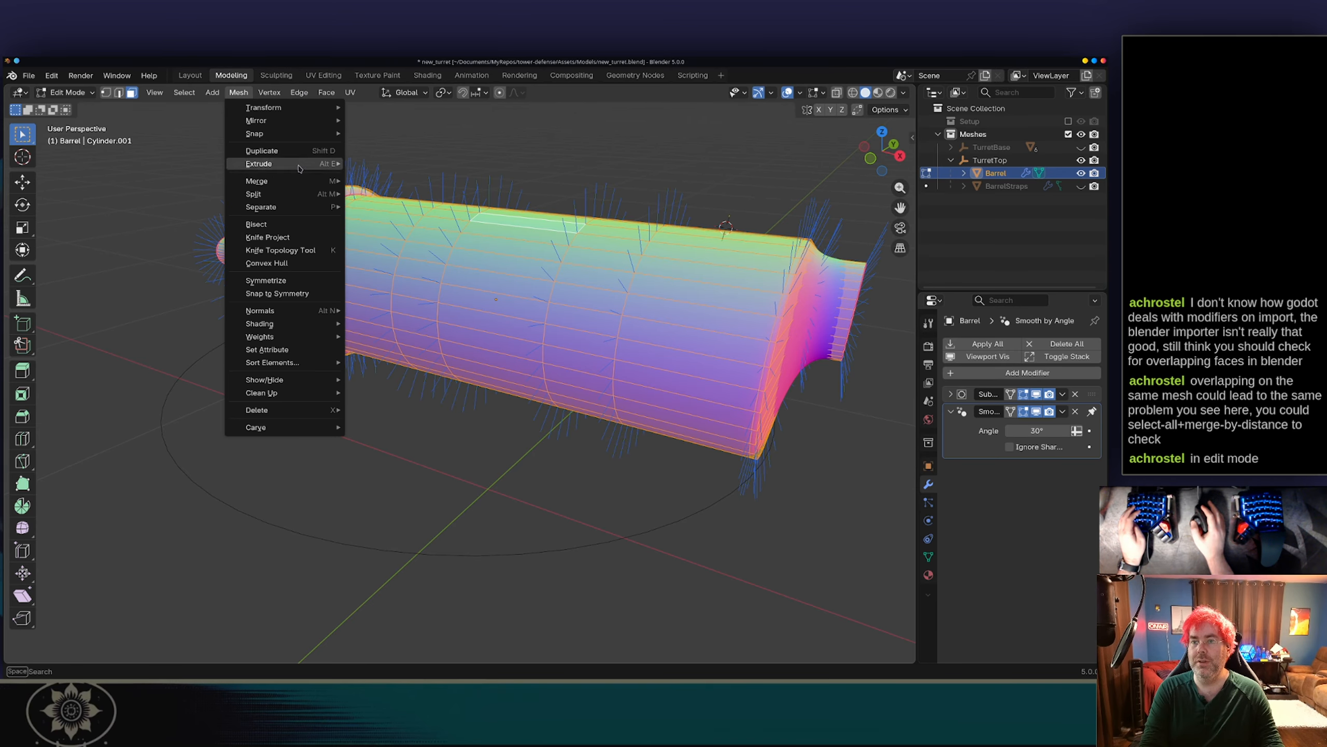
mouse_move(301, 181)
click(385, 227)
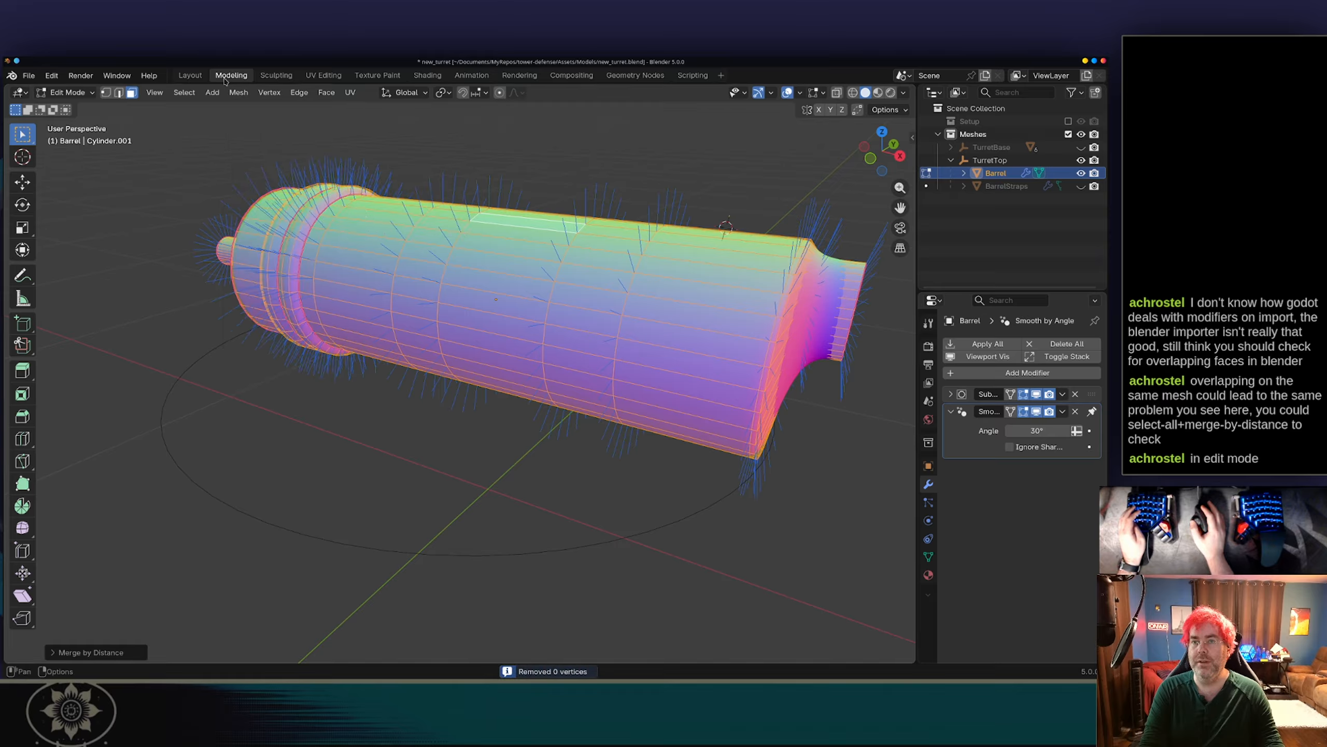
click(238, 92)
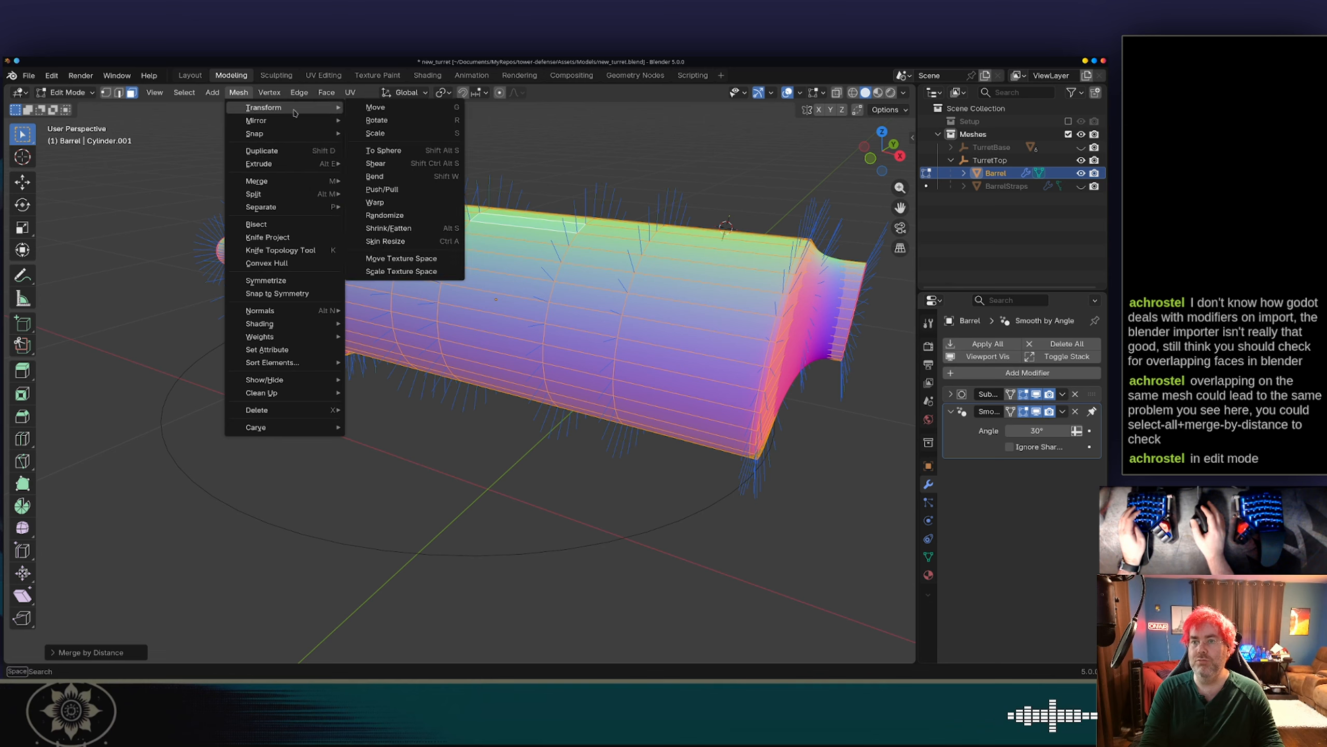
mouse_move(269, 92)
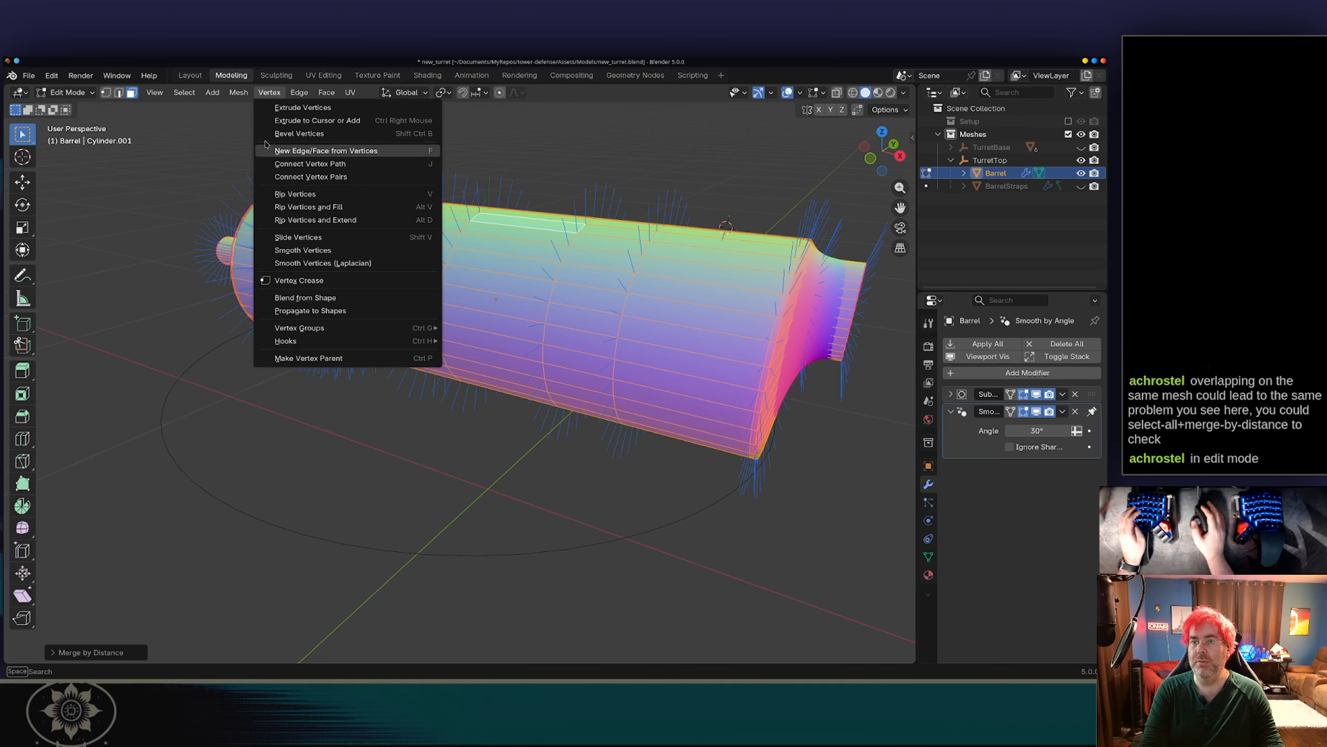
click(237, 92)
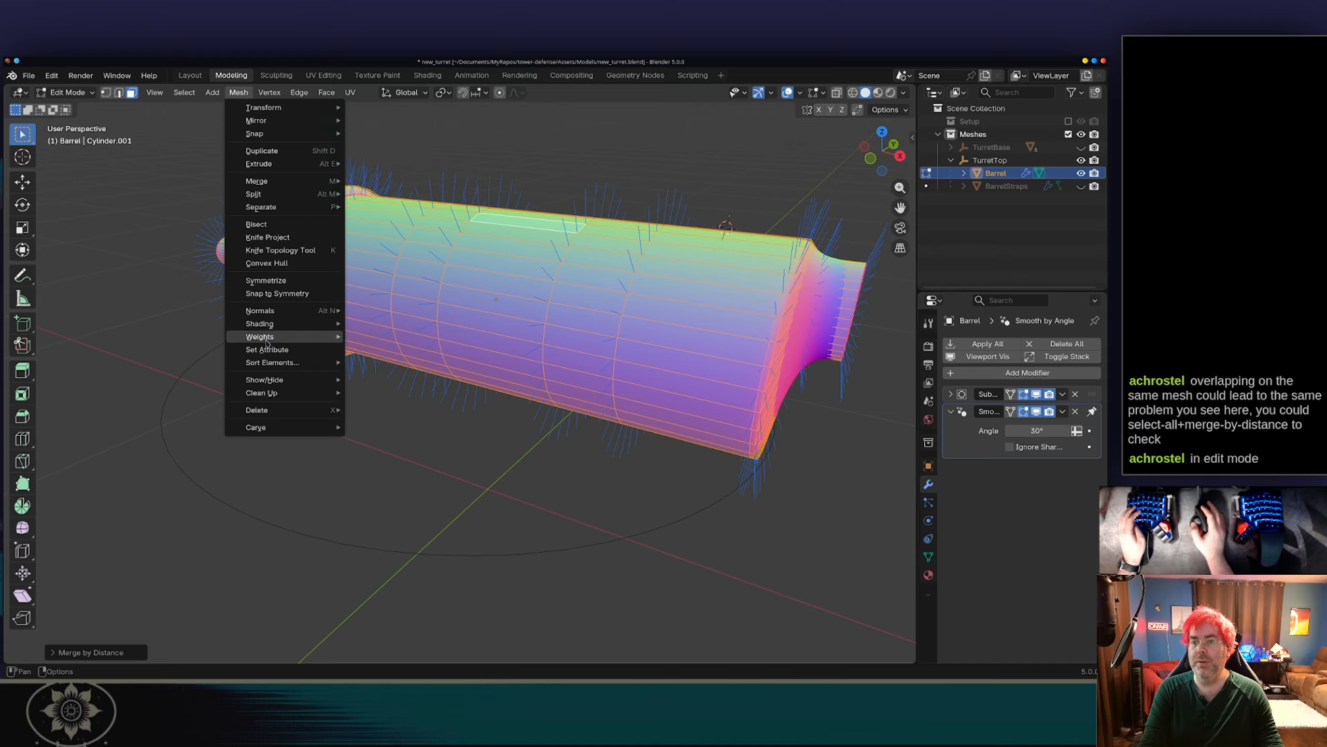
mouse_move(293, 167)
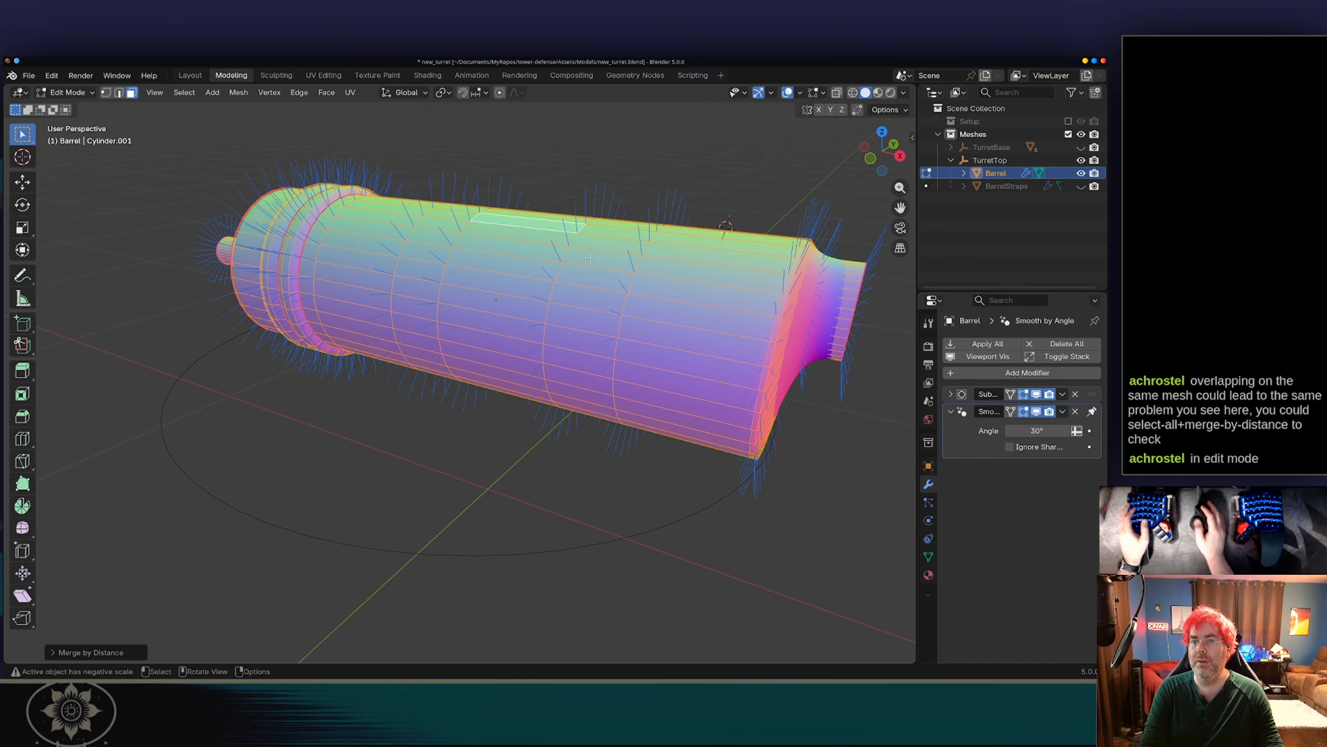
key(Tab)
key(Tab)
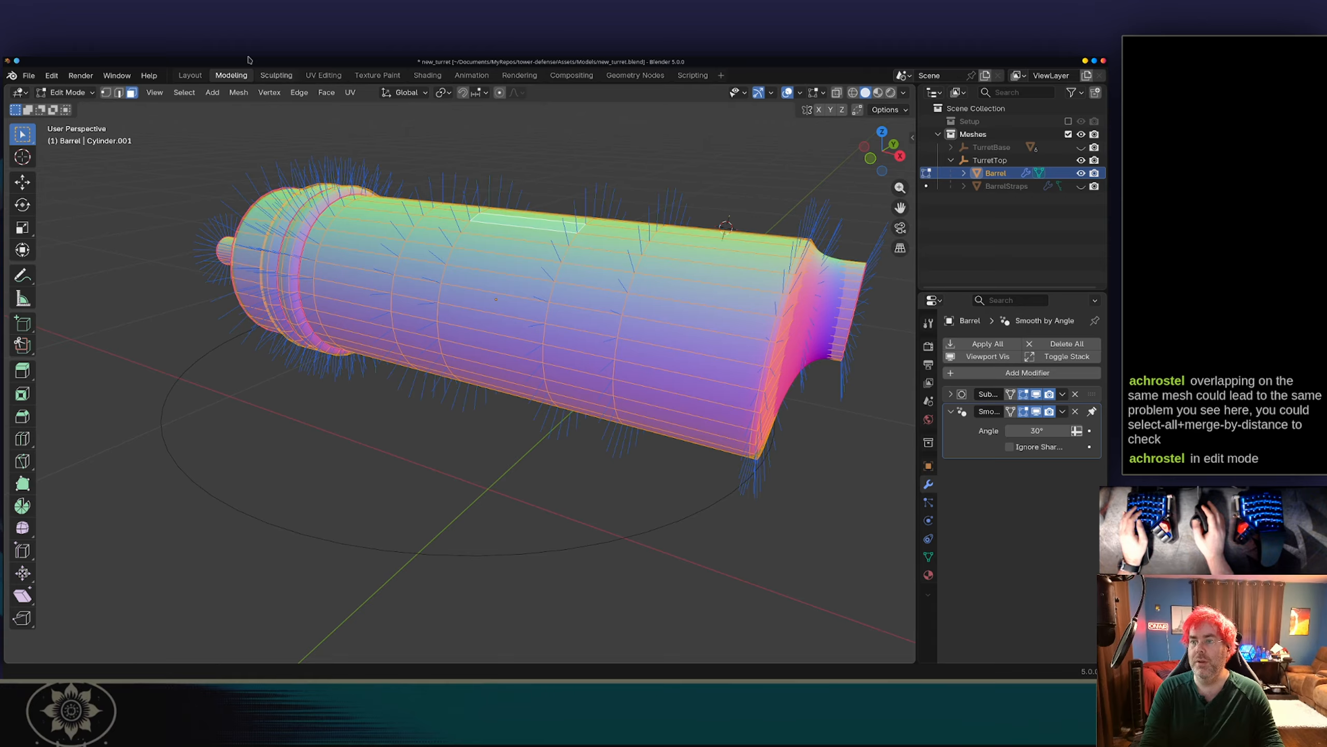
Recalculate the normals of all the Barrel mesh's faces to the outside.
click(326, 94)
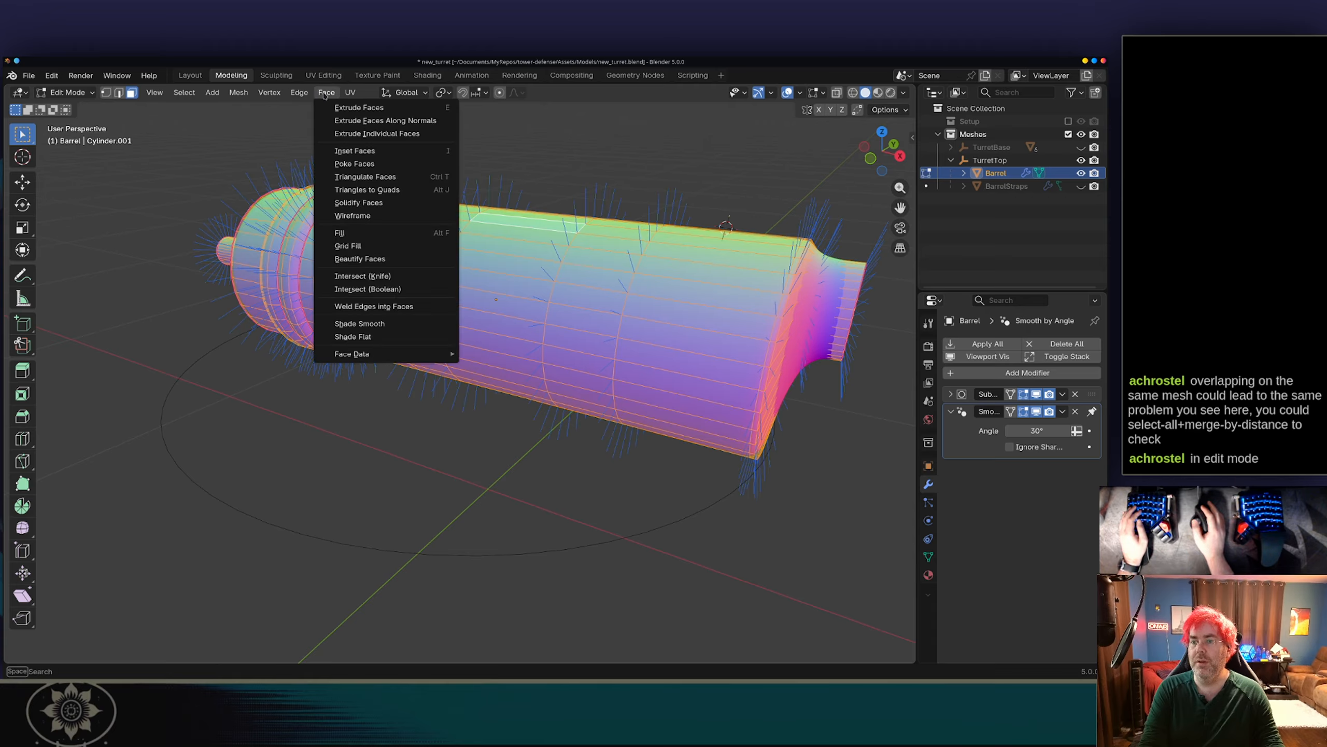
mouse_move(296, 93)
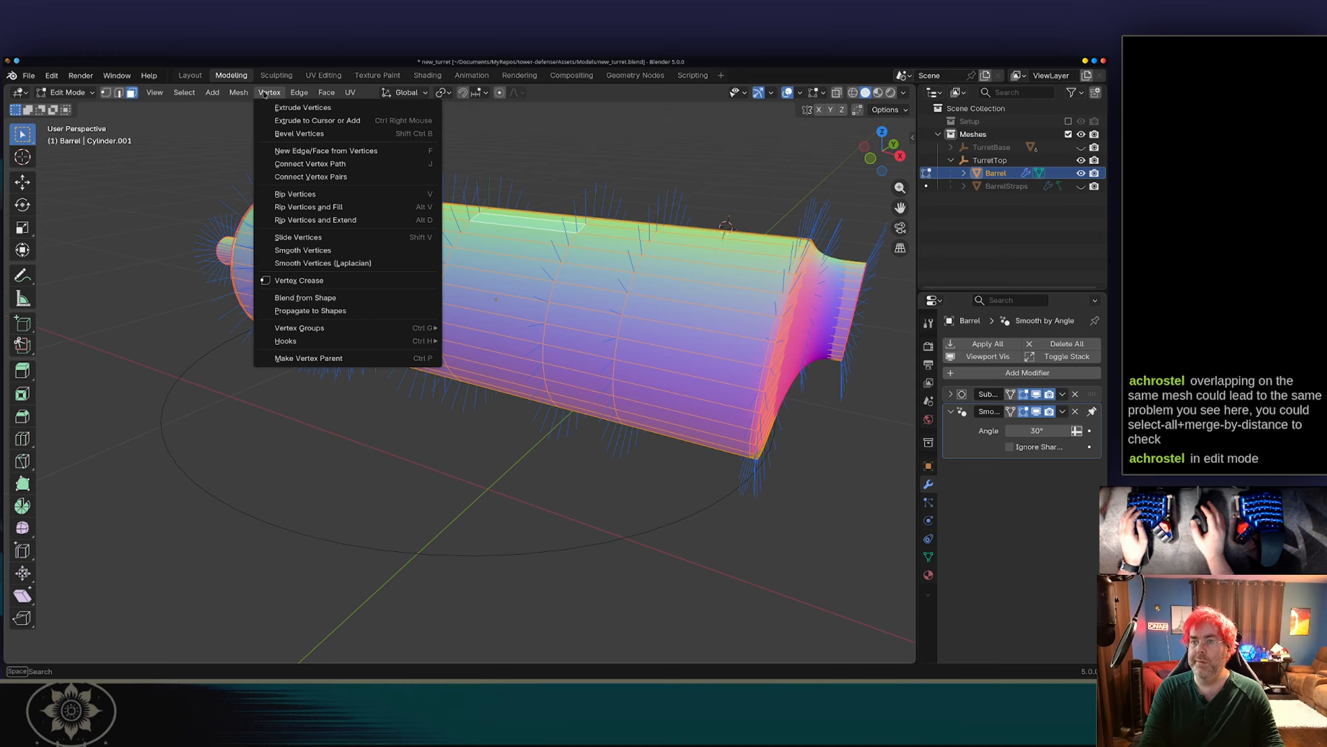
mouse_move(237, 94)
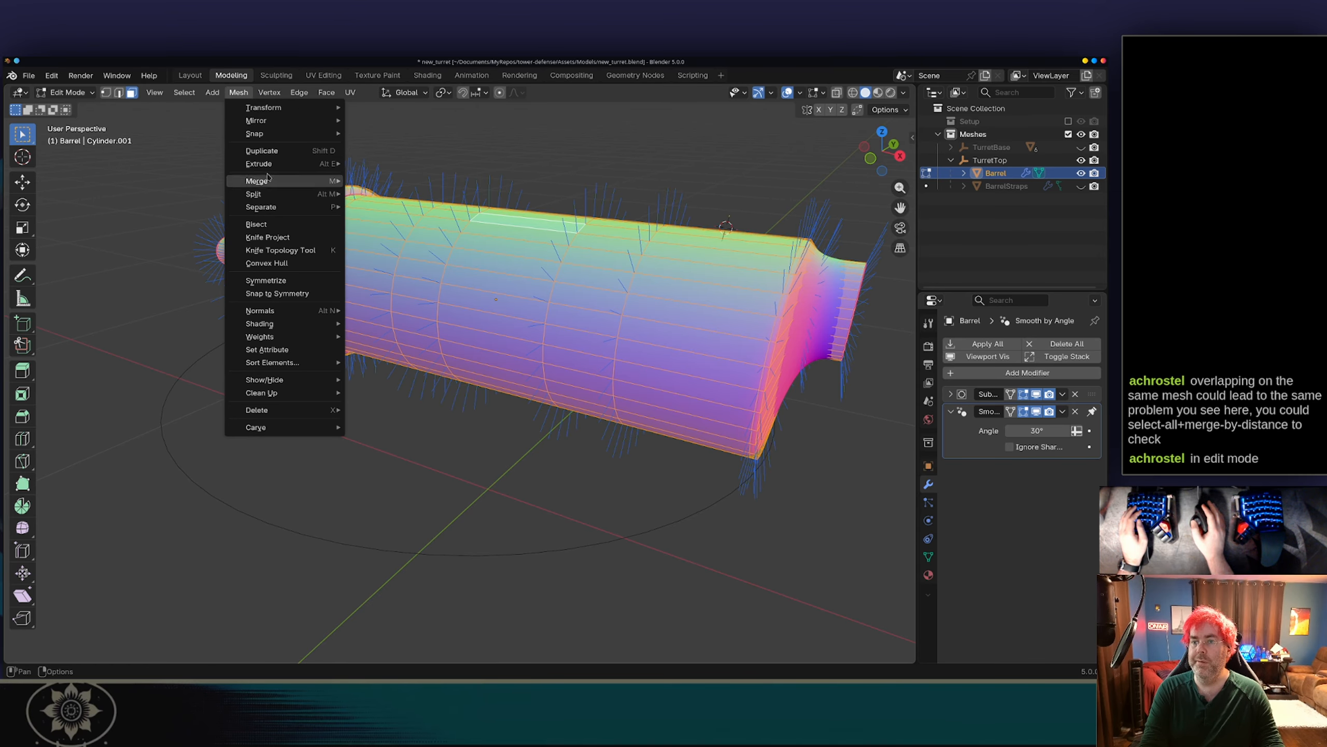
mouse_move(295, 317)
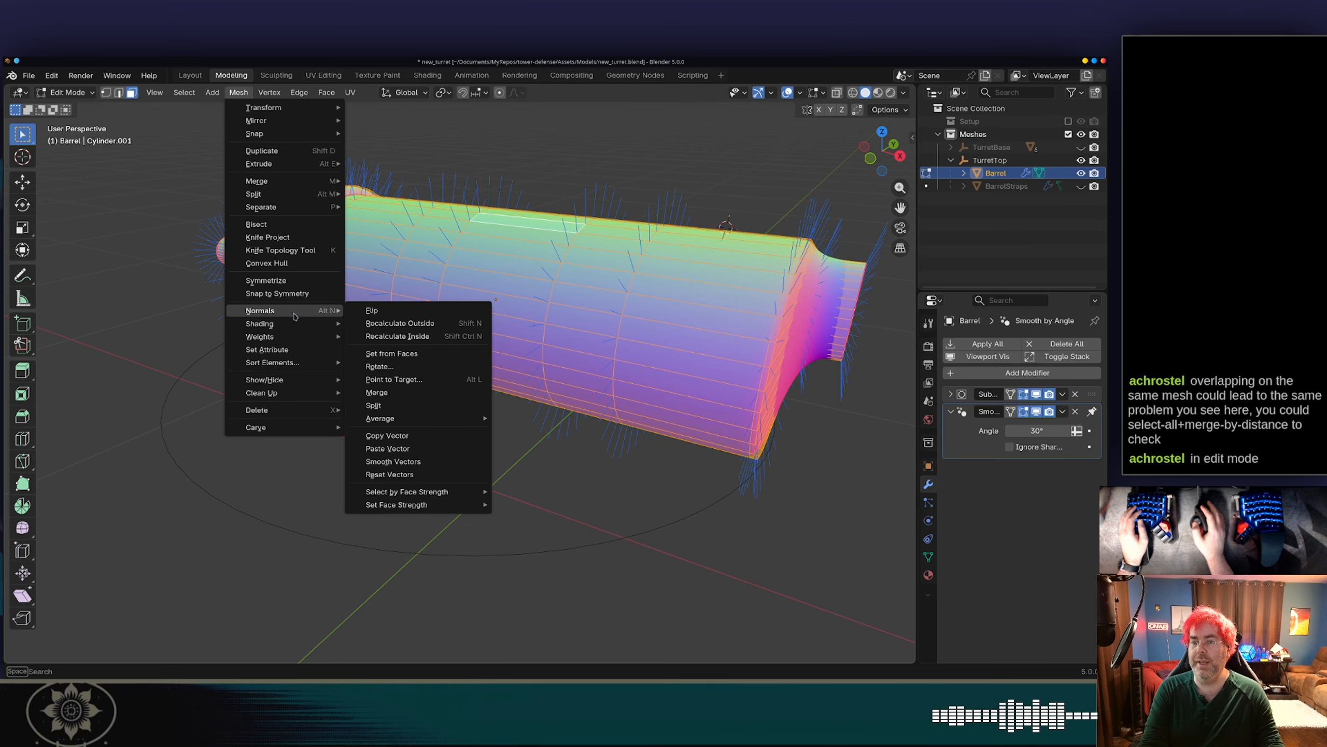
click(428, 323)
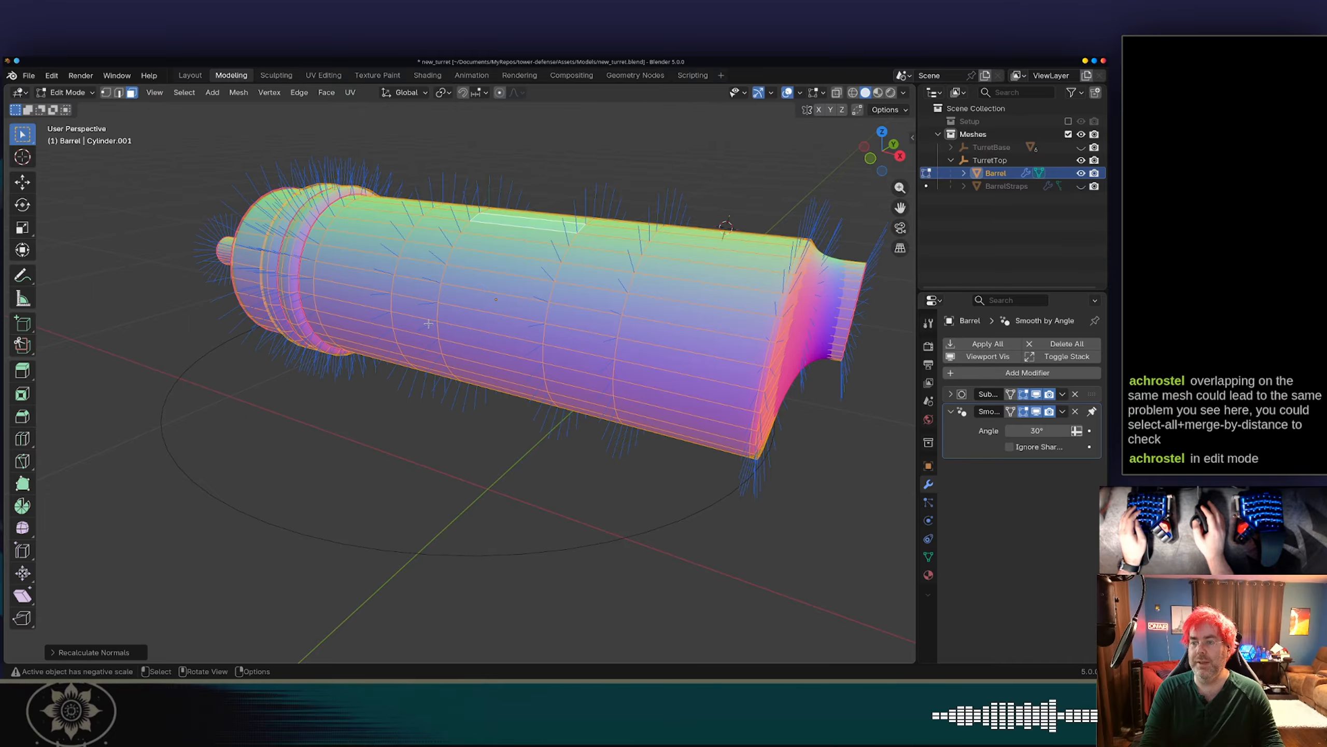
Compare the recalculated normals with the Inside option on and off, leave it off and save the file.
middle_drag(402, 323, 220, 532)
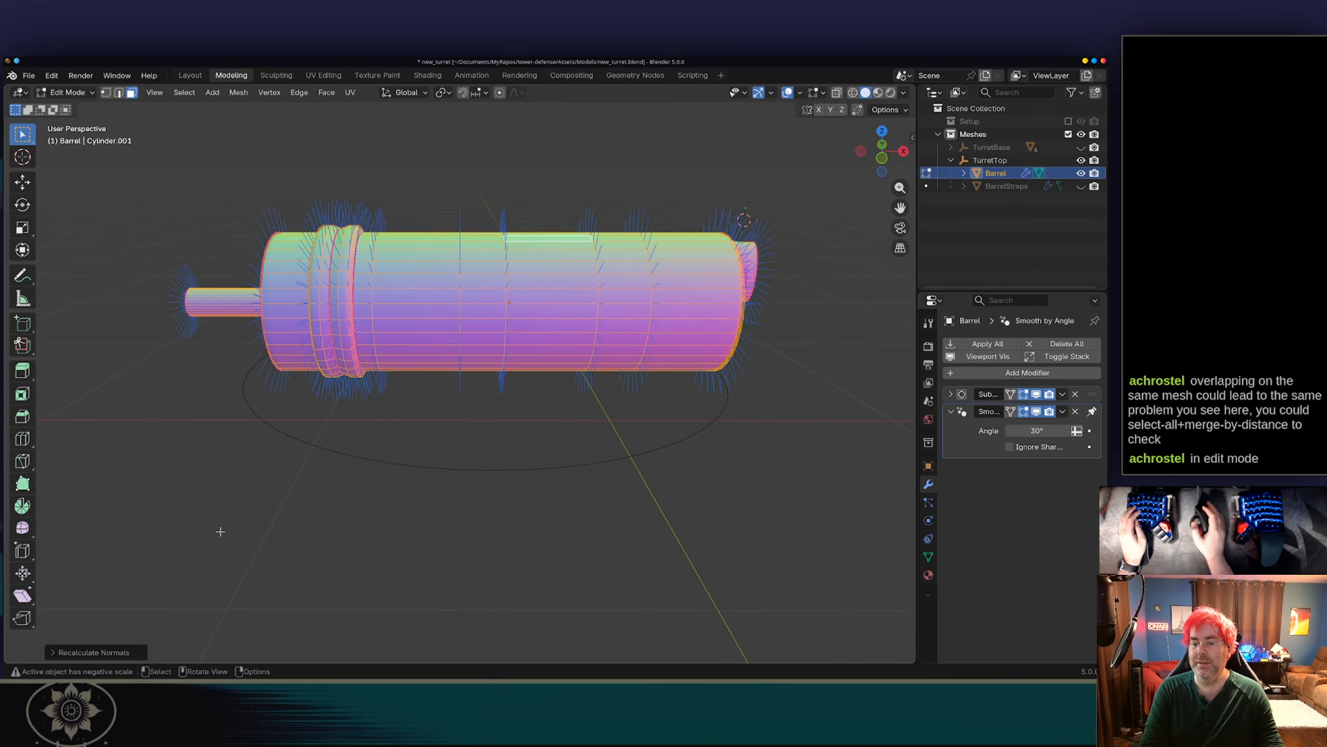
click(56, 654)
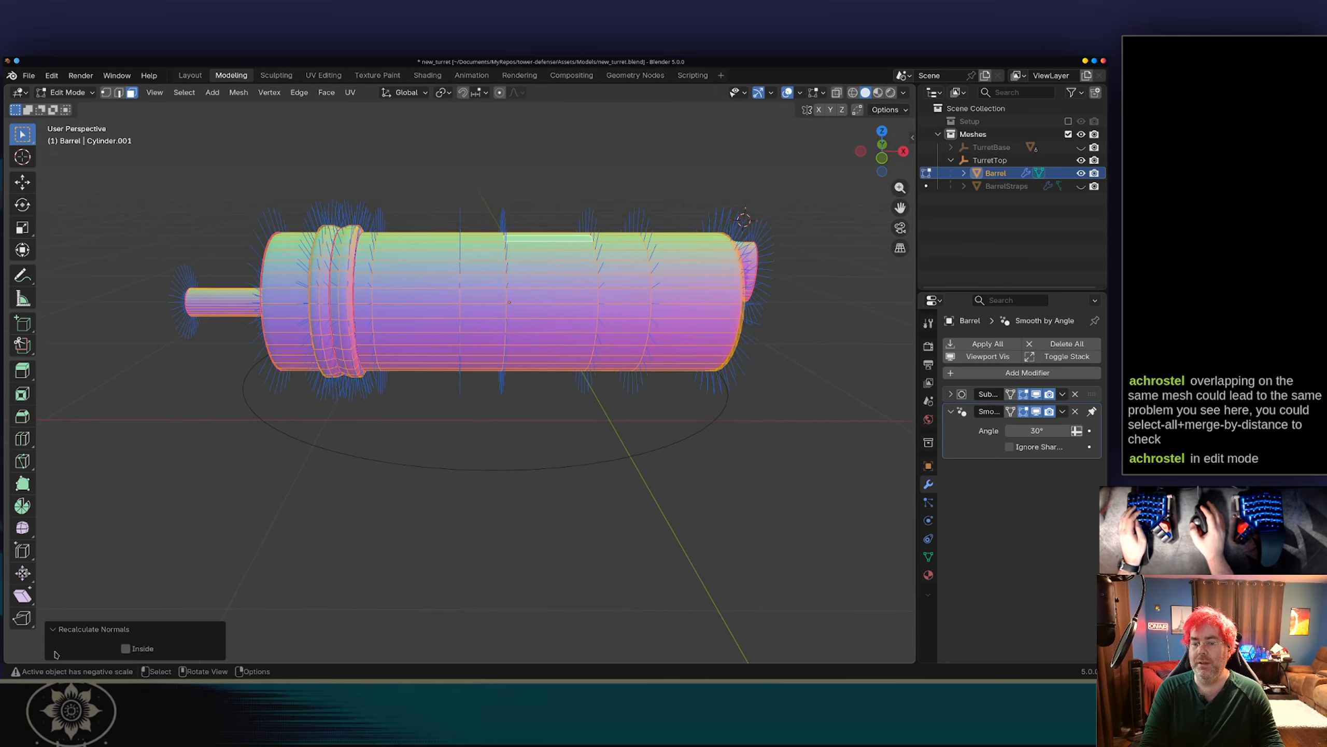
click(126, 648)
click(132, 652)
click(132, 651)
click(132, 652)
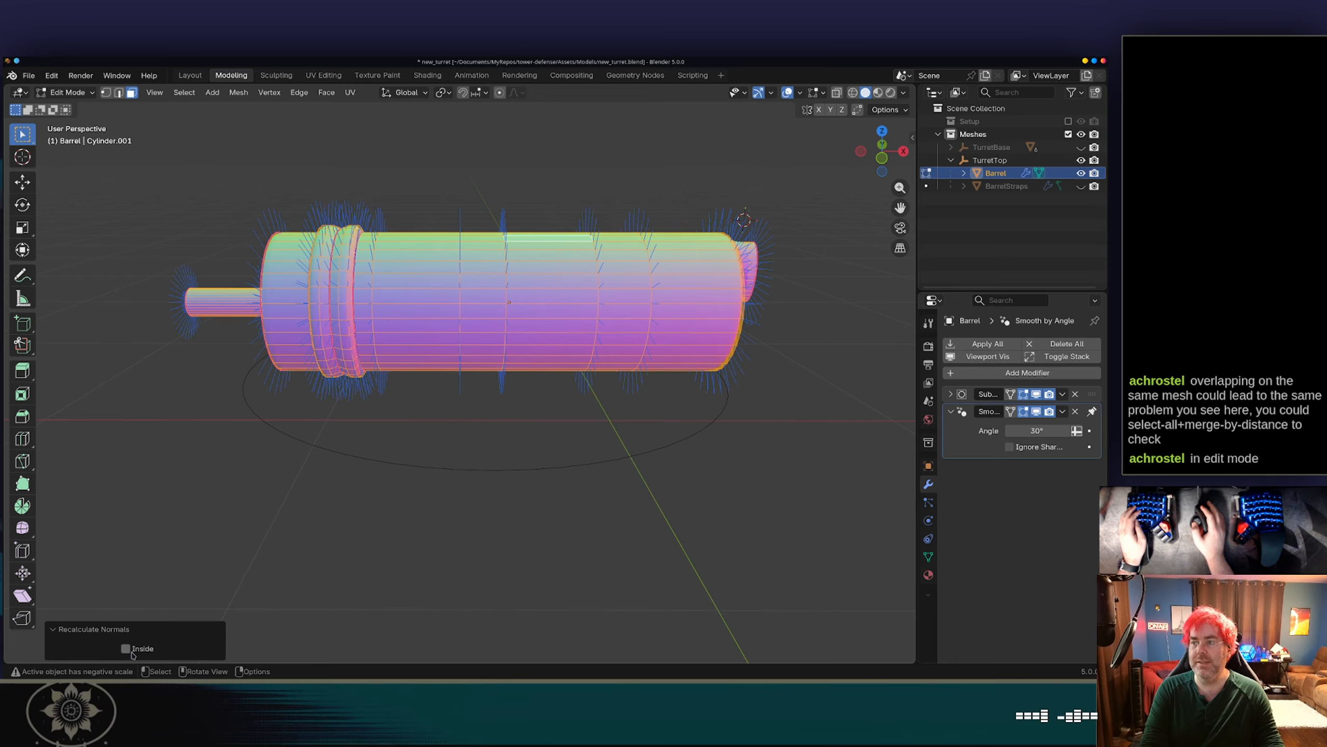
click(250, 489)
key(ctrl+s)
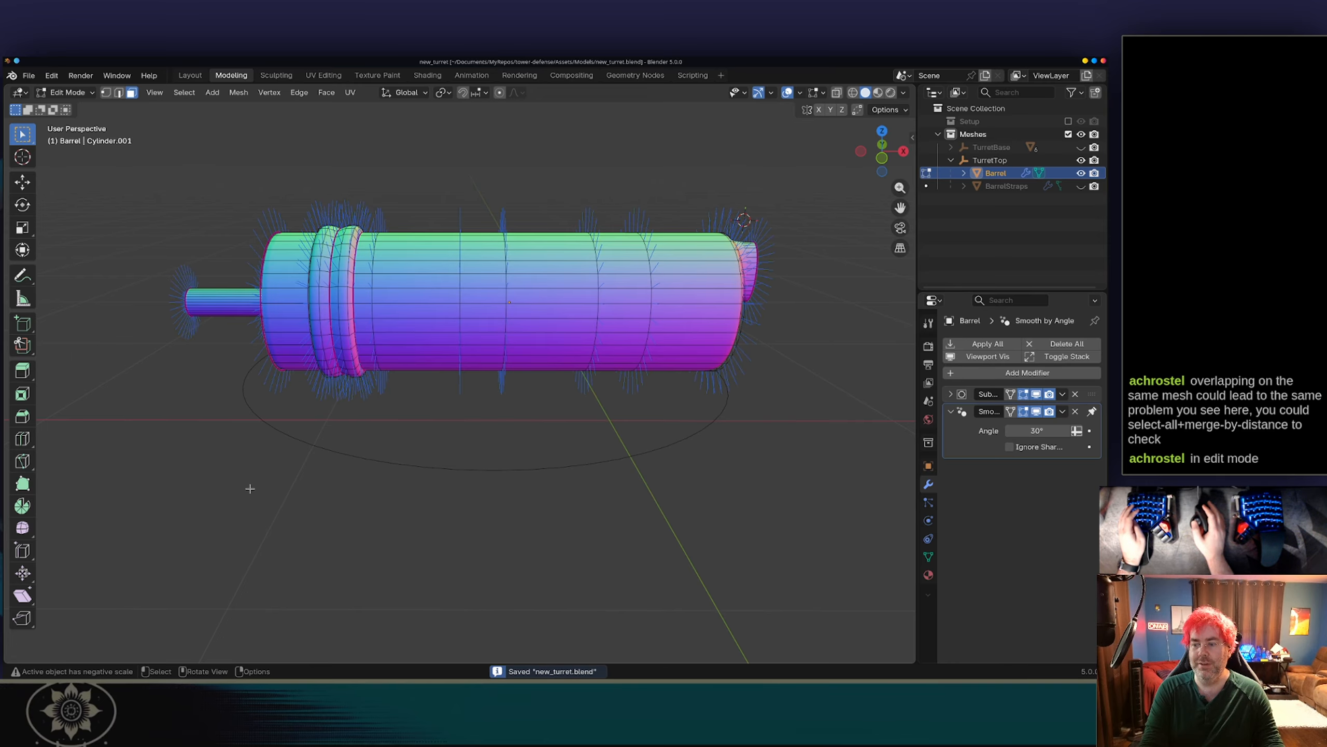
Switch to Godot, reload the modified new_turret.blend from disk and inspect the barrel with its recalculated normals.
key(alt+Tab)
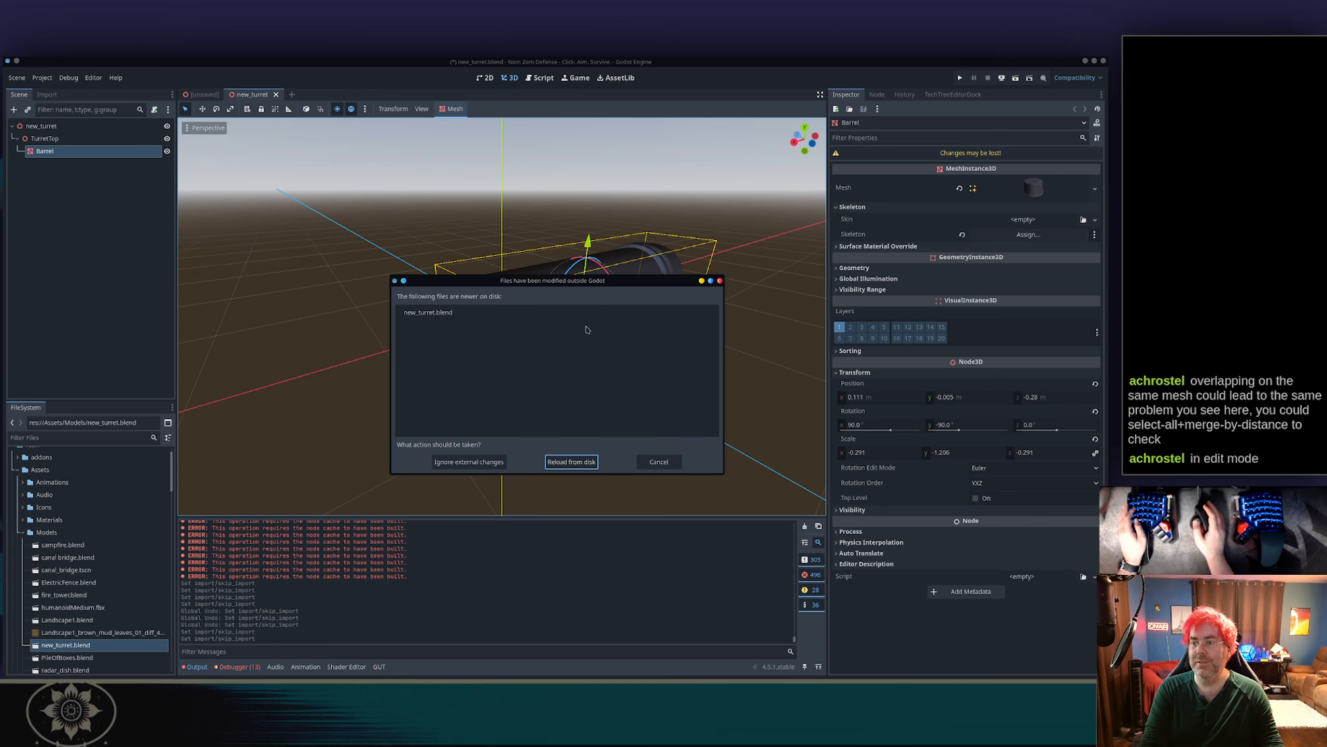
click(558, 463)
middle_drag(615, 348, 721, 341)
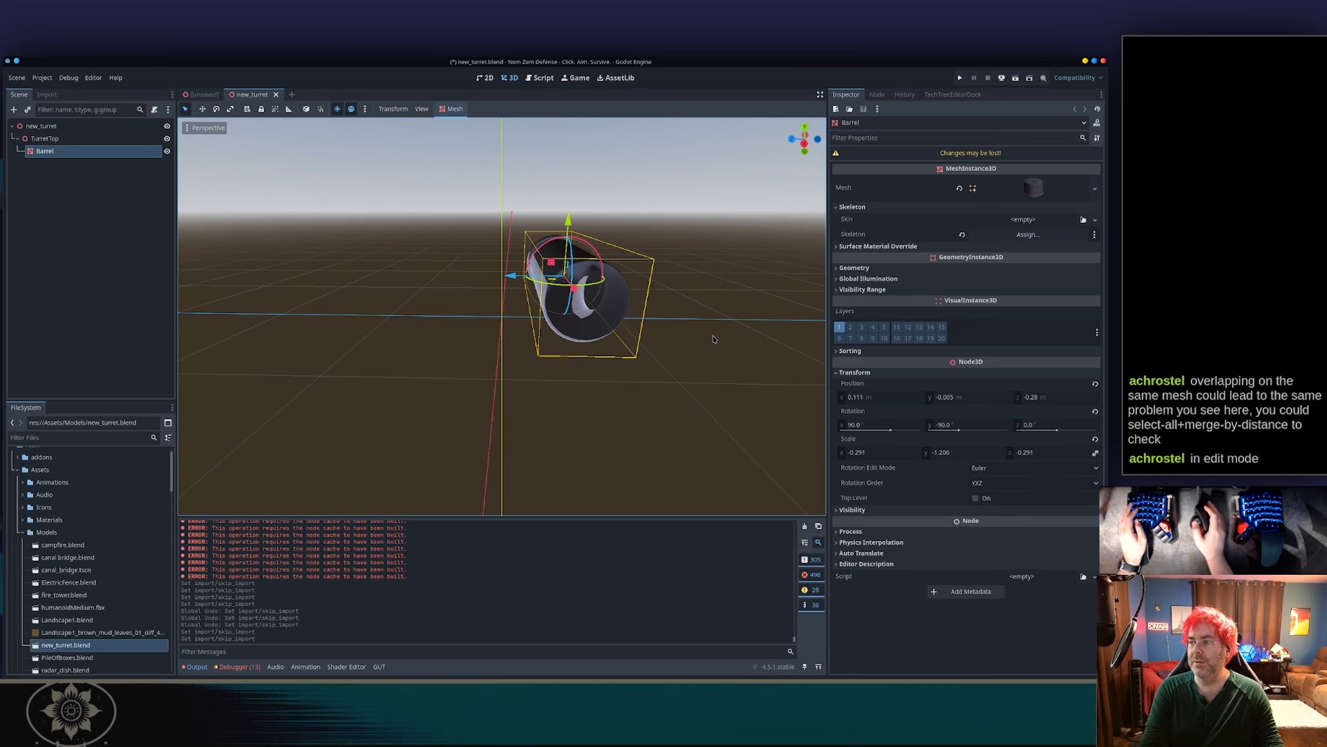
Switch to Blender's Shading workspace and delete the unconnected blue_metal_plate displacement image texture node from the Metal material.
key(alt+Tab)
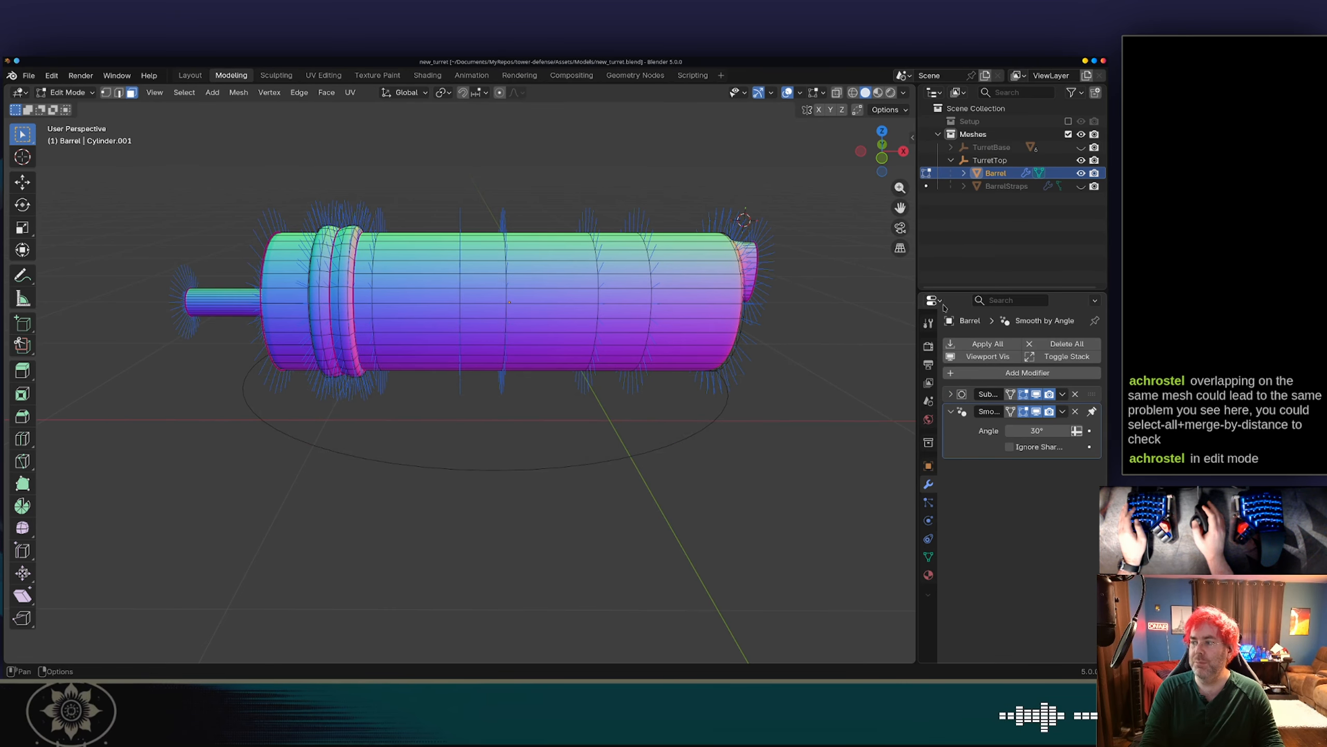
click(428, 75)
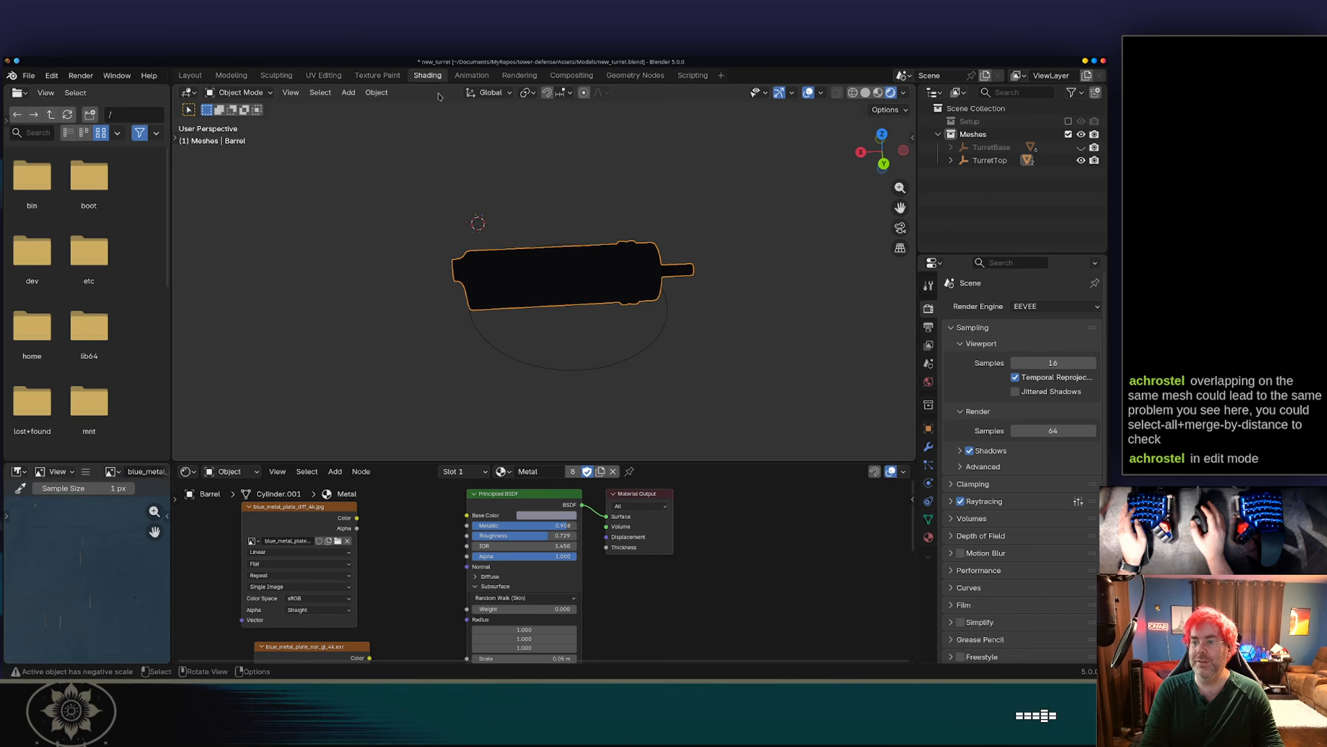
scroll(452, 573, down, 4)
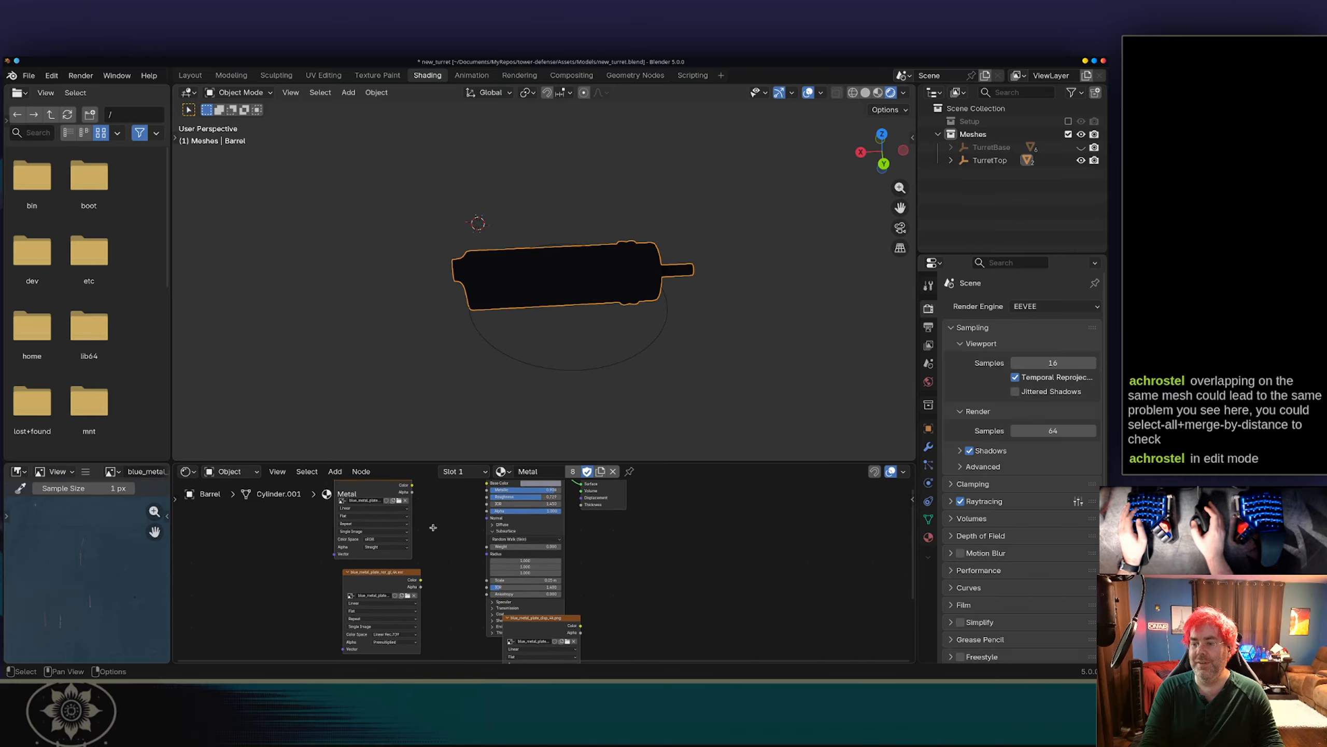
shift+scroll(457, 560, down, 3)
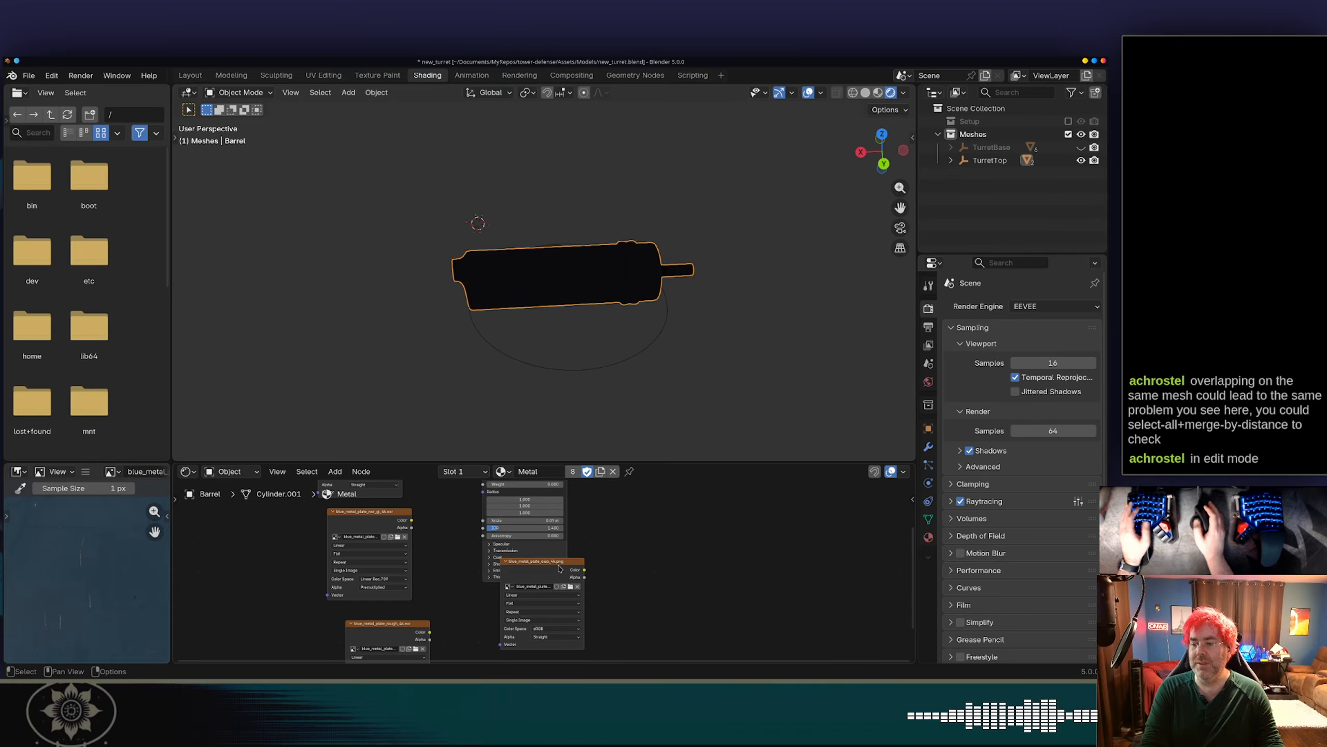
key(x)
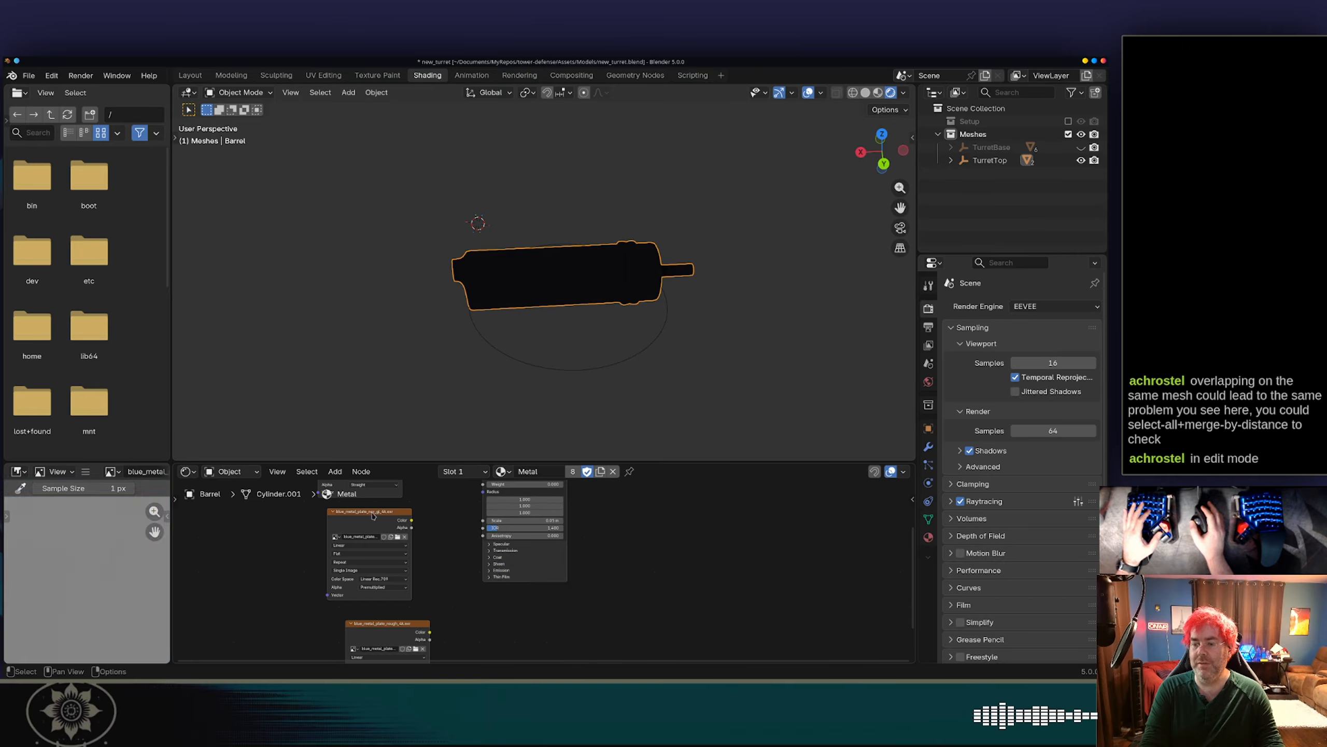
Delete the blue_metal_plate image texture nodes from the Metal material, leaving only the Principled BSDF and Material Output nodes.
key(x)
click(387, 624)
key(x)
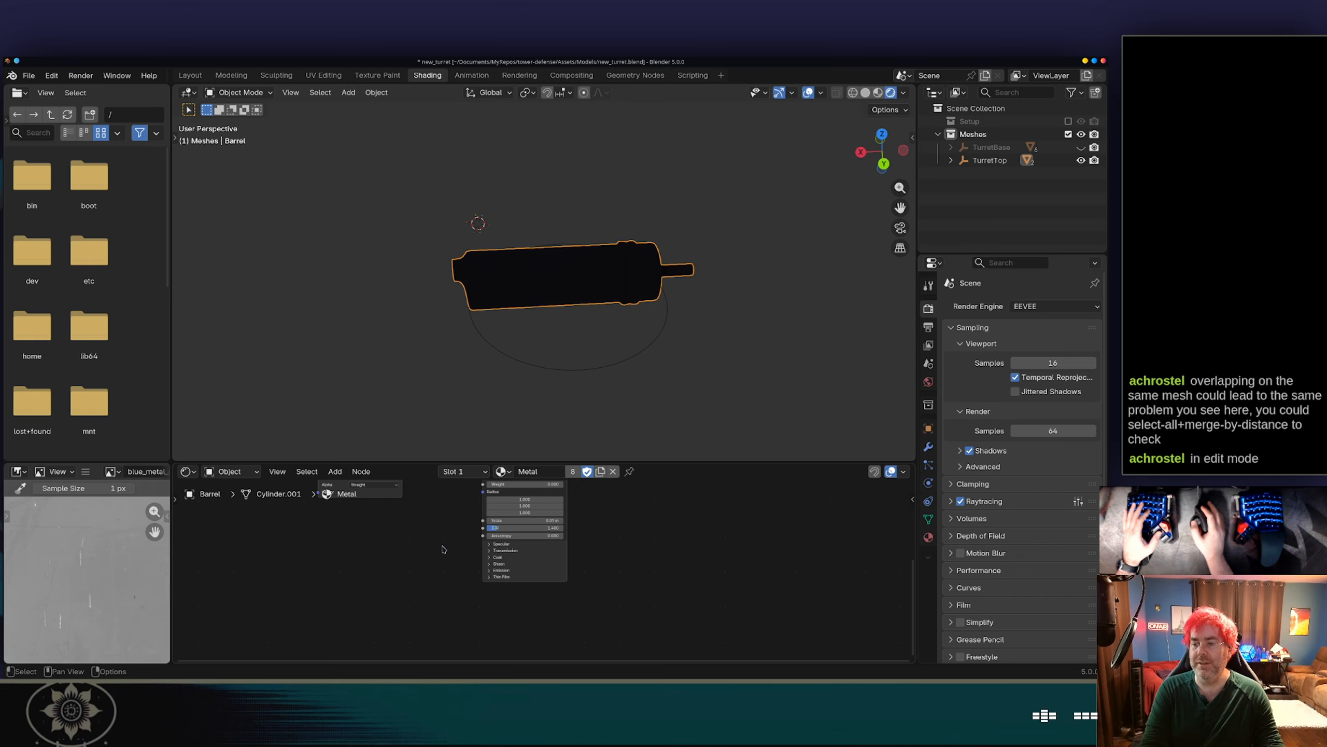
shift+scroll(443, 549, up, 5)
key(x)
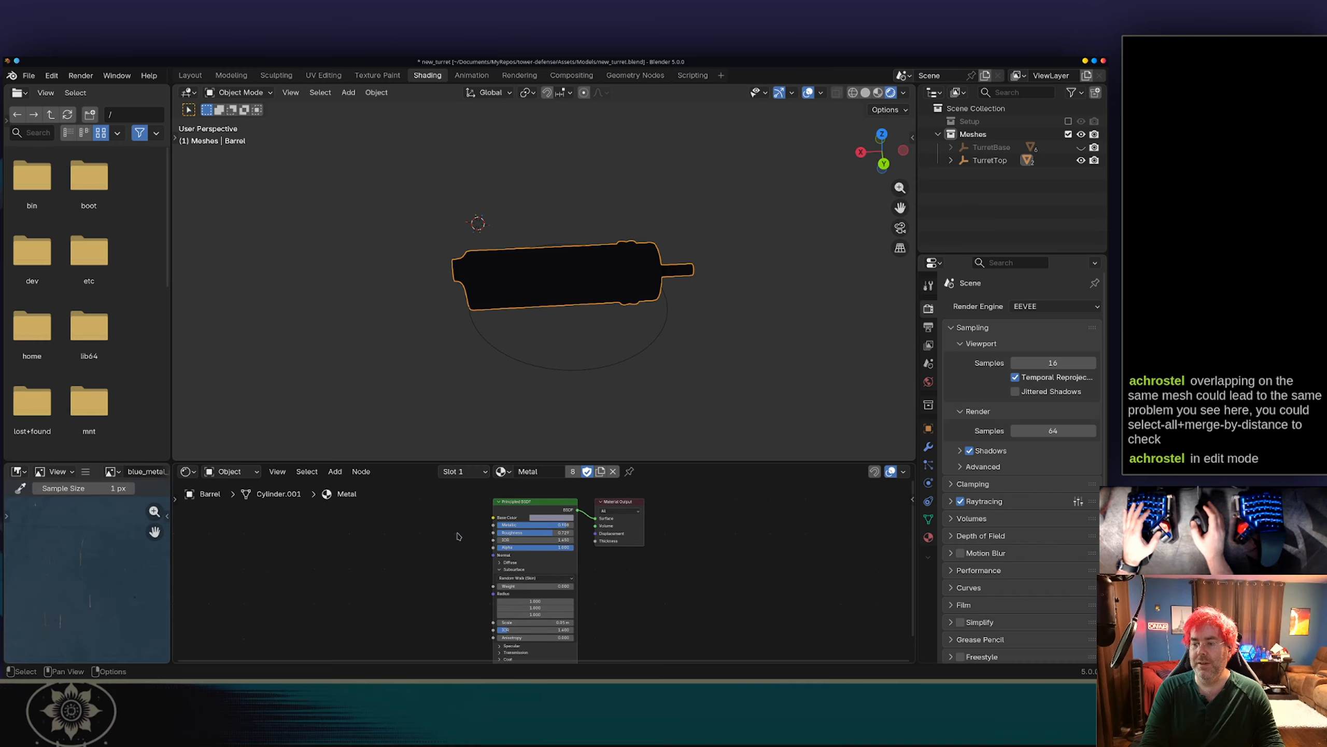
Enlarge the shader node editor area so the whole Principled BSDF node fits in it.
ctrl+scroll(522, 522, right, 2)
drag(671, 464, 648, 290)
scroll(566, 501, up, 2)
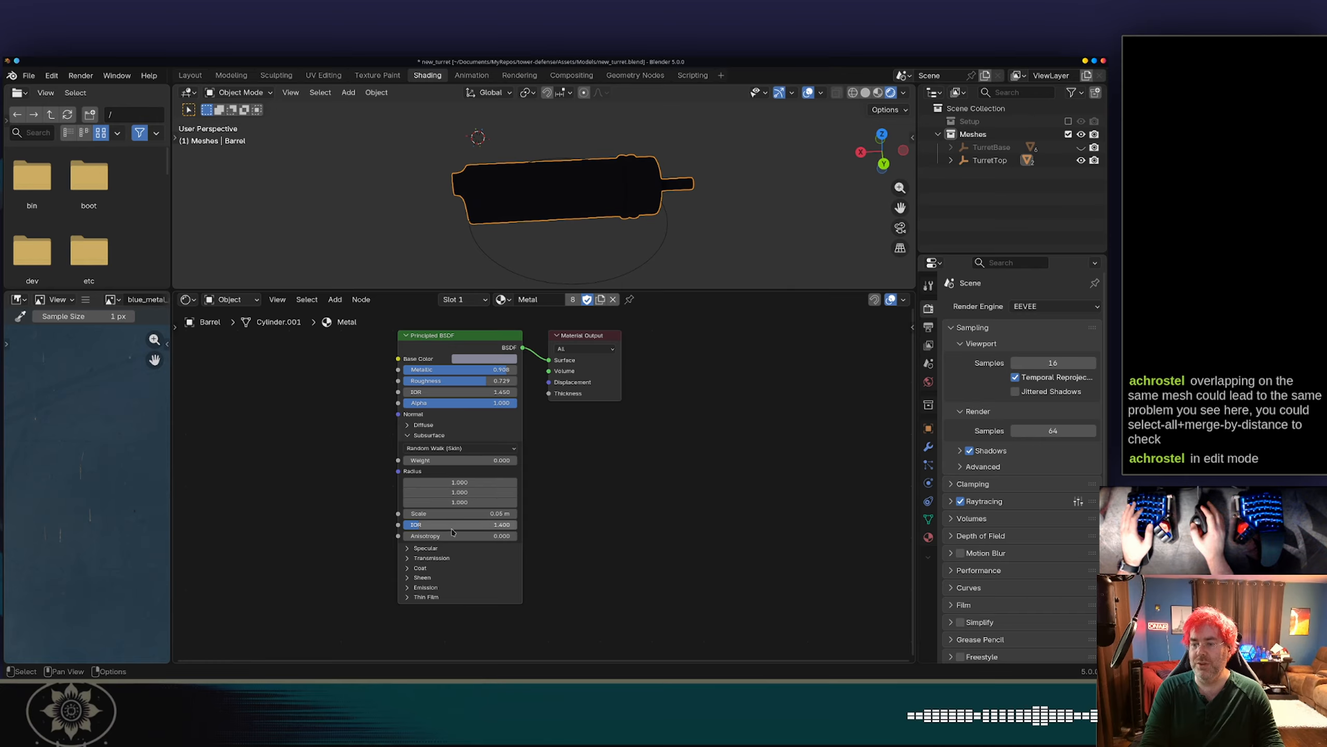
Examine the Subsurface, Specular and Transmission settings of the Principled BSDF node, leaving the sections collapsed.
click(442, 435)
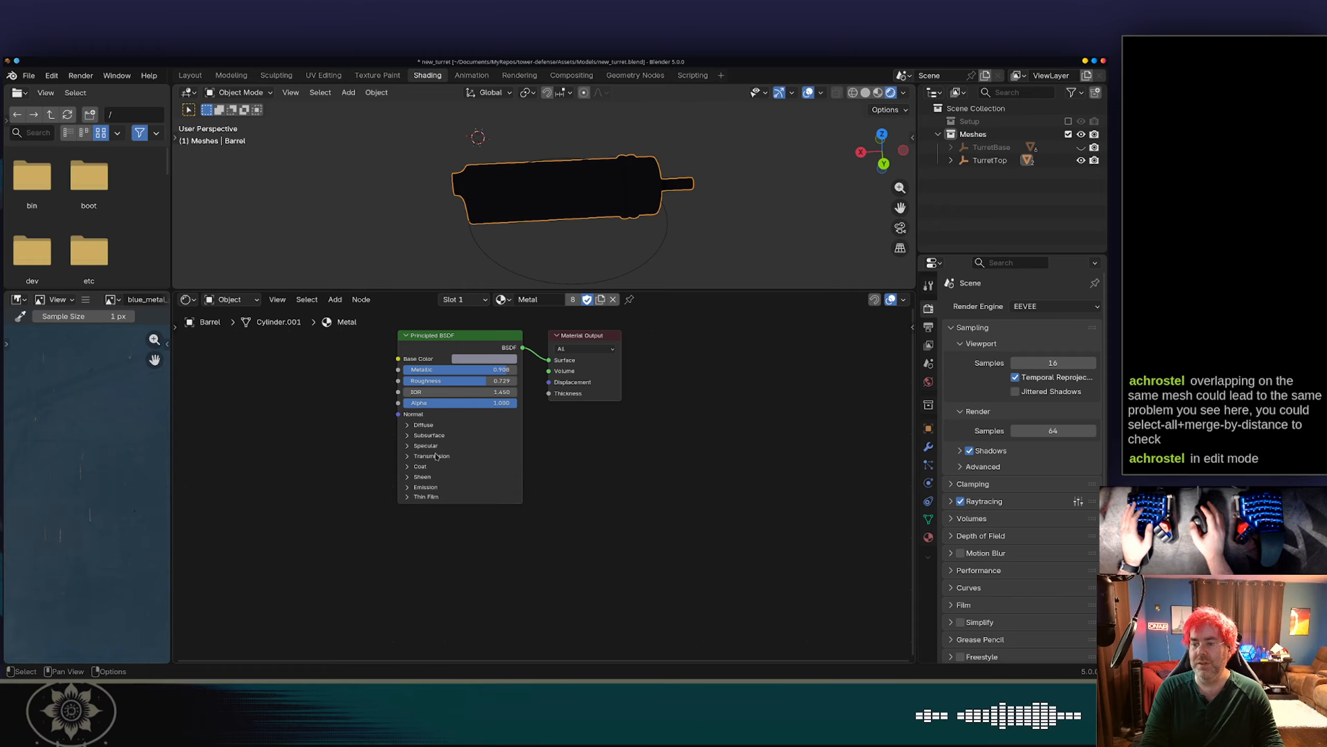
click(439, 436)
click(435, 436)
click(433, 436)
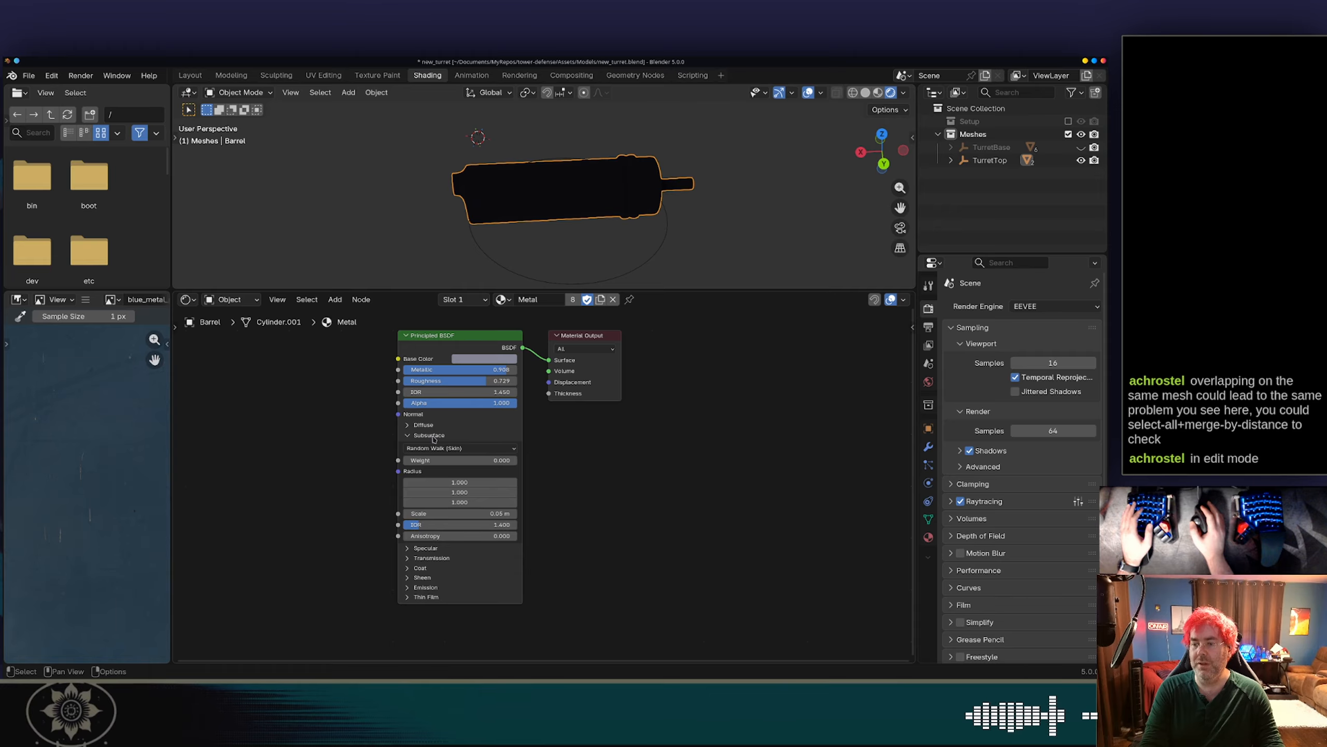
click(433, 437)
click(432, 447)
click(432, 446)
click(433, 446)
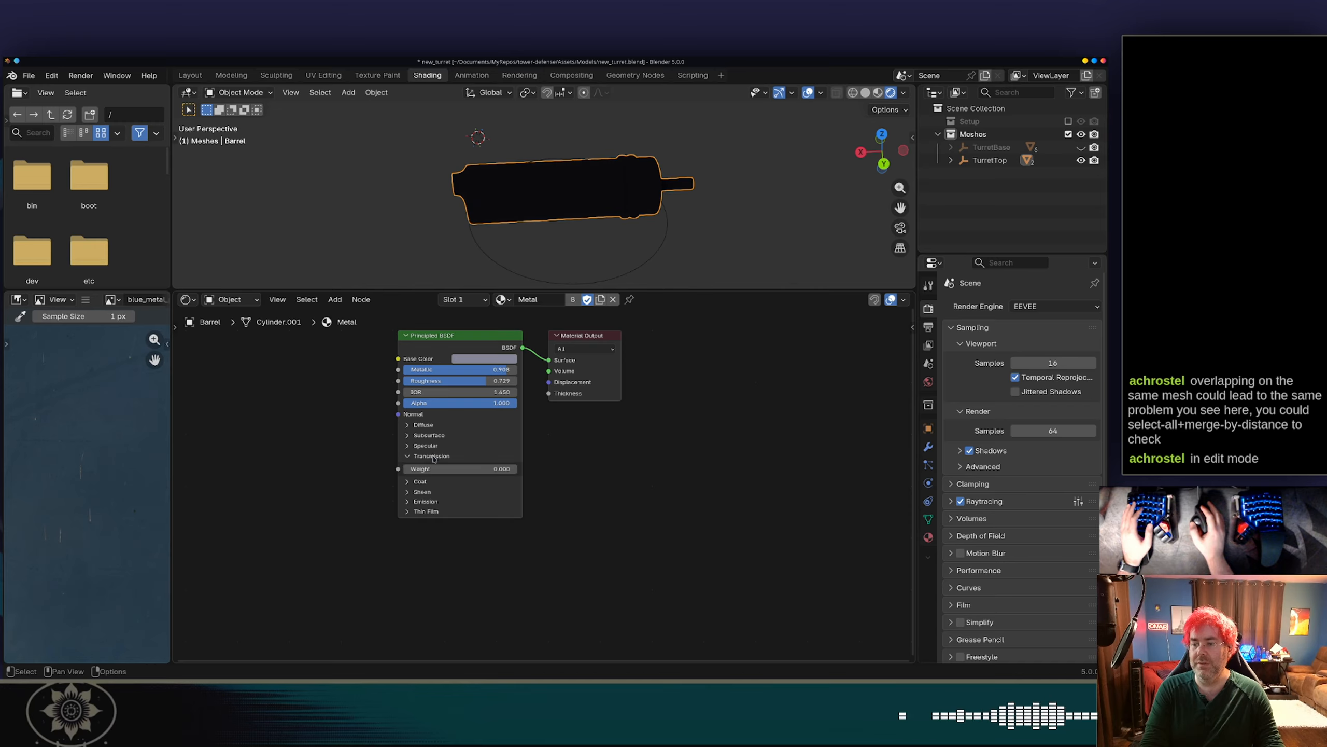
click(432, 446)
click(430, 466)
click(423, 468)
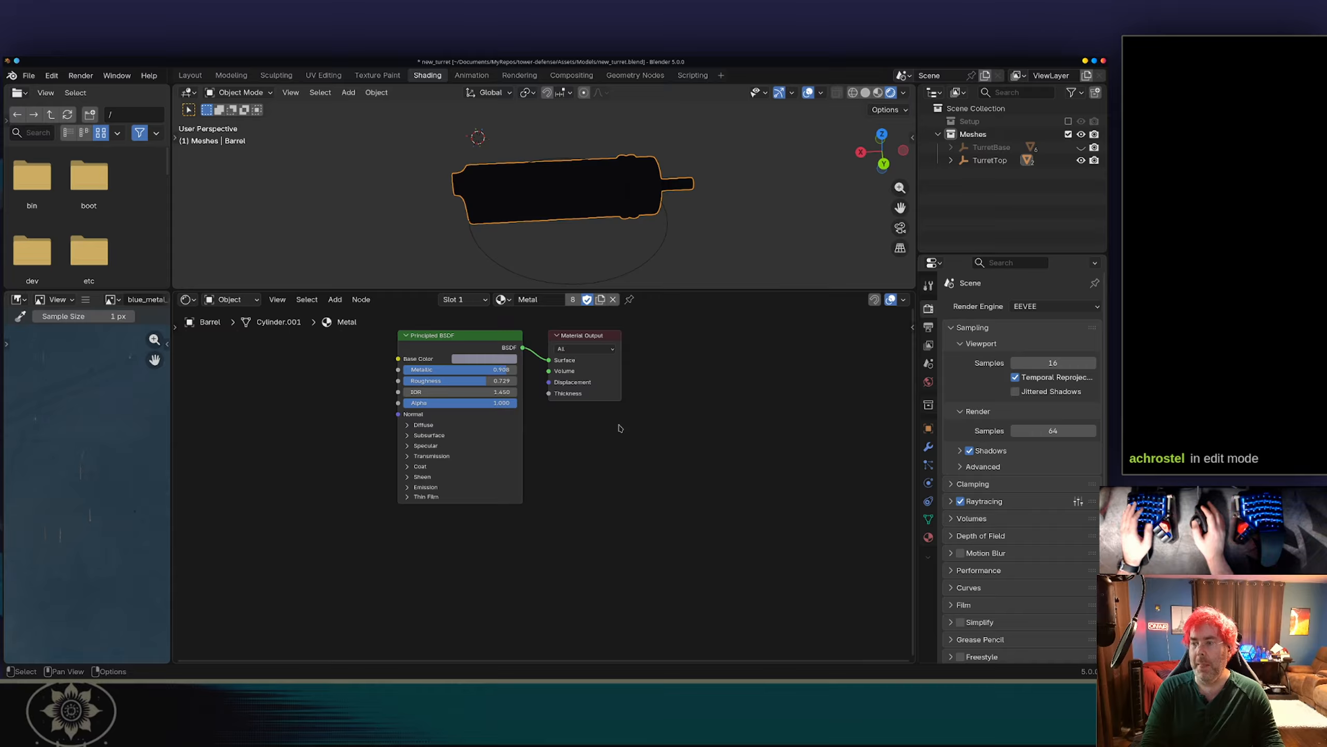
Save new_turret.blend, then switch to Godot and reload the modified file from disk.
key(ctrl+s)
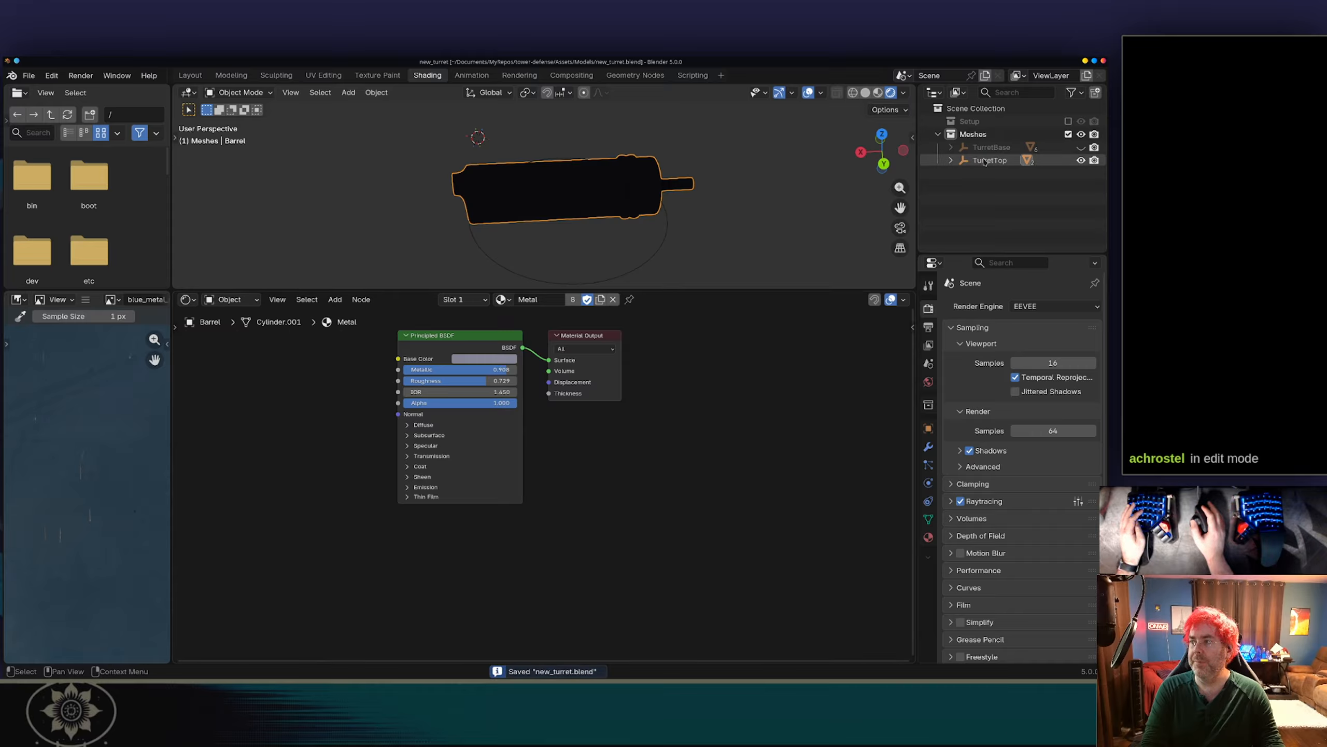
key(alt+Tab)
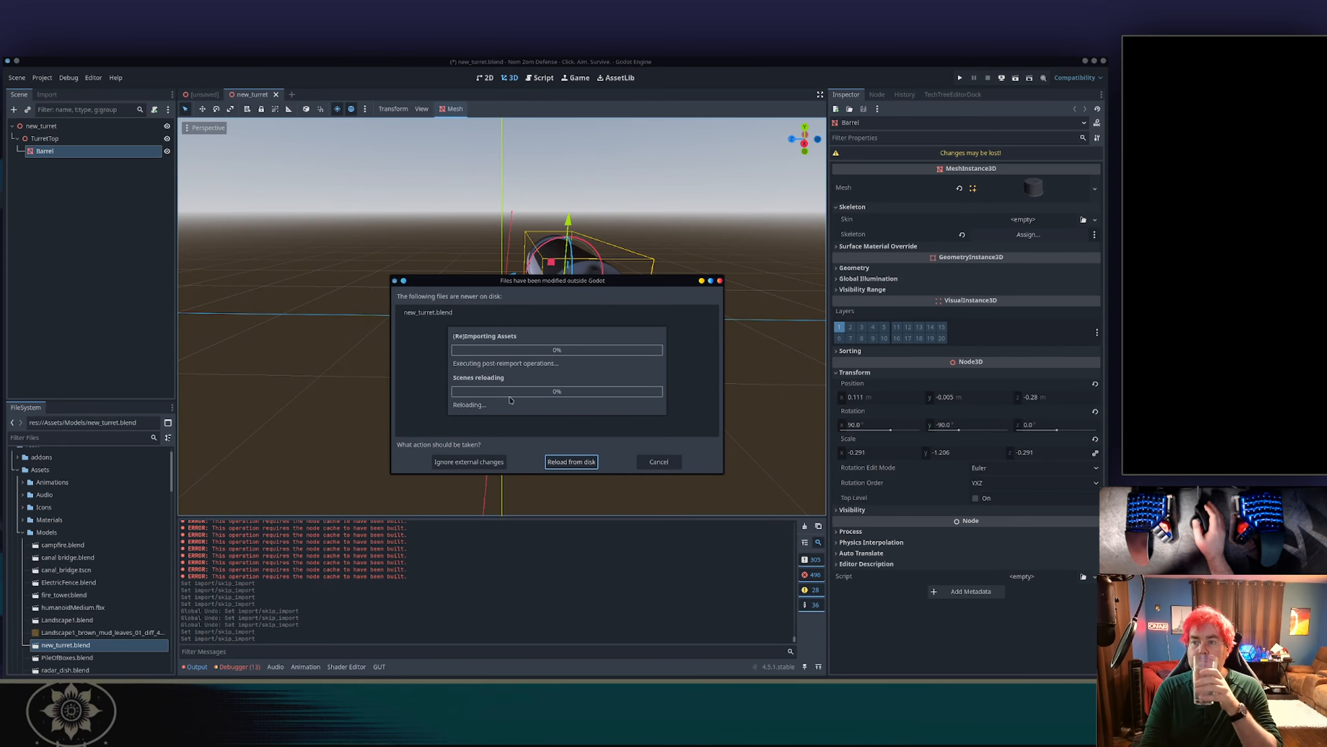
click(574, 460)
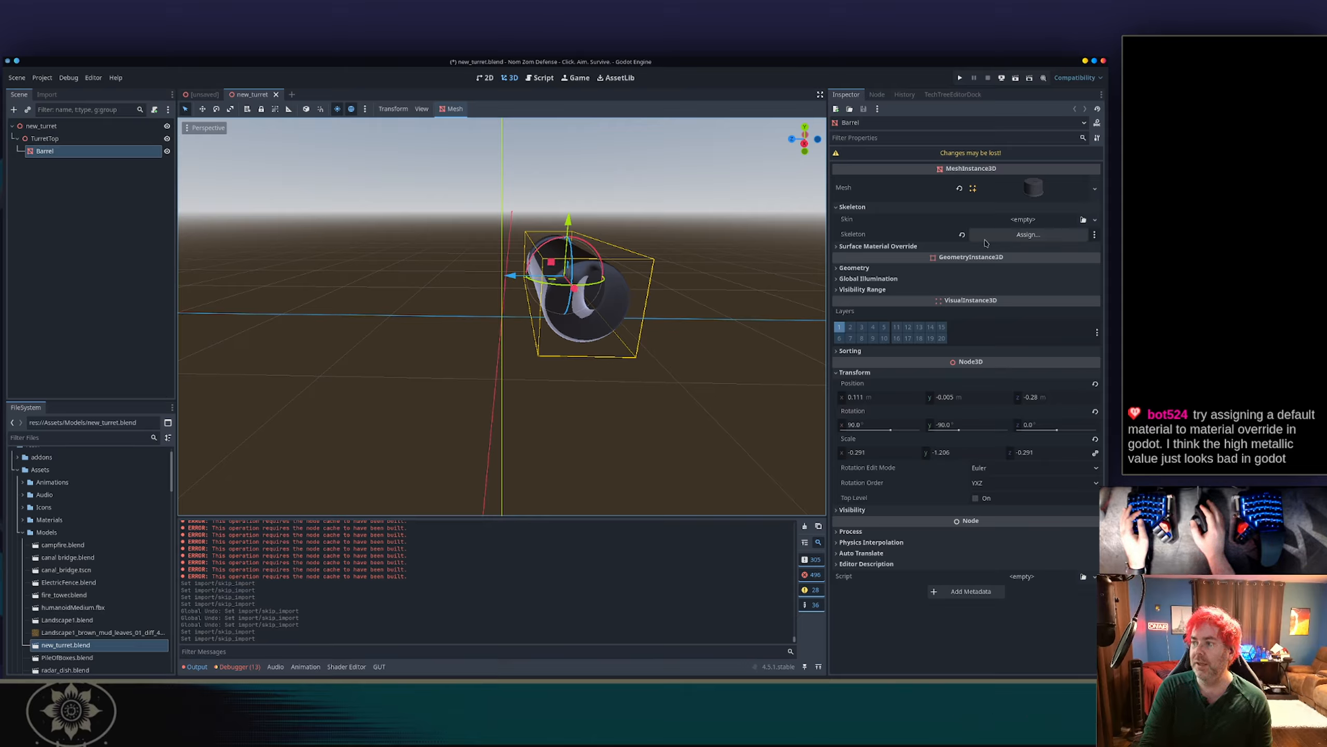
Try to assign a new StandardMaterial3D to the Barrel's surface material override 0 in the new_turret scene.
click(1002, 247)
click(1017, 258)
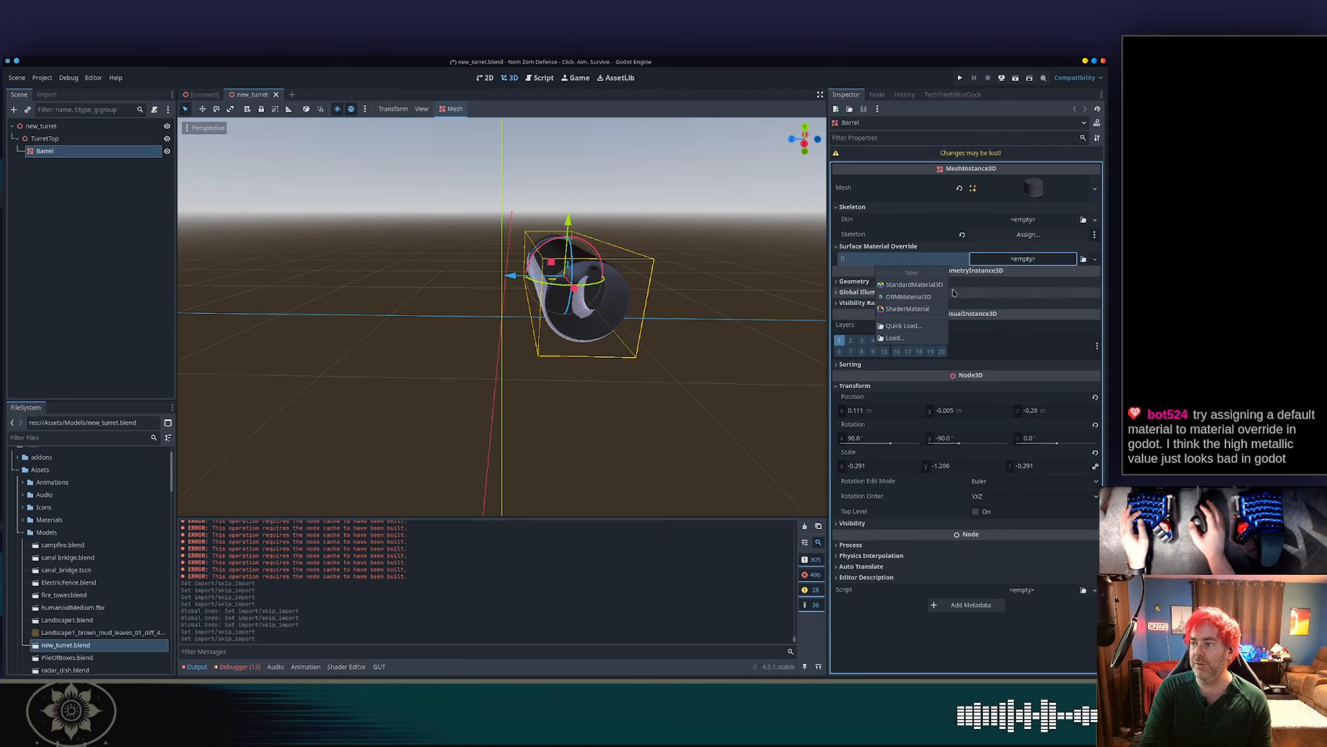
click(922, 286)
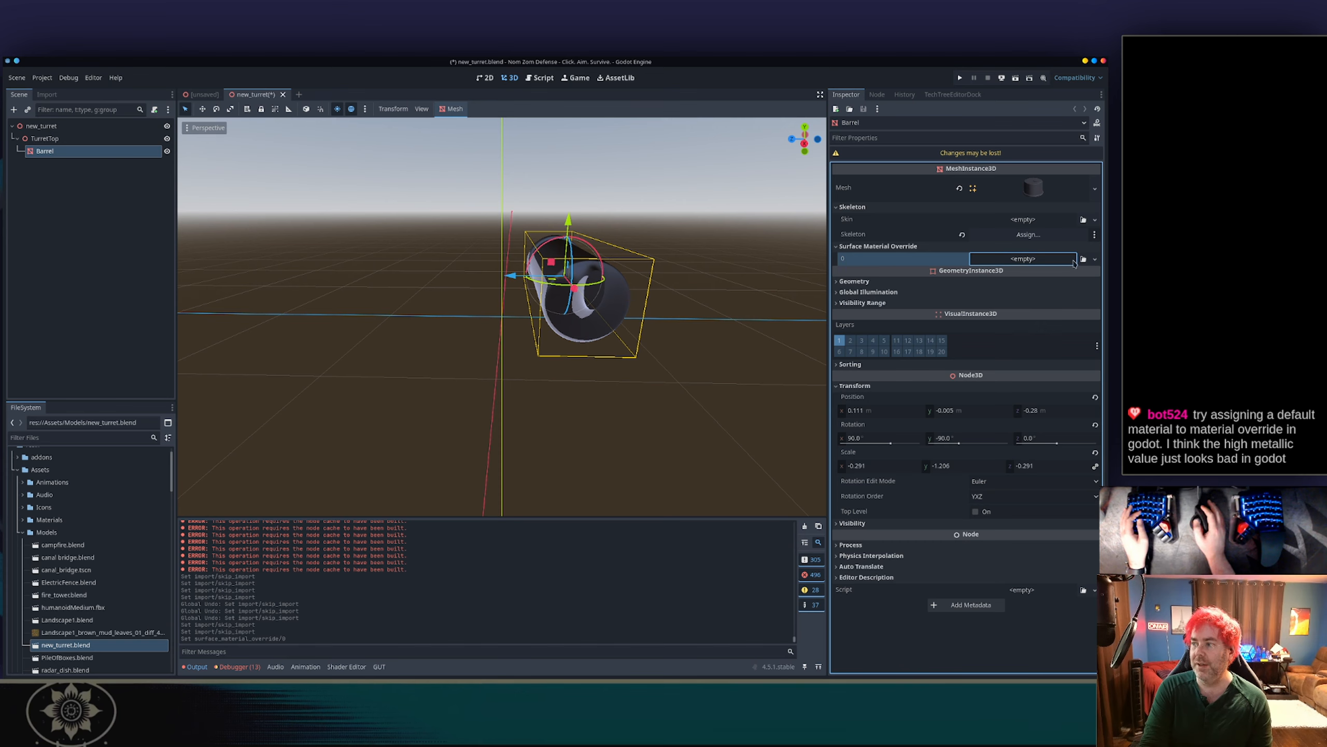
click(1050, 262)
click(903, 288)
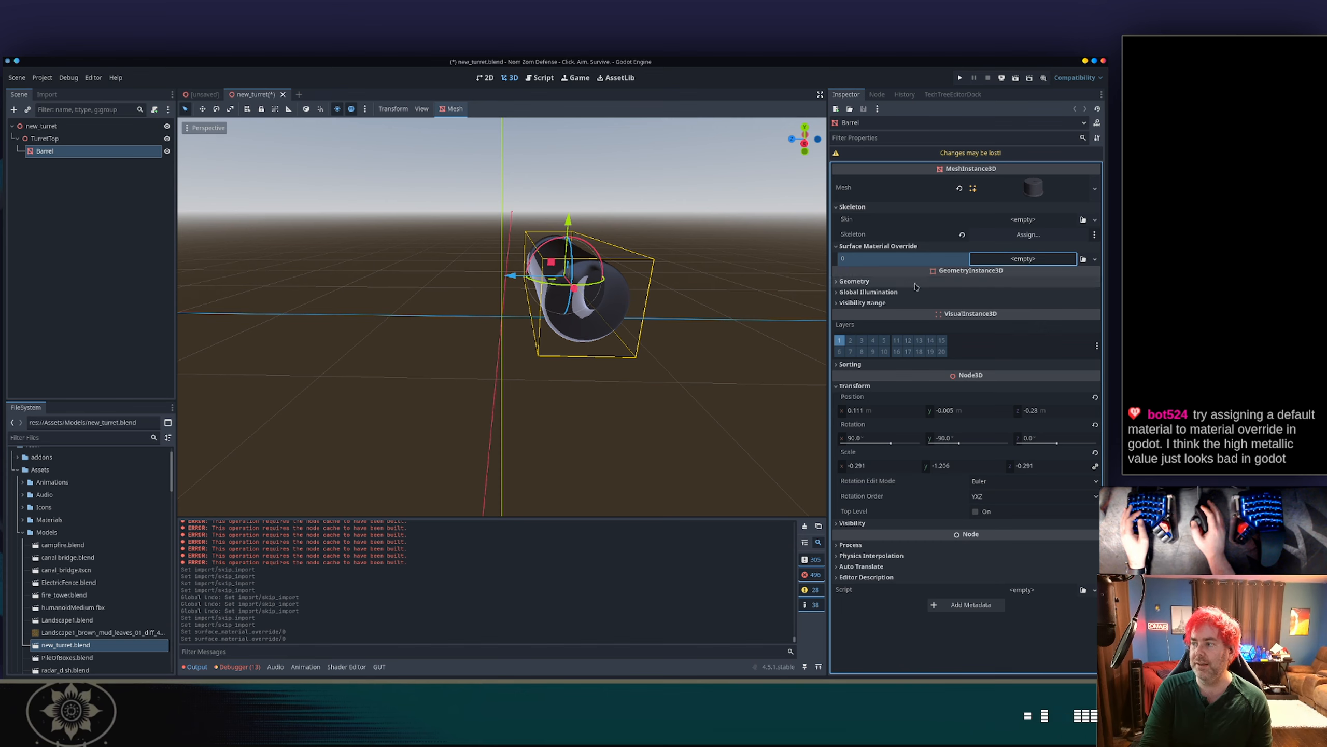
click(1083, 259)
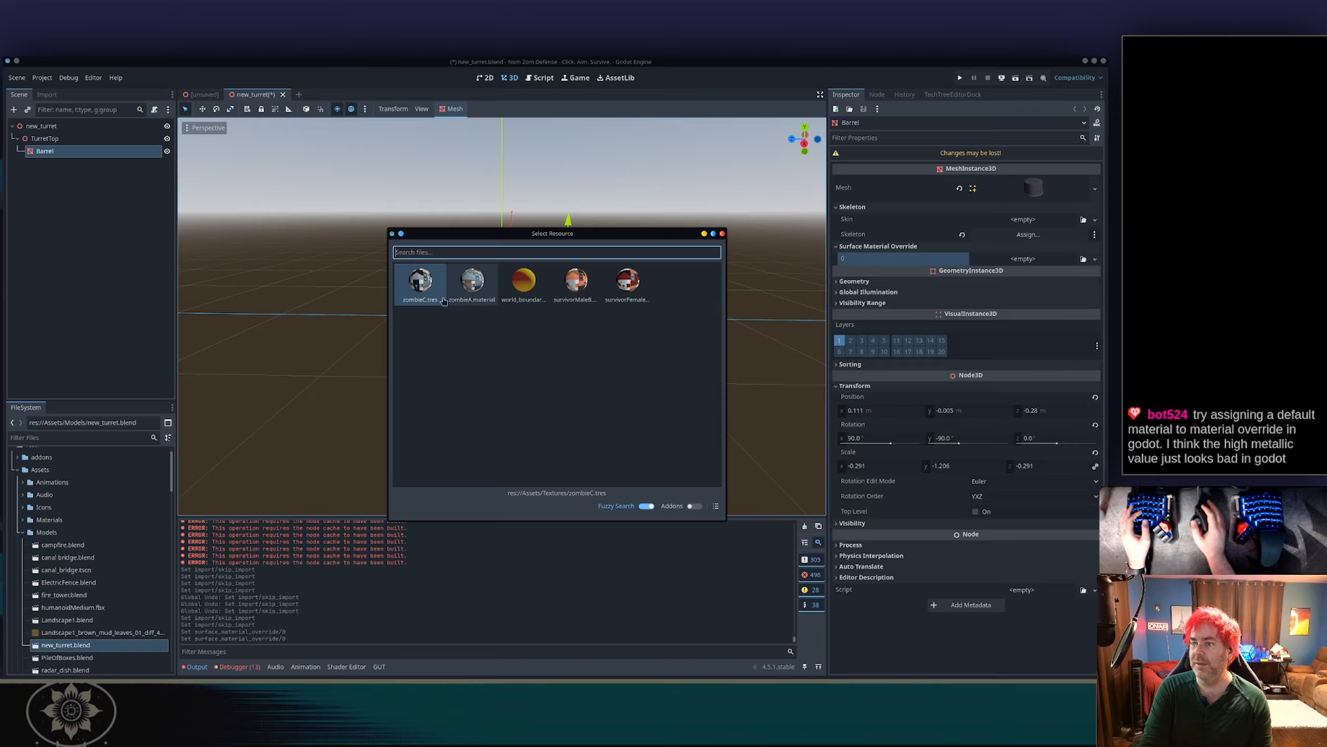
key(Escape)
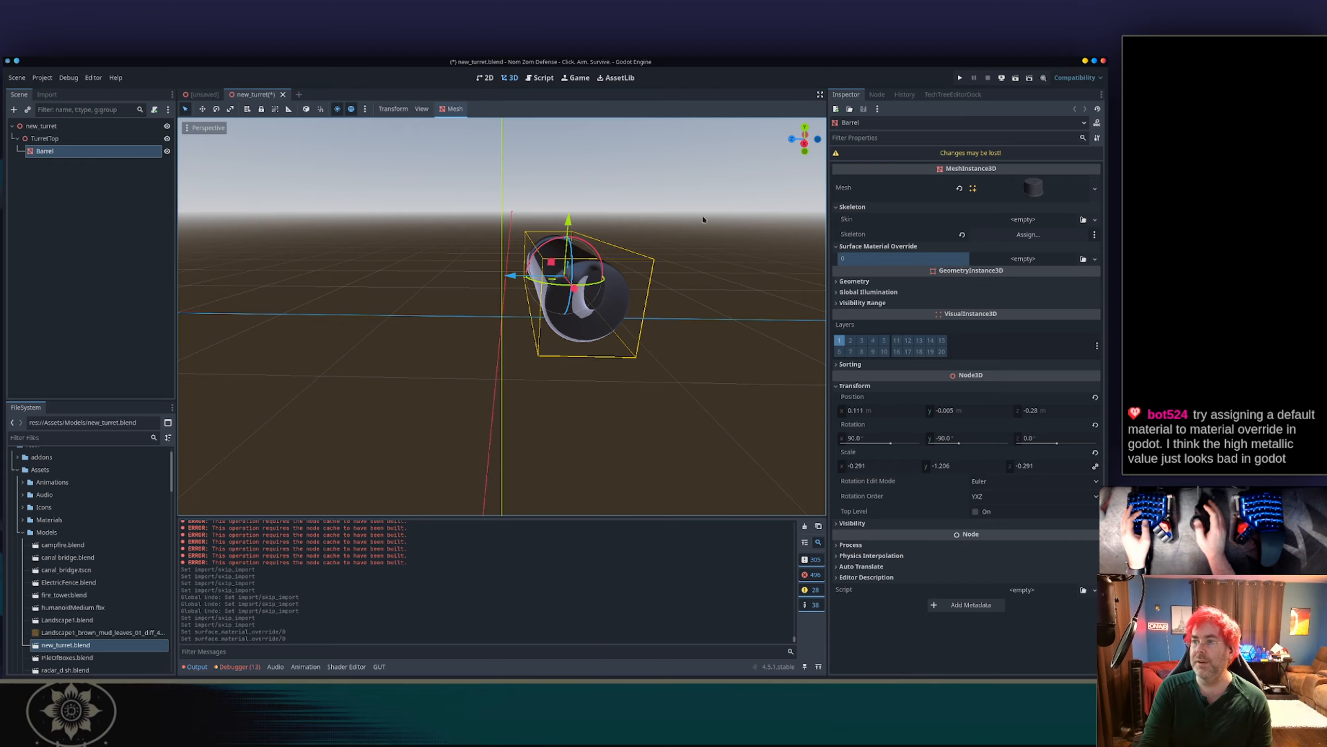
Enable Editable Children on the new_turret instance in the unsaved scene.
click(203, 95)
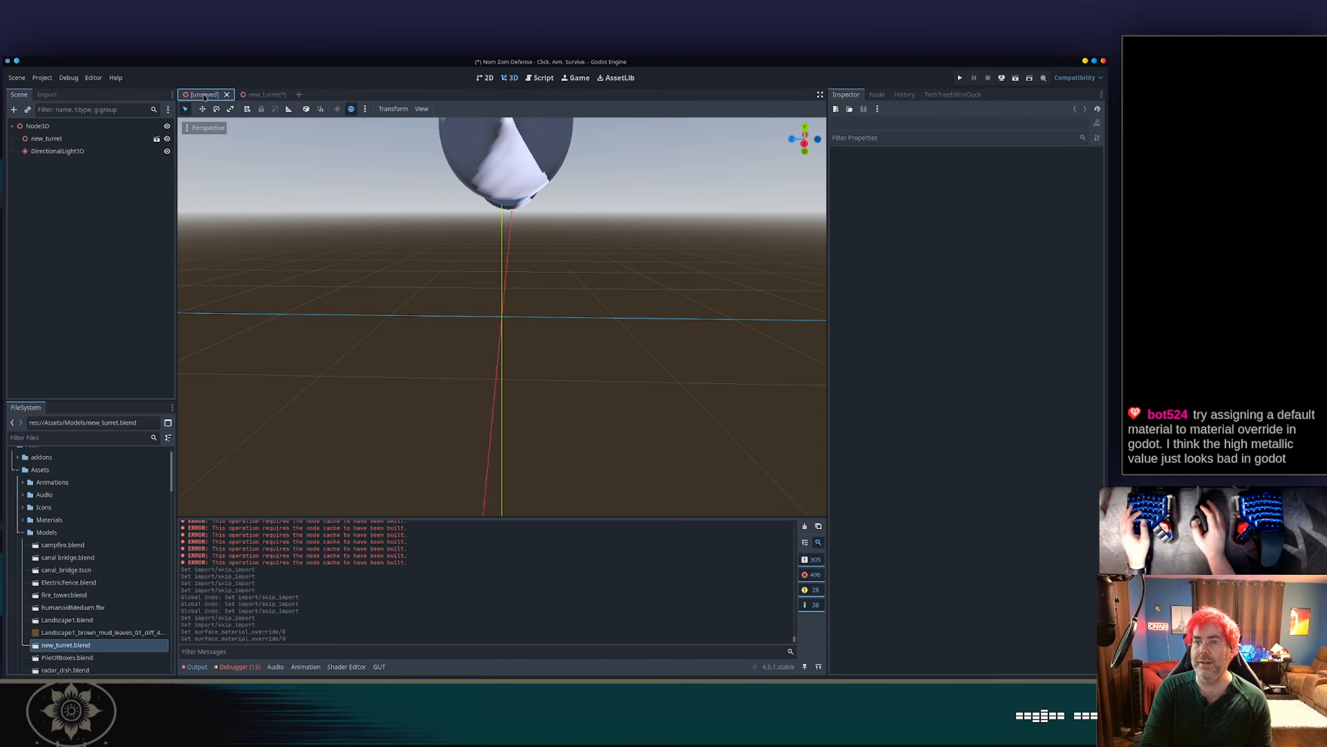
click(53, 139)
scroll(625, 217, down, 3)
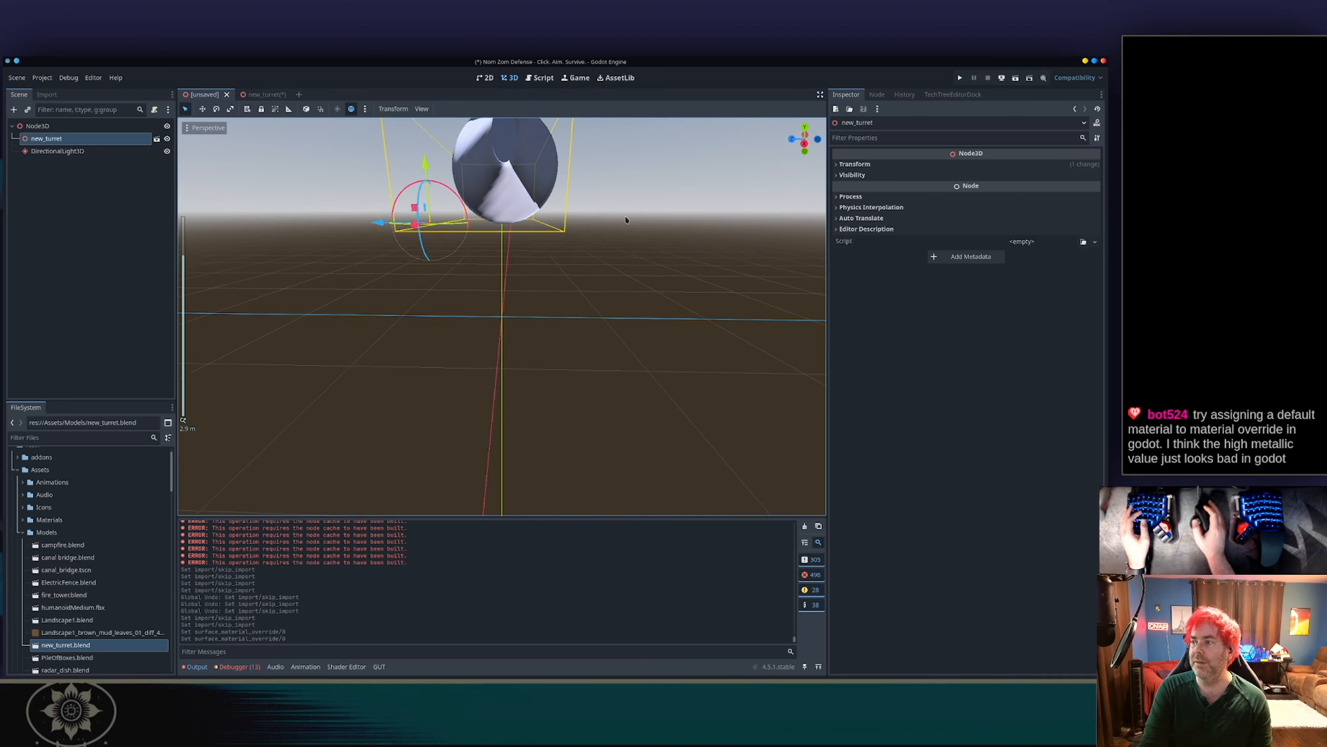
mouse_move(625, 217)
middle_down()
mouse_move(619, 296)
mouse_move(655, 207)
mouse_move(606, 233)
middle_up()
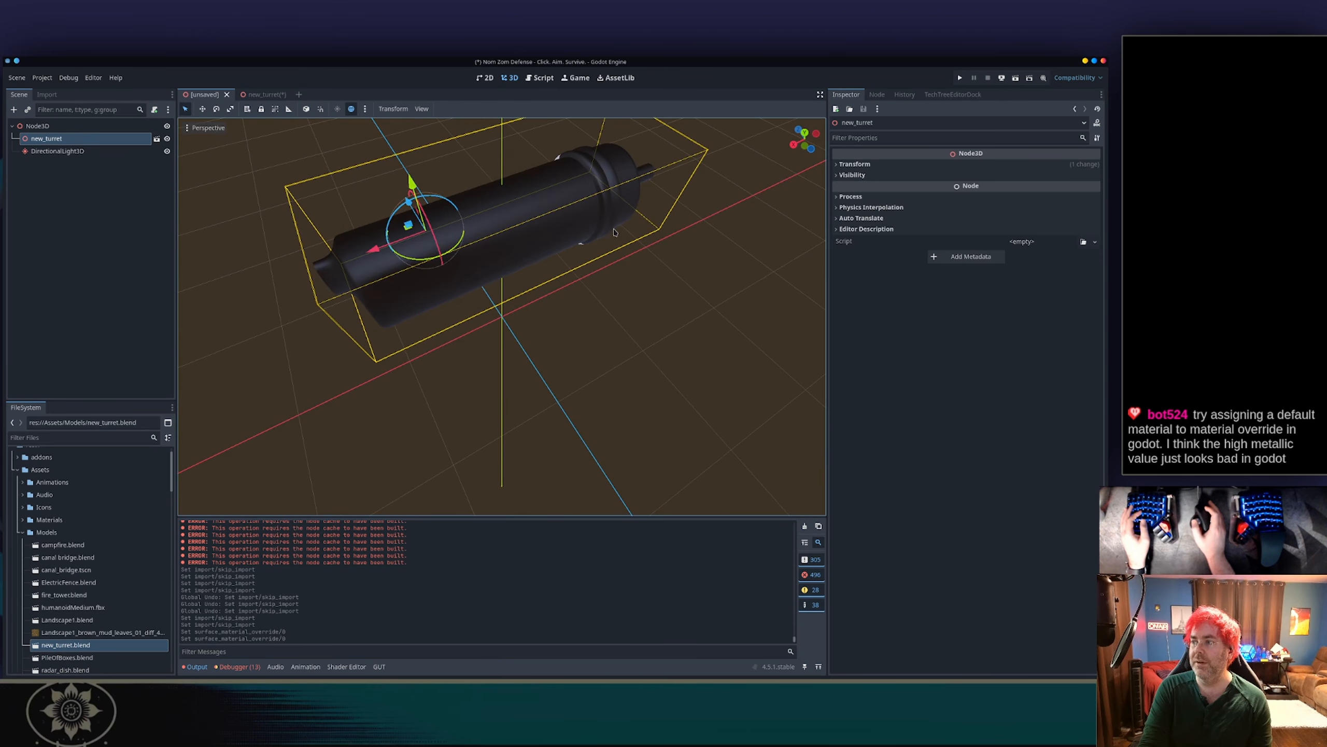
click(887, 165)
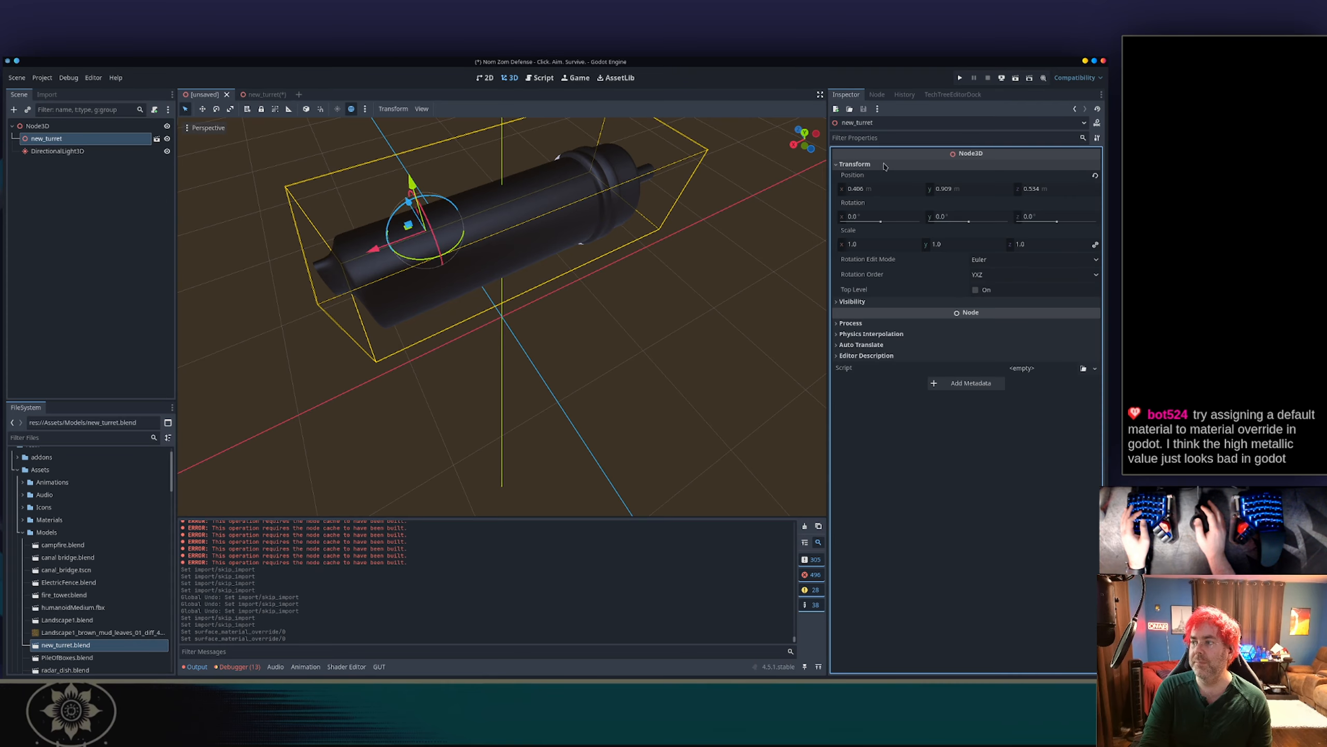
click(887, 164)
right_click(89, 140)
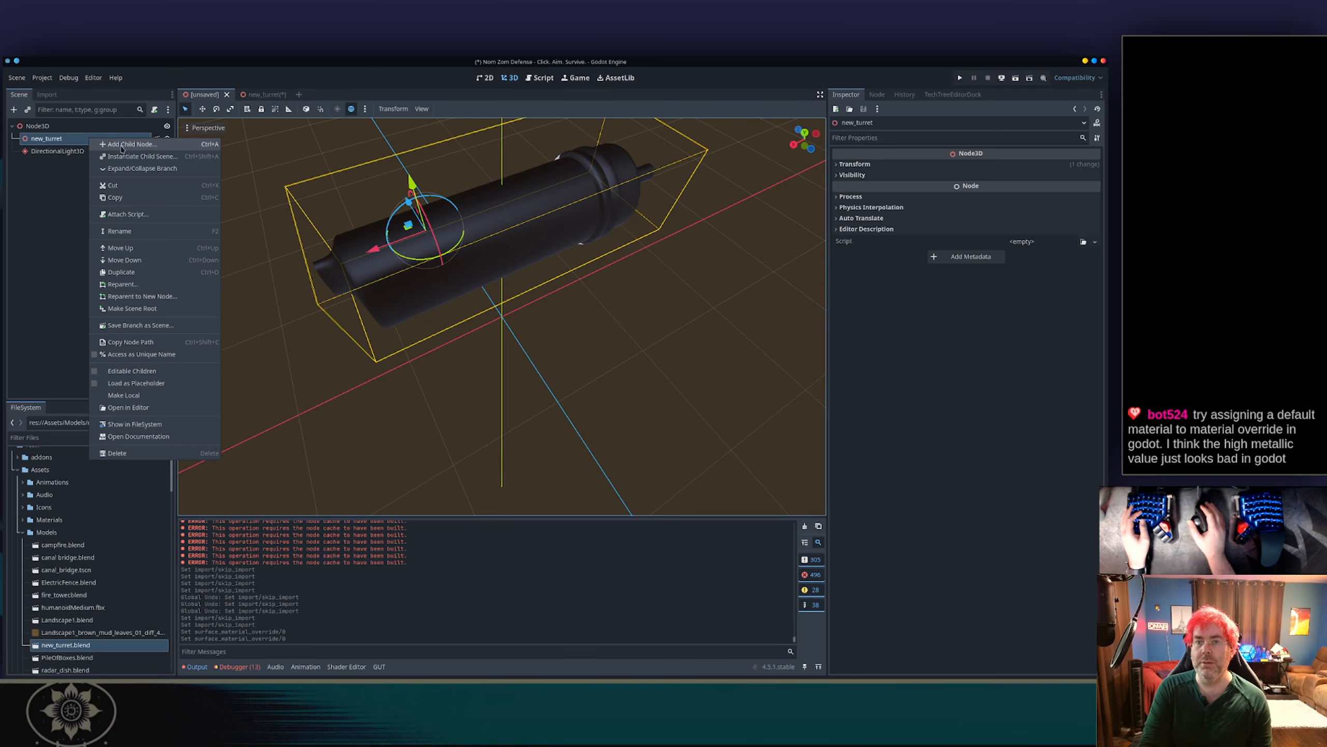
click(139, 370)
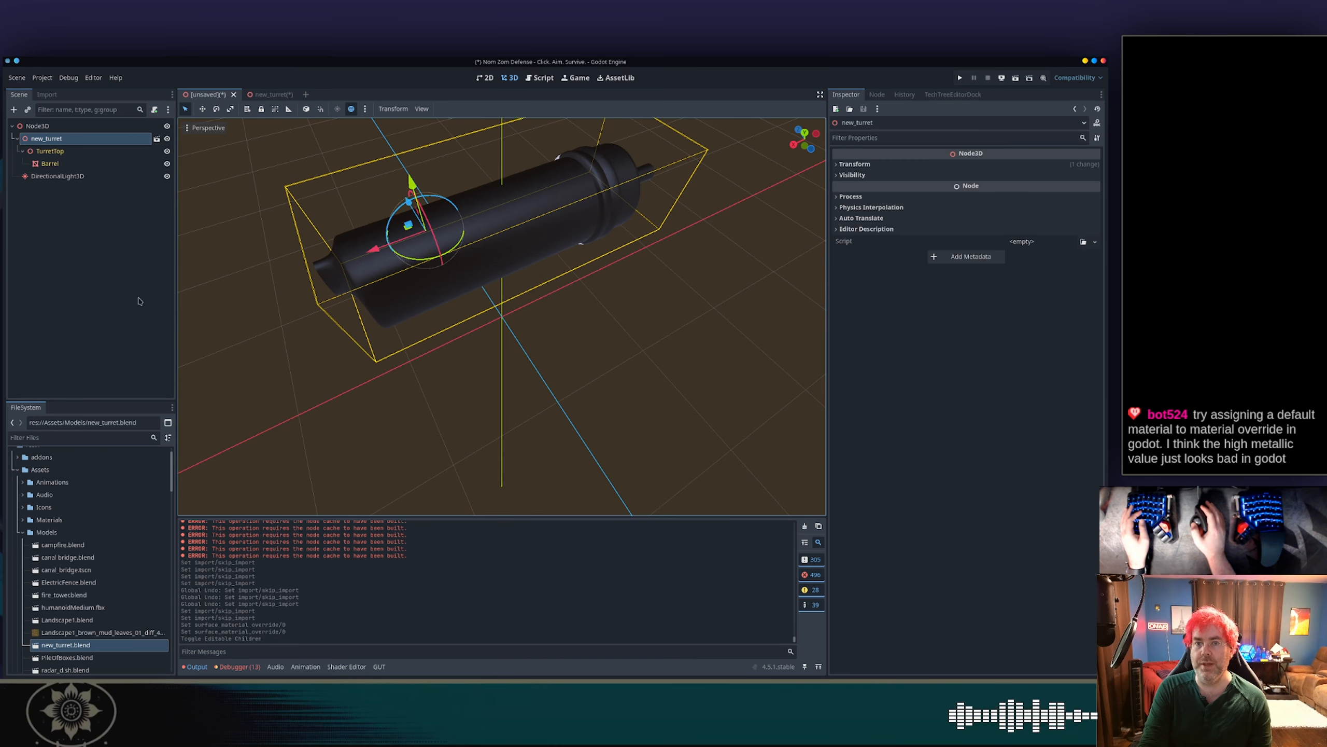
Assign a new StandardMaterial3D to surface material override 0 of the Barrel mesh under TurretTop.
click(50, 164)
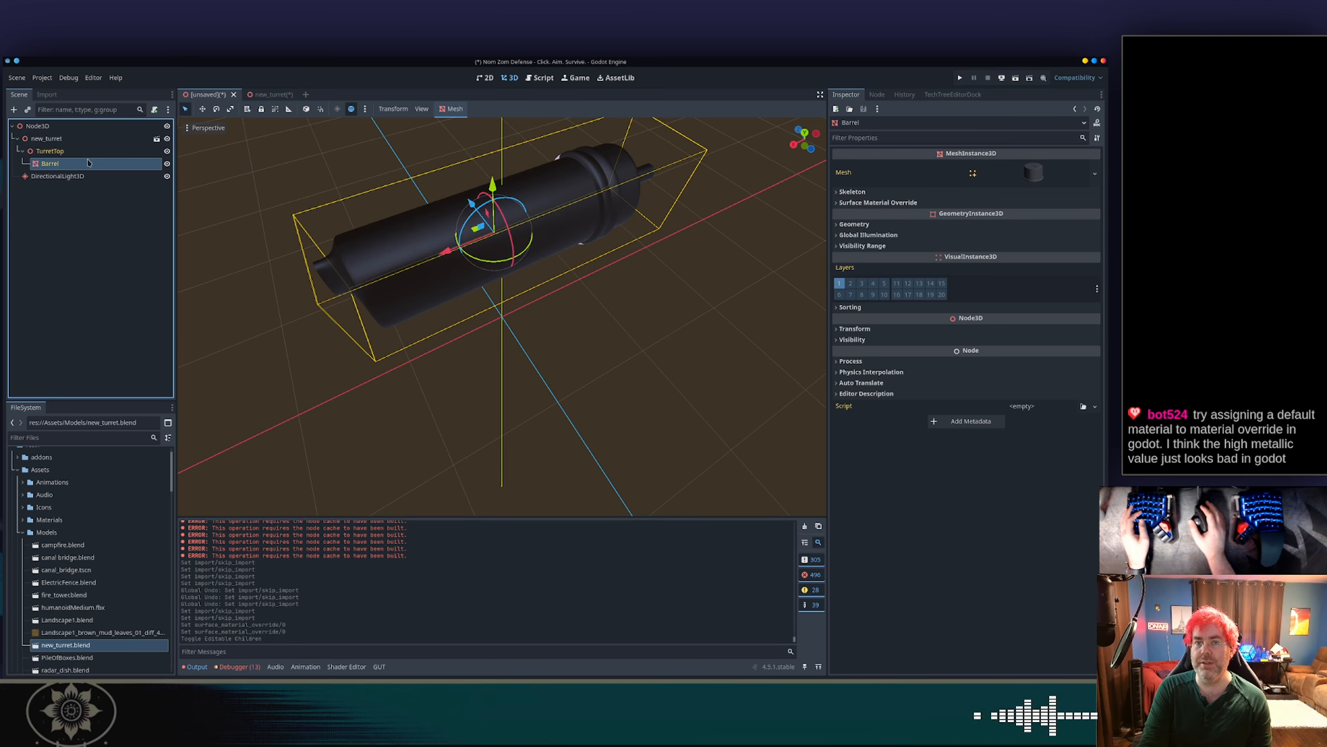
click(869, 193)
click(886, 231)
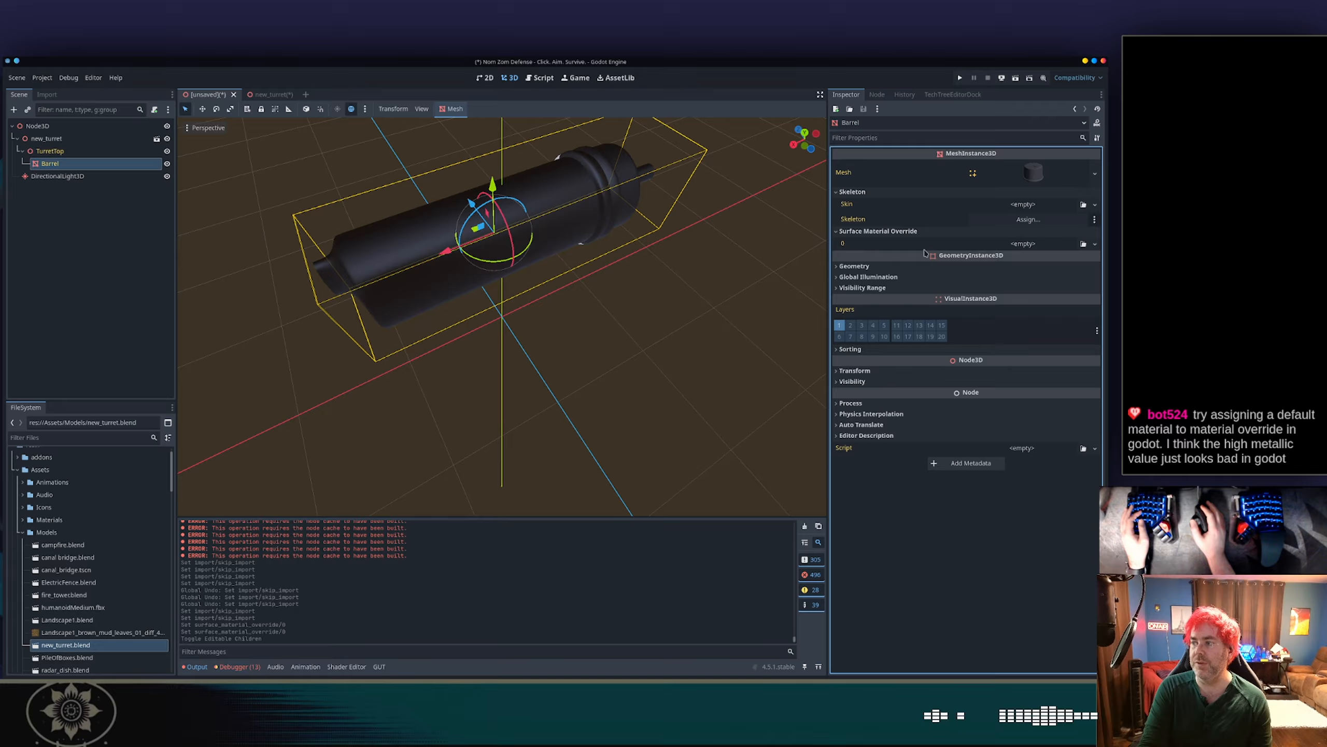
click(1043, 247)
click(912, 271)
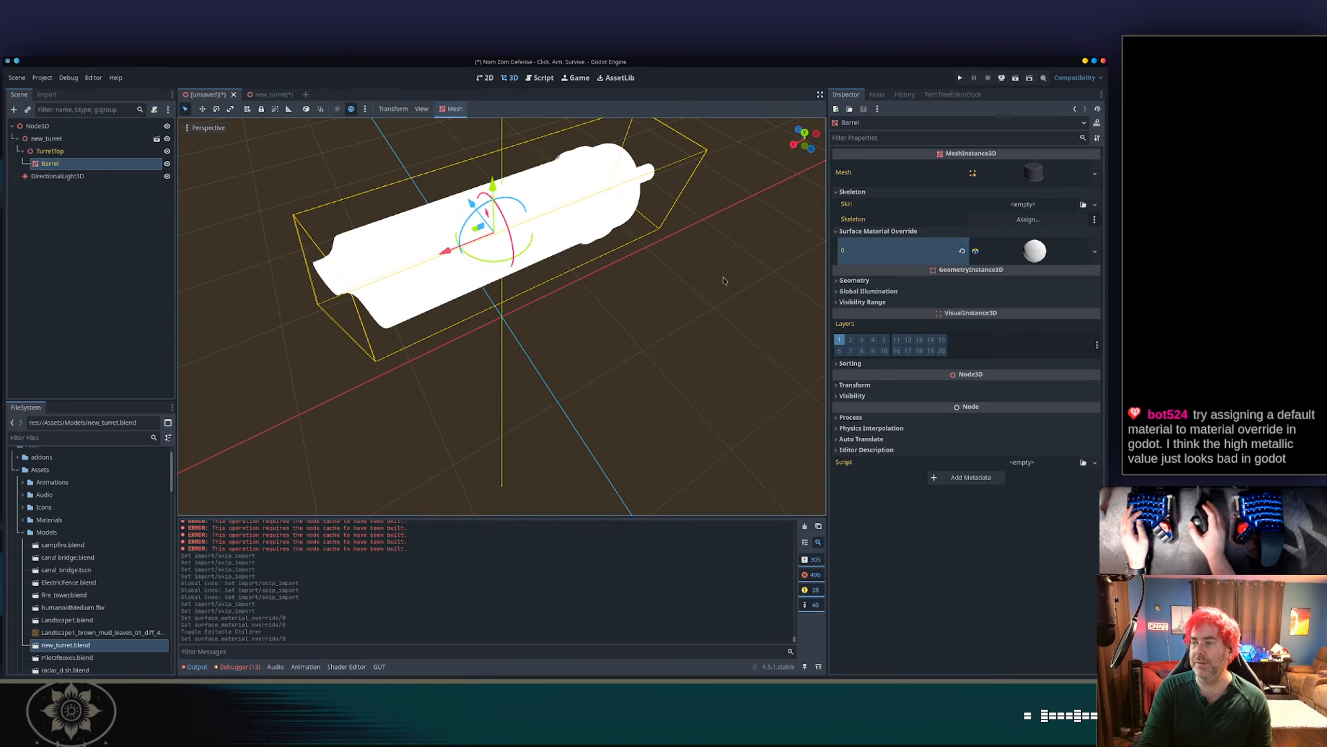
Examine the Vertex Color and Albedo settings of the Barrel's override material.
click(1032, 251)
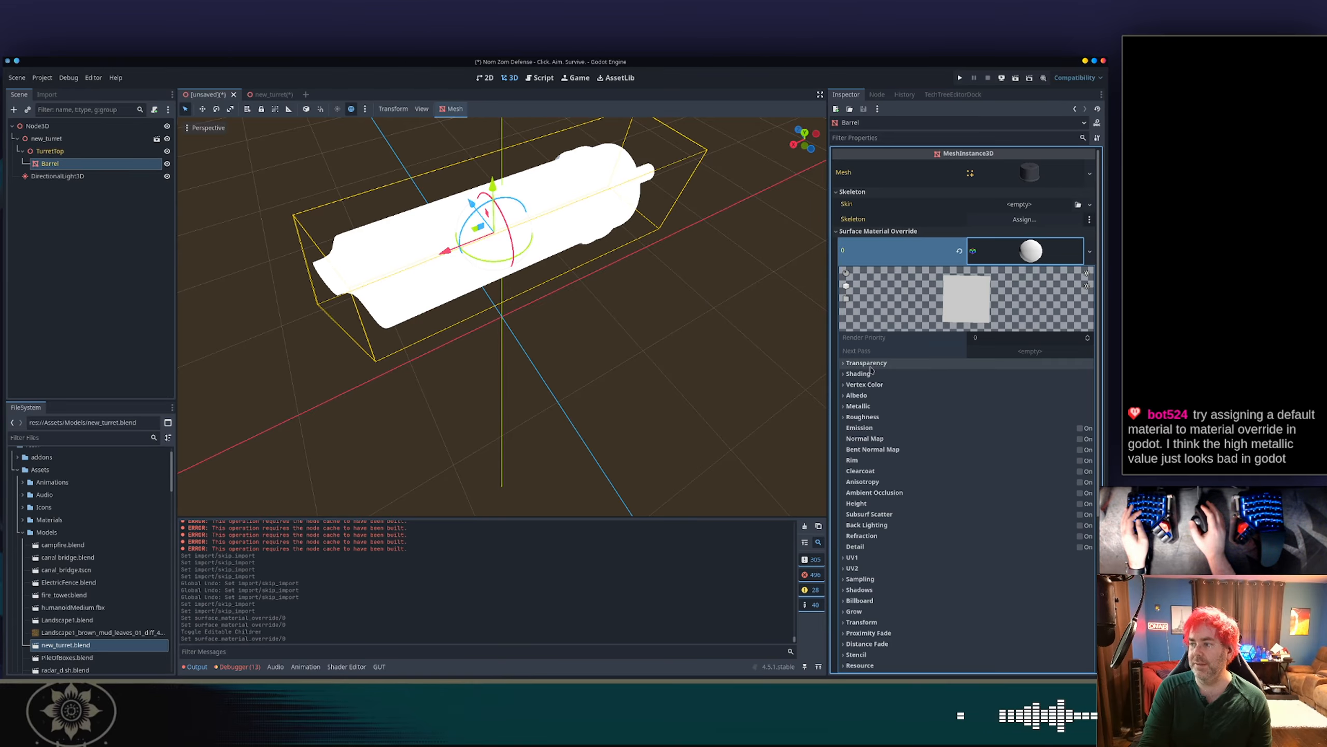
click(866, 384)
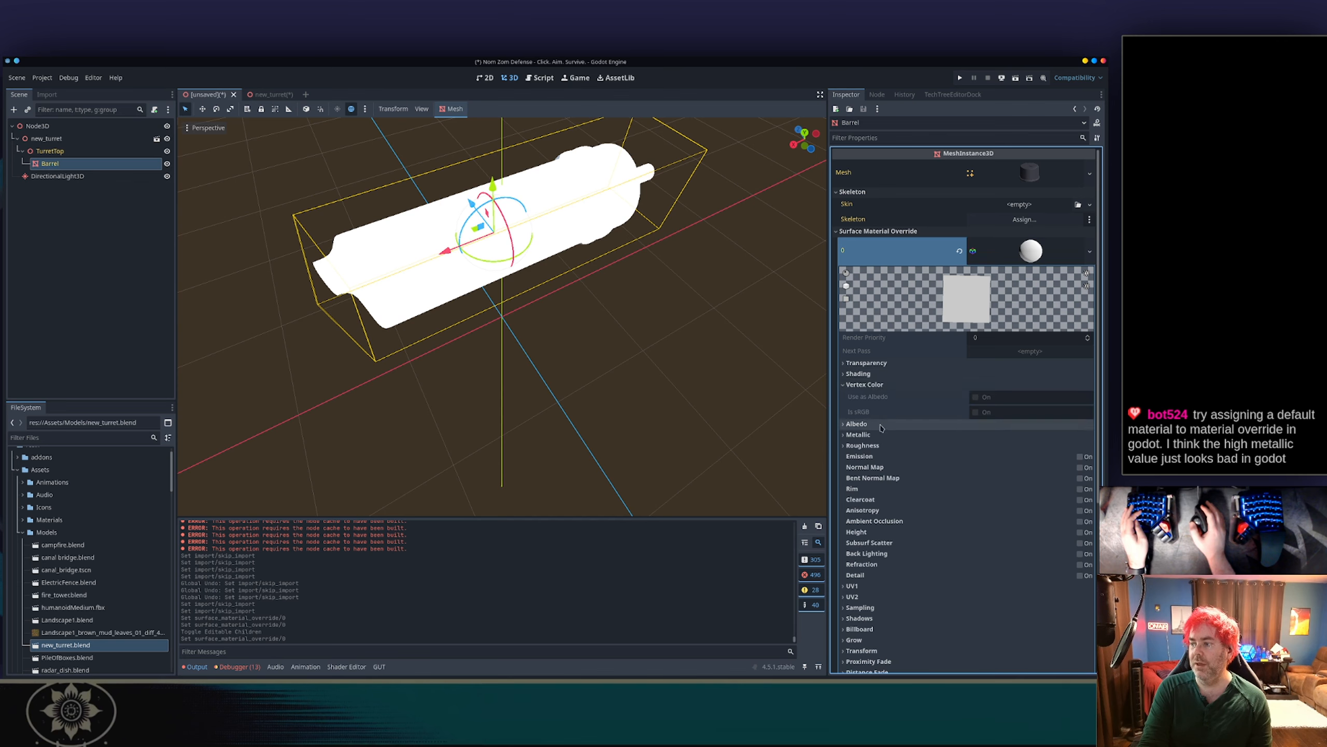
click(858, 424)
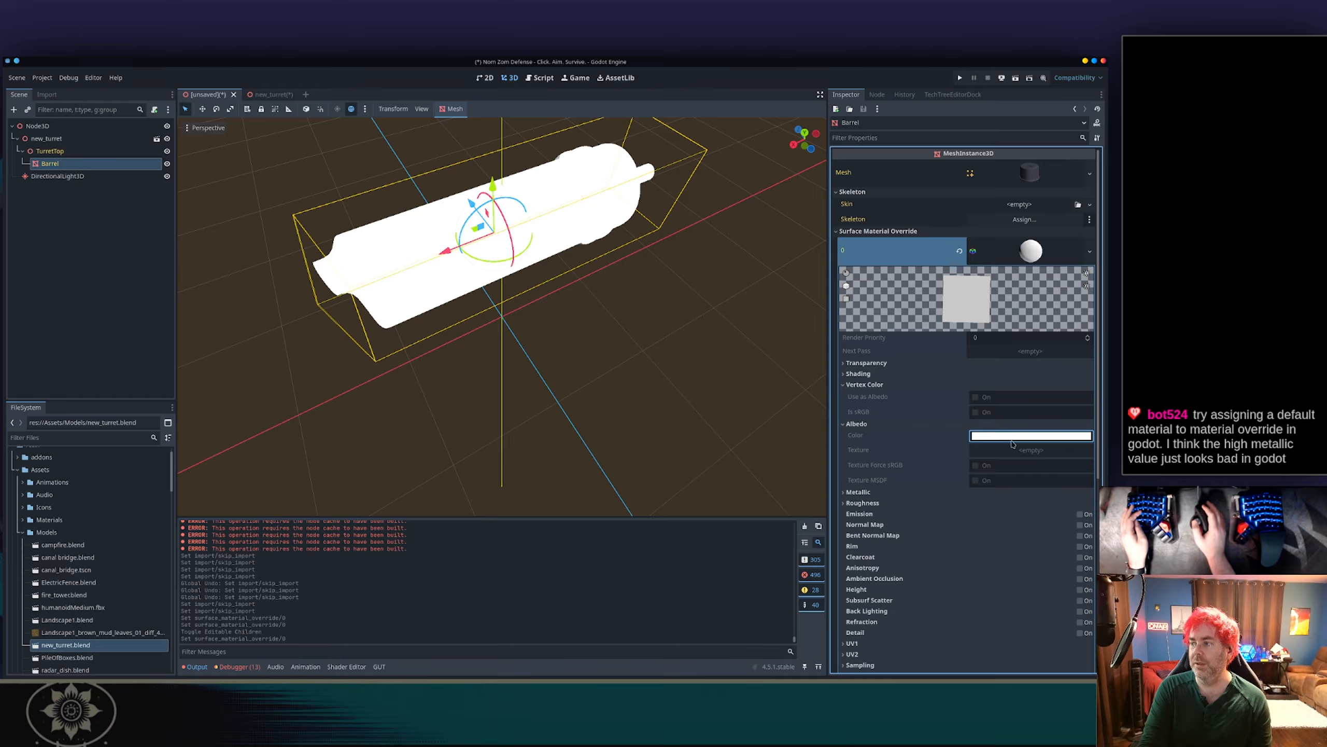
scroll(1000, 411, down, 3)
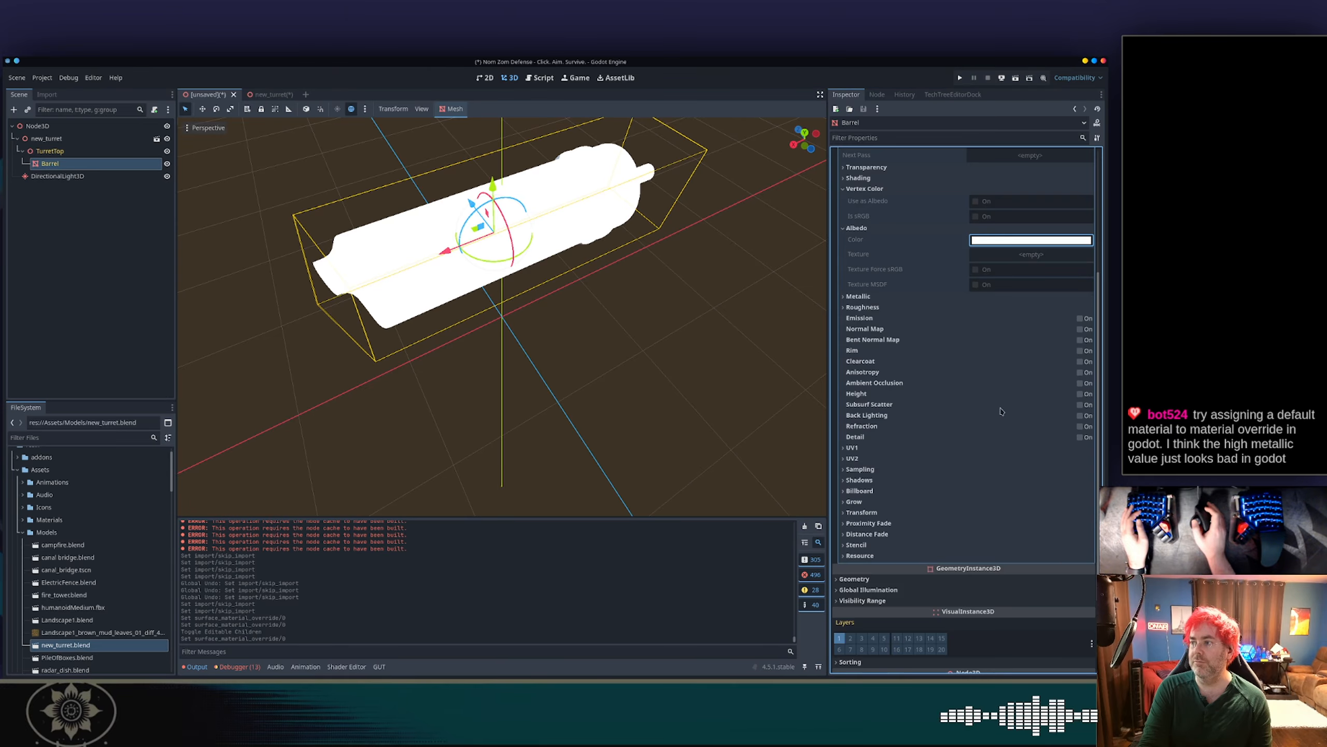
scroll(998, 412, up, 3)
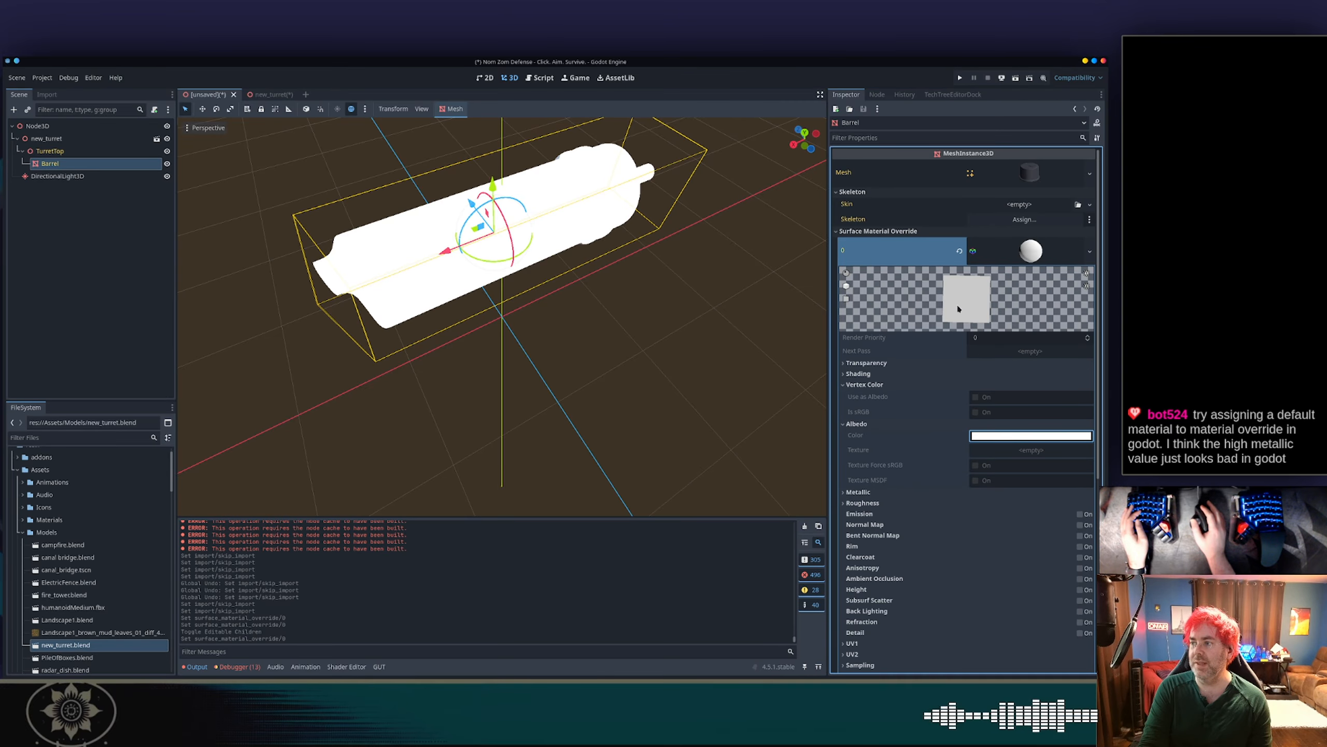
click(1029, 256)
click(1030, 256)
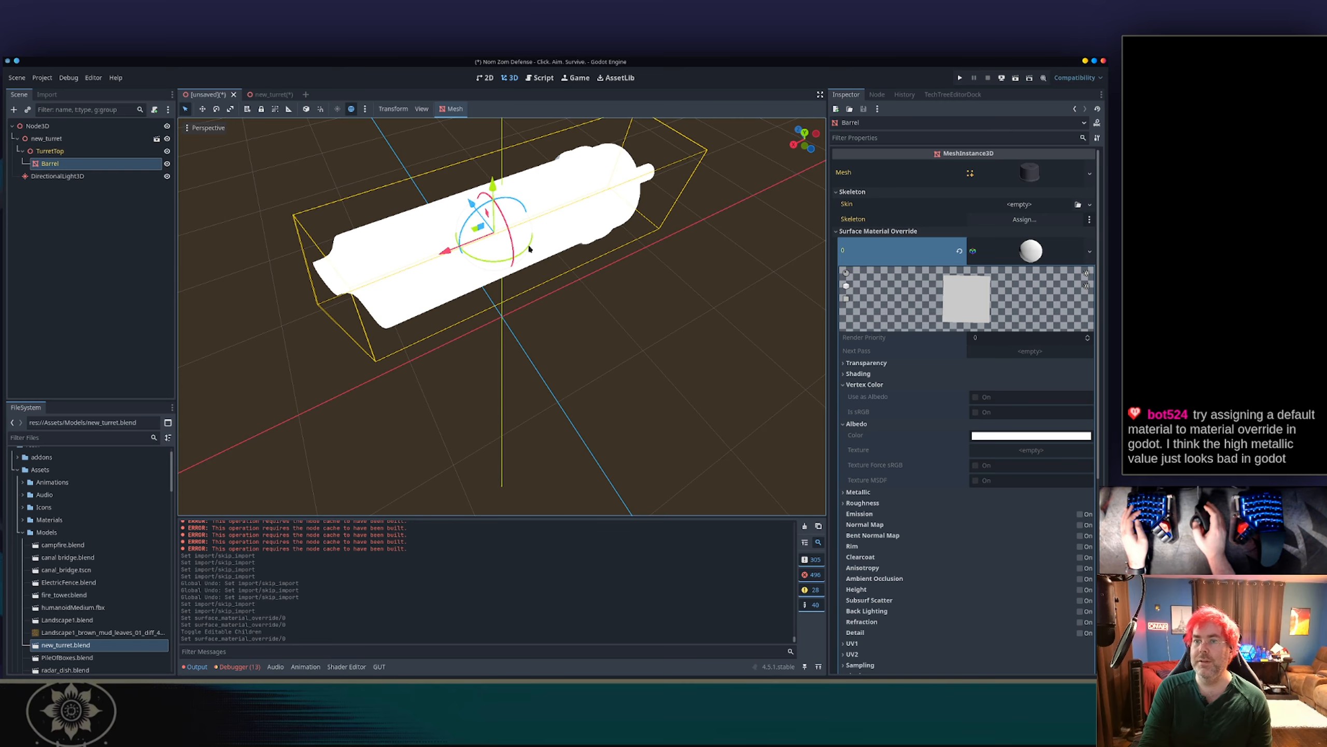
Examine the Barrel's shading from several angles and distances, along with the override material's Metallic settings and resource options.
middle_drag(527, 246, 536, 186)
scroll(536, 186, down, 3)
scroll(538, 186, down, 14)
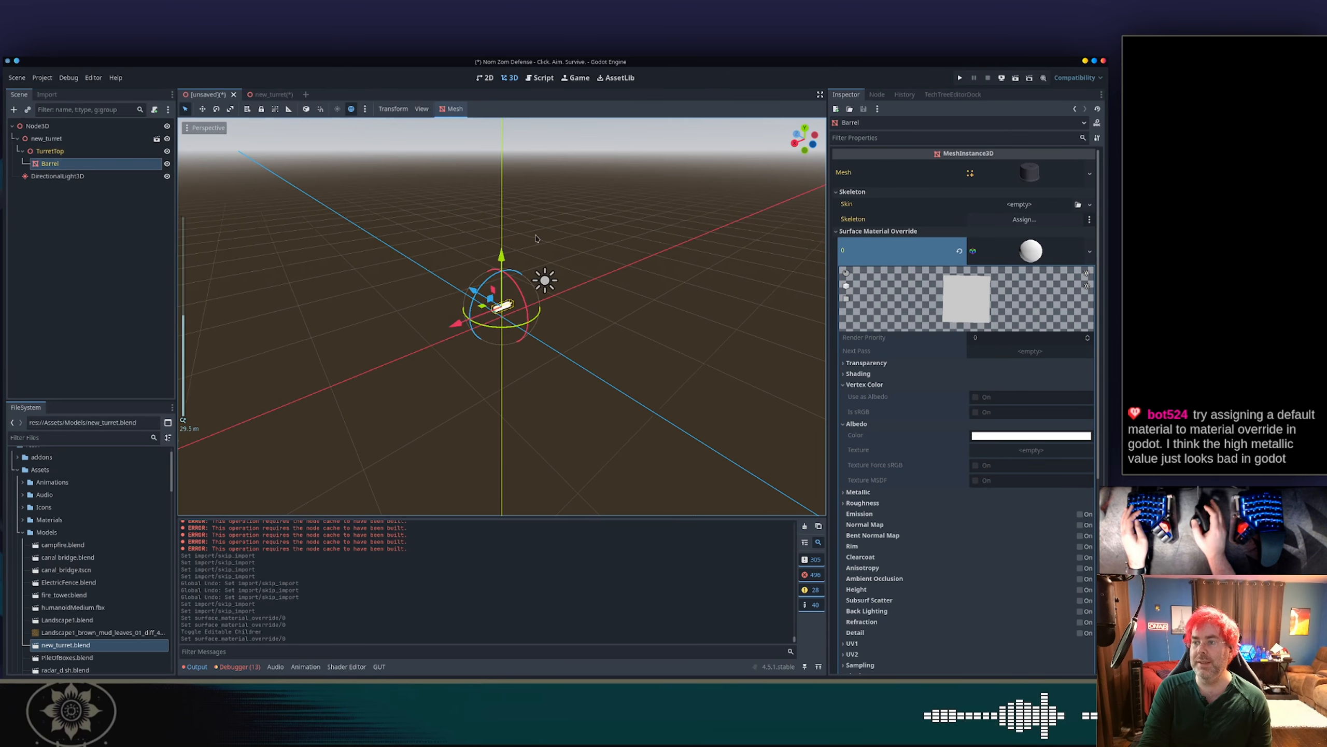
scroll(550, 284, up, 14)
scroll(550, 283, up, 8)
middle_drag(460, 258, 521, 287)
click(858, 491)
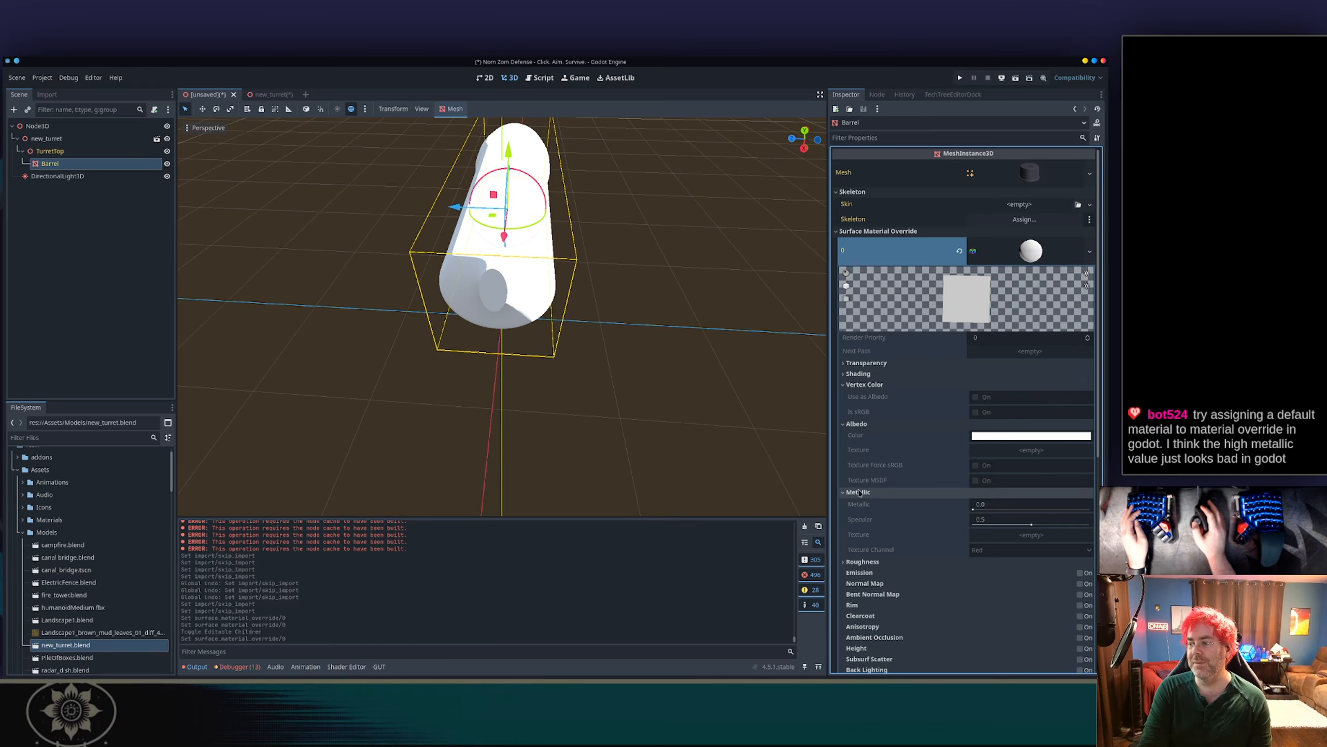
click(1001, 510)
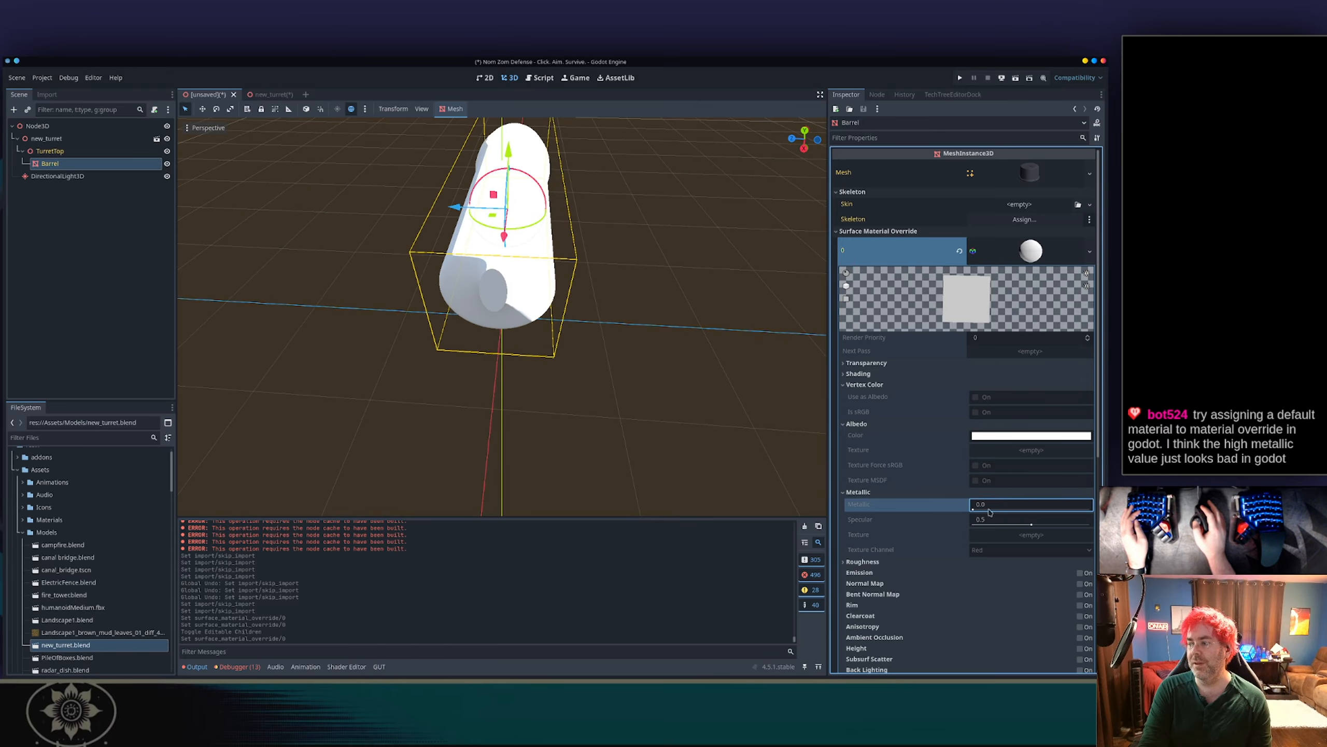
right_click(1023, 245)
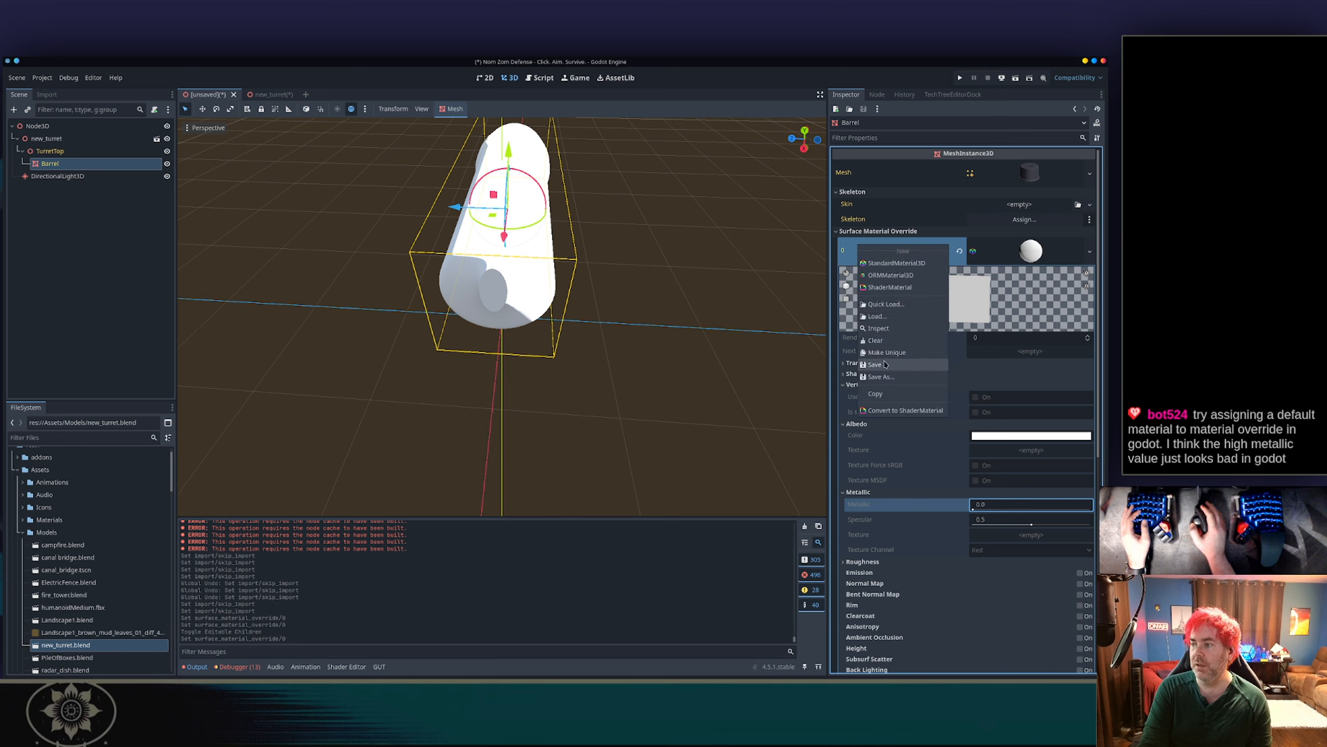
click(1027, 252)
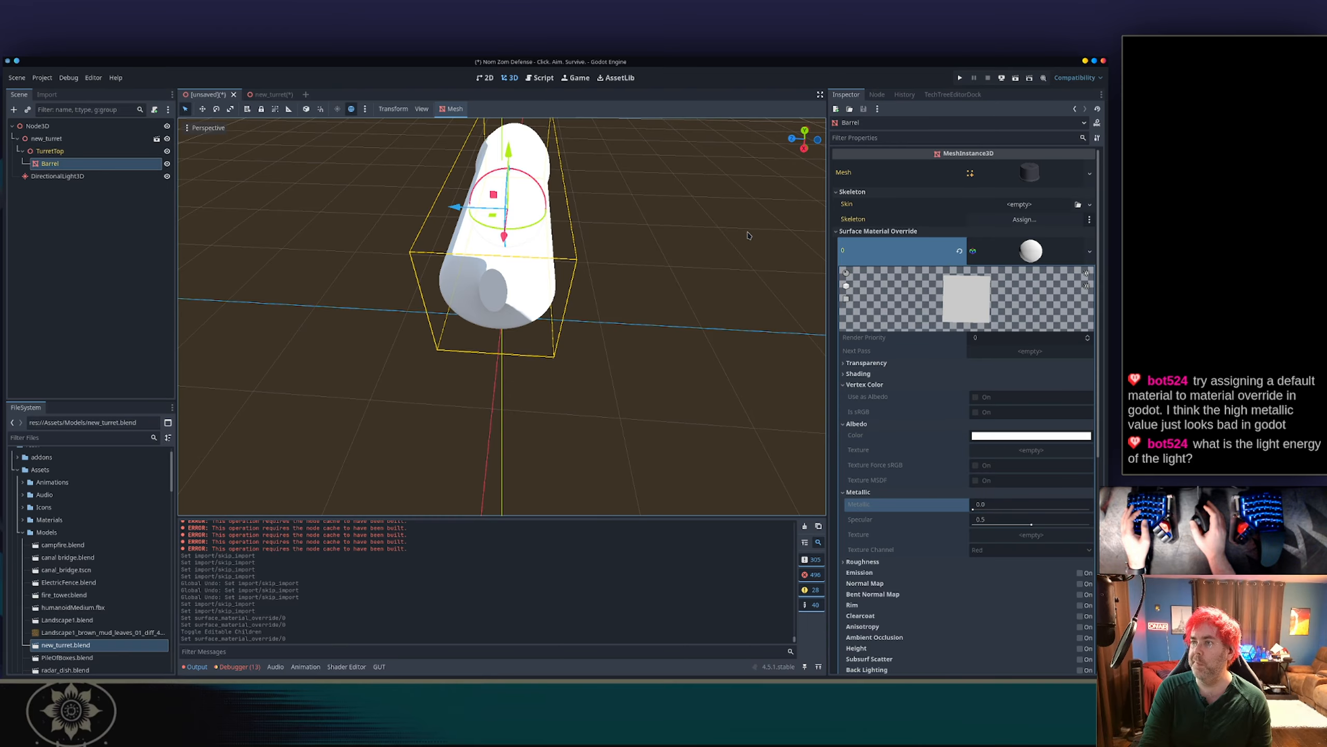
Examine the DirectionalLight3D's Light energy settings and the Barrel's shading under that light.
scroll(623, 243, down, 15)
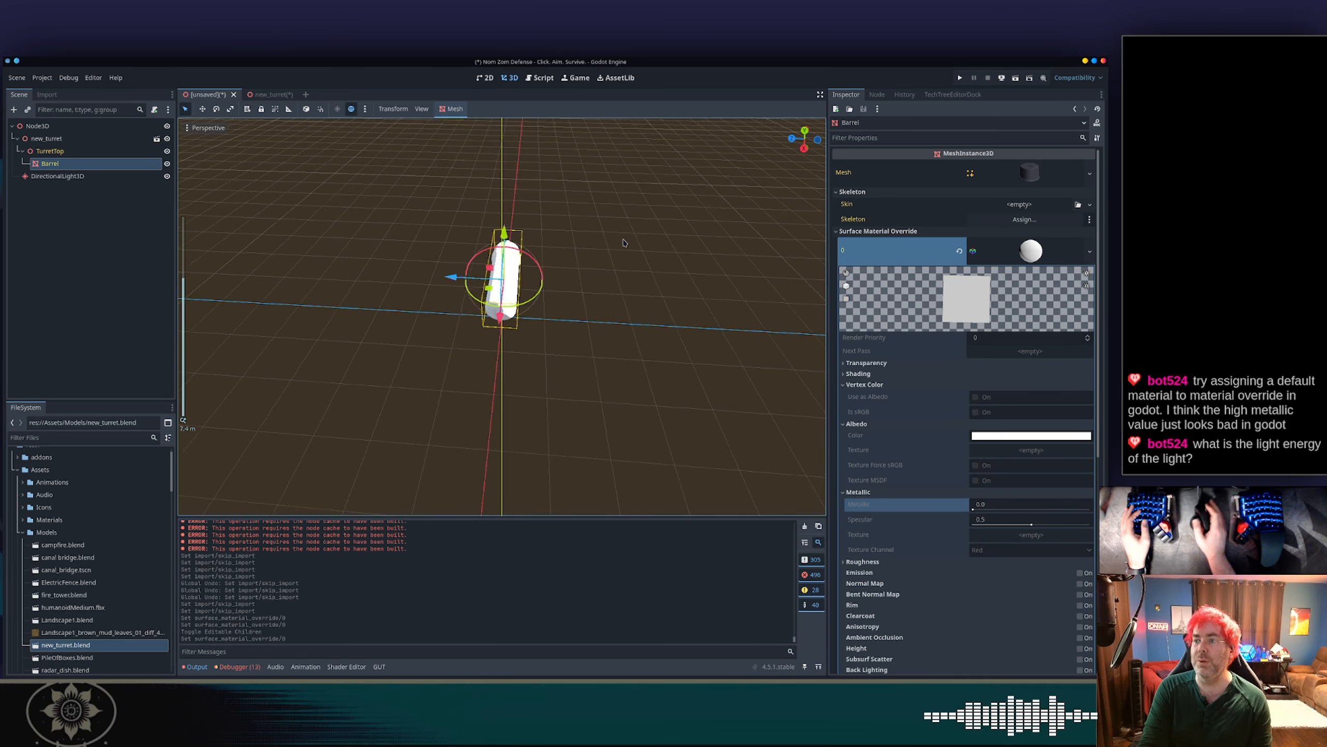
click(591, 256)
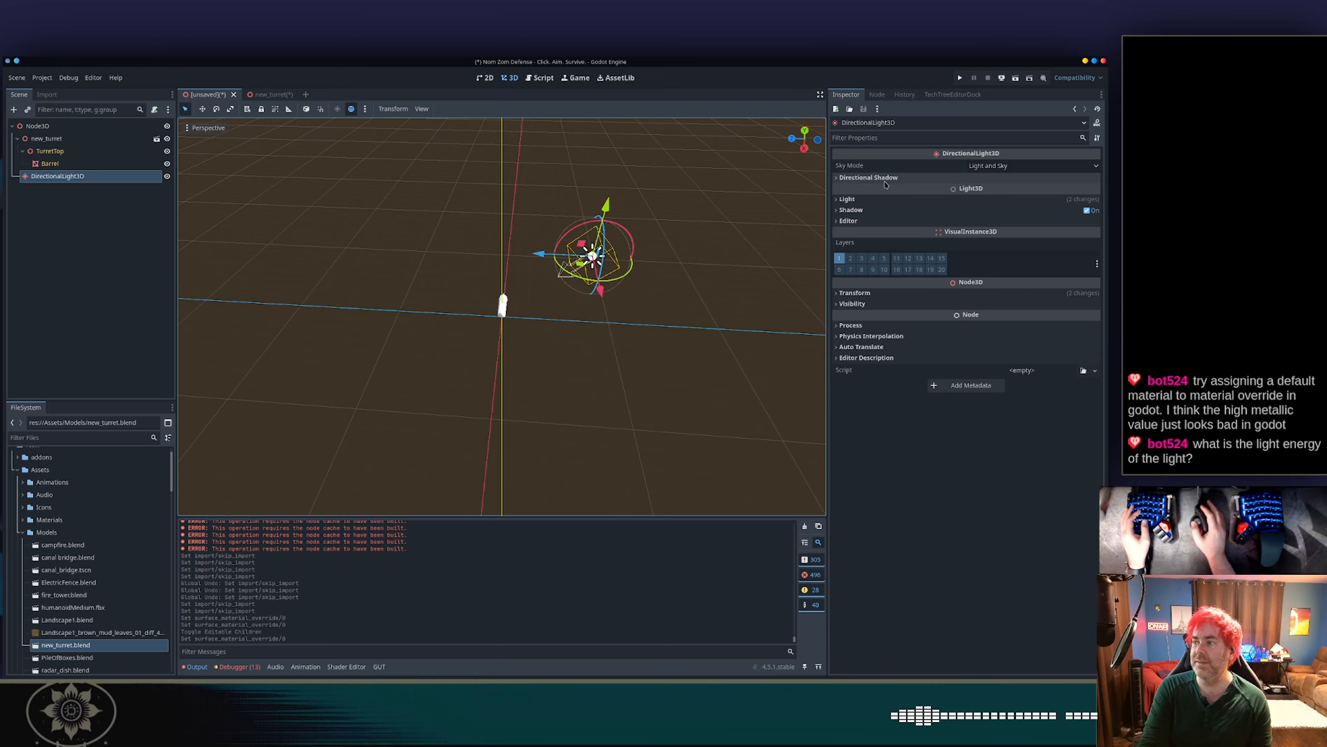
click(875, 199)
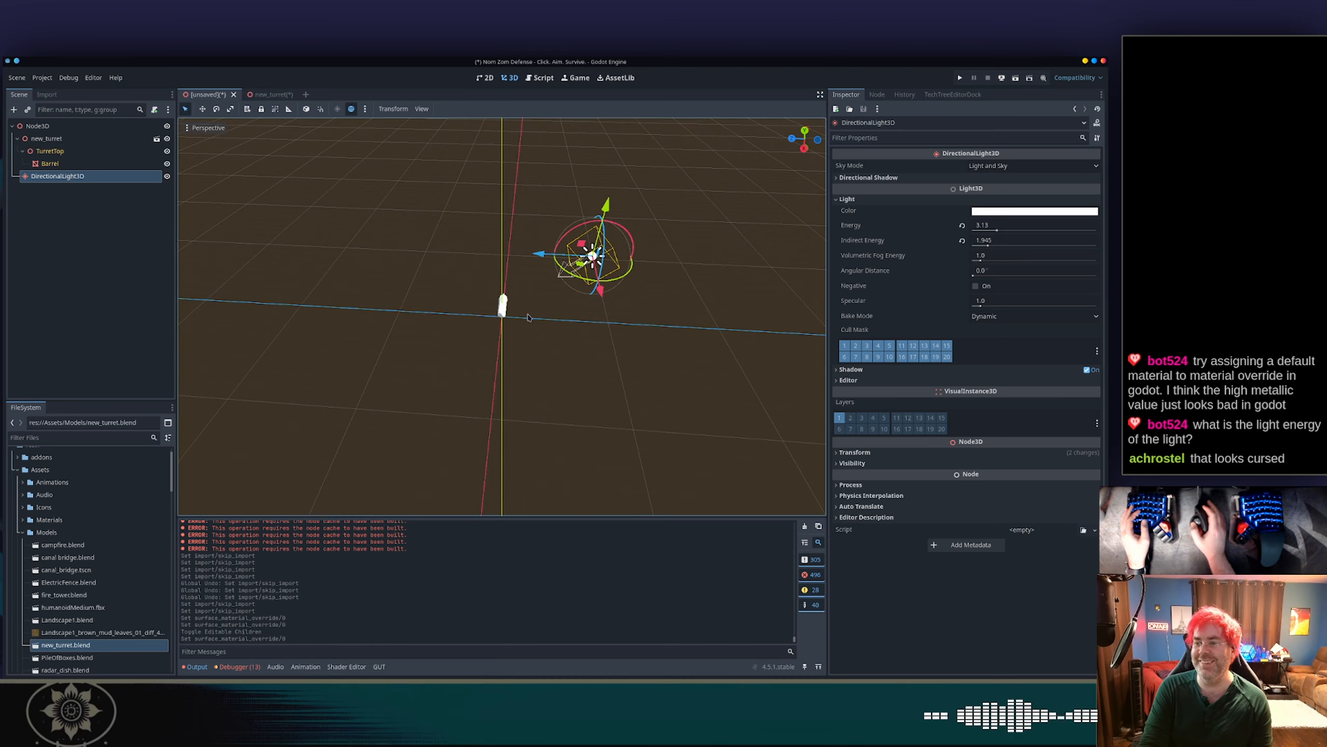
scroll(528, 317, up, 15)
click(501, 249)
middle_drag(446, 303, 705, 284)
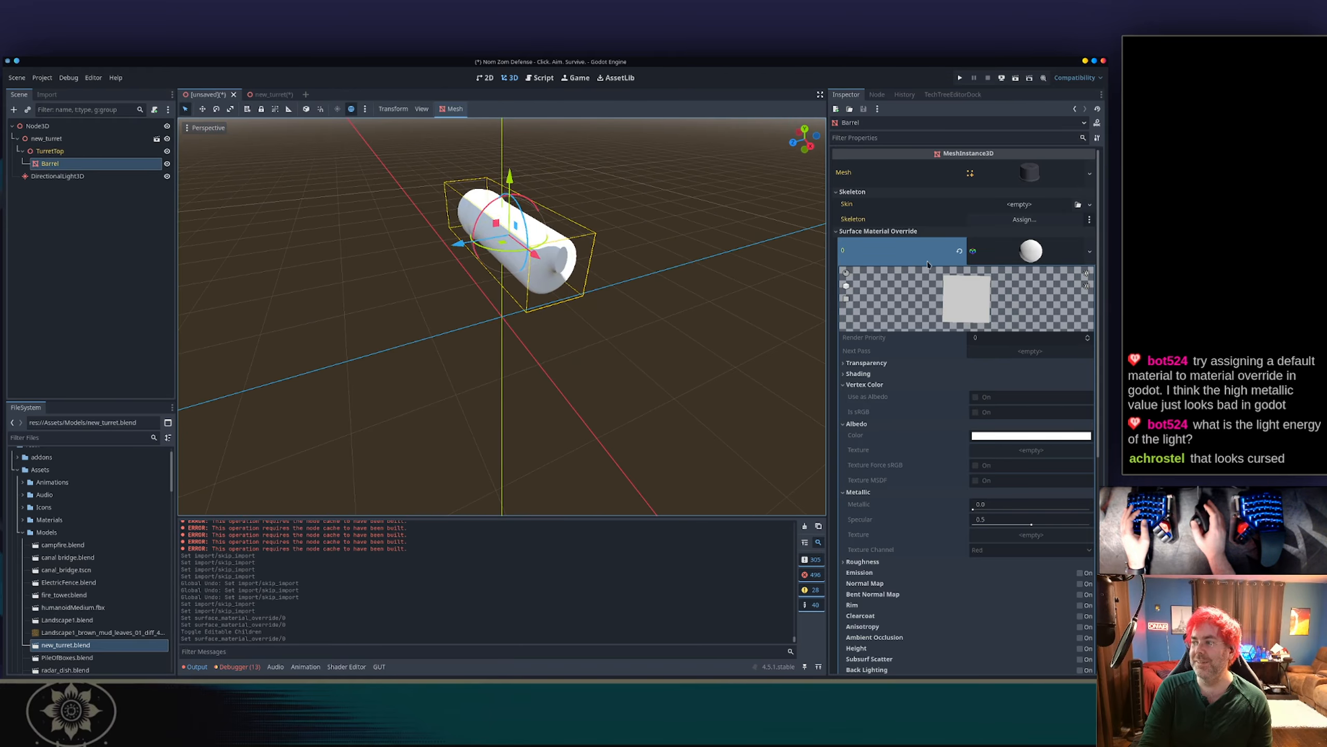
Save the unsaved scene in the project root as test.tscn.
key(ctrl+s)
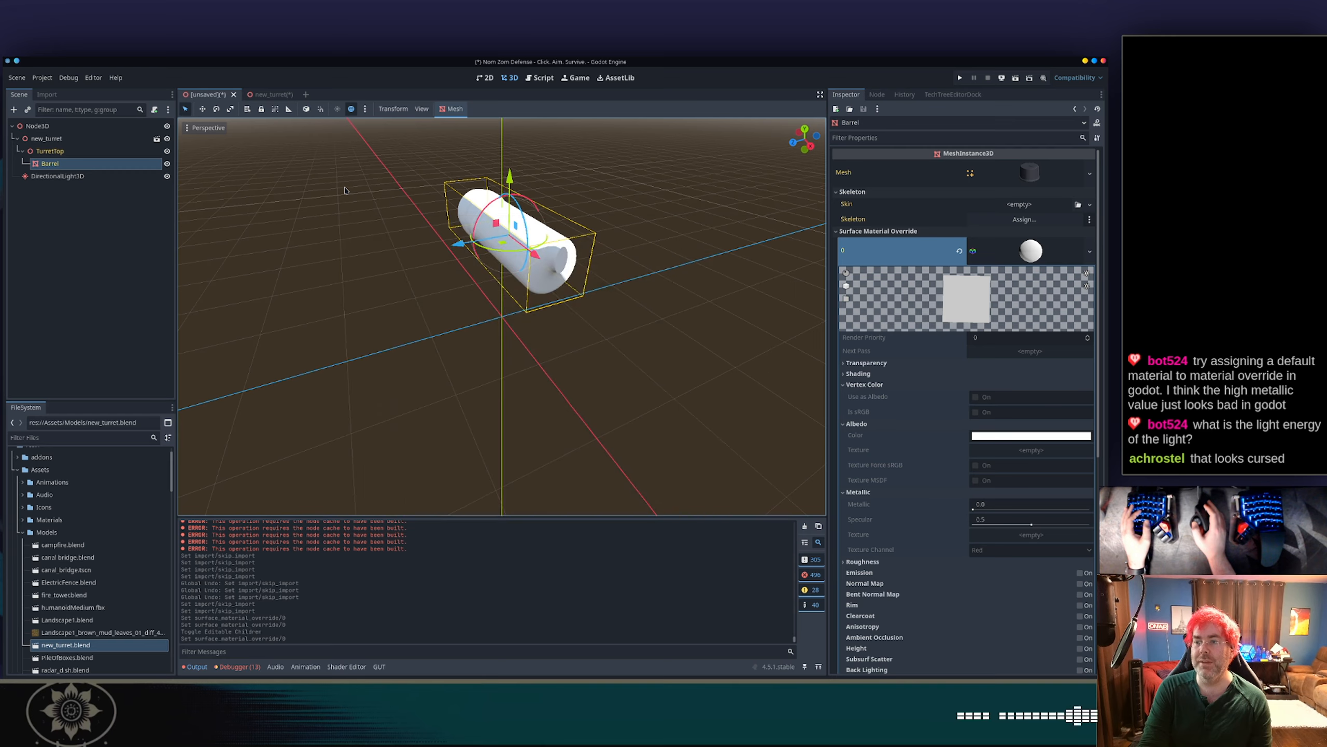
text(test)
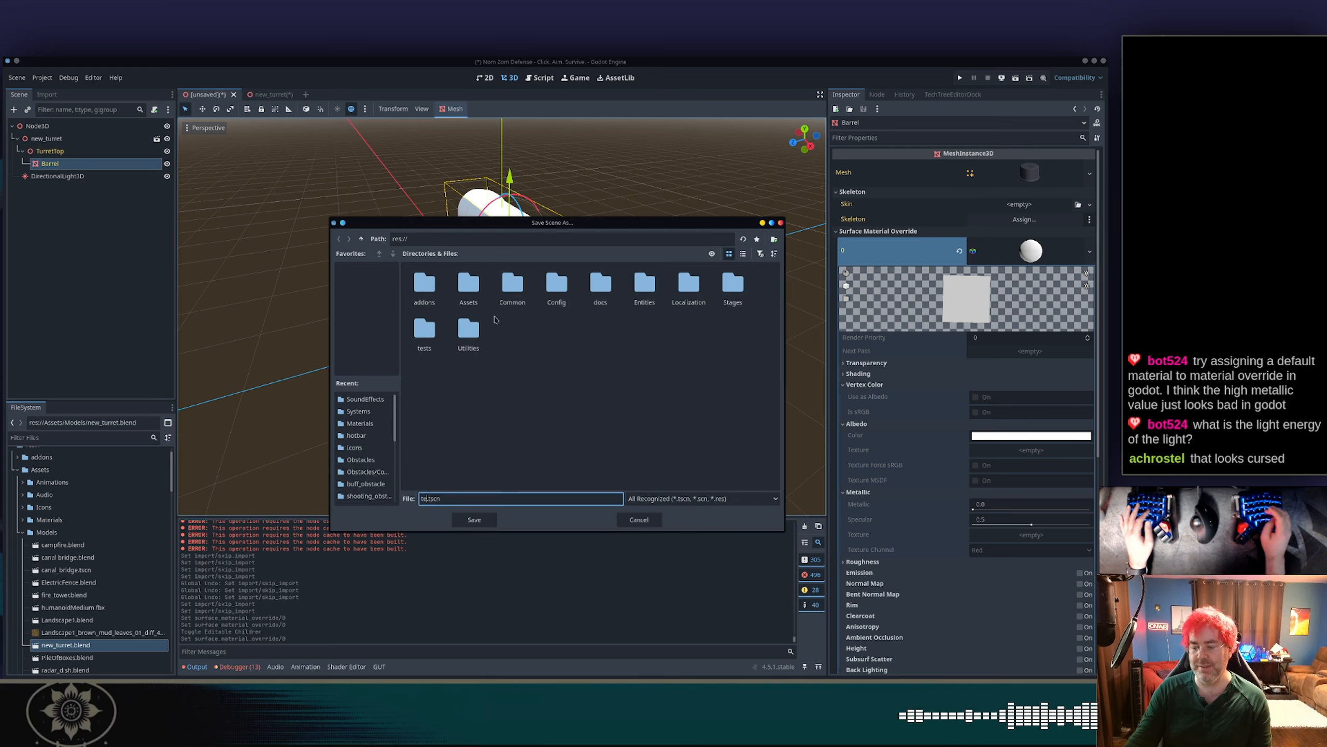
key(Return)
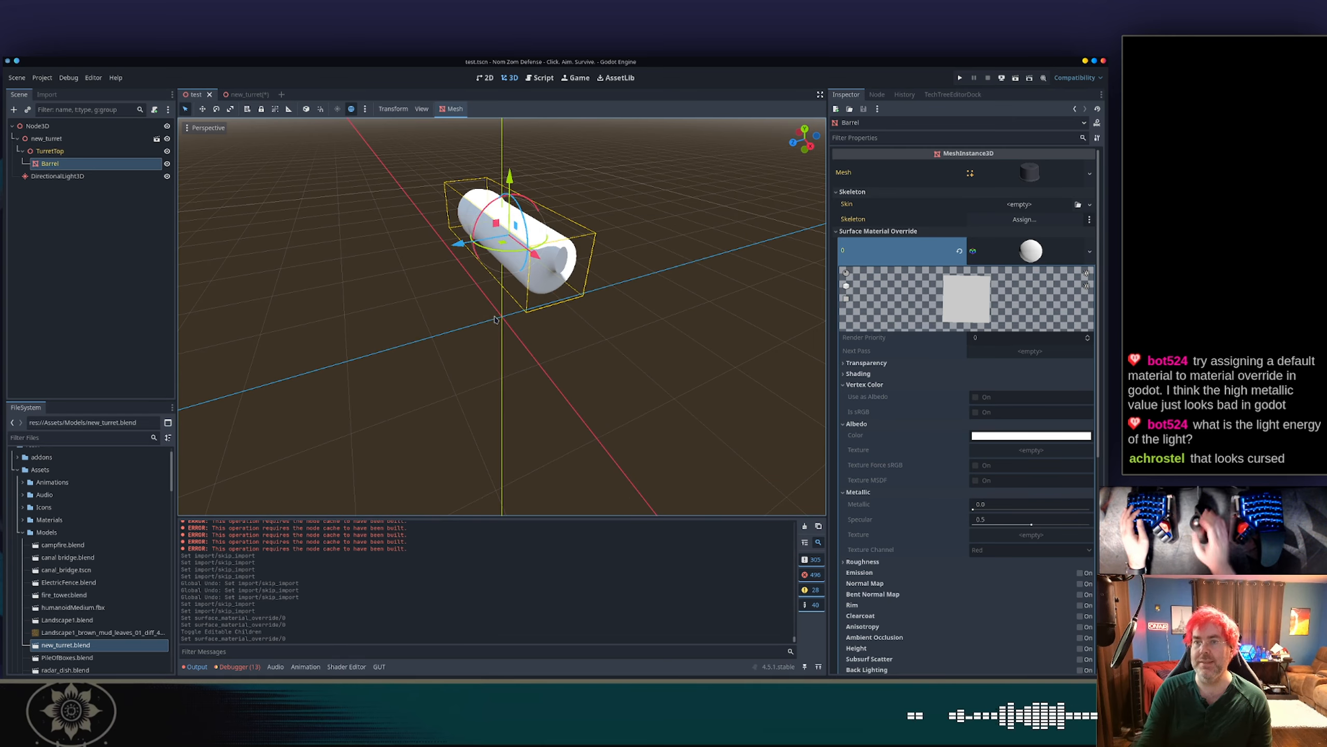
Reload the current project, discarding the unsaved changes to new_turret.blend, and decline creating an inherited scene from it.
click(42, 77)
click(83, 207)
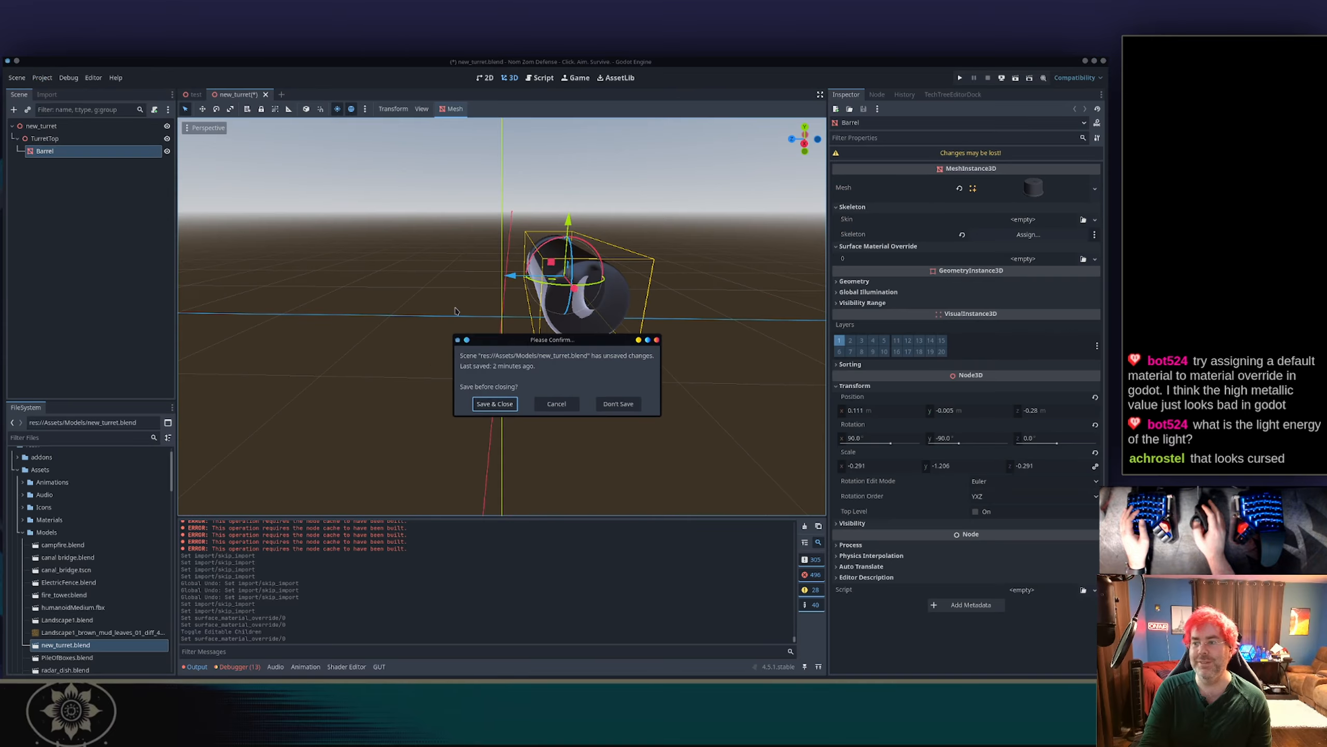
key(Tab)
key(Tab)
key(Return)
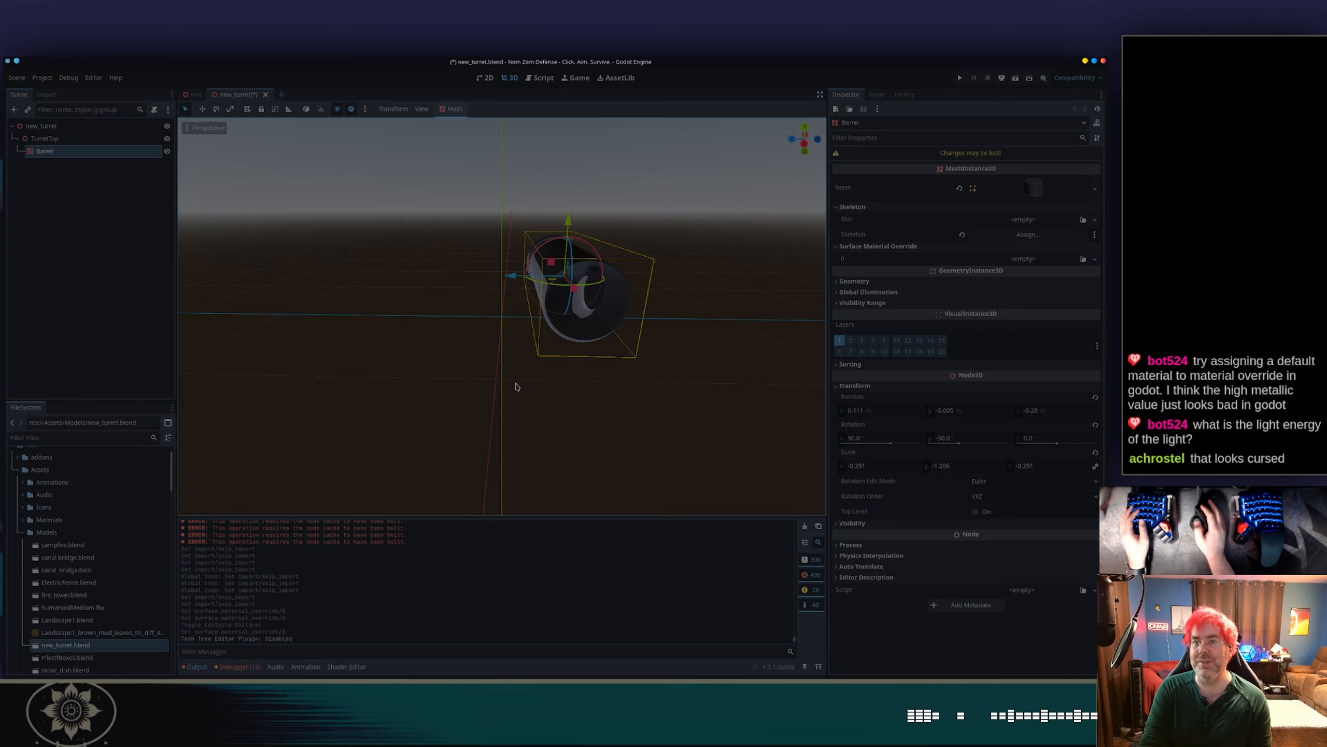
key(alt+Tab)
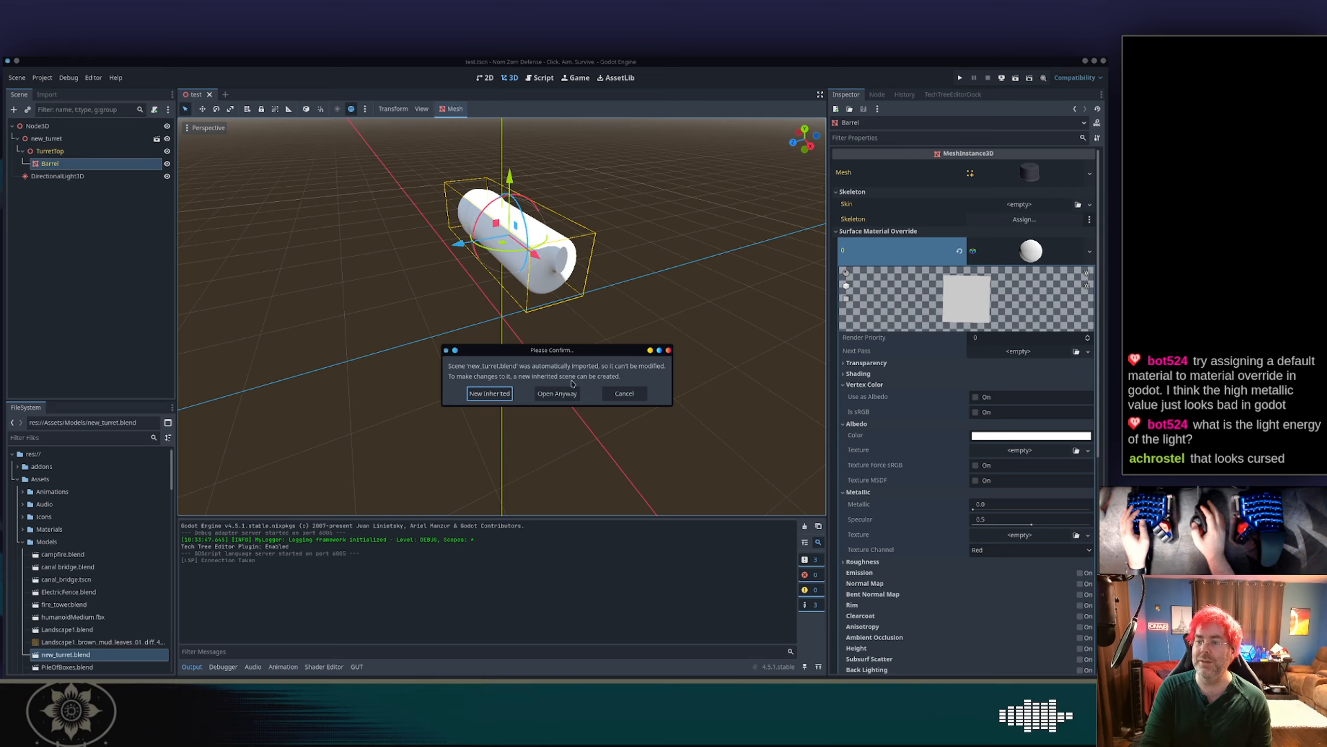
click(625, 393)
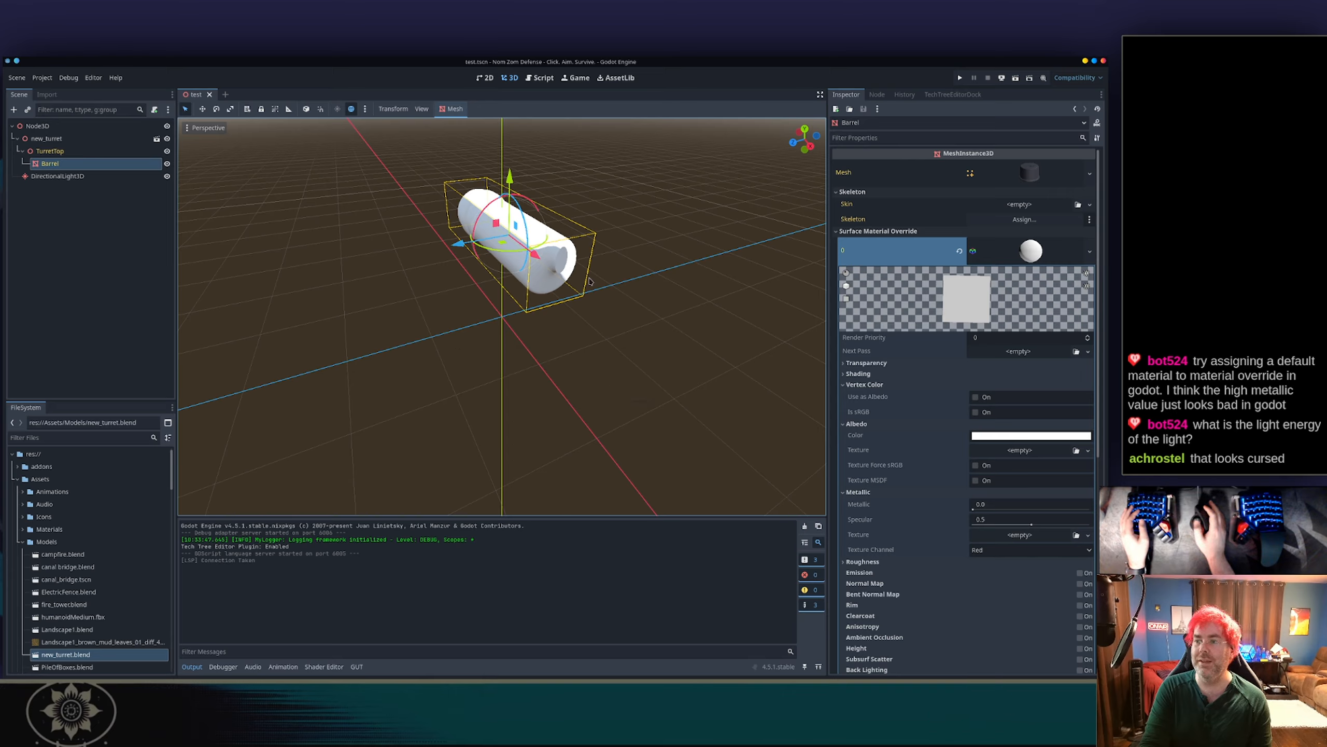
Set the albedo color of the Barrel's override material to magenta by reducing green to 0.
middle_drag(615, 258, 659, 272)
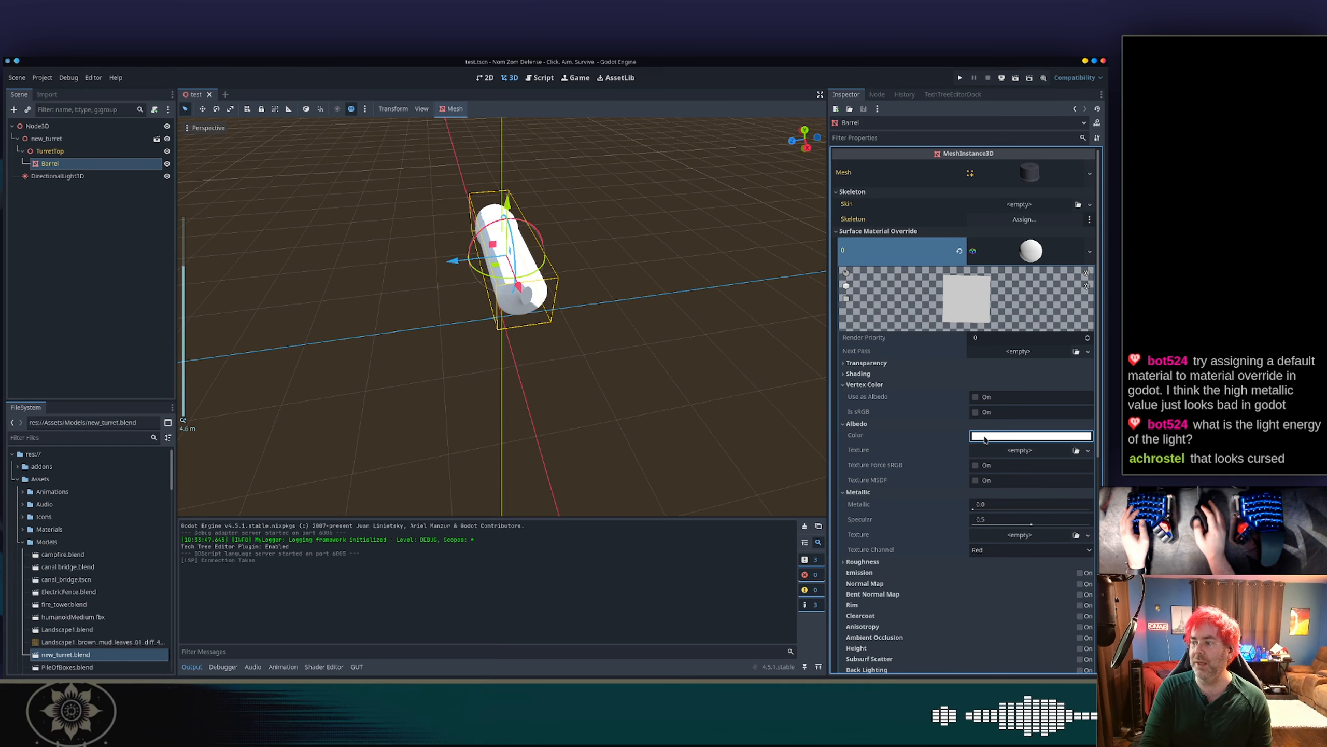
click(983, 436)
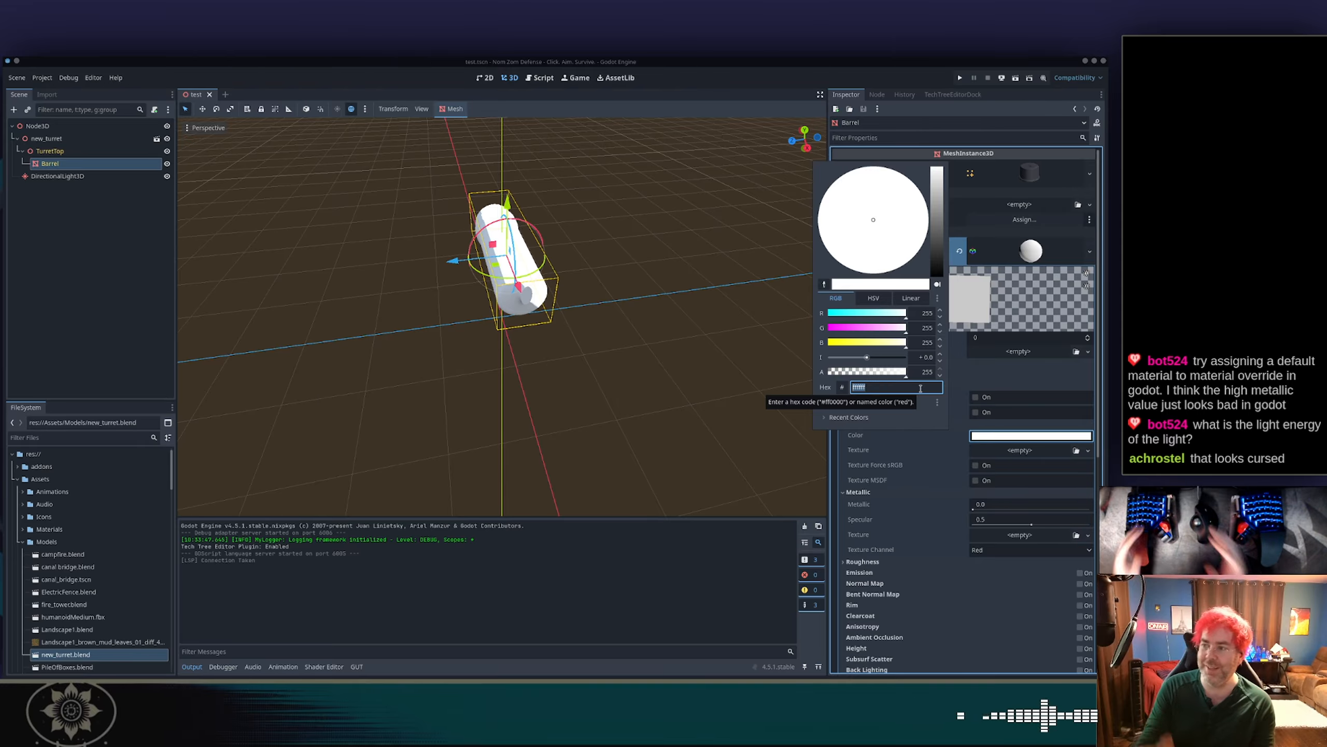
drag(863, 331, 830, 331)
click(663, 377)
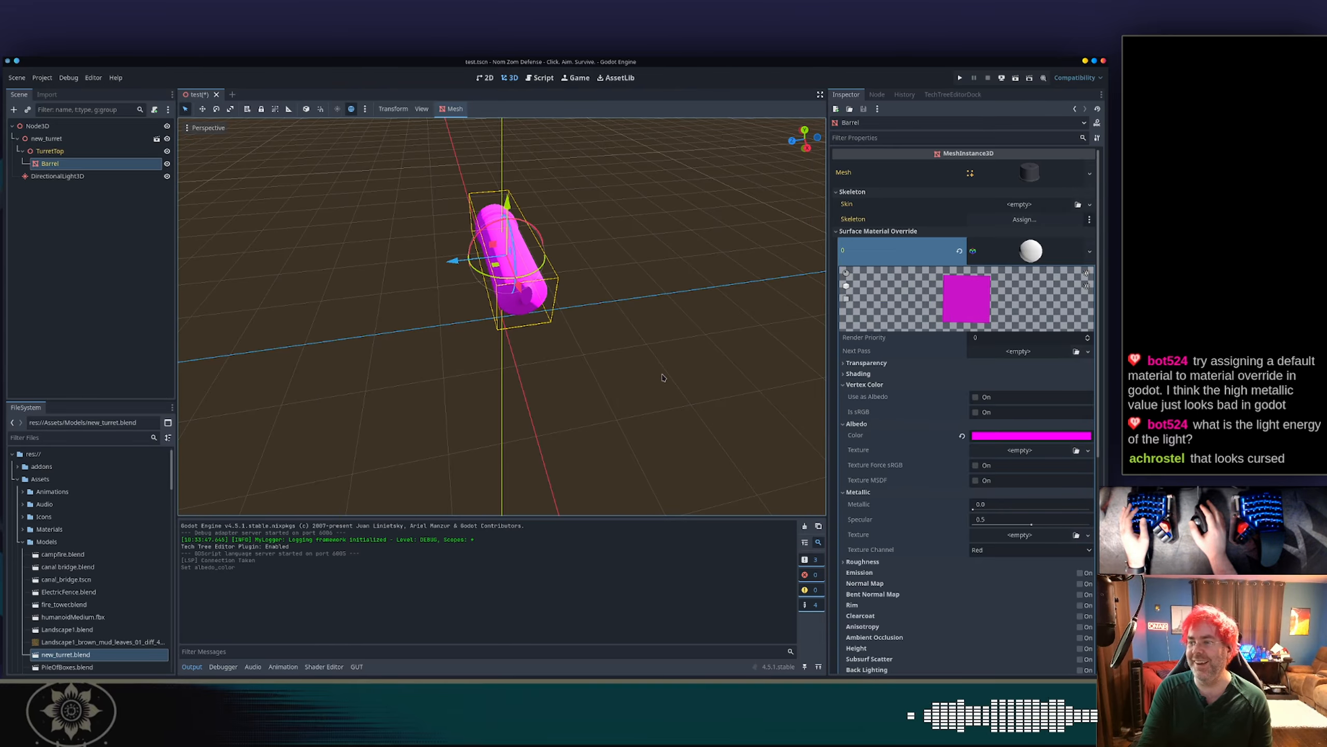
Examine the magenta Barrel's shading from several angles and distances, and check the DirectionalLight3D's settings again.
middle_drag(712, 298, 658, 282)
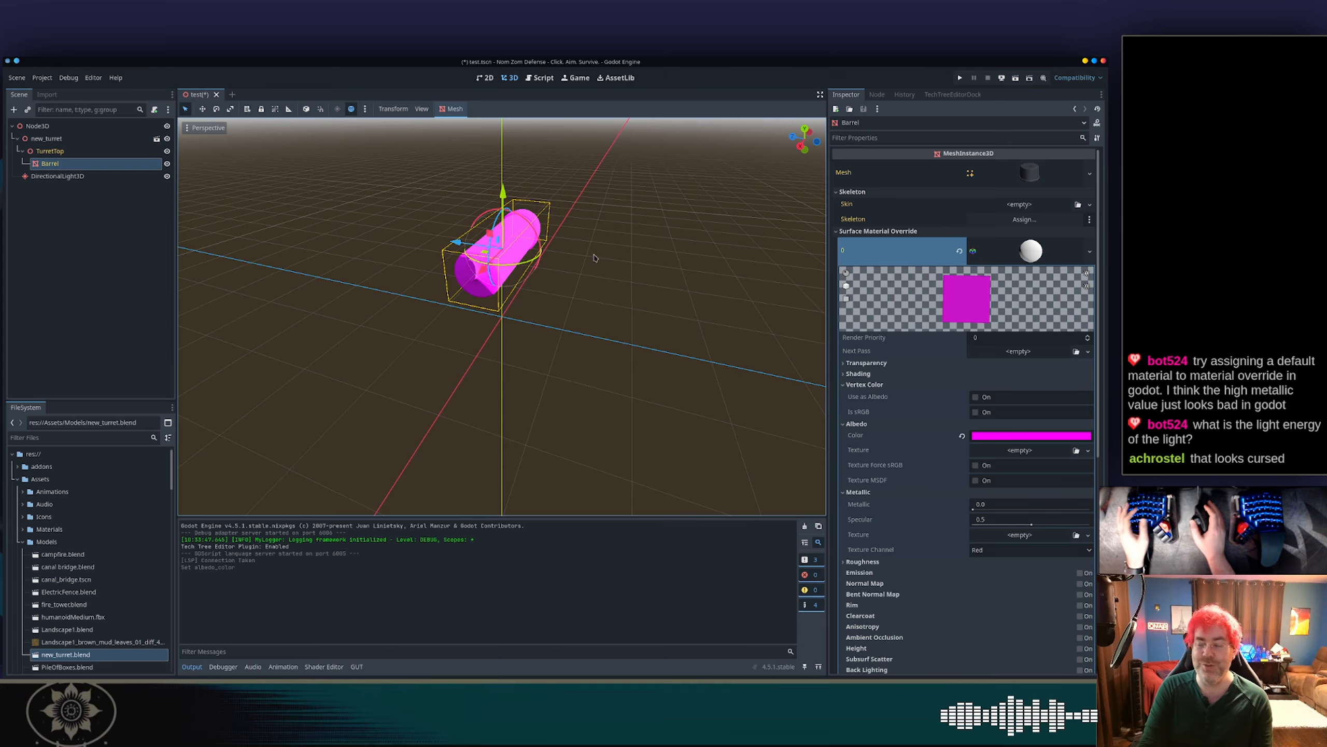
middle_drag(606, 231, 654, 244)
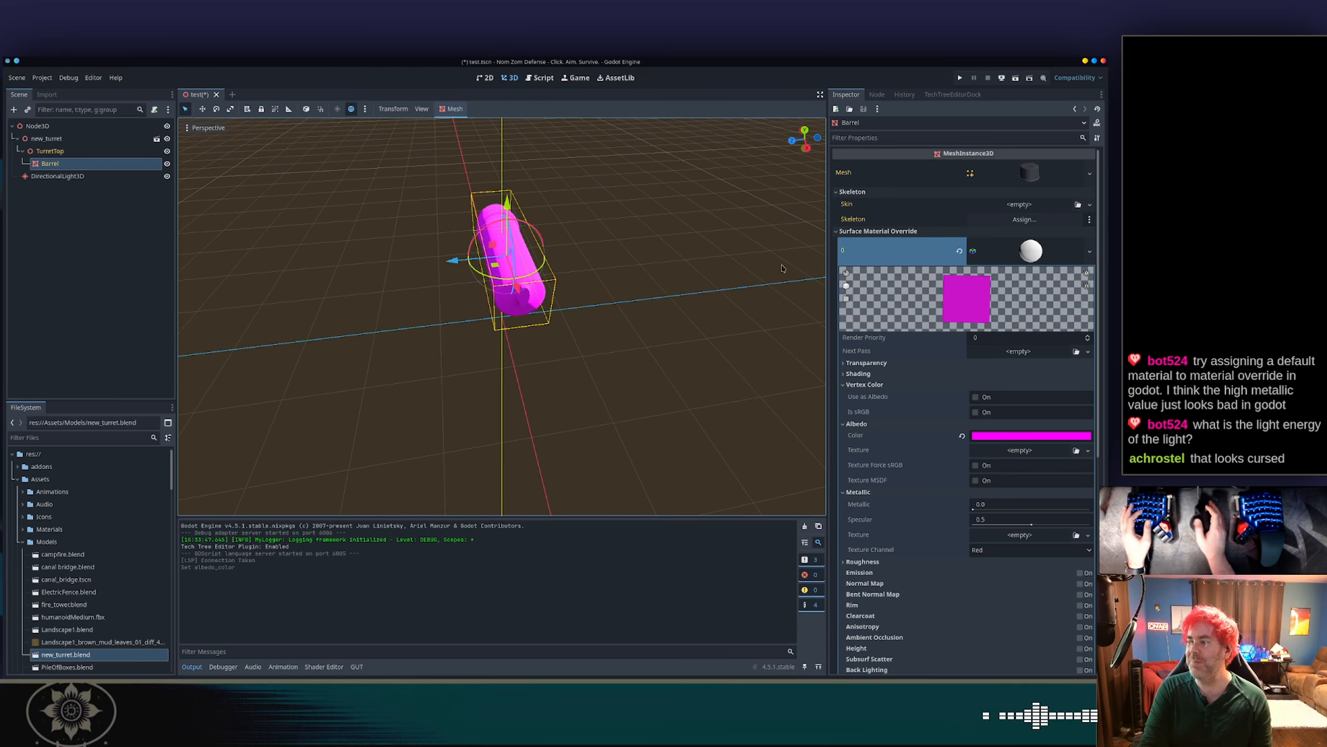
middle_drag(782, 268, 570, 196)
scroll(570, 202, down, 4)
scroll(572, 230, up, 9)
middle_drag(573, 241, 619, 225)
scroll(618, 226, down, 8)
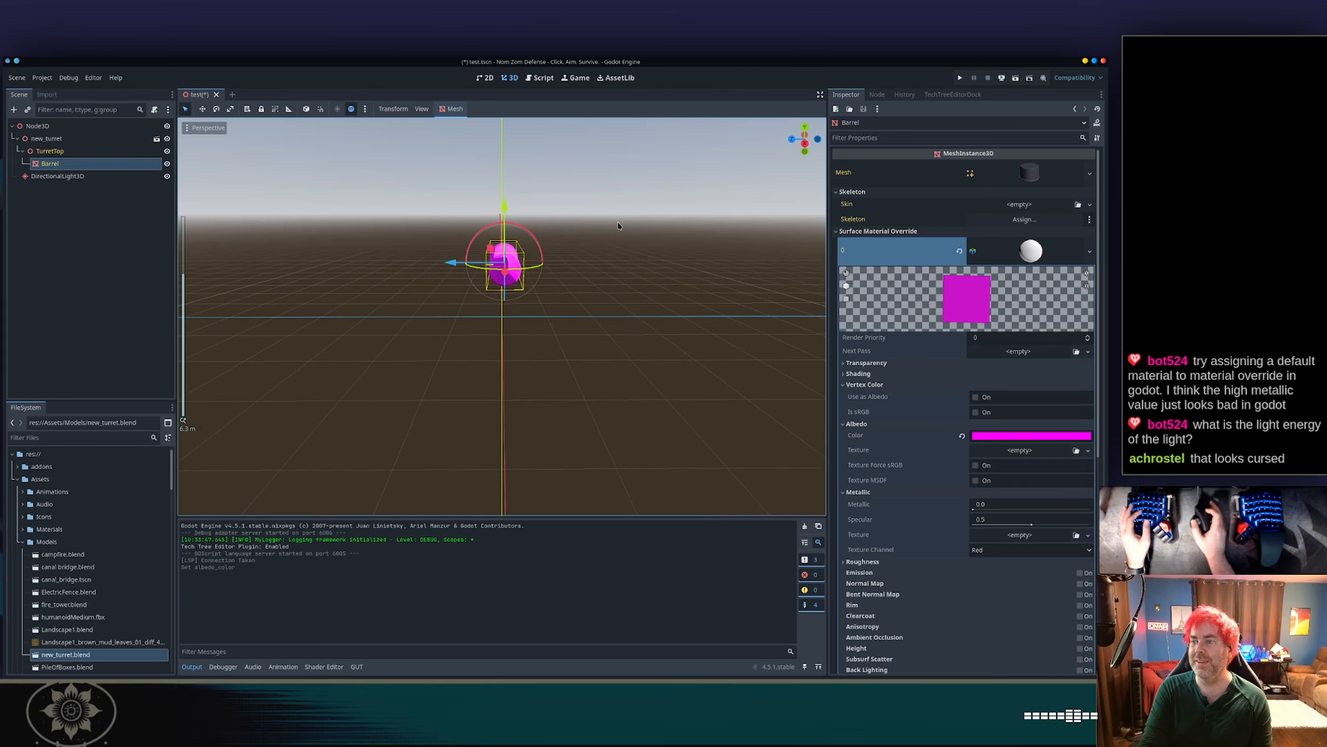
scroll(614, 227, down, 10)
click(581, 239)
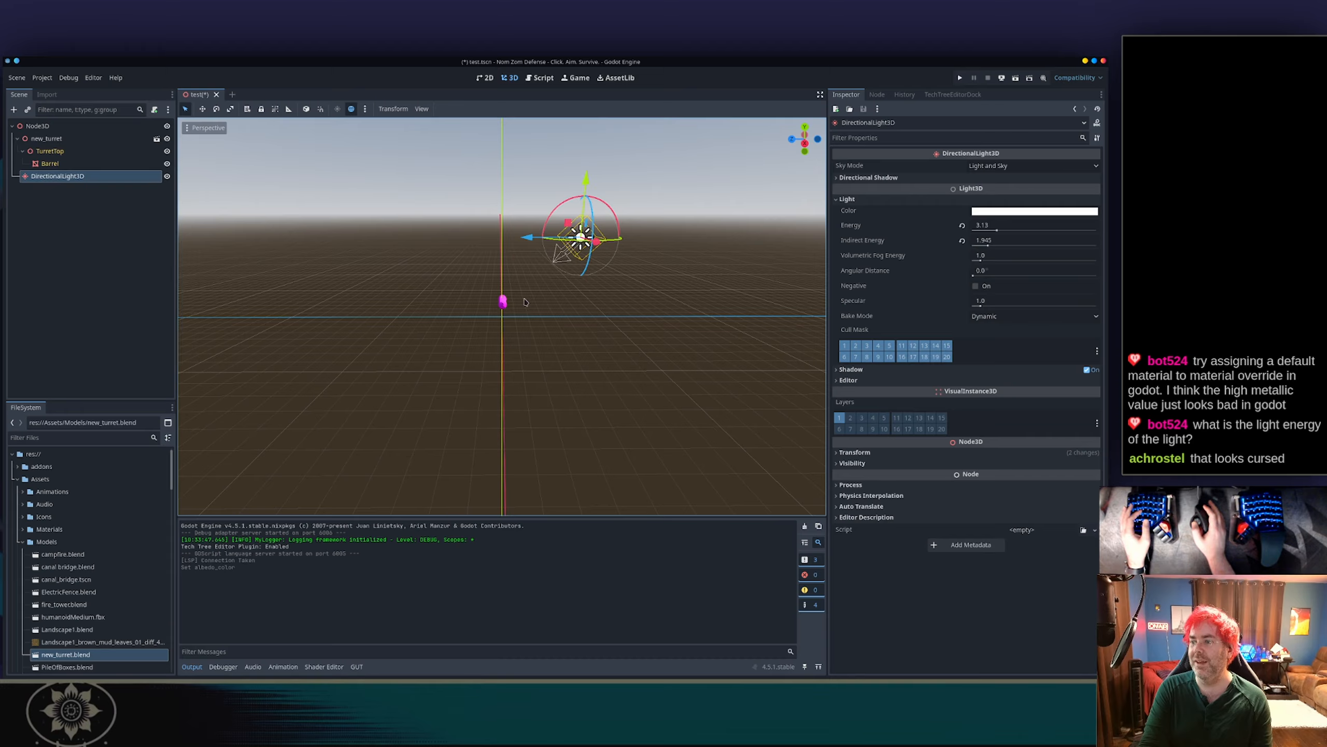
click(502, 303)
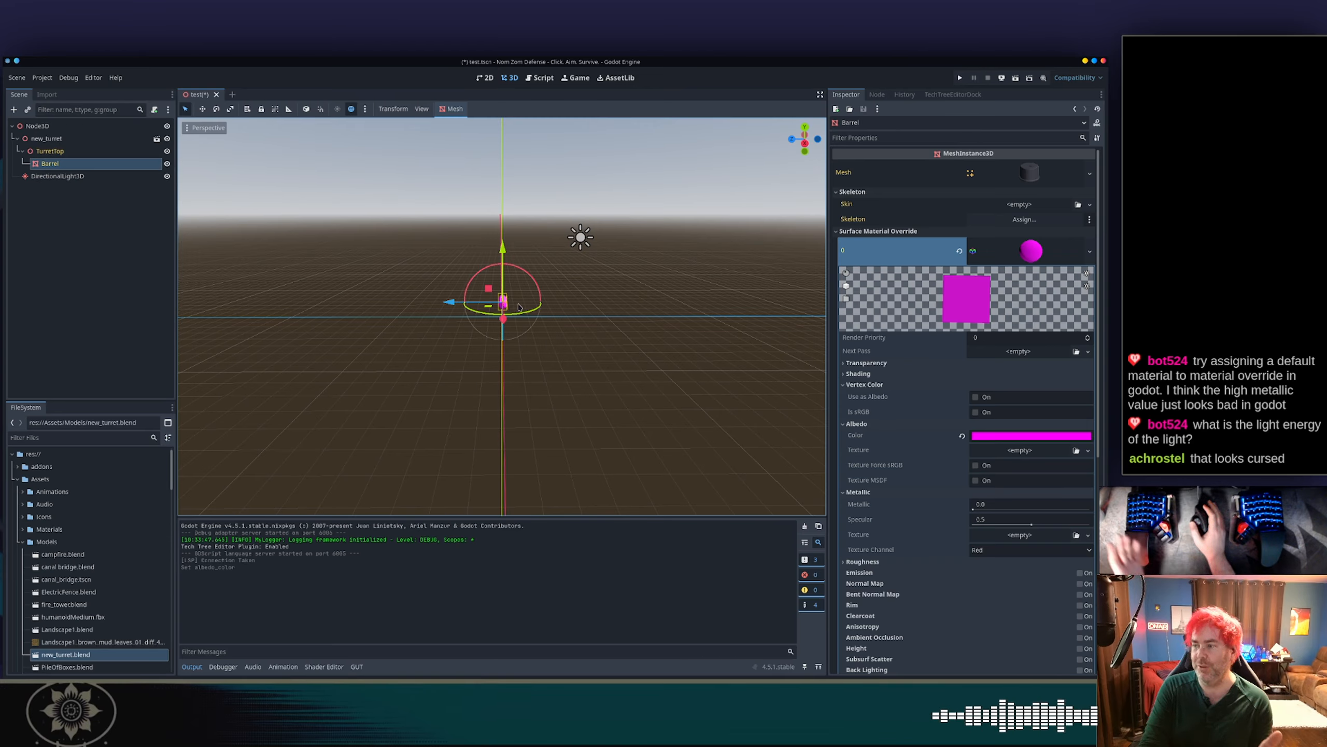
Clear surface material override 0 on the Barrel mesh.
click(1016, 258)
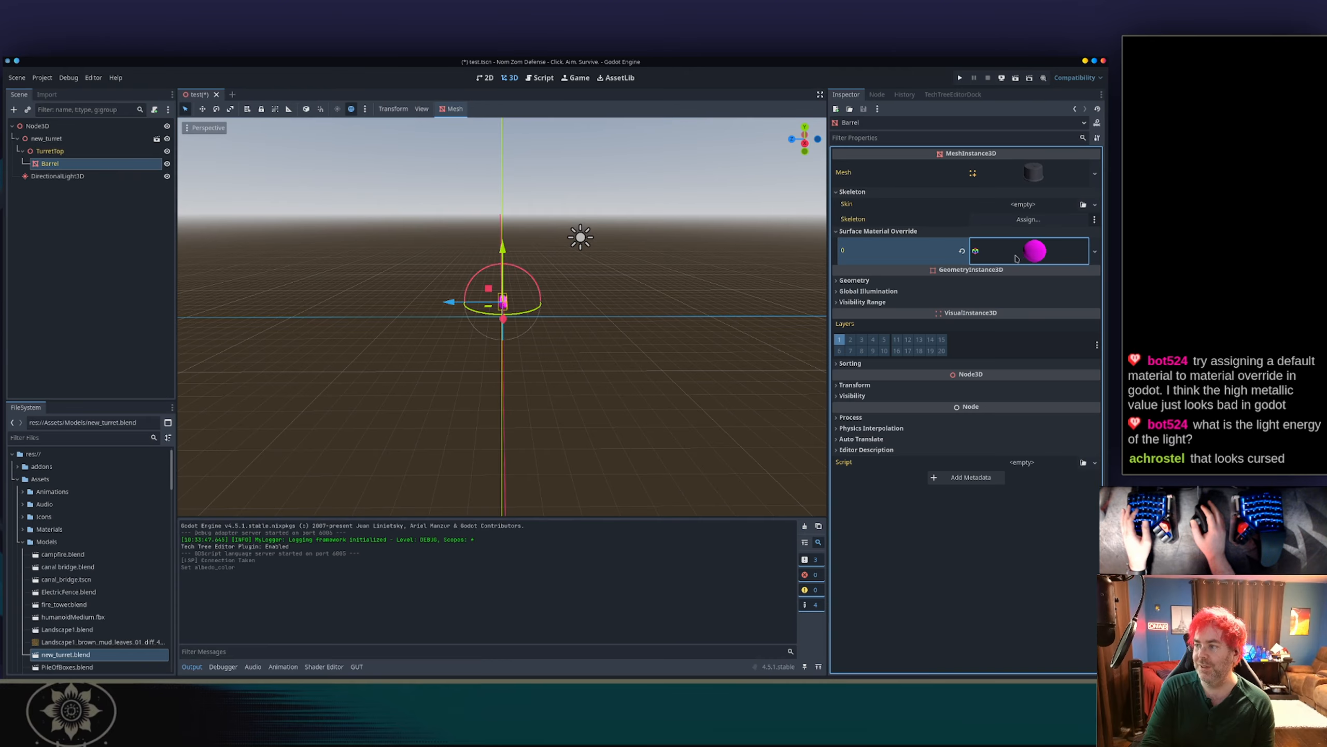
click(1094, 253)
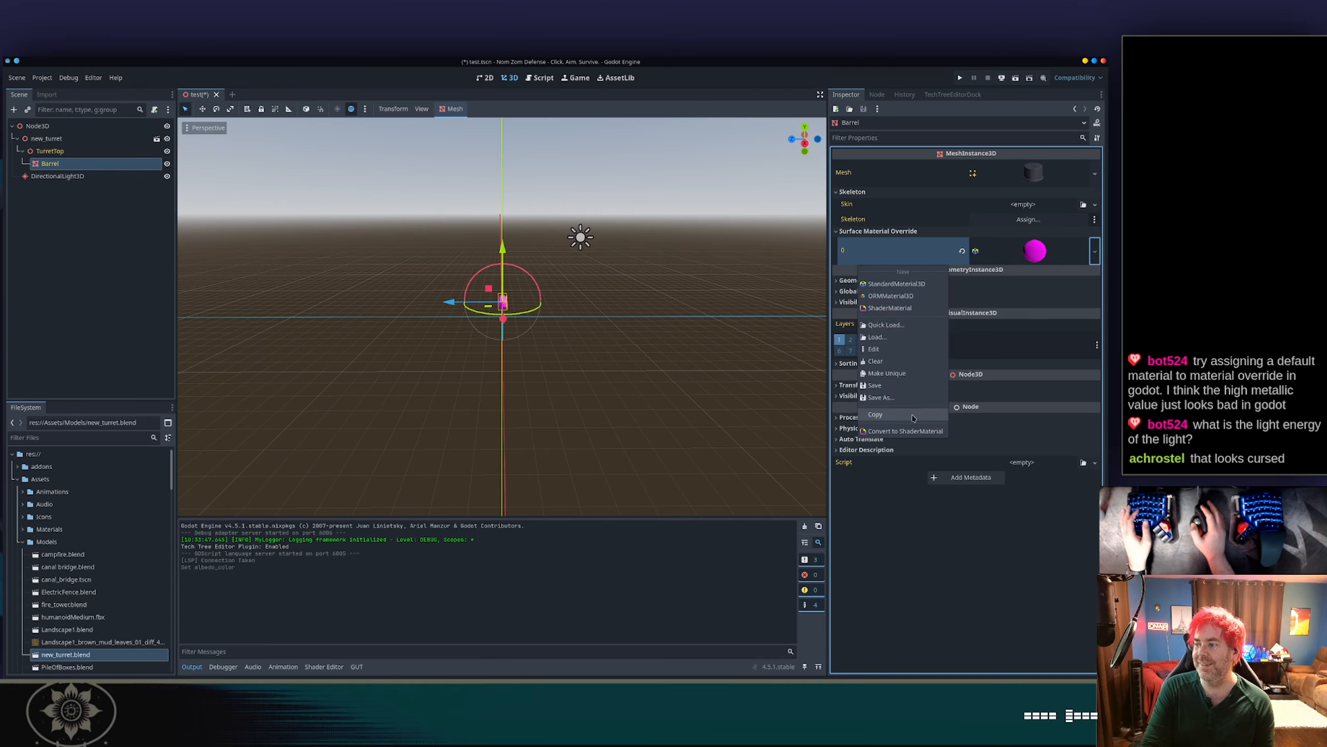
click(875, 361)
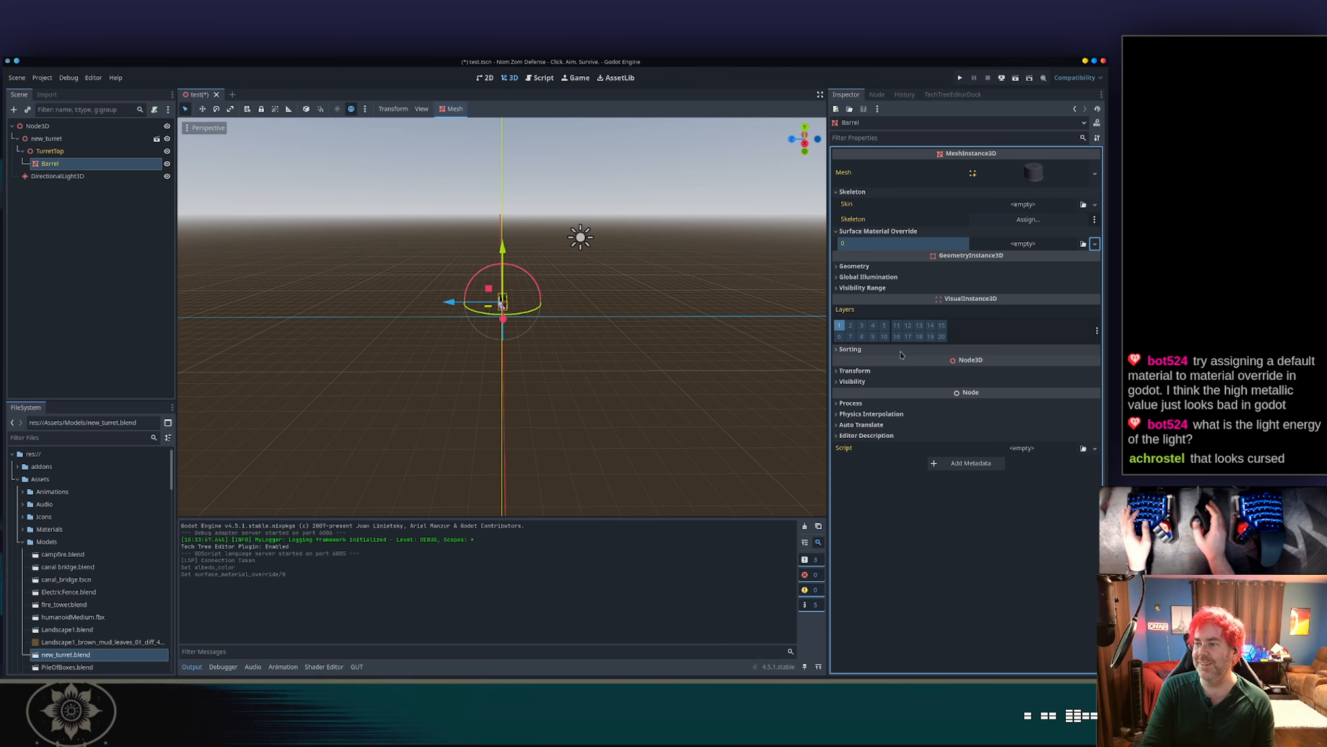
Examine the Barrel's imported metal shading up close and compare it with the Metal material's shader nodes in Blender.
scroll(584, 300, up, 5)
scroll(584, 300, up, 14)
middle_drag(653, 195, 680, 225)
click(680, 225)
key(alt+Tab)
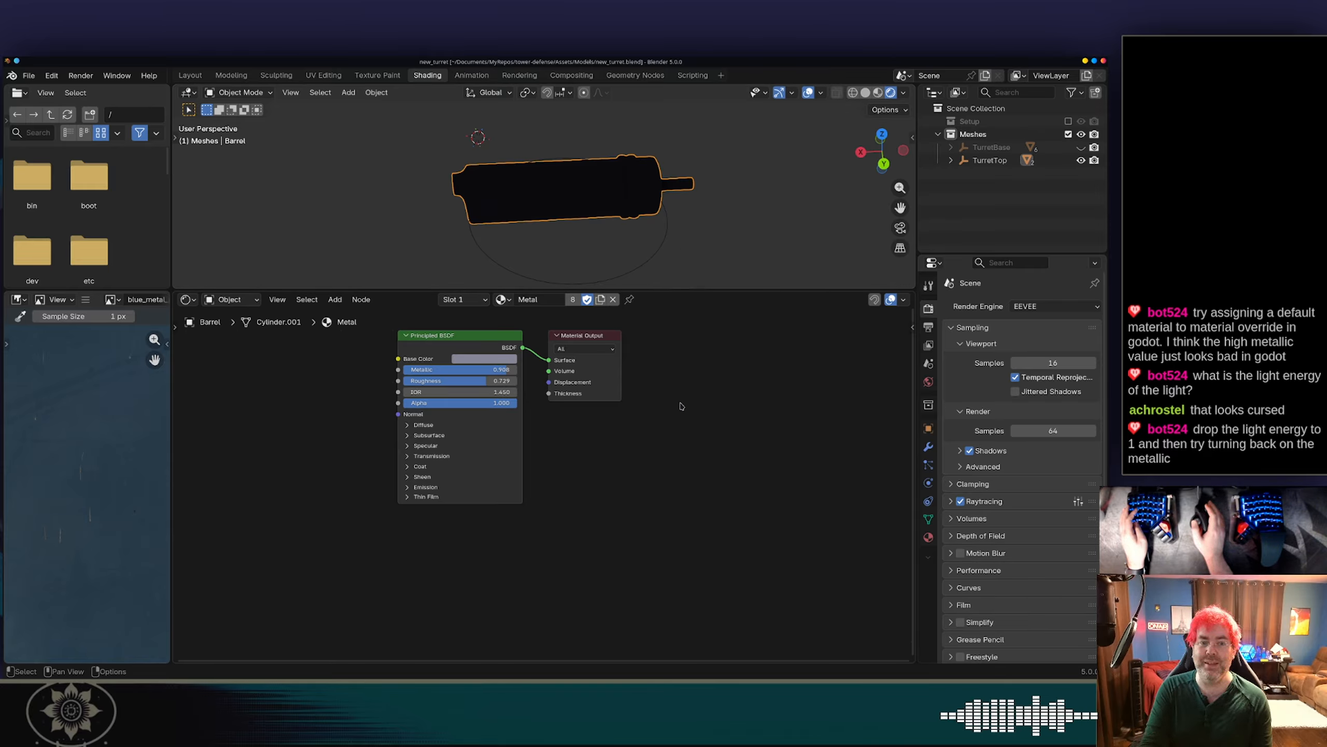
key(alt+Tab)
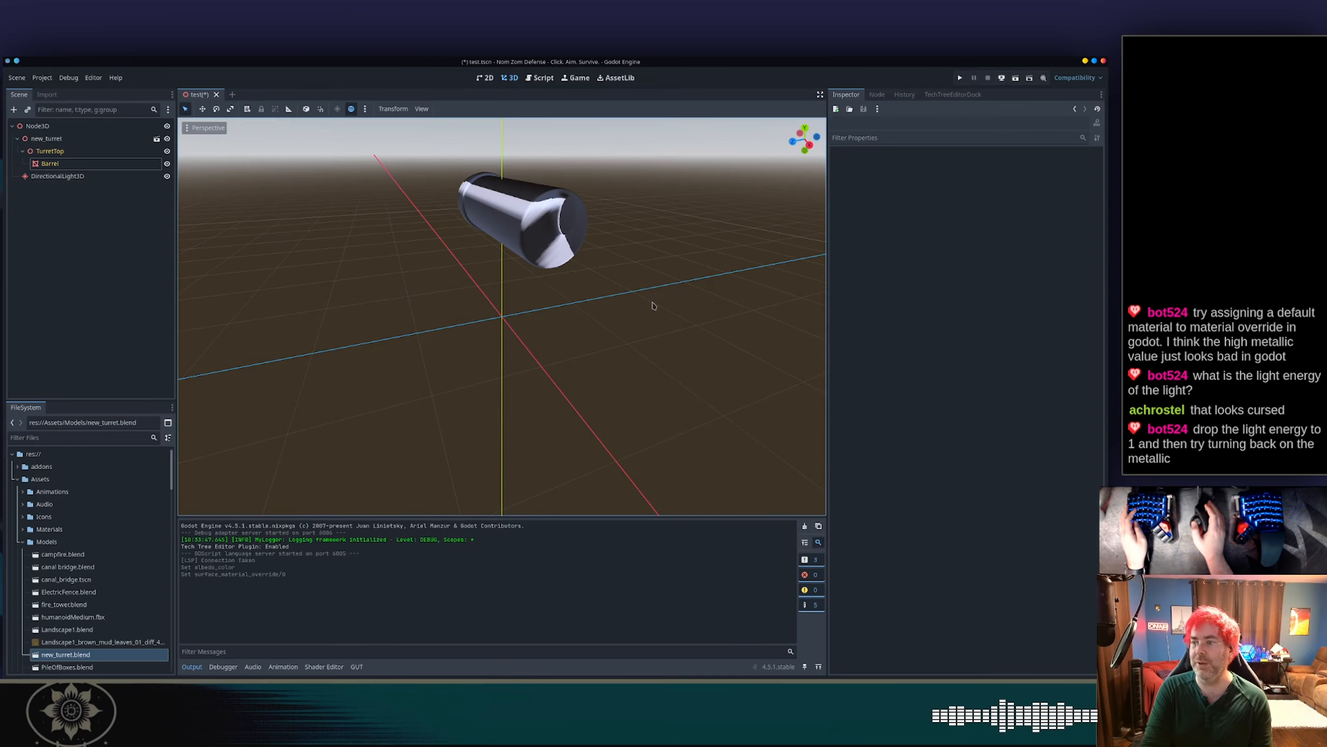
Set both Energy and Indirect Energy of the DirectionalLight3D to 1.
scroll(634, 275, down, 5)
click(585, 218)
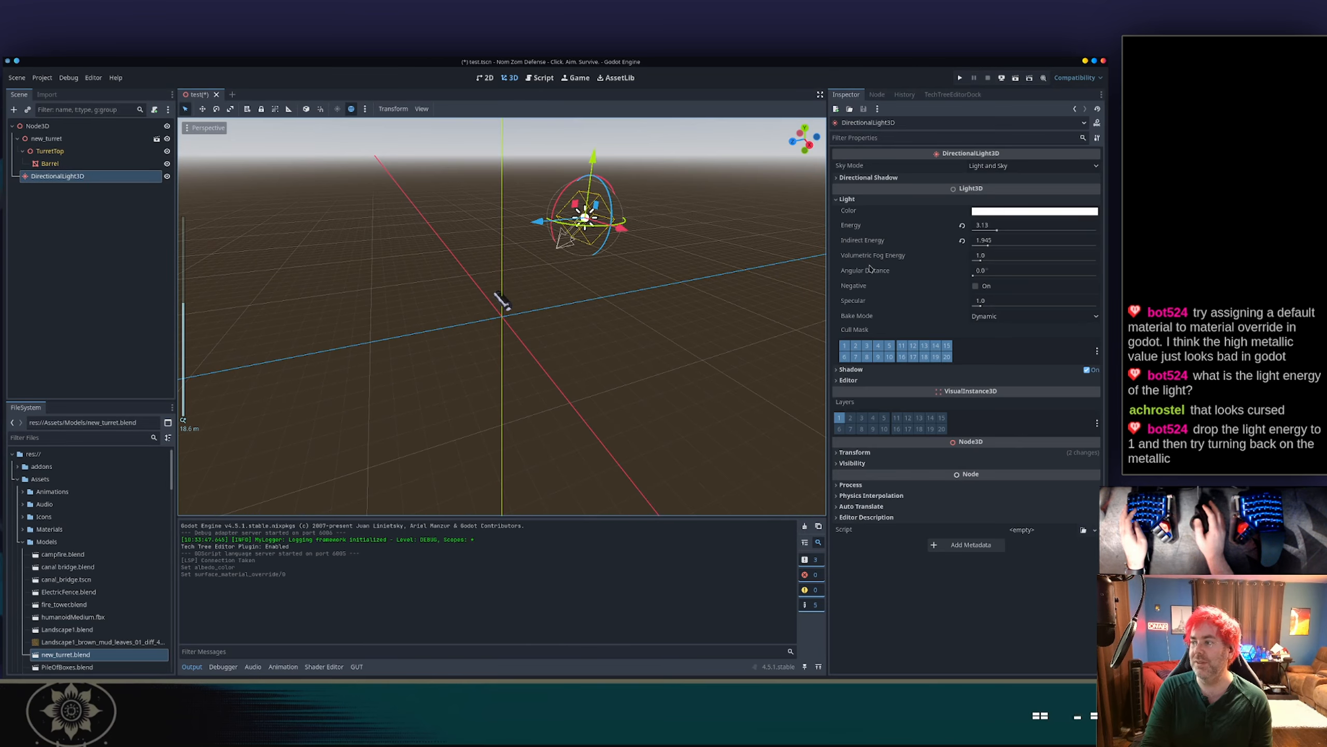
click(980, 227)
text(1)
key(Tab)
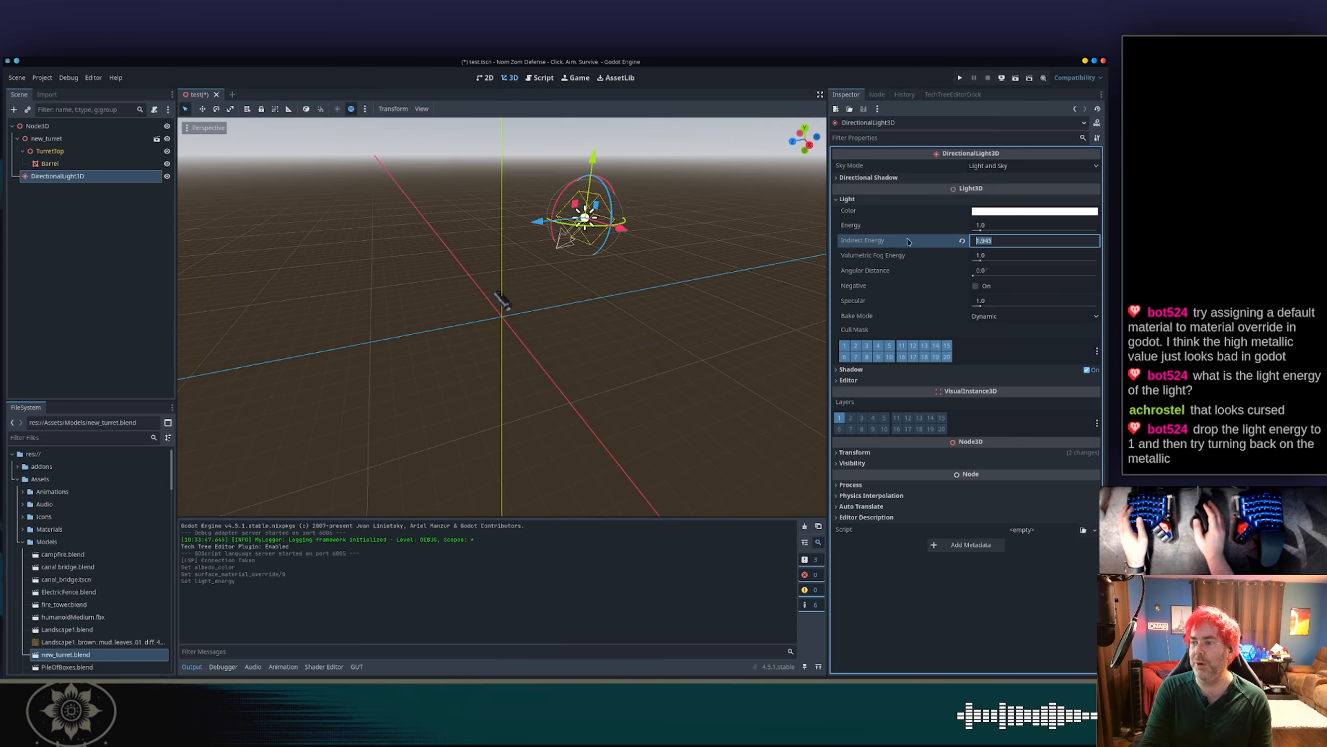
scroll(546, 281, up, 2)
scroll(547, 281, up, 10)
middle_drag(613, 222, 649, 223)
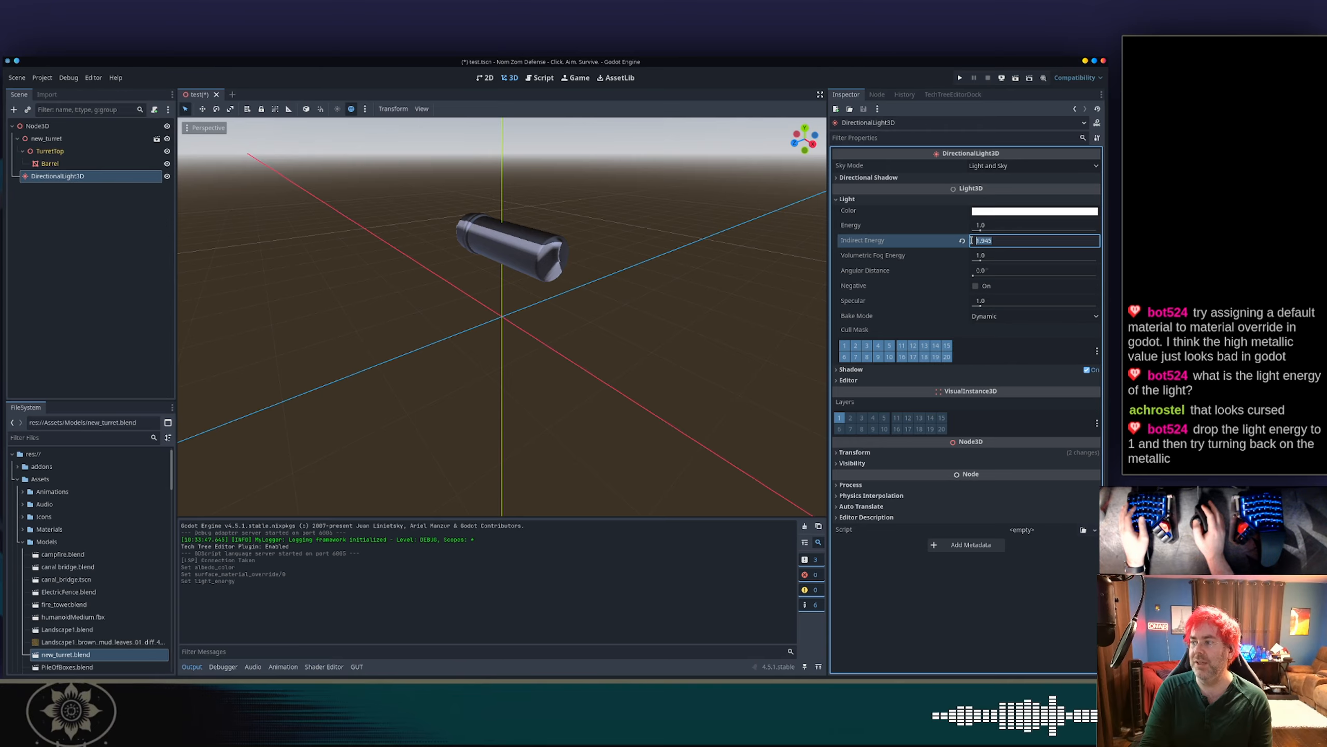
text(1)
key(Return)
click(732, 251)
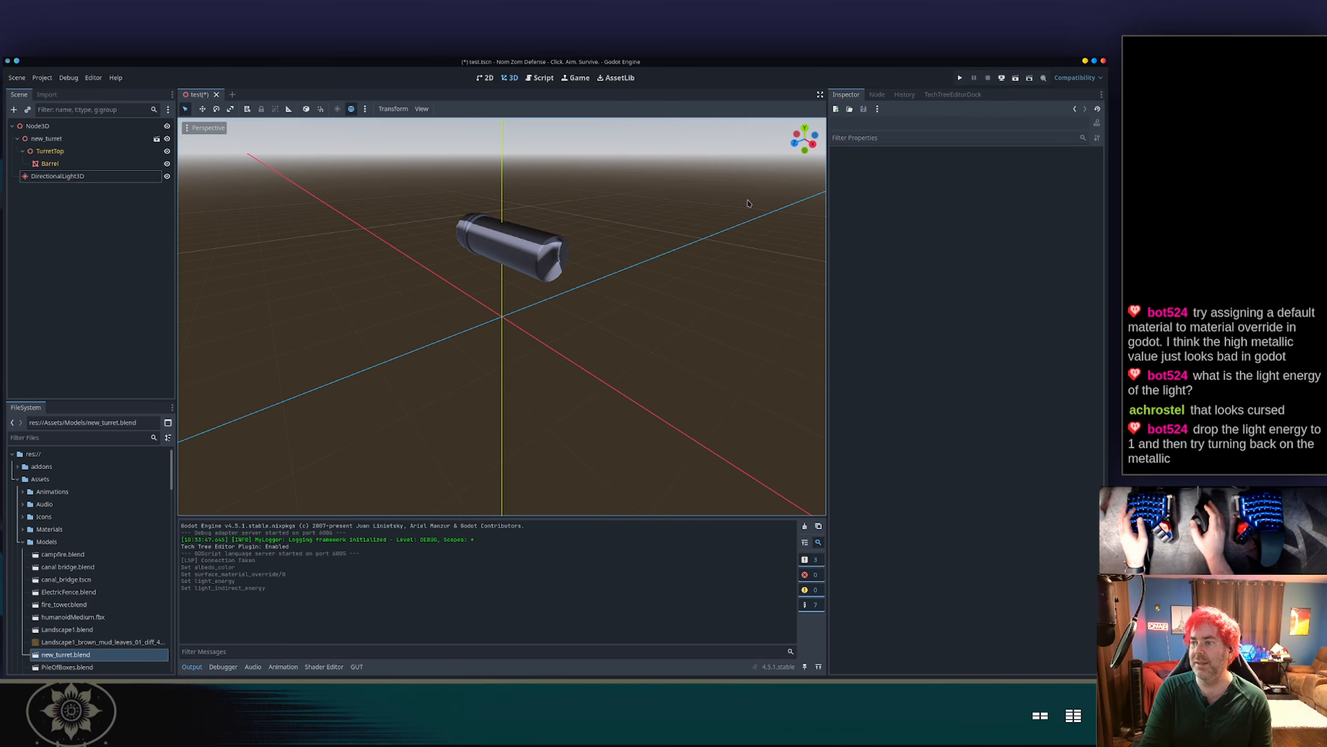
Inspect the Barrel's metal shading from several angles, and assign a new StandardMaterial3D to its surface material override 0.
middle_drag(749, 203, 687, 181)
scroll(701, 201, down, 2)
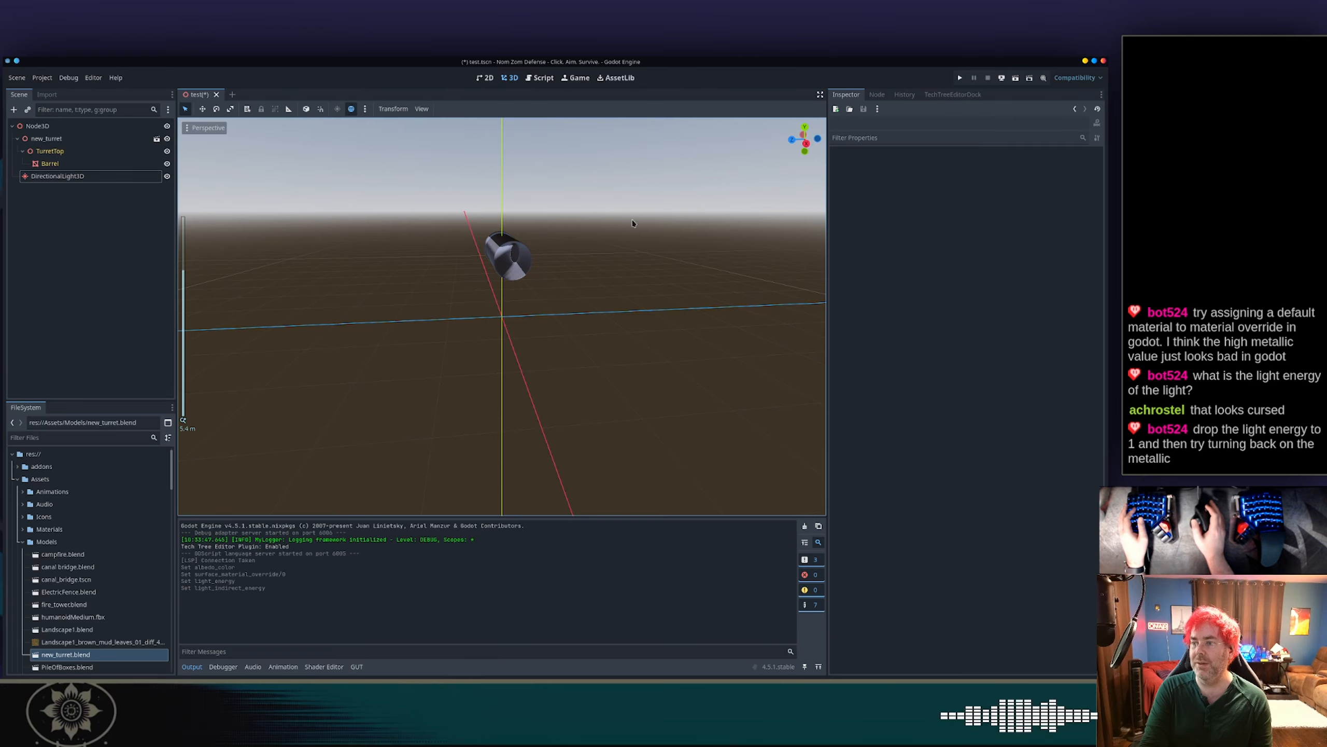
scroll(581, 272, up, 8)
middle_drag(538, 196, 626, 235)
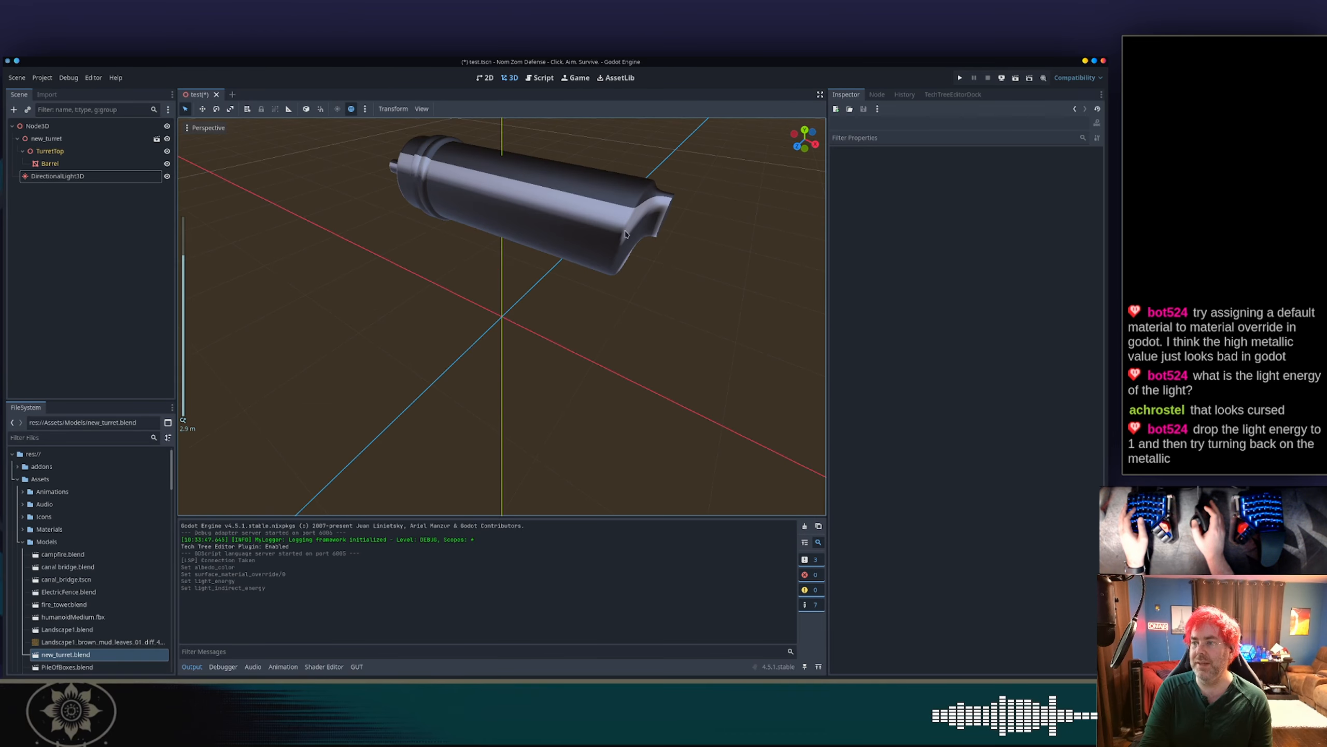
click(592, 227)
click(1026, 244)
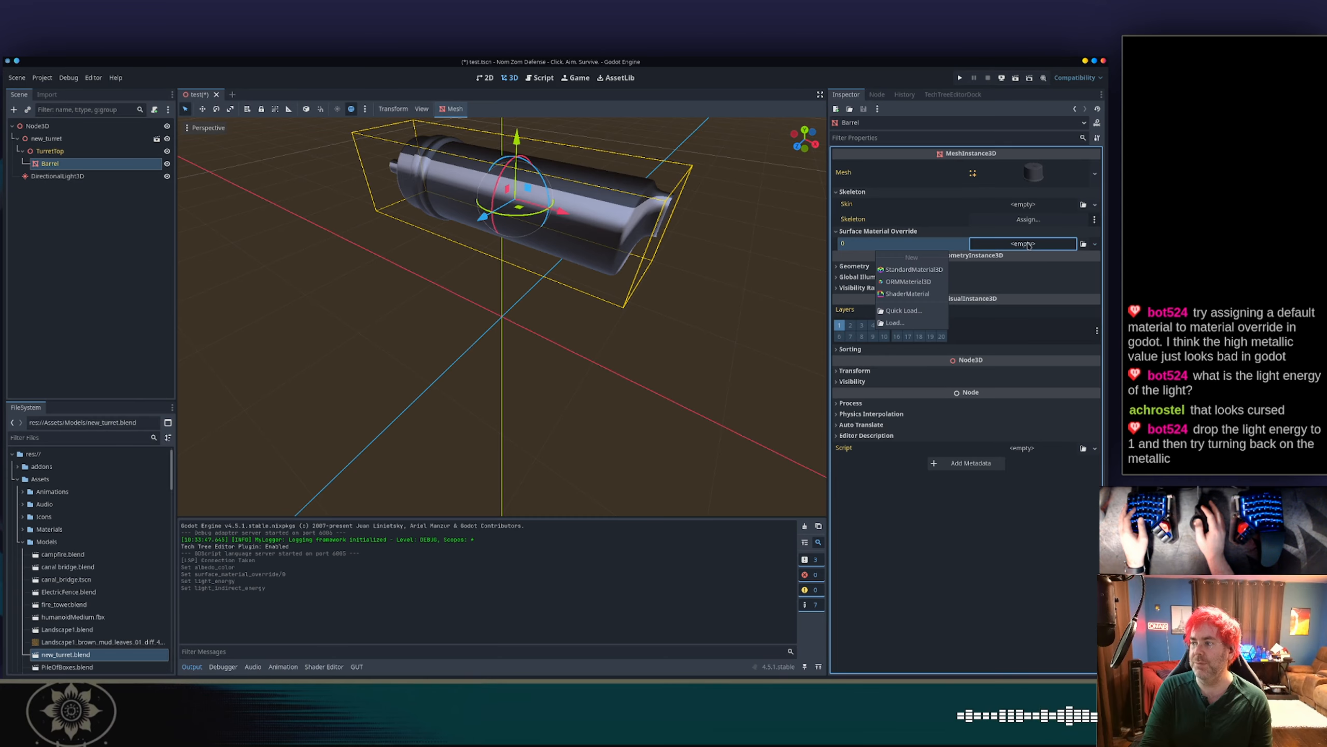
click(915, 269)
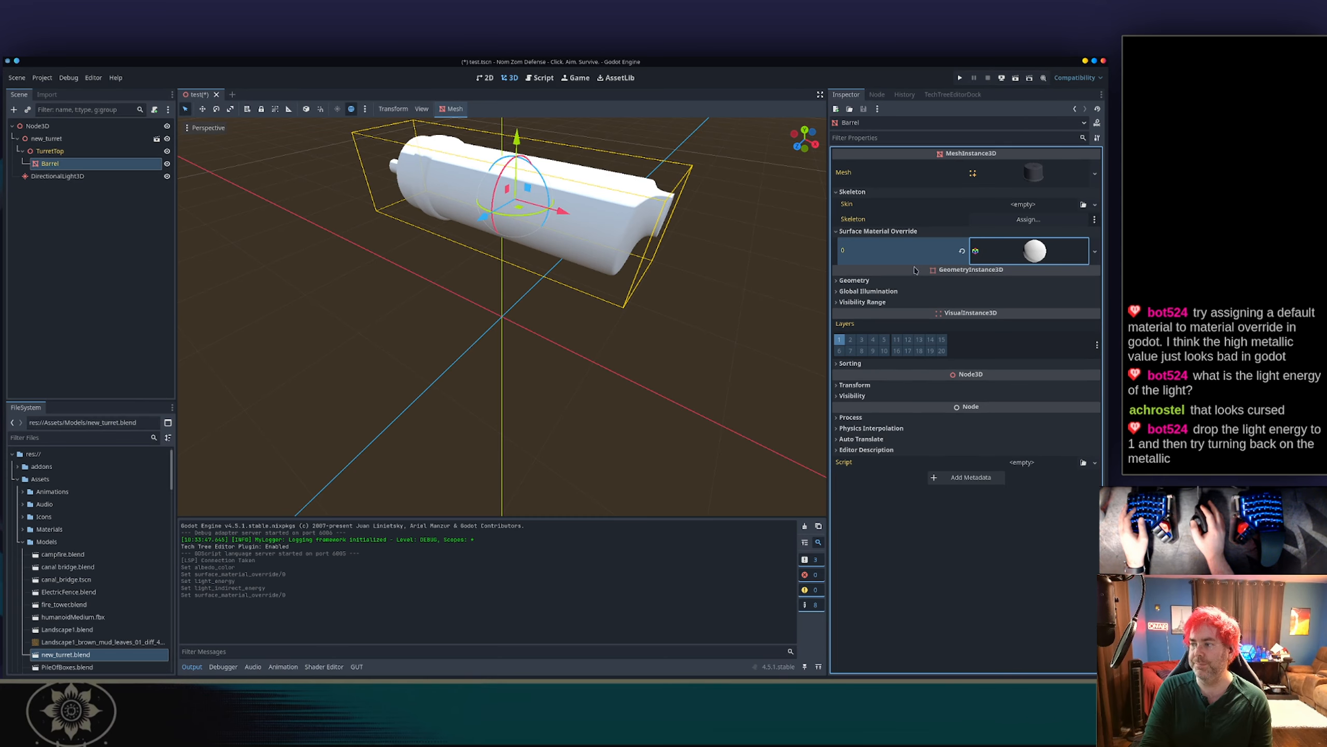
Show the Albedo settings of the Barrel's new override material and save the test scene.
click(1017, 261)
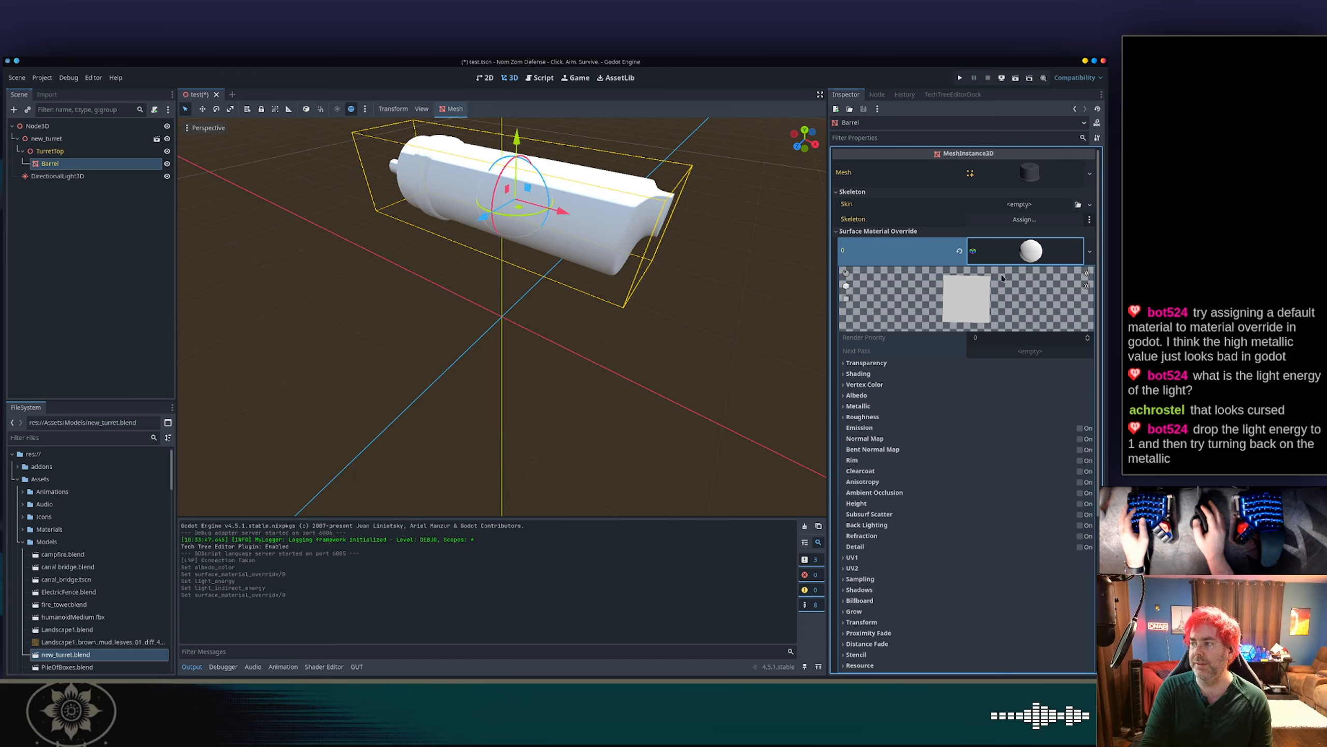
click(878, 395)
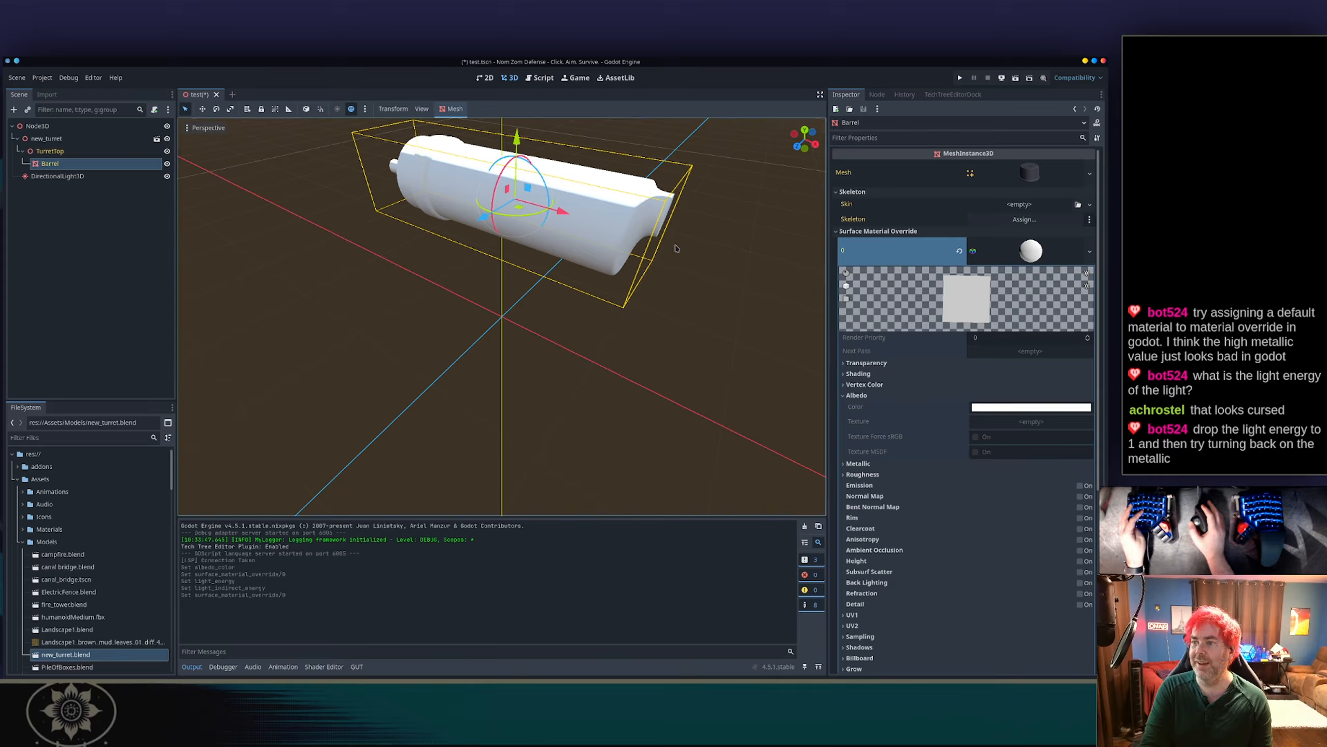
key(ctrl+s)
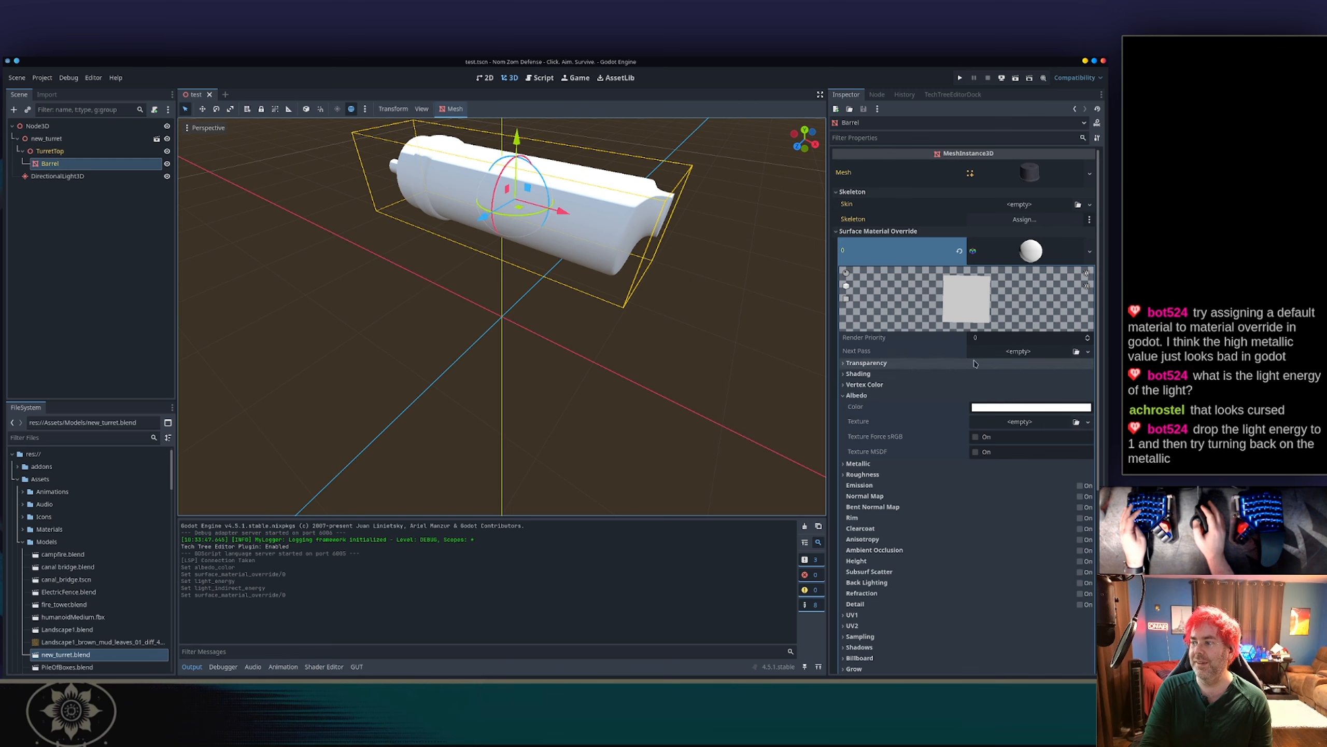
click(1031, 408)
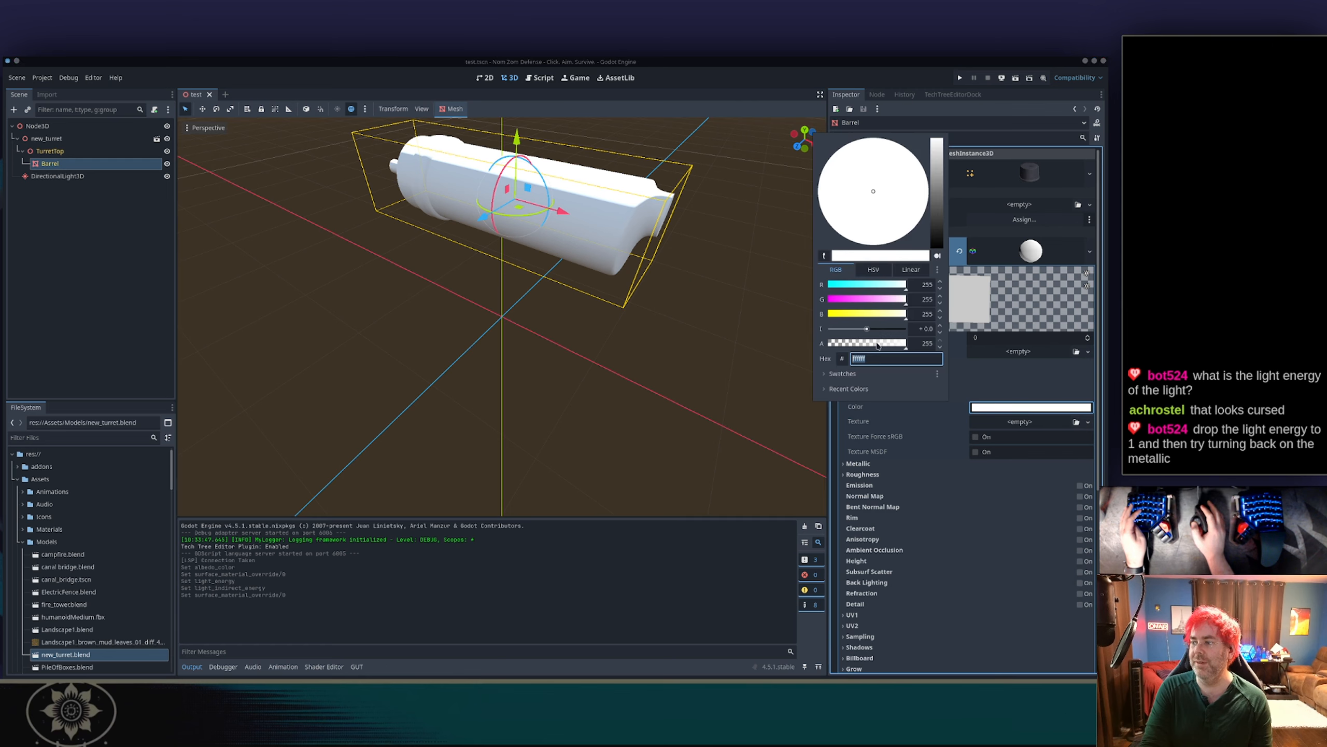
drag(932, 196, 944, 170)
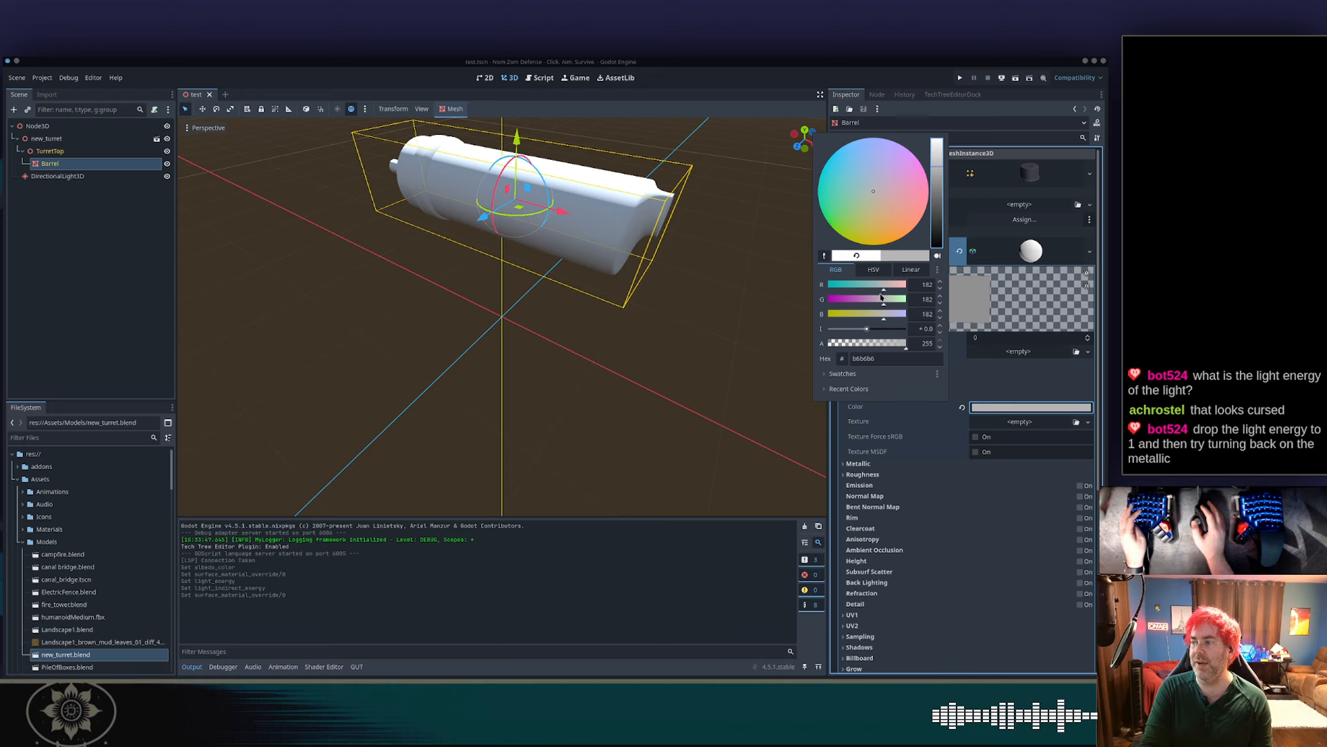
key(Escape)
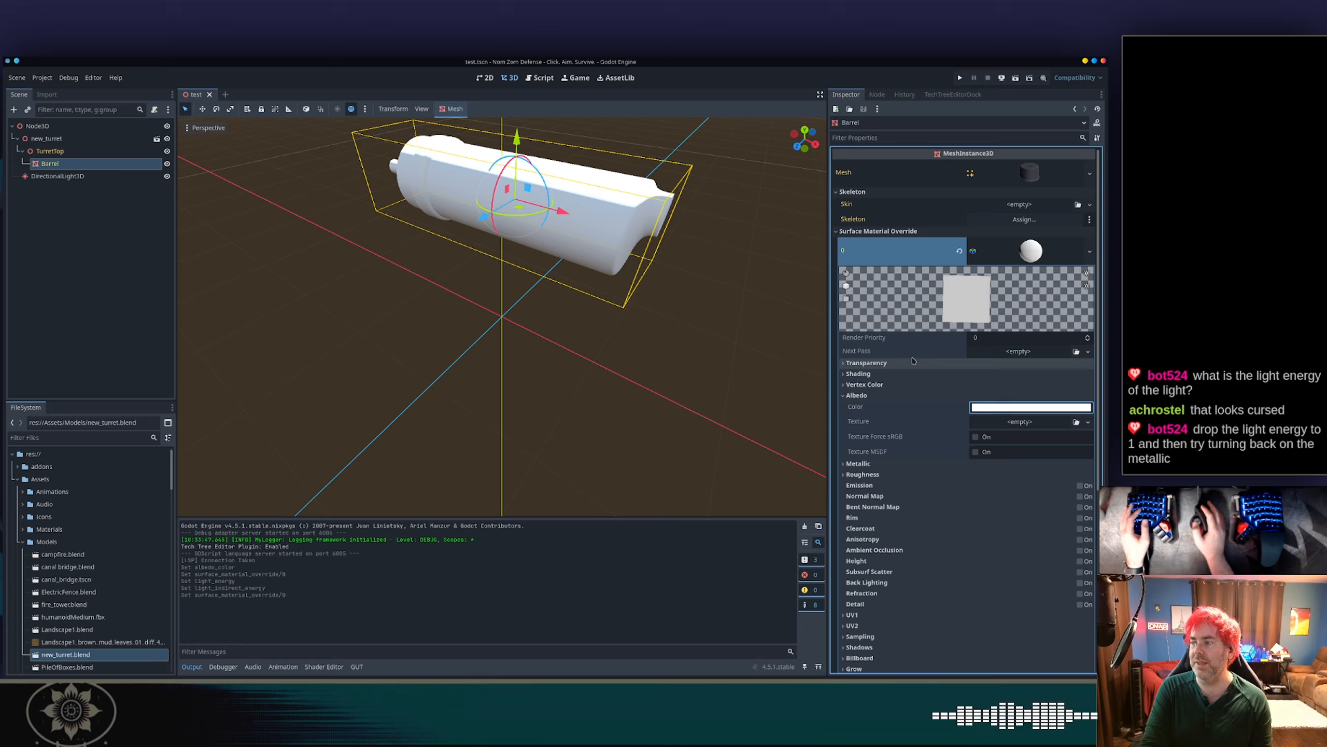
Set the Barrel override material's Albedo color to a light blue with RGB 162, 203, 203.
click(996, 410)
drag(938, 168, 937, 160)
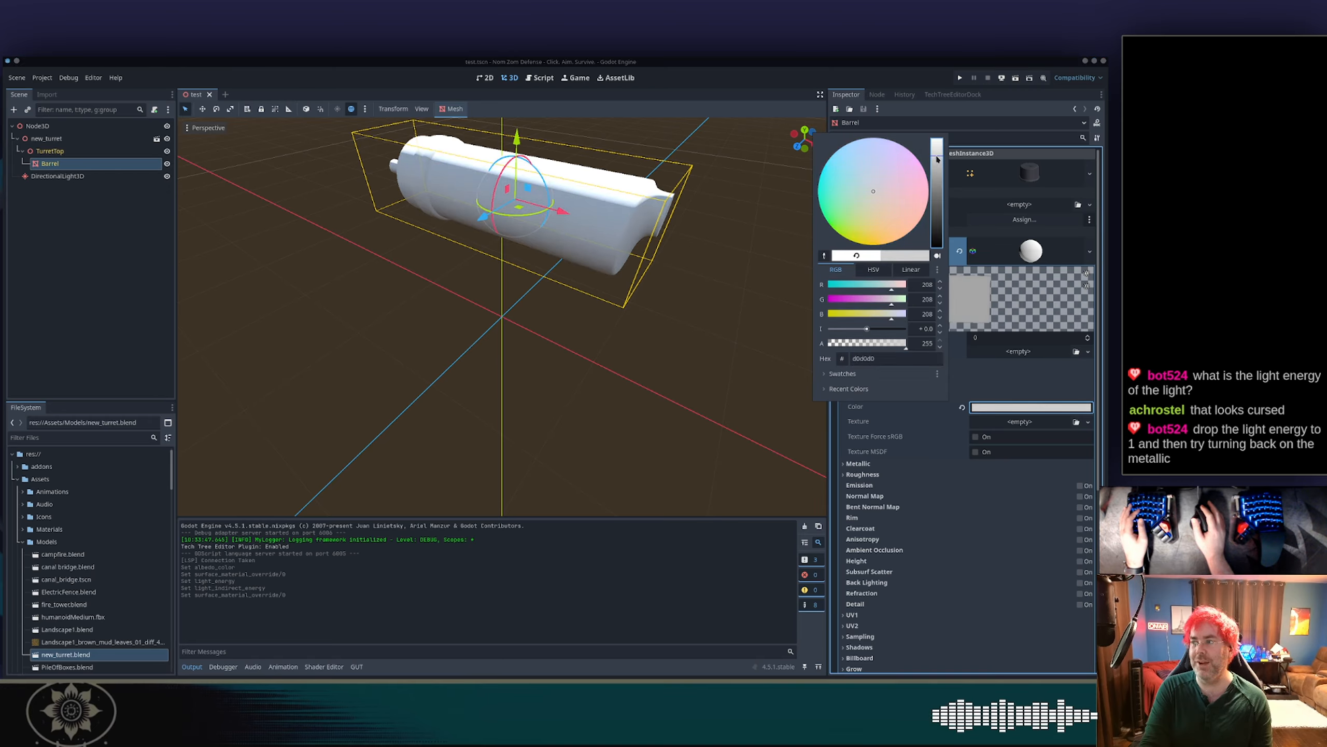
drag(889, 288, 879, 288)
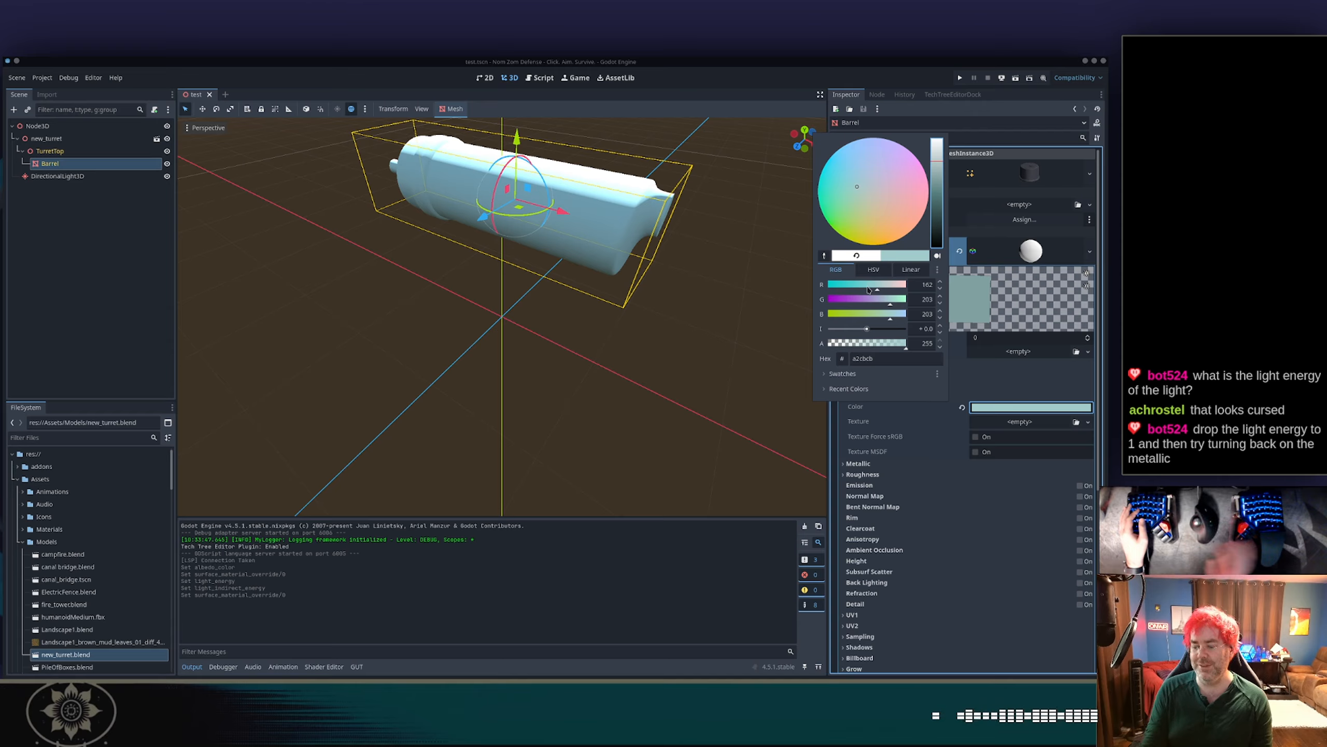
key(Return)
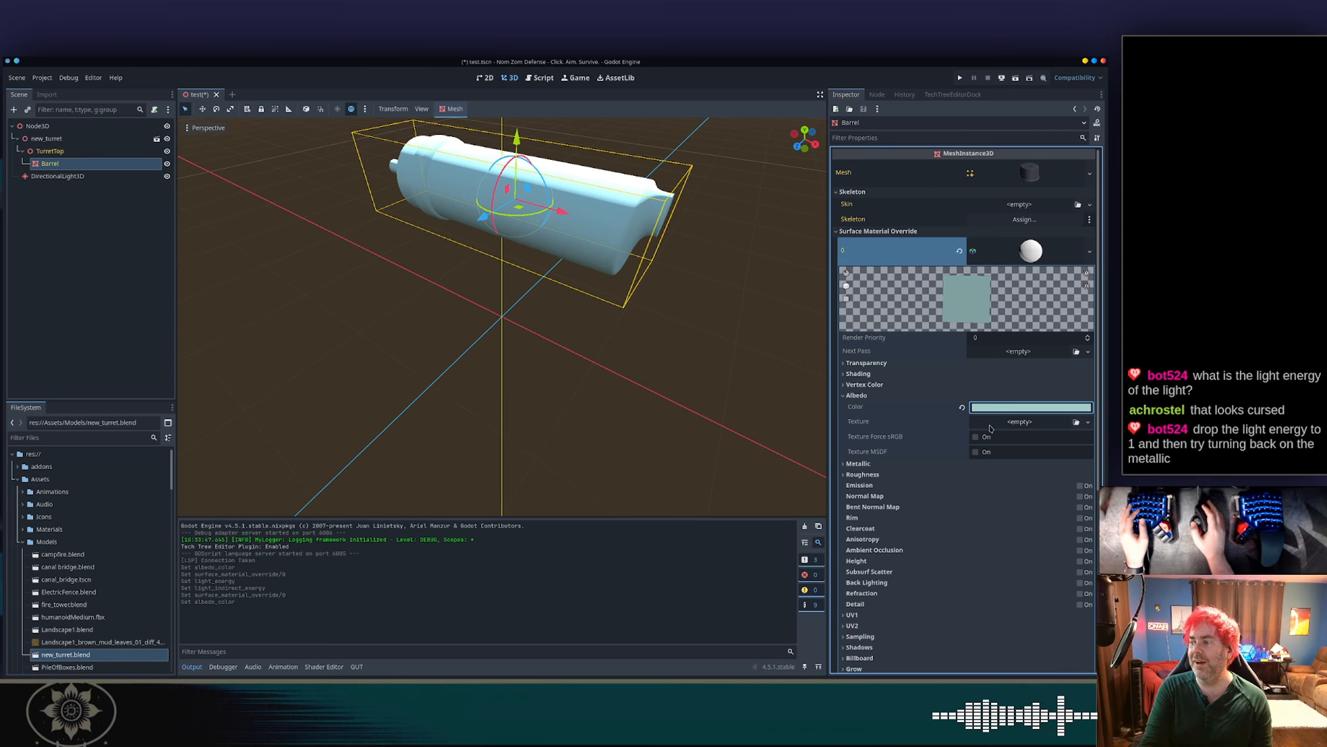
Set the Barrel override material's Metallic to 0.7 and Roughness to 0.65, and inspect the resulting shading.
click(878, 465)
drag(973, 481, 1100, 481)
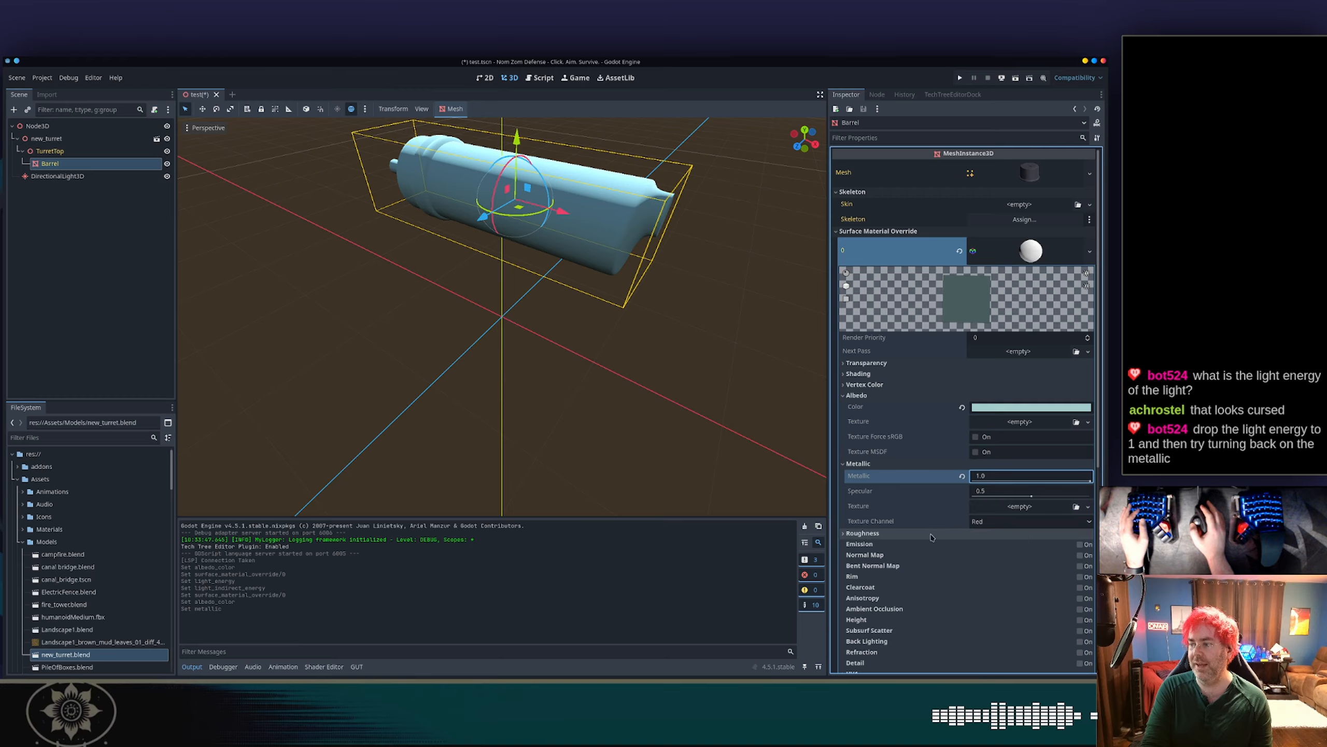
click(862, 534)
mouse_move(1066, 545)
mouse_down()
mouse_move(973, 545)
mouse_move(1049, 545)
mouse_up()
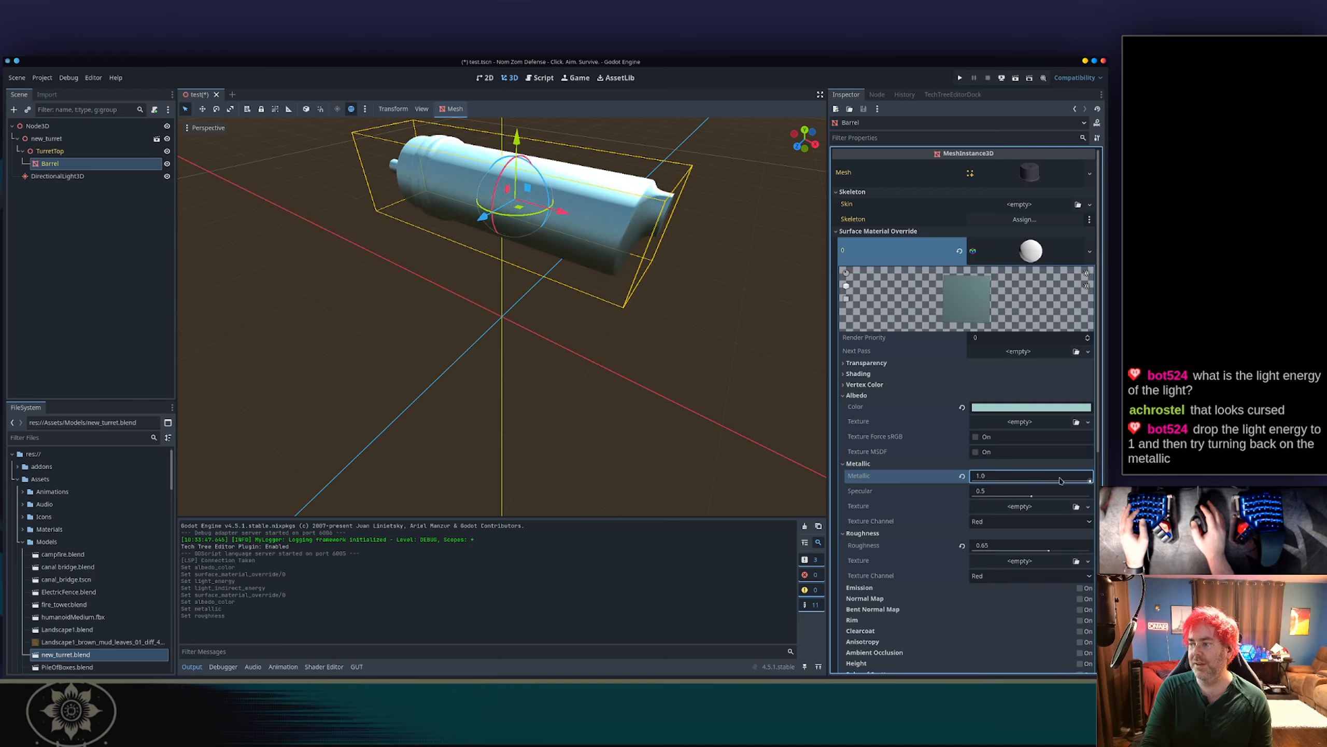
drag(1061, 479, 1055, 479)
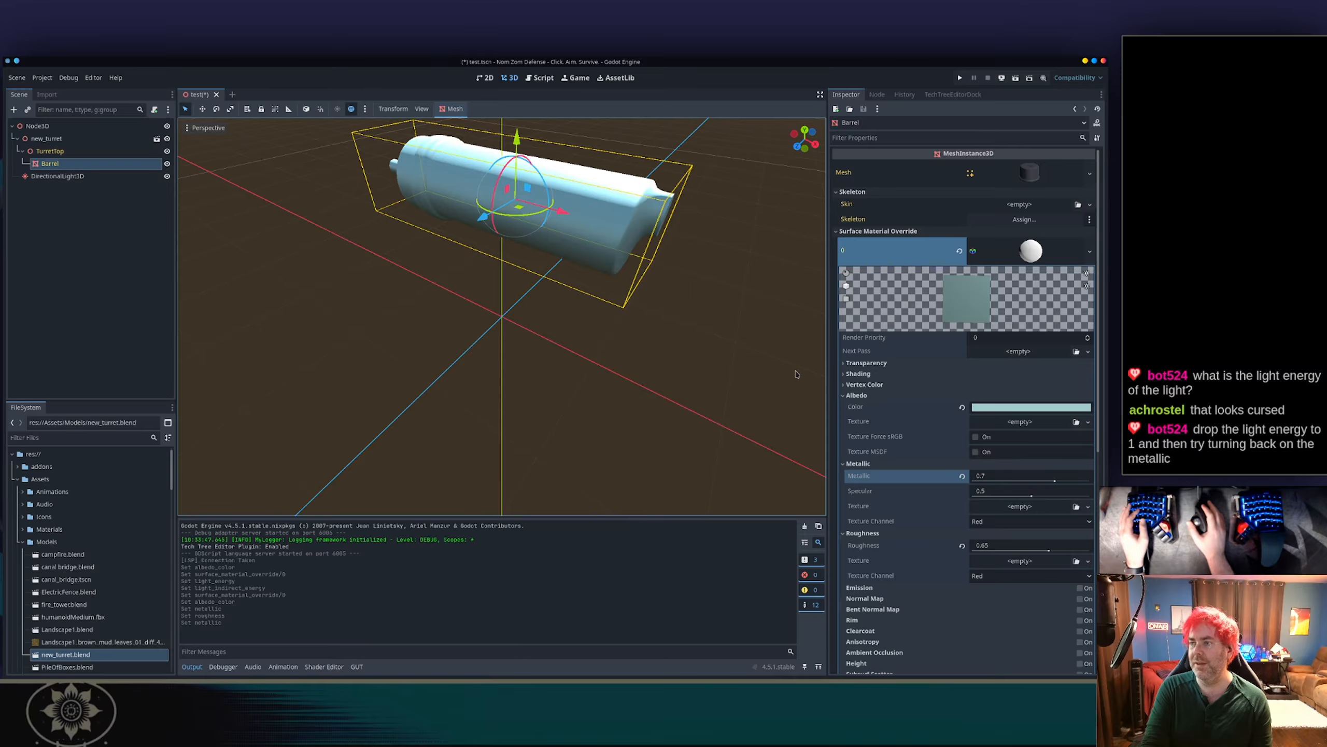
click(748, 302)
middle_drag(735, 267, 651, 252)
scroll(651, 252, down, 5)
scroll(648, 251, up, 3)
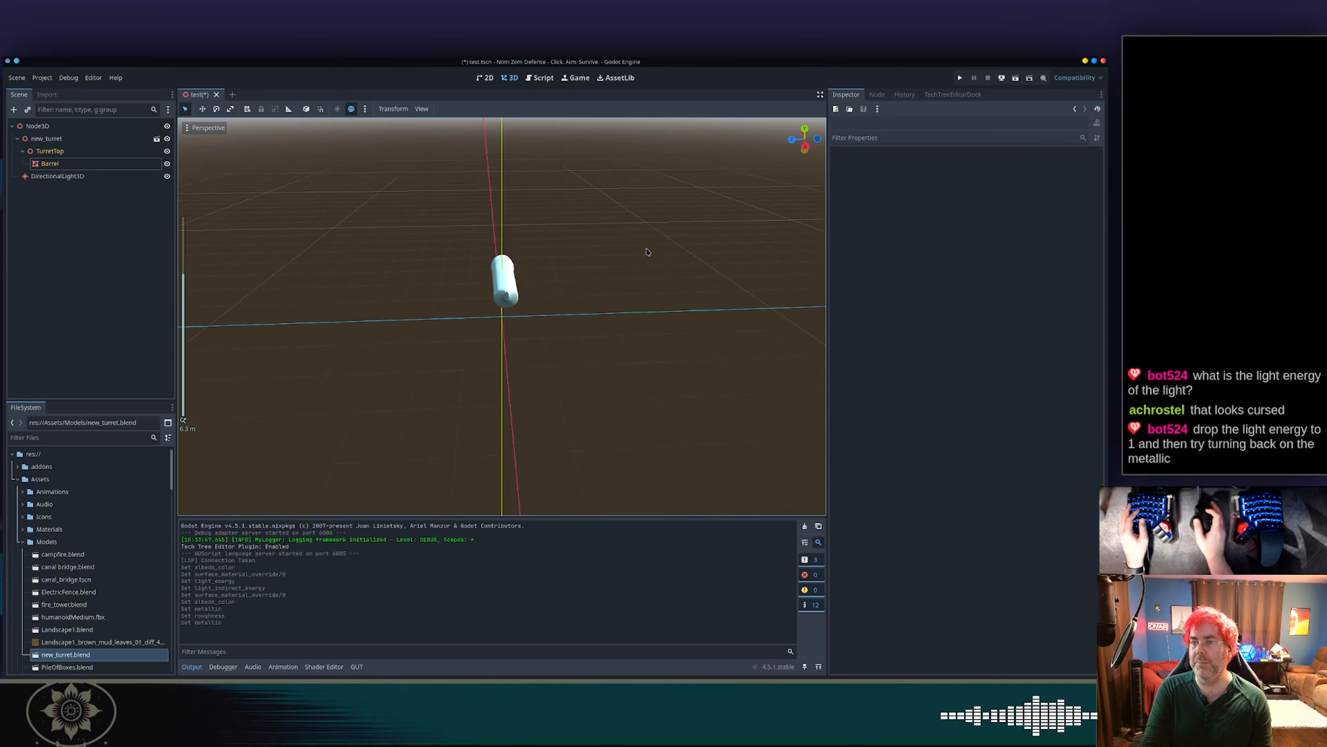
scroll(647, 252, down, 3)
scroll(647, 252, up, 3)
Switch to Blender, review the glTF export options, and export the turret as glTF Binary to new_turret.glb in the Models folder.
key(alt+Tab)
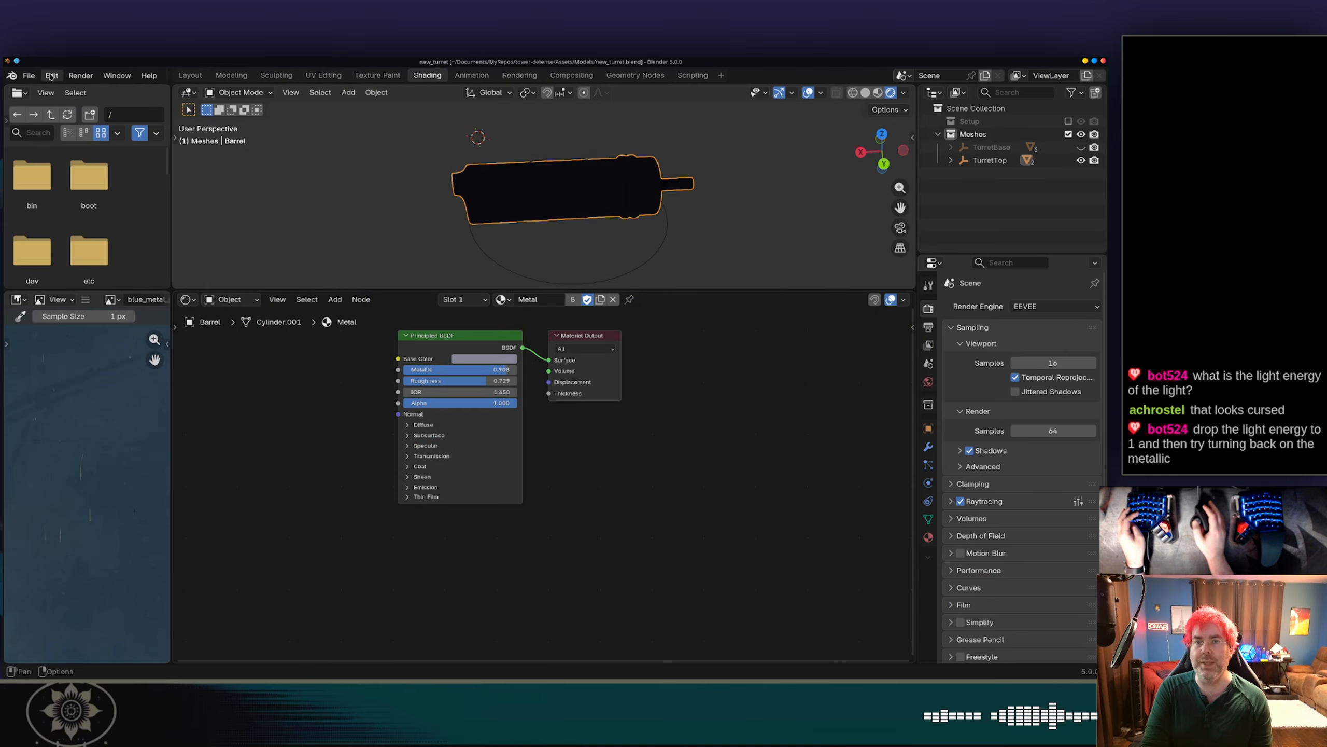
click(29, 75)
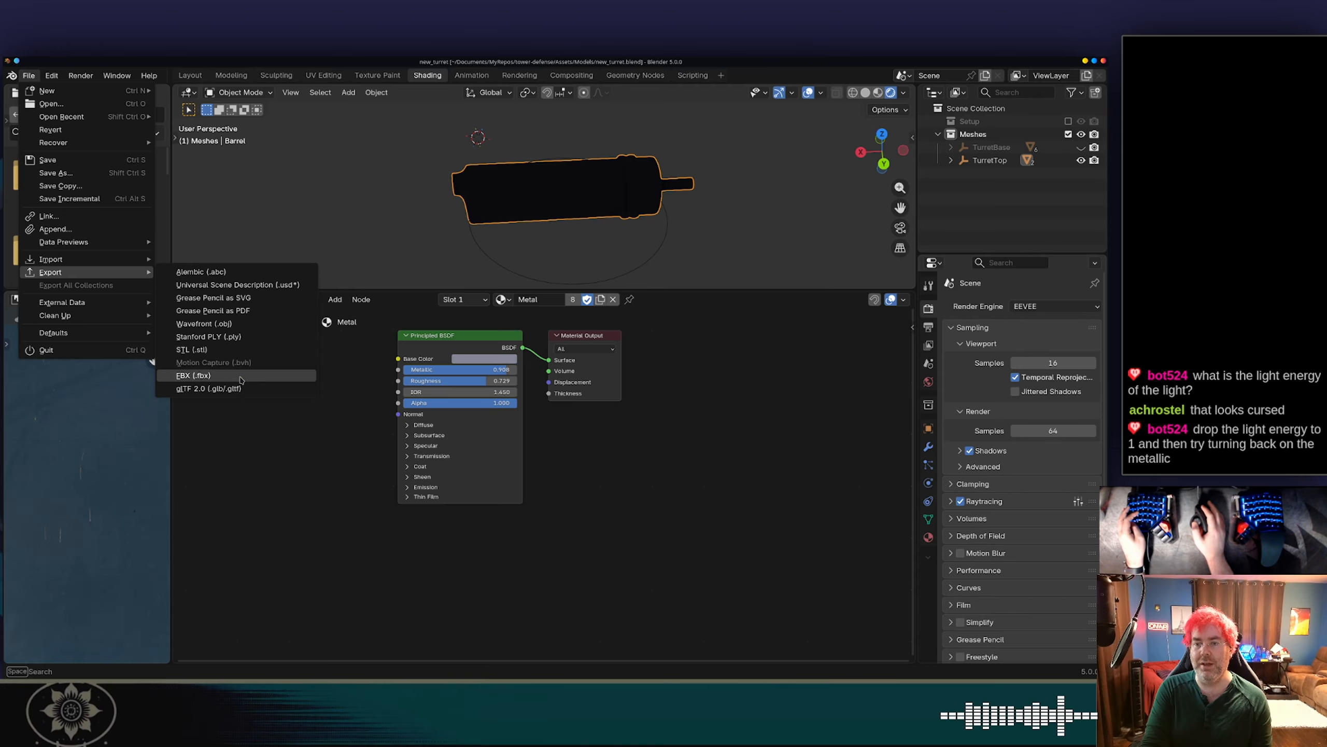
click(241, 388)
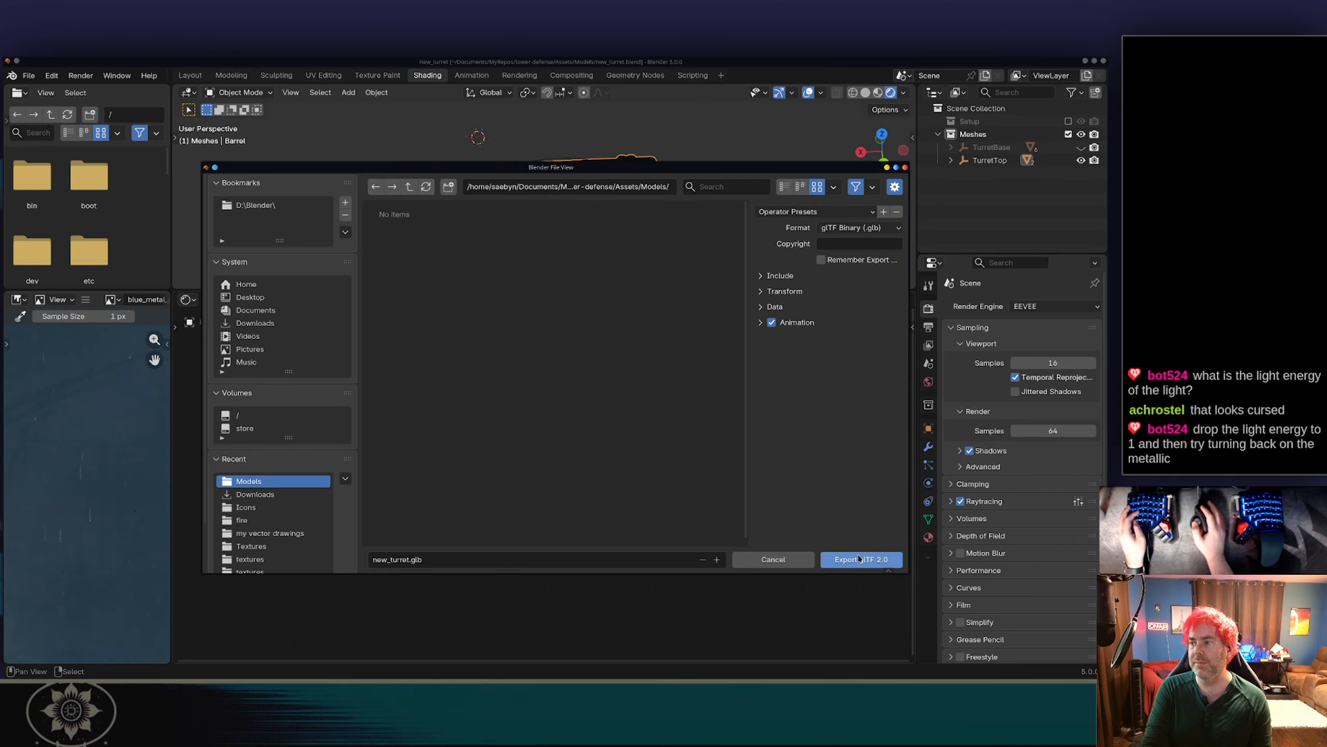
click(847, 229)
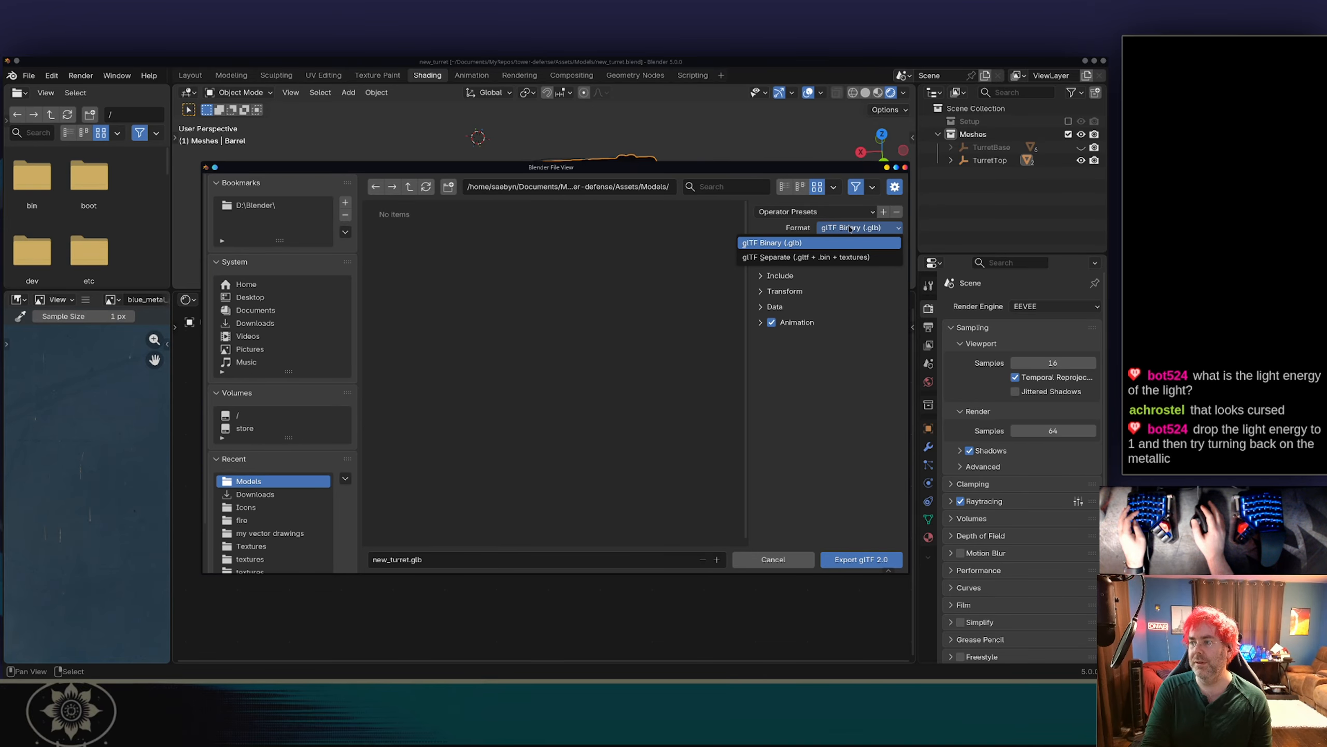
click(815, 242)
click(790, 276)
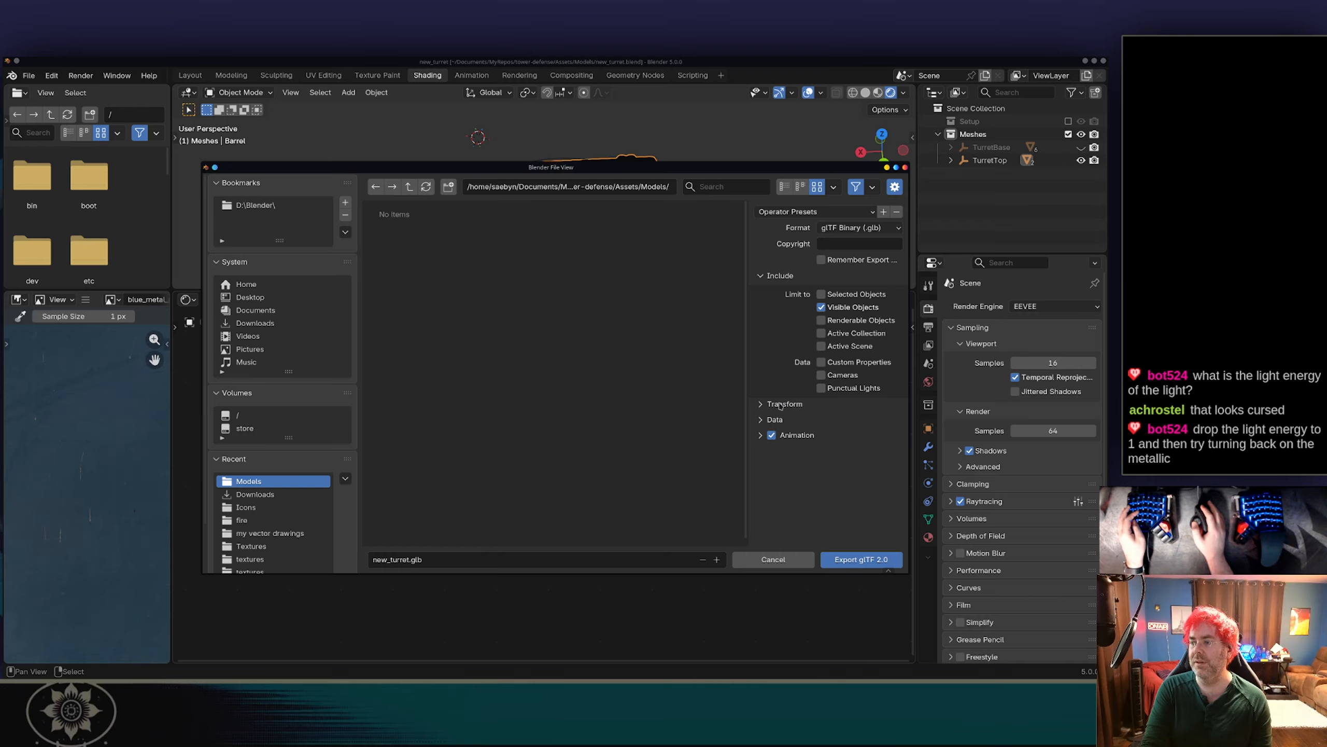
click(778, 440)
scroll(779, 442, down, 2)
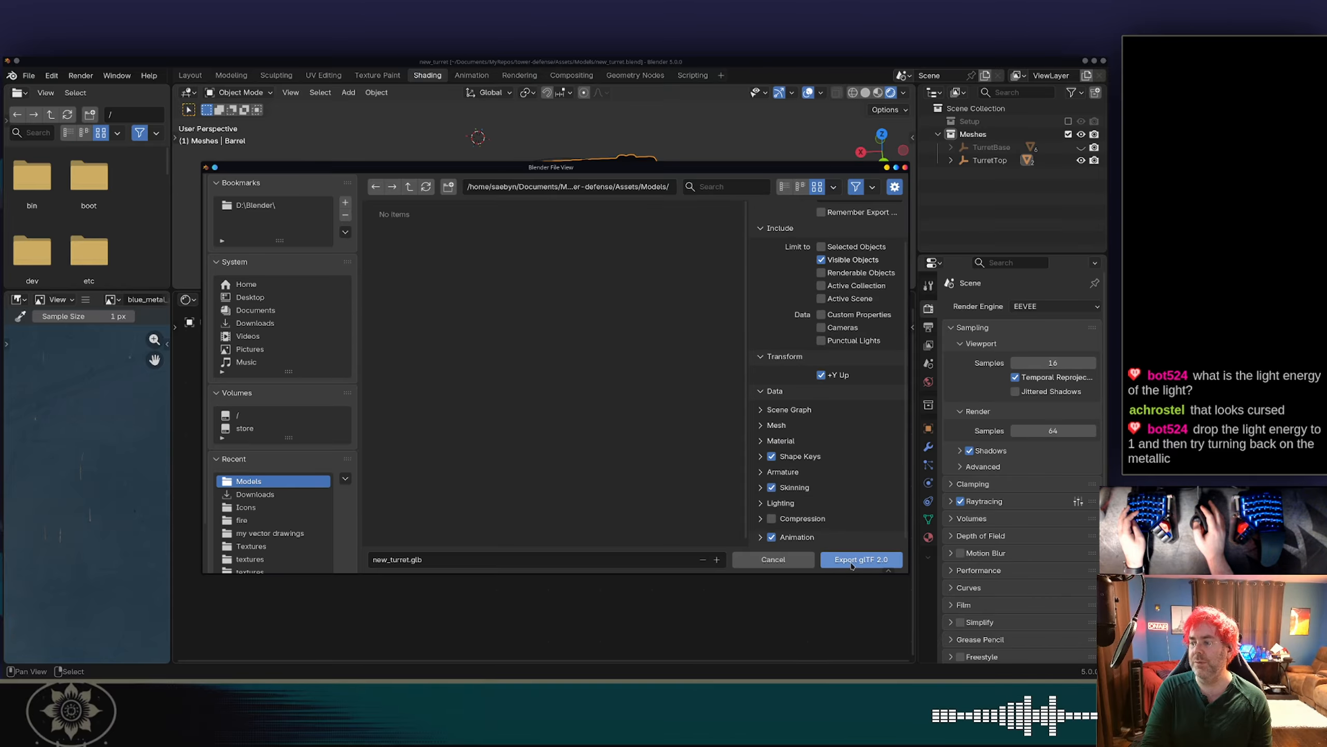
click(826, 563)
Switch to Godot and replace the new_turret instance in the test scene with an instance of new_turret.glb.
key(alt+Tab)
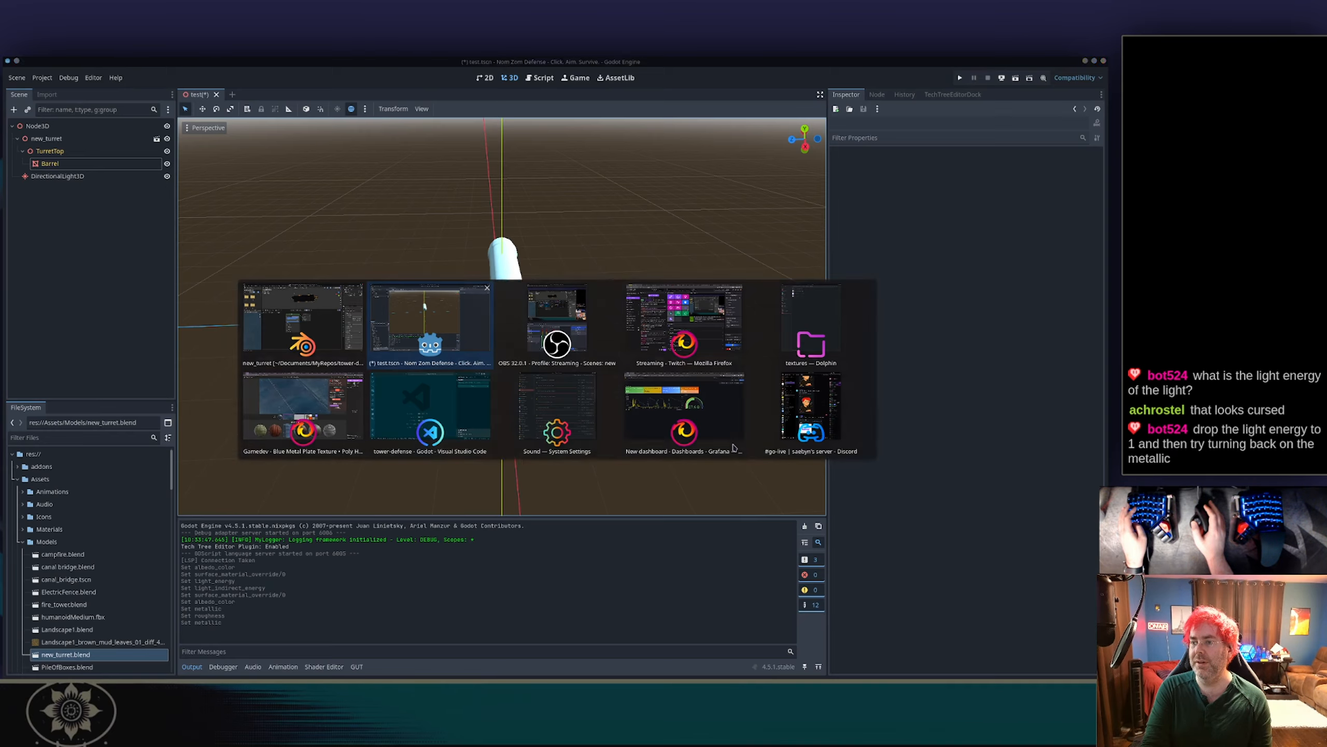
click(90, 138)
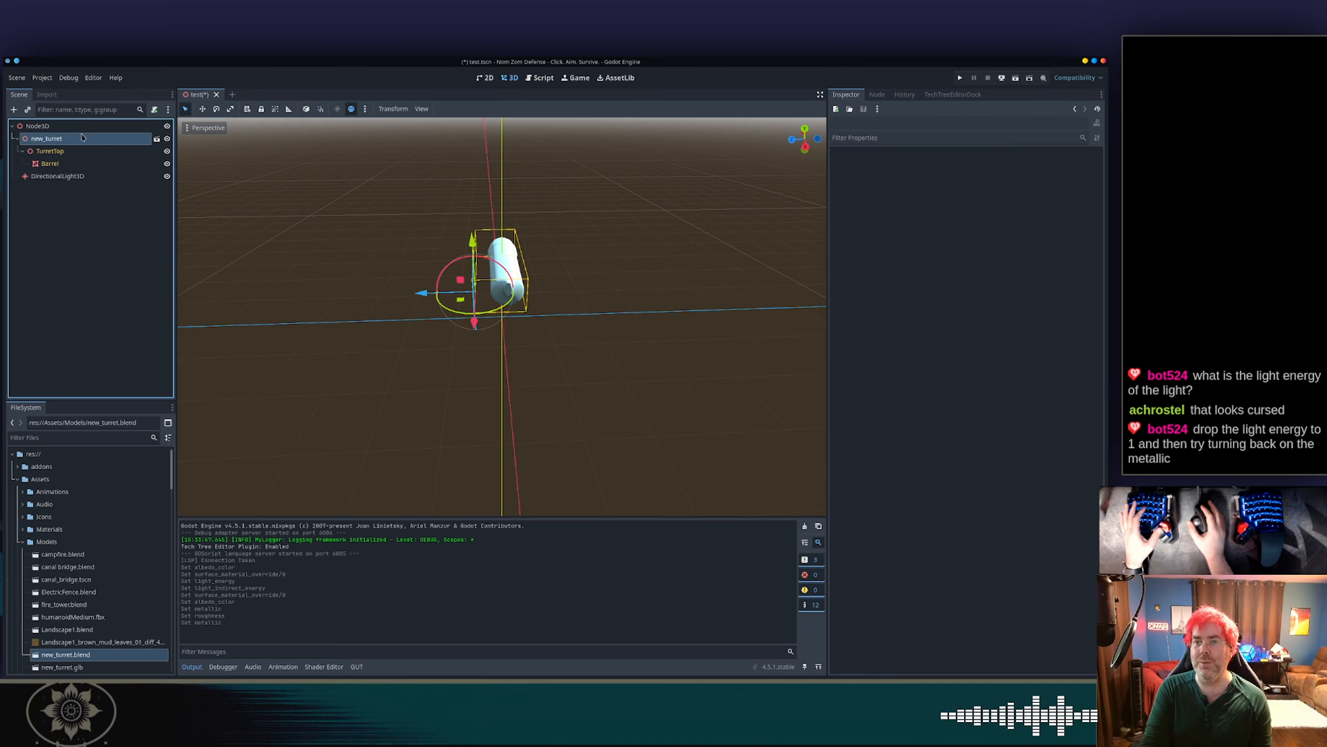
key(Delete)
key(Return)
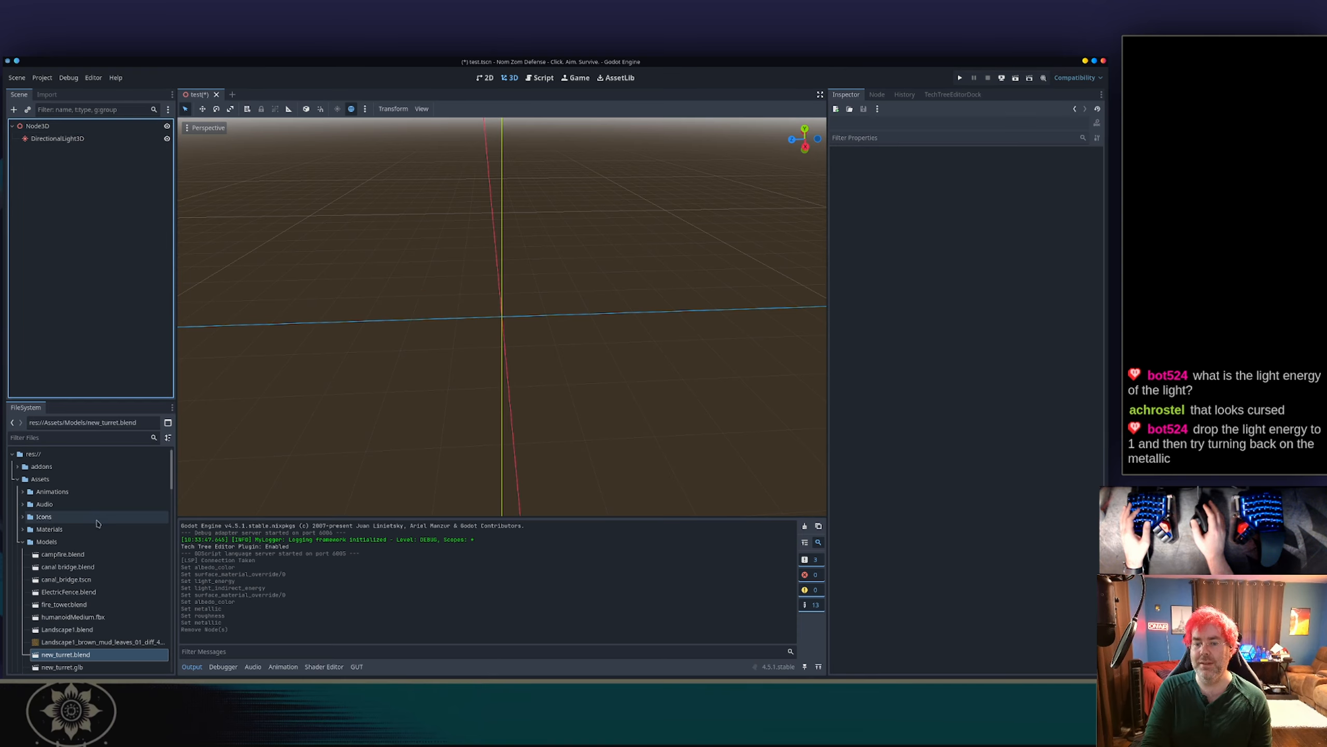
scroll(79, 643, down, 1)
drag(77, 639, 77, 131)
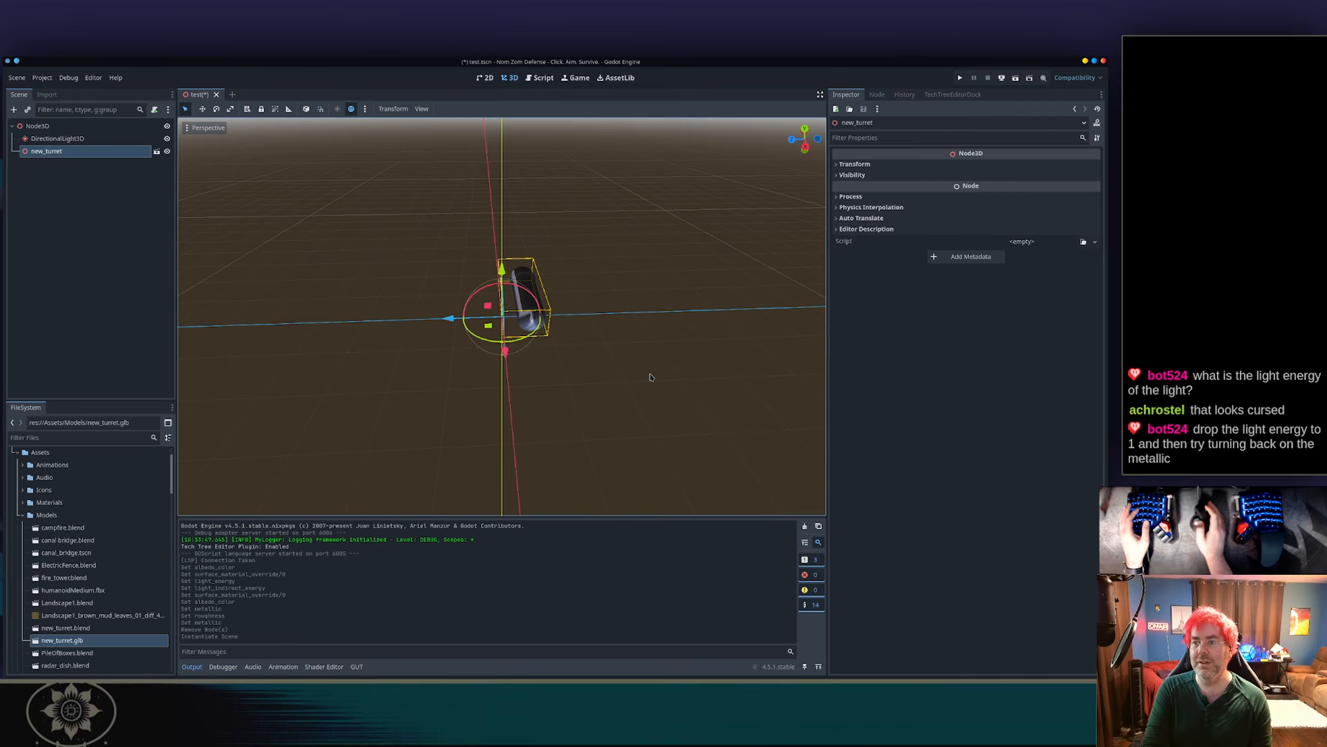
Examine the metal shading of the new_turret.glb barrel from several angles and distances.
middle_drag(649, 376, 622, 297)
scroll(623, 297, up, 10)
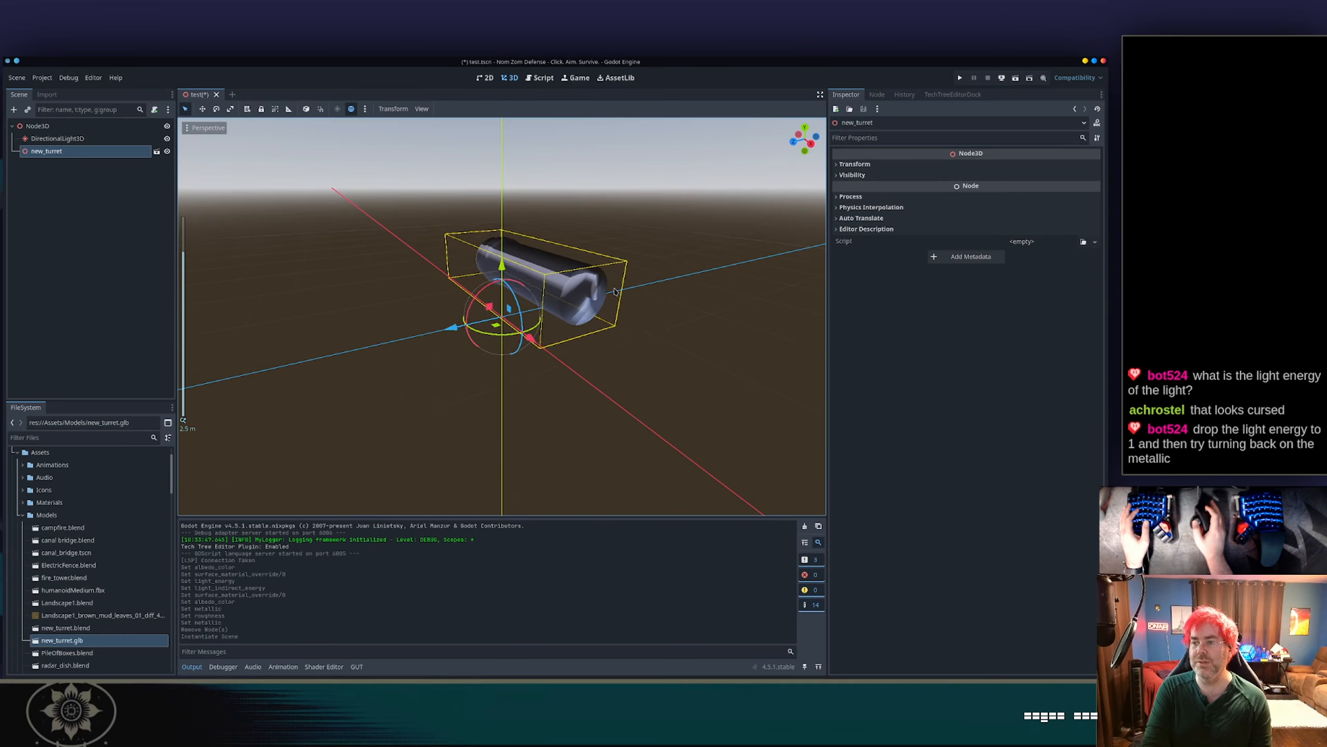
scroll(622, 297, down, 12)
scroll(622, 296, up, 7)
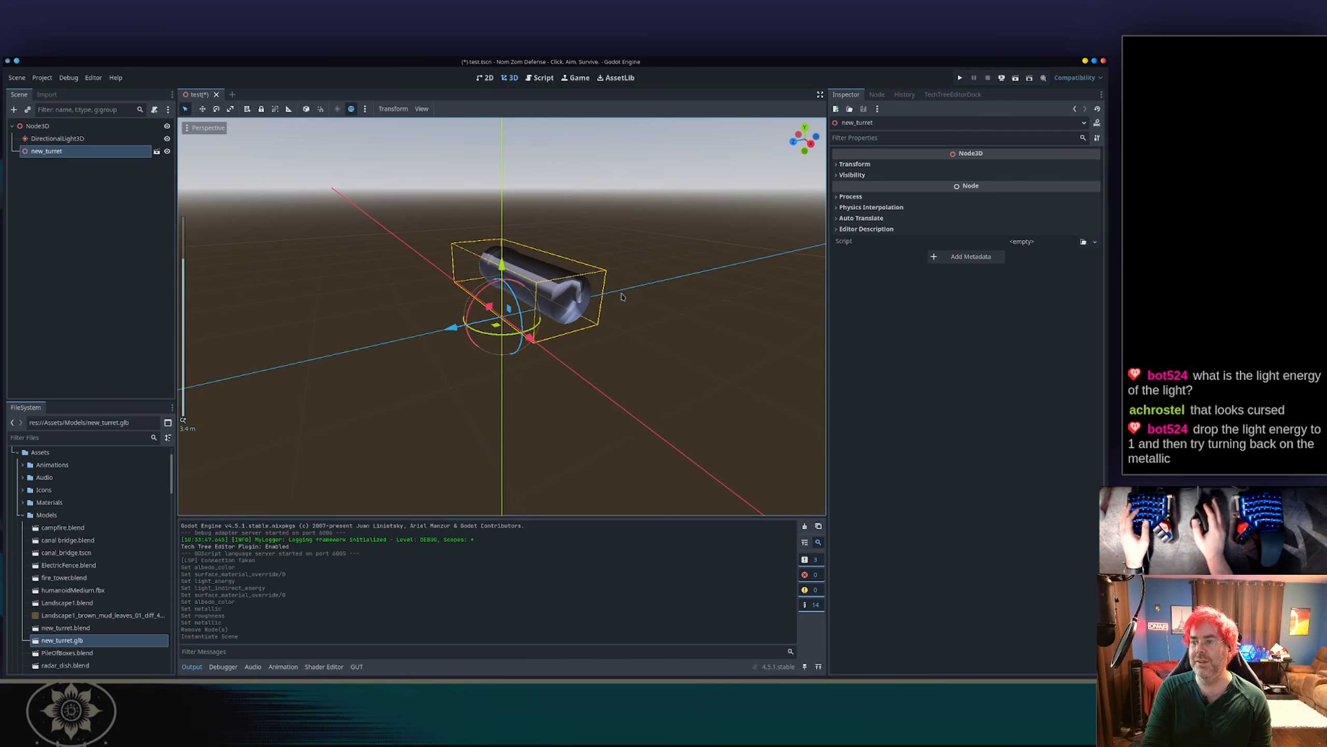
click(649, 283)
middle_drag(643, 261, 588, 259)
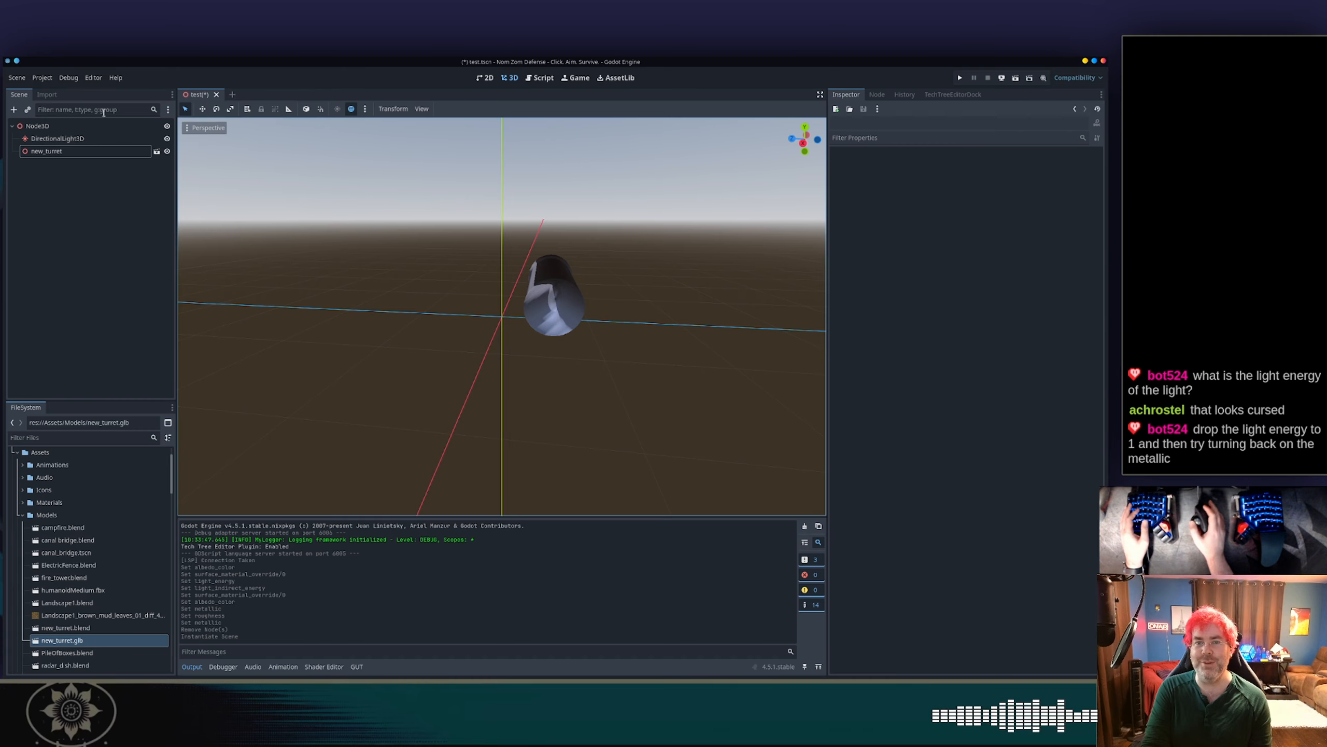
Open the imported new_turret.glb scene without creating an inherited one, check the Barrel's properties, and close that scene.
click(97, 152)
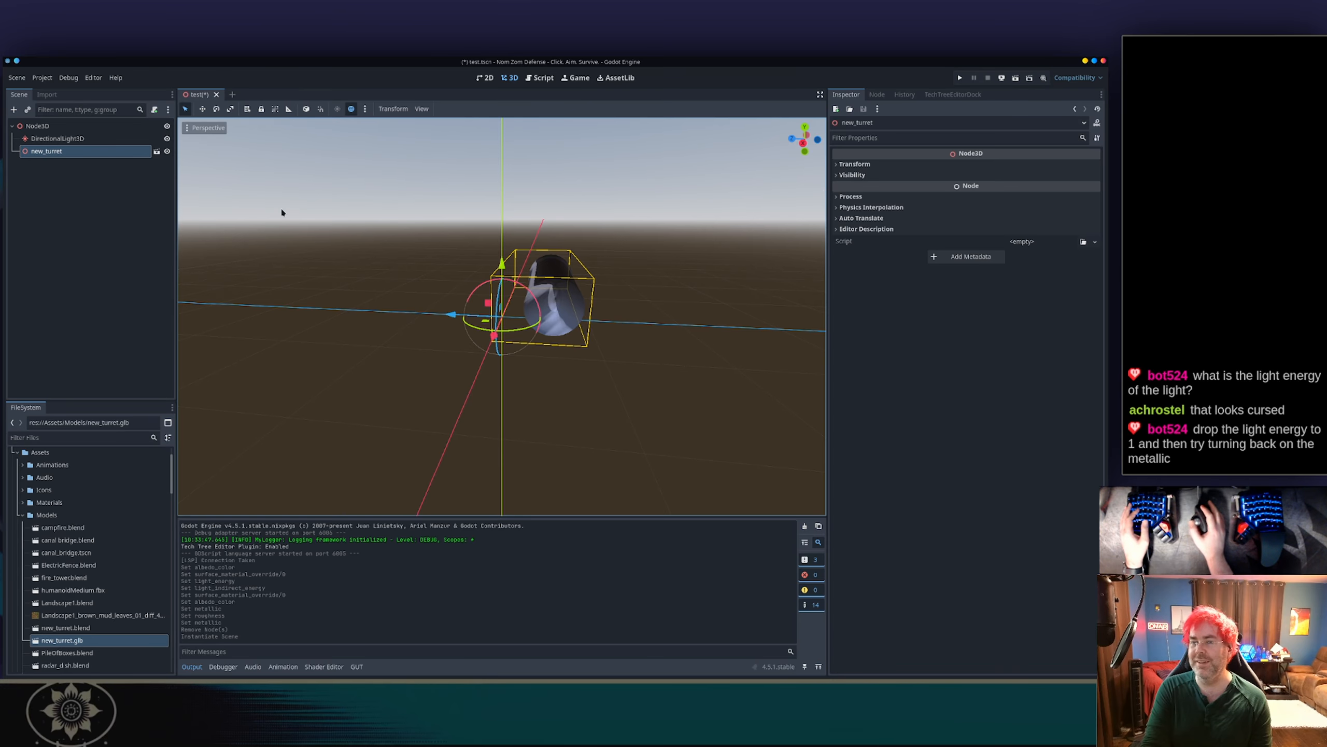
click(157, 152)
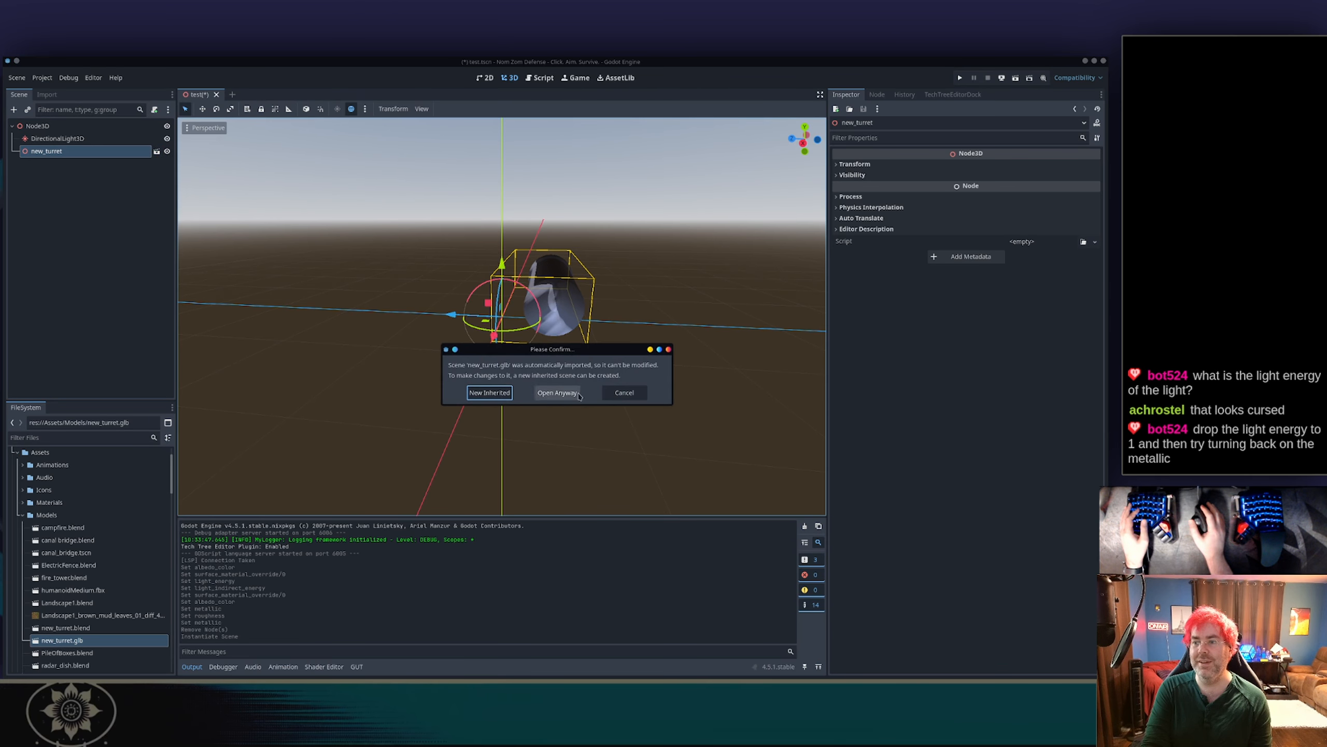
click(557, 393)
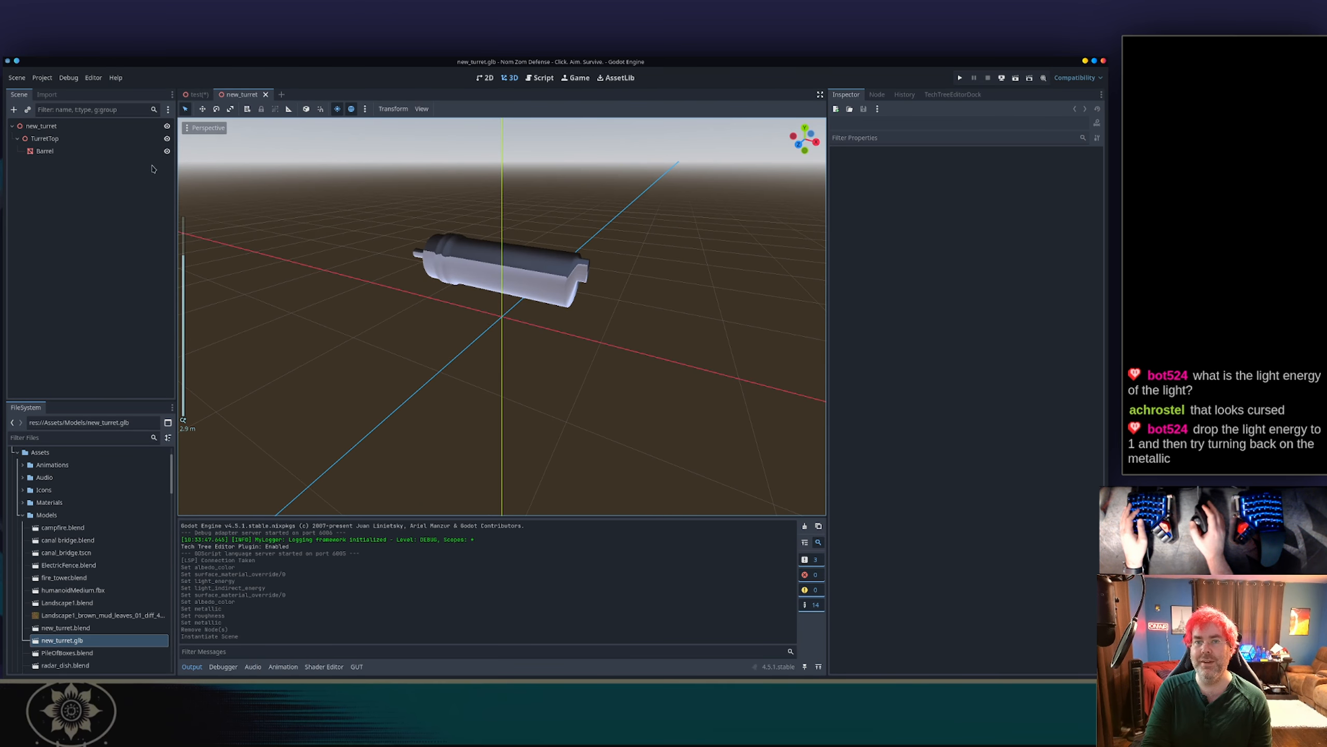
click(95, 152)
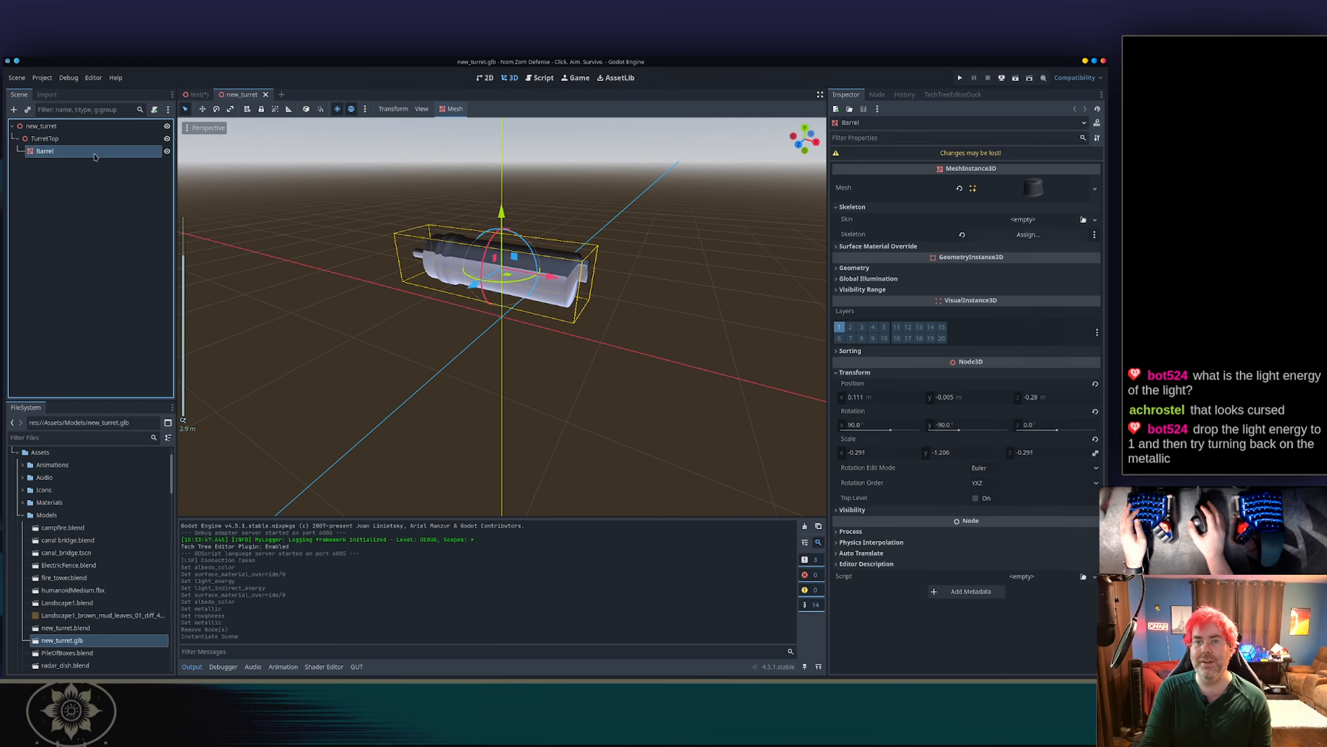
click(265, 94)
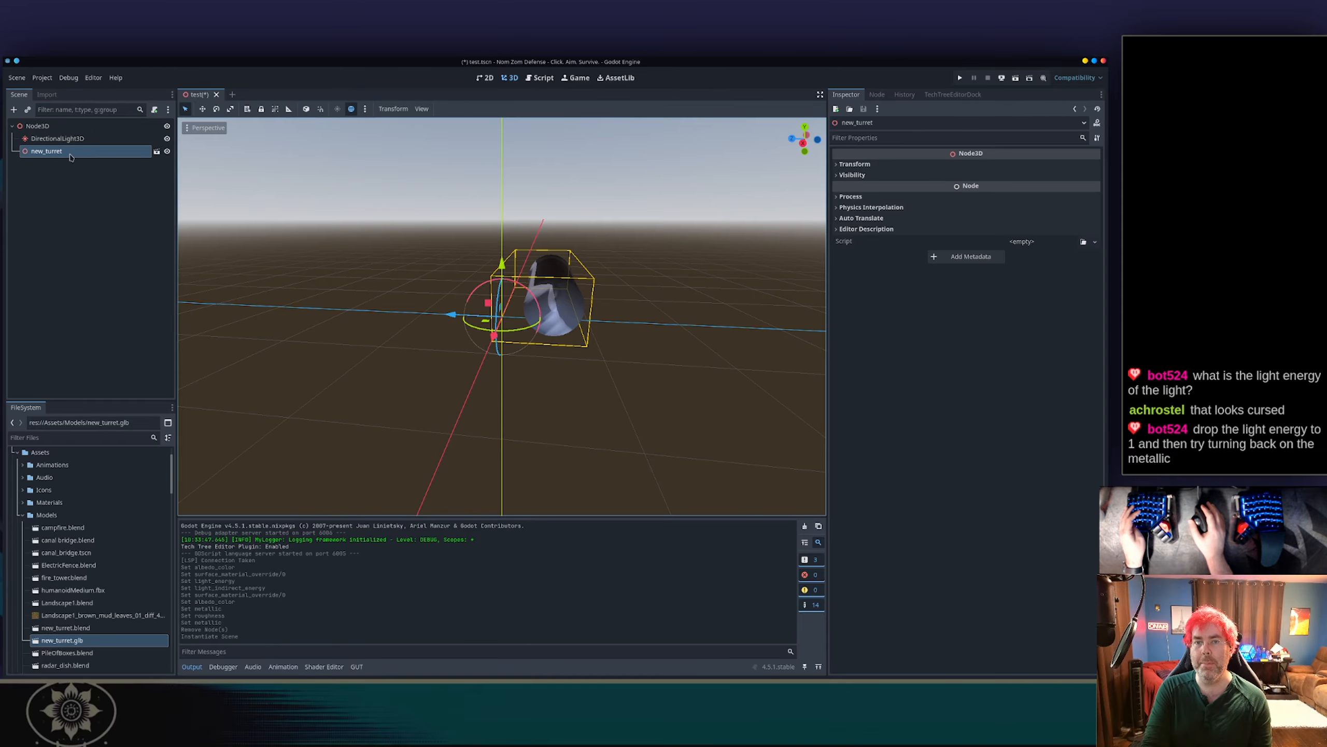
Set Light Baking to Dynamic in the import settings of new_turret.glb and reimport the file.
click(56, 96)
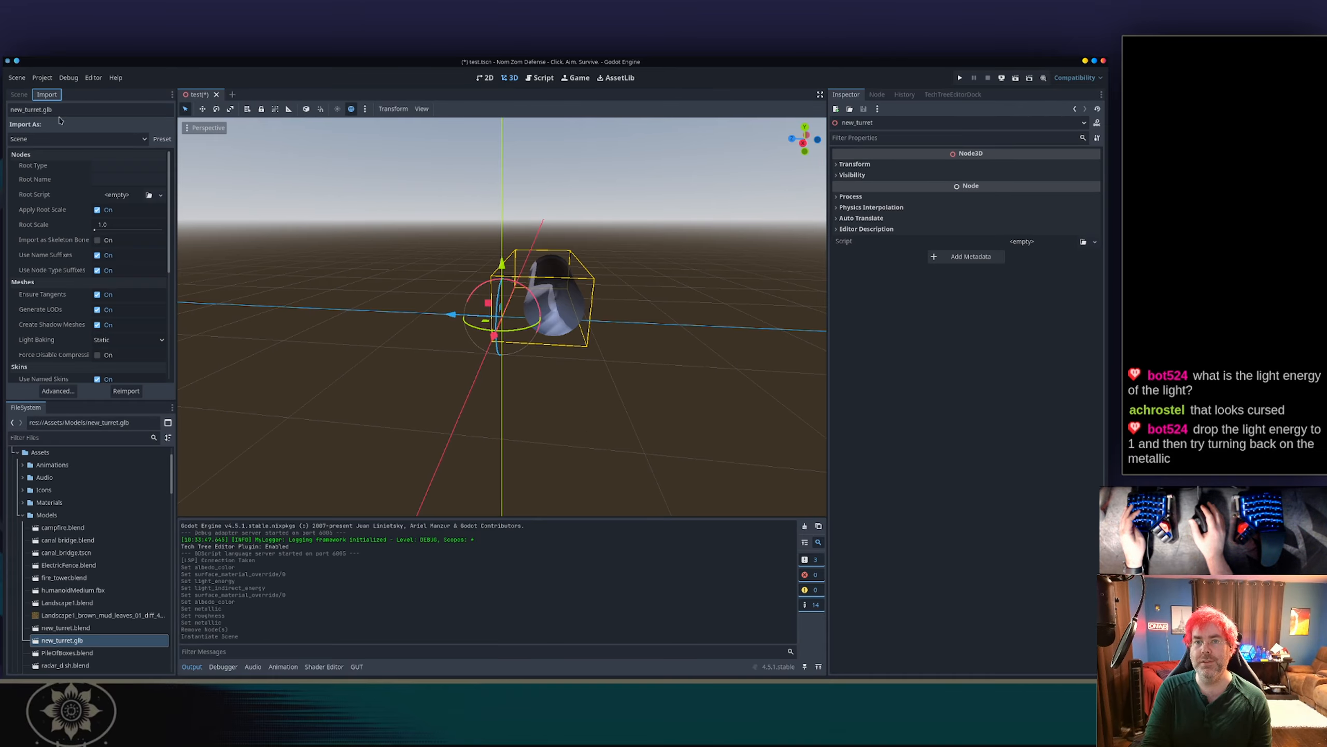
scroll(76, 250, down, 5)
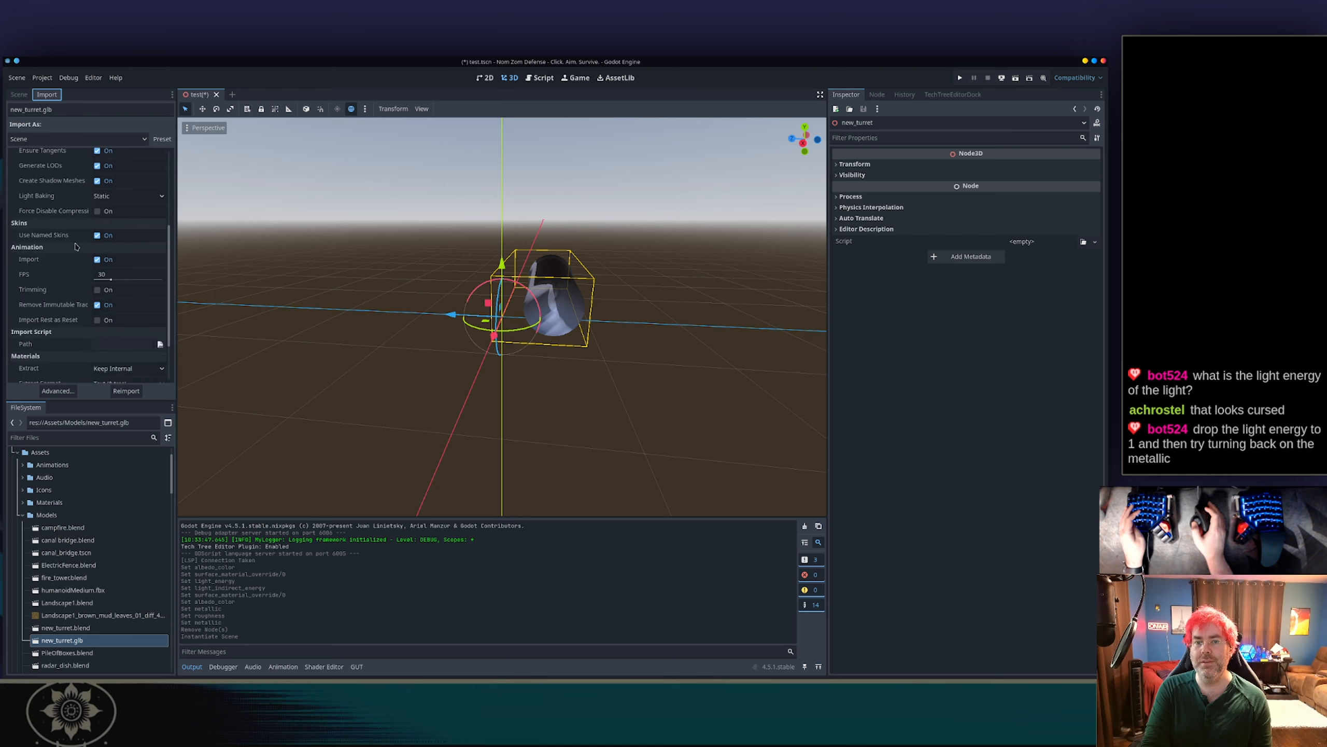
scroll(79, 242, up, 1)
click(127, 224)
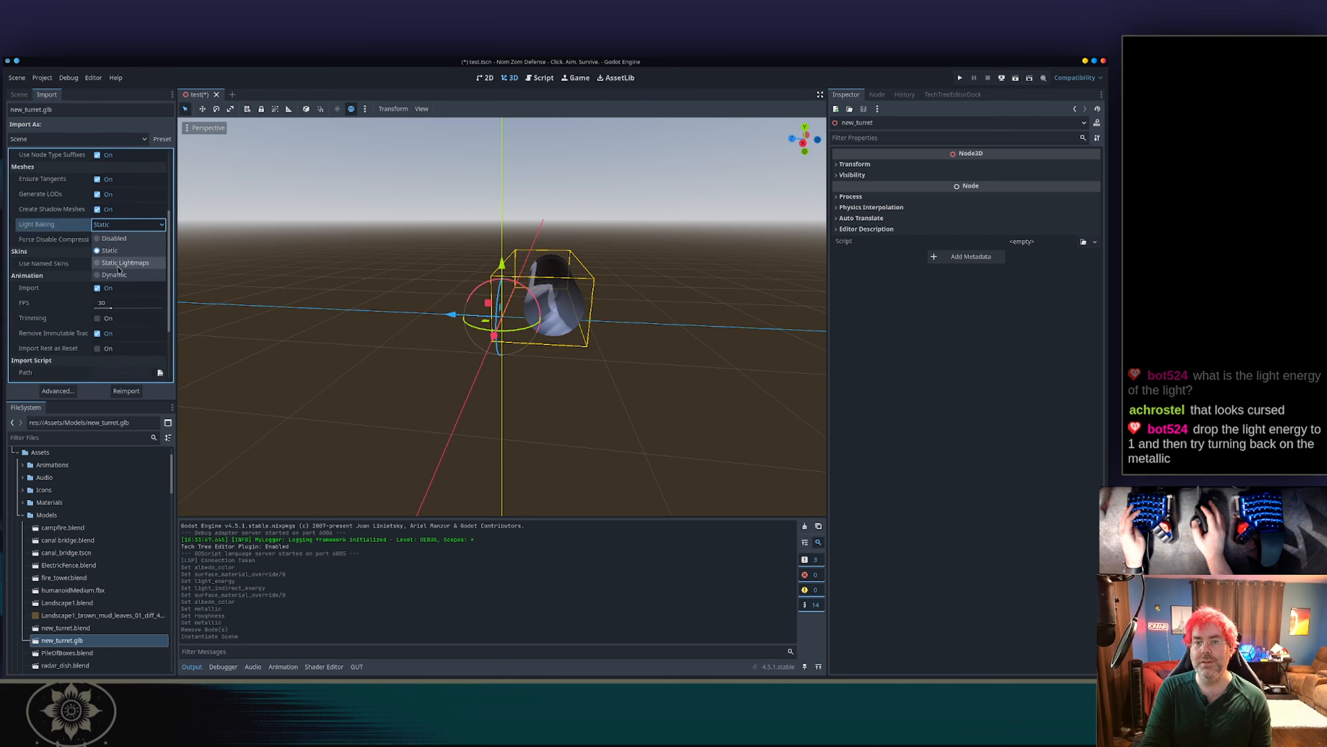
click(120, 276)
click(128, 389)
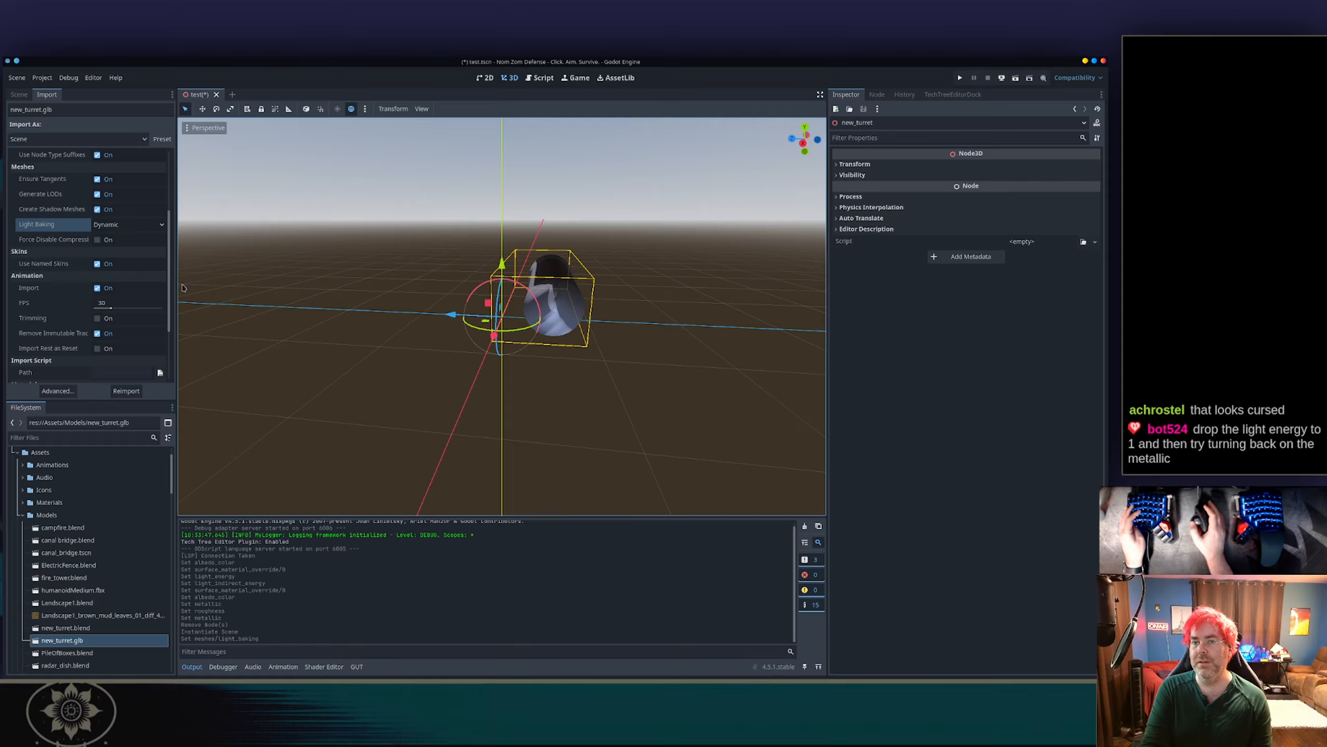
Read the Light Baking description, set the option to Static Lightmaps for new_turret.glb, and inspect the turret in the scene.
mouse_move(46, 225)
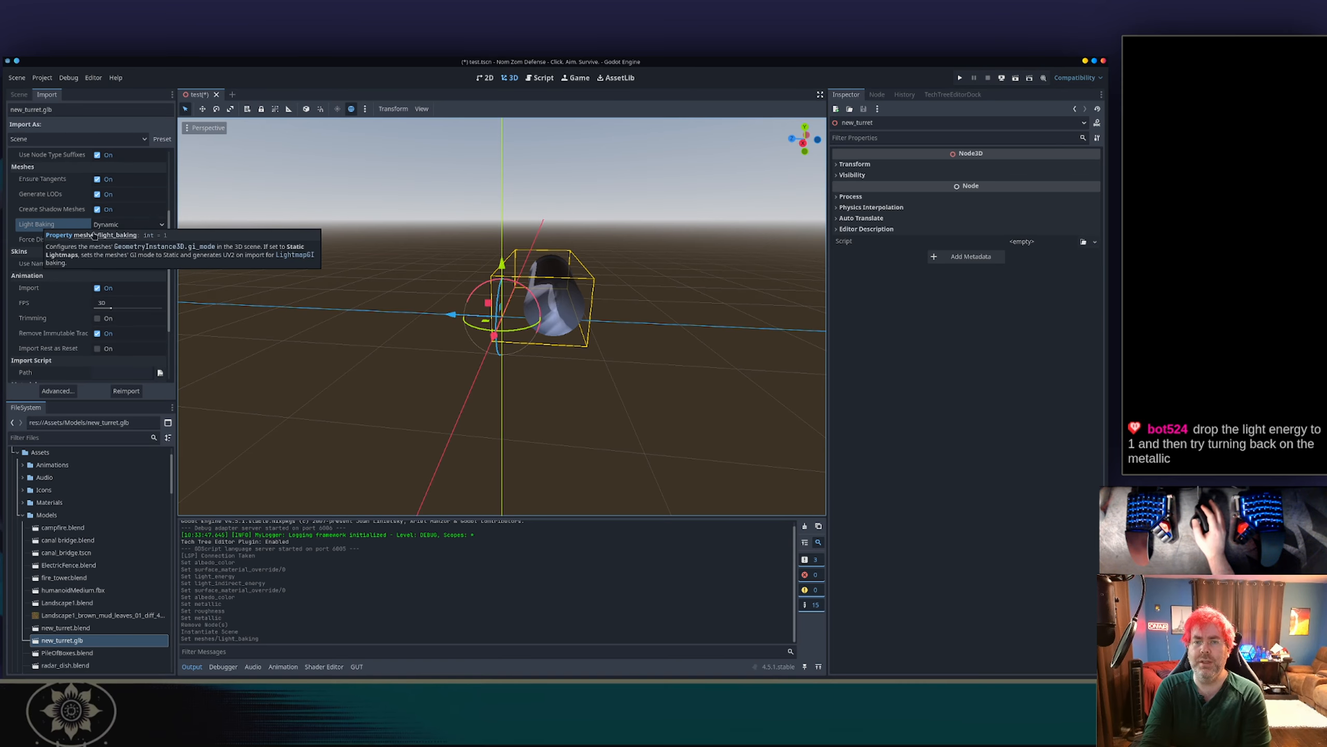
click(129, 225)
click(110, 265)
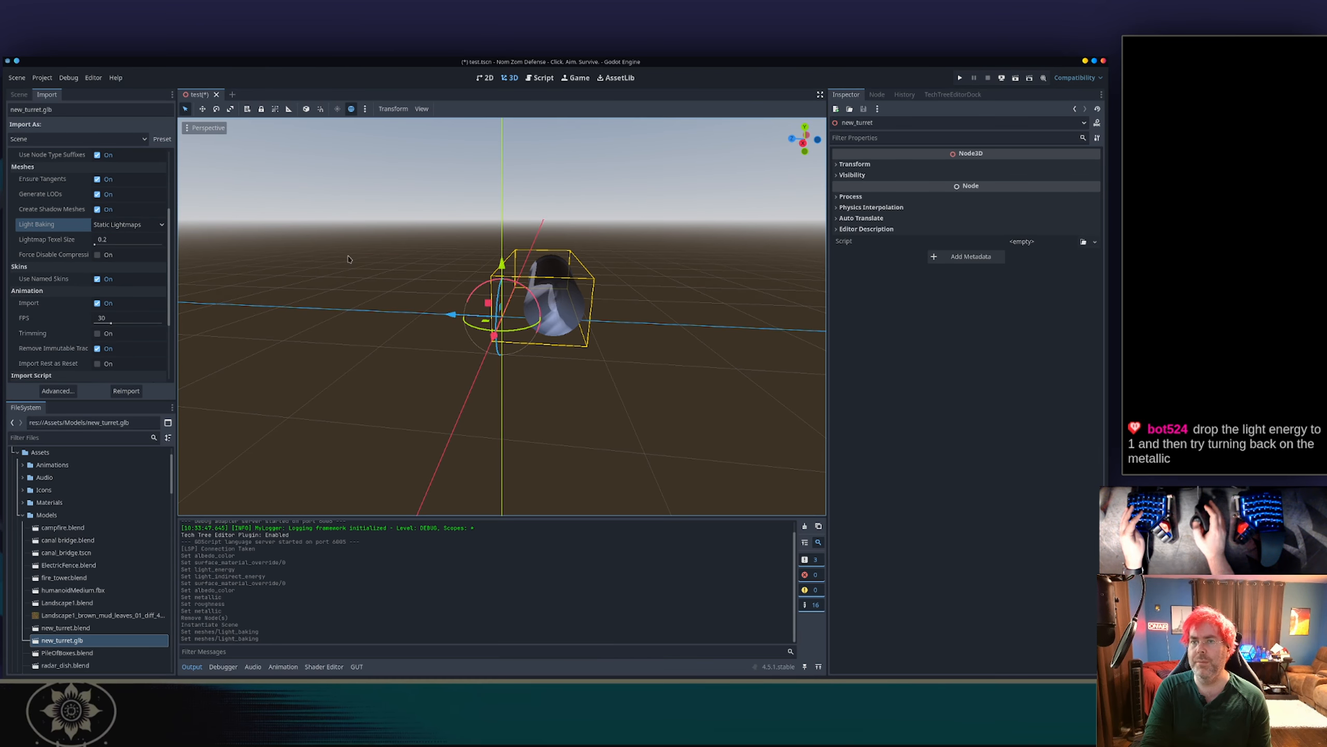
scroll(349, 259, down, 4)
middle_drag(348, 259, 440, 315)
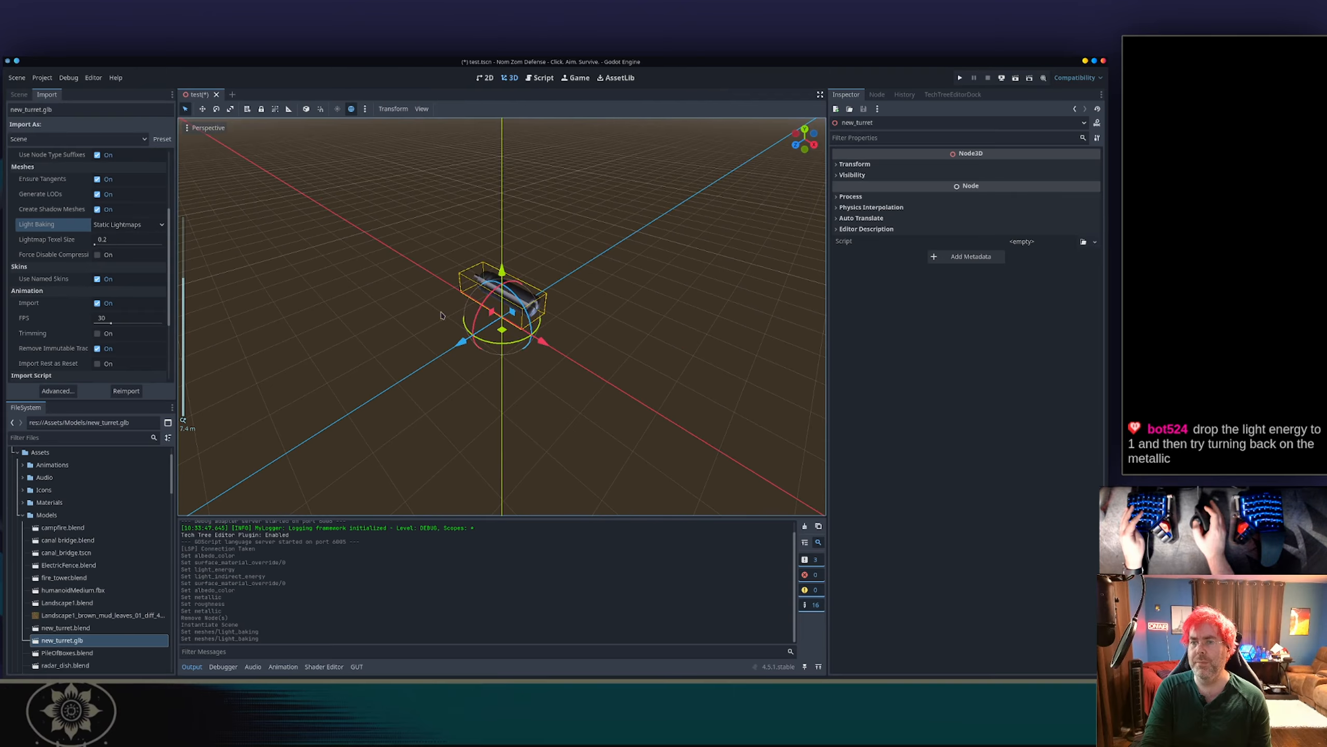
Set Light Baking to Disabled in the import settings of new_turret.glb, reimport the file, and inspect the turret.
click(138, 225)
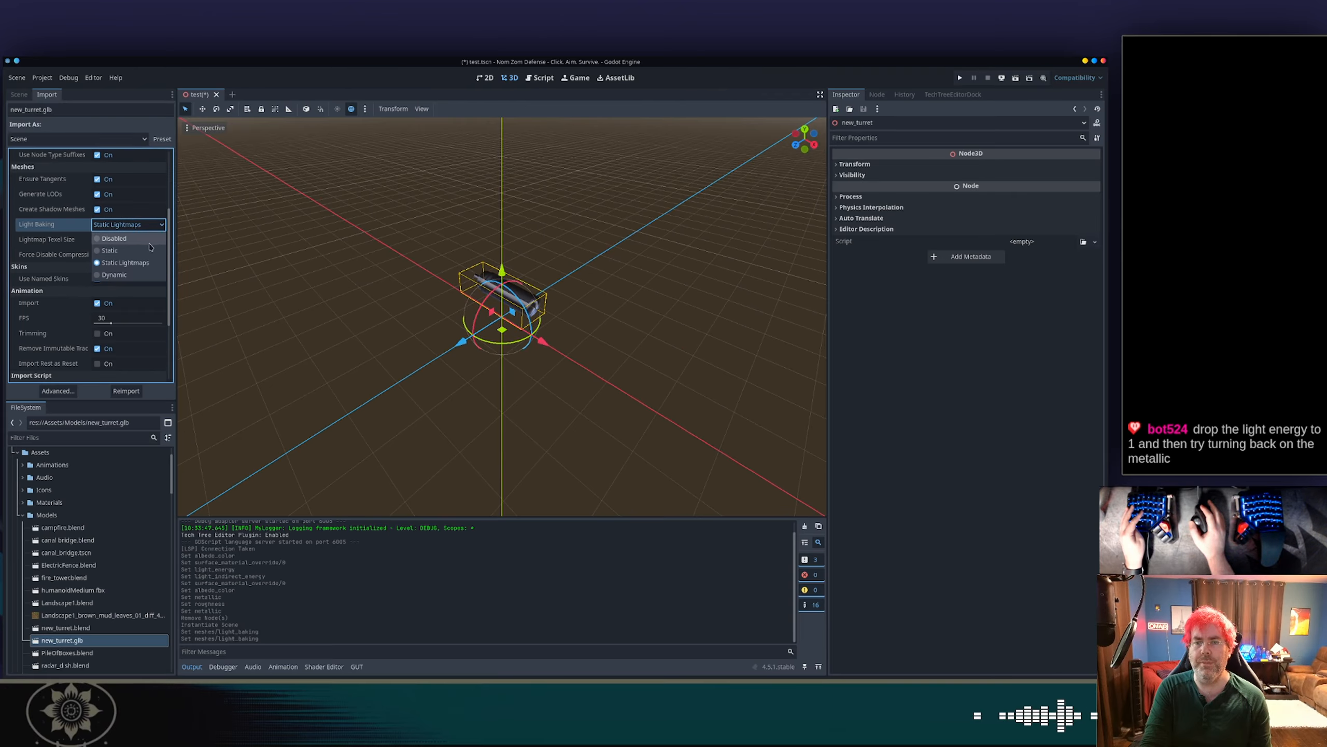
click(113, 238)
click(128, 392)
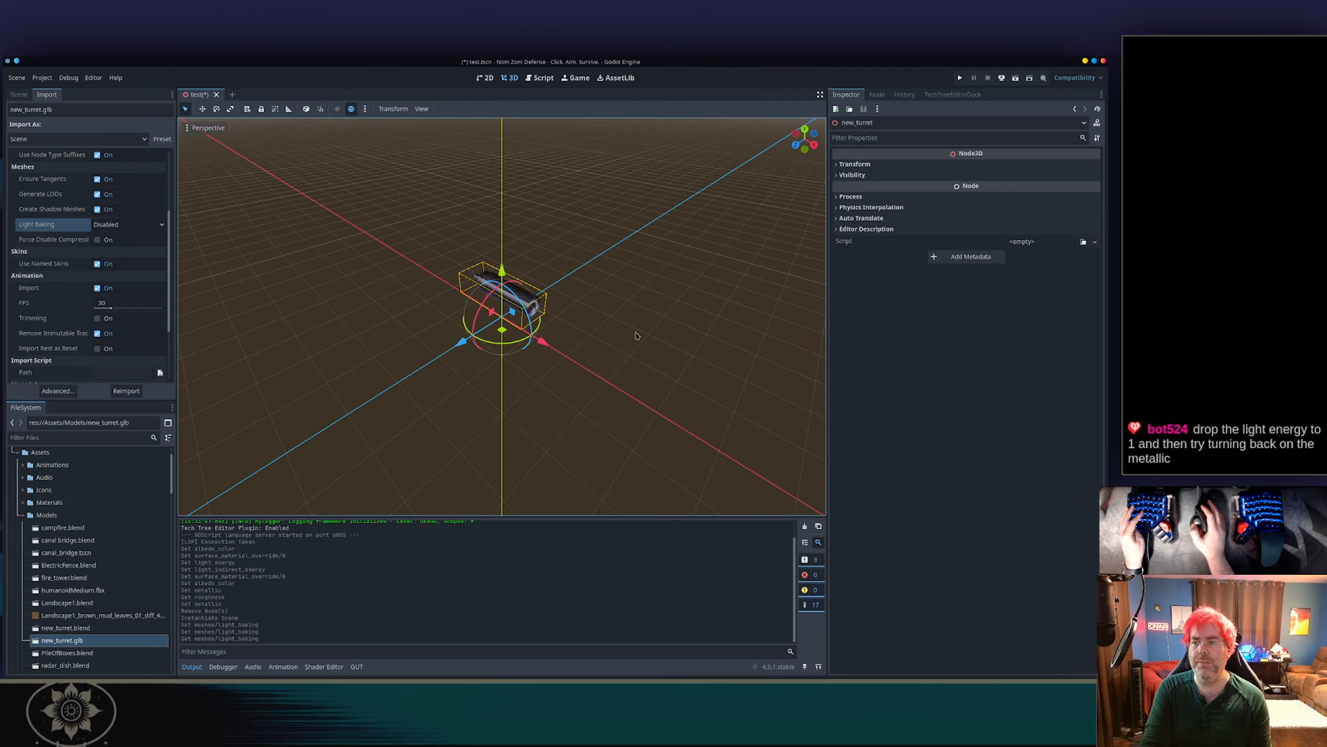
scroll(516, 250, up, 3)
scroll(518, 251, down, 2)
middle_drag(518, 250, 415, 209)
Set Light Baking to Static for new_turret.glb, reimport the file, and inspect the turret from another angle.
click(136, 224)
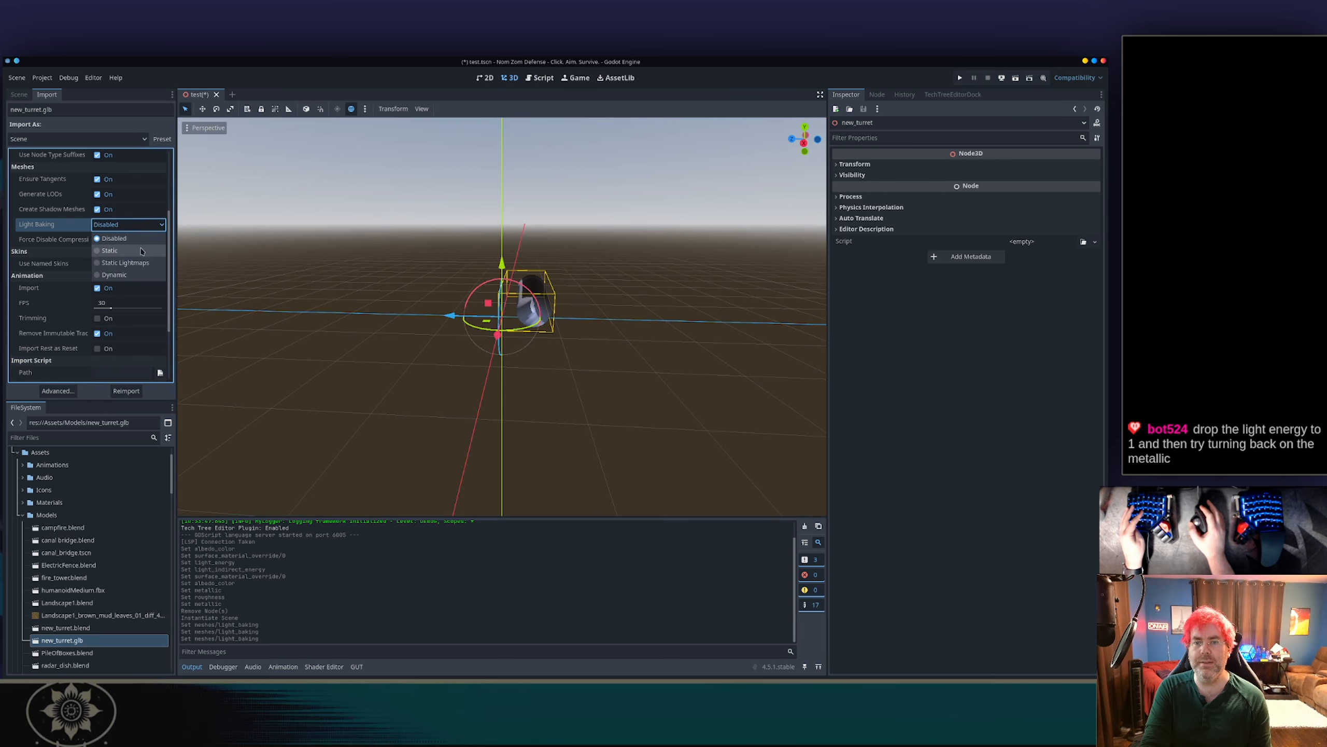
click(141, 251)
click(128, 393)
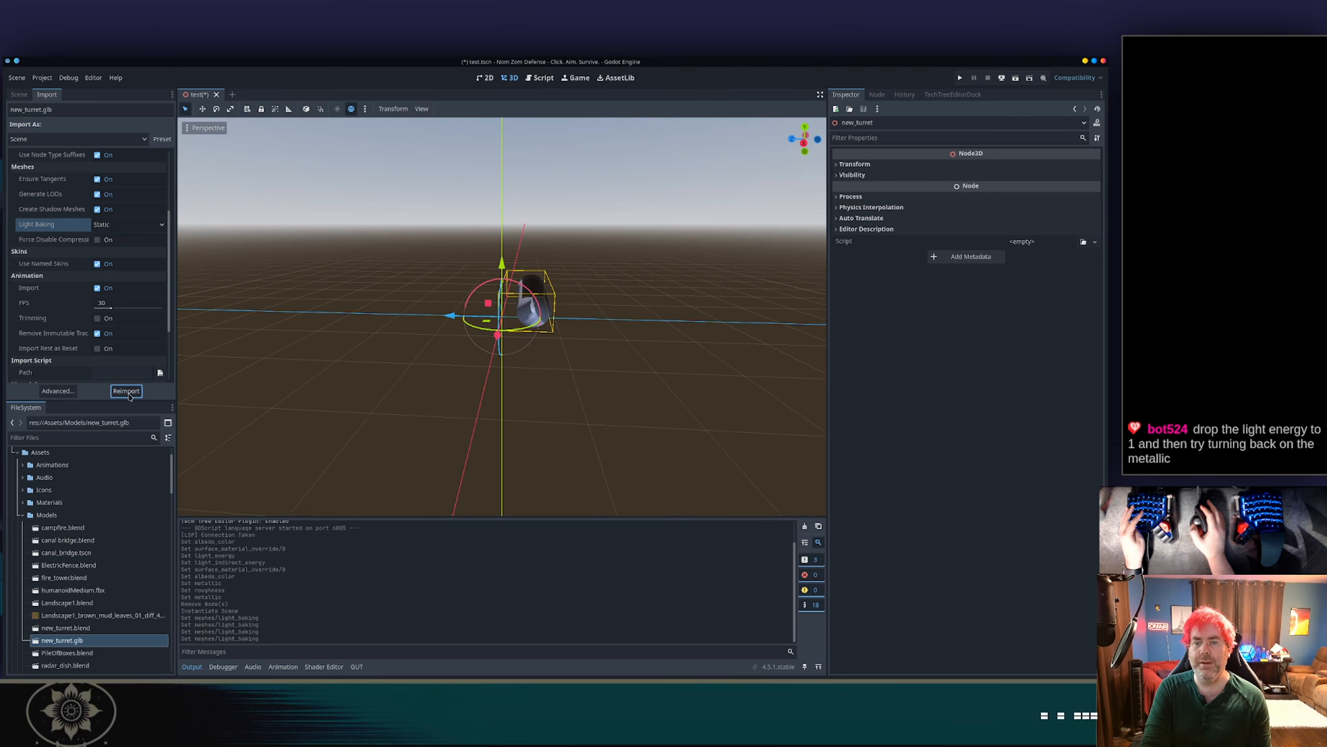
scroll(572, 316, up, 3)
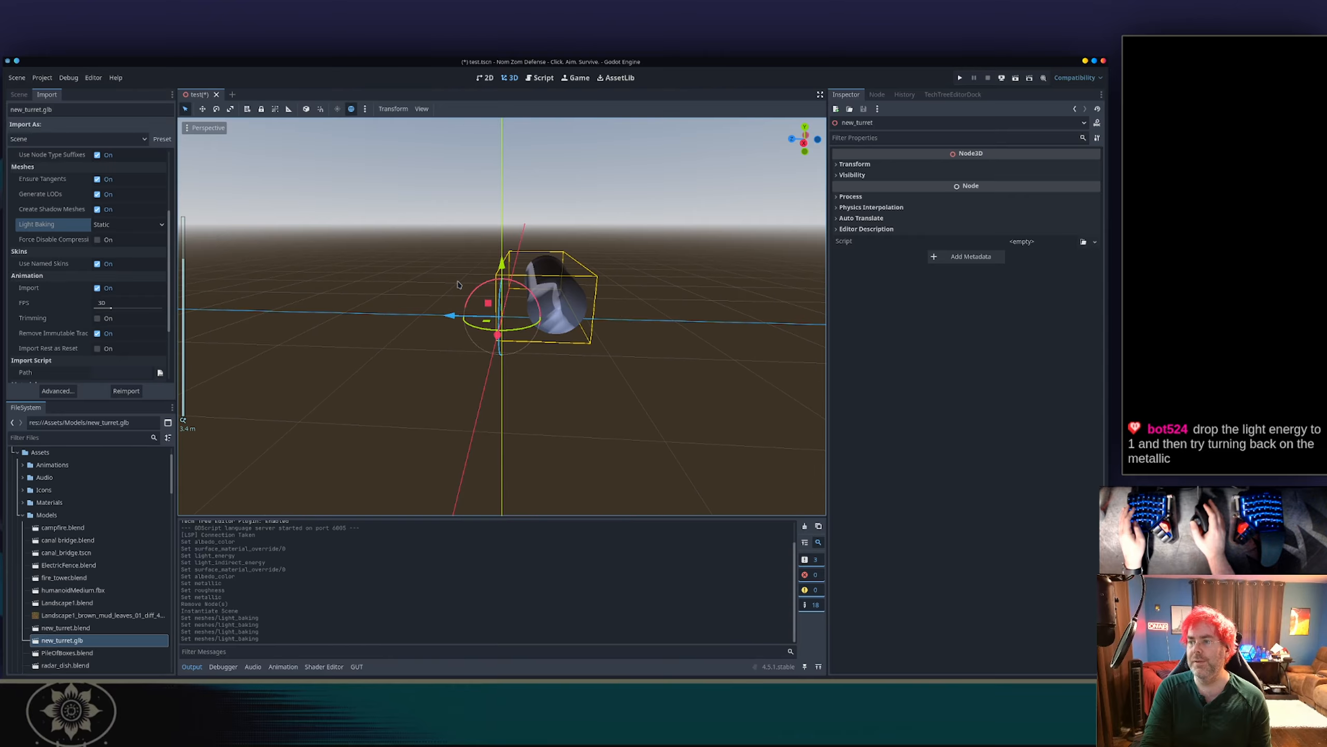
middle_drag(573, 316, 625, 340)
scroll(624, 339, down, 2)
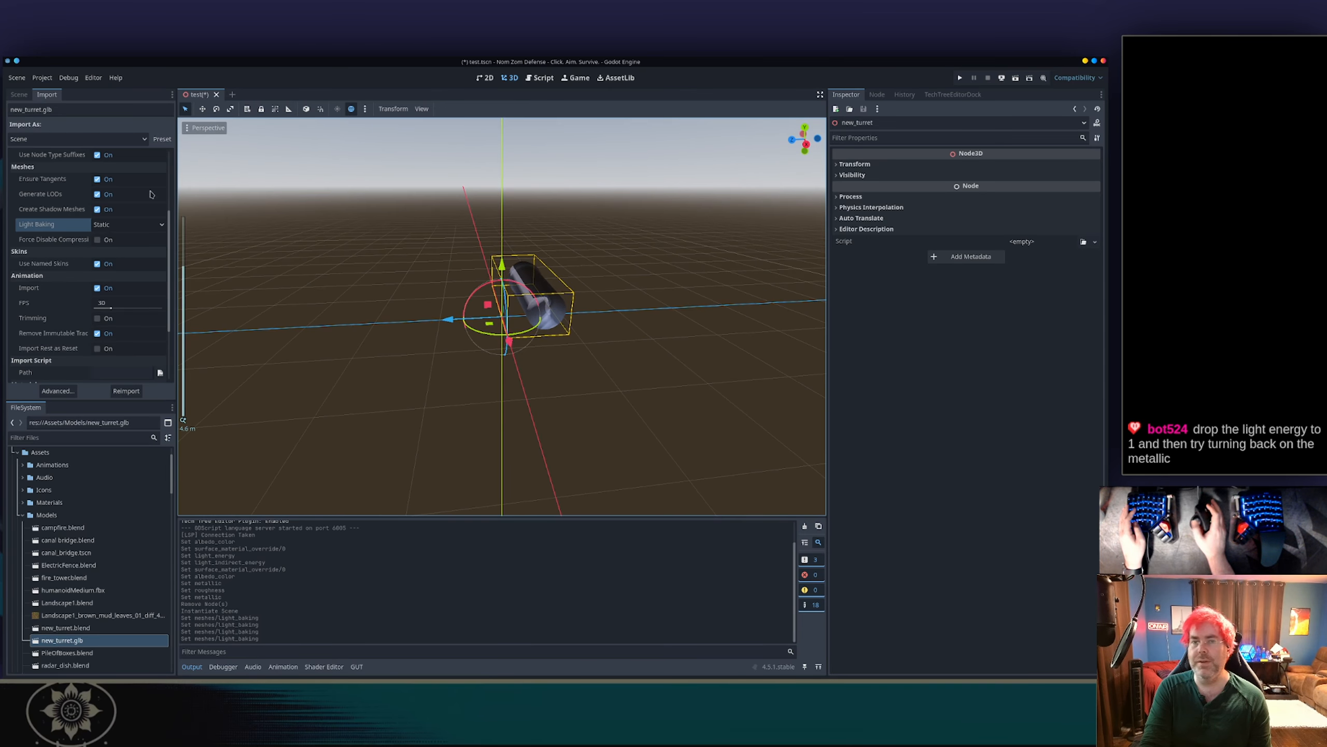
Examine the turret from several distances and enable Editable Children on the new_turret node.
click(19, 95)
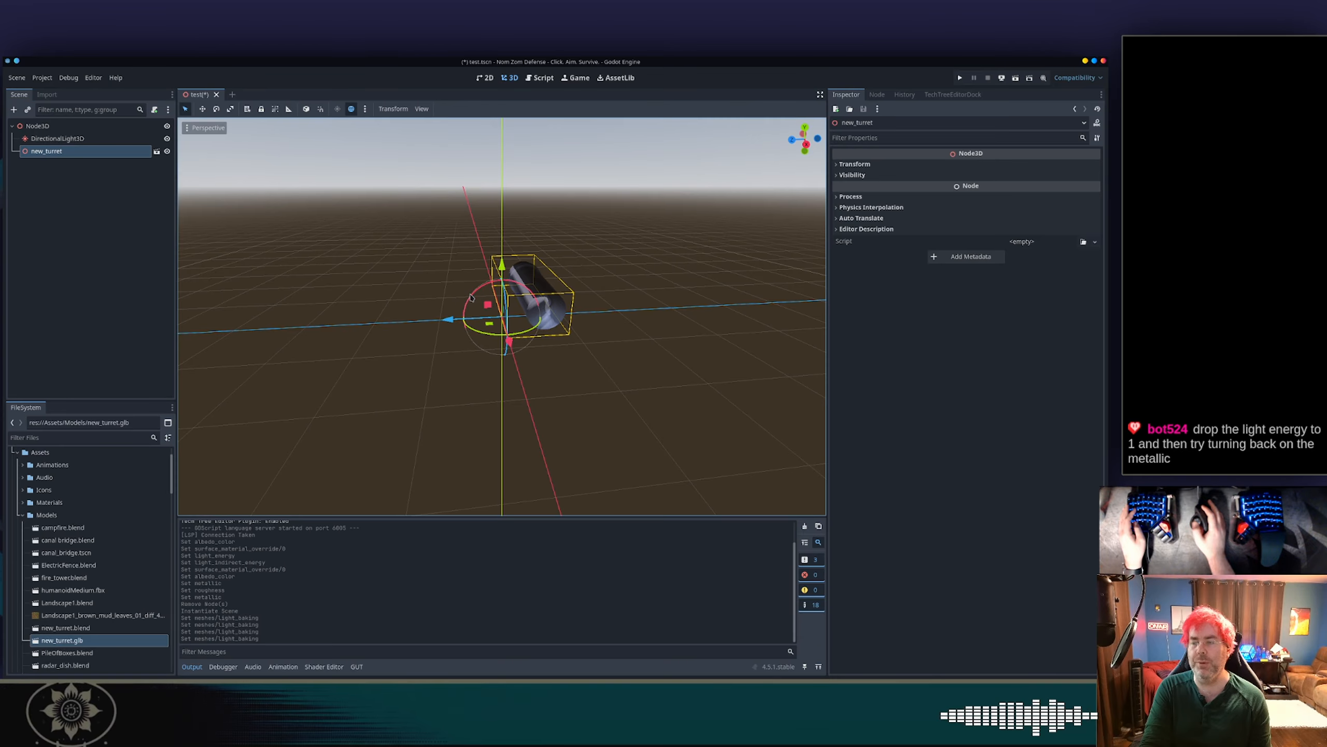
scroll(646, 321, down, 2)
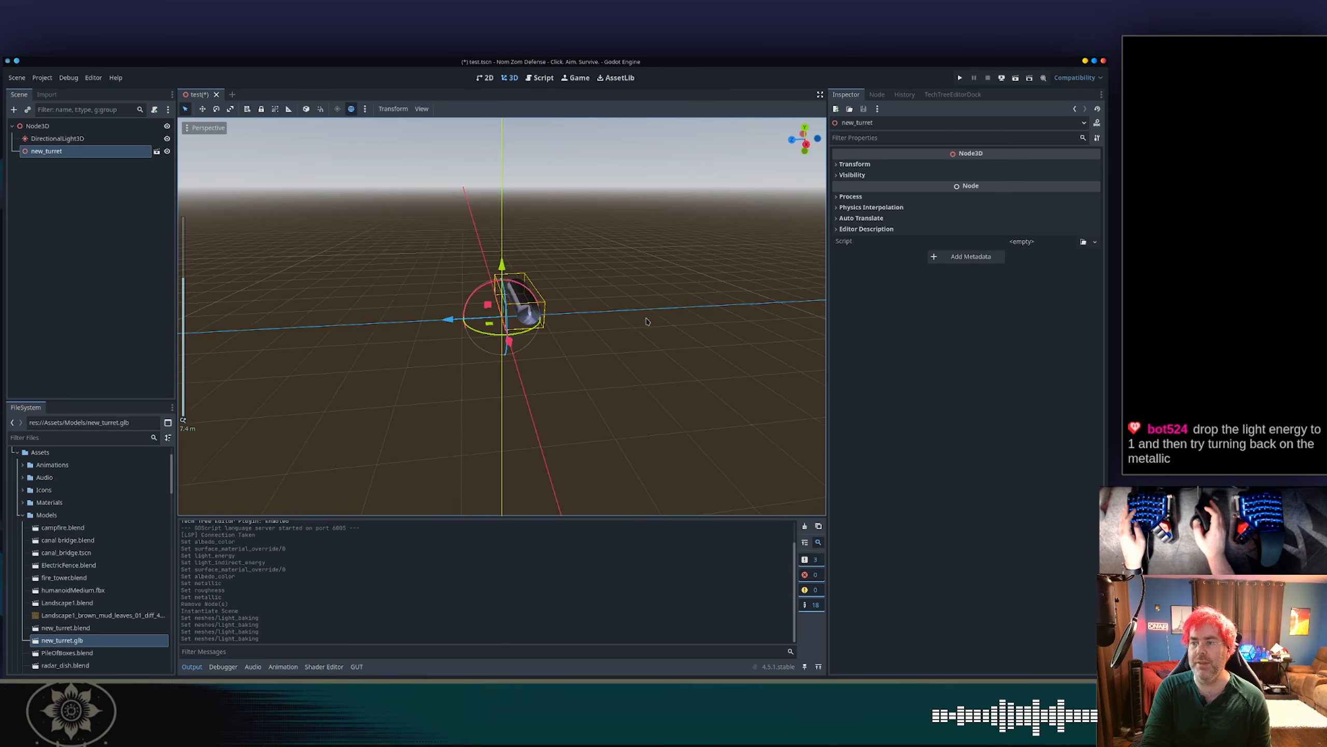
scroll(648, 320, up, 6)
middle_drag(619, 262, 666, 246)
scroll(665, 269, down, 3)
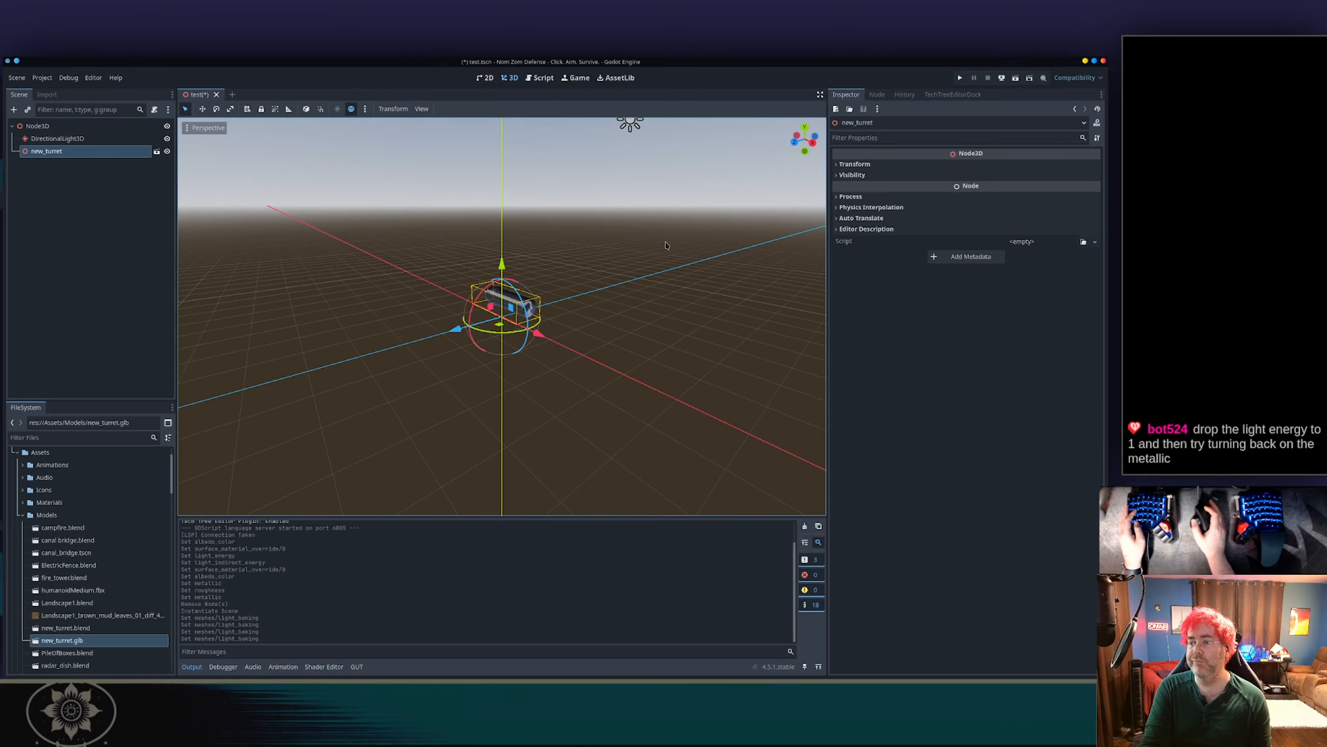
right_click(64, 151)
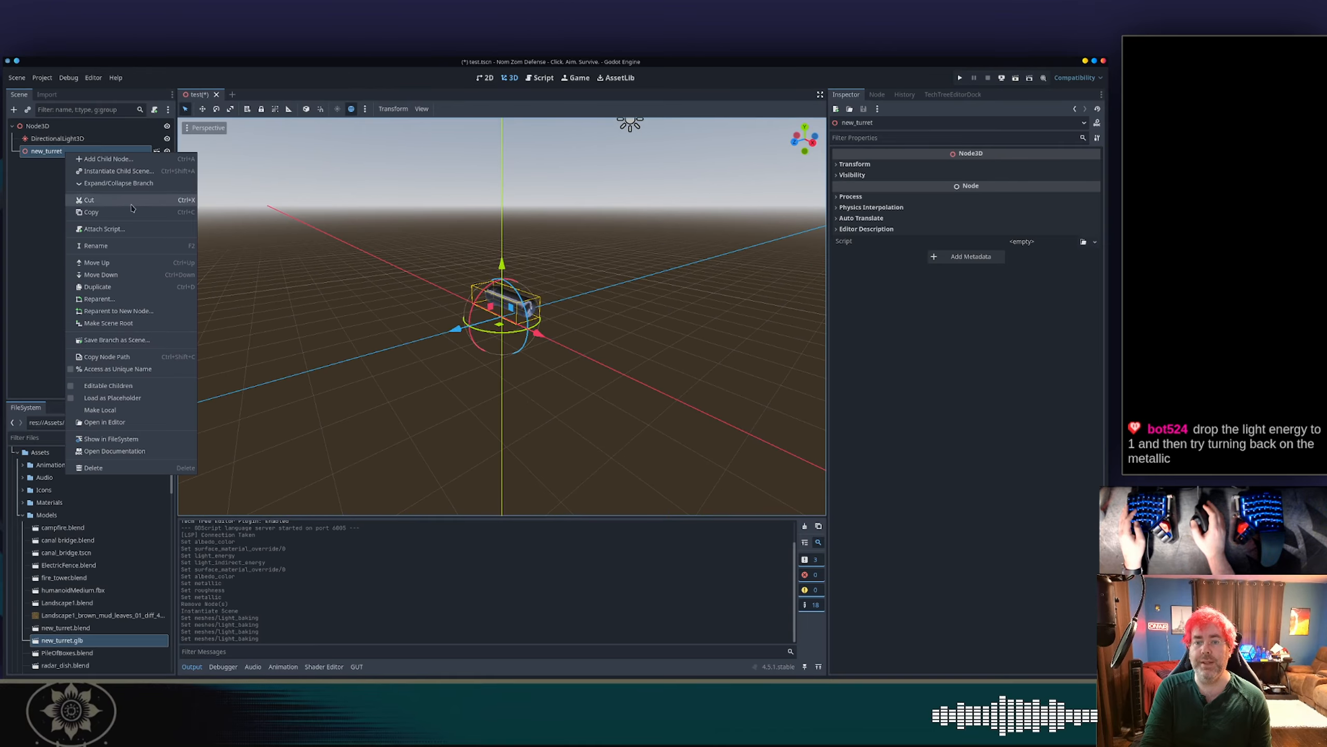
click(123, 385)
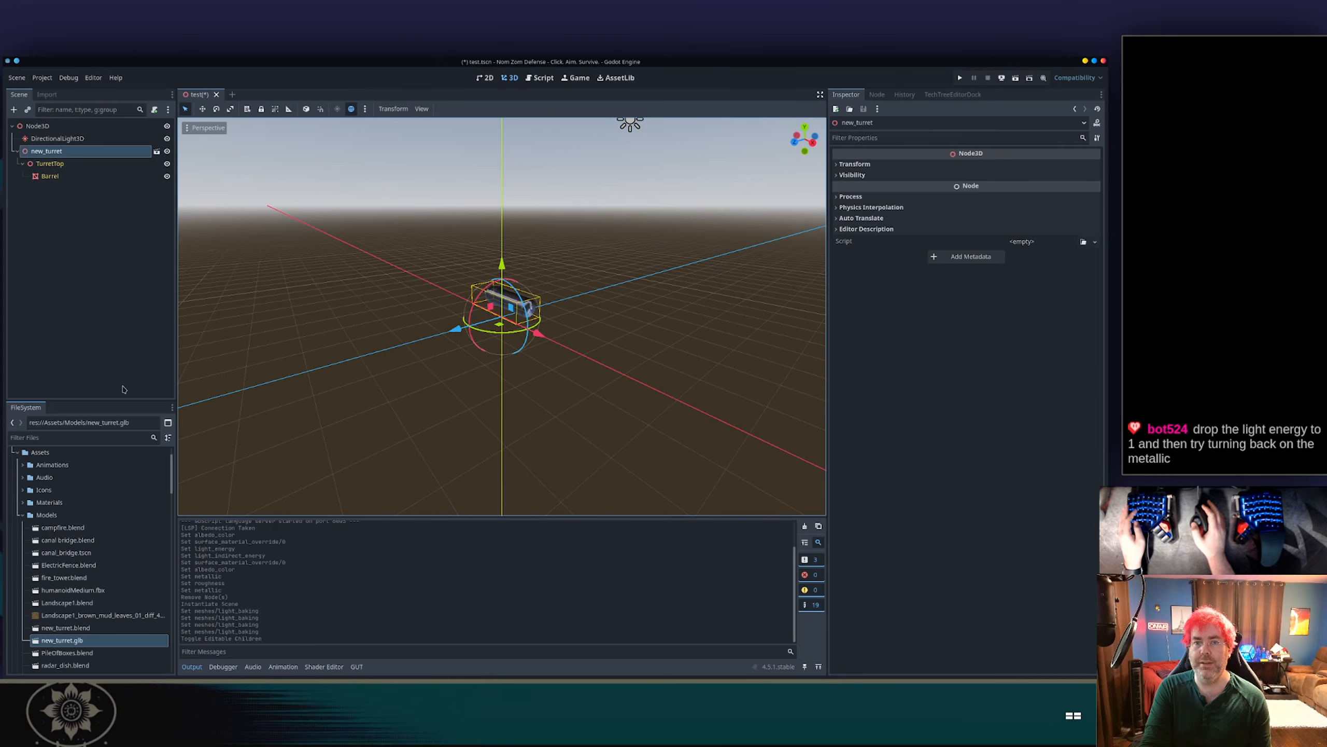
Give the Barrel a new StandardMaterial3D as surface material override 0 and expand its UV1 and UV2 settings.
click(78, 176)
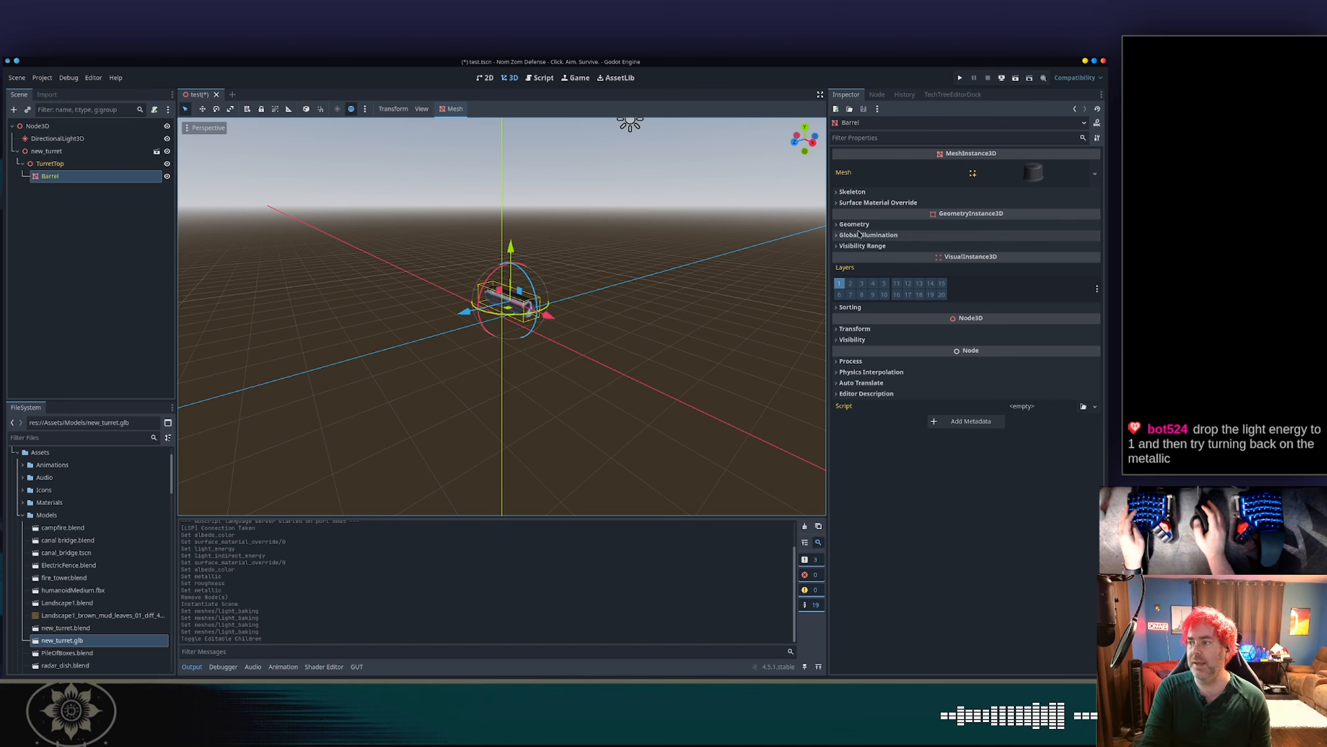
click(872, 203)
click(1039, 219)
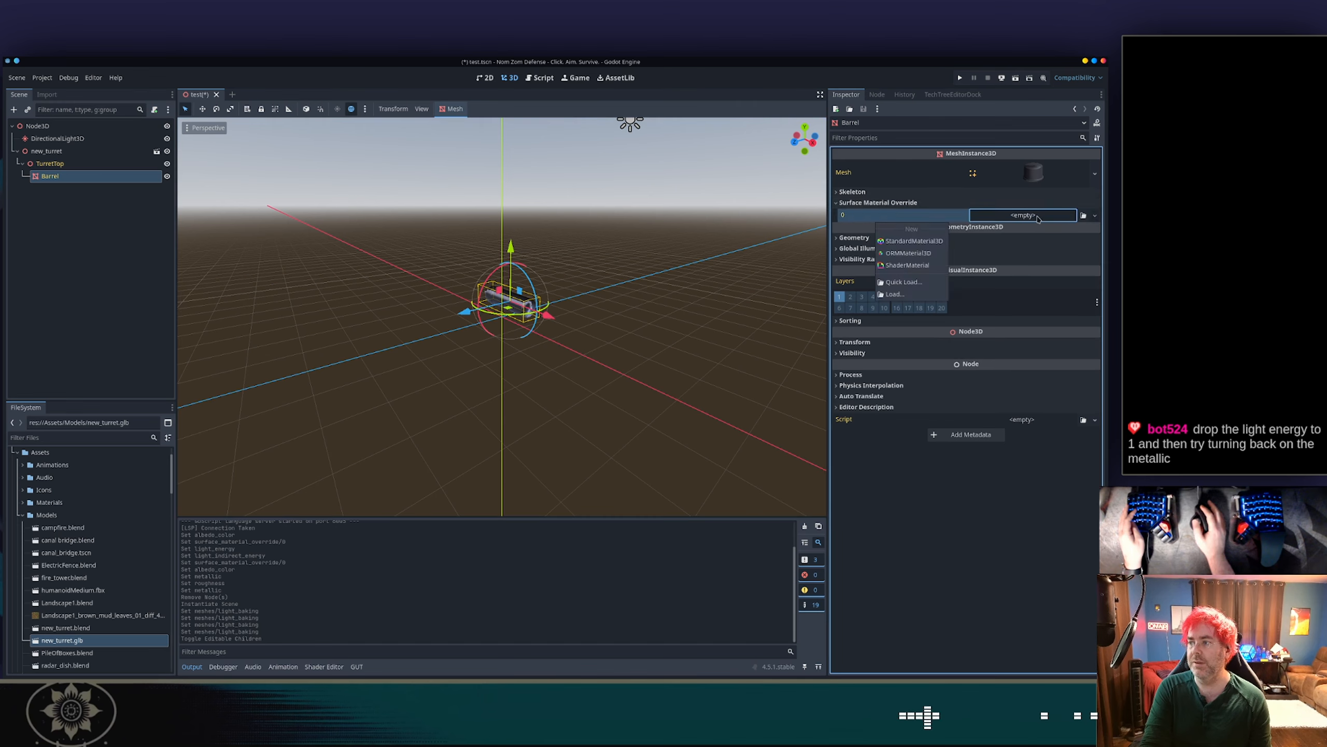
click(995, 231)
click(994, 231)
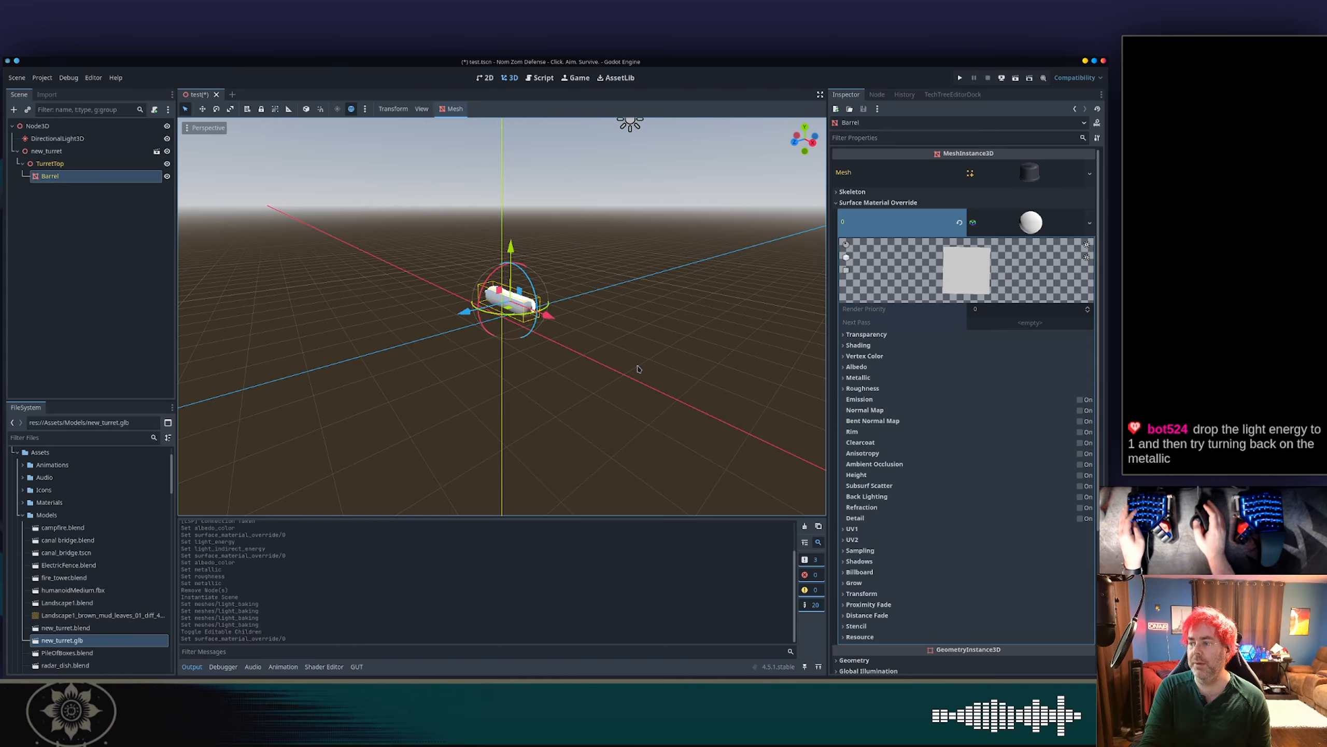
click(848, 528)
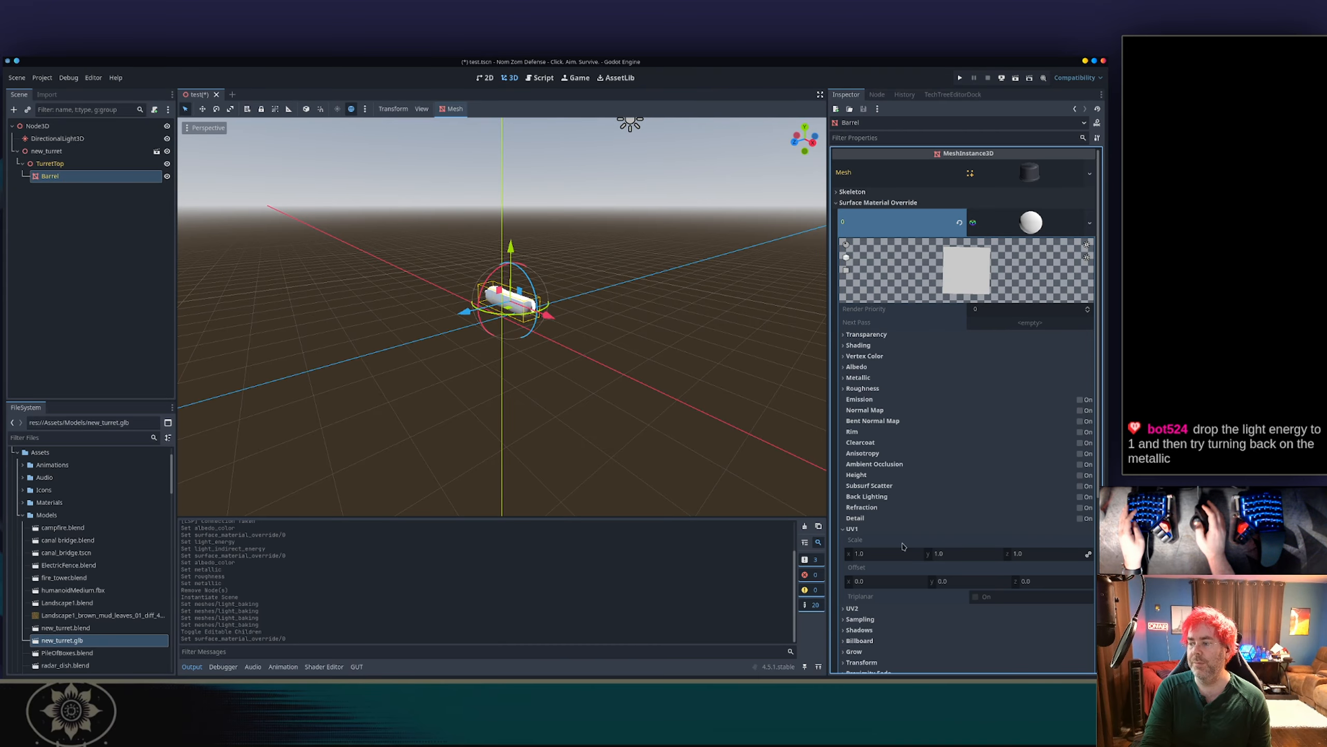
click(894, 609)
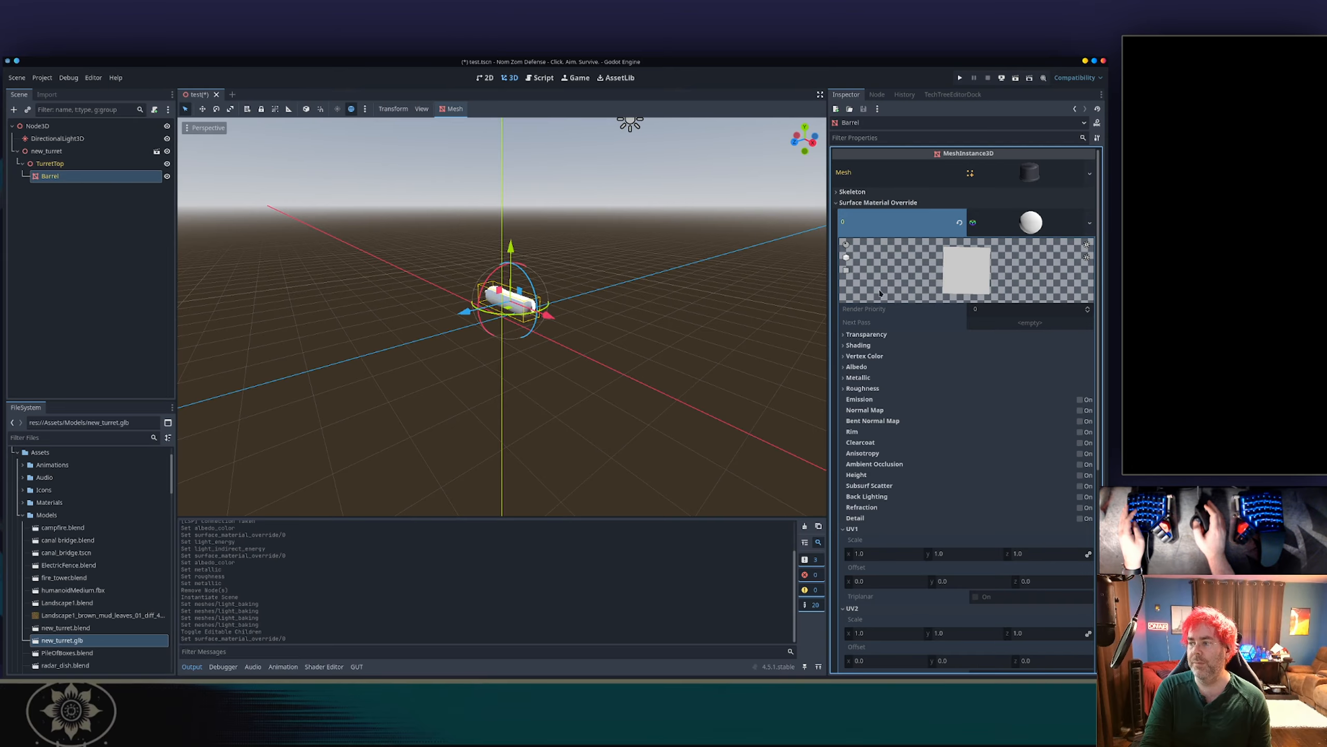
Switch to Blender, enlarge the 3D viewport, and unhide TurretBase, expanding TurretBase and TurretTop to list their parts.
key(alt+Tab)
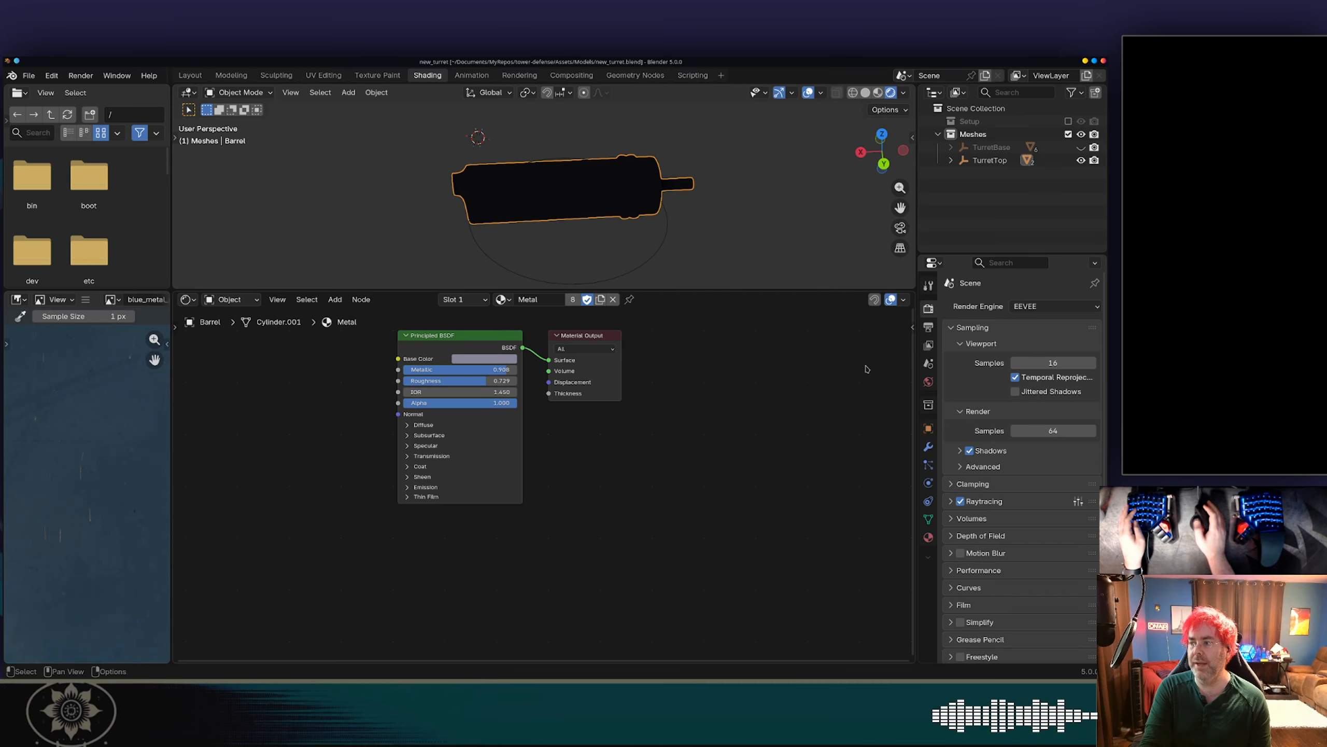
drag(854, 289, 853, 479)
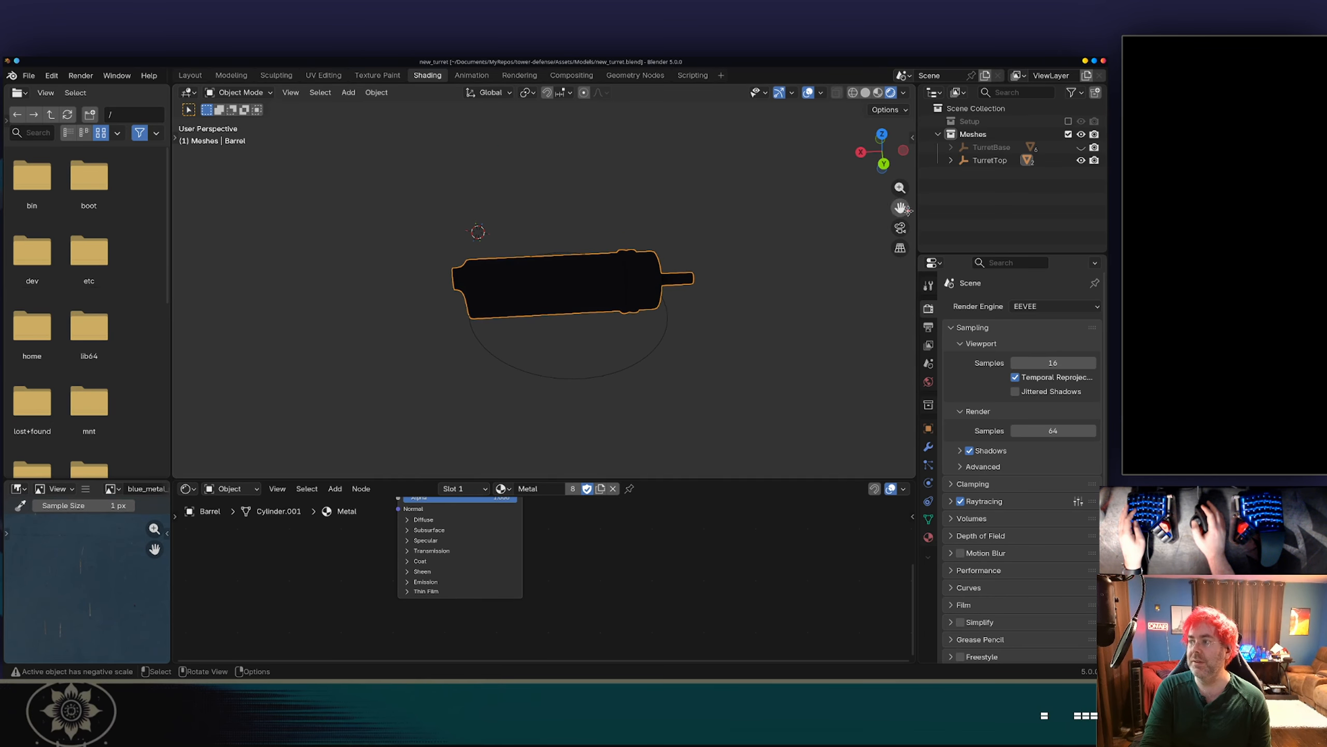
click(1080, 147)
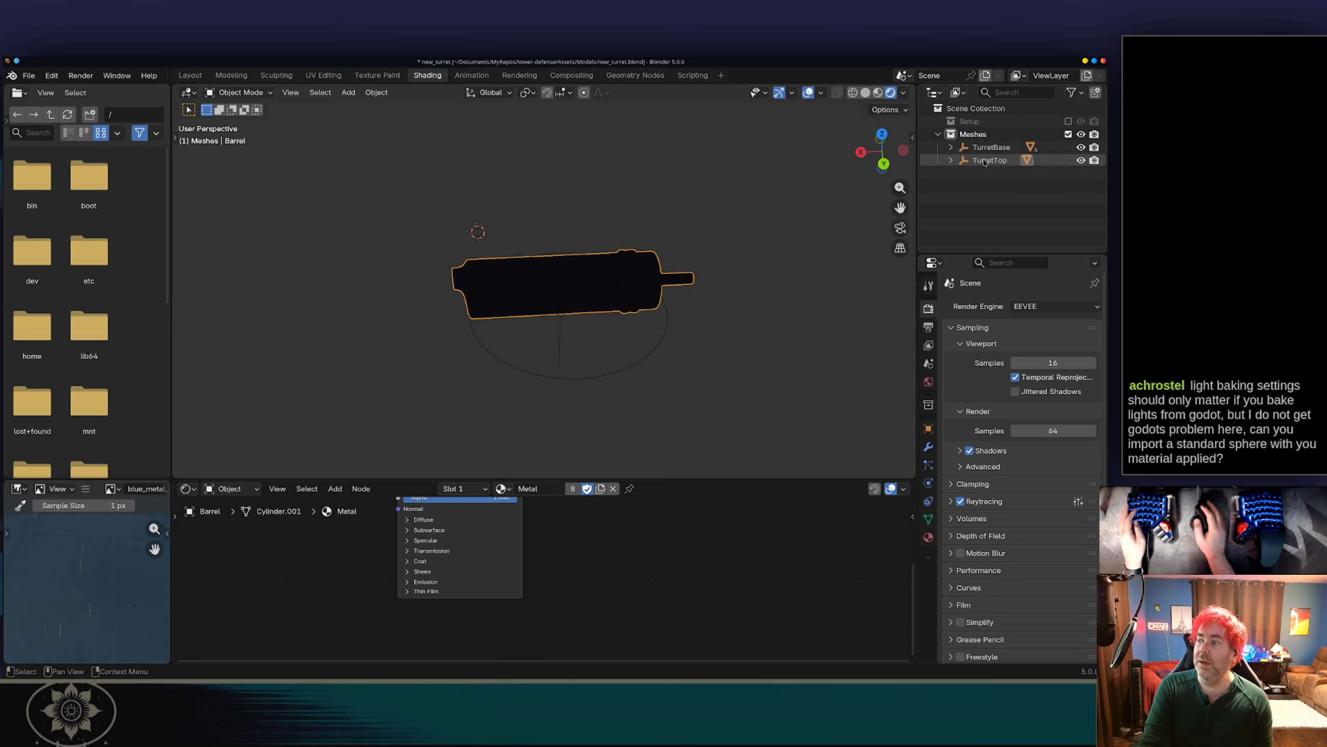
click(951, 161)
click(951, 147)
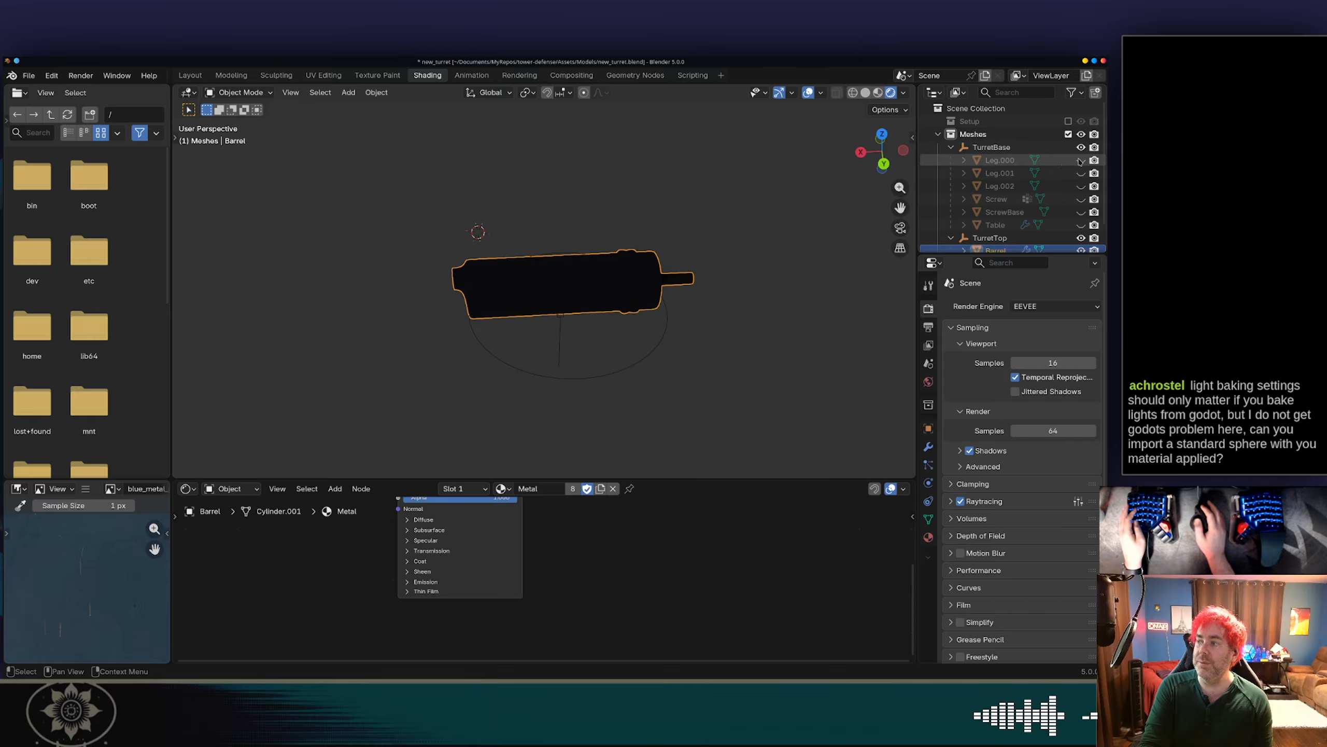
Unhide Leg.000, Leg.001, Leg.002, Screw, ScrewBase, Table and BarrelStraps, and save the file.
click(1080, 161)
click(1081, 174)
click(1081, 186)
click(1080, 199)
click(1081, 211)
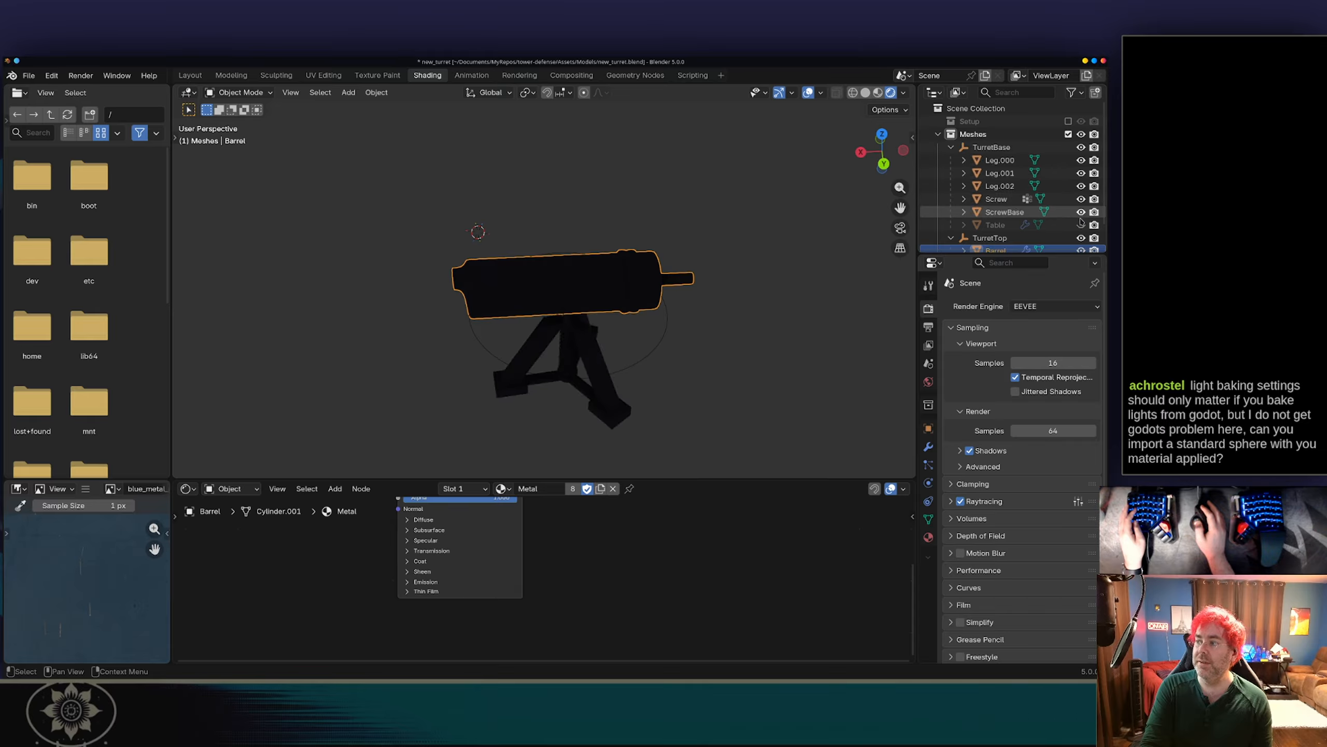
click(1080, 226)
scroll(1038, 201, down, 1)
click(1080, 239)
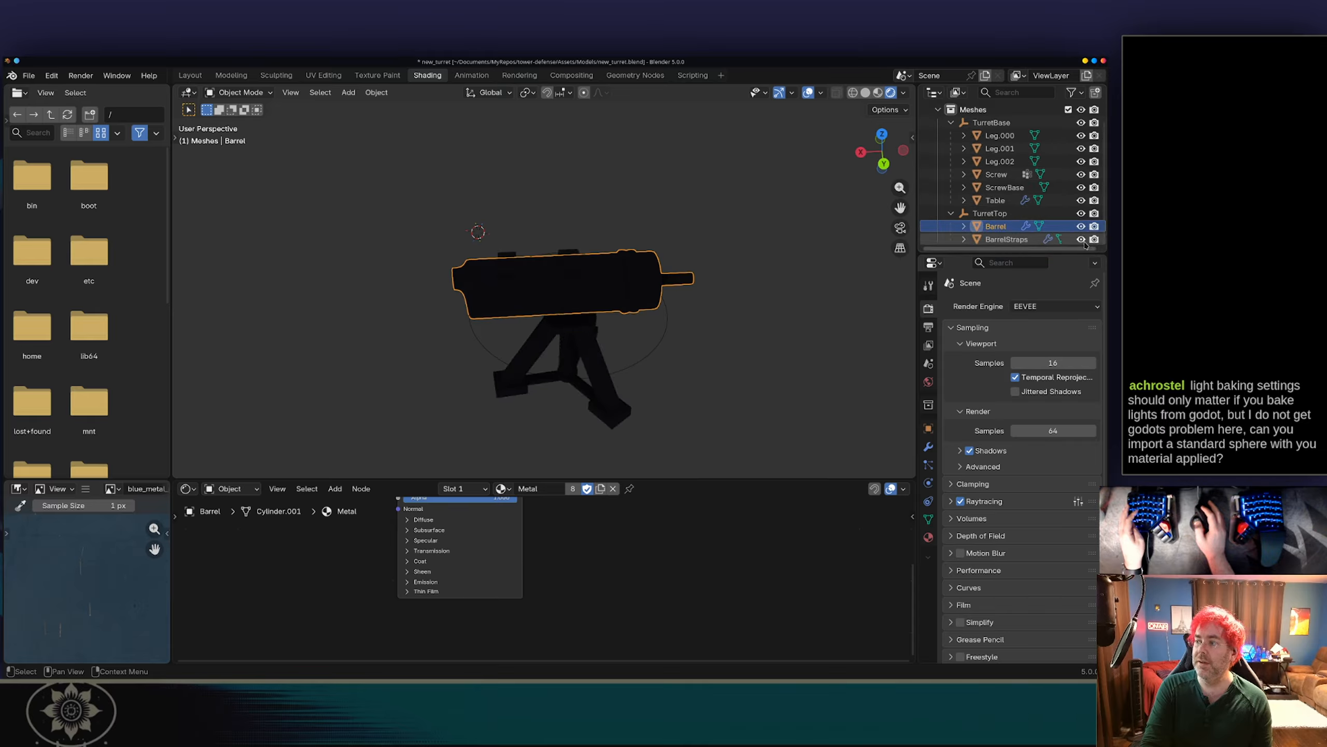
key(ctrl+s)
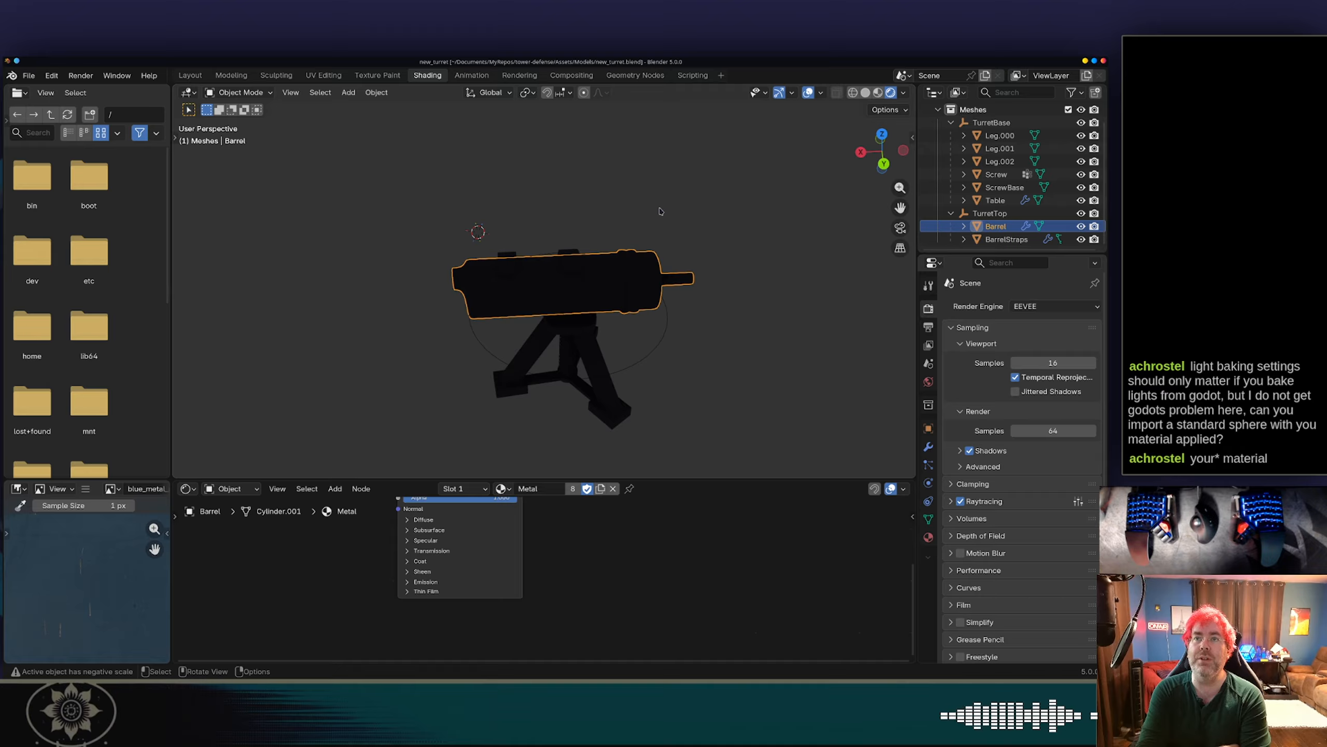
Look over the turret and the Barrel's Metal shader nodes, and exclude the Meshes collection from the view layer.
scroll(583, 258, down, 2)
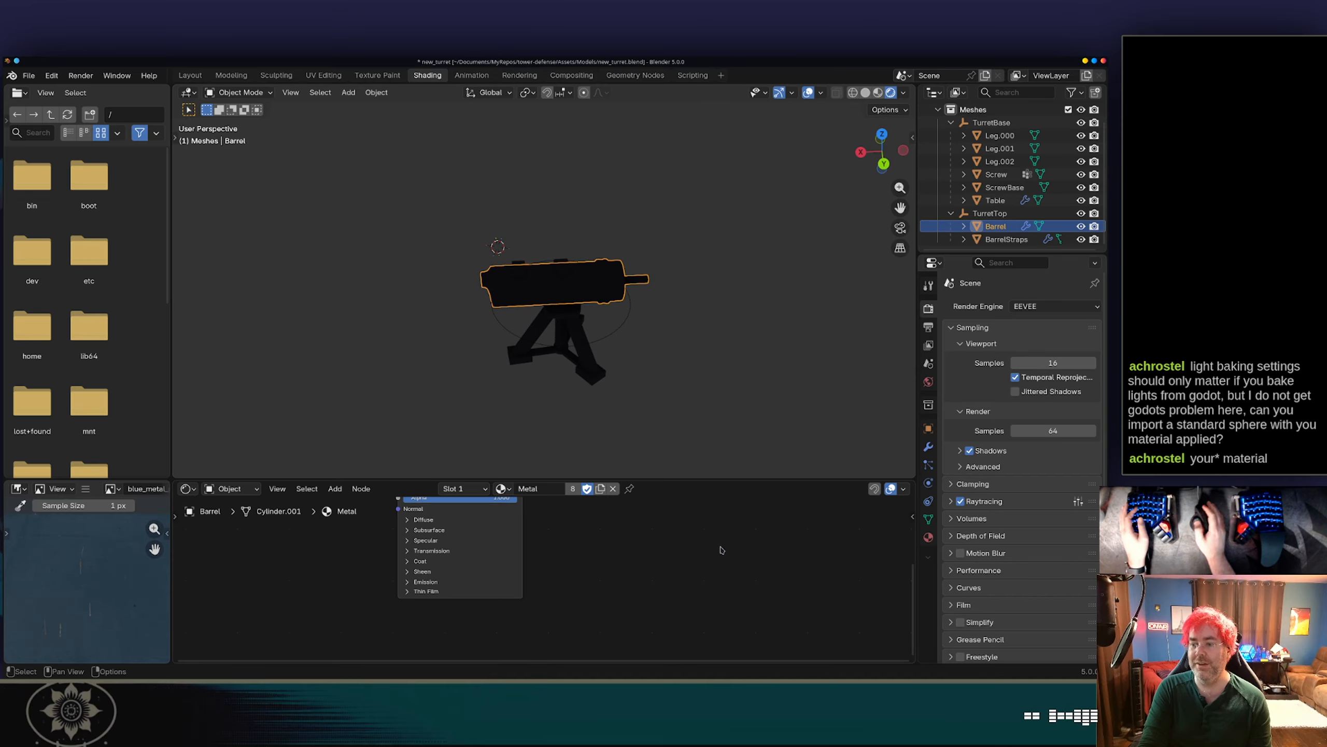
middle_drag(667, 534, 687, 615)
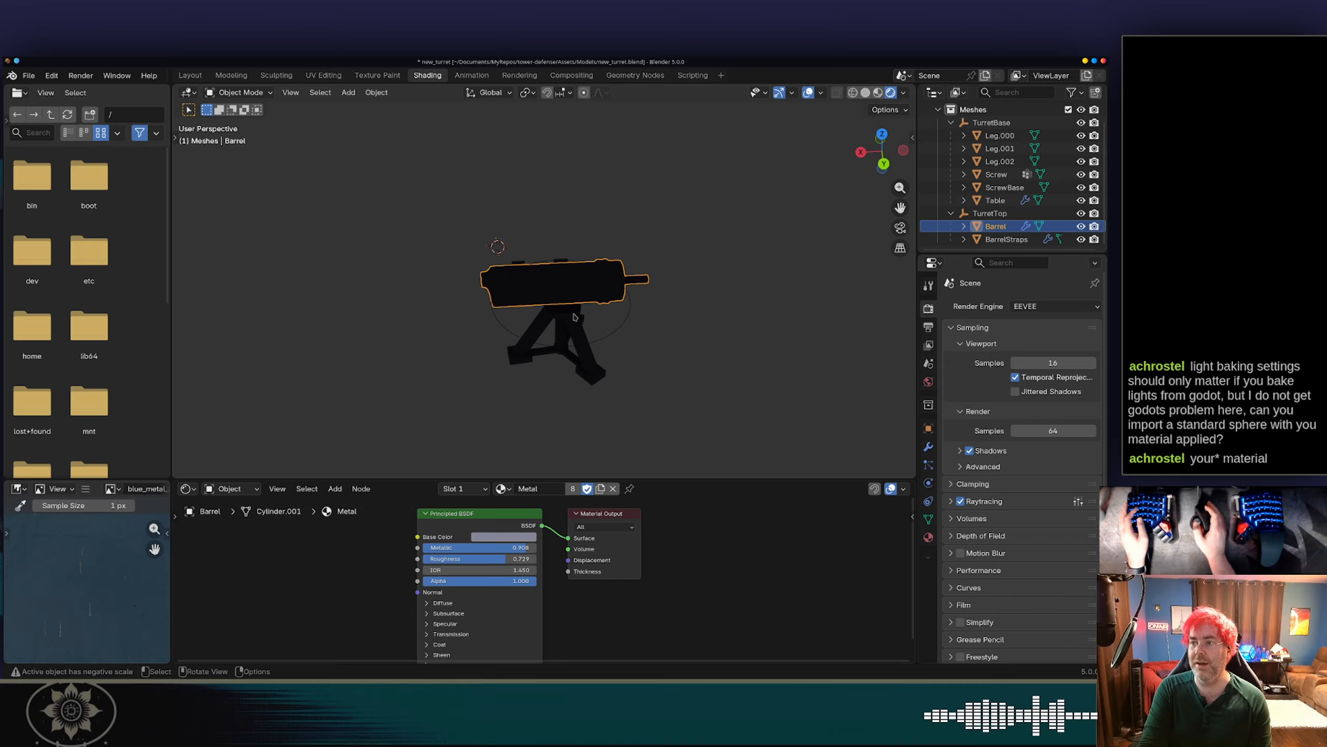
scroll(1046, 157, up, 2)
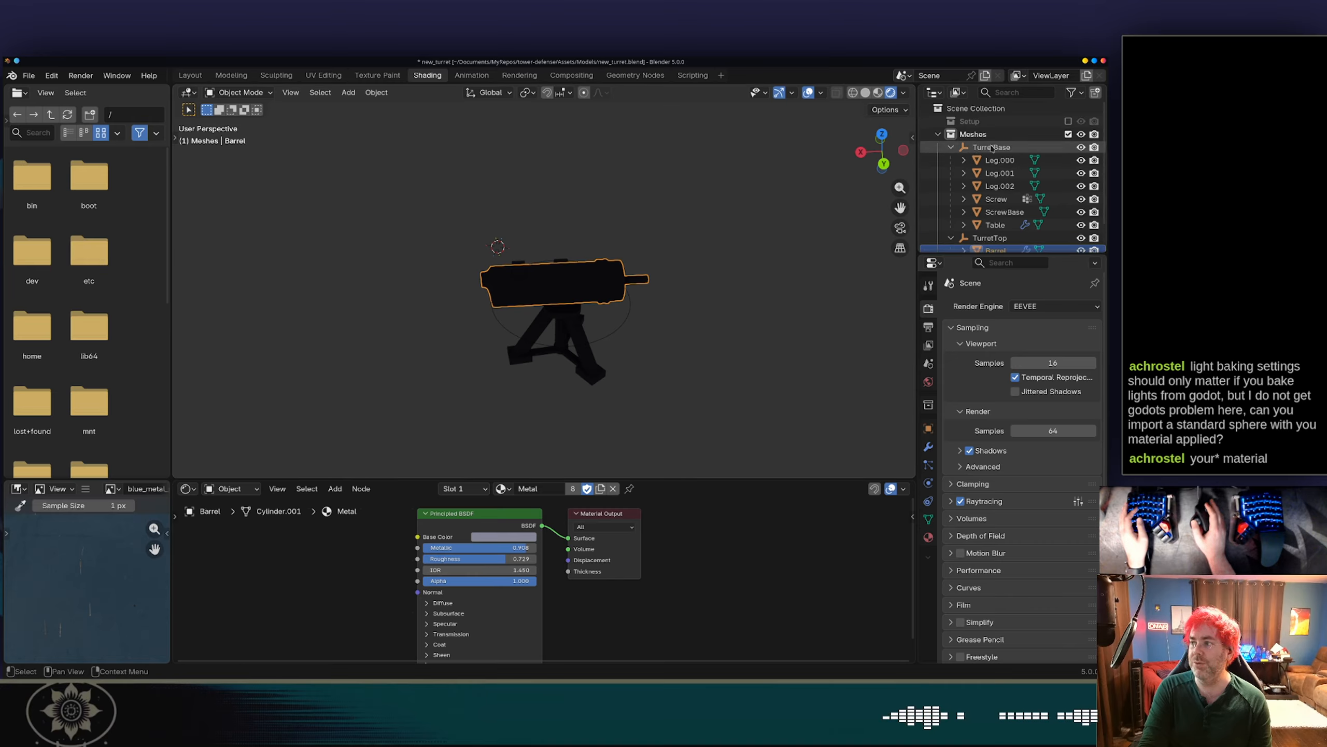
click(1069, 134)
Create a new collection in the scene and name it Test.
right_click(958, 172)
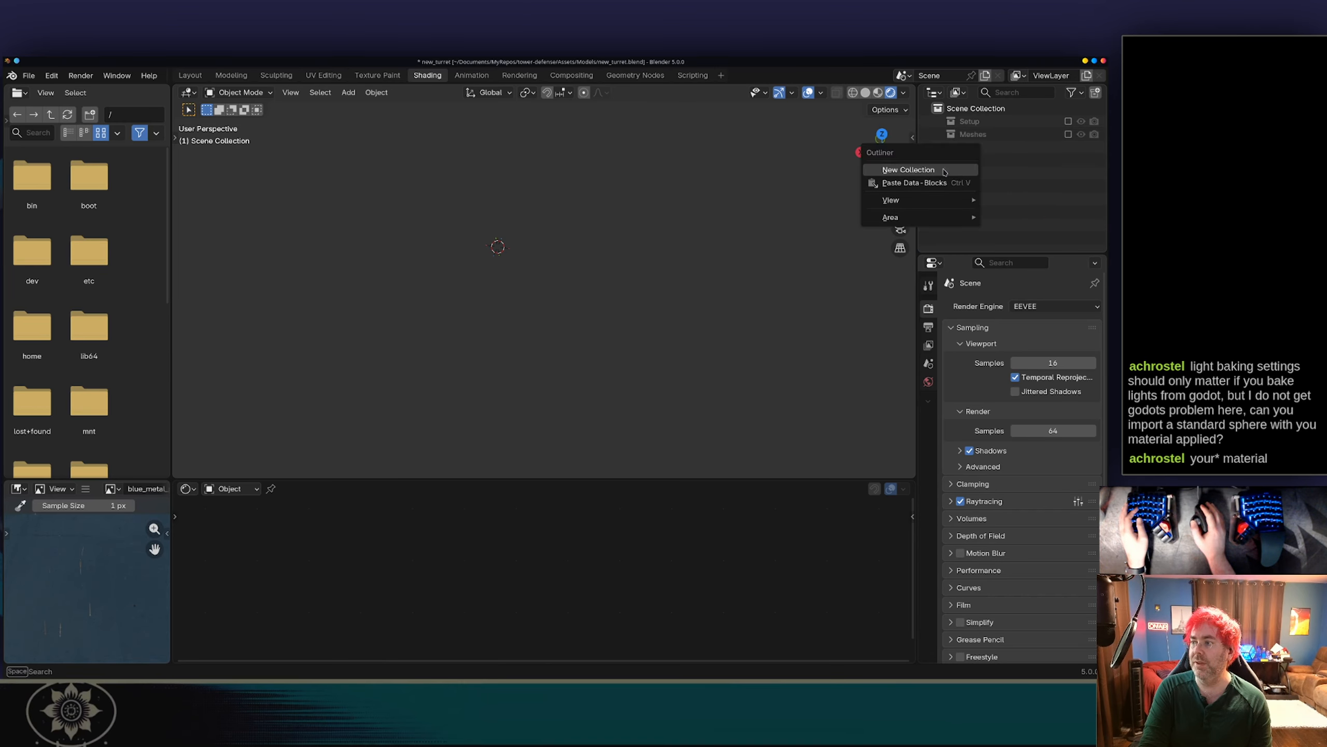
click(945, 170)
double_click(983, 147)
text(Te)
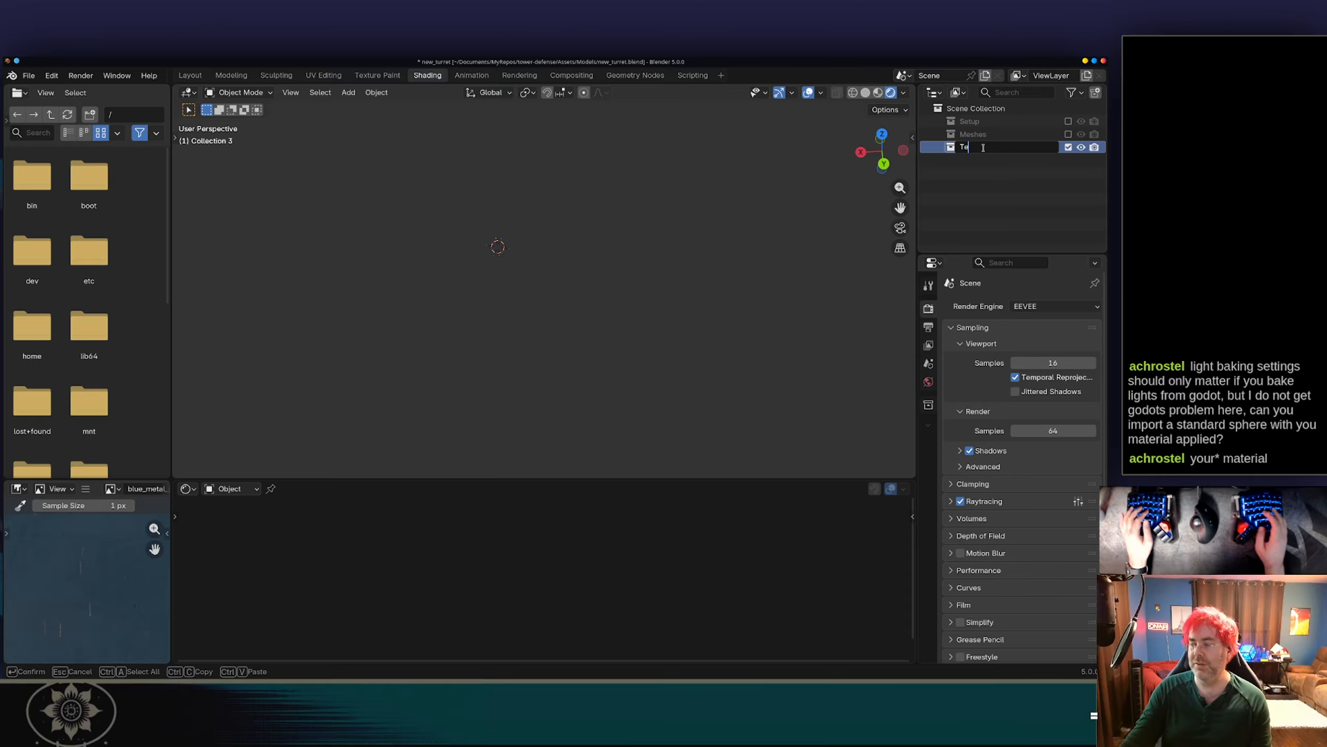
text(st)
key(Return)
right_click(920, 149)
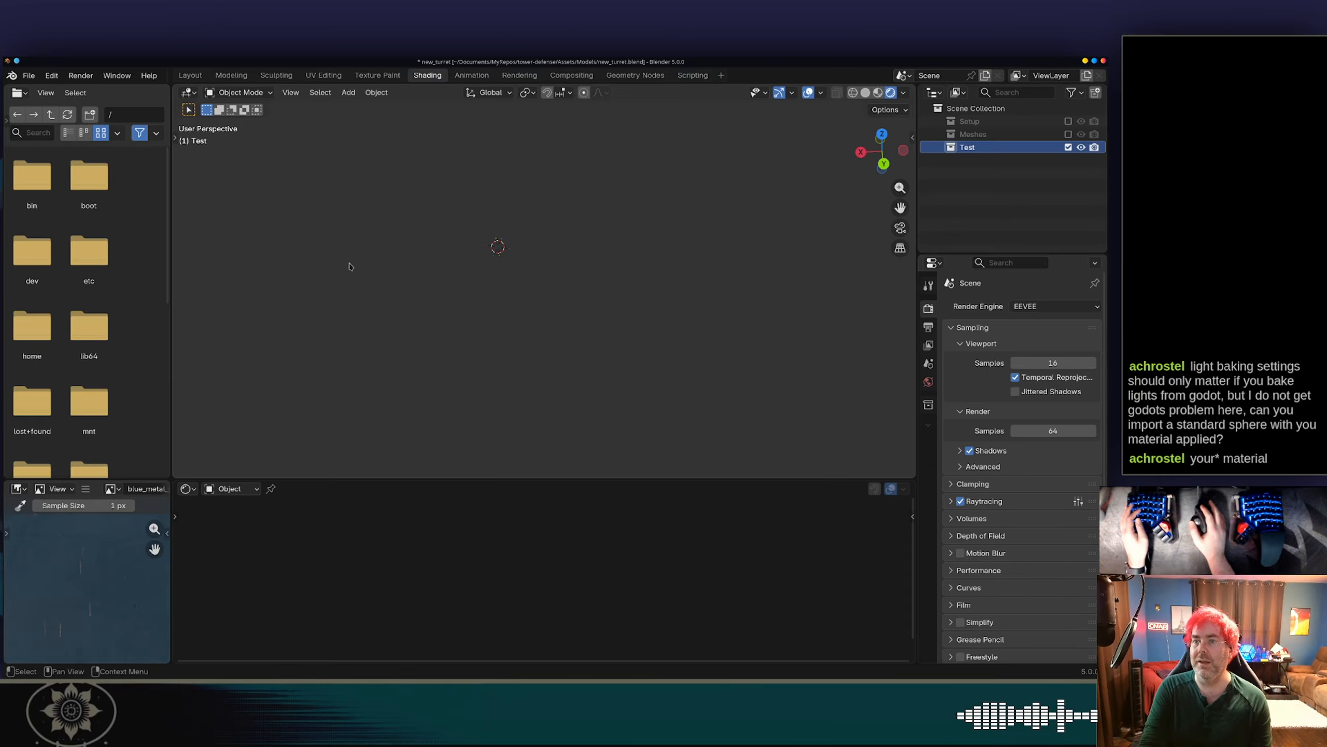
Add a UV sphere mesh to the Test collection.
key(shift+a)
mouse_move(444, 118)
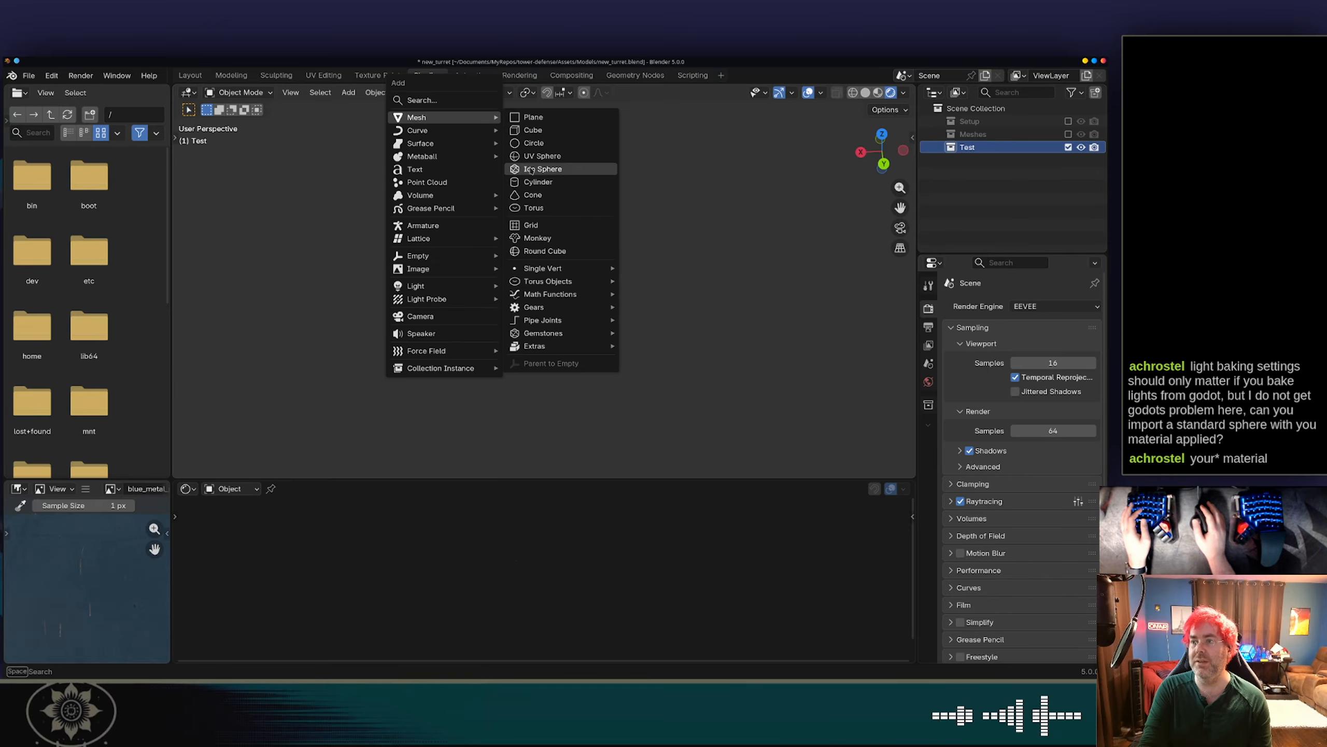
click(541, 156)
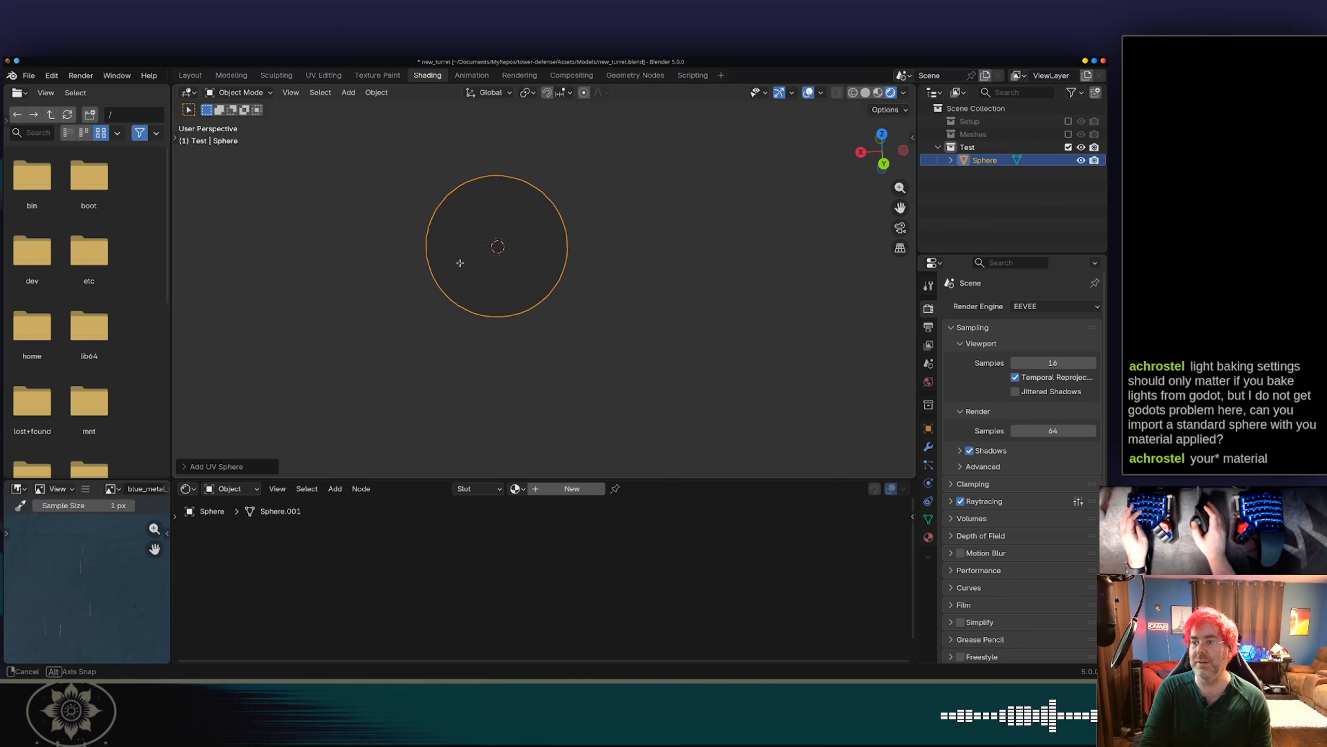
middle_drag(460, 263, 484, 243)
scroll(485, 244, down, 10)
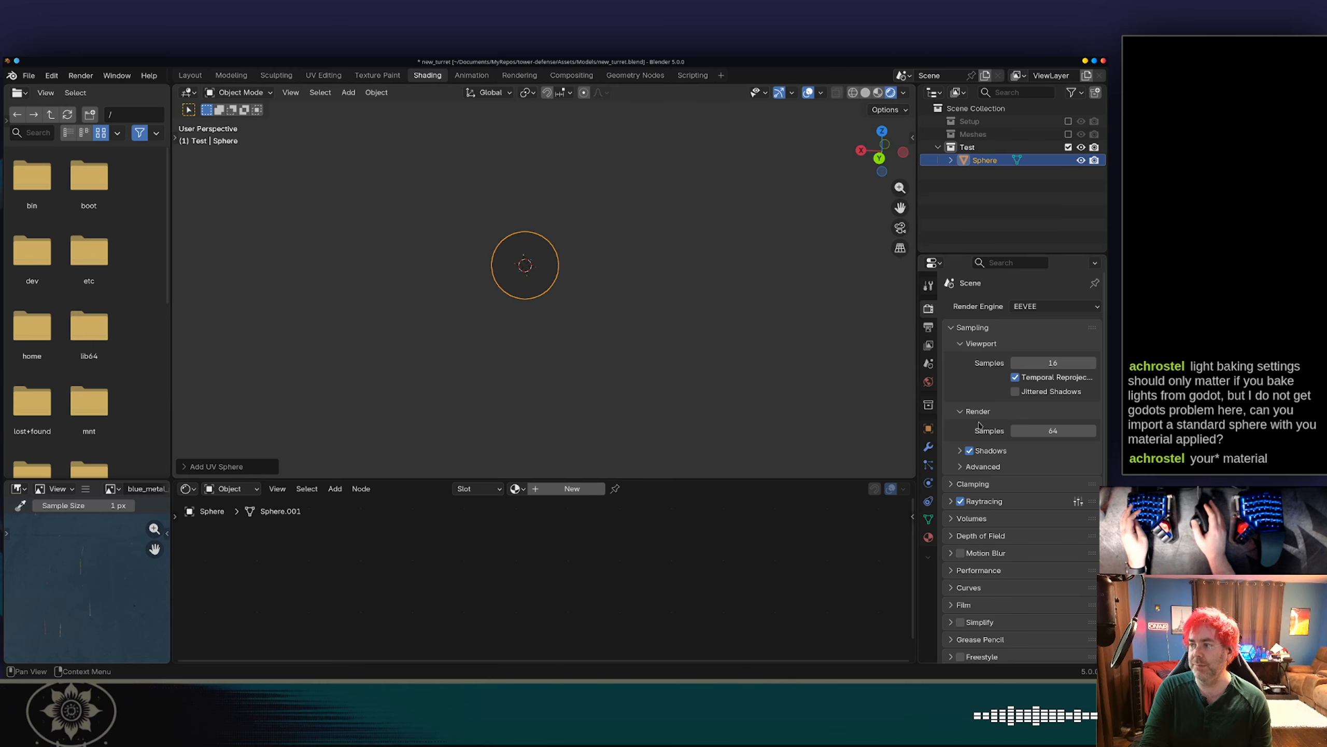
Assign the existing Metal material to the sphere.
scroll(993, 556, down, 1)
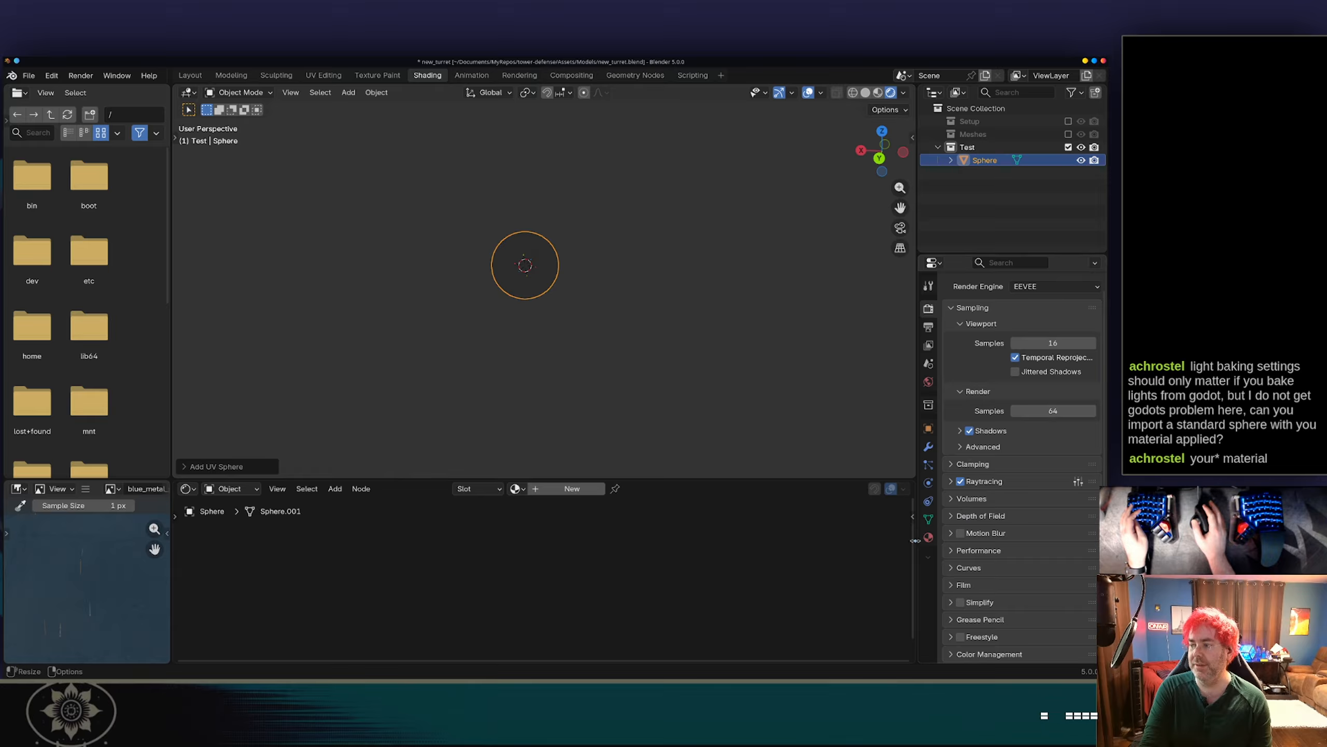
click(925, 536)
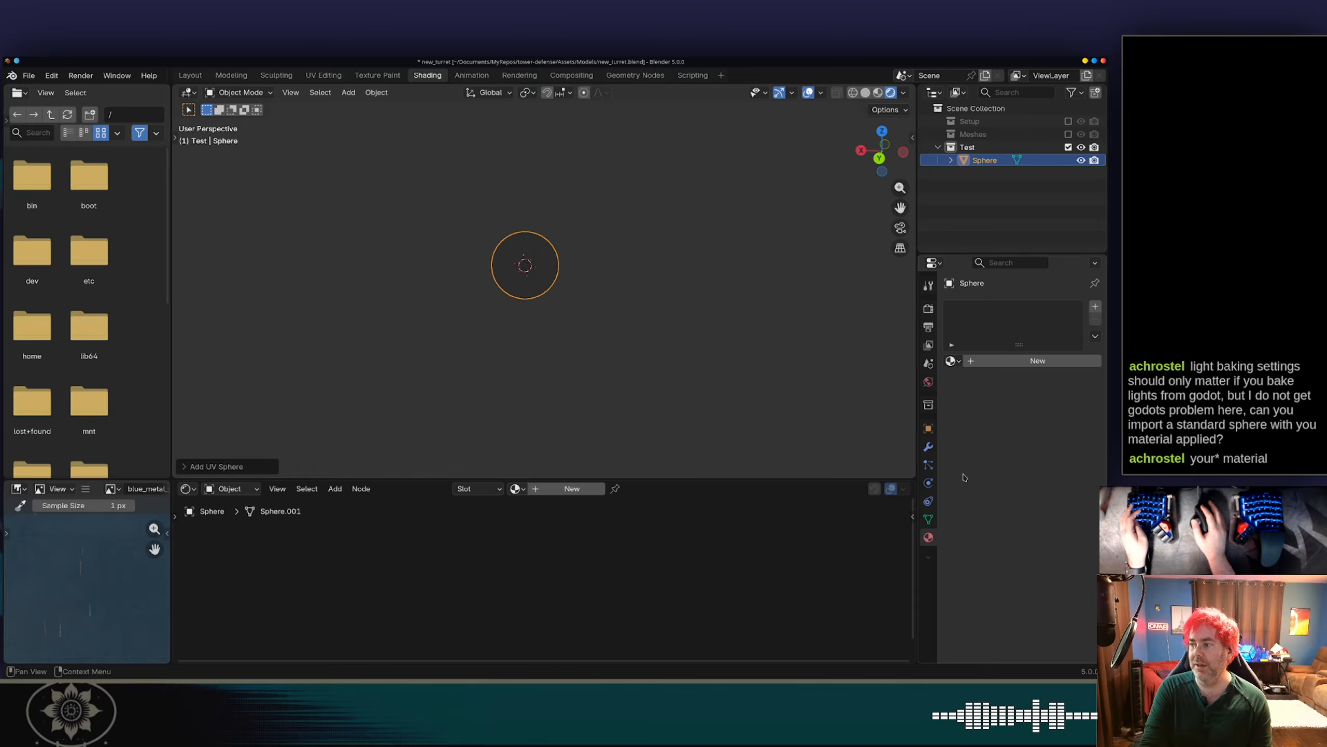
click(954, 361)
click(949, 388)
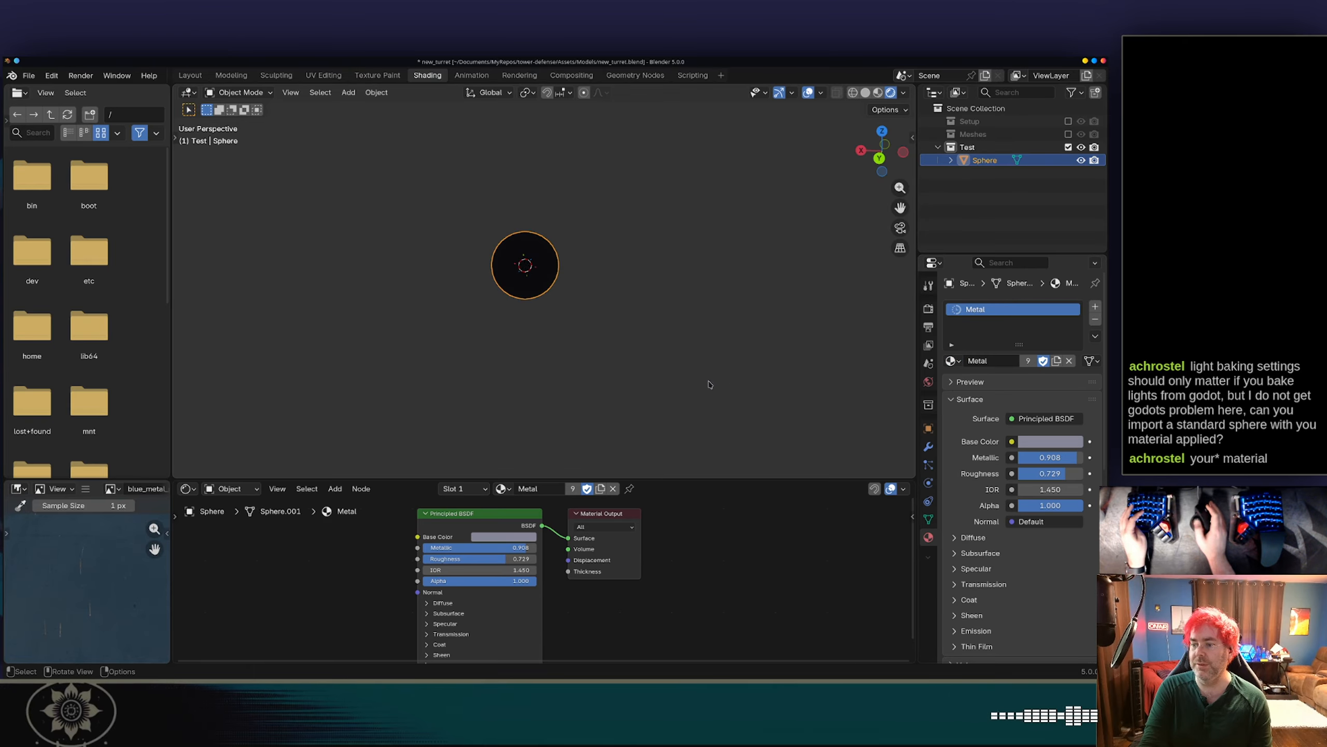
Save the Blender file, then switch to Godot and delete the new_turret node from the test scene.
key(ctrl+s)
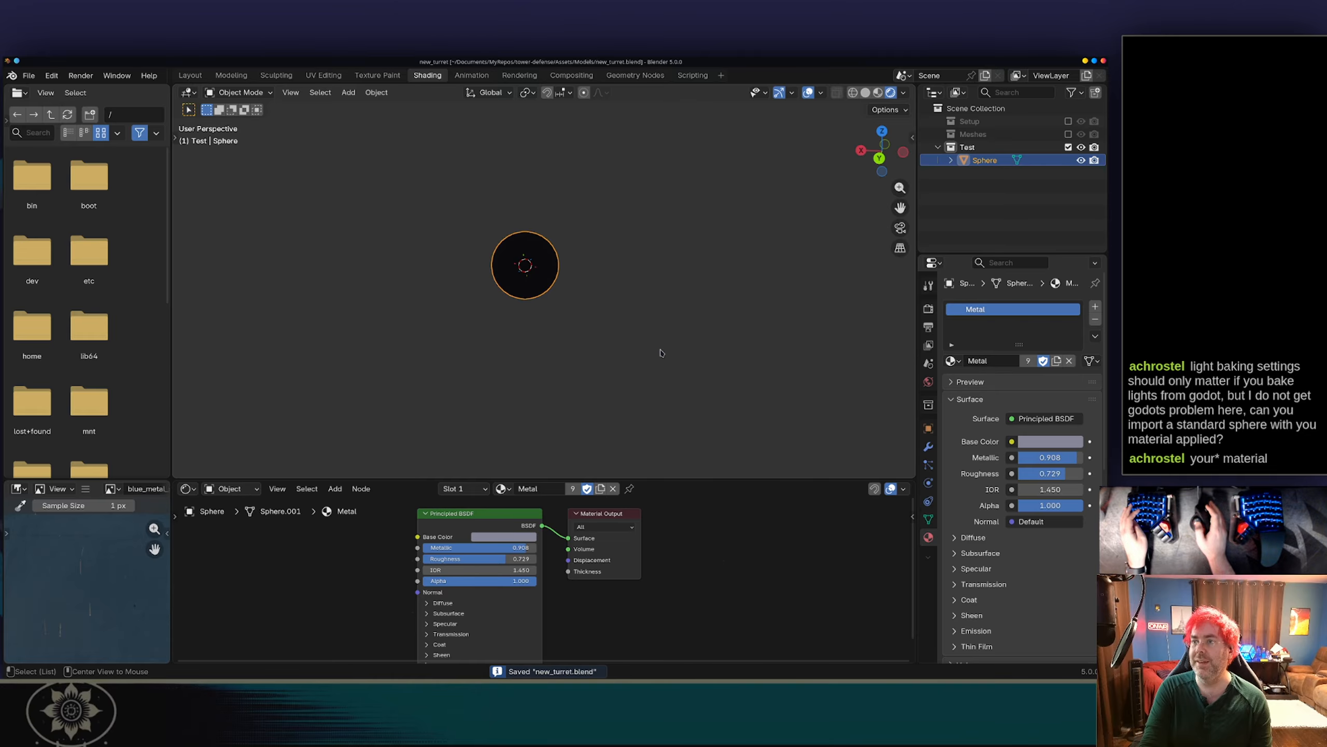
key(alt+Tab)
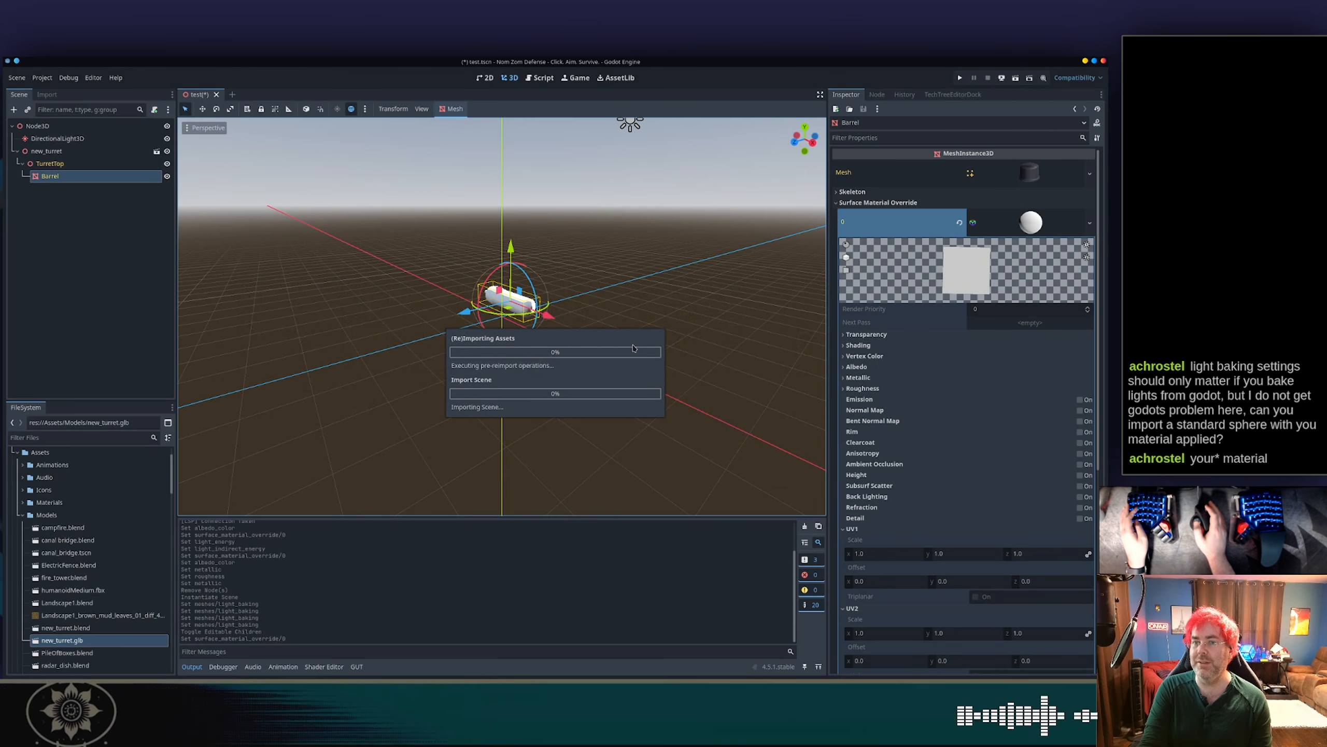
click(71, 154)
key(Delete)
key(Return)
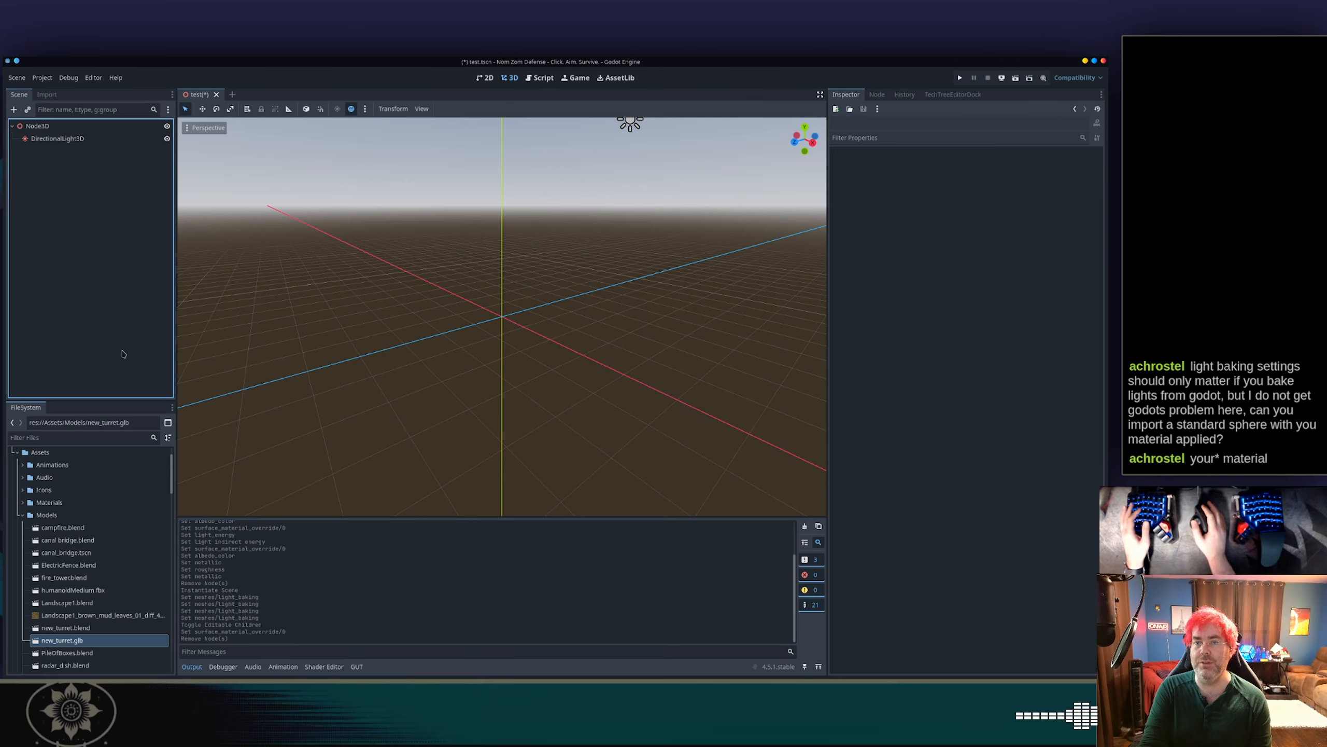
Remove new_turret.glb from the project's Models folder.
right_click(104, 639)
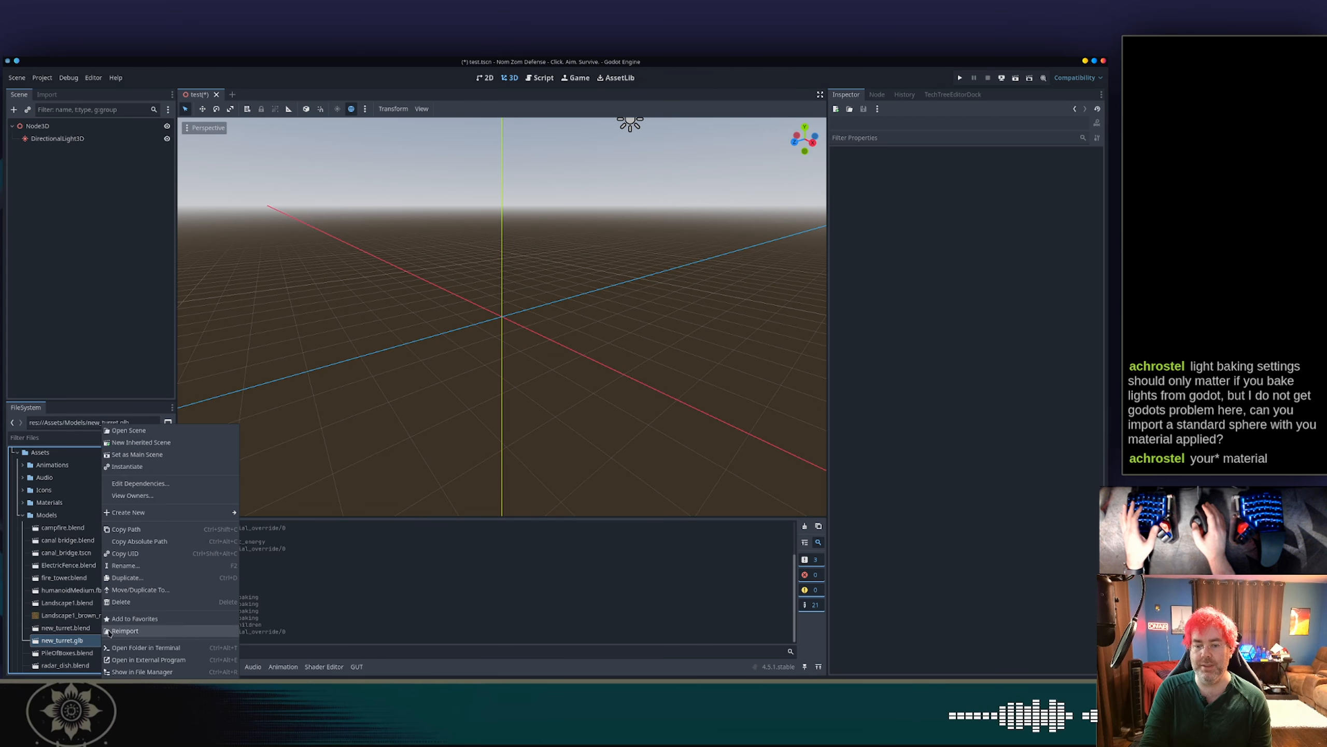
click(147, 604)
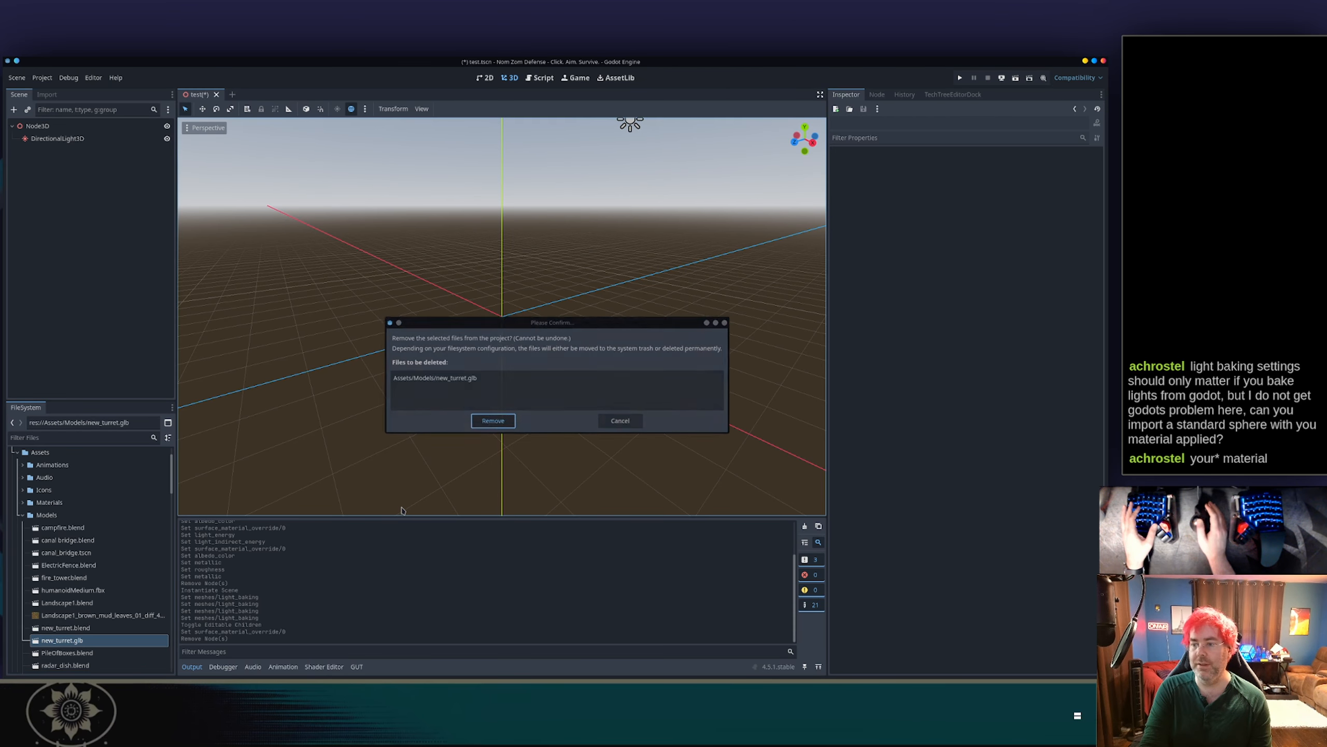
key(Return)
Instance new_turret.blend under the Node3D root and look at the imported sphere up close.
click(105, 627)
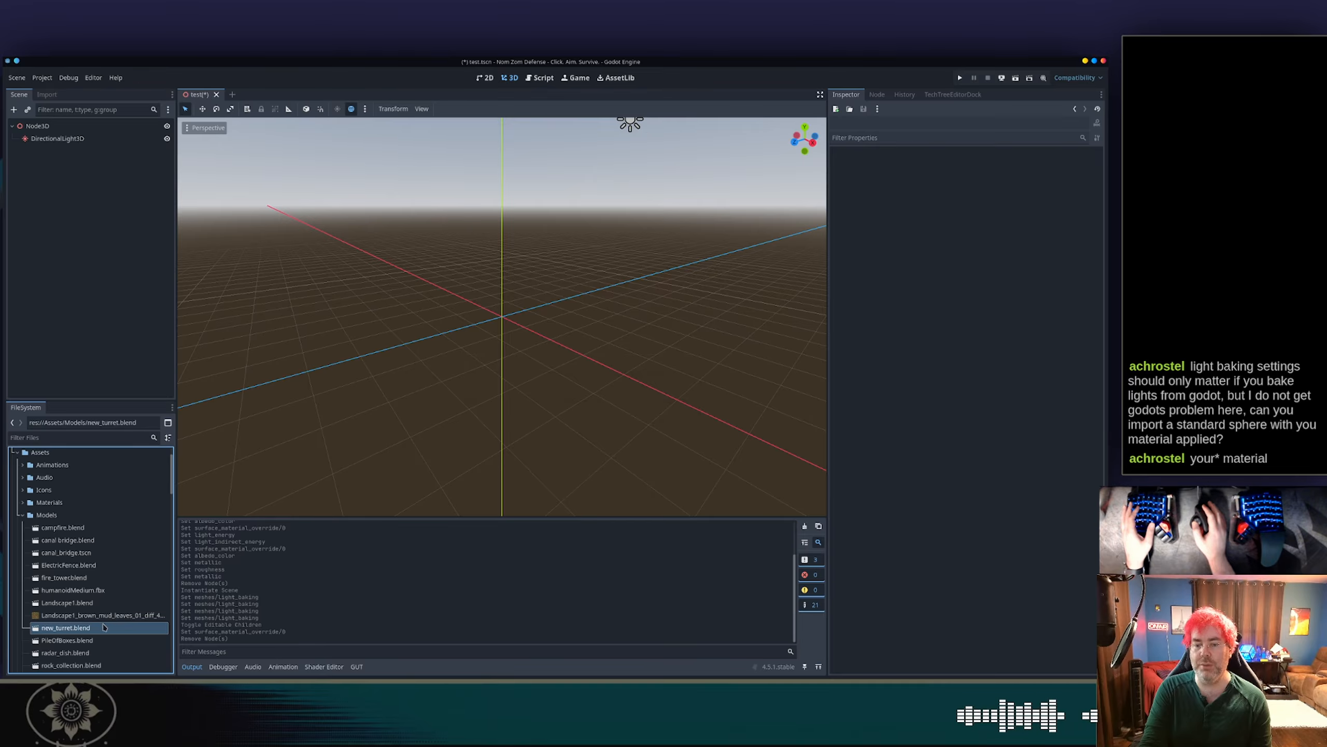
drag(120, 479, 145, 290)
drag(69, 117, 63, 126)
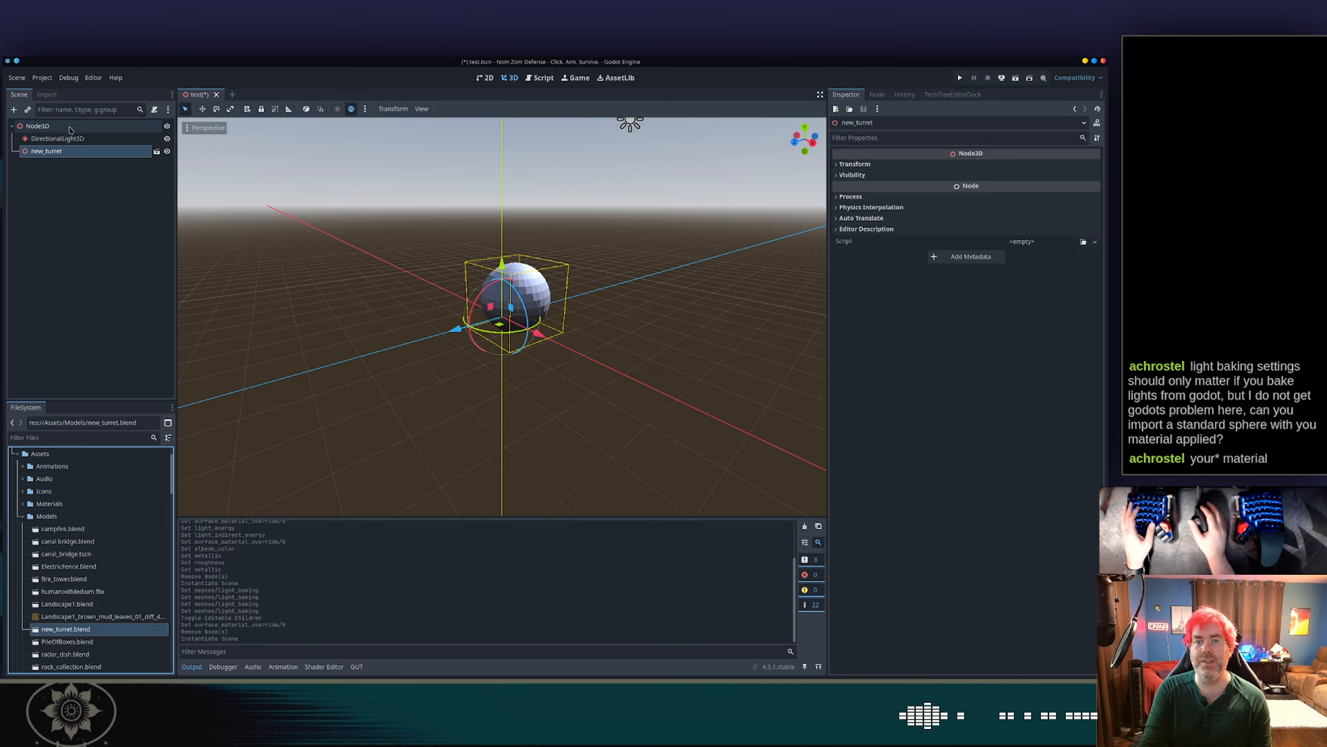
middle_drag(587, 321, 573, 289)
scroll(573, 289, up, 5)
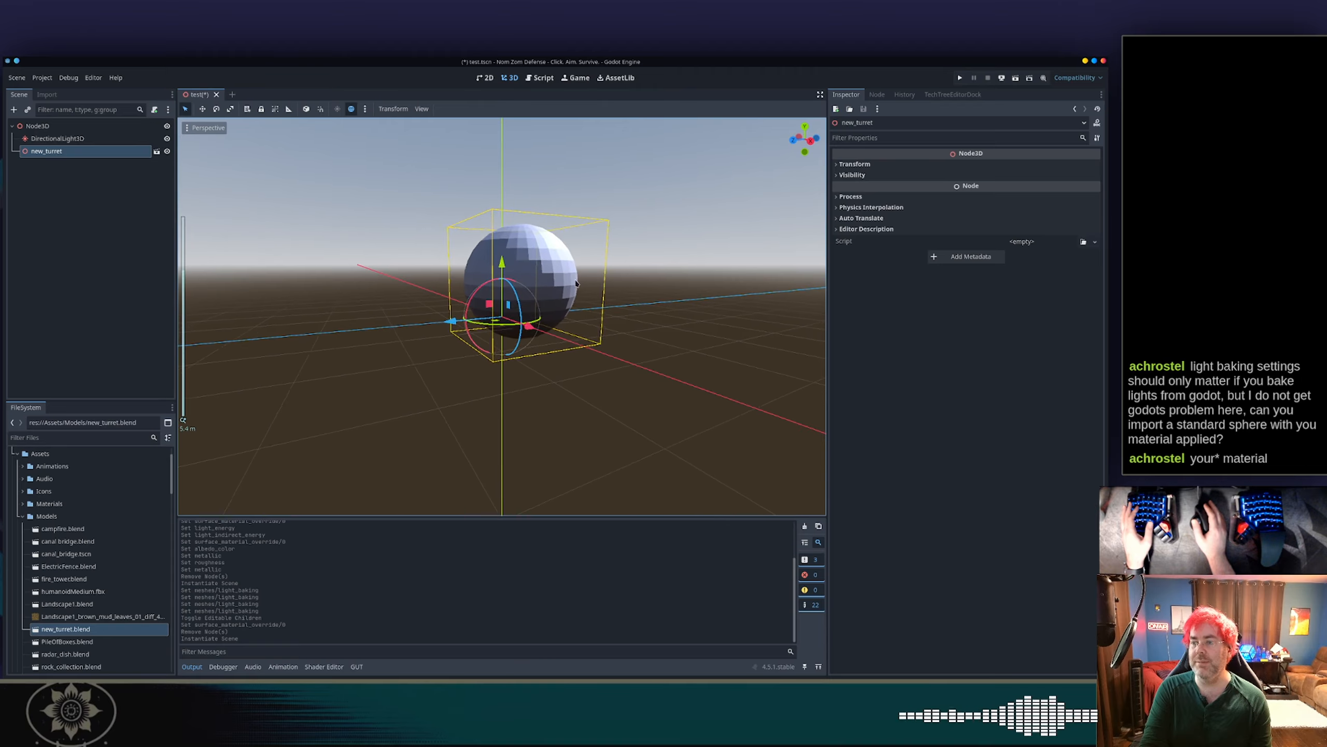
Switch to Blender, apply Shade Smooth to the sphere, save the file, and view the reimported sphere in Godot.
key(alt+Tab)
right_click(534, 264)
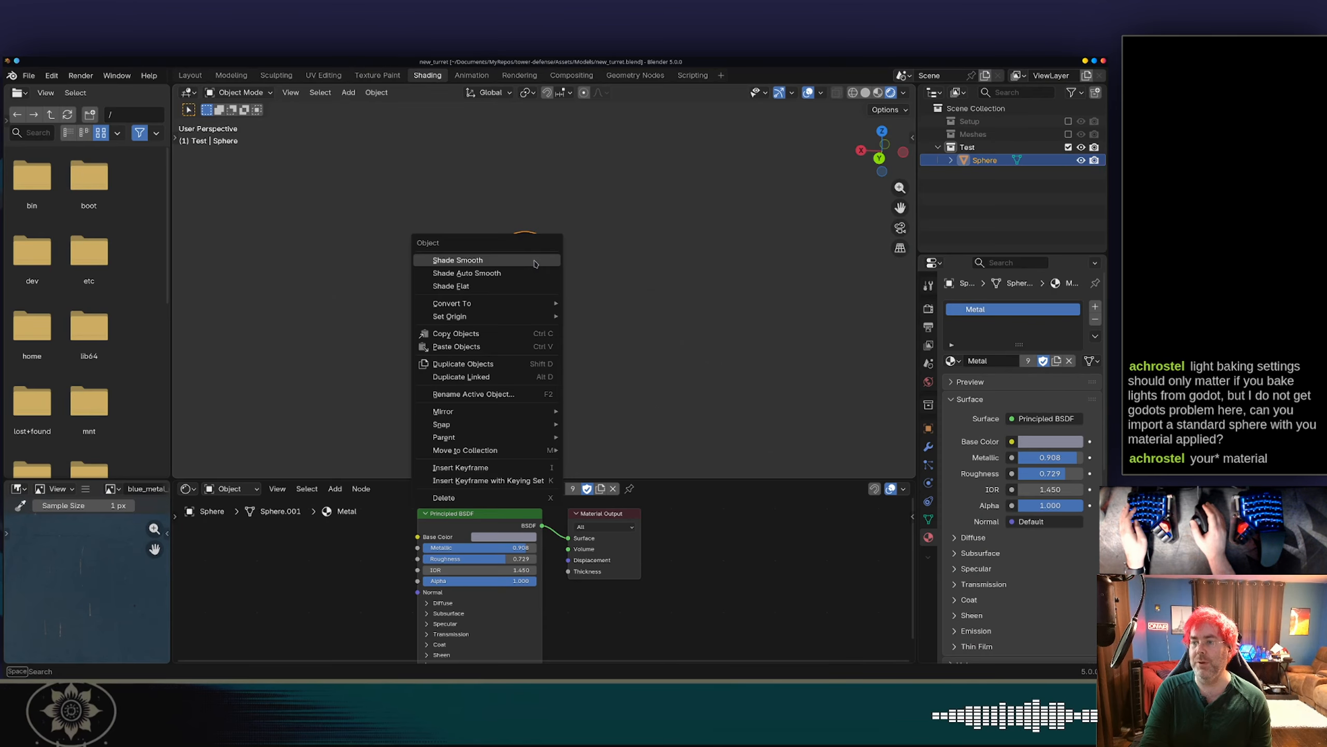
key(Escape)
key(ctrl+s)
key(alt+Tab)
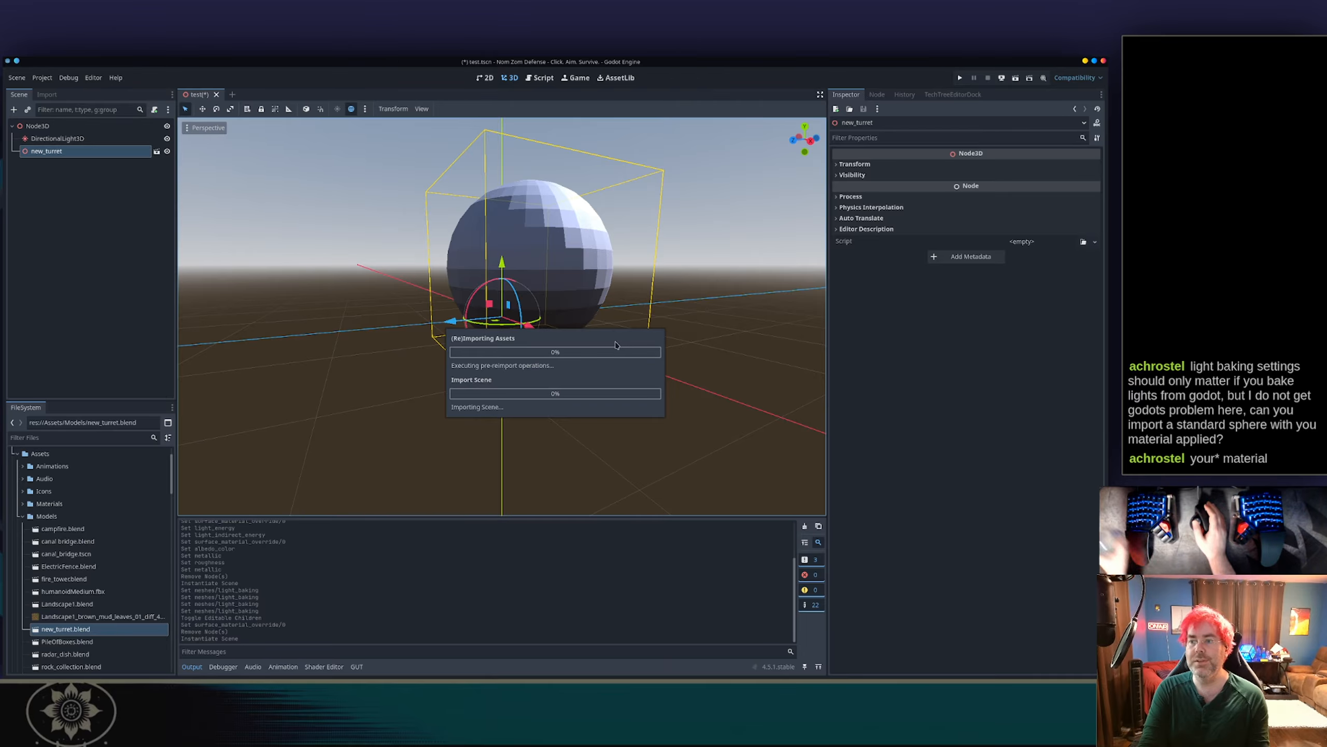
mouse_move(648, 296)
middle_down()
mouse_move(721, 278)
mouse_move(648, 292)
middle_up()
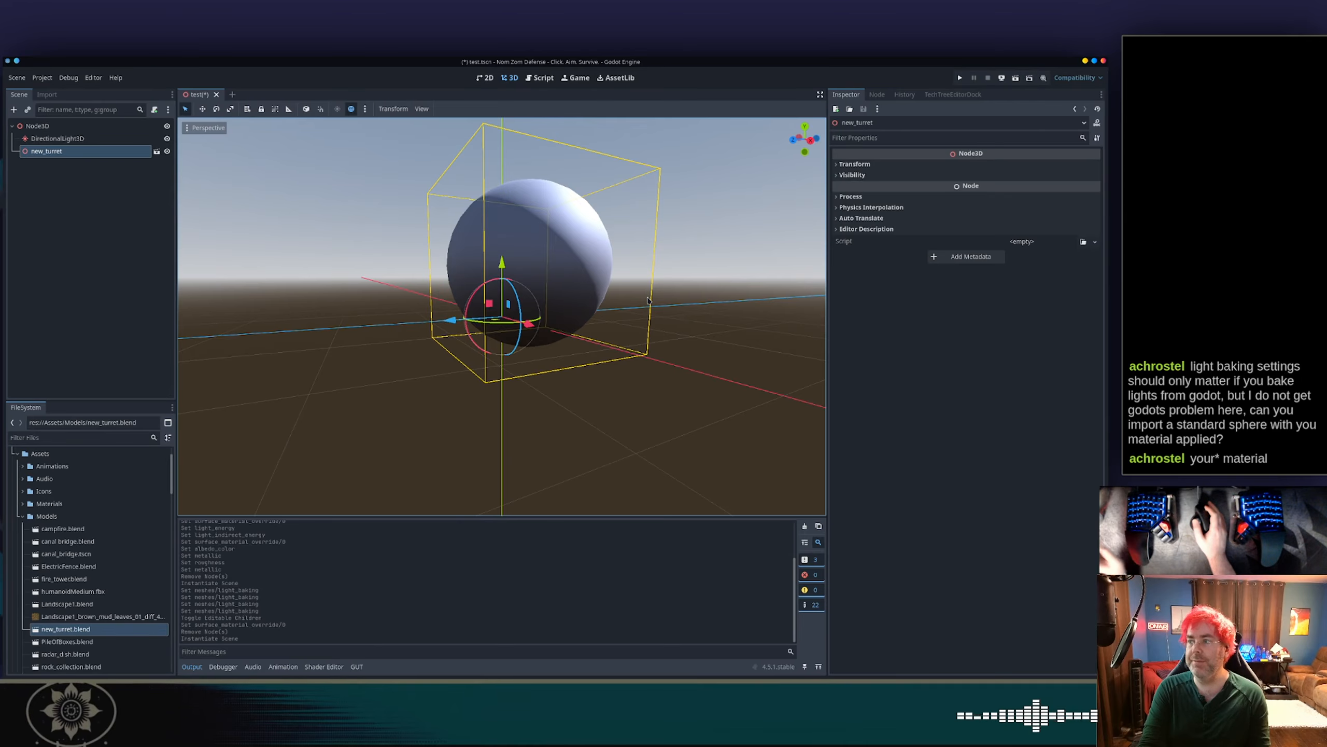
scroll(648, 292, down, 3)
Switch to Blender, apply Shade Auto Smooth to the sphere, save, and examine the reimported sphere's shading in Godot.
key(alt+Tab)
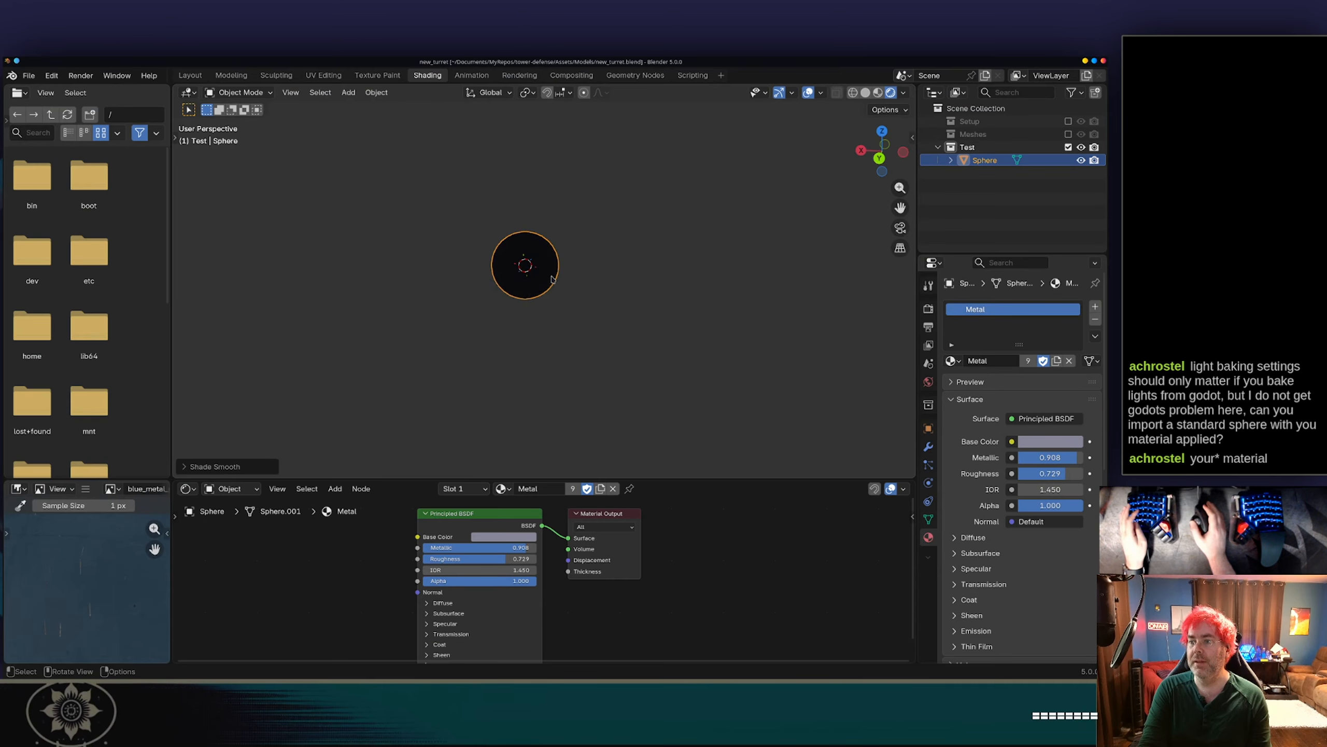
right_click(550, 274)
click(547, 287)
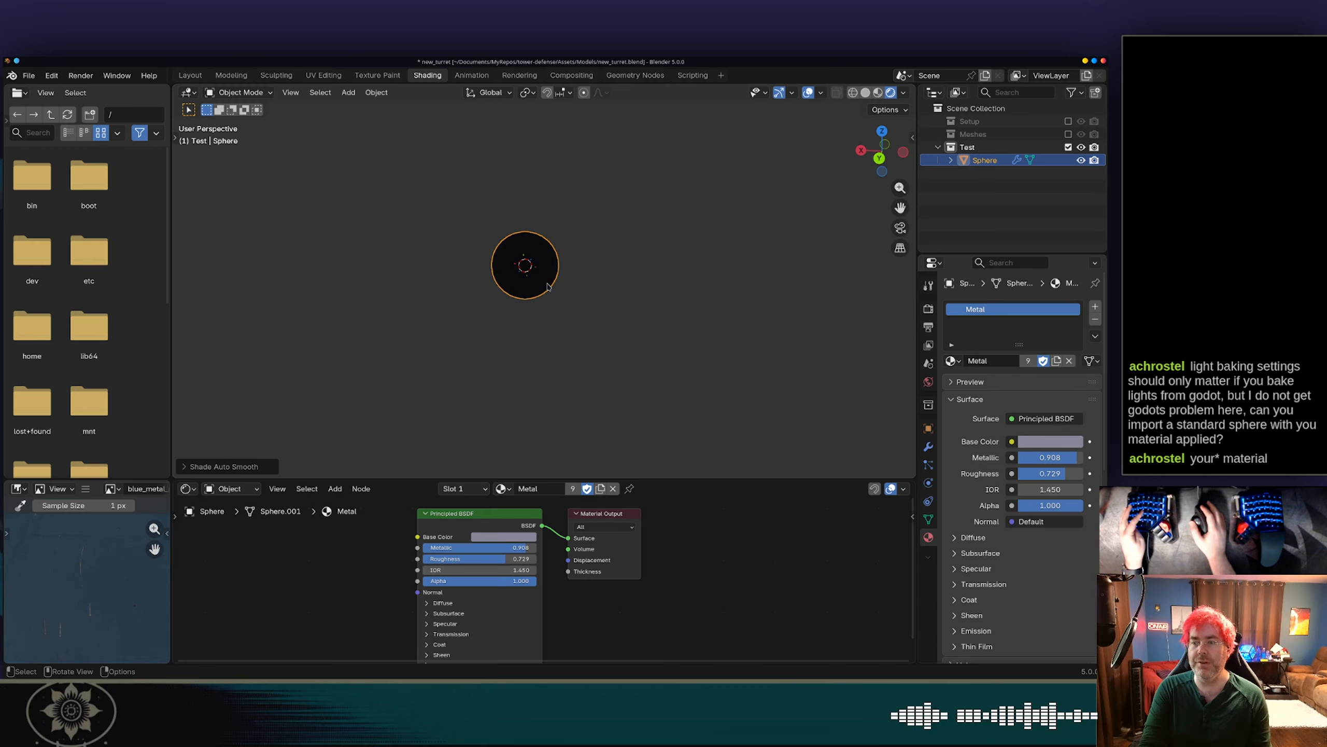
key(ctrl+s)
key(alt+Tab)
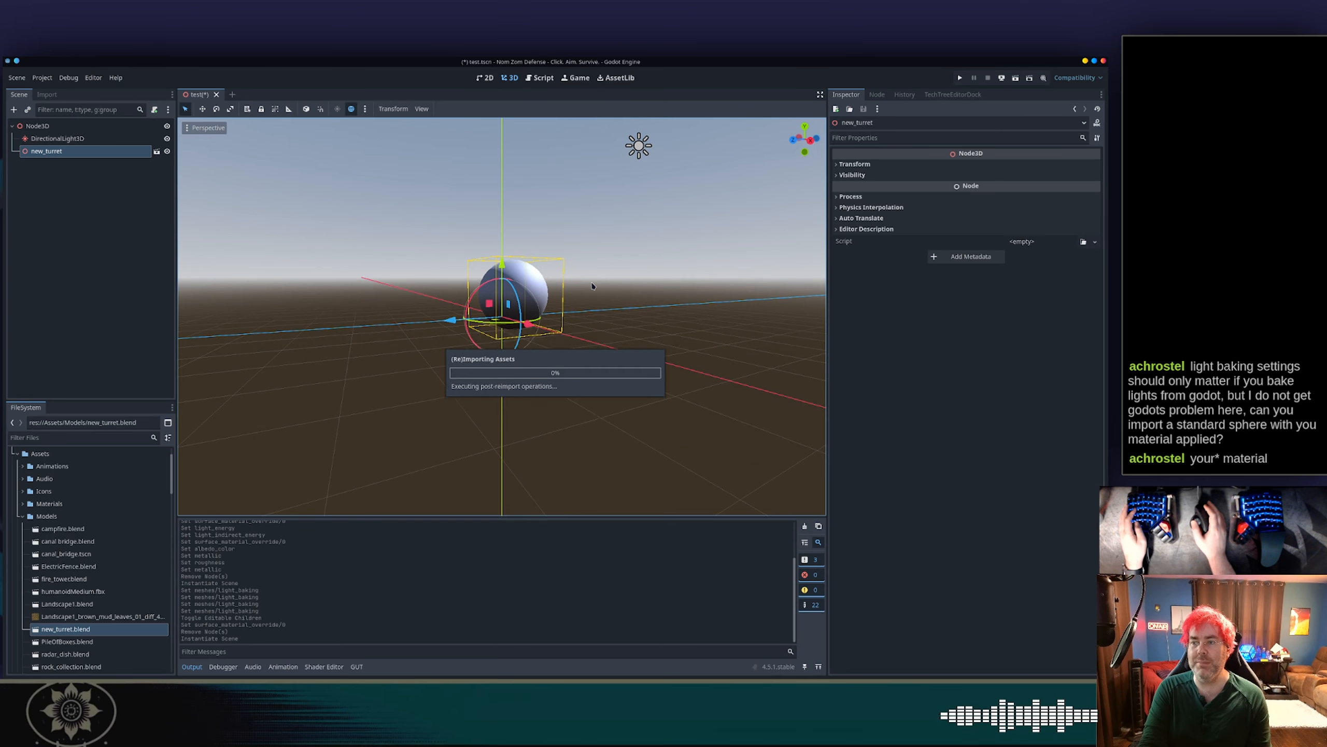
middle_drag(596, 288, 560, 280)
scroll(560, 280, down, 3)
scroll(559, 282, up, 14)
middle_drag(491, 349, 549, 312)
scroll(549, 313, down, 2)
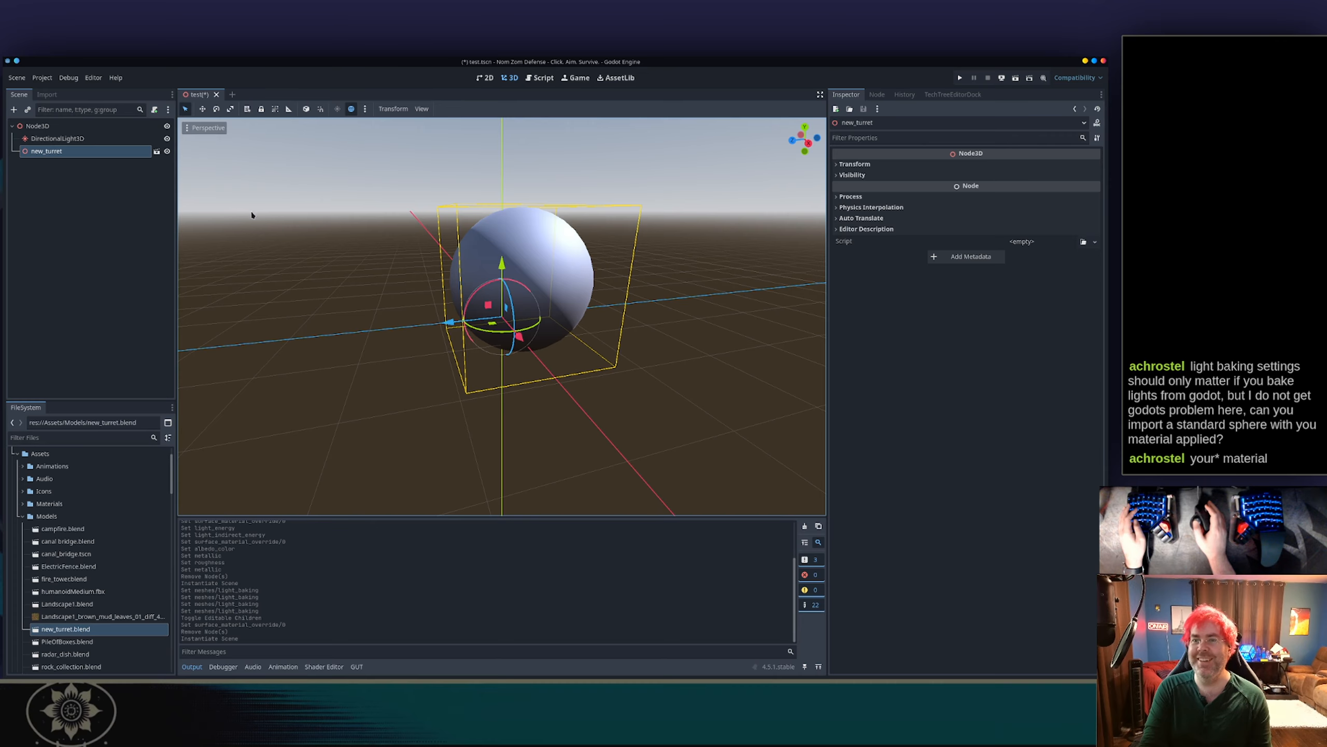
Open the imported new_turret scene in the editor anyway and view the sphere from above.
click(156, 151)
click(557, 392)
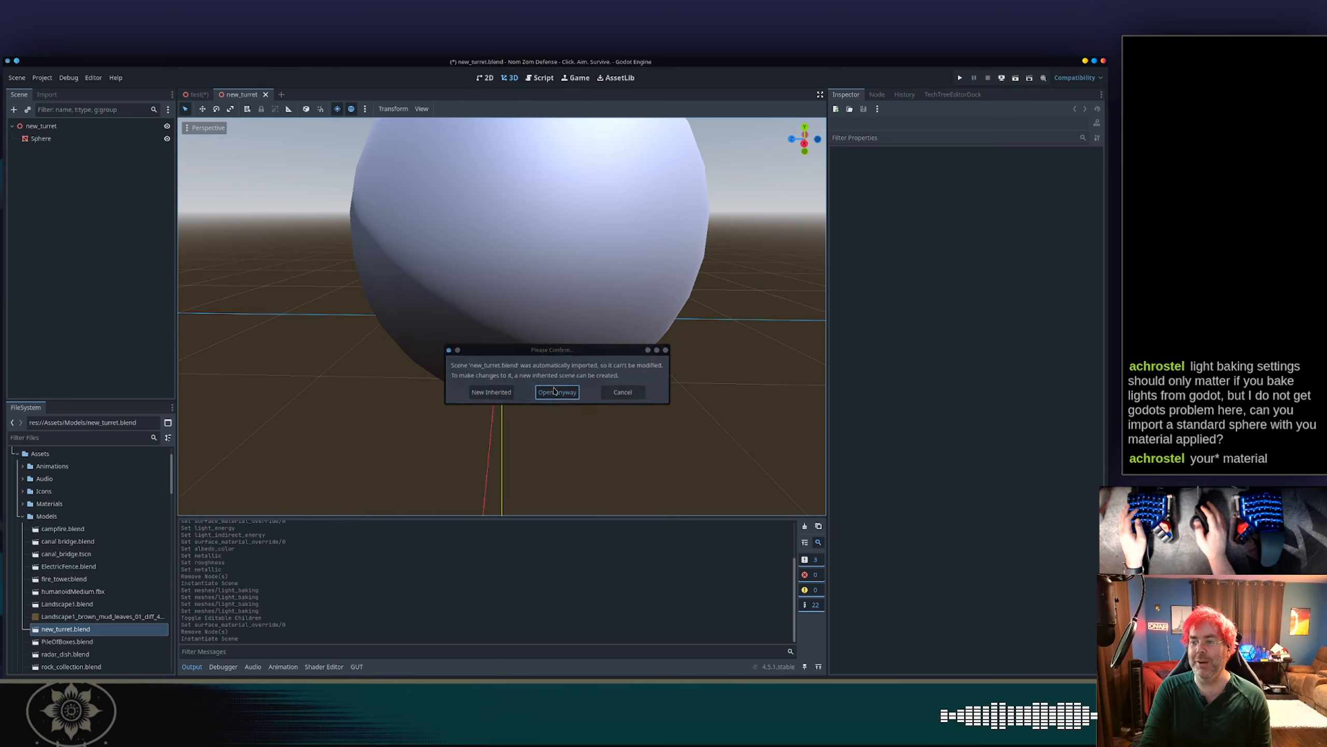
scroll(366, 264, down, 3)
middle_drag(387, 283, 423, 313)
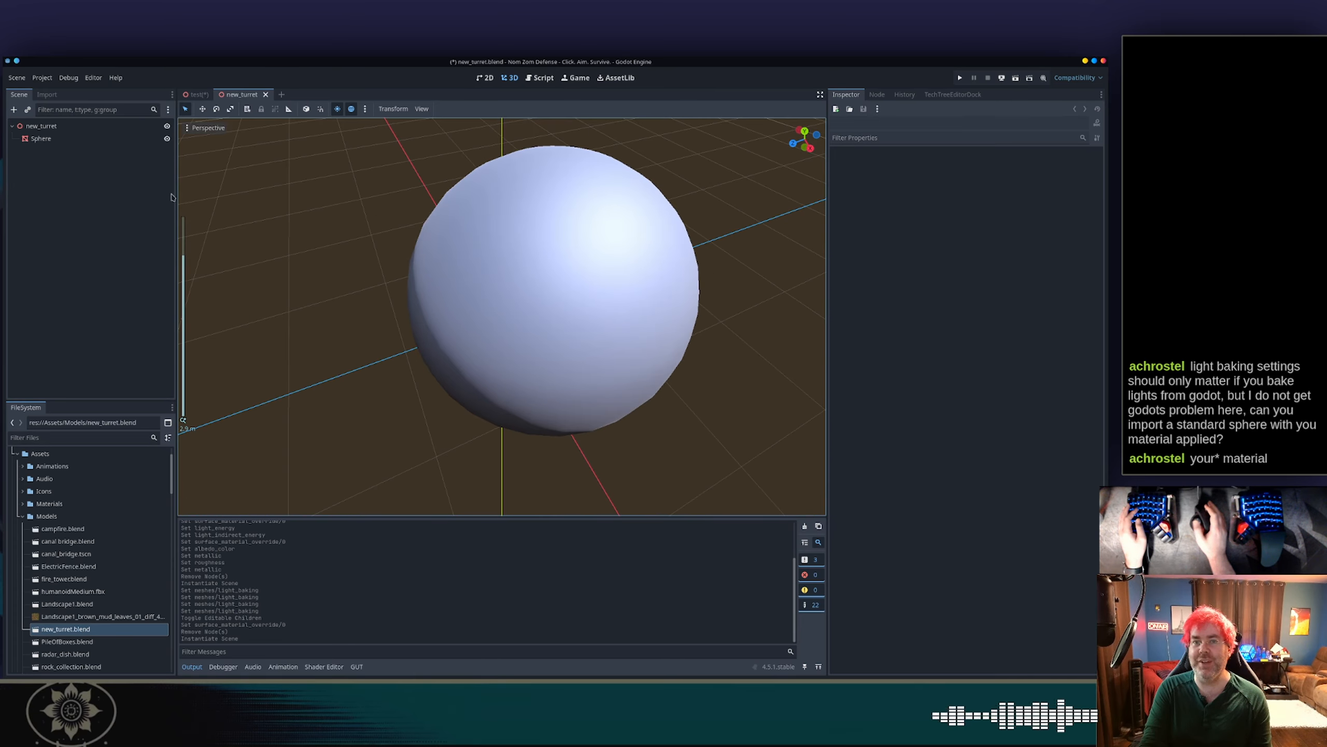
Examine the material settings on Surface 0 of the Sphere's mesh.
click(41, 138)
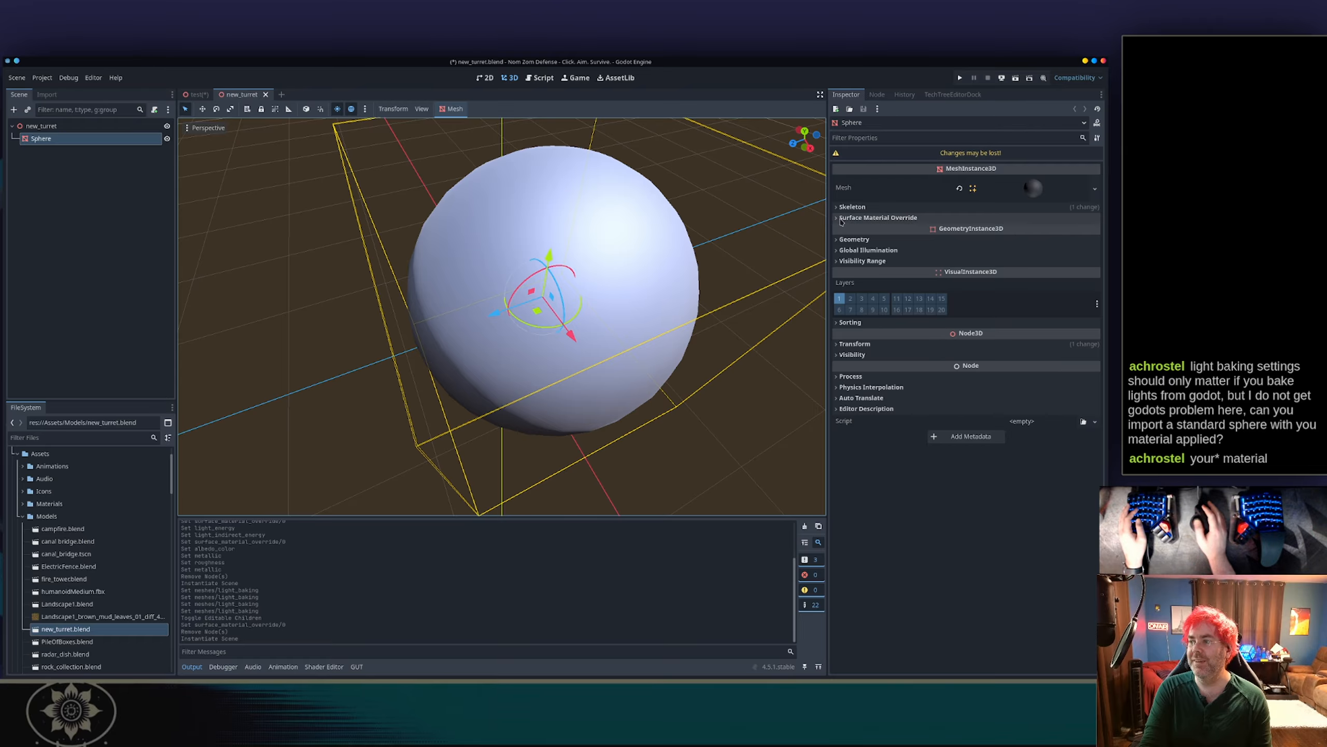
click(1030, 192)
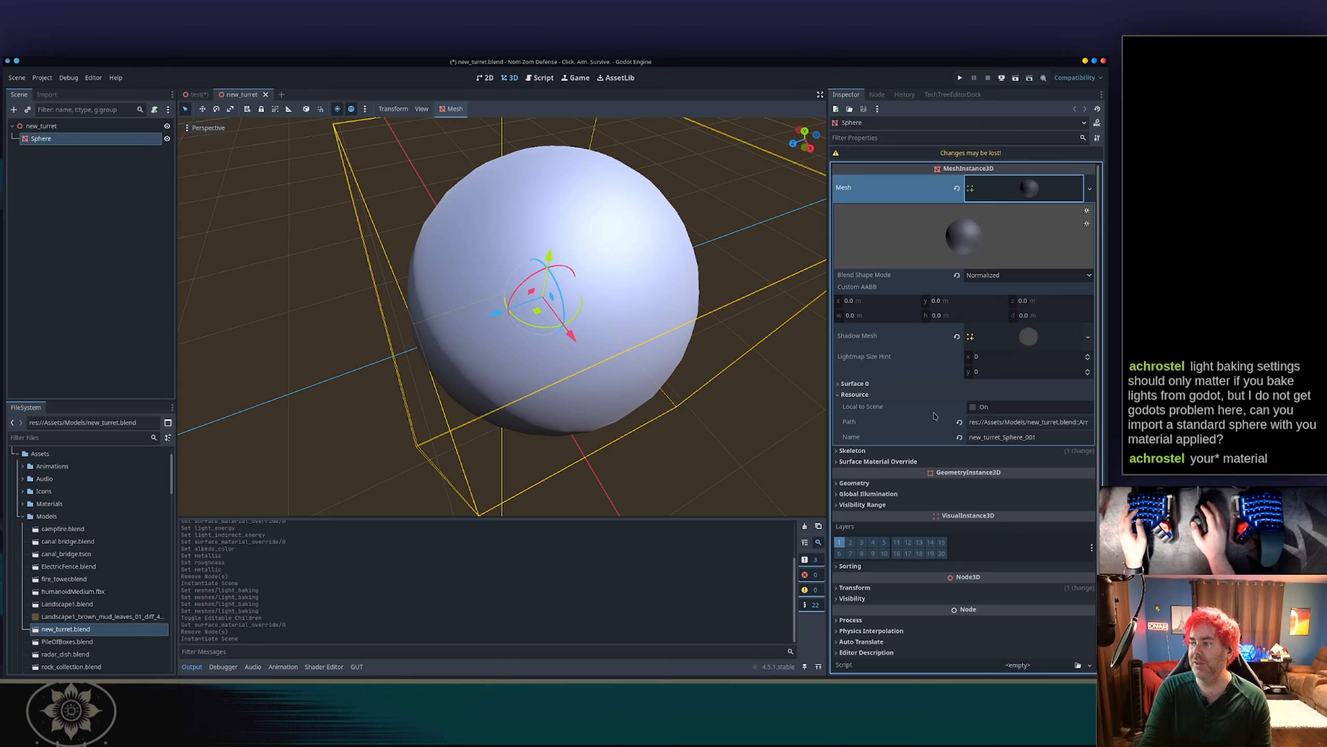
click(933, 386)
click(1034, 421)
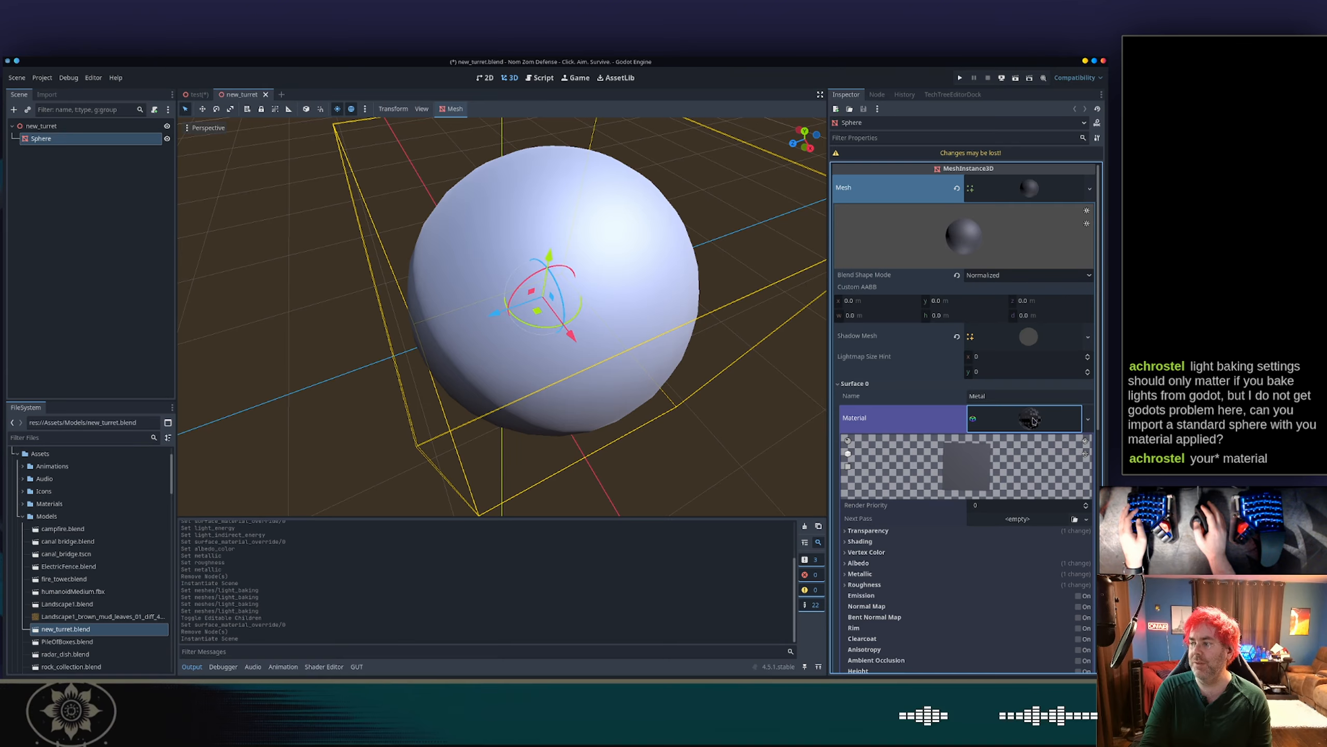
scroll(980, 510, down, 5)
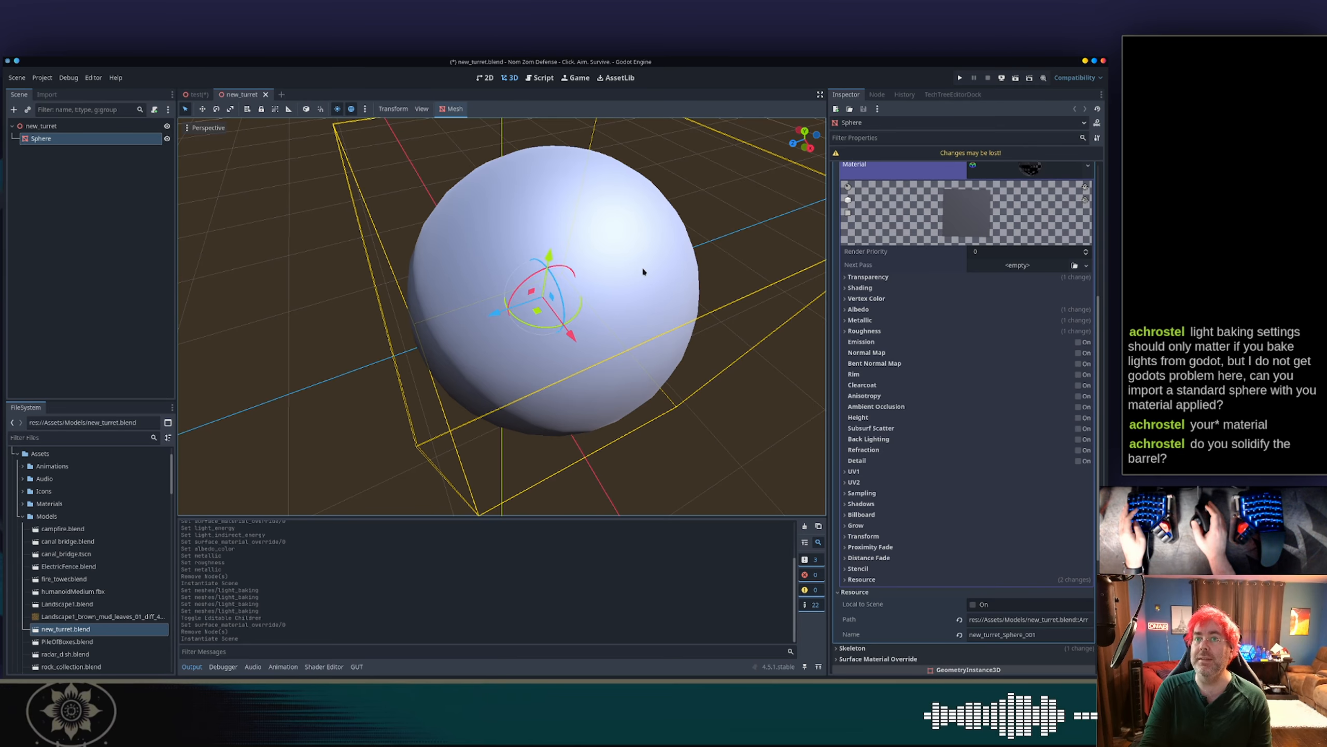
Switch to Blender, exclude the Test collection, re-enable the Meshes collection, hide BarrelStraps, and save the file.
key(alt+Tab)
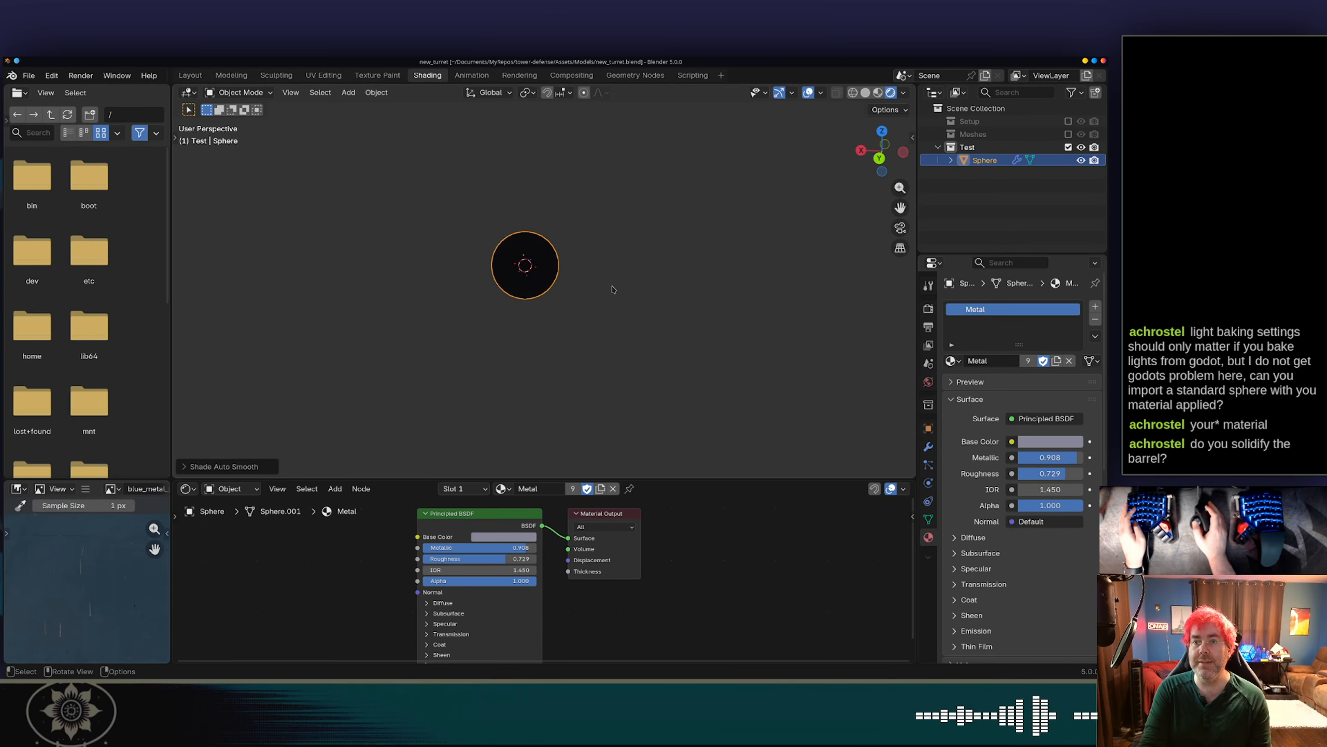
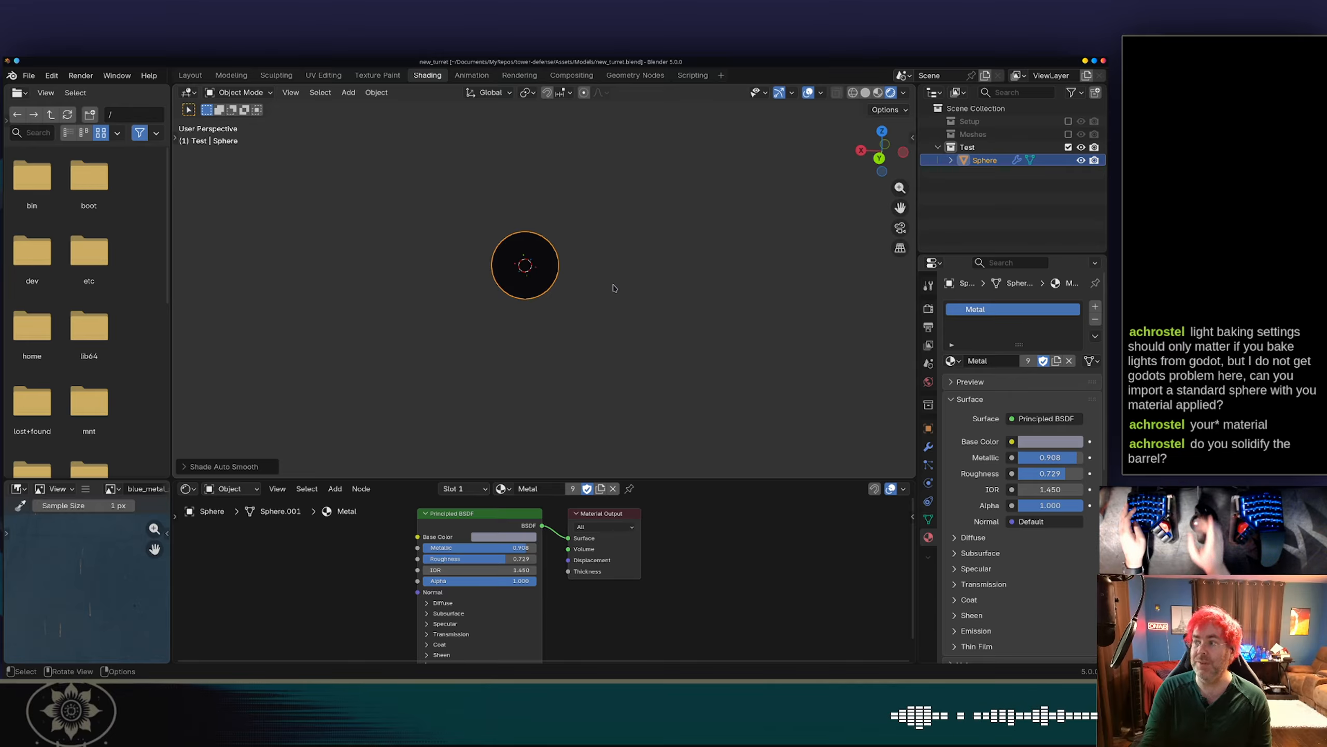
click(1068, 147)
click(1068, 133)
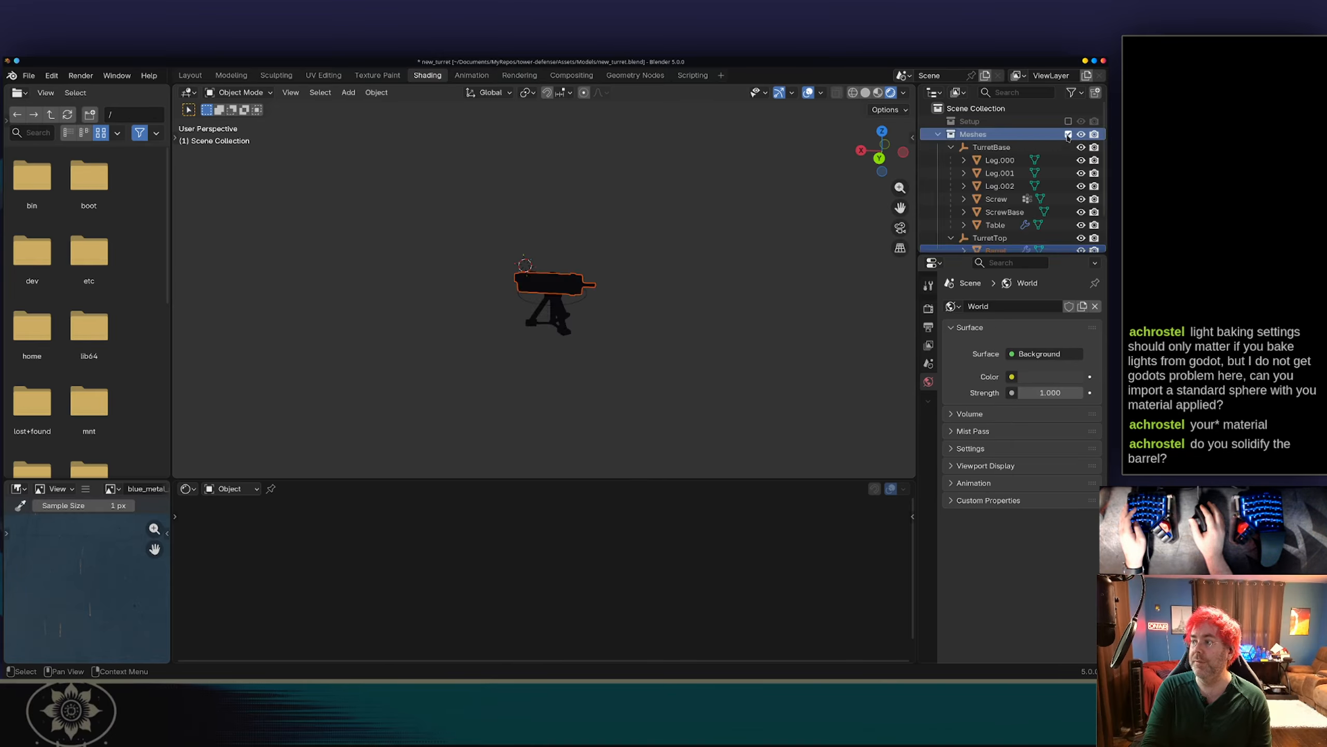
scroll(996, 172, down, 3)
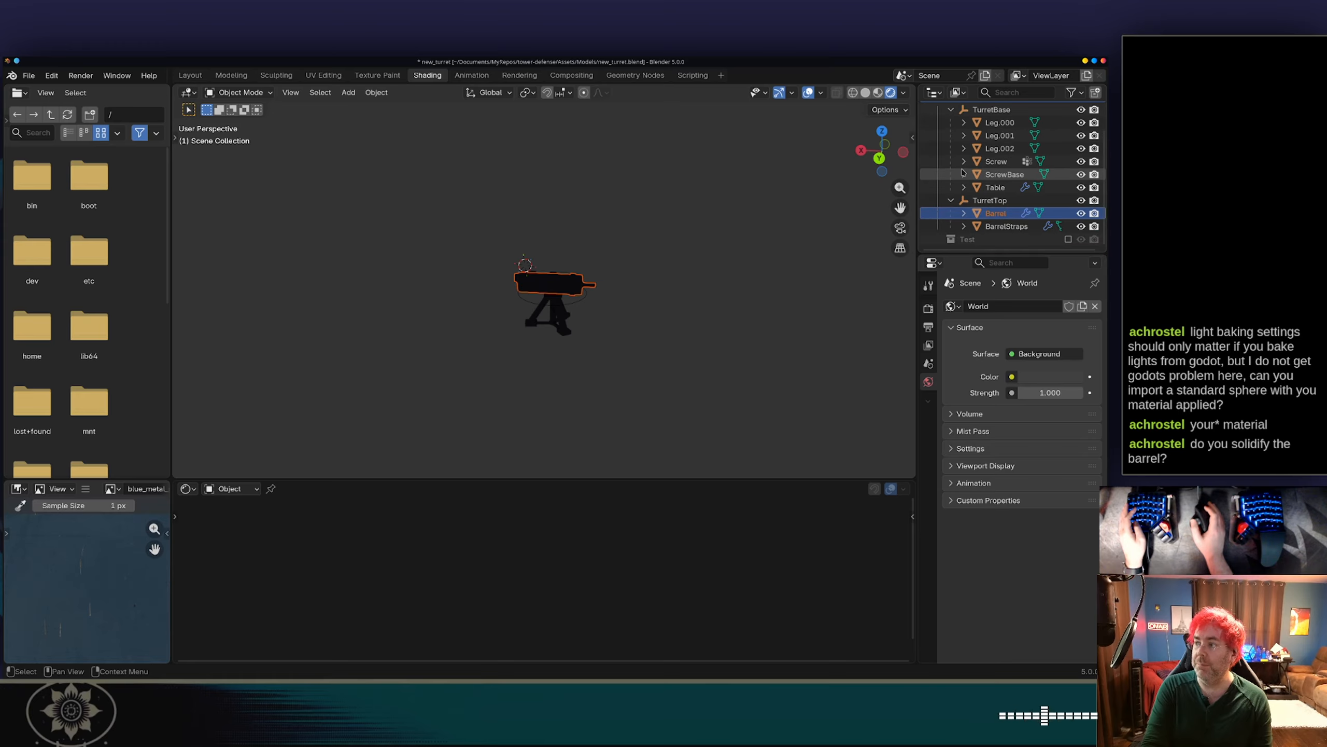
click(1009, 227)
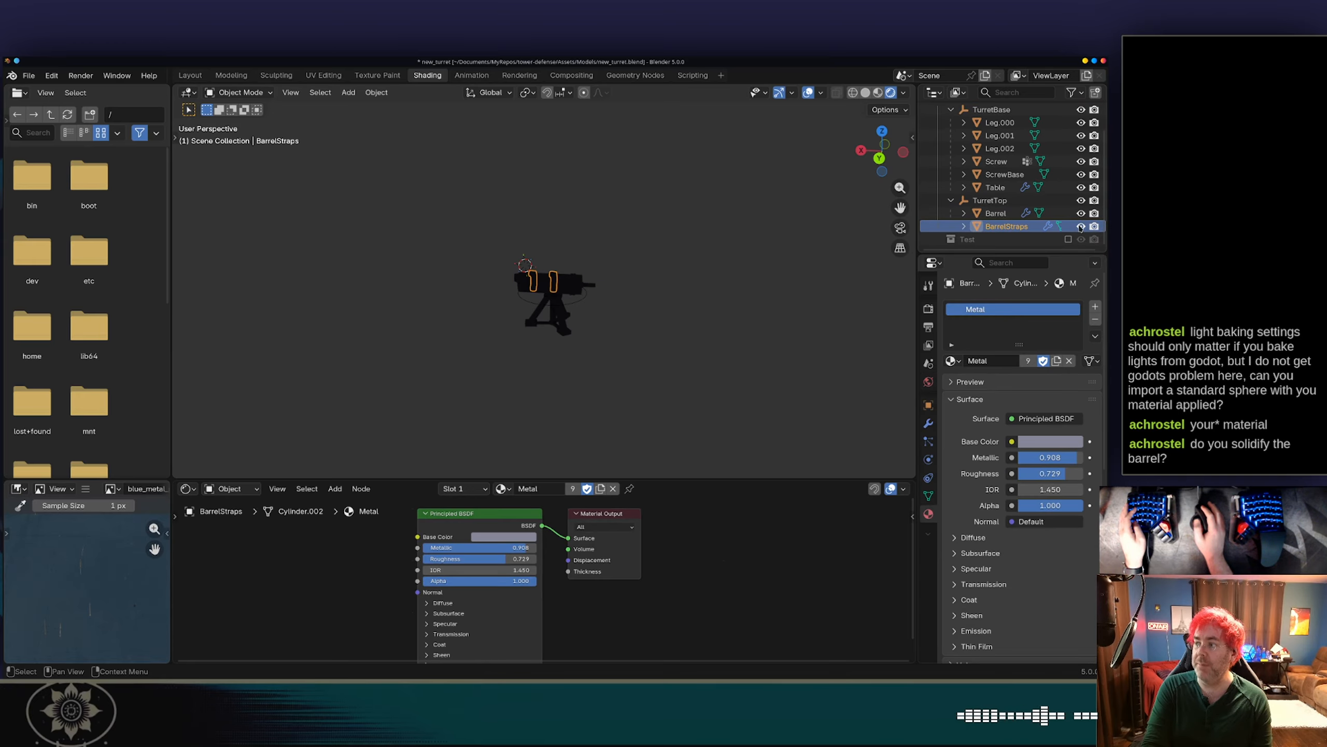
key(ctrl+s)
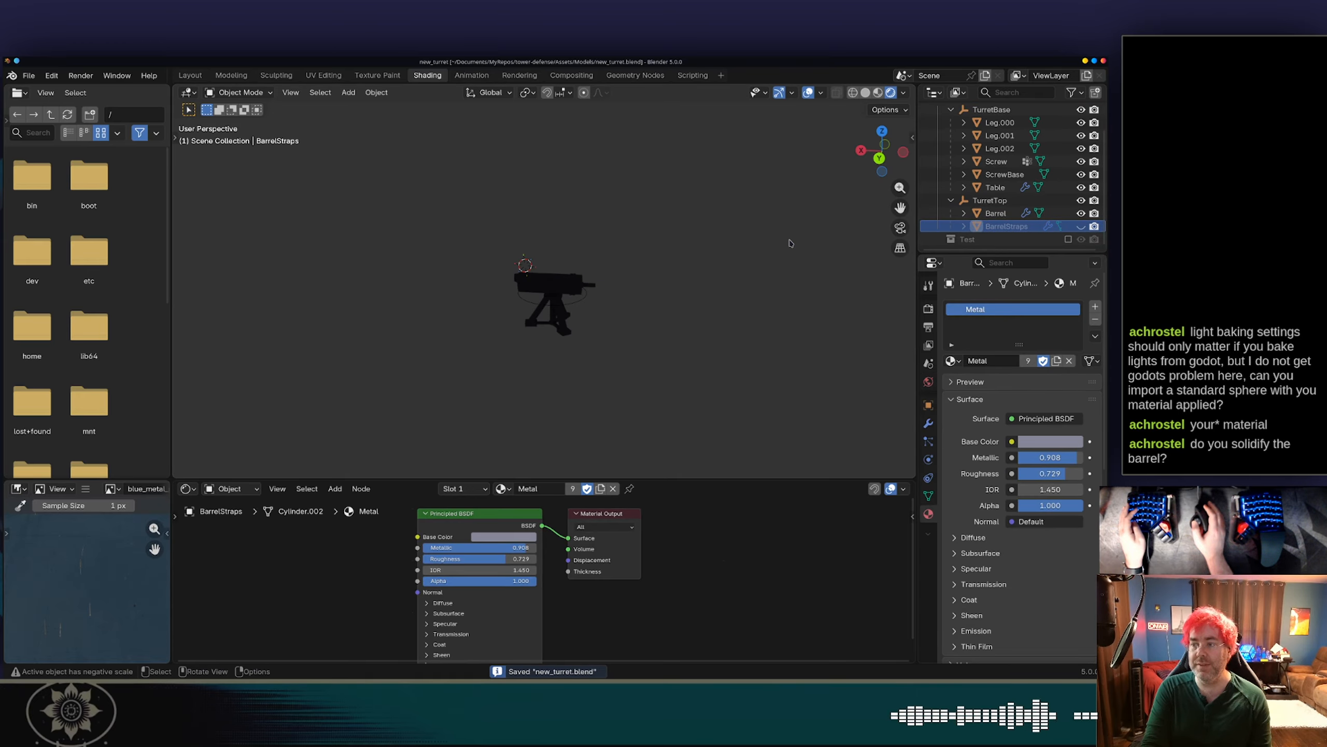
Switch to Godot, reload new_turret.blend from disk, and examine the turret's barrel without its straps.
key(alt+Tab)
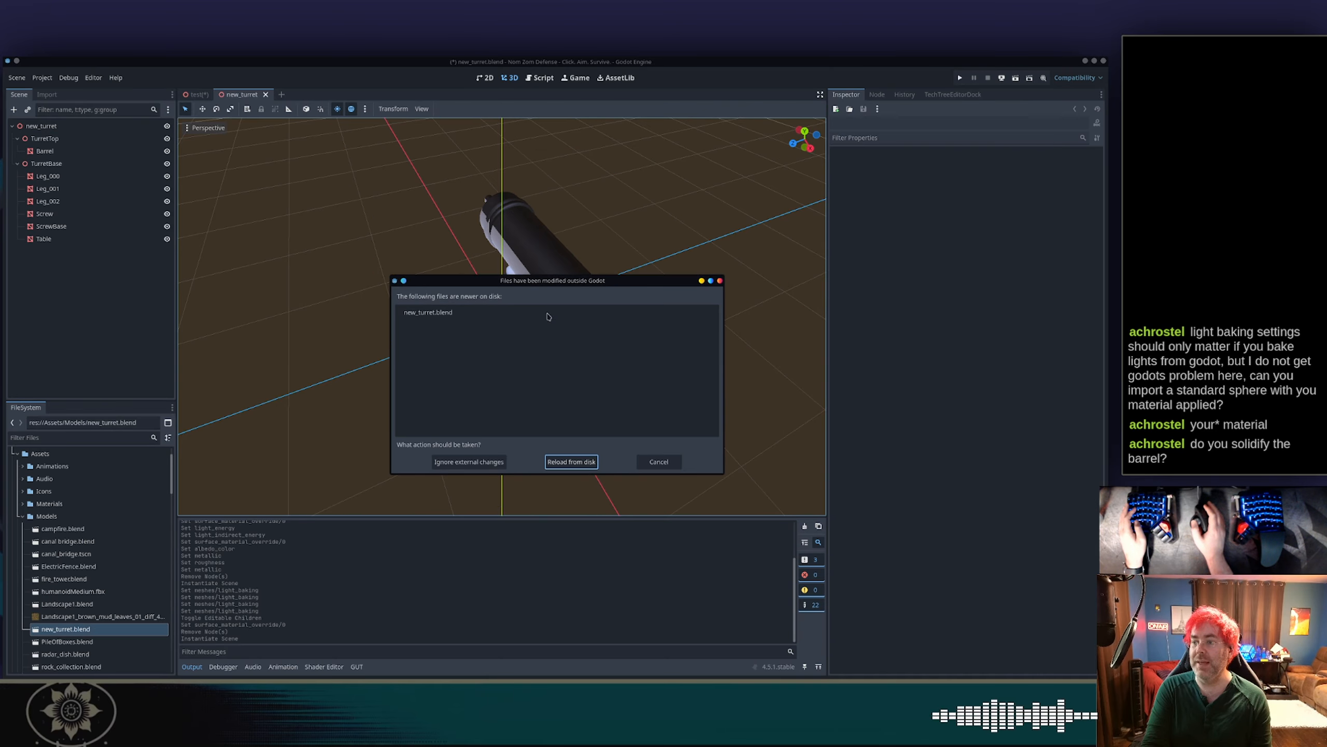
click(564, 459)
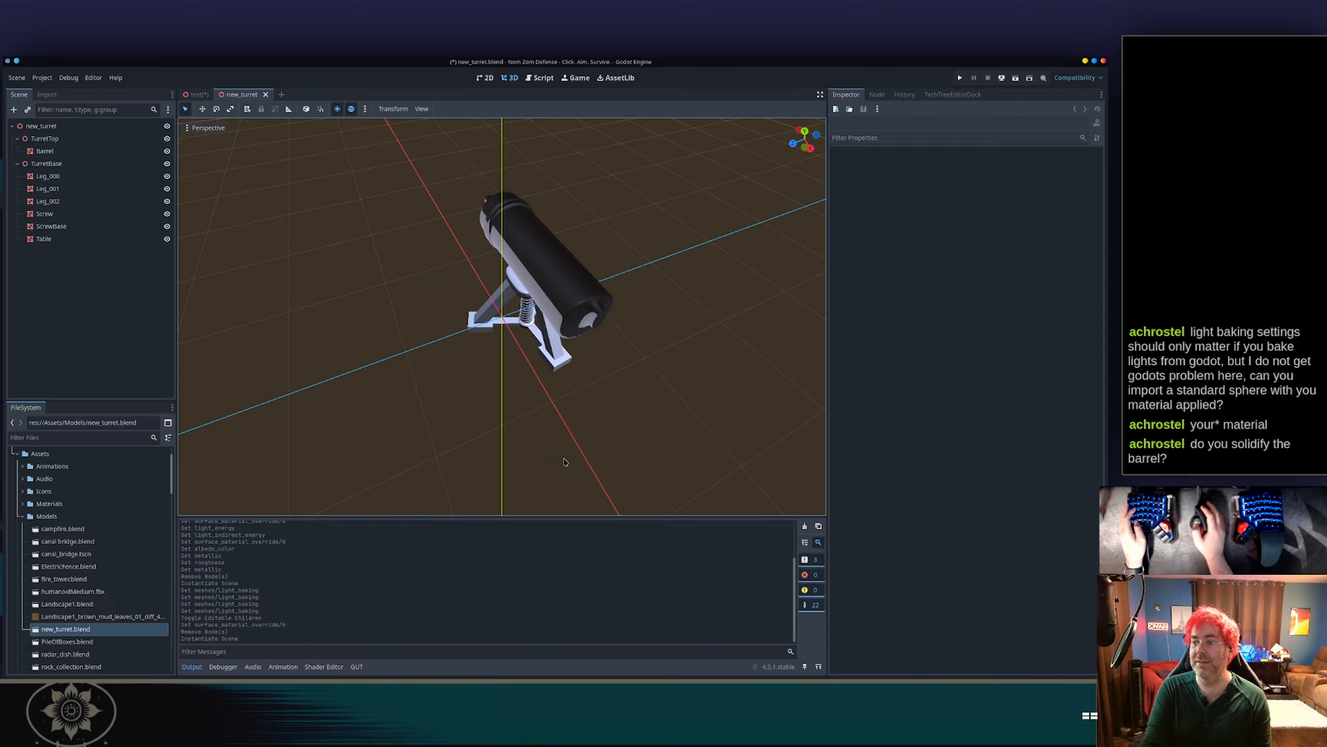
middle_drag(622, 251, 648, 292)
scroll(648, 309, down, 3)
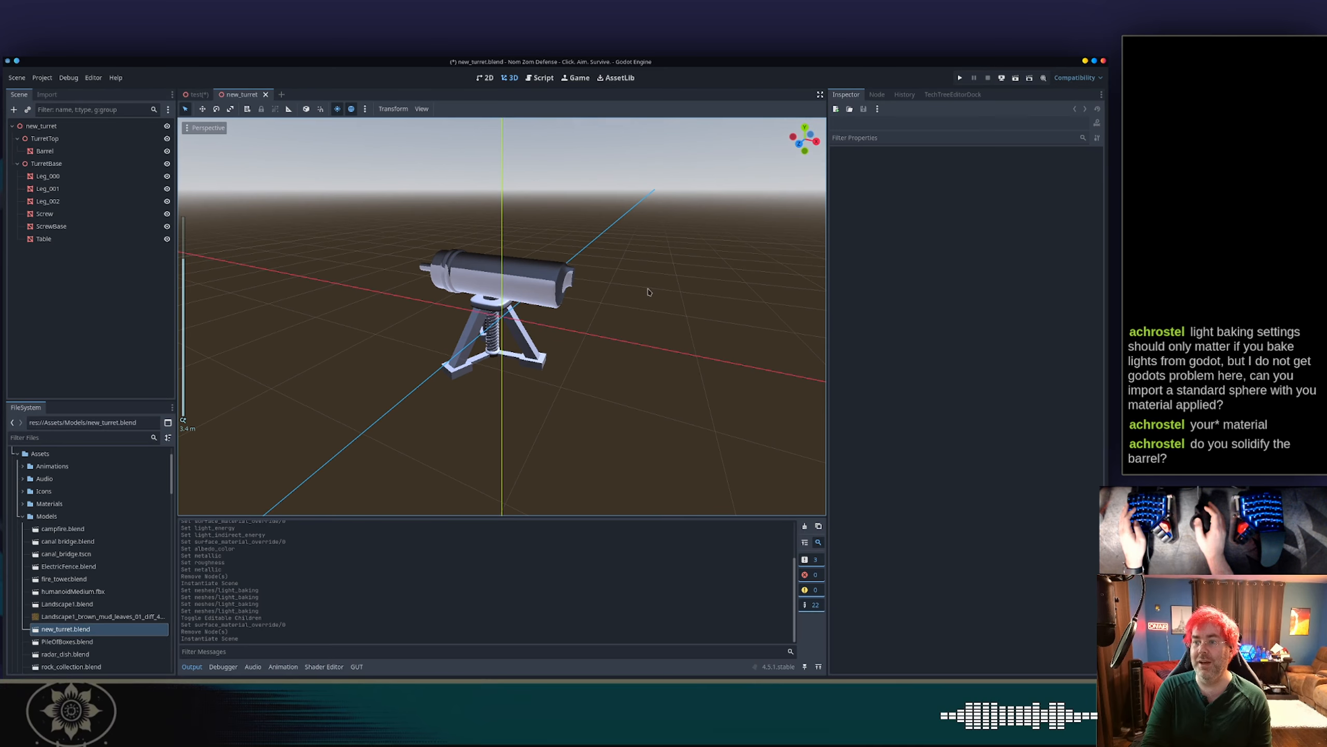
click(510, 294)
Switch to Blender and examine the modifier stacks of BarrelStraps and Barrel, including Barrel's Subdivision and Smooth by Angle settings.
key(alt+Tab)
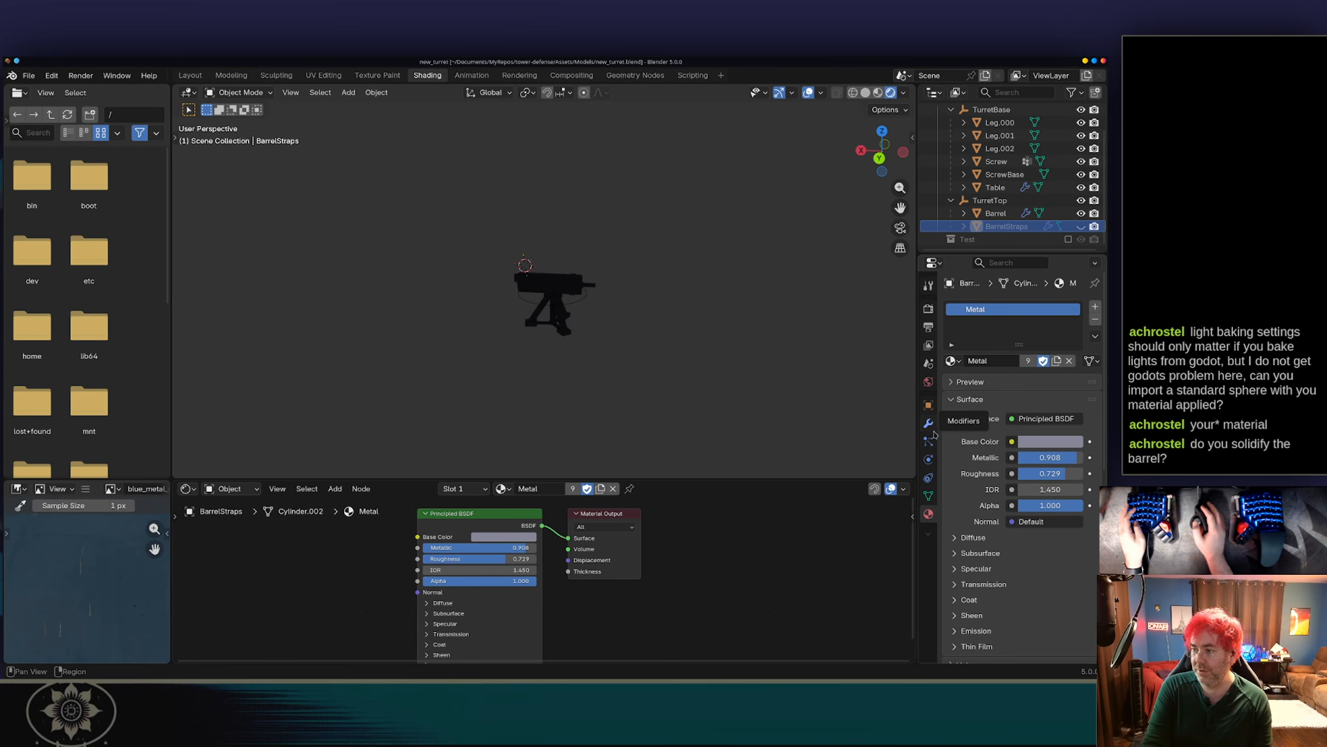
click(929, 423)
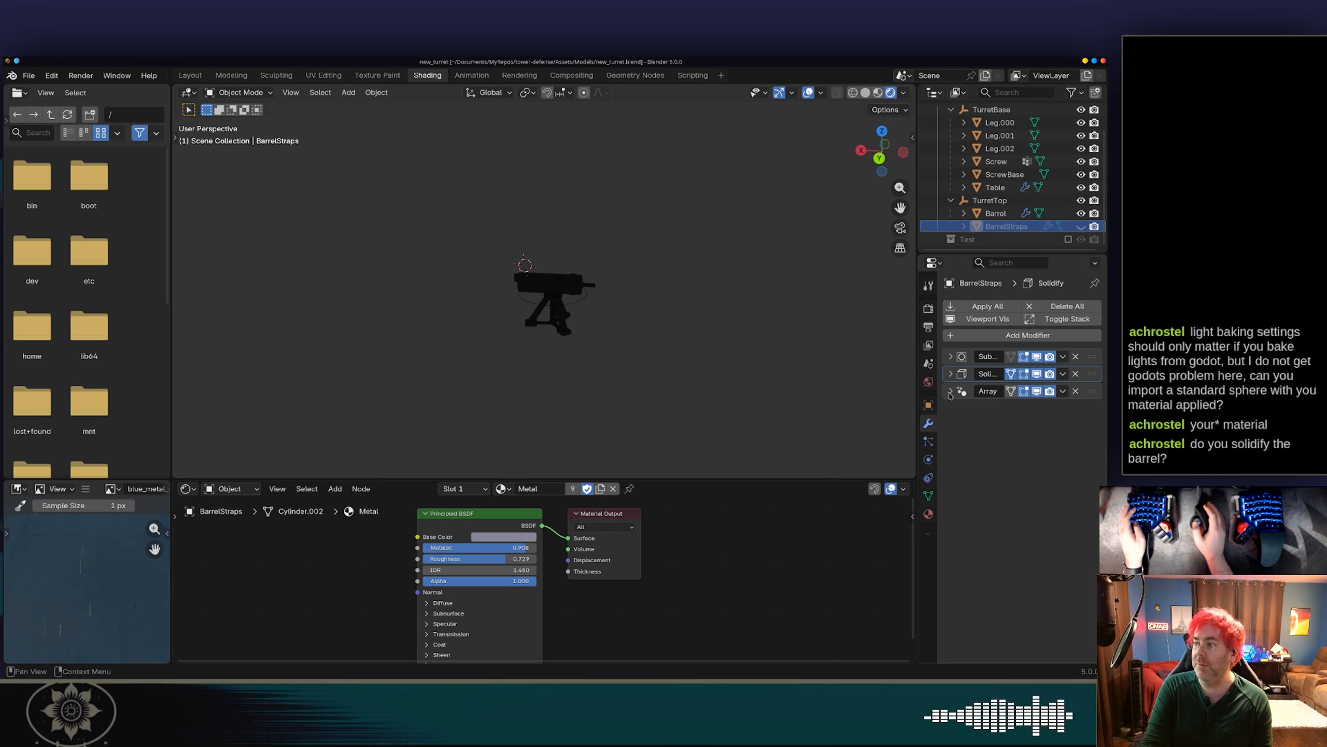
click(995, 214)
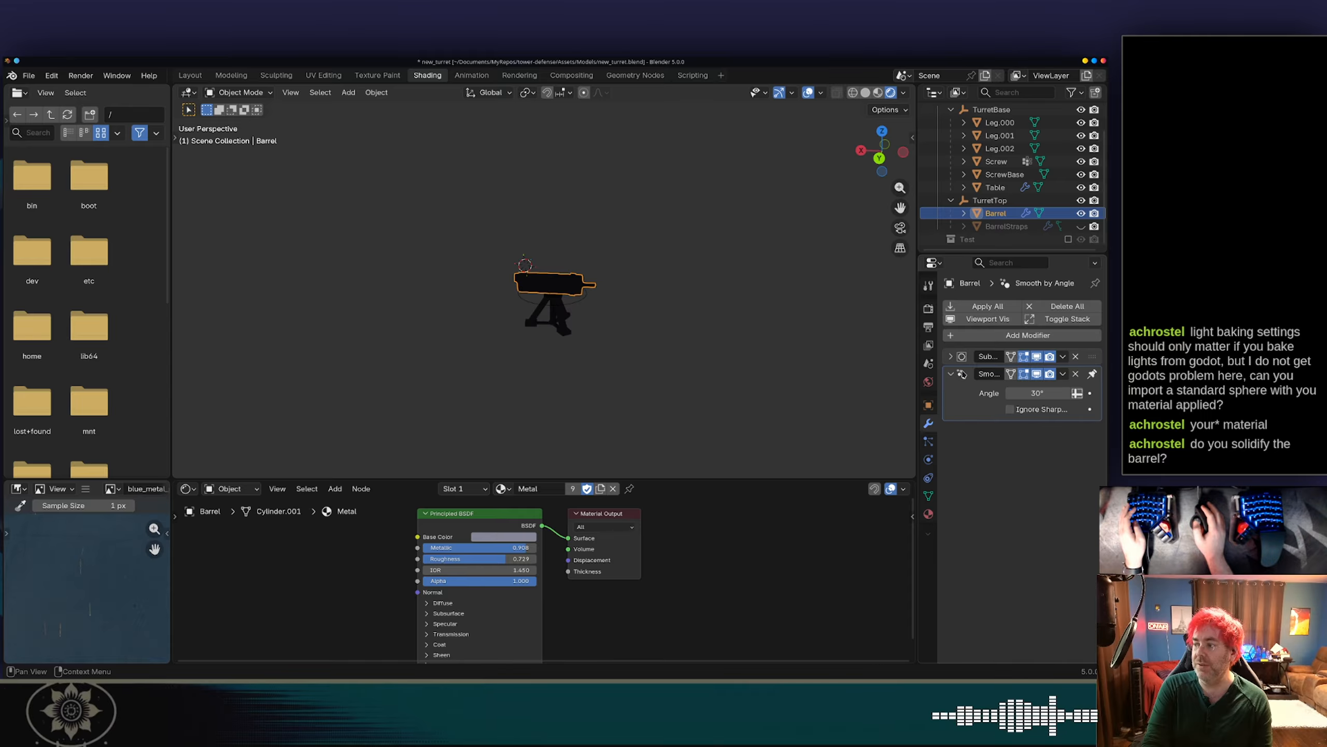
click(950, 357)
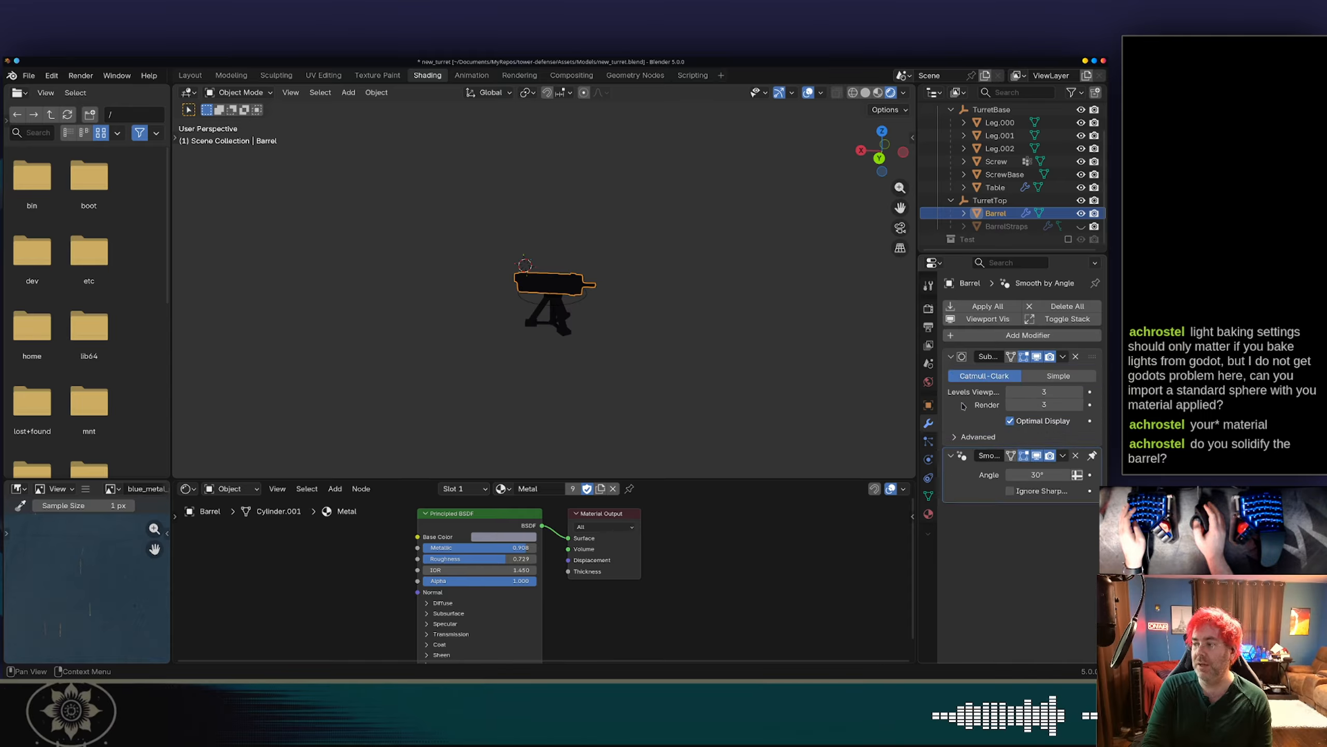
click(953, 458)
click(952, 458)
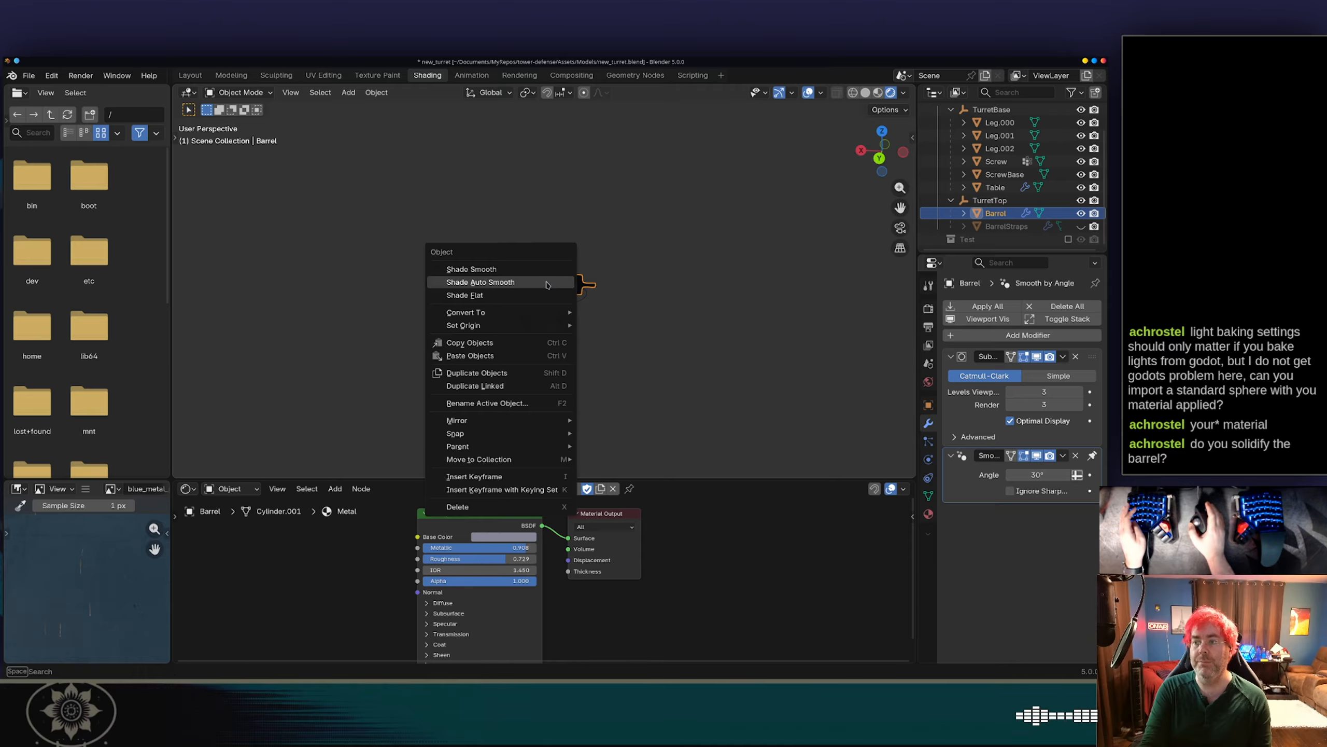
Include the Setup collection in the view layer so its light illuminates the turret.
right_click(491, 282)
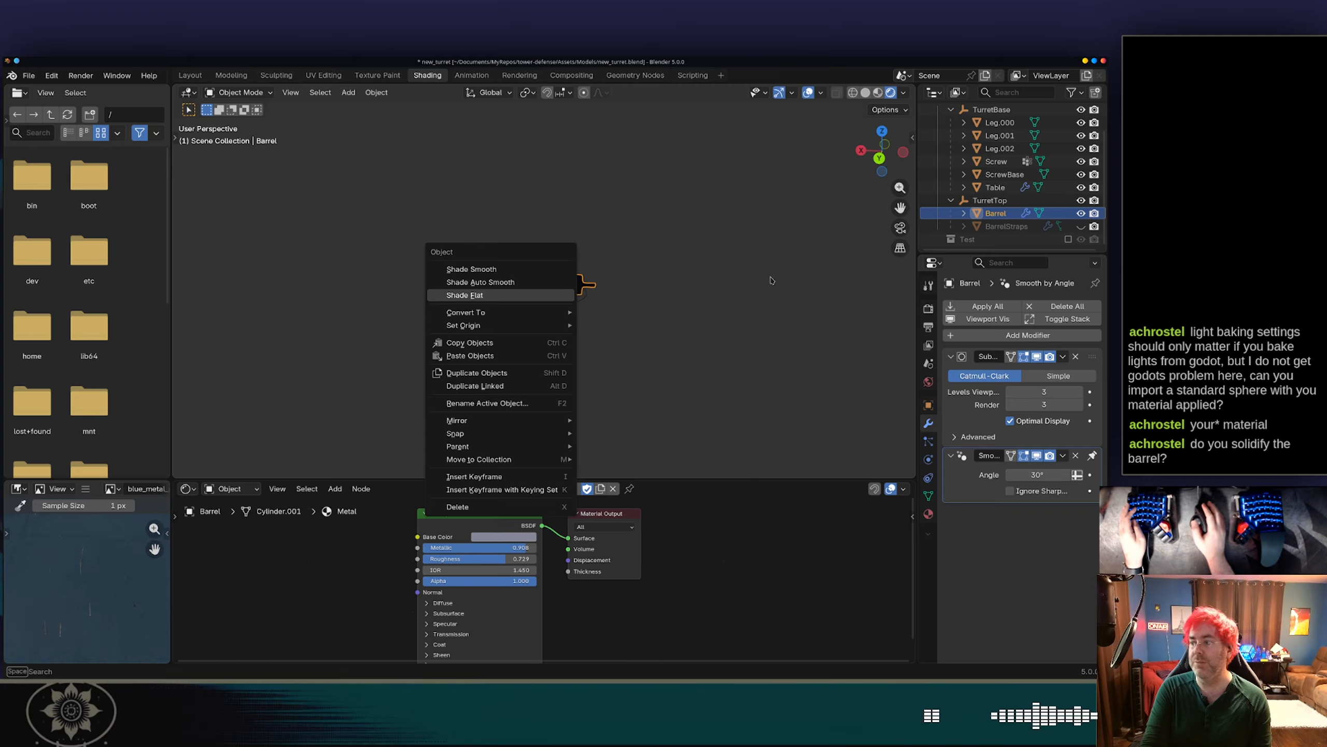
click(478, 295)
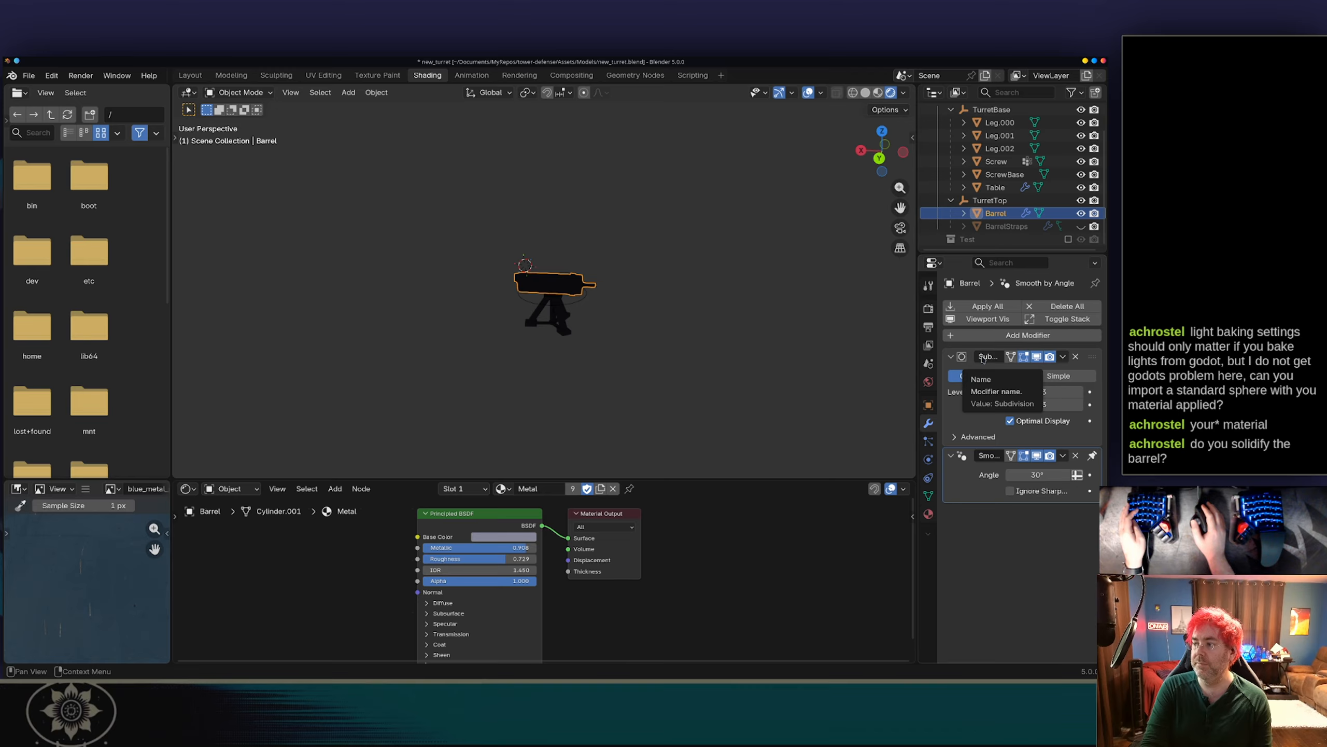
scroll(609, 281, up, 5)
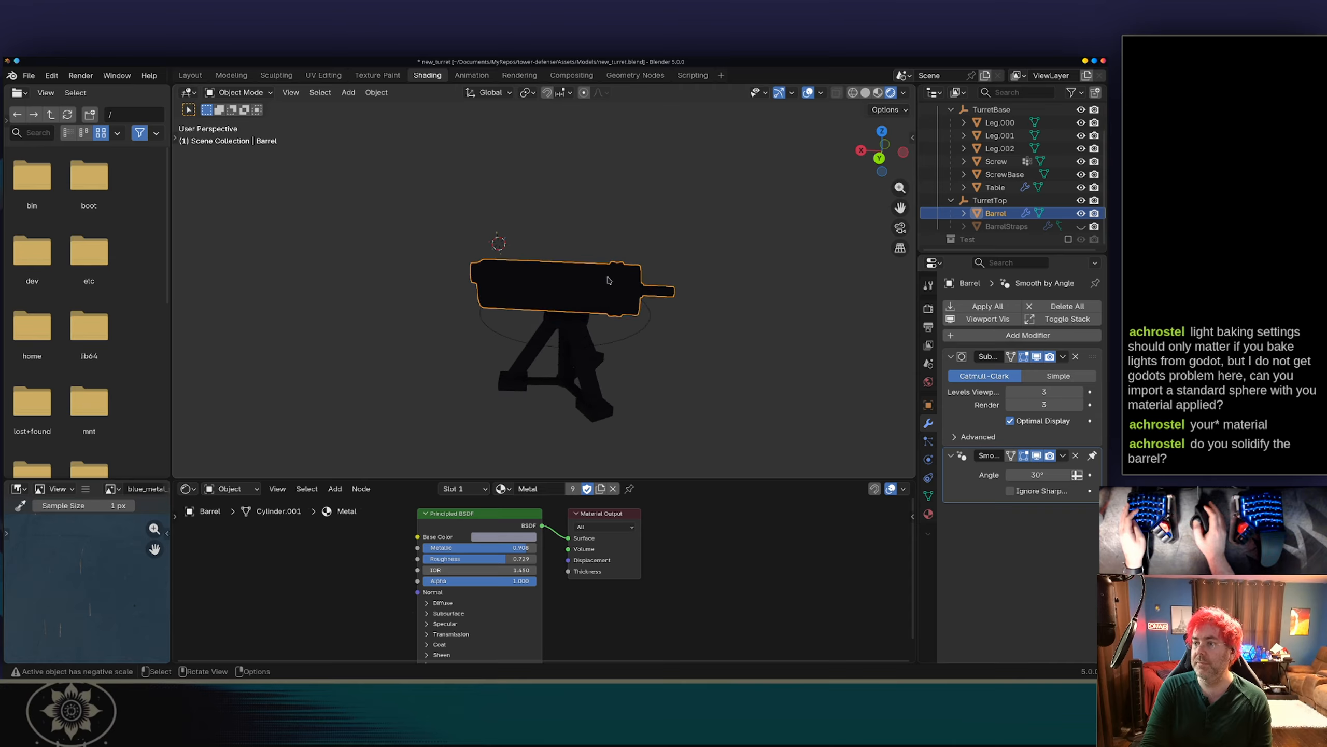
scroll(1013, 126, up, 3)
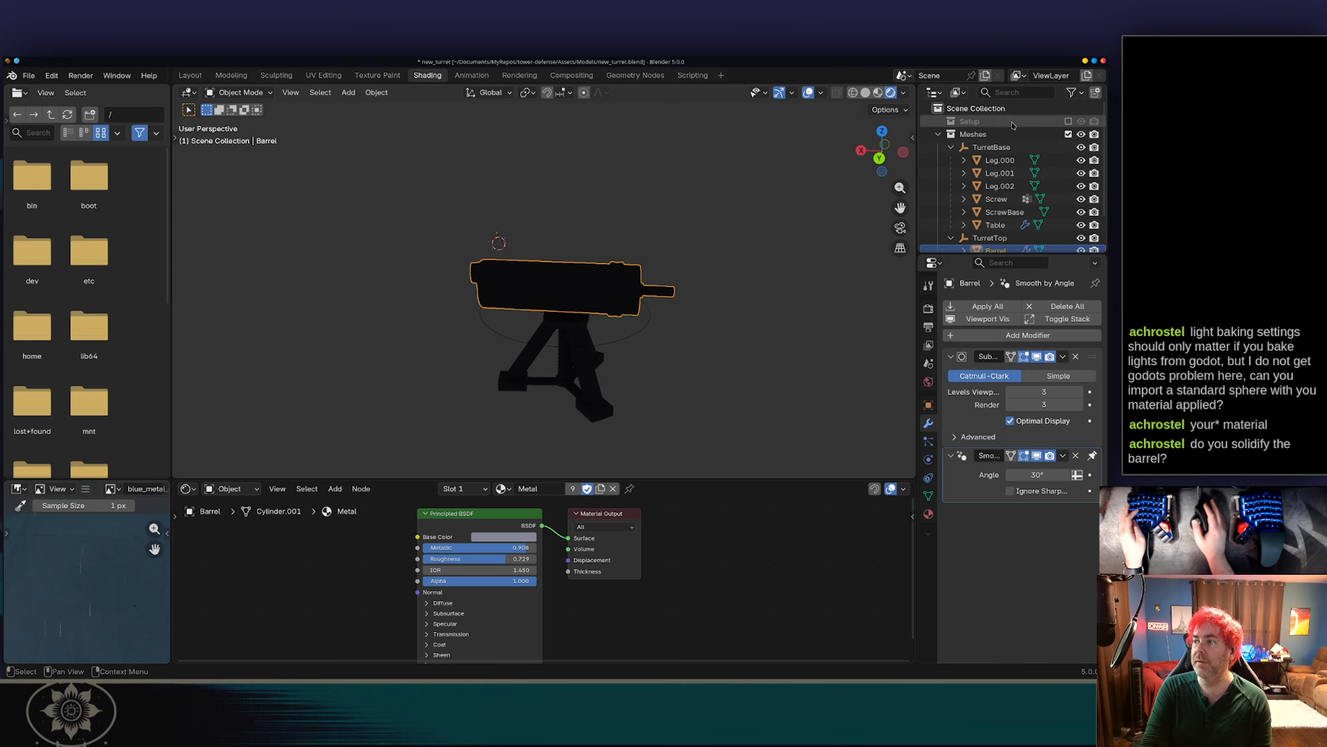
click(1069, 121)
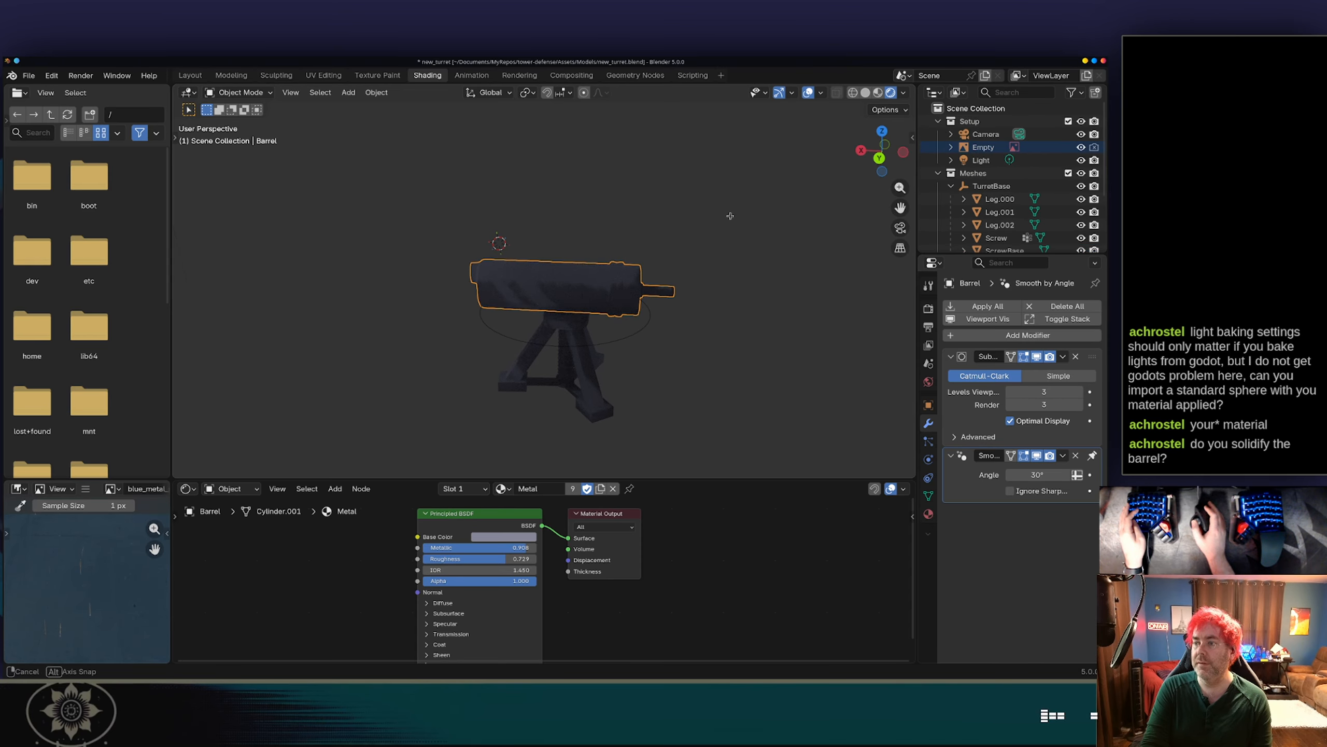
Select the Light and move it freehand nearer the turret, to about X -1.17 m, Y -2.01 m, Z 3.10 m.
middle_drag(730, 215, 546, 247)
click(544, 185)
middle_drag(543, 184, 643, 259)
key(g)
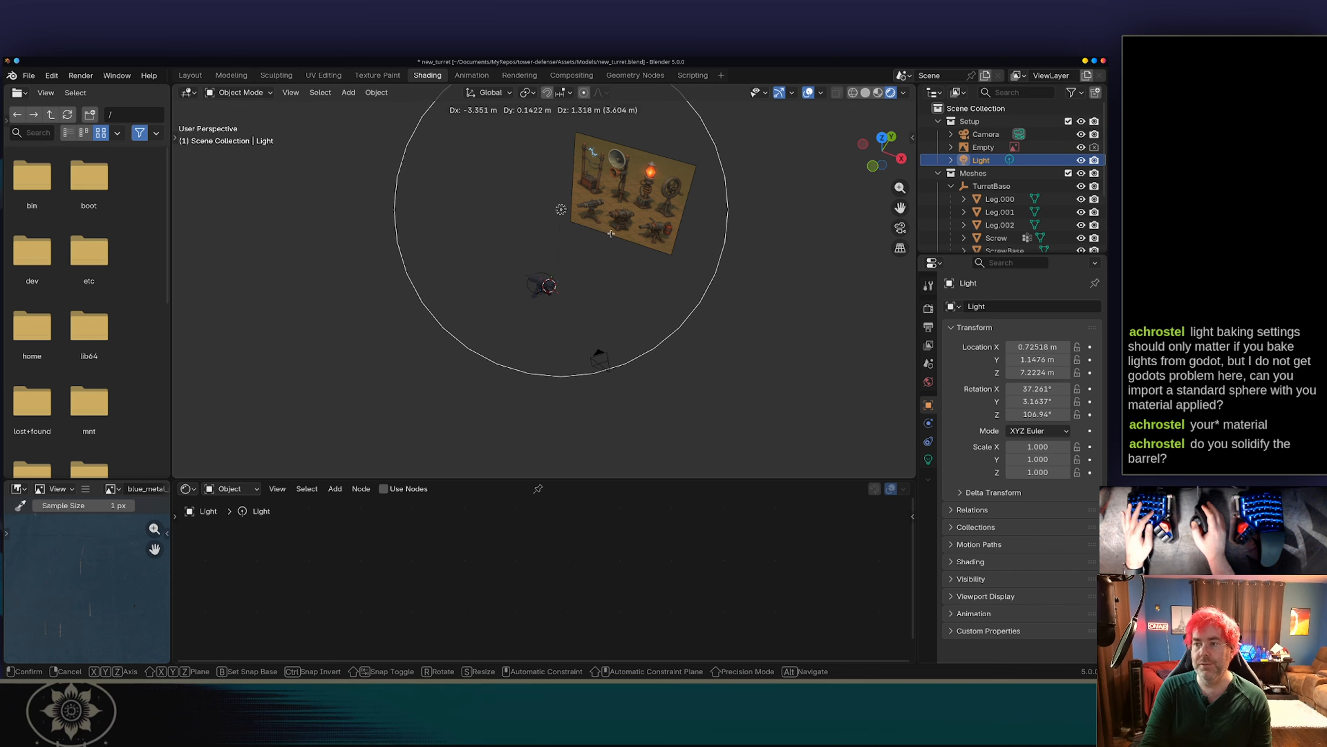
click(596, 227)
key(g)
click(555, 223)
middle_drag(555, 223, 545, 182)
key(g)
click(515, 233)
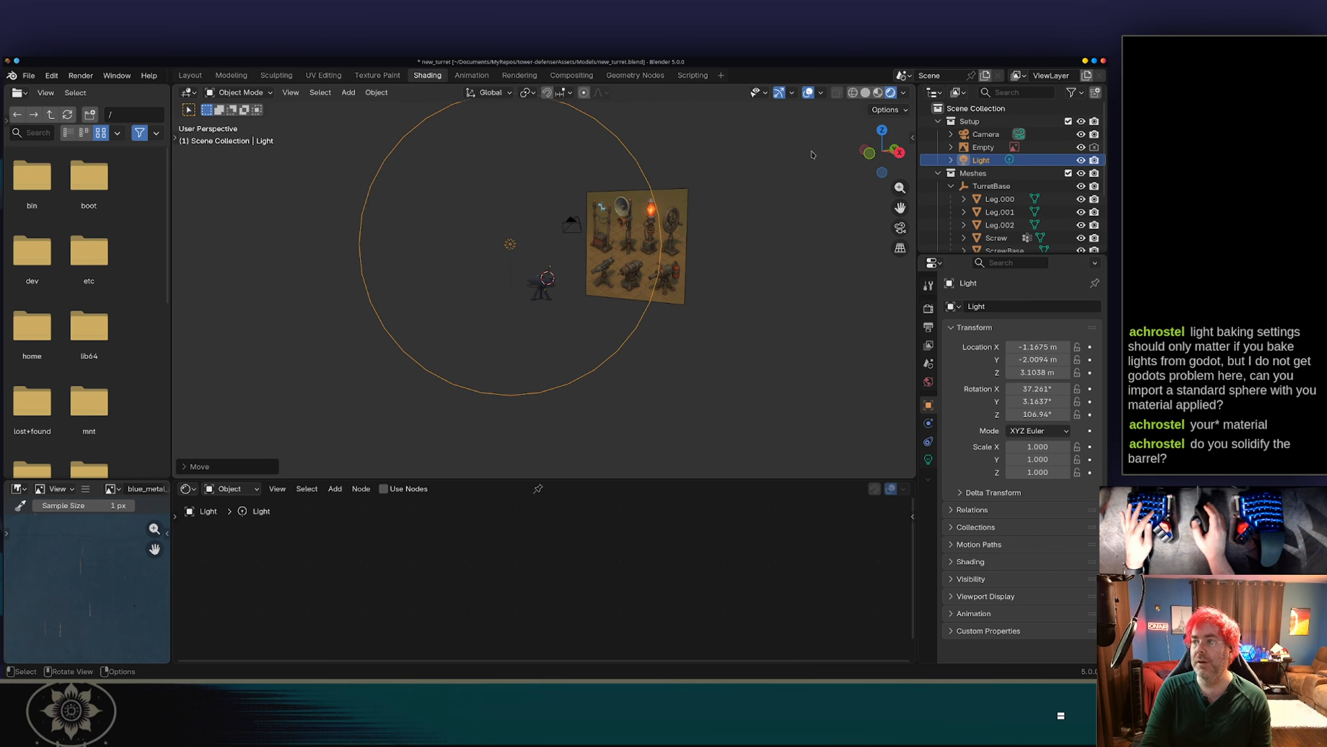
Enable the Move object gizmo and lower the Light along Z to about 2.03 m.
click(791, 92)
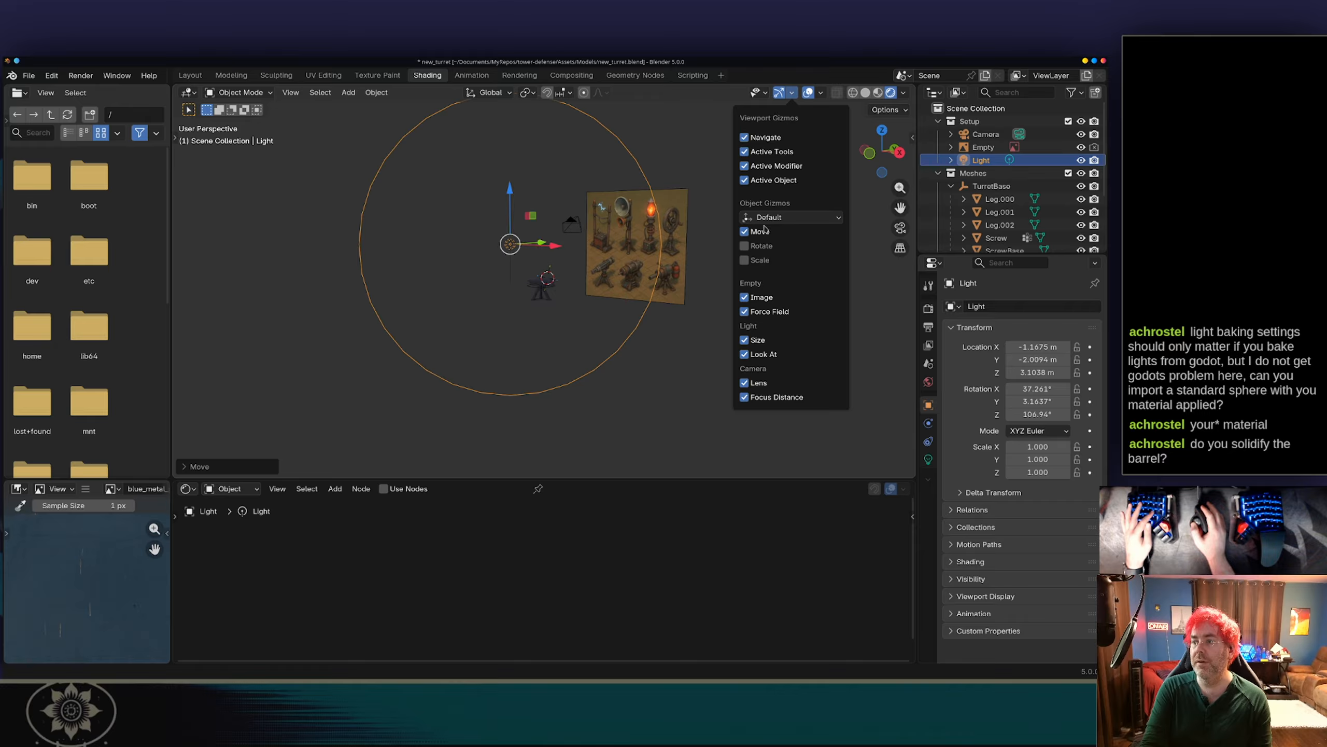
scroll(619, 317, up, 3)
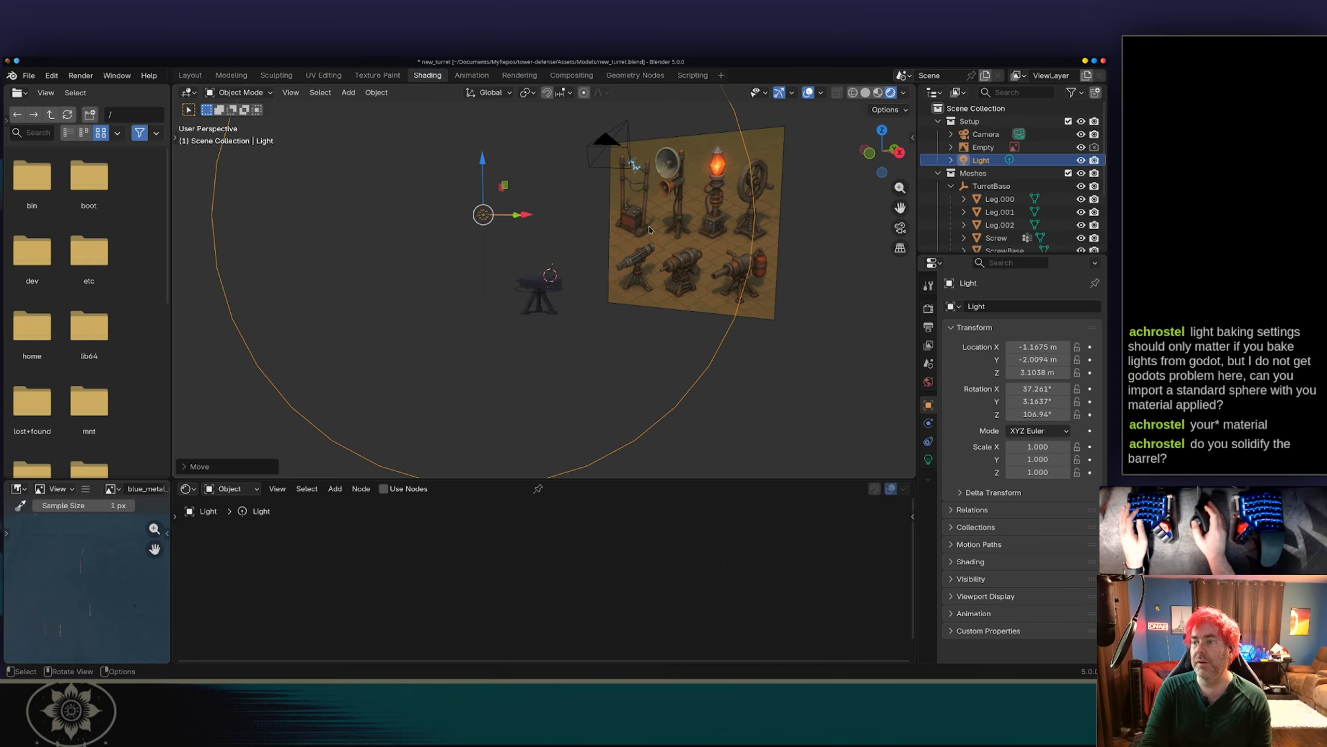
middle_drag(620, 319, 529, 217)
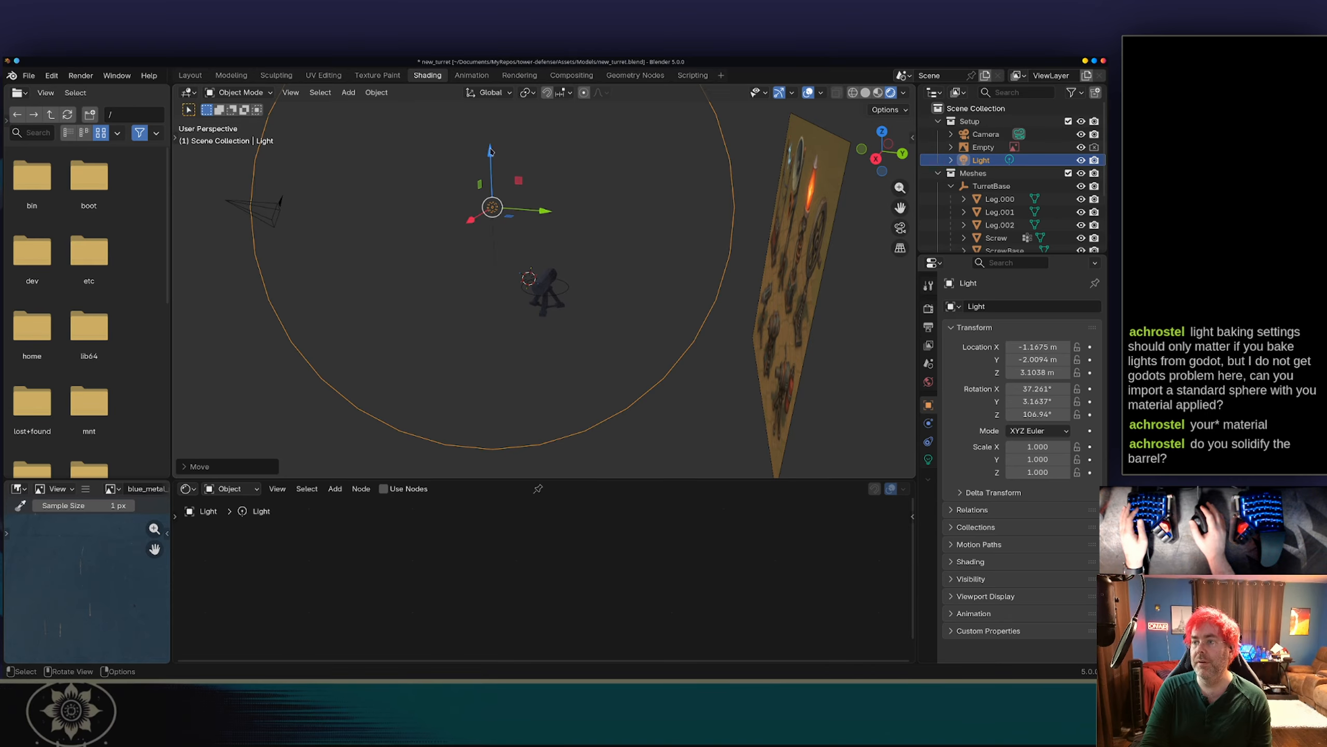
drag(490, 152, 490, 176)
Exclude the Setup collection from the view layer and save the file.
middle_drag(533, 319, 706, 273)
scroll(558, 310, up, 8)
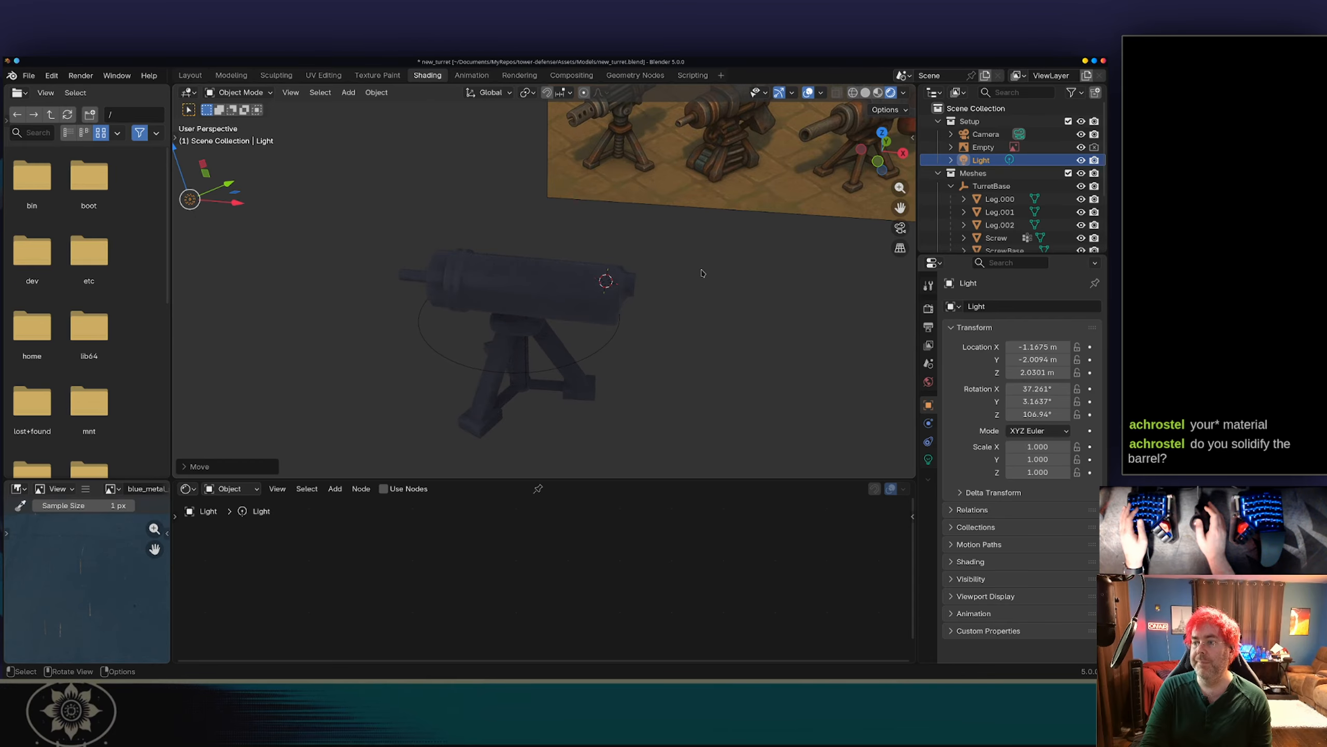
click(1068, 121)
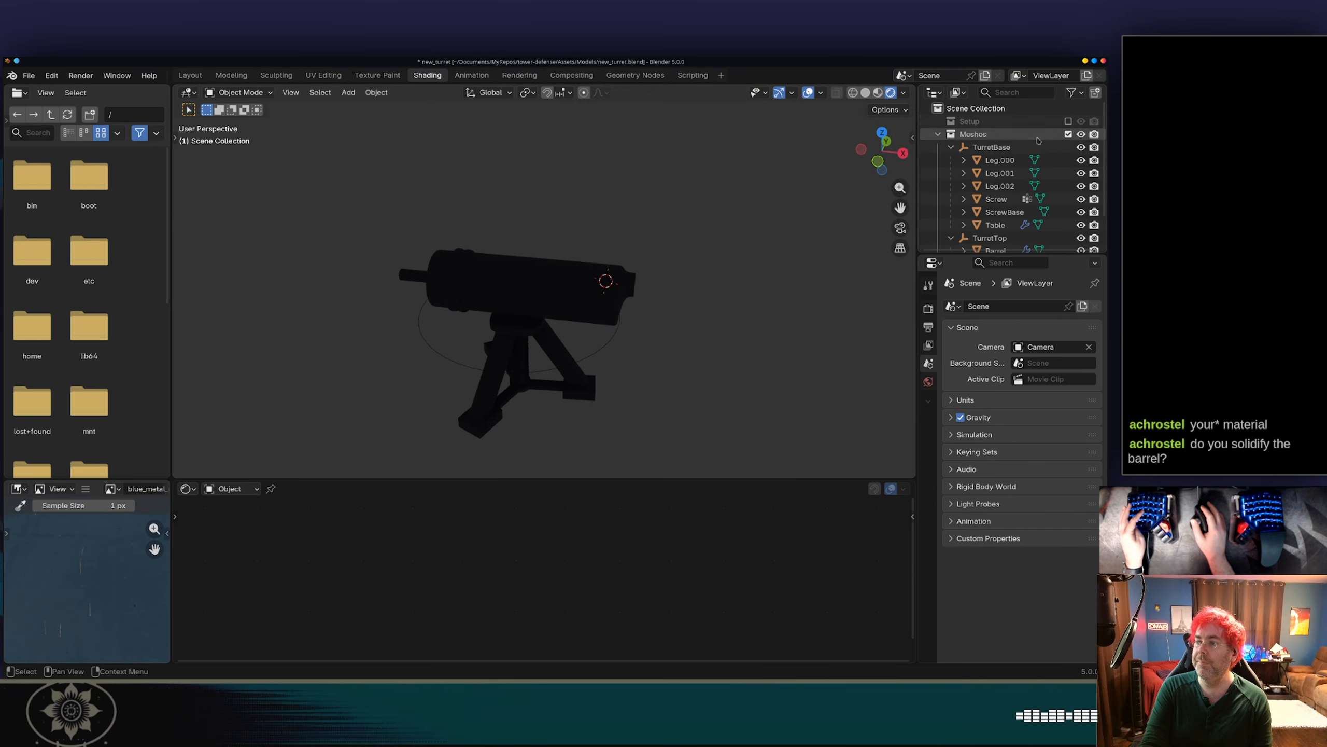
key(ctrl+s)
Switch to Godot, reload new_turret.blend from disk, and examine the barrel in the new_turret scene.
key(alt+Tab)
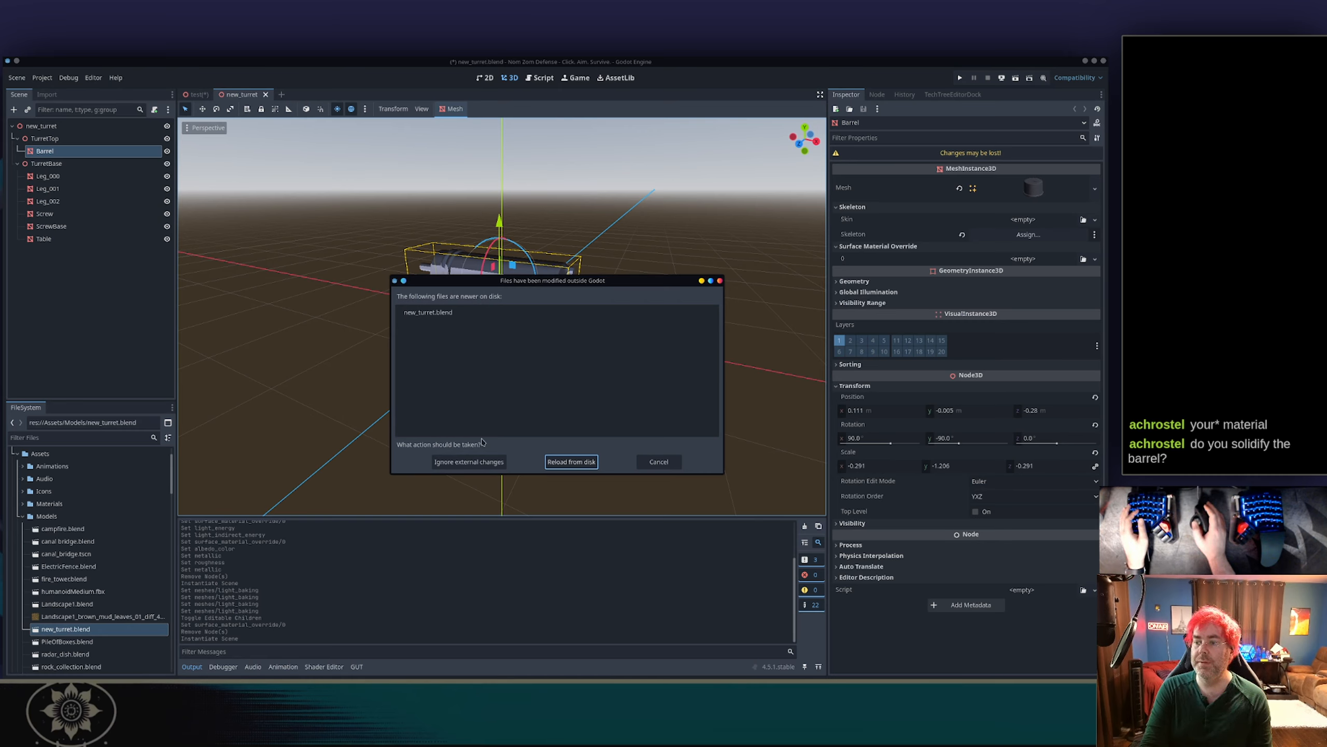
click(569, 462)
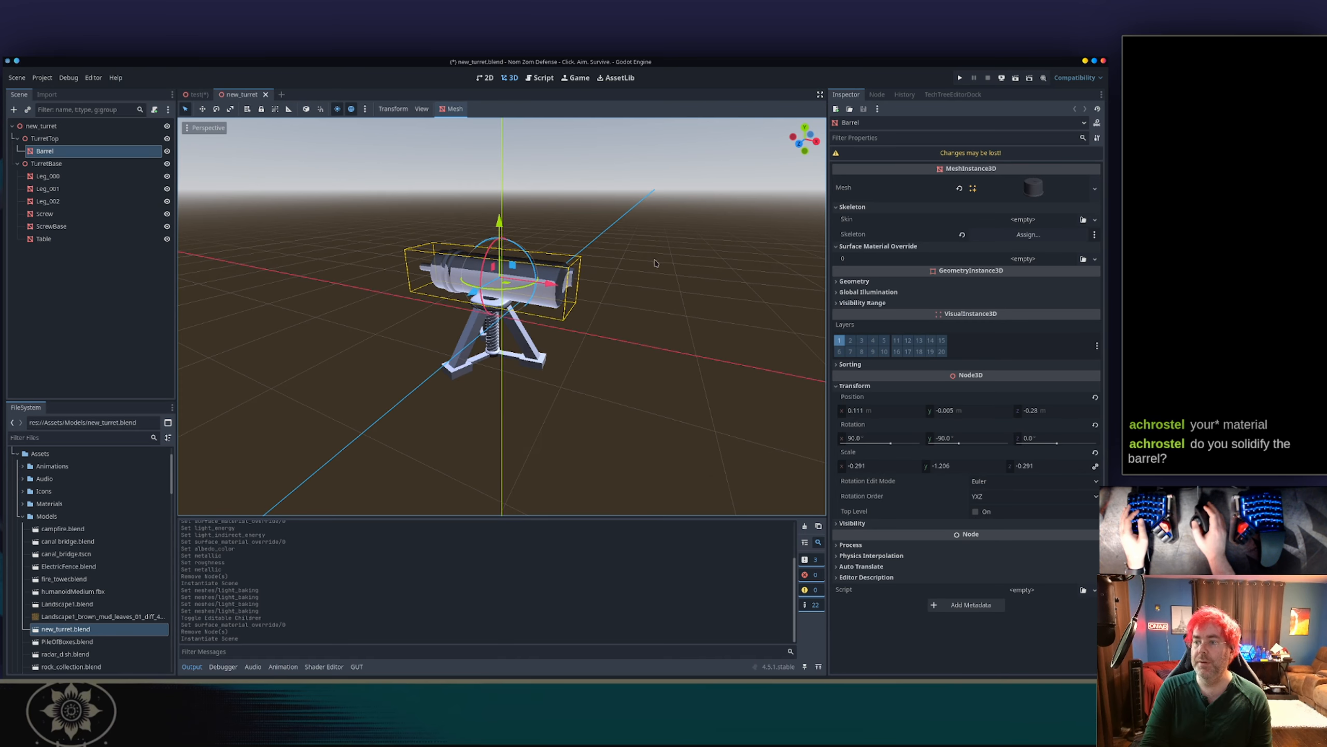
middle_drag(656, 263, 572, 232)
scroll(571, 233, down, 8)
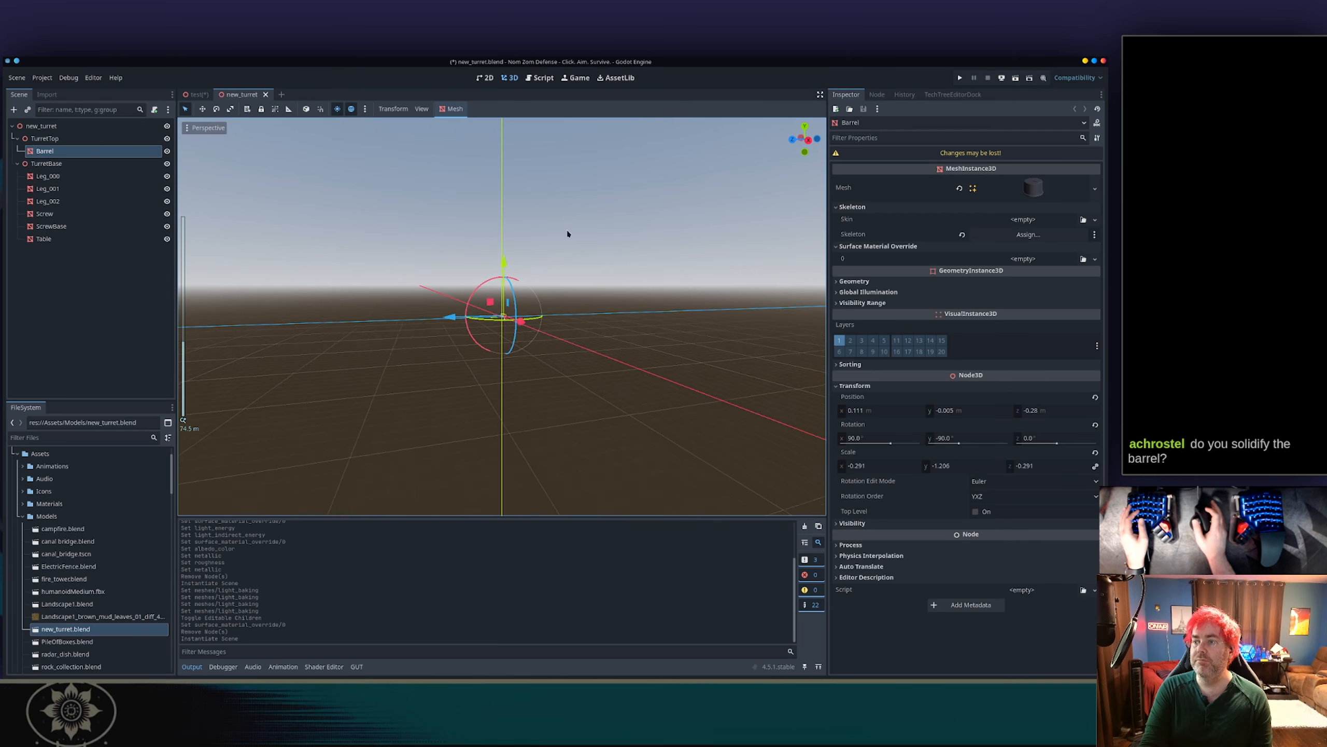
scroll(569, 234, up, 10)
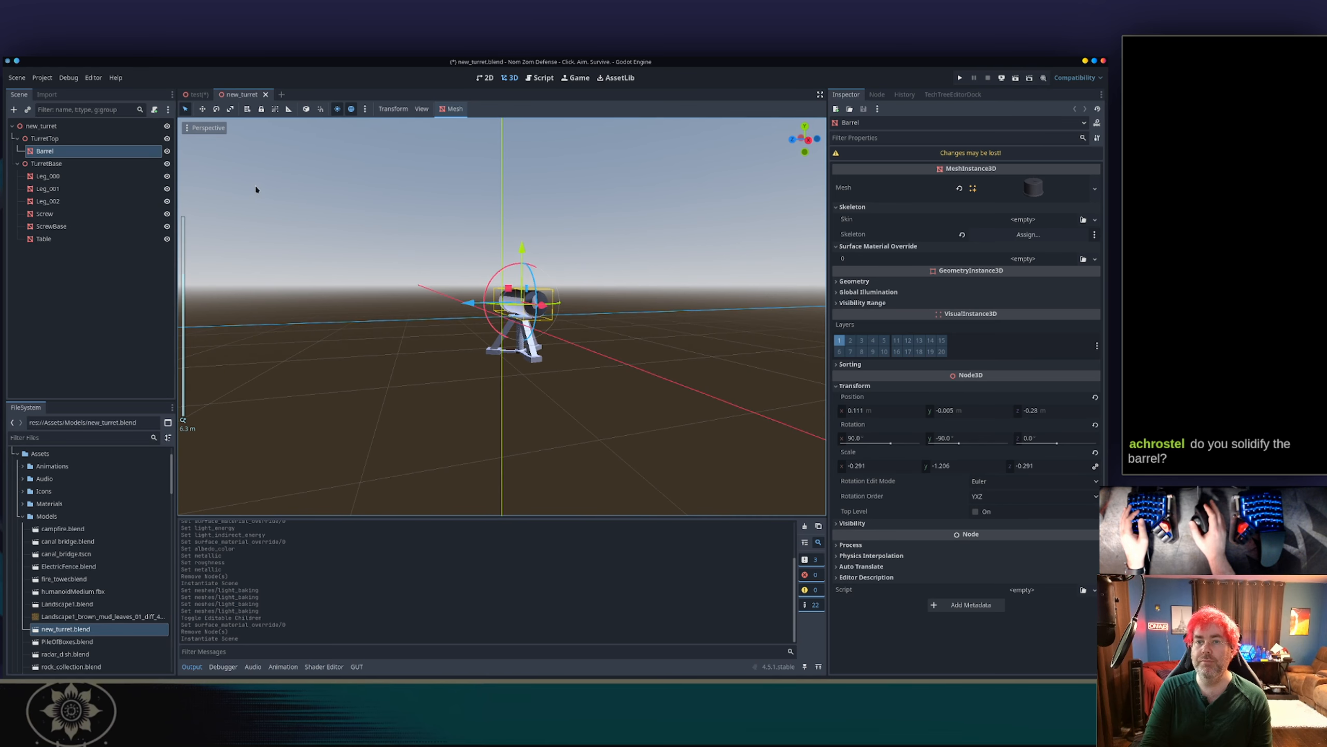
Examine the turret's metal from several angles in the test scene.
click(198, 95)
scroll(553, 303, down, 8)
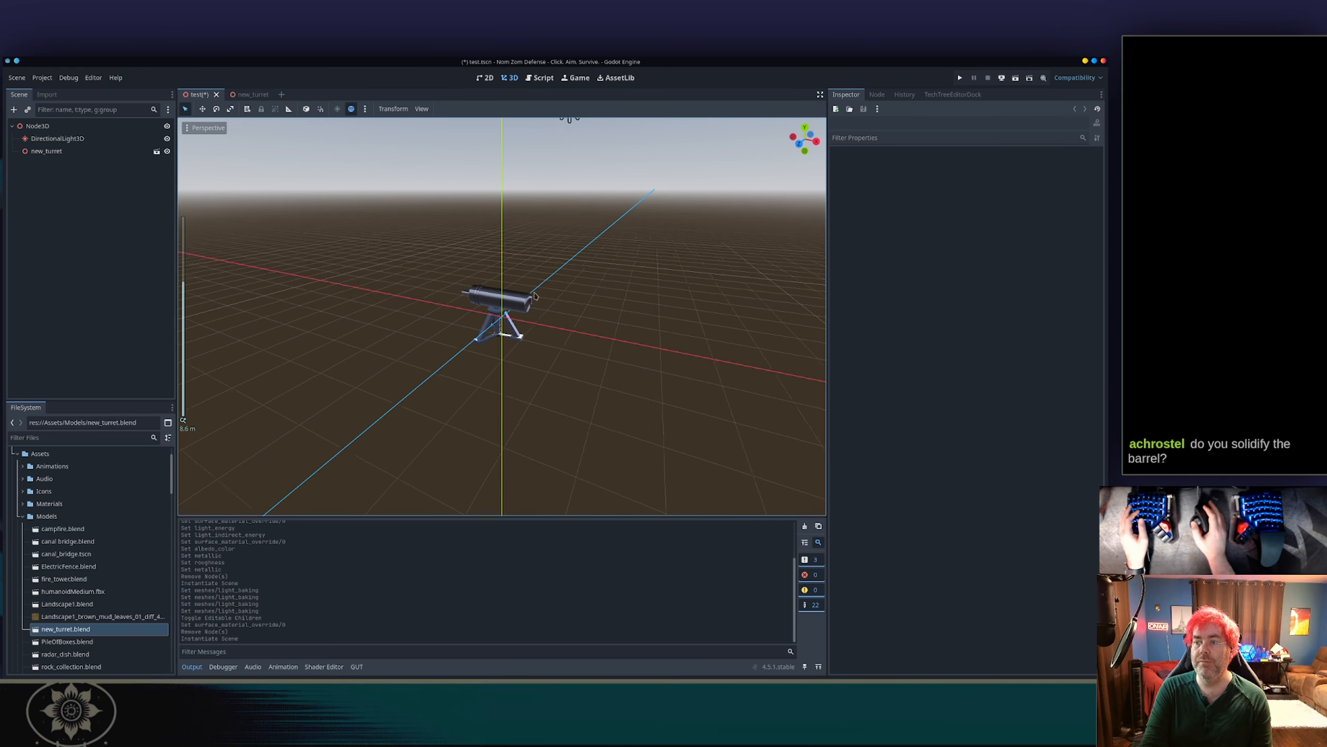
middle_drag(553, 302, 450, 300)
scroll(587, 336, up, 2)
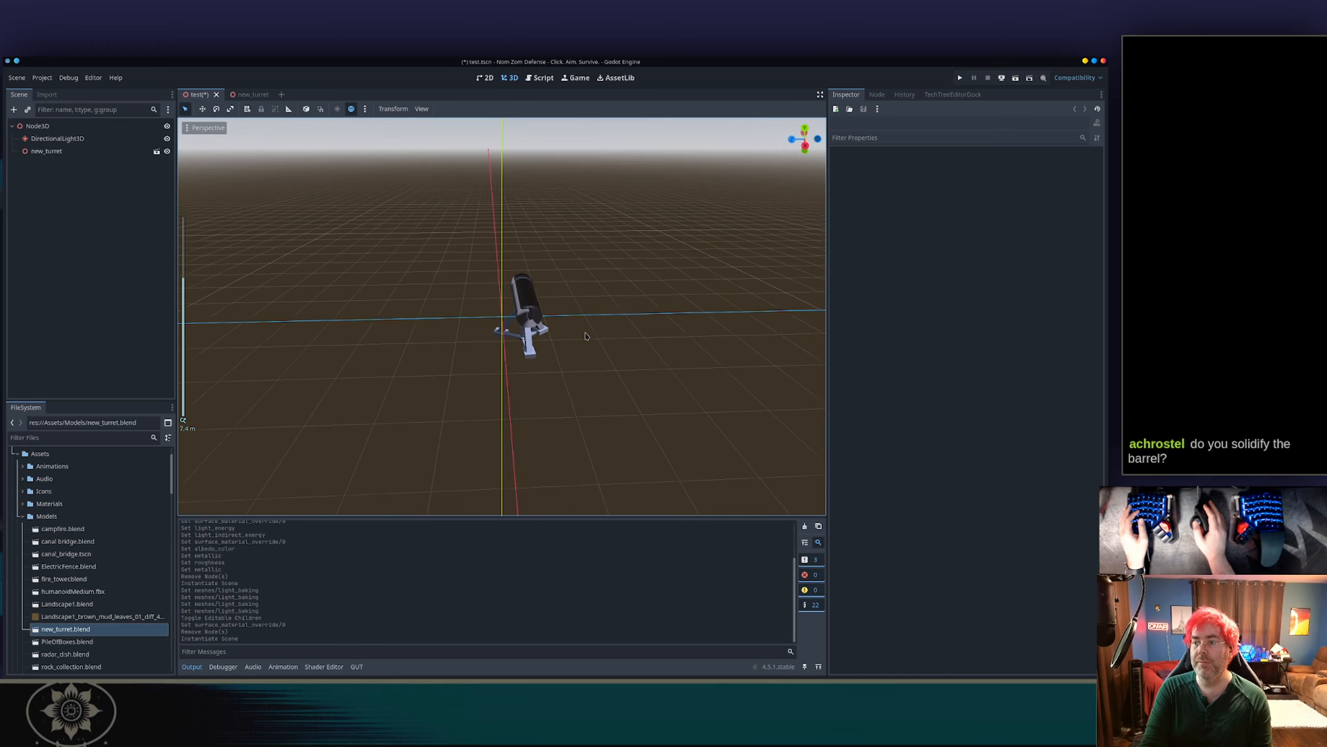
middle_drag(557, 309, 646, 258)
Switch to Blender, enlarge the Outliner, and include the Setup collection again.
key(alt+Tab)
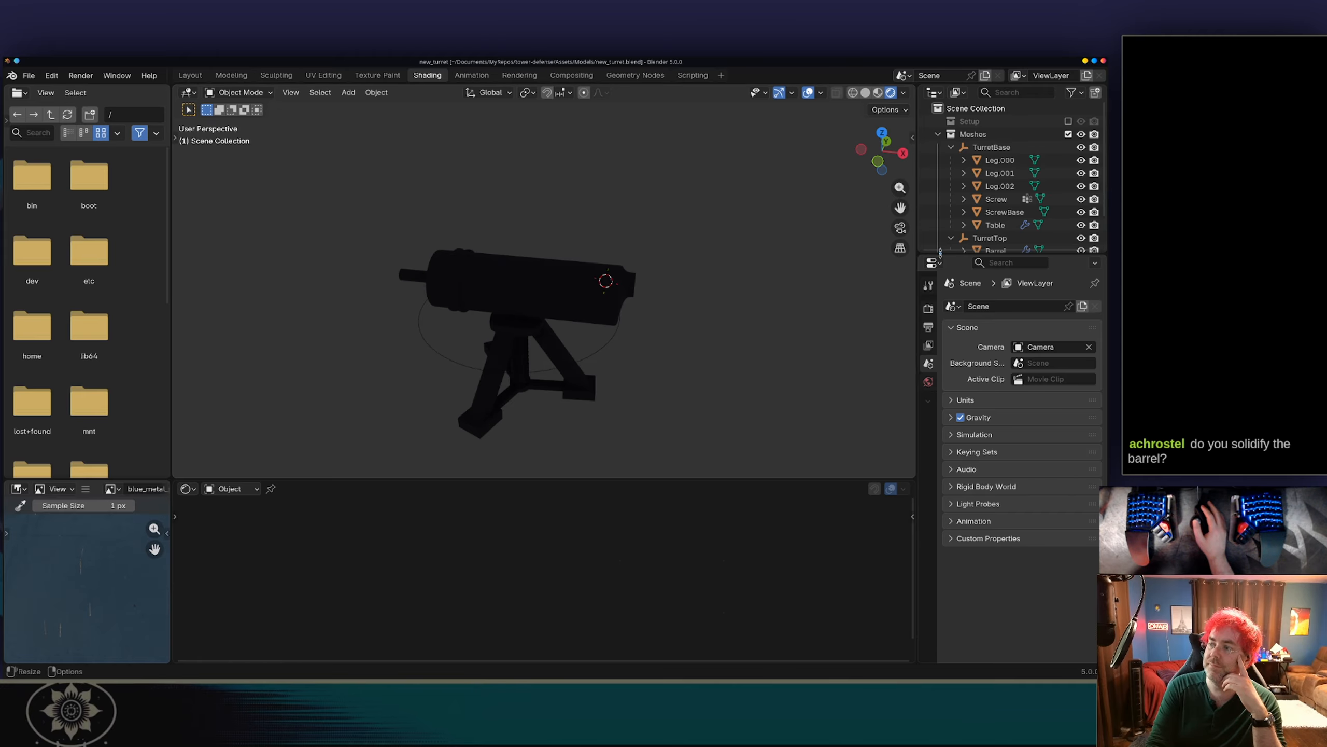
drag(941, 255, 902, 334)
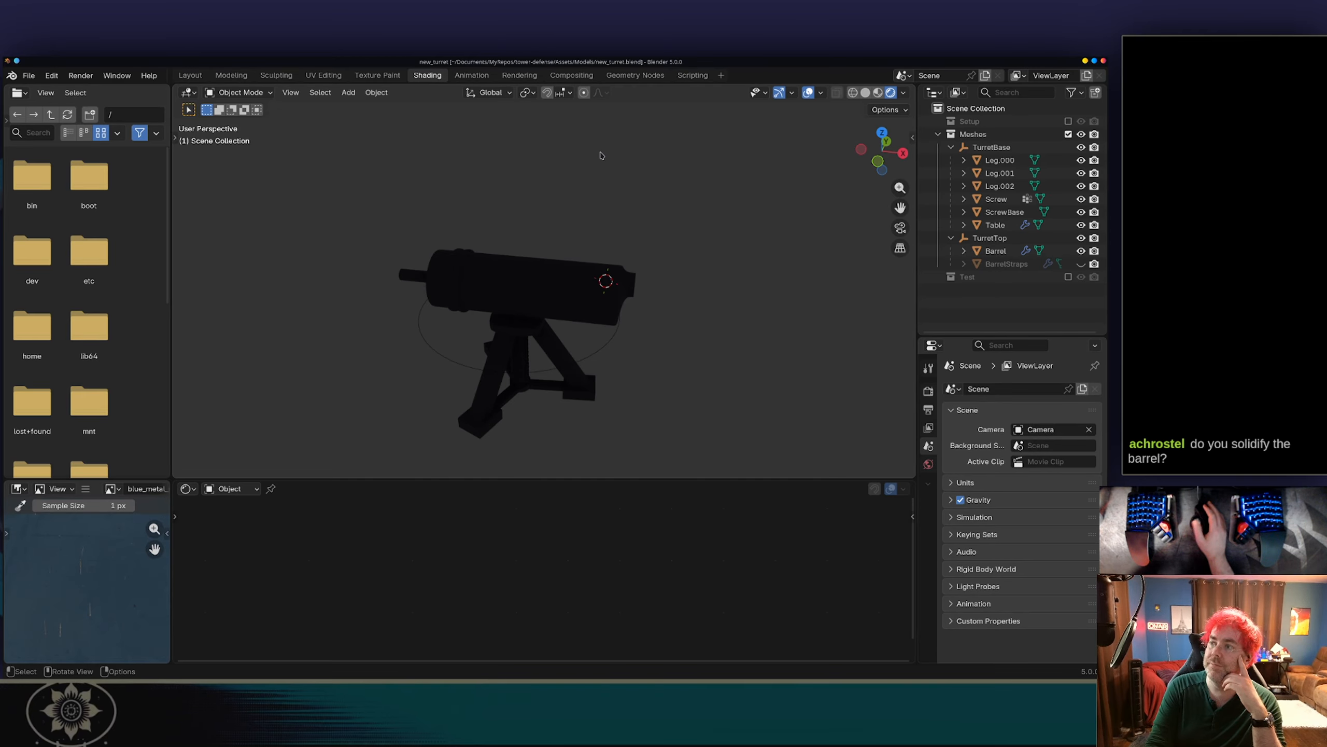
click(1068, 121)
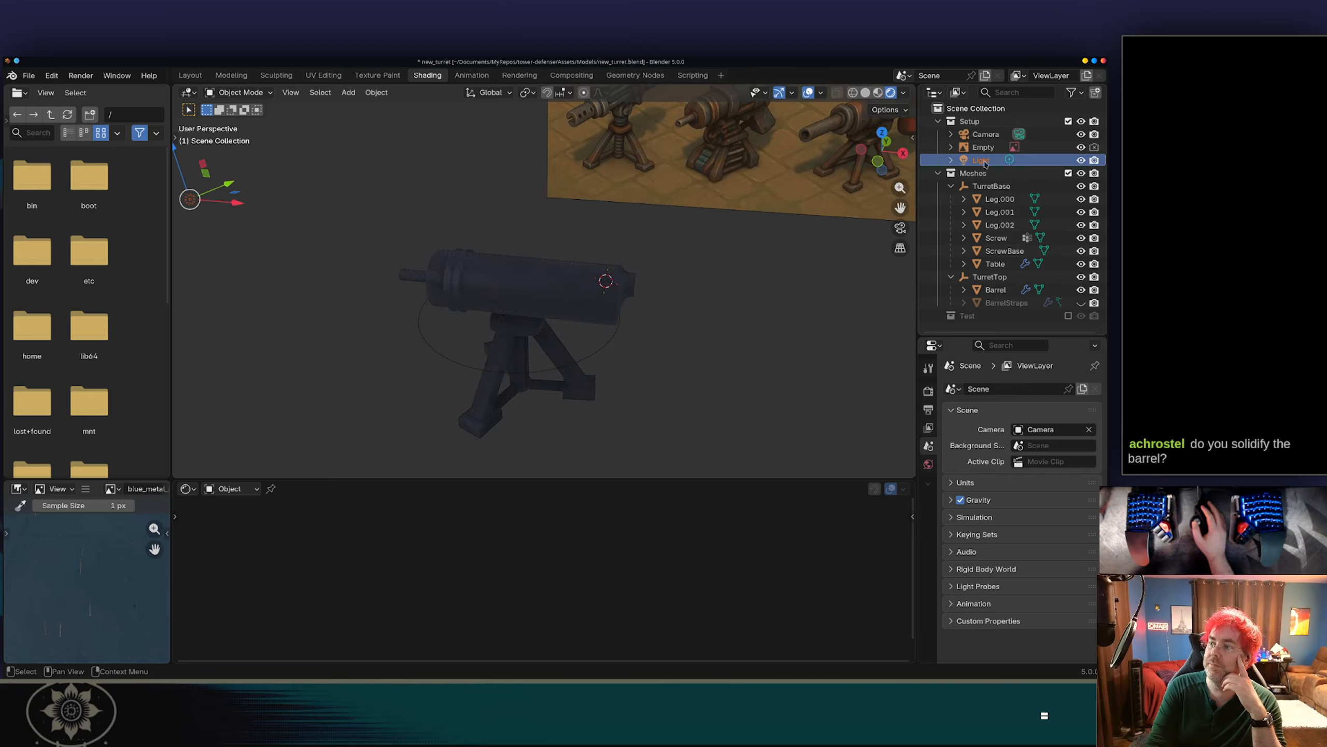
Delete the Empty reference image from the Setup collection, hide the Camera, and save the file.
click(964, 162)
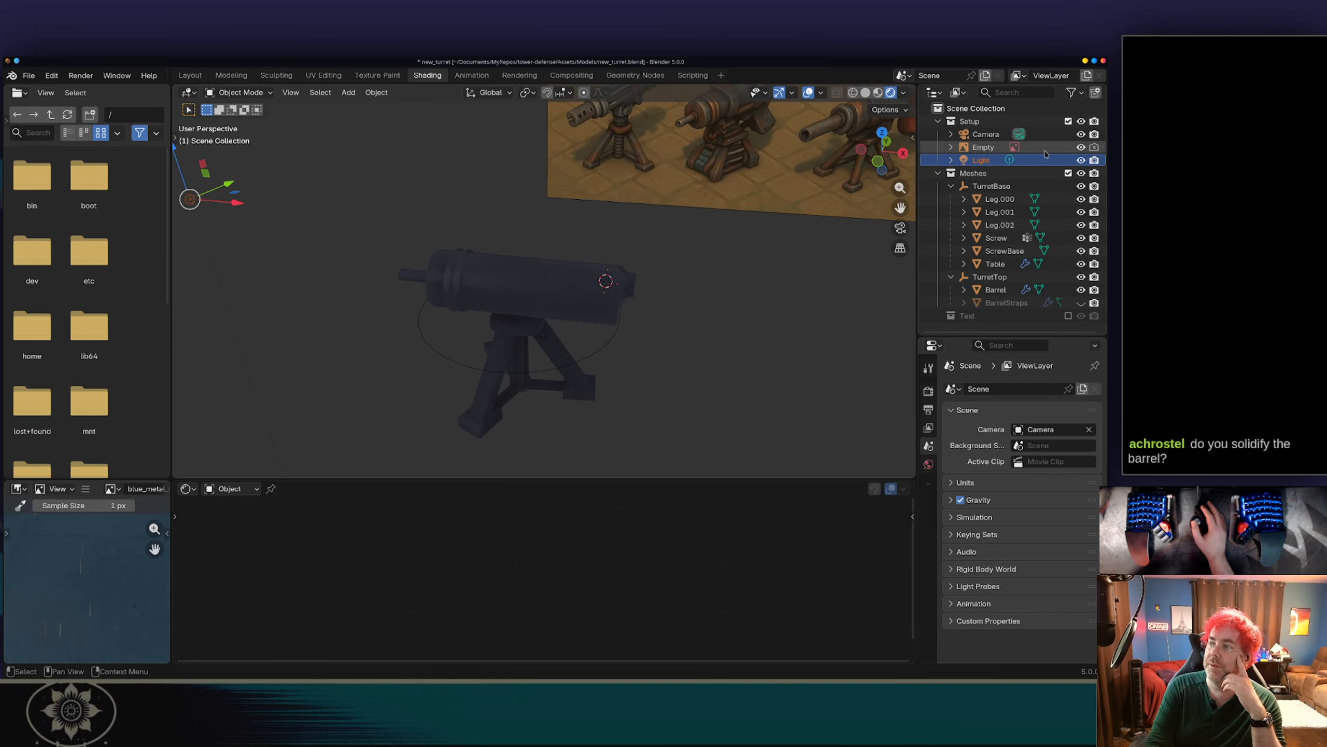
right_click(1062, 149)
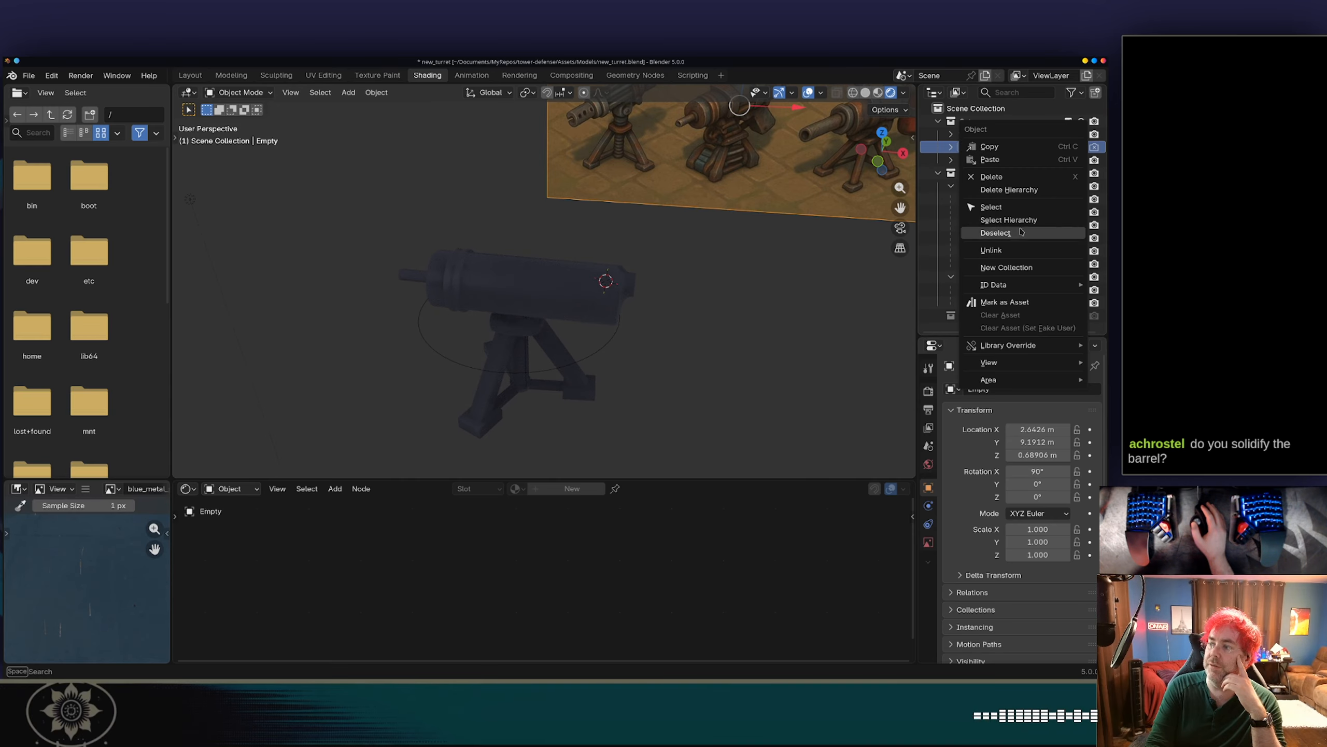
click(1026, 178)
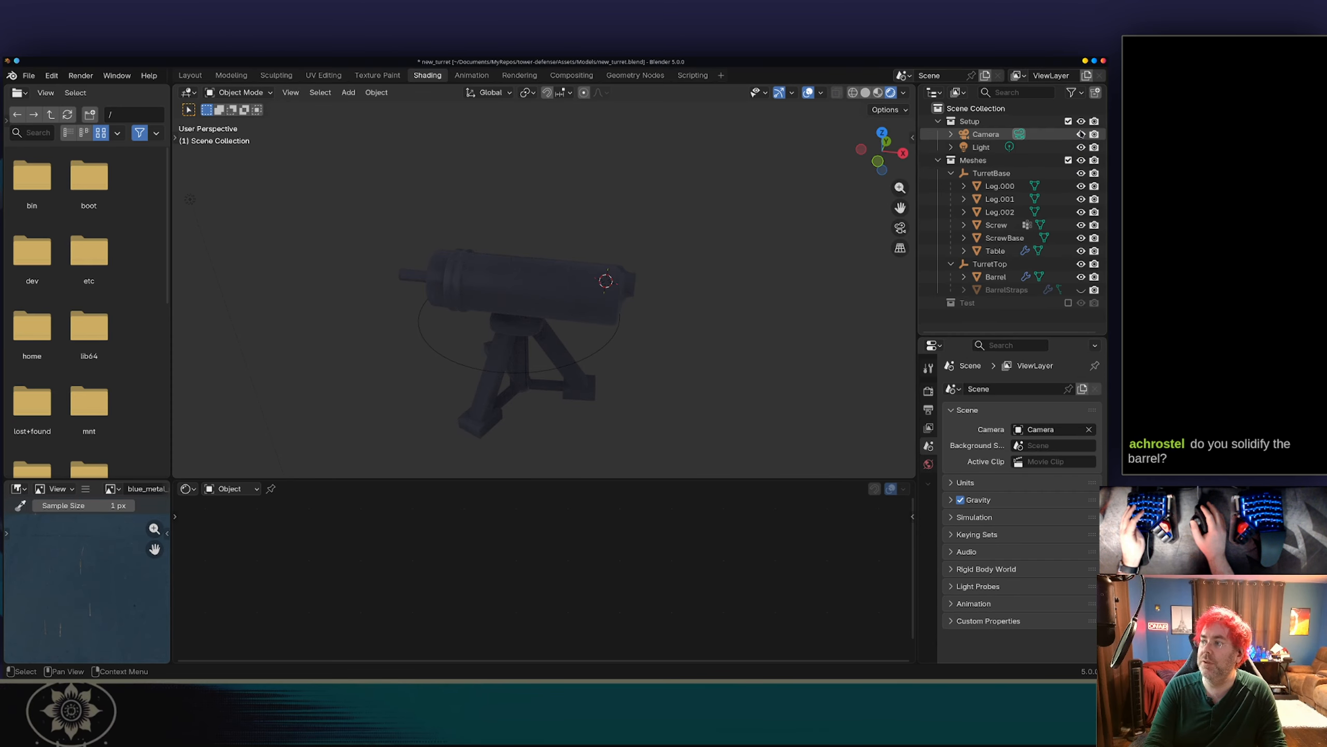
key(ctrl+s)
Switch to Godot, reload new_turret.blend from disk, and check the turret in the test scene.
key(alt+Tab)
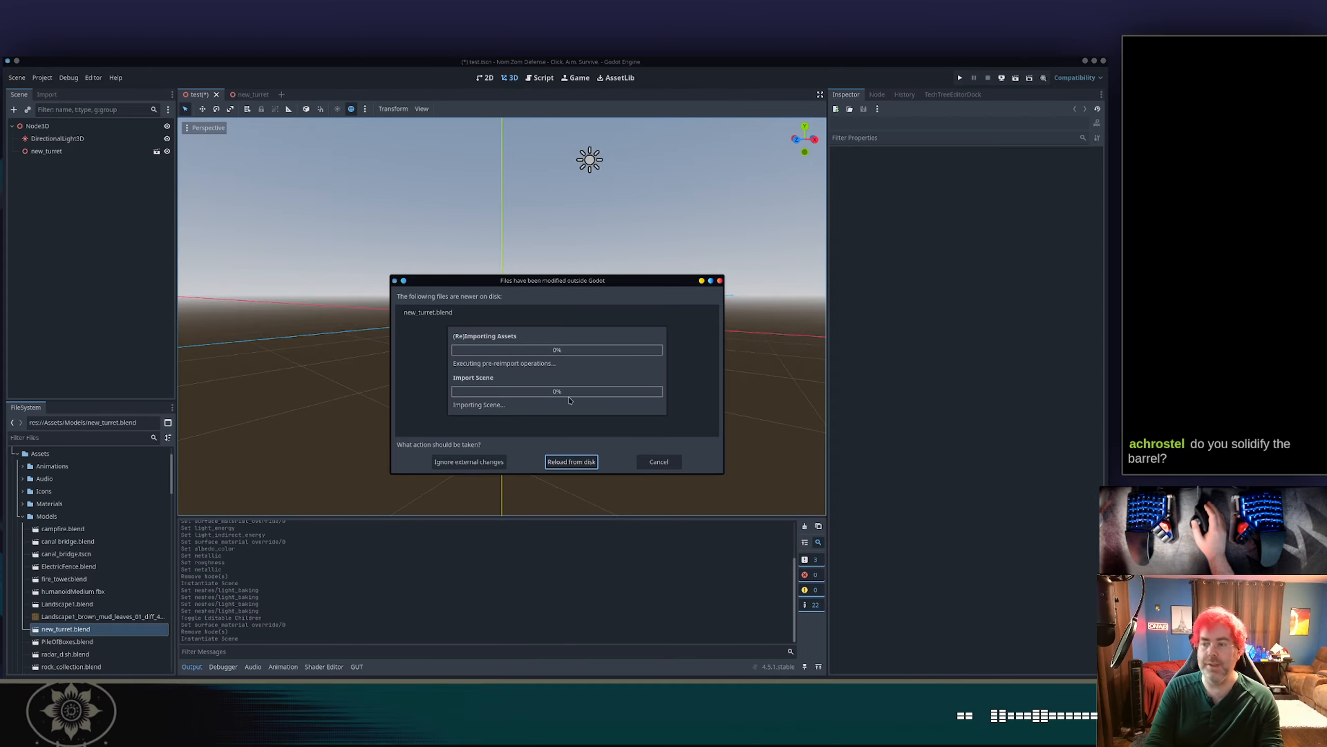
click(568, 463)
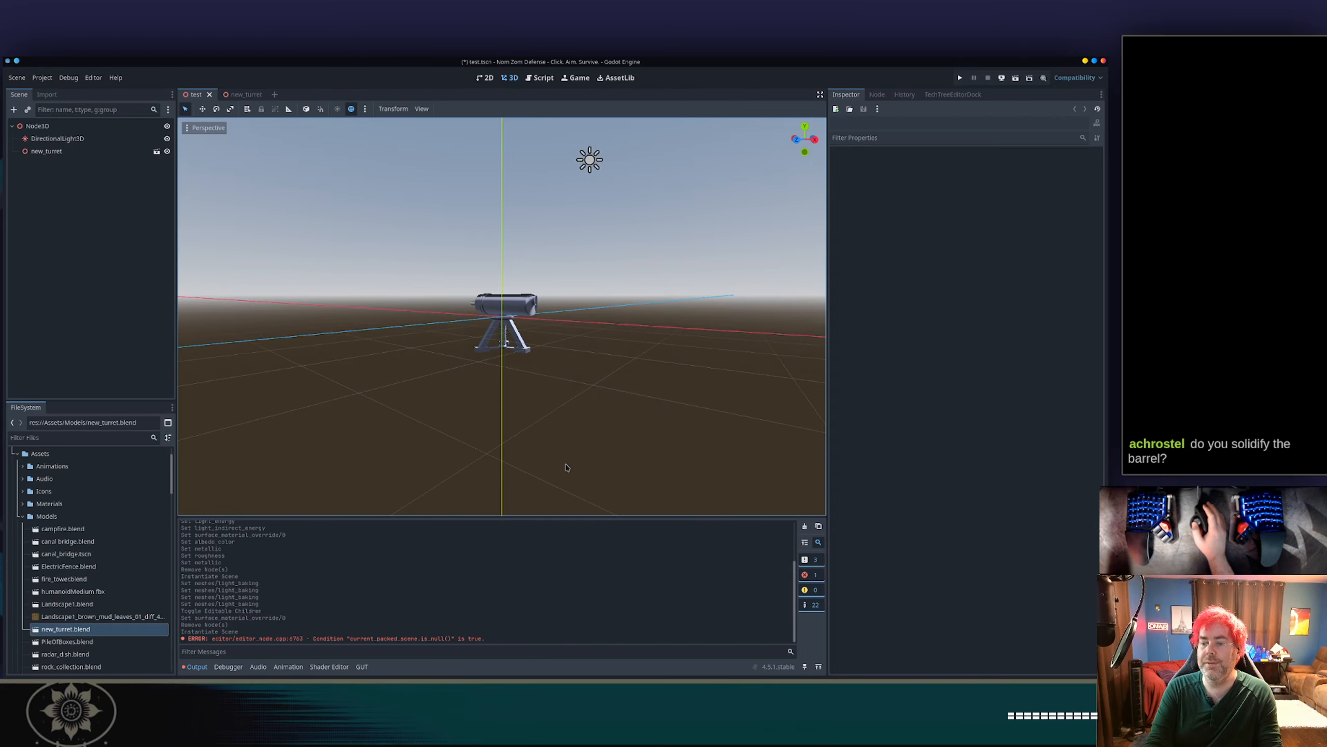
mouse_move(587, 330)
middle_down()
mouse_move(588, 358)
mouse_move(489, 354)
mouse_move(581, 355)
middle_up()
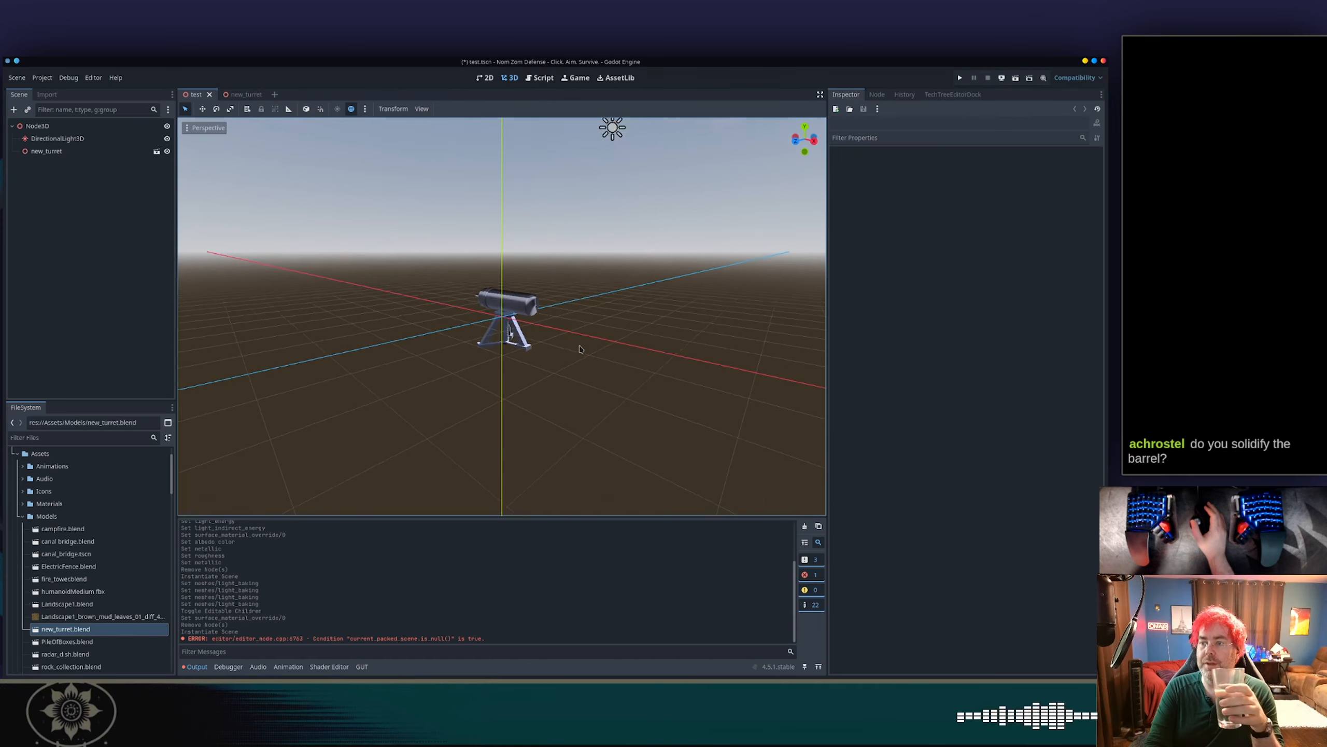
scroll(581, 356, down, 2)
Compare how the turret's barrel is shaded in the new_turret scene and in the test scene.
click(241, 94)
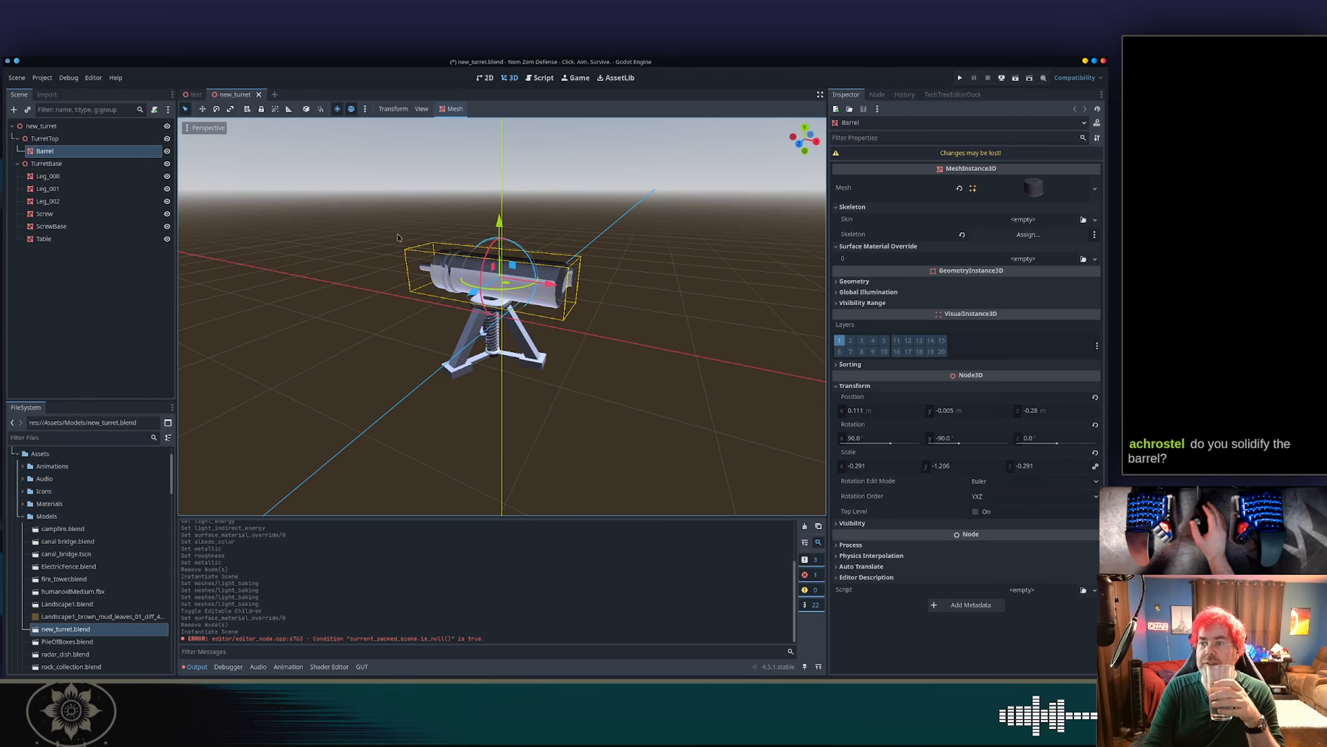
scroll(410, 209, down, 15)
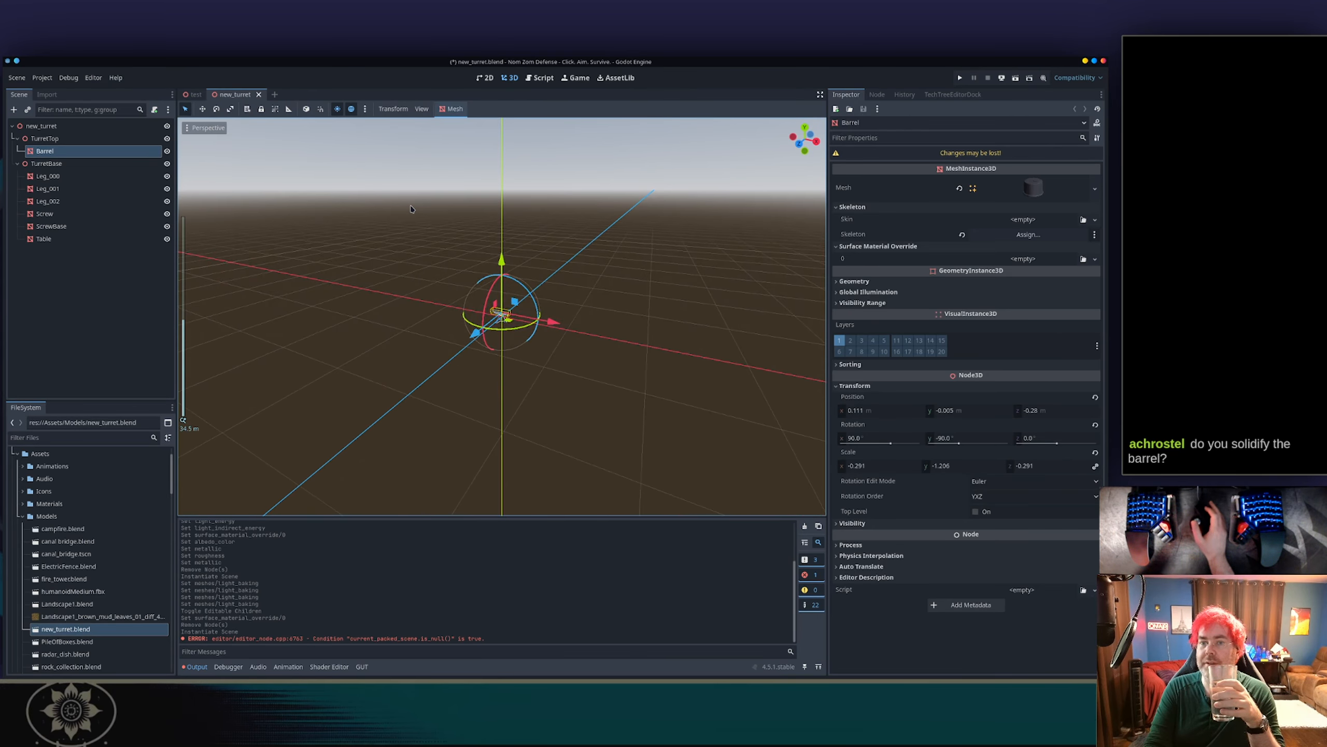
click(99, 138)
click(97, 128)
scroll(459, 240, down, 2)
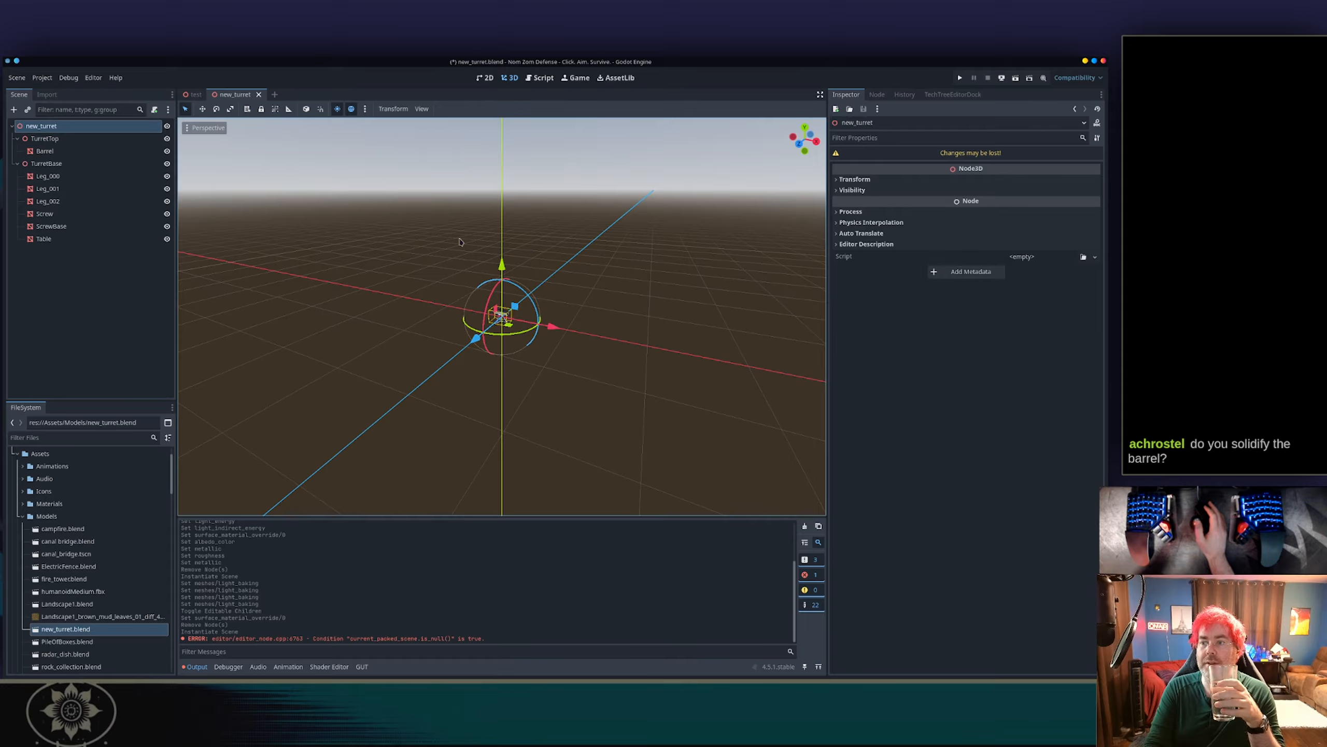
middle_drag(459, 240, 400, 246)
scroll(510, 328, up, 20)
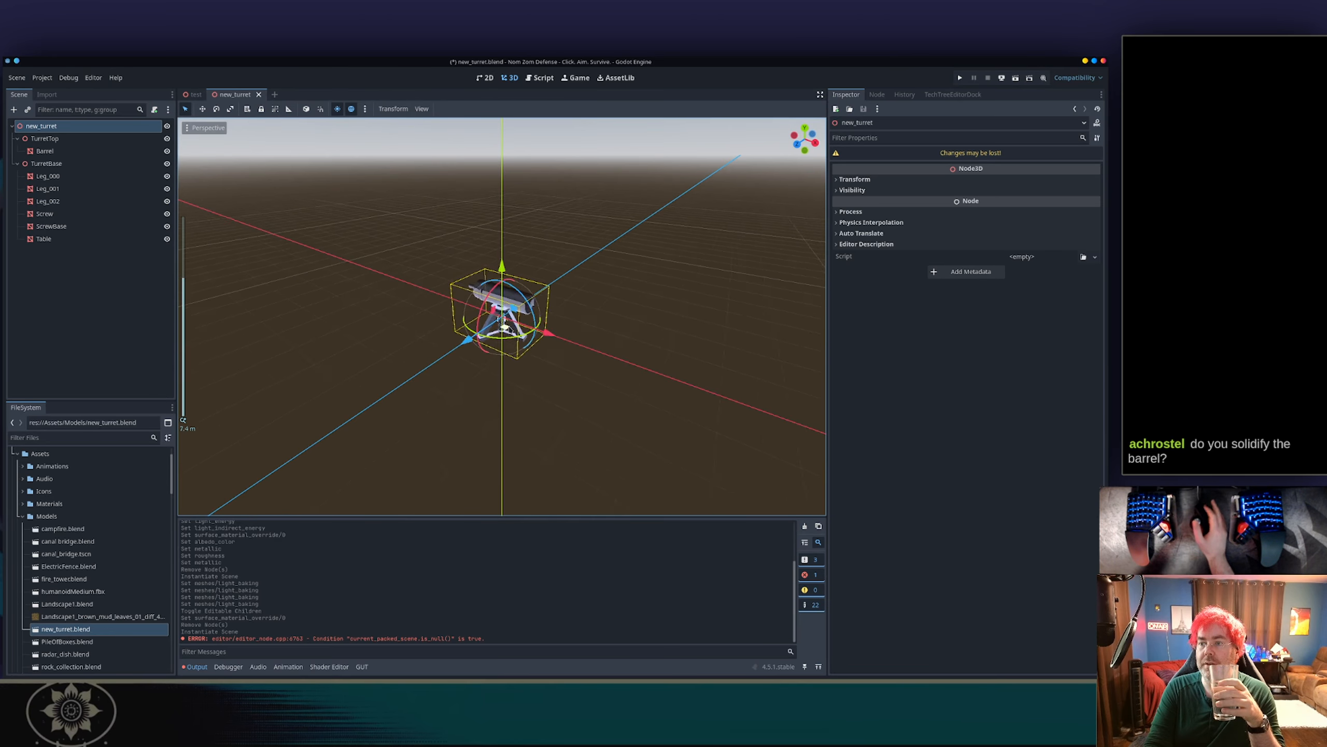
click(196, 95)
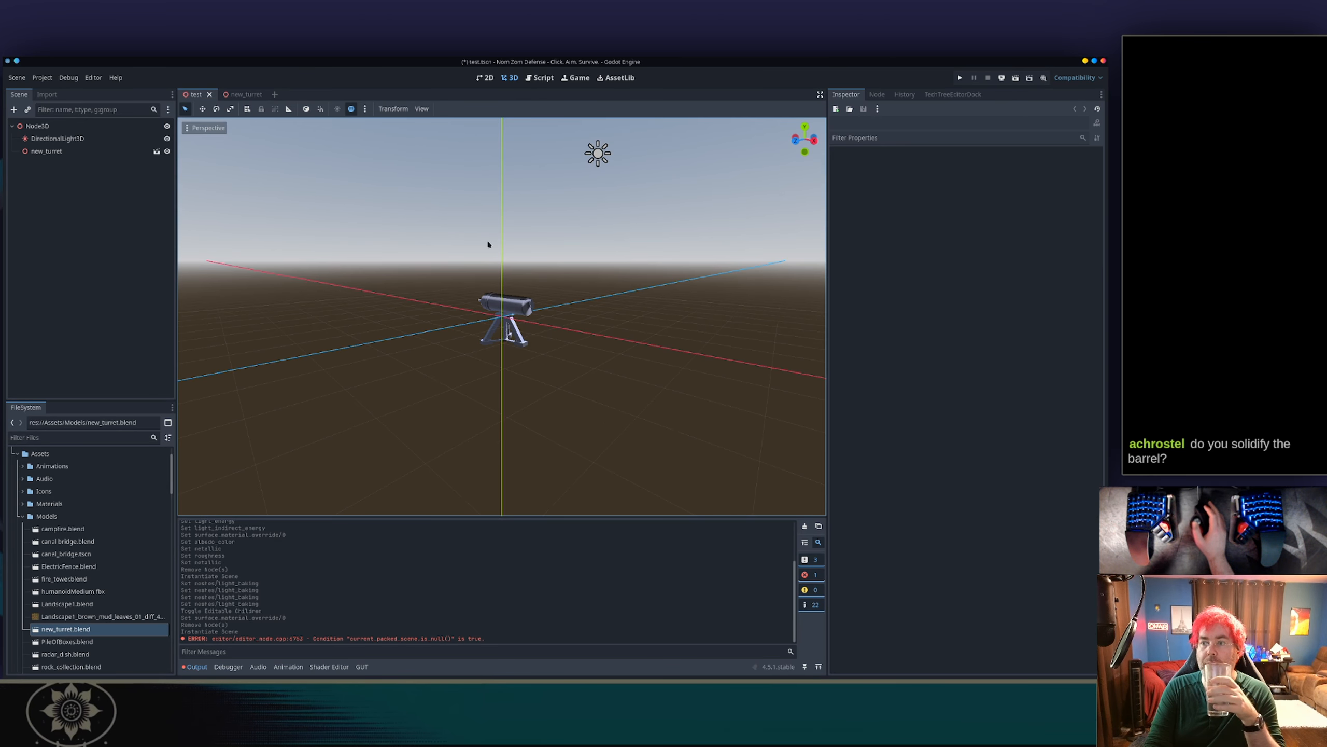
scroll(488, 246, up, 5)
middle_drag(593, 272, 529, 281)
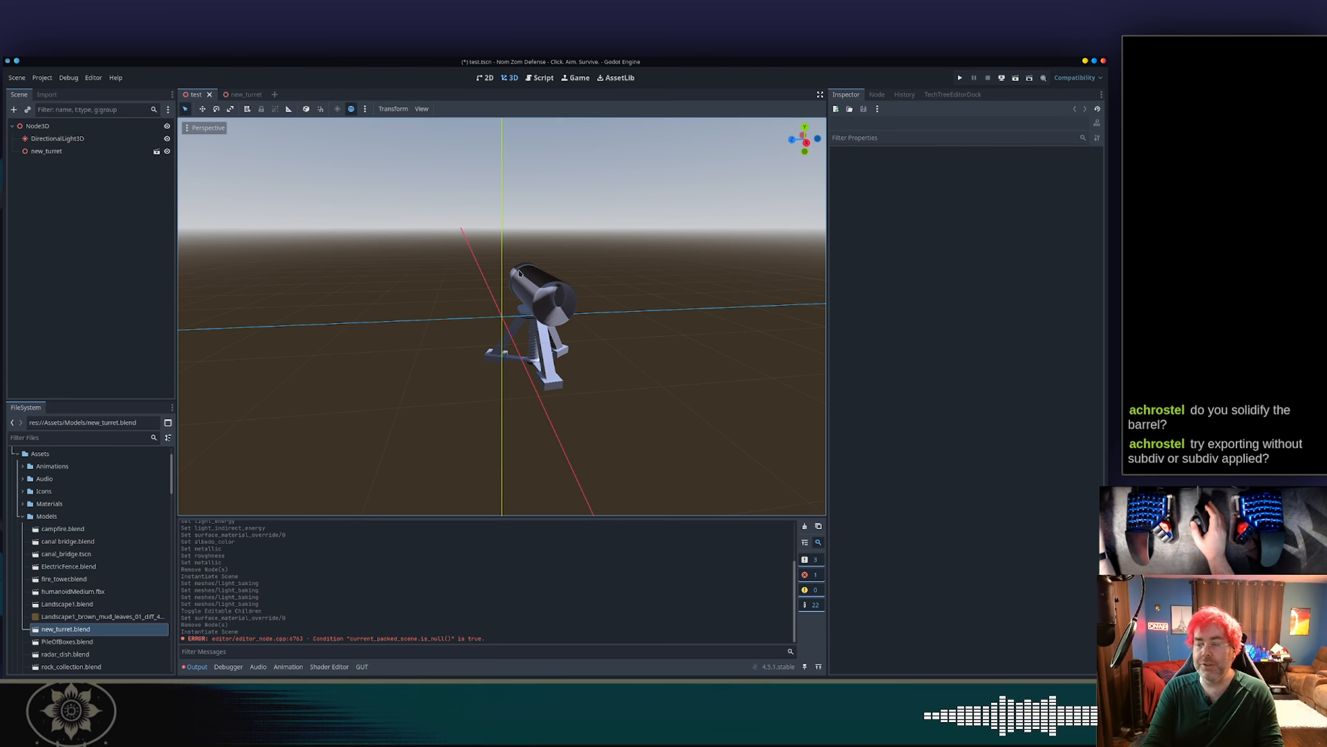
key(alt+Tab)
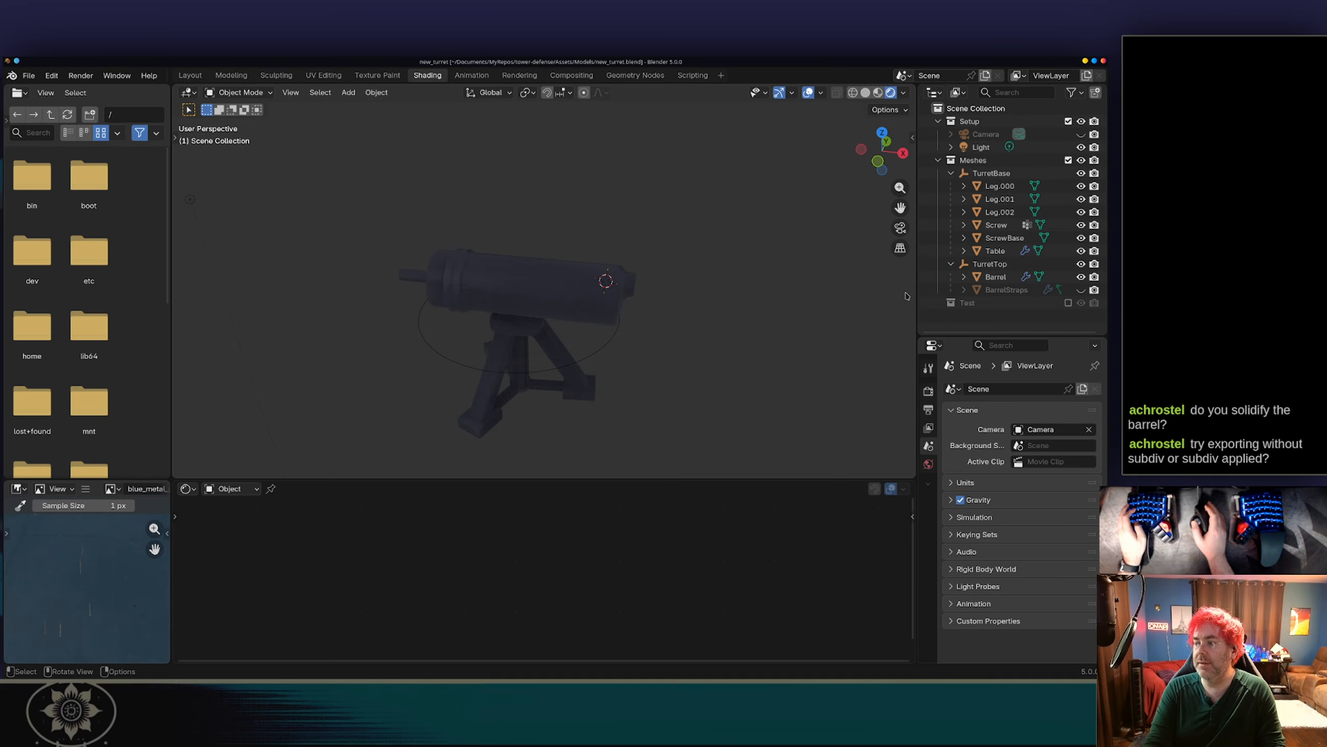
key(alt+Tab)
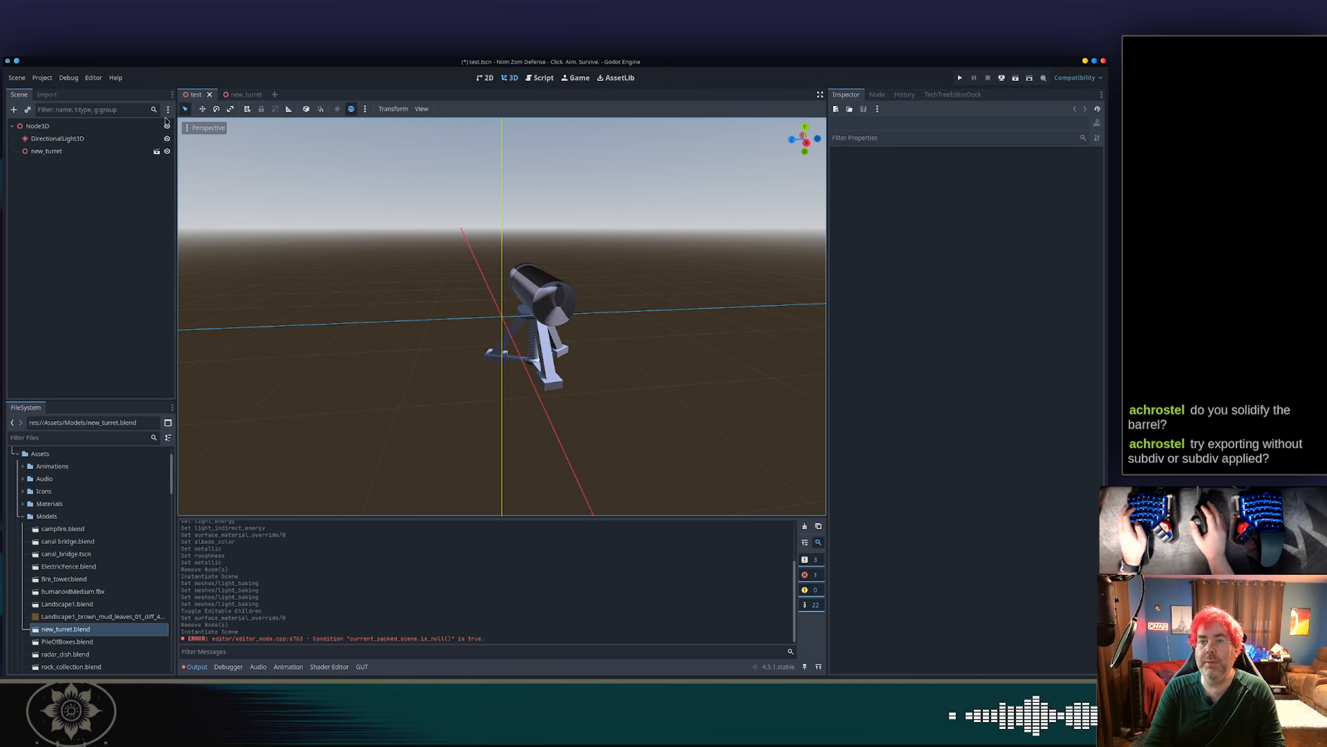
Reimport new_turret.blend with the Blender modifiers import option set to No Modifiers, and check the turret in the test scene.
click(53, 151)
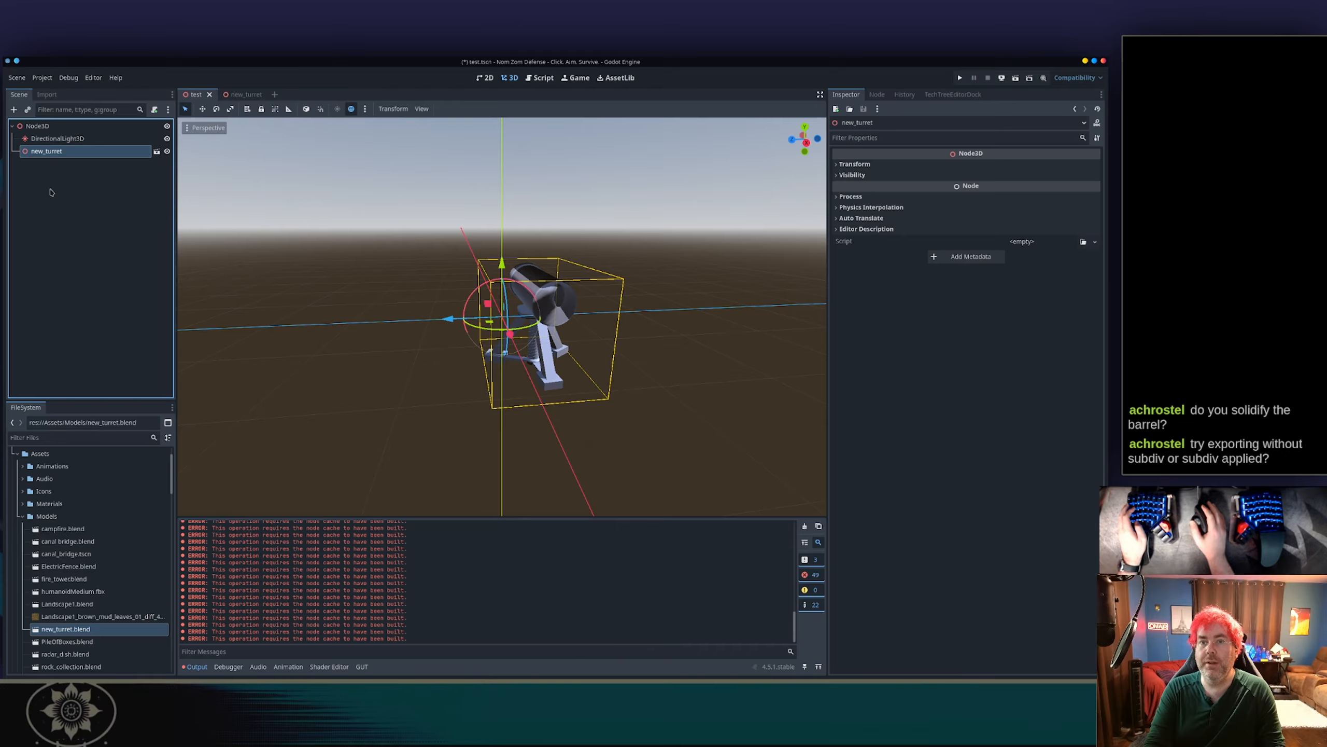
click(47, 94)
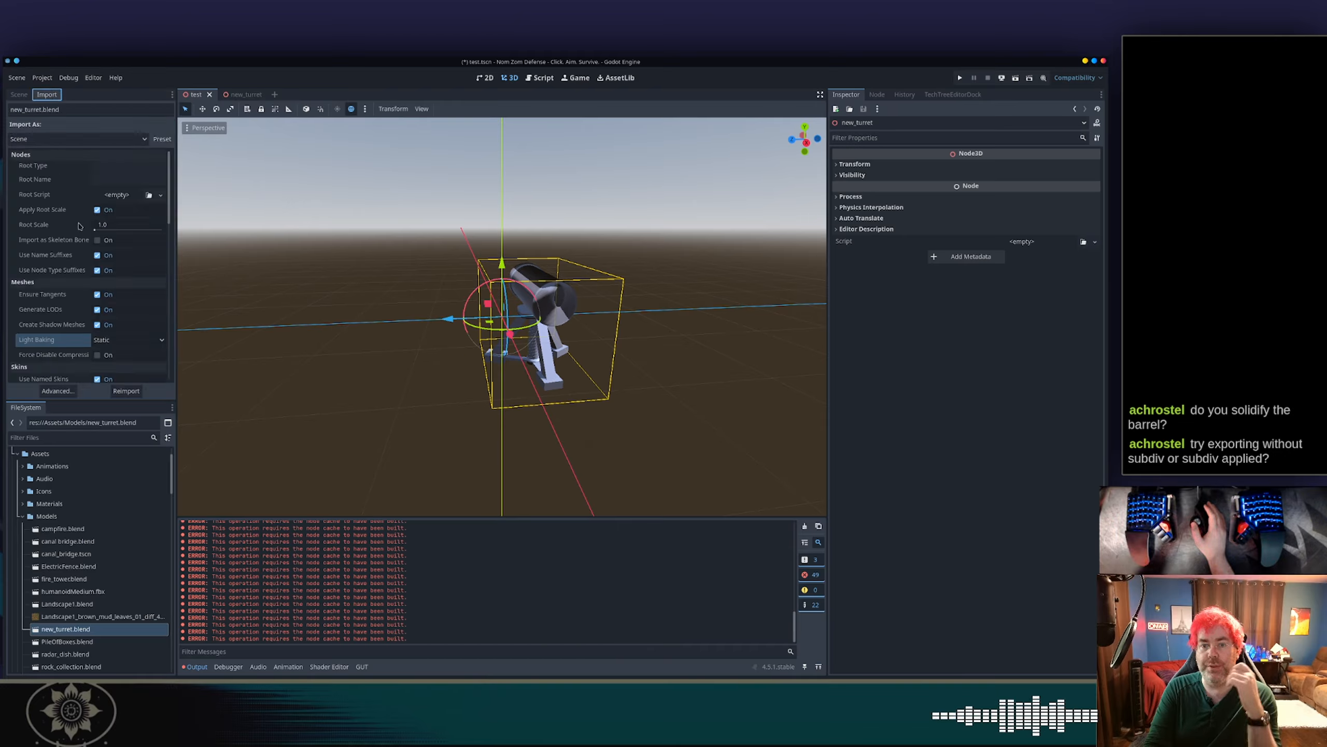
click(57, 391)
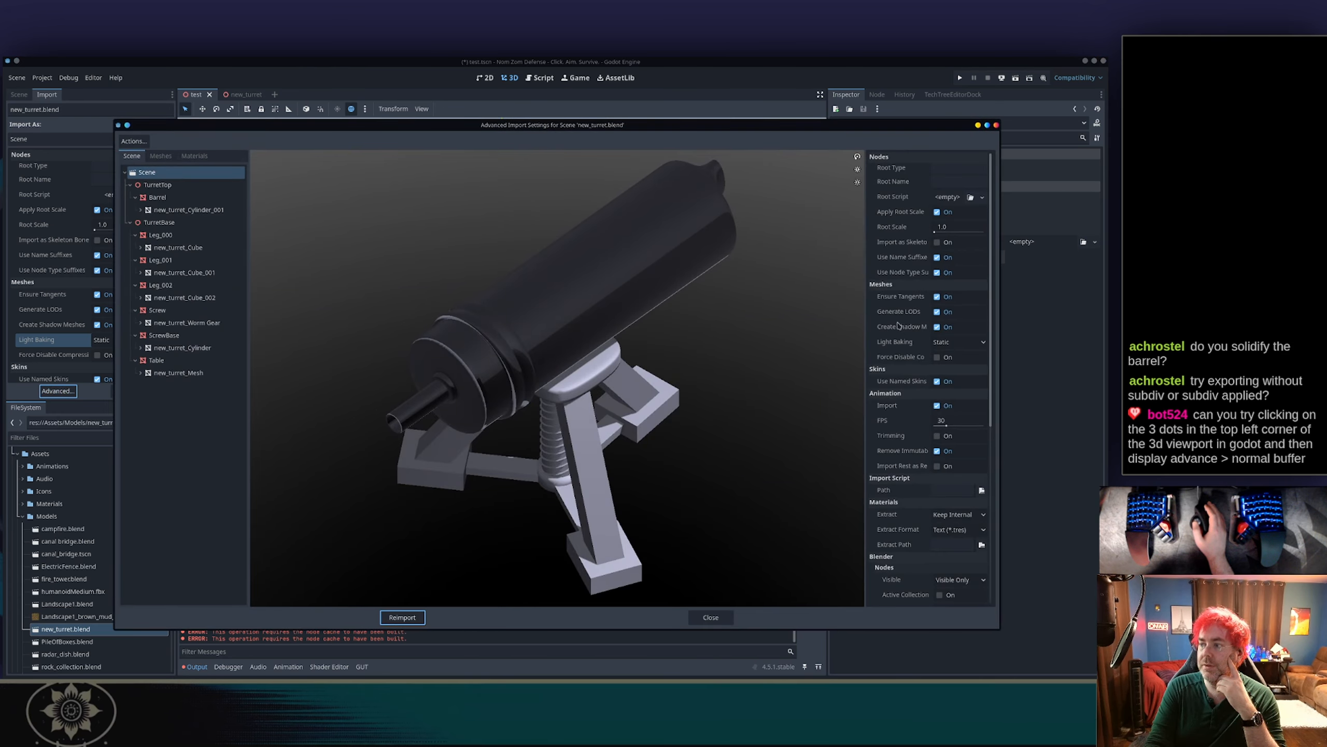
scroll(888, 287, down, 5)
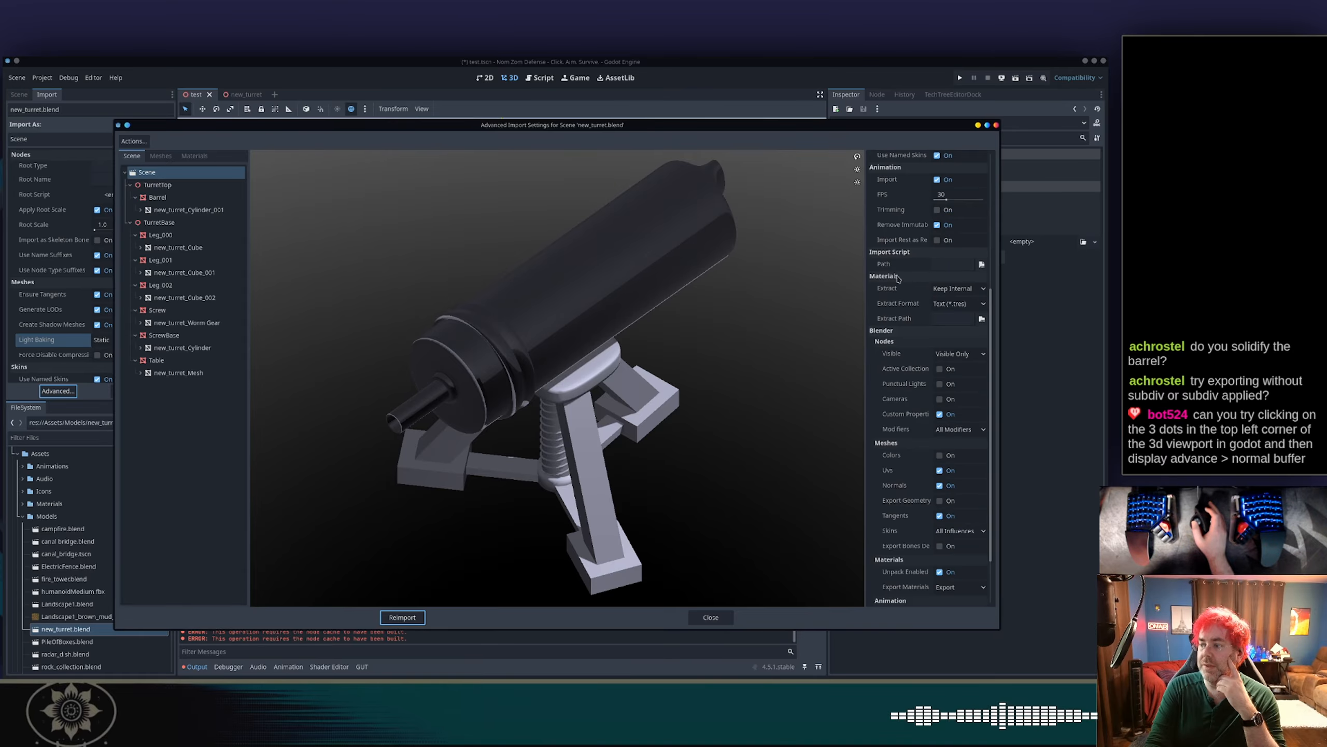
click(958, 373)
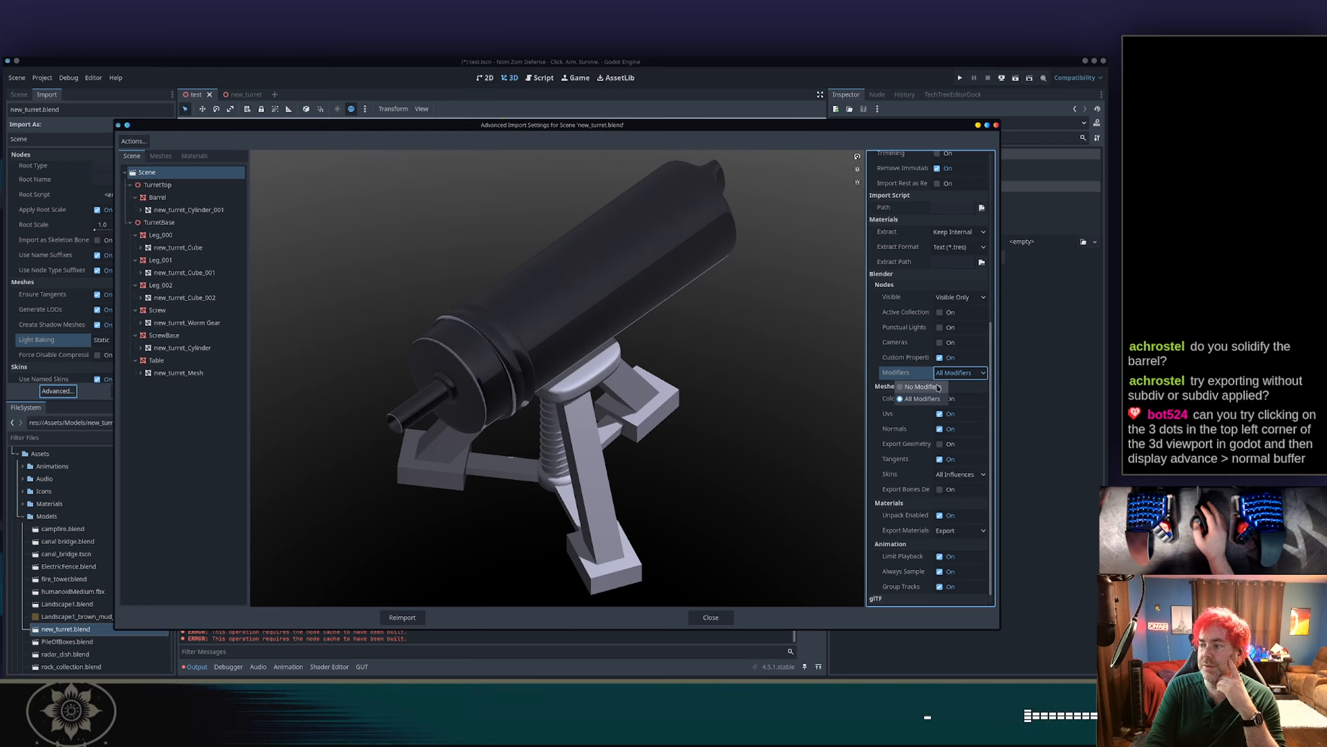
click(923, 387)
click(415, 615)
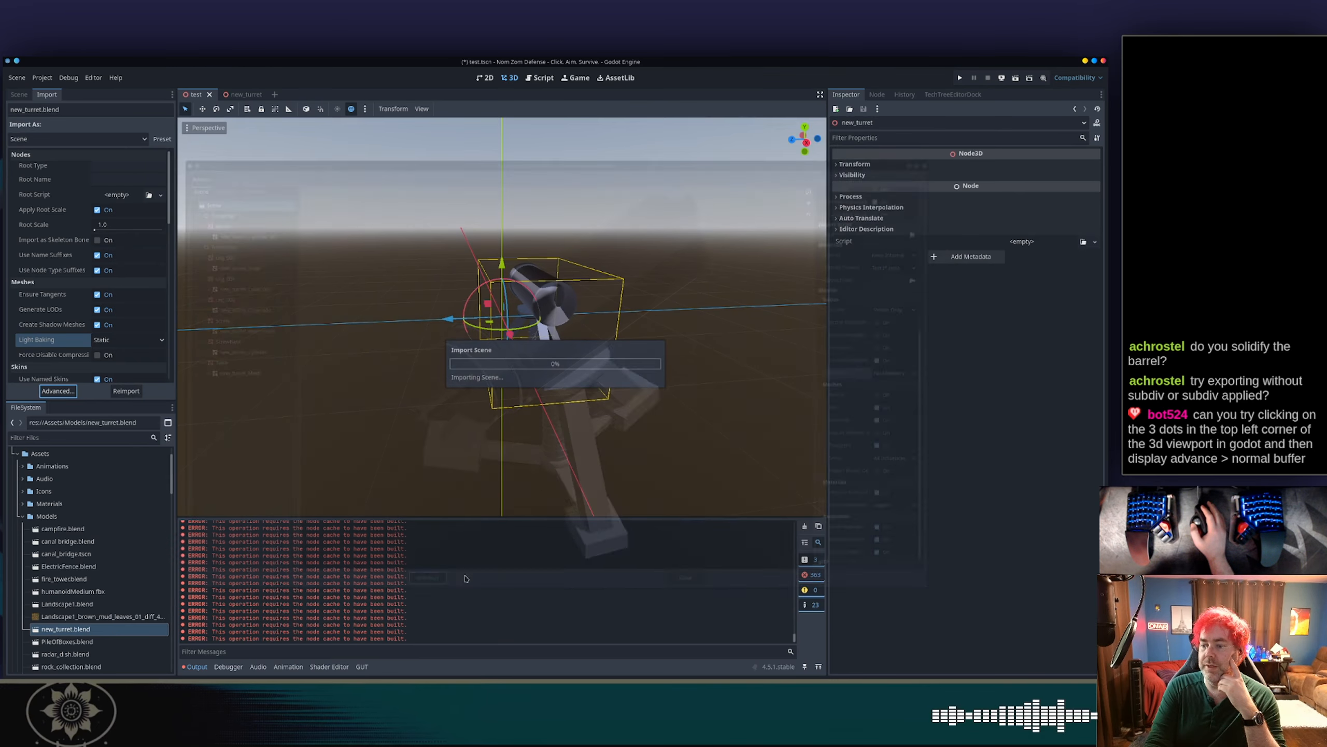
middle_drag(644, 388, 604, 357)
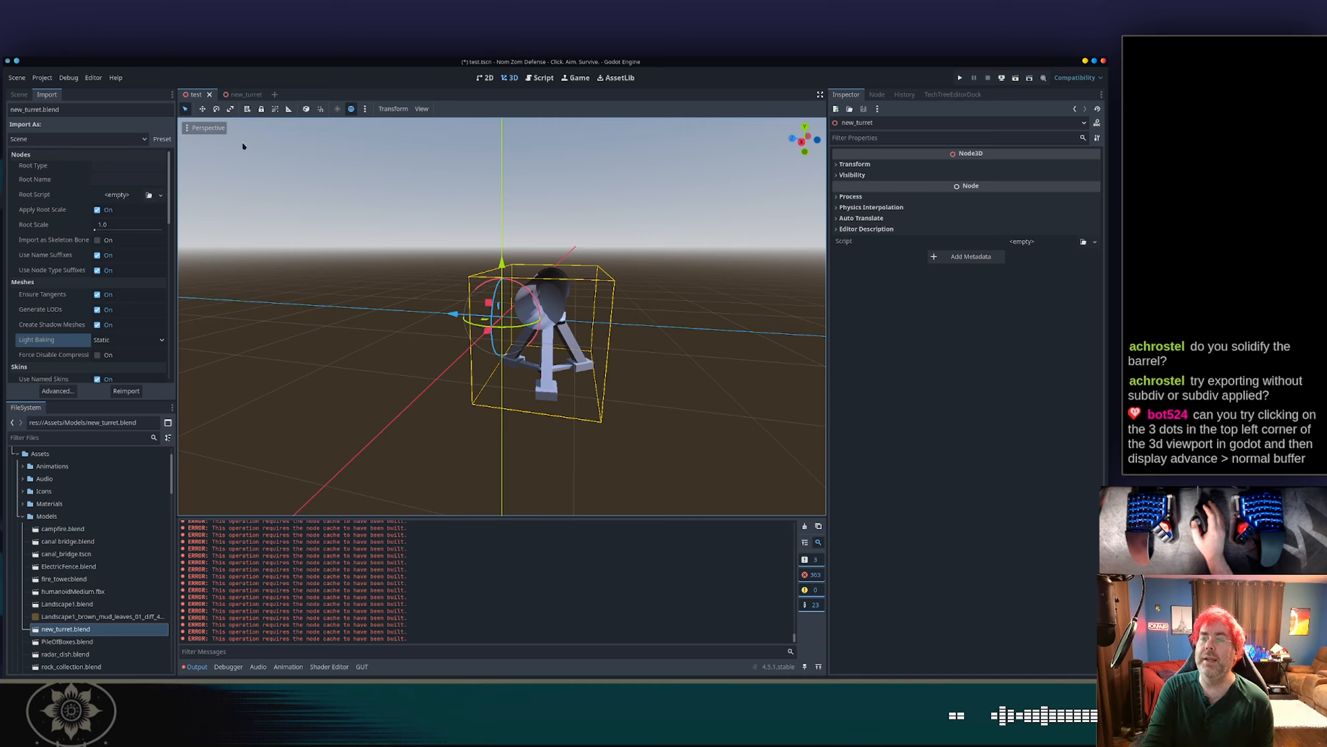
Look through the viewport's advanced display modes for the normal buffer.
click(187, 129)
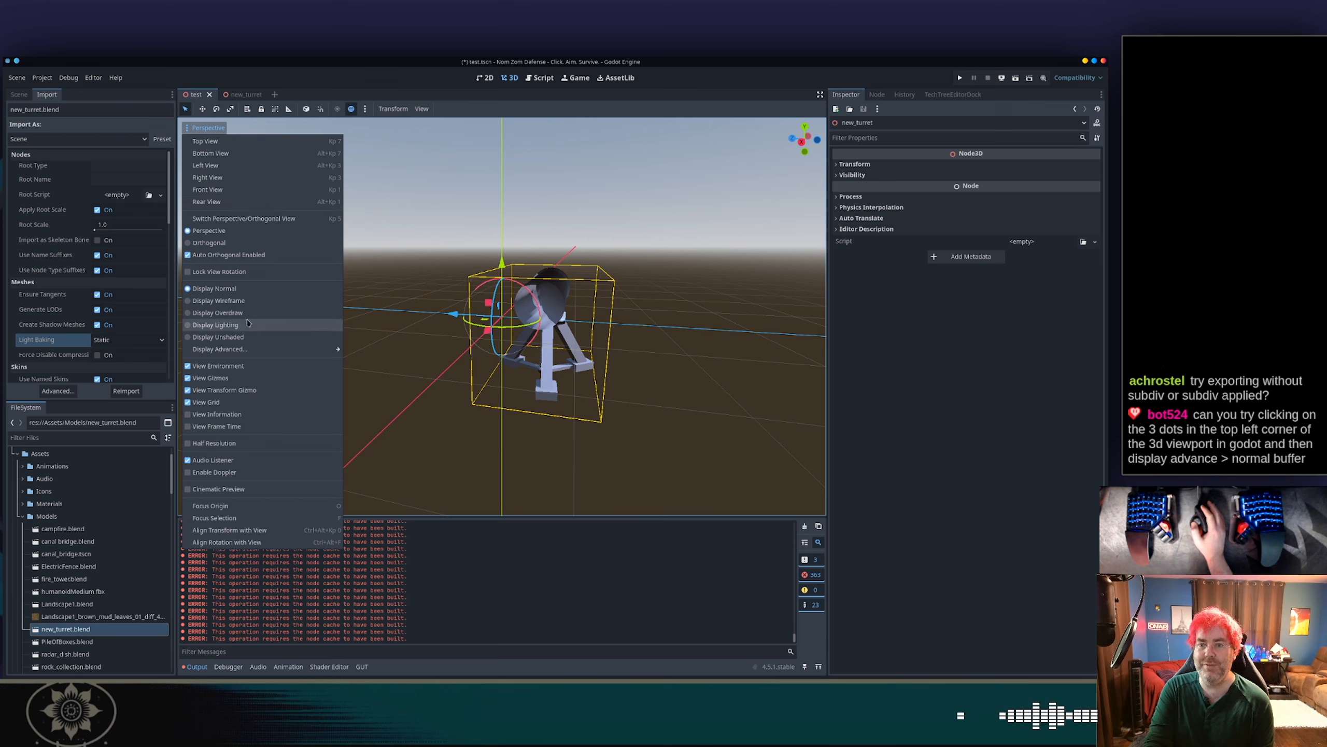
mouse_move(340, 351)
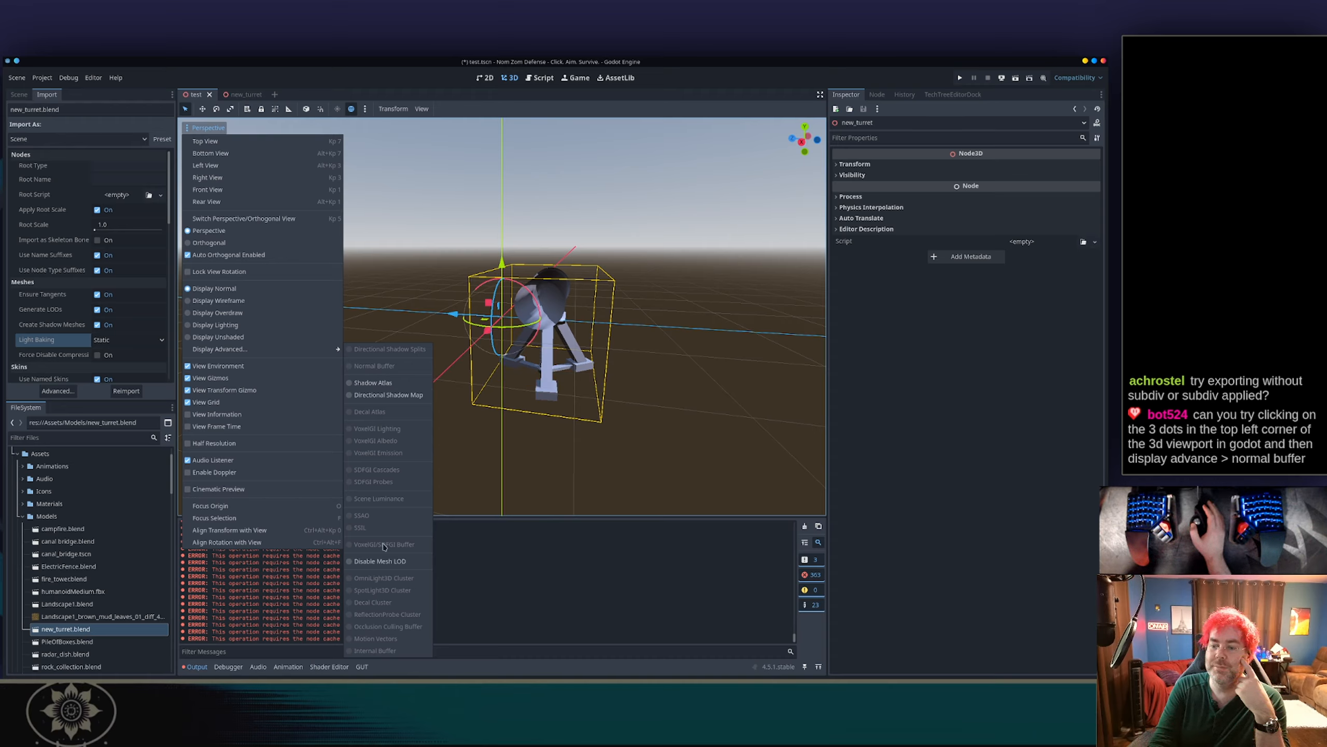
click(978, 282)
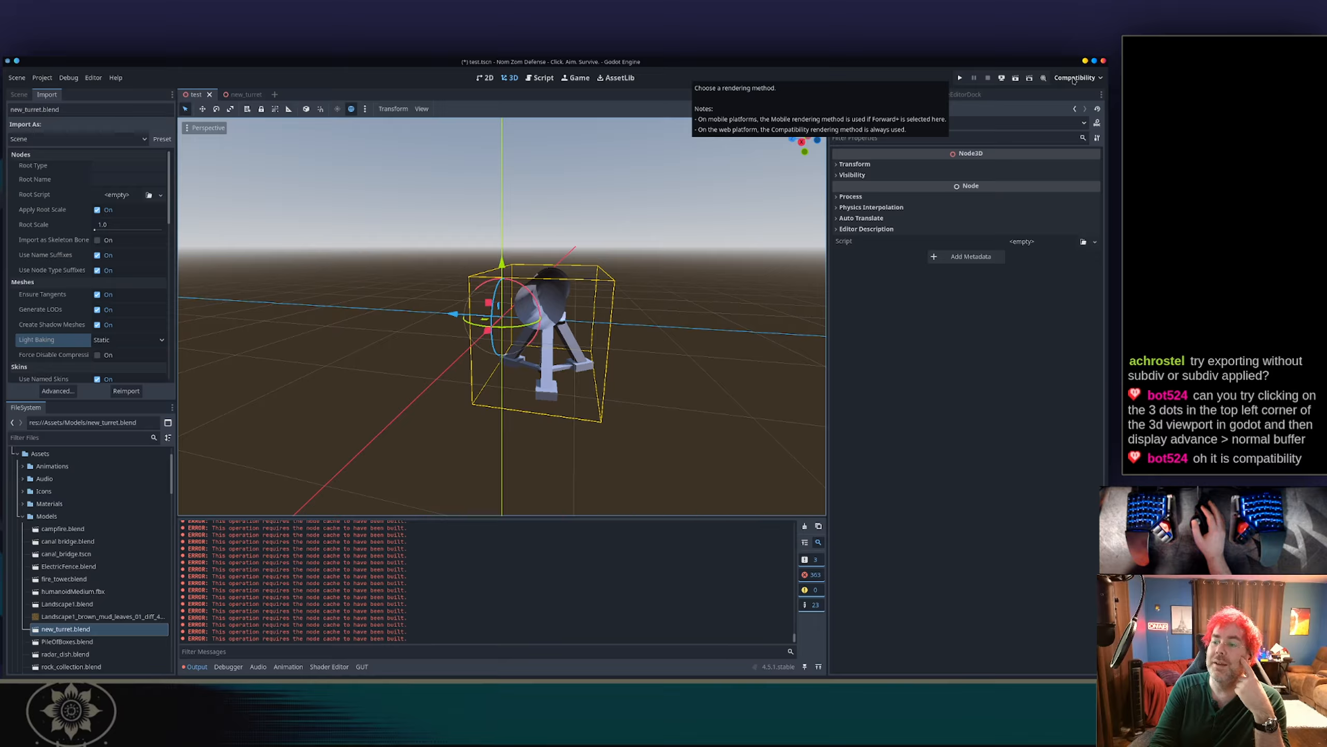
Switch the rendering method to Forward+, save and restart the editor, and cancel opening the auto-imported new_turret.blend scene.
click(1072, 78)
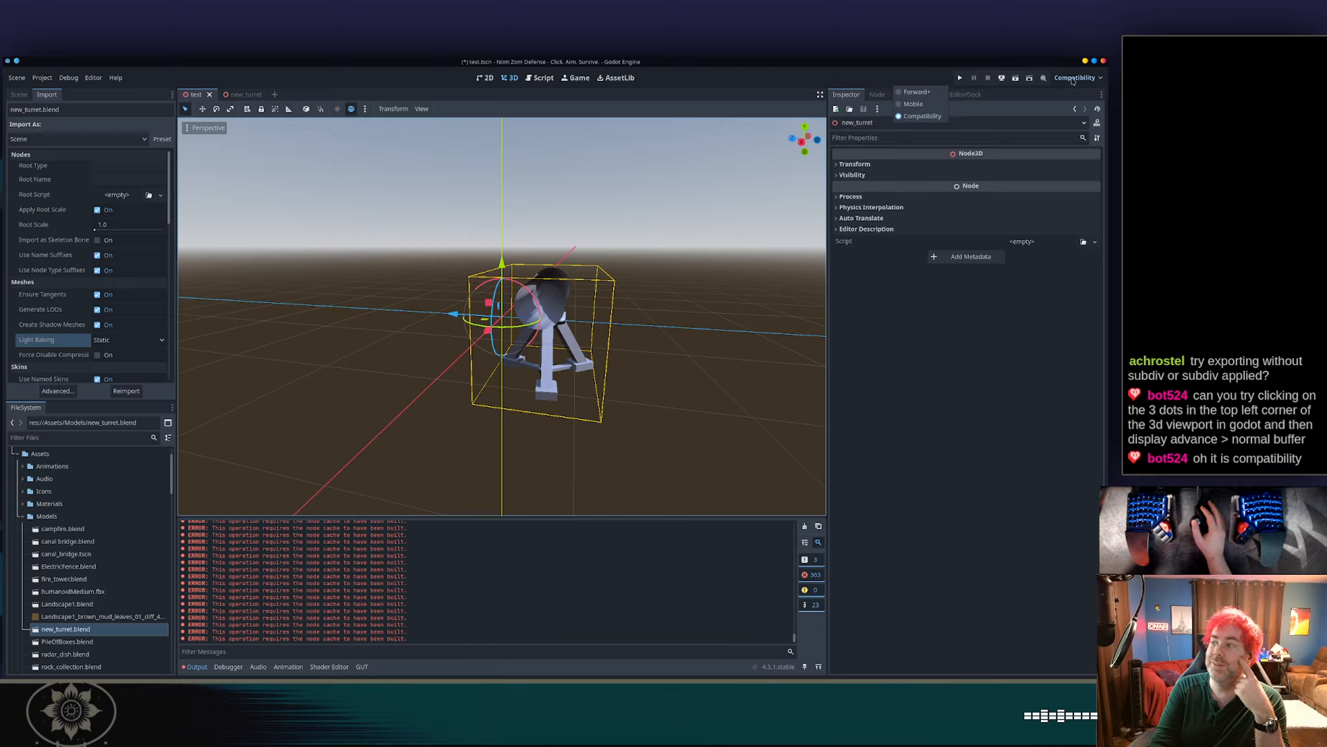
click(917, 92)
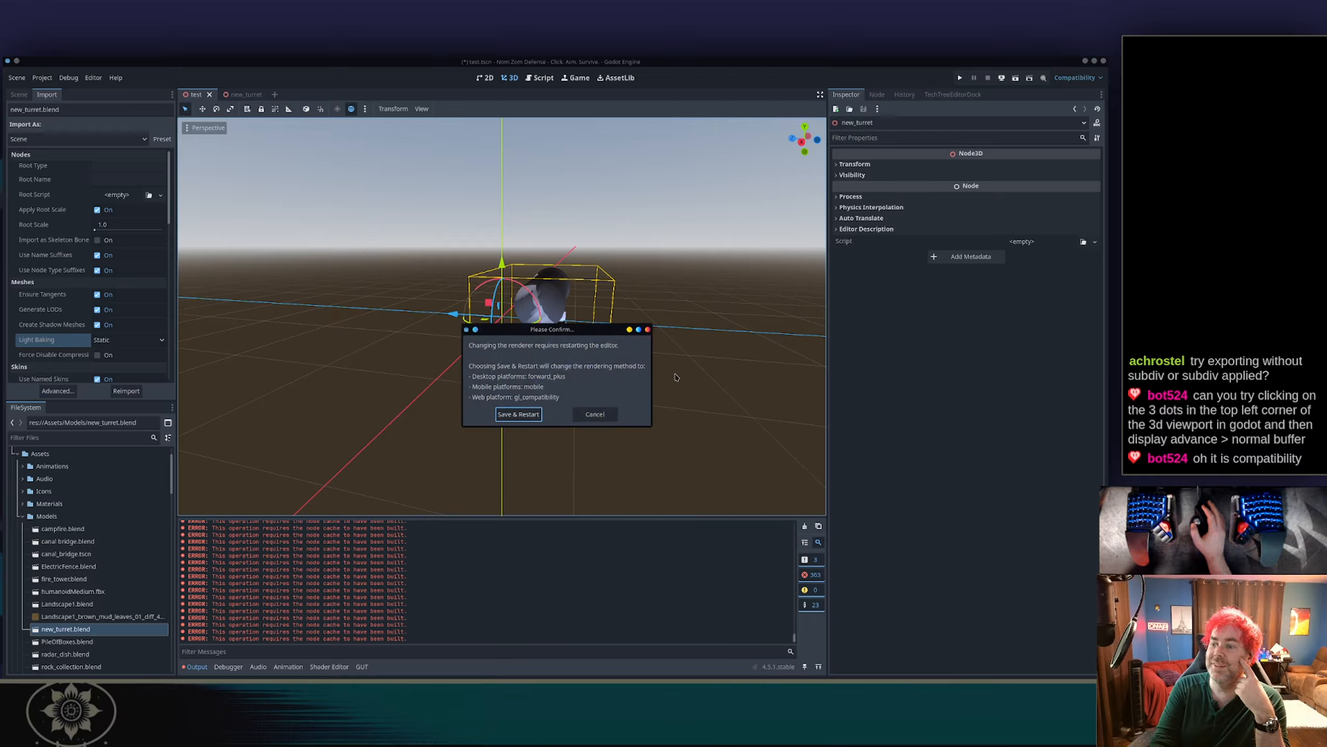
click(518, 414)
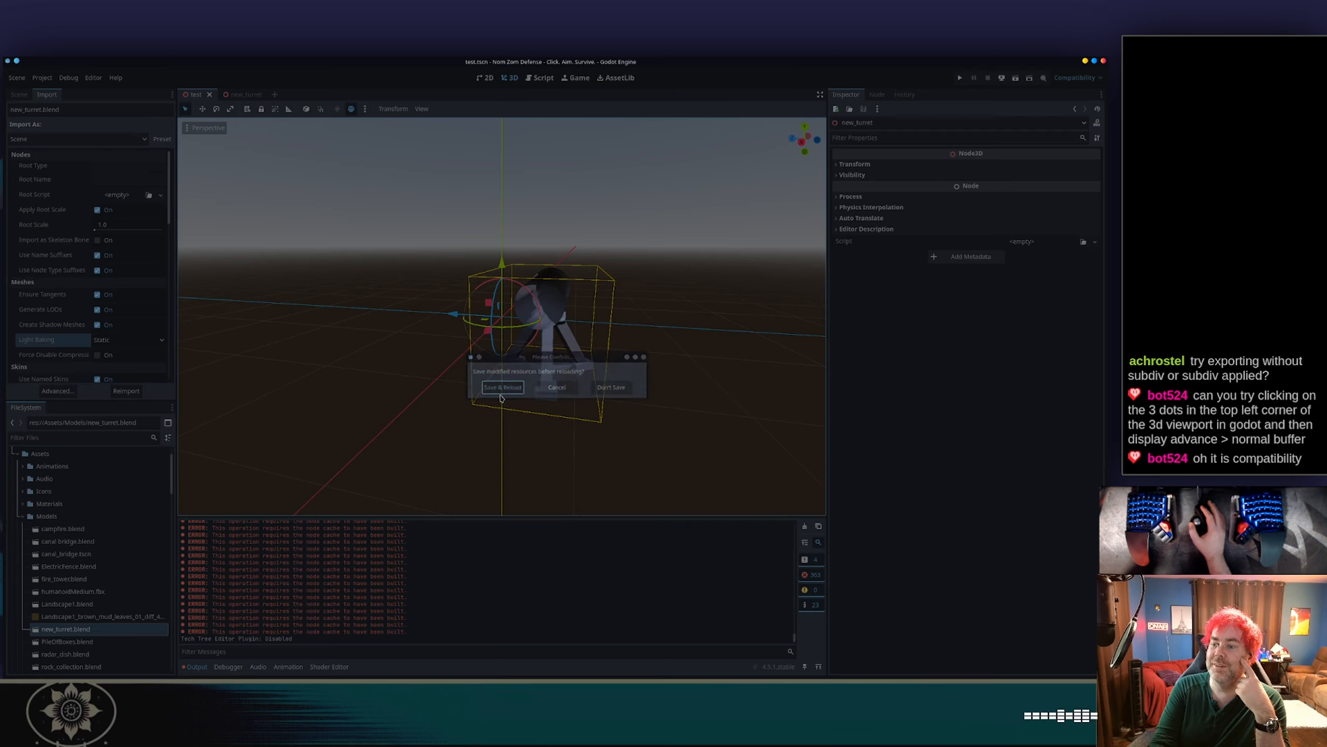
key(alt+Tab)
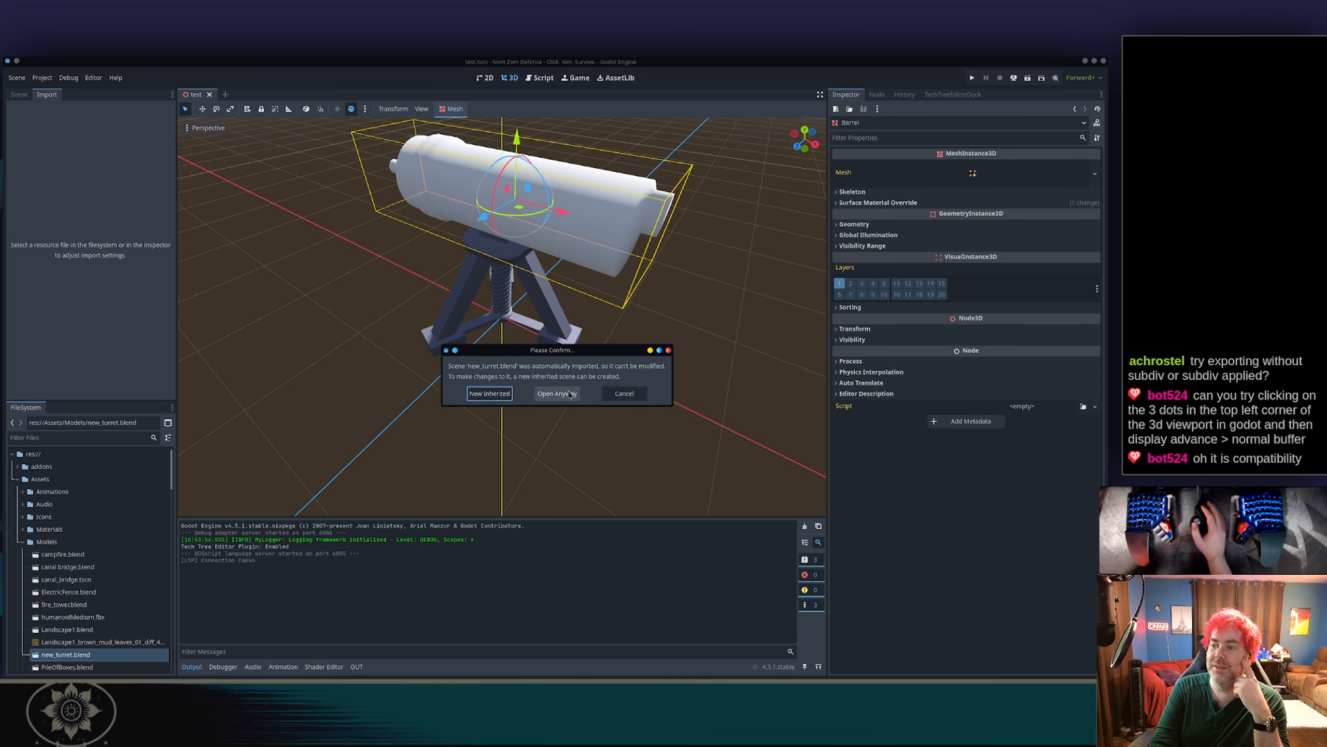
click(623, 393)
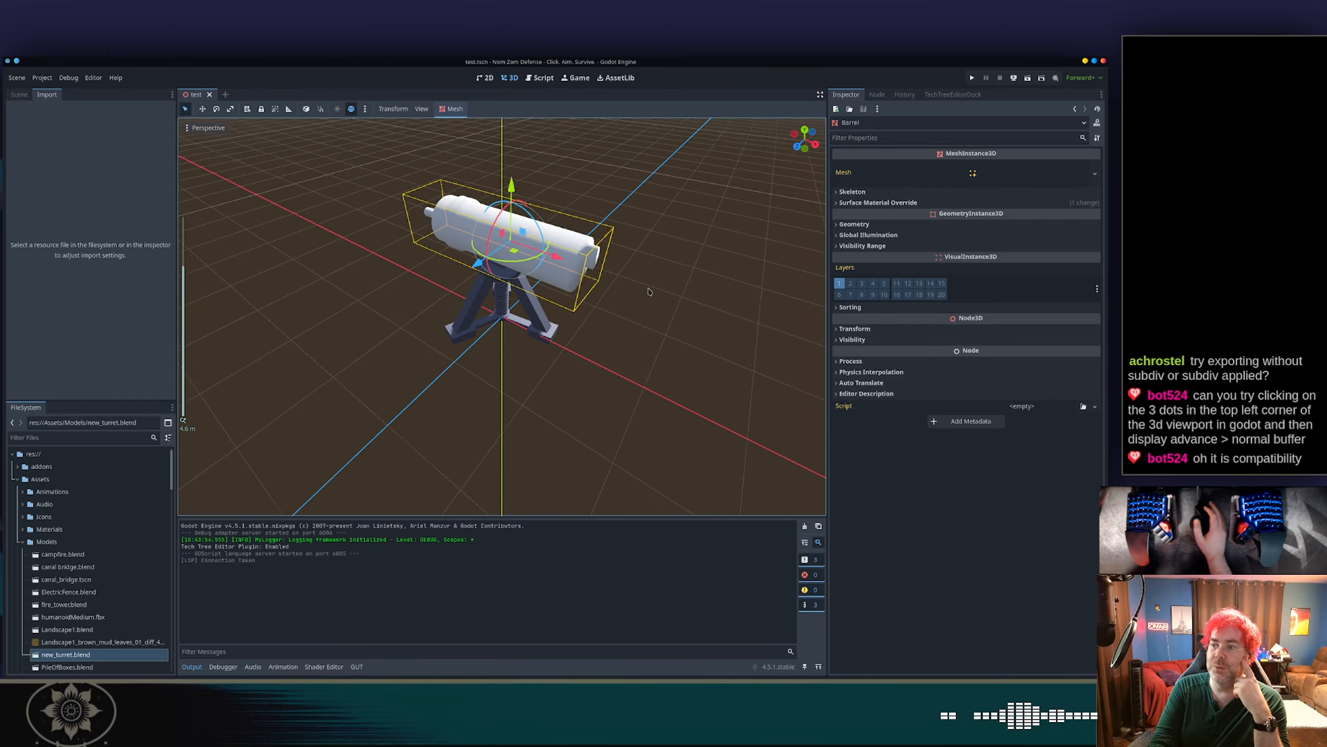
Examine the turret's shading under the Forward+ renderer from several angles and distances, with the scene tree shown.
middle_drag(649, 292, 584, 263)
scroll(585, 263, down, 10)
scroll(580, 259, down, 10)
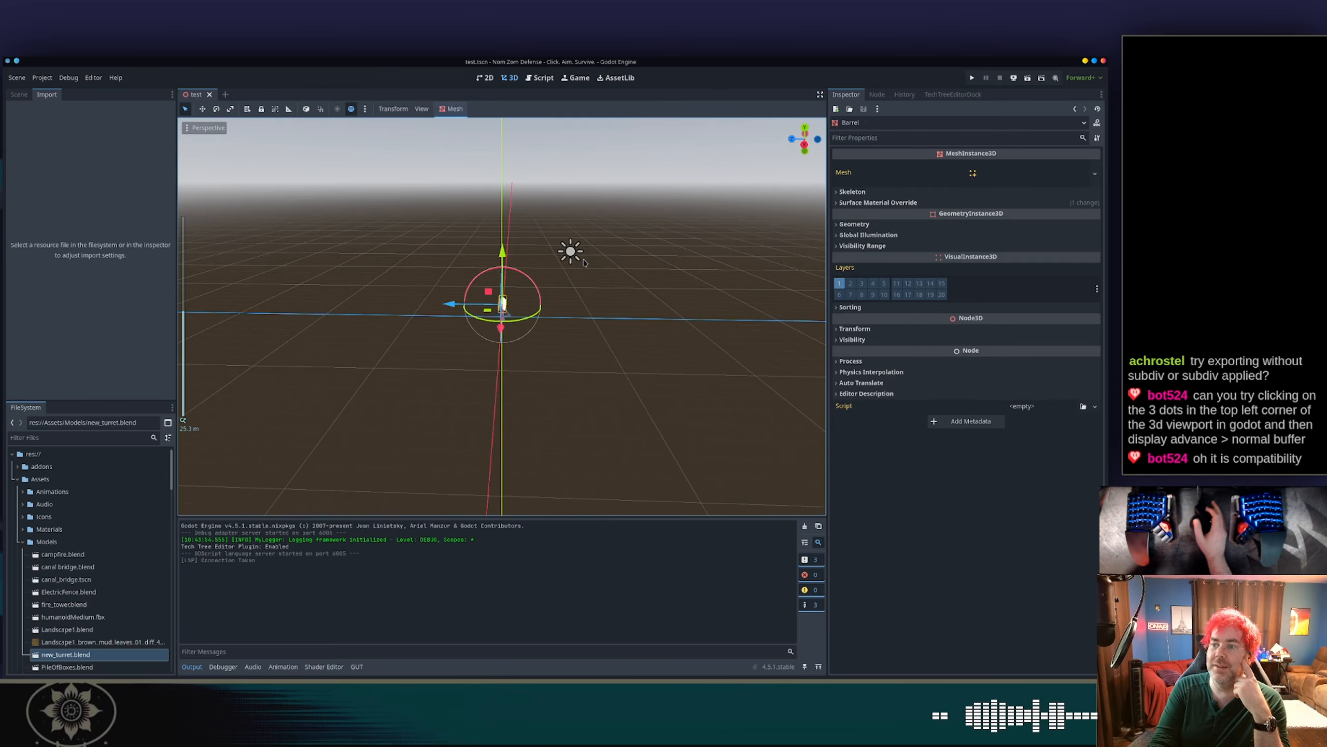
scroll(616, 206, up, 15)
scroll(500, 370, up, 4)
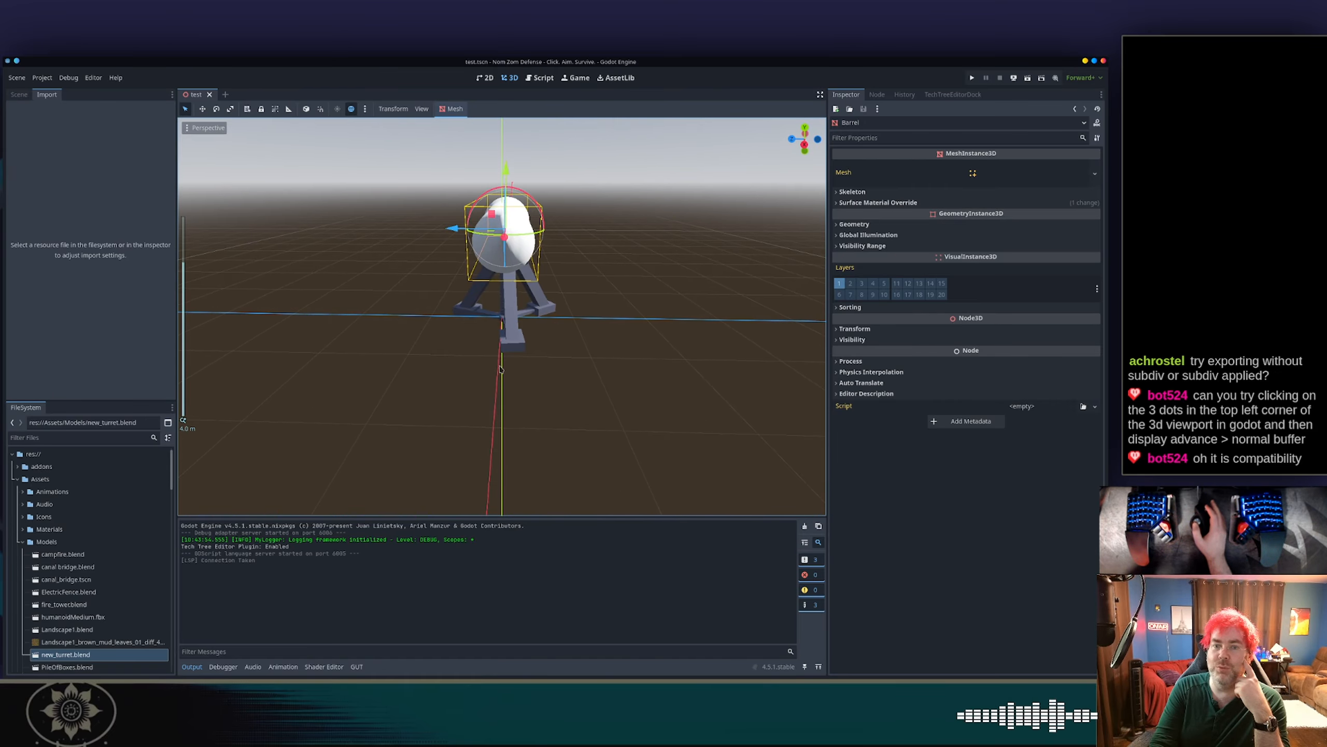
click(23, 96)
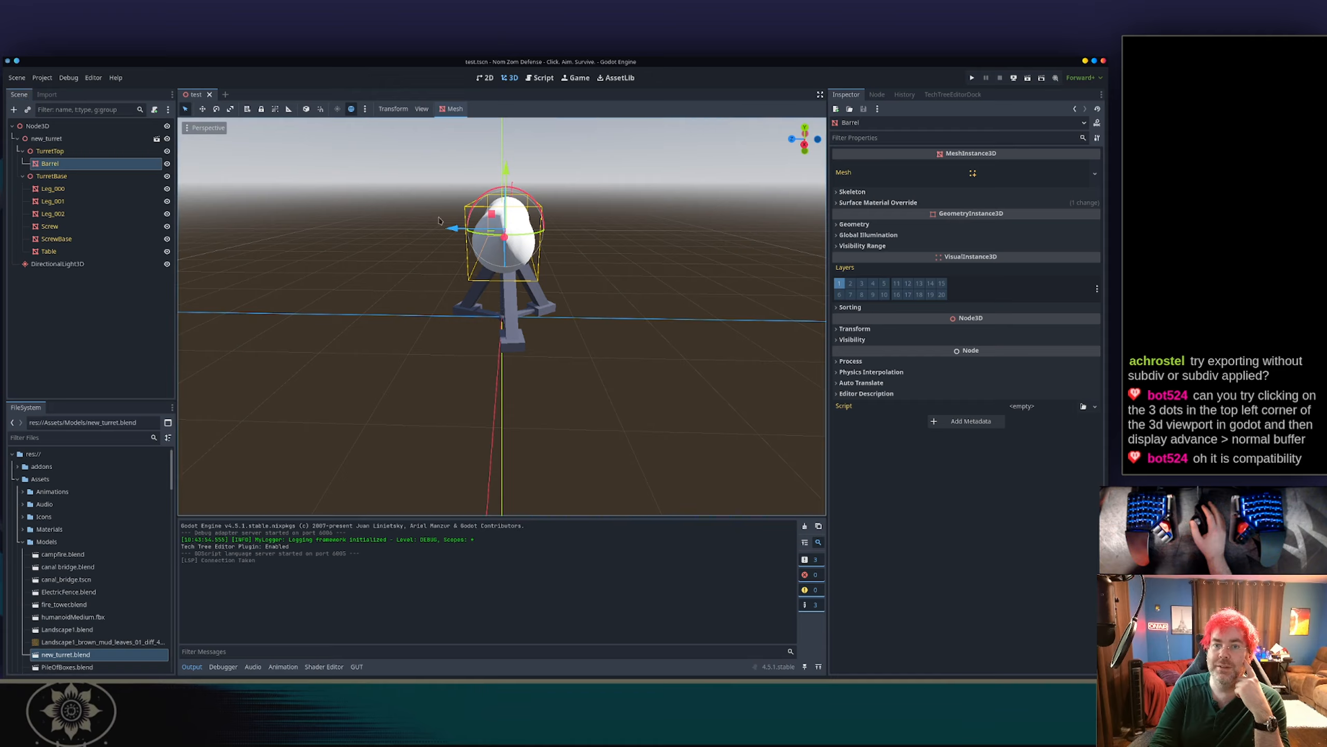
scroll(500, 207, up, 2)
middle_drag(500, 208, 565, 222)
scroll(648, 221, down, 2)
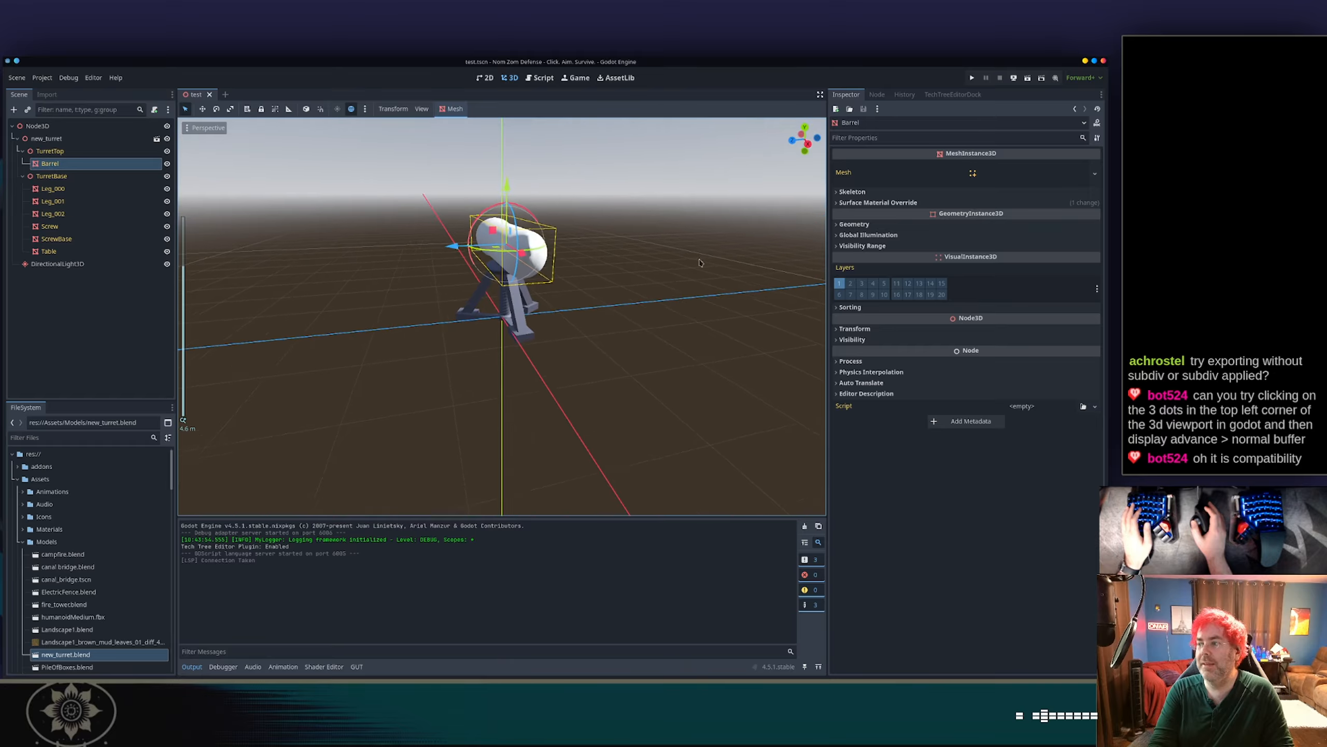
Clear the surface material override in slot 0 of the Barrel mesh.
click(868, 202)
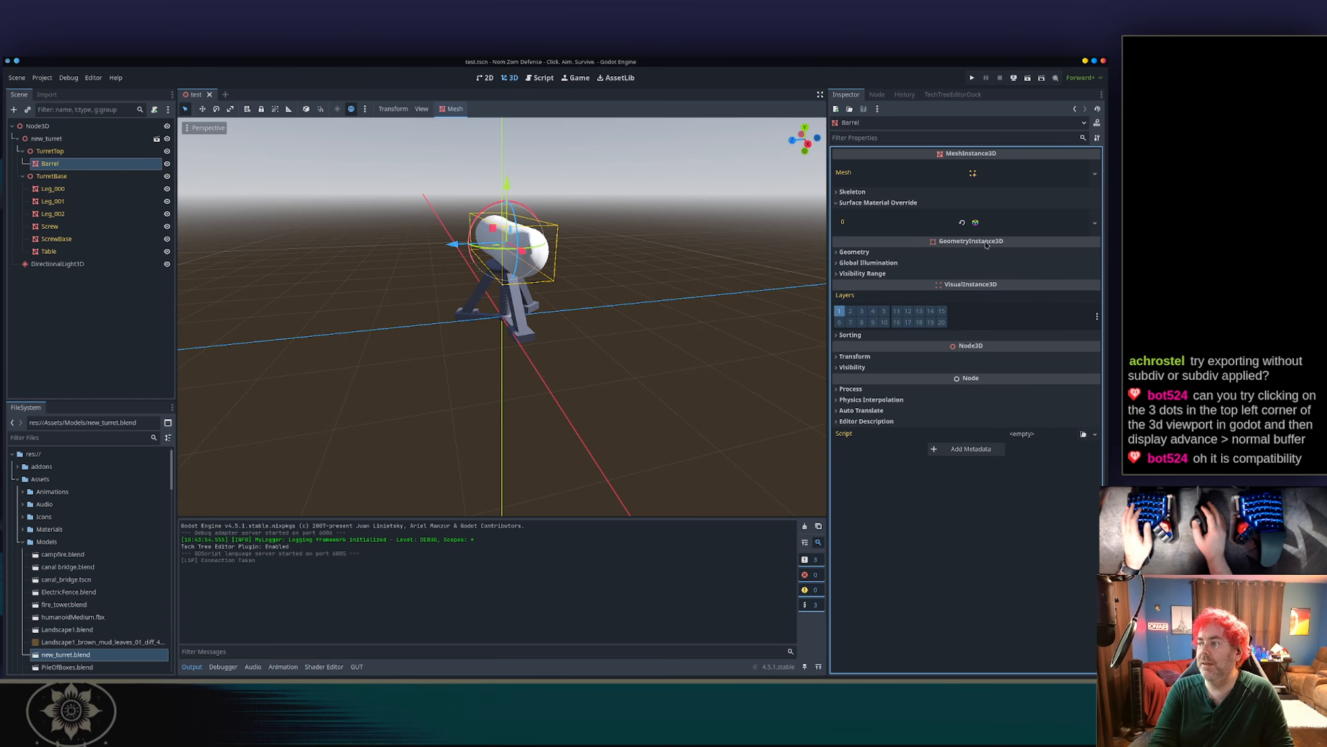
click(1095, 230)
click(952, 225)
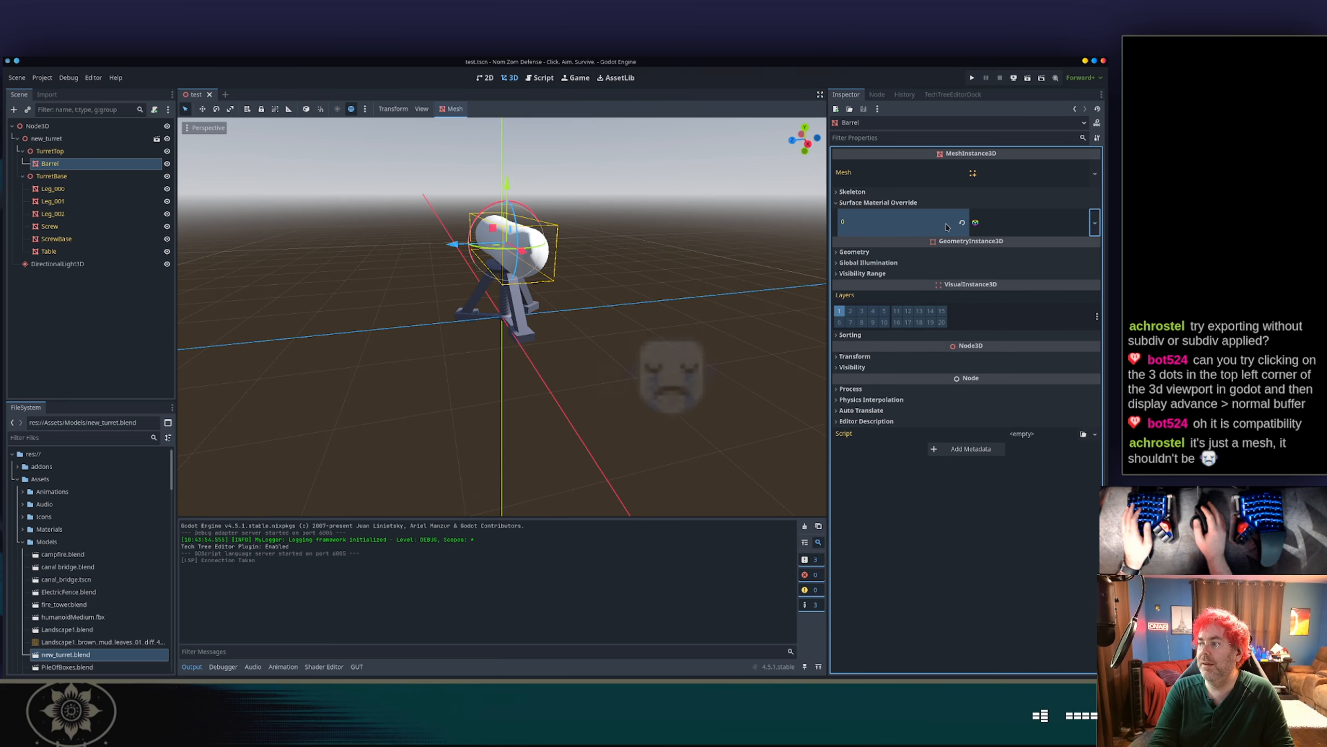
click(964, 224)
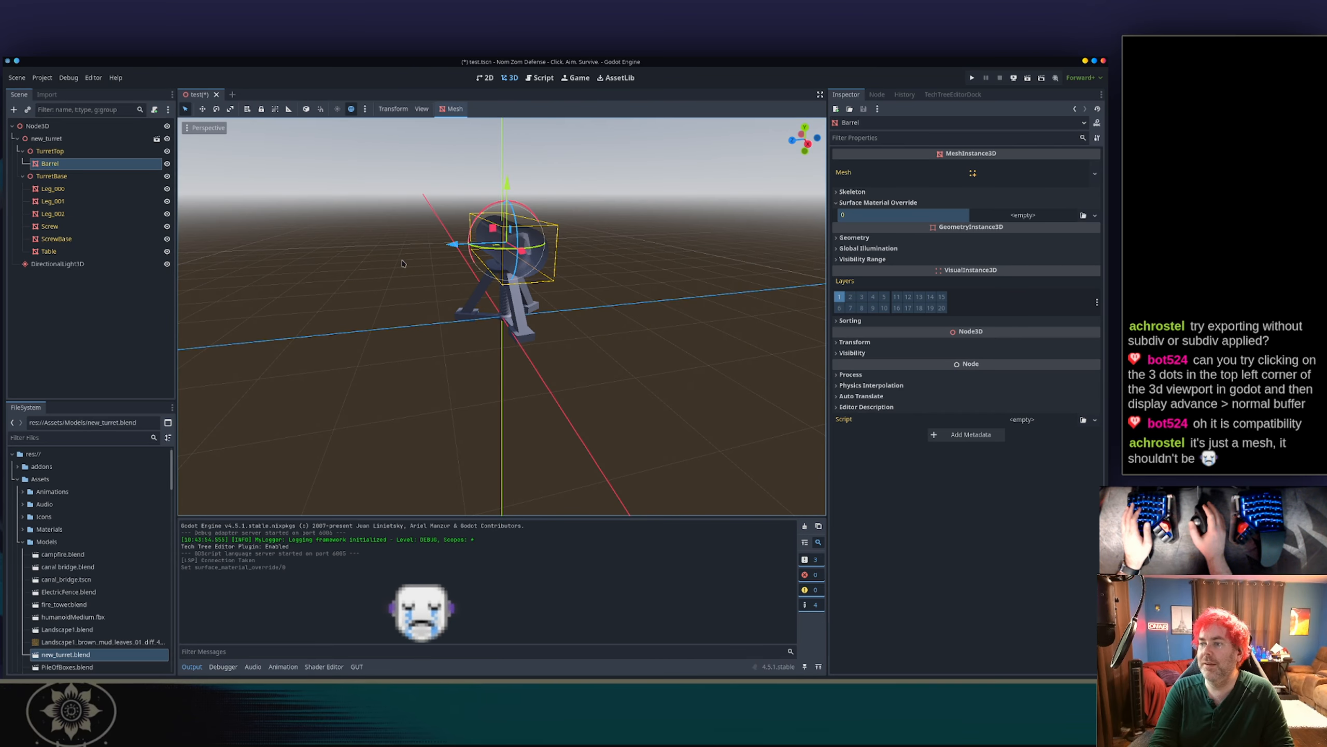
Deselect the Barrel and examine its shading without the material override, both close up and from farther away.
click(649, 243)
middle_drag(649, 243, 617, 261)
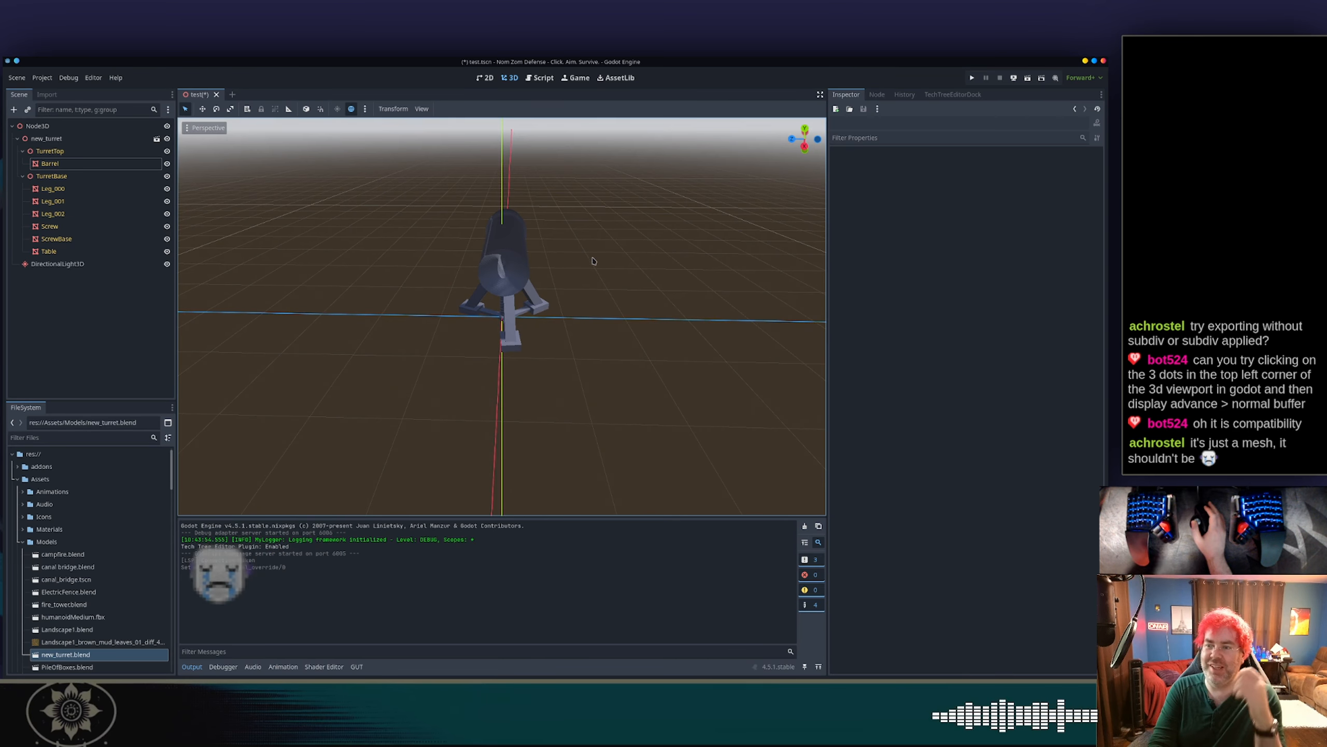
scroll(593, 259, up, 11)
middle_drag(578, 212, 633, 269)
scroll(668, 264, down, 6)
scroll(633, 269, down, 1)
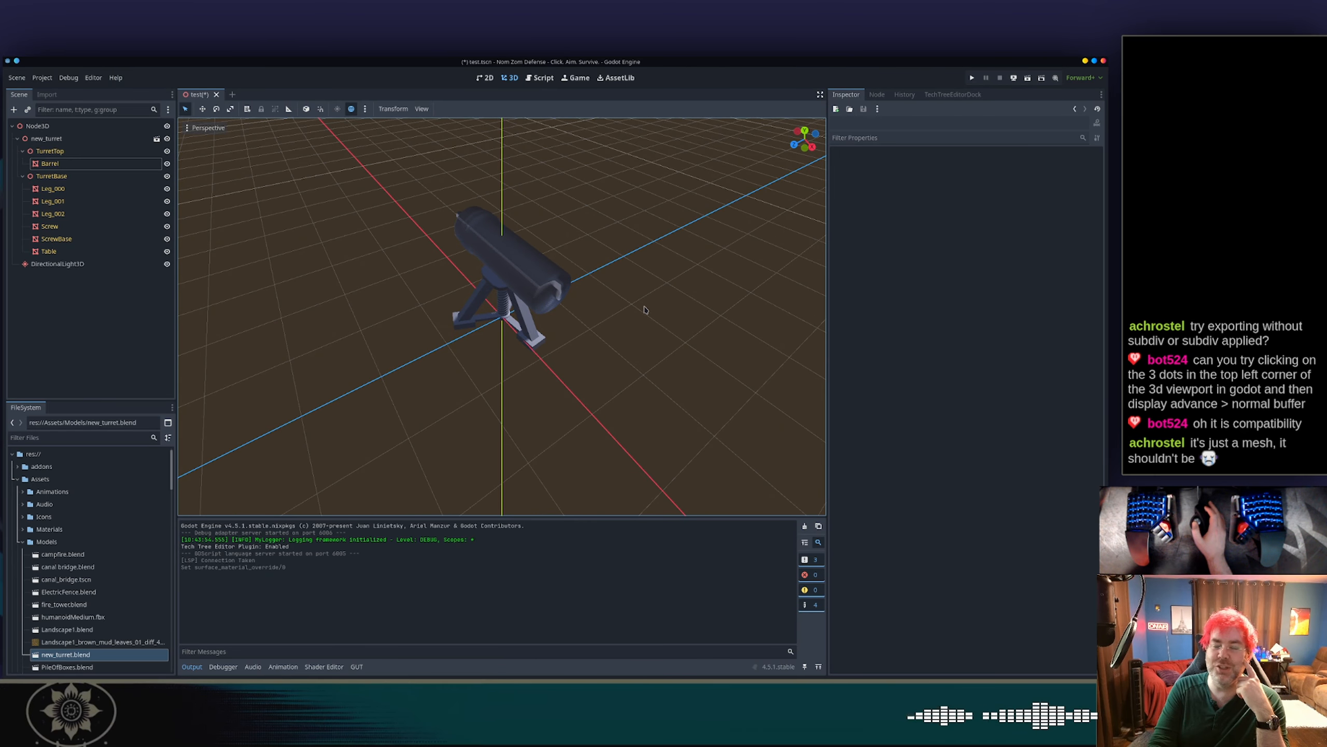
middle_drag(647, 309, 644, 269)
scroll(643, 269, down, 10)
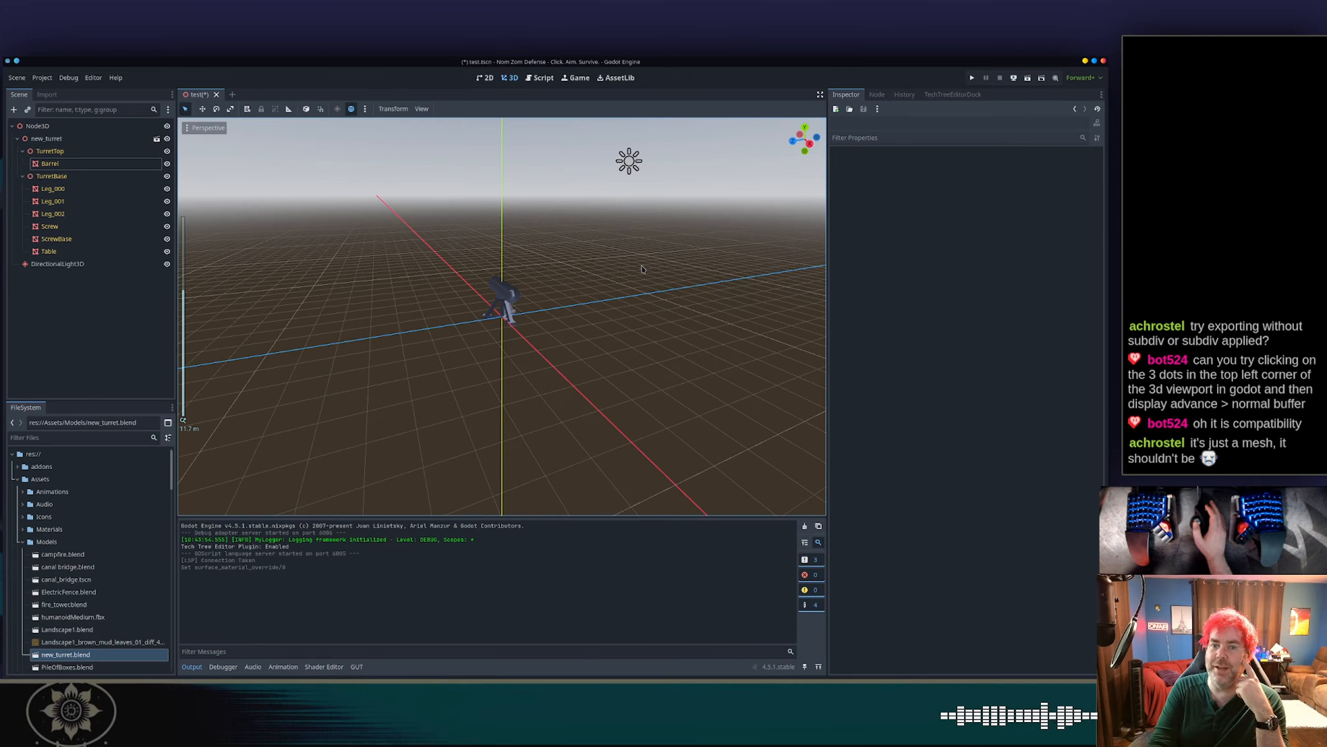
Move the DirectionalLight3D above the turret, rotate it to aim downward, and check how it lights the model.
click(624, 160)
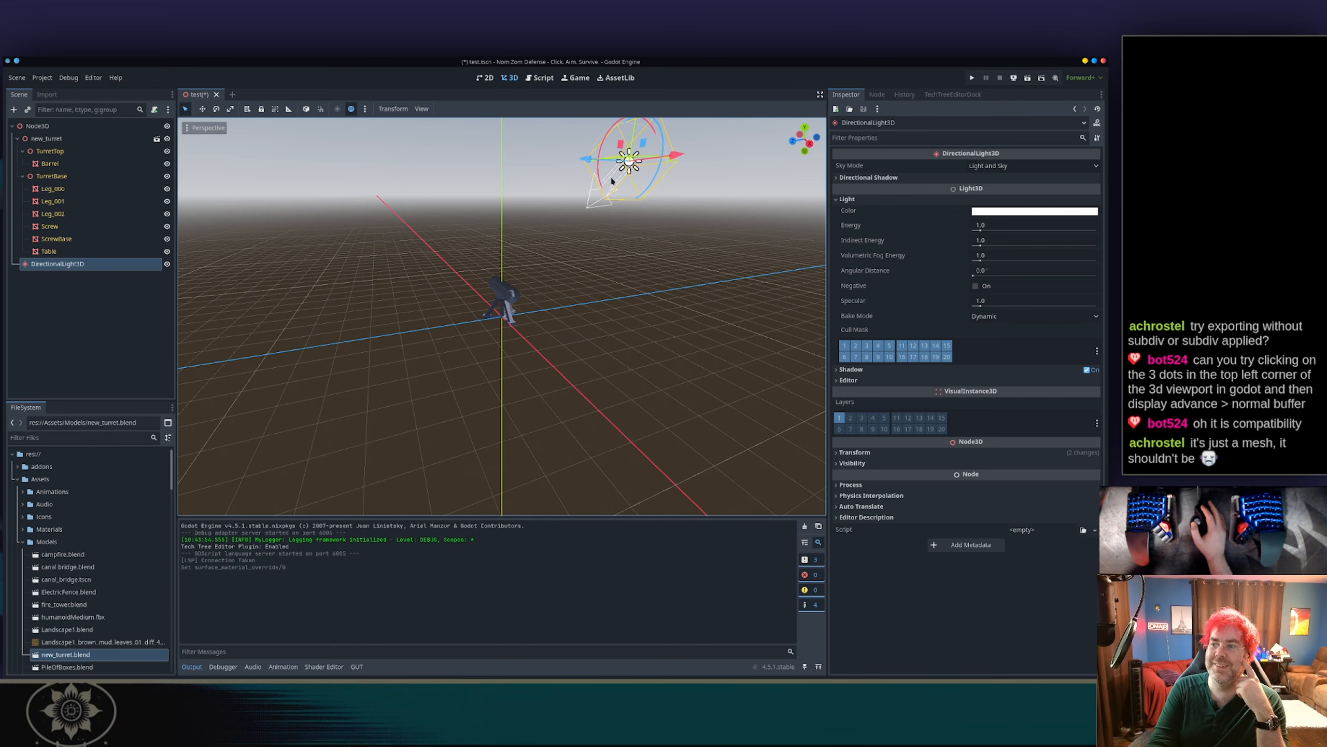
drag(598, 157, 497, 158)
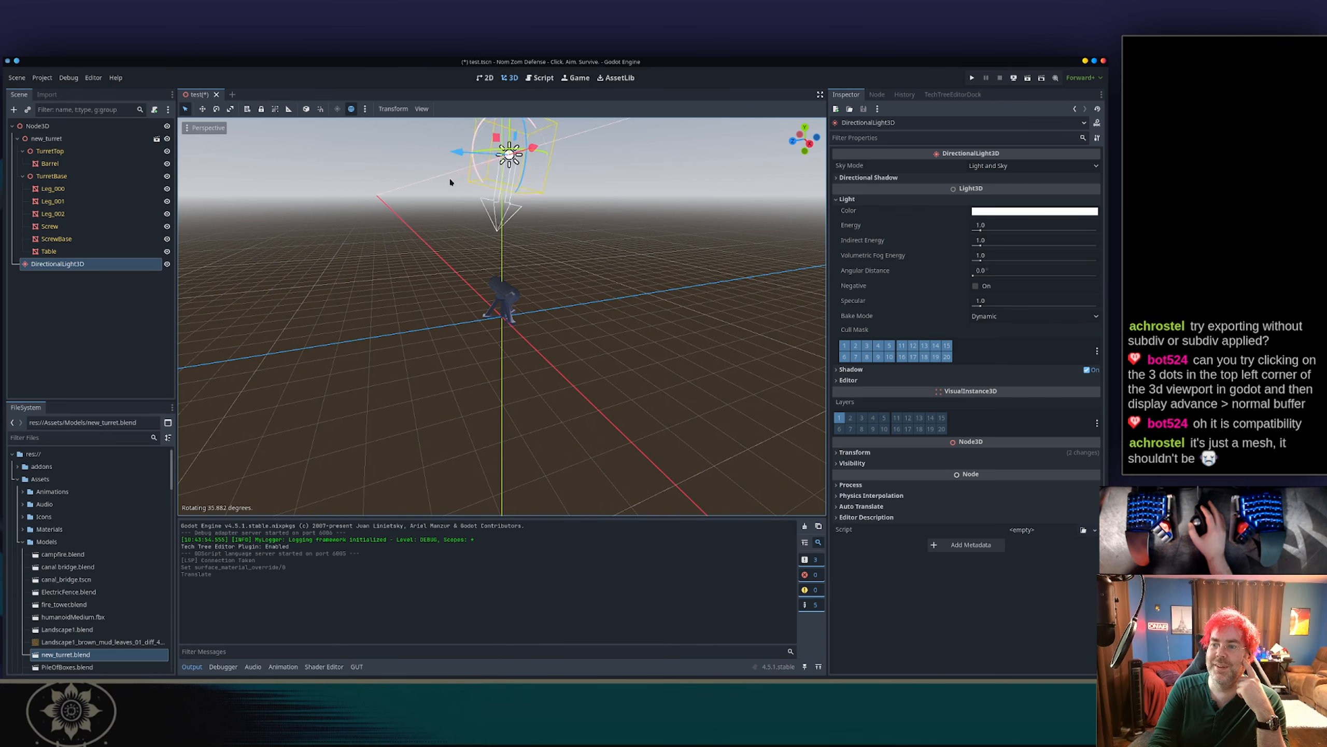
drag(454, 206, 460, 212)
scroll(507, 281, up, 5)
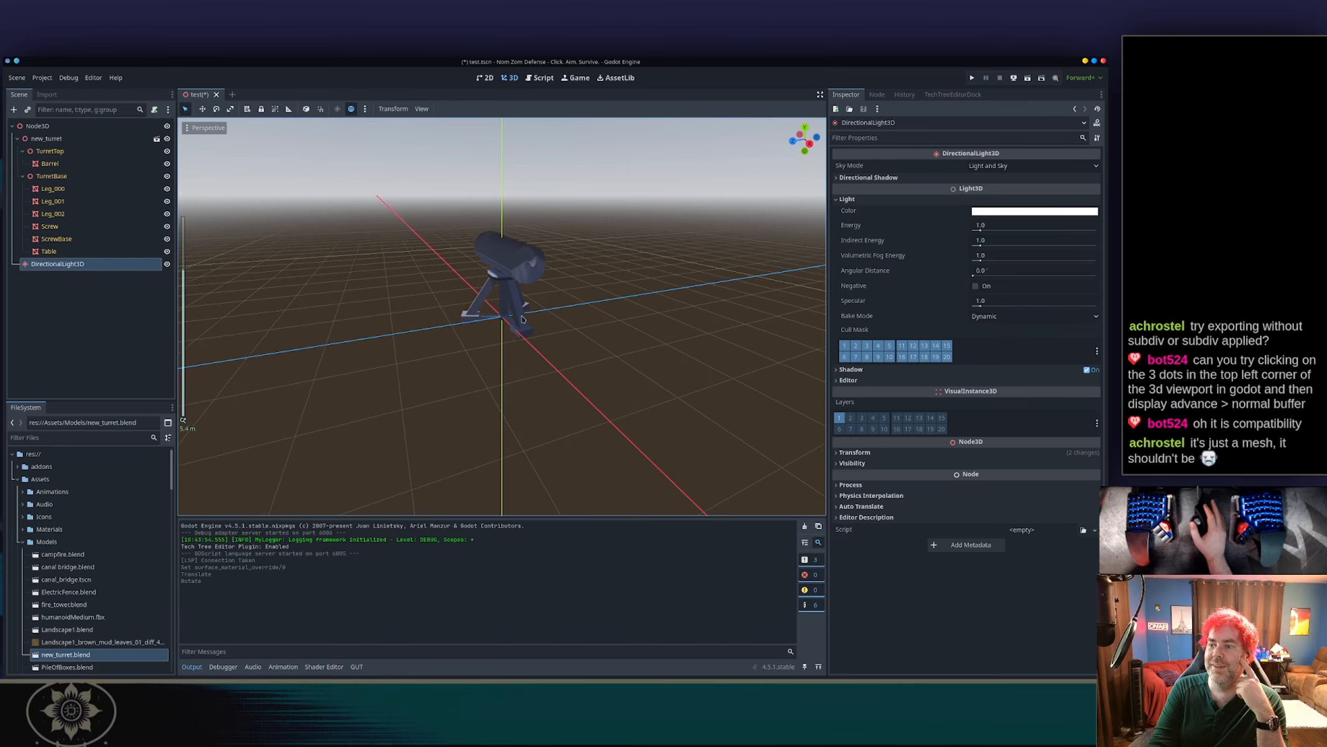
middle_drag(509, 282, 476, 279)
scroll(619, 231, down, 2)
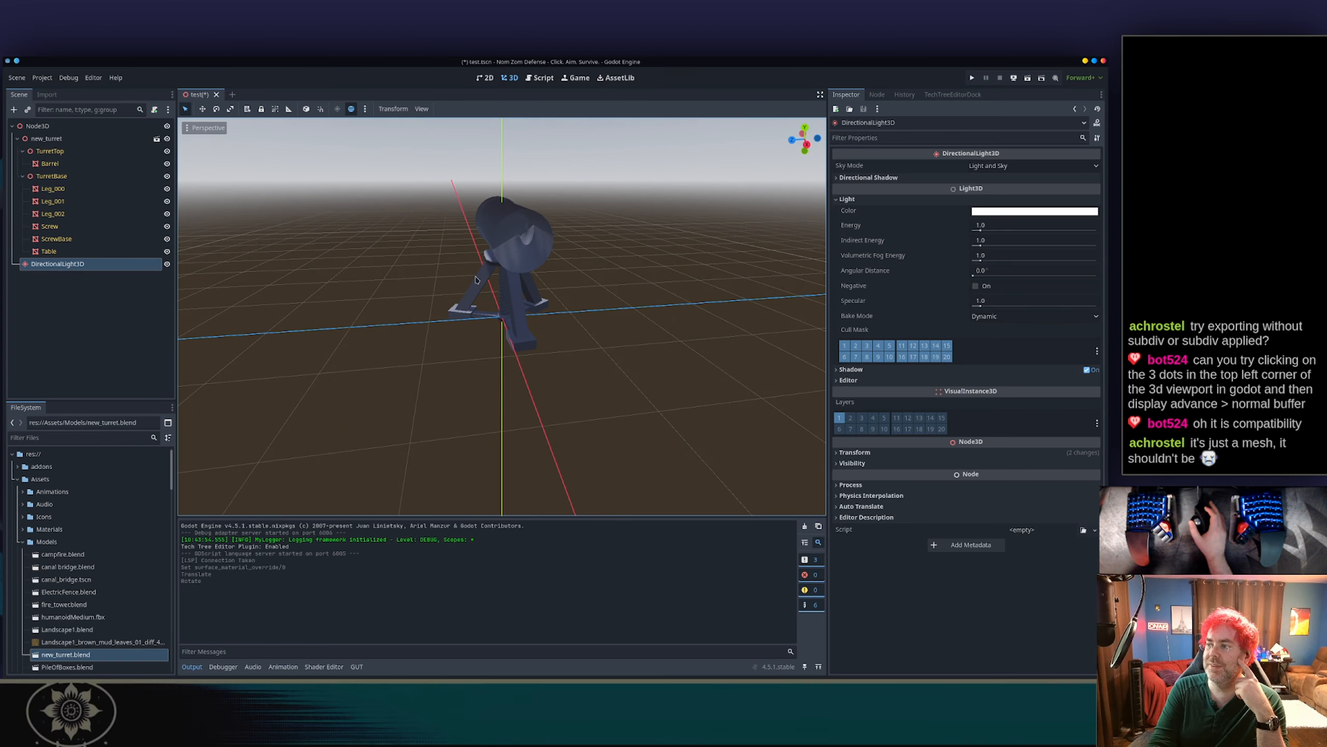
Inspect the metallic and roughness values of the Metal material on the Barrel mesh's Surface 0.
click(503, 257)
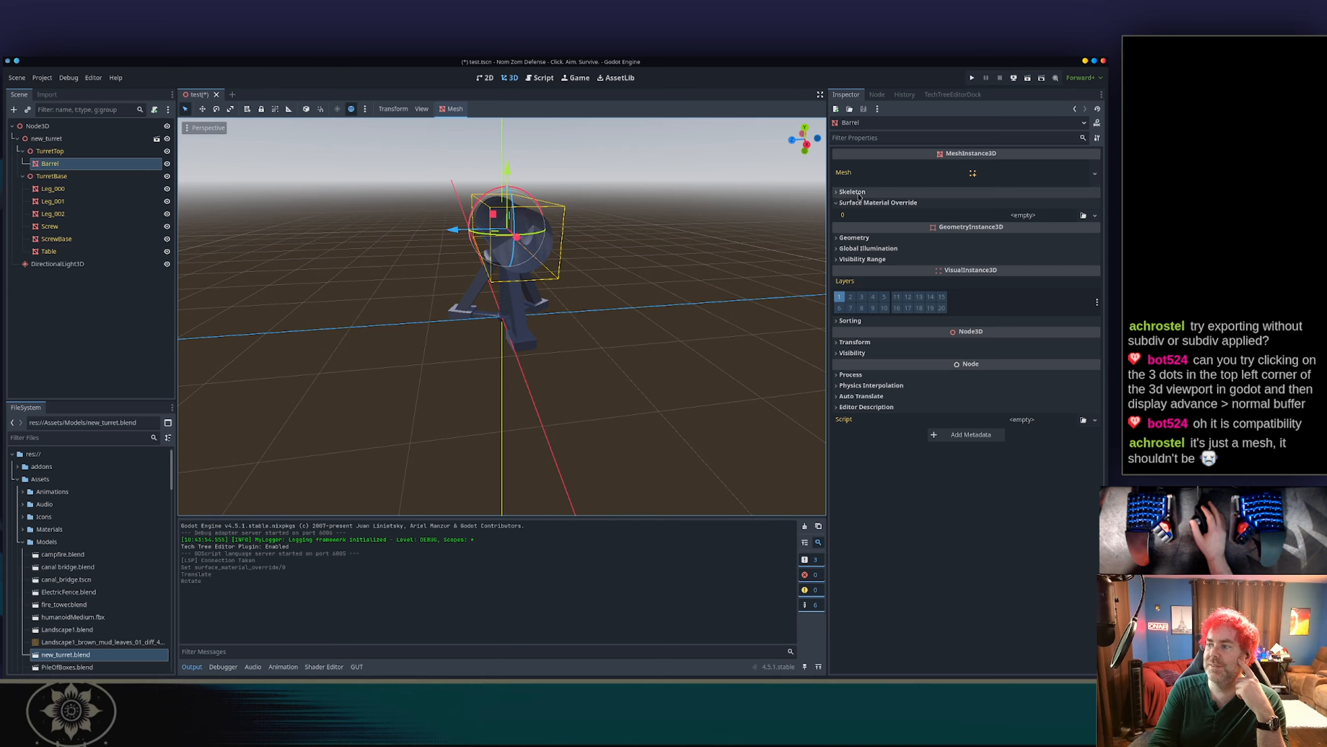
click(1014, 176)
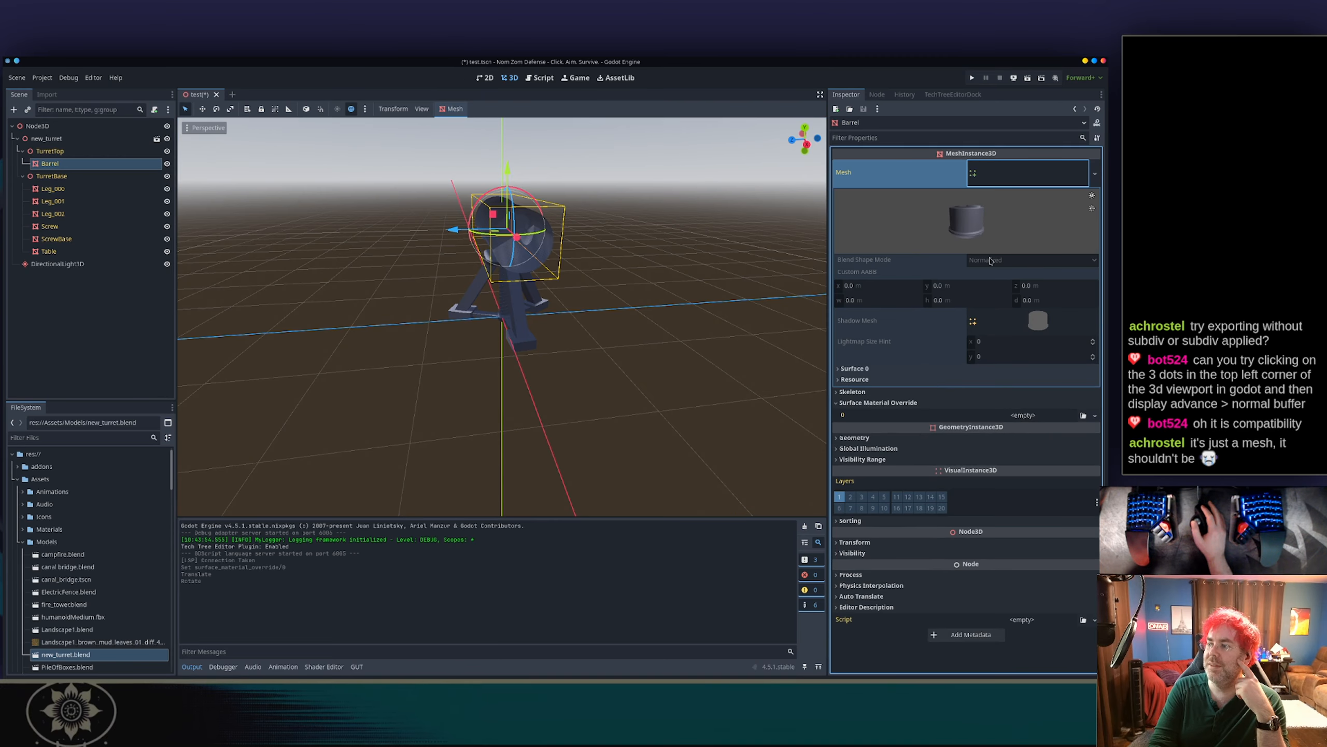
click(855, 368)
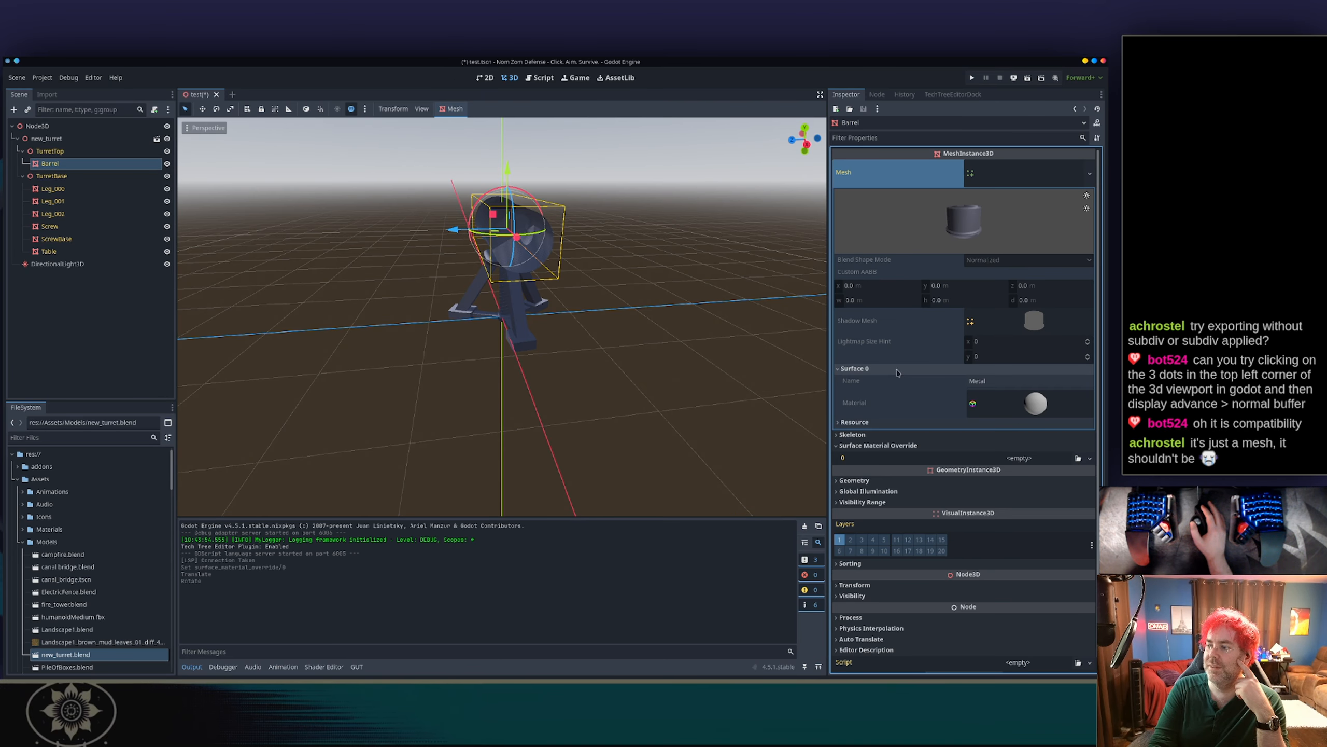
click(1037, 404)
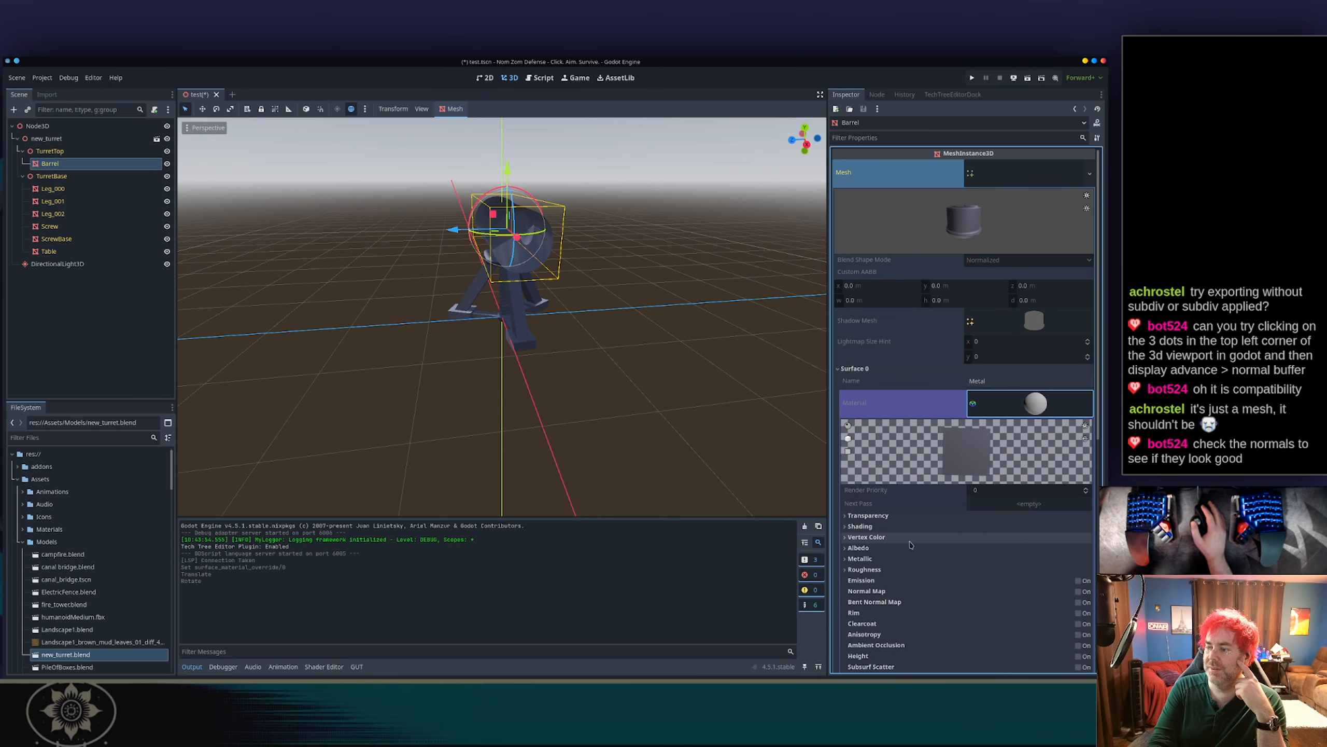
scroll(912, 541, down, 3)
scroll(912, 541, down, 1)
click(895, 374)
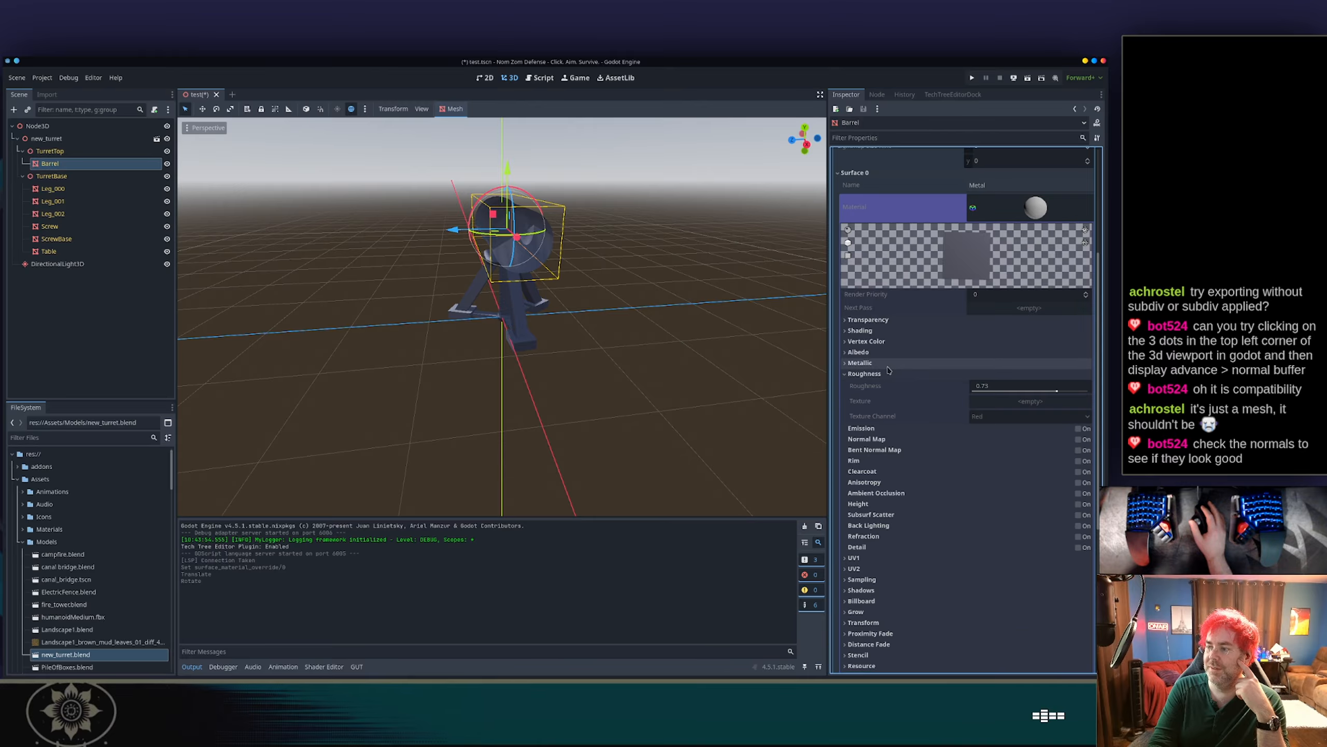
click(894, 364)
click(1014, 381)
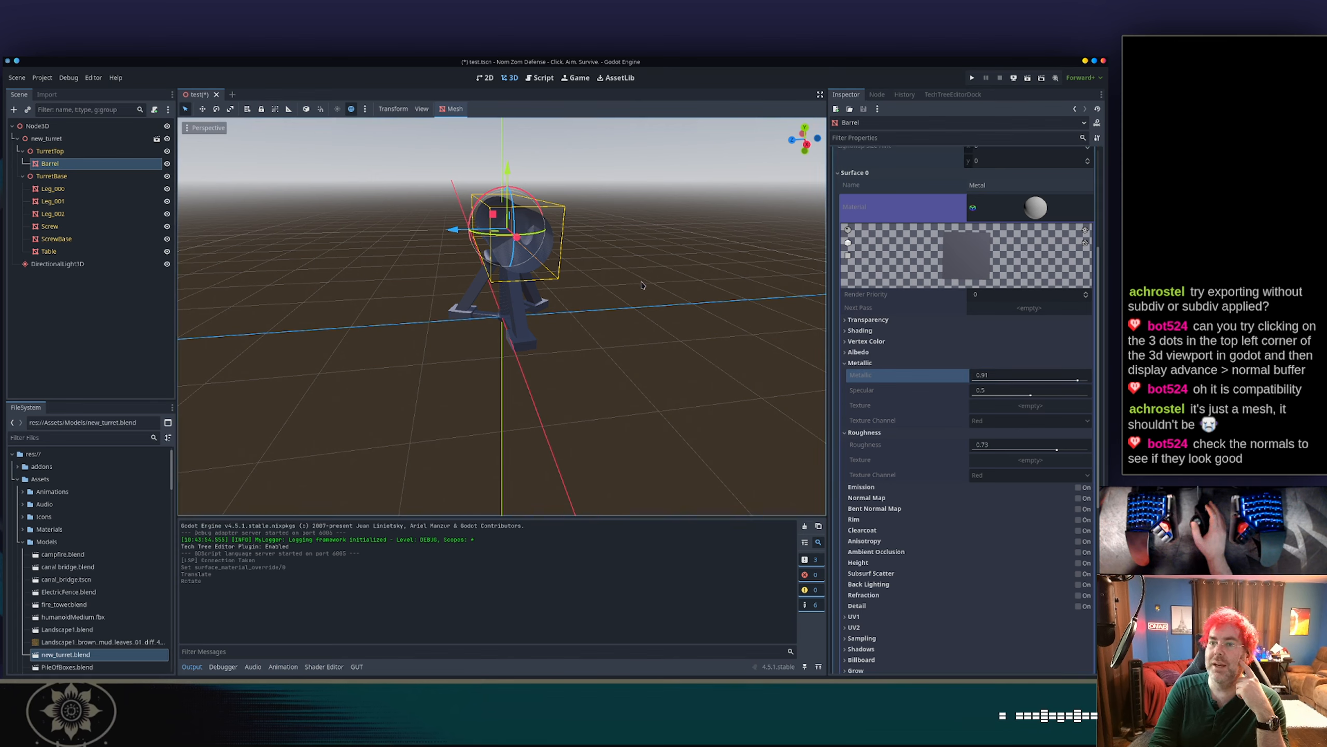
Set the 3D viewport's advanced display mode to Normal Buffer and inspect the turret's normals from both ends of the barrel.
click(197, 129)
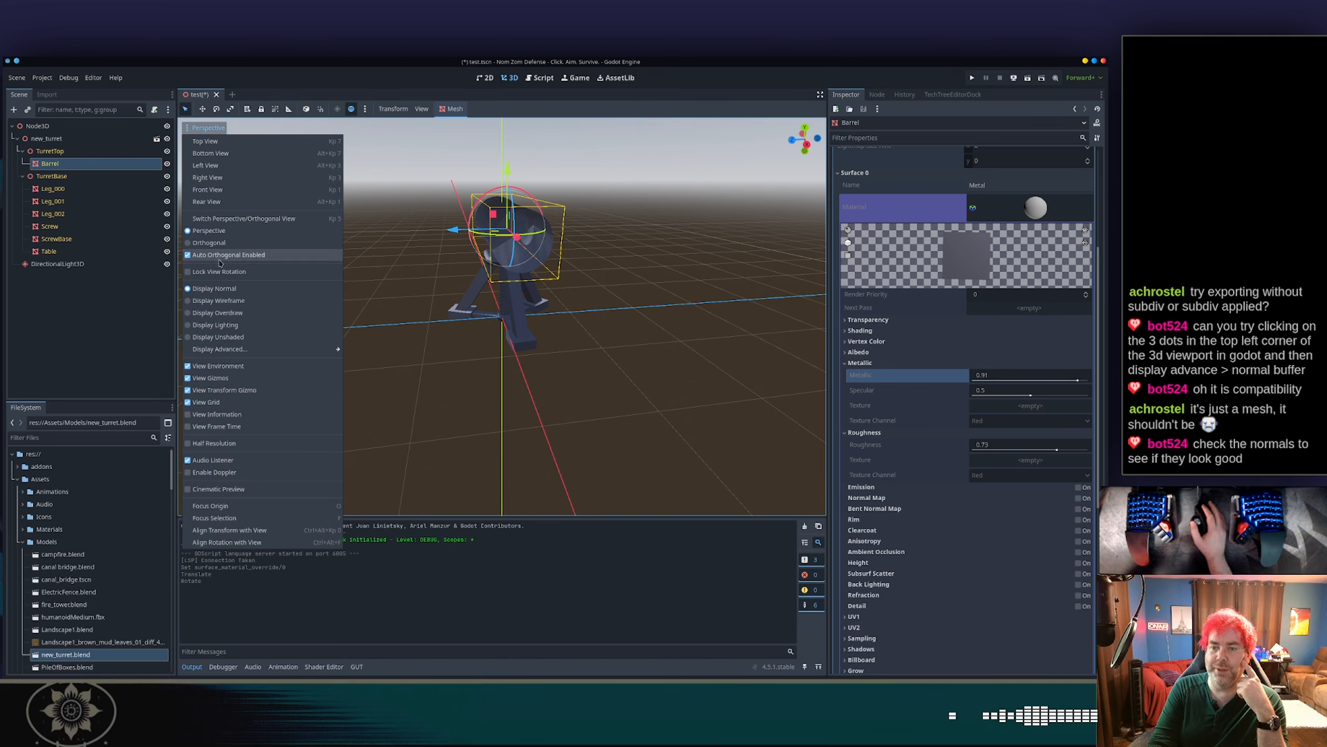
mouse_move(243, 349)
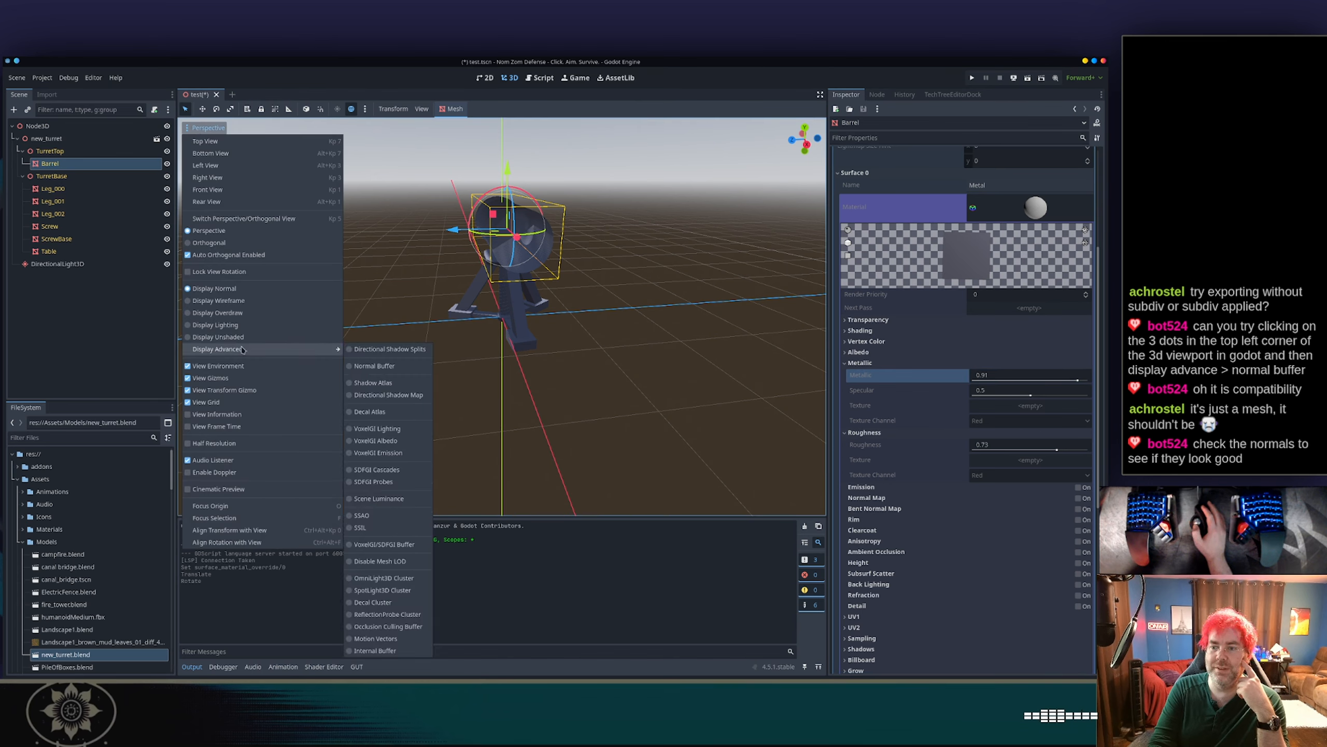
click(383, 368)
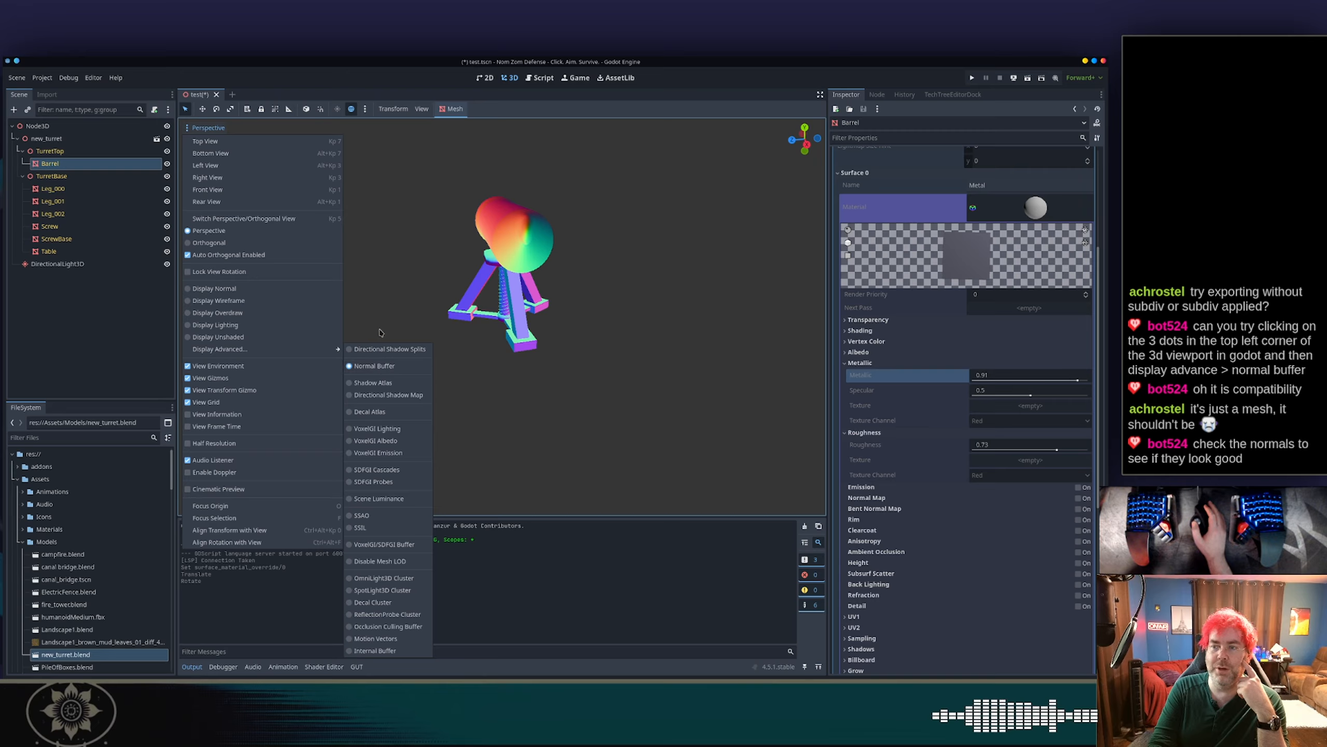
click(391, 279)
middle_drag(394, 273, 617, 297)
scroll(559, 300, down, 1)
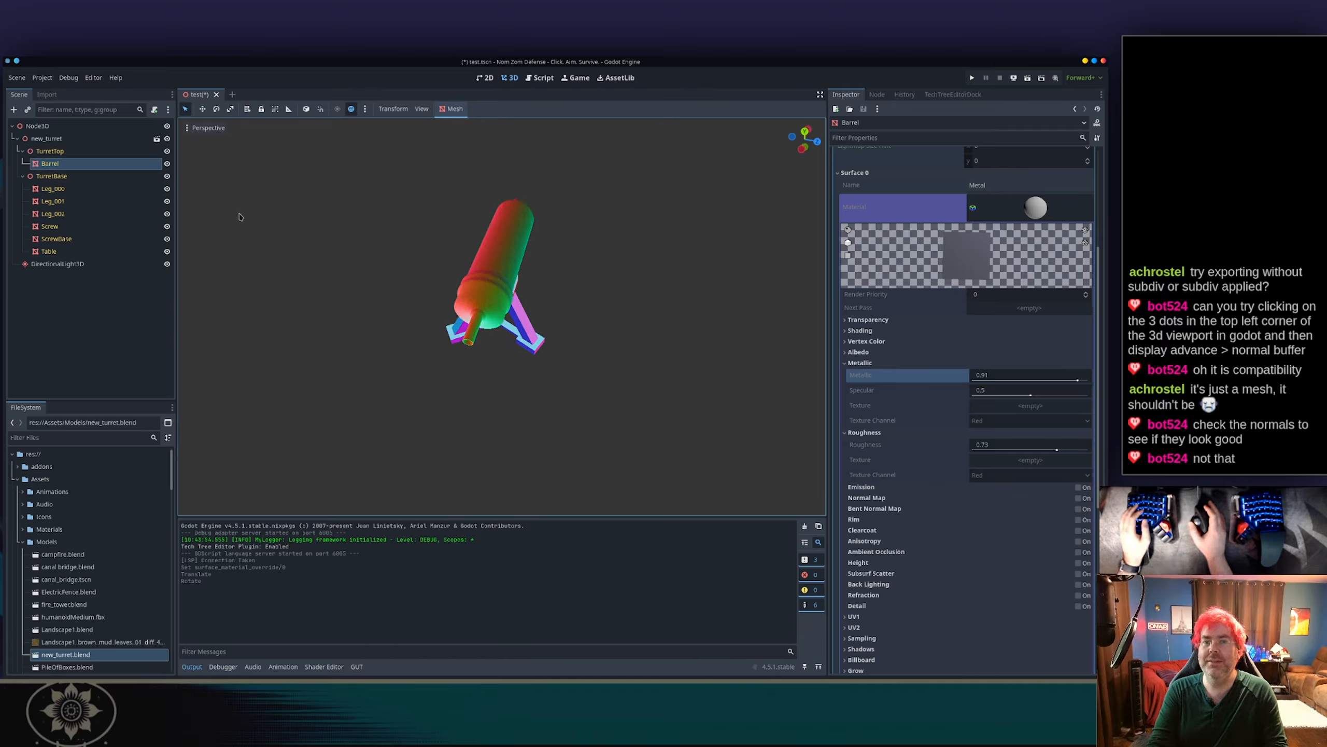
Examine the normal colours of the turret's barrel and base from the side, both close up and farther away.
click(454, 110)
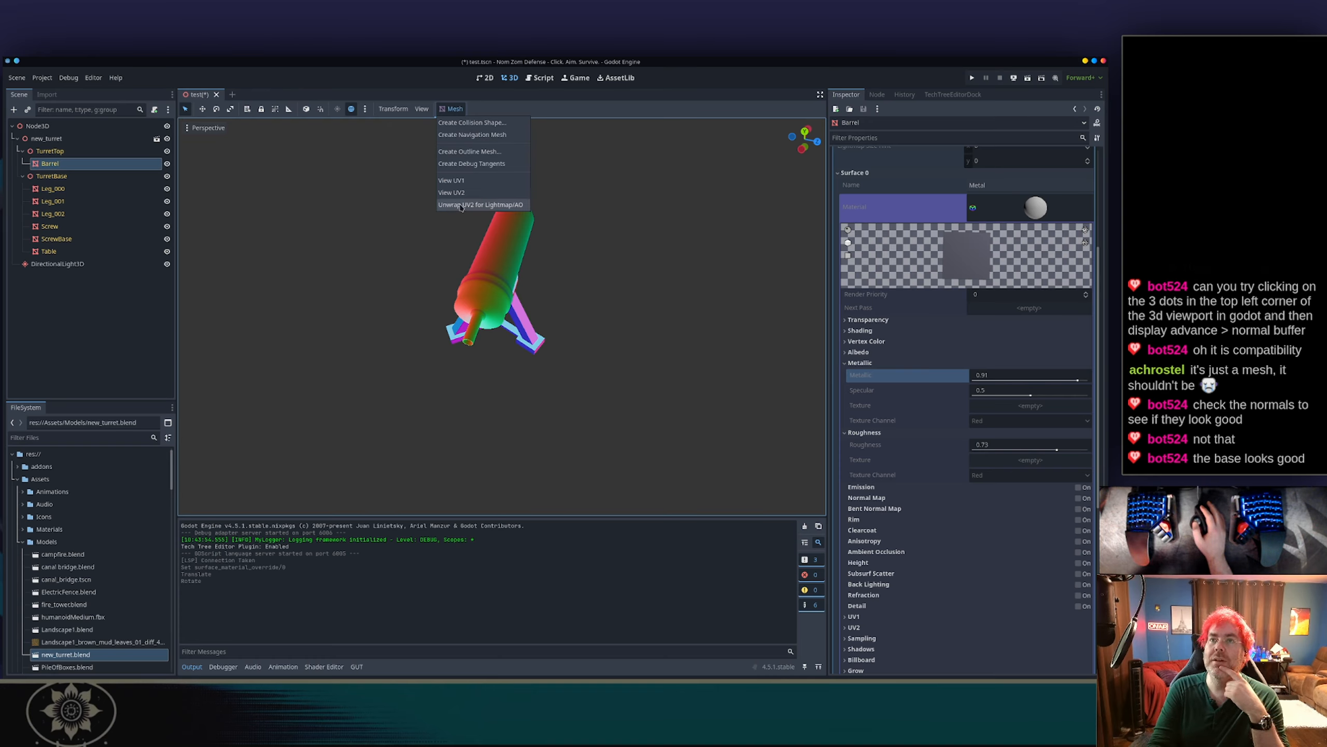
click(614, 269)
scroll(551, 314, down, 2)
middle_drag(551, 314, 385, 198)
scroll(515, 255, up, 2)
scroll(515, 256, up, 8)
scroll(525, 317, up, 2)
scroll(526, 318, down, 4)
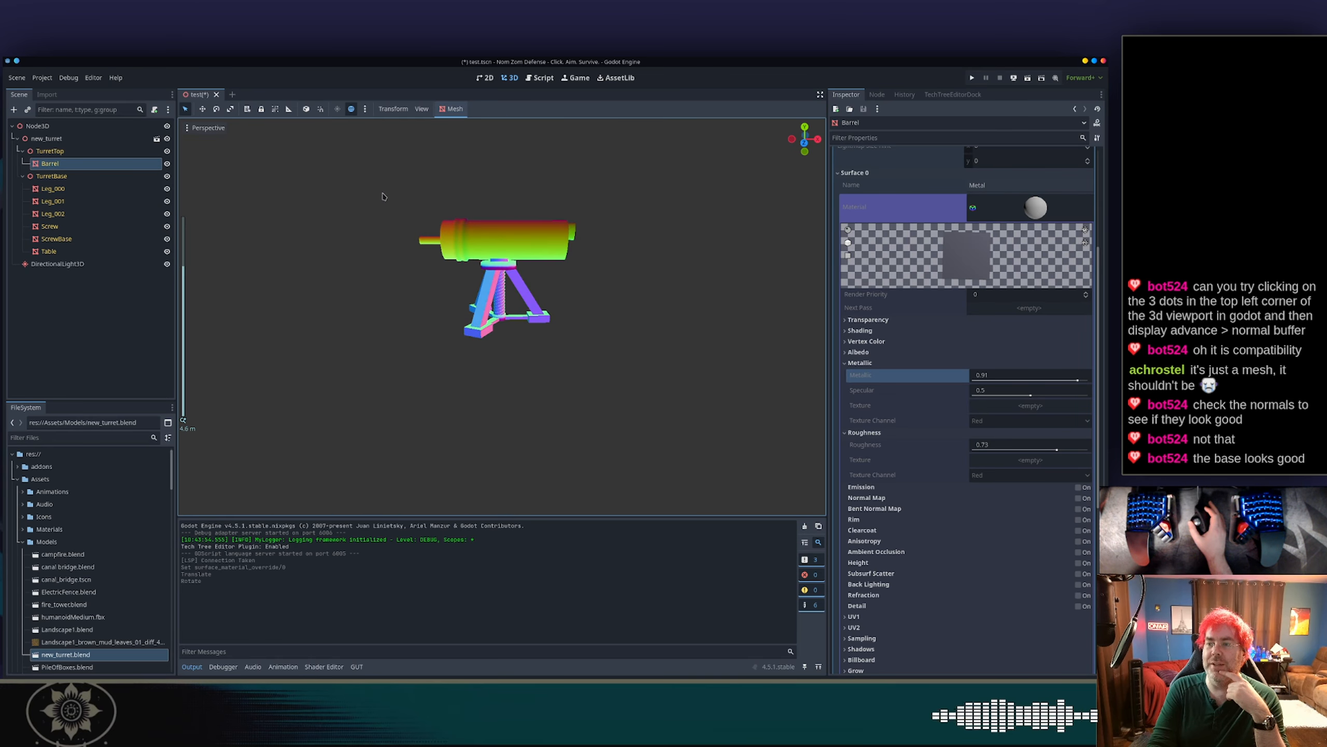
click(451, 110)
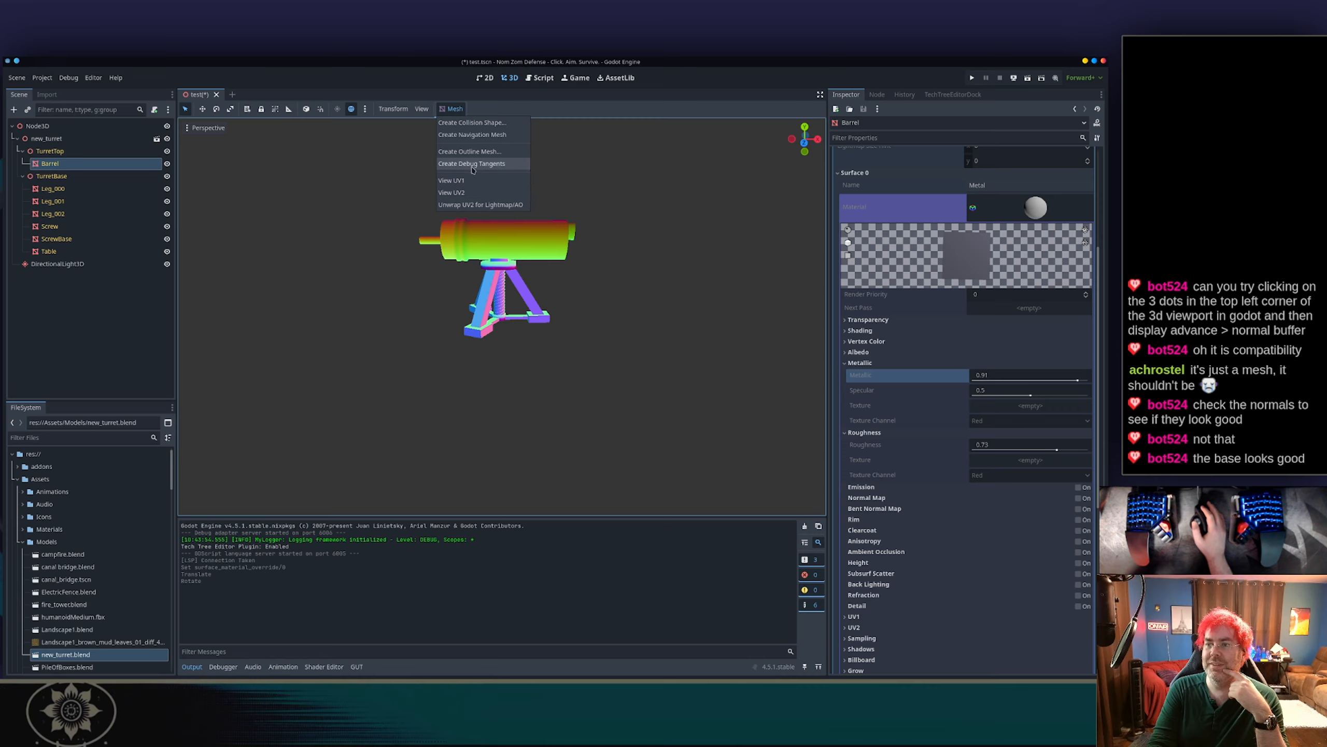
click(383, 211)
click(187, 127)
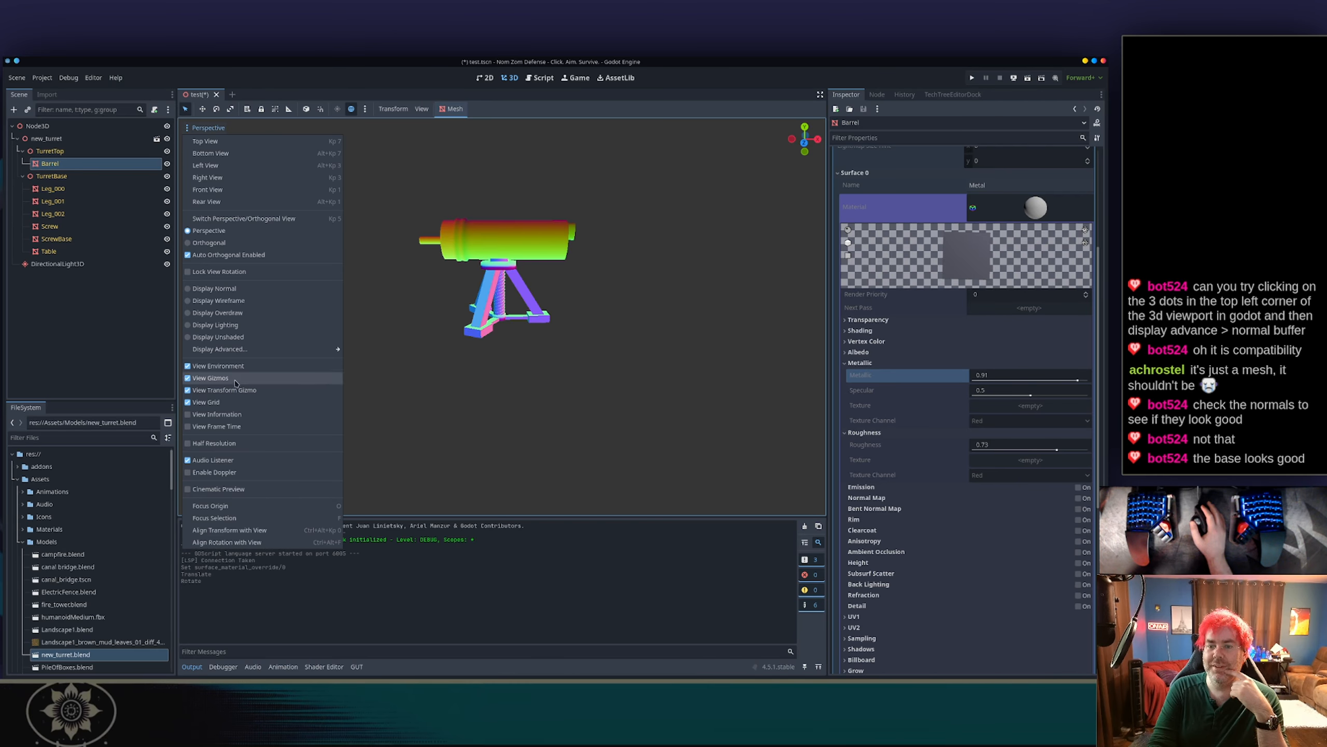
mouse_move(303, 349)
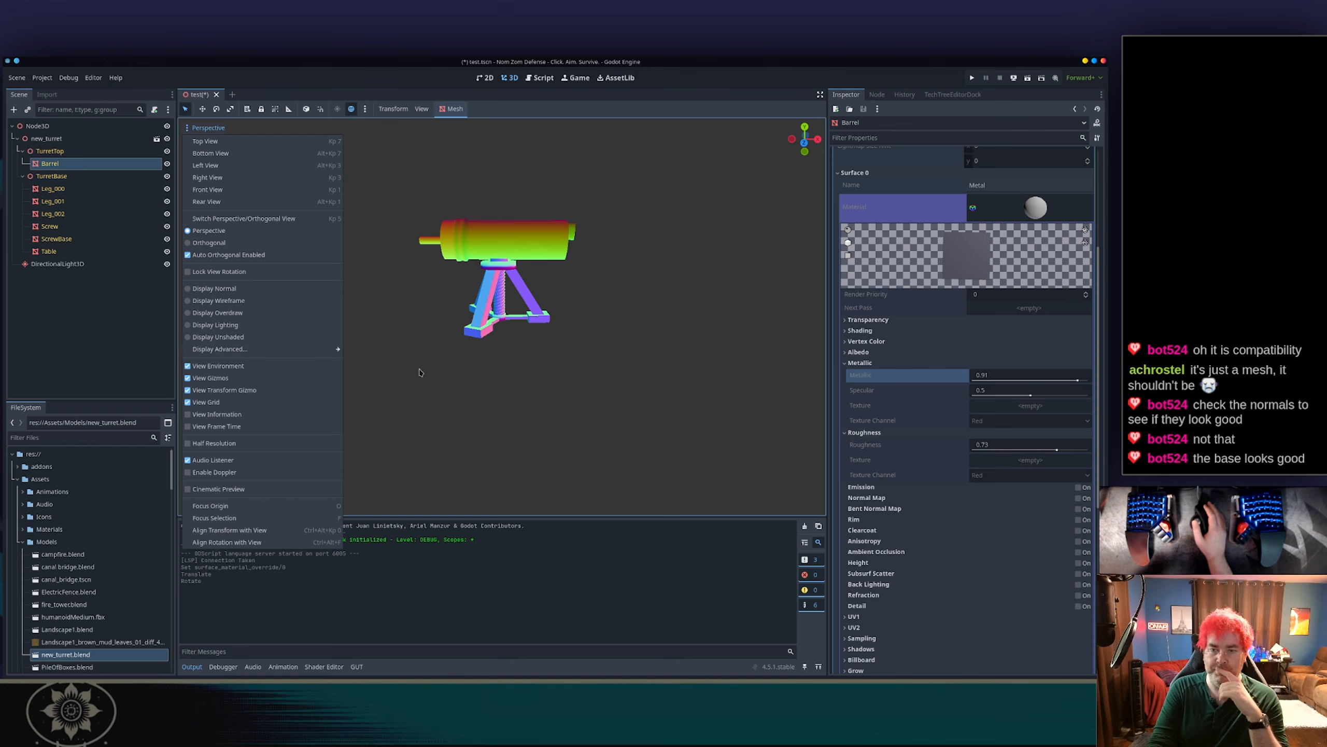
click(450, 391)
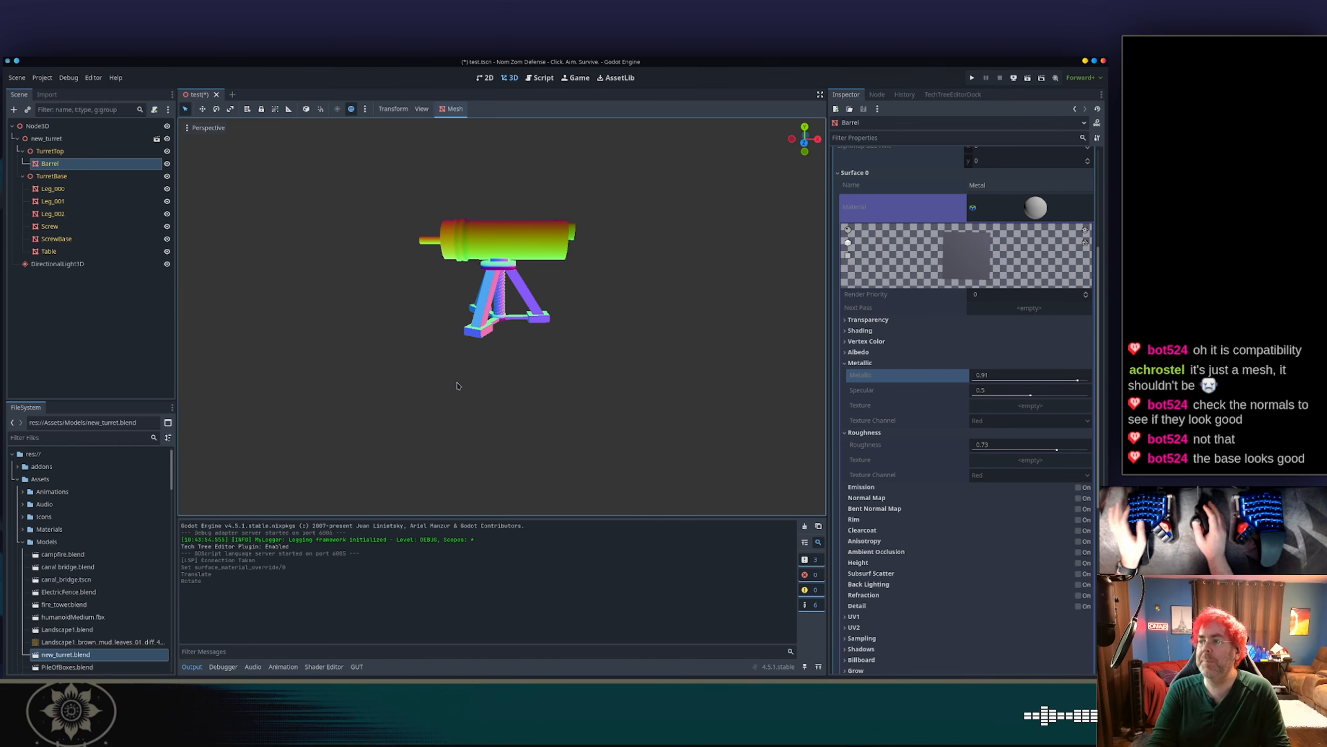
middle_drag(563, 313, 508, 323)
Switch to Blender, inspect the Barrel mesh in Edit Mode, and remove its Subdivision and Smooth by Angle modifiers.
key(alt+Tab)
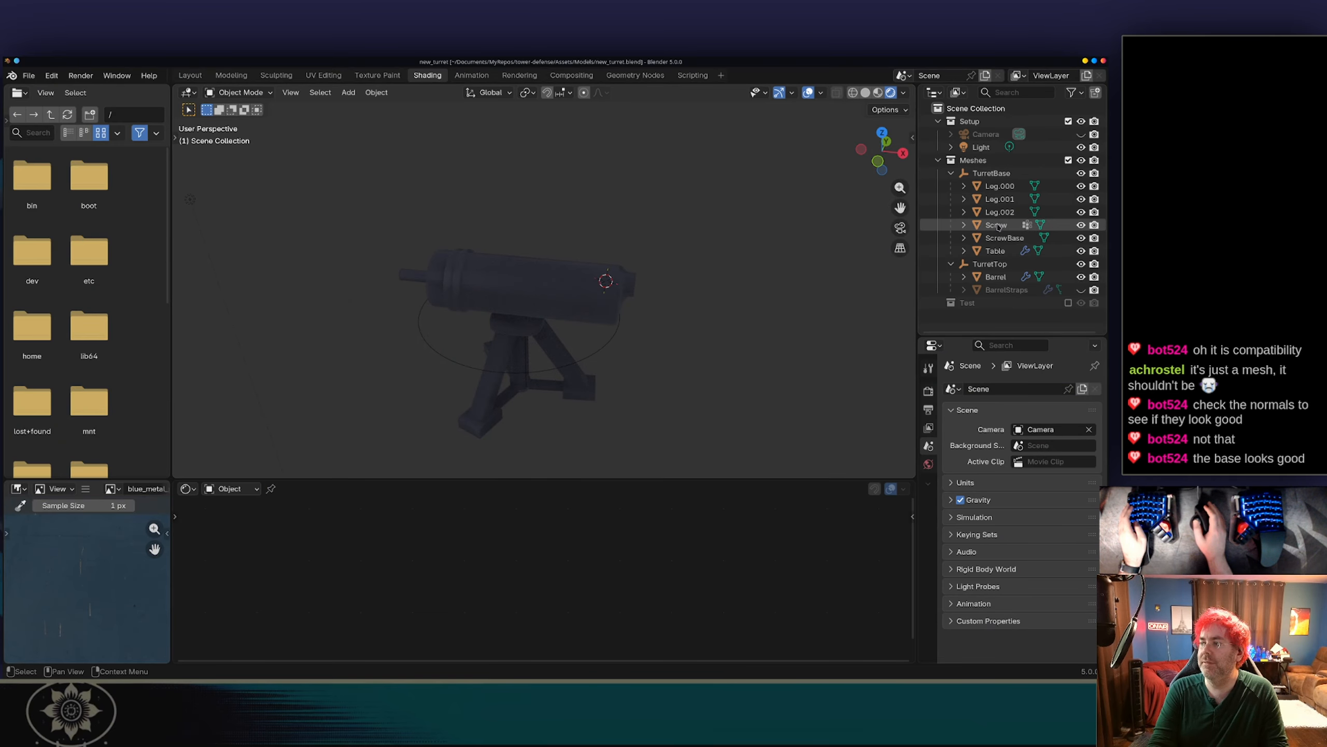
click(971, 279)
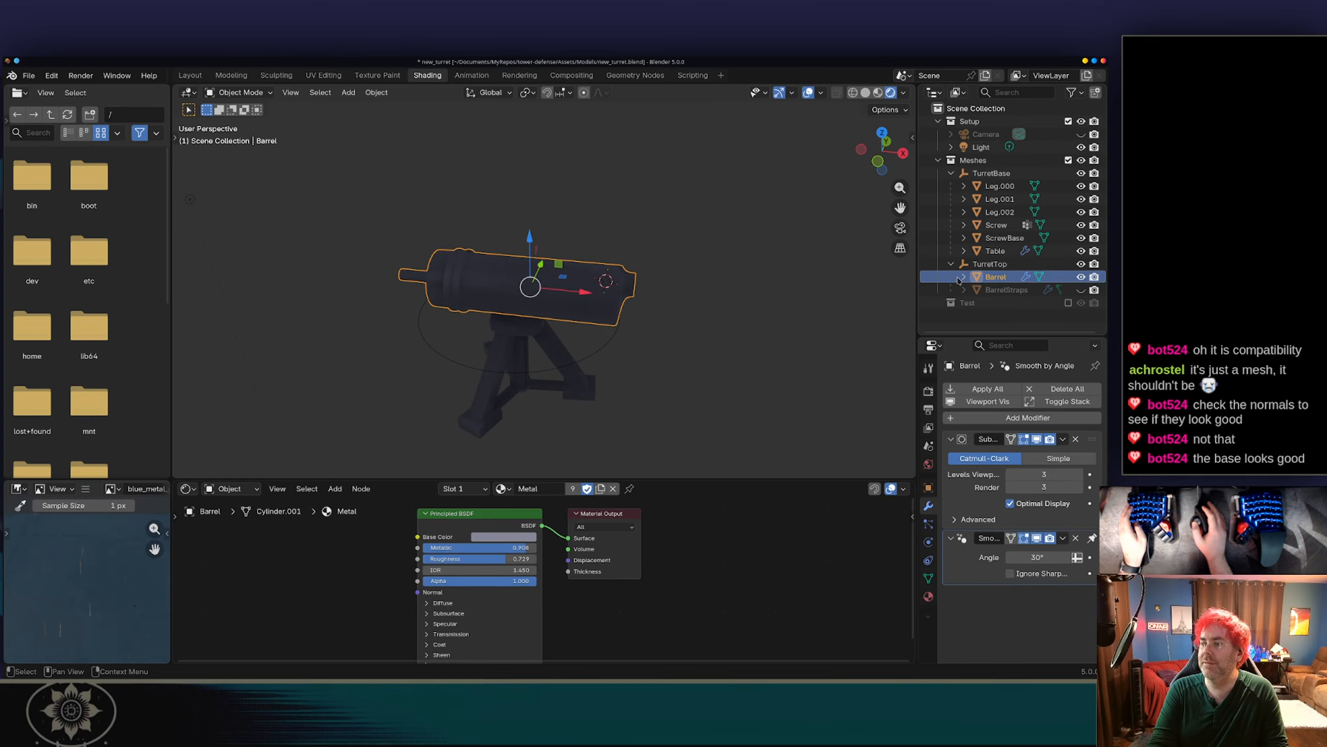
key(Tab)
middle_drag(715, 267, 582, 284)
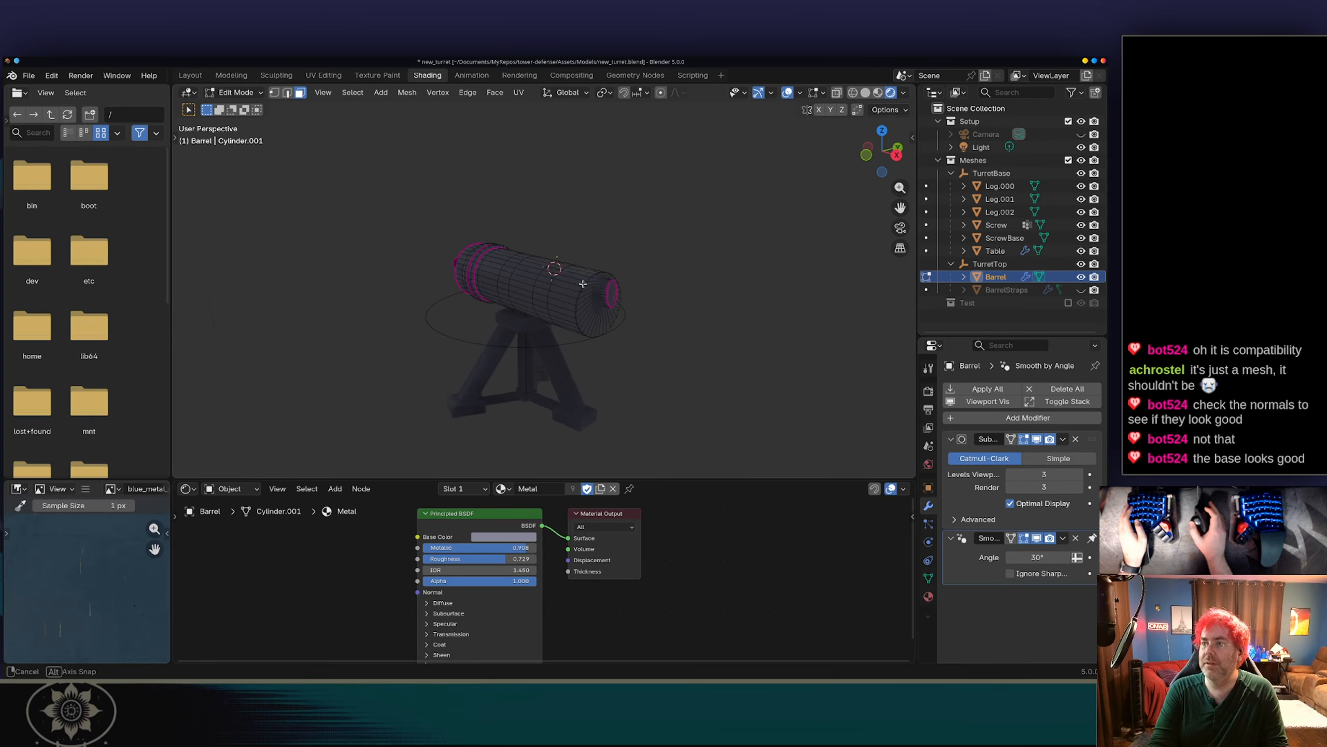
click(231, 75)
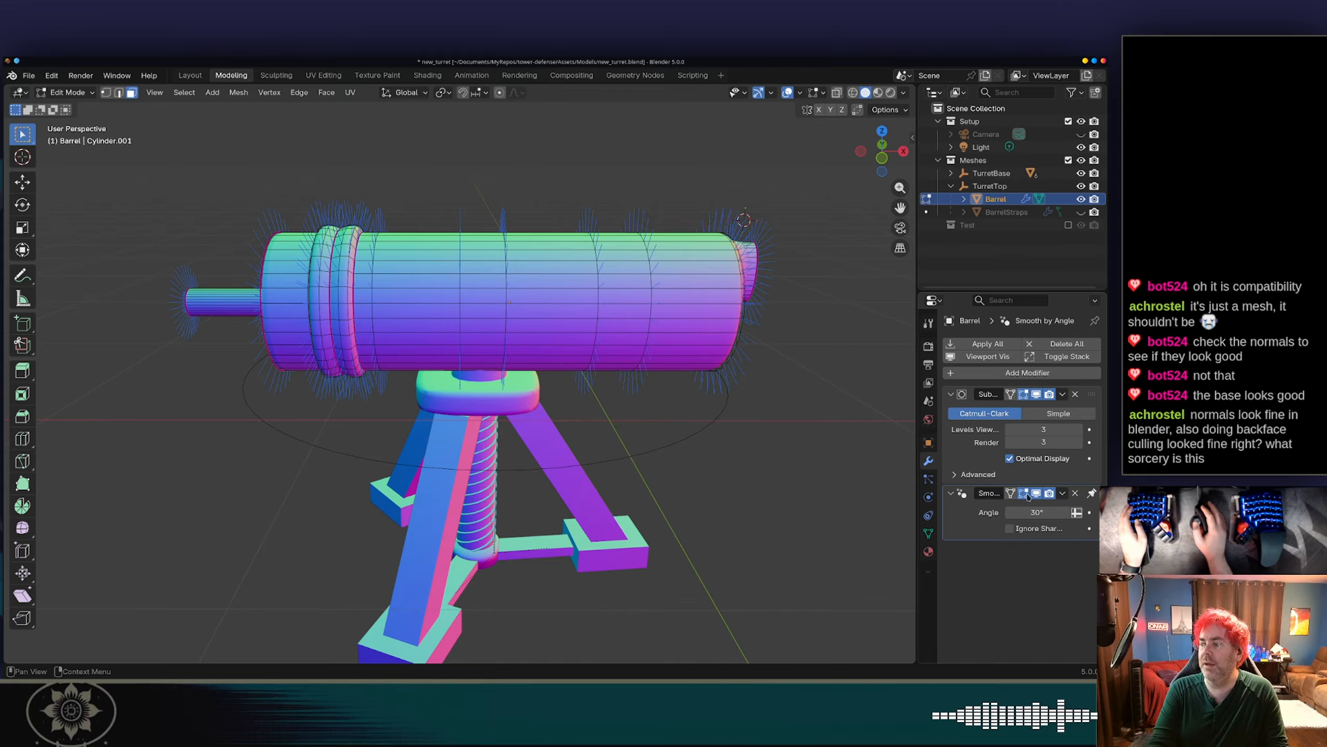
click(1077, 393)
click(1076, 395)
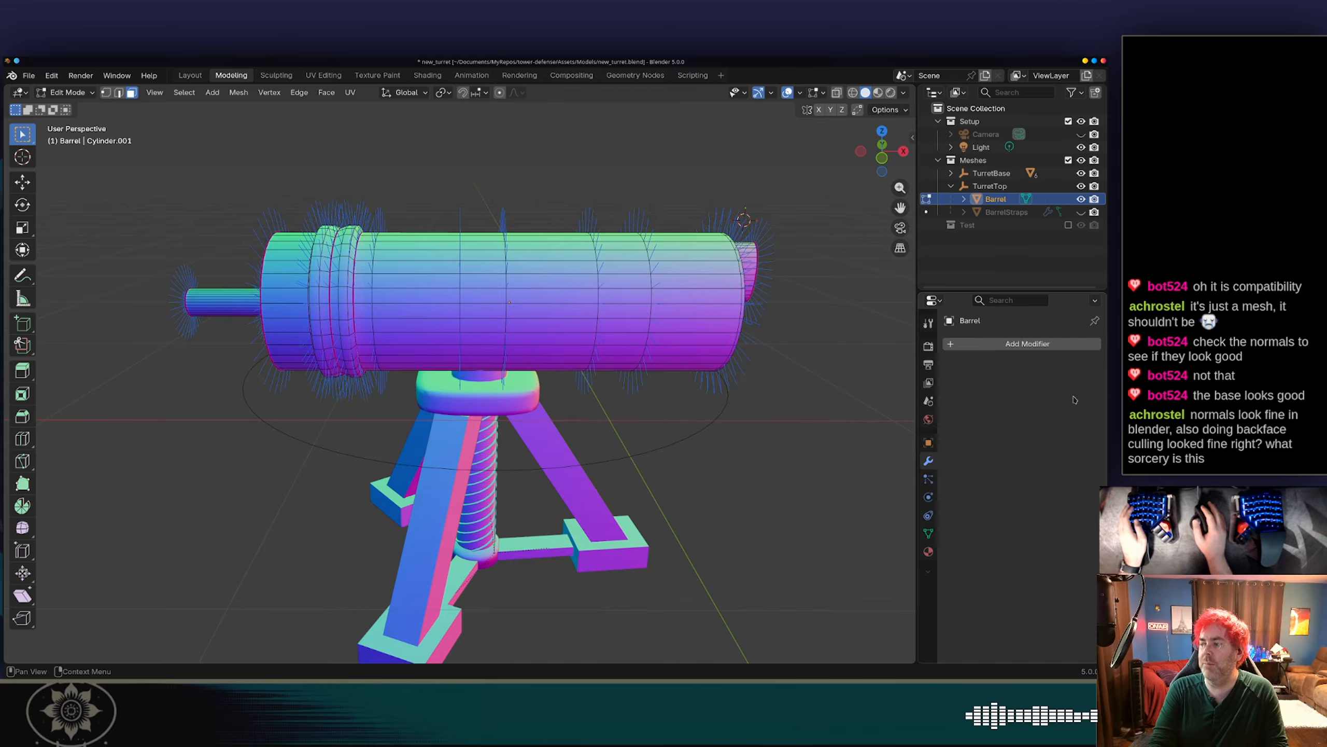
Switch back to Godot and examine the barrel's normals from its end cap without the modifiers.
key(alt+Tab)
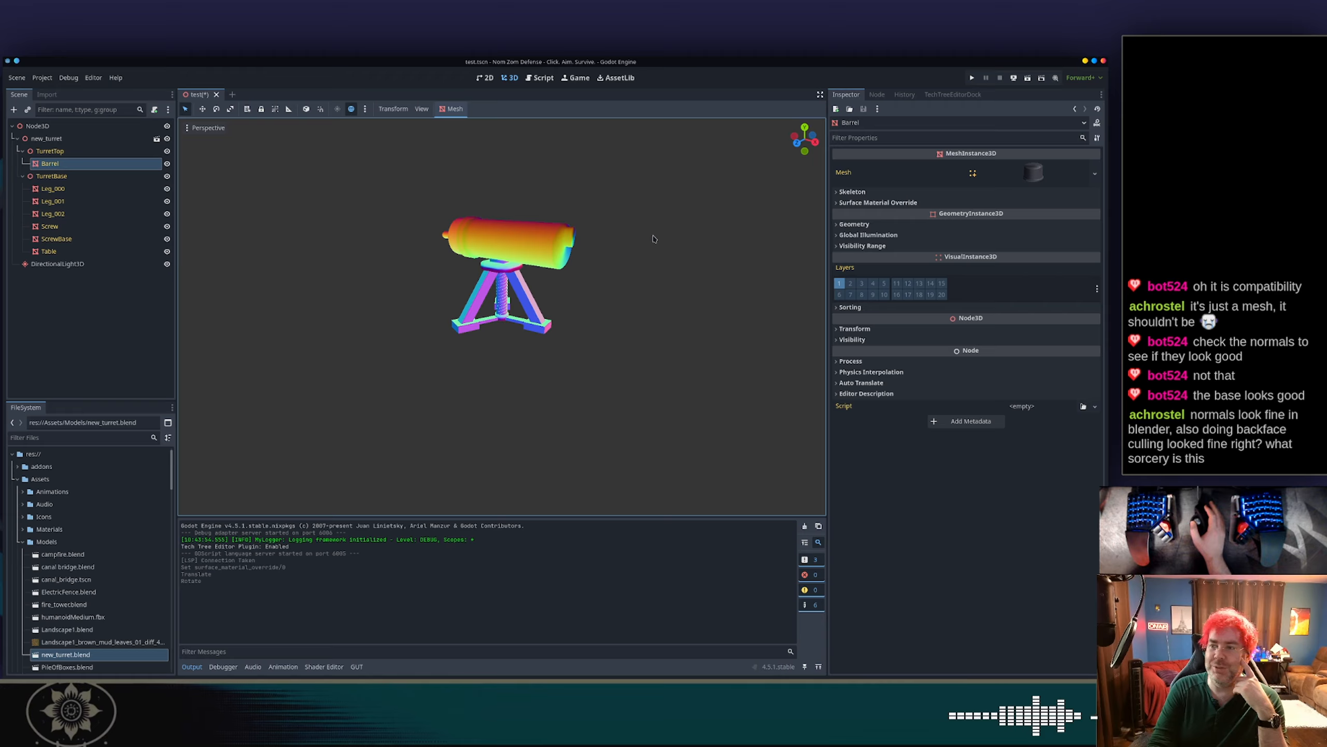
middle_drag(658, 227, 581, 279)
scroll(622, 246, up, 5)
scroll(667, 199, down, 2)
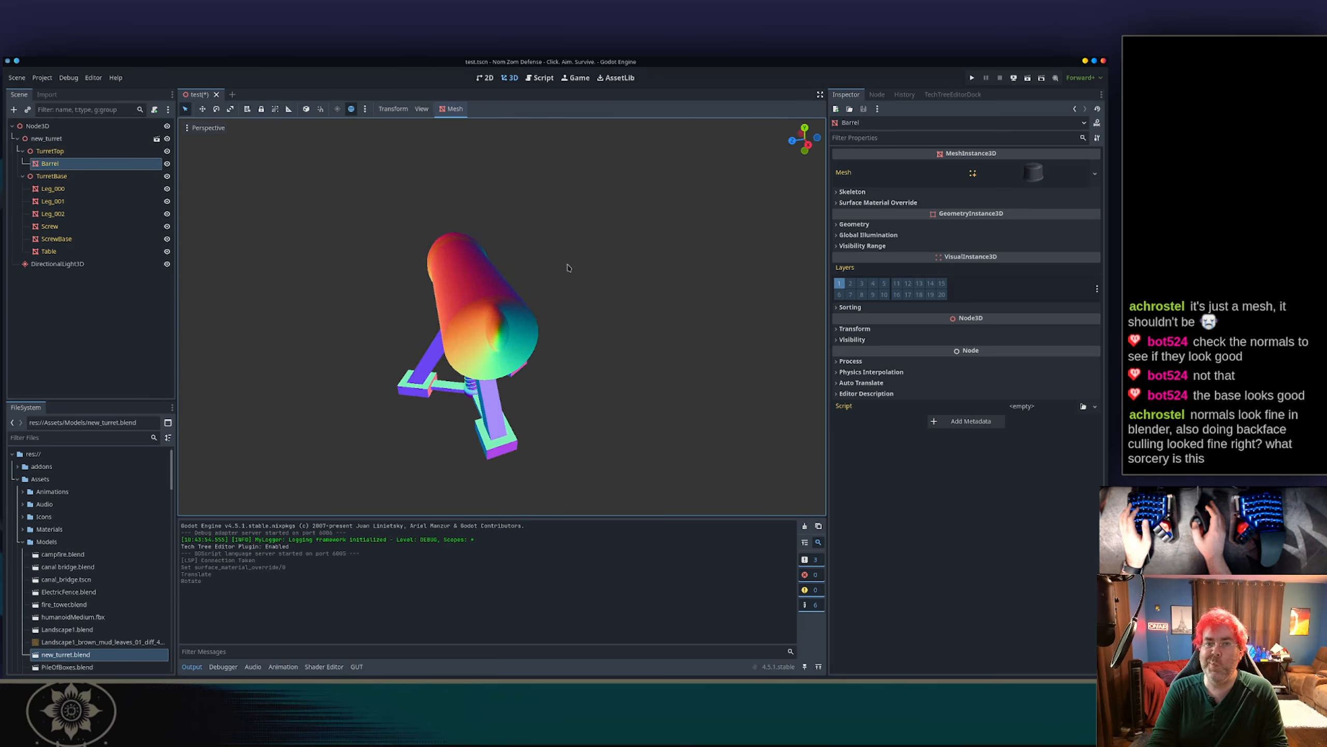
Save the test scene, select the new_turret node, and open the import settings.
key(ctrl+s)
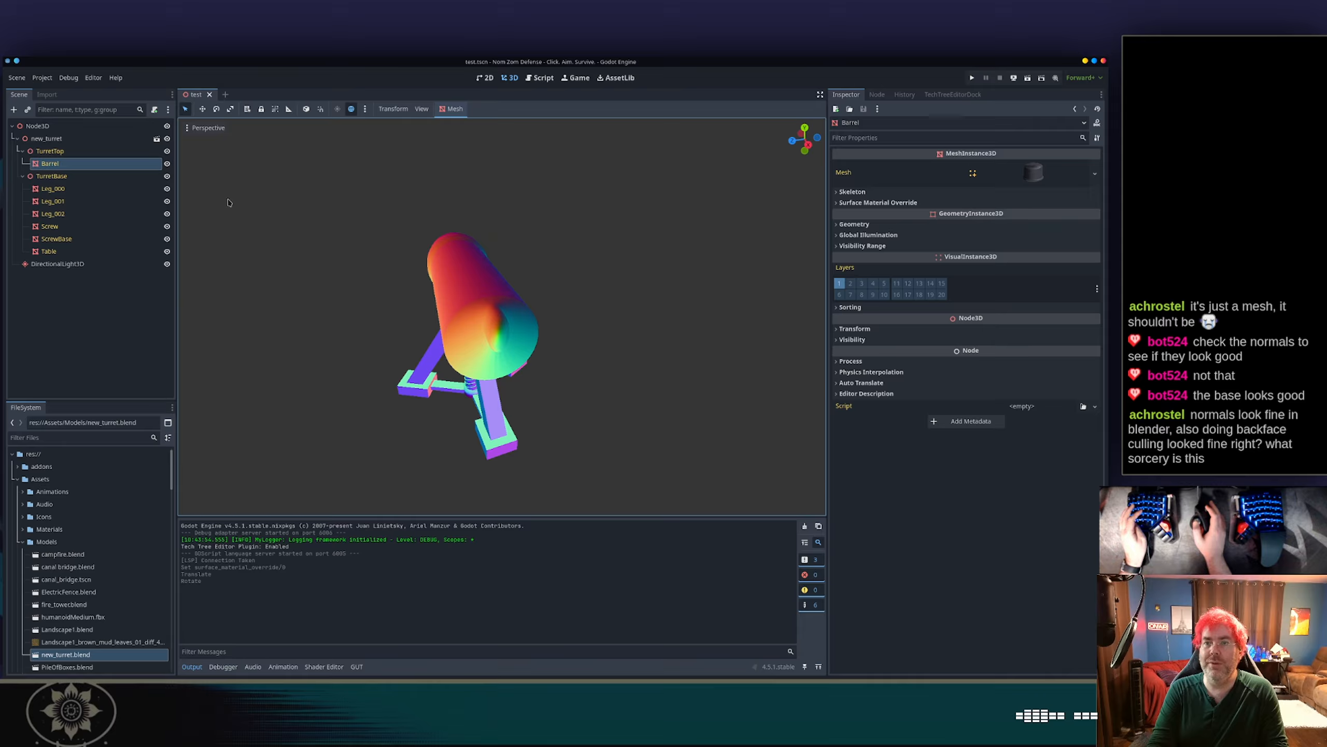
click(94, 141)
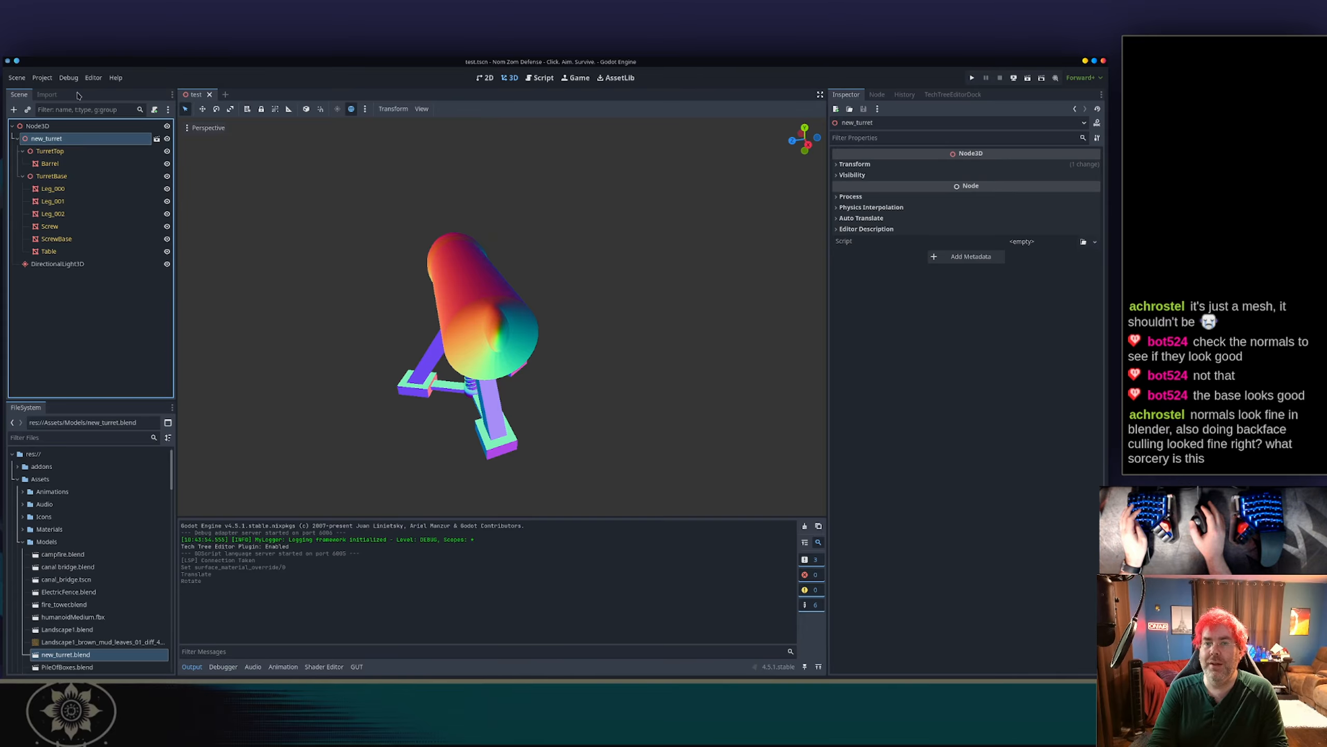
click(42, 78)
click(446, 256)
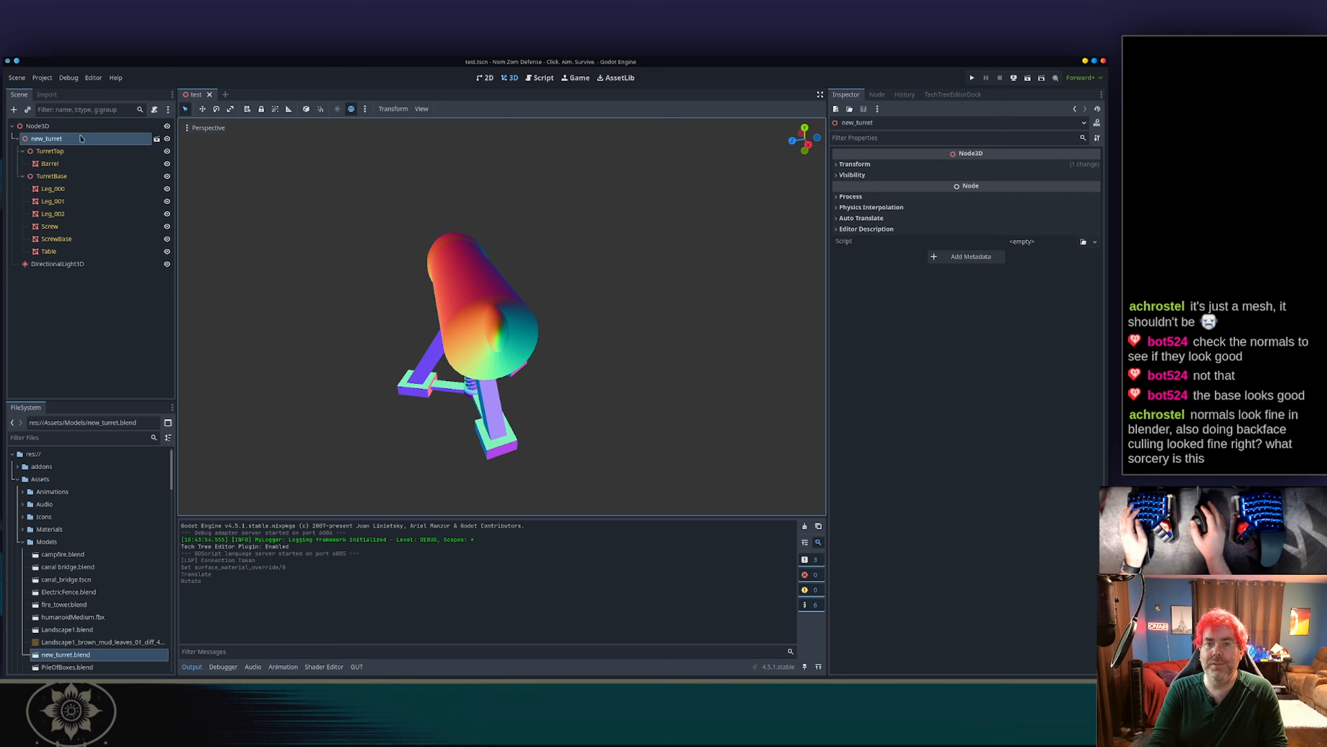
right_click(63, 139)
click(130, 344)
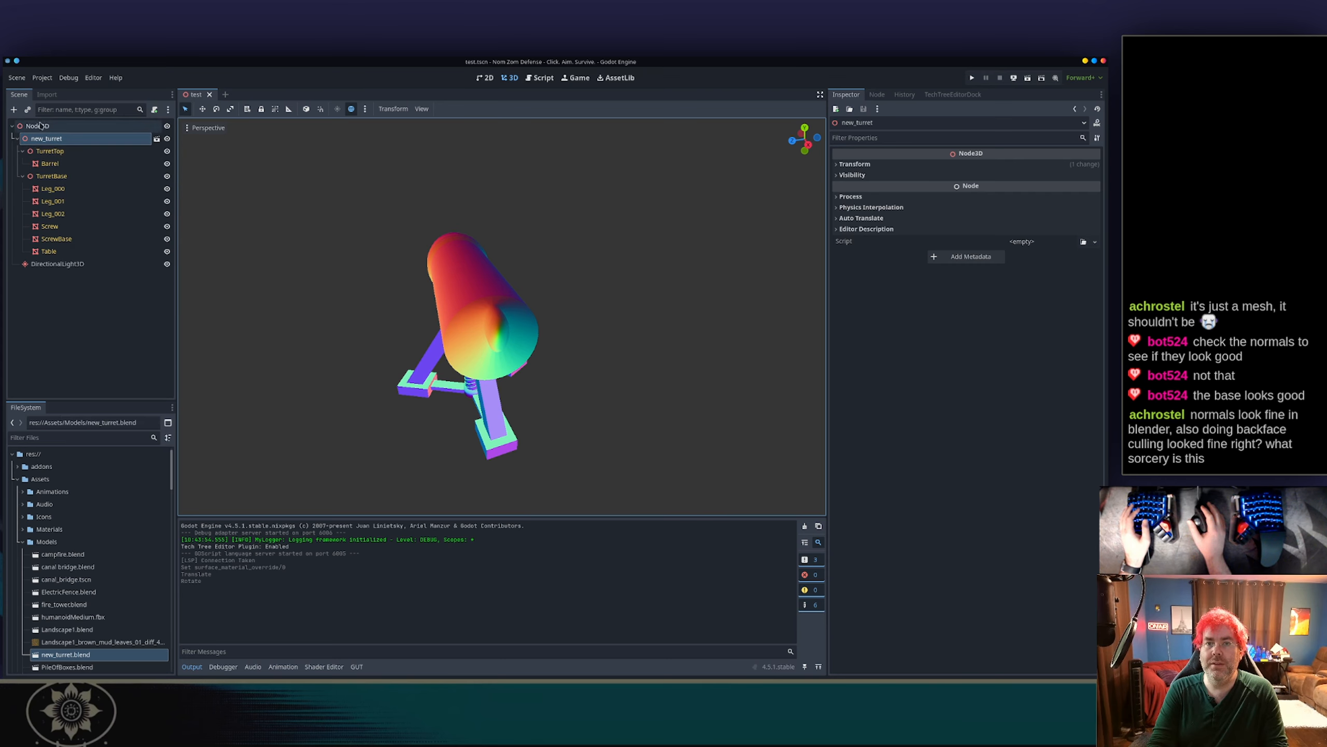
click(48, 98)
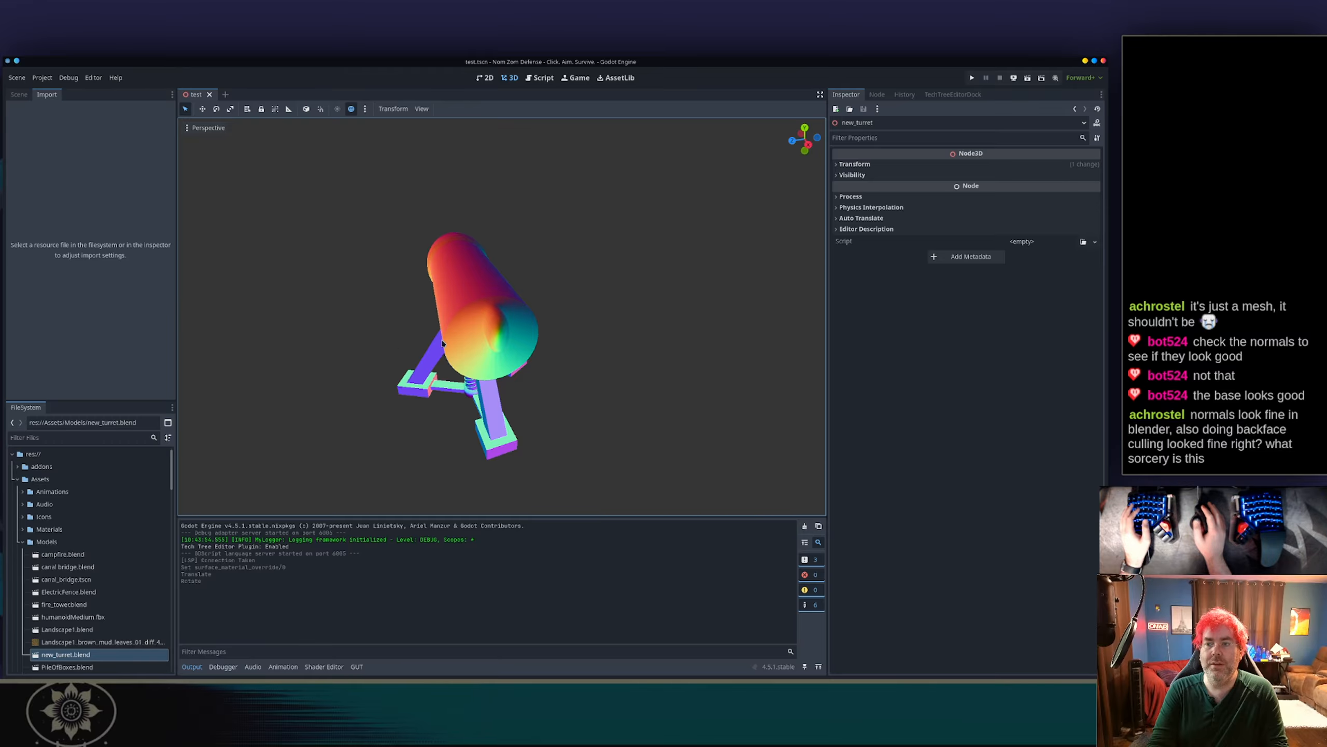
Open the advanced import settings for the new_turret.blend model.
click(473, 285)
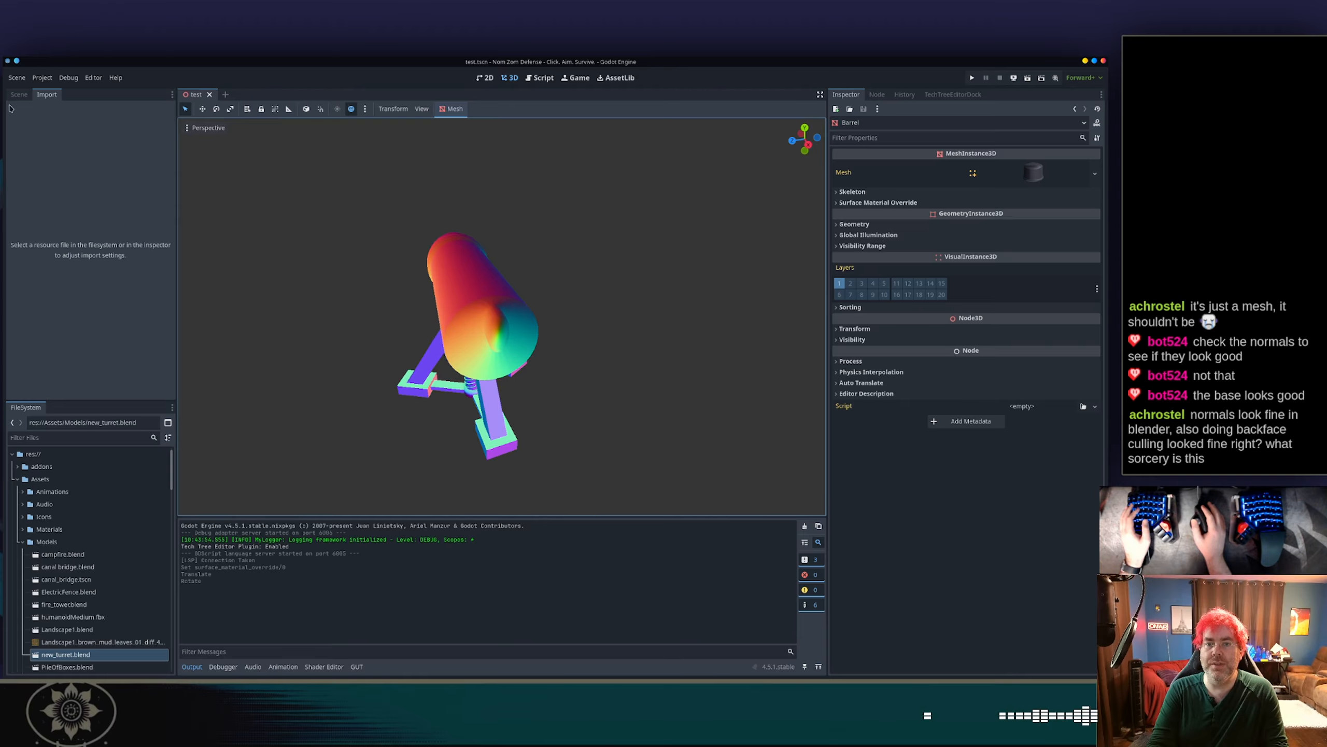
scroll(82, 630, down, 2)
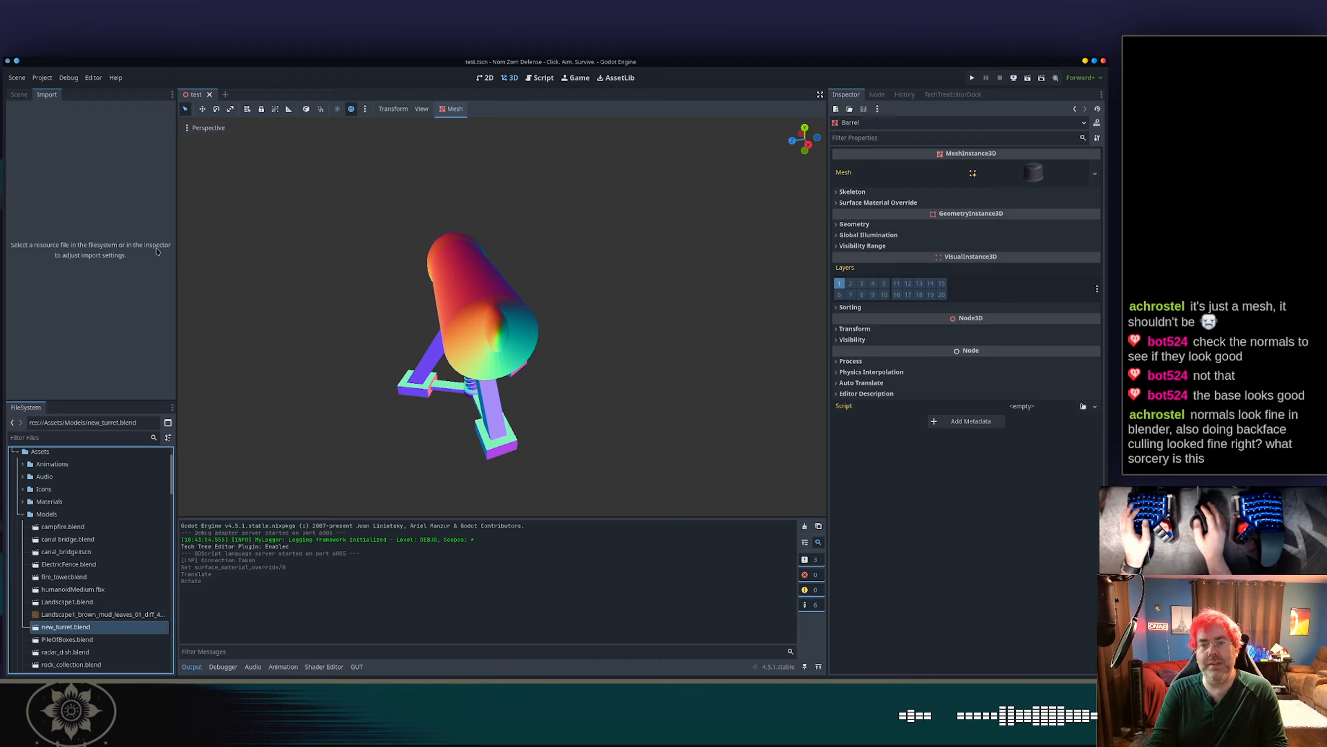
click(89, 627)
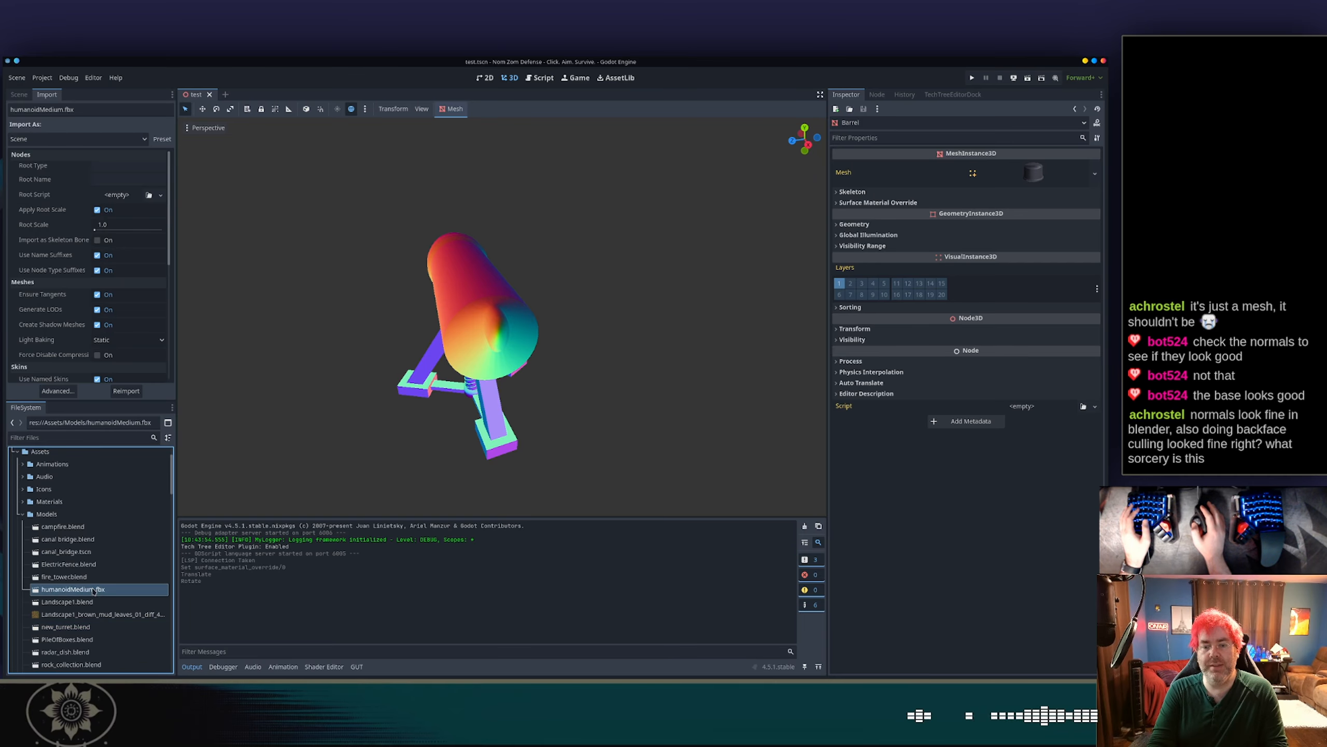
click(68, 397)
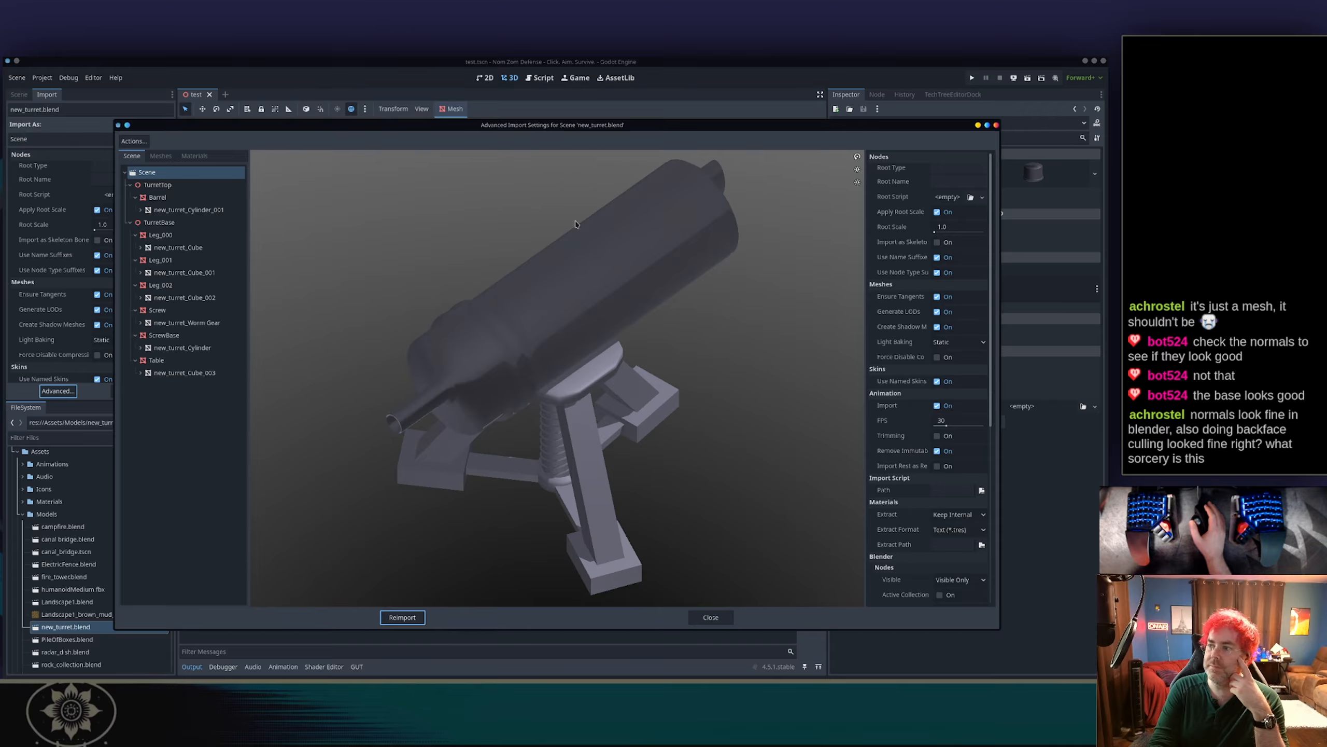
Set the Modifiers option in the scene's Blender import settings to All Modifiers.
mouse_move(881, 302)
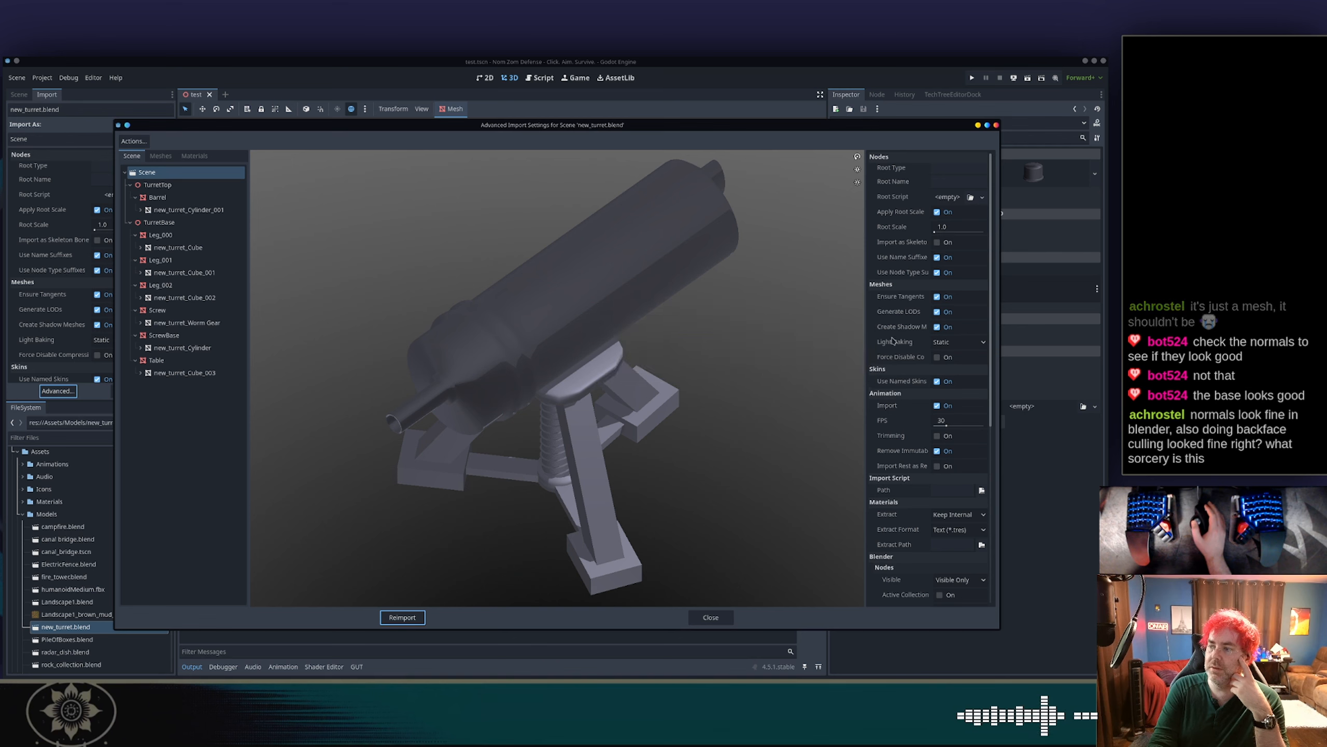
scroll(896, 356, down, 3)
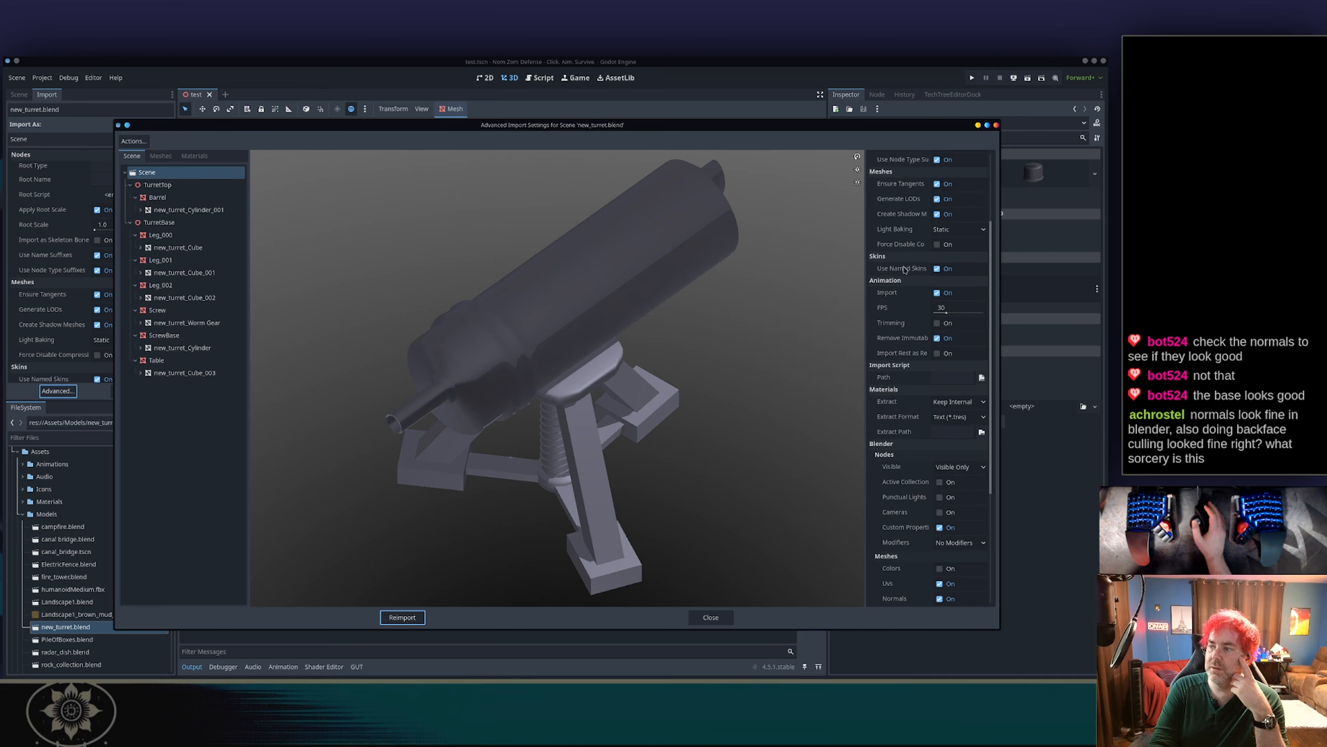
scroll(889, 309, down, 3)
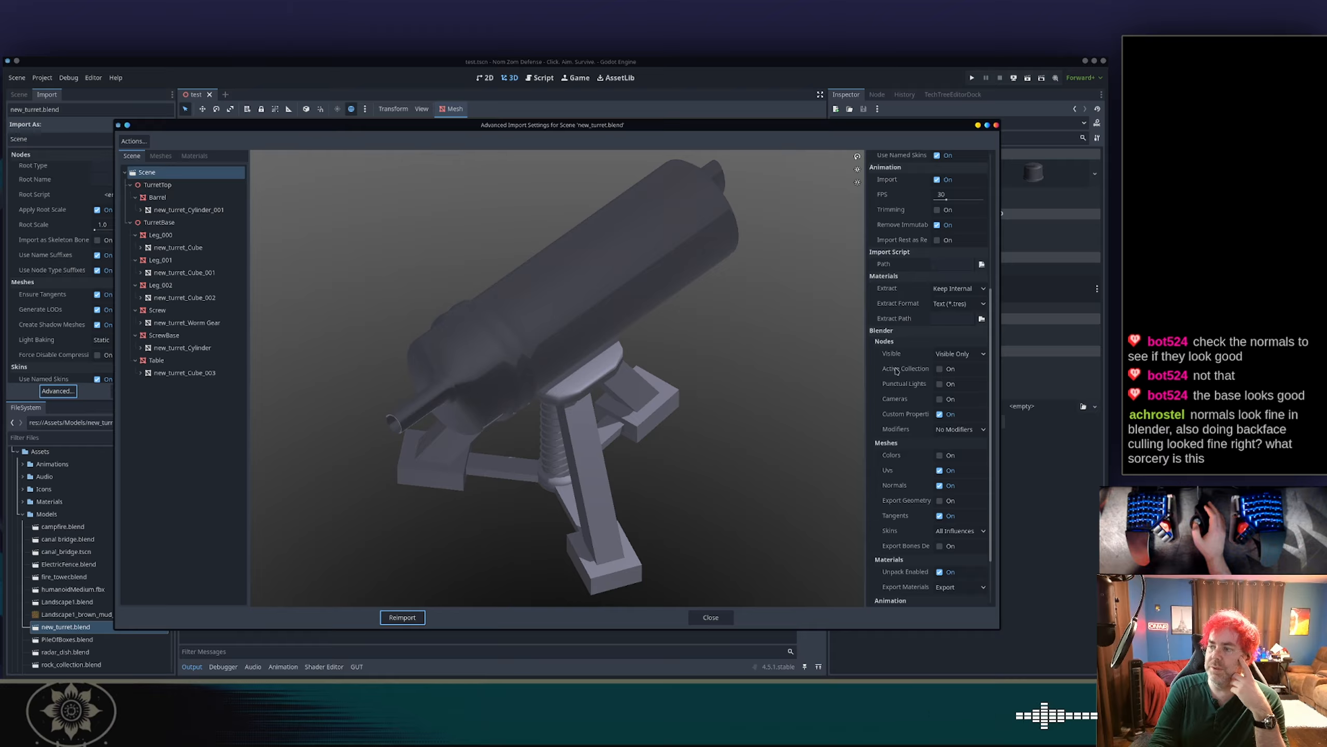
scroll(897, 370, down, 2)
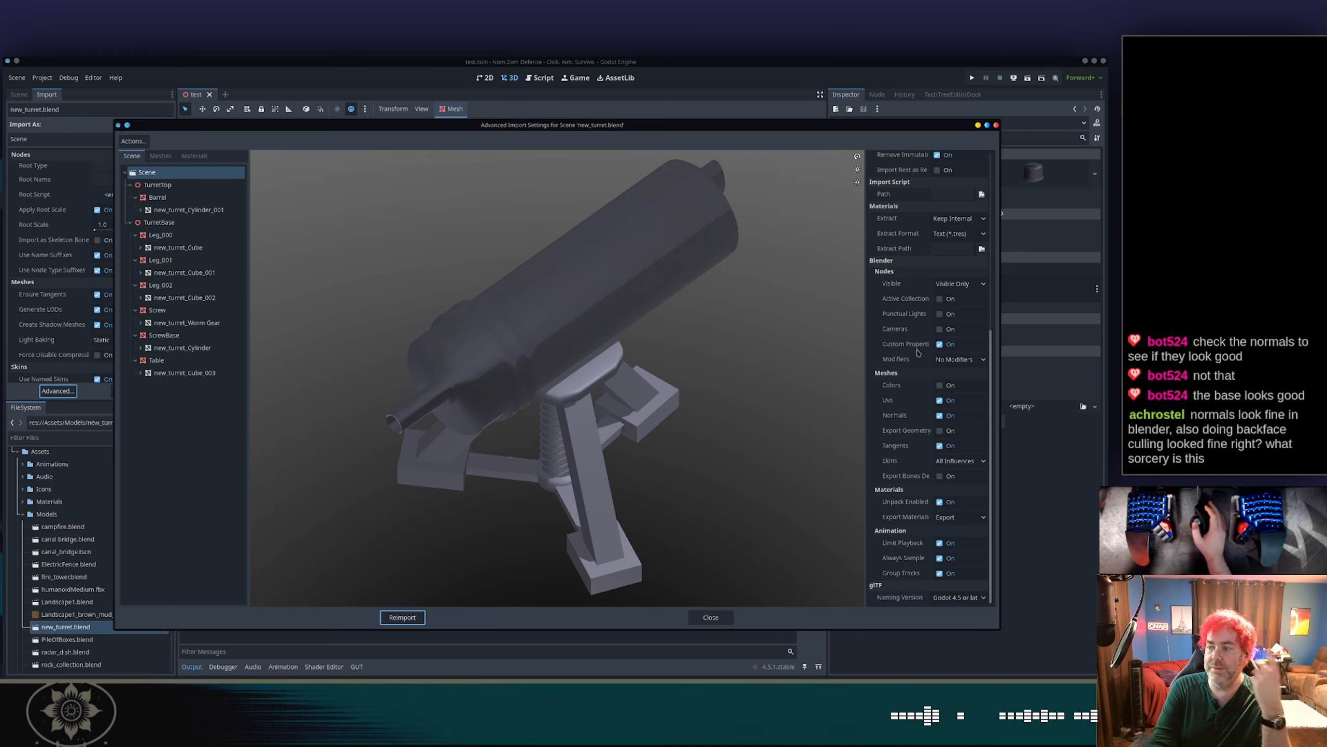
click(957, 360)
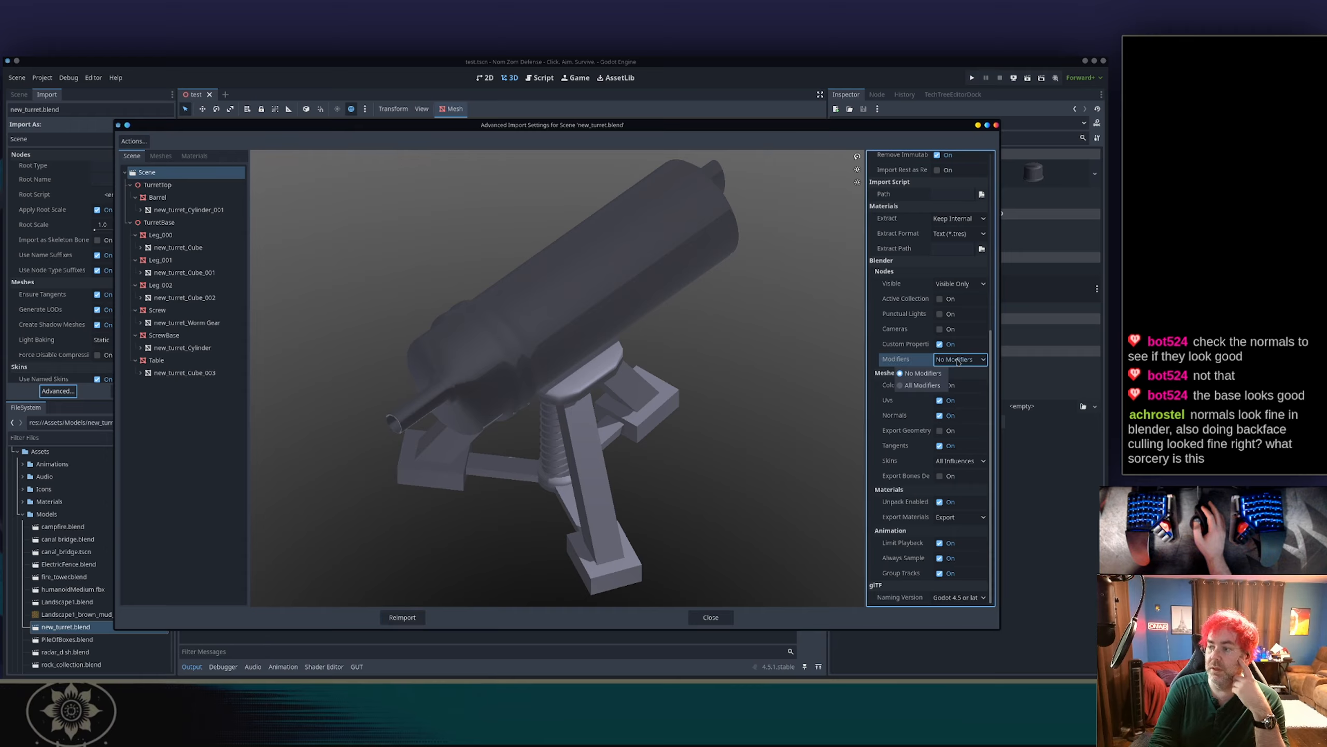
click(918, 385)
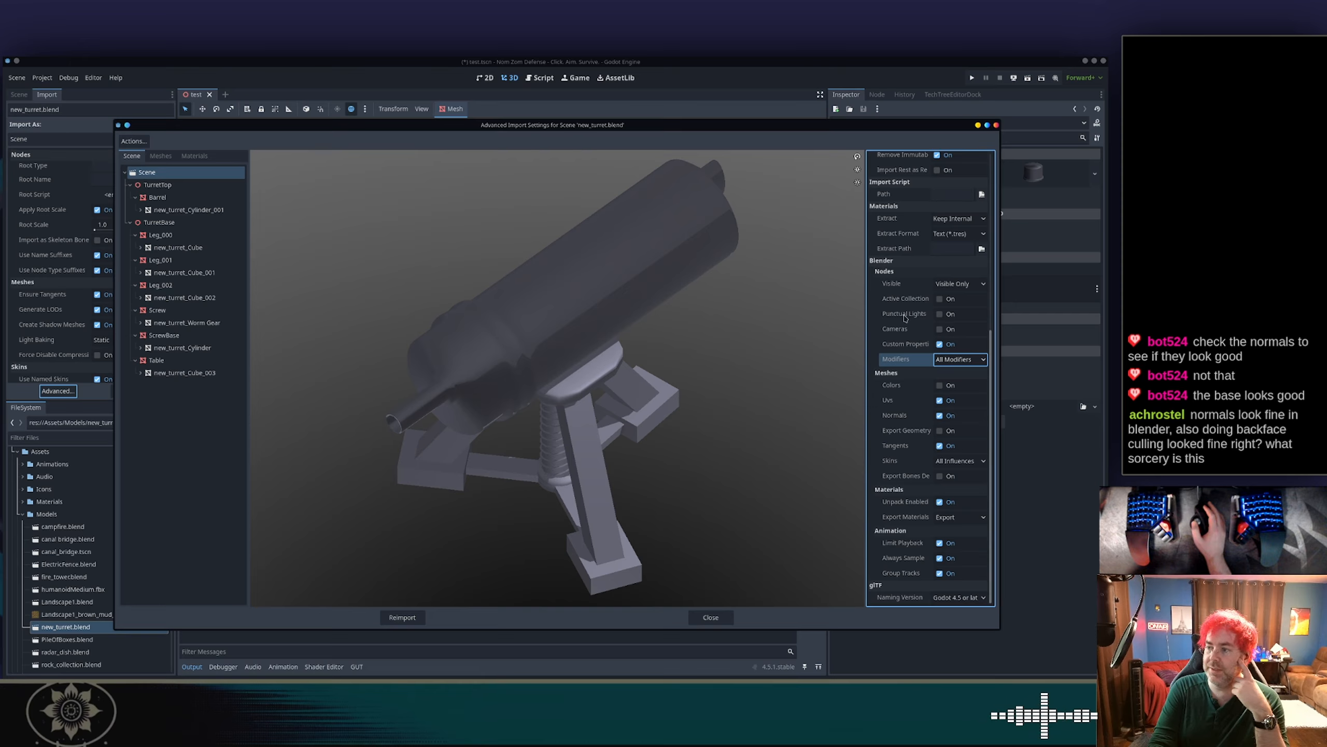
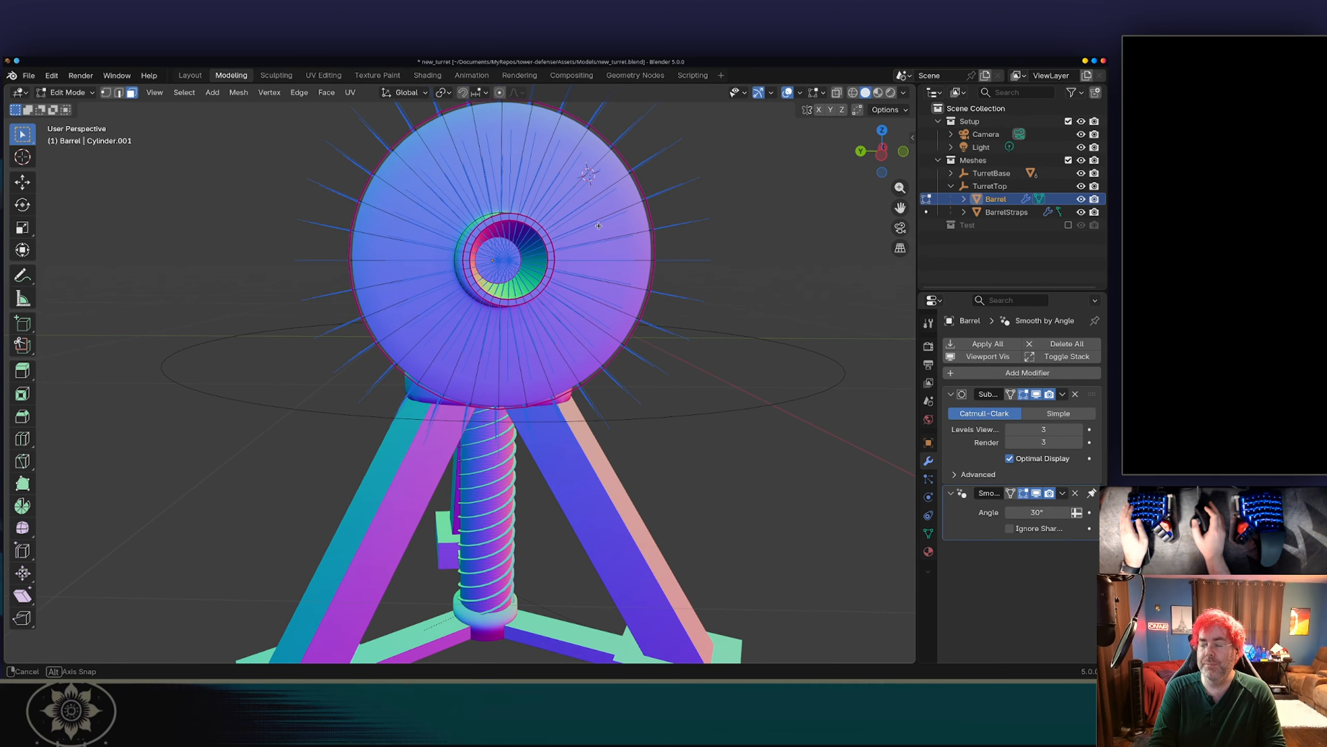
Select the loop of faces lining the barrel's muzzle bore and recalculate their normals to the inside.
scroll(558, 261, up, 4)
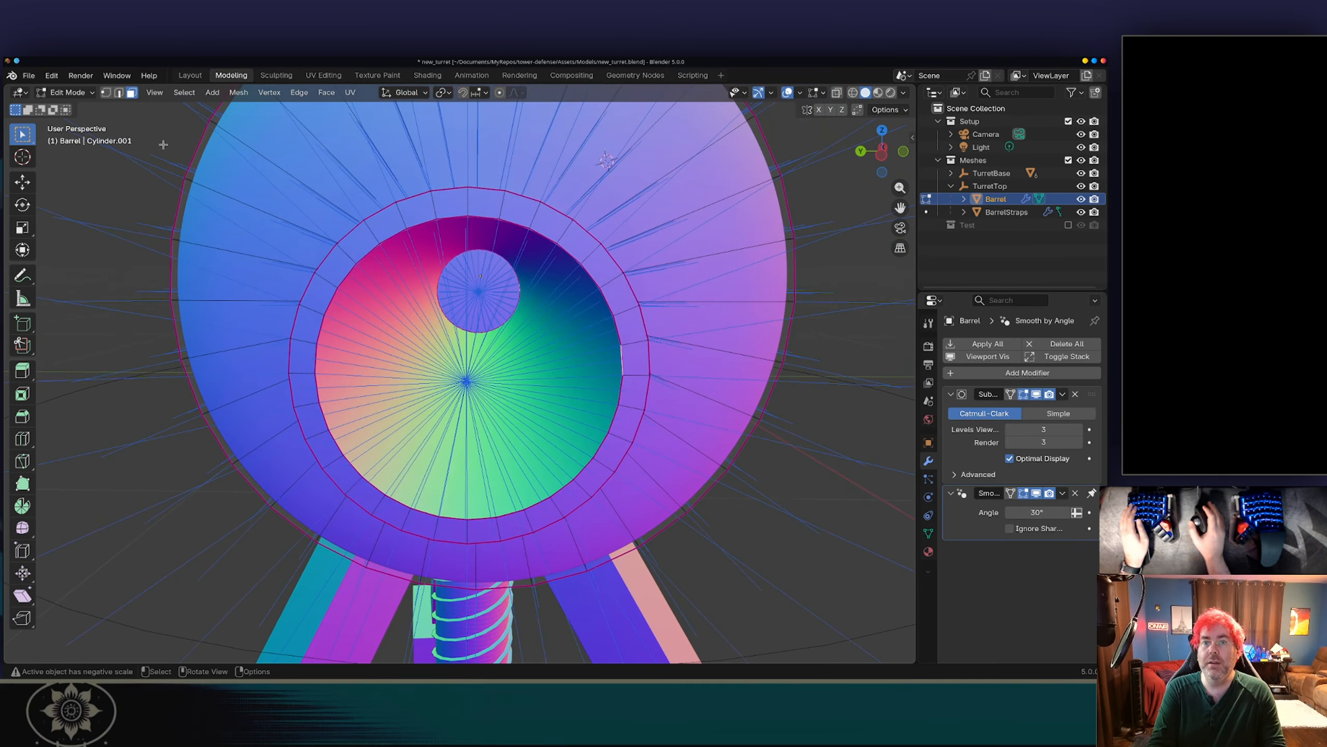
ctrl+click(501, 485)
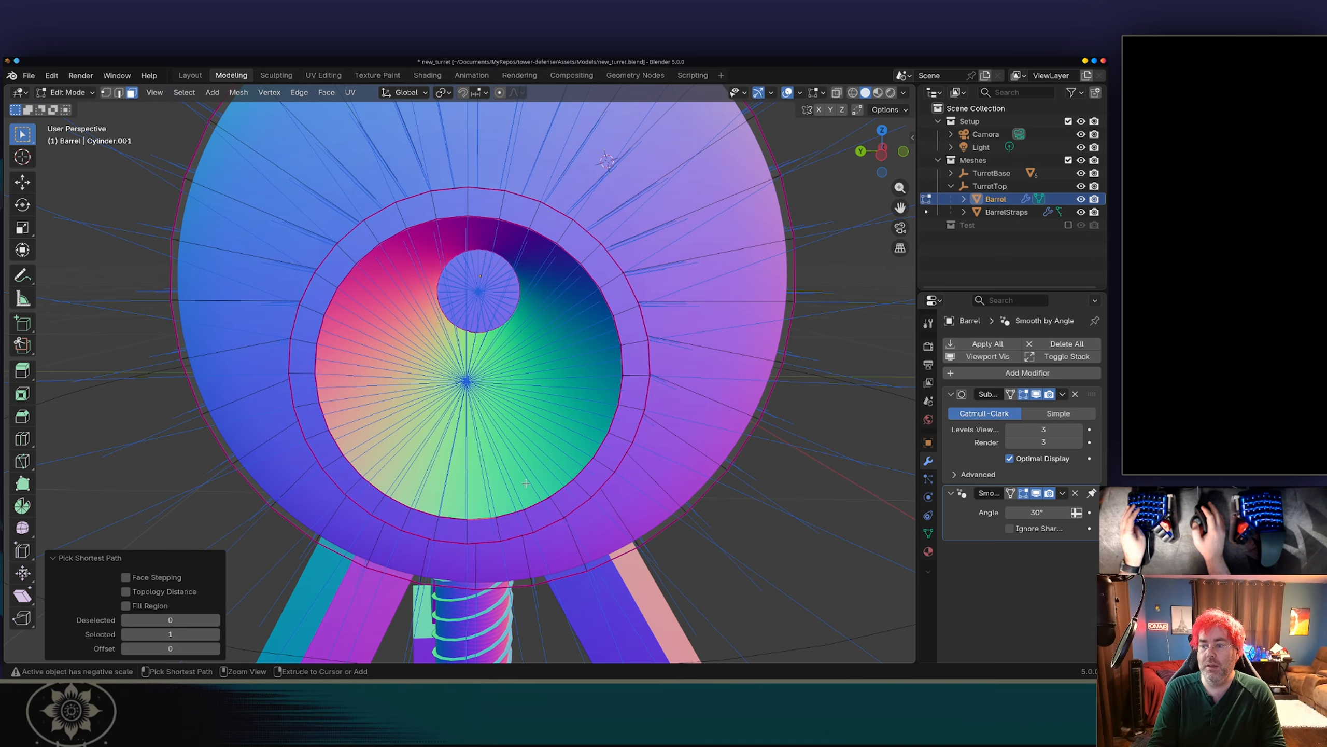
alt+click(524, 489)
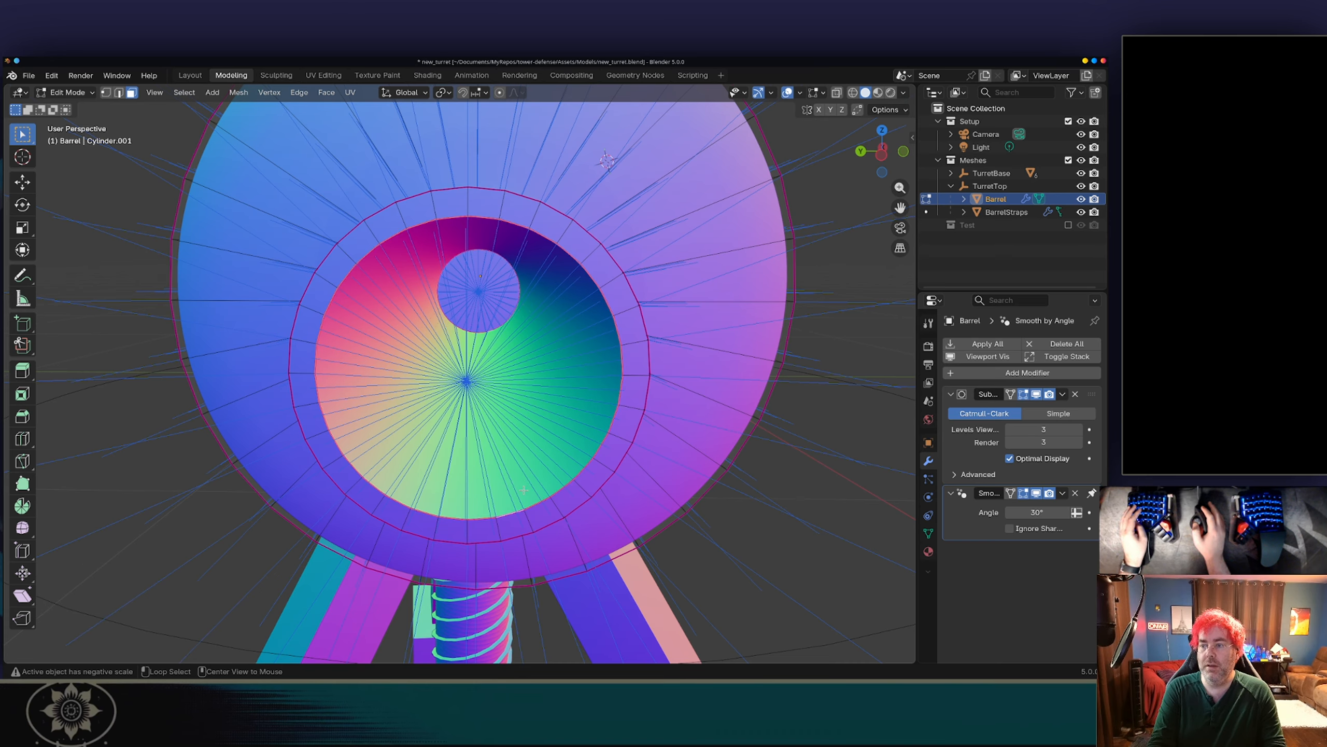
key(g)
right_click(355, 431)
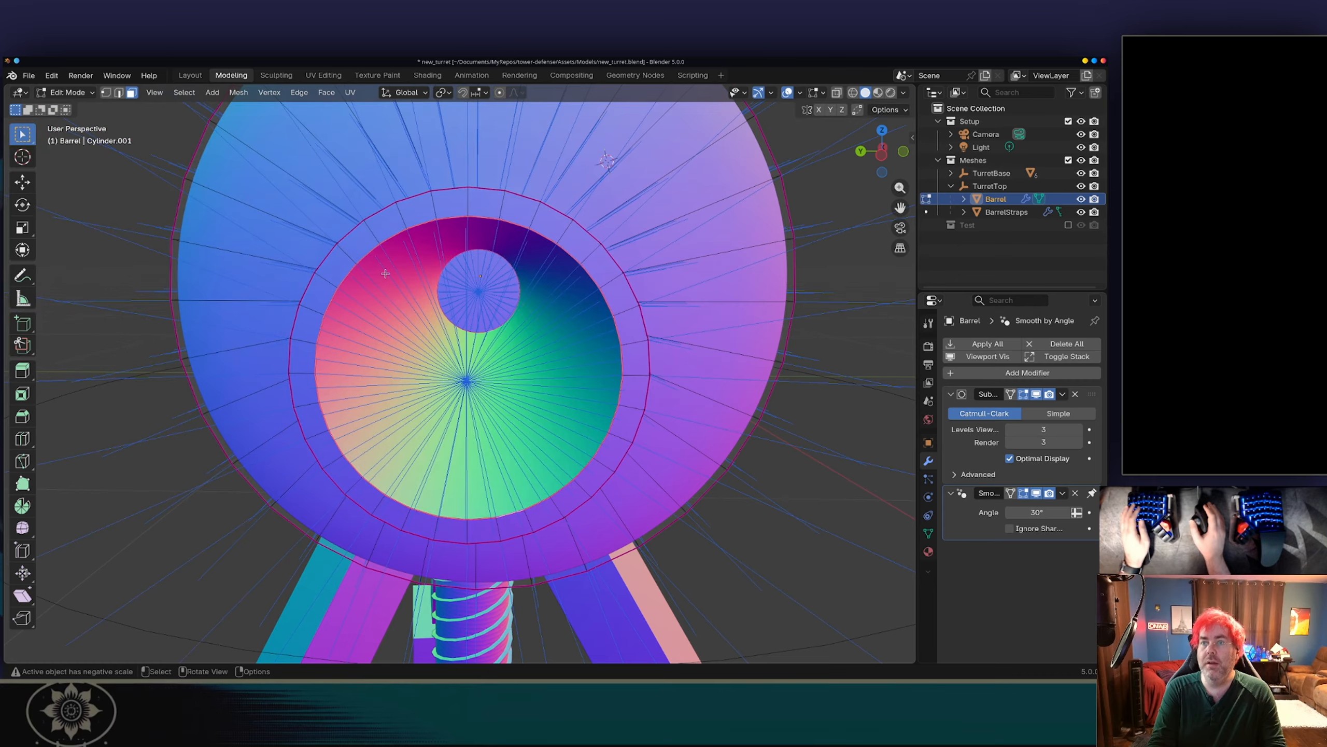
click(278, 94)
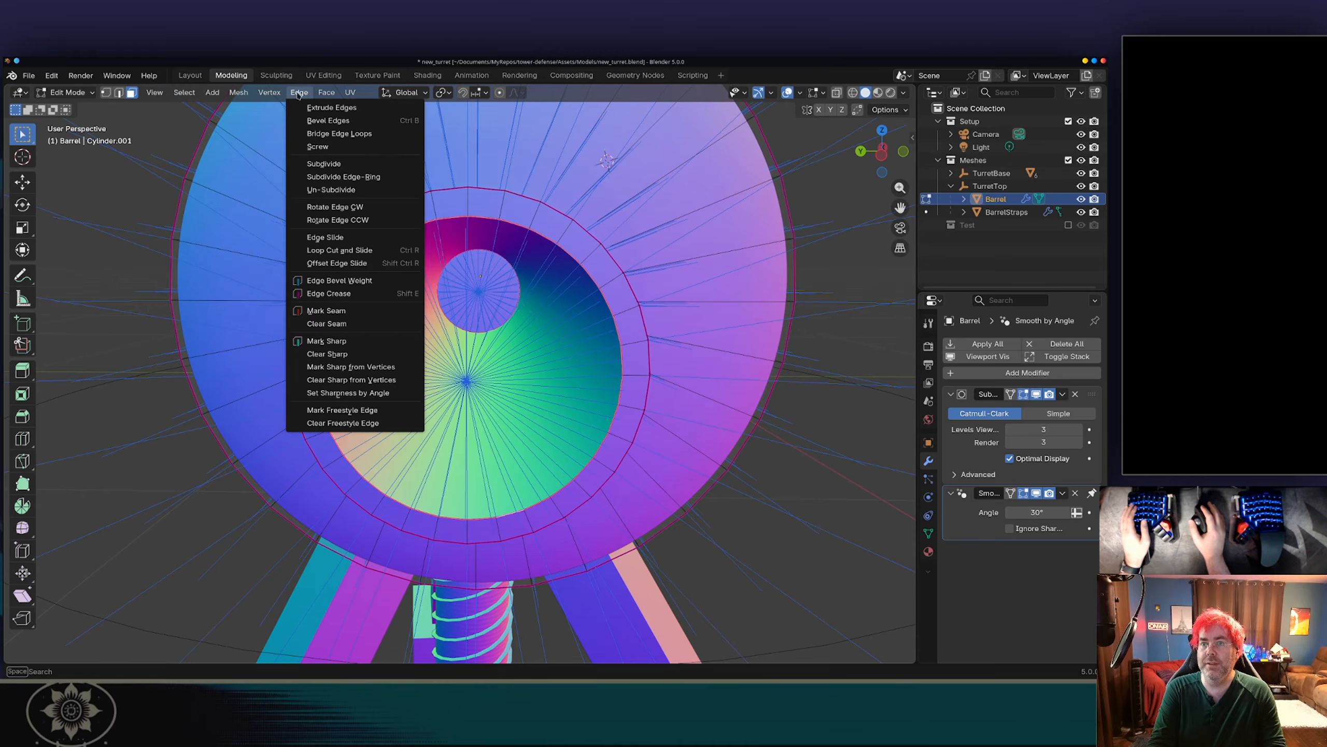
mouse_move(321, 96)
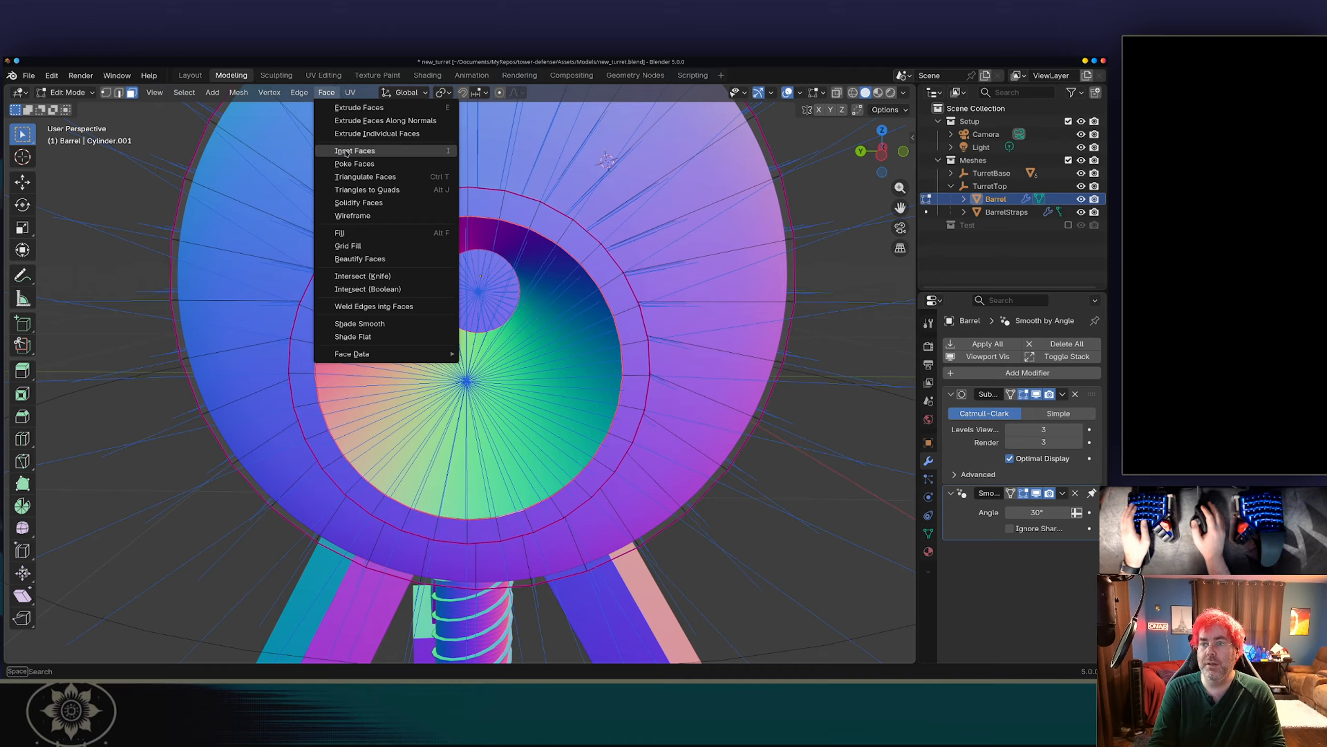
click(237, 93)
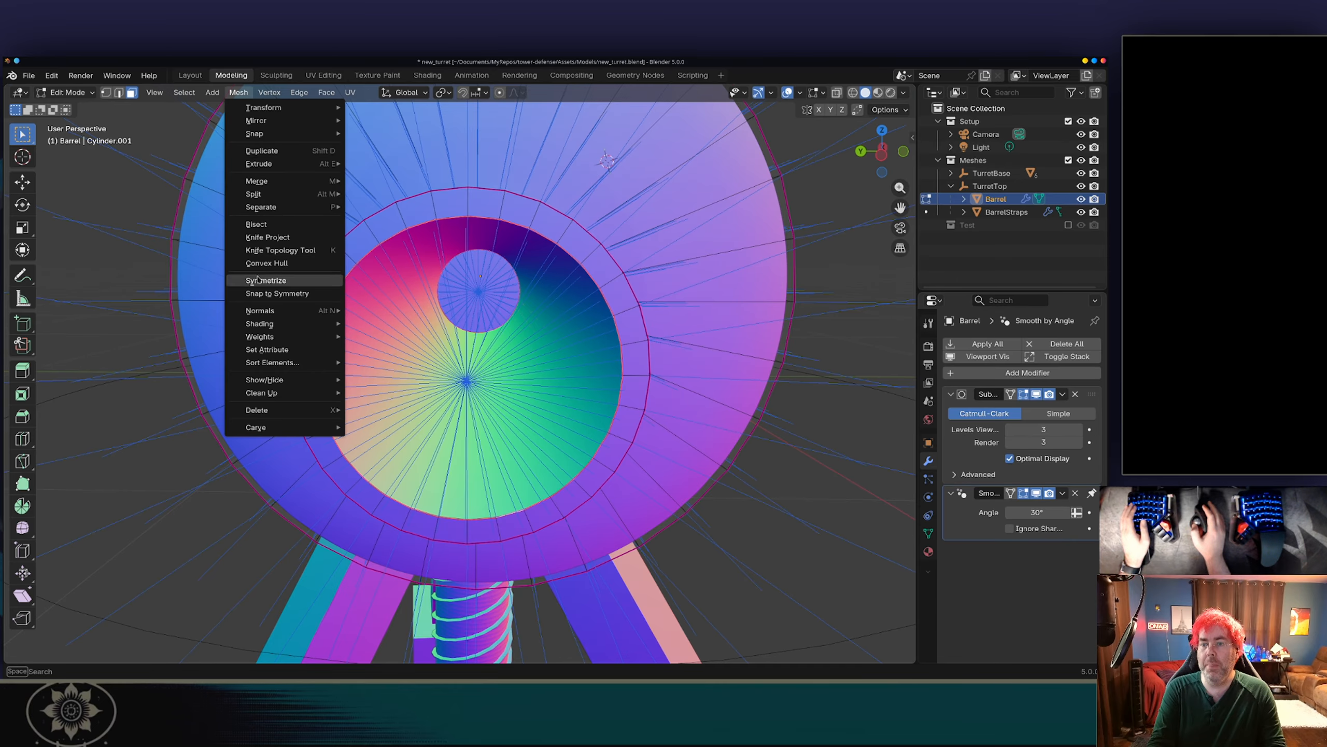
mouse_move(314, 311)
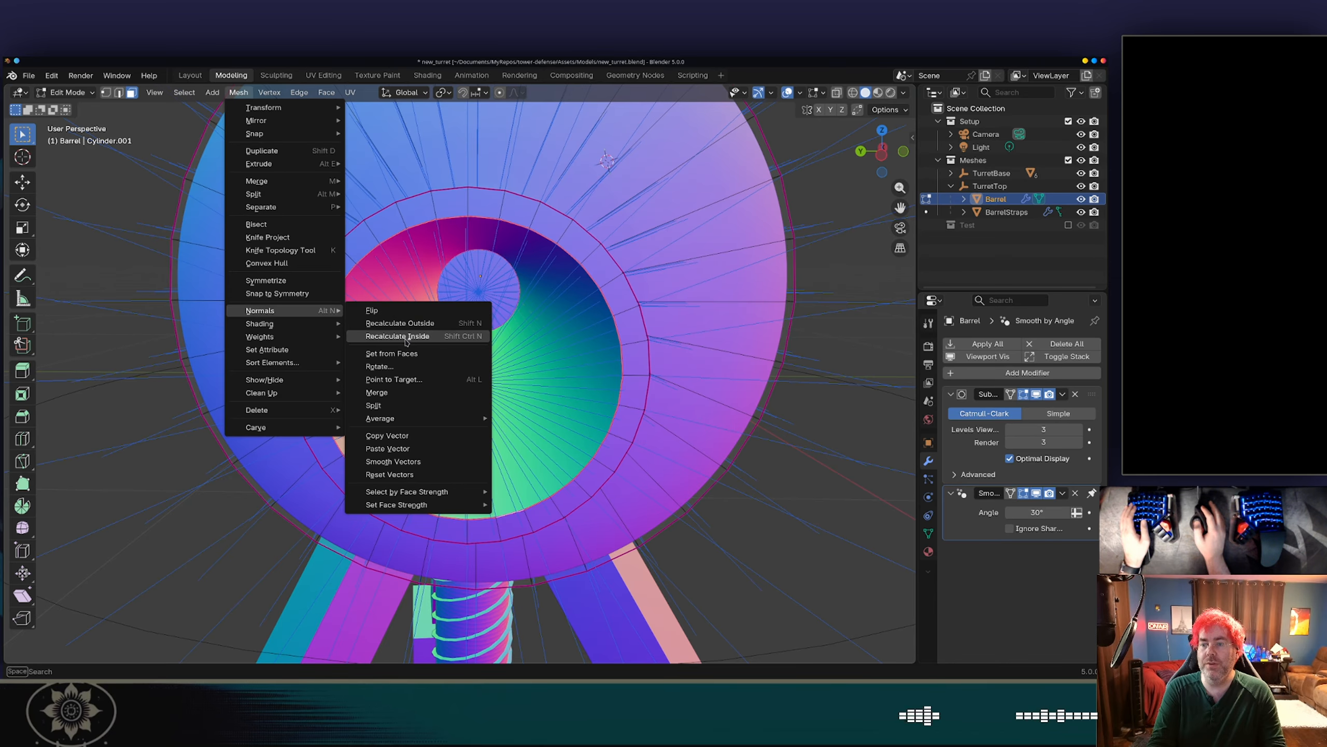
click(404, 336)
middle_drag(405, 338, 480, 399)
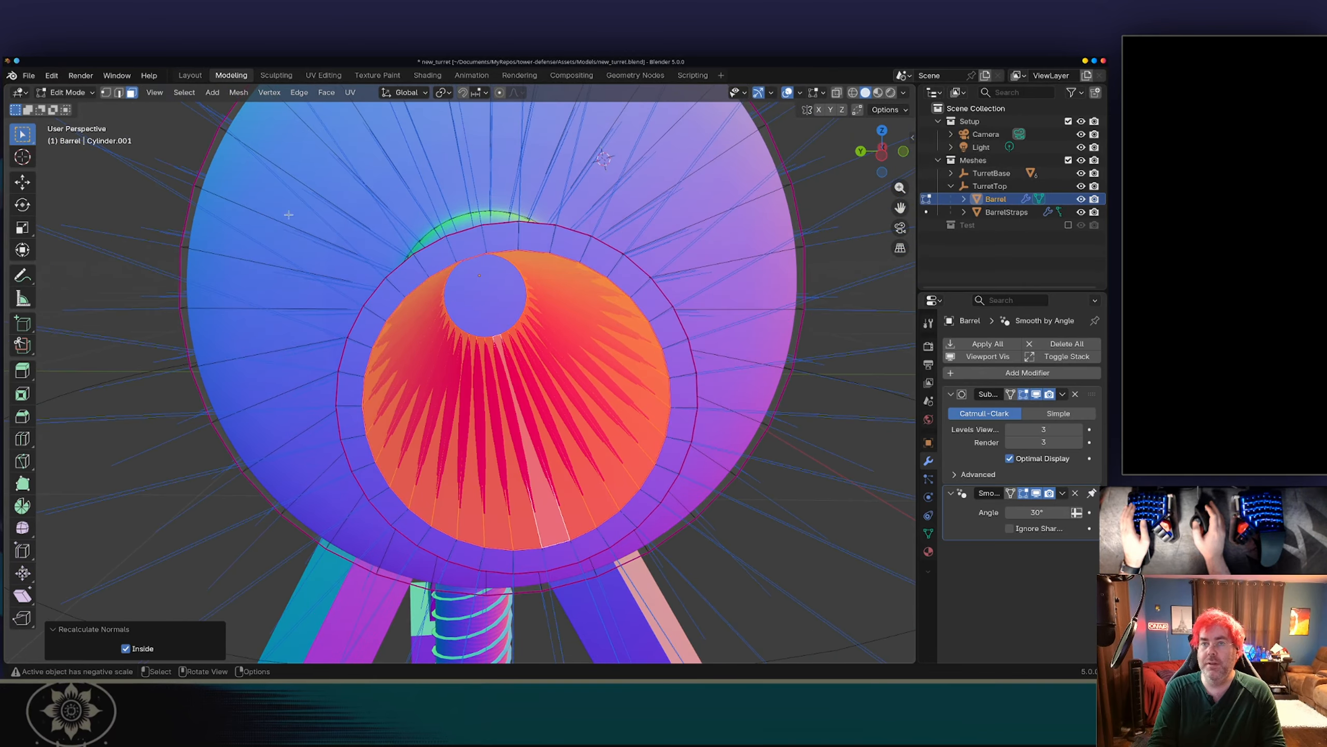
Flip the normals of the selected muzzle bore faces.
click(238, 92)
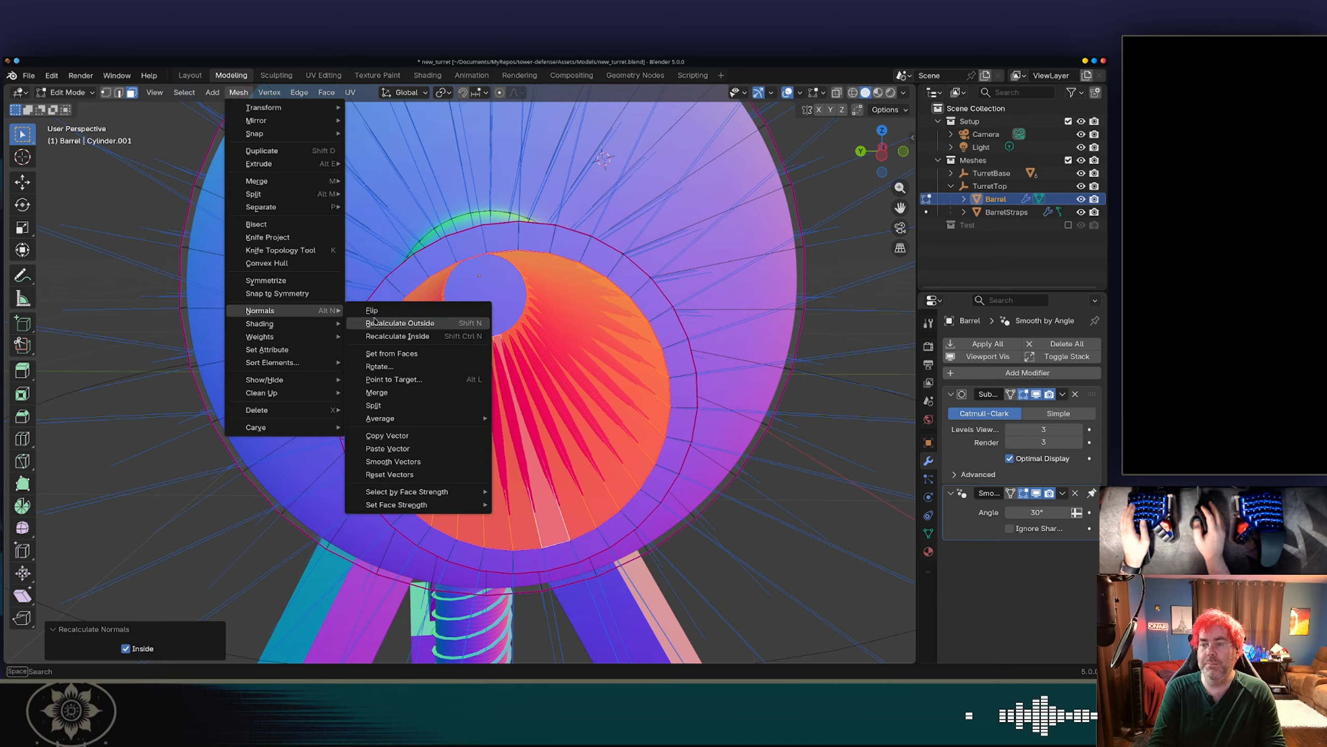
click(372, 312)
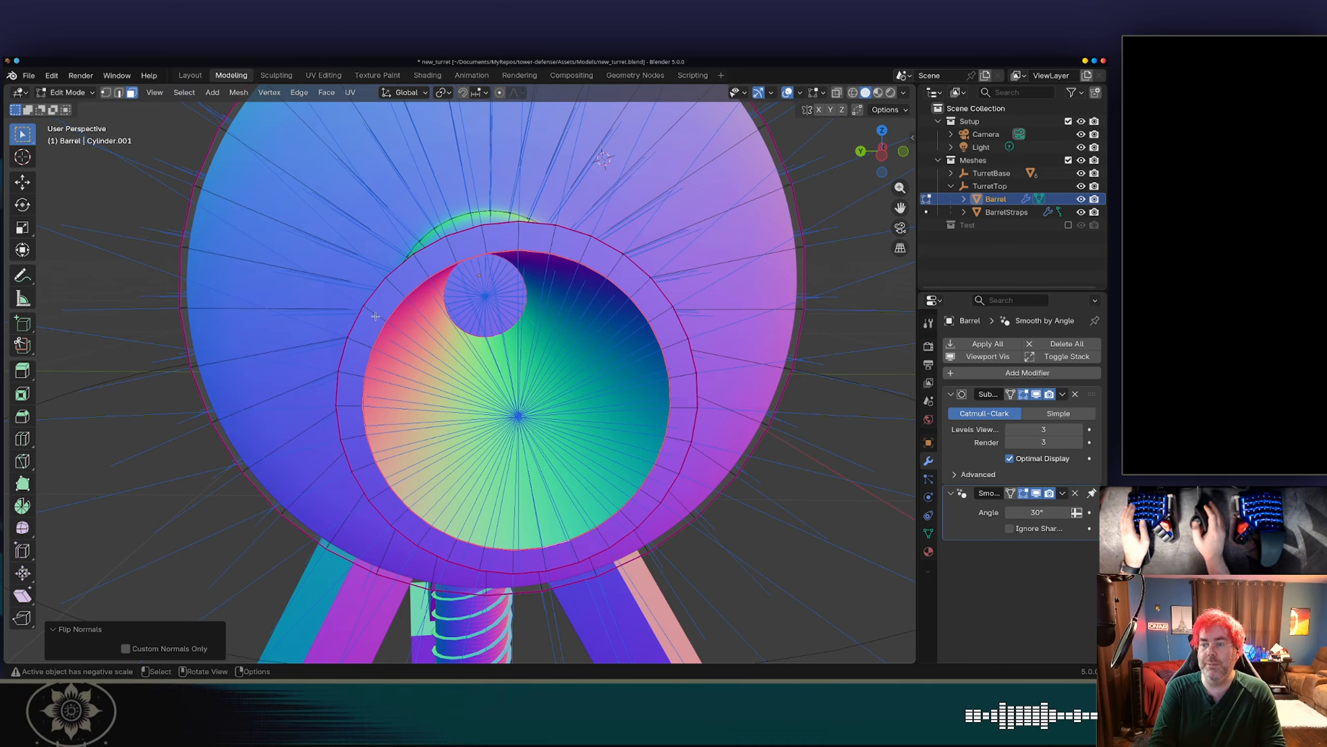
middle_drag(376, 316, 333, 277)
scroll(342, 284, down, 3)
scroll(418, 357, up, 6)
scroll(419, 357, down, 6)
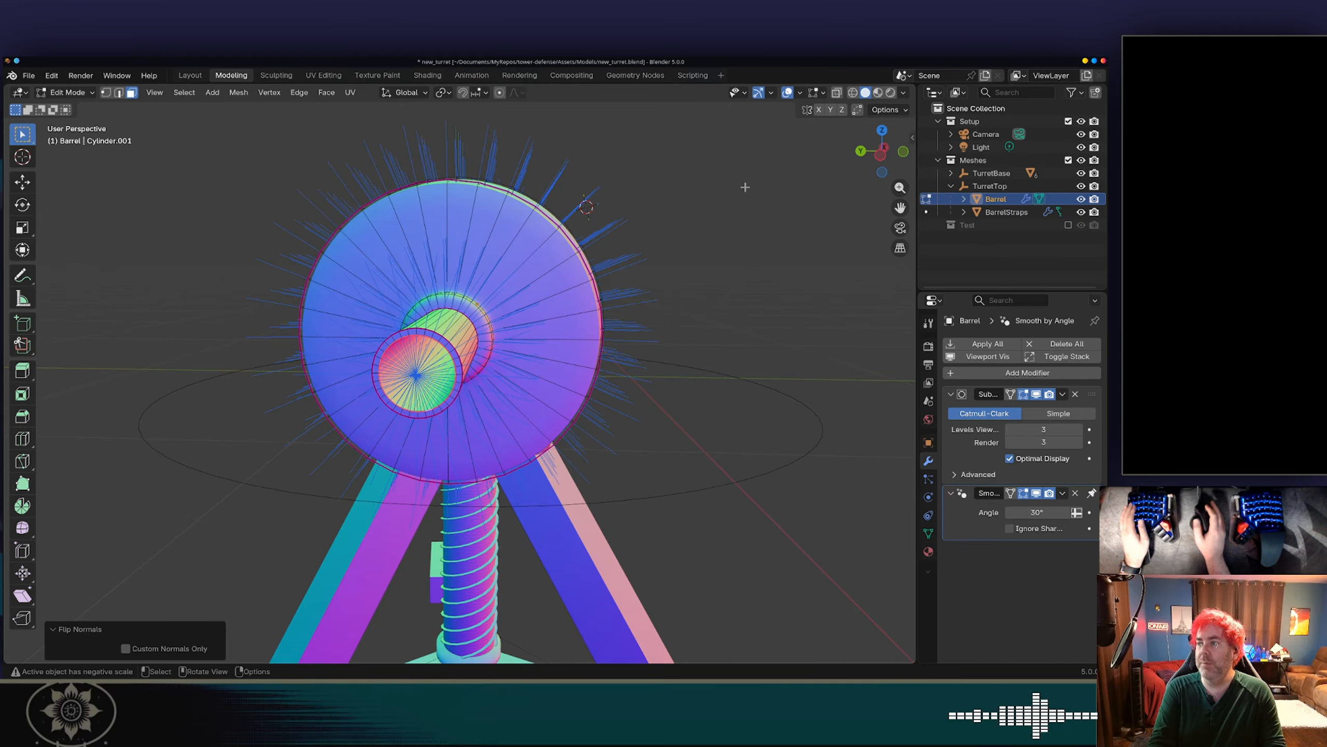
Switch the edit-mode normals overlay from vertex to face normals and shorten the displayed normal lines.
click(801, 93)
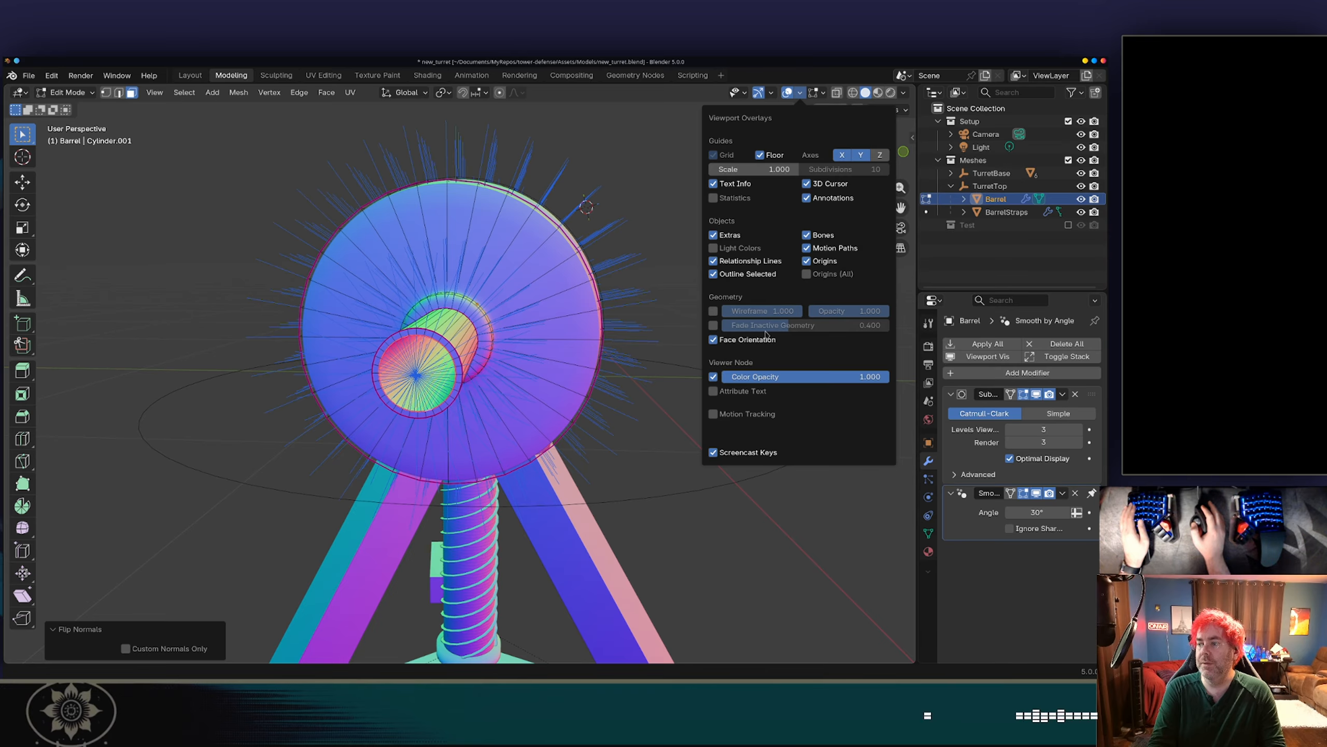
click(821, 95)
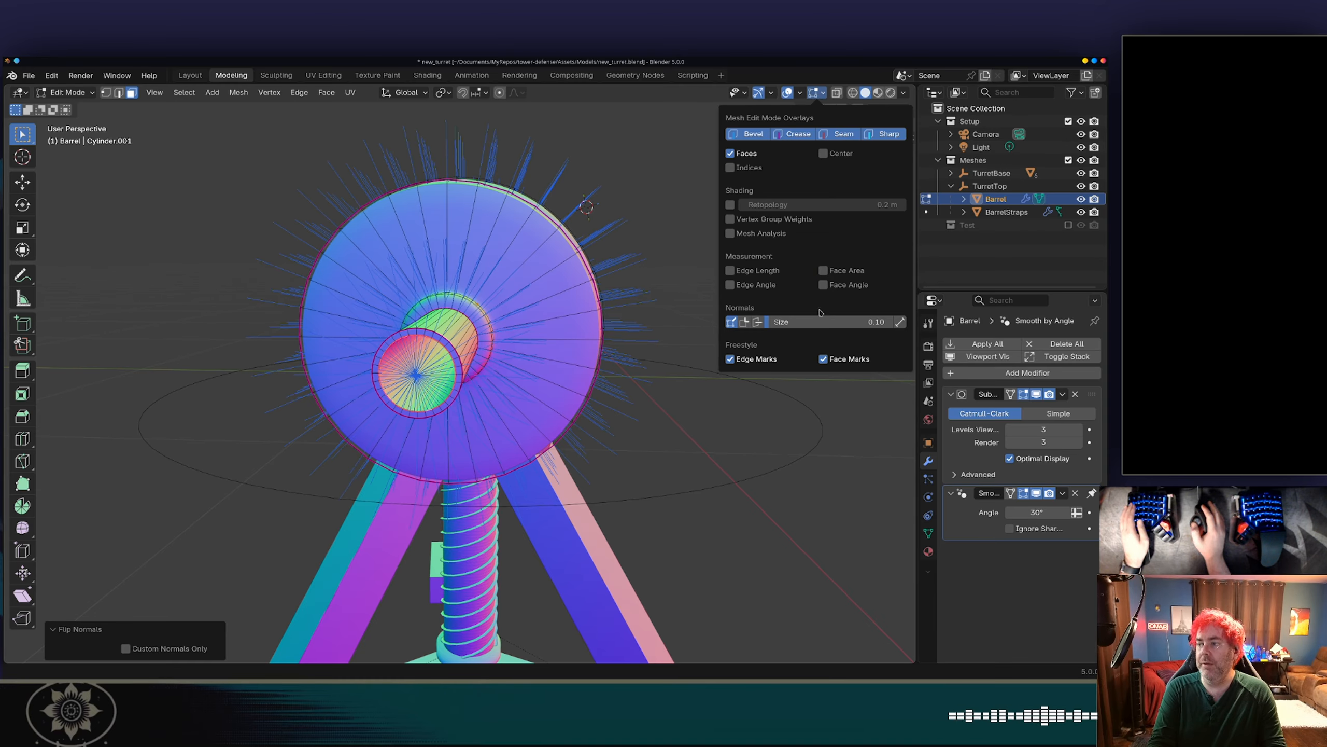
drag(820, 321, 808, 321)
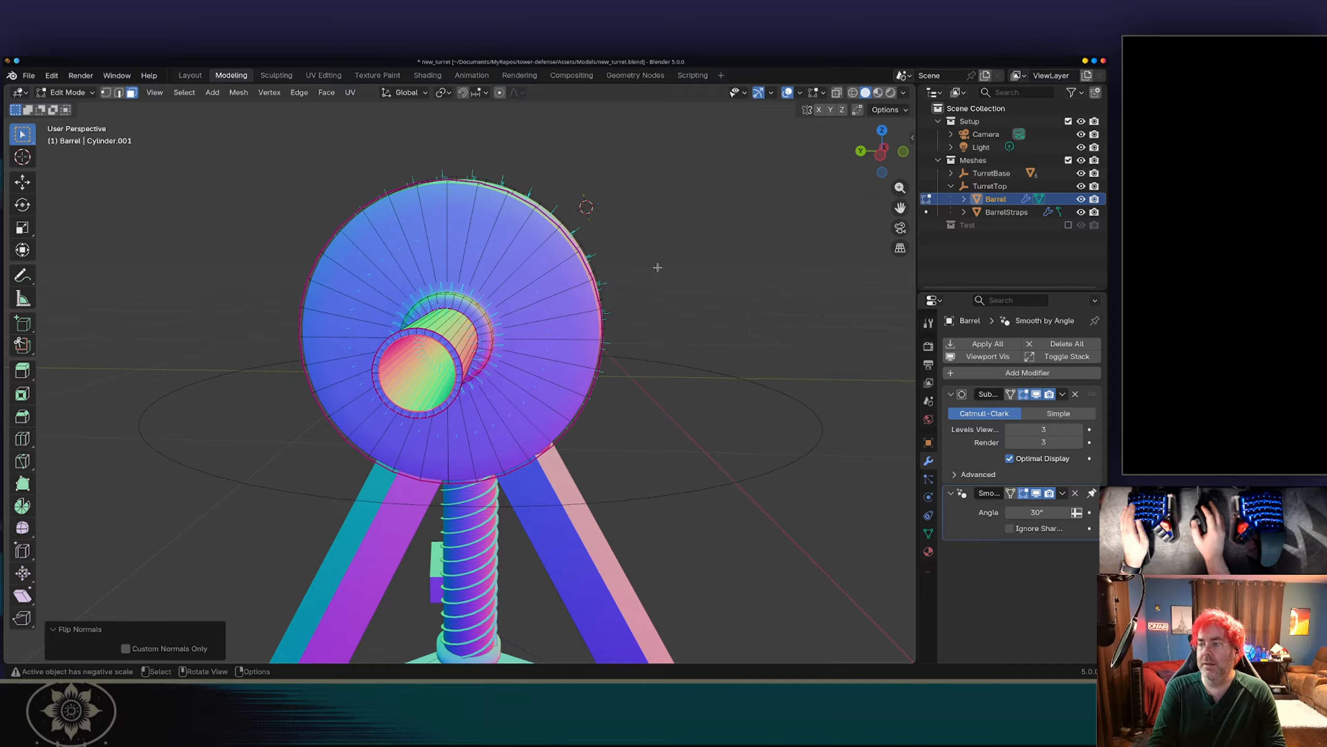
Examine the face normals inside the muzzle, along the barrel's outer surface and around its rear end.
mouse_move(592, 347)
middle_down()
mouse_move(470, 345)
mouse_move(595, 330)
middle_up()
scroll(599, 328, down, 1)
scroll(601, 323, up, 4)
scroll(638, 261, down, 2)
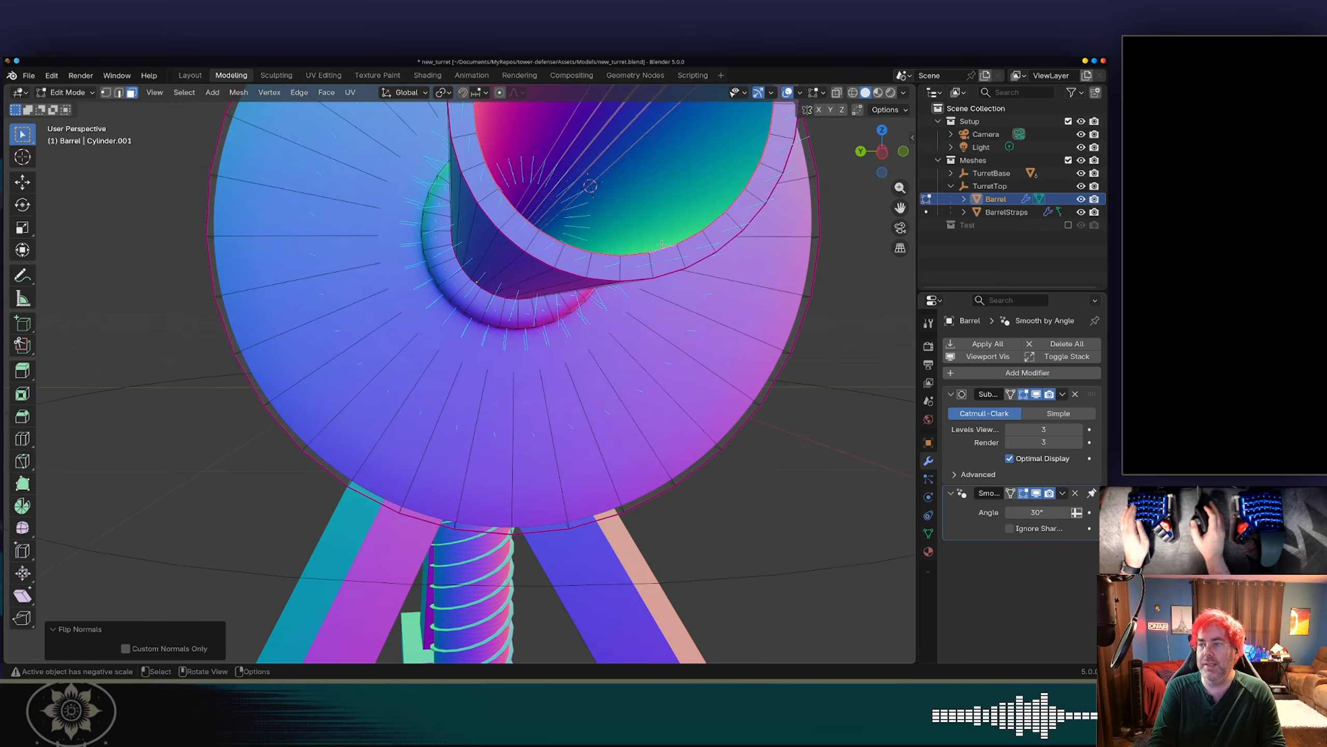
middle_drag(652, 246, 647, 252)
scroll(468, 330, up, 1)
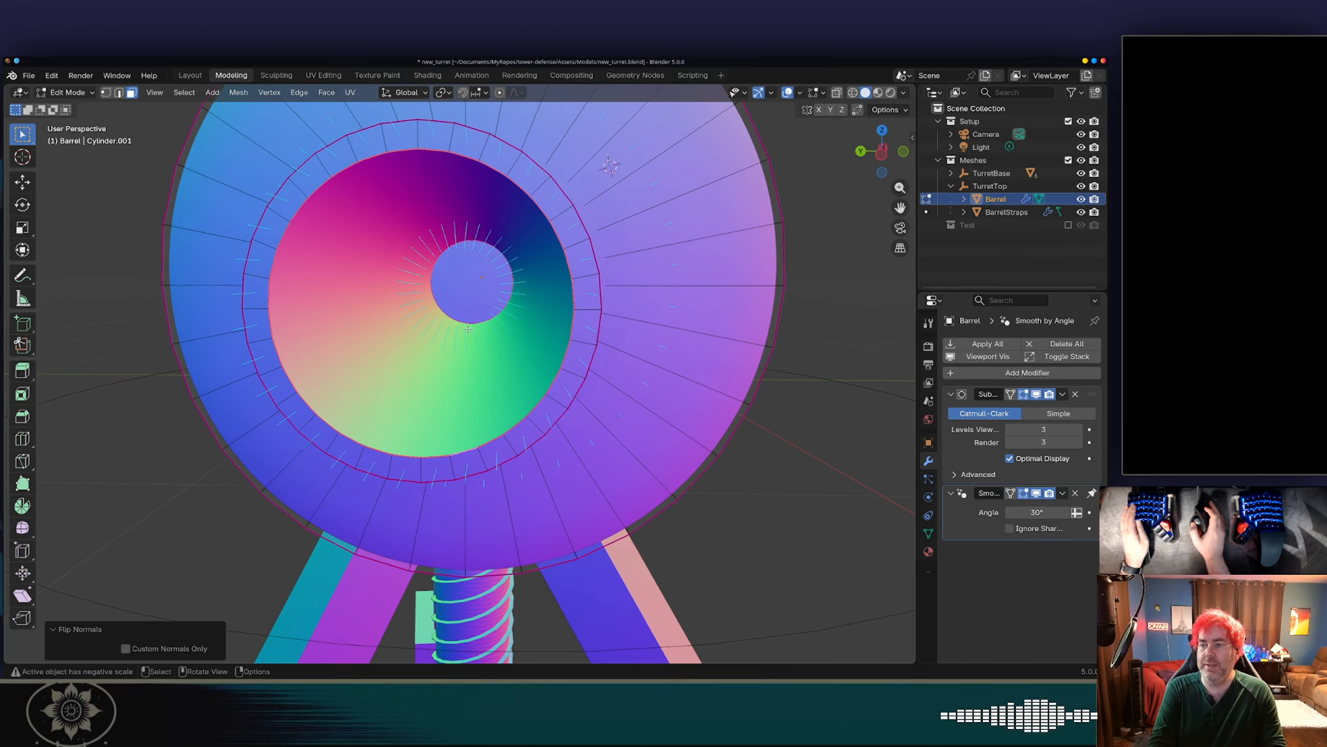
scroll(478, 322, down, 2)
middle_drag(567, 262, 727, 276)
scroll(522, 266, down, 1)
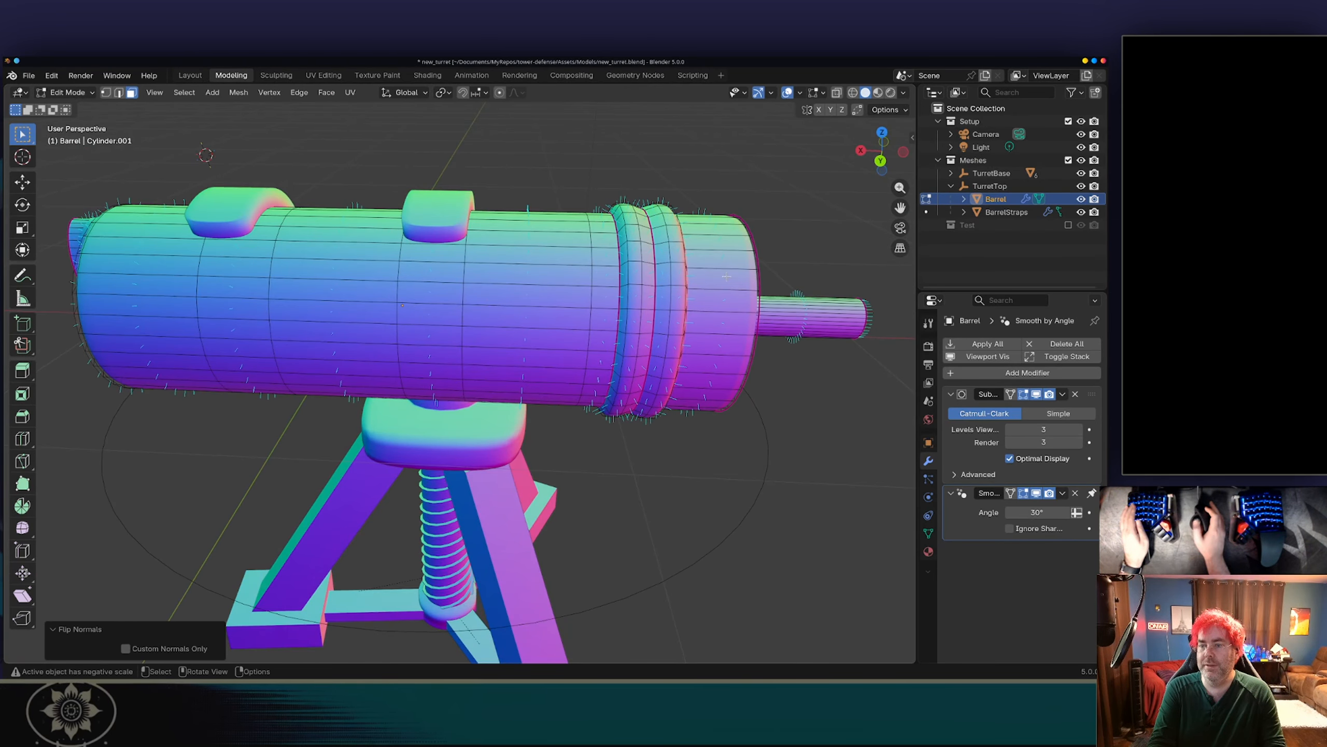
middle_drag(658, 340, 271, 251)
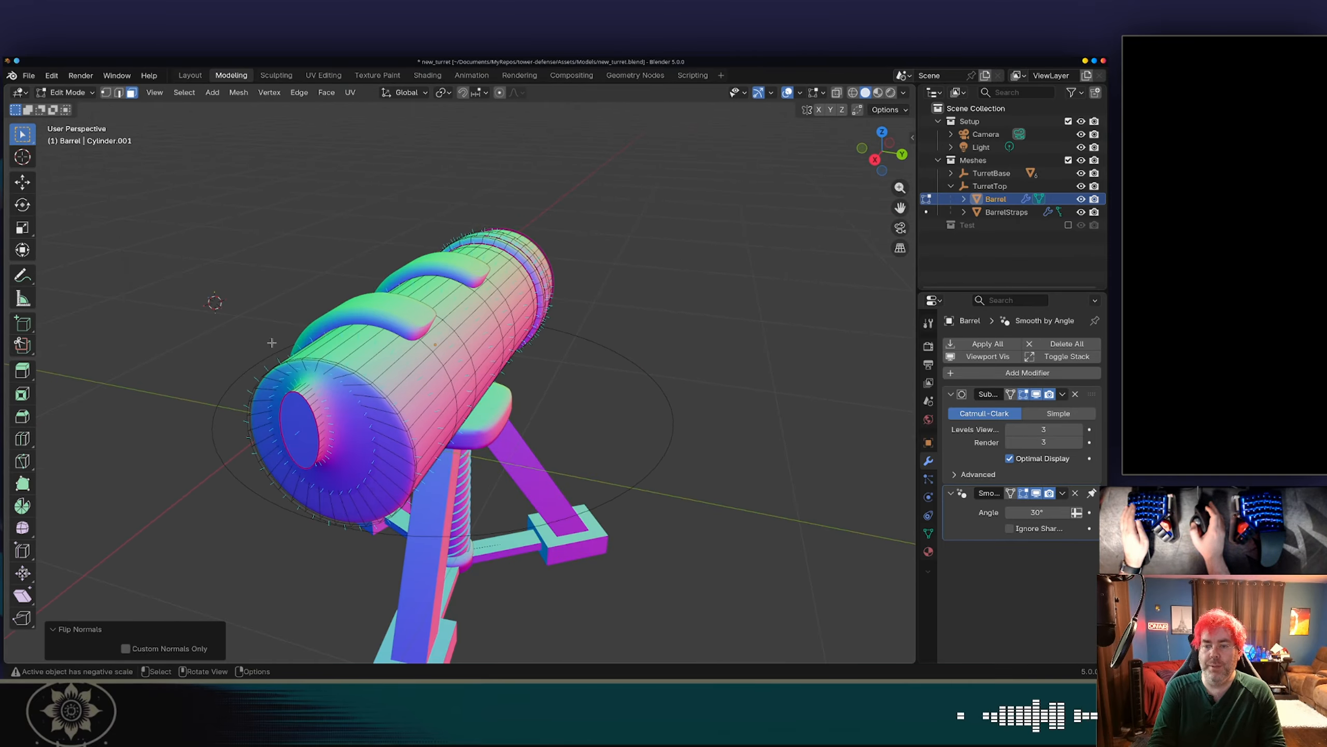
scroll(284, 450, up, 4)
scroll(282, 448, down, 2)
middle_drag(277, 445, 295, 436)
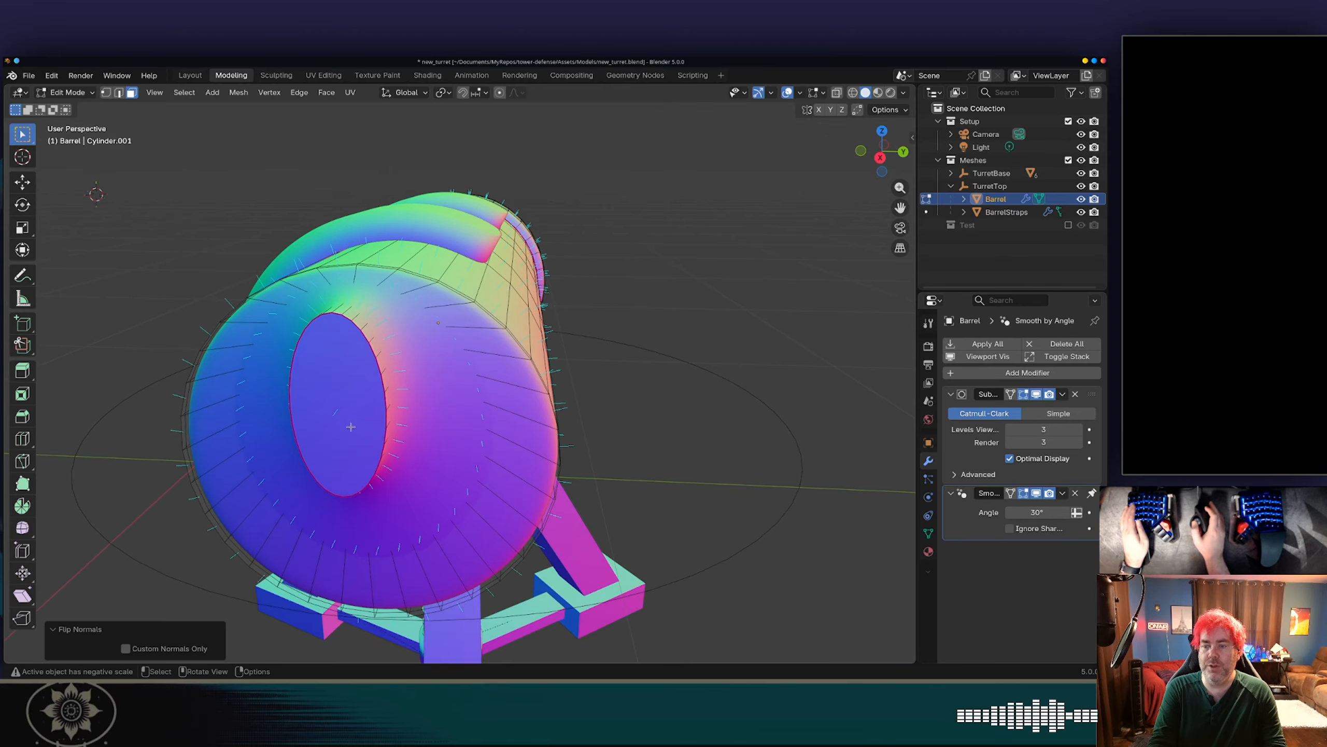
Enter Edit Mode on the BarrelStraps object, examine the straps' normals and return to Object Mode.
middle_drag(444, 363, 403, 390)
key(Tab)
click(418, 274)
key(Tab)
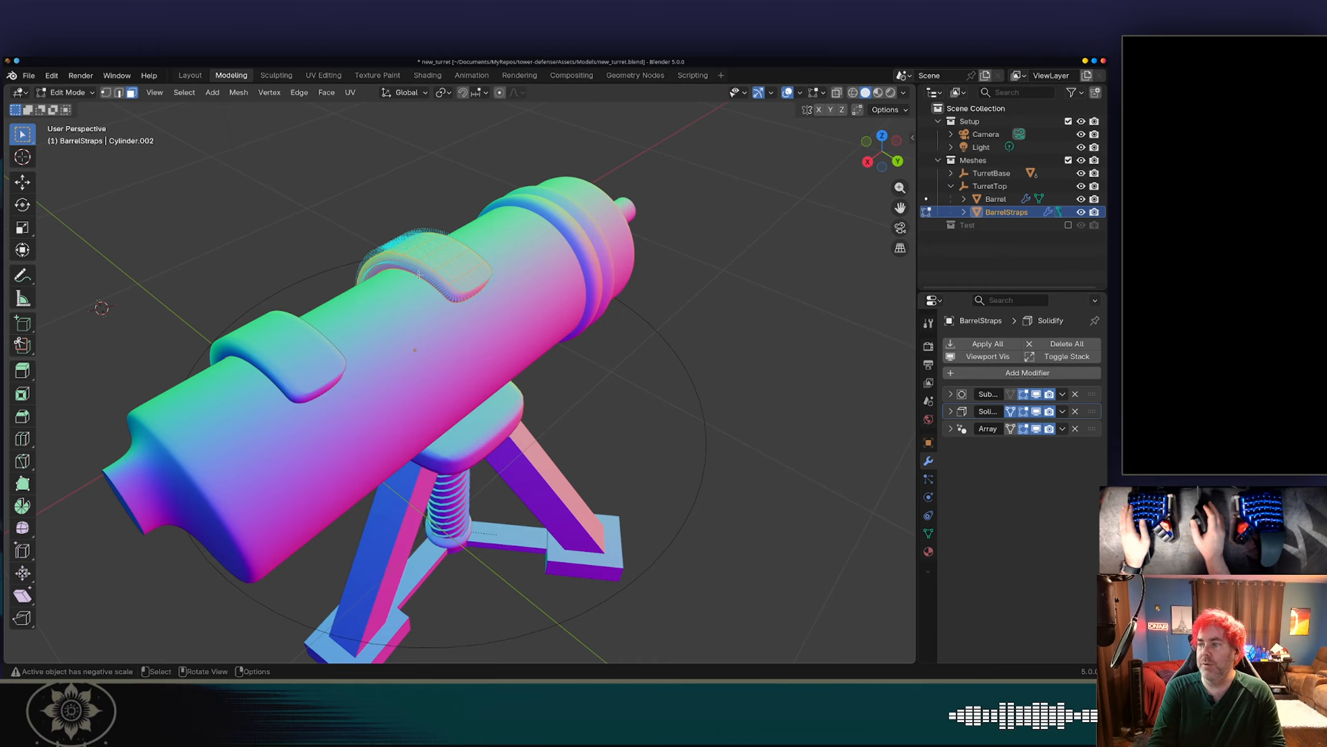
middle_drag(364, 304, 555, 272)
scroll(489, 373, up, 5)
key(Tab)
scroll(559, 276, down, 2)
Exclude the Setup collection from the view layer and save new_turret.blend.
key(ctrl+s)
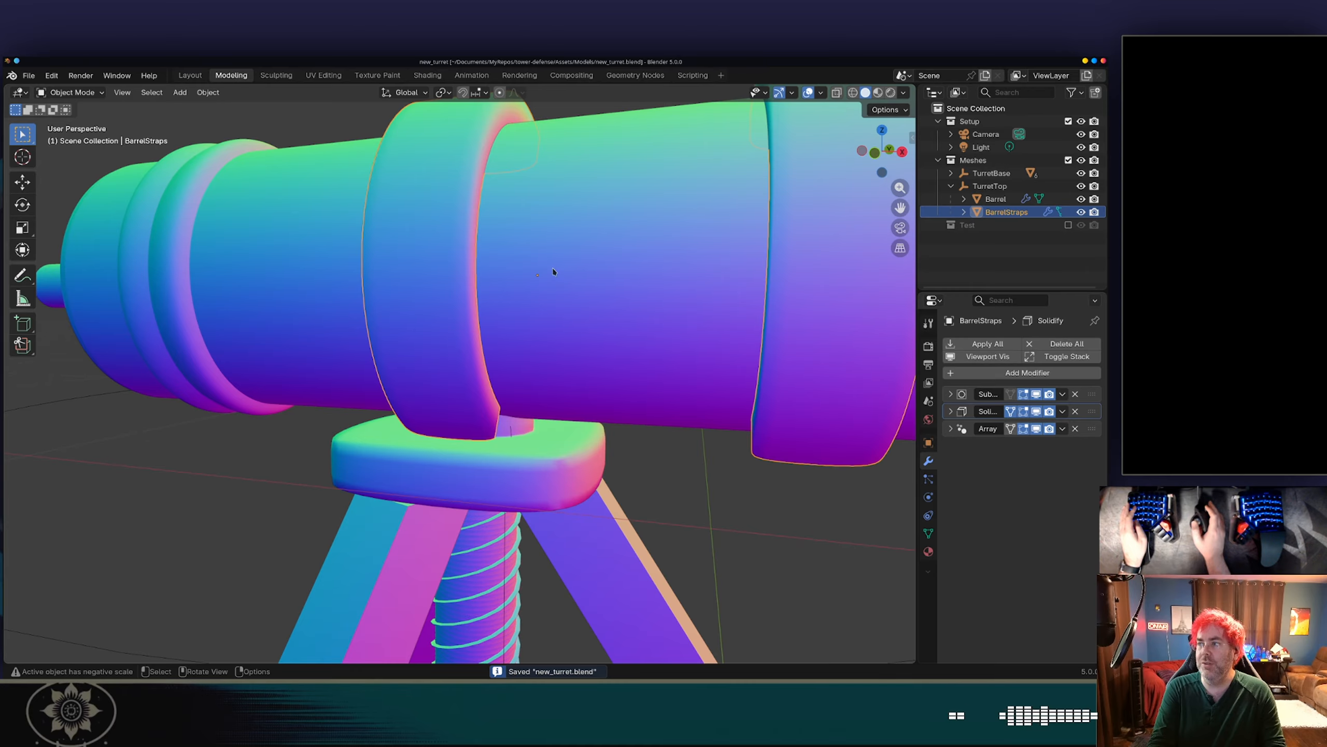
click(1068, 120)
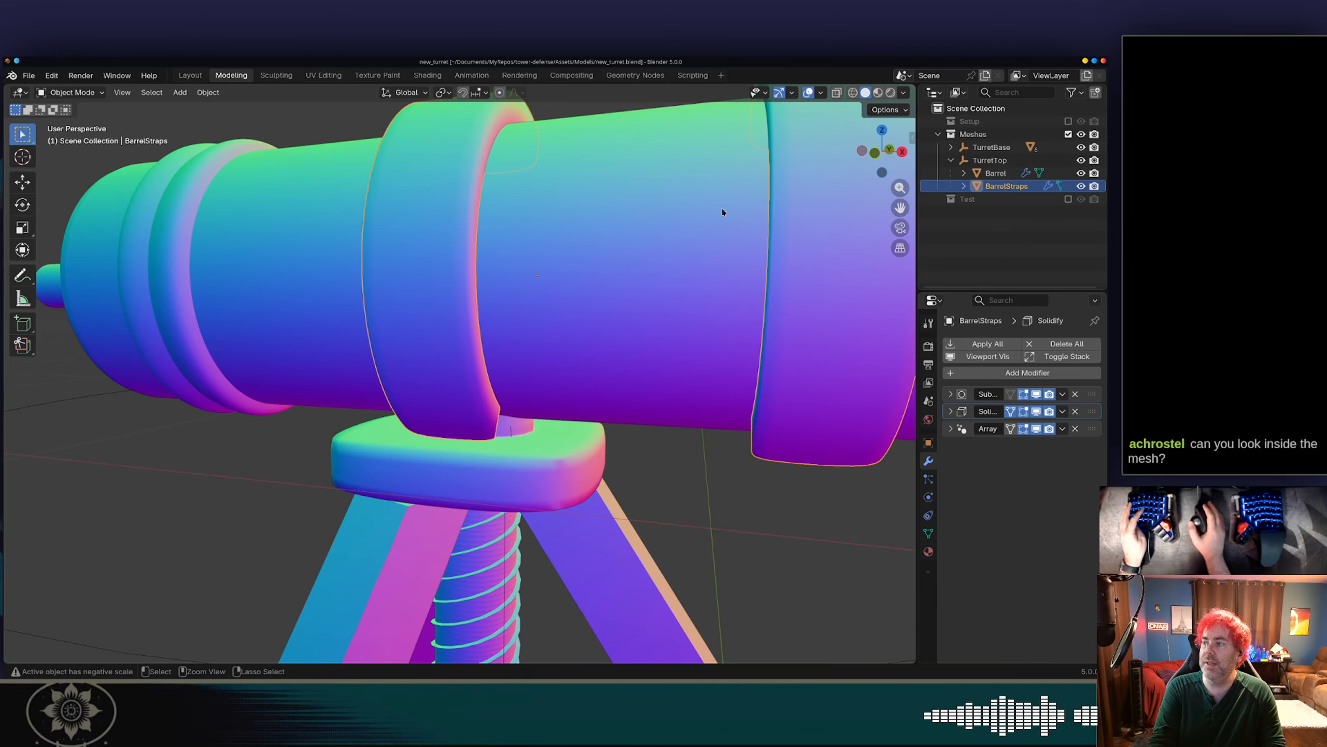
key(ctrl+s)
Enter Edit Mode on the Barrel object and examine the inside of the barrel, including the mount's top poking into it.
key(alt+Tab)
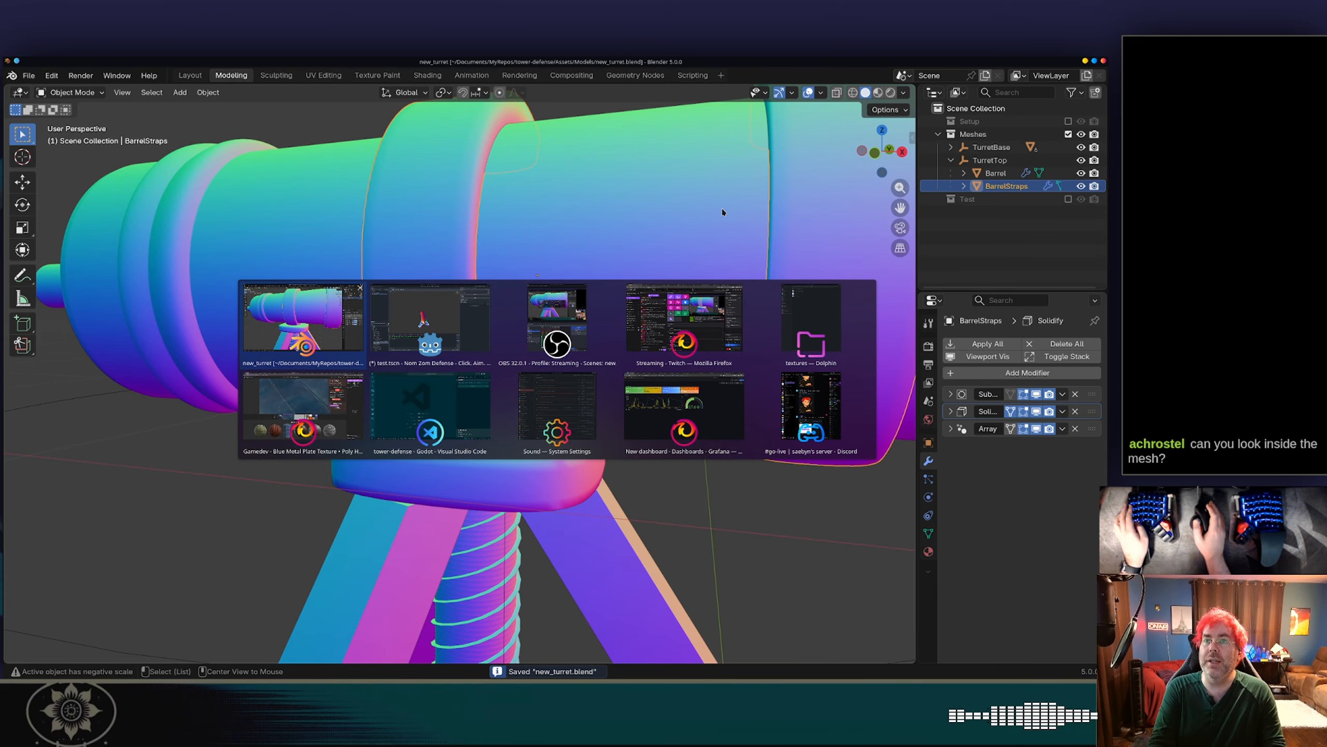
click(680, 225)
key(Tab)
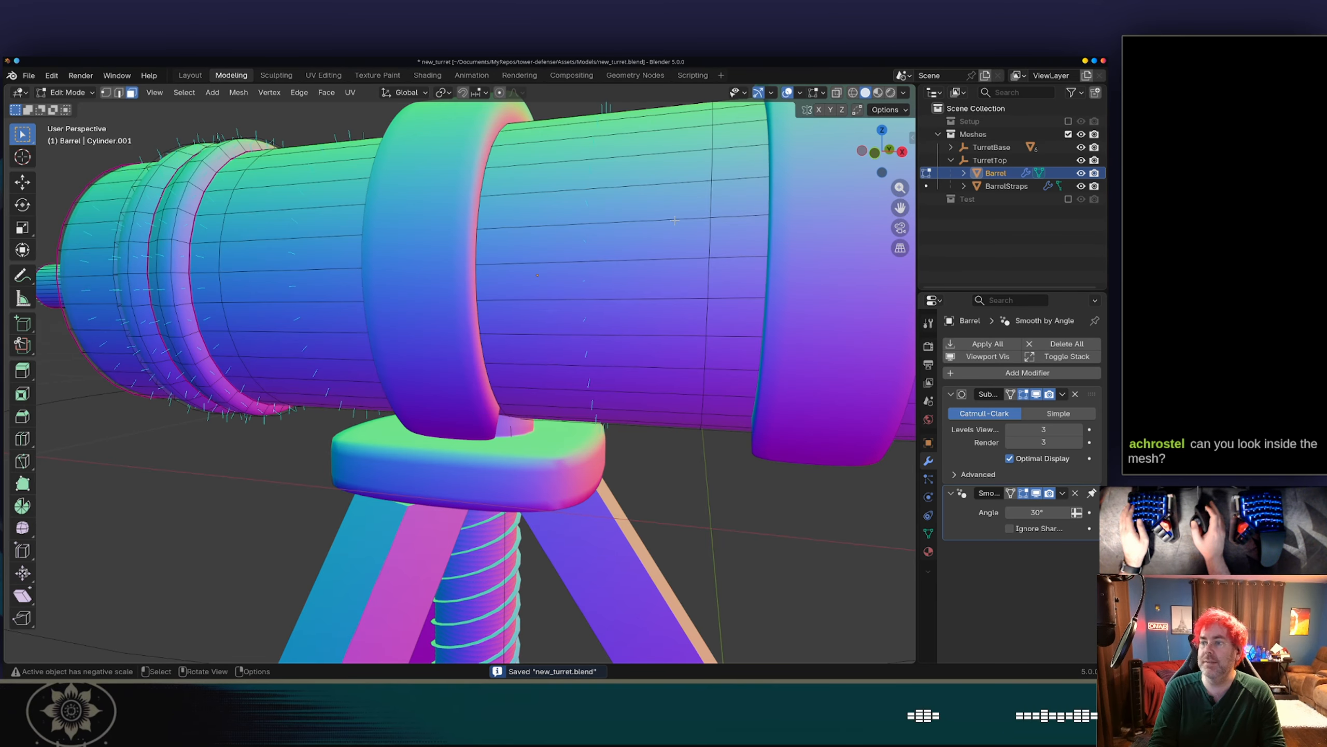
scroll(678, 220, up, 5)
middle_drag(726, 177, 589, 195)
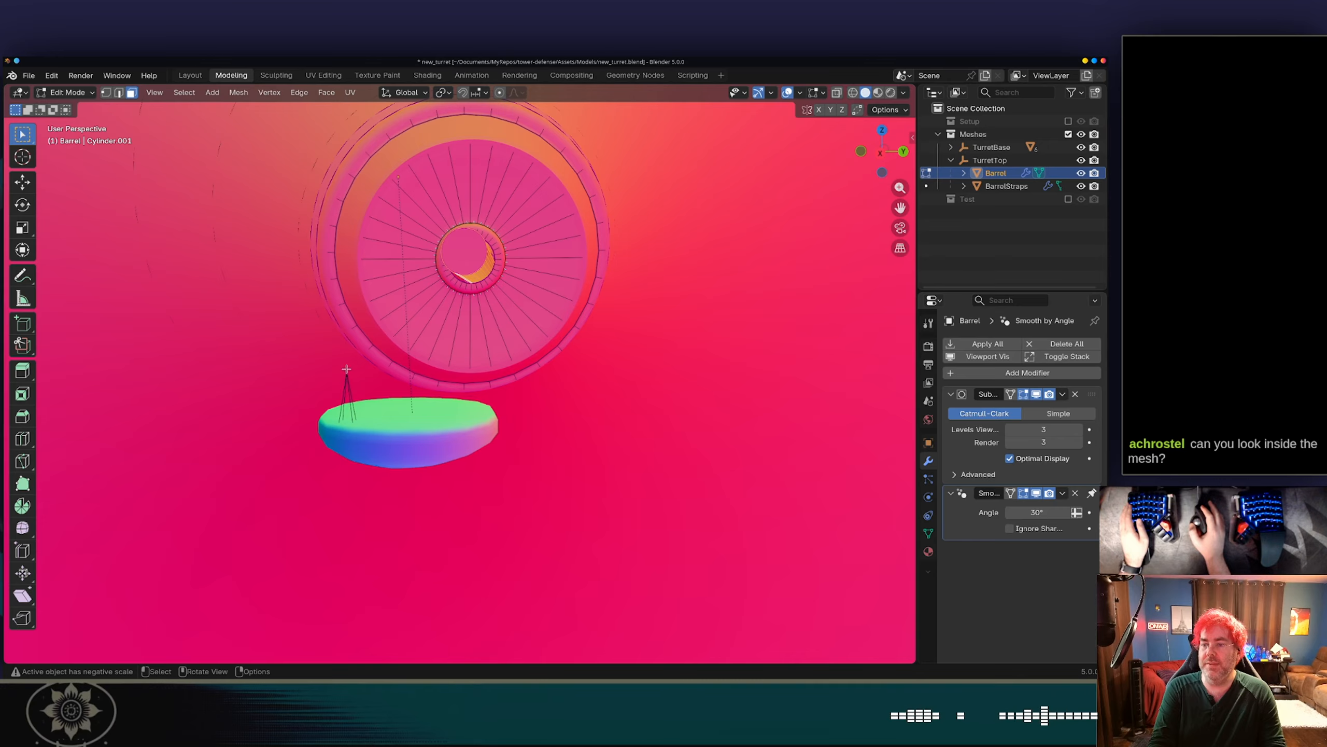
middle_drag(389, 360, 355, 425)
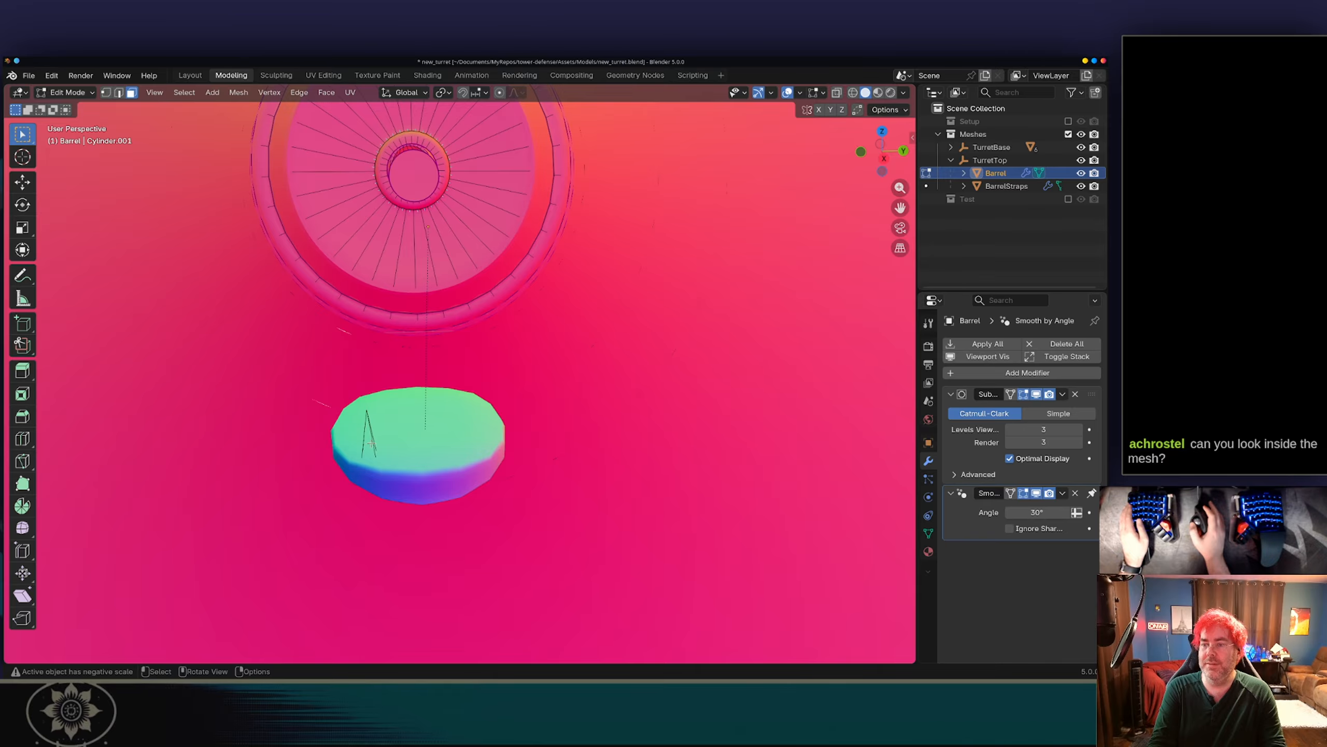
scroll(371, 443, up, 4)
key(1)
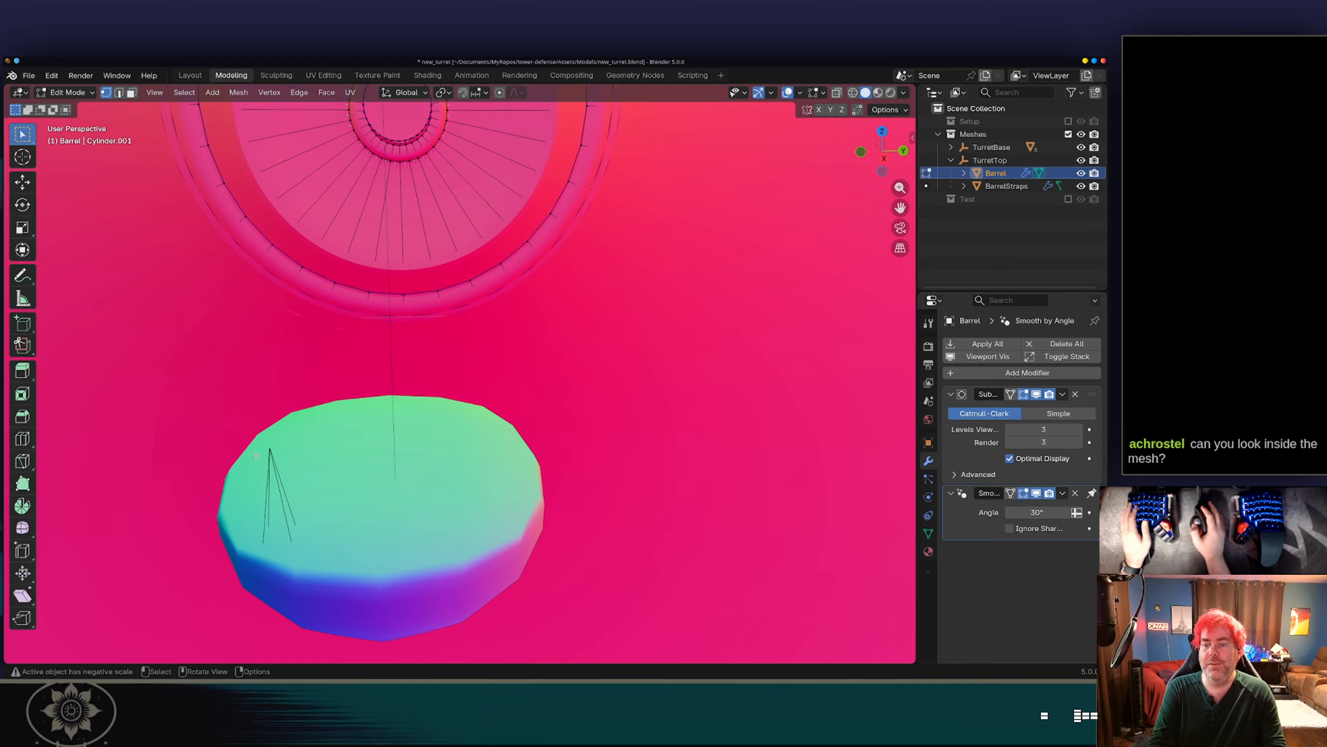
scroll(271, 450, up, 2)
scroll(271, 450, down, 1)
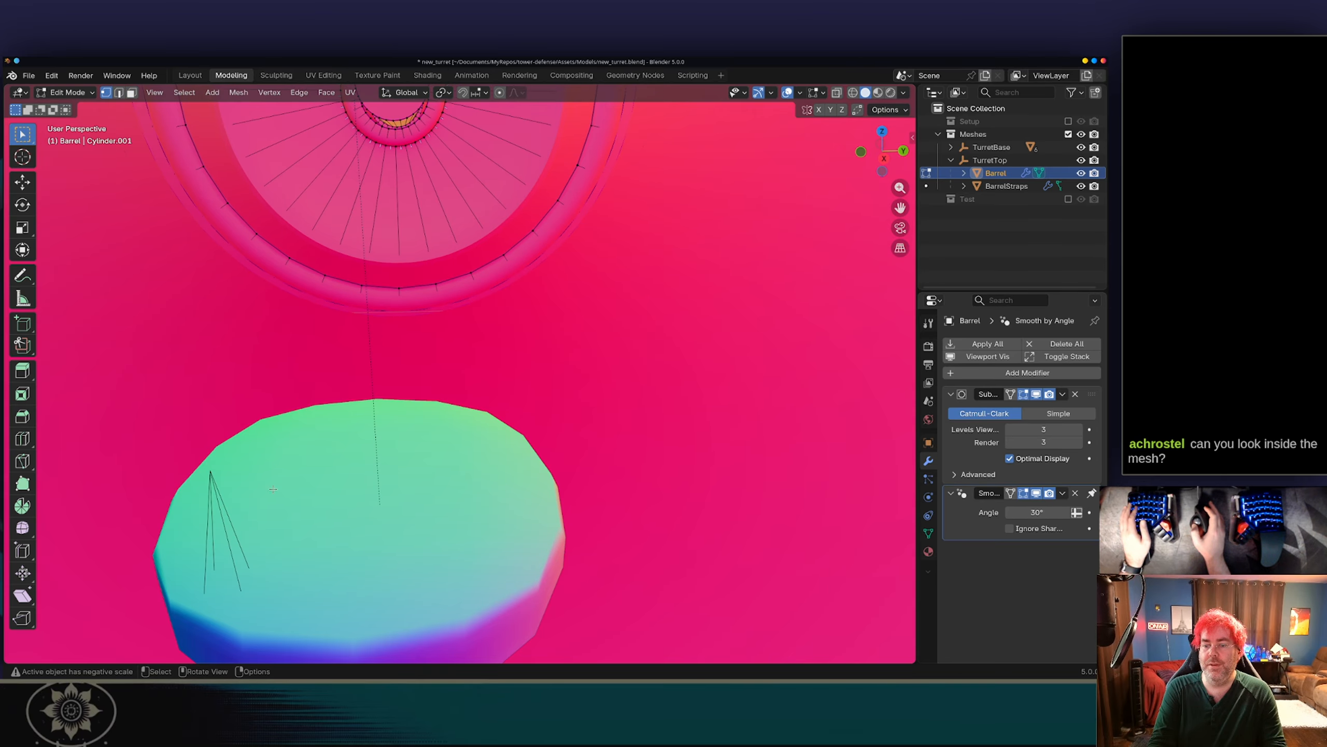
shift+middle_drag(271, 527, 360, 368)
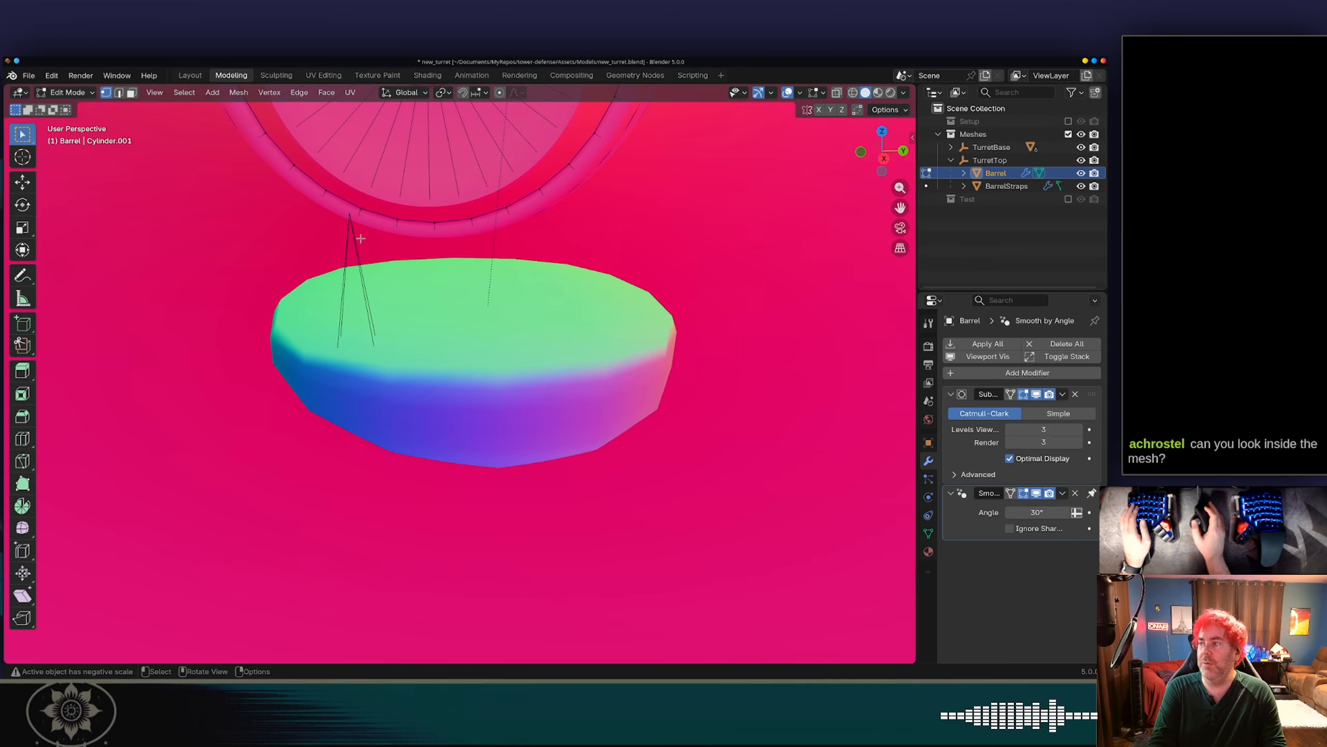
middle_drag(348, 212, 426, 311)
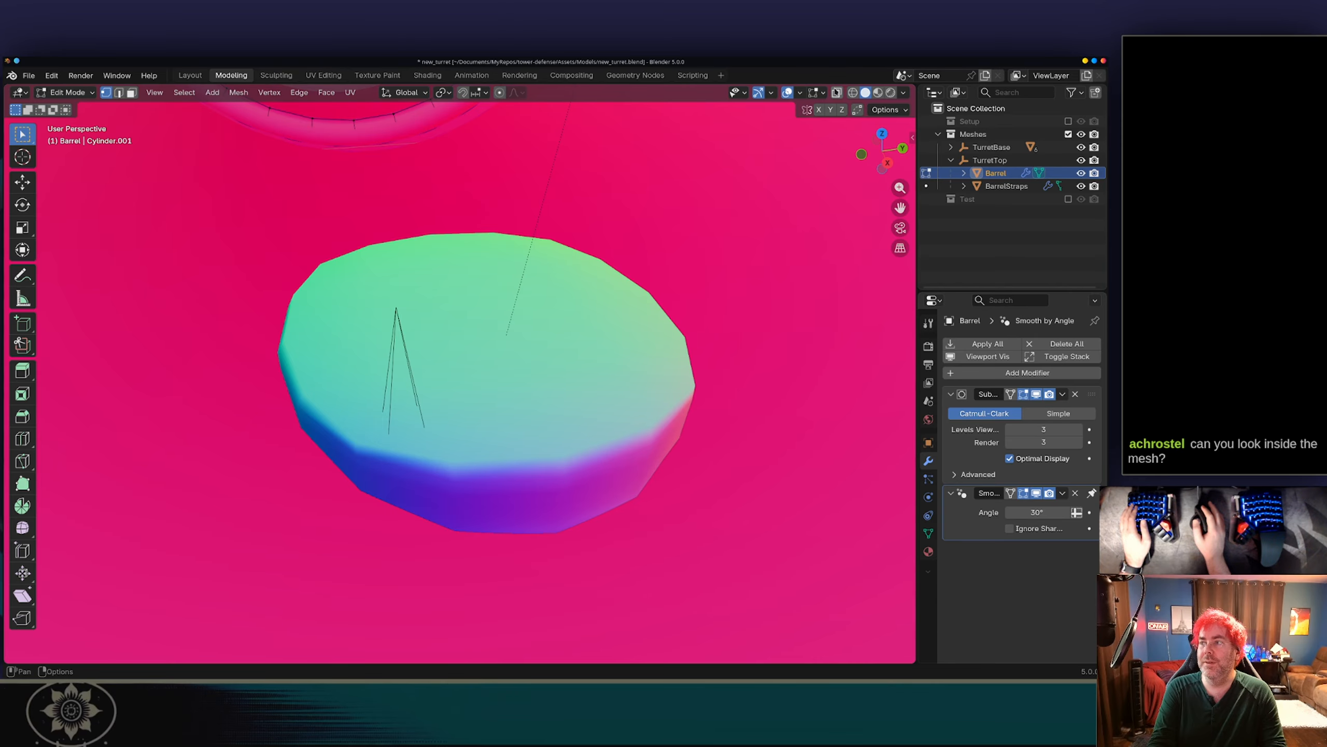
Turn on X-ray to examine the barrel's interior edges and normals around the mount, and turn X-ray off again.
click(838, 94)
scroll(685, 261, down, 1)
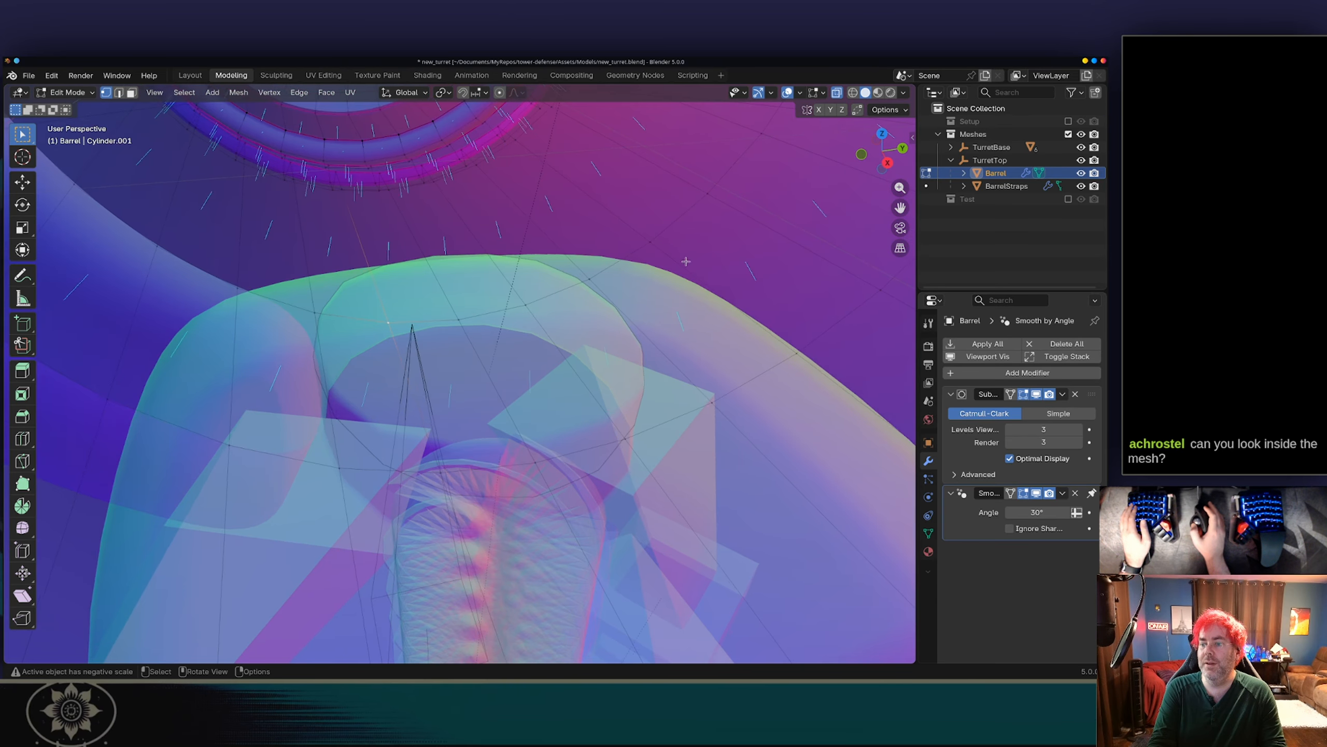
middle_drag(685, 261, 623, 176)
shift+middle_drag(628, 293, 572, 389)
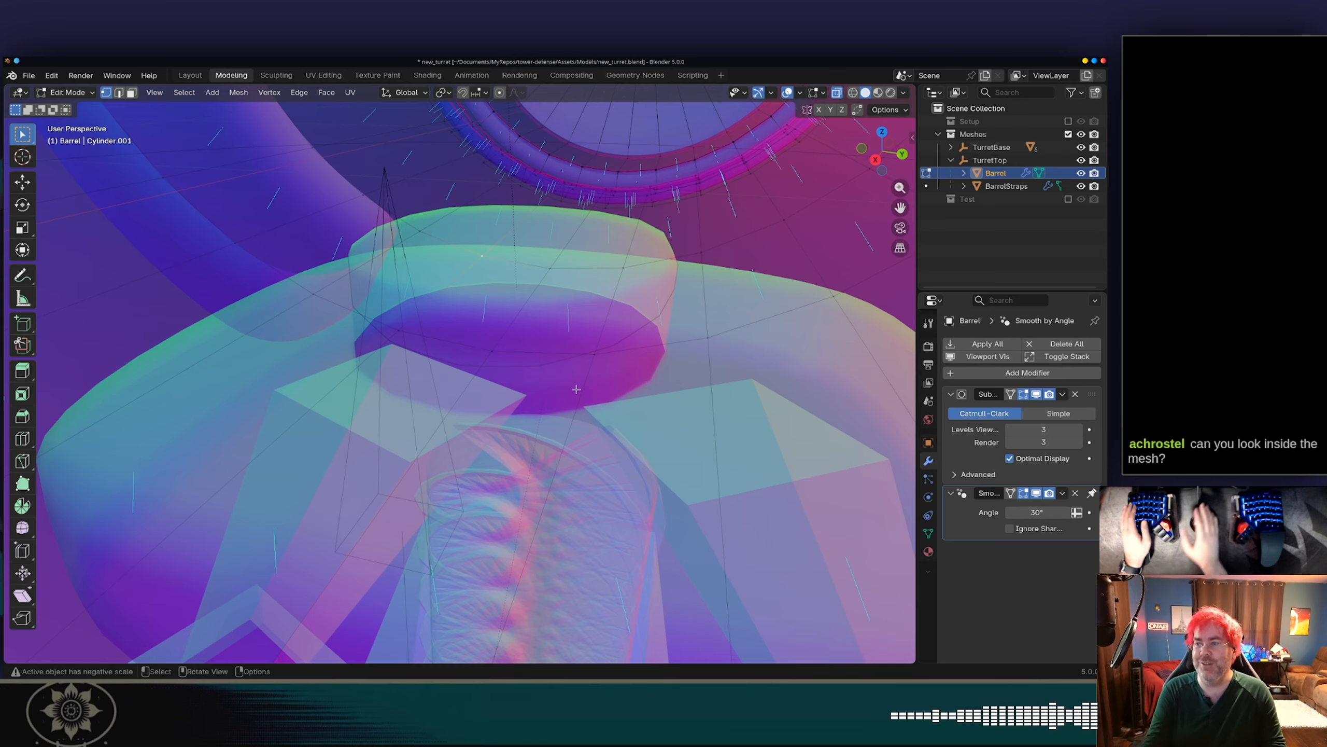
scroll(576, 389, down, 2)
scroll(706, 143, up, 2)
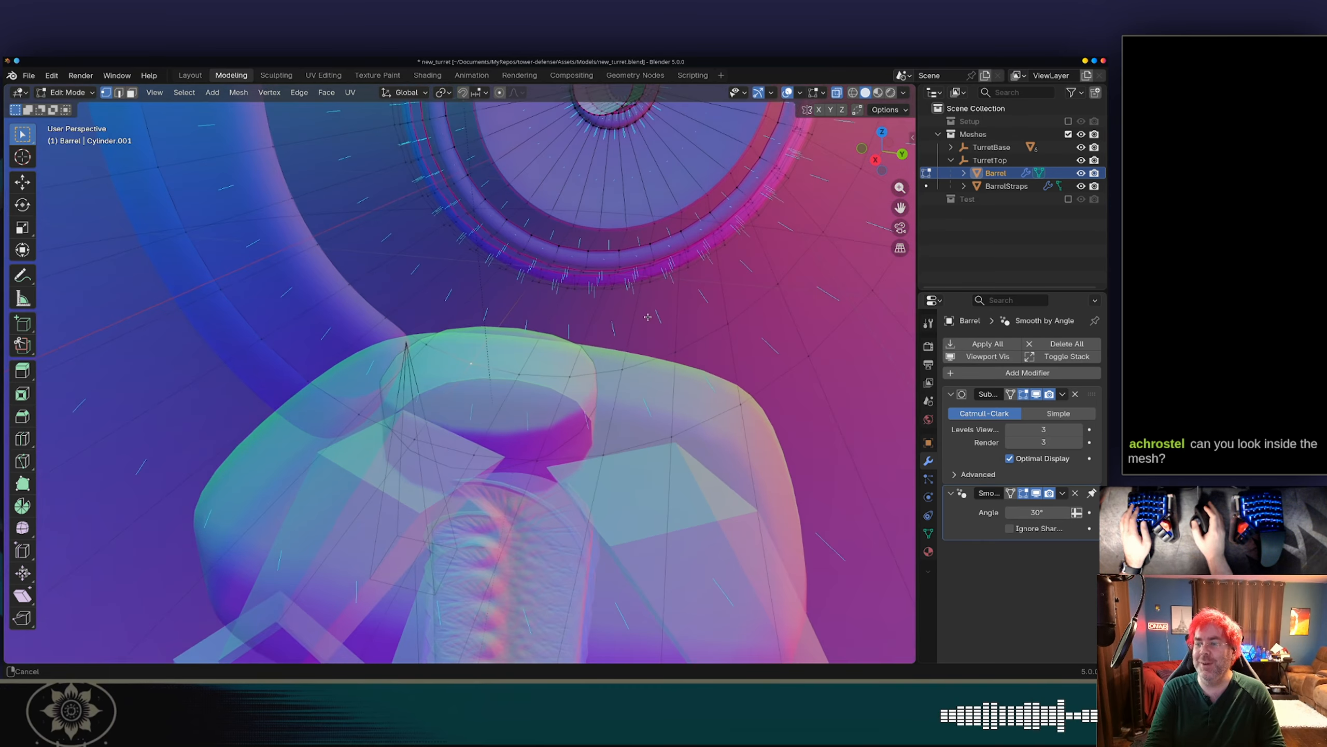
click(837, 92)
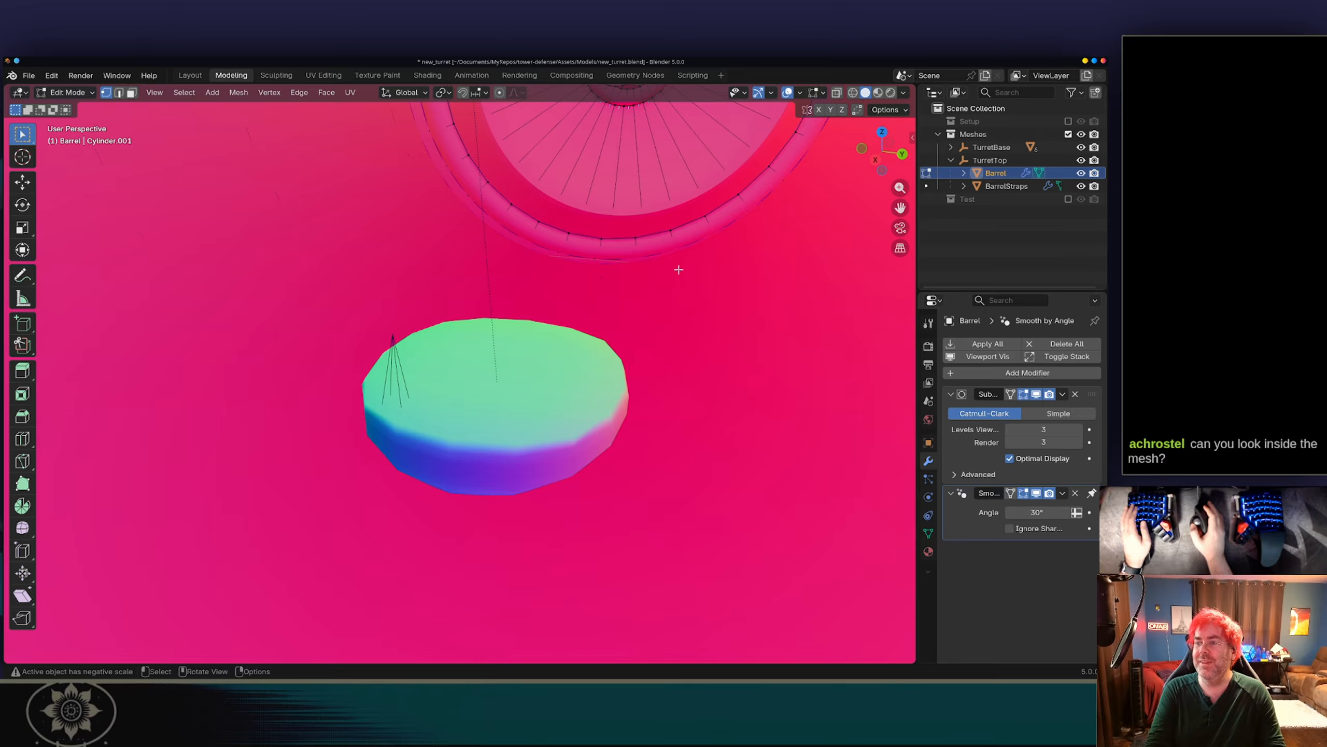
Examine the interior at the barrel's end and the outer surface around the straps, and switch to face selection.
mouse_move(678, 269)
middle_down()
mouse_move(709, 251)
mouse_move(670, 229)
mouse_move(678, 249)
middle_up()
shift+middle_drag(693, 189, 679, 387)
scroll(678, 387, up, 5)
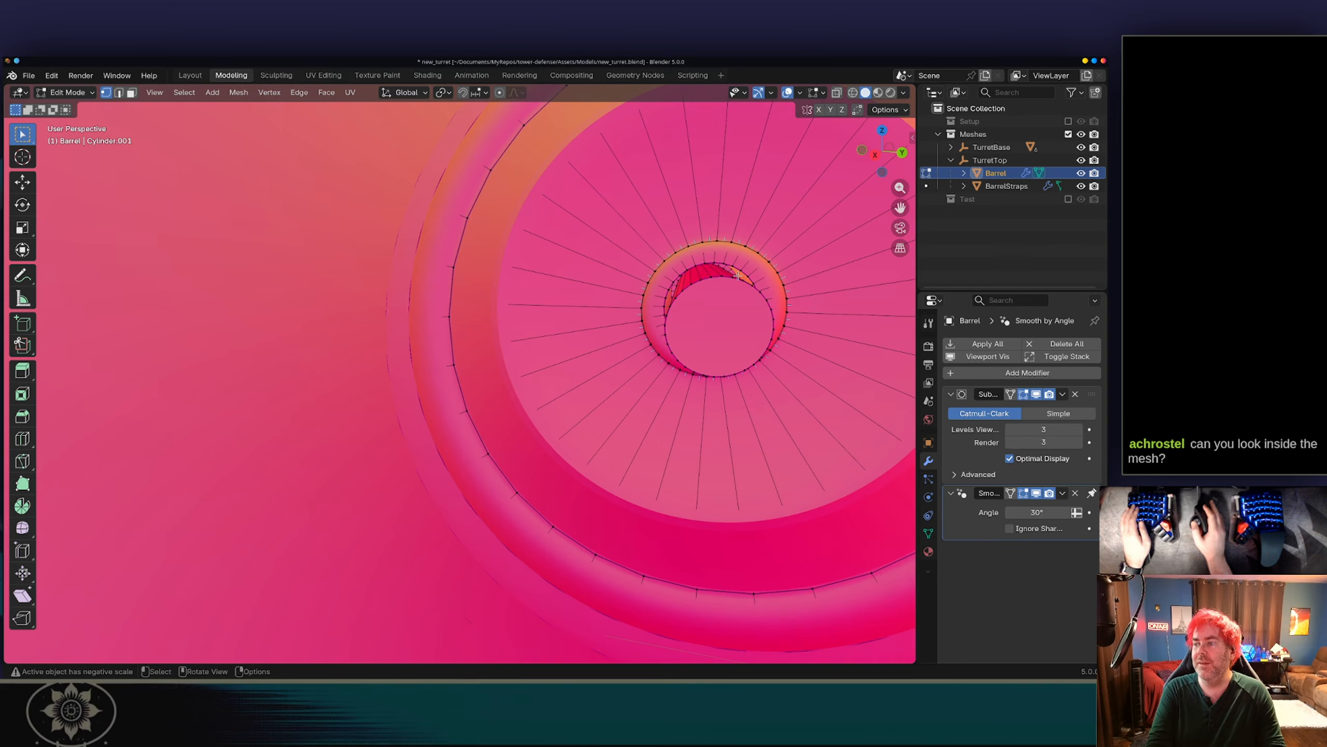
shift+middle_drag(565, 257, 485, 316)
scroll(605, 322, down, 5)
scroll(605, 320, up, 4)
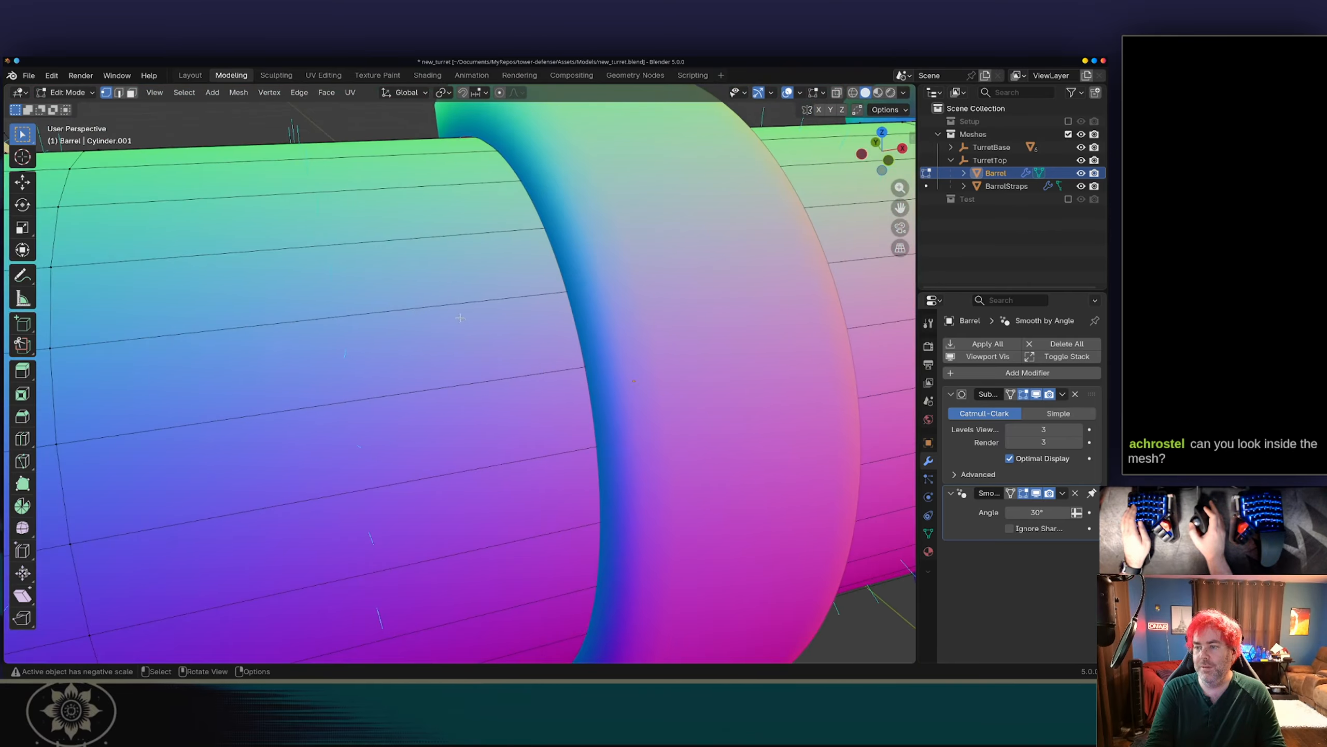
scroll(486, 316, down, 6)
middle_drag(617, 354, 560, 376)
key(3)
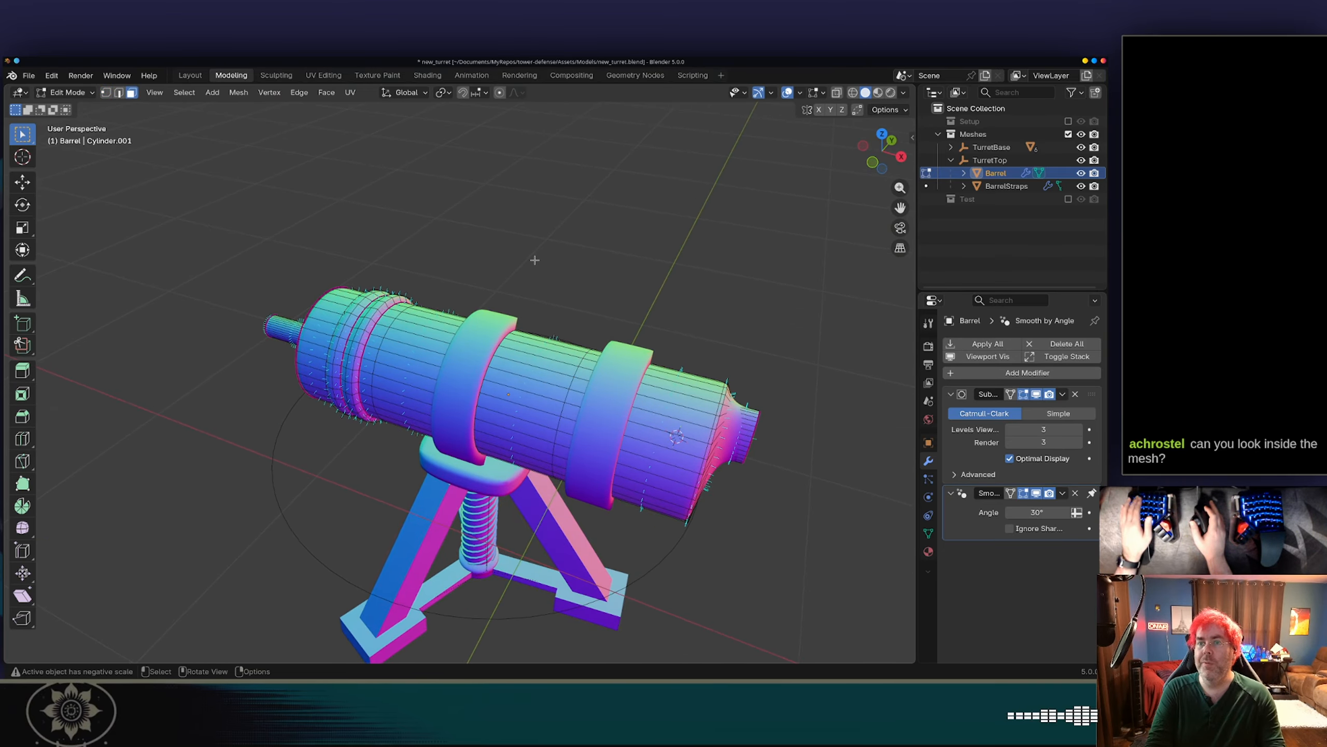
Hide the BarrelStraps object and examine the face normals on the uncovered barrel along its side and end.
scroll(530, 352, up, 3)
middle_drag(529, 353, 779, 275)
click(1081, 186)
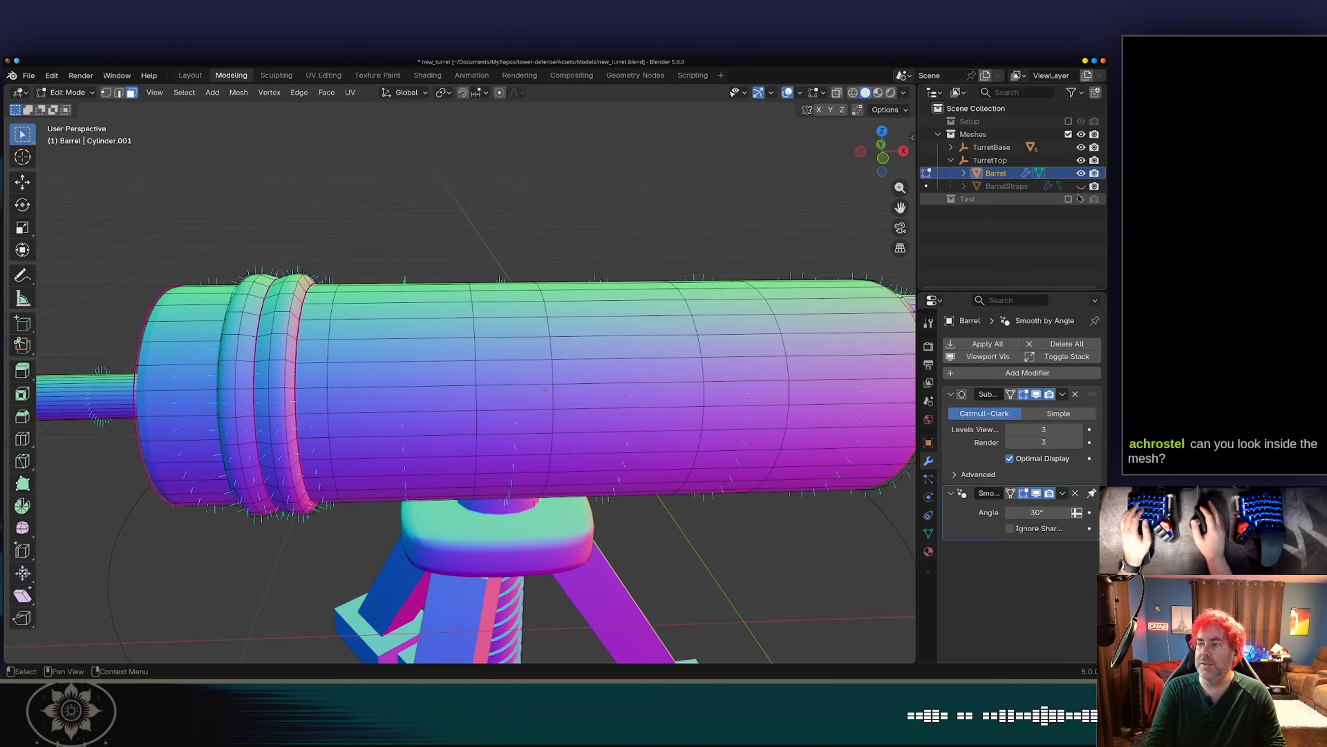
middle_drag(654, 324, 765, 332)
middle_drag(644, 318, 360, 266)
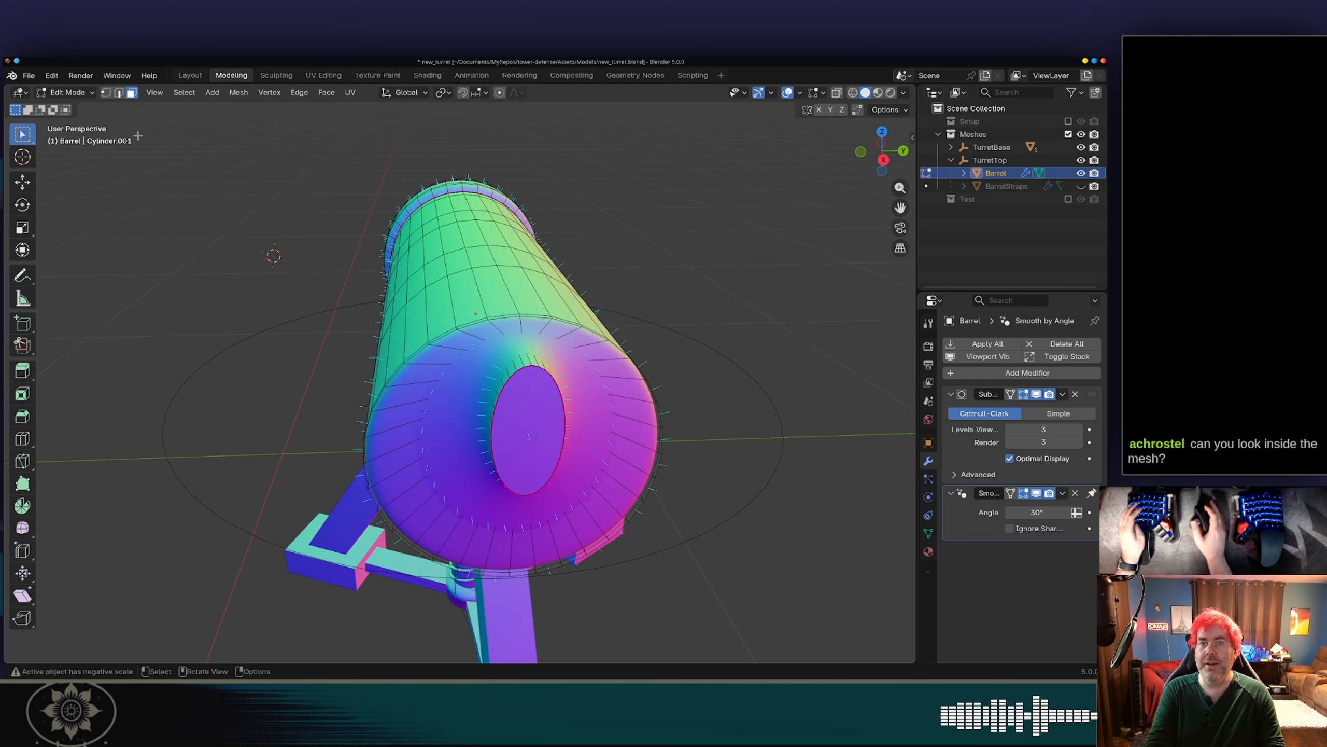
Save new_turret.blend and make the BarrelStraps object visible again.
key(ctrl+s)
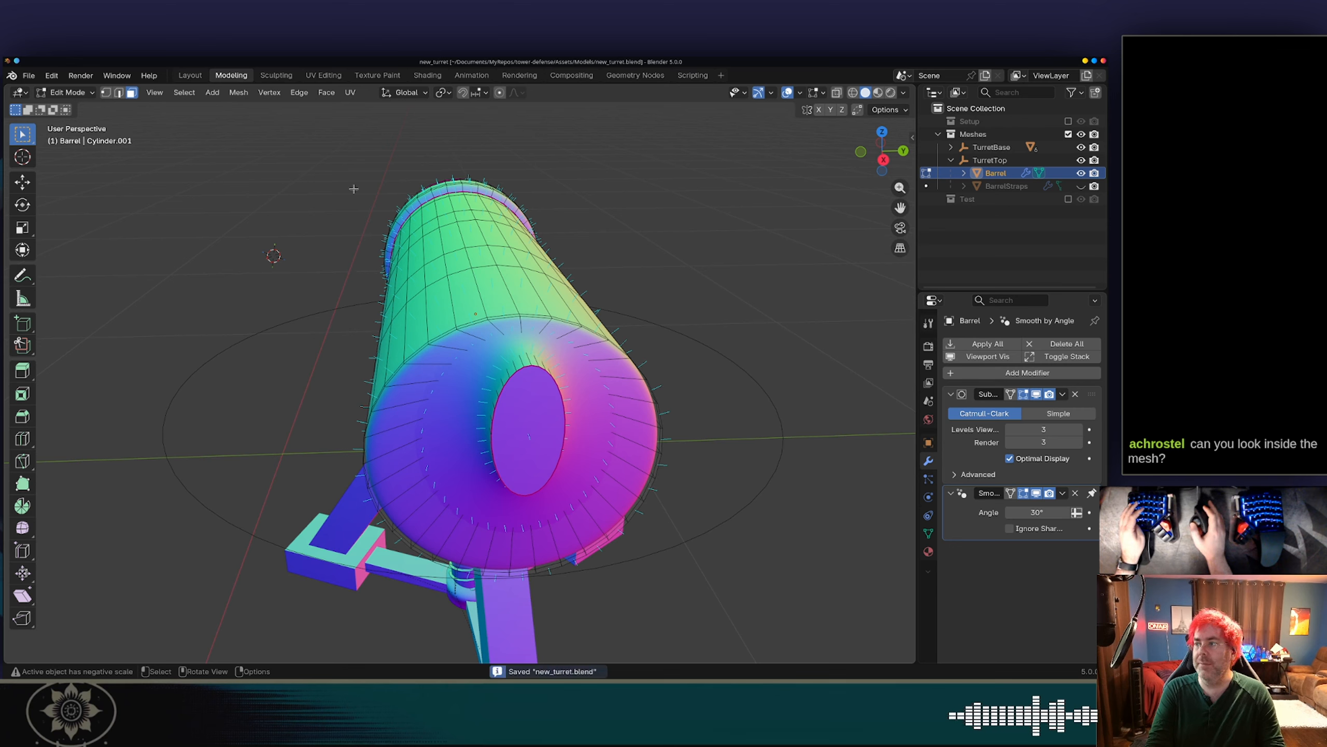
click(1081, 186)
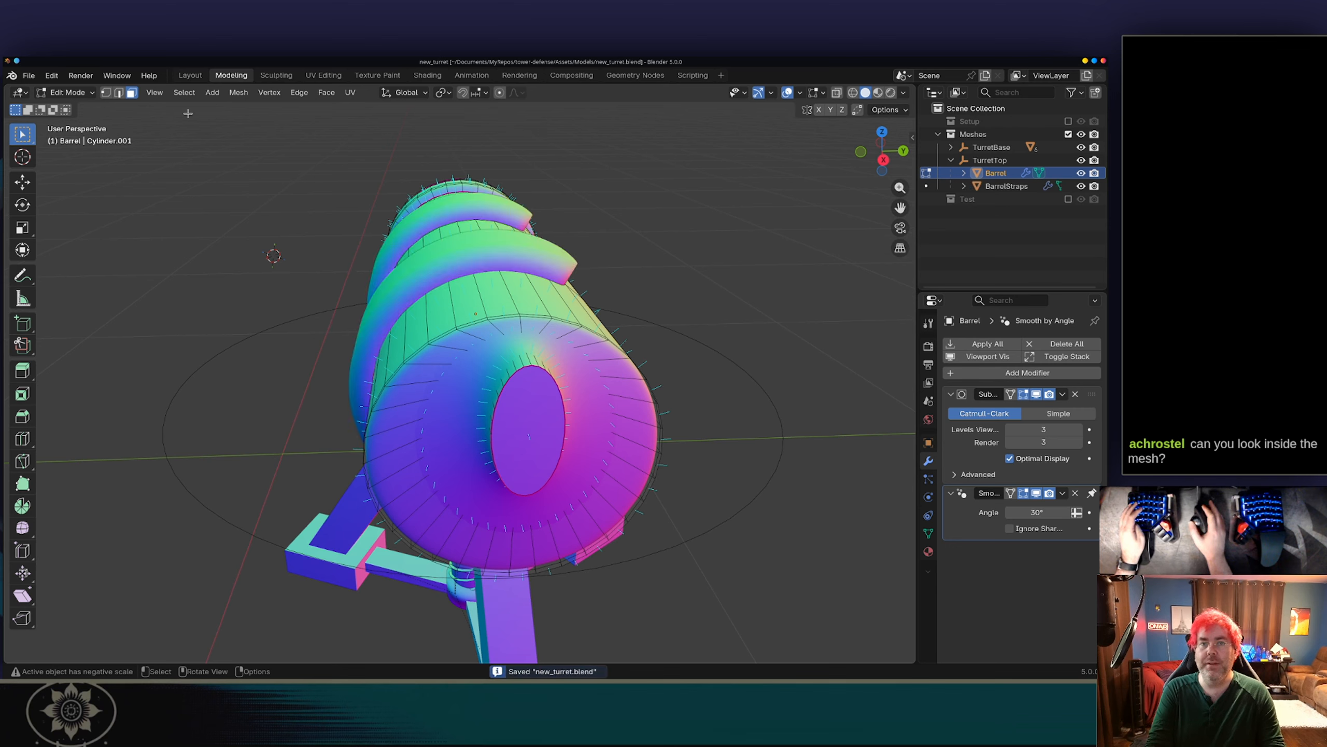
Start a glTF 2.0 export in glTF Binary format and review the Include, Transform and Scene Graph options.
click(29, 75)
mouse_move(51, 261)
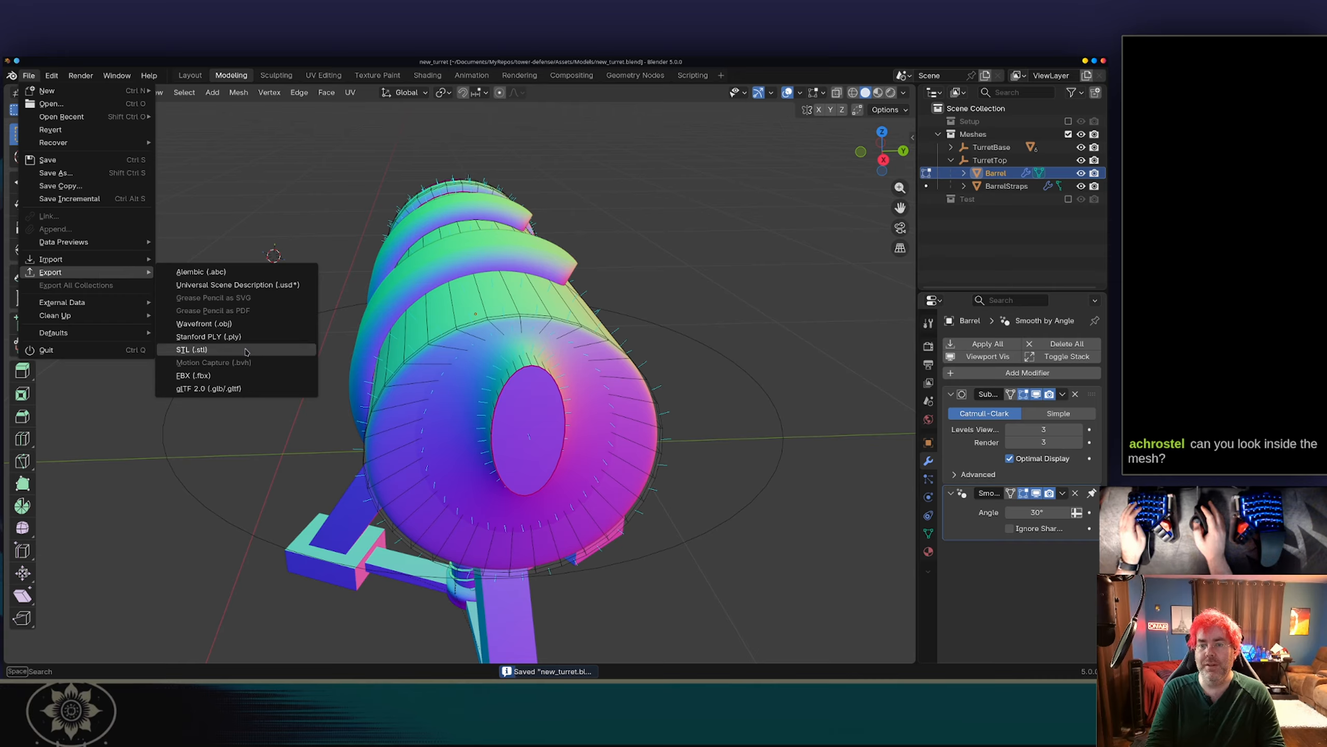
click(217, 387)
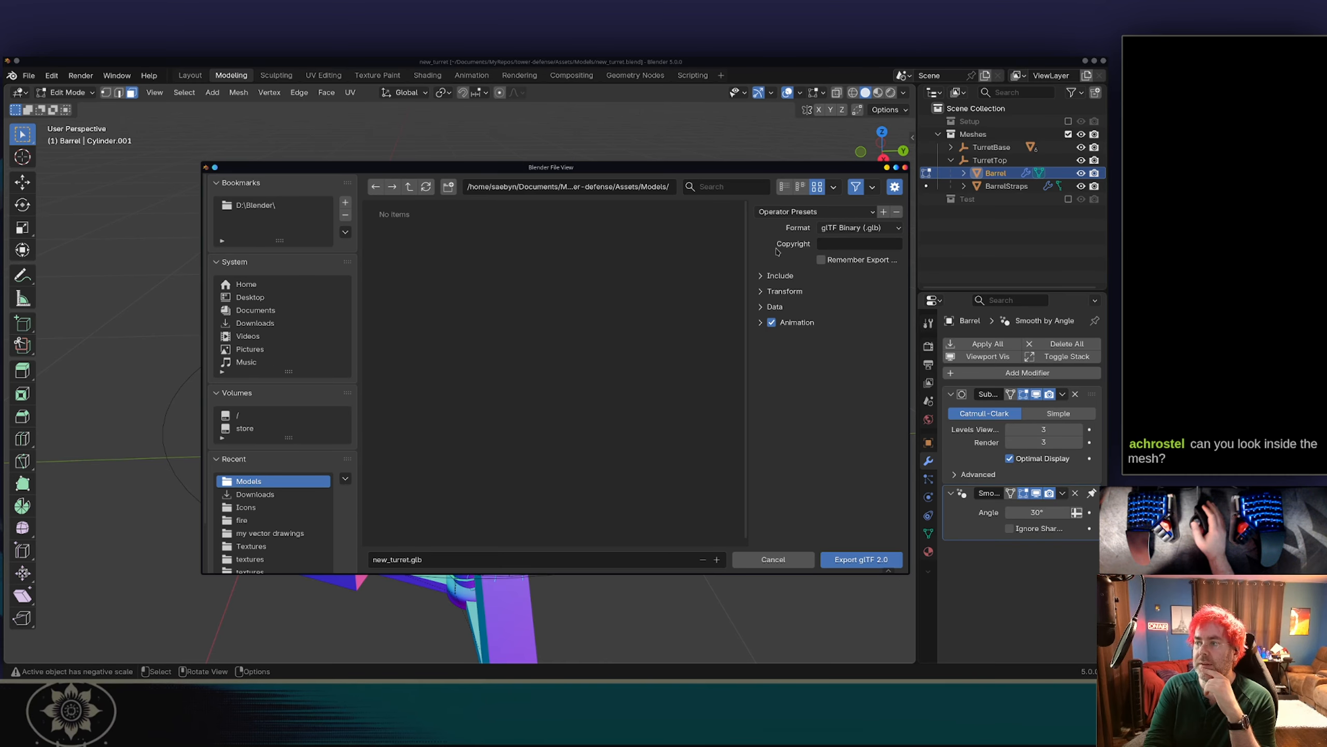
click(818, 211)
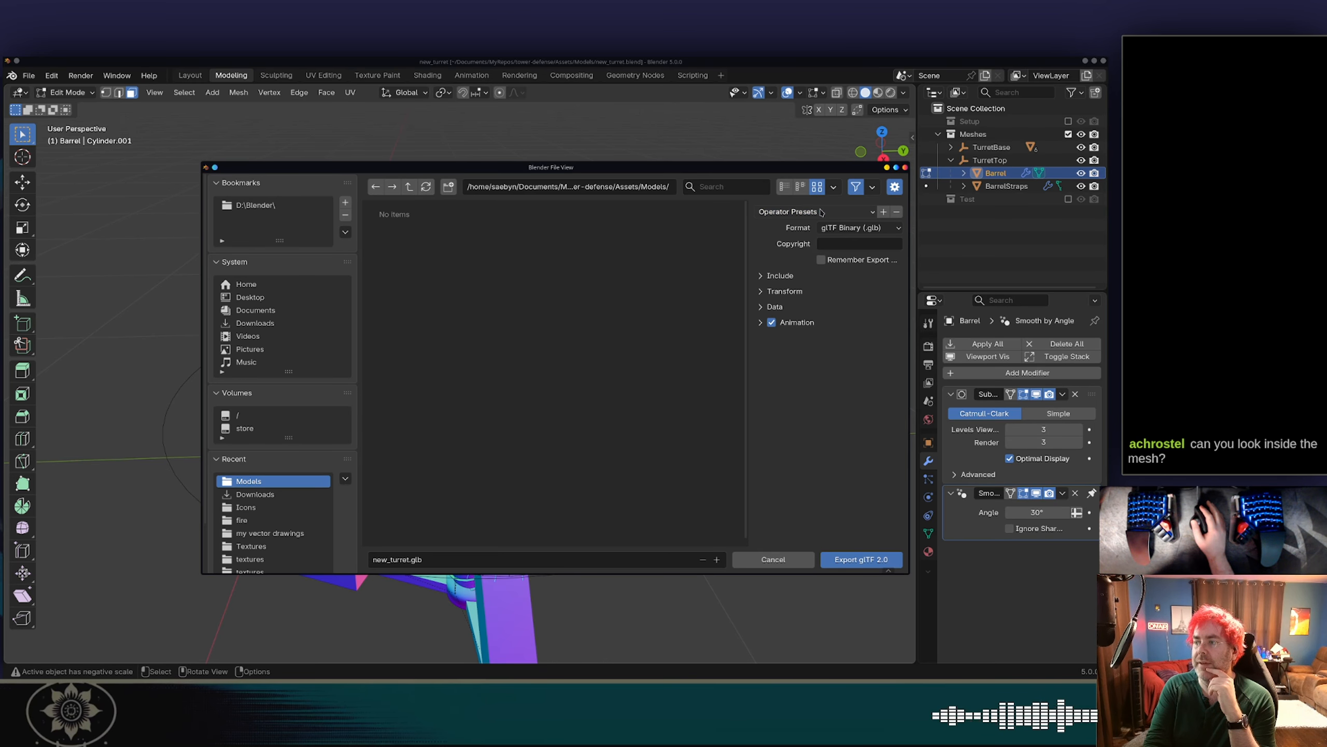
click(815, 228)
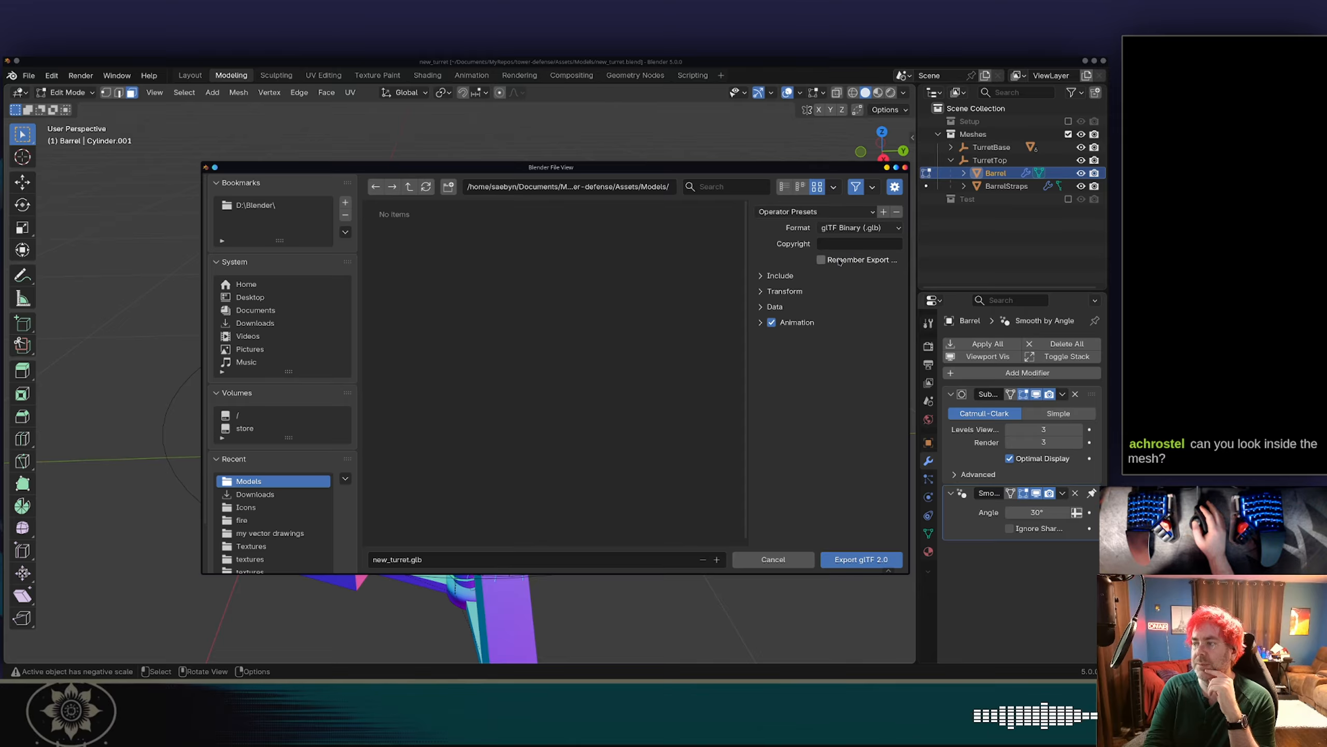
click(779, 277)
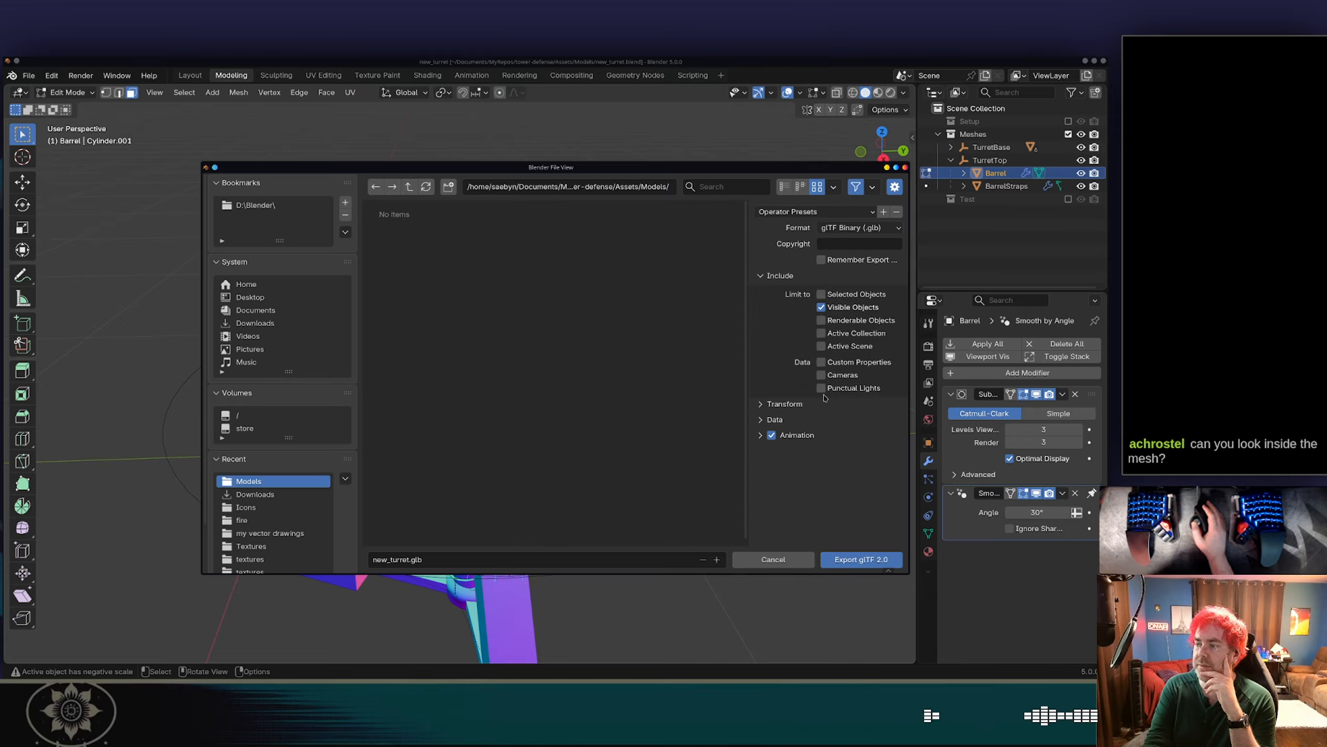
click(786, 405)
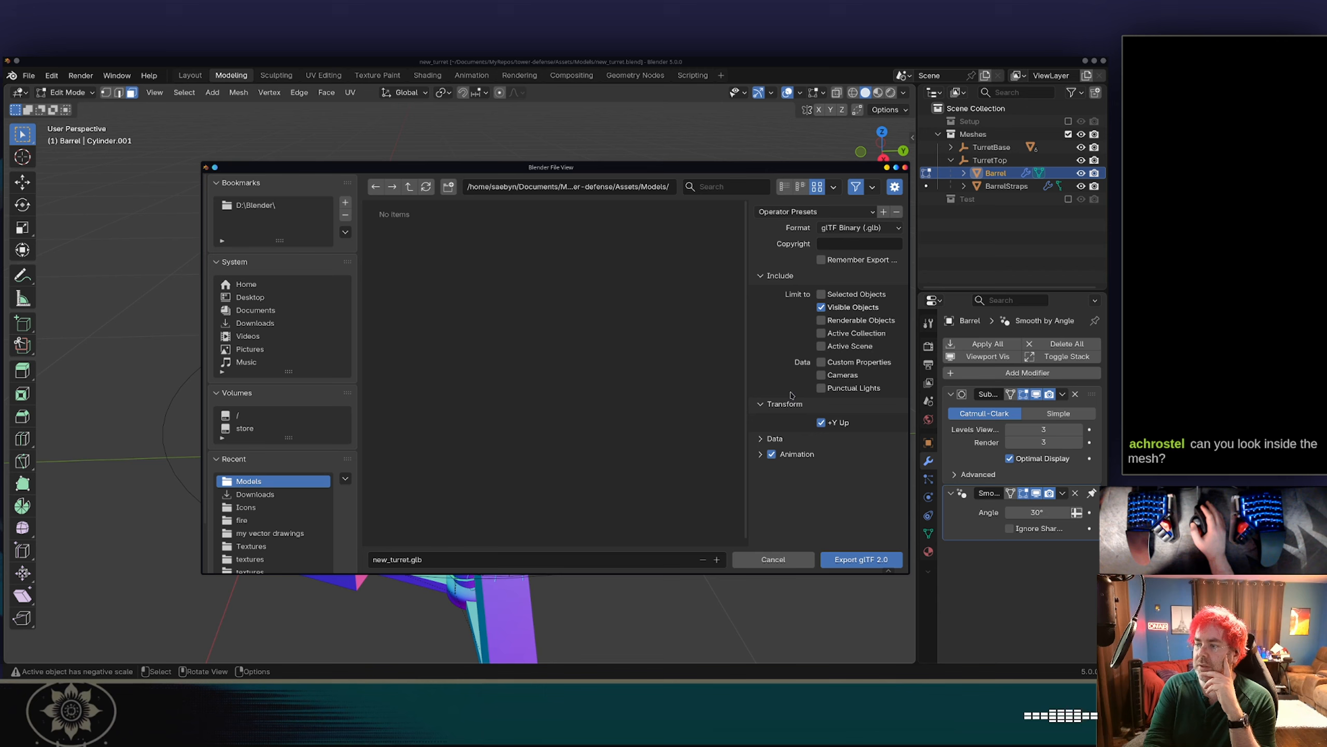
click(775, 438)
scroll(784, 418, down, 2)
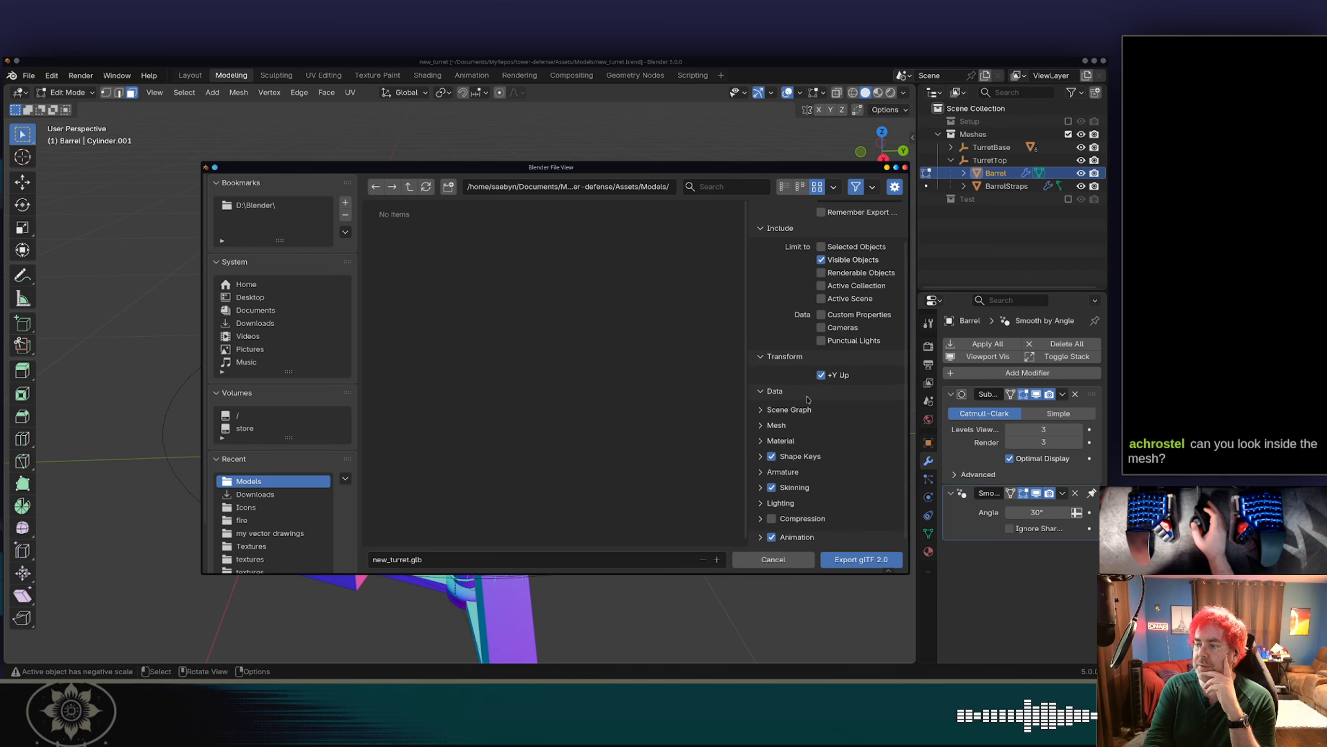
click(785, 411)
scroll(805, 398, down, 3)
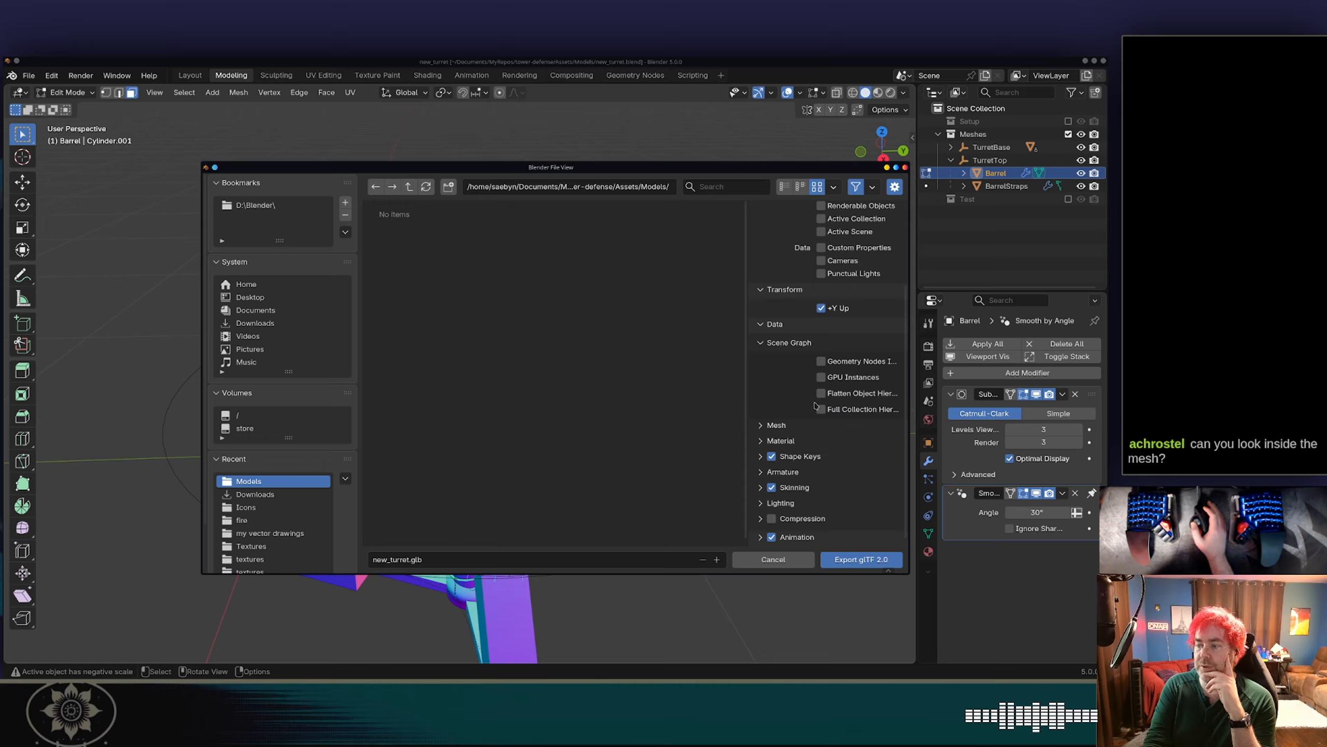
Enable Apply Modifiers and Tangents in the export's mesh options.
click(783, 424)
scroll(809, 399, down, 5)
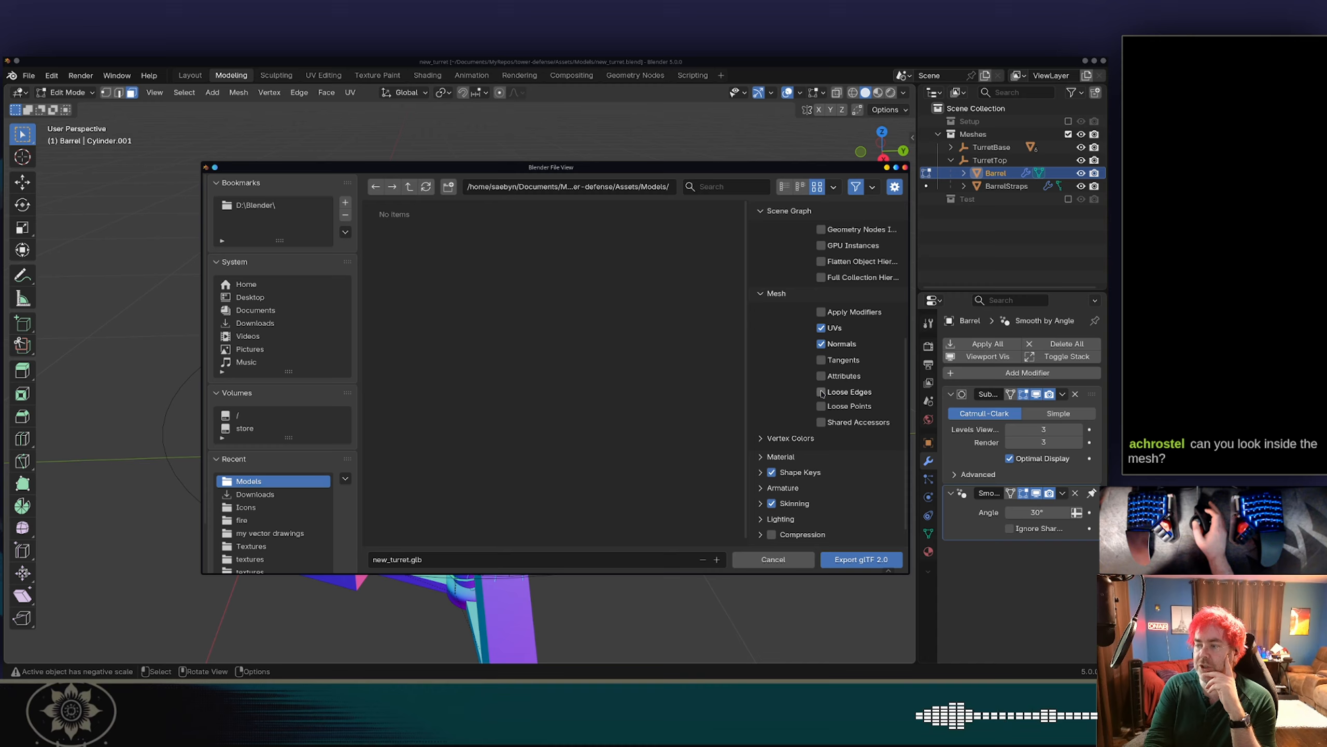
click(820, 312)
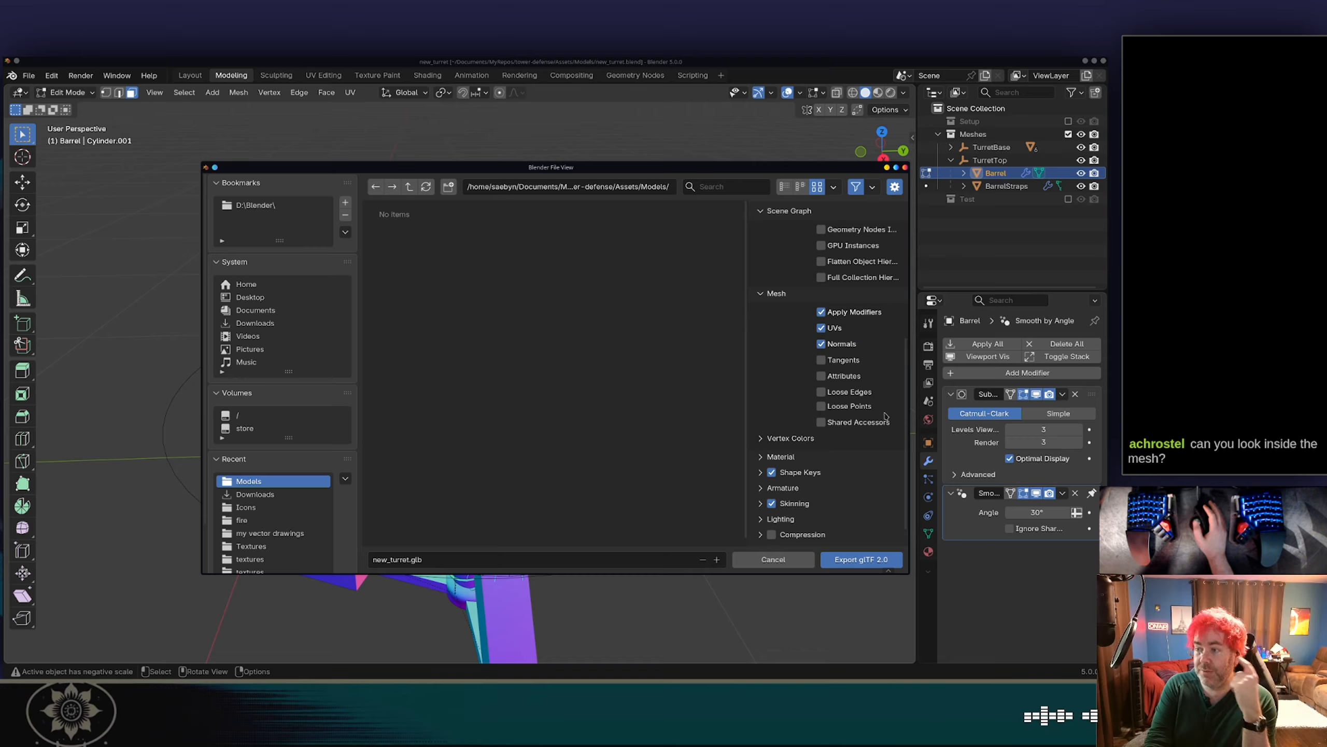
click(831, 362)
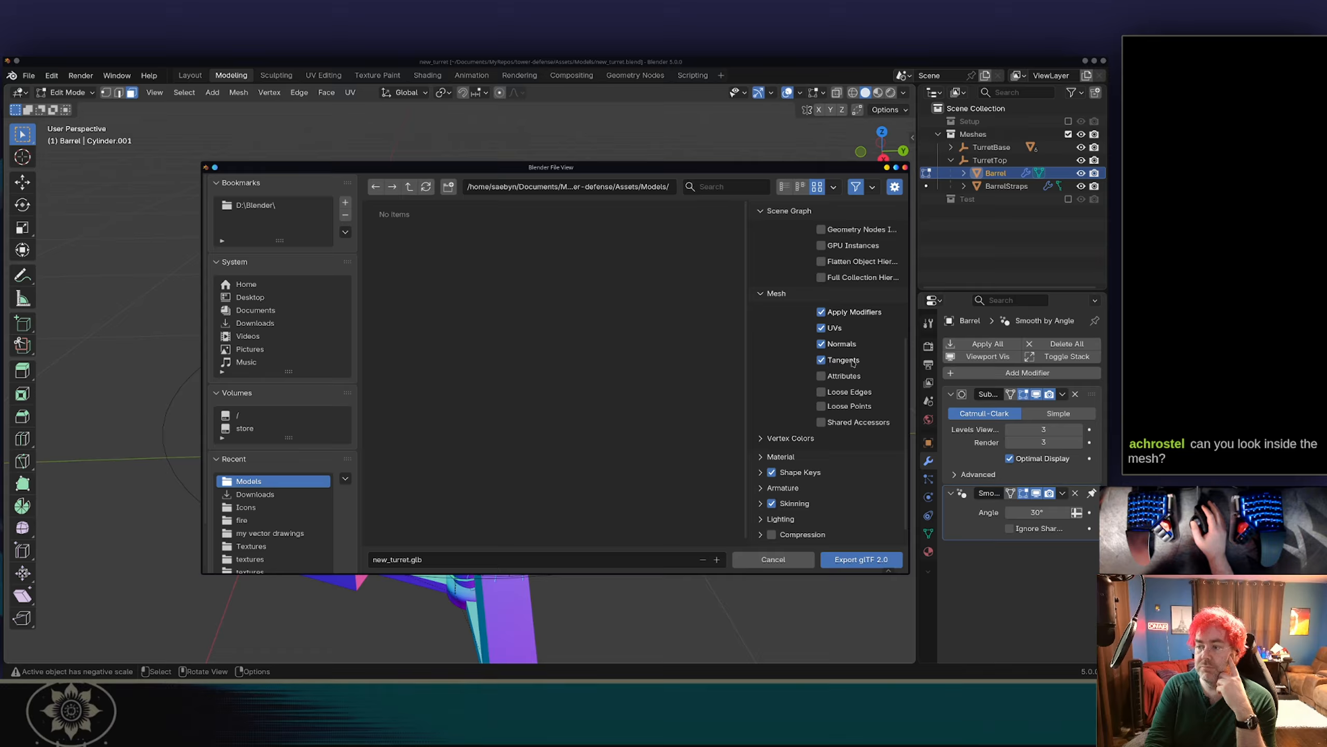
Check the vertex colour and material options, then export new_turret.glb to the Models folder with remembering of export settings enabled.
click(801, 443)
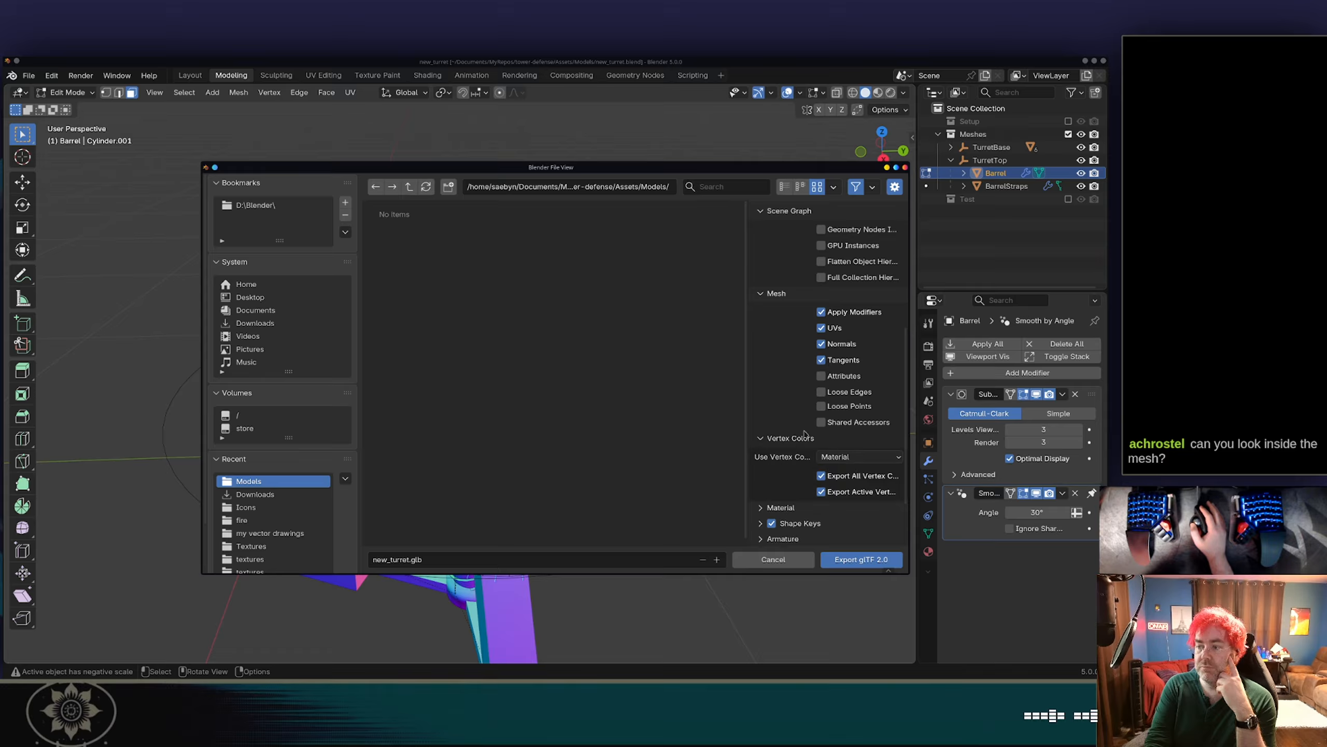
scroll(808, 429, down, 3)
click(785, 445)
scroll(792, 437, down, 4)
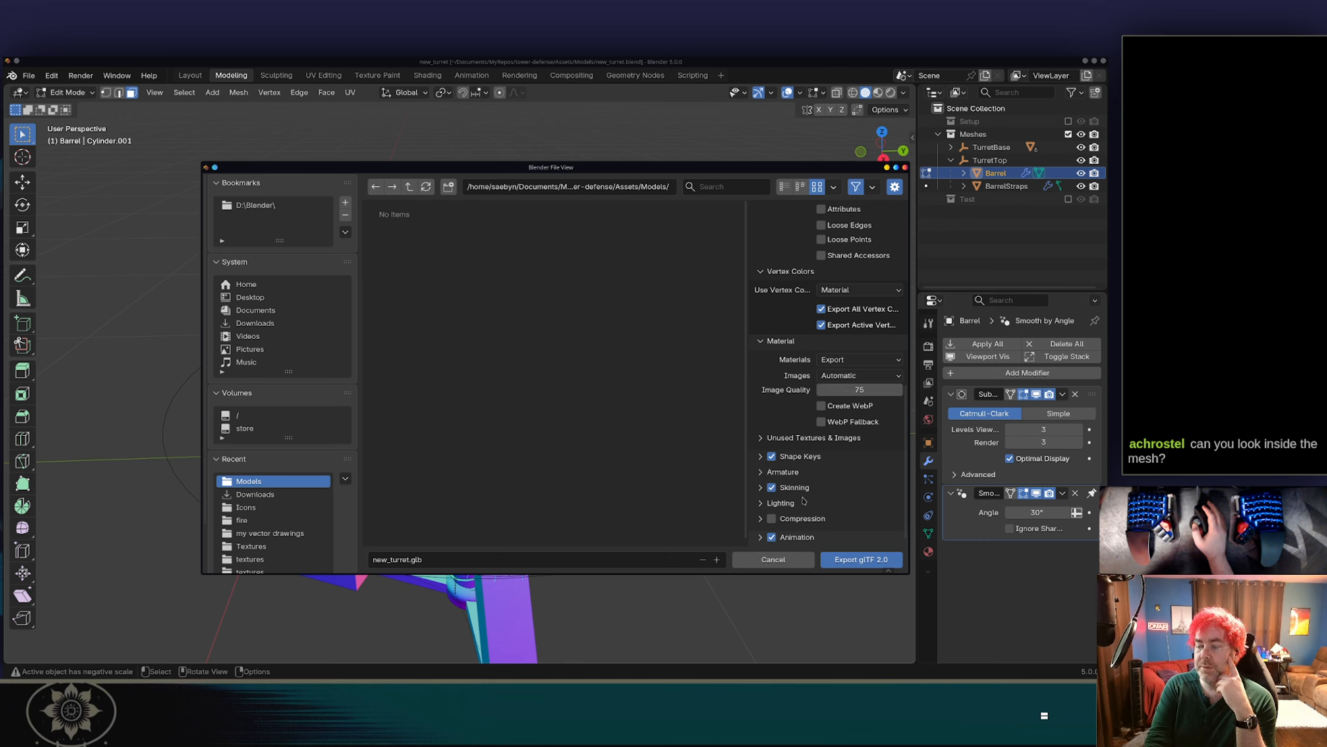
scroll(842, 517, up, 15)
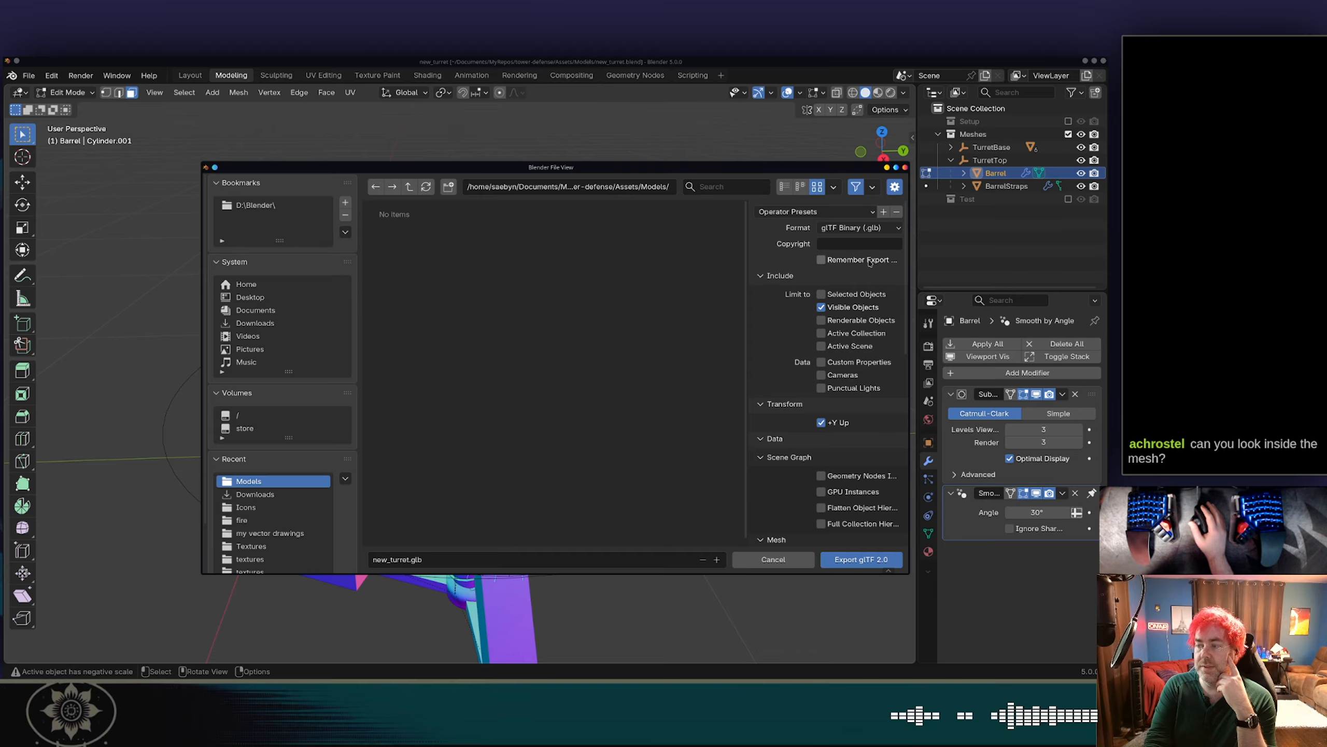
click(869, 262)
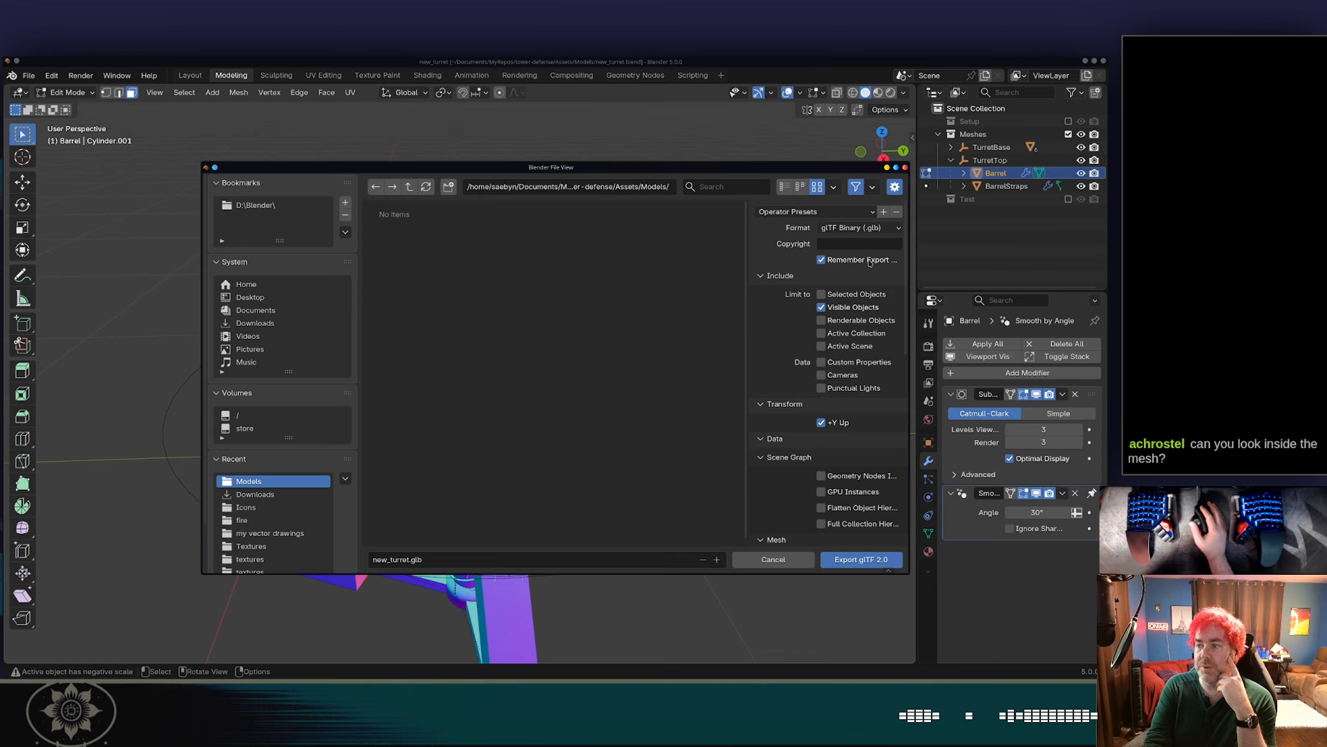
click(861, 559)
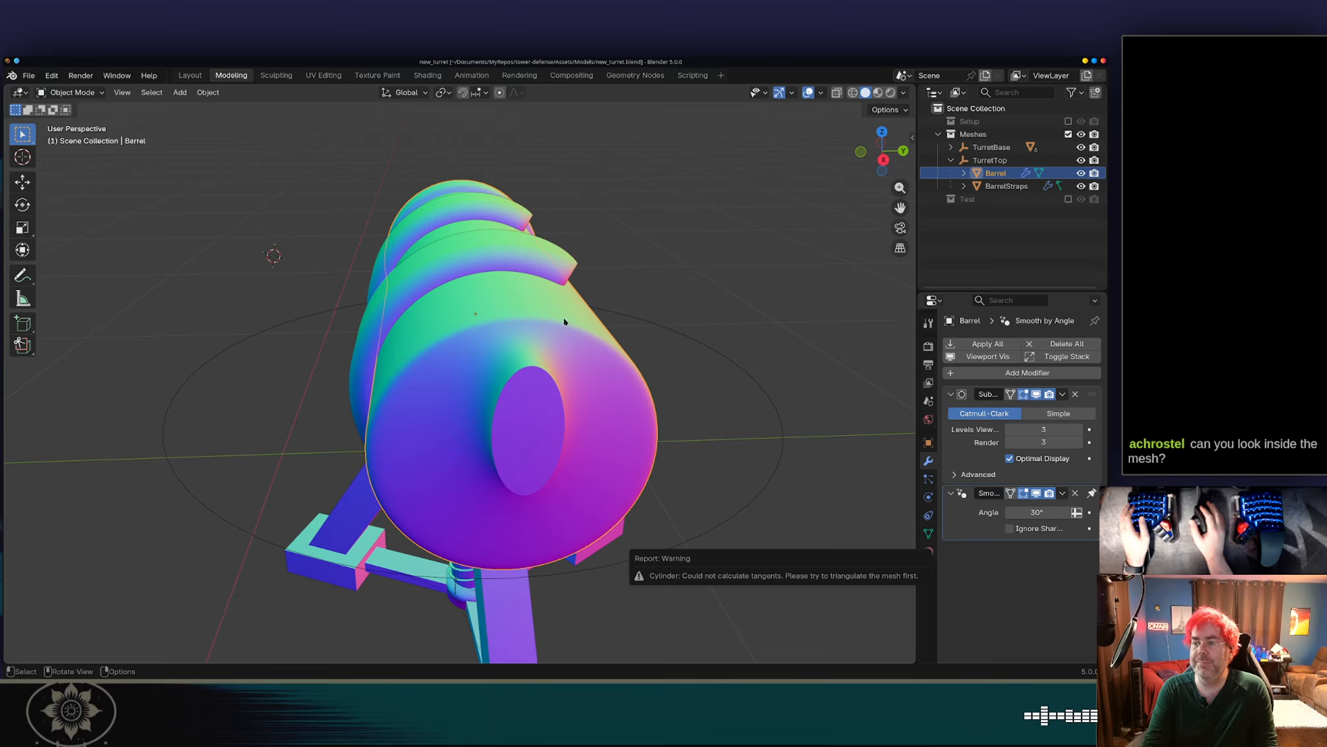
Enter Edit Mode on the Barrel and try the Triangulate Faces operation without selecting any faces.
key(Tab)
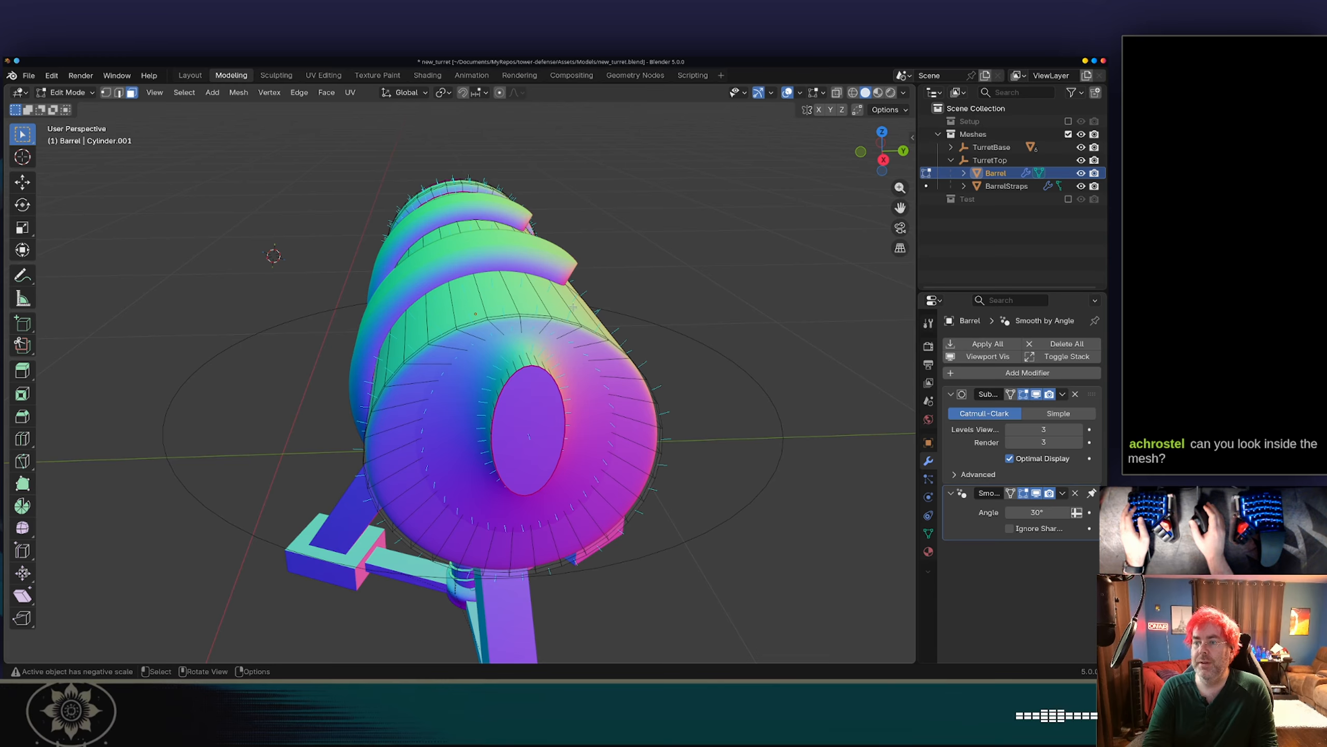
middle_drag(502, 314, 619, 308)
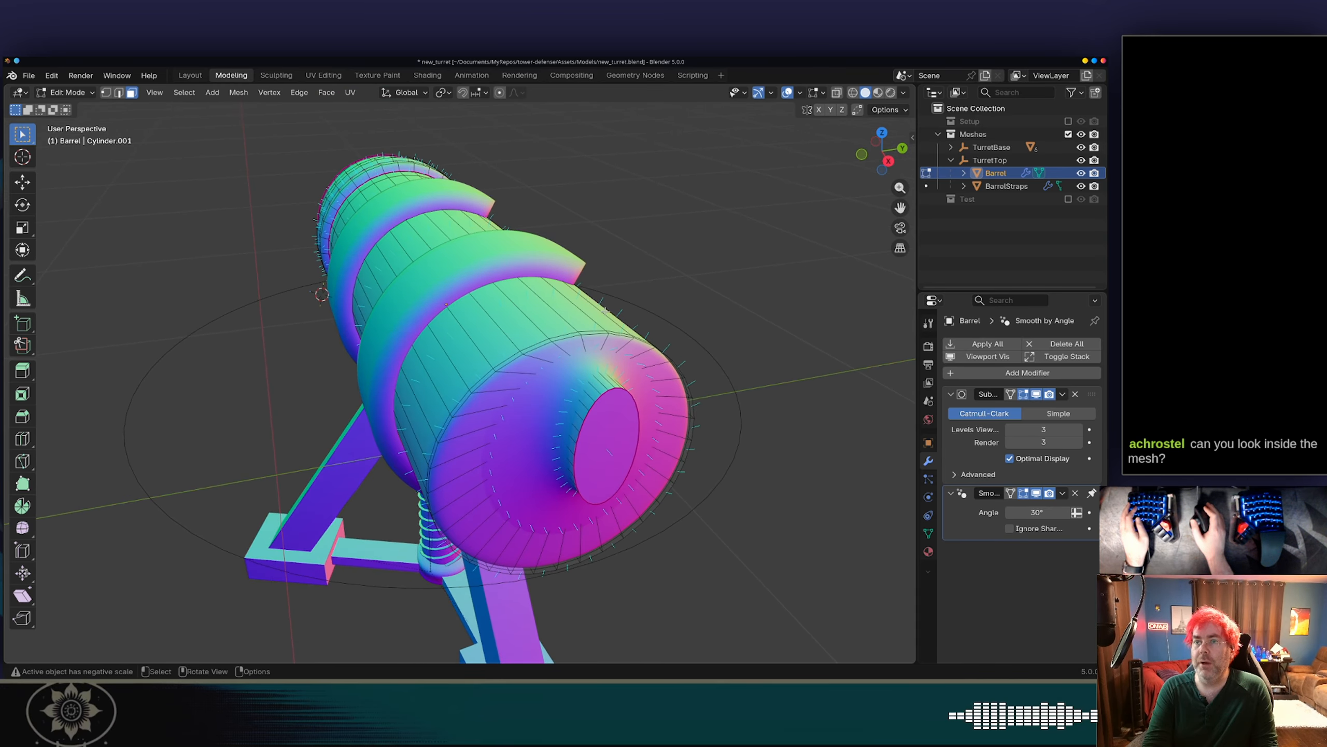
click(239, 92)
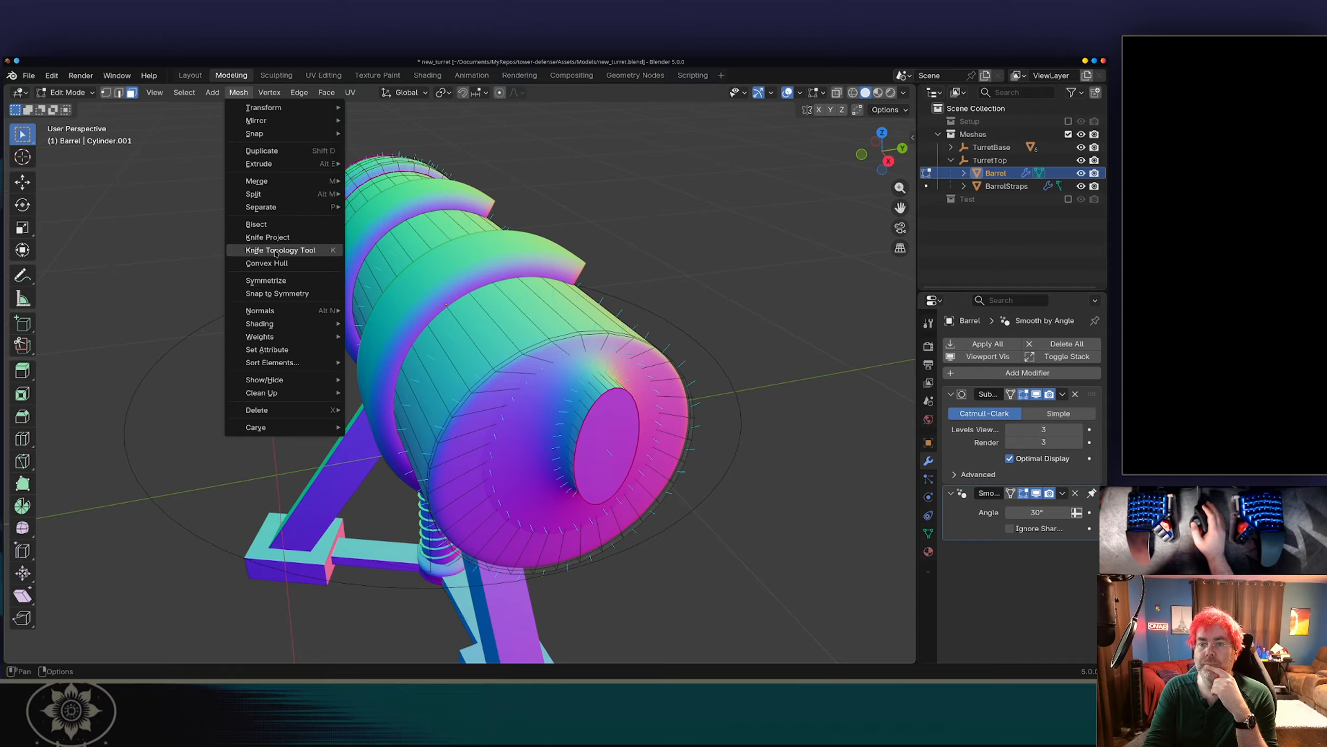
mouse_move(277, 171)
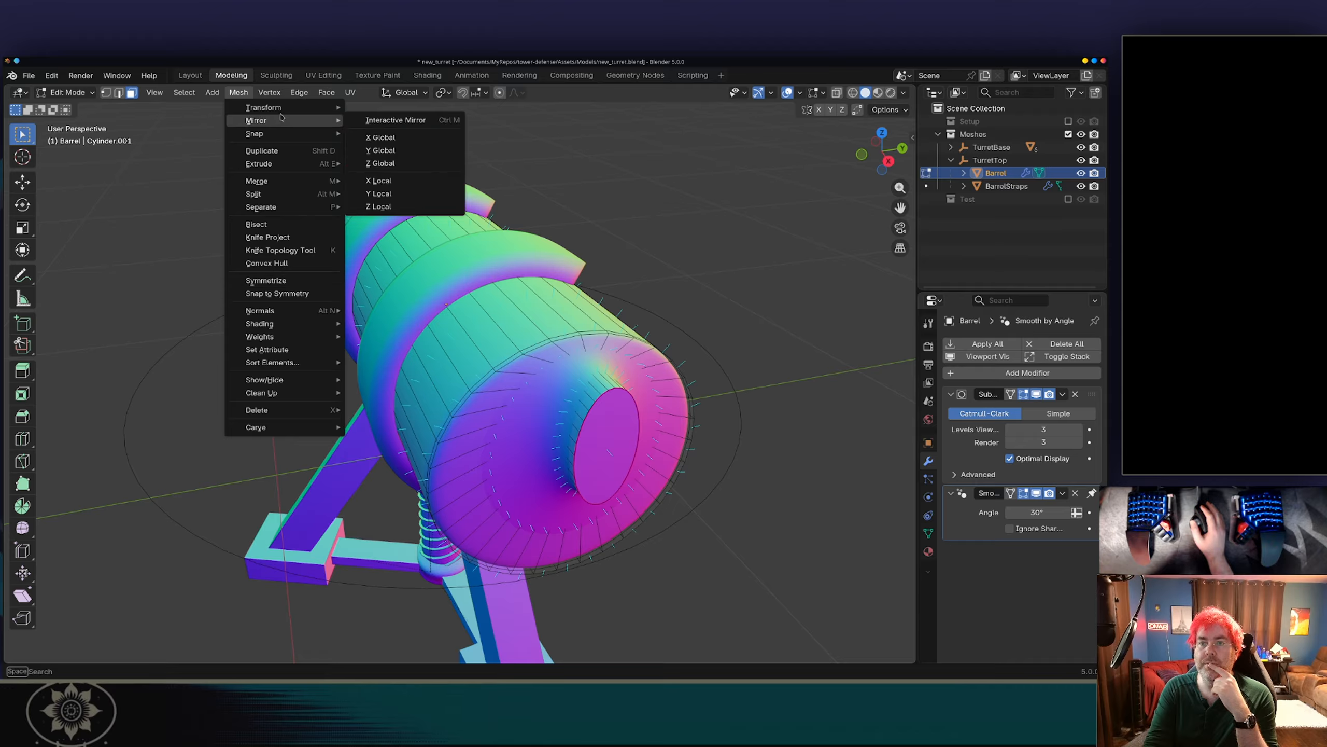
mouse_move(281, 110)
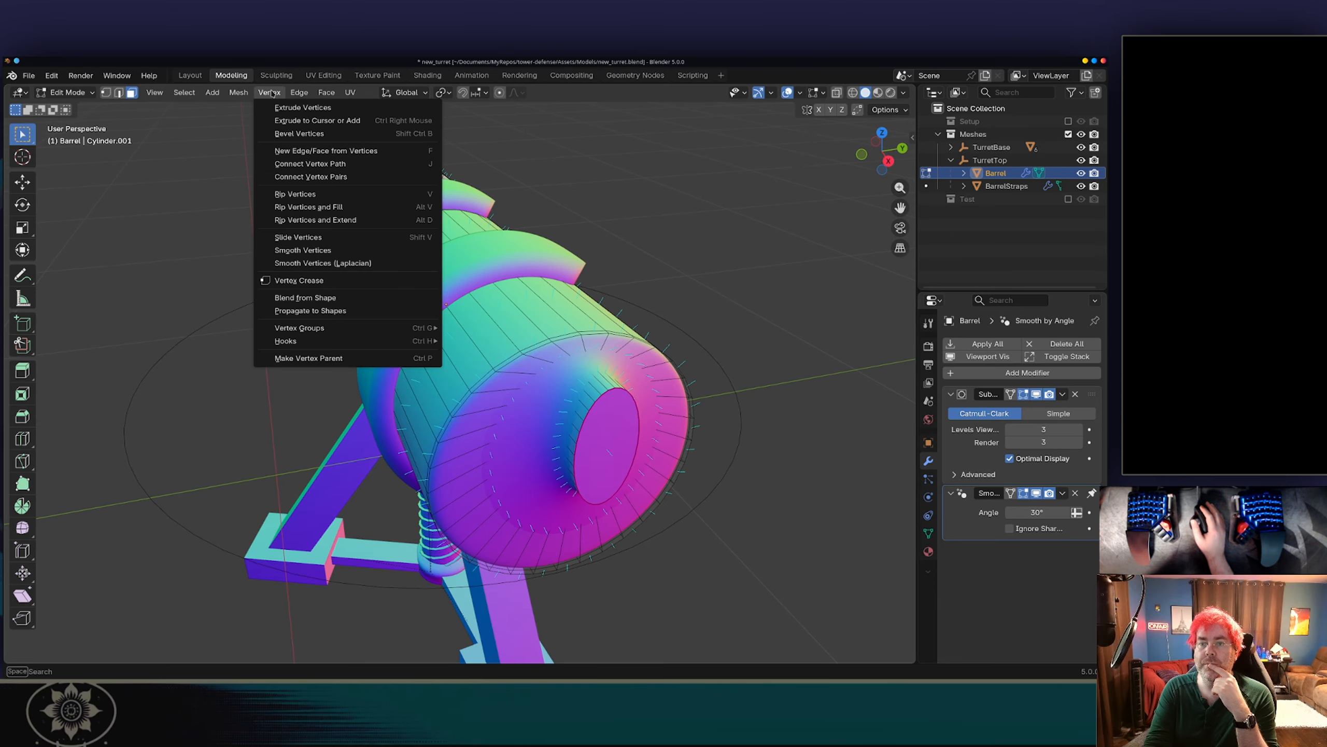
click(329, 92)
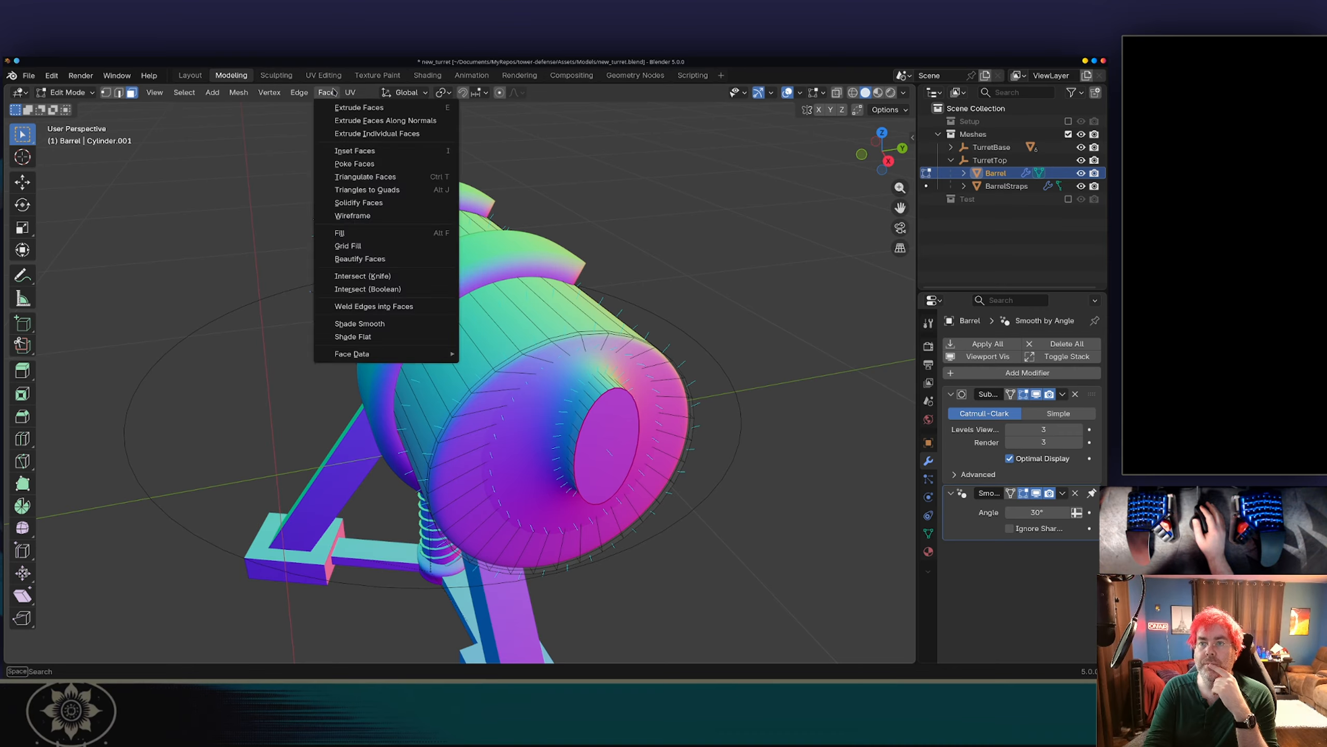
click(375, 177)
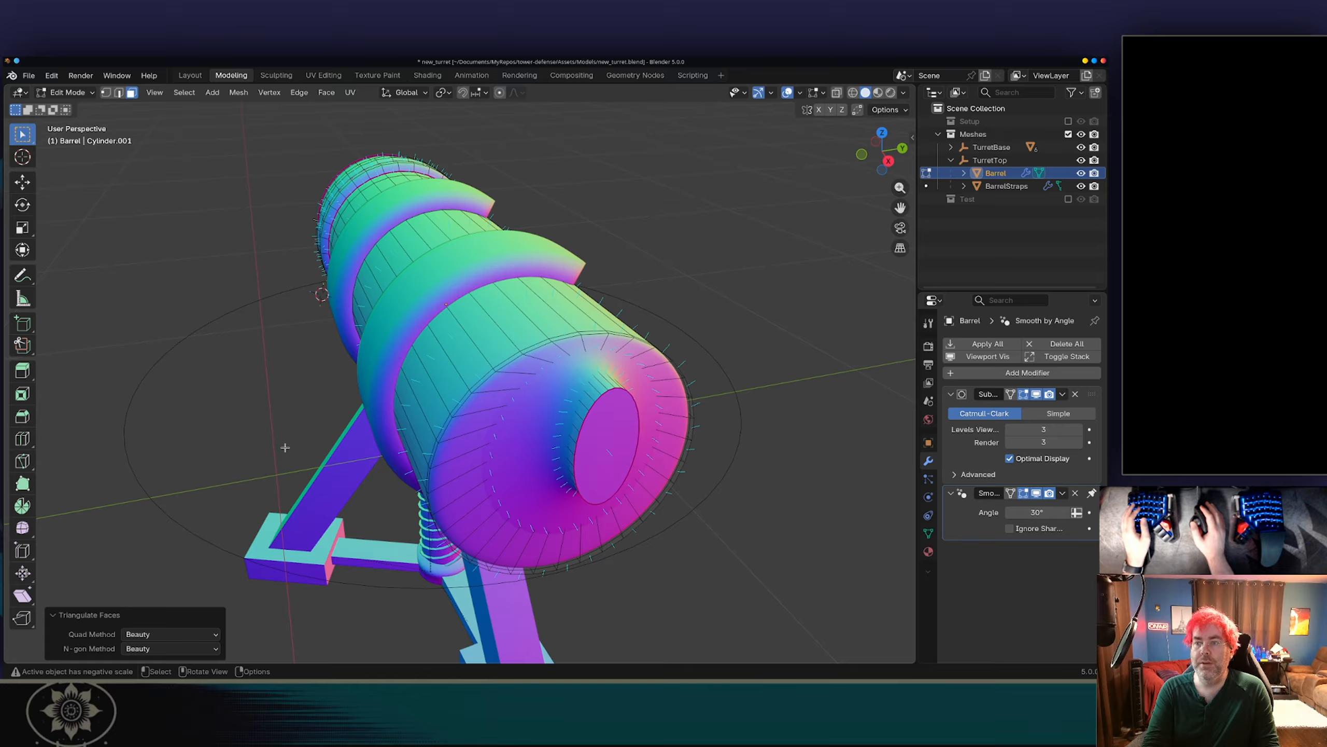
Select all faces of the Barrel mesh, triangulate them, and undo the triangulation.
key(a)
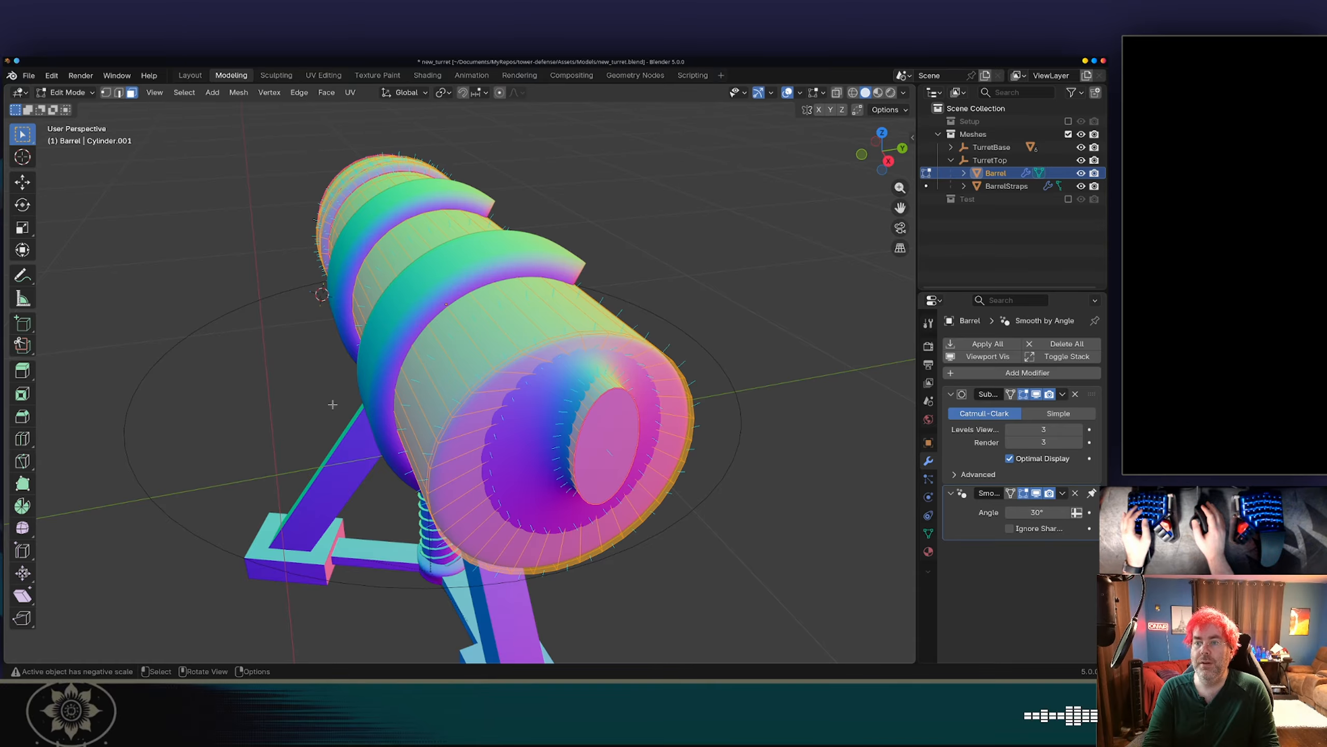
click(327, 95)
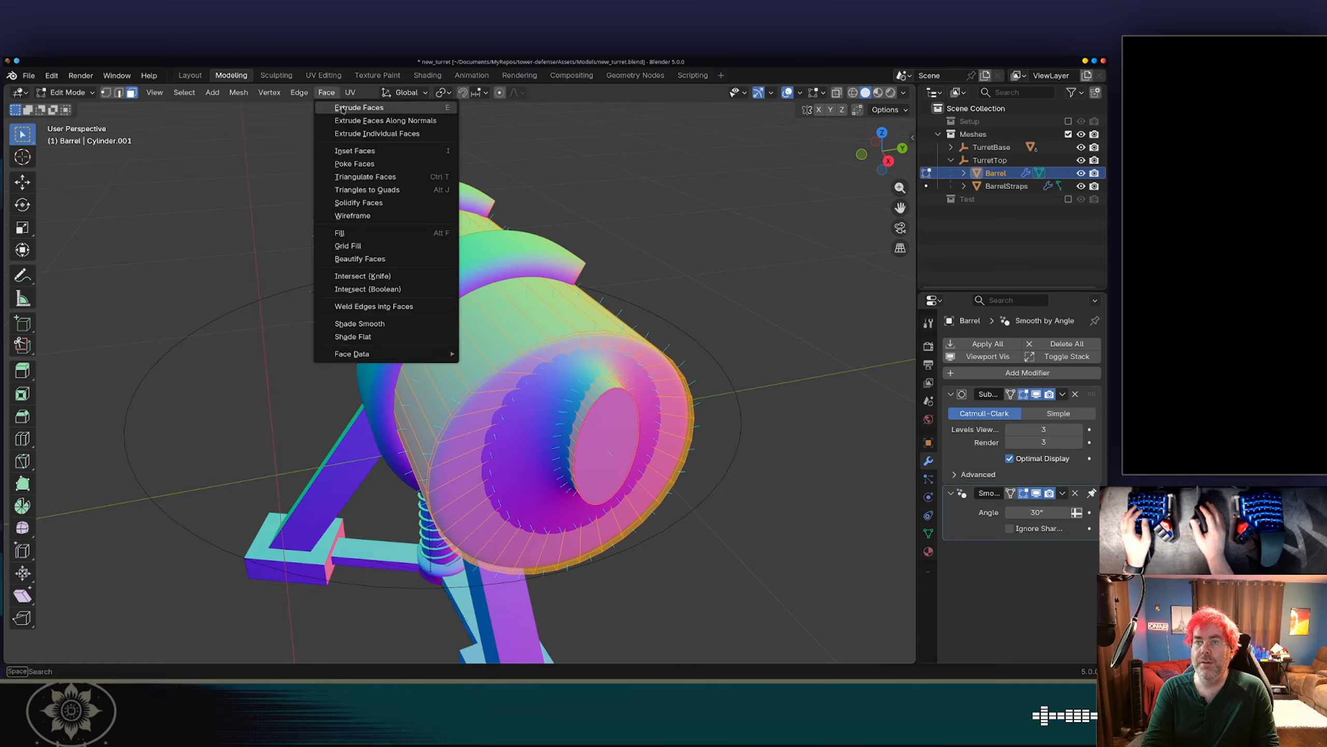
click(340, 178)
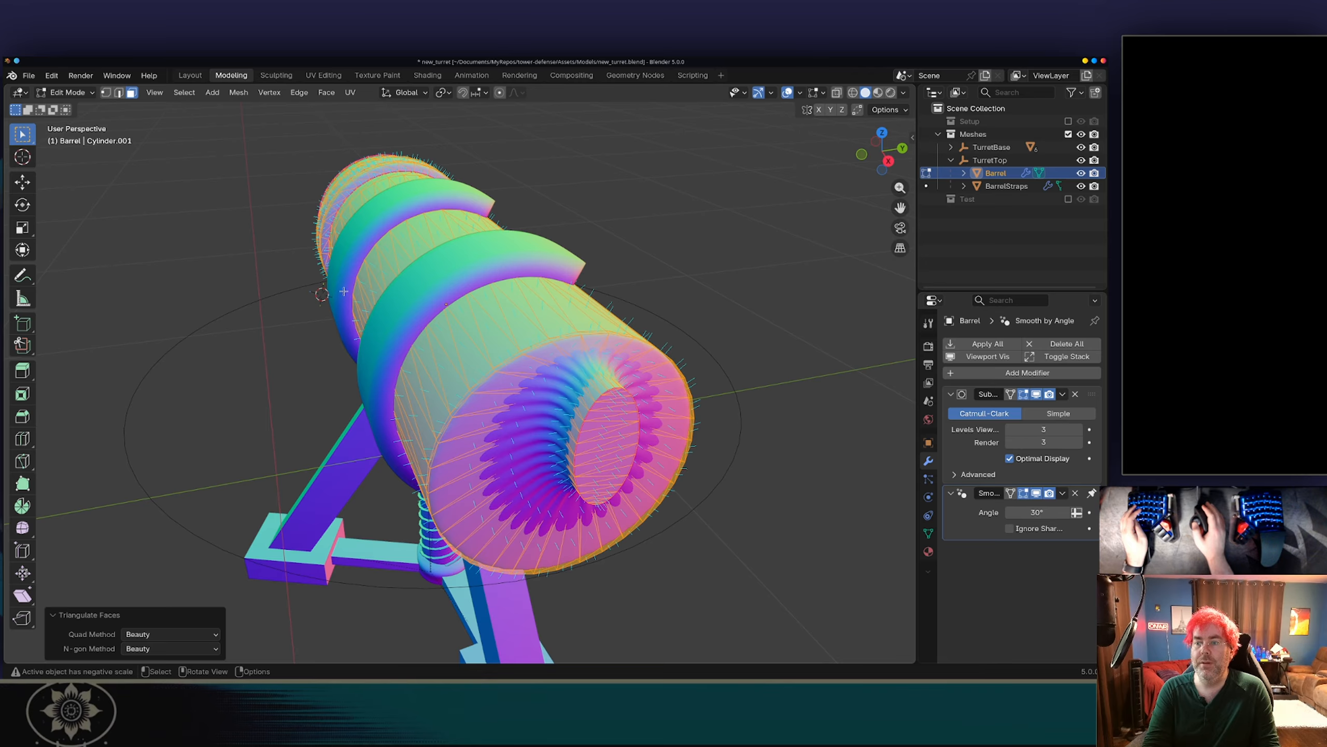
key(Tab)
middle_drag(374, 362, 404, 376)
key(Tab)
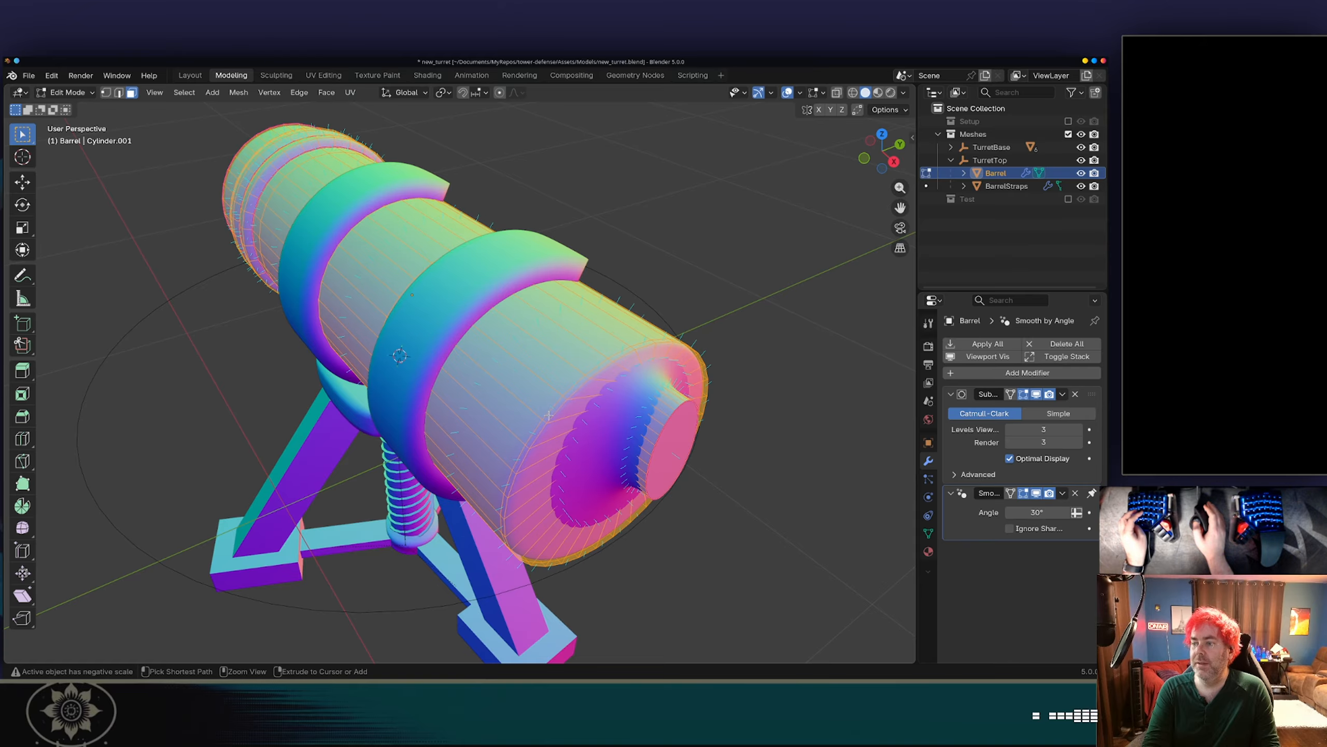
Deselect the mesh, add a Triangulate modifier to the Barrel, and save new_turret.blend.
click(725, 302)
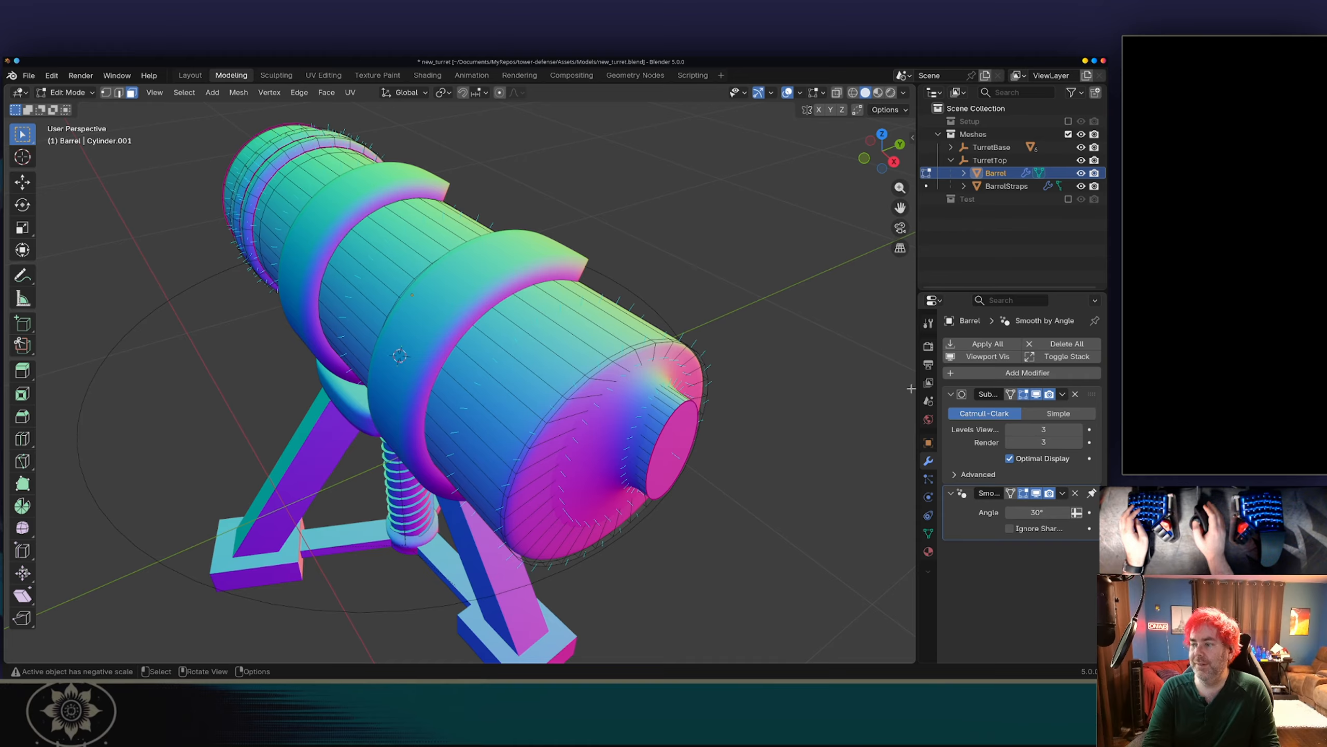
click(947, 372)
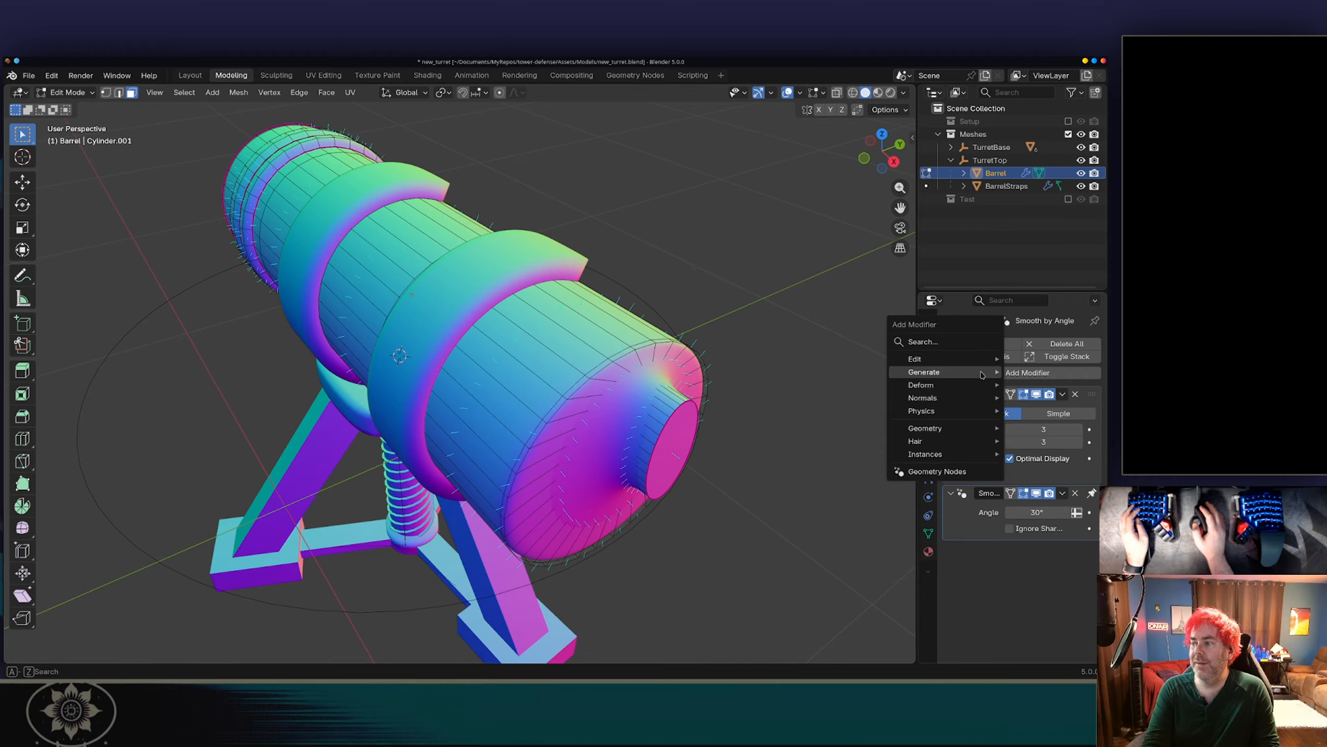
mouse_move(940, 374)
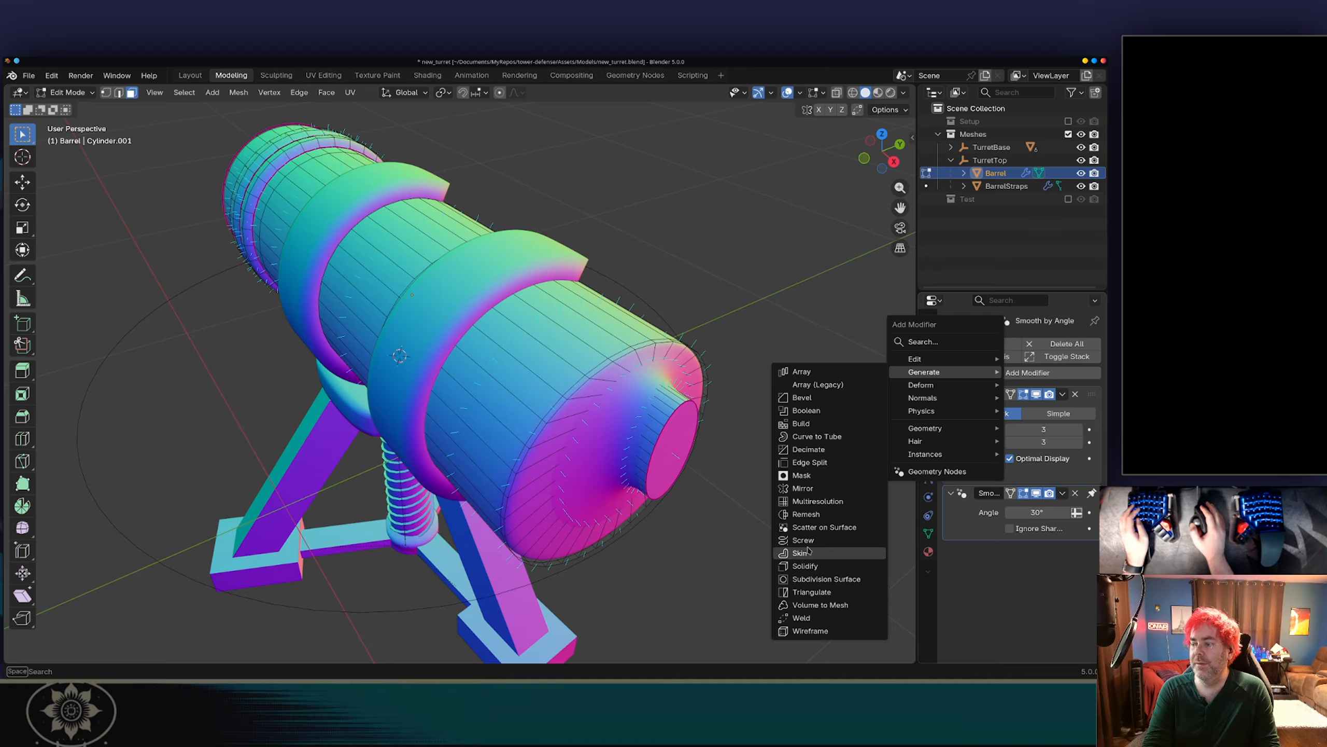
click(810, 591)
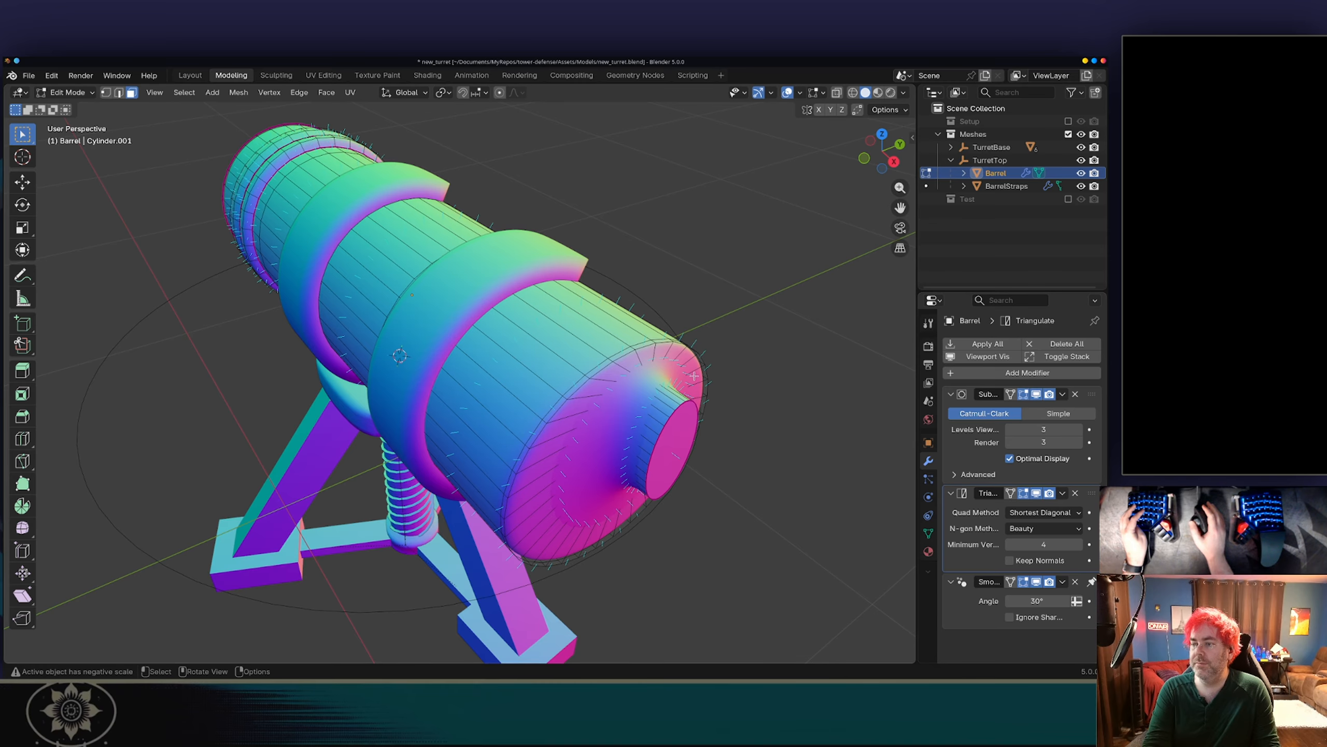
key(ctrl+s)
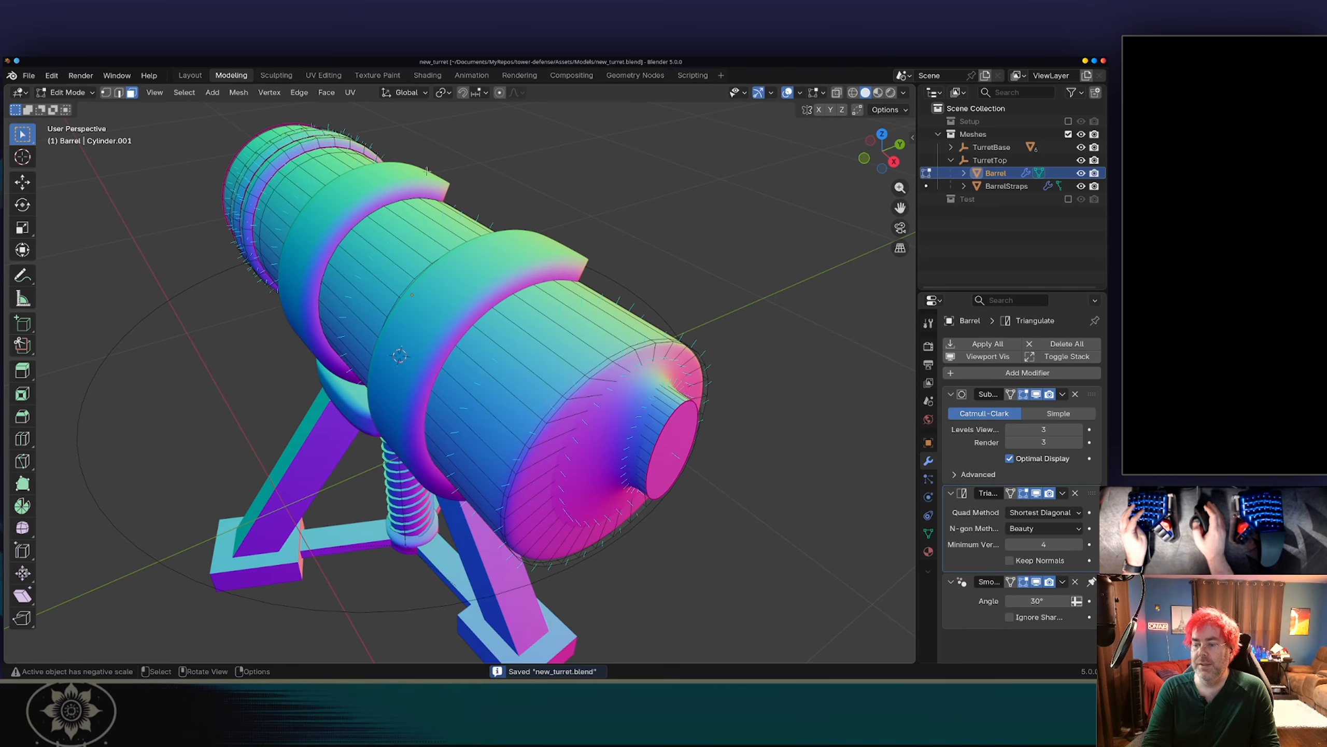
Export the turret as glTF Binary over new_turret.glb in the Models folder using the remembered export settings.
click(29, 75)
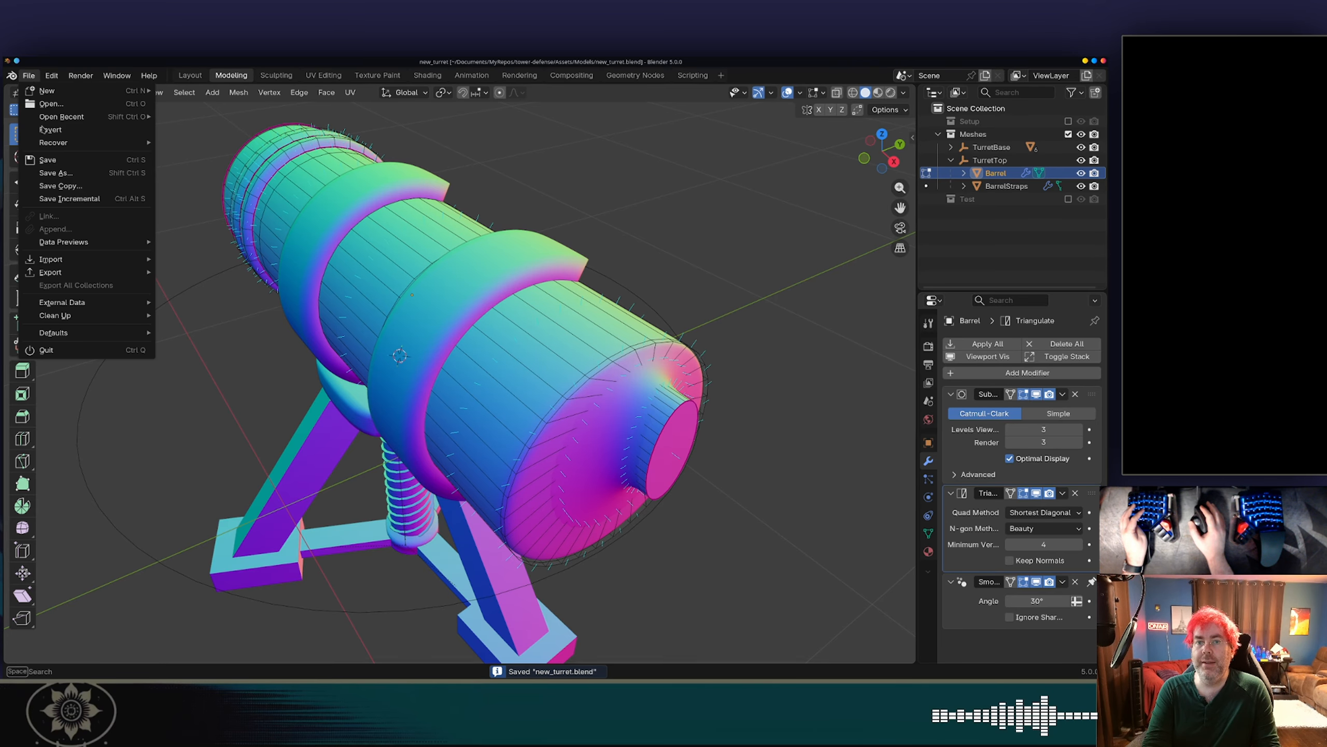
mouse_move(79, 271)
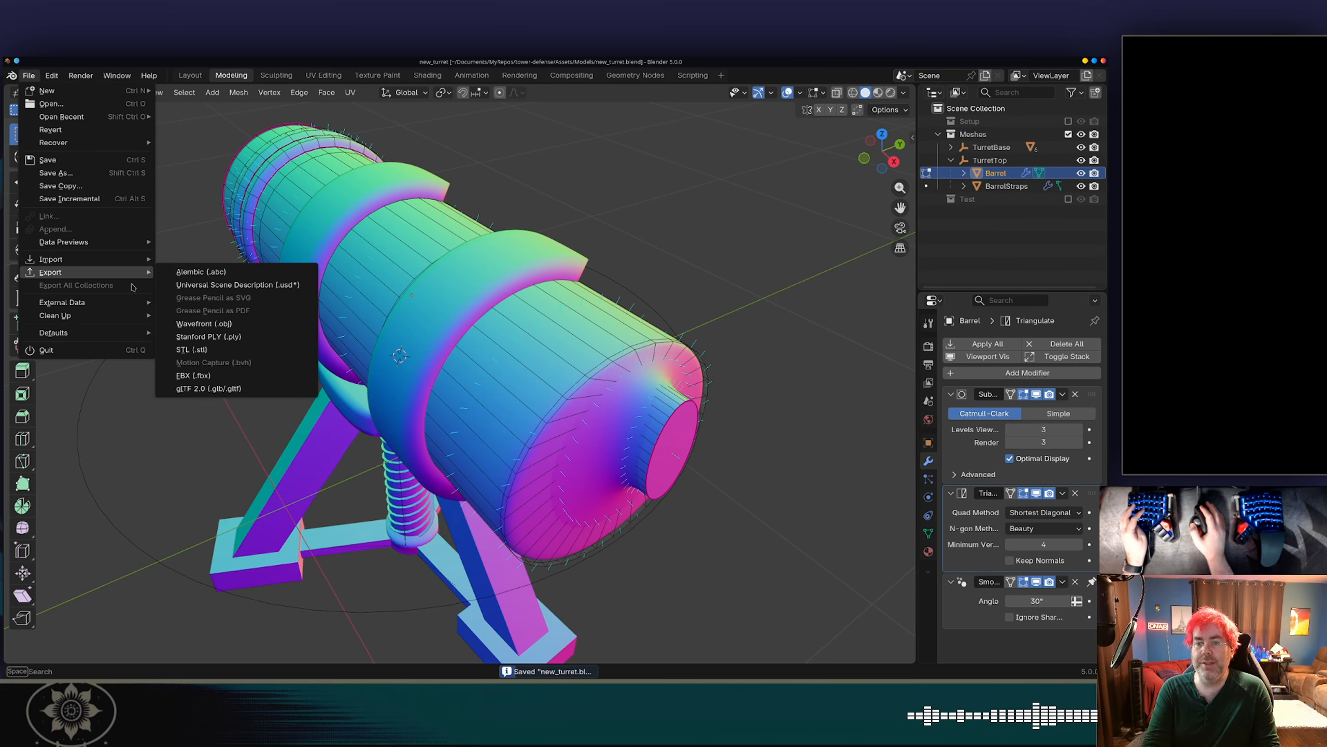
click(214, 388)
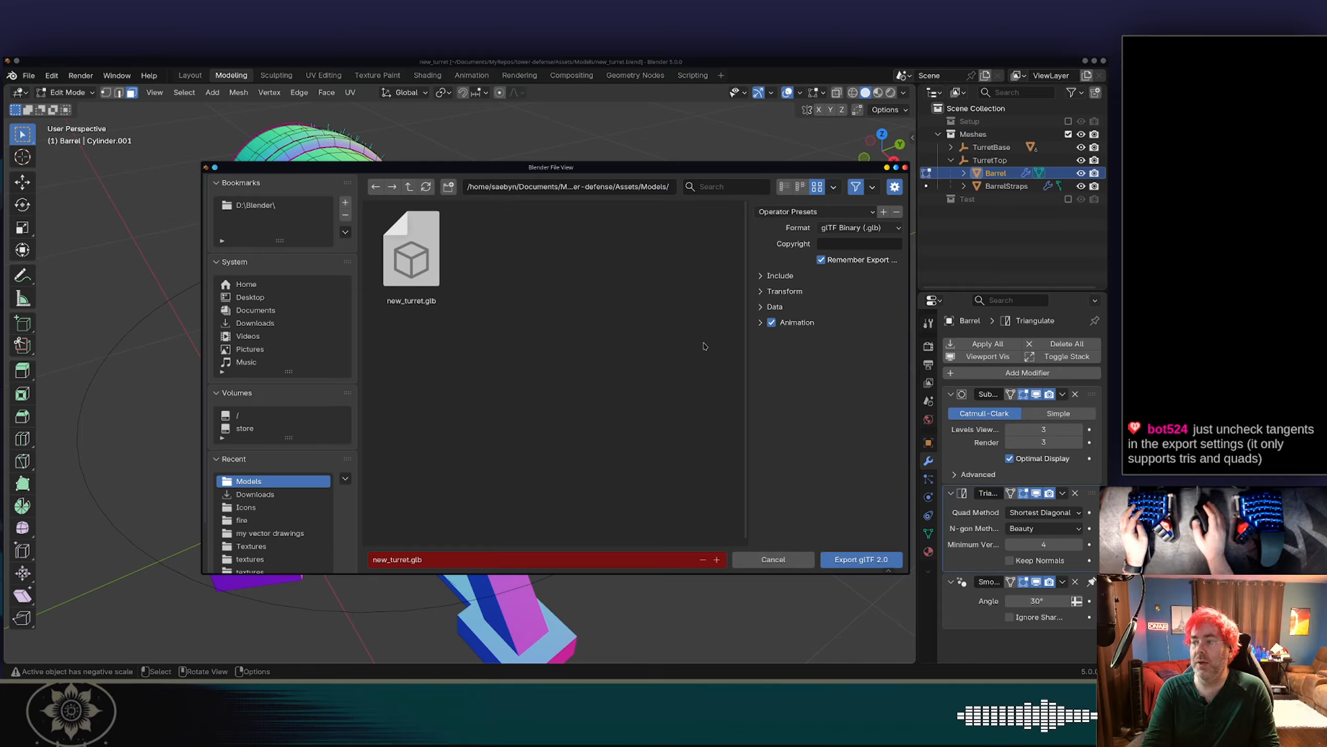
click(858, 559)
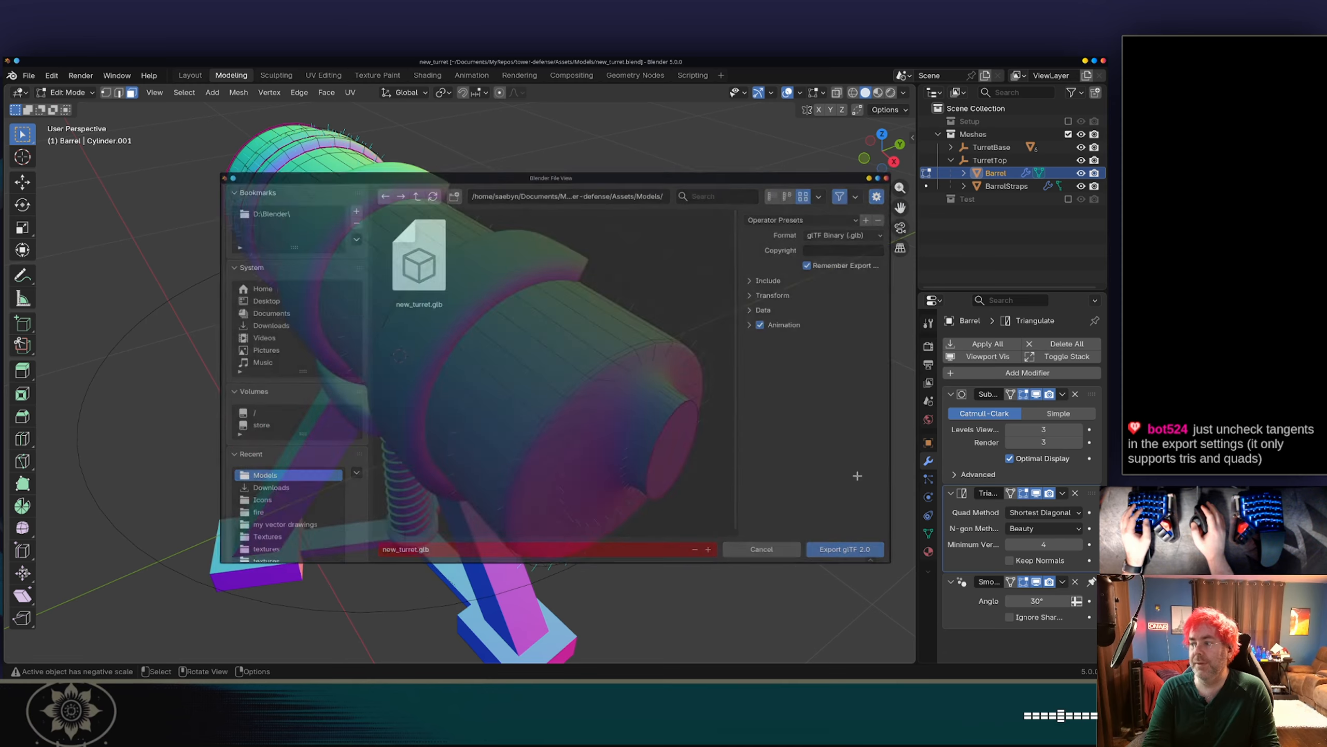
Remove the Triangulate modifier from the Barrel and save new_turret.blend.
click(1076, 493)
key(super+s)
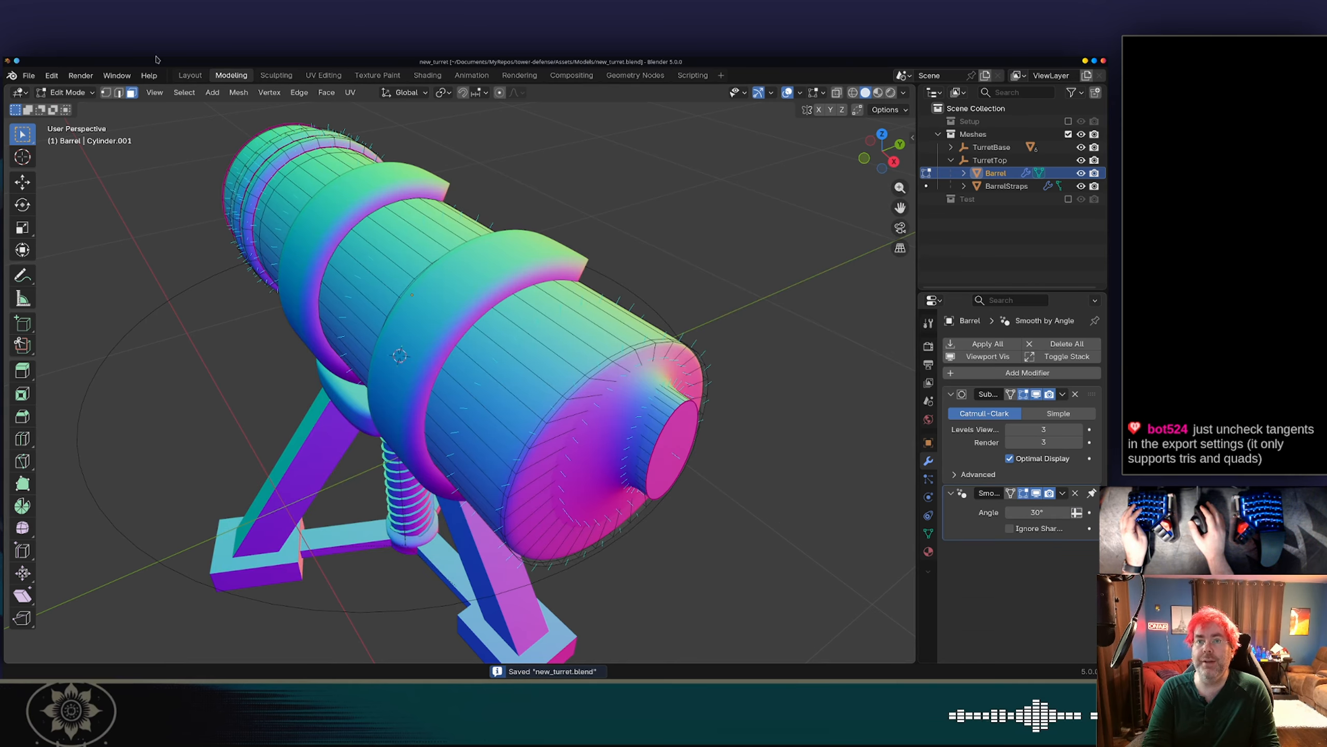
Disable Tangents in the glTF 2.0 export's mesh options and export over new_turret.glb in the Models folder.
click(28, 75)
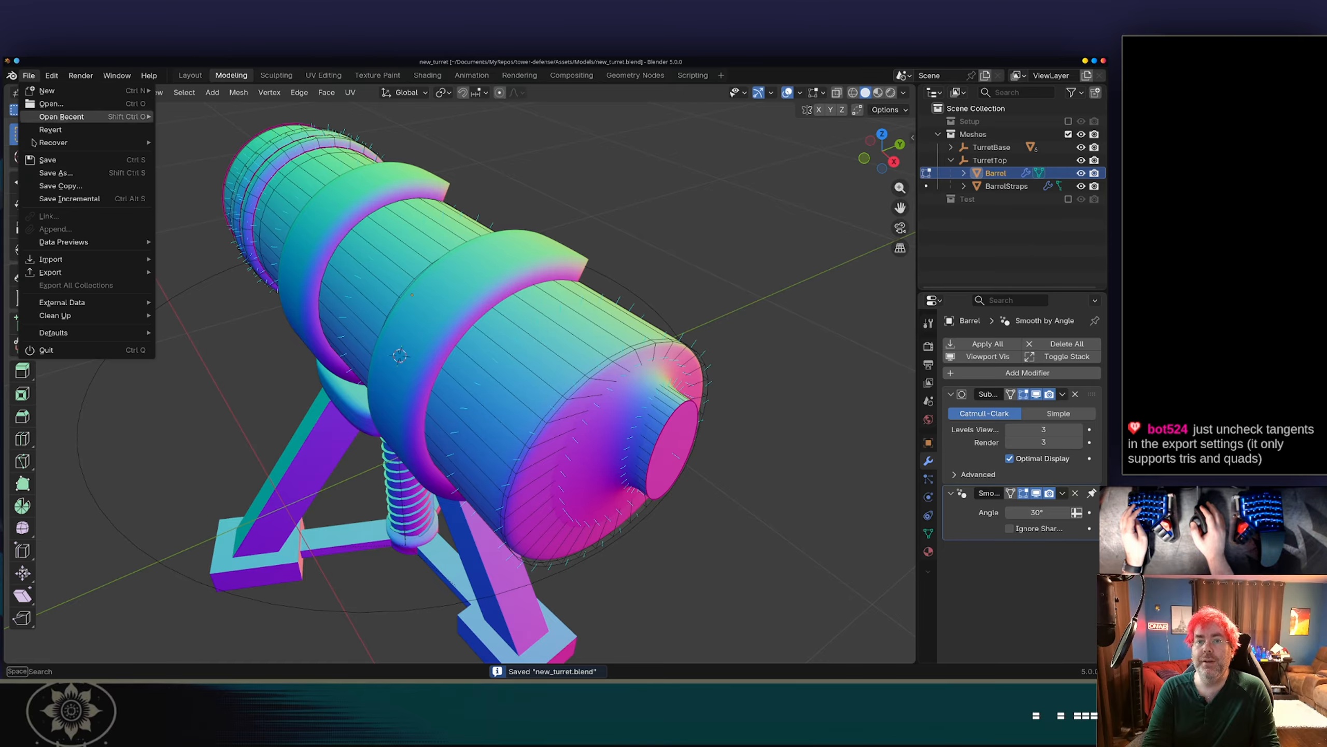
mouse_move(51, 272)
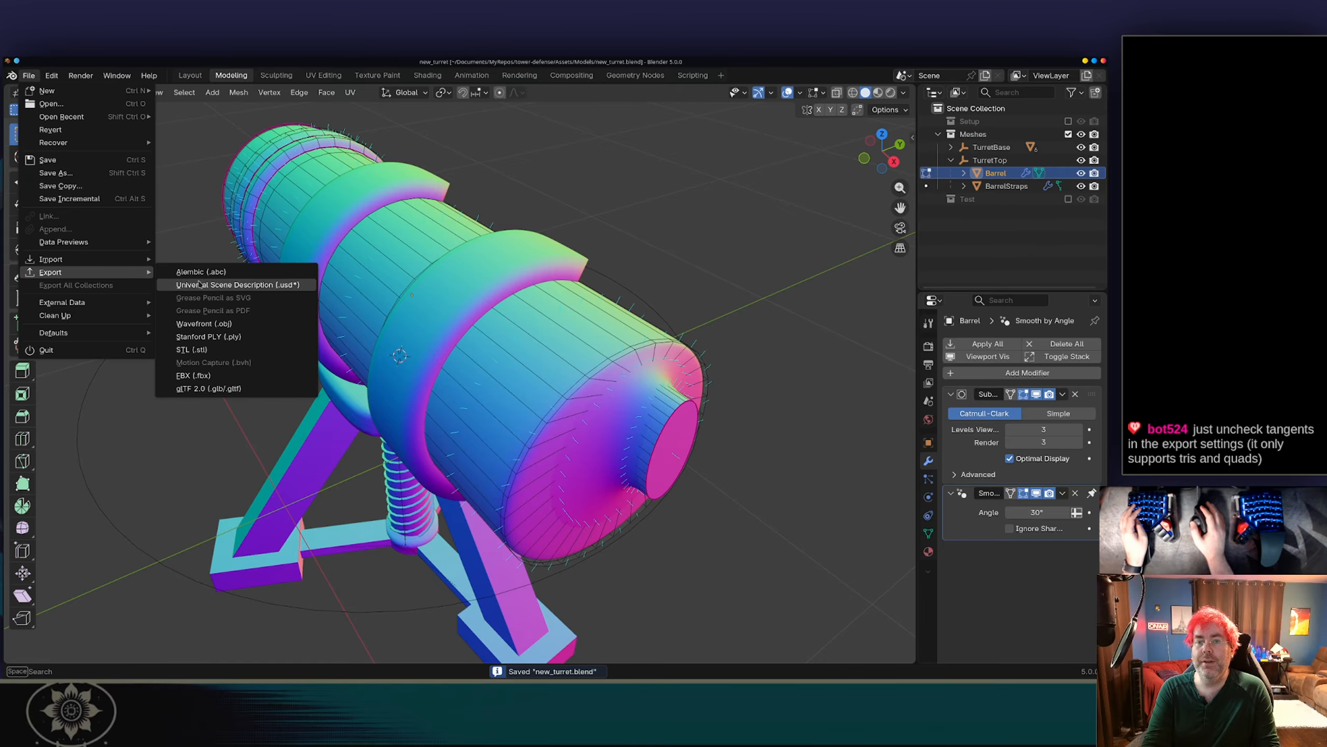
click(231, 388)
click(769, 307)
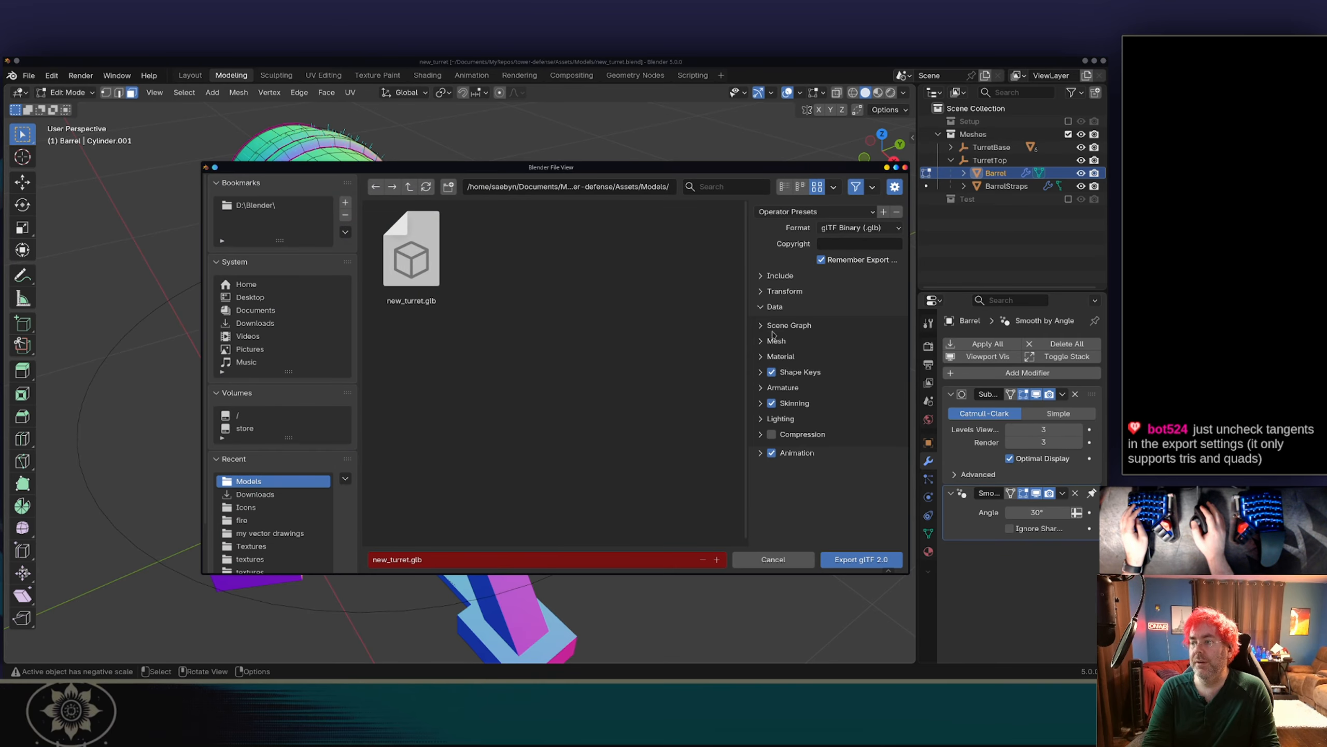
click(777, 294)
click(780, 276)
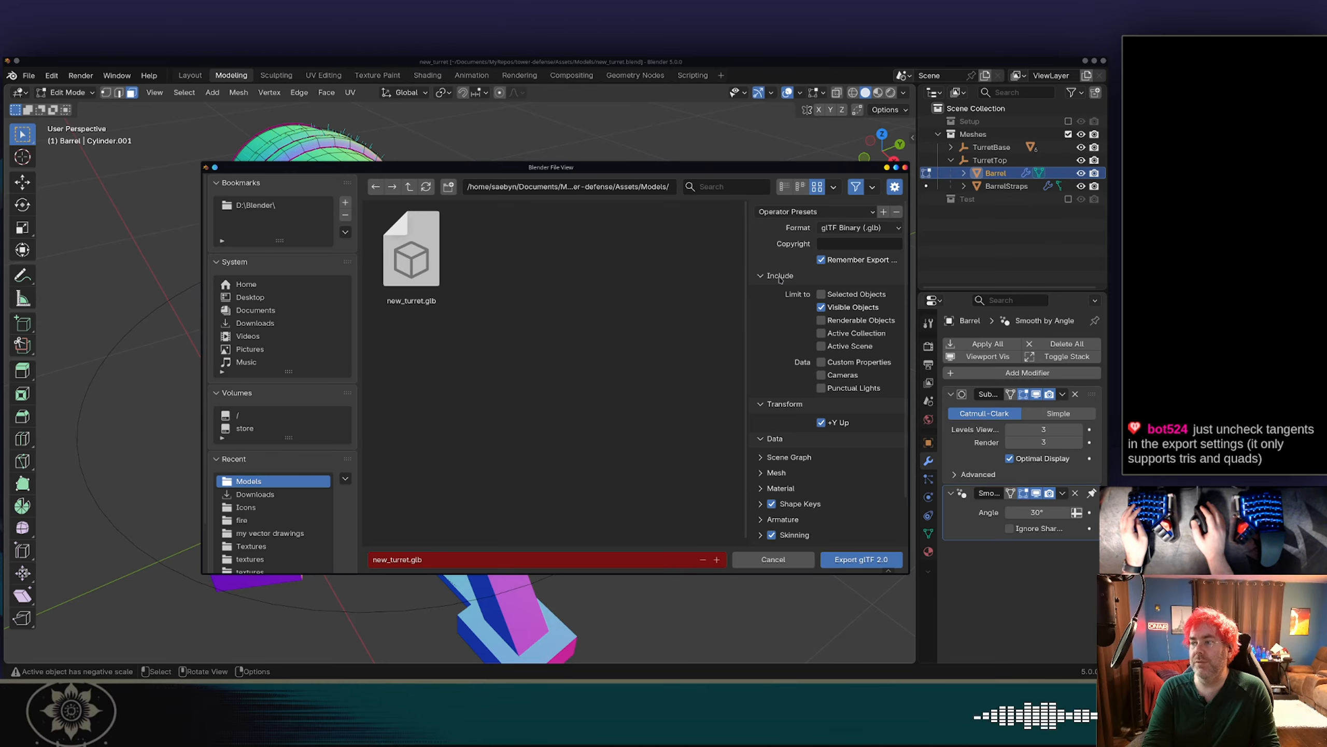
scroll(785, 292, down, 2)
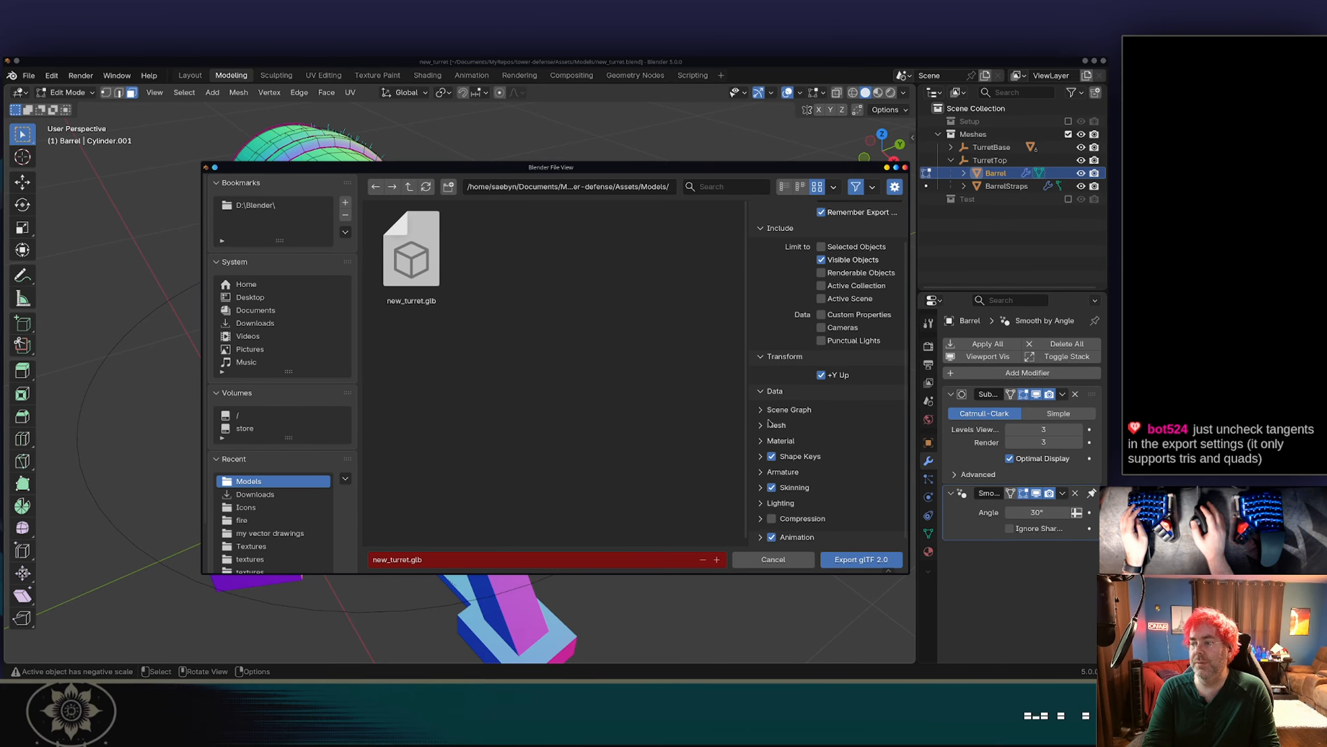
click(774, 425)
scroll(805, 414, down, 4)
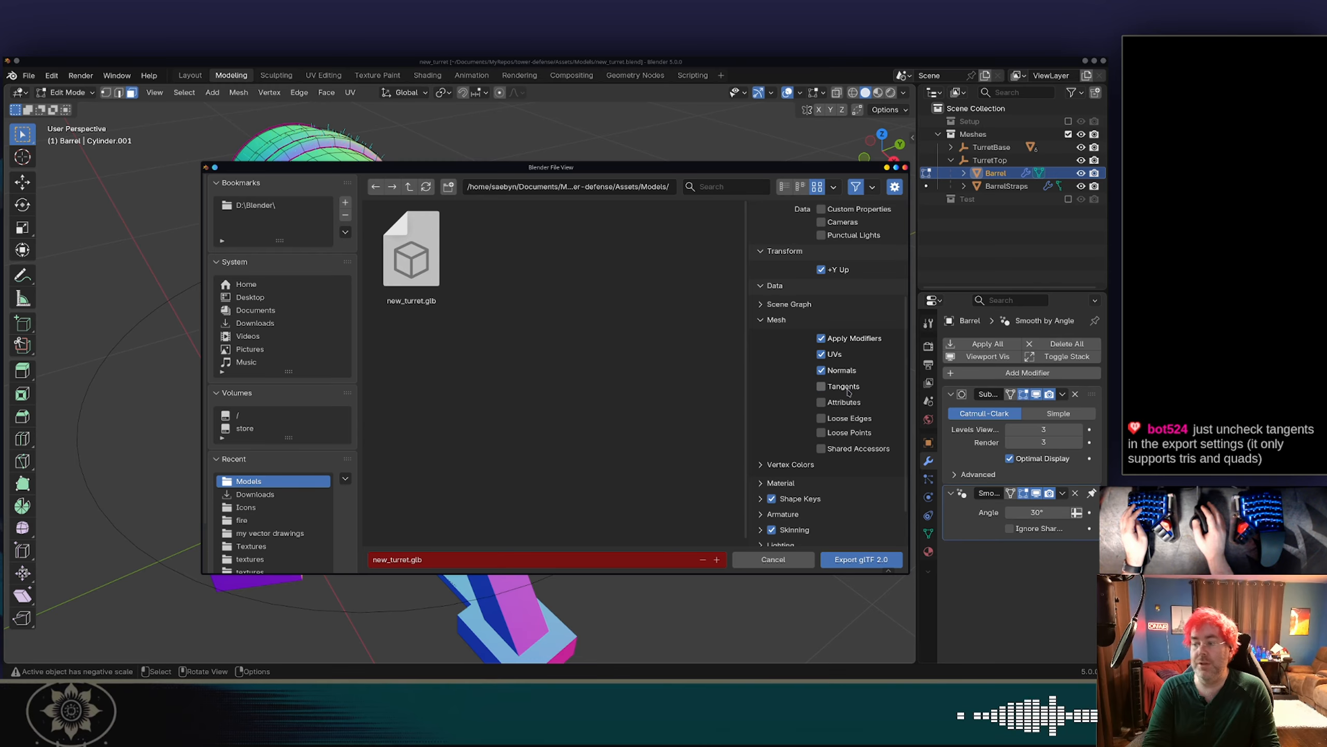
click(834, 559)
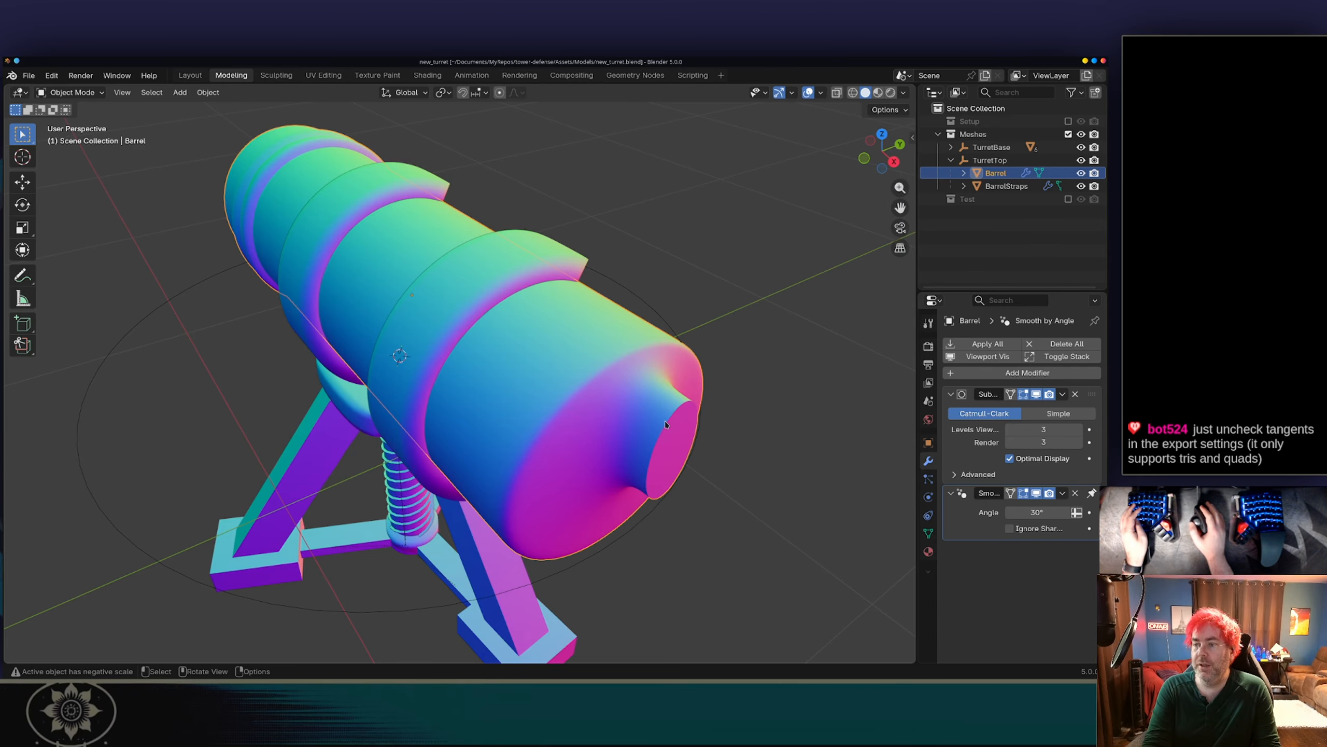
Switch to Firefox and search the web in a new tab for "blender active object has negative scale".
key(alt+Tab)
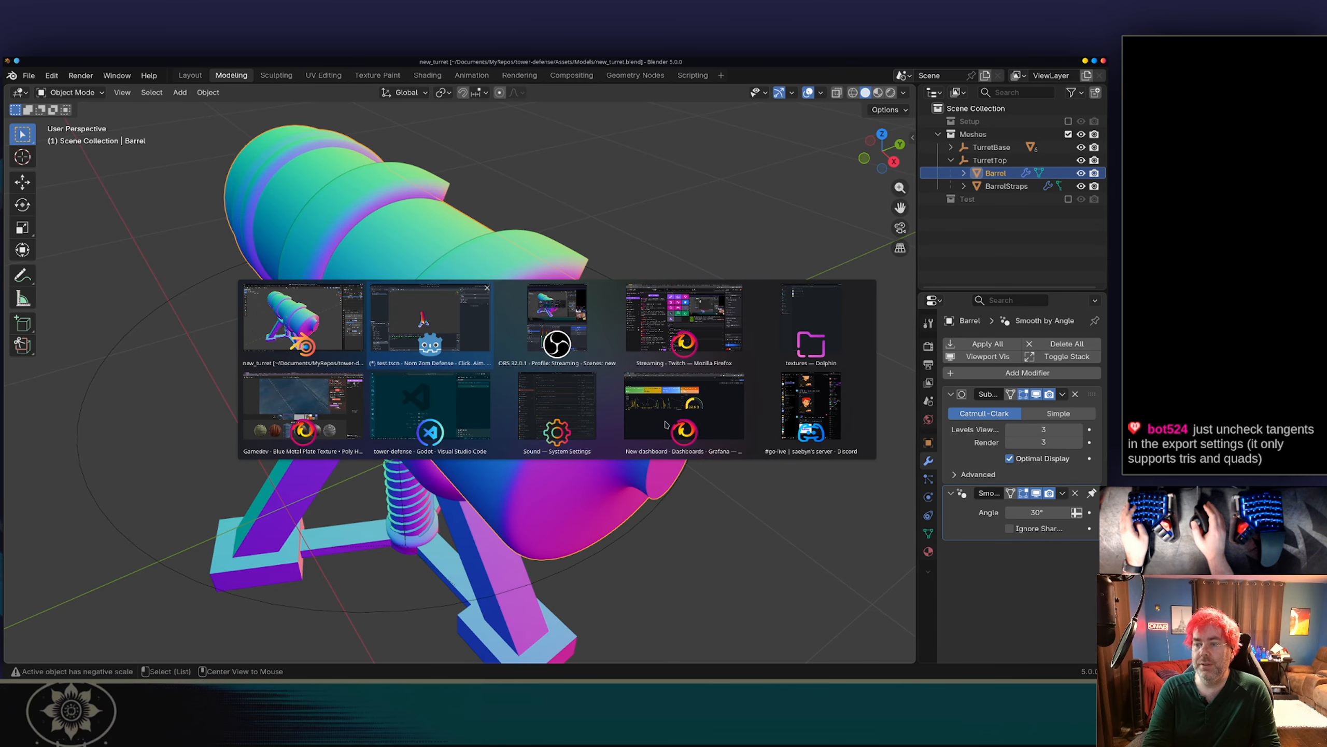
key(Escape)
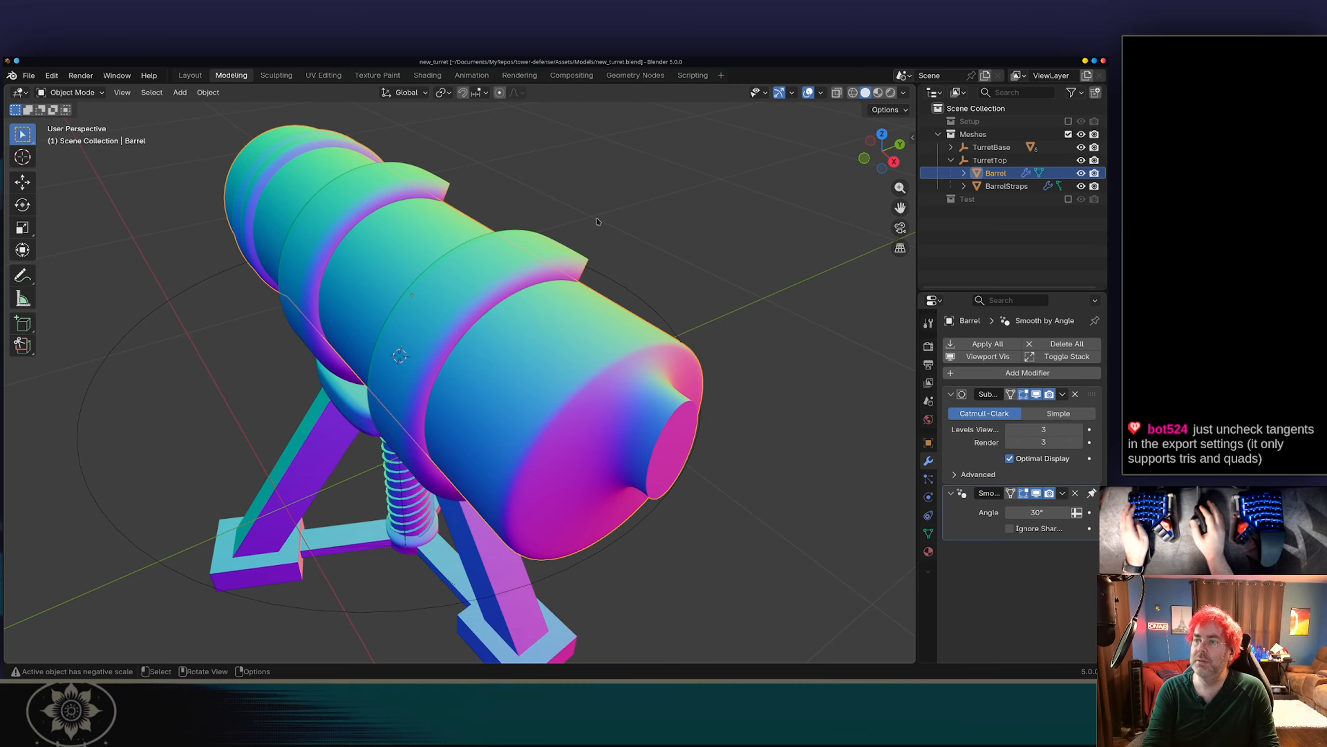
key(alt+Tab)
key(alt+Tab)
key(alt+Tab)
key(alt+Tab)
key(alt+Tab)
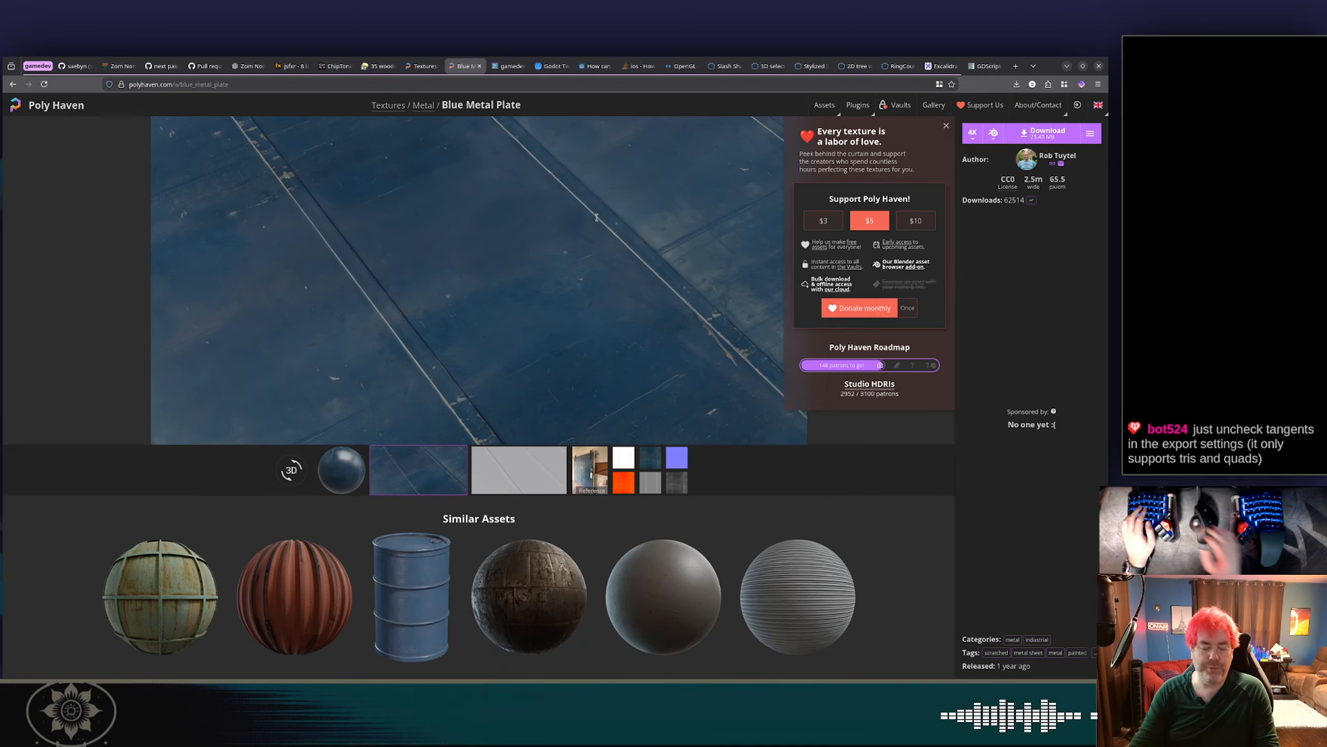
key(ctrl+t)
text(blender active object)
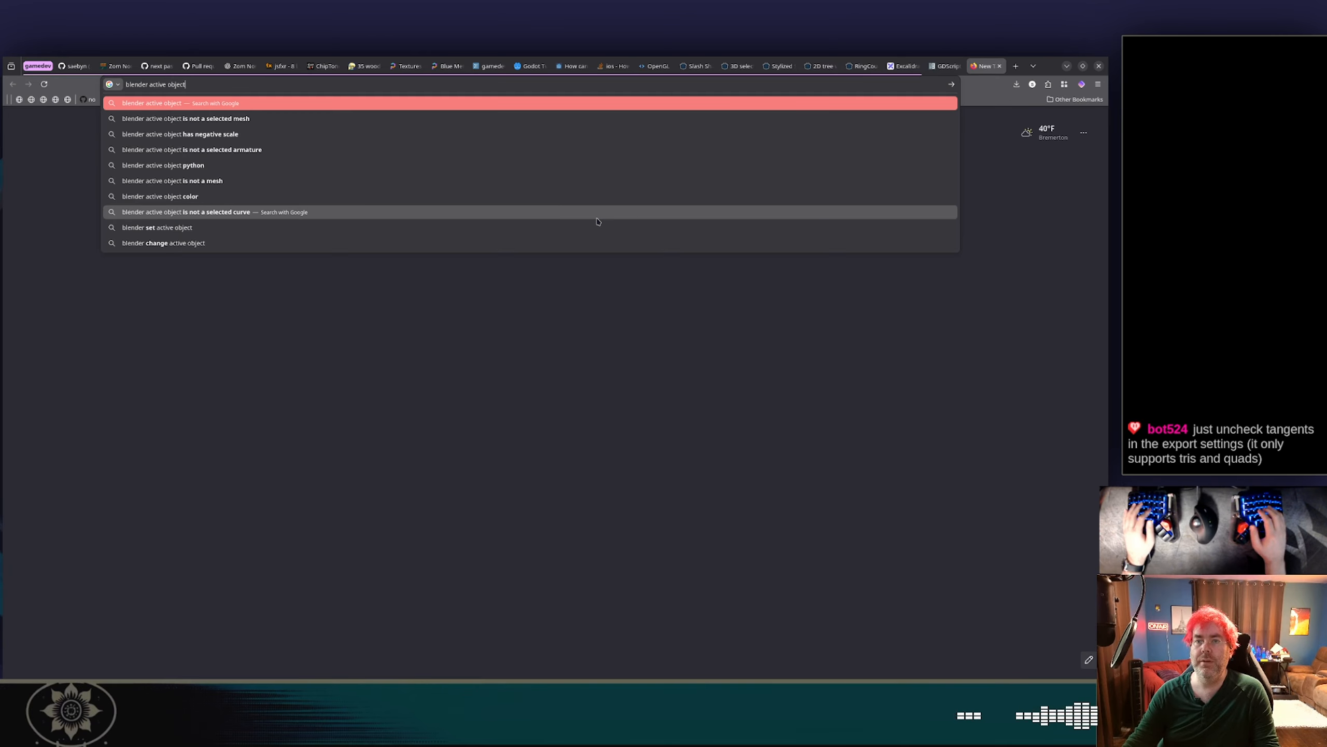
key(Down)
key(Down)
key(Return)
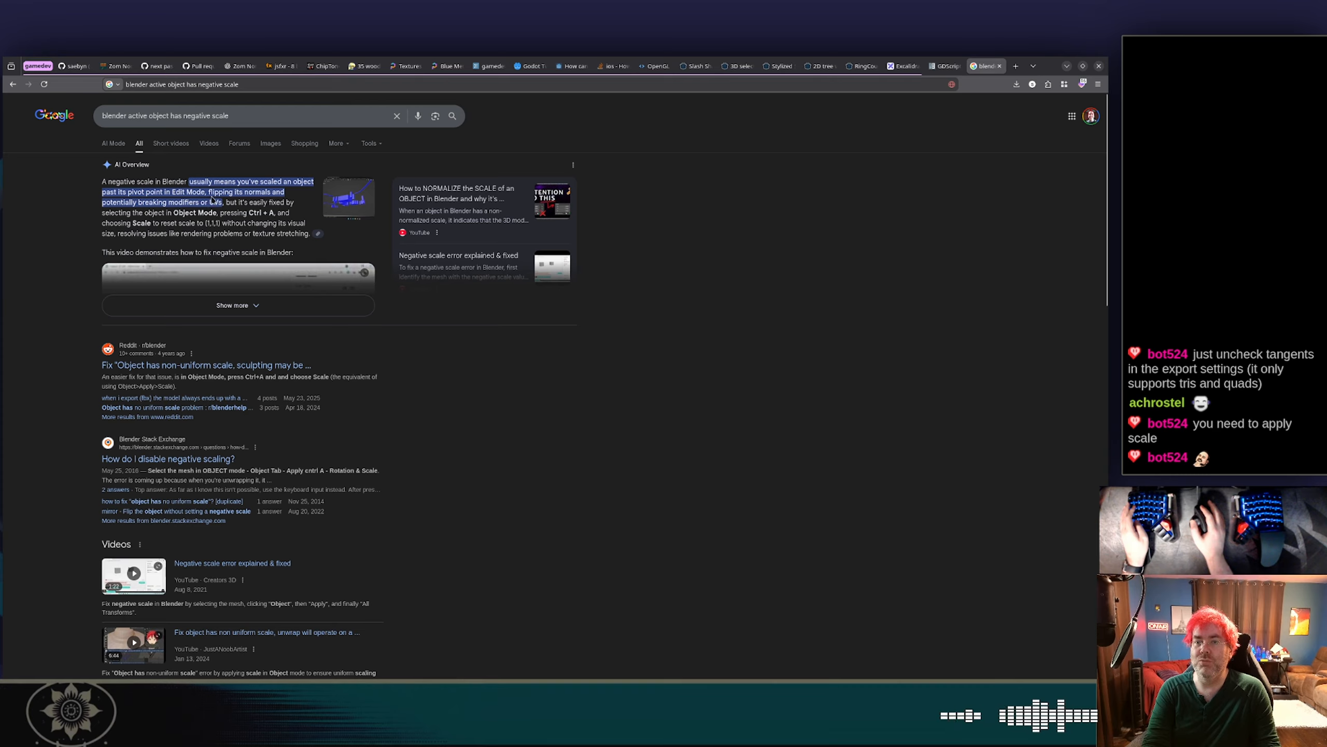
Read the search overview's explanation of negative scale in Blender and switch back to Blender.
mouse_move(205, 191)
mouse_down()
mouse_move(245, 194)
mouse_move(186, 202)
mouse_move(226, 204)
mouse_up()
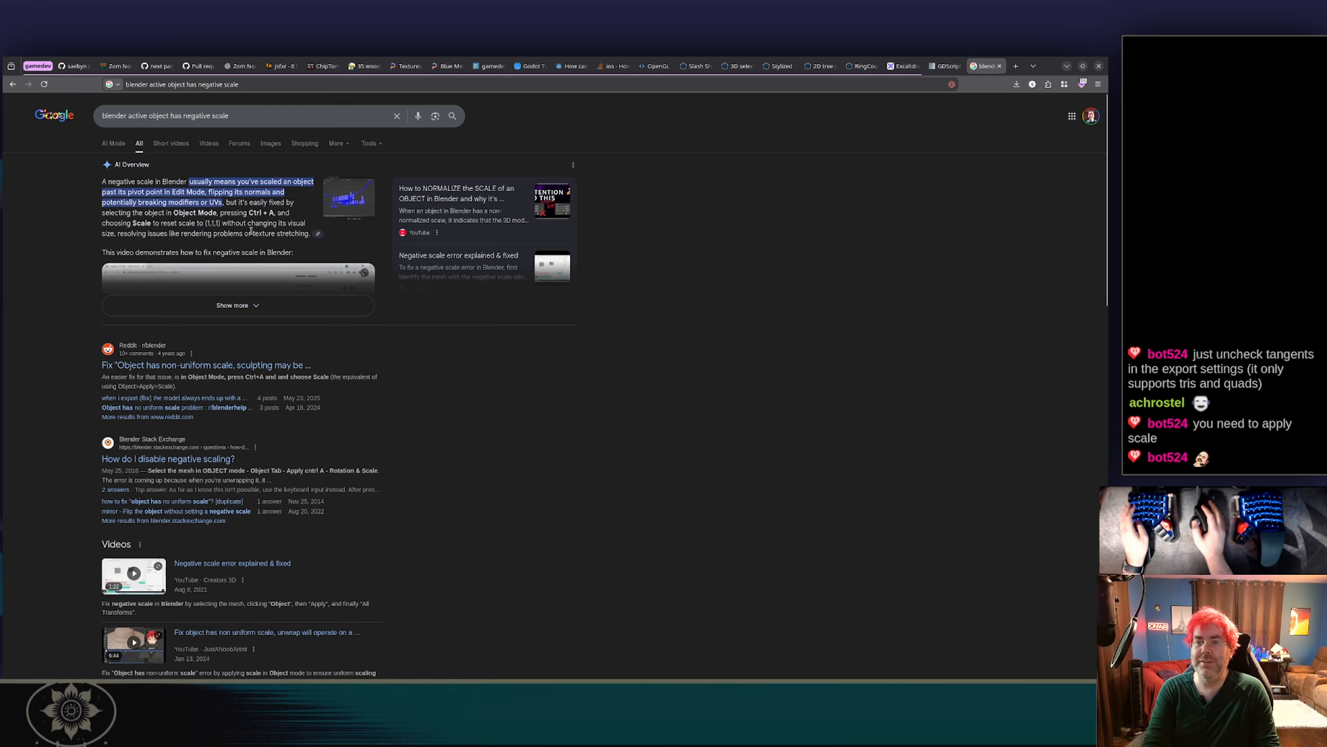
key(alt+Tab)
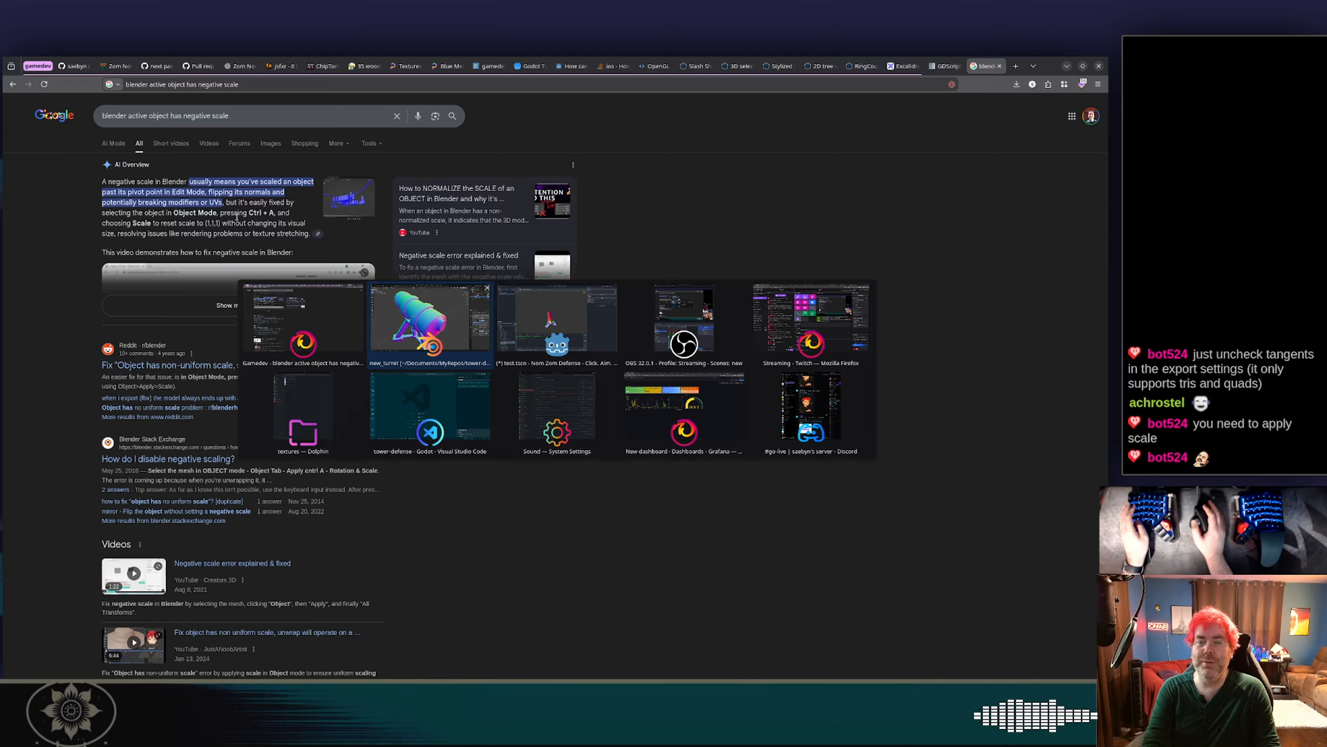
Check the turret in wireframe and rendered shading and return the viewport to solid shading.
key(shift+z)
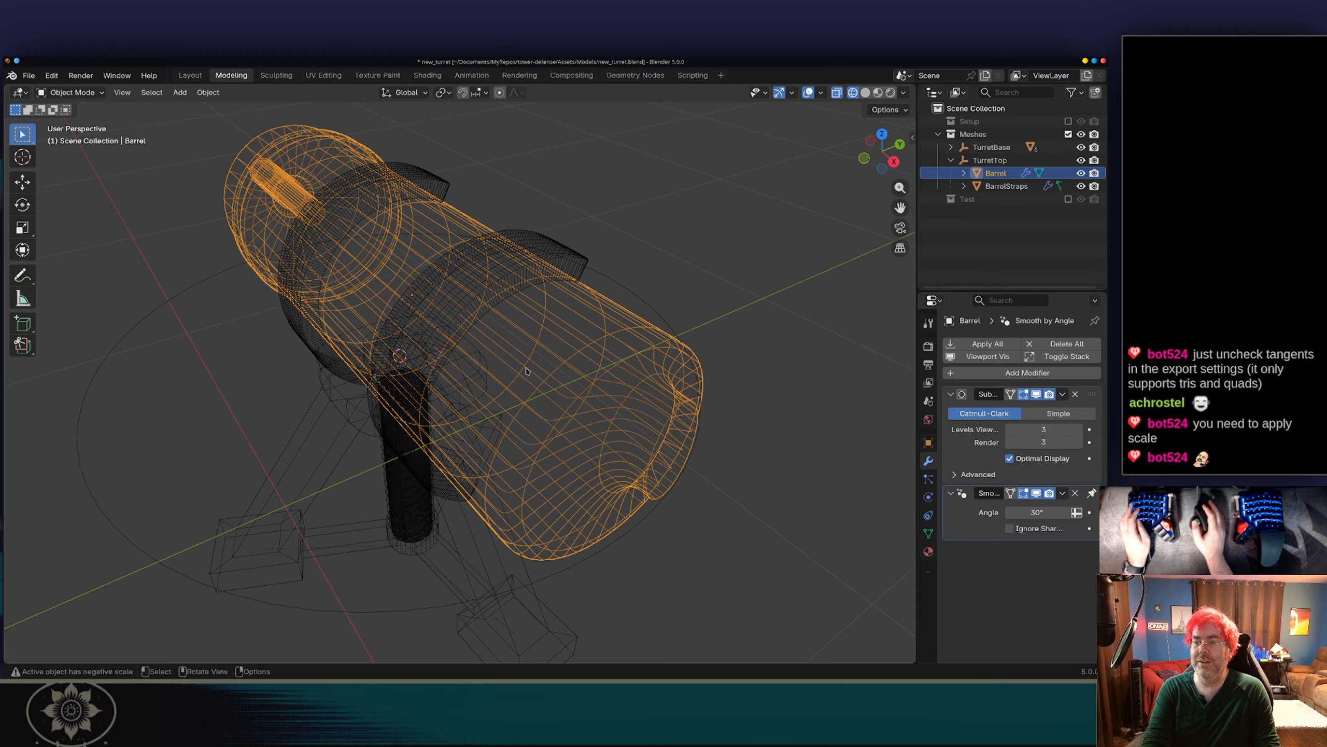
key(z)
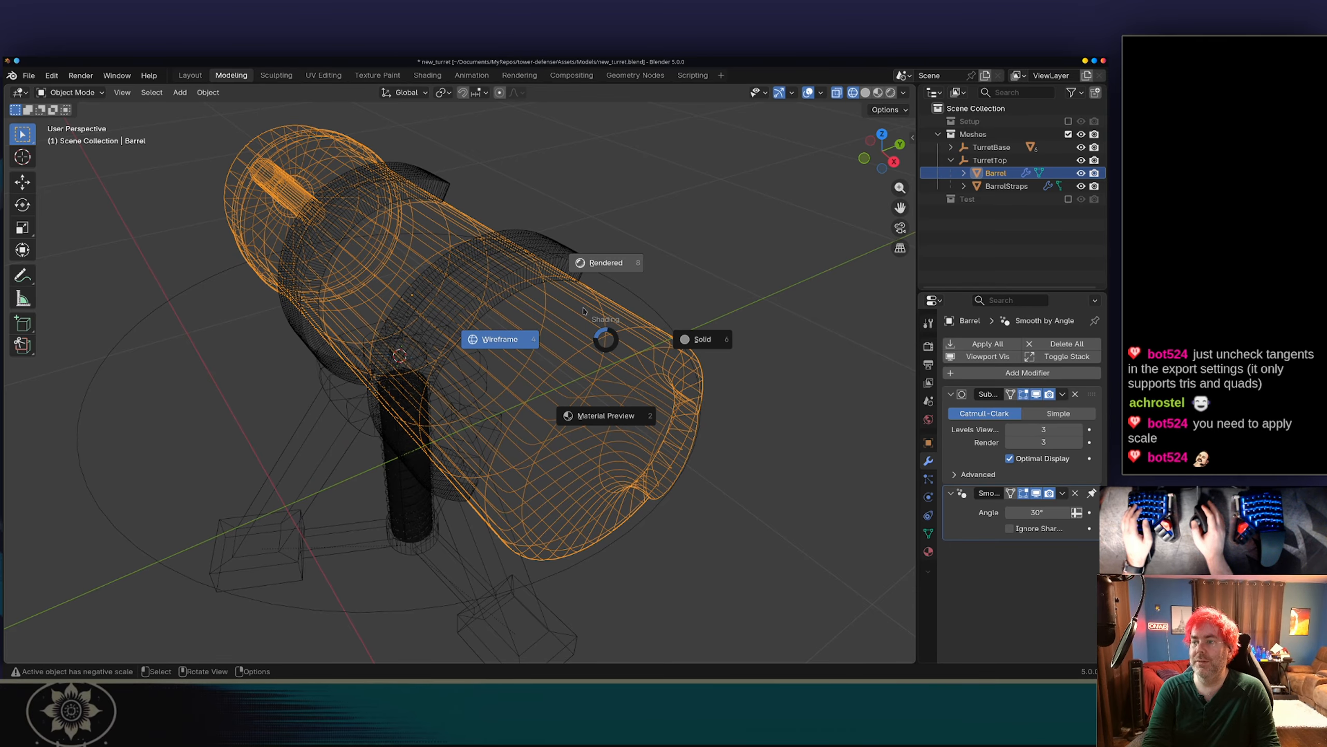
click(599, 271)
key(z)
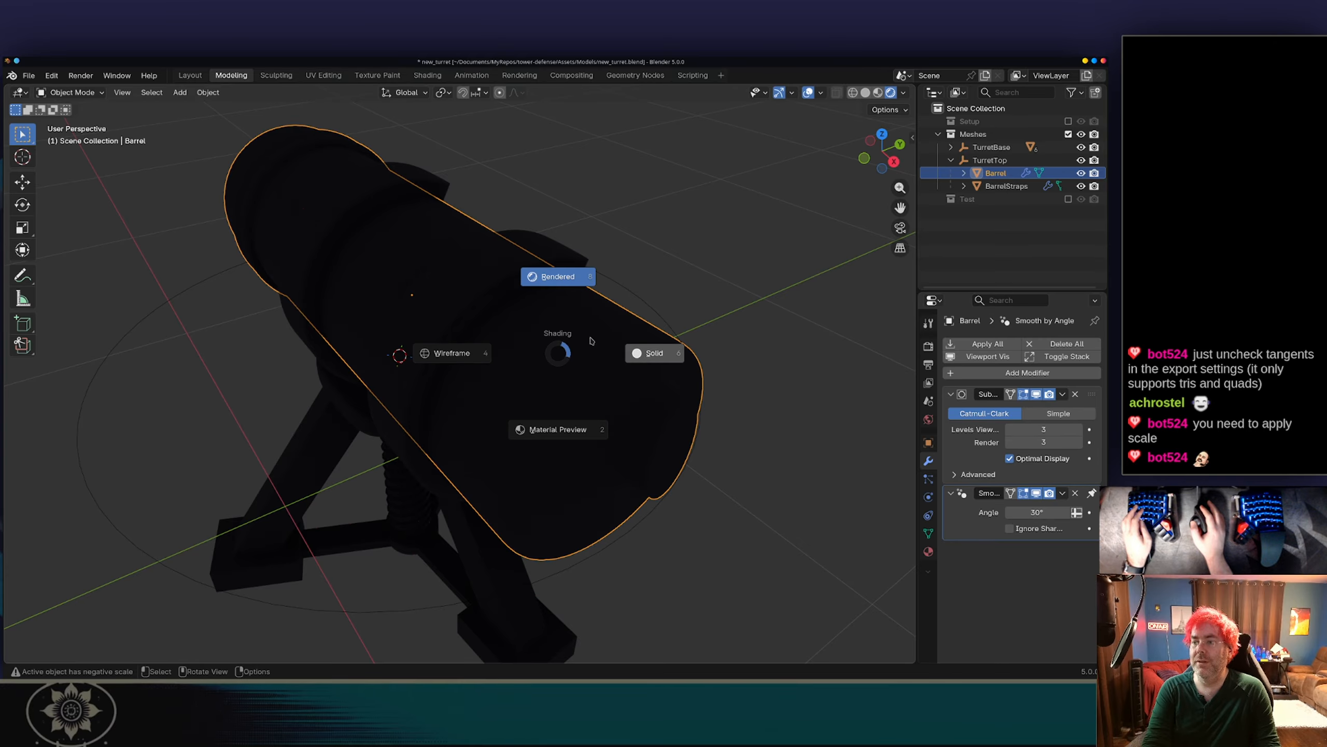
click(644, 357)
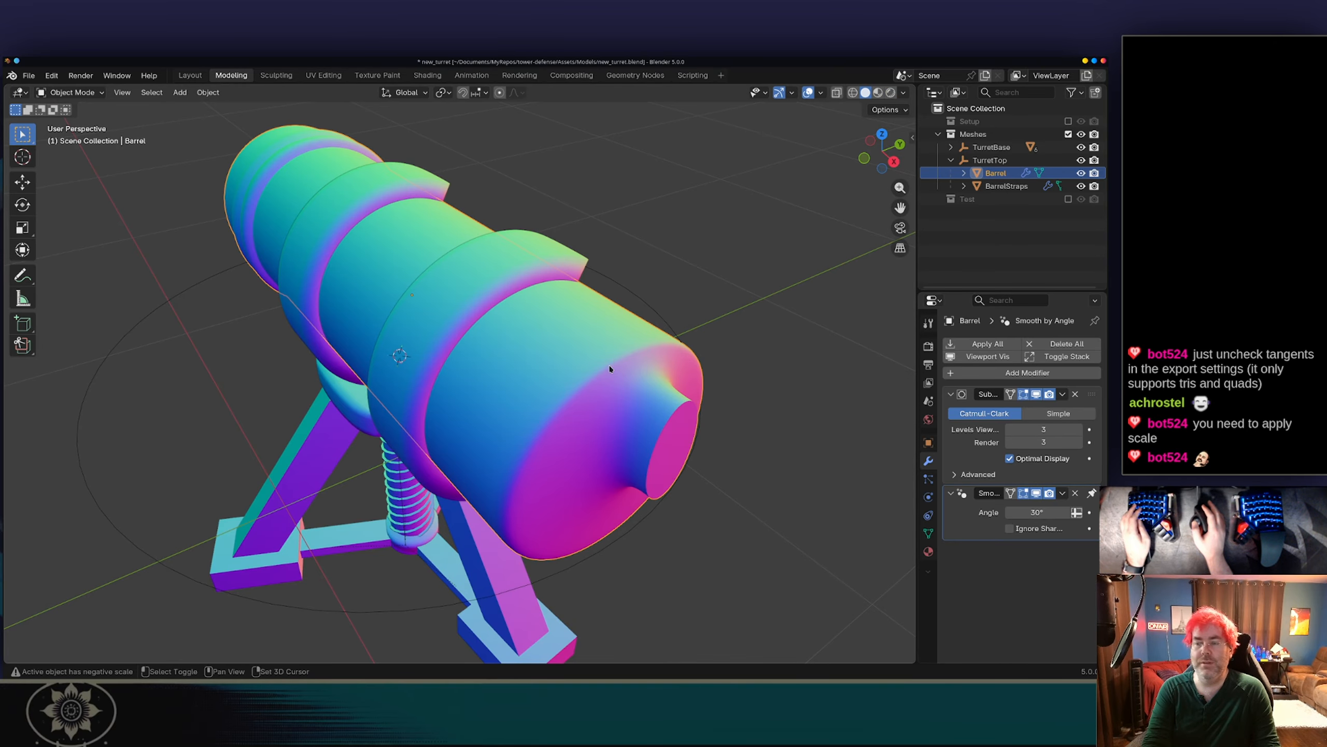
key(shift+a)
mouse_move(610, 366)
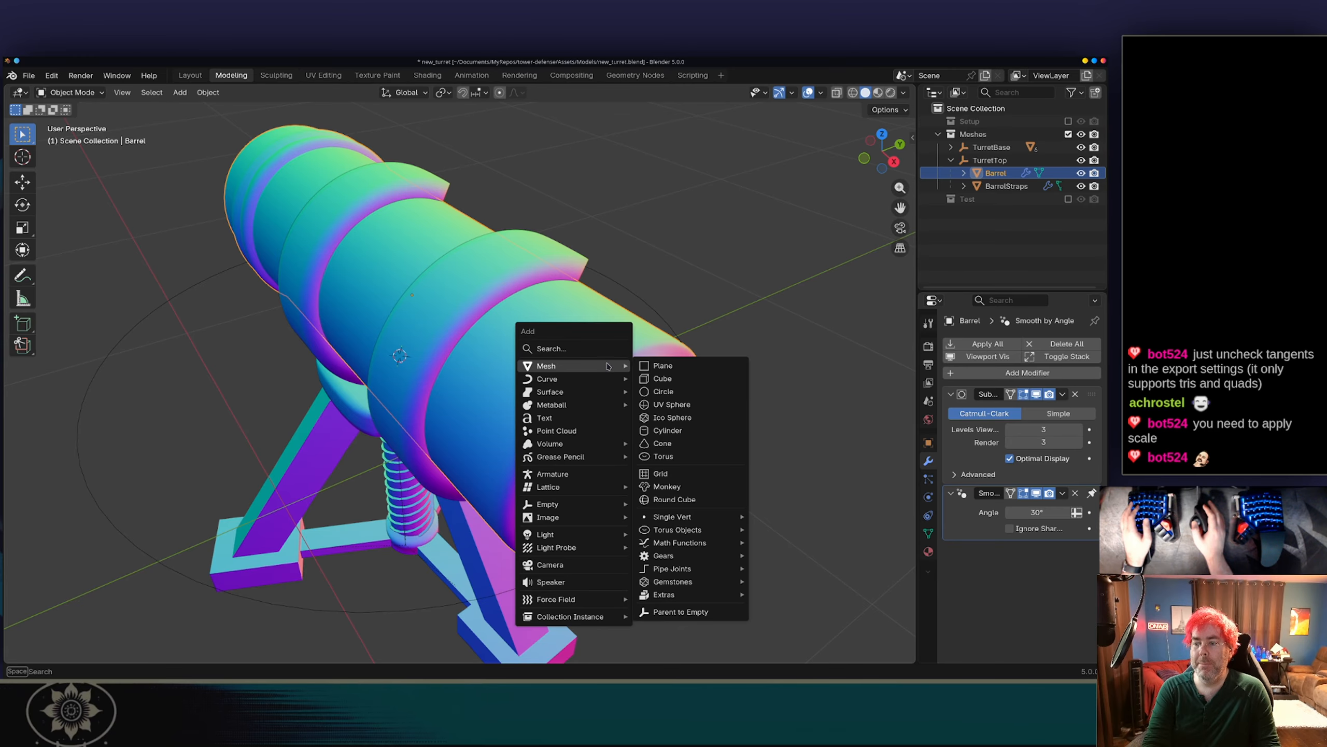
key(alt+Tab)
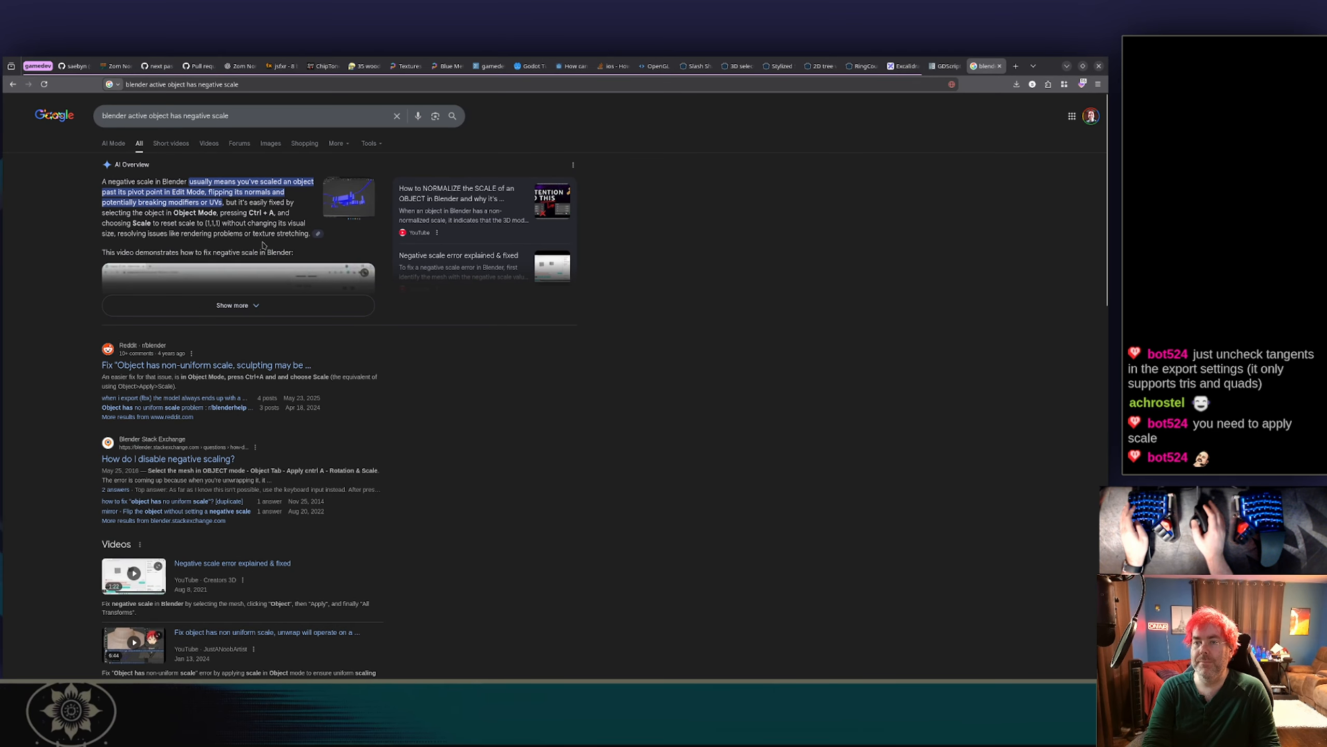
key(alt+Tab)
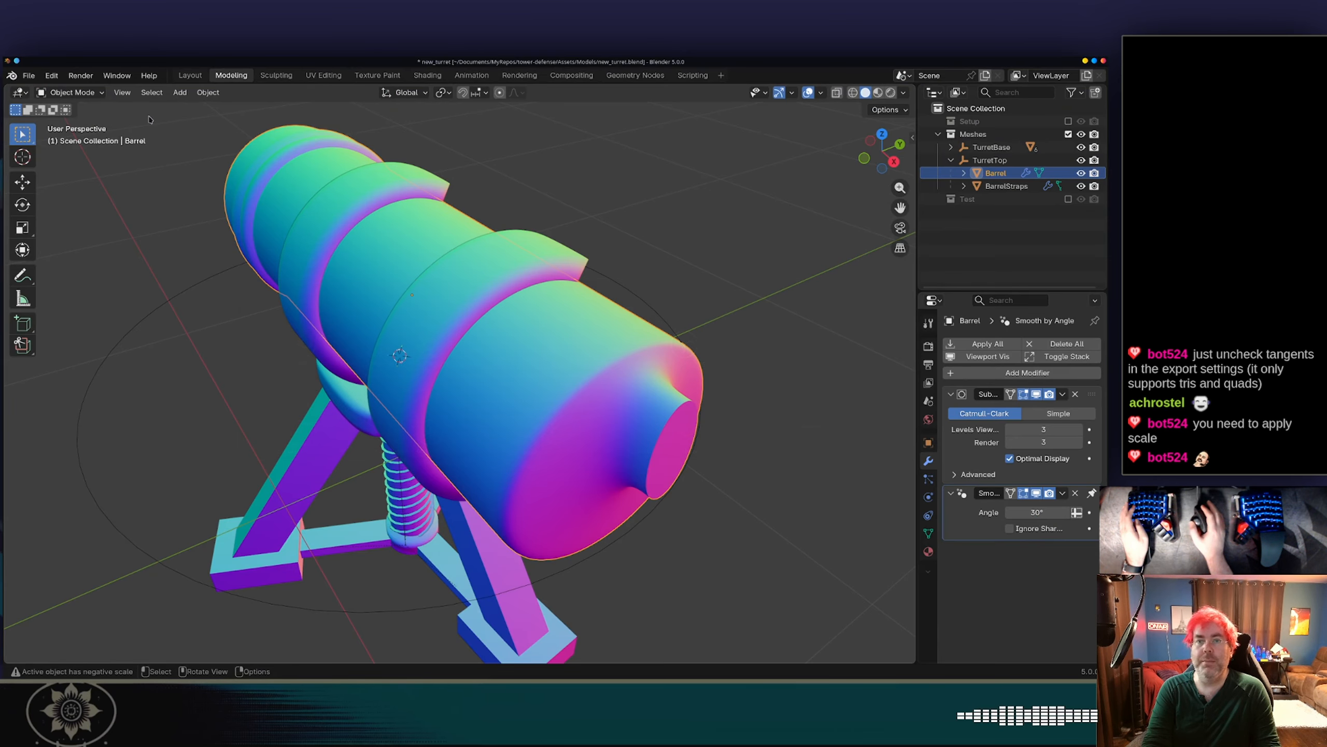
Apply the Barrel's scale in Object Mode and inspect the barrel's surface from several sides.
click(208, 92)
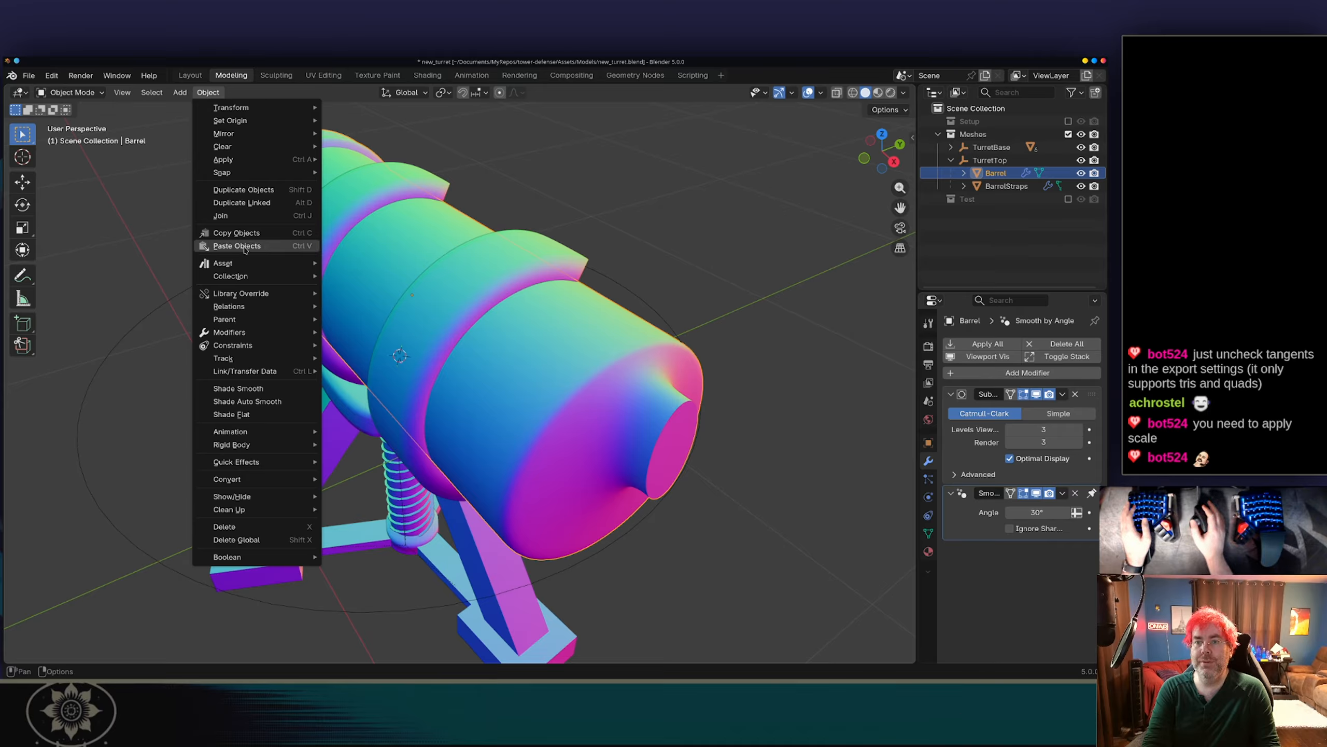
mouse_move(244, 111)
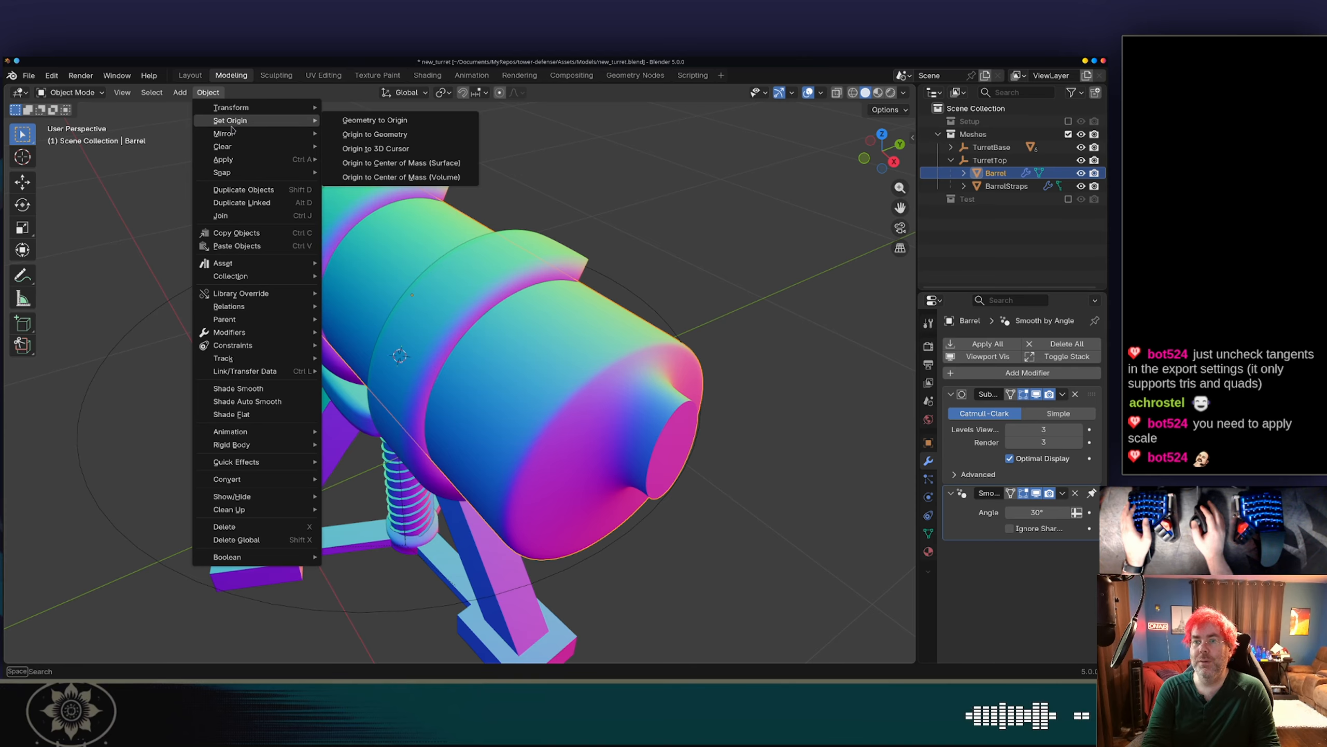
mouse_move(225, 159)
click(391, 186)
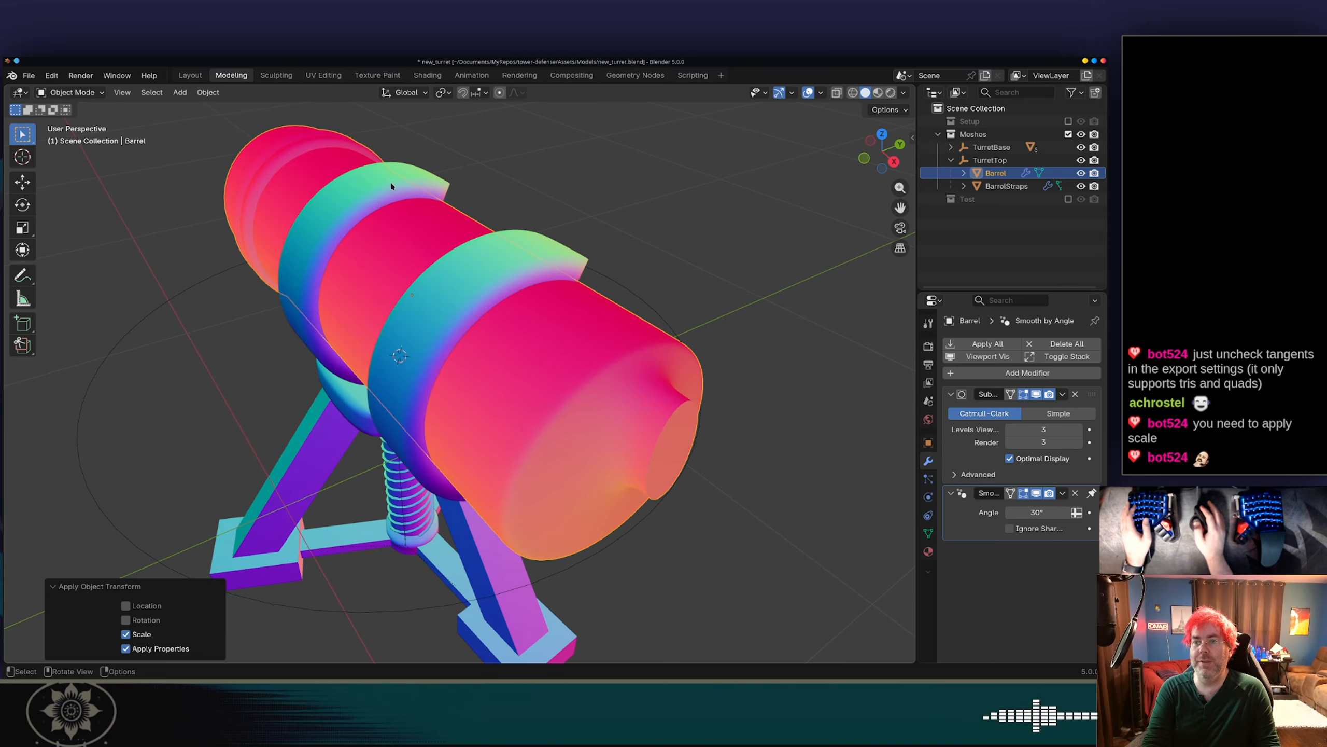
middle_drag(401, 260, 566, 213)
scroll(520, 222, down, 5)
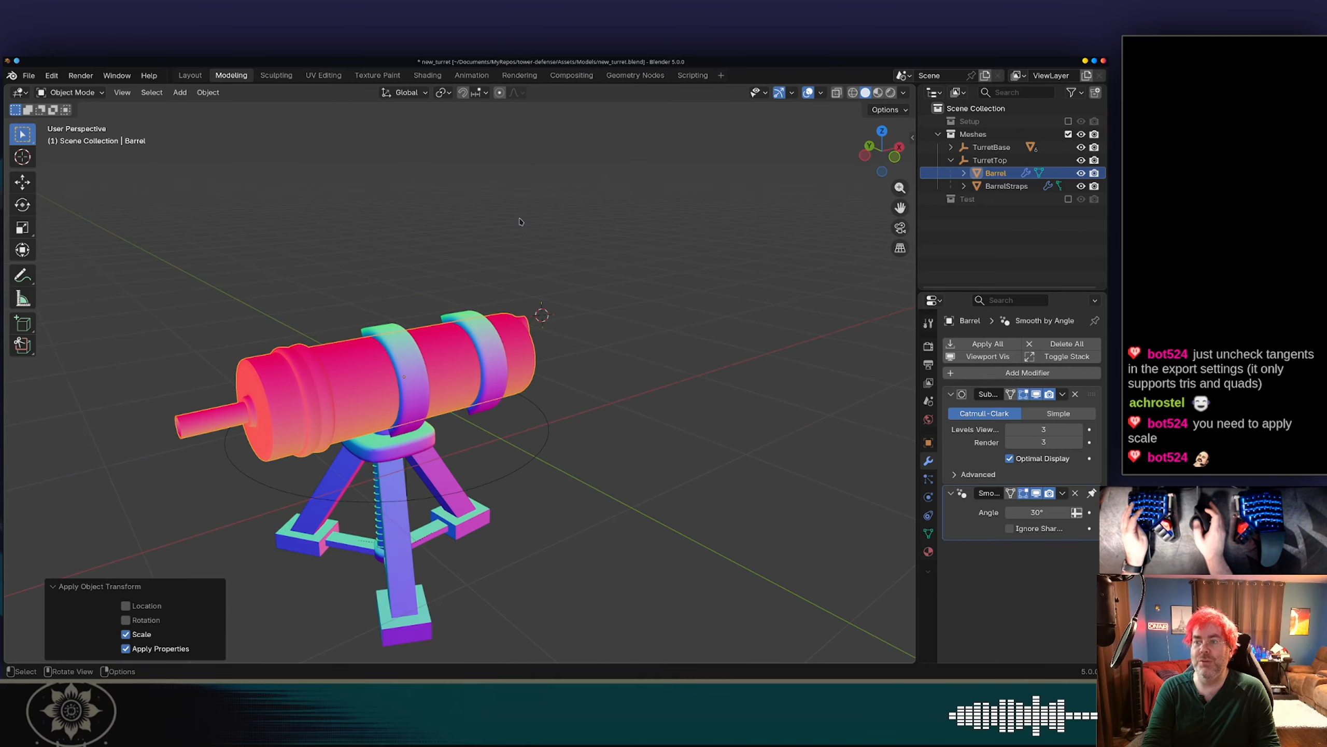
middle_drag(382, 295, 491, 280)
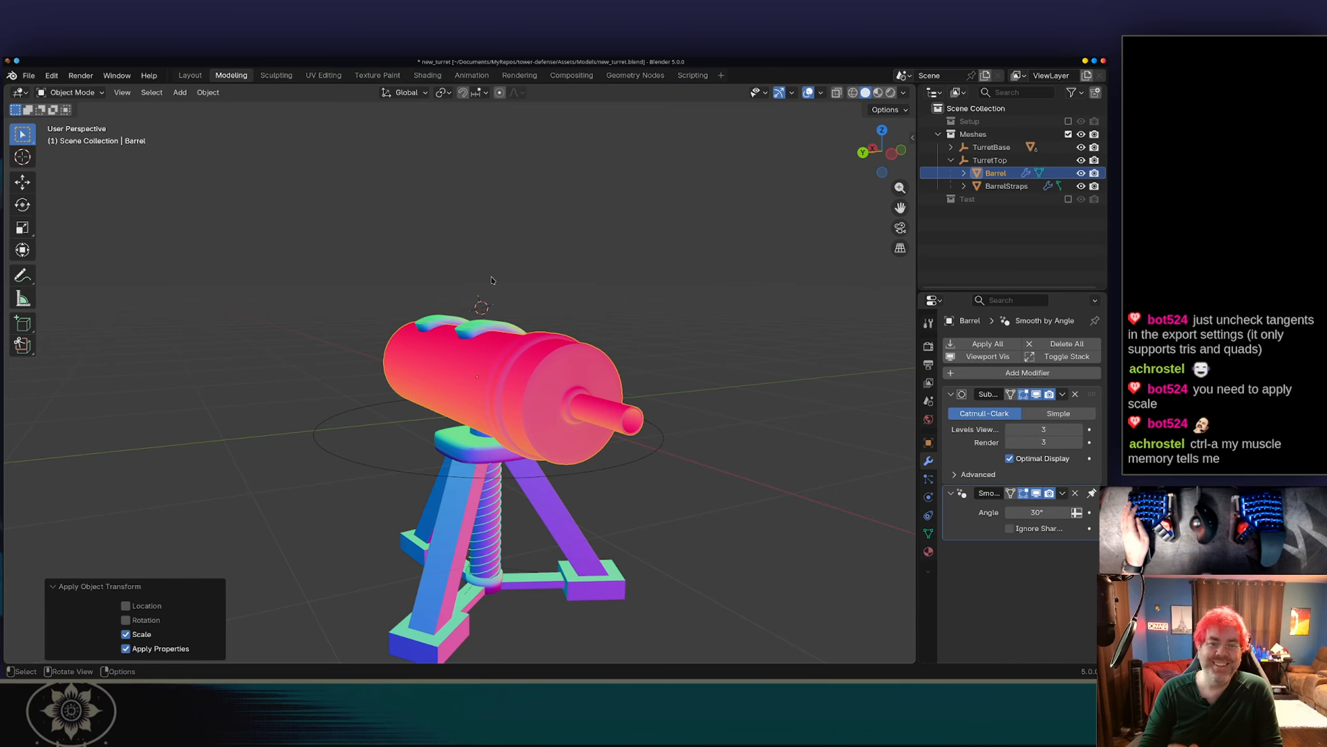
Recheck the negative-scale search overview in Firefox, return to Blender and apply the Barrel's scale once more.
key(ctrl+a)
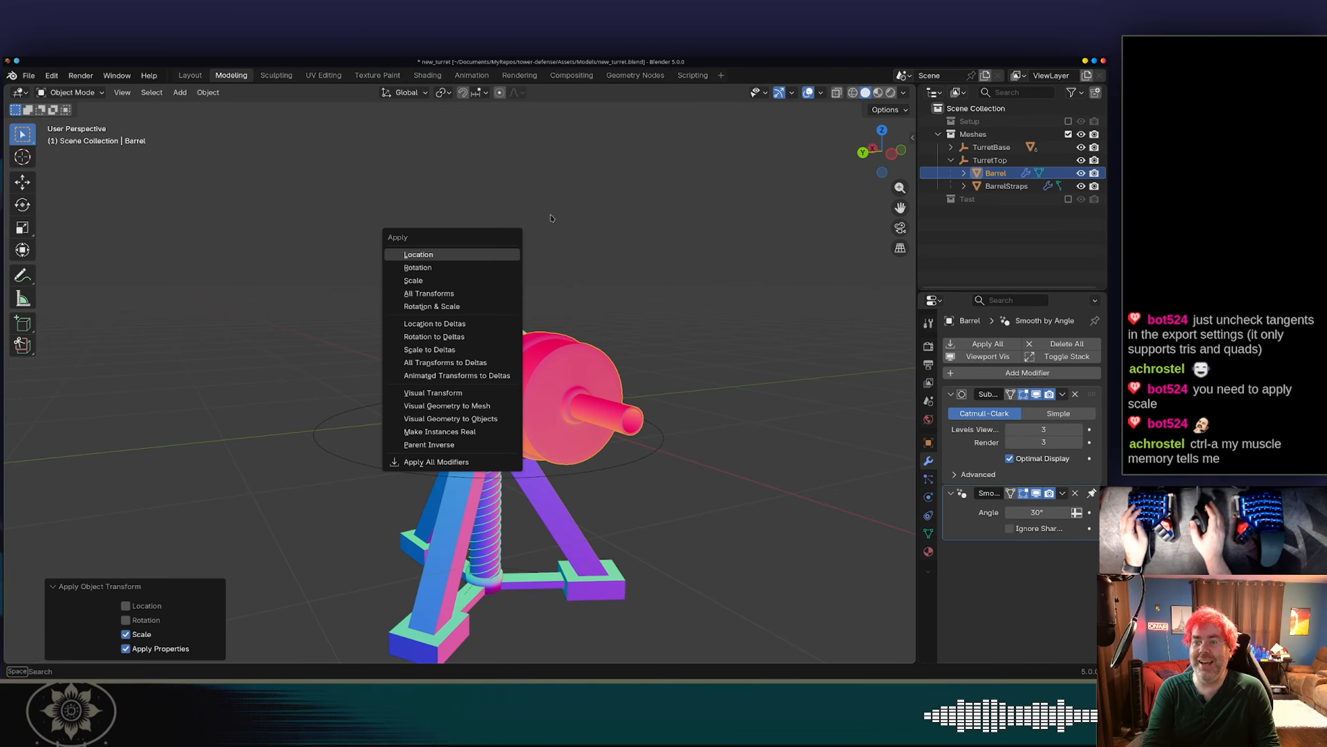
key(alt+Tab)
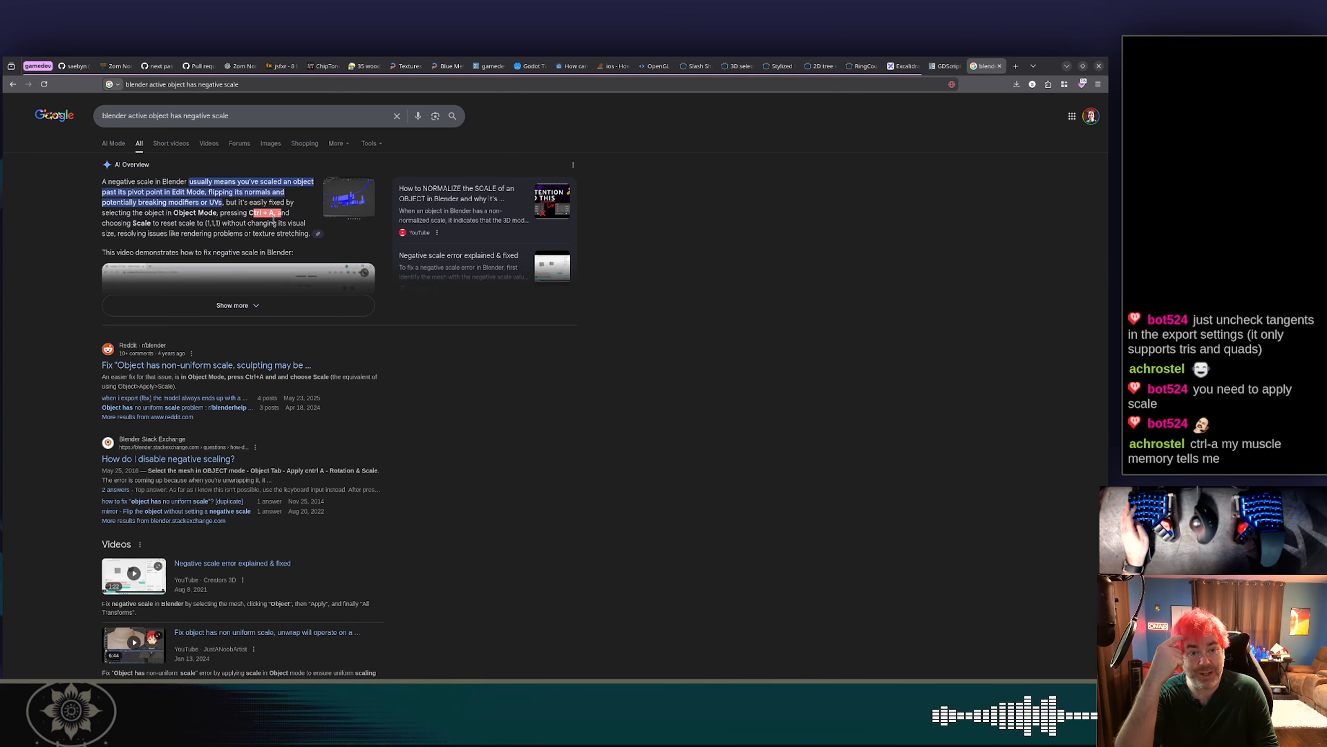
key(alt+Tab)
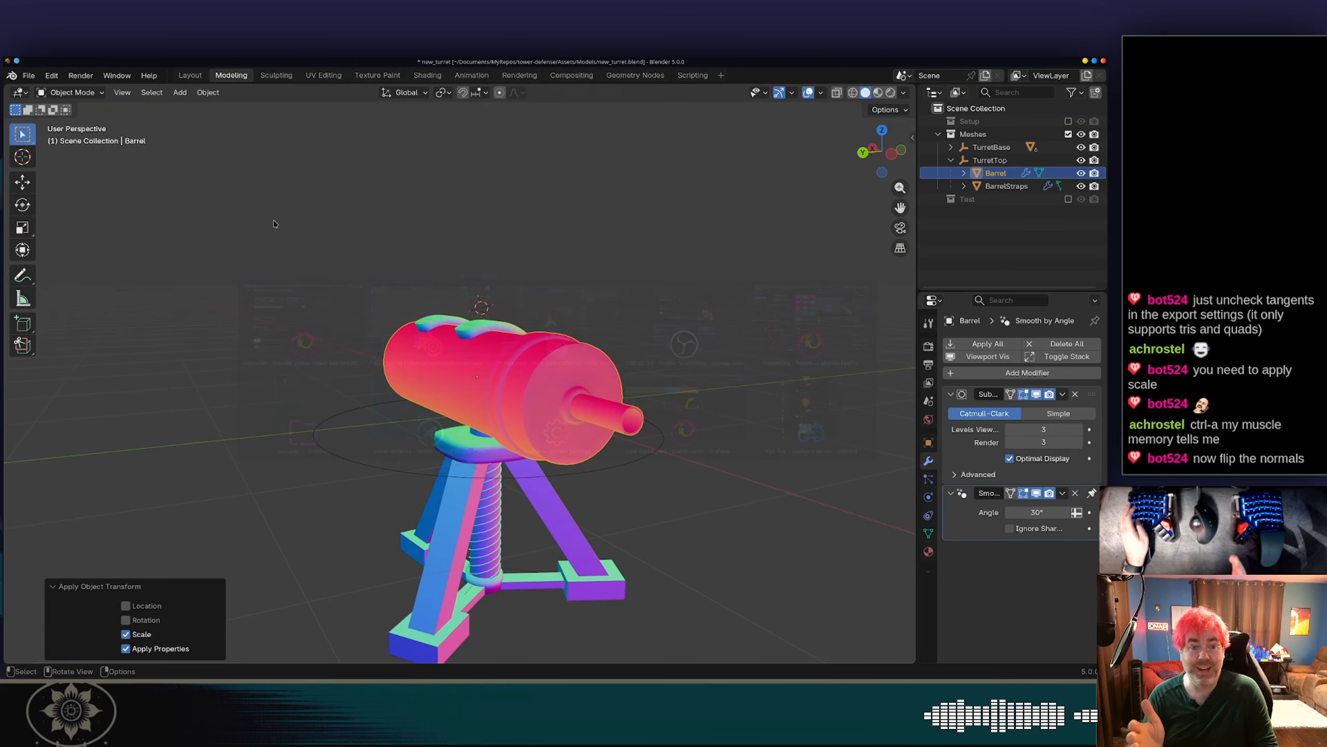
key(ctrl+a)
click(274, 224)
key(ctrl+a)
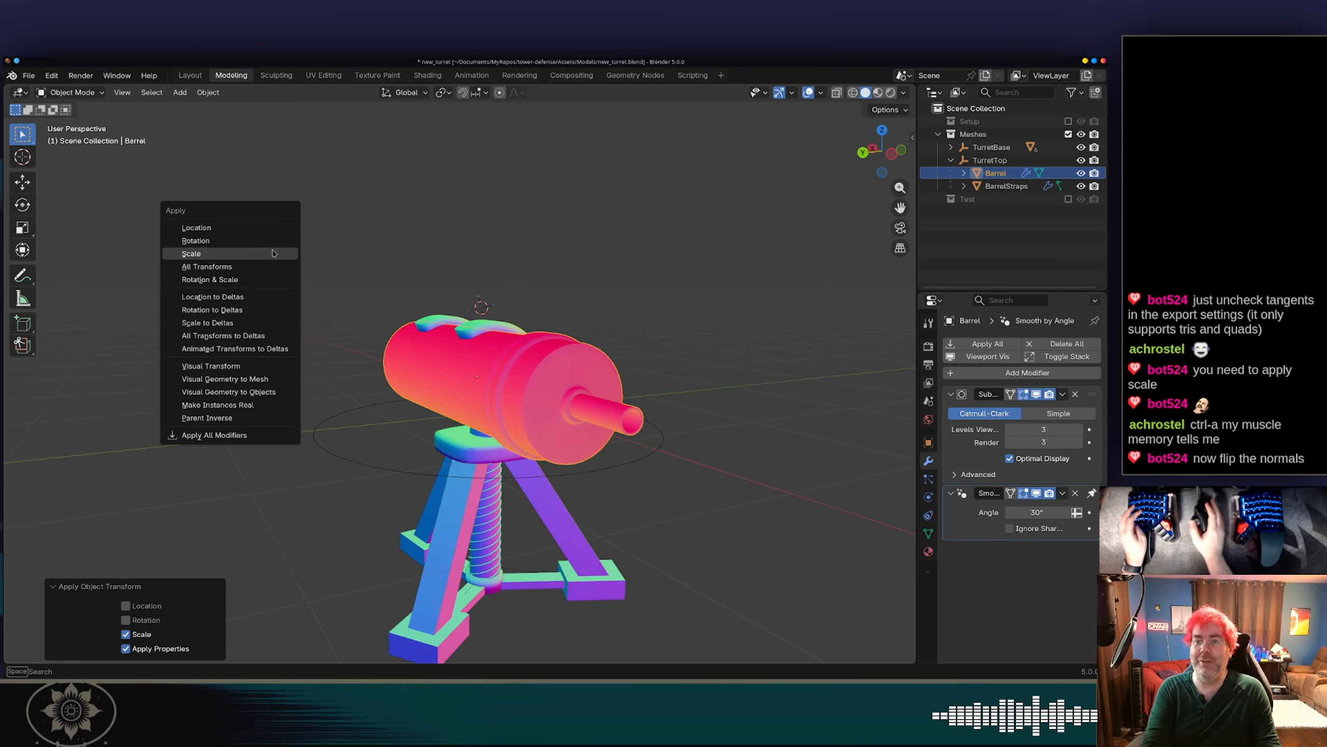
click(235, 255)
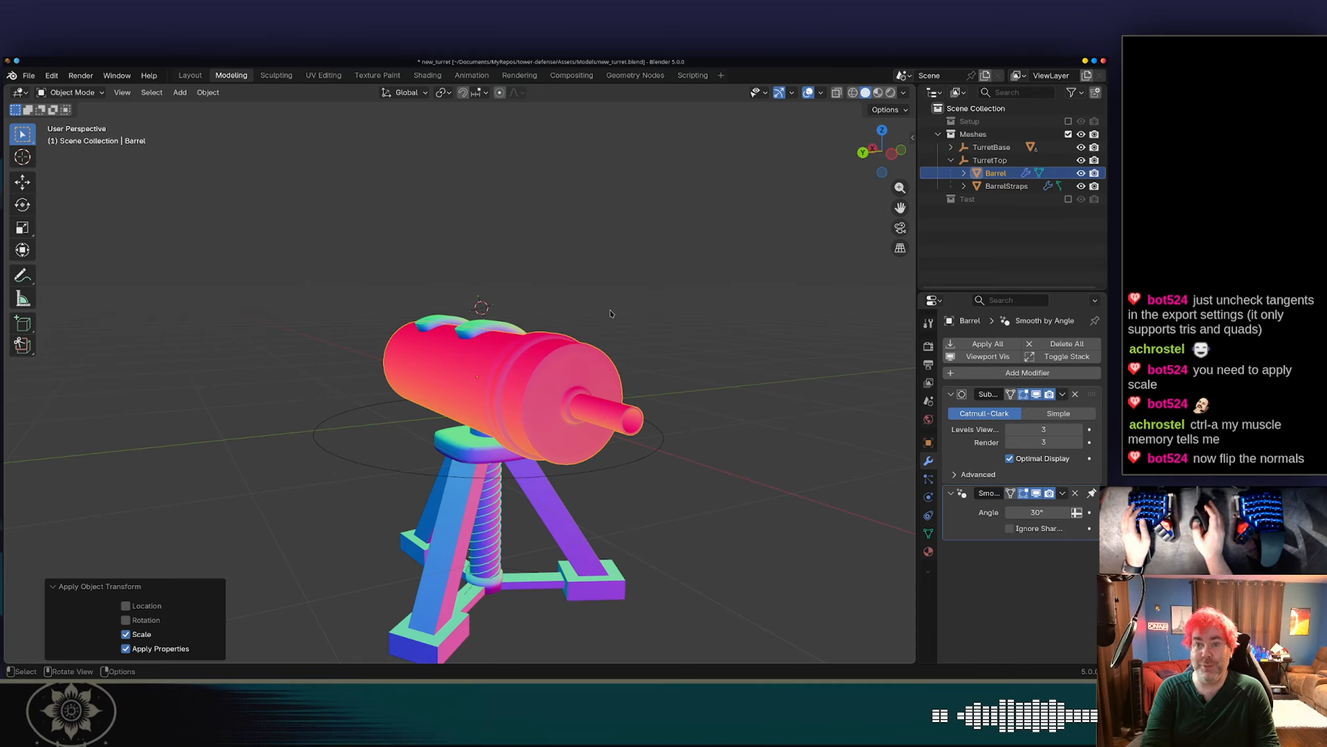
Recalculate the Barrel mesh's normals to face outside in Edit Mode and save new_turret.blend.
key(Tab)
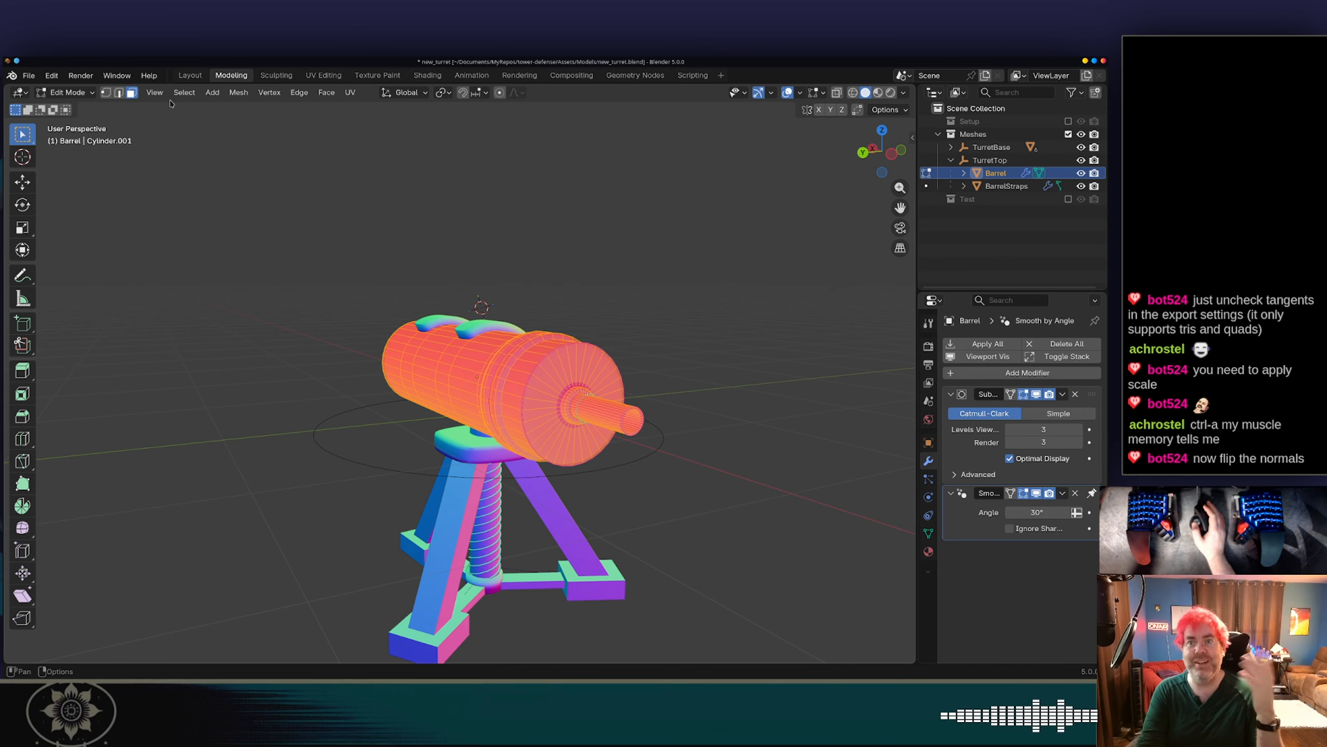
click(270, 92)
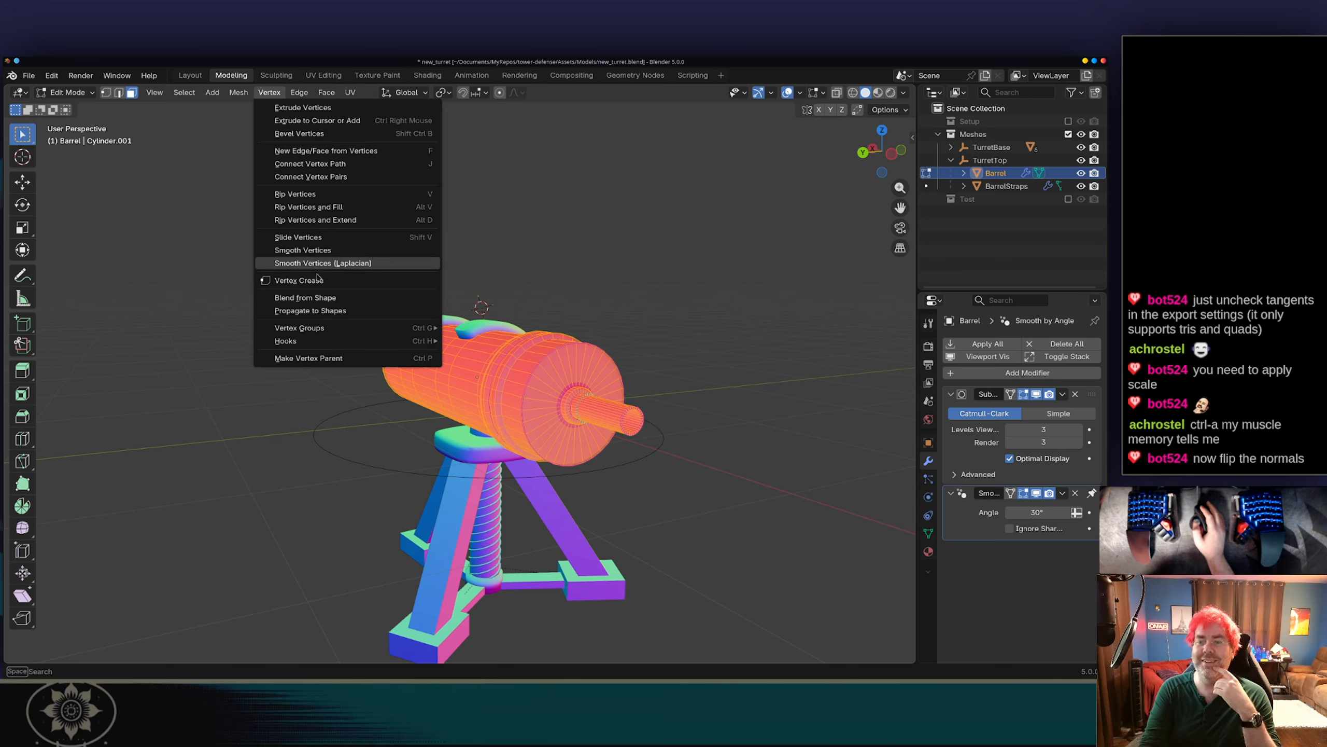
click(236, 93)
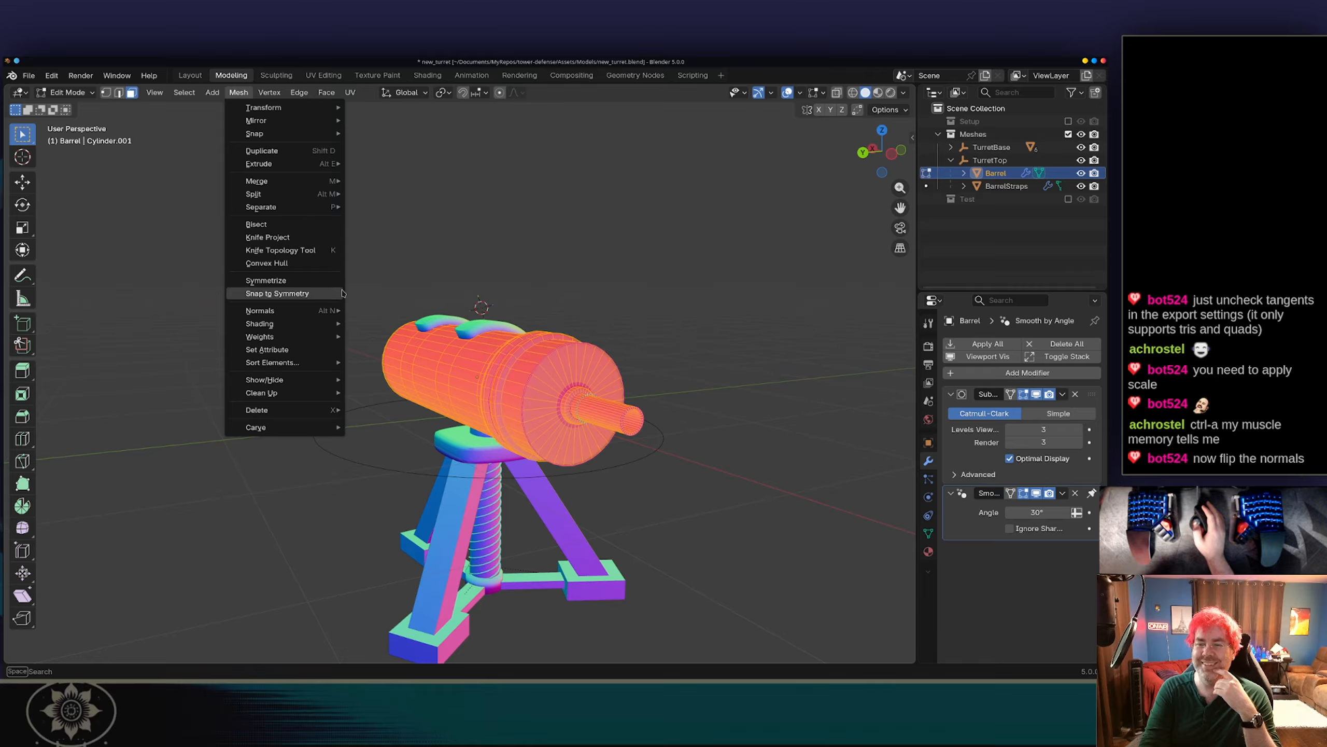
mouse_move(282, 310)
click(400, 323)
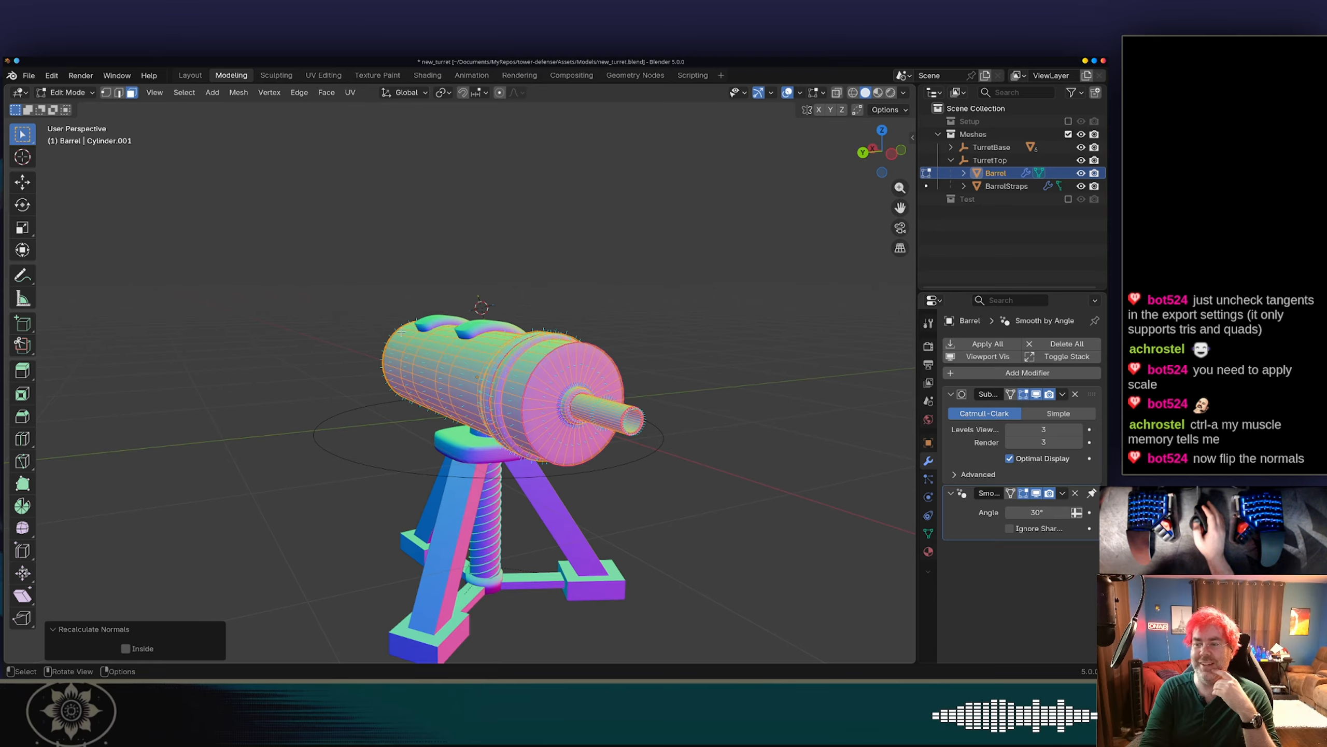
key(super+s)
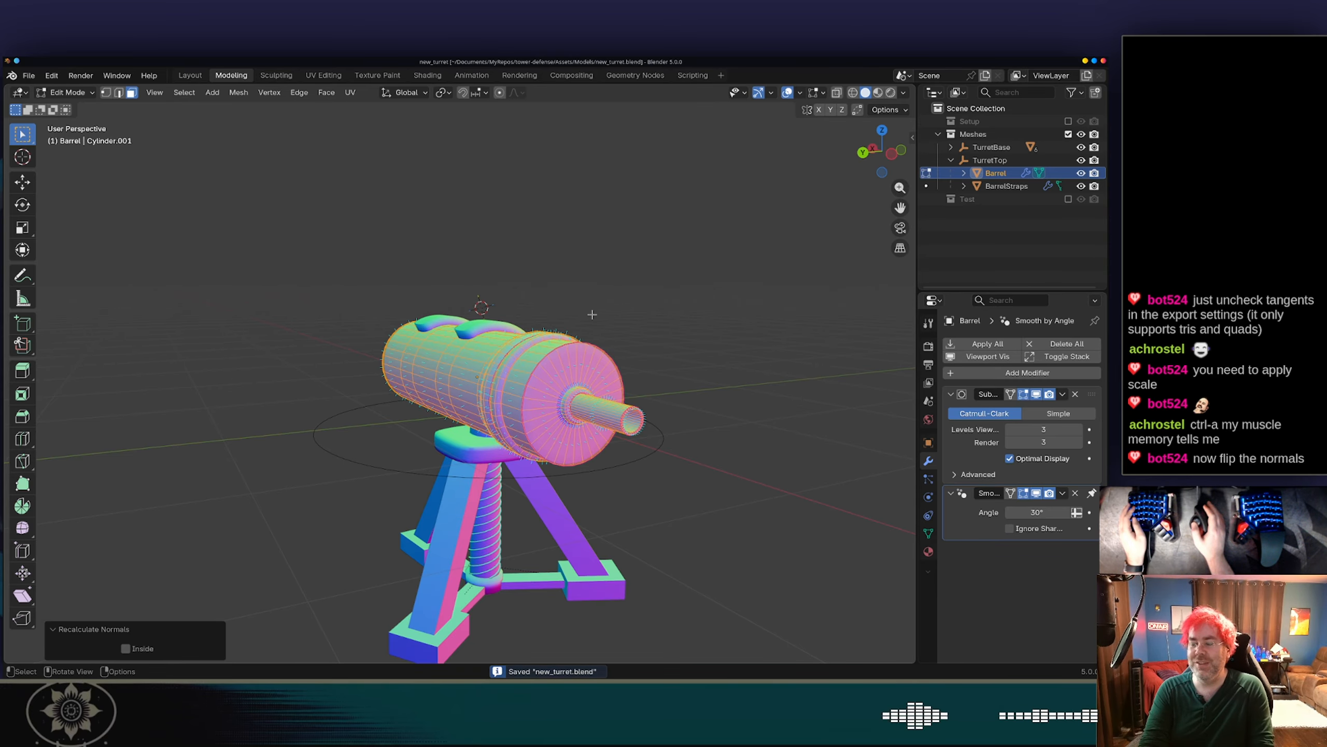
Switch to Godot and examine the updated turret's barrel and straps in the test scene.
key(alt+Tab)
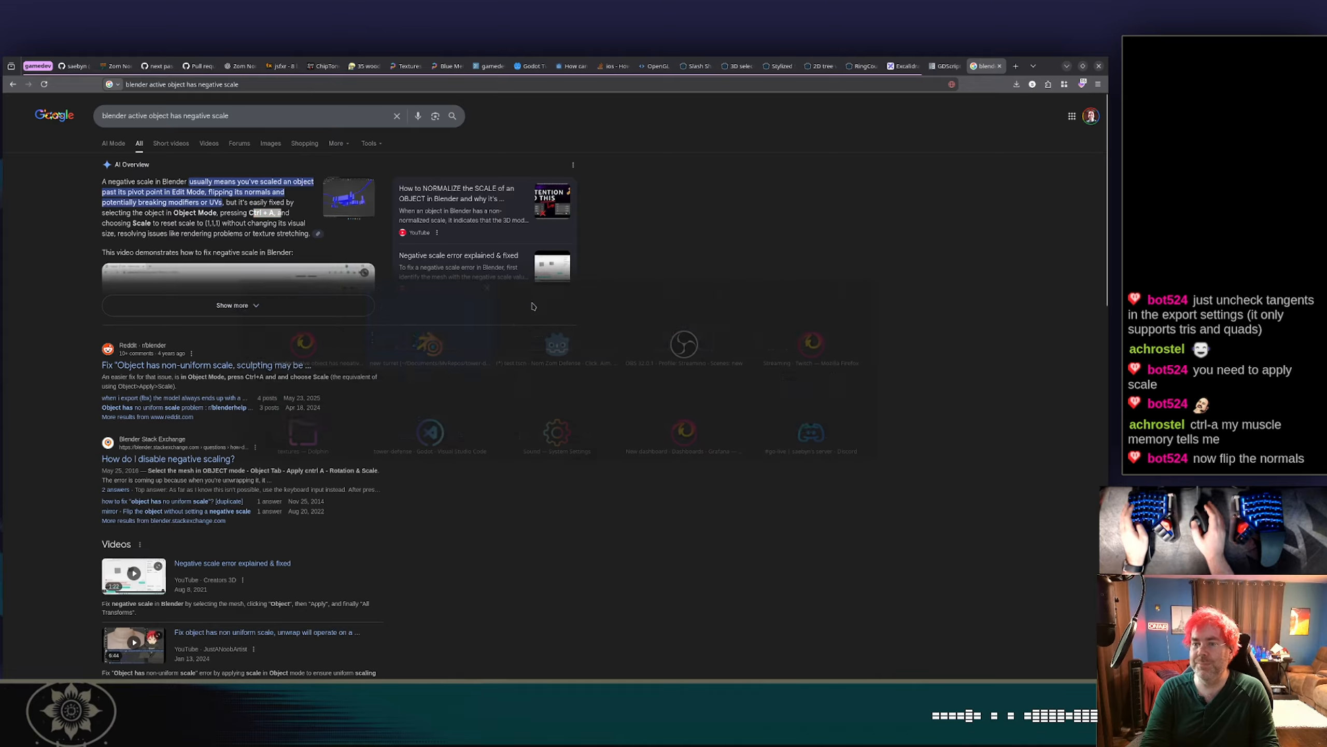
key(alt+Tab)
key(alt+Tab)
key(alt+Tab)
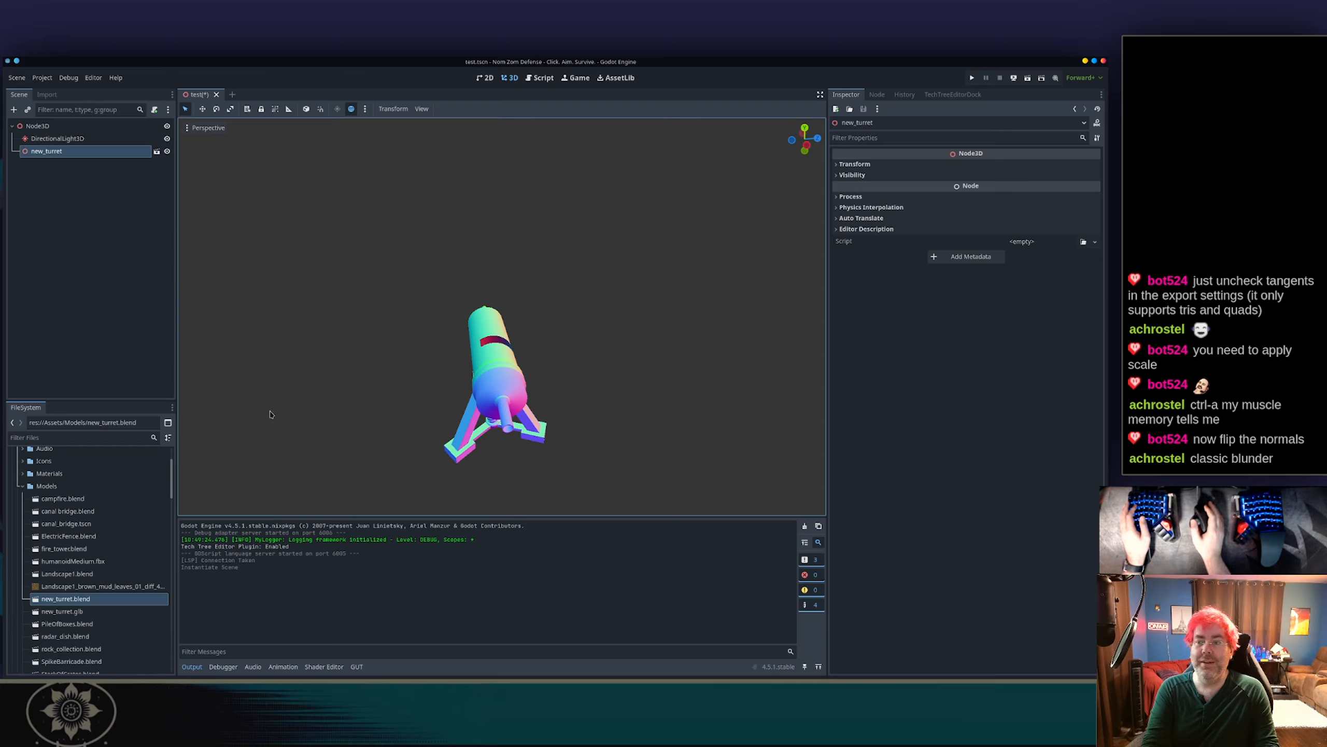
middle_drag(270, 414, 471, 335)
scroll(418, 319, down, 2)
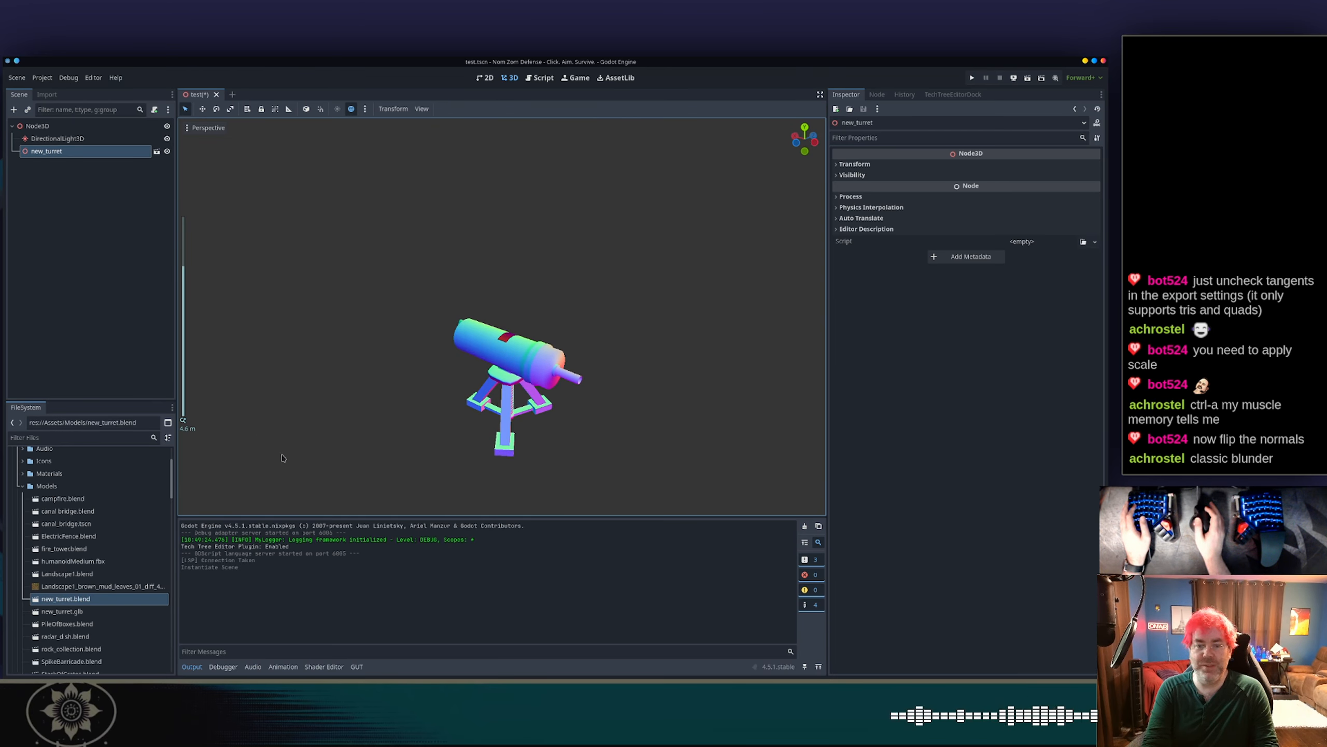
right_click(103, 612)
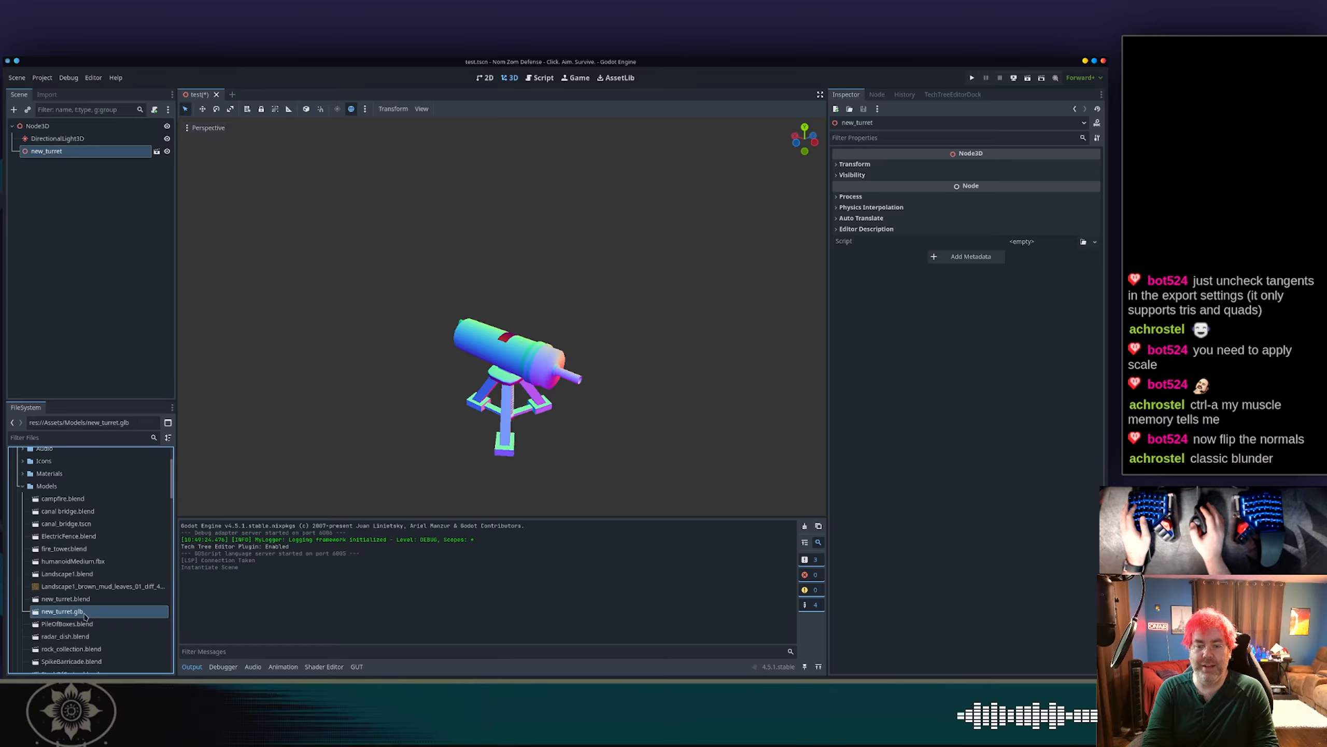
click(105, 601)
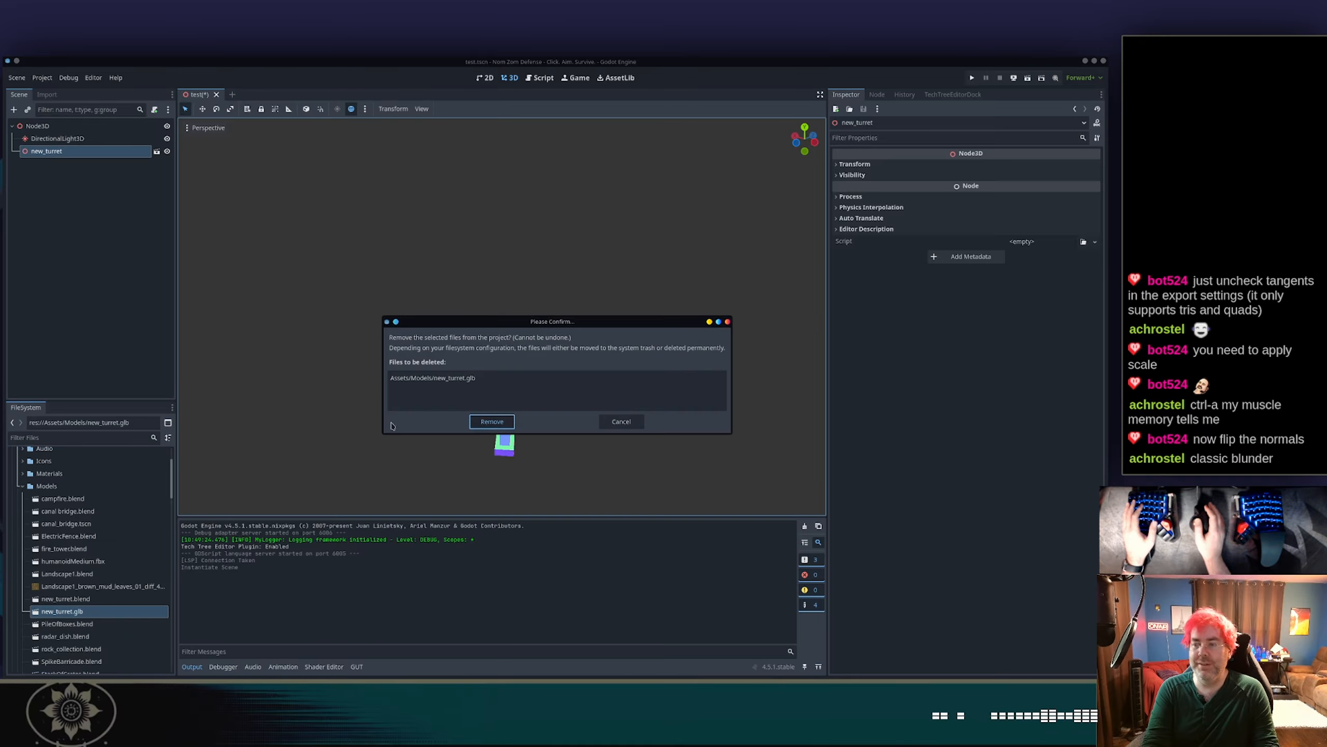
click(621, 423)
Switch to Blender, make BarrelStraps the active object in Object Mode and apply its scale.
key(alt+Tab)
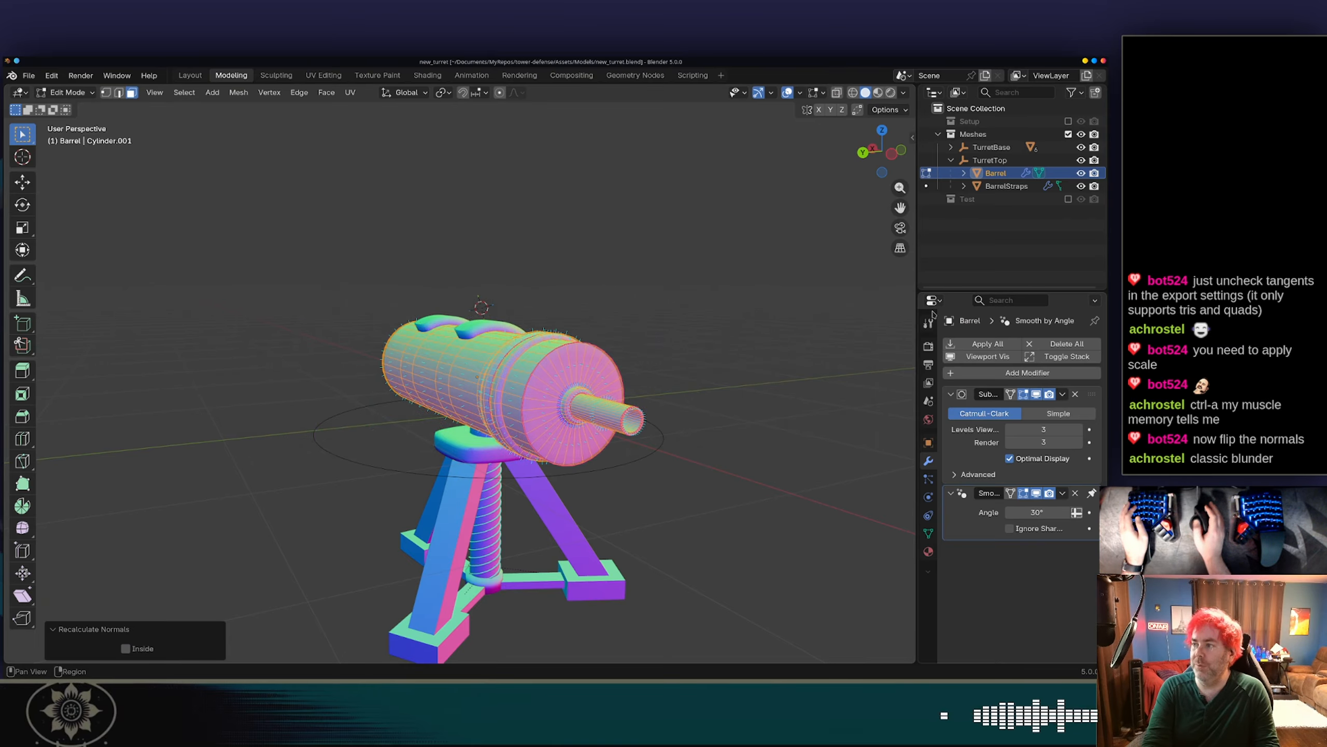
click(1010, 188)
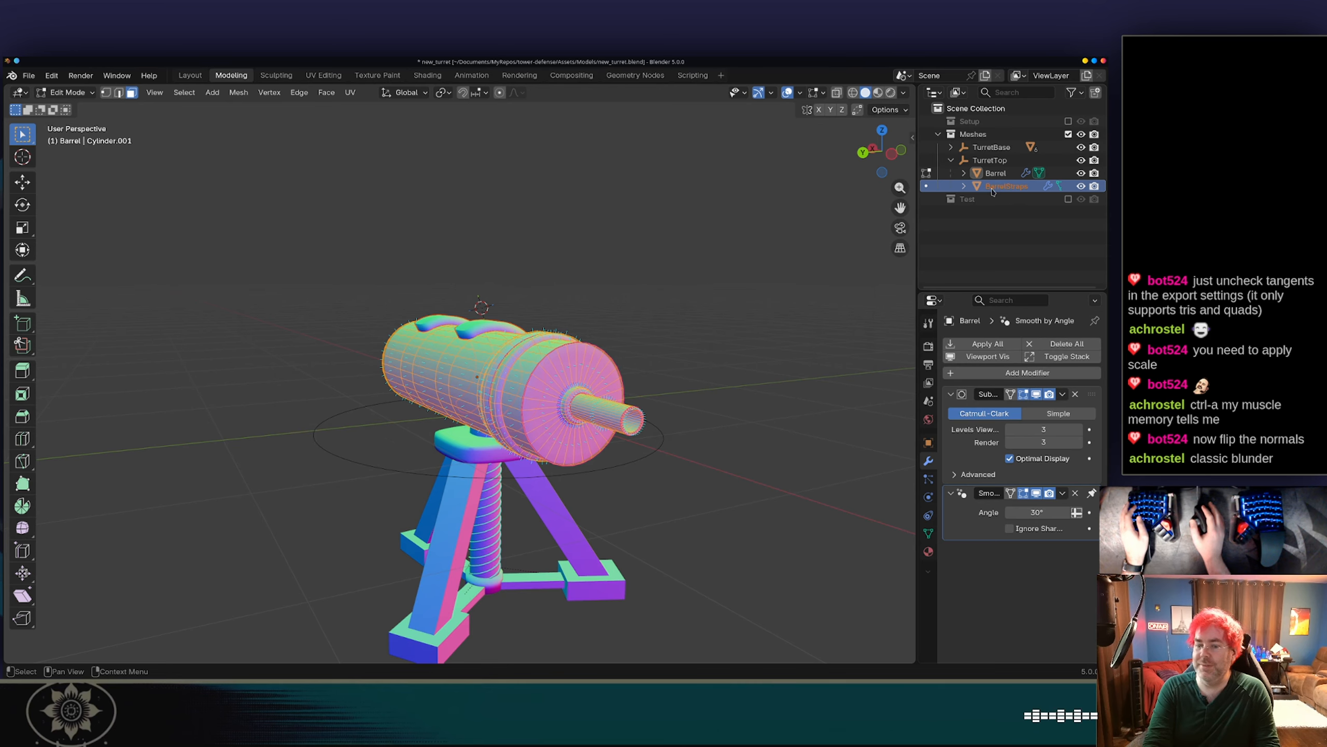
middle_drag(731, 254, 470, 378)
key(Tab)
click(473, 410)
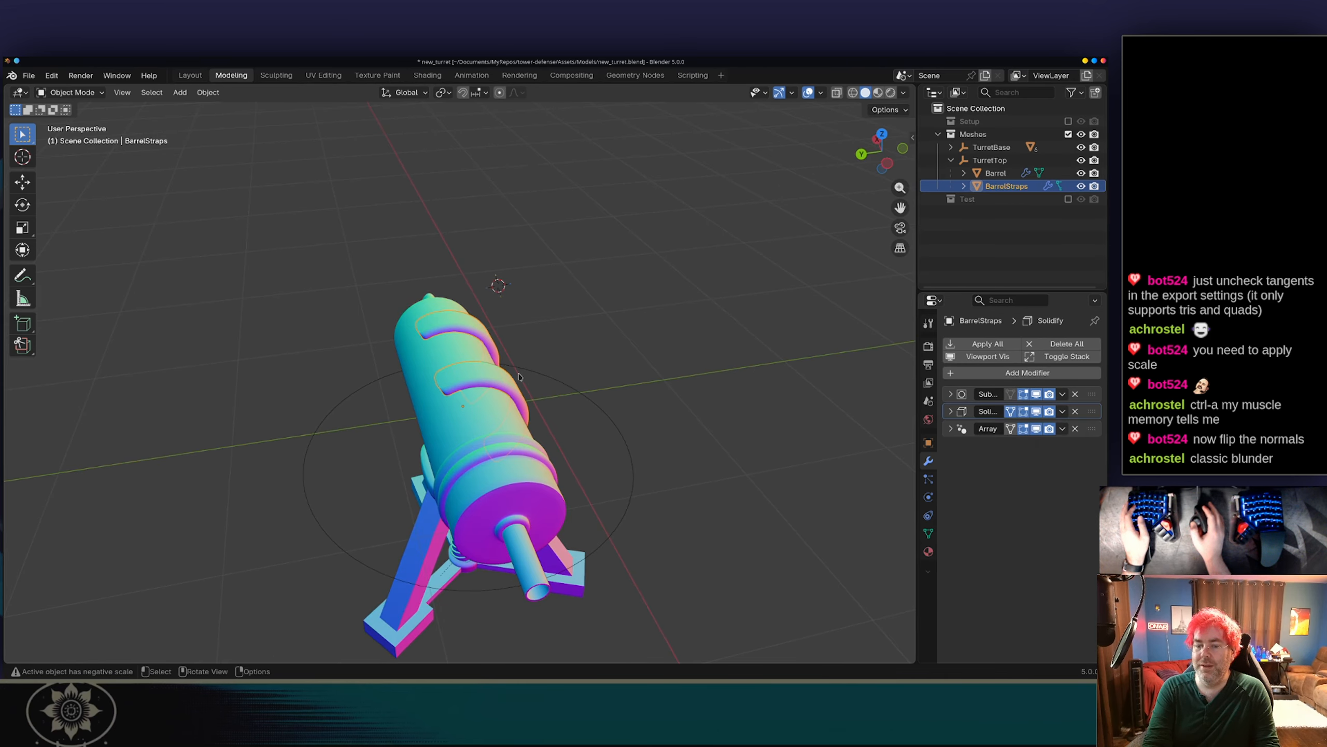
key(ctrl+a)
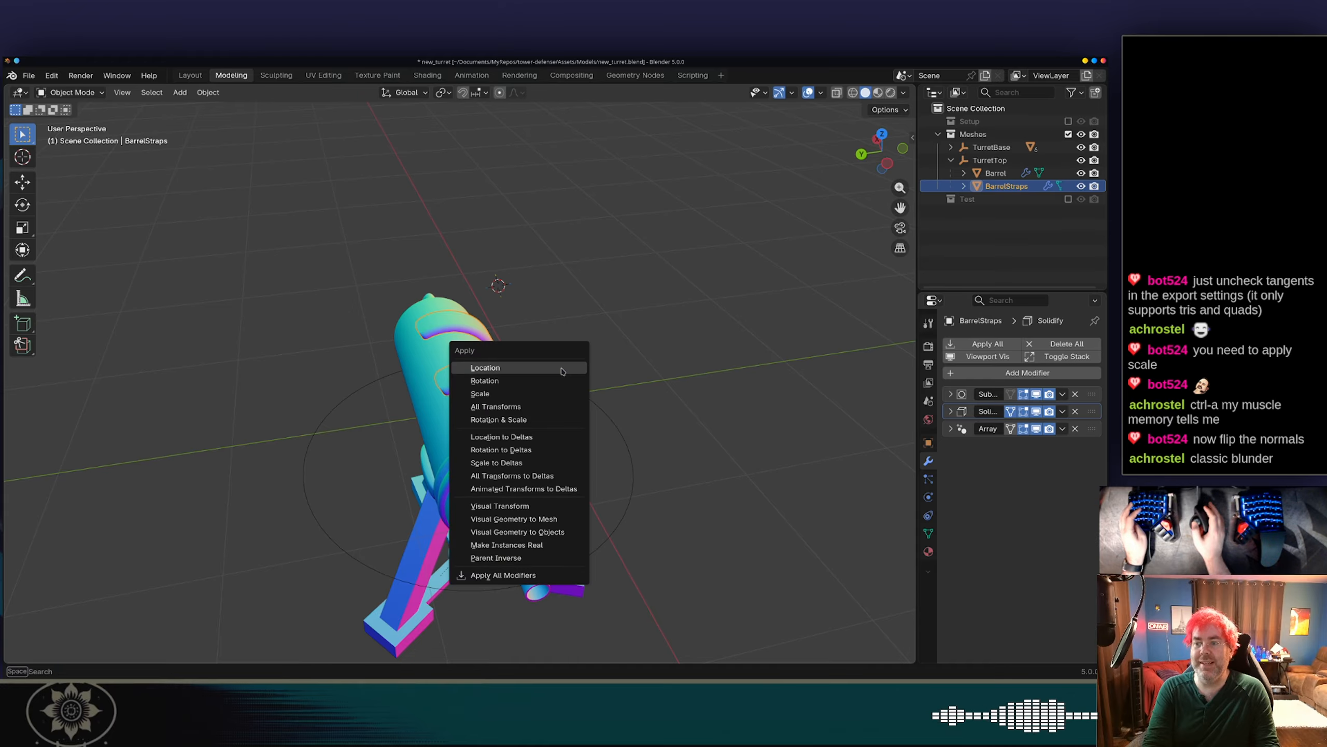
click(555, 396)
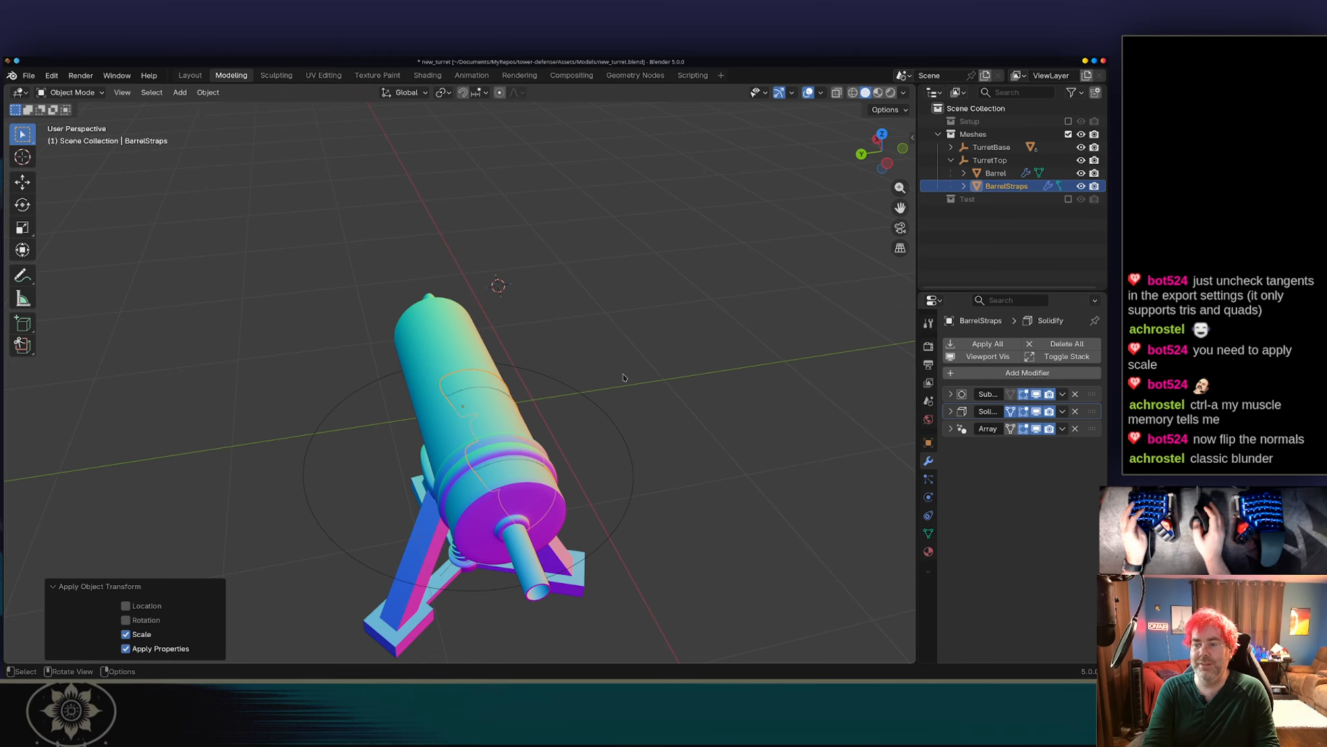
middle_drag(623, 376, 553, 320)
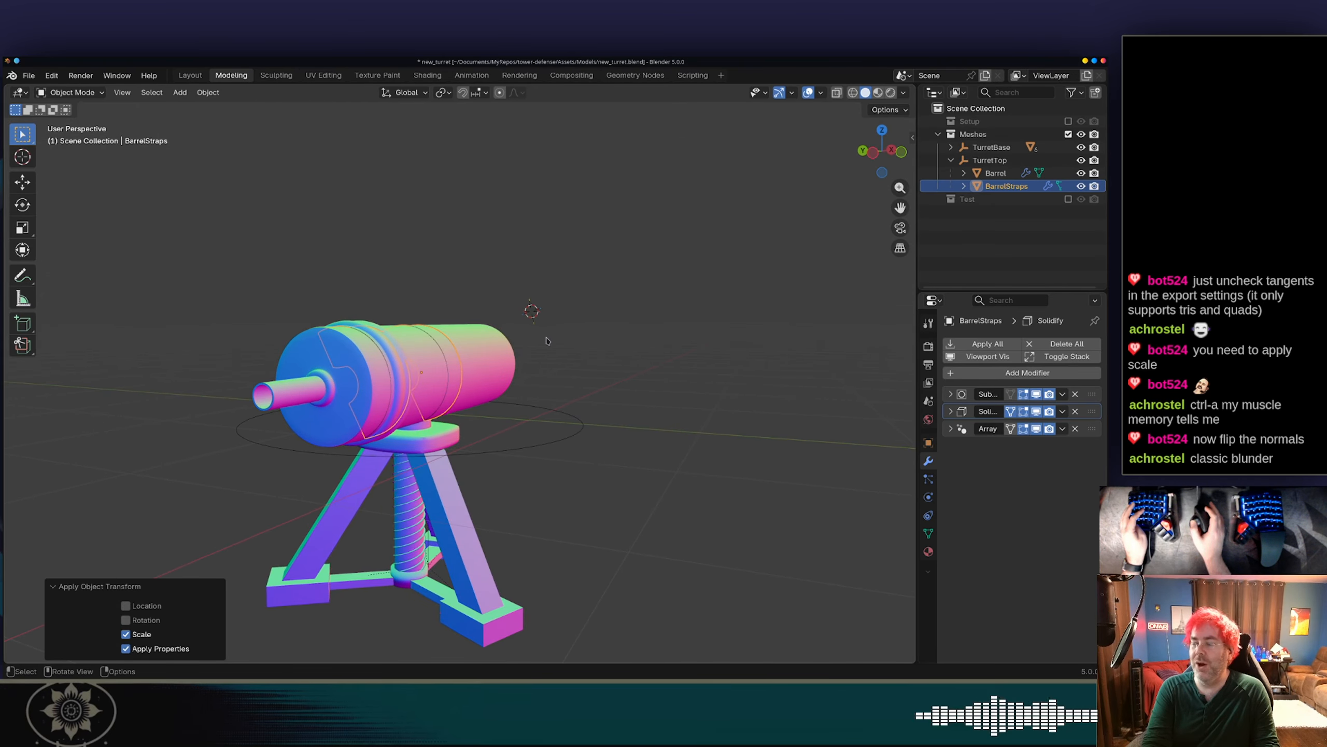
Set the Solidify modifier's thickness on BarrelStraps to -0.03 m and save new_turret.blend.
click(951, 413)
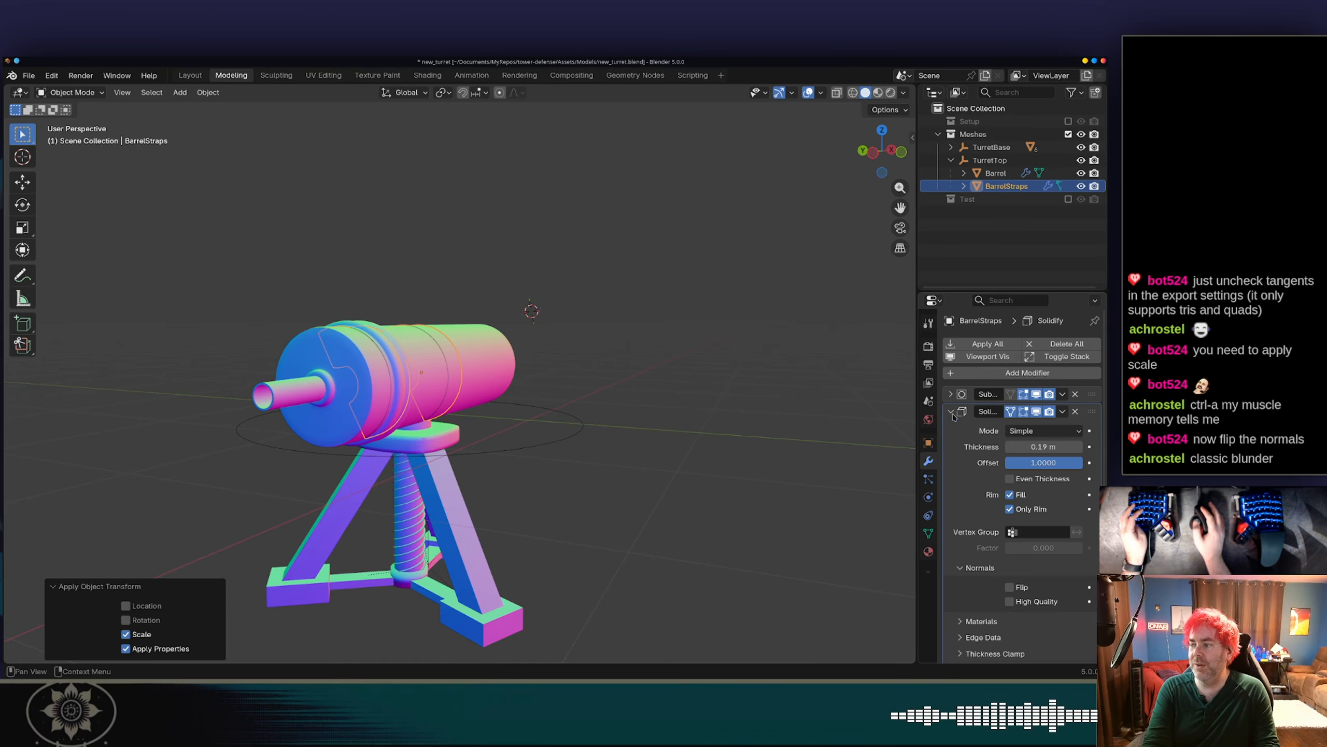
click(1045, 463)
key(Escape)
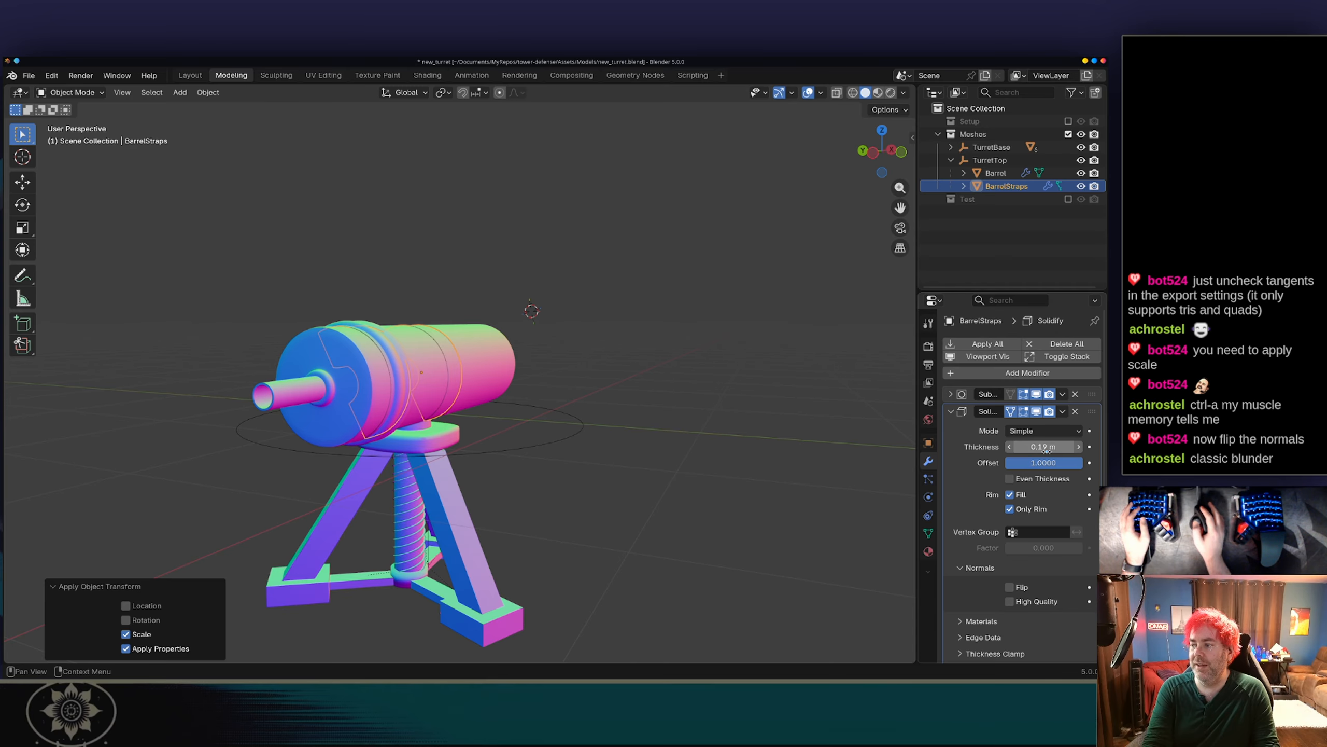
mouse_move(1047, 450)
mouse_down()
mouse_move(1061, 450)
mouse_move(1022, 447)
mouse_move(1047, 449)
mouse_up()
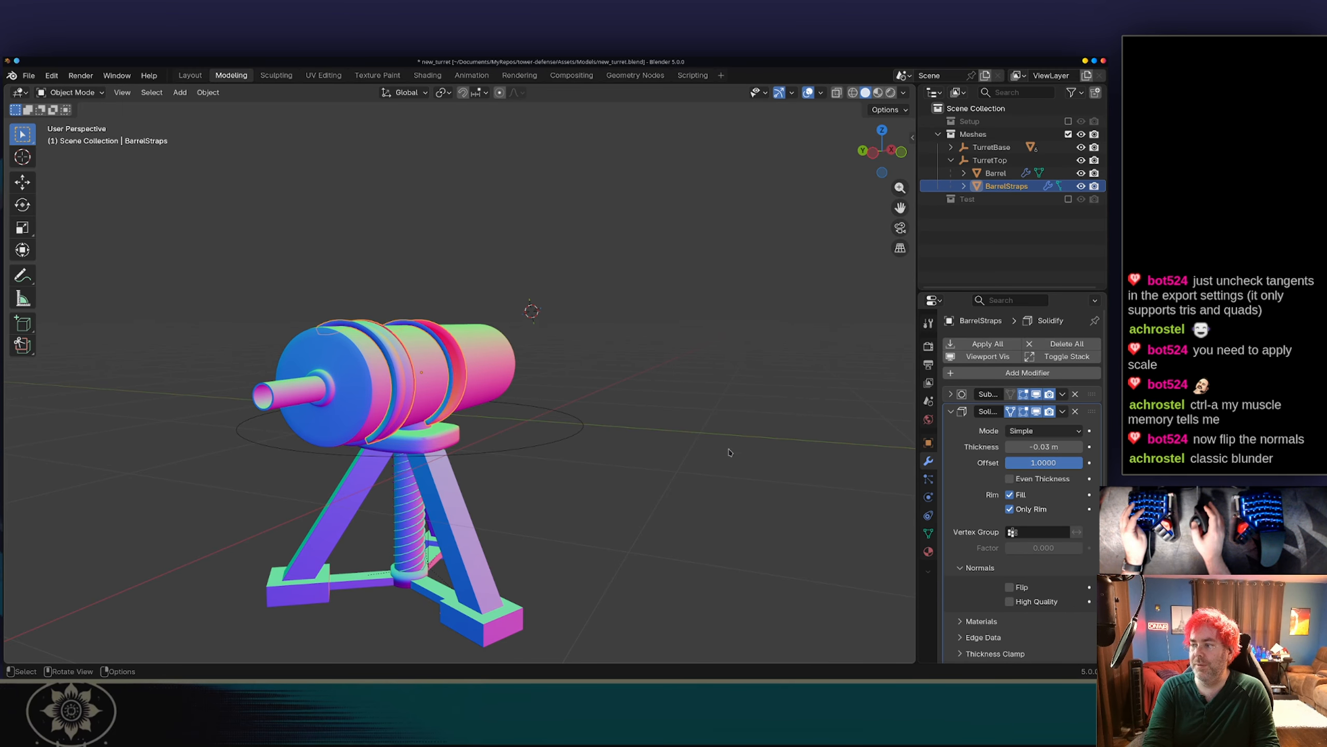
scroll(730, 452, up, 4)
middle_drag(620, 350, 643, 368)
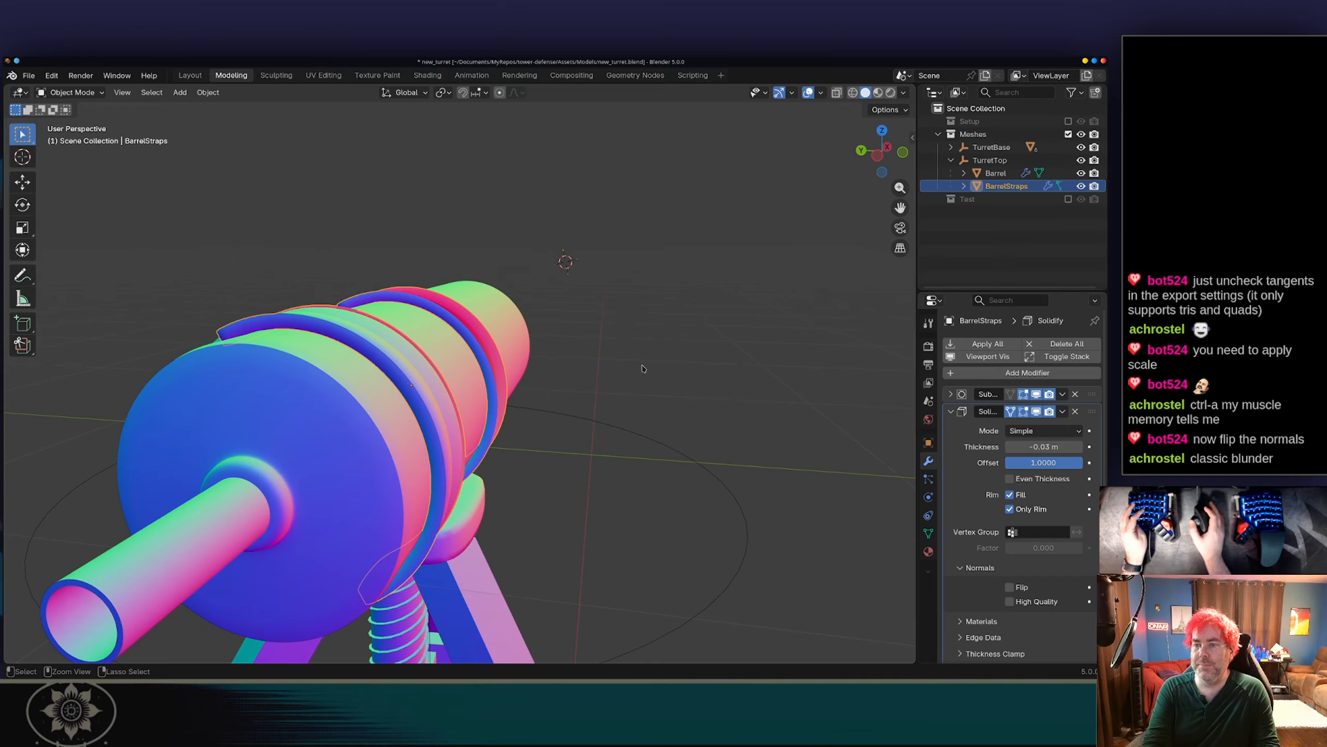
key(ctrl+s)
click(647, 367)
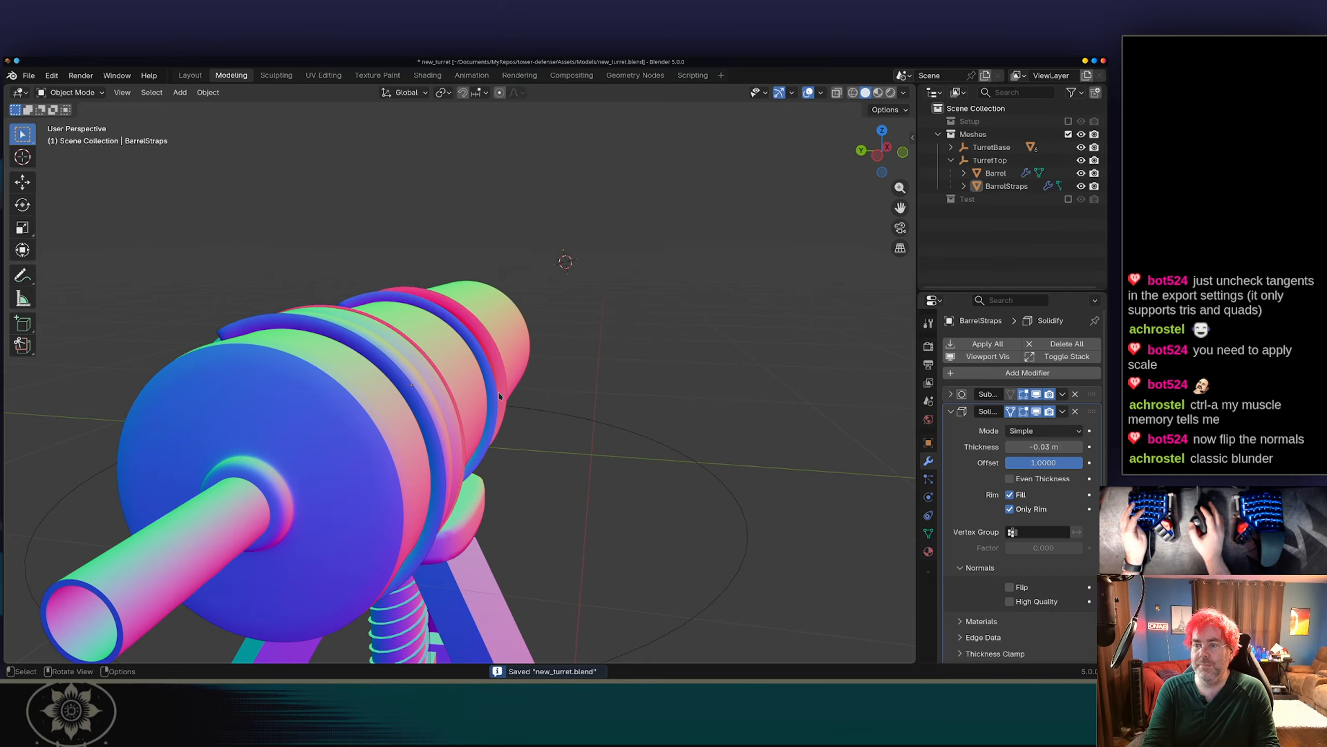
Open BarrelStraps in Edit Mode and examine the strap faces around the barrel from several angles.
click(445, 410)
middle_drag(445, 410, 473, 272)
click(378, 411)
key(Tab)
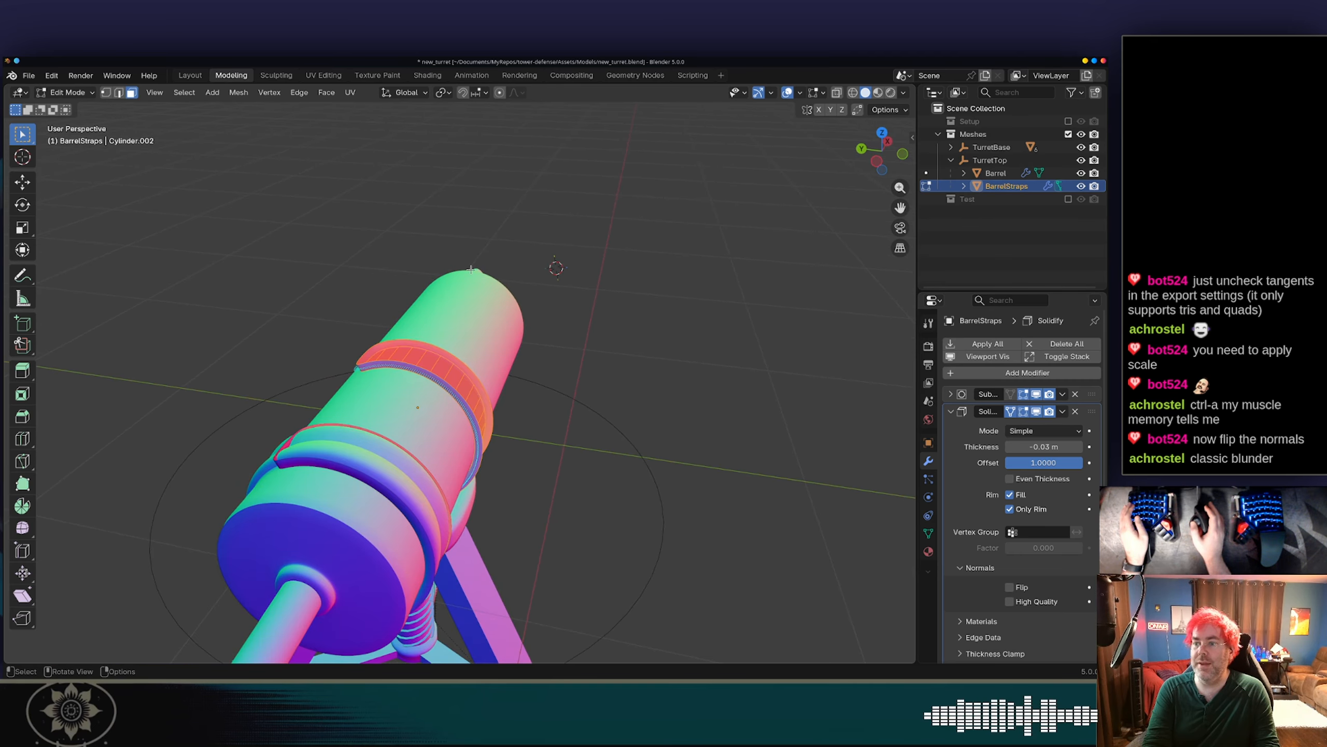
scroll(423, 387, up, 2)
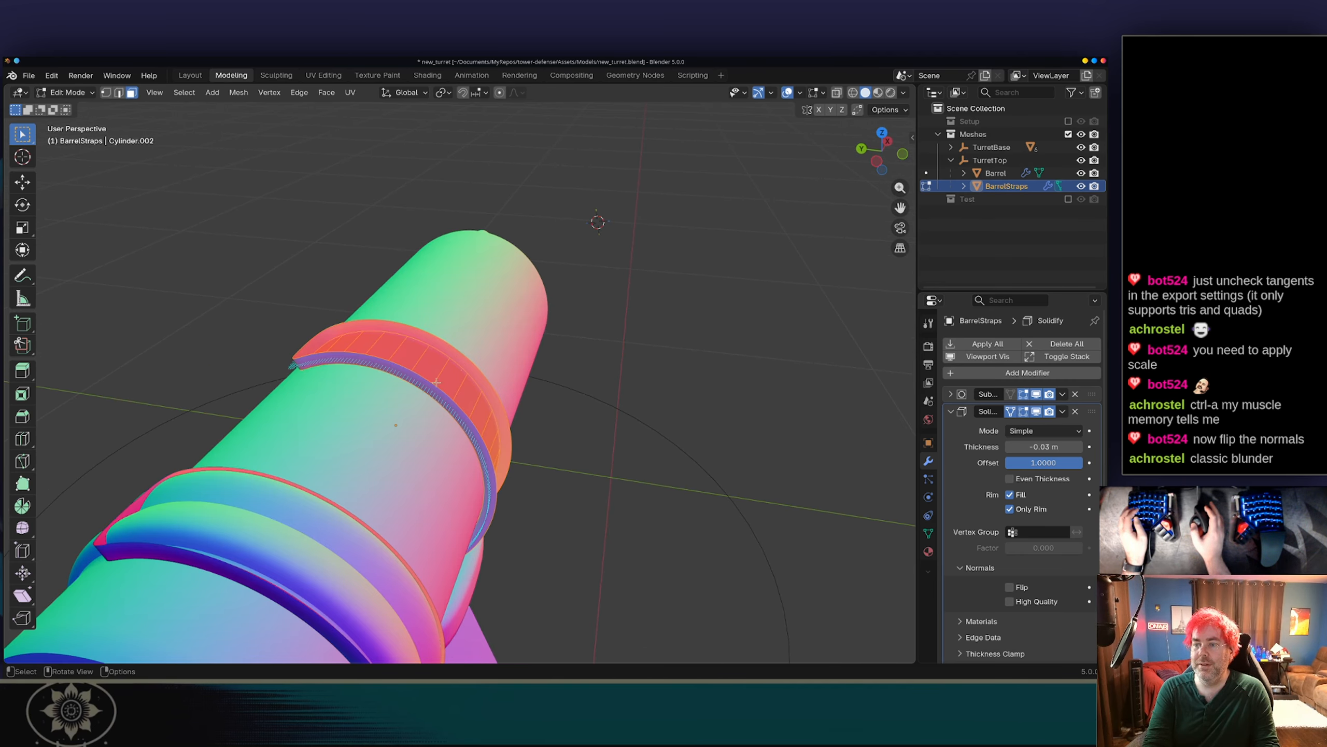
middle_drag(437, 382, 414, 324)
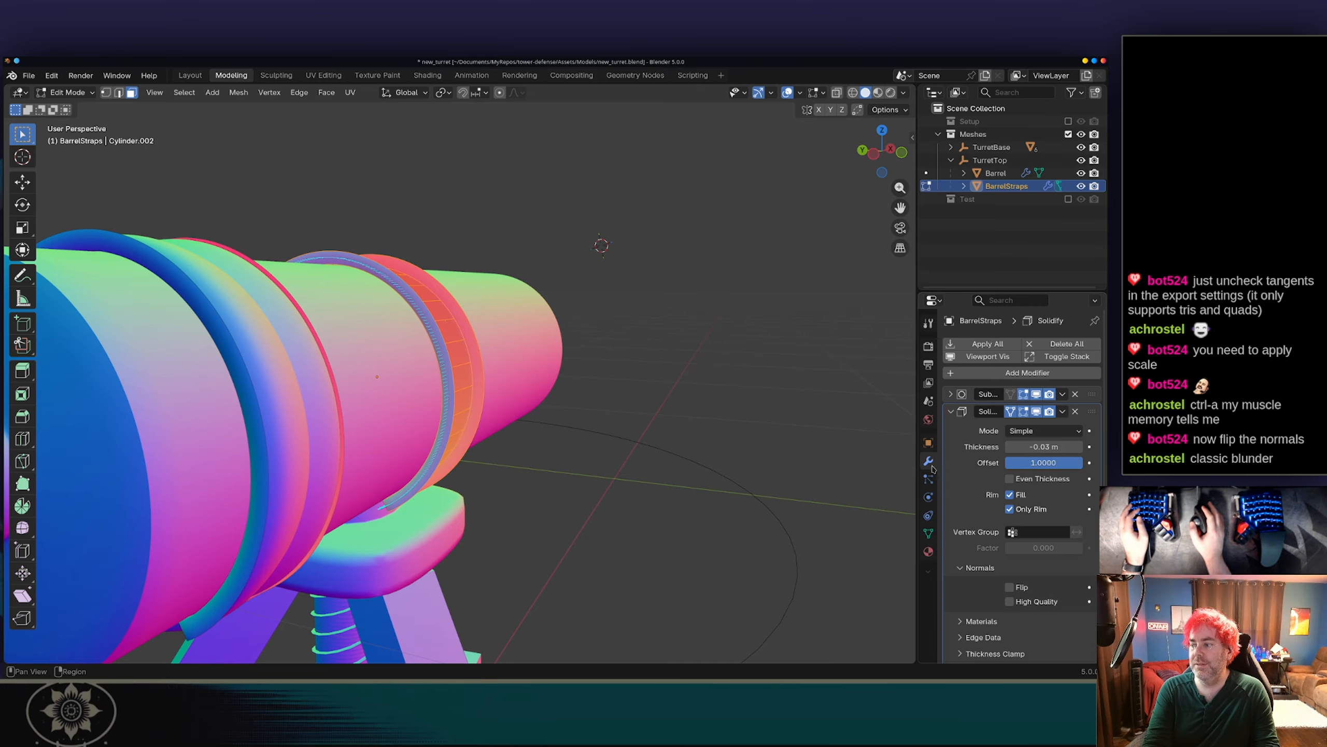
scroll(753, 398, down, 1)
middle_drag(704, 294, 682, 306)
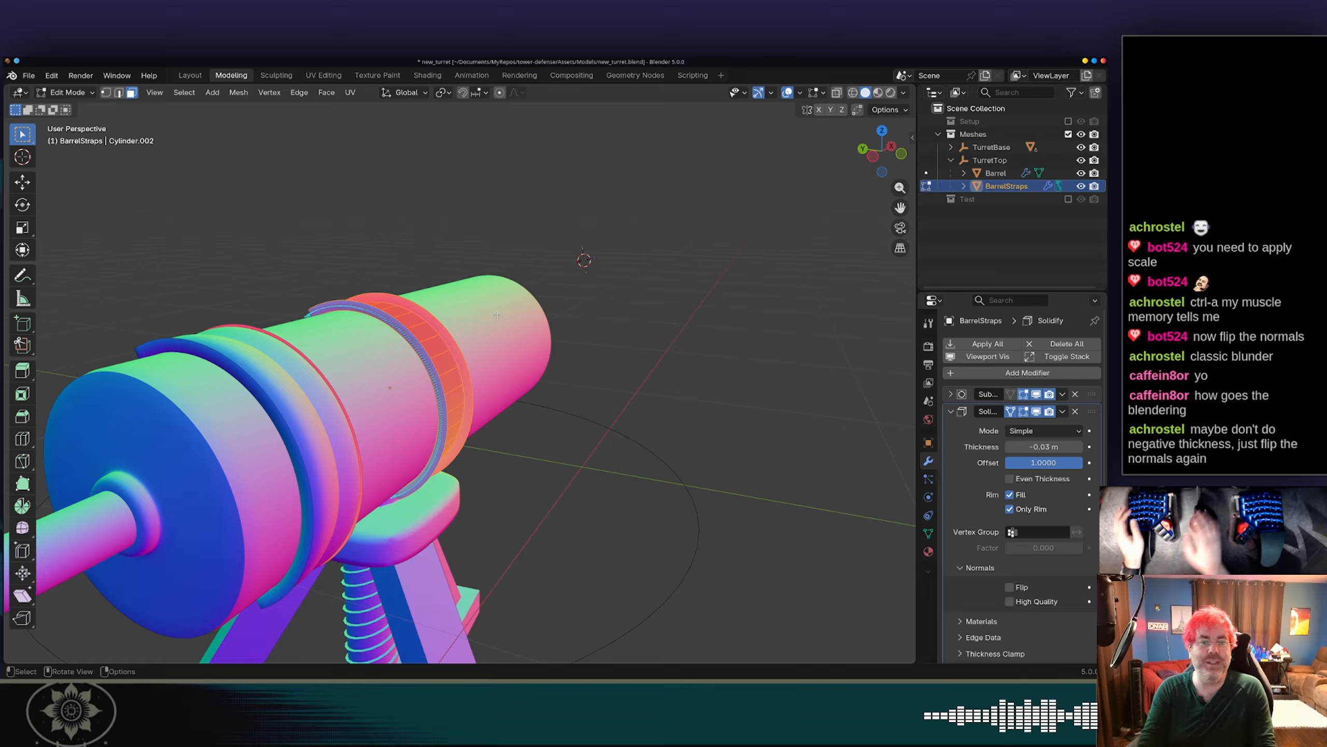
Set the BarrelStraps Solidify thickness to 0.03 m.
click(1042, 446)
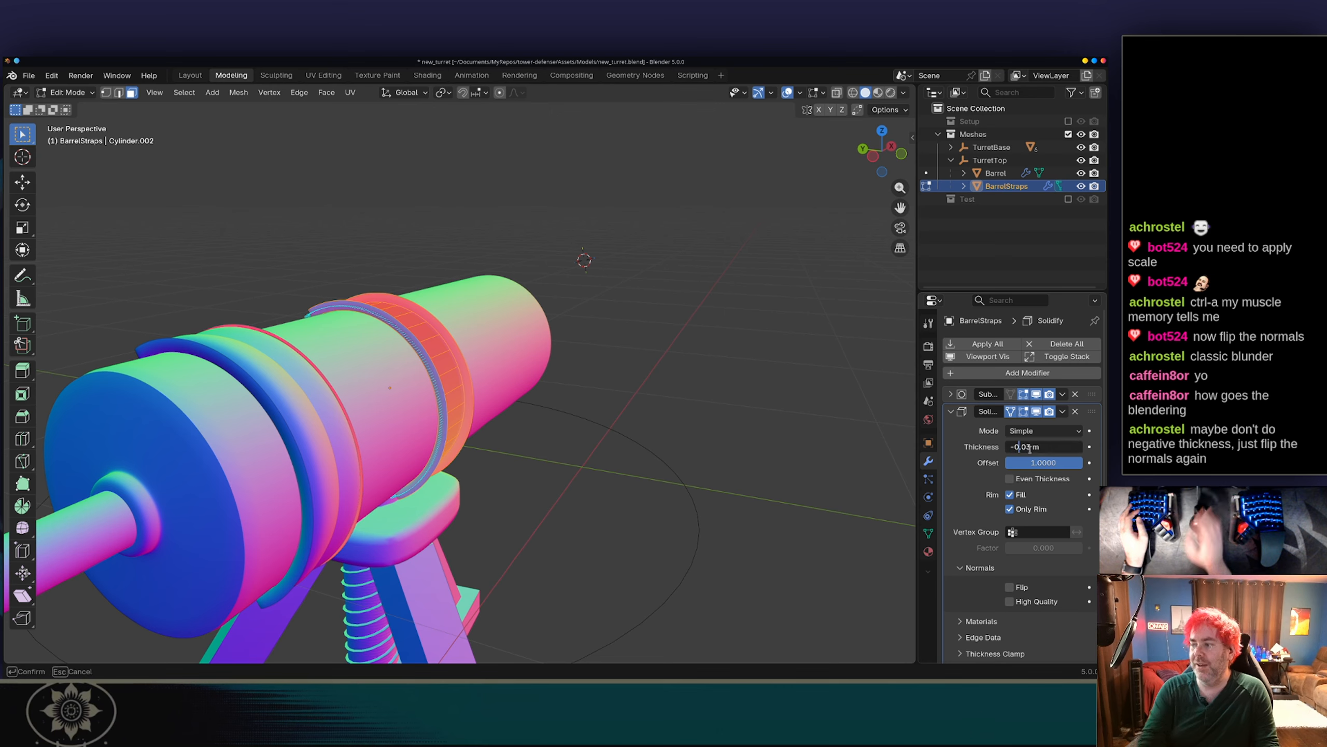
key(BackSpace)
key(Return)
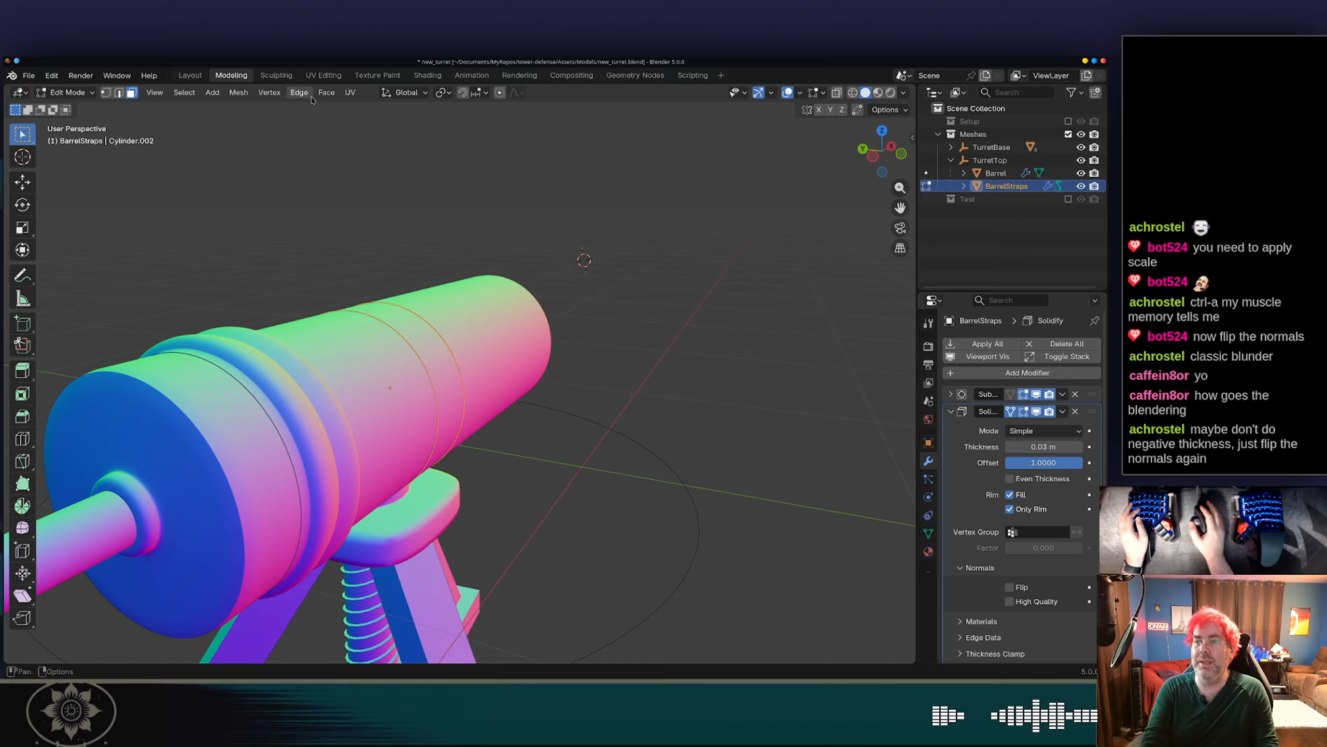
Flip the normals of the BarrelStraps mesh and save new_turret.blend.
click(239, 92)
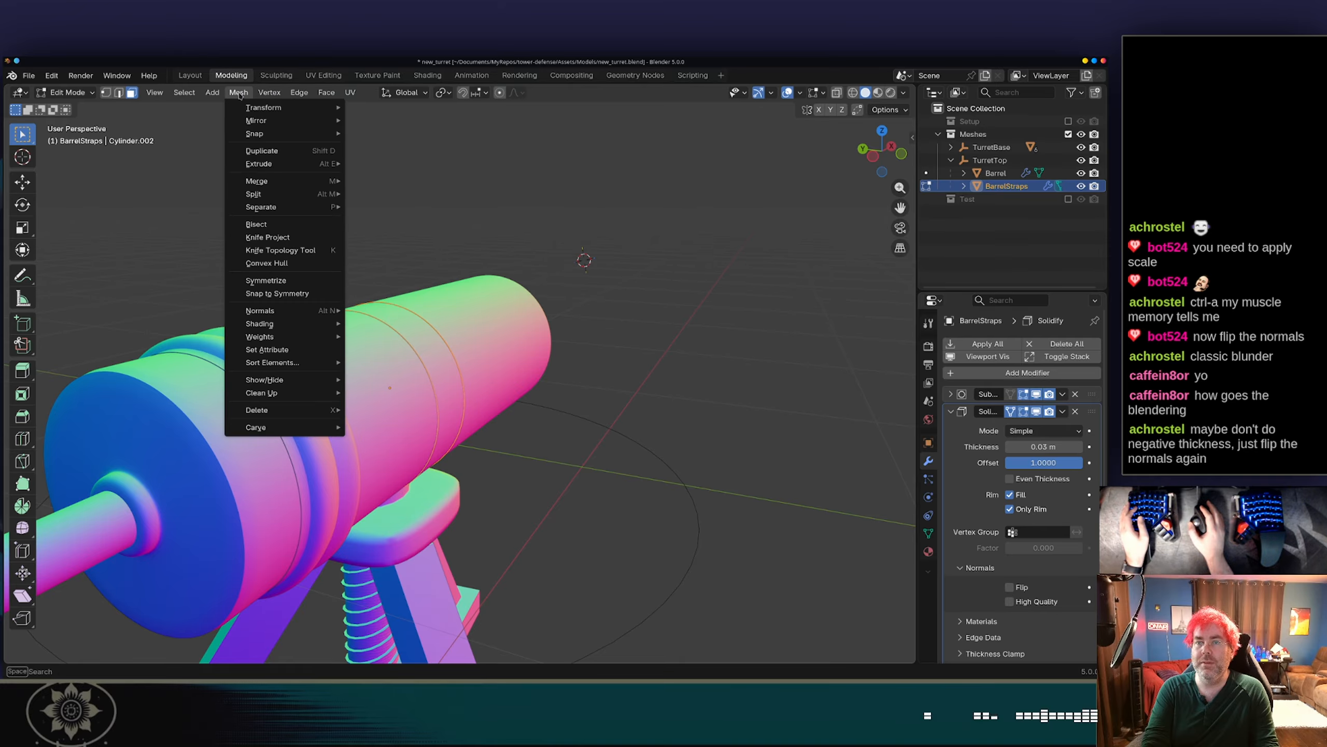
mouse_move(314, 310)
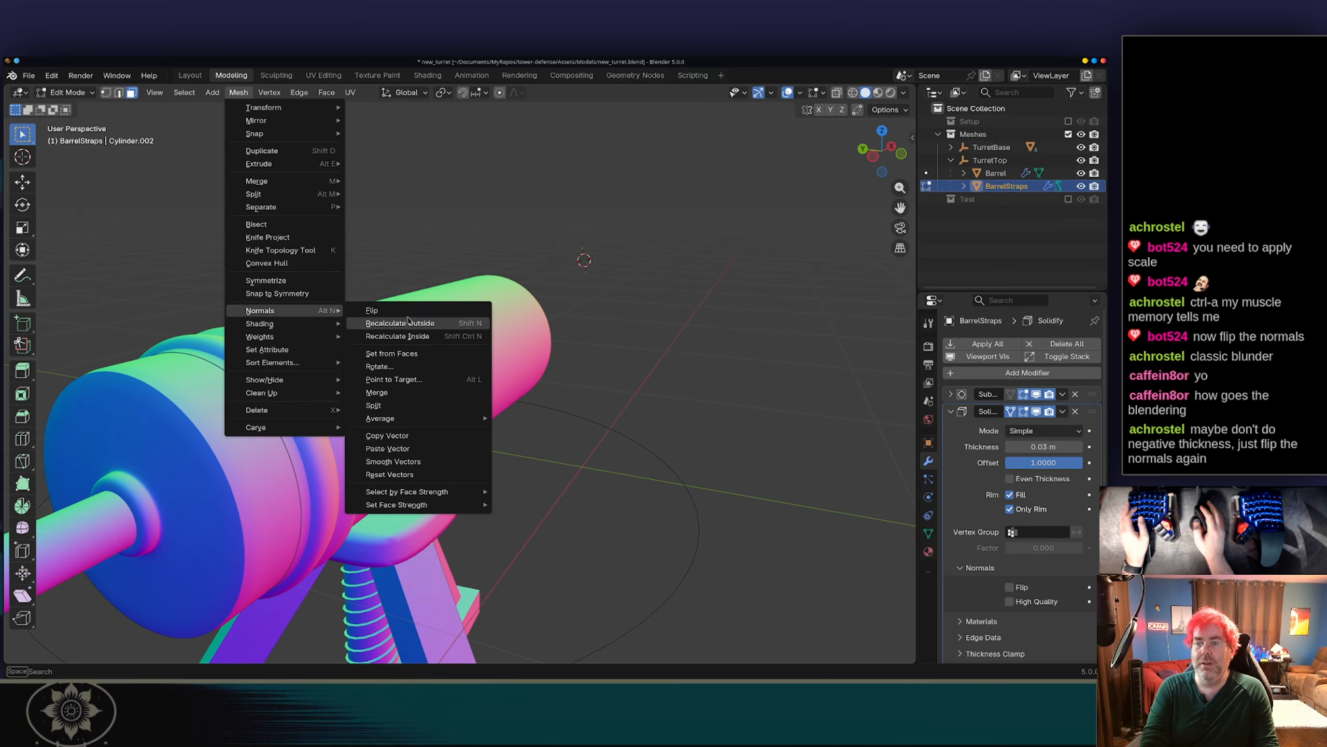
click(372, 310)
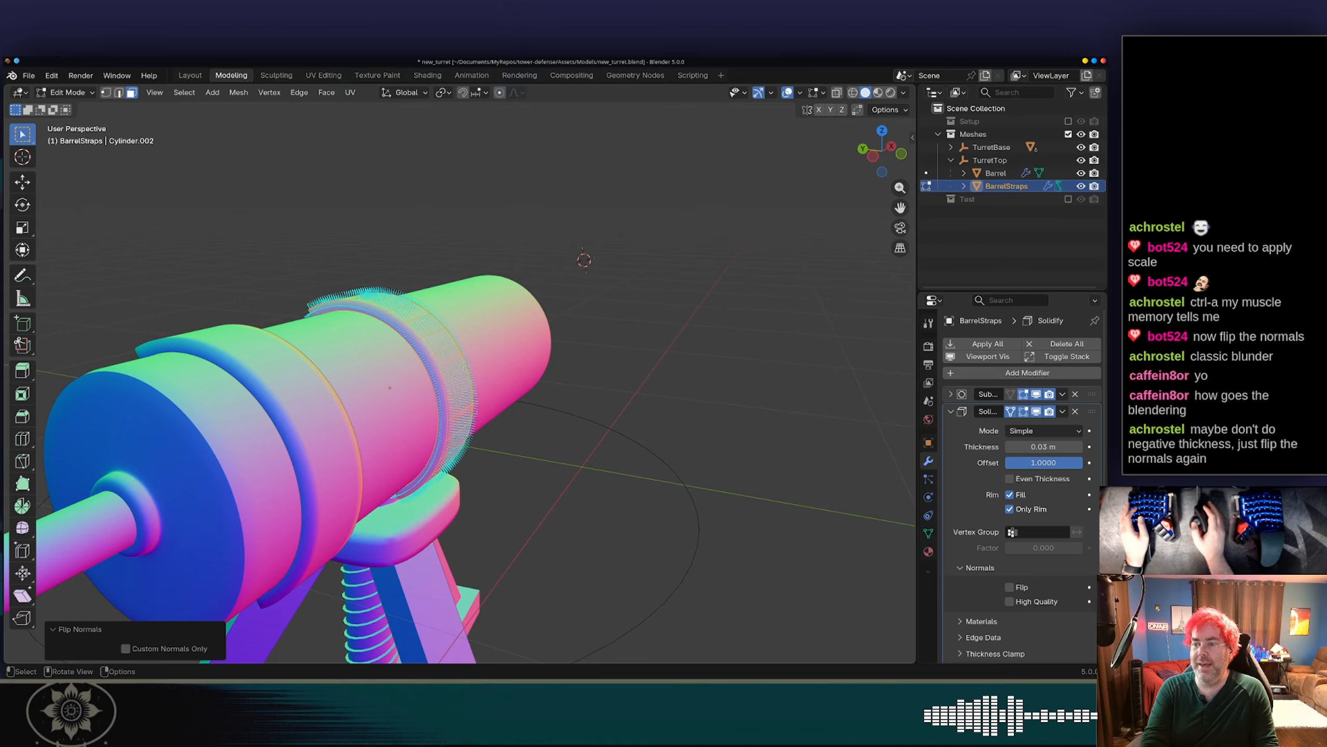
middle_drag(465, 367, 501, 384)
key(ctrl+s)
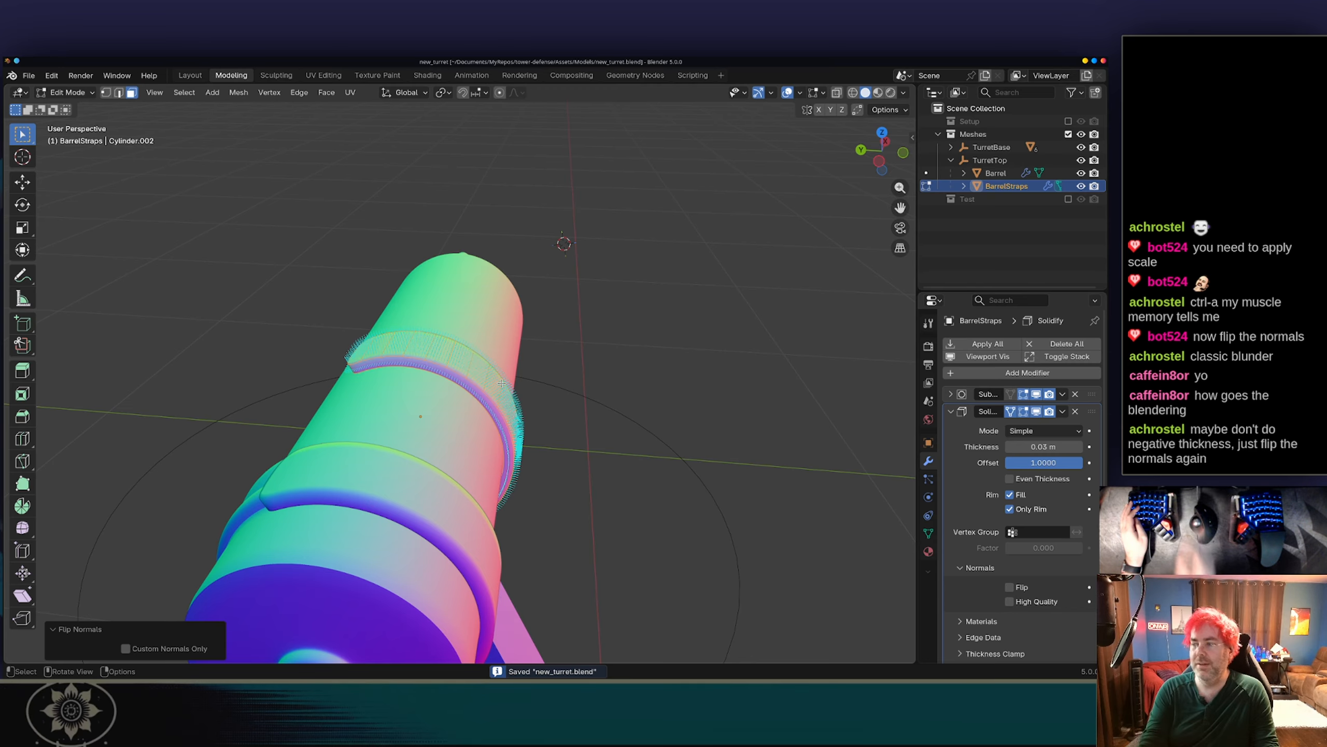
Reduce the Solidify thickness to 0.02 m and move the strap mesh about 0.62 m along global X toward the barrel's rear.
click(1010, 447)
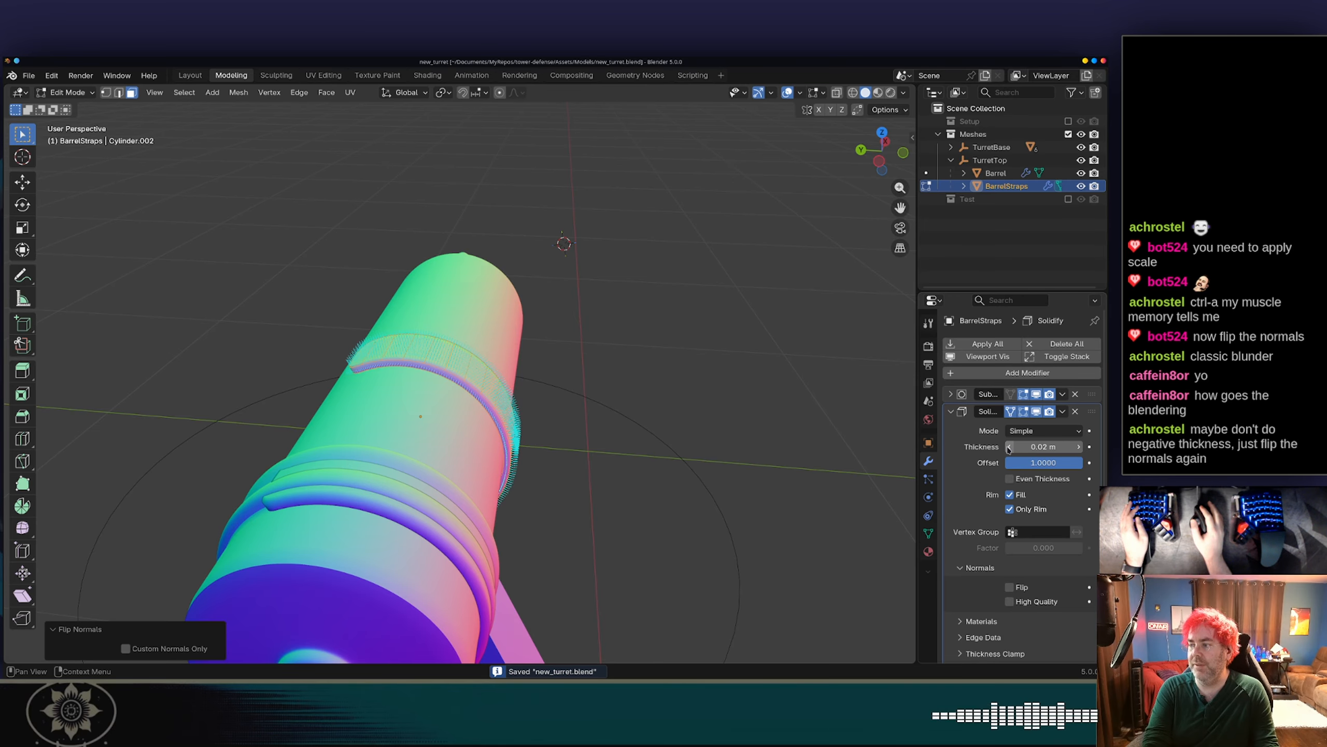
middle_drag(736, 415, 633, 380)
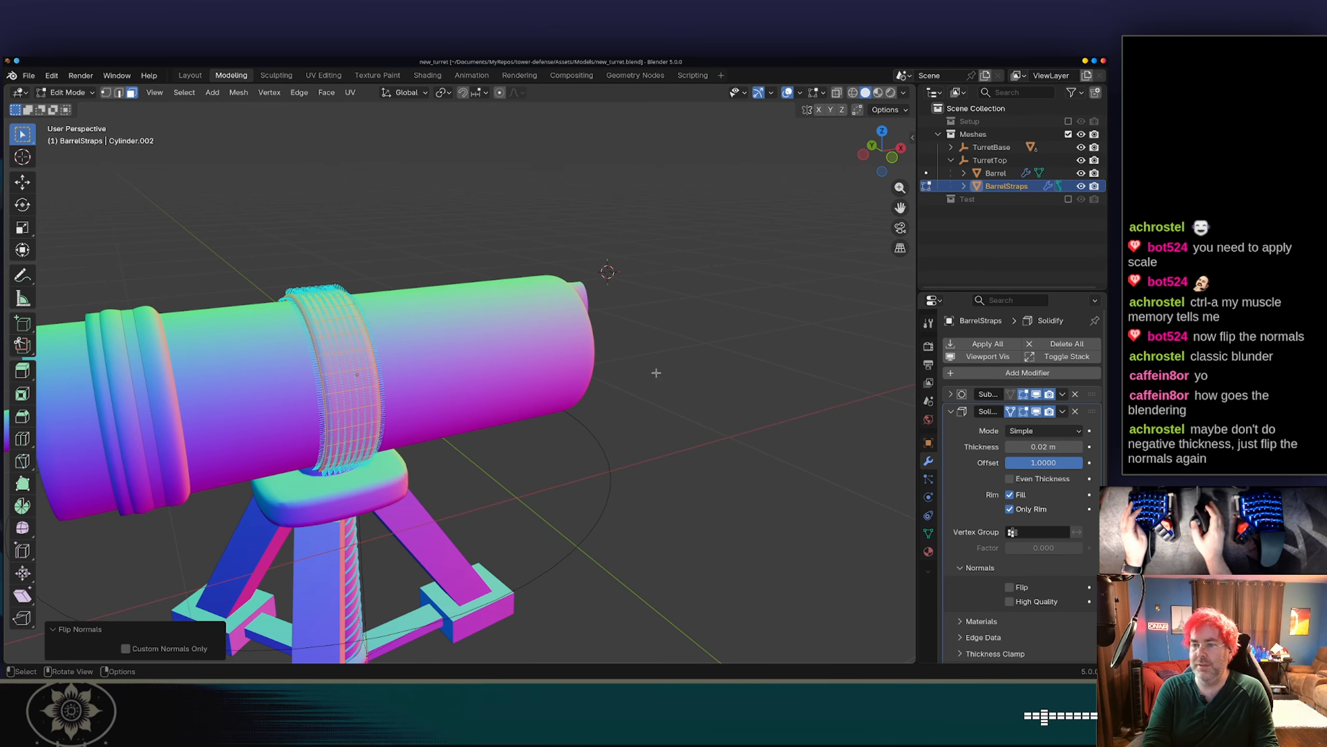
key(g)
key(x)
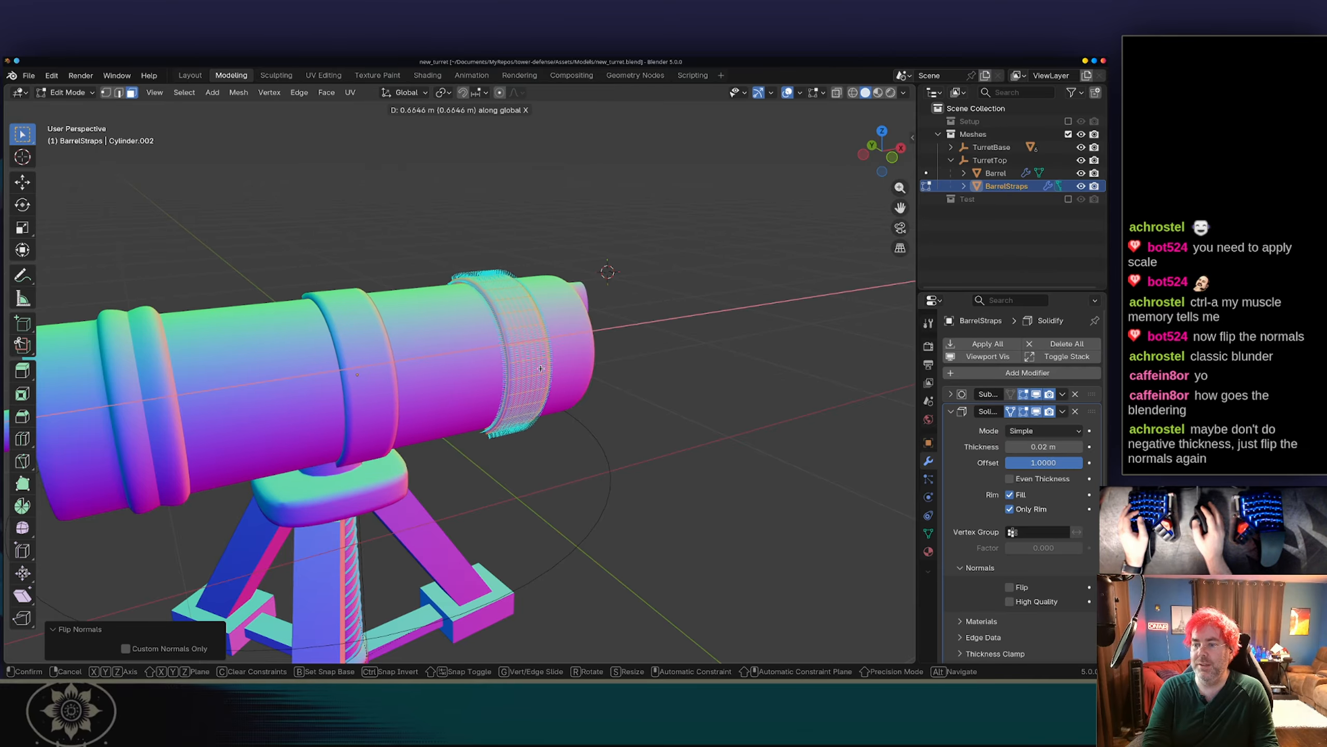
click(598, 442)
middle_drag(598, 441, 538, 397)
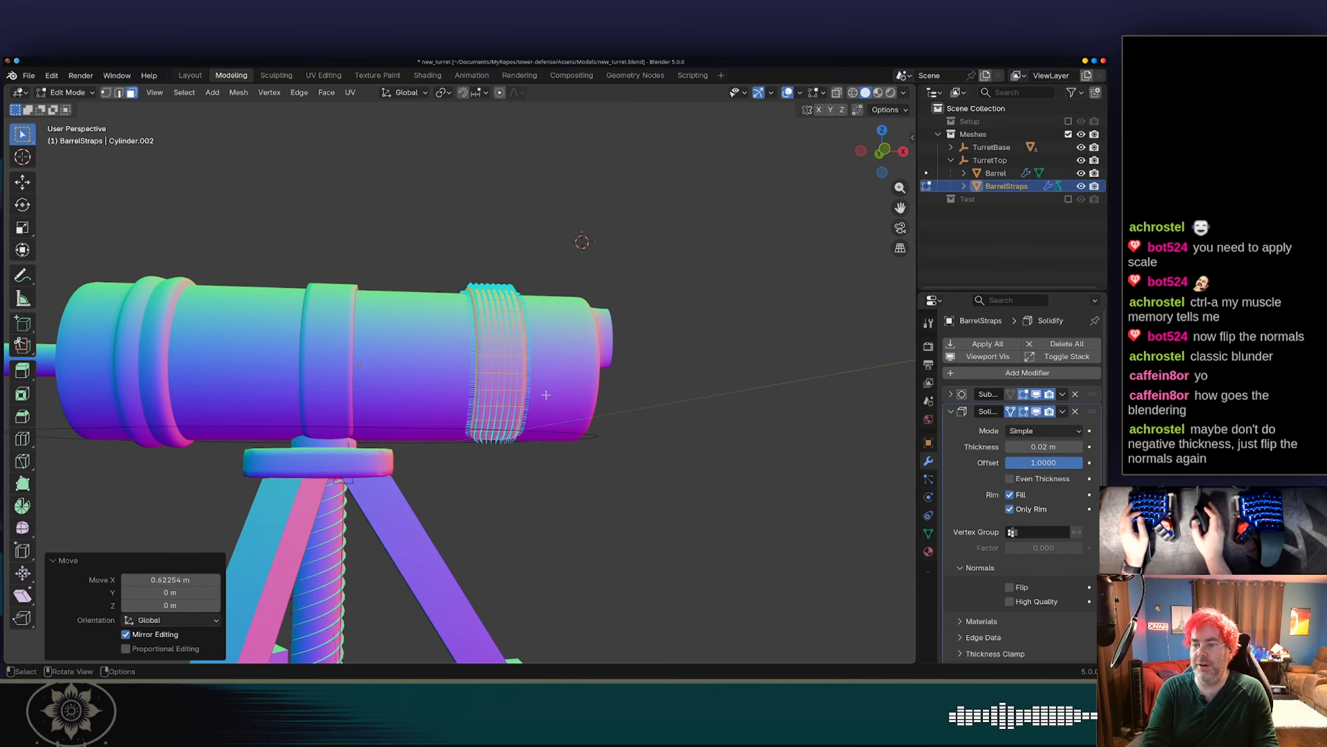
Nudge the strap mesh about -0.017 m along X, return to Object Mode and save the file.
key(g)
key(x)
click(538, 391)
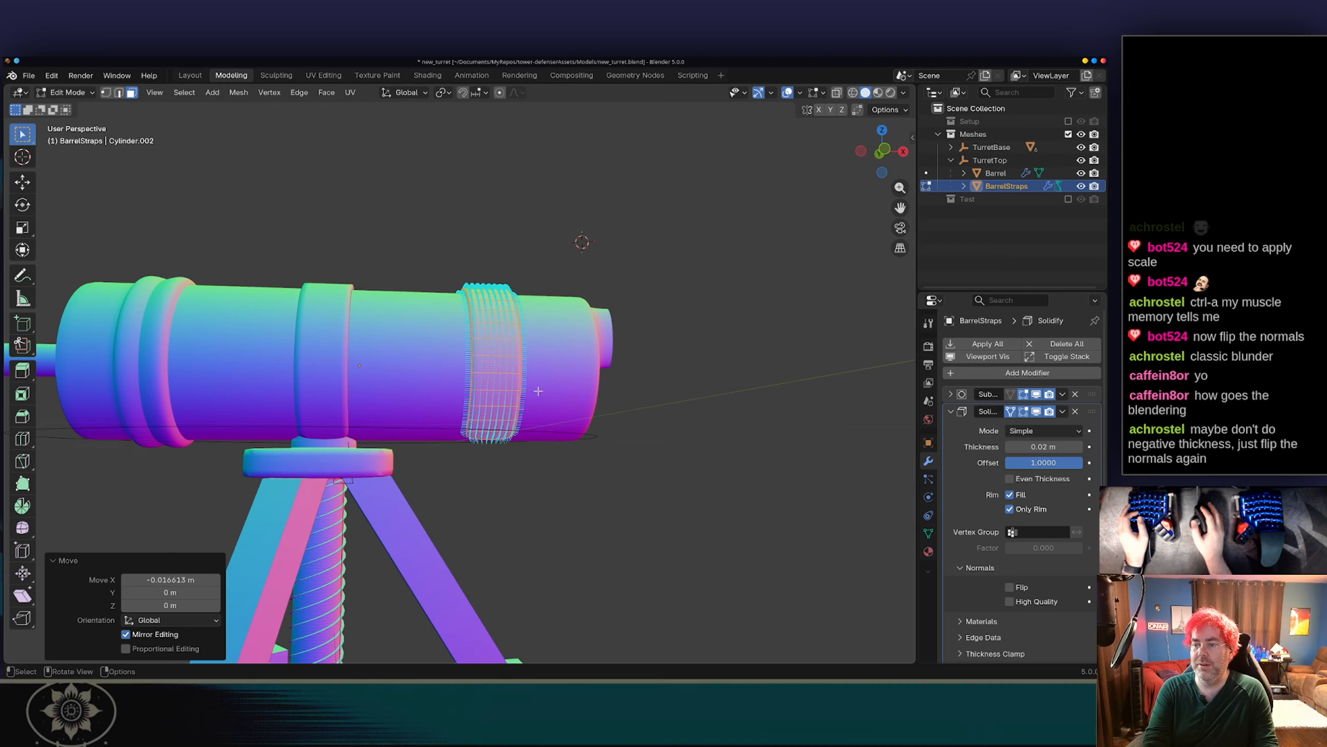
key(Tab)
middle_drag(605, 270, 689, 356)
key(ctrl+s)
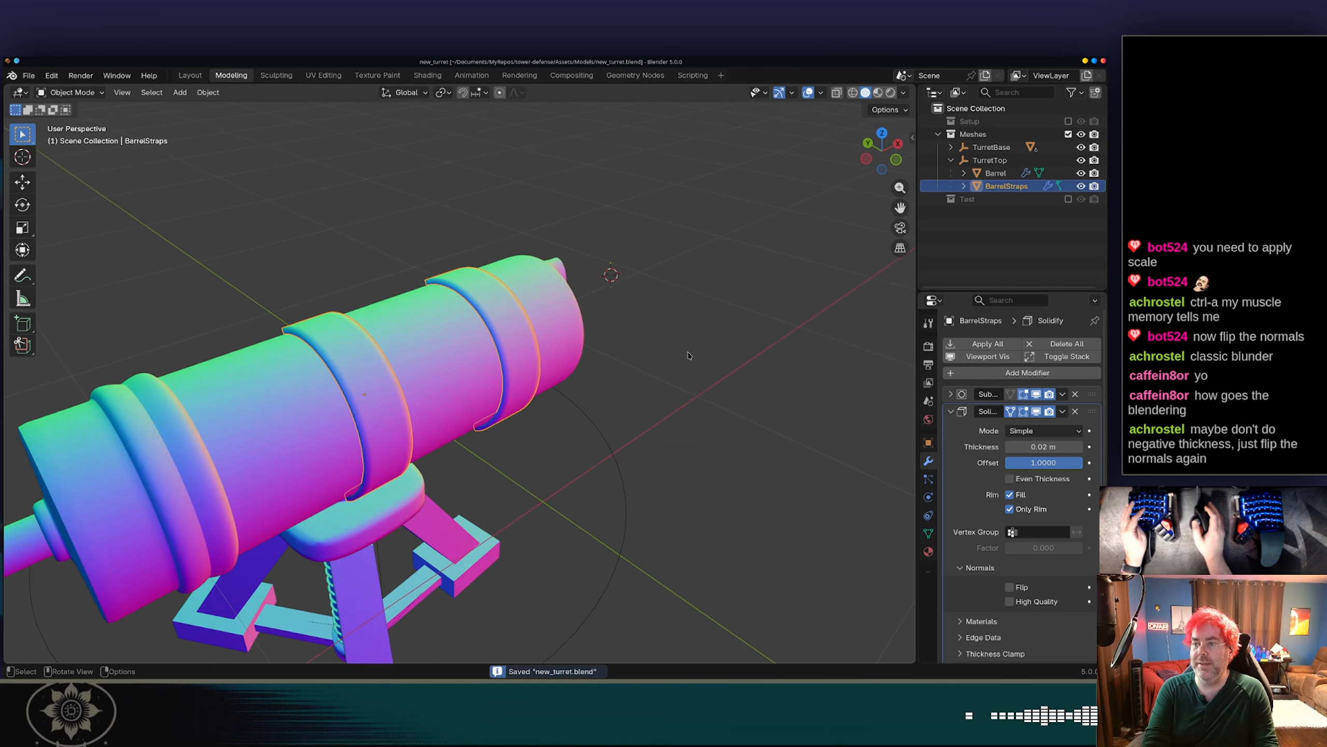
Switch to Godot and examine the turret's straps from the side.
key(alt+Tab)
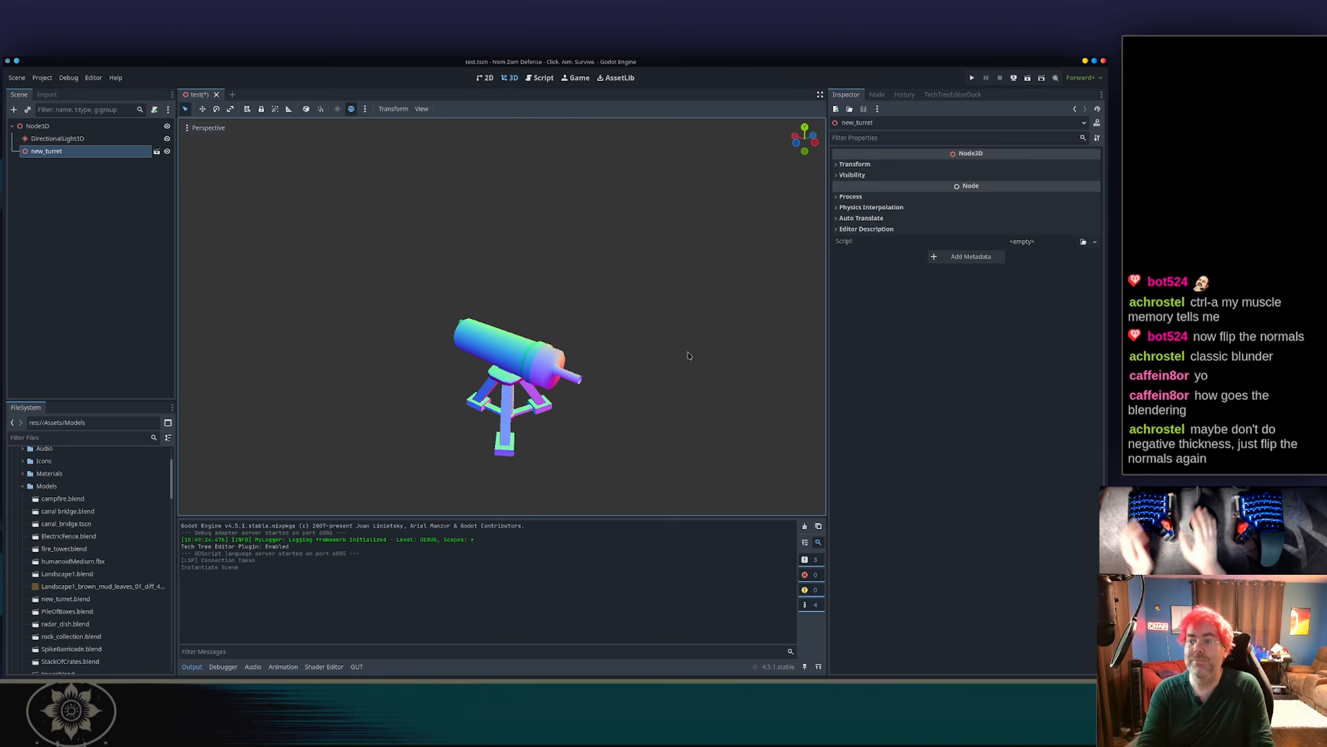
middle_drag(630, 361, 526, 361)
scroll(696, 303, down, 1)
Switch to Blender, expand BarrelStraps to show its mesh data, and display the turret in Material Preview shading.
key(alt+Tab)
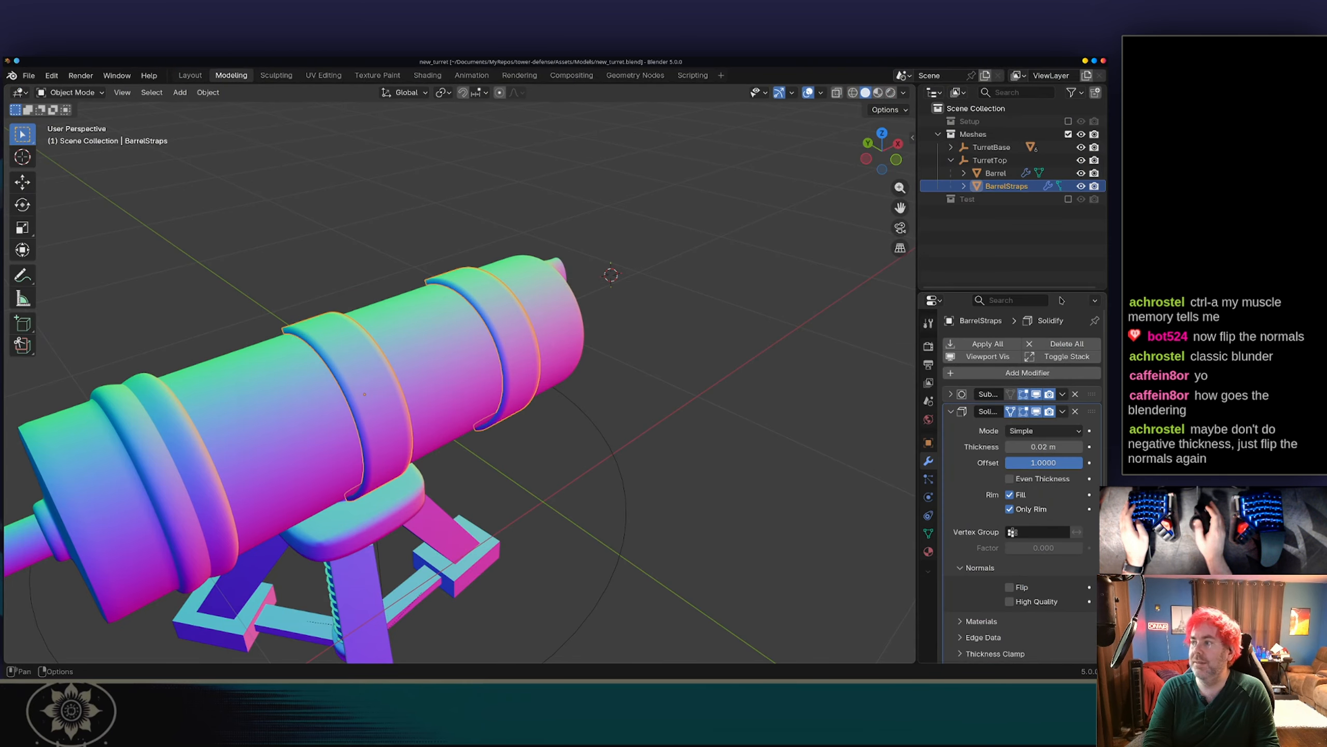
click(965, 186)
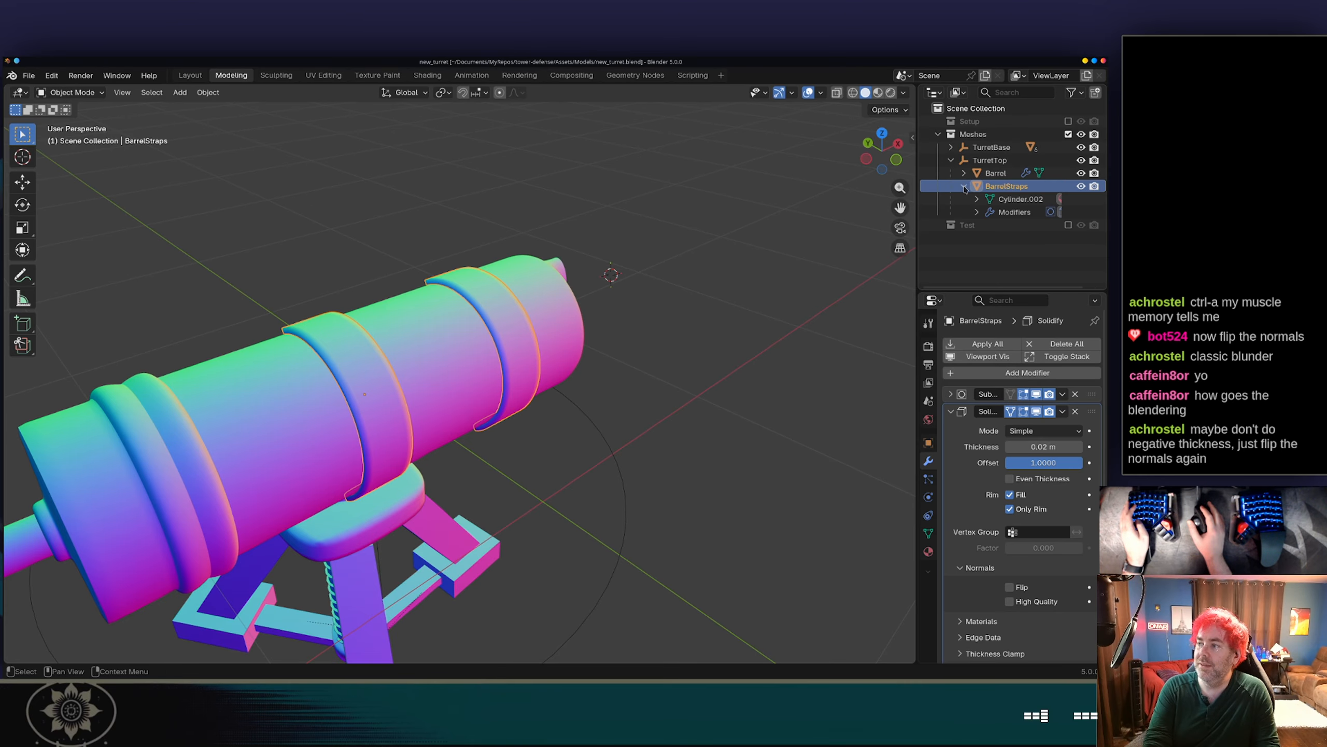
click(1011, 199)
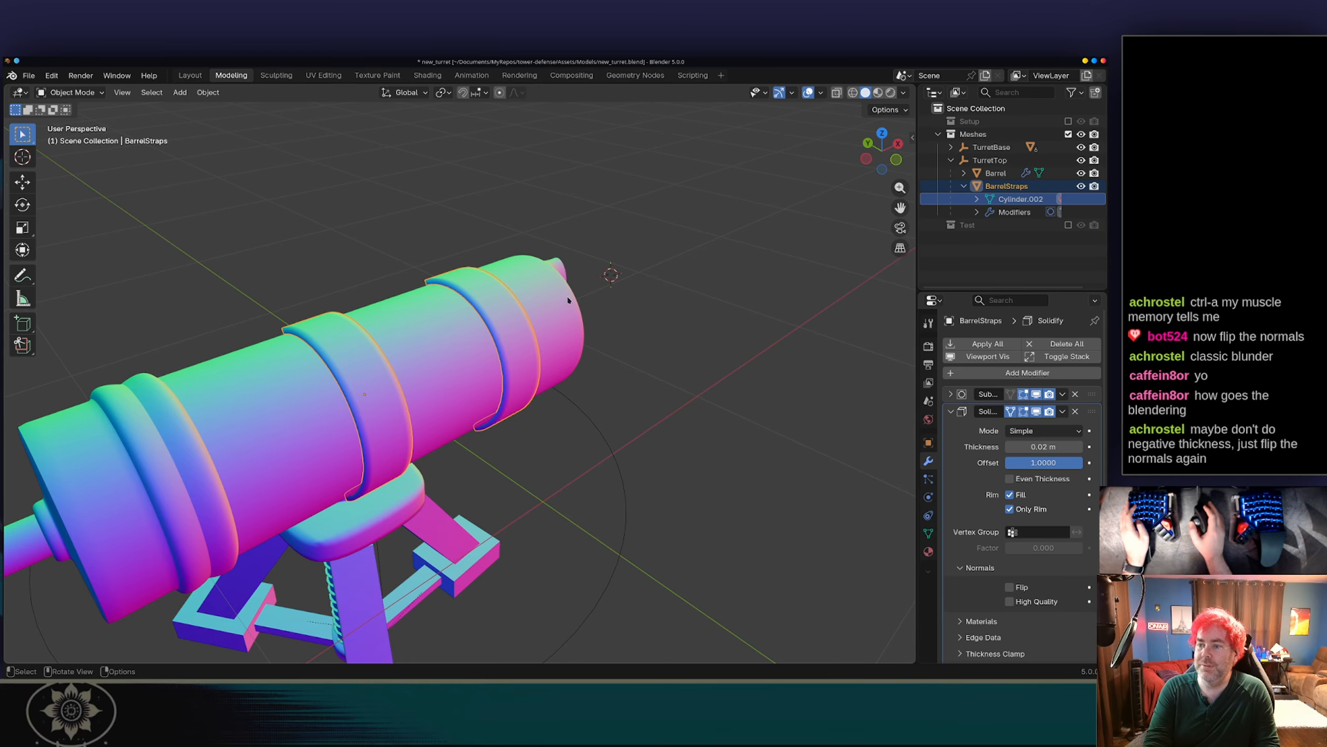
click(679, 303)
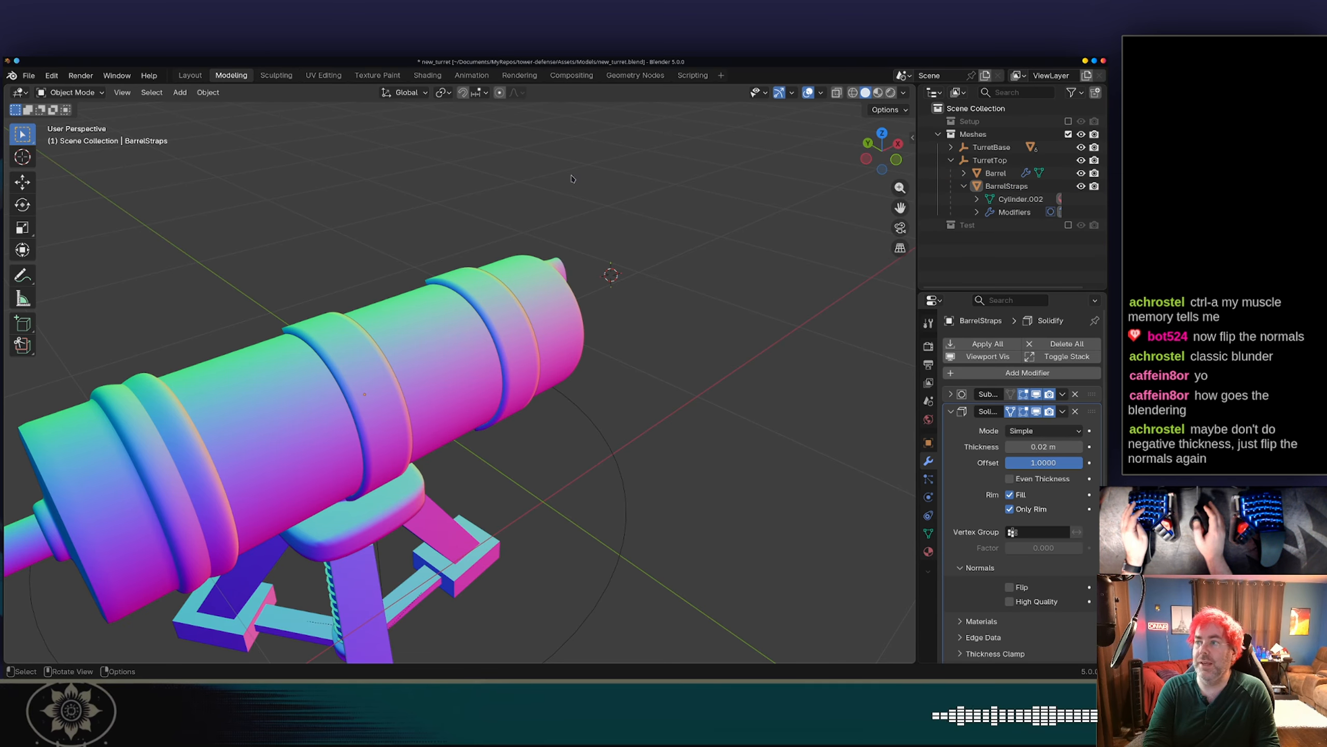
click(878, 93)
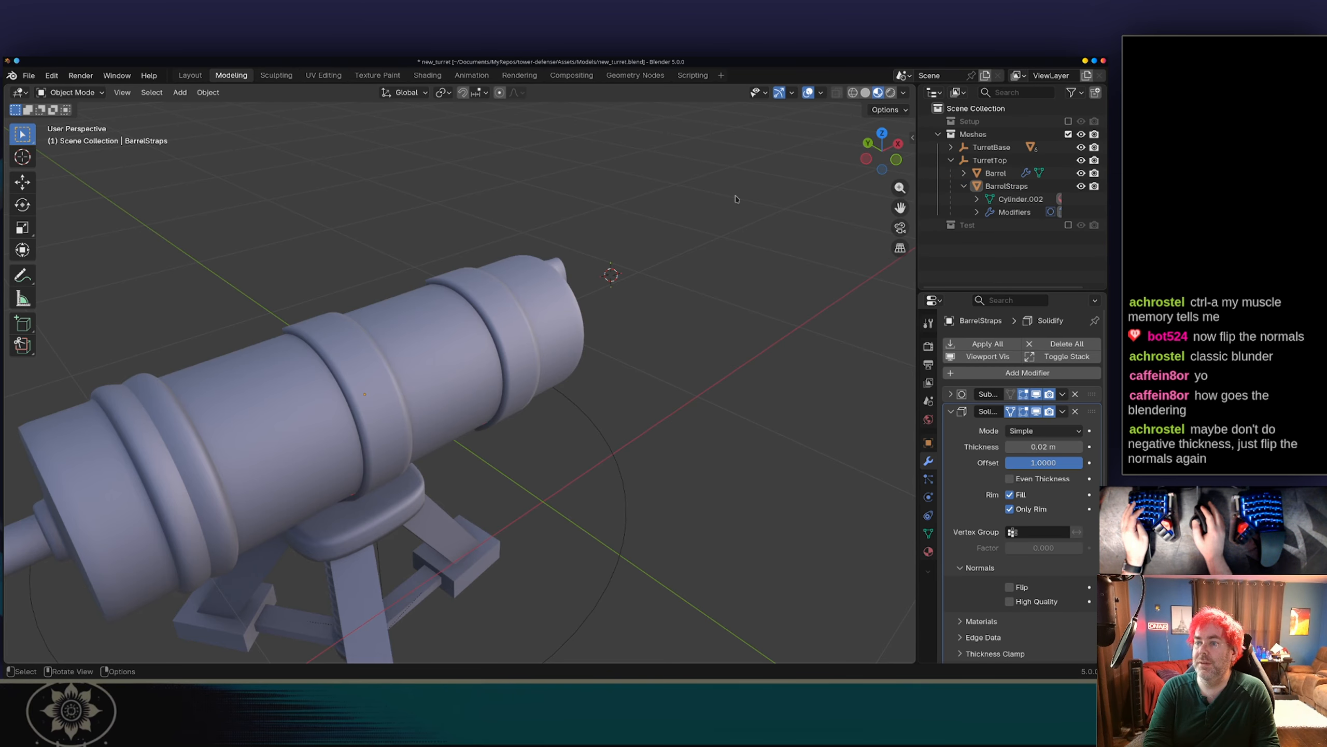
middle_drag(735, 195, 644, 161)
Switch to Godot, set the 3D viewport to Display Normal and deselect new_turret.
key(alt+Tab)
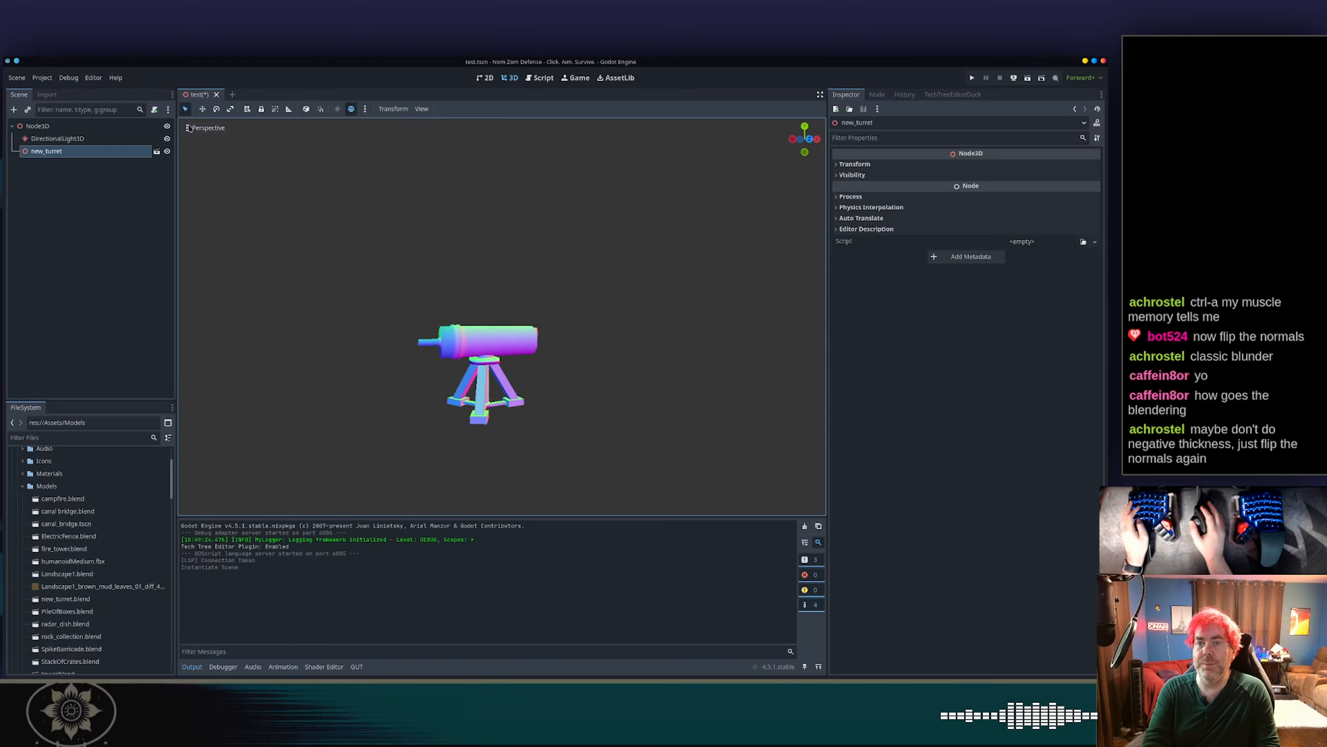
click(189, 128)
mouse_move(337, 350)
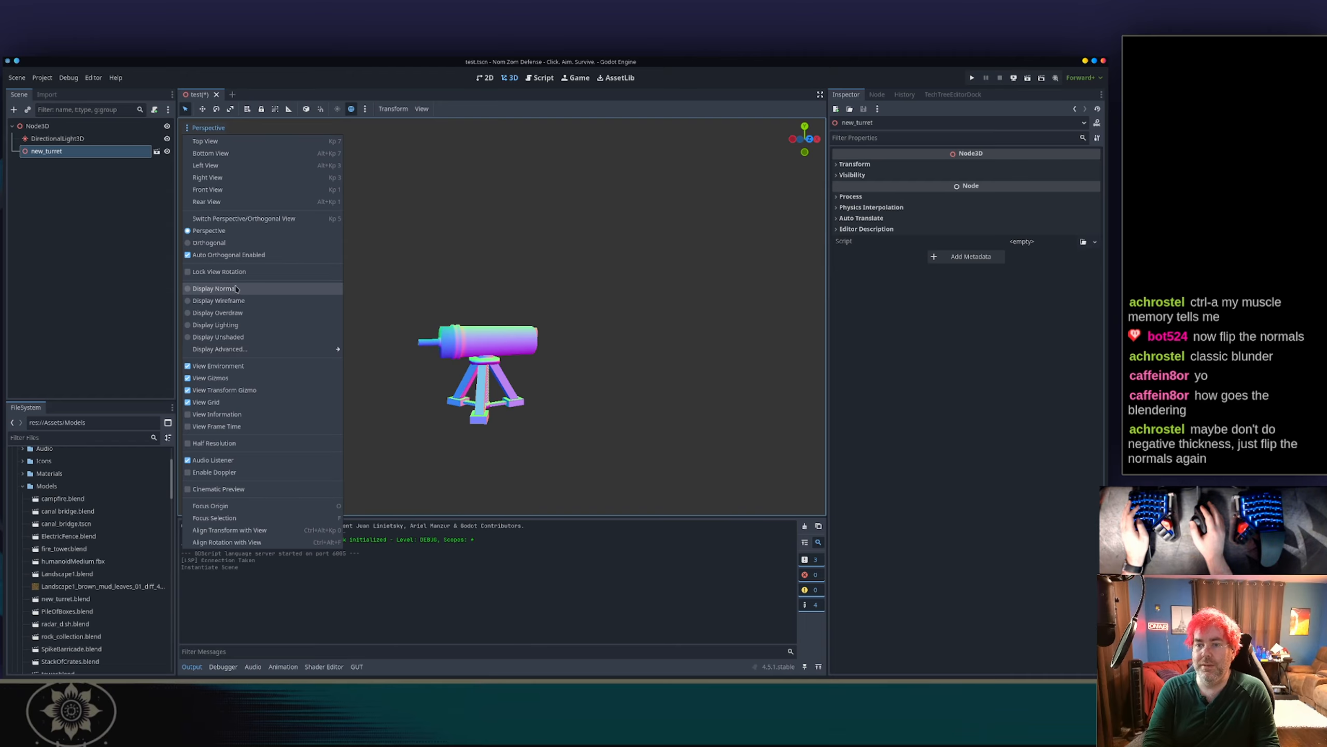
click(214, 288)
click(414, 300)
click(390, 292)
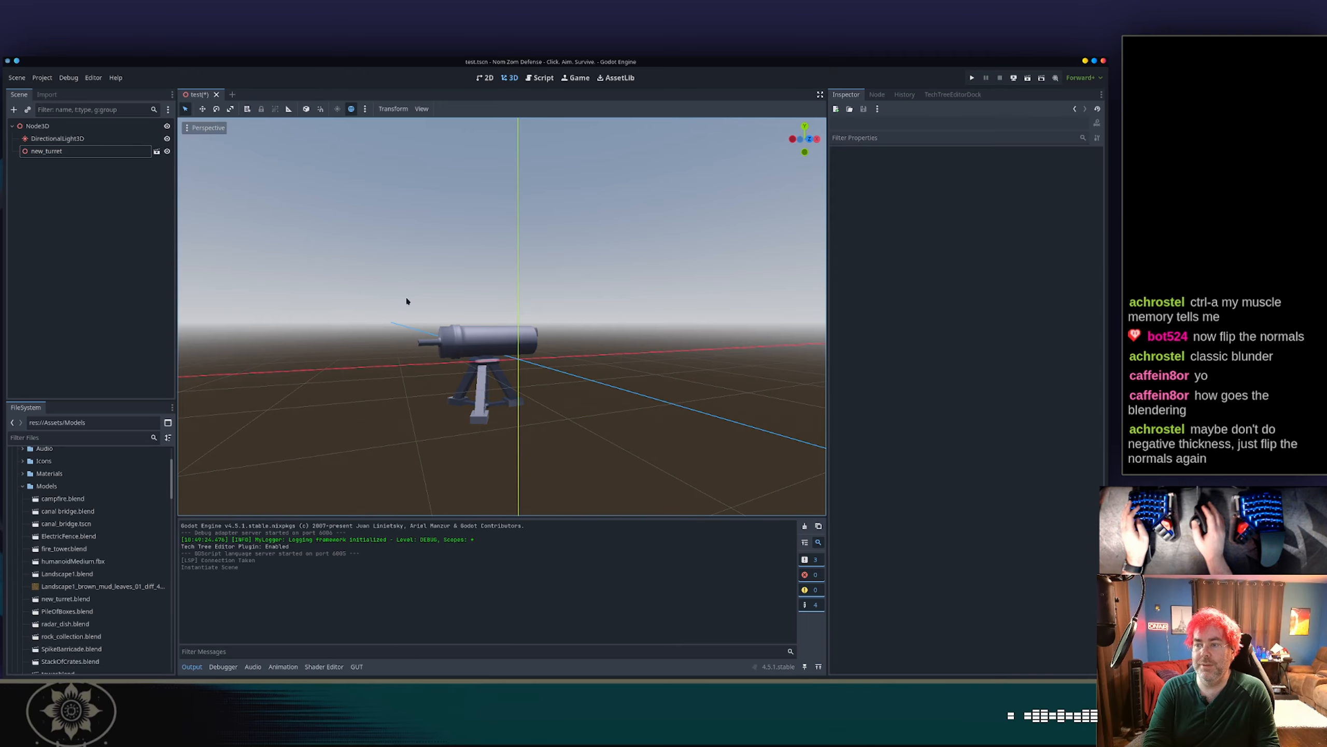
Examine the shaded turret barrel up close from several angles in the Godot viewport.
middle_drag(406, 300, 619, 296)
scroll(489, 373, up, 5)
scroll(489, 374, up, 5)
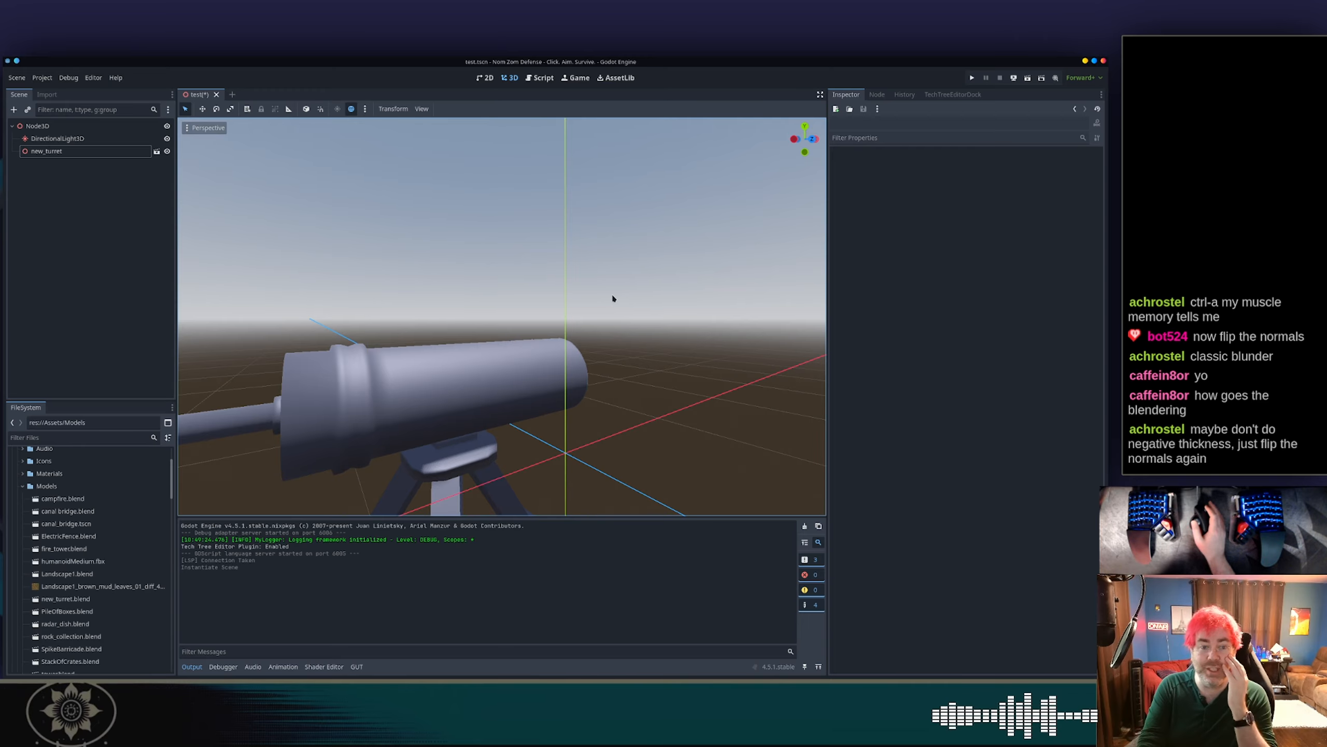
middle_drag(599, 319, 530, 288)
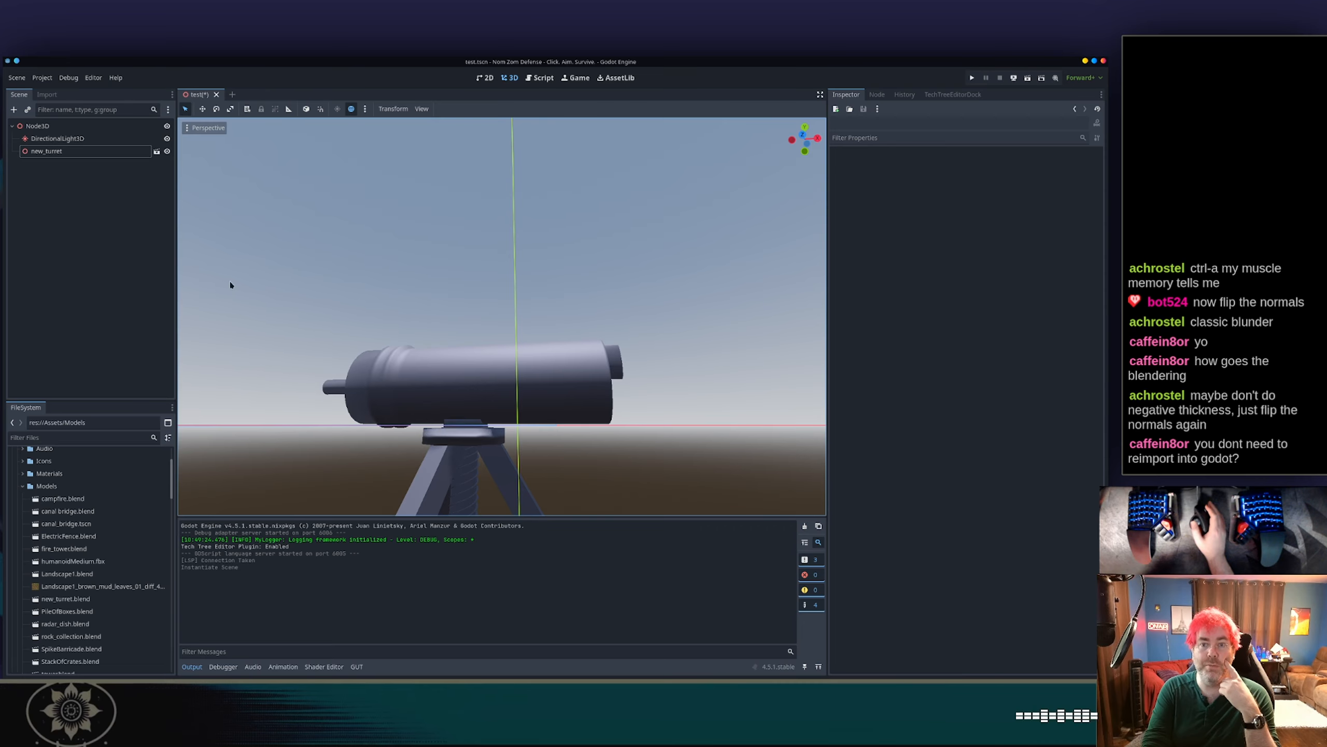
Save new_turret.blend again in Blender, then return to Godot and check the turret from its rear end.
key(alt+Tab)
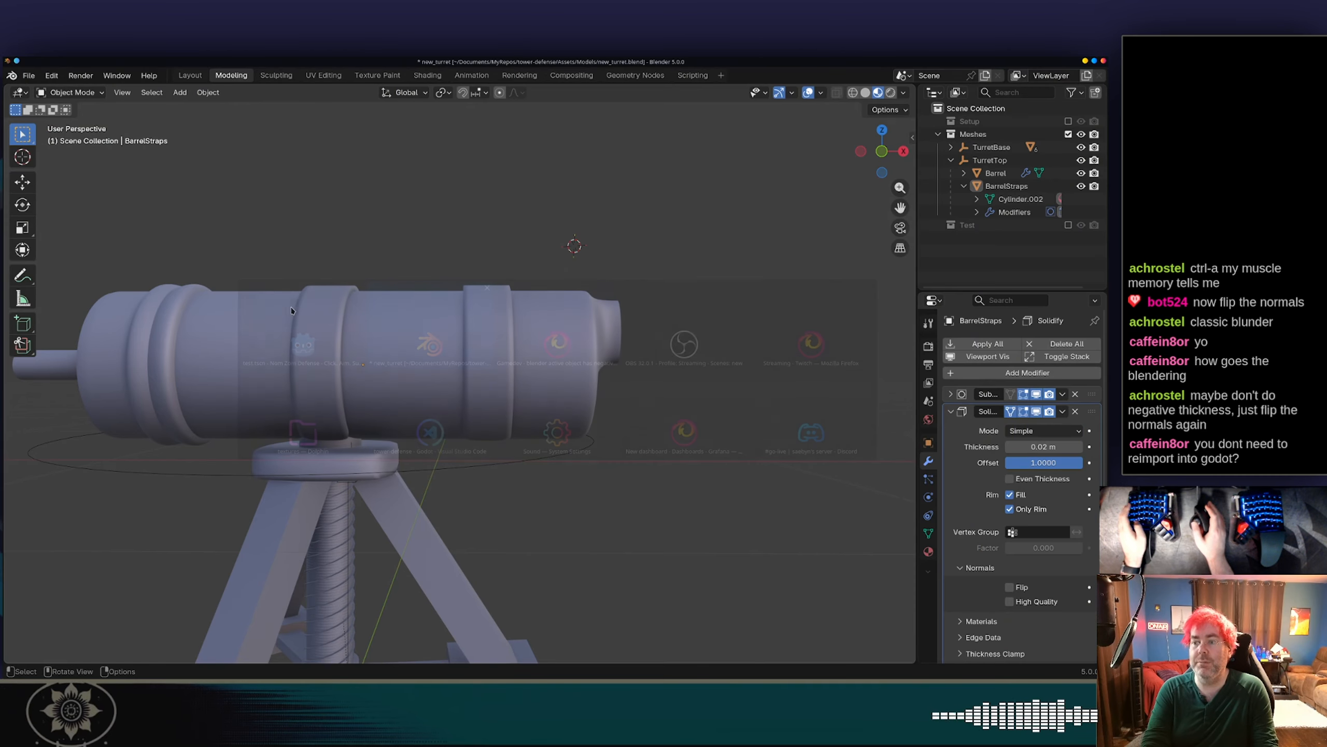
key(ctrl+s)
key(alt+Tab)
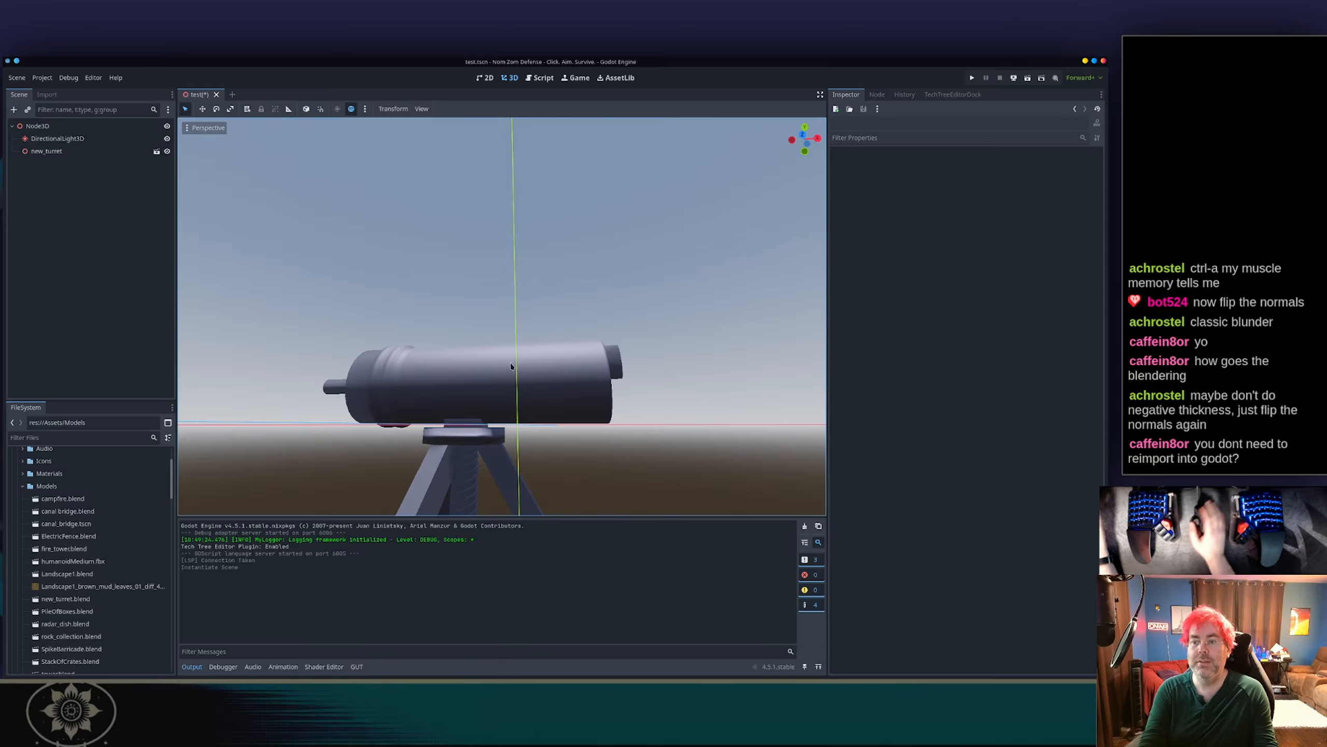
middle_drag(544, 321, 465, 313)
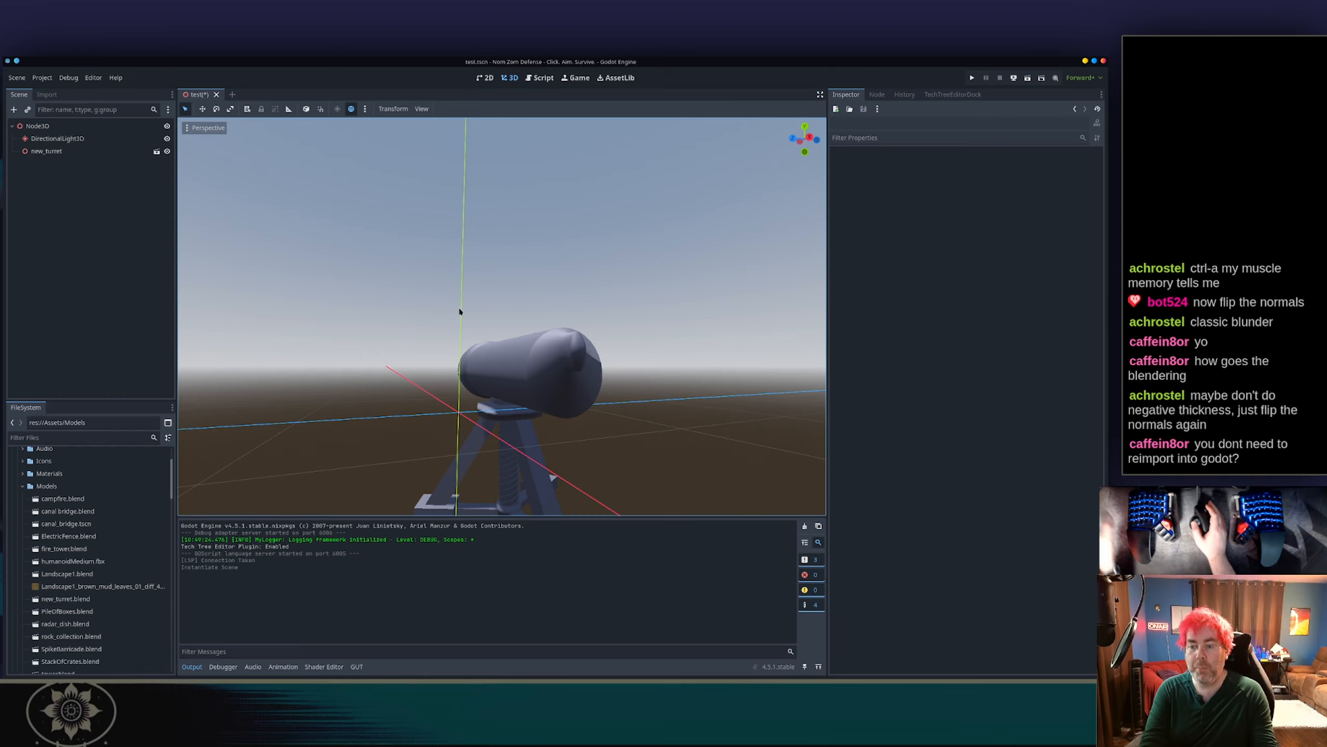
Examine the re-imported turret in the 3D viewport from the side, both from a distance and close up.
middle_drag(462, 348, 604, 361)
scroll(557, 392, down, 2)
scroll(590, 359, down, 6)
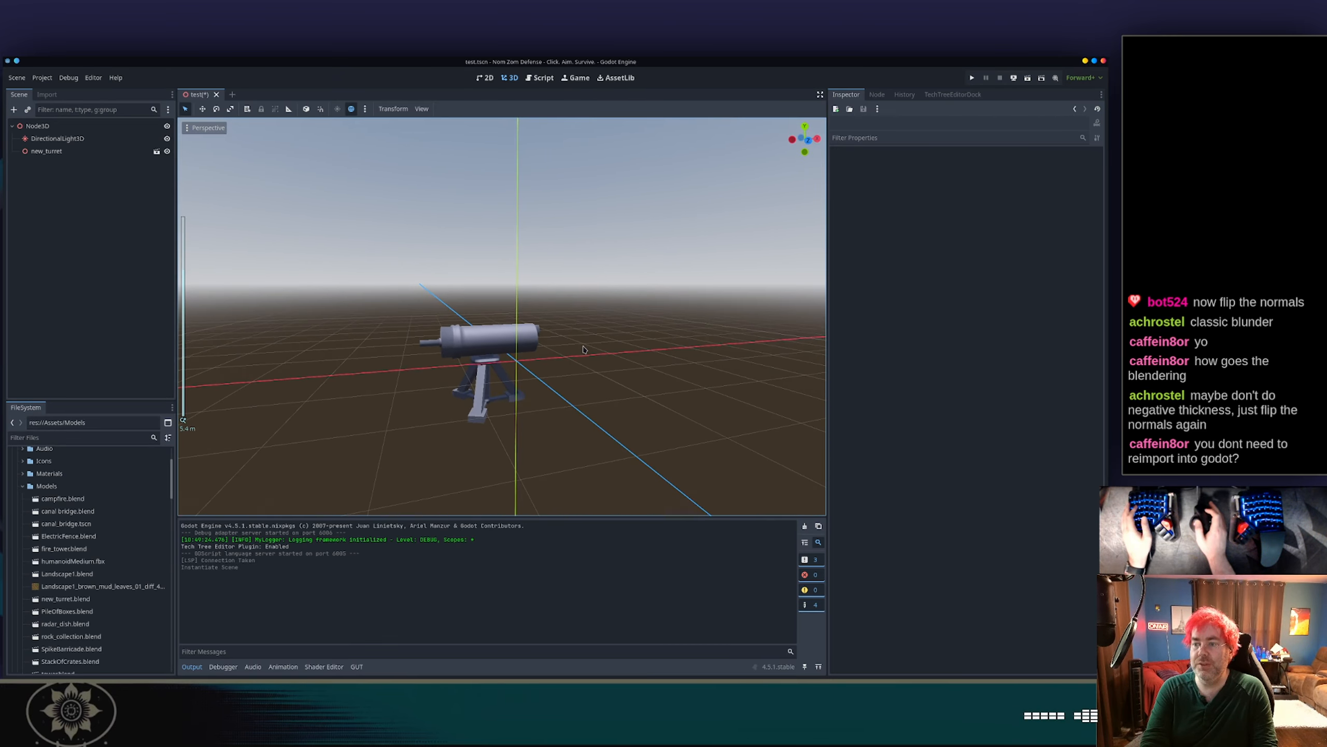
scroll(563, 360, up, 8)
mouse_move(480, 377)
middle_down()
mouse_move(472, 338)
mouse_move(466, 356)
middle_up()
scroll(465, 379, down, 2)
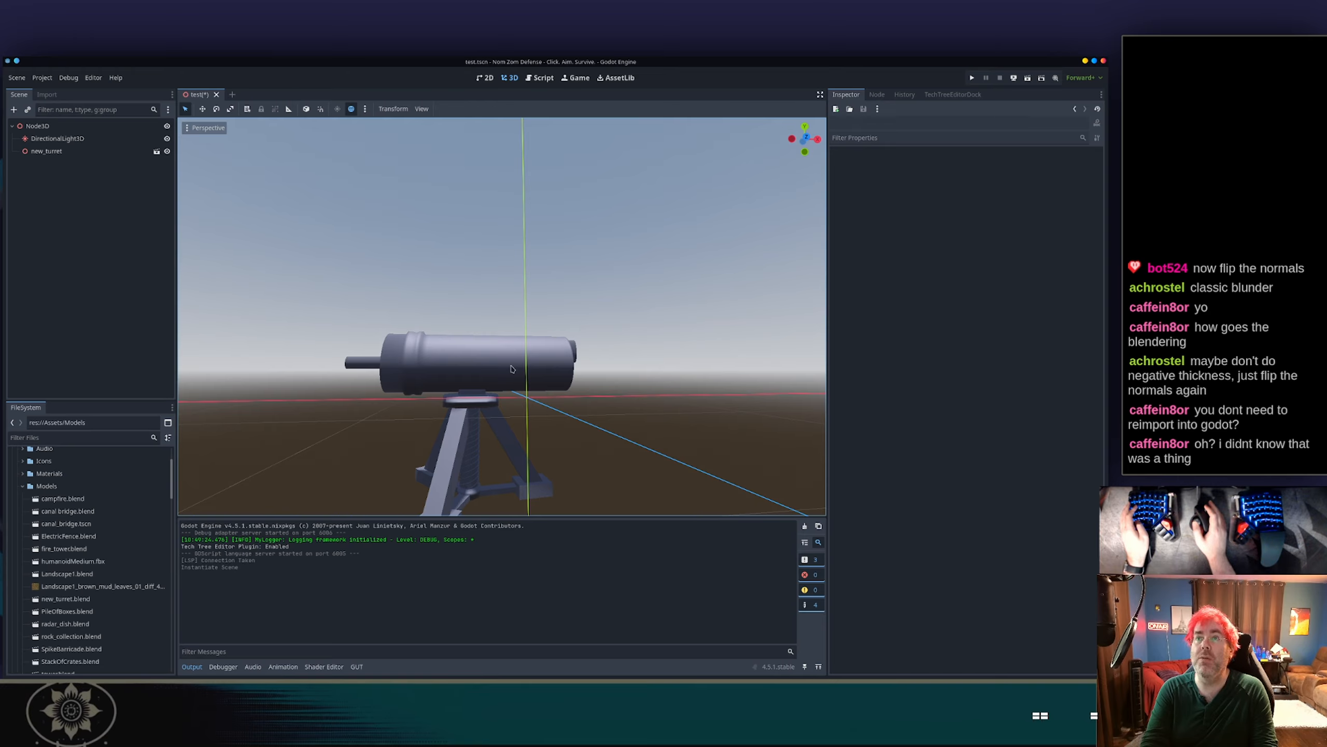
key(alt+Tab)
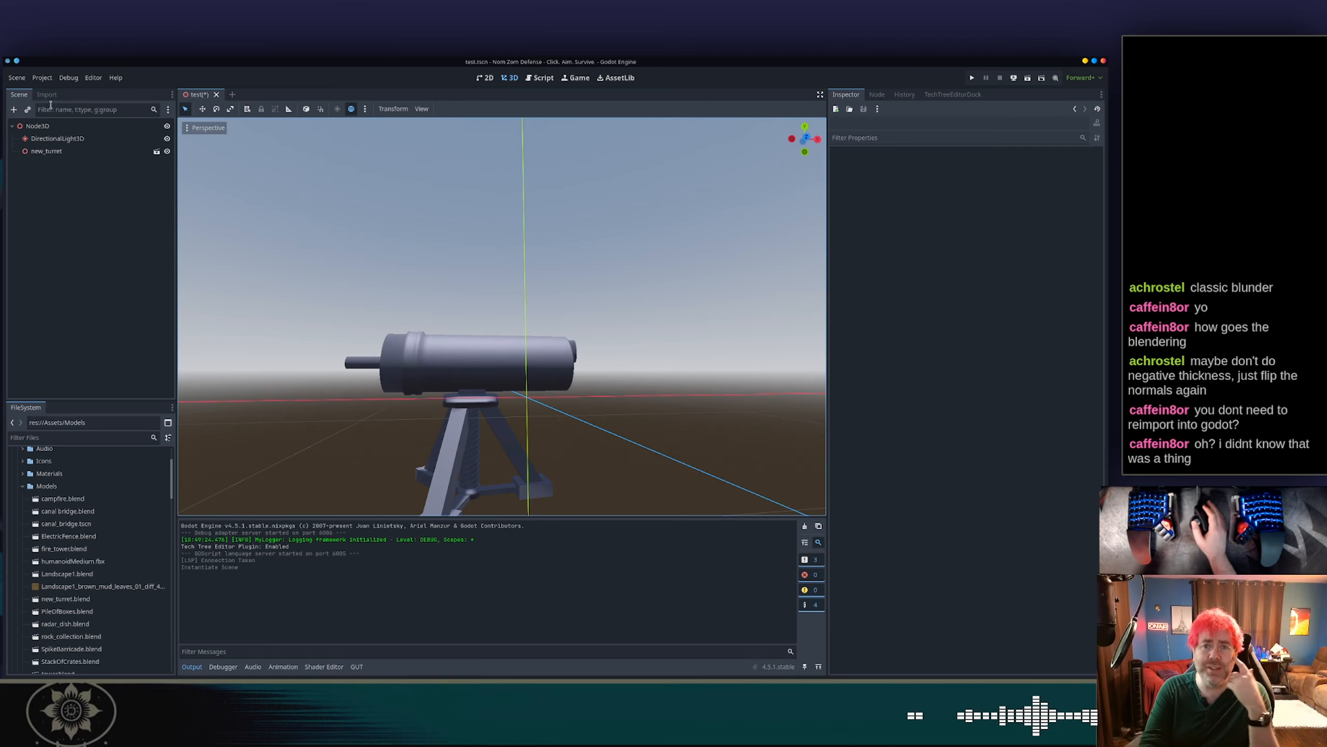
Check the Blender import options in the Editor Settings, look through the remaining categories, and close the settings.
click(47, 79)
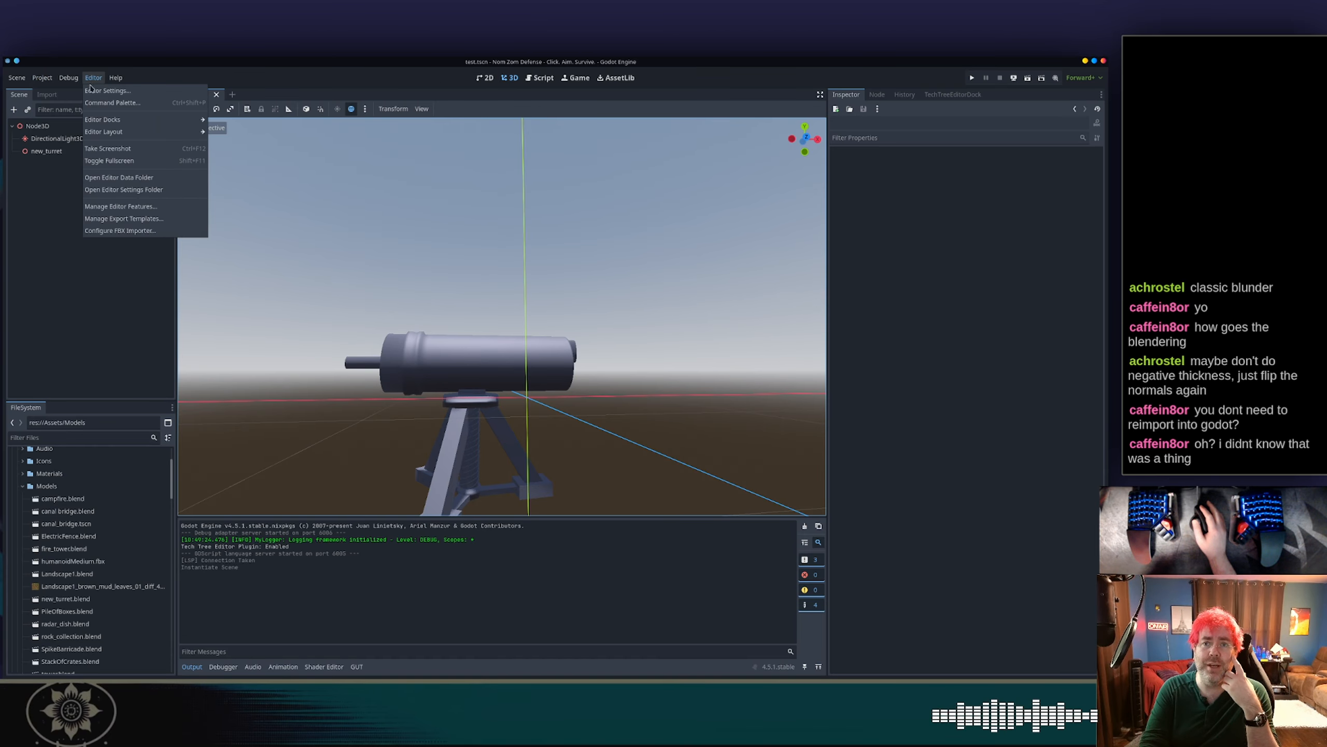
click(112, 90)
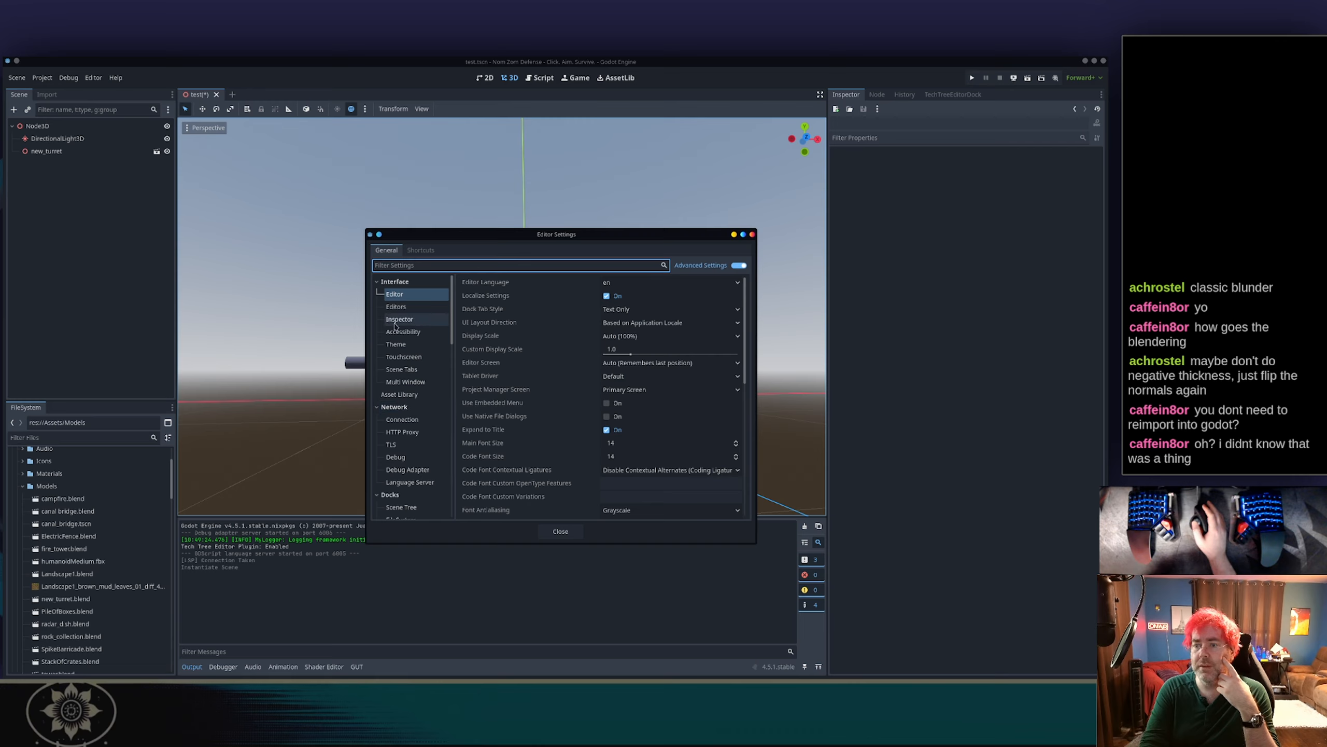
scroll(406, 351, down, 5)
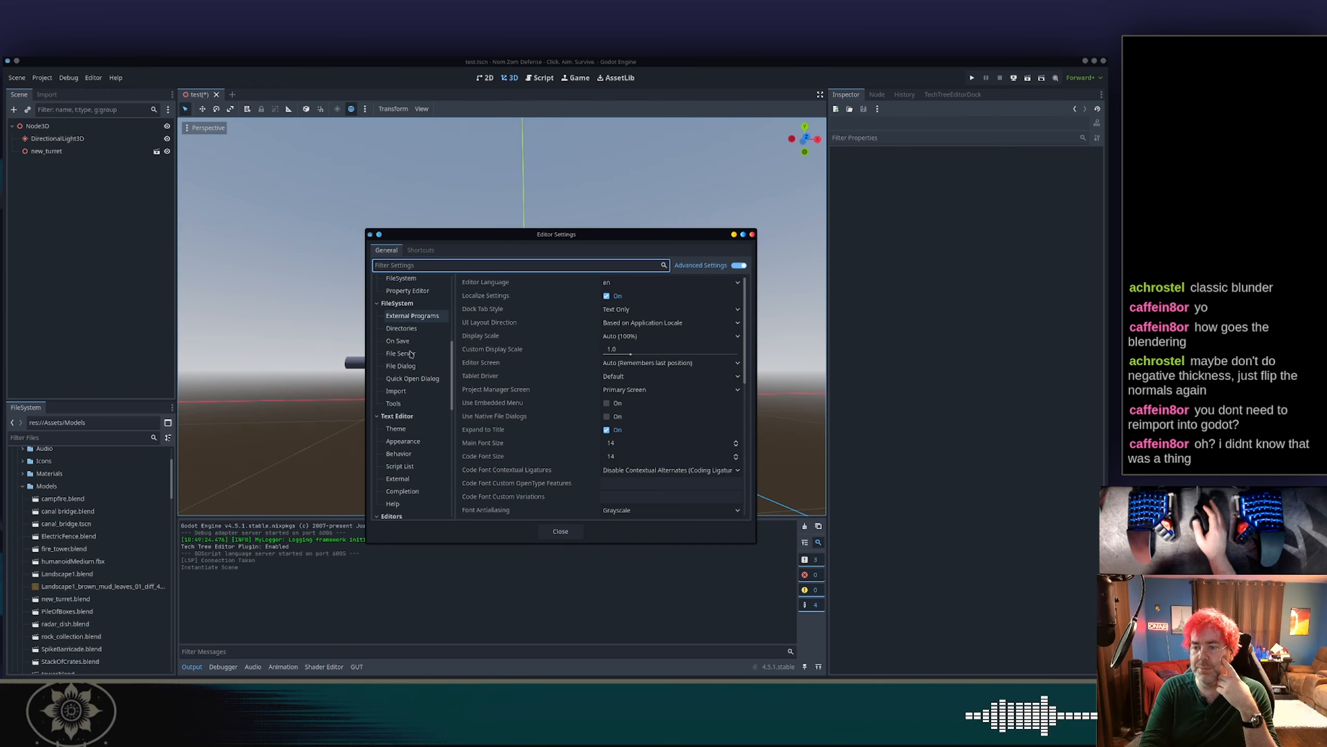
click(402, 391)
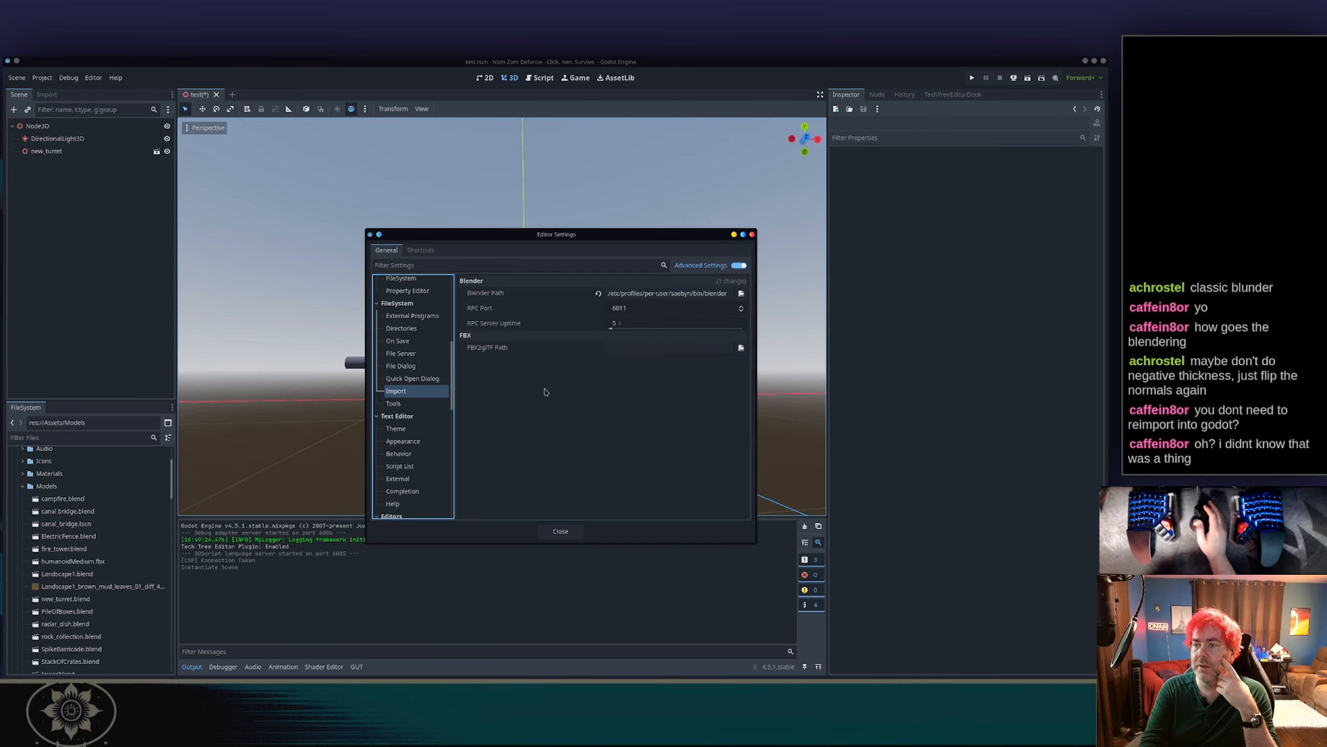
scroll(438, 400, down, 4)
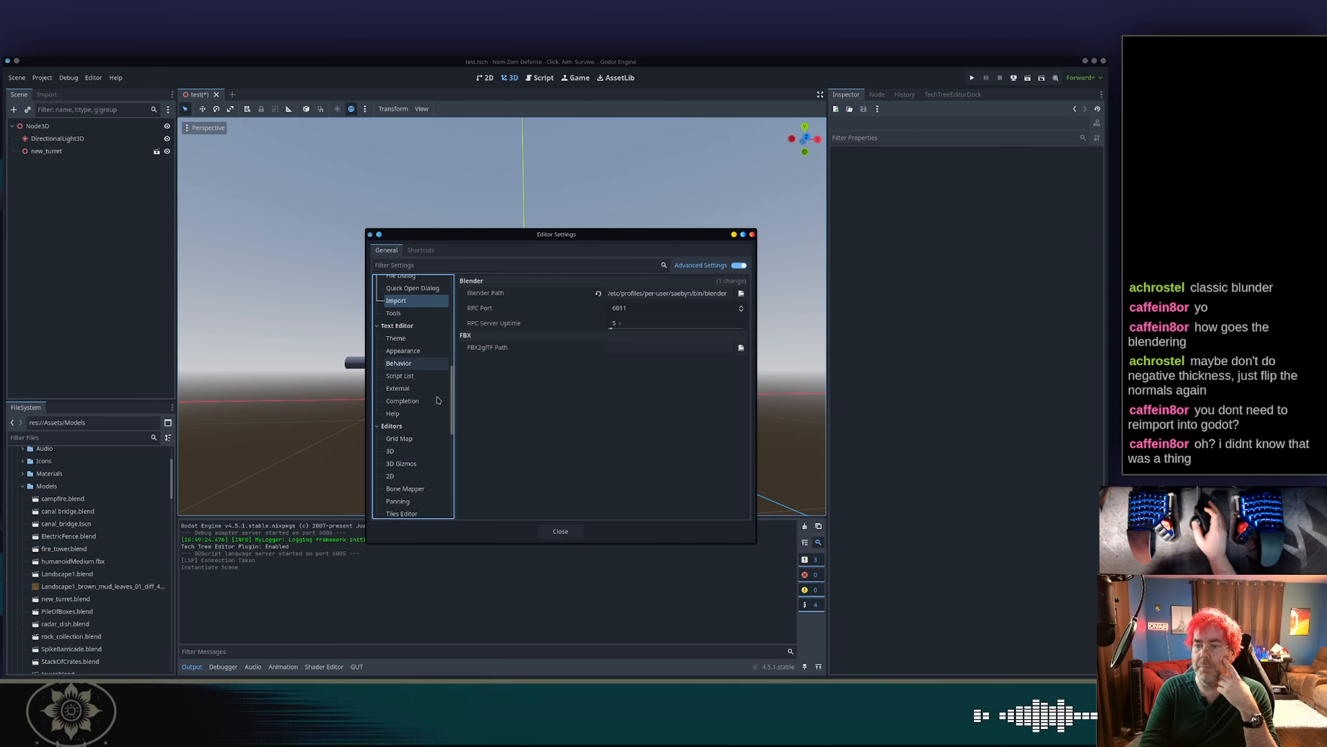
scroll(438, 400, down, 3)
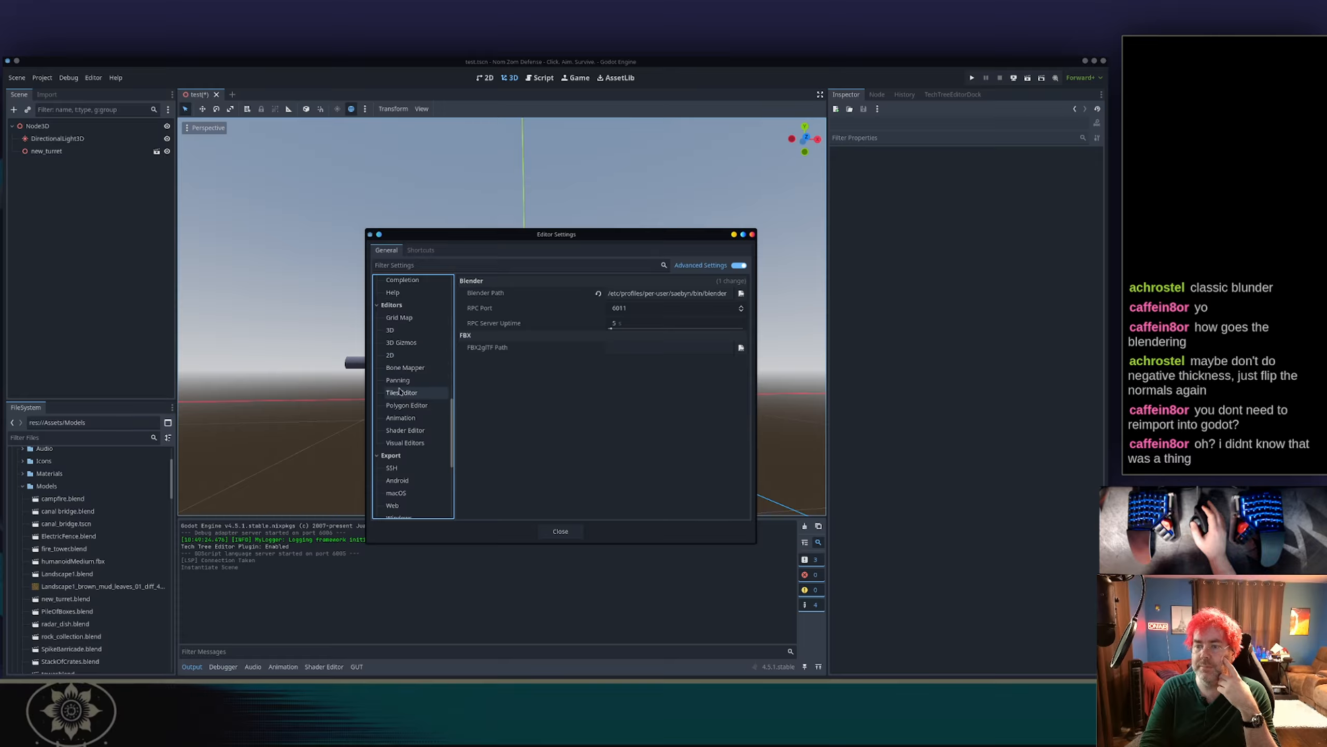
scroll(404, 458, down, 3)
scroll(404, 458, down, 6)
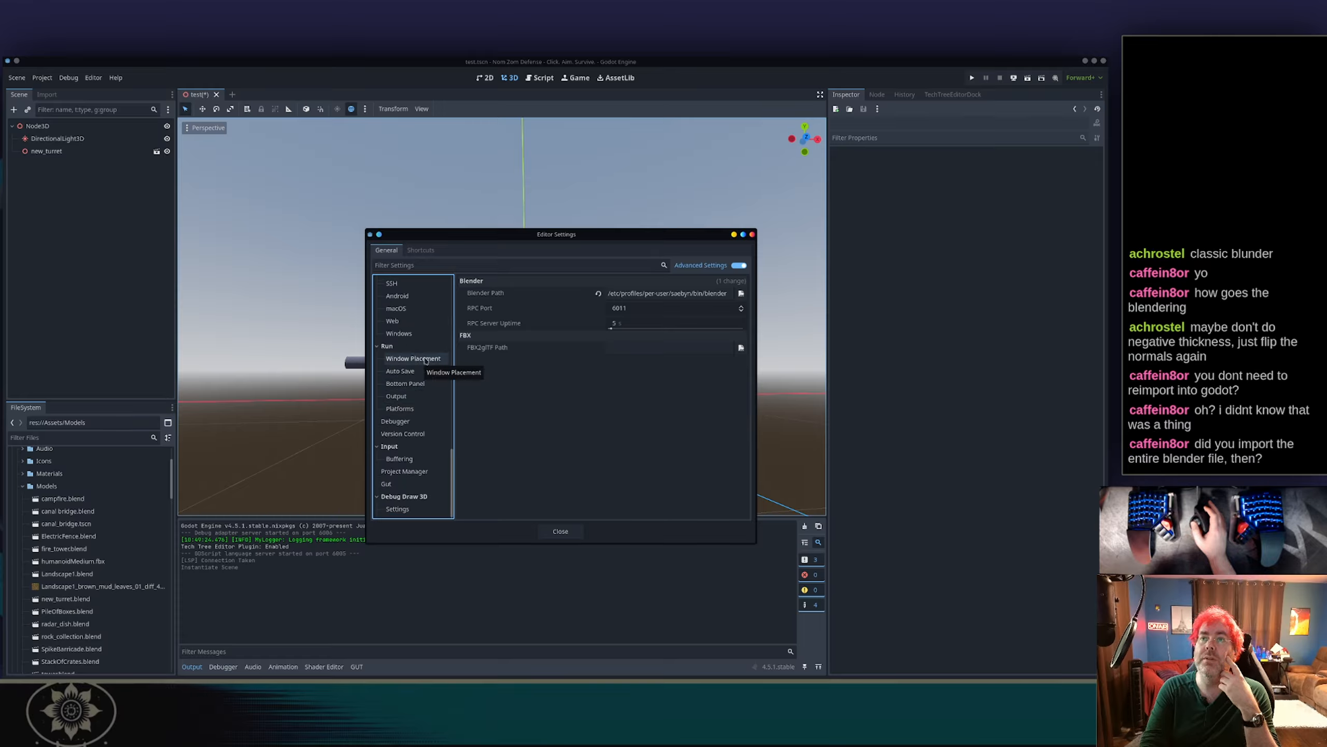
key(Escape)
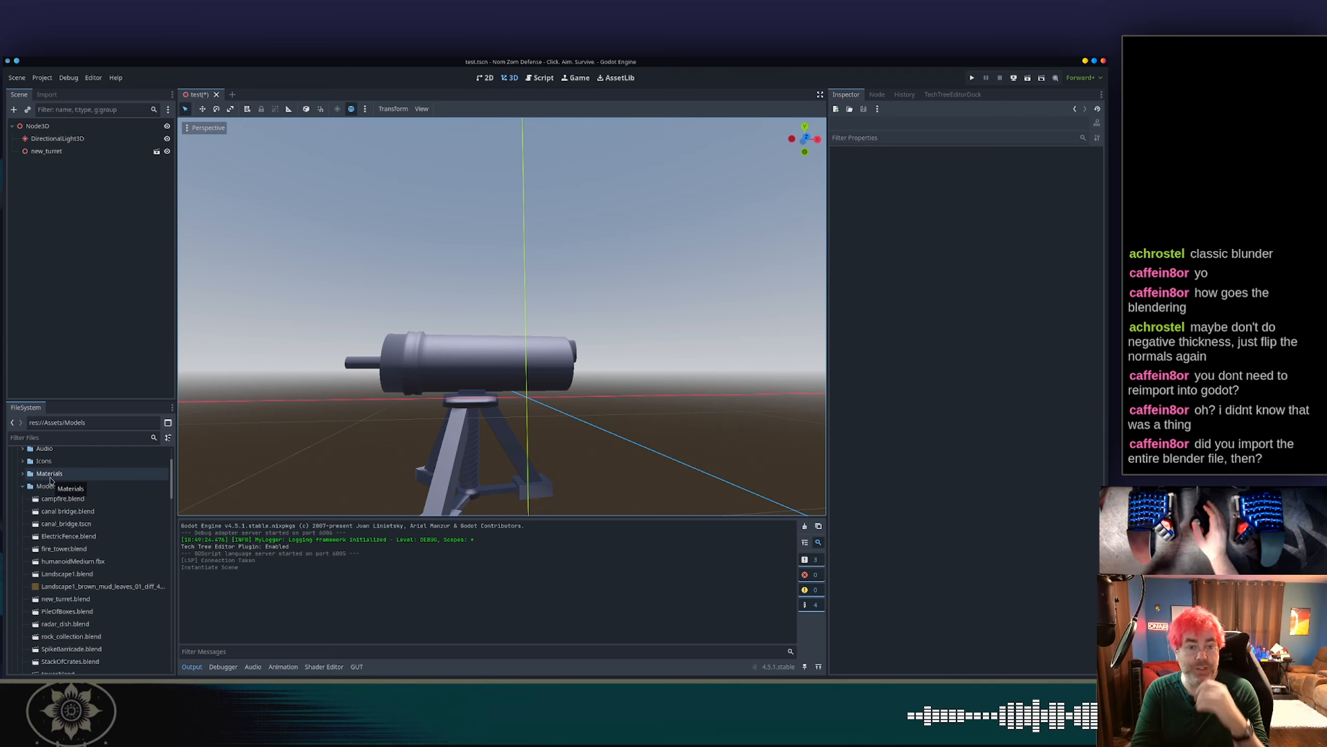
Enable Editable Children on new_turret and select its Barrel and BarrelStraps meshes together.
click(79, 486)
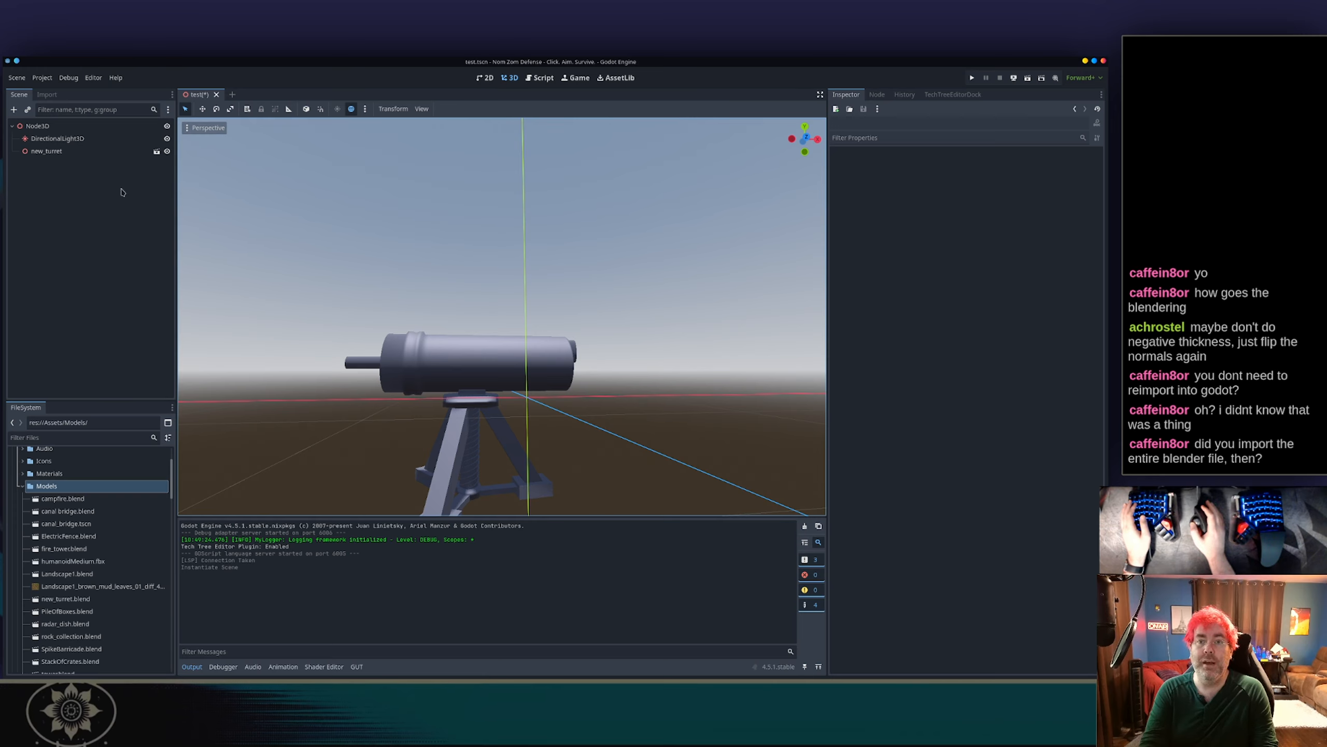
click(53, 150)
right_click(64, 151)
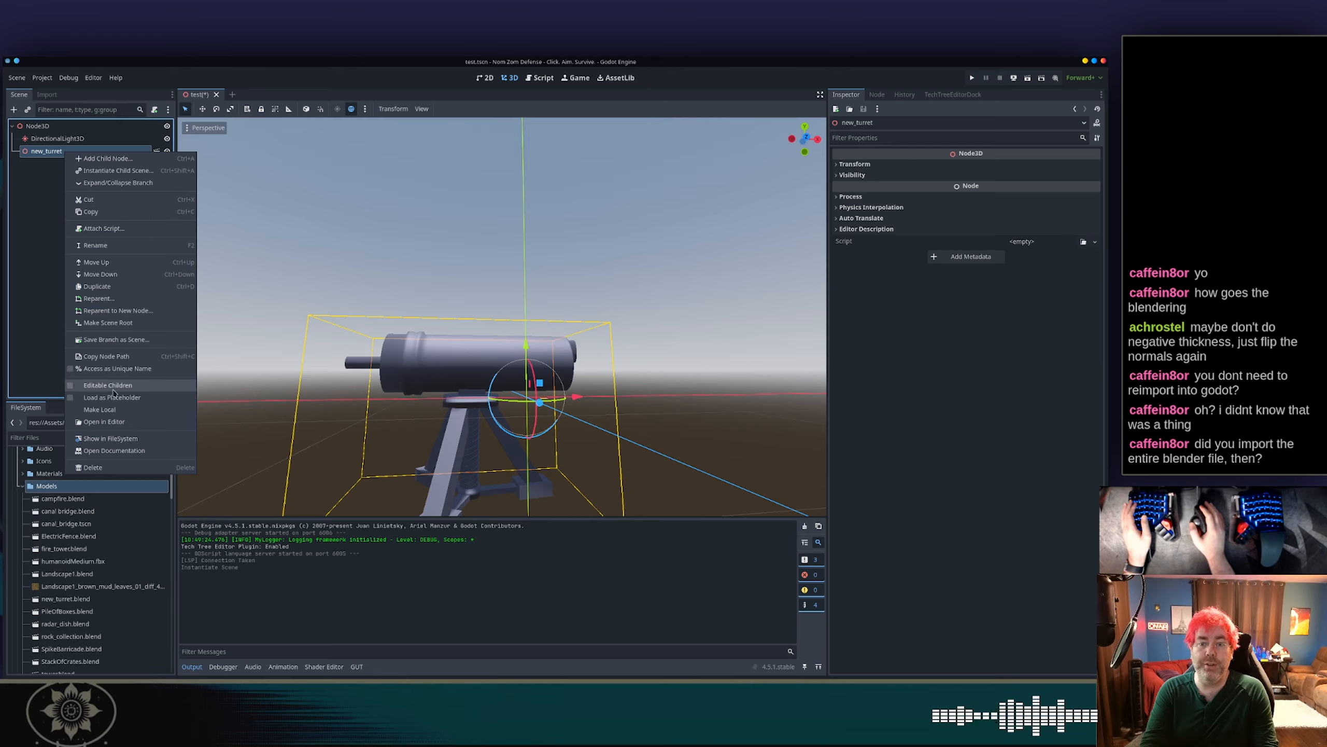
click(113, 389)
click(44, 165)
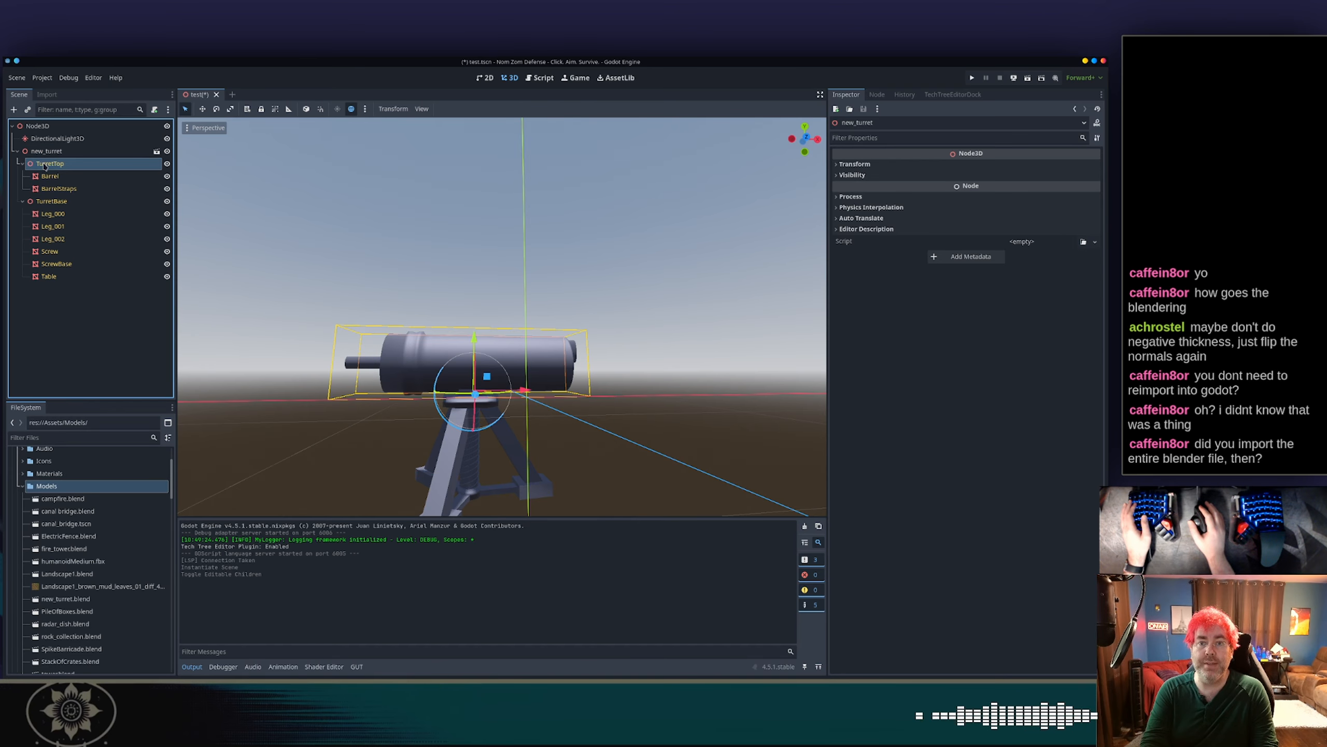
click(53, 176)
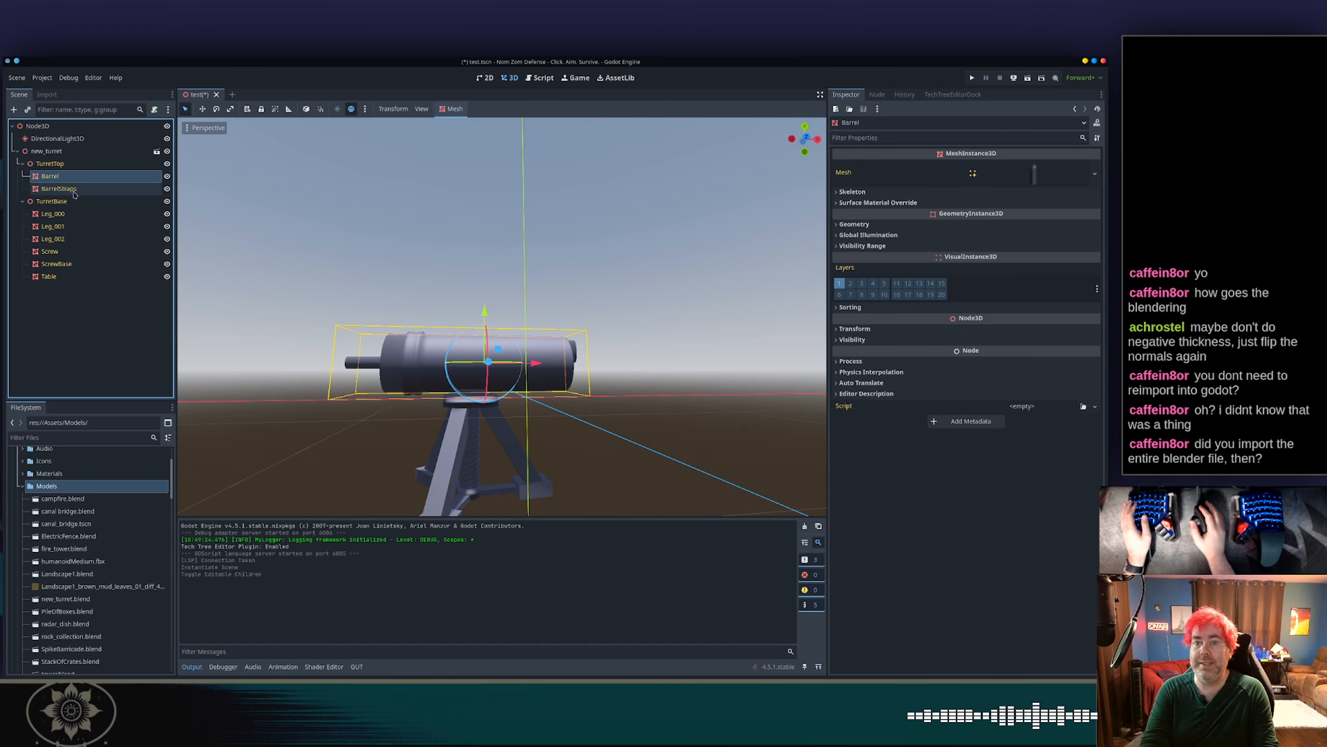
shift+click(73, 190)
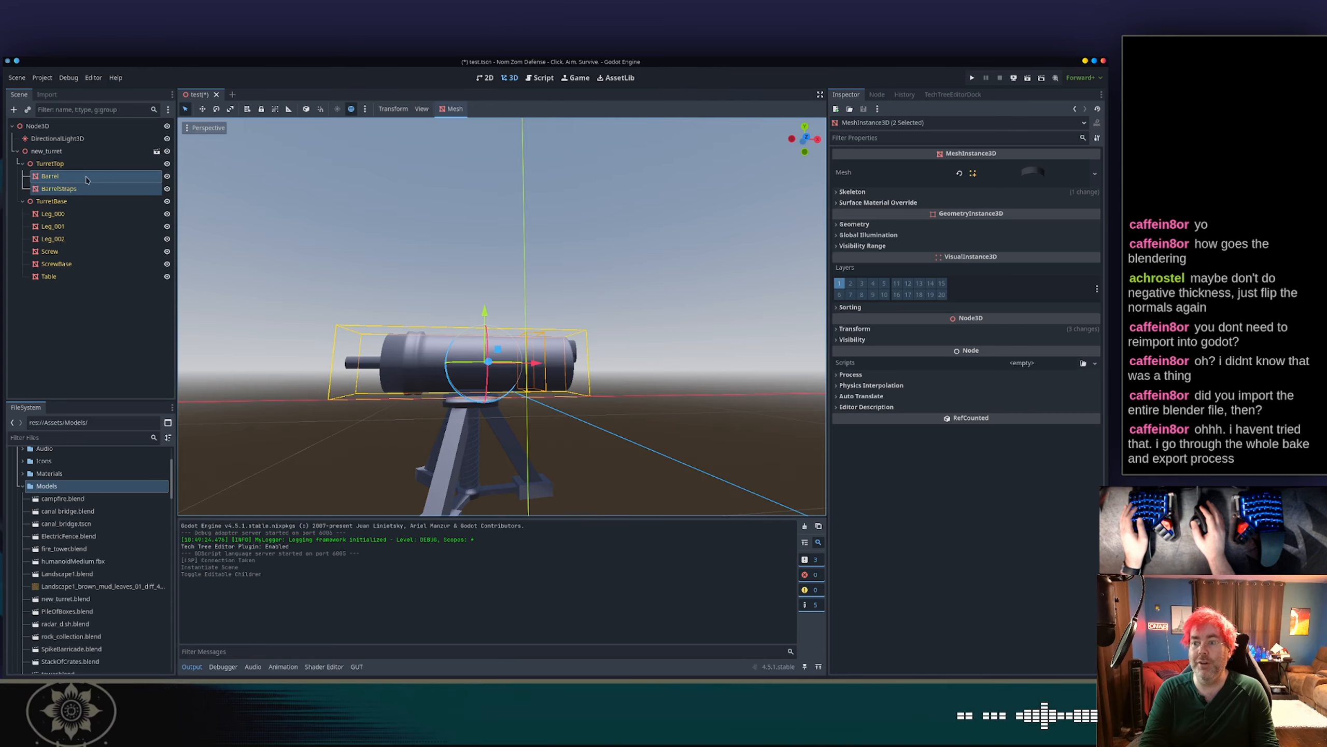
Reselect the new_turret node, then open the advanced import settings of new_turret.blend from the Models folder.
click(57, 151)
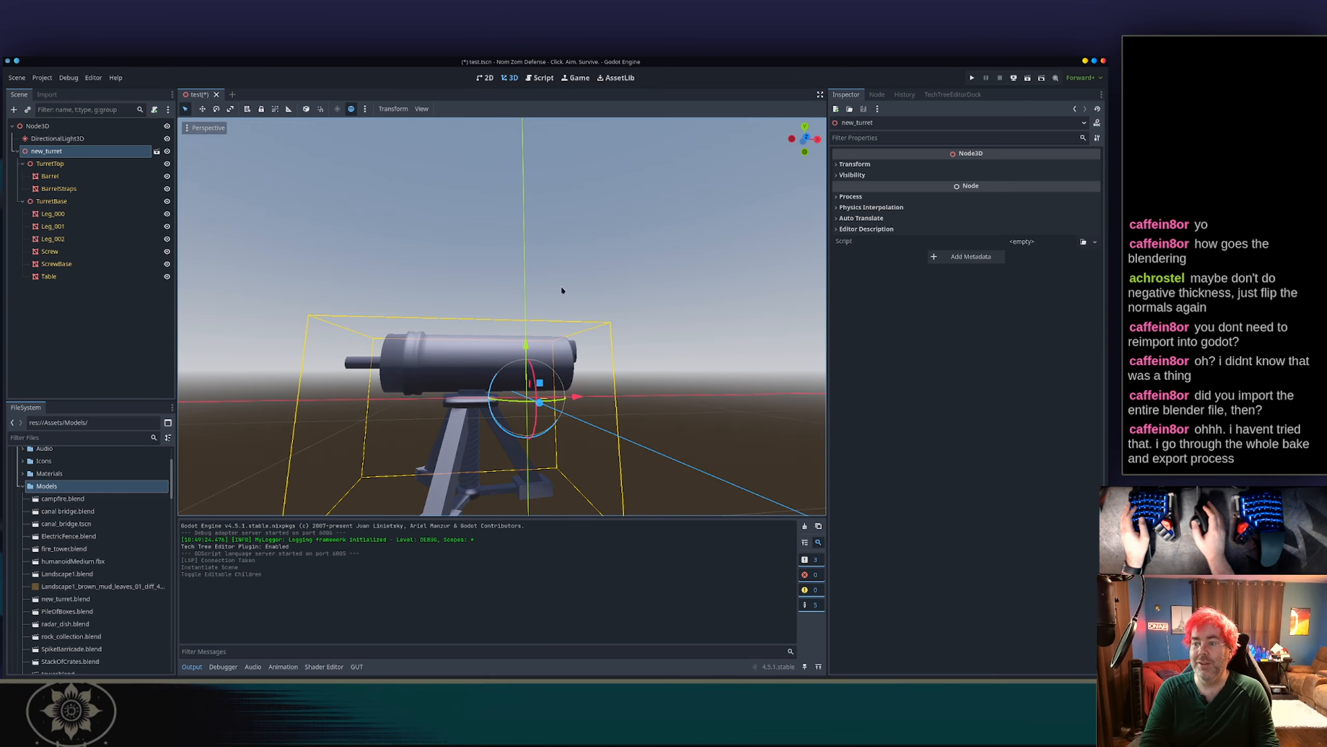
middle_drag(561, 291, 545, 311)
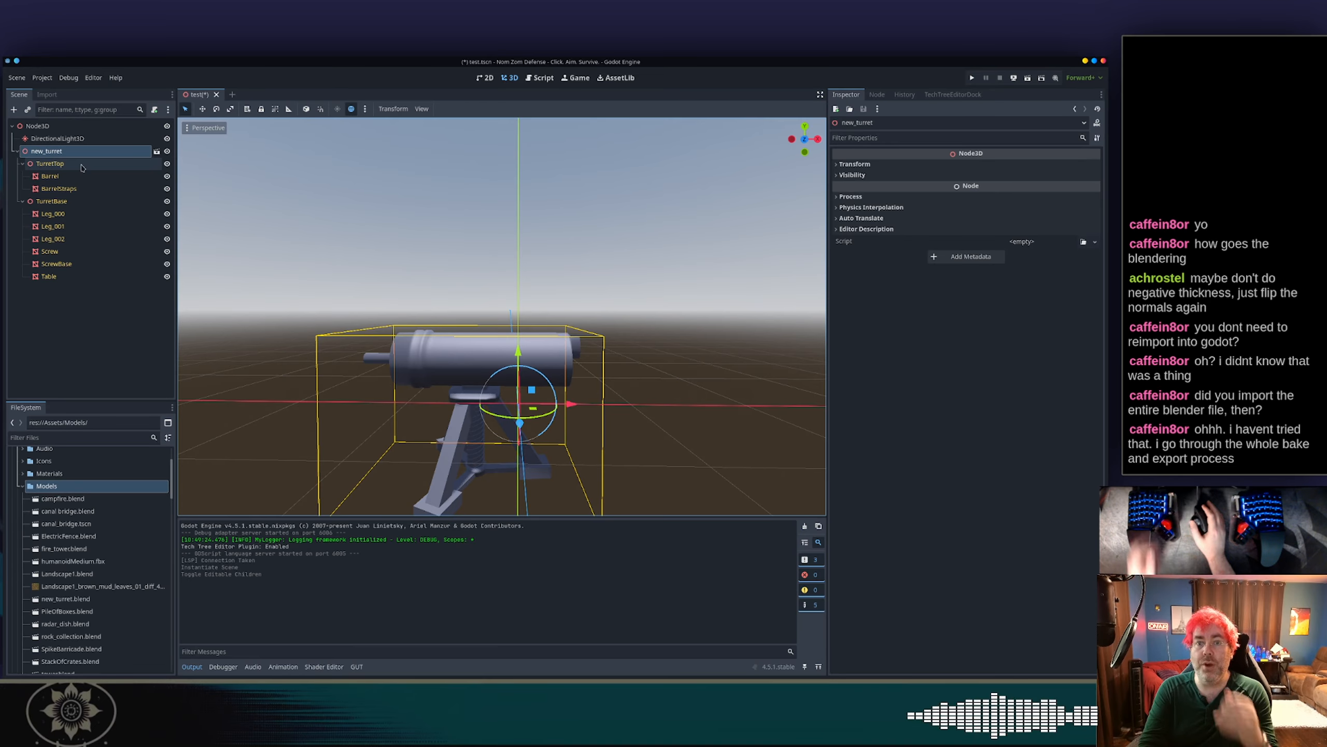
click(47, 95)
click(19, 95)
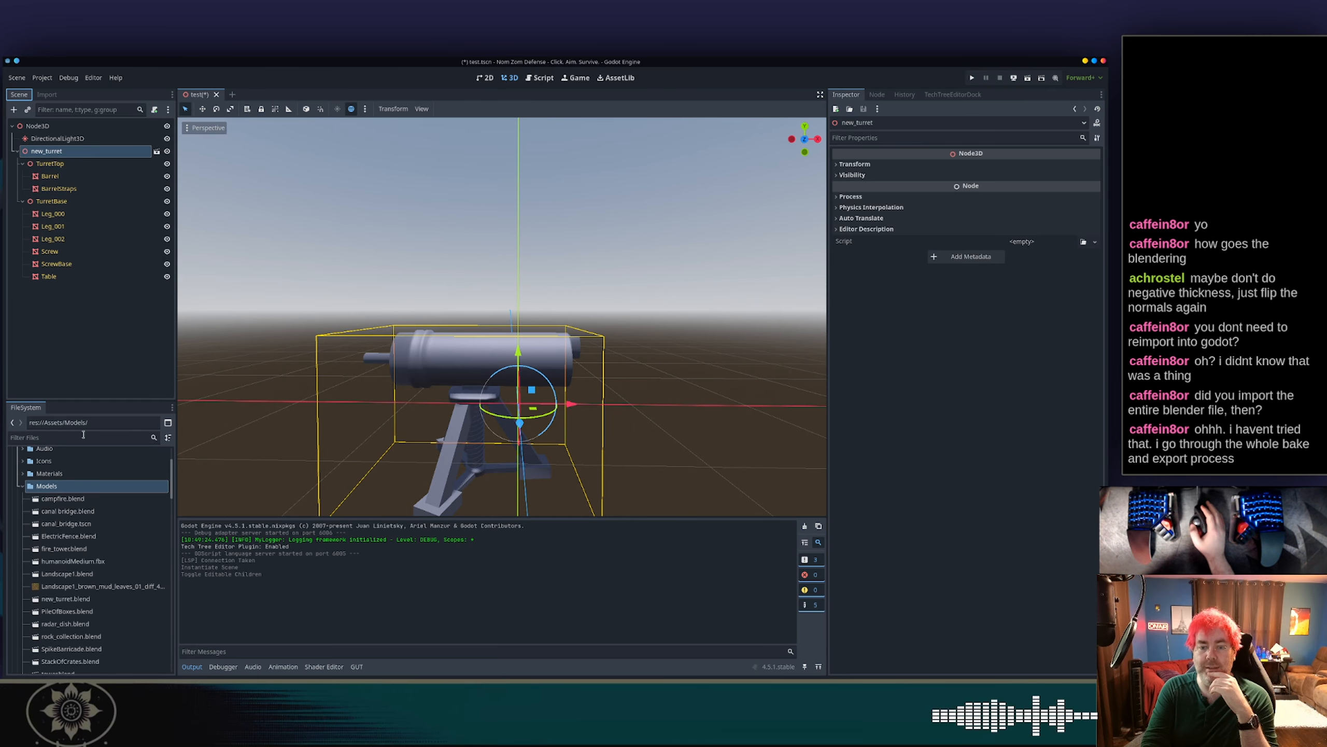
scroll(61, 628, down, 2)
scroll(61, 628, down, 4)
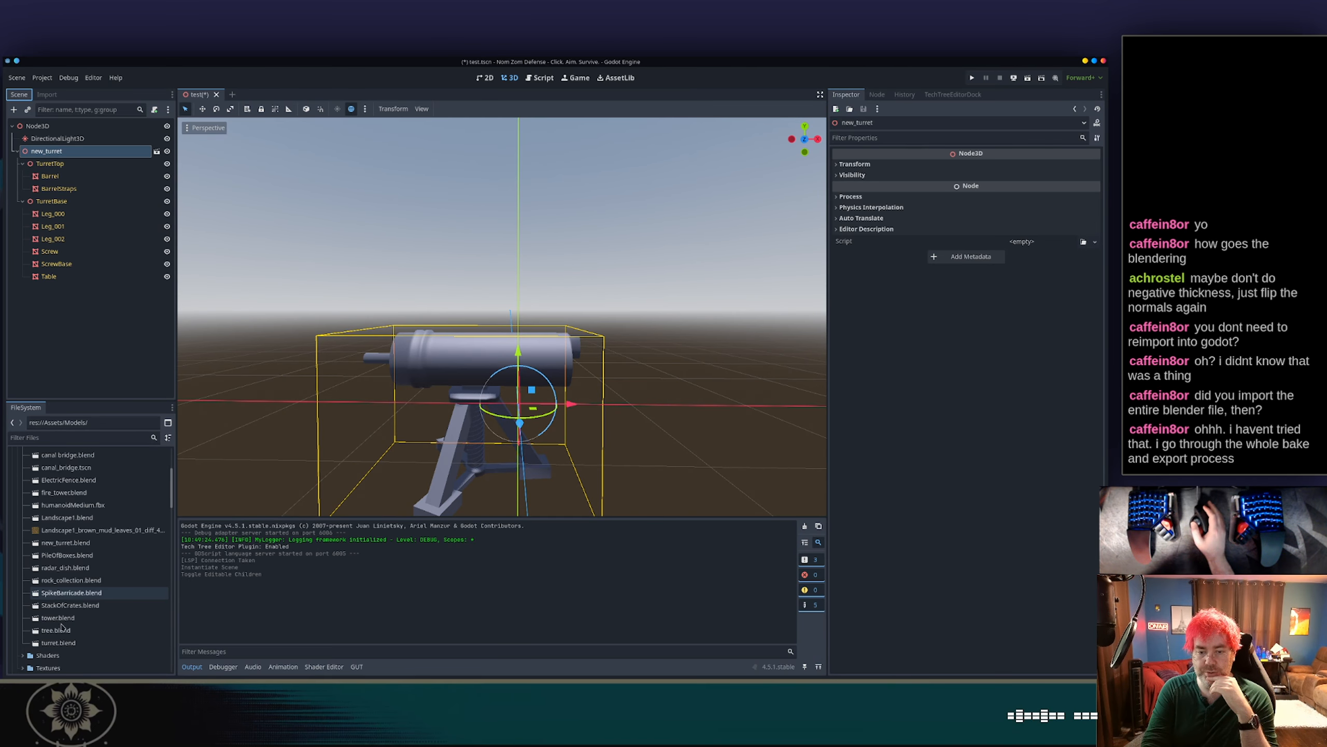
click(62, 615)
scroll(65, 580, up, 2)
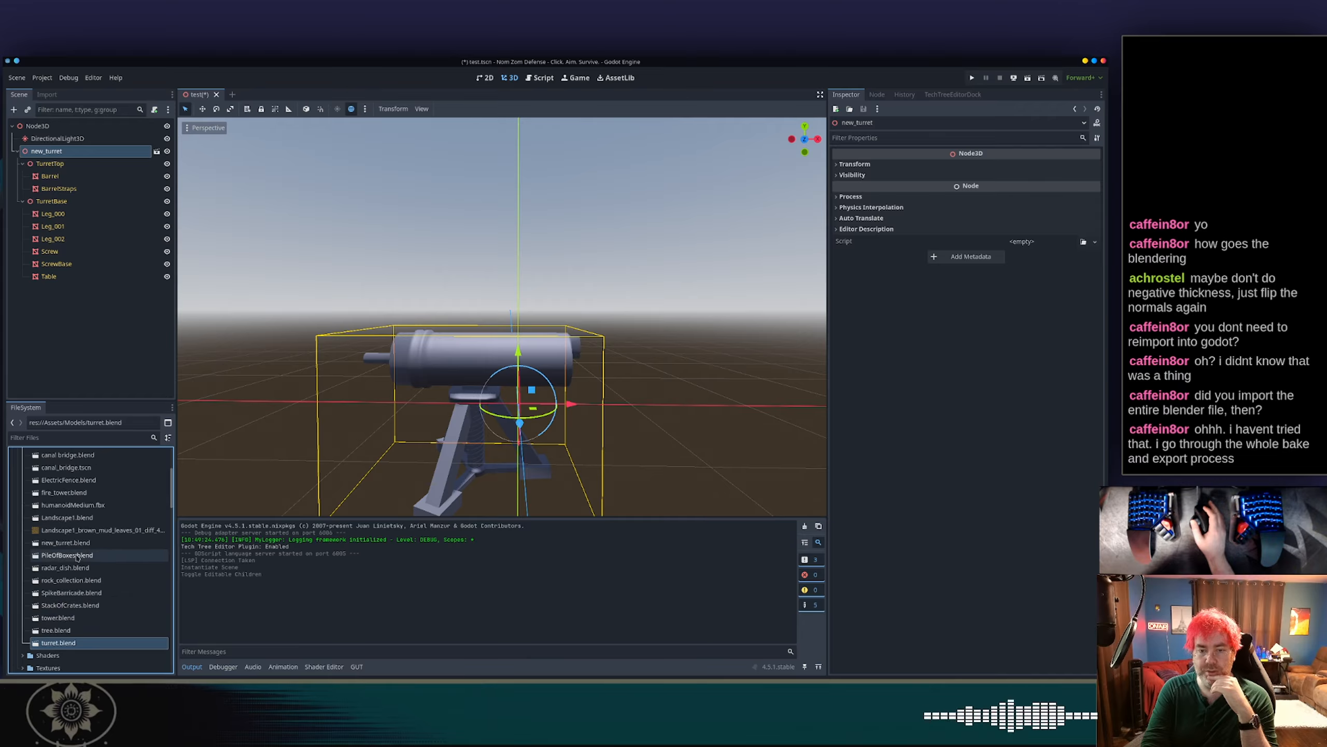
click(79, 543)
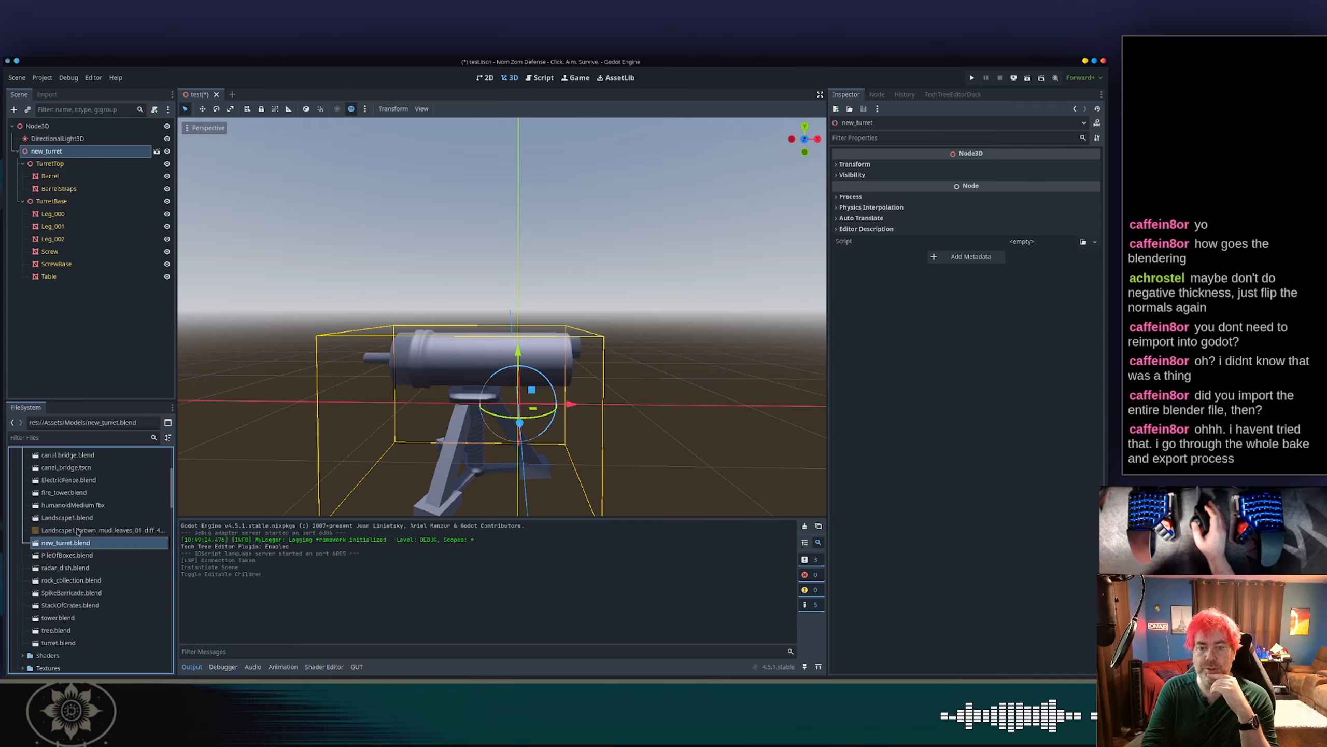
click(47, 95)
click(58, 391)
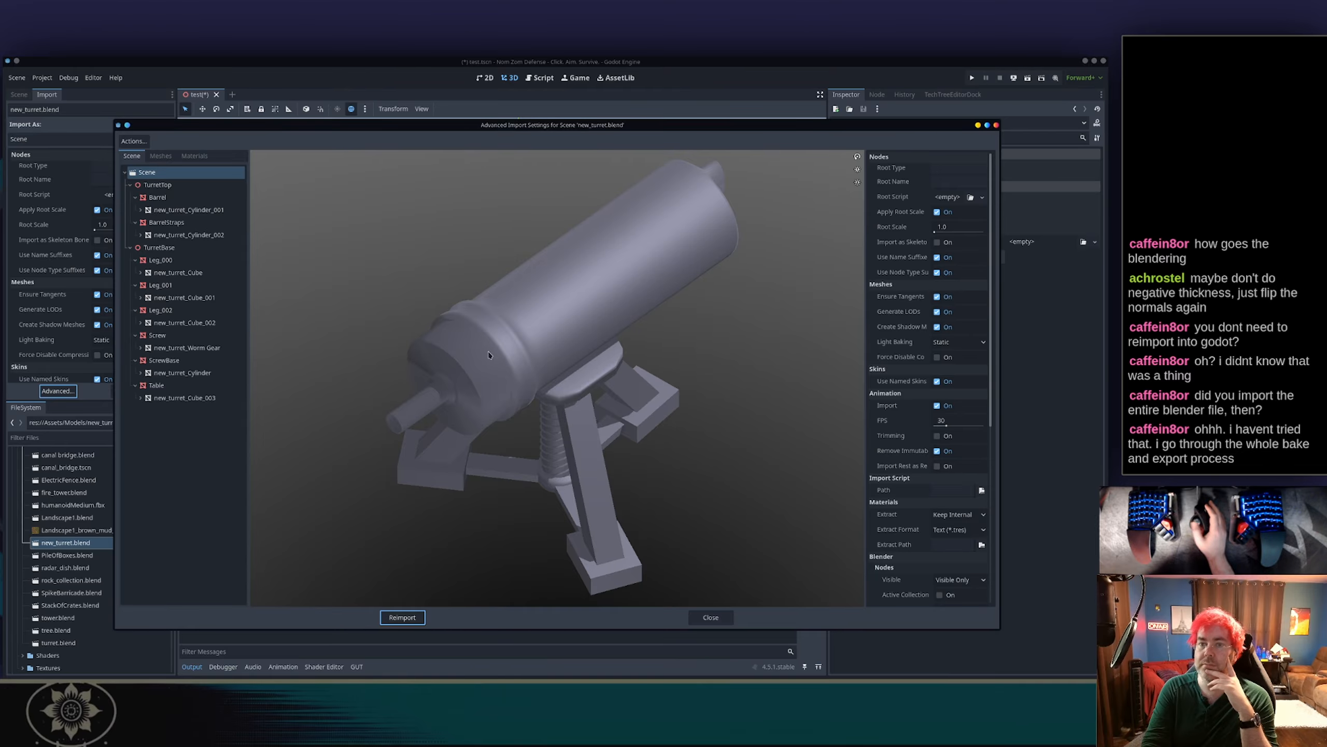
Inspect the BarrelStraps node and the meshes new_turret_Cylinder_002 and new_turret_Cylinder_001 in the import preview, then close it.
click(188, 236)
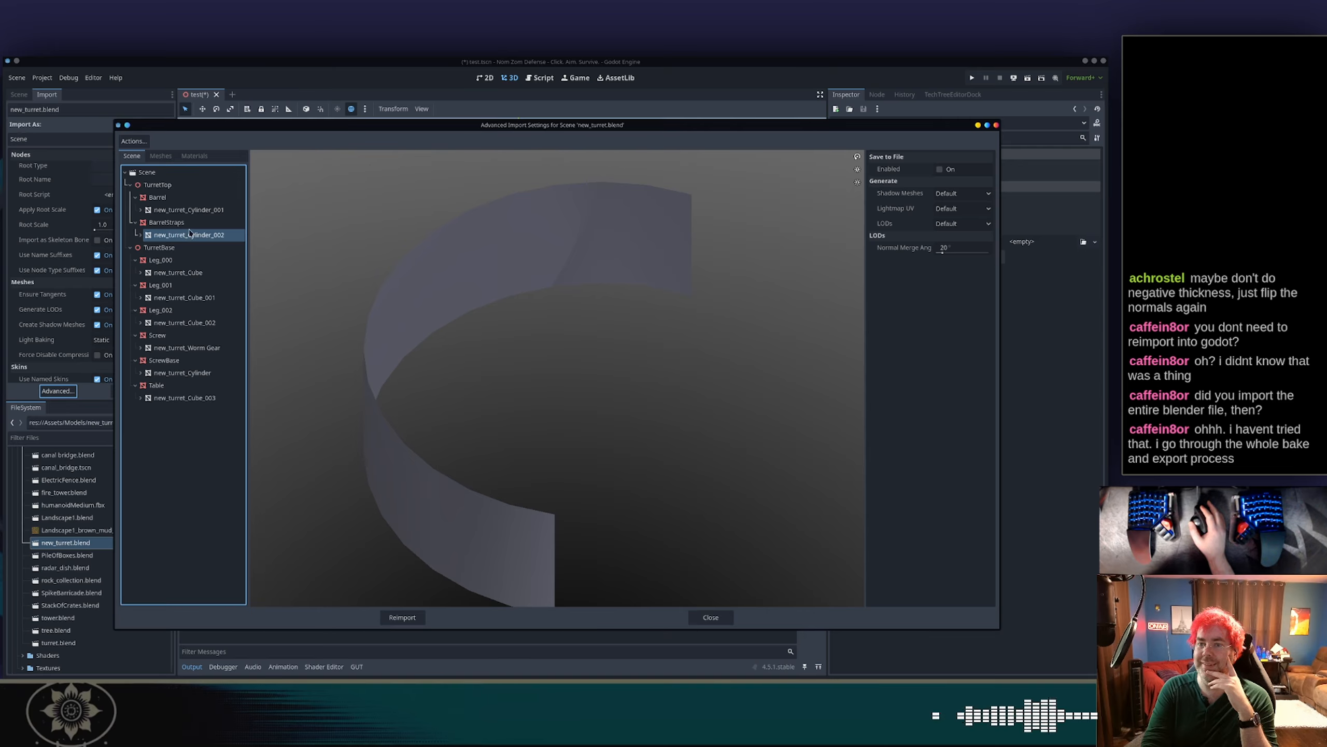
click(188, 224)
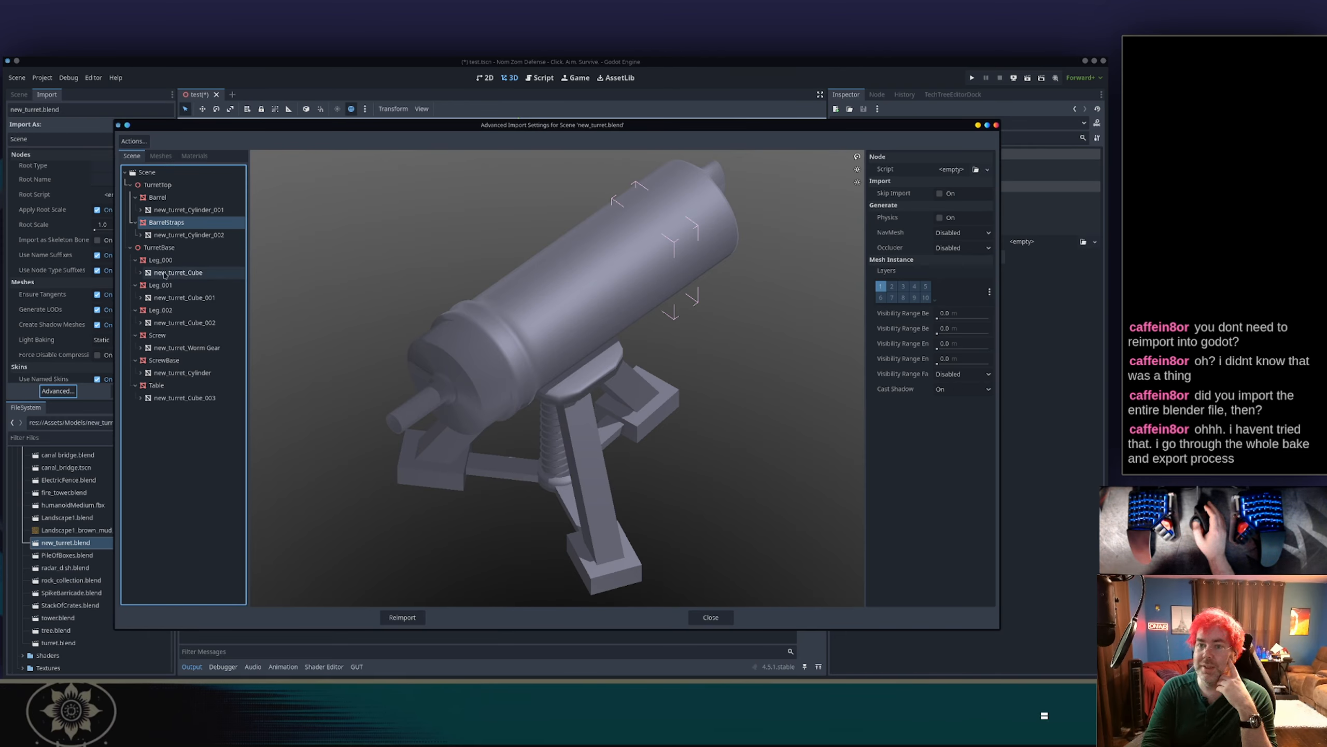
click(162, 157)
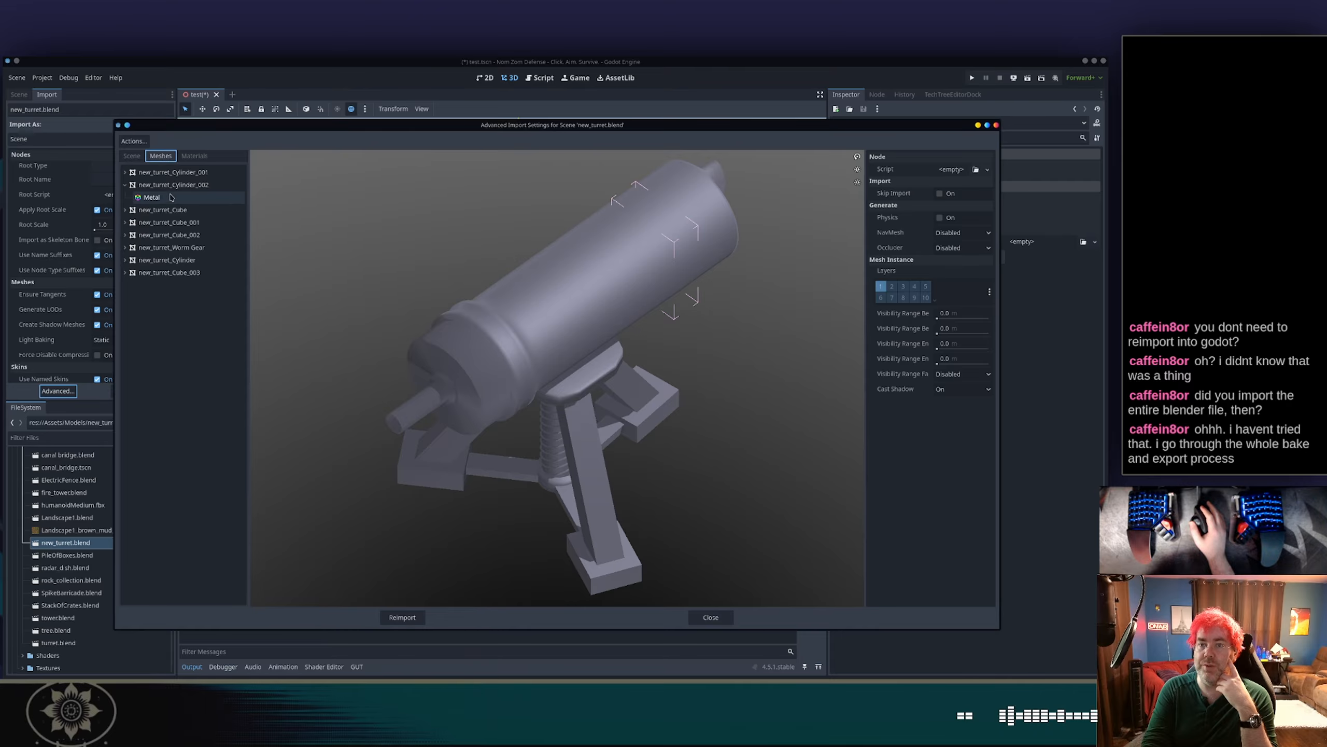
click(199, 184)
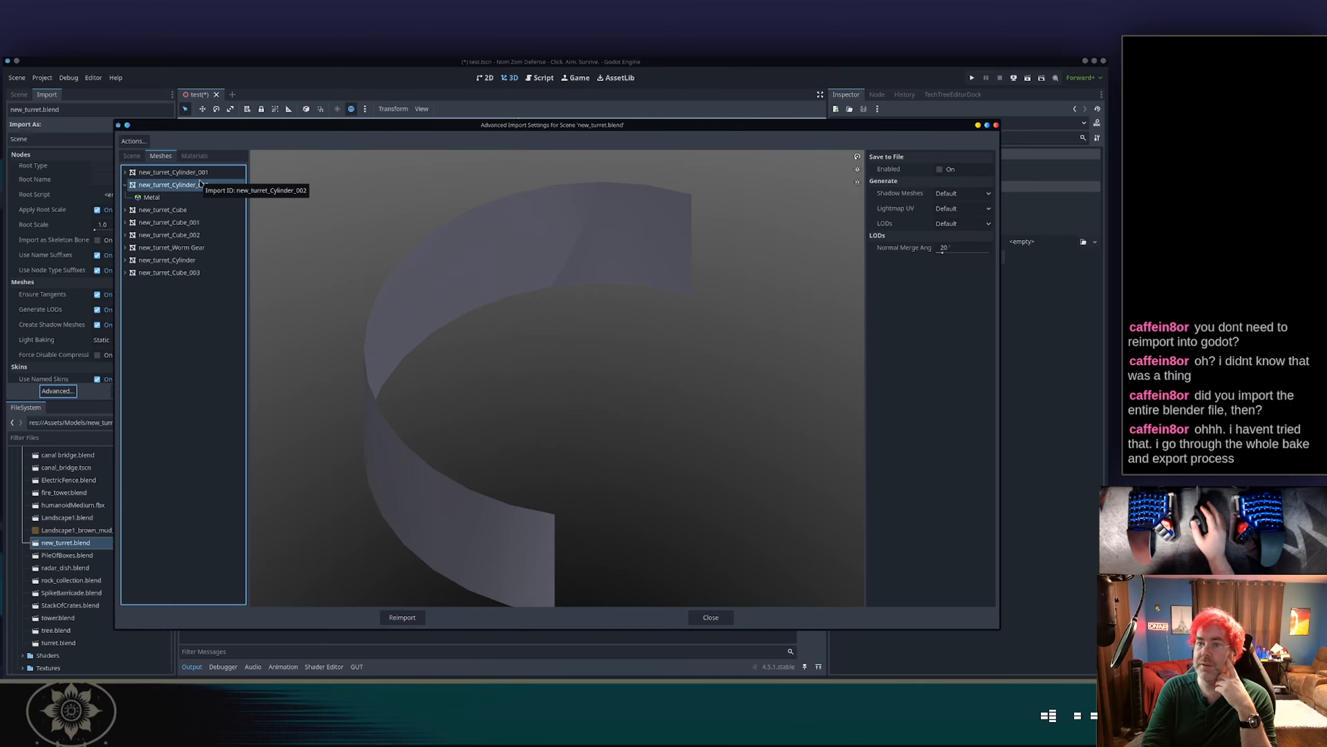
click(216, 174)
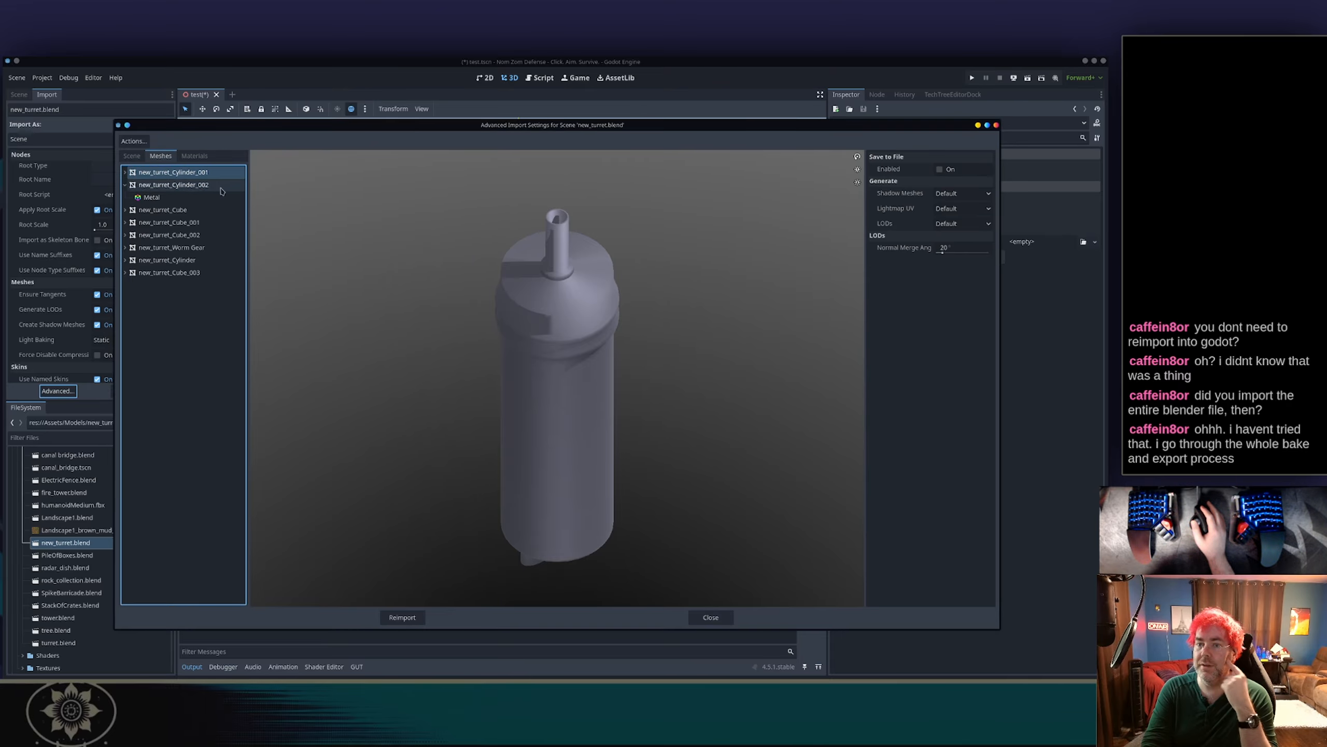
key(Escape)
Switch to Blender and apply the Solidify modifier on BarrelStraps.
key(alt+Tab)
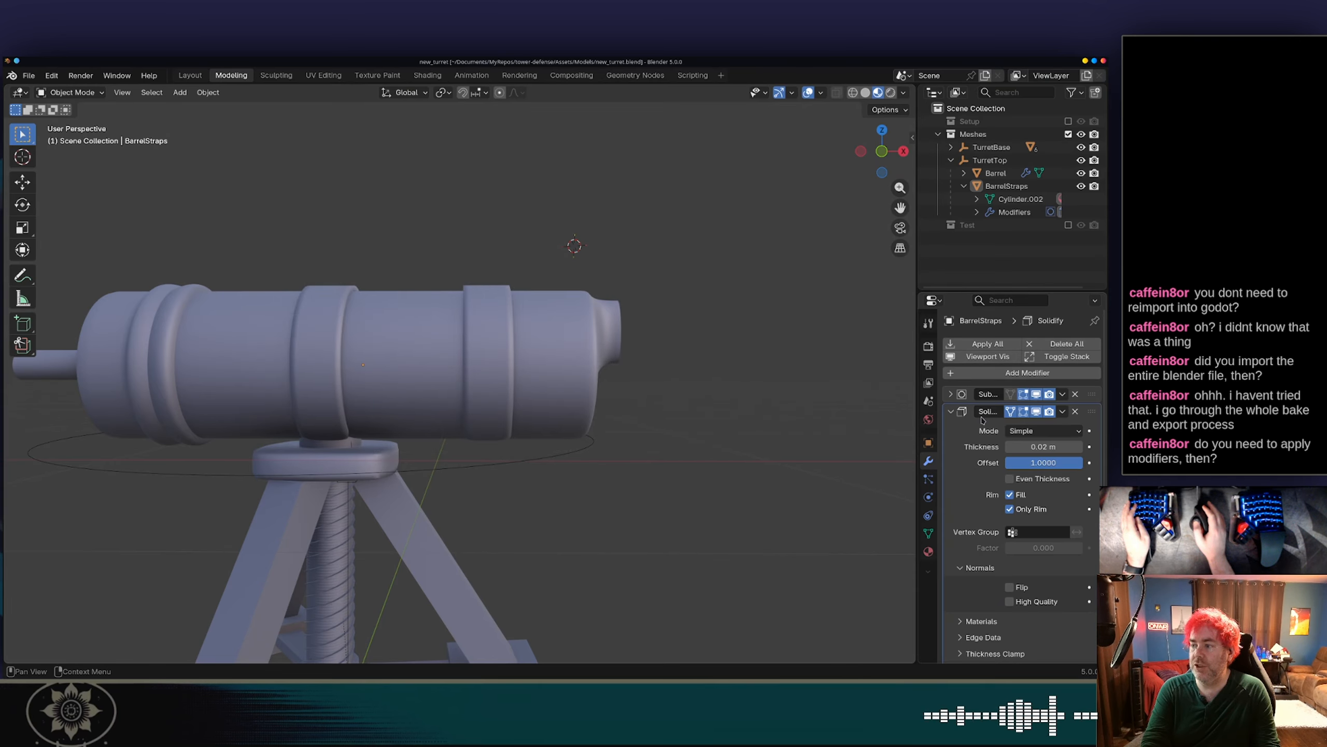
click(960, 414)
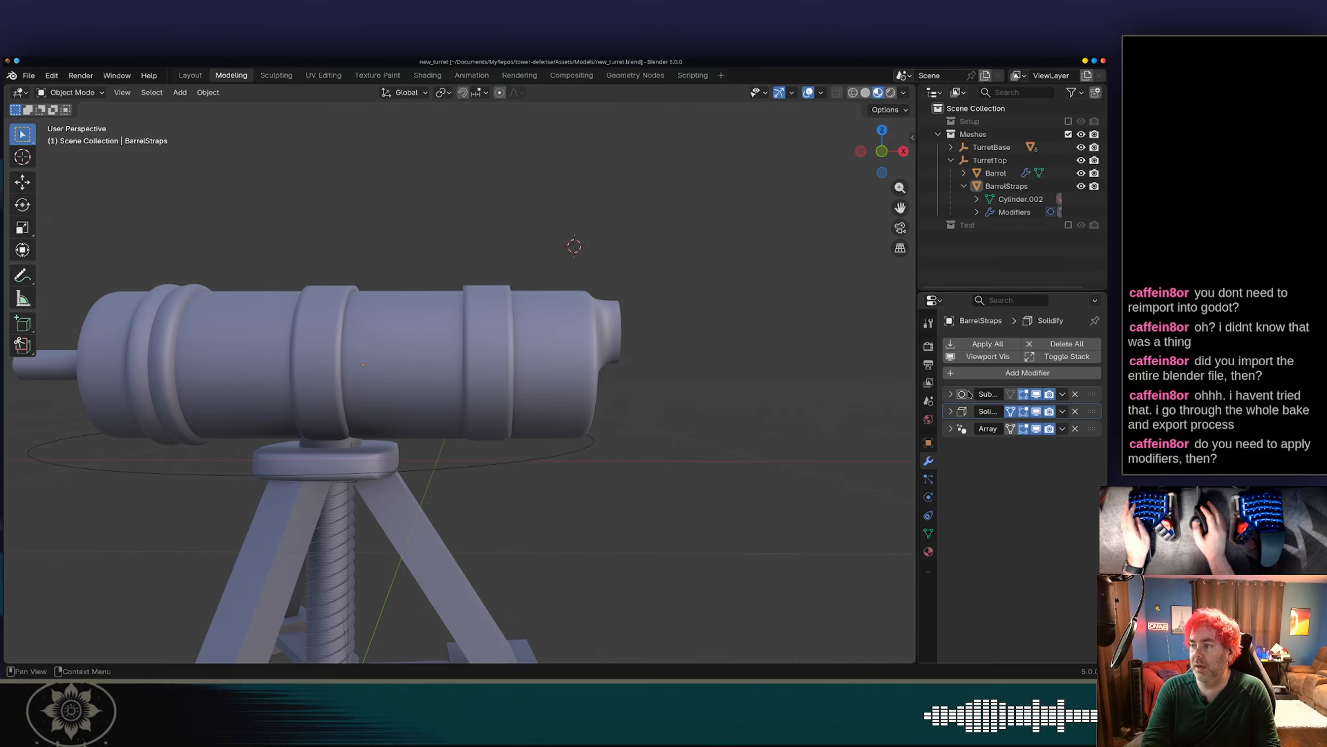
click(950, 411)
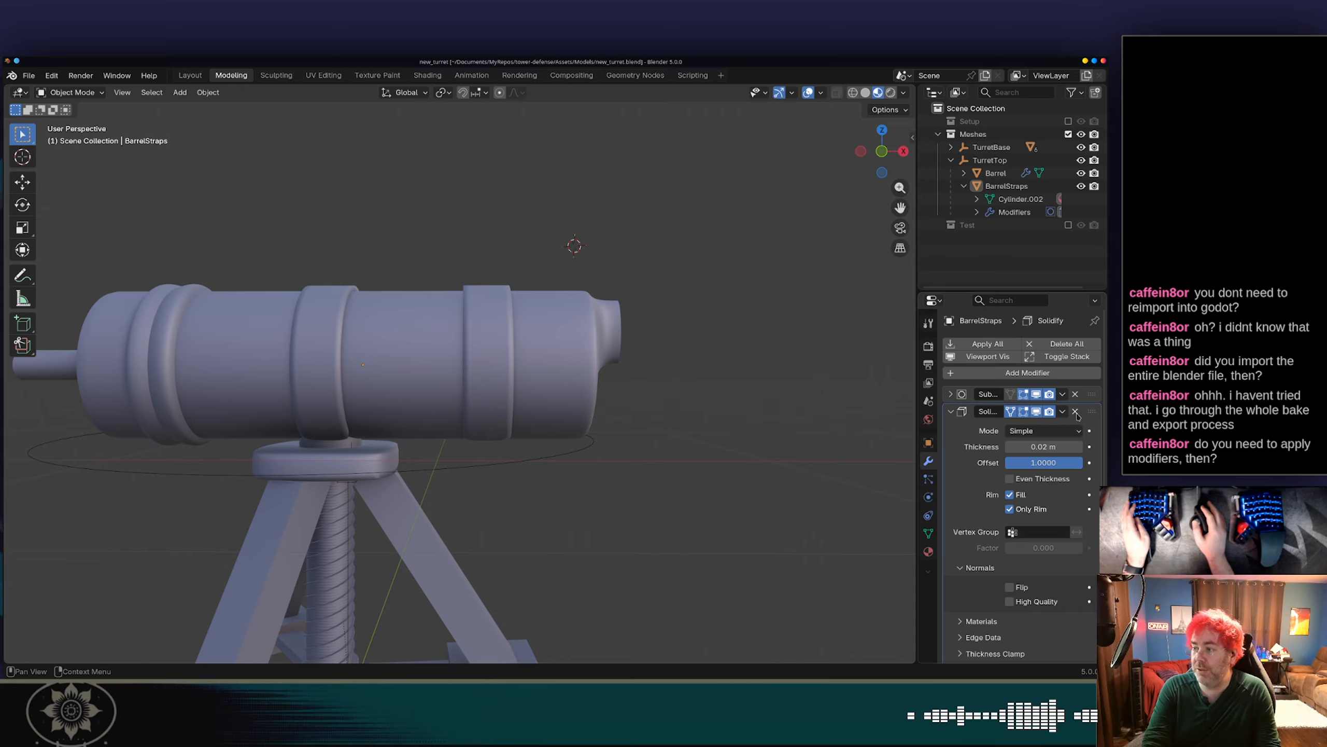
right_click(964, 414)
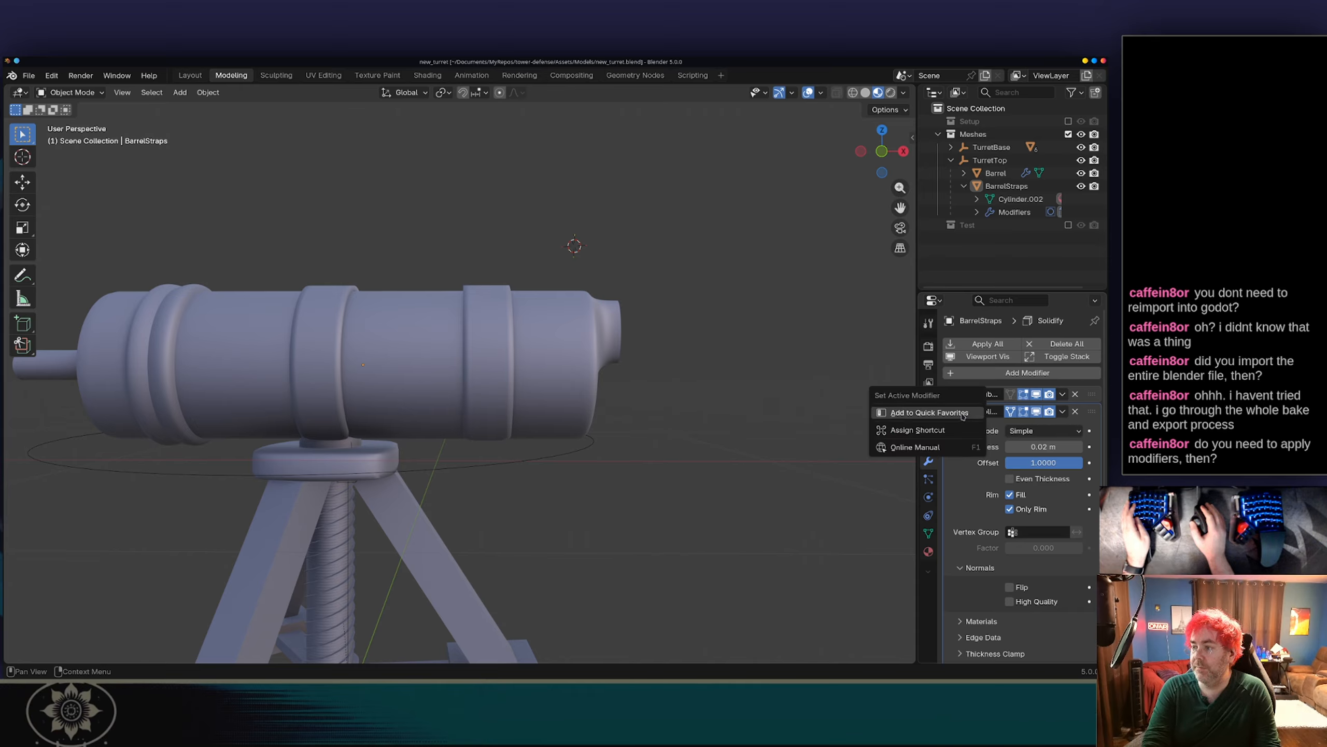
click(1063, 412)
click(1038, 431)
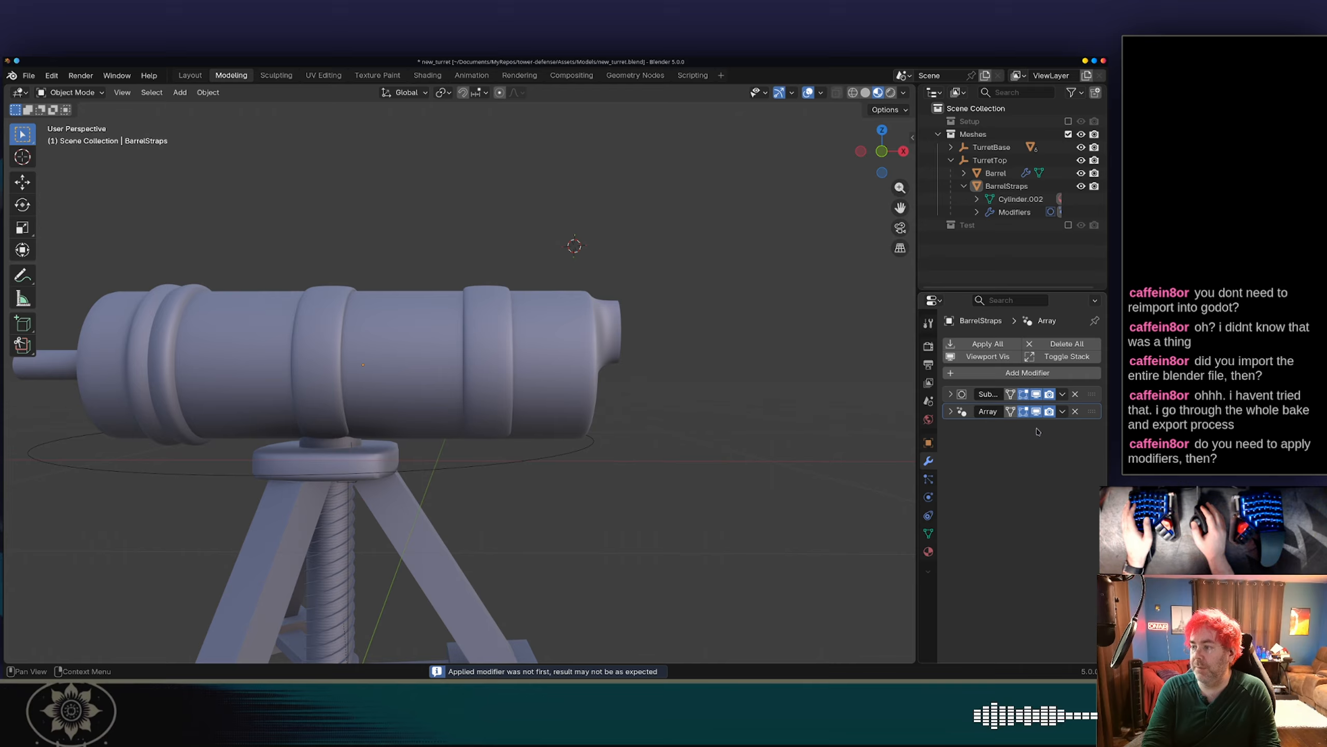
Apply the Array modifier on BarrelStraps, save new_turret.blend, and view the straps from above.
click(1062, 412)
click(1055, 432)
key(ctrl+s)
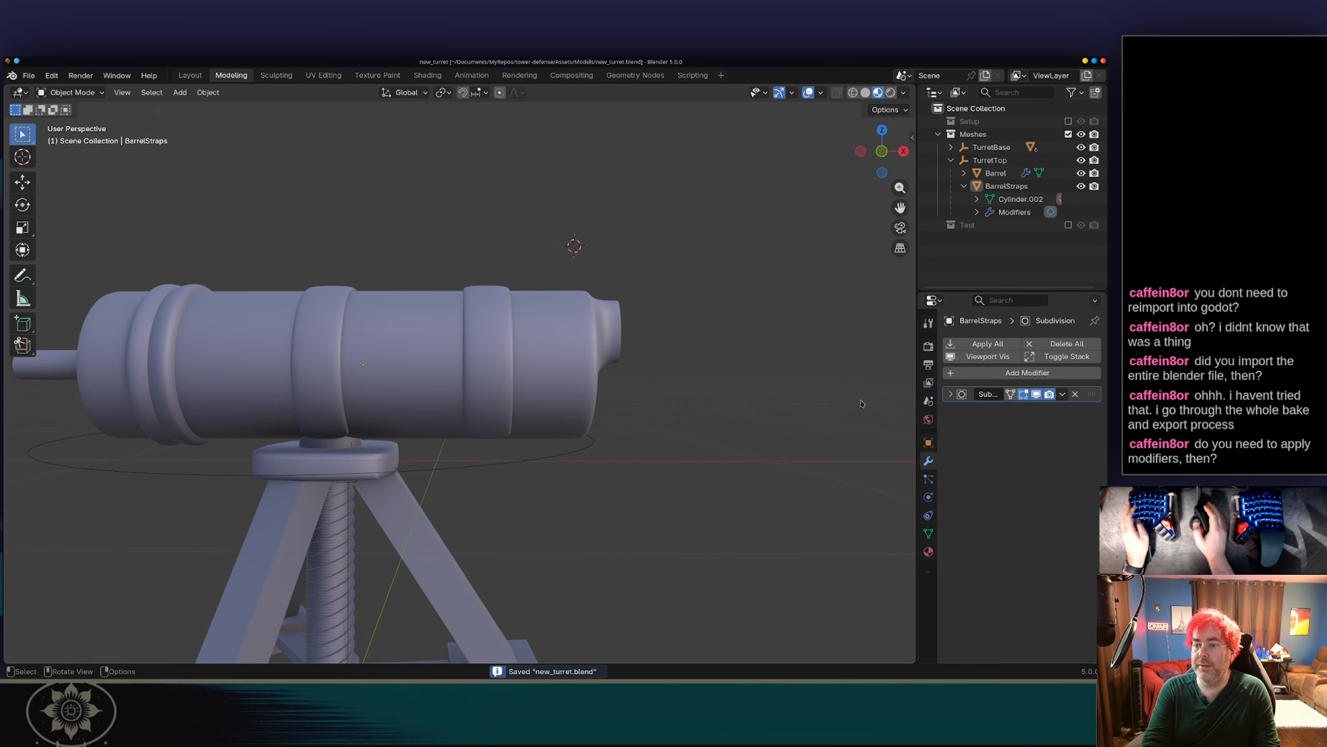
middle_drag(586, 377, 726, 399)
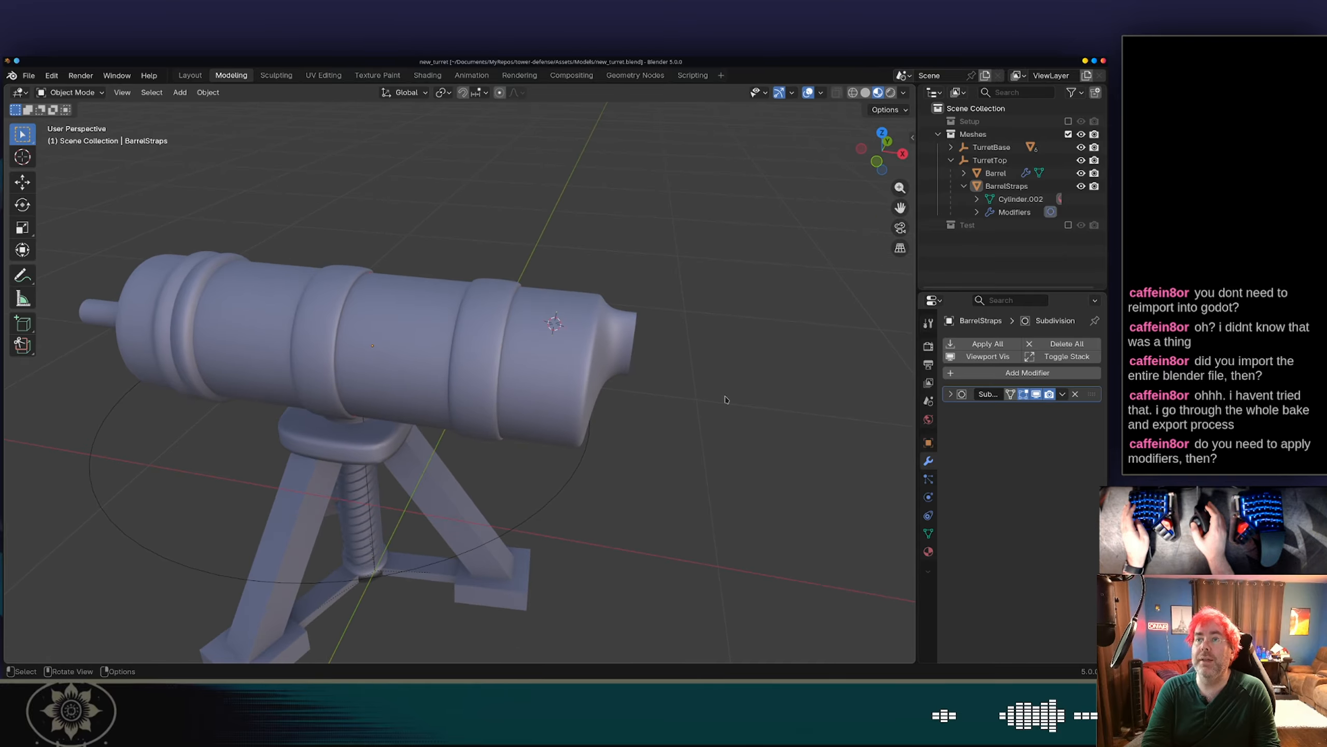
Switch to Godot and inspect the re-imported turret's barrel and straps close up in the 3D view.
key(alt+Tab)
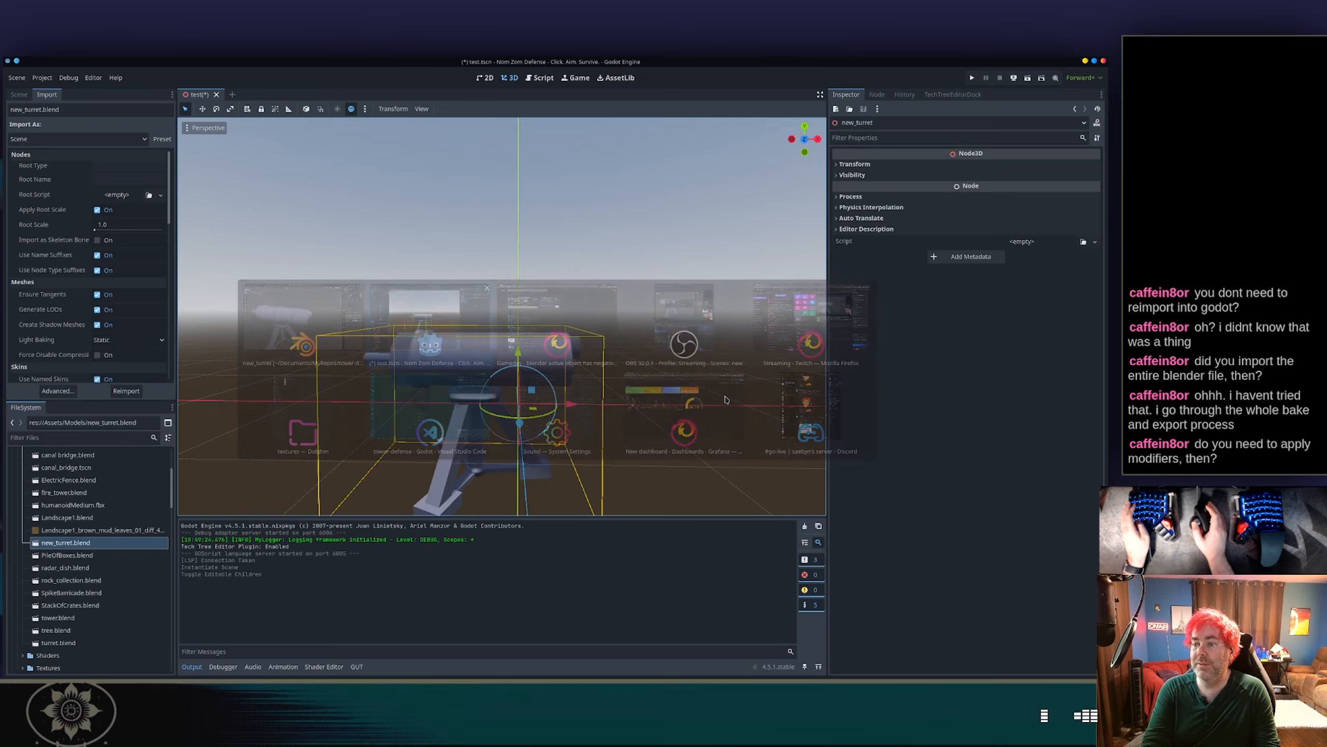
middle_drag(704, 407, 673, 358)
scroll(500, 383, up, 10)
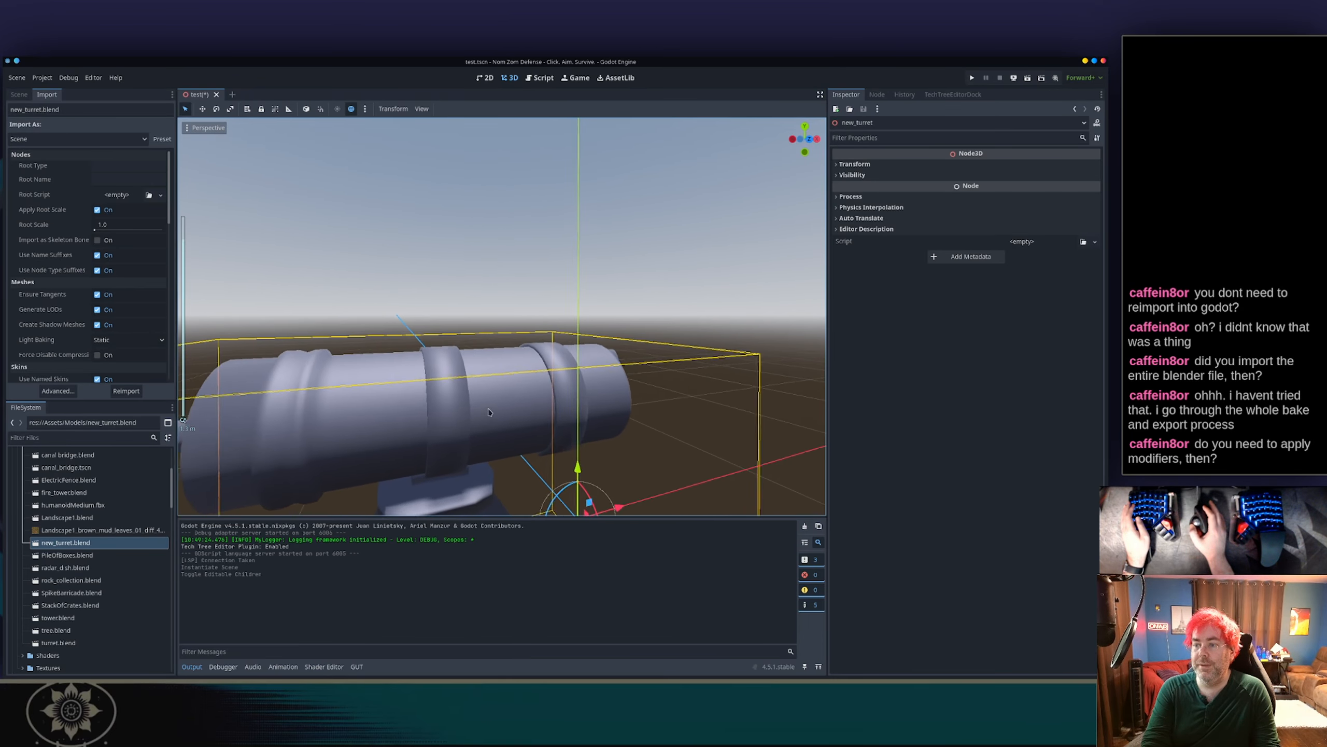
middle_drag(501, 384, 460, 386)
scroll(519, 332, down, 2)
Switch to Firefox, close the negative-scale search results, and examine the placeables concept image in GitHub issue #269.
key(alt+Tab)
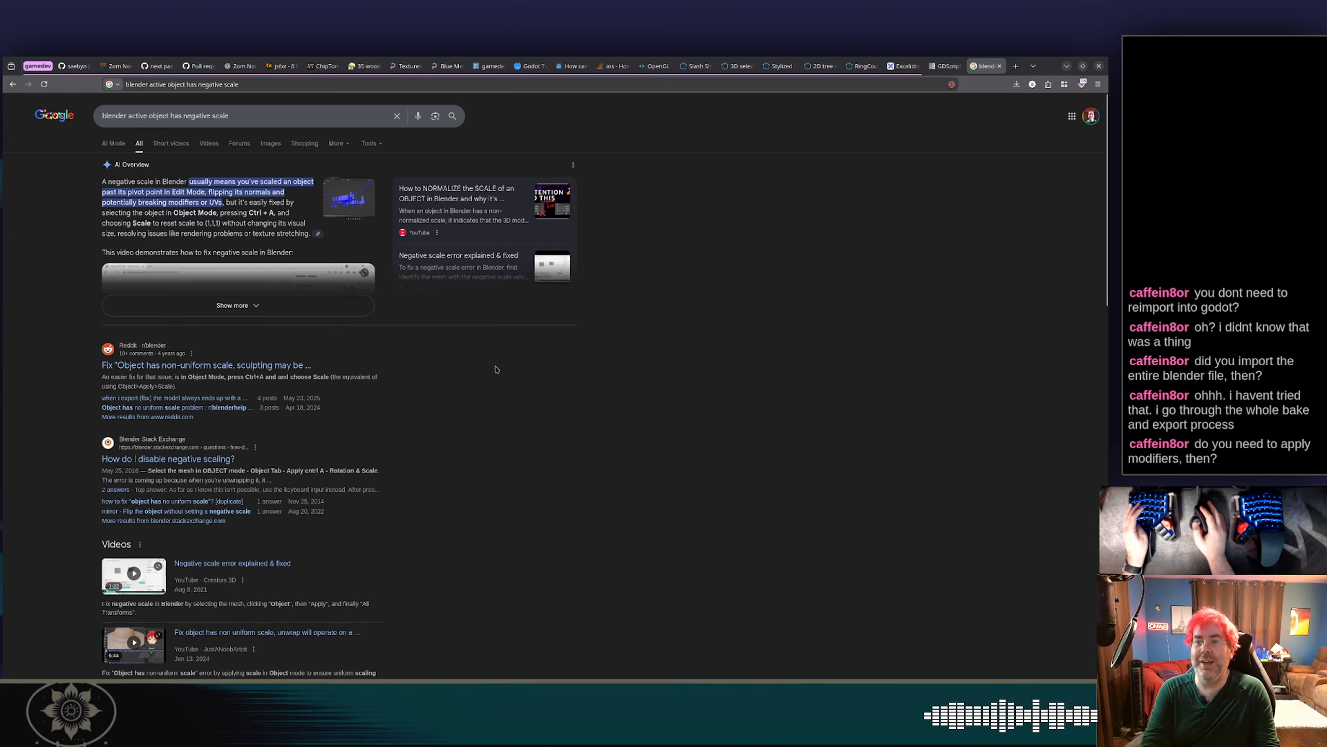
key(ctrl+w)
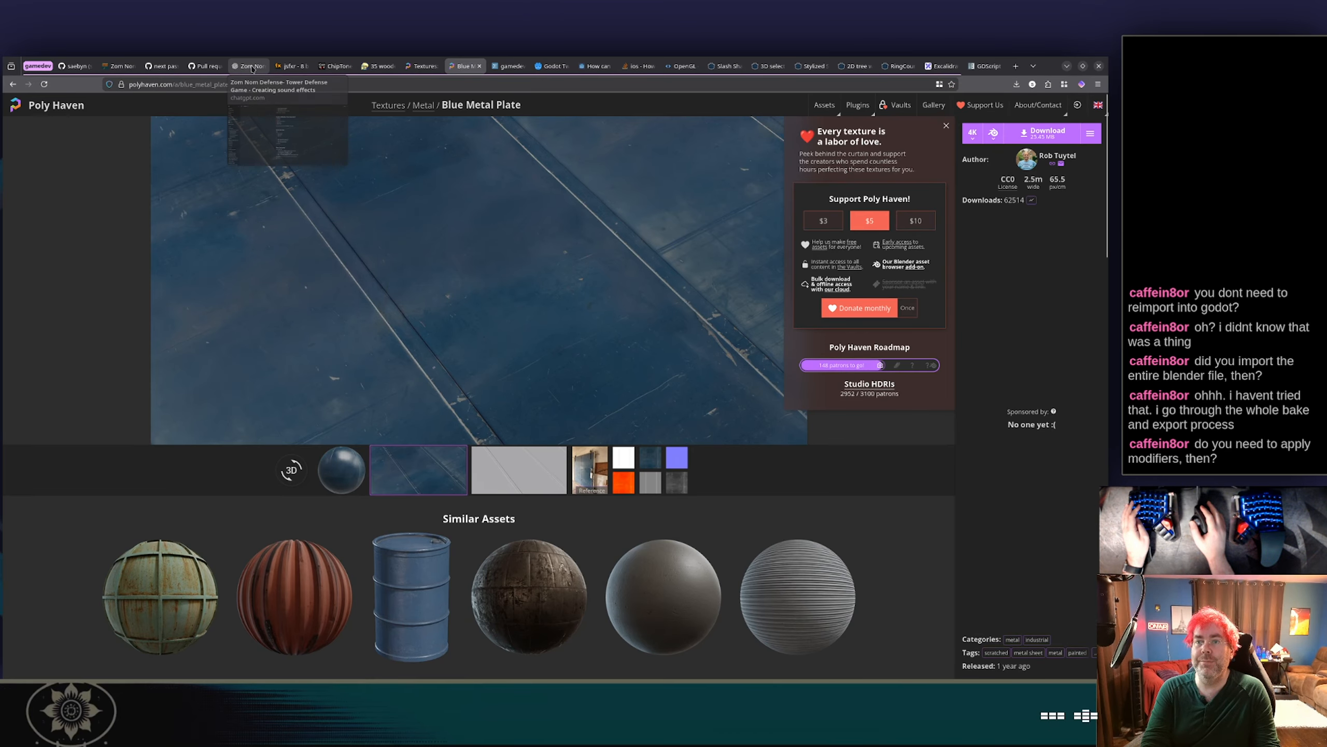
click(159, 67)
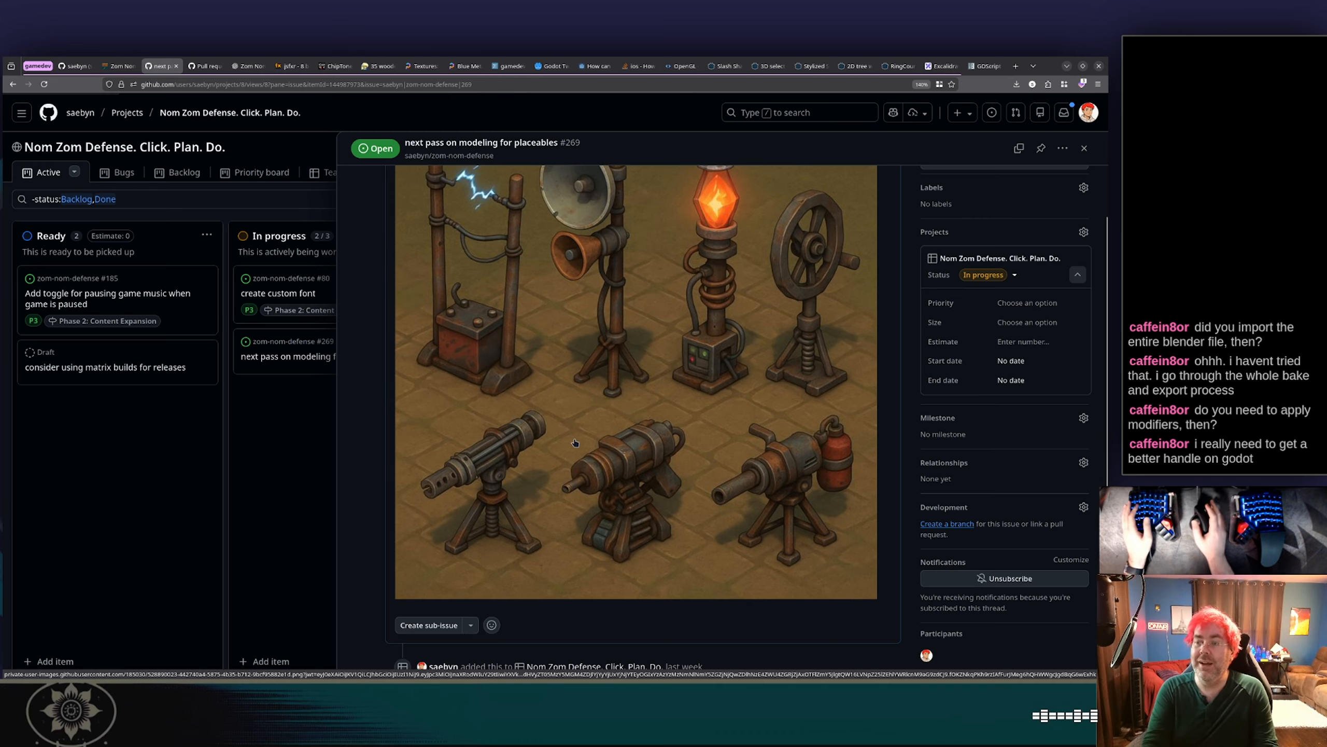
scroll(624, 390, up, 3)
scroll(629, 388, down, 2)
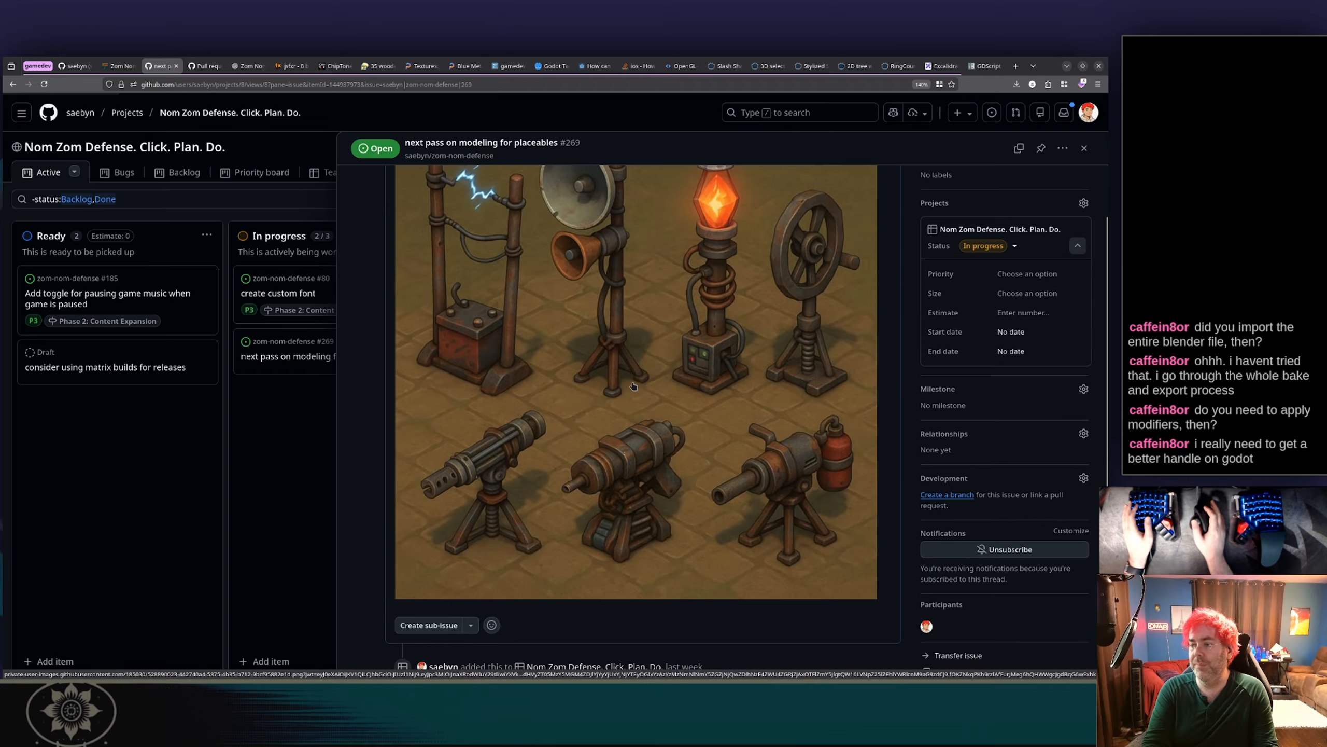
scroll(634, 386, up, 2)
scroll(633, 386, down, 3)
scroll(632, 390, up, 3)
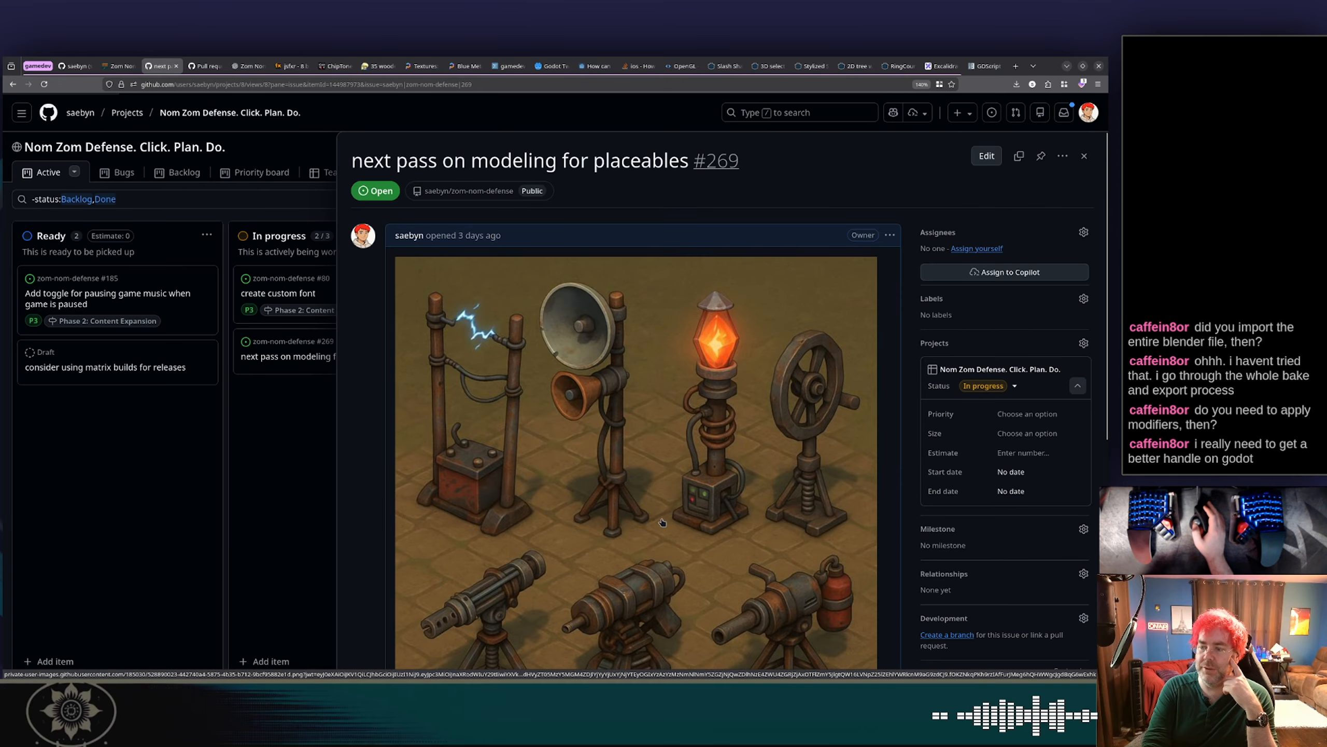
scroll(662, 522, down, 2)
scroll(684, 463, up, 2)
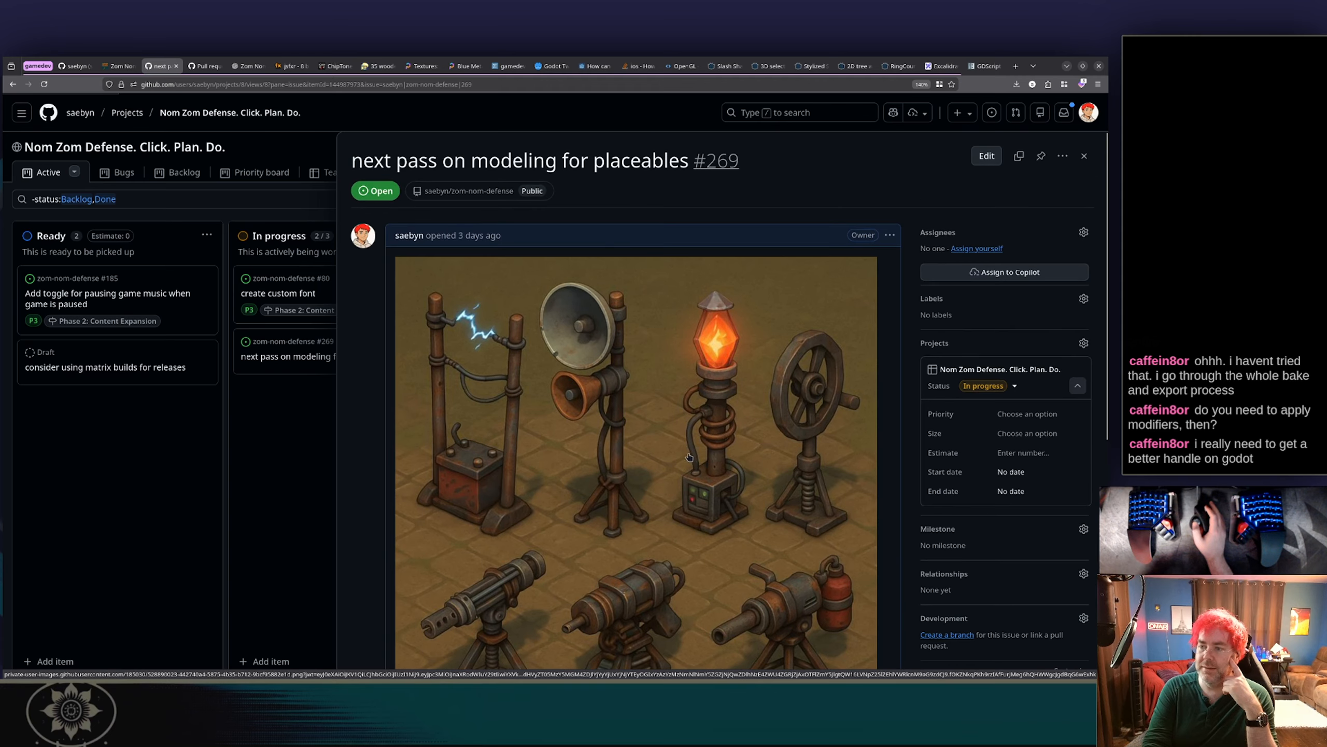
Return to Godot and show the scene tree of the test scene.
key(alt+Tab)
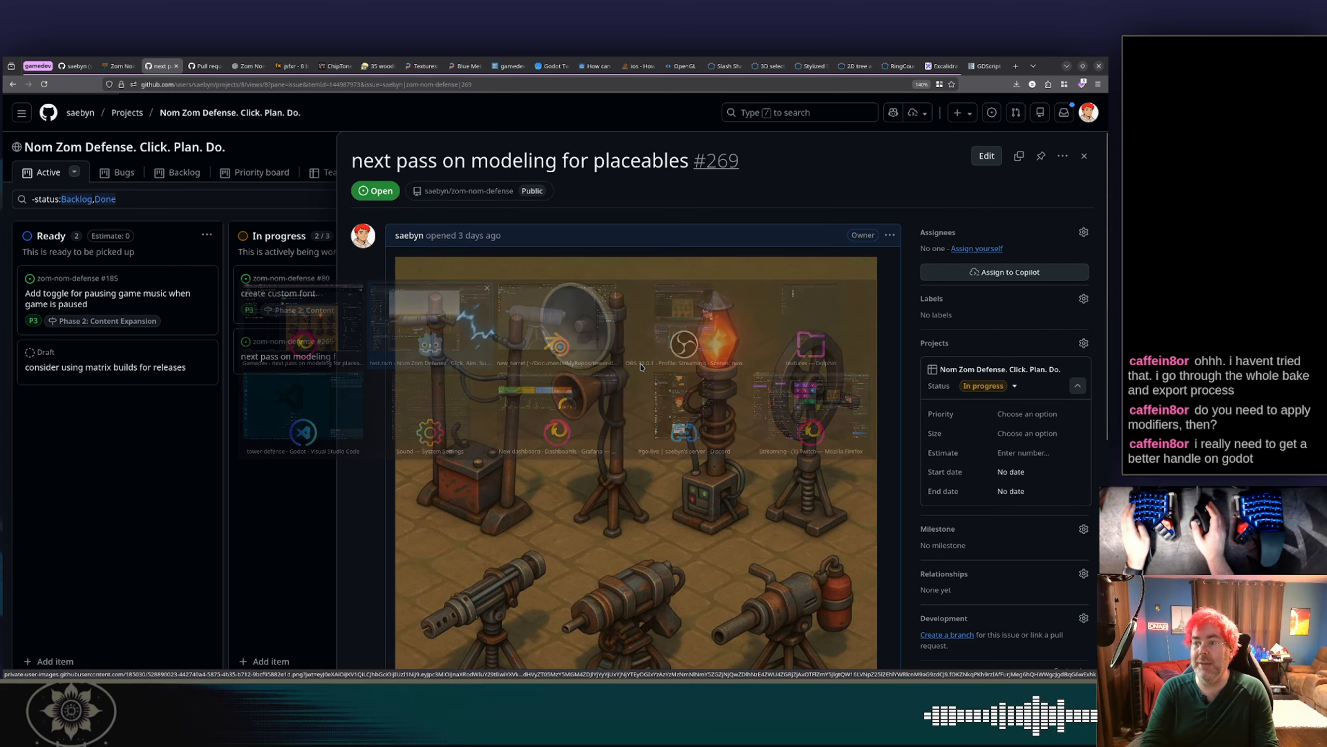
key(alt+Tab)
key(alt+Tab)
key(alt+Tab)
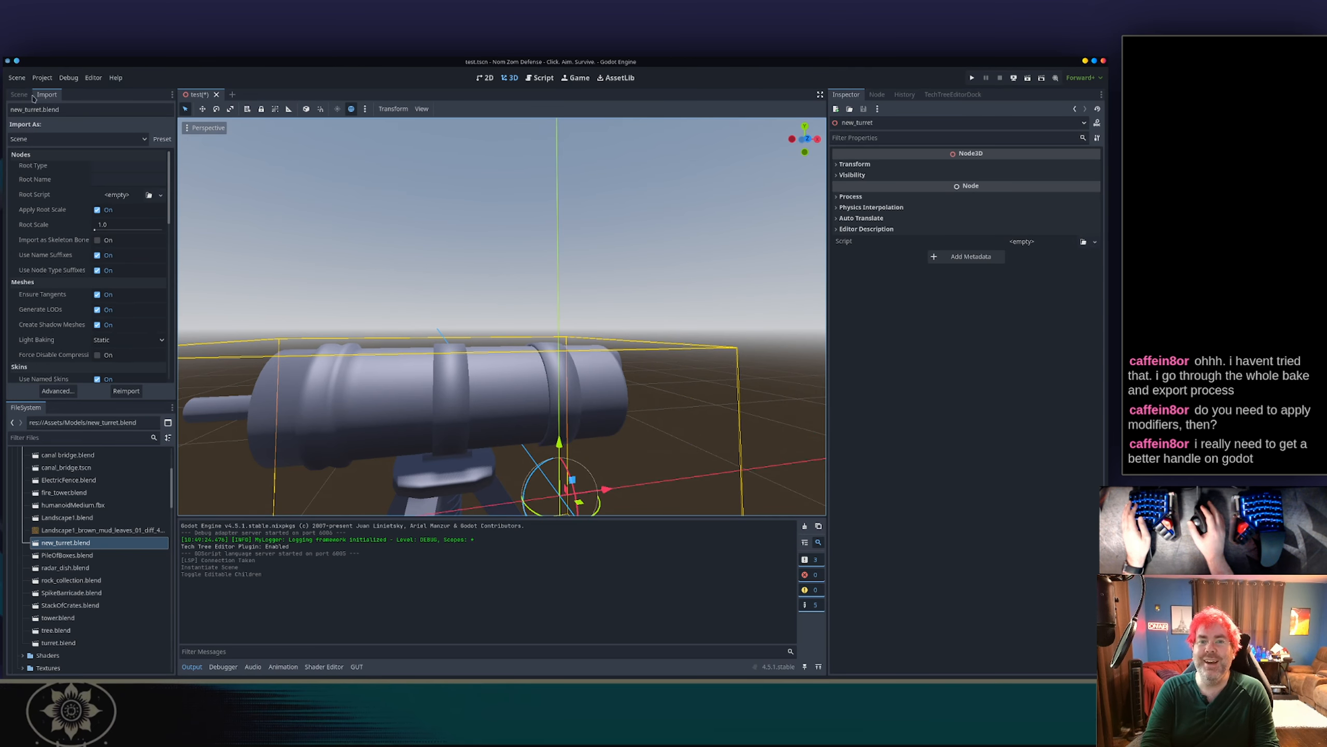
click(14, 97)
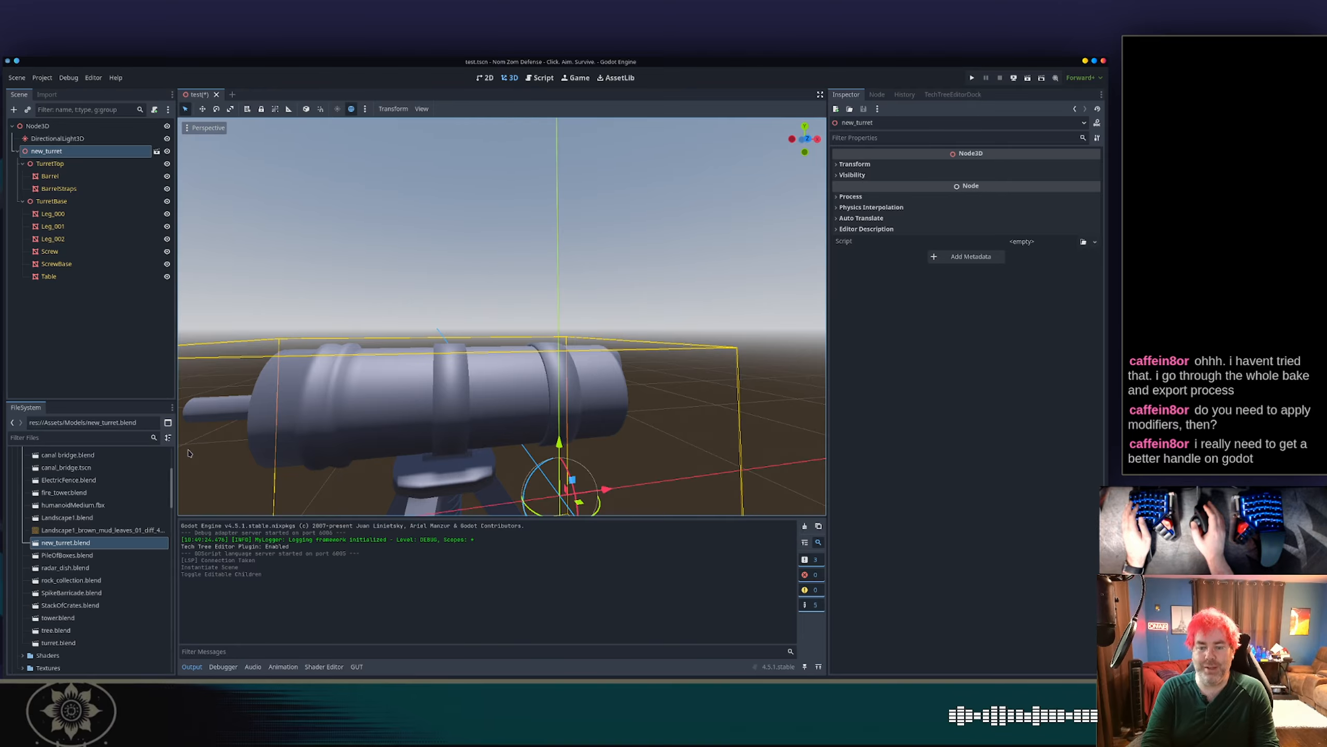
Run the project and start the Car Defense level from the level selection.
click(973, 78)
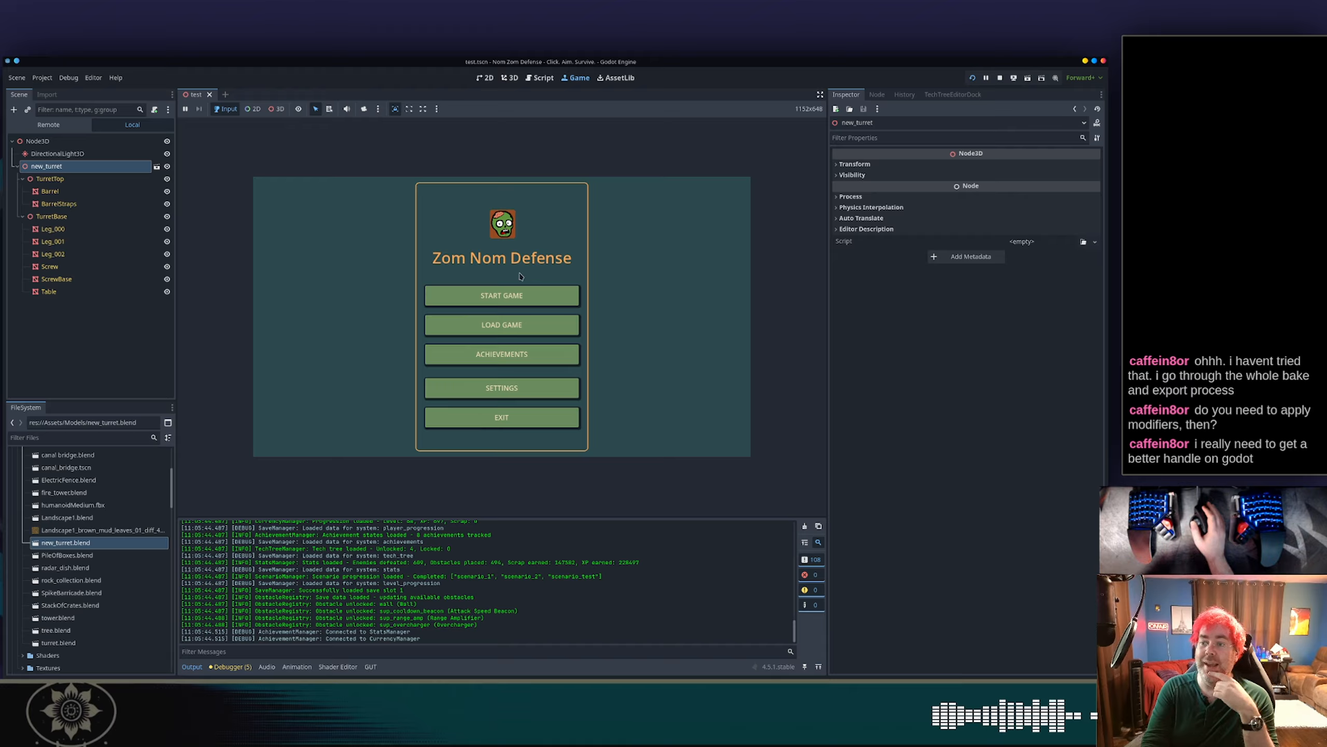
click(508, 297)
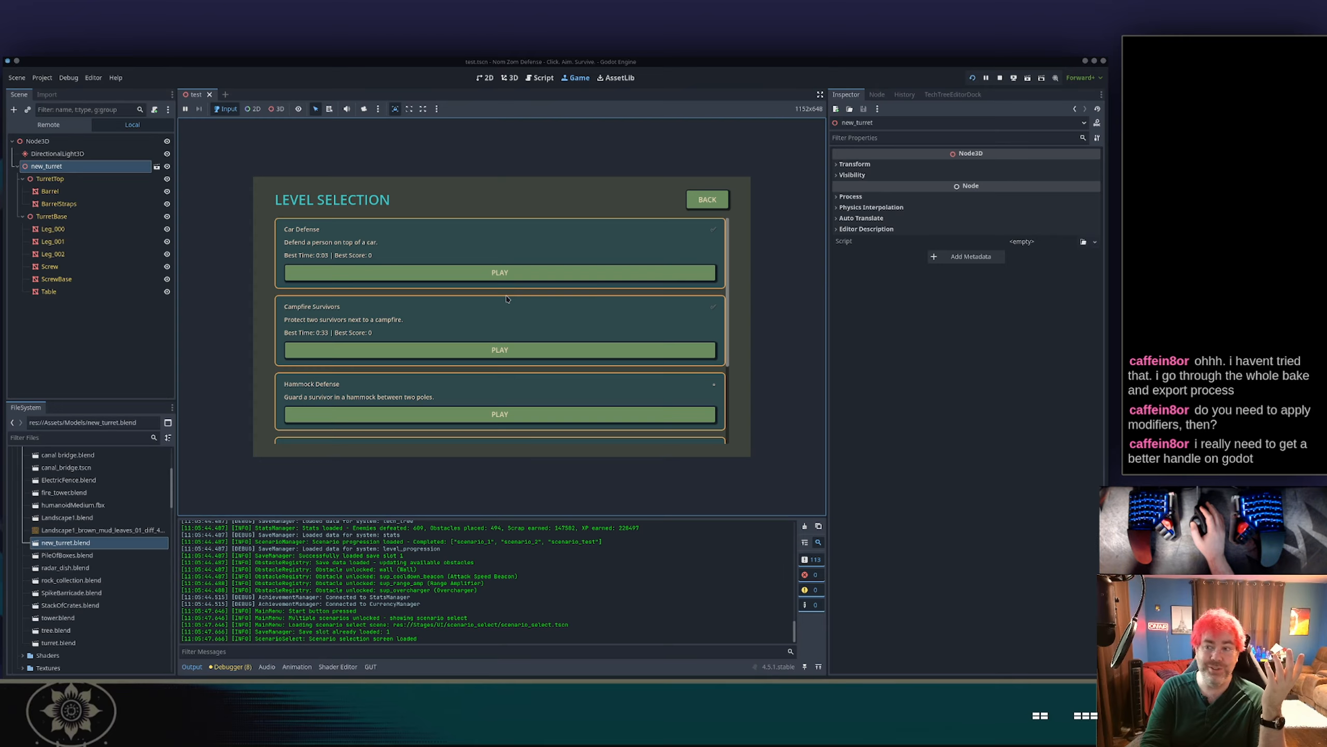
click(510, 279)
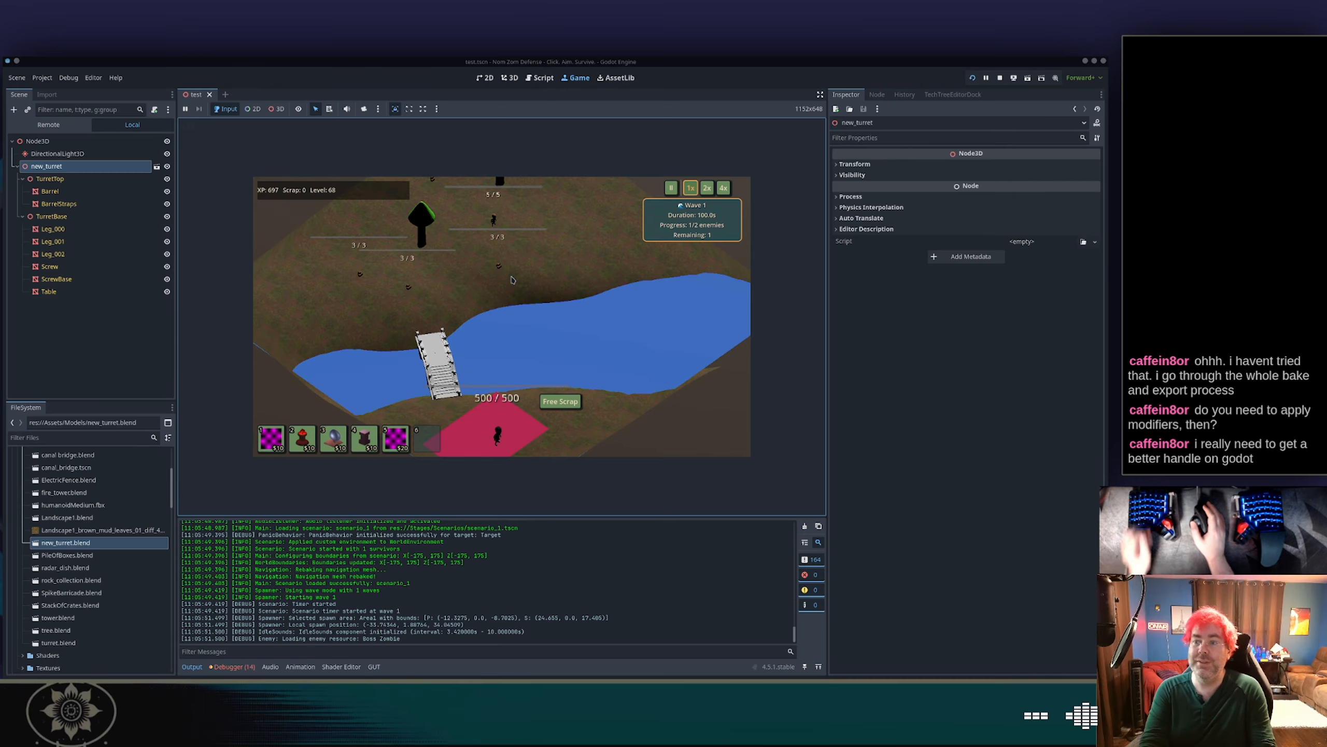
Bring the game camera closer to the bridge and attack the figure at its near end.
key(a)
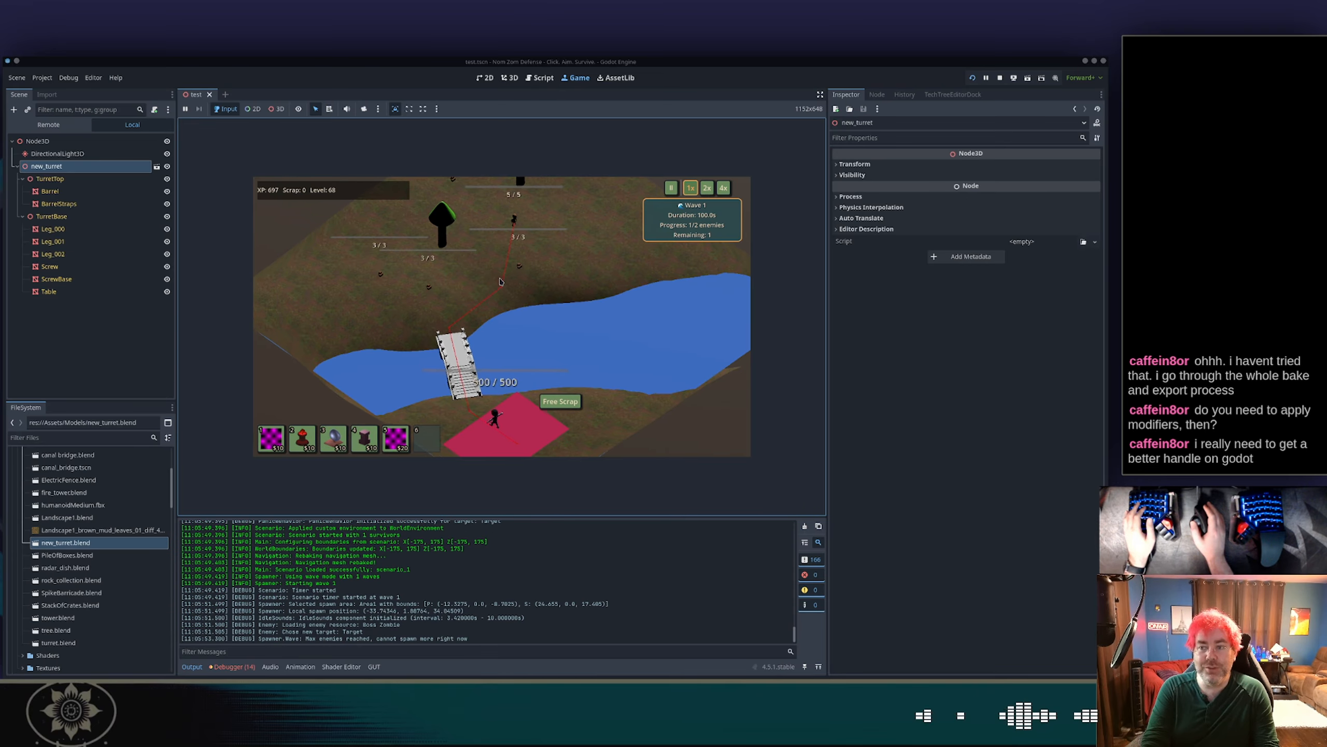
key(s)
scroll(503, 332, up, 5)
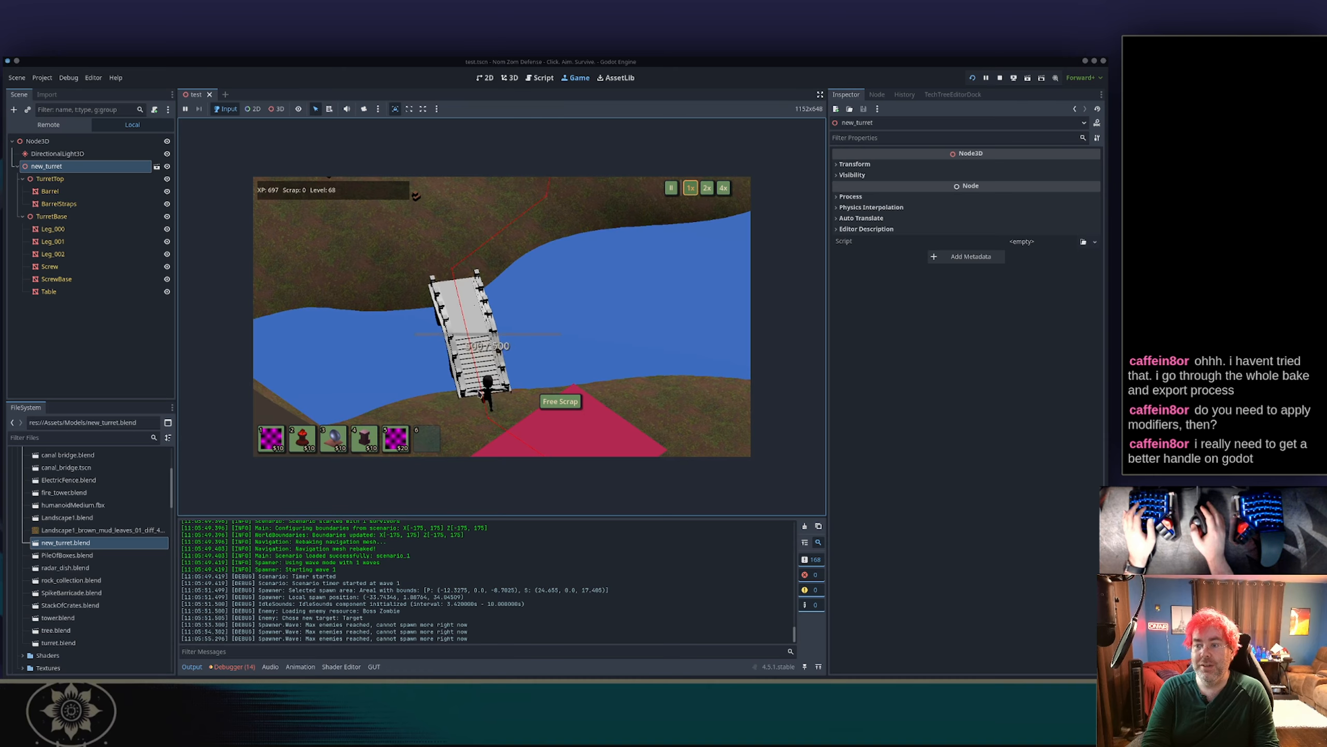
click(488, 381)
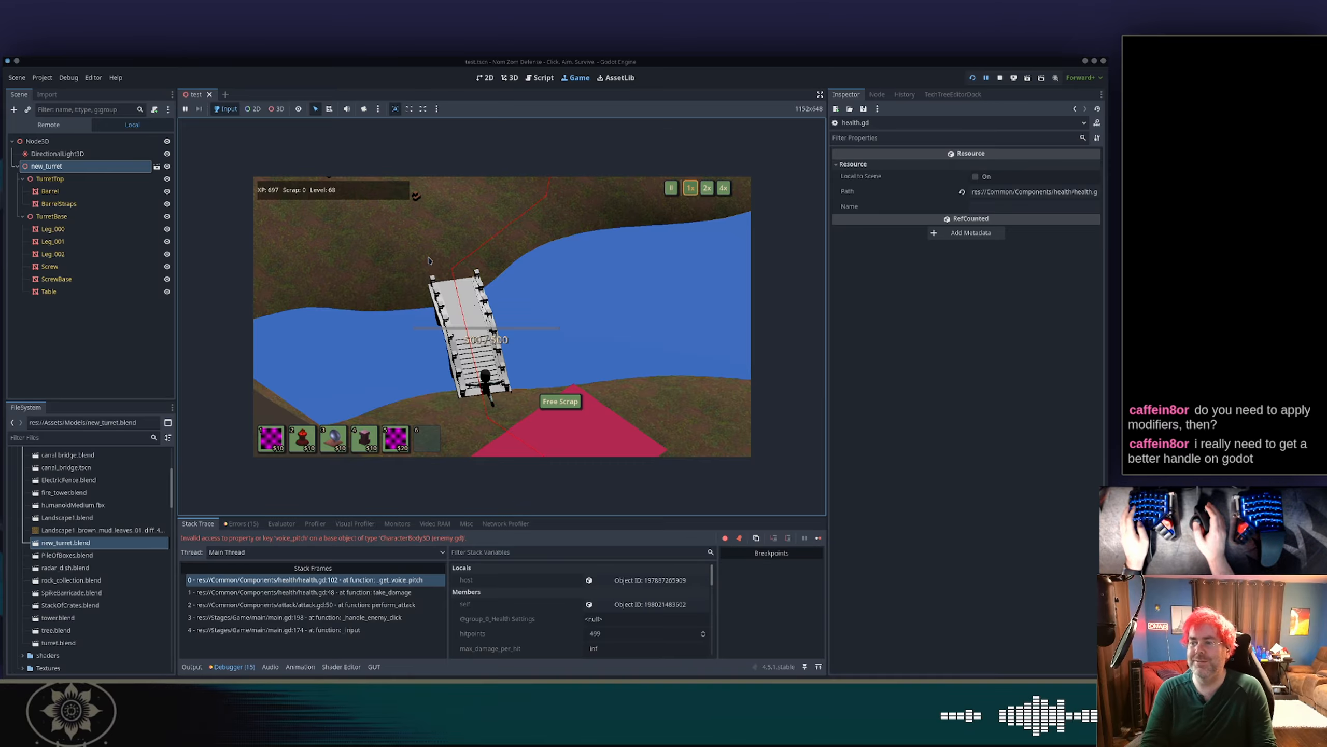
Check the uncommitted changes of tower-defense in VS Code, then return to the debugger's stack trace in Godot.
key(alt+Tab)
key(alt+Tab)
key(alt+Tab)
key(alt+Tab)
key(alt+Tab)
key(alt+Tab)
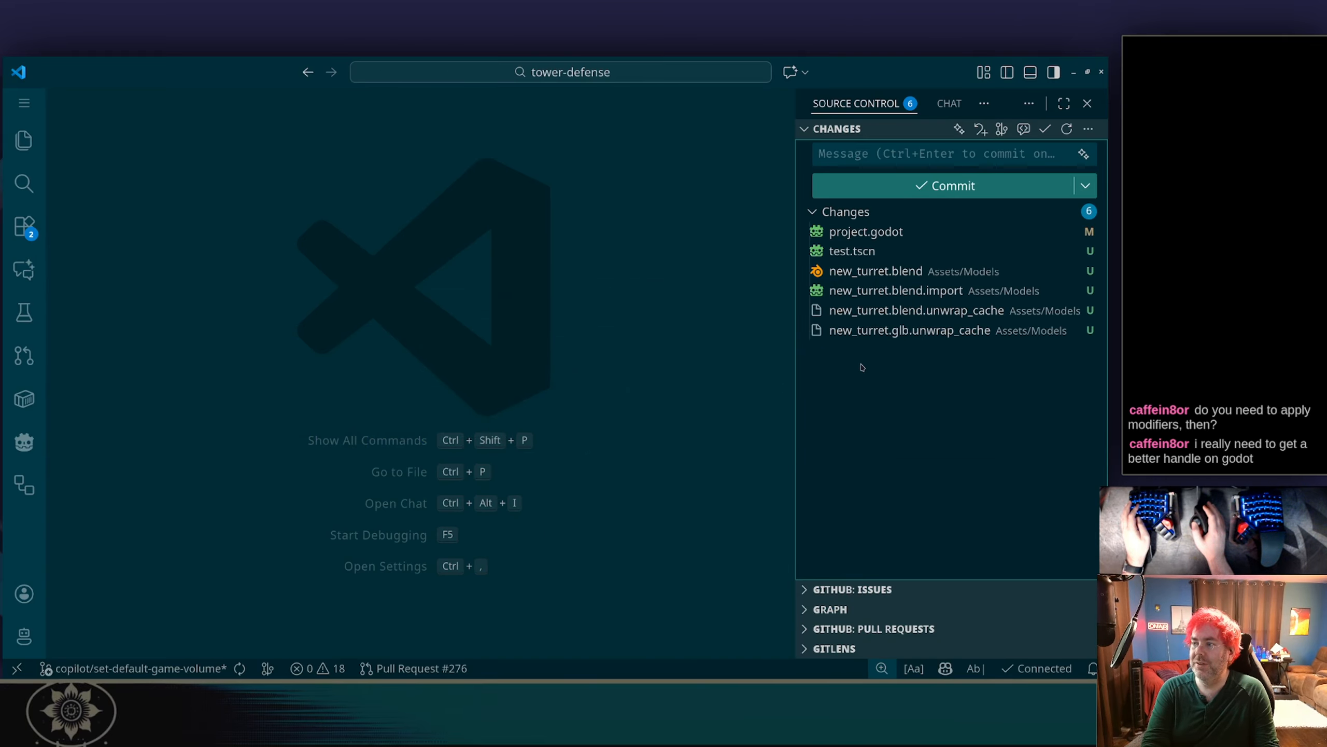
key(alt+Tab)
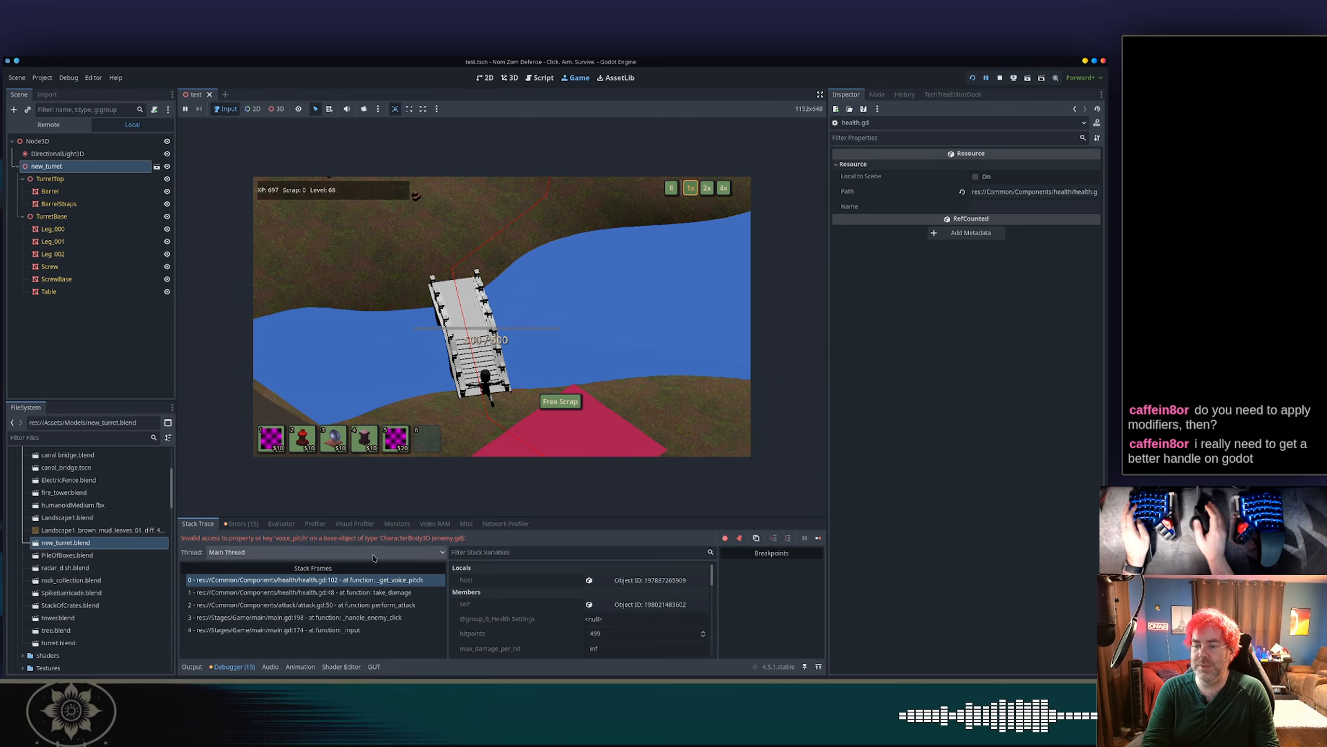
key(alt+Tab)
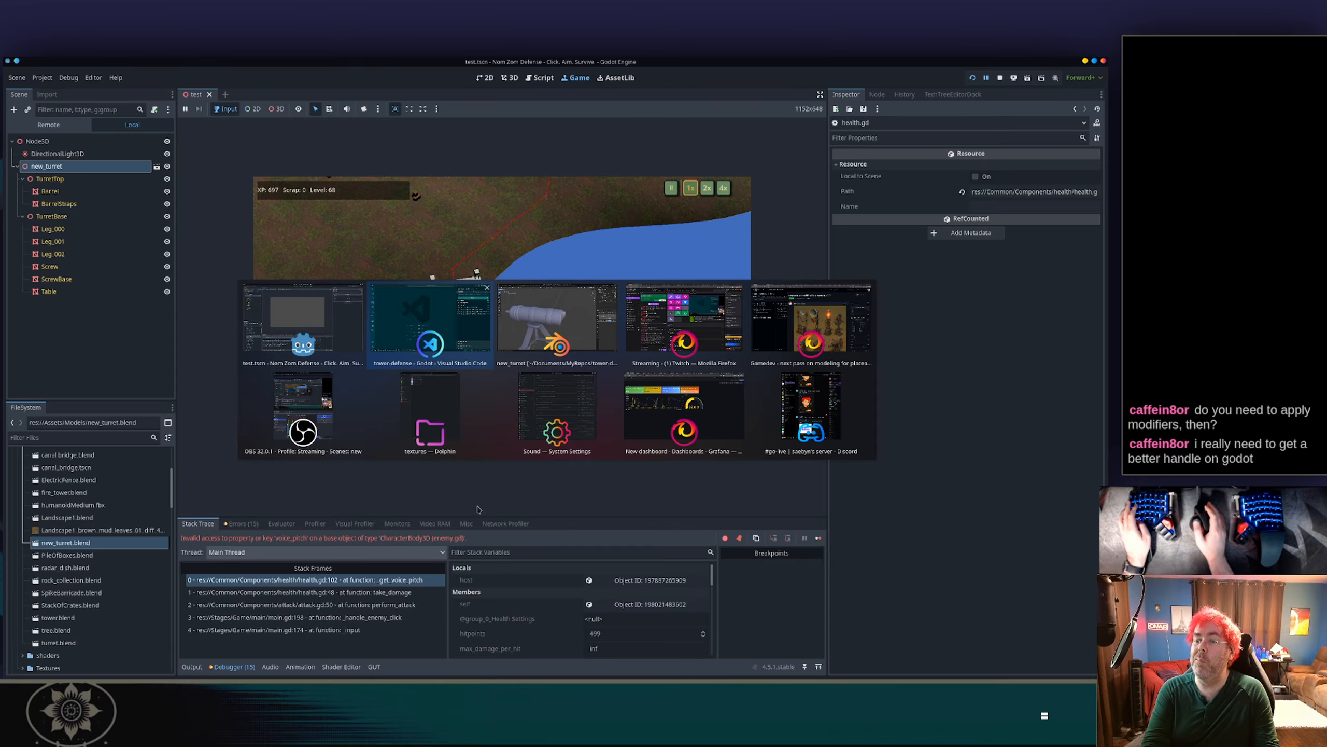
key(Escape)
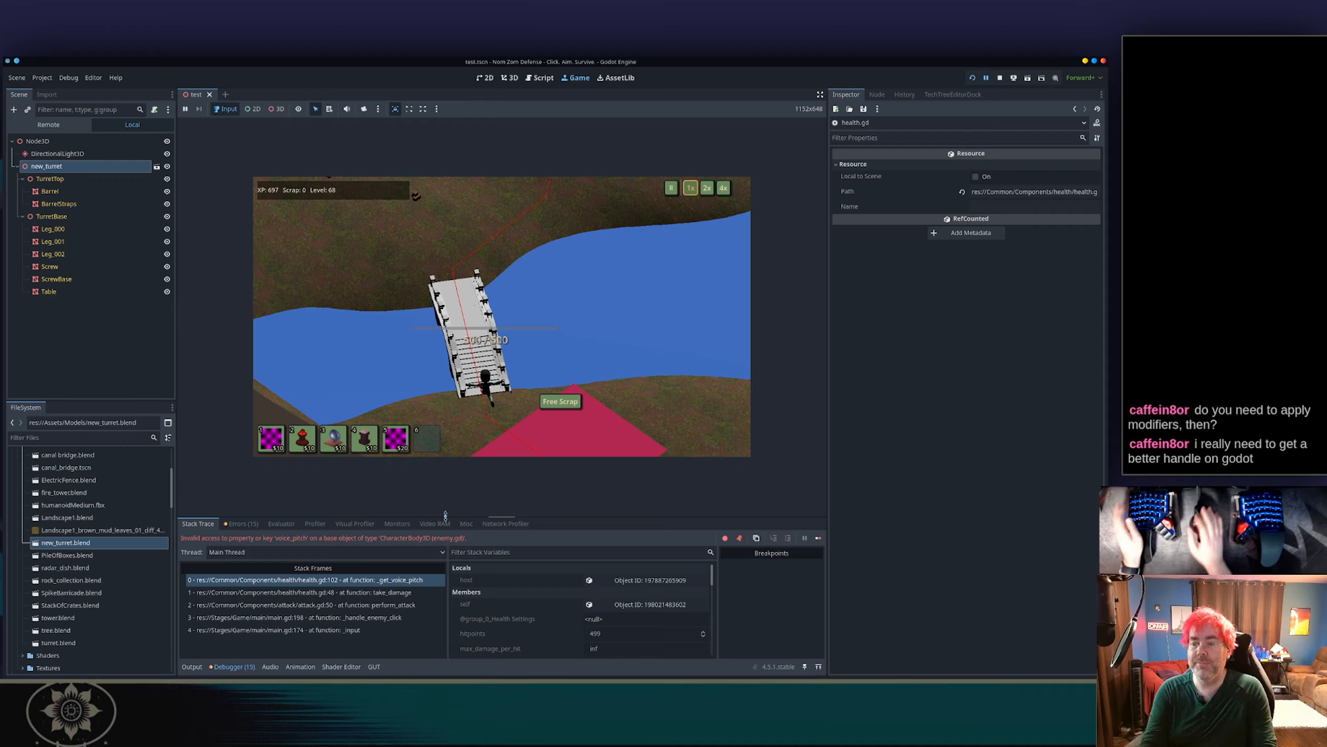
Switch to Firefox and open merged pull request #275 on per-survivor voice pitch override from the closed pull requests.
key(alt+Tab)
key(alt+Tab)
key(alt+Tab)
key(alt+Tab)
key(alt+Tab)
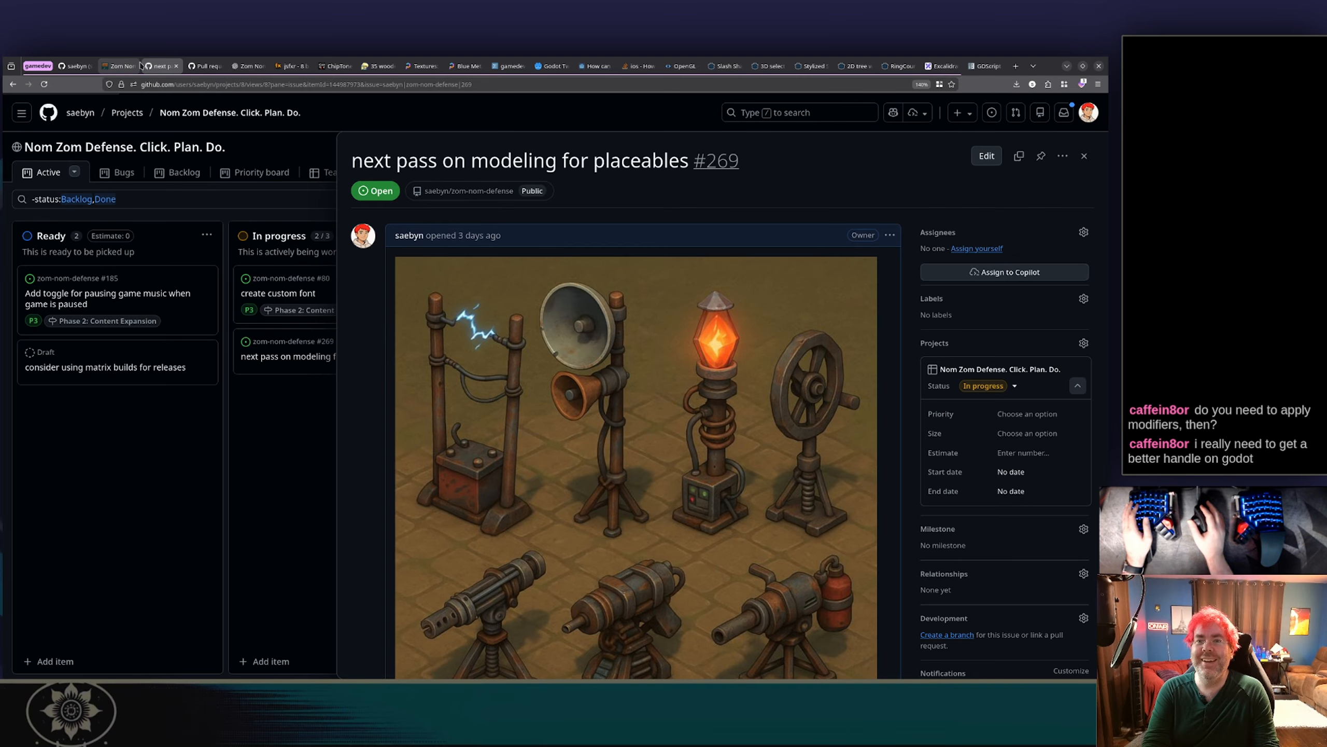
click(204, 65)
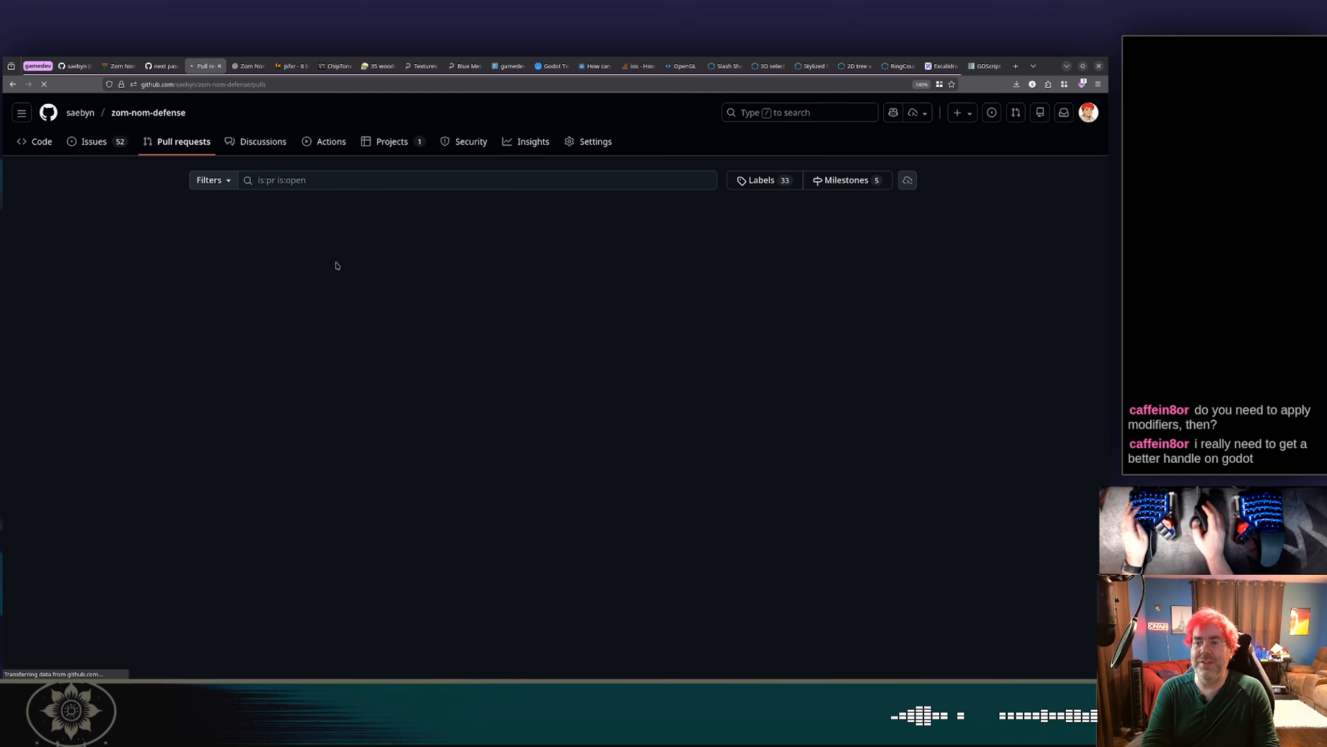
click(306, 216)
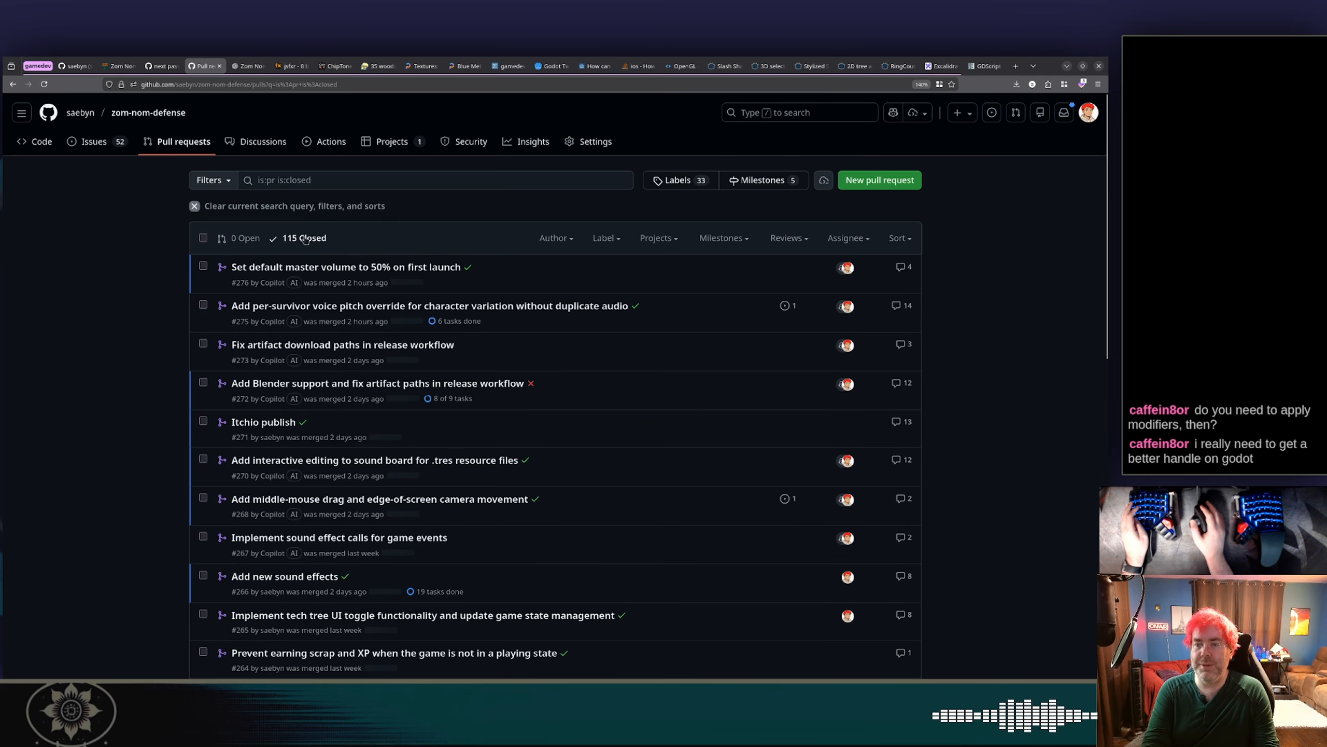
mouse_move(314, 309)
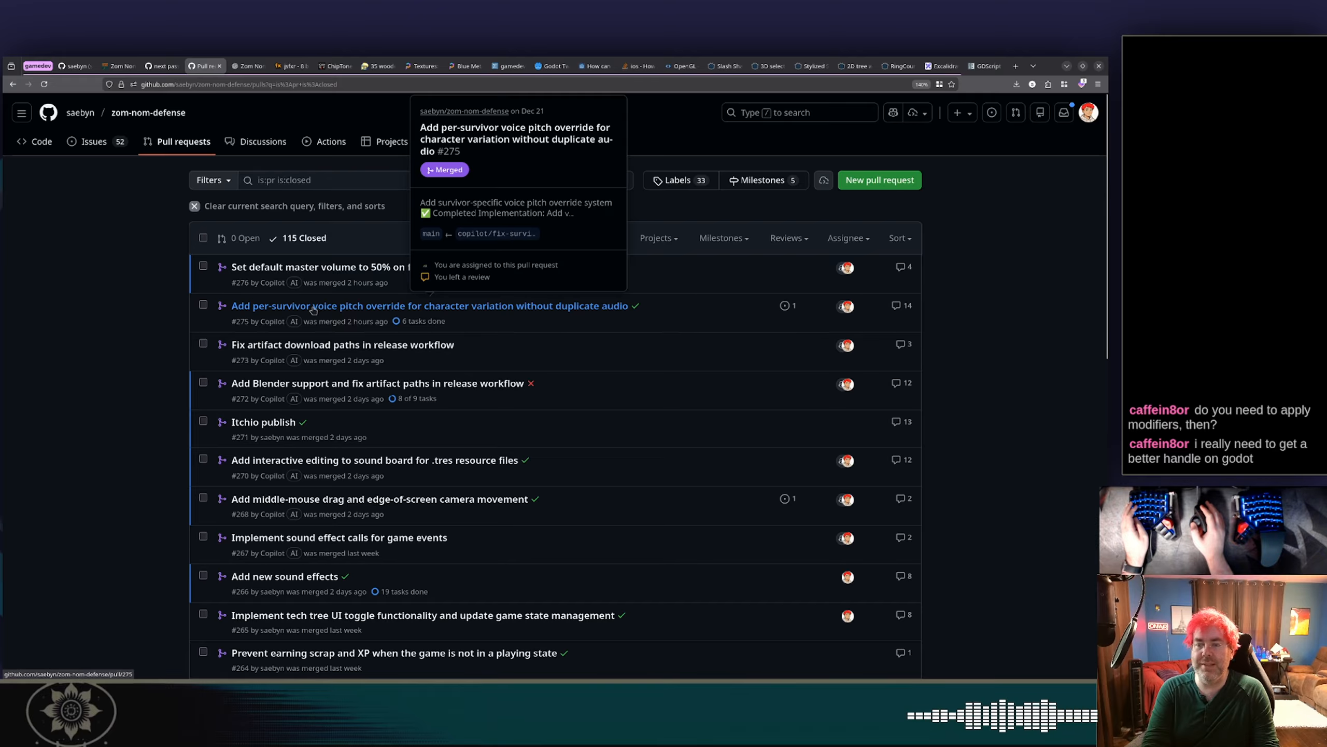
click(258, 307)
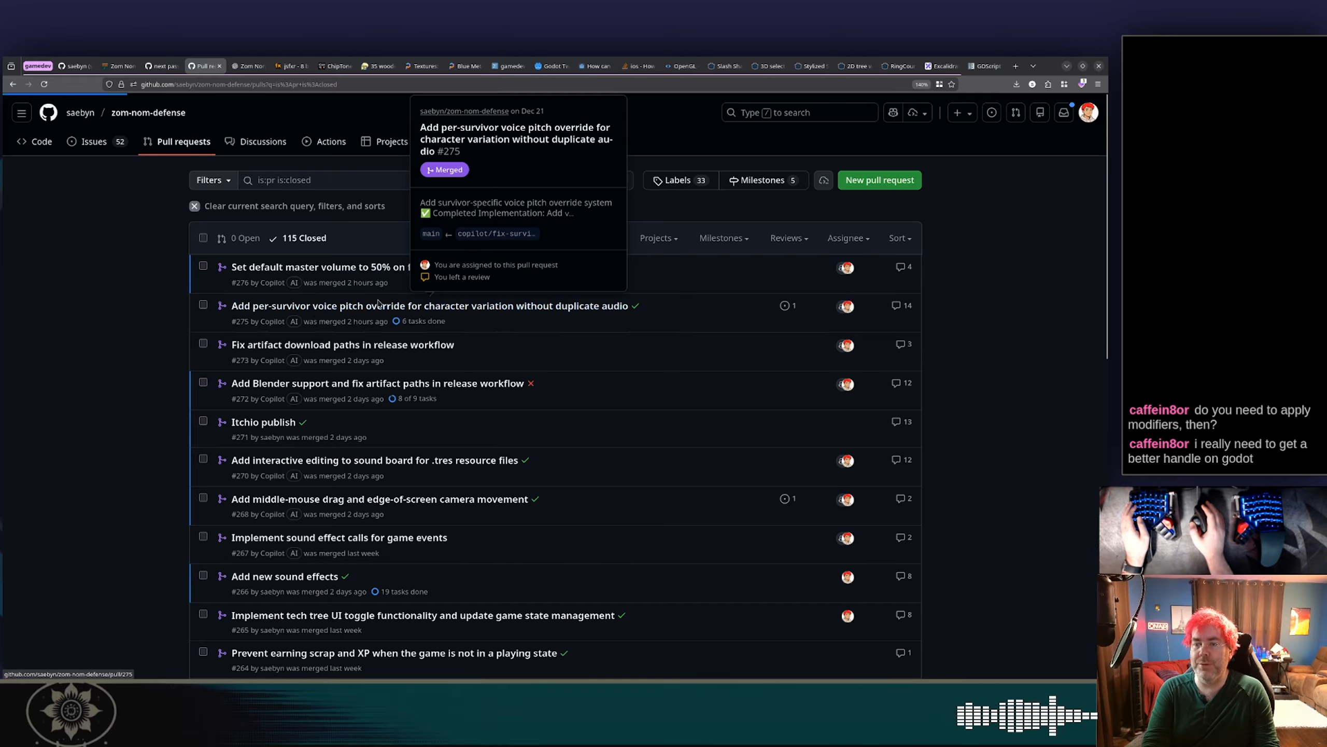
Switch to Blender and set the BarrelStraps Subdivision modifier's viewport and render levels to 1.
key(alt+Tab)
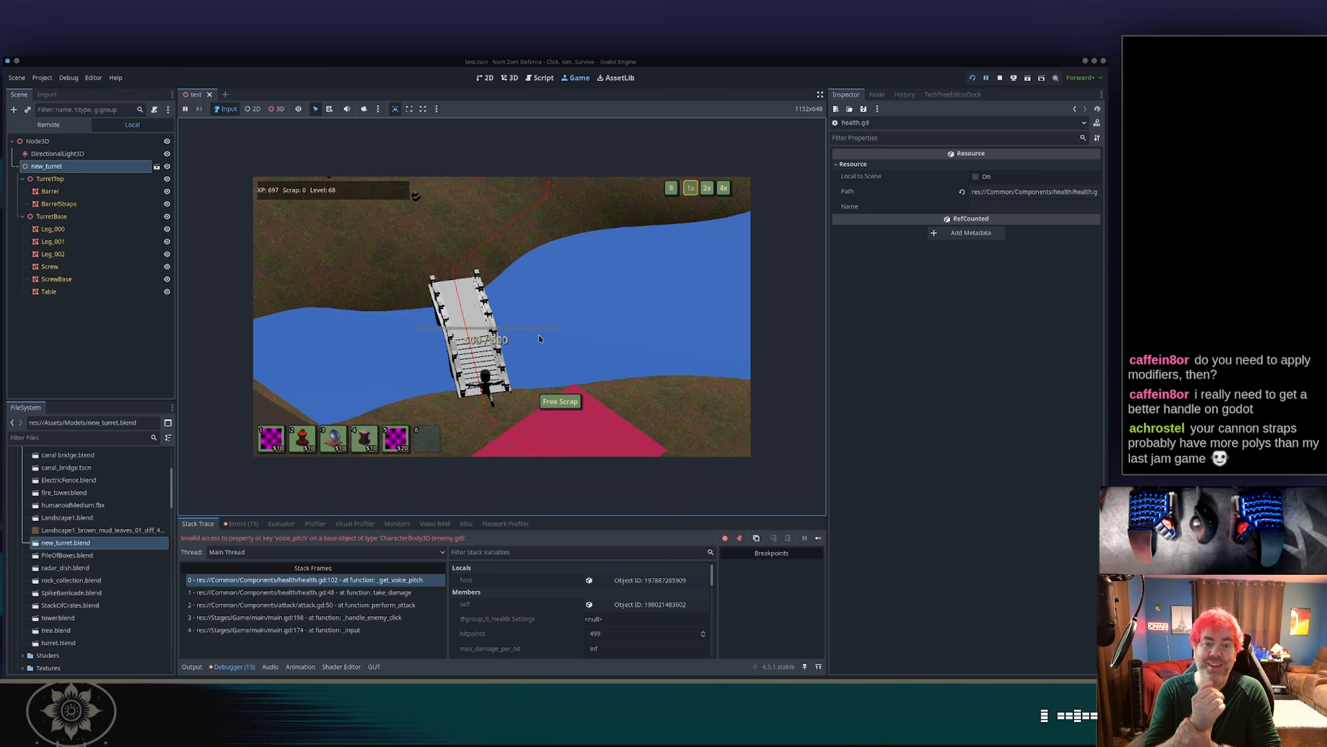
key(alt+Tab)
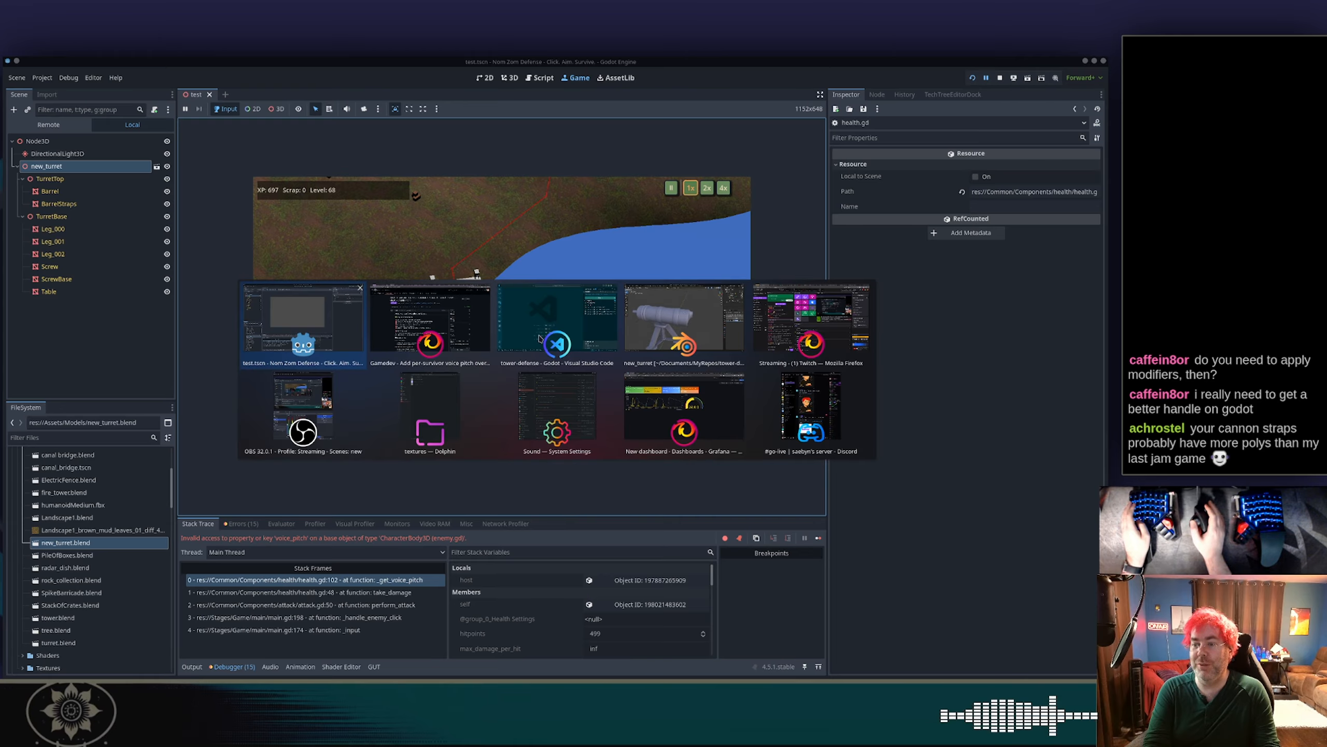
key(alt+Tab)
key(alt+Tab)
key(alt+Tab)
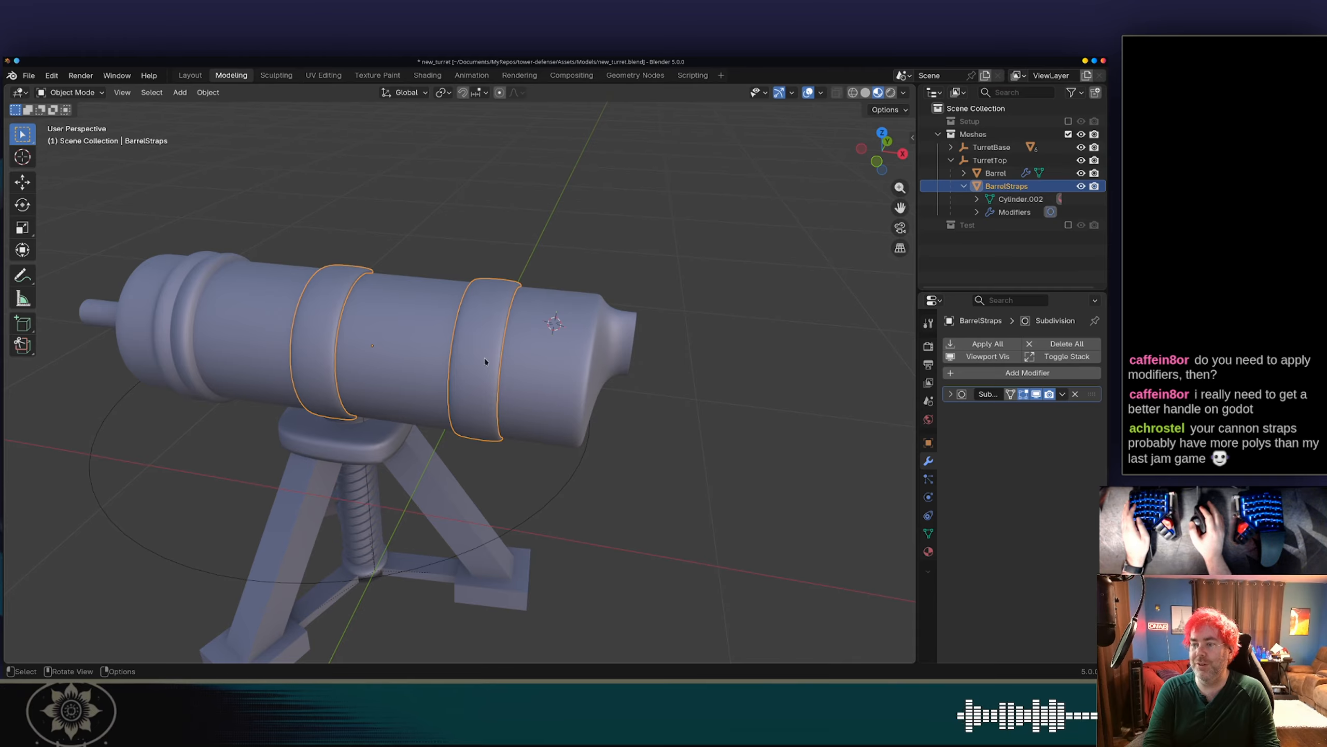
click(951, 394)
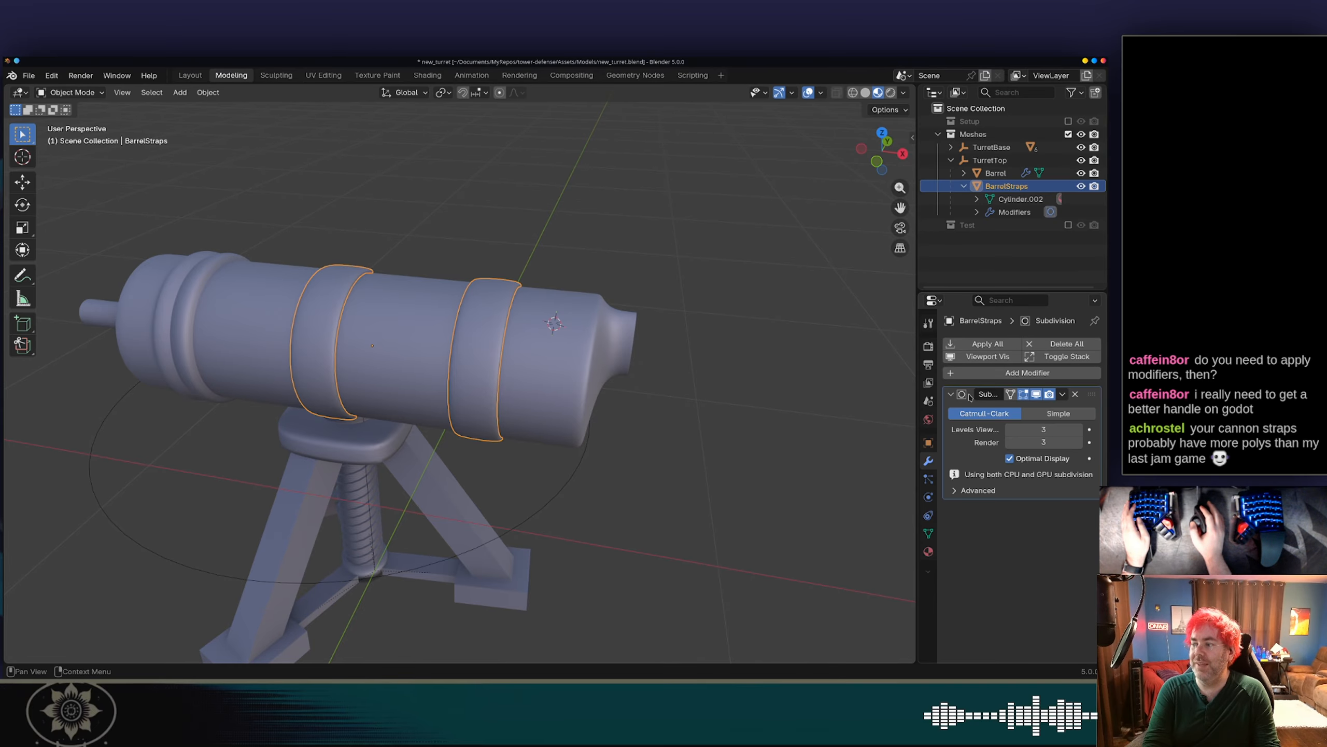
click(1010, 431)
click(1010, 442)
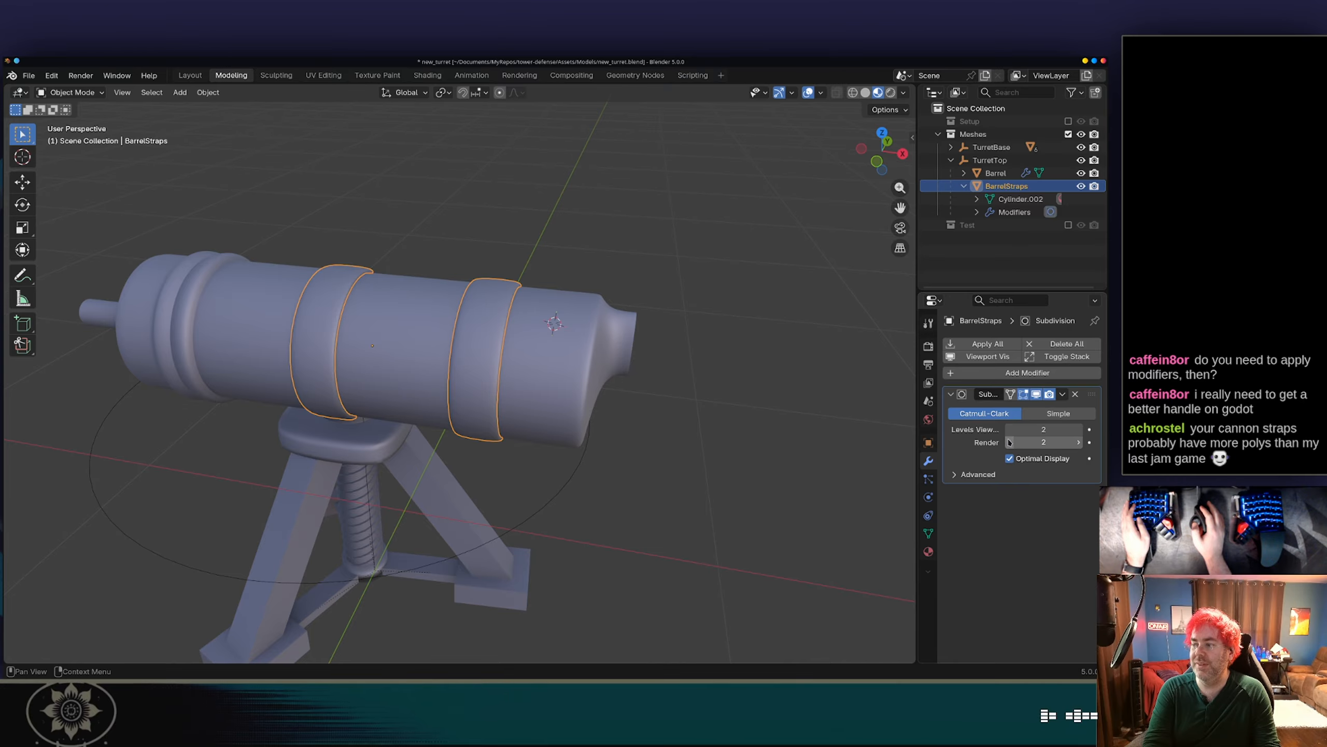
click(1010, 431)
click(1010, 442)
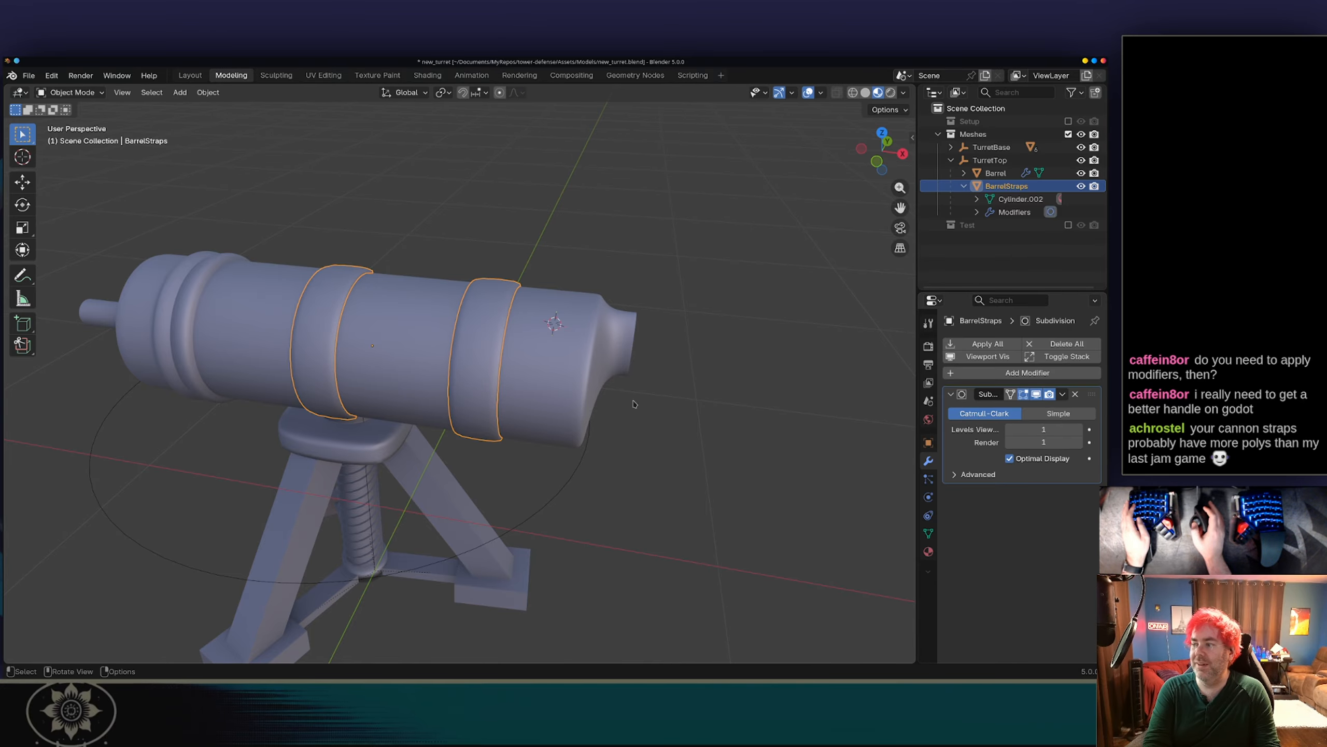
Inspect the simplified barrel straps close up, then save new_turret.blend.
middle_drag(634, 404, 564, 363)
scroll(583, 409, up, 3)
scroll(584, 408, up, 1)
key(Tab)
key(Tab)
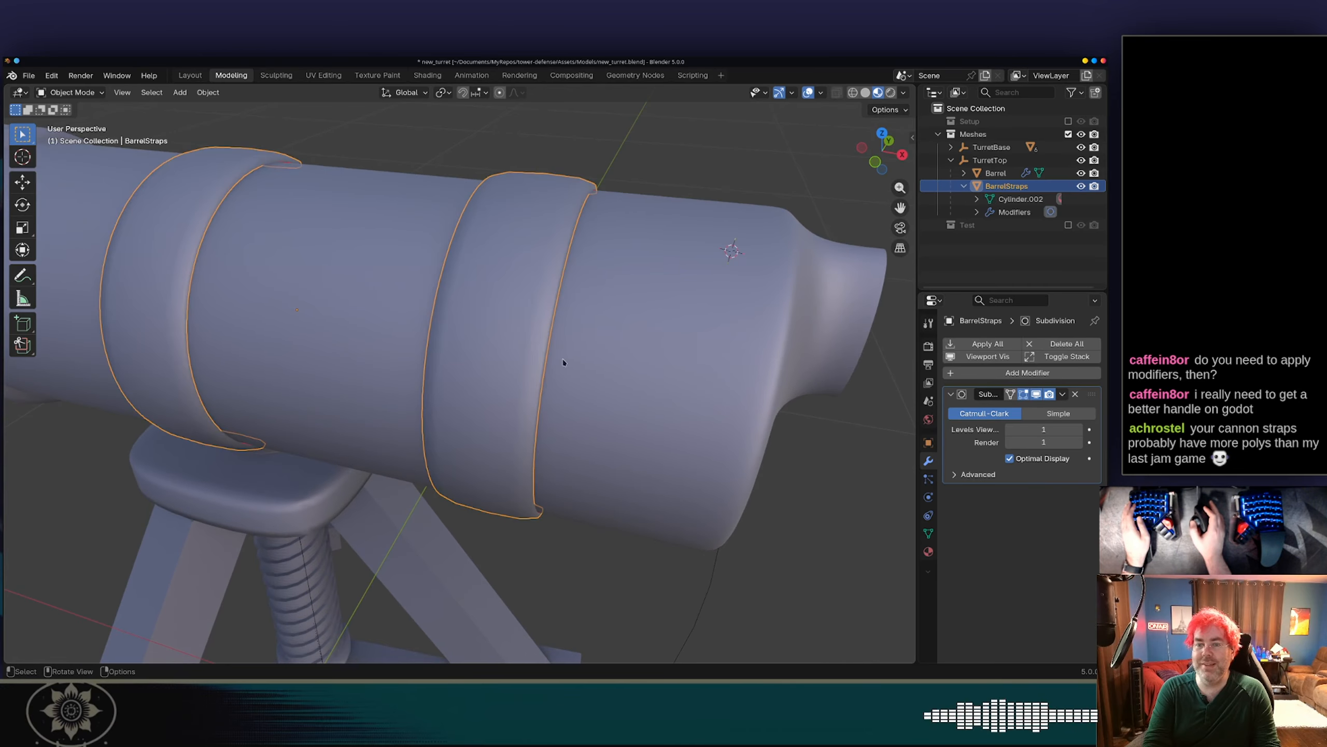
scroll(565, 363, down, 5)
key(ctrl+s)
Switch to Firefox showing pull request #275 on the per-survivor voice pitch override.
key(alt+Tab)
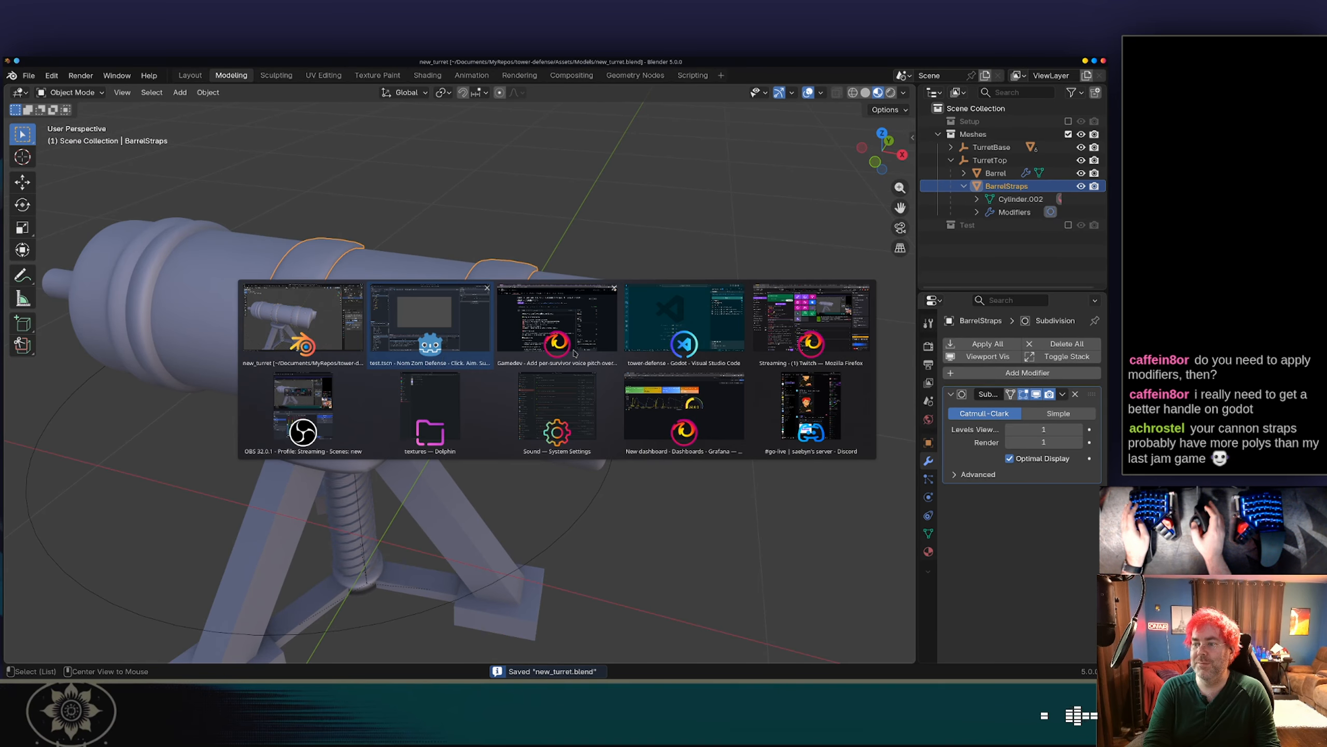
key(alt+Tab)
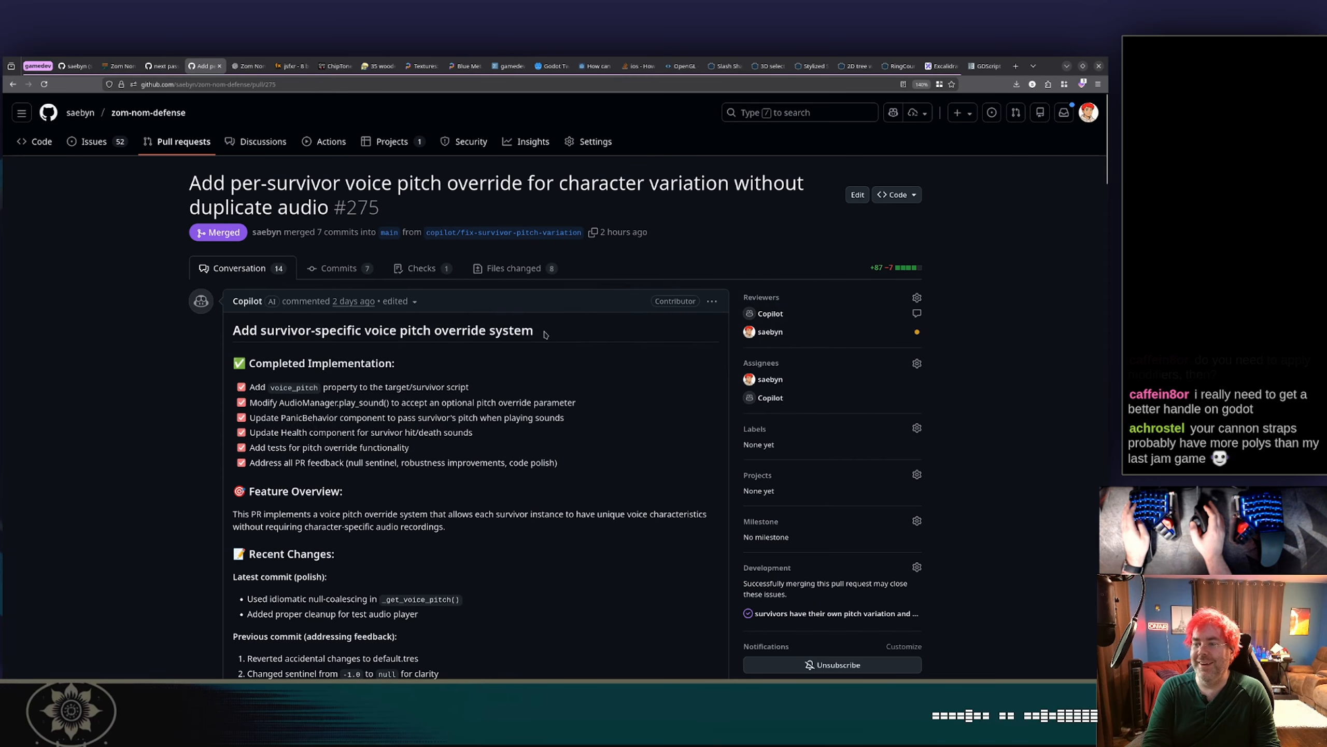
key(alt+Tab)
key(alt+Tab)
key(alt+Tab)
key(alt+Tab)
key(alt+Tab)
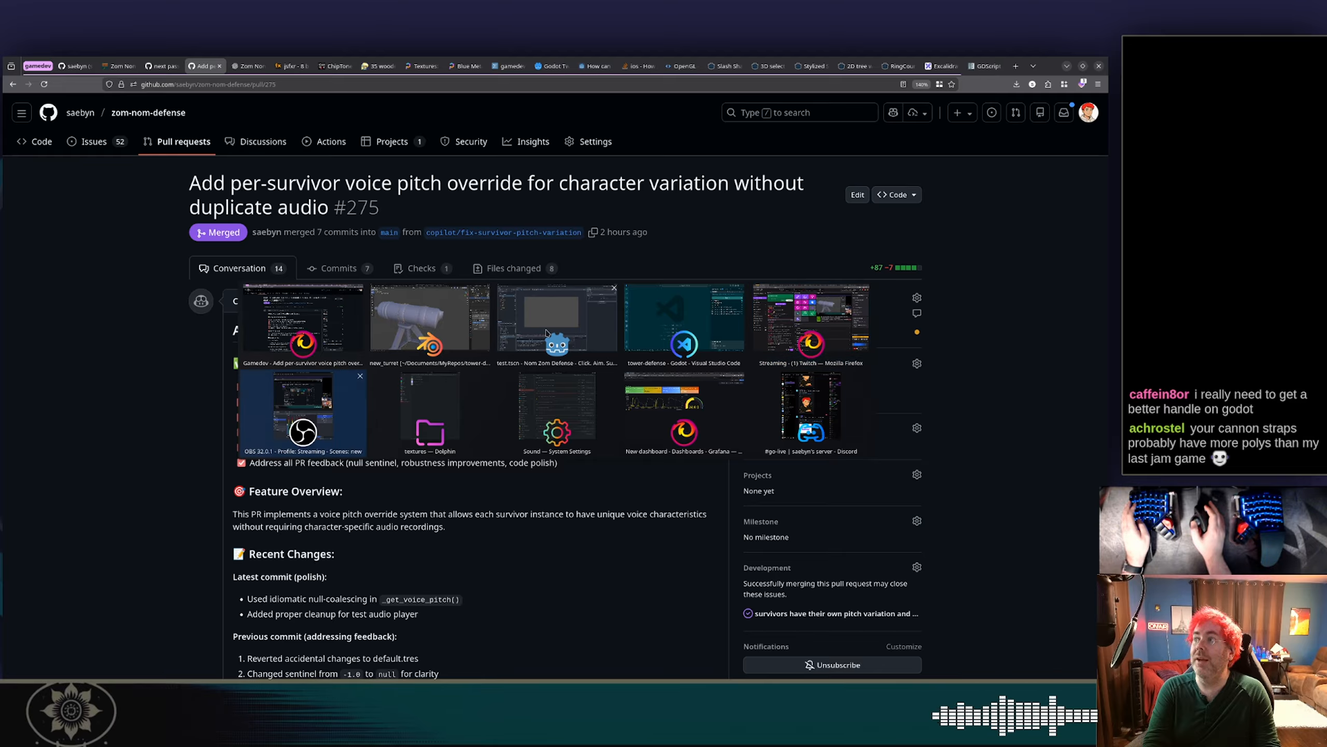
key(alt+shift+Tab)
key(alt+shift+Tab)
key(alt+shift+Tab)
key(alt+shift+Tab)
key(alt+shift+Tab)
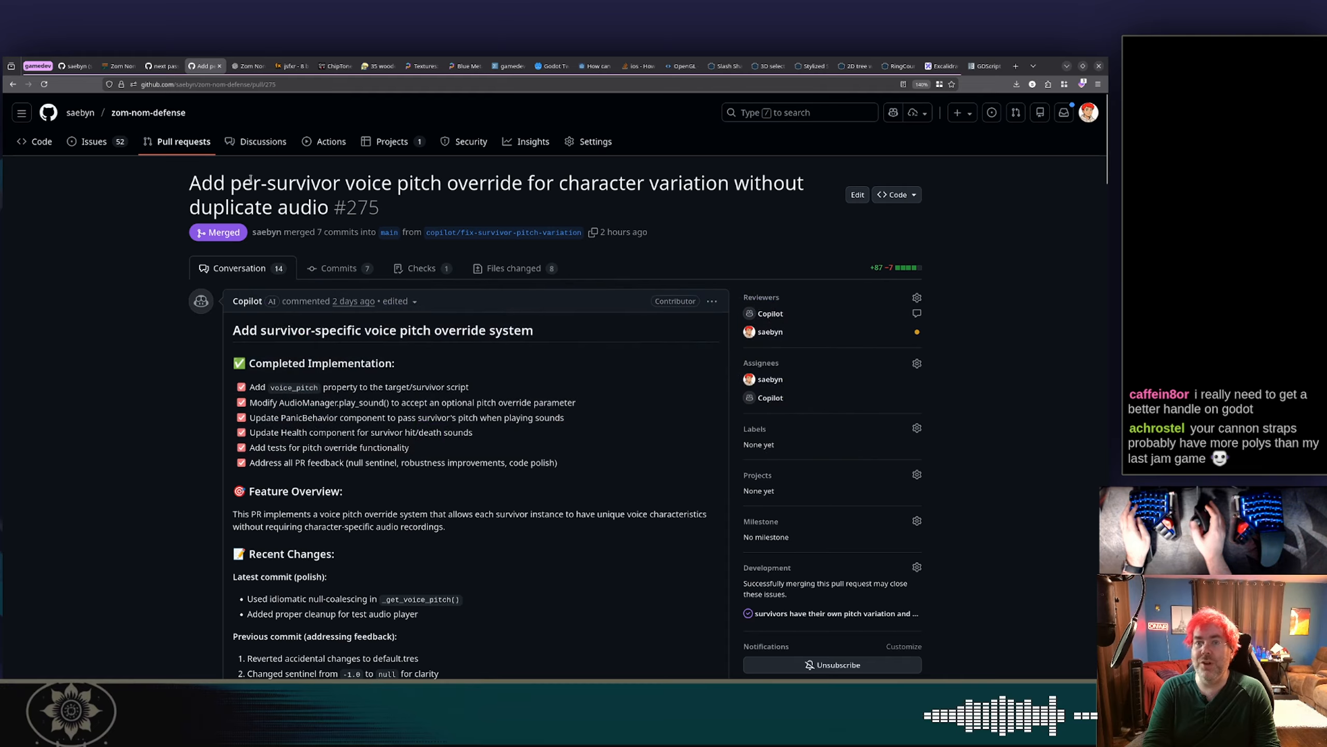
Open the zom-nom-defense repository's code page and look over its file list and README introduction.
click(46, 142)
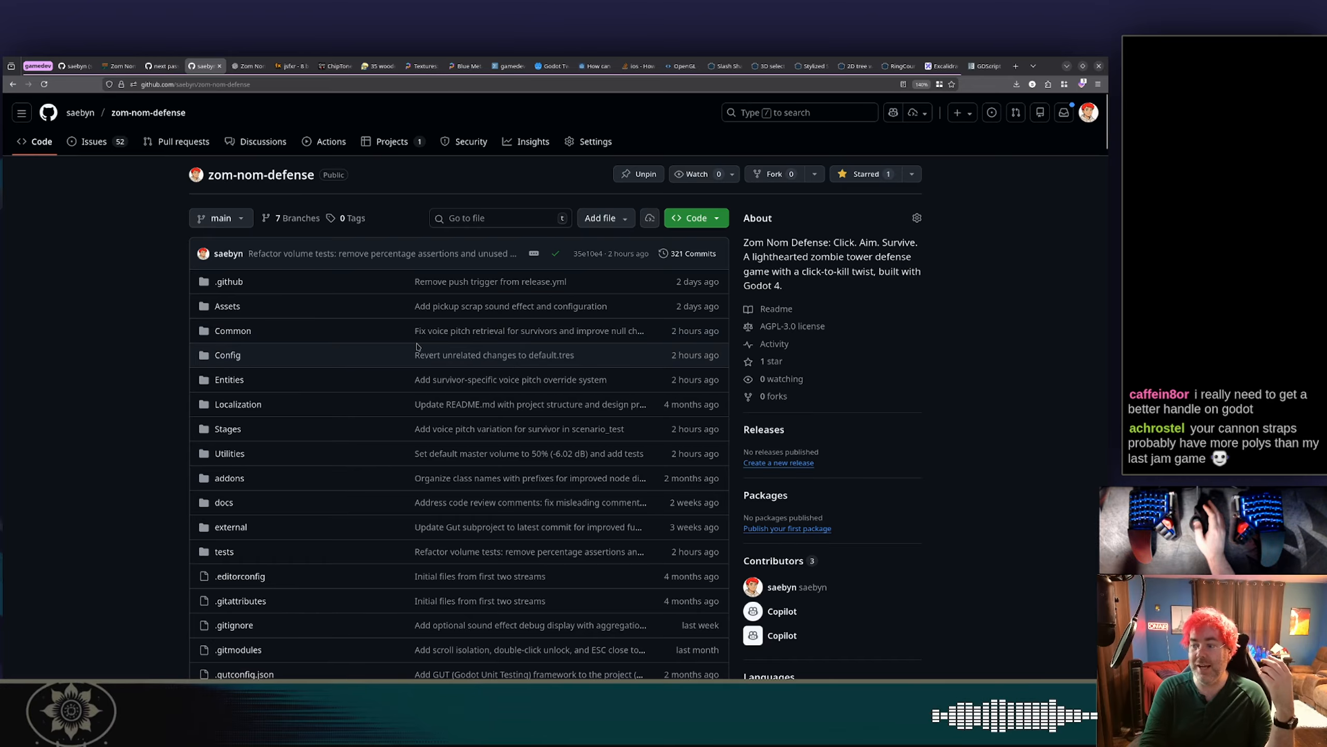
scroll(418, 346, down, 5)
scroll(418, 346, down, 2)
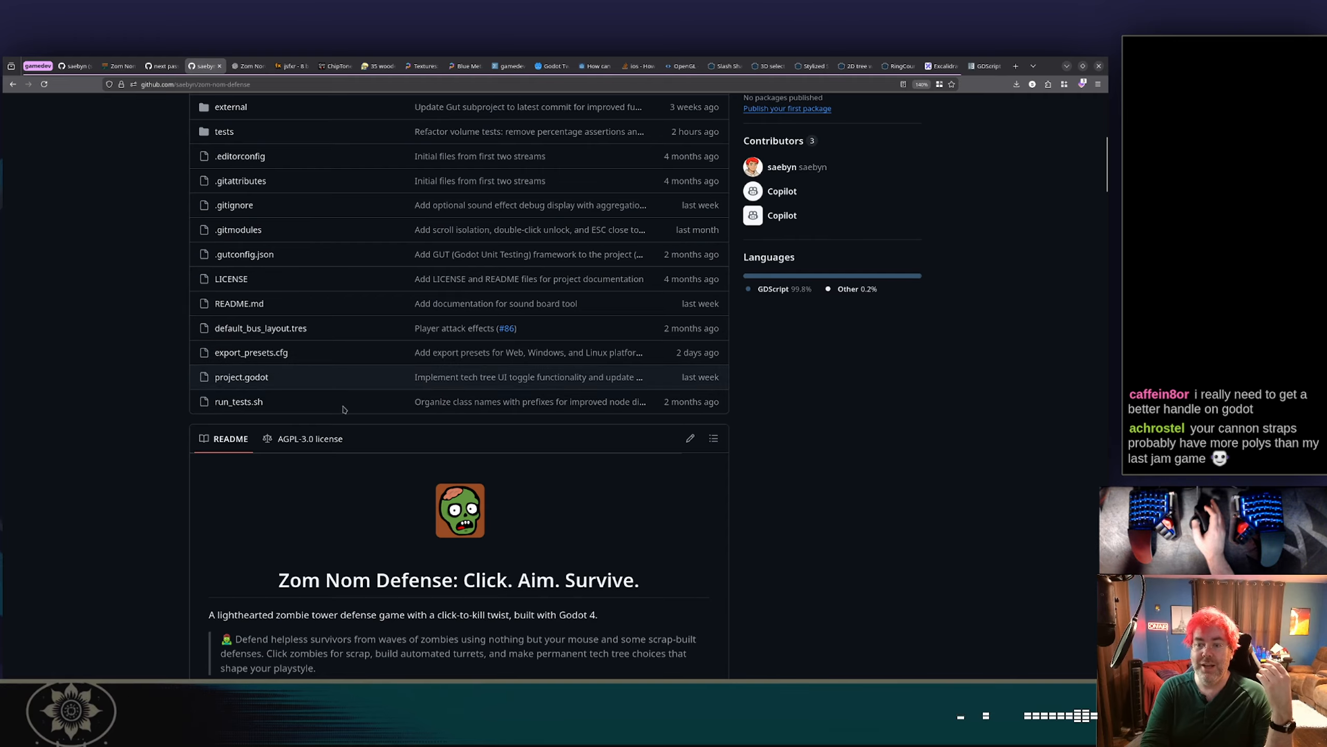
scroll(326, 448, up, 6)
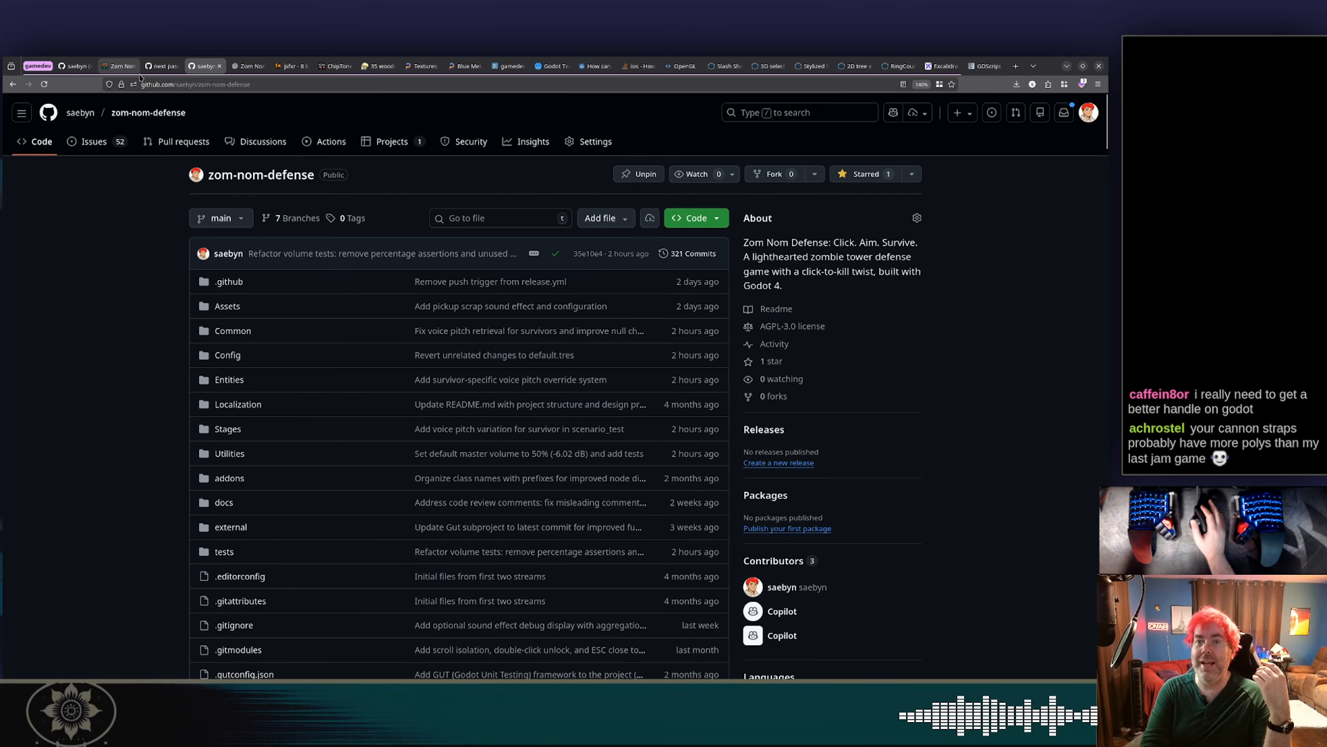
Open the game's itch.io page and review its description, embedded web version and download files.
mouse_move(120, 63)
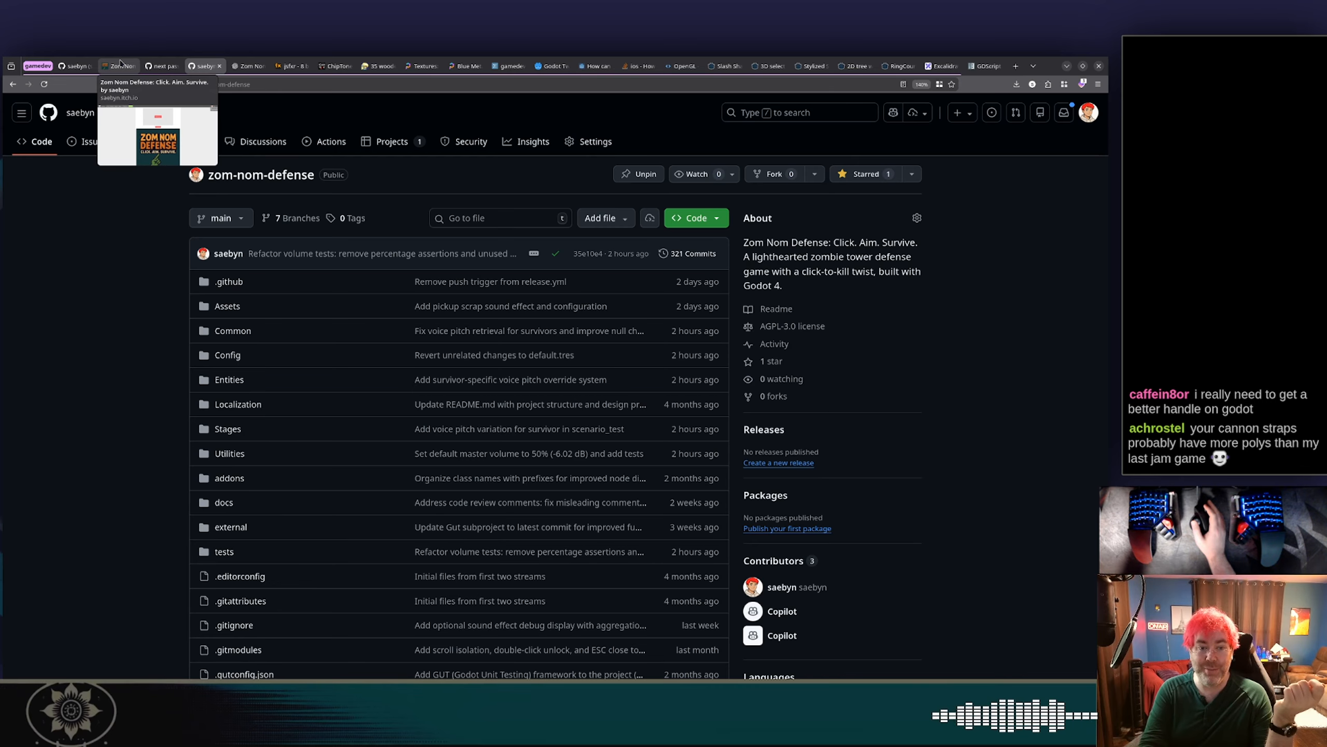
click(120, 63)
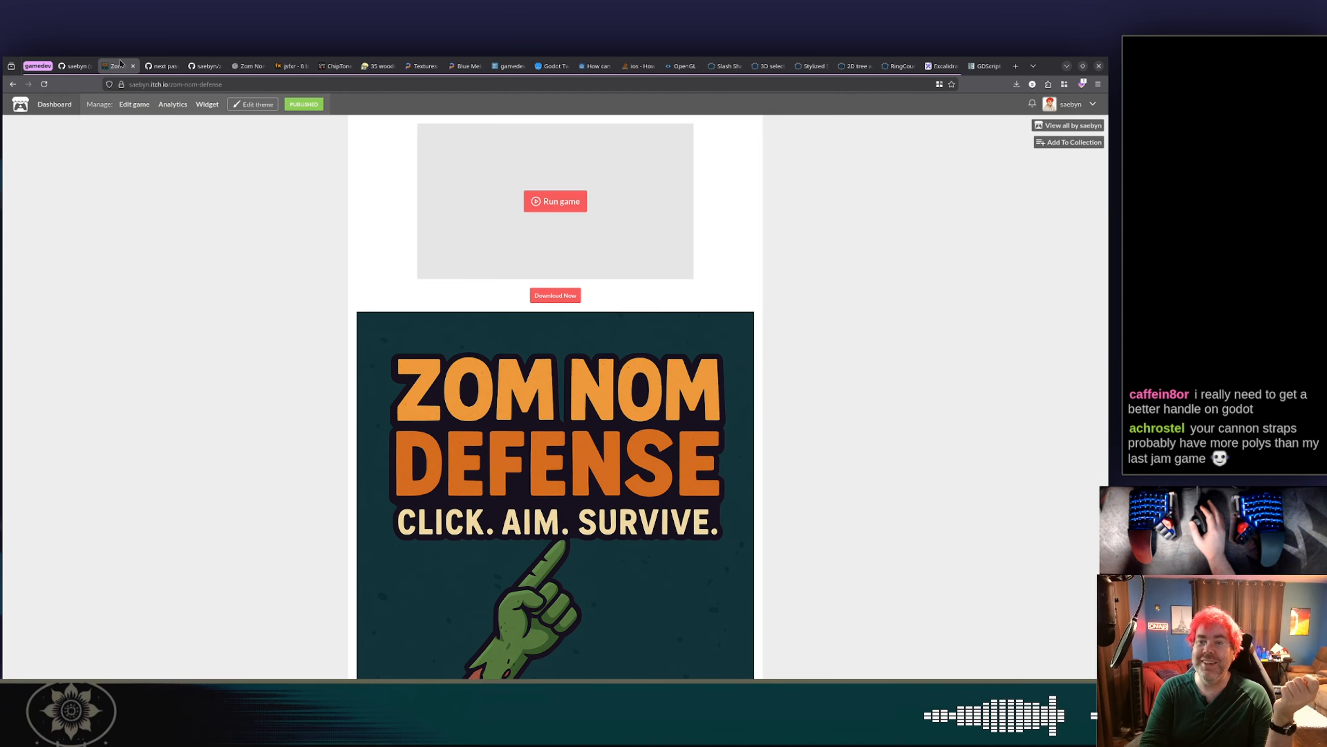
scroll(226, 226, down, 6)
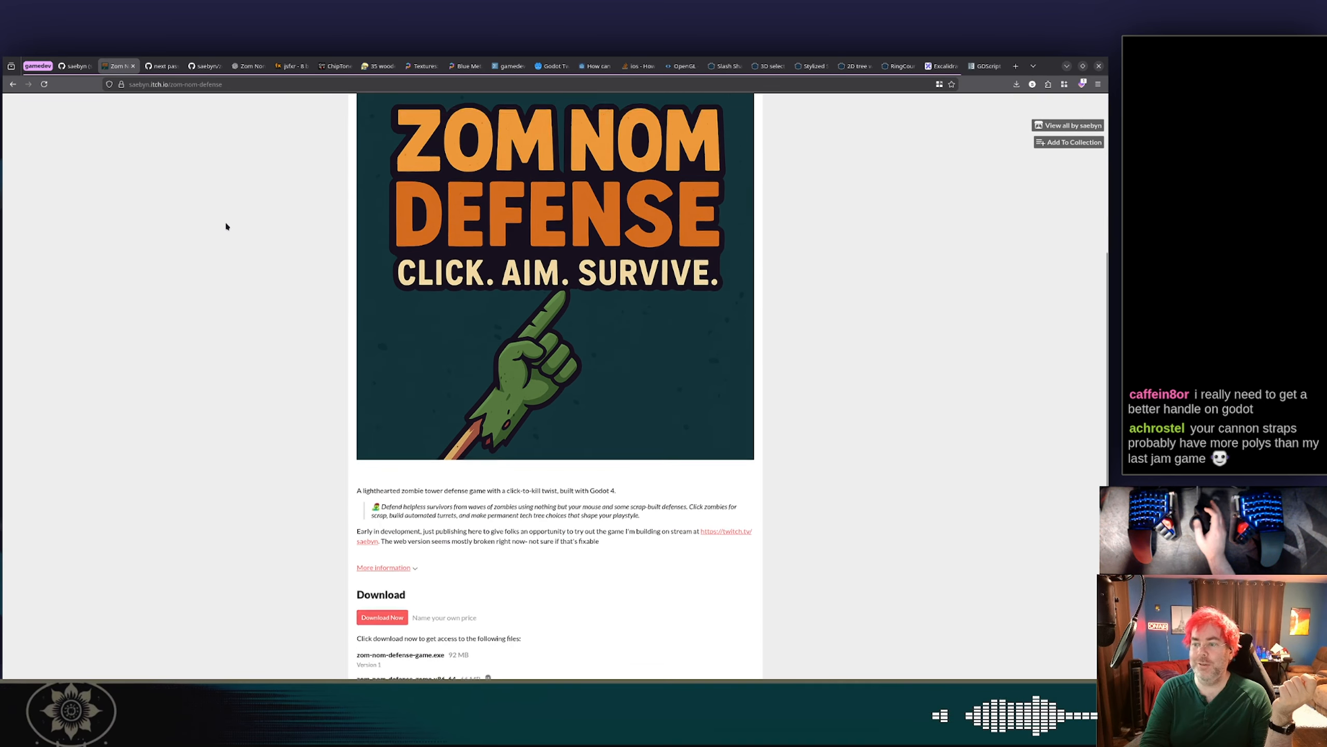
scroll(226, 226, up, 10)
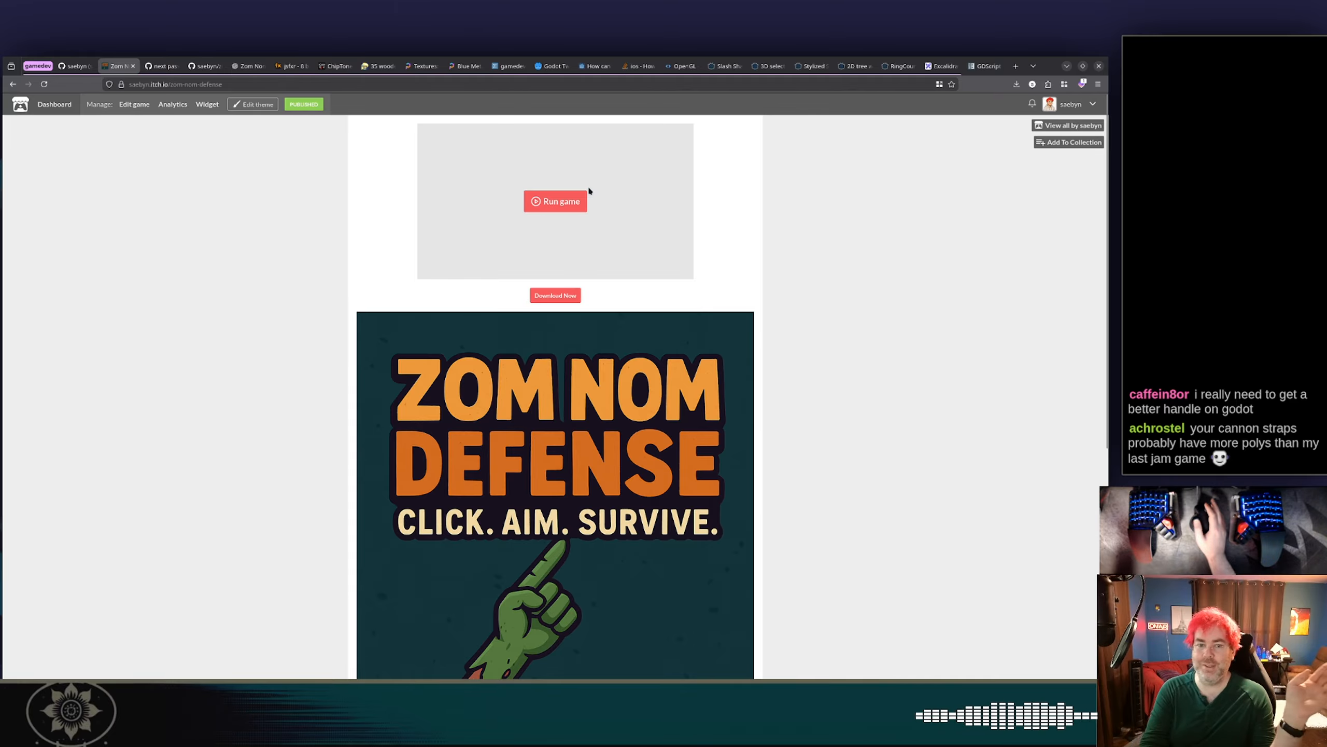
scroll(472, 501, down, 6)
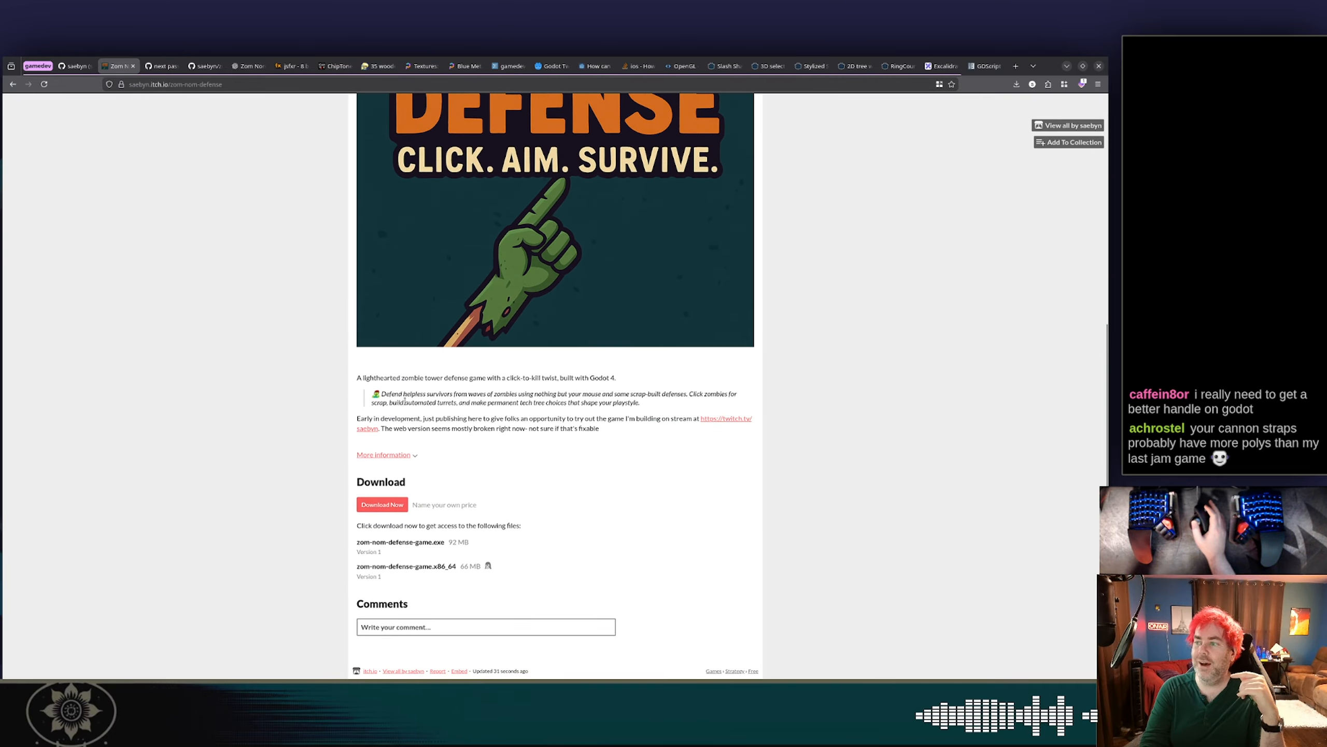
scroll(286, 319, up, 4)
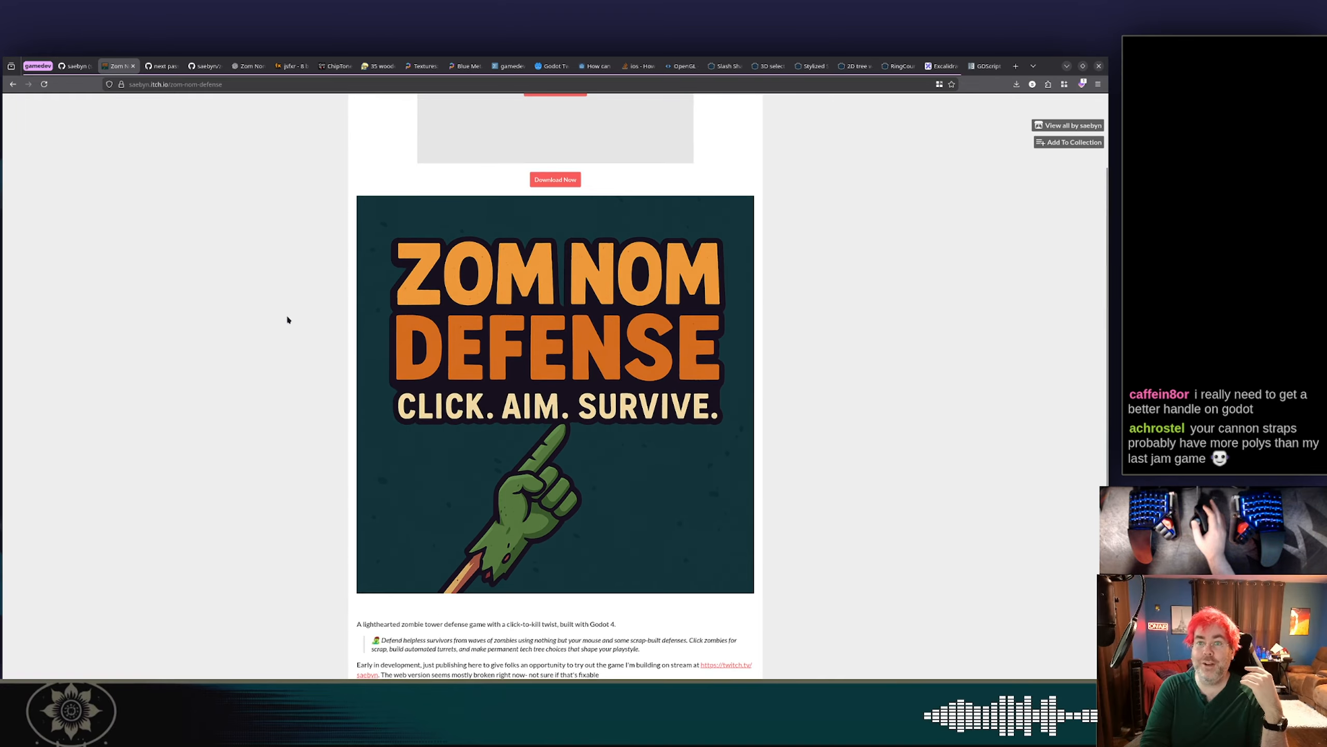
scroll(287, 320, up, 2)
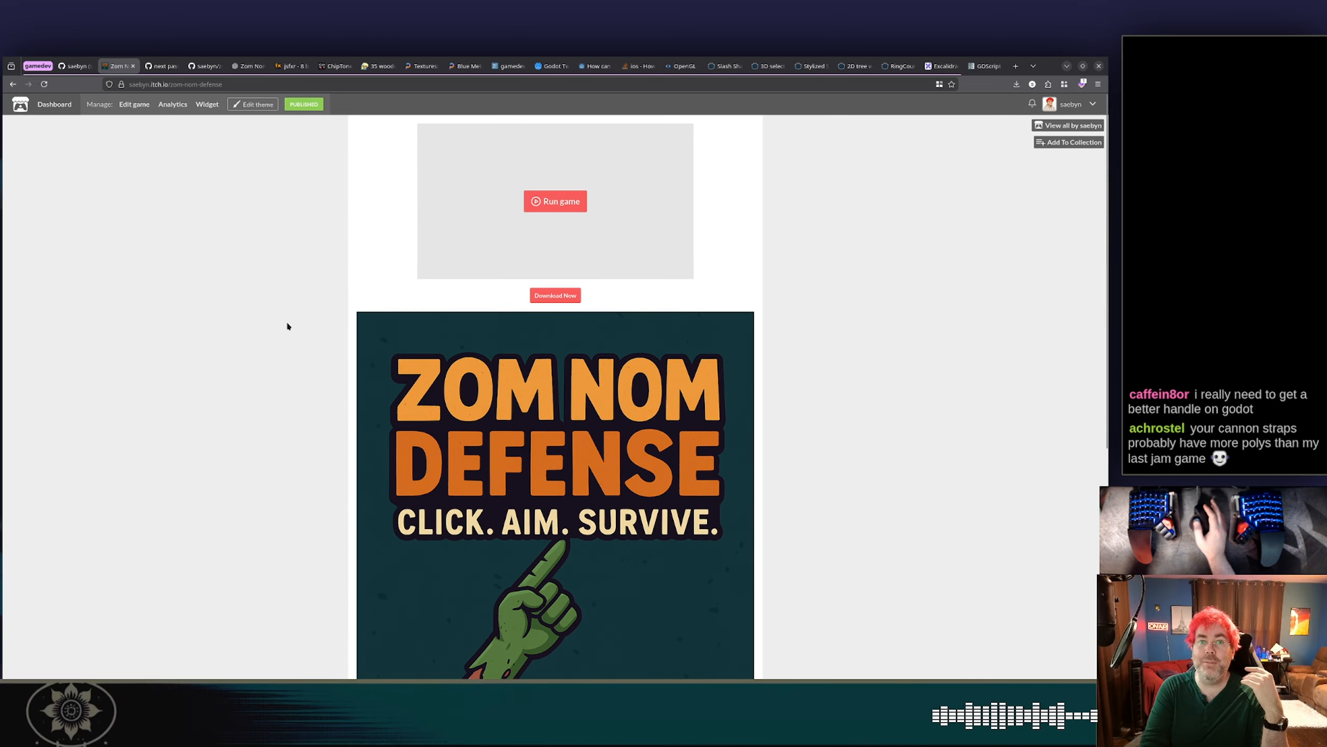
Go to the GitHub project board and close the details of issue #269 on modeling for placeables.
click(160, 67)
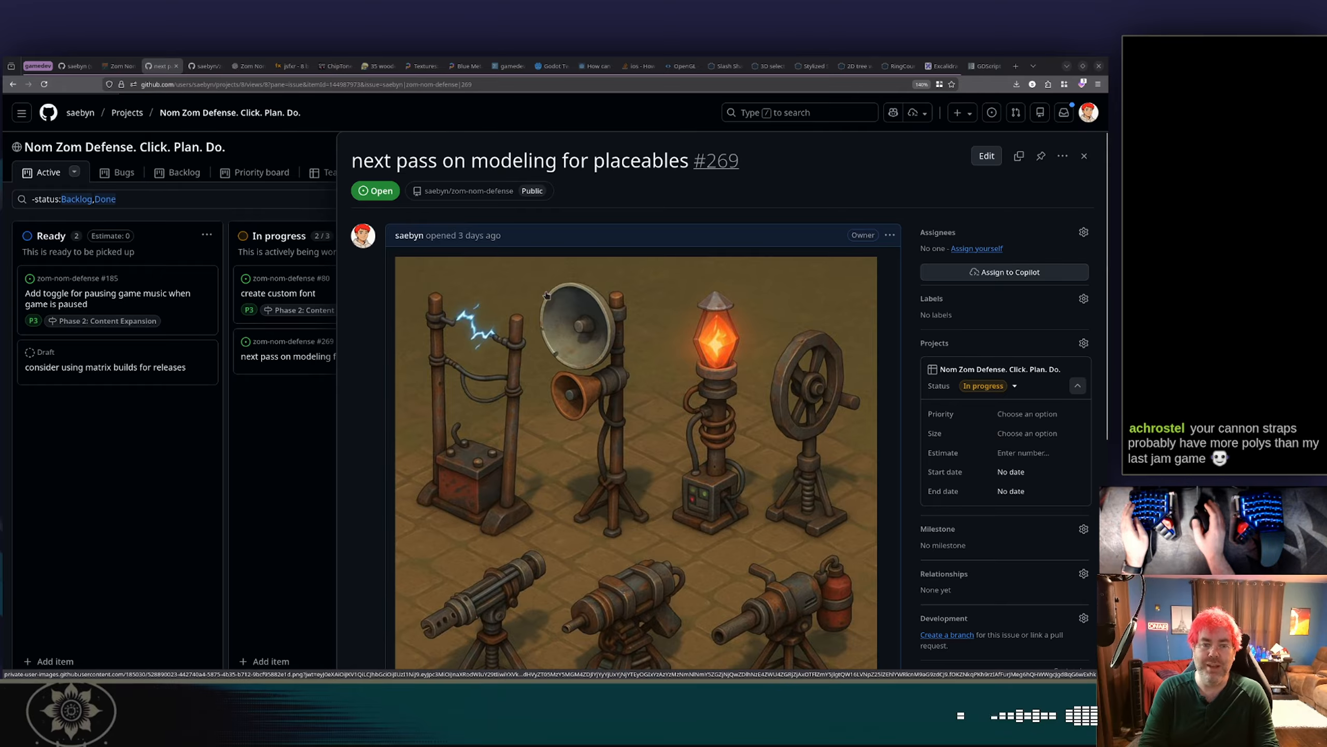
click(277, 478)
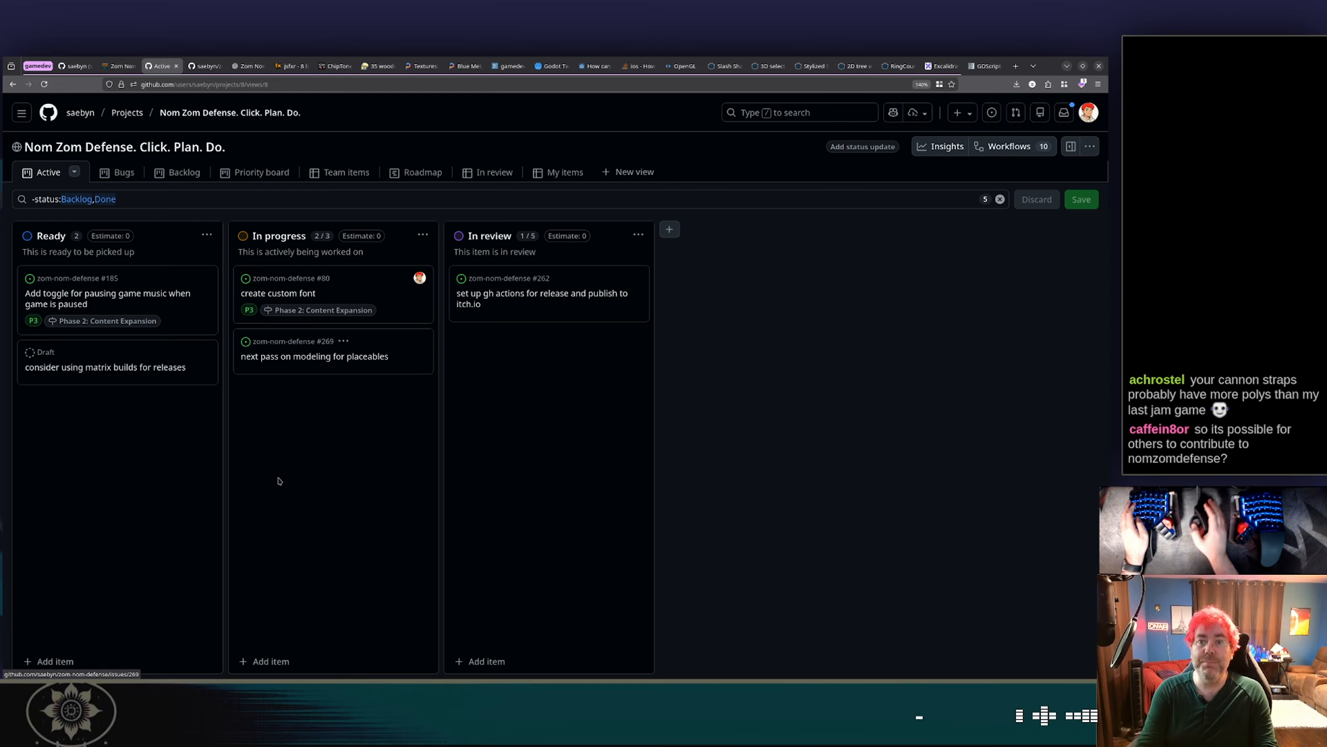
Return to the zom-nom-defense repository page and look over its AGPL-3.0 license text.
click(204, 63)
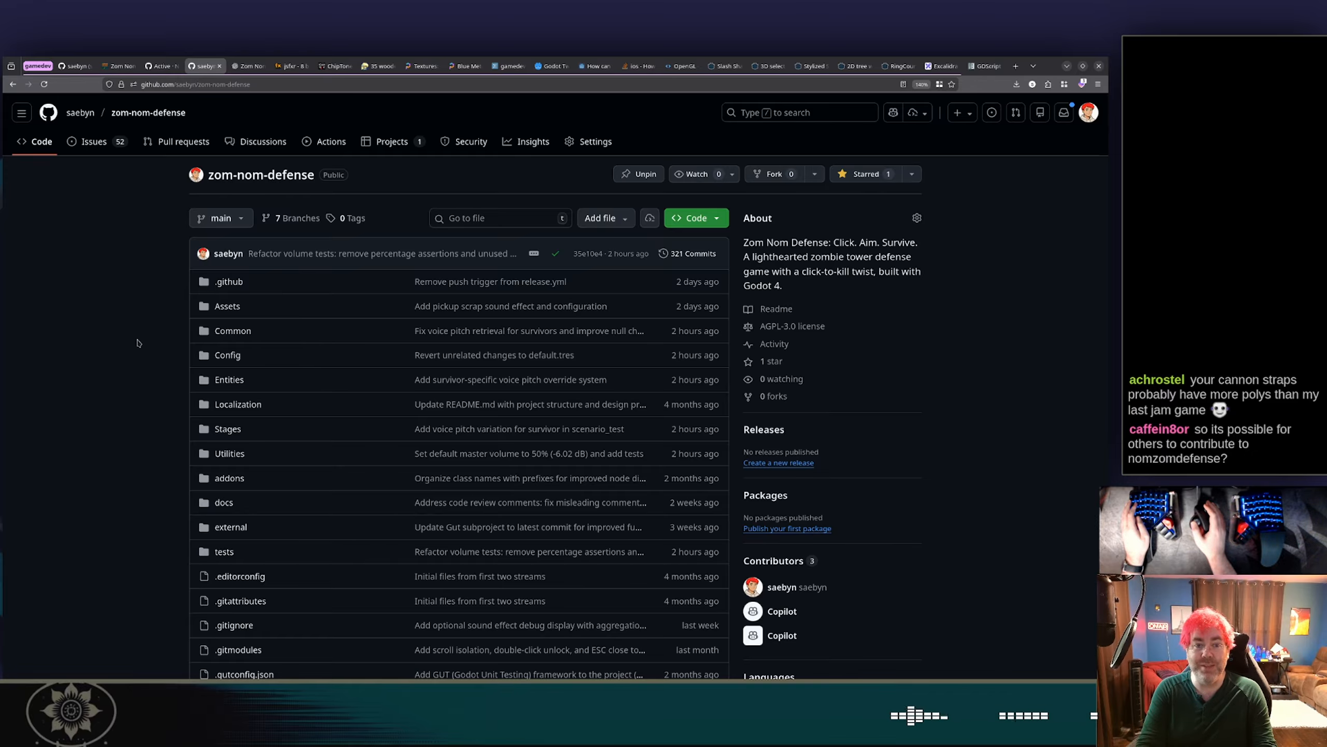
scroll(140, 306, down, 10)
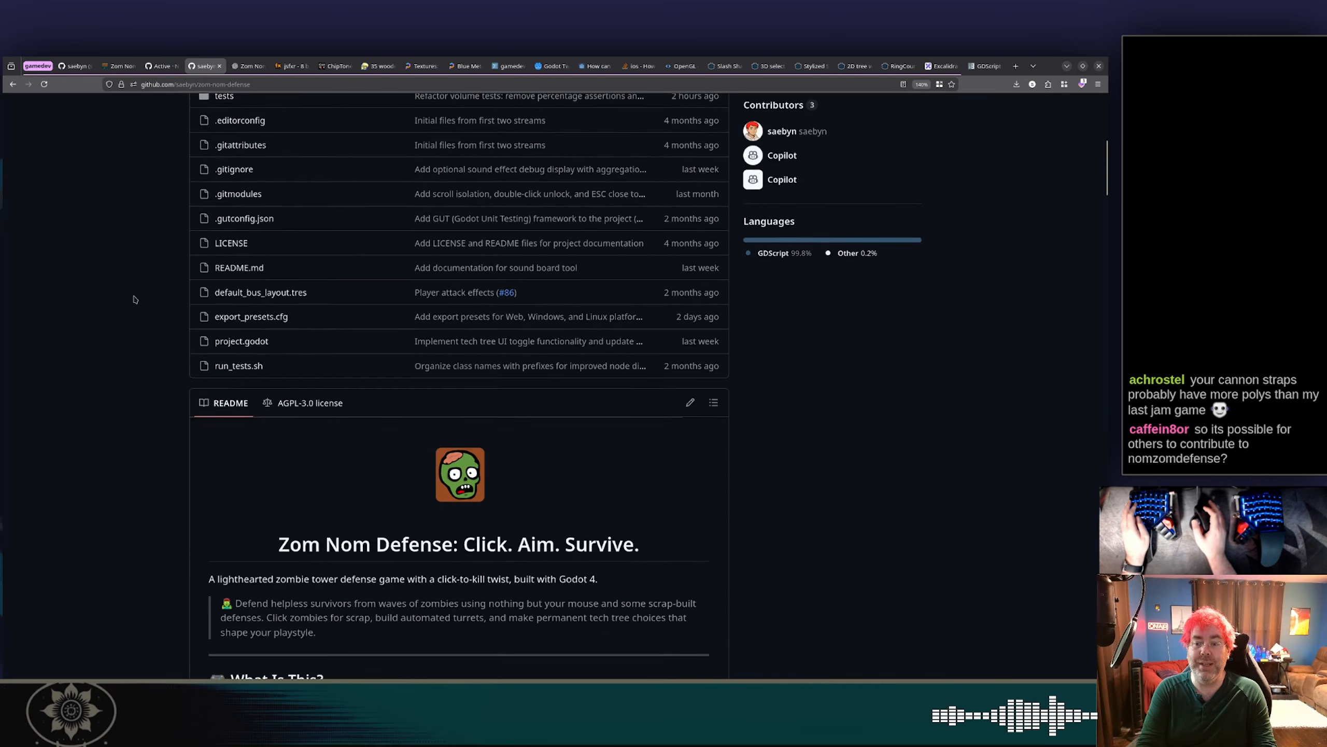
scroll(147, 312, up, 10)
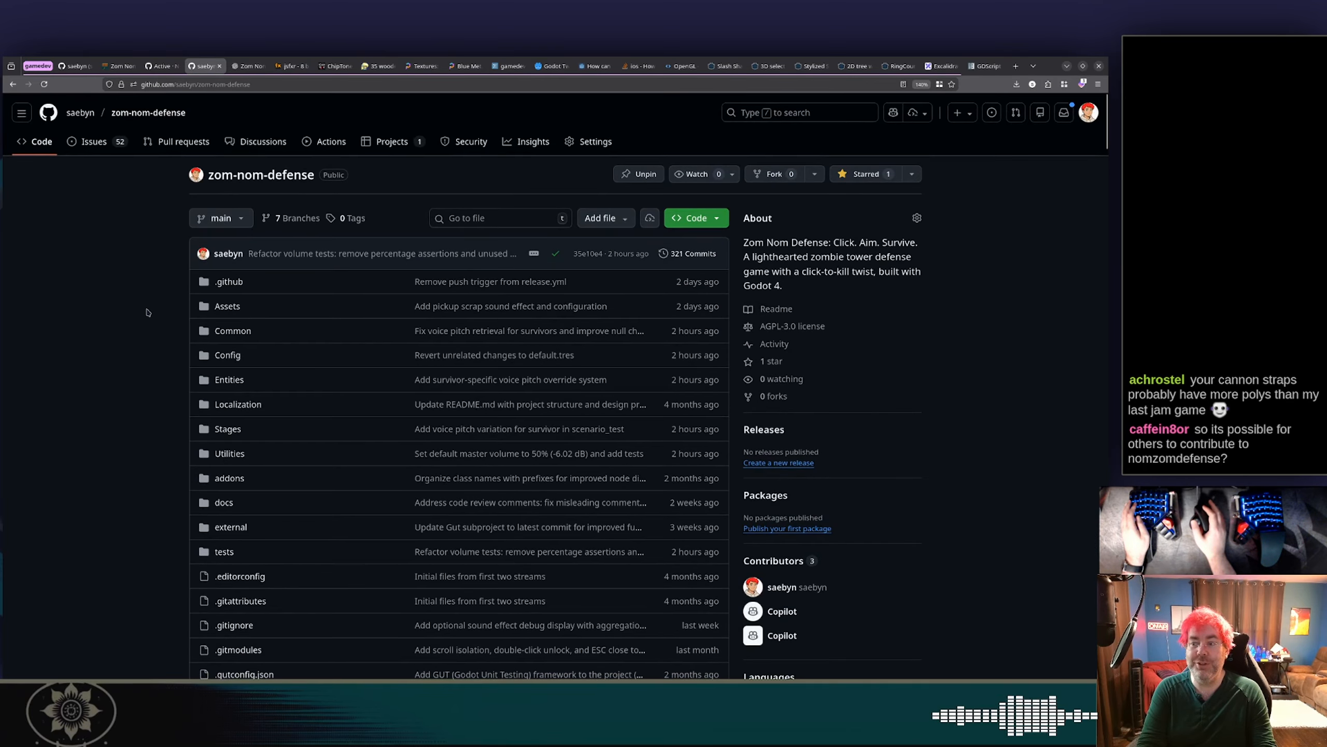
scroll(156, 324, down, 8)
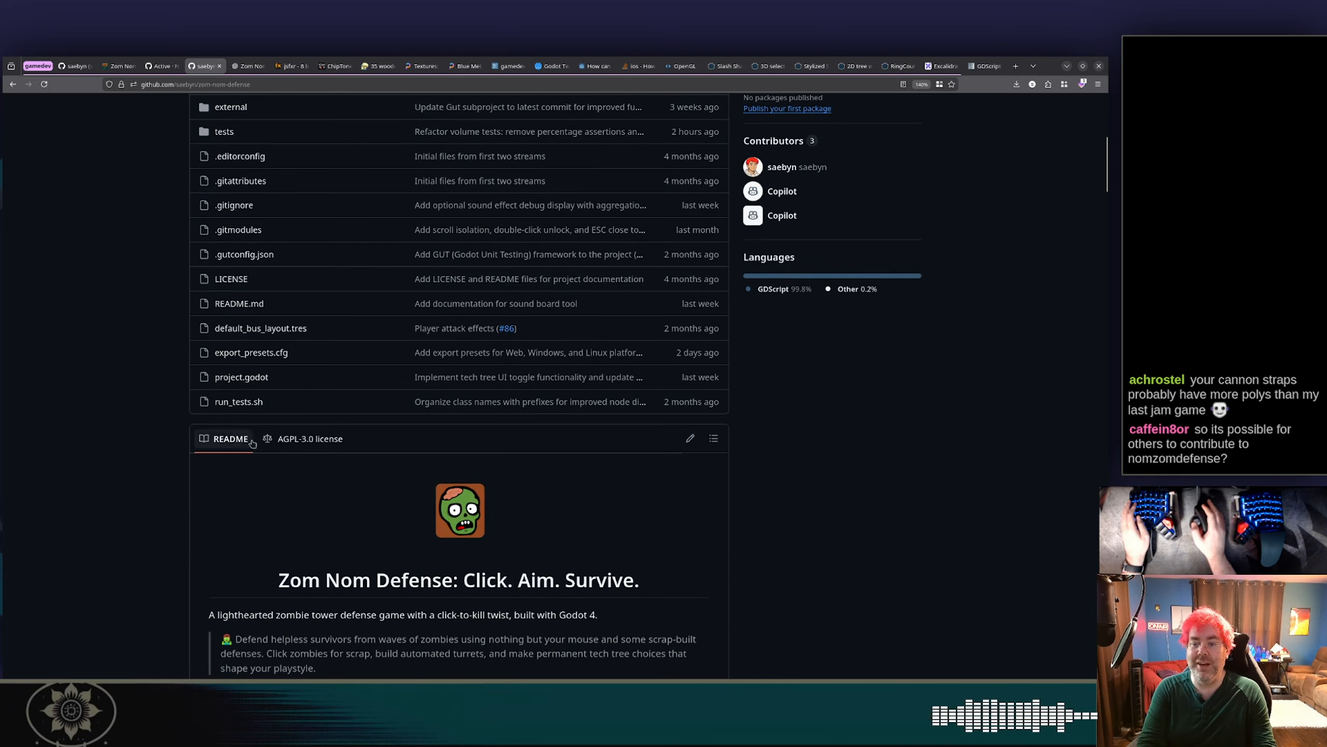
click(308, 439)
scroll(314, 358, down, 3)
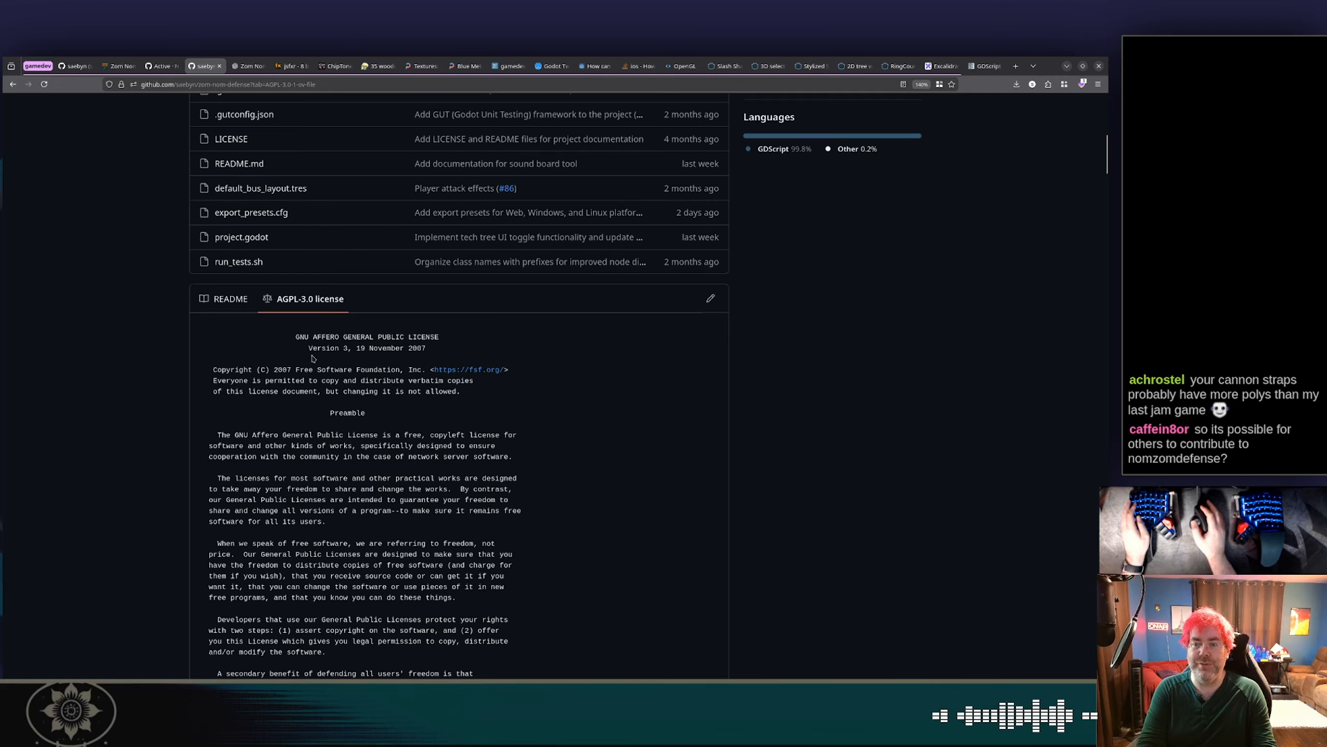
drag(295, 337, 531, 349)
click(422, 341)
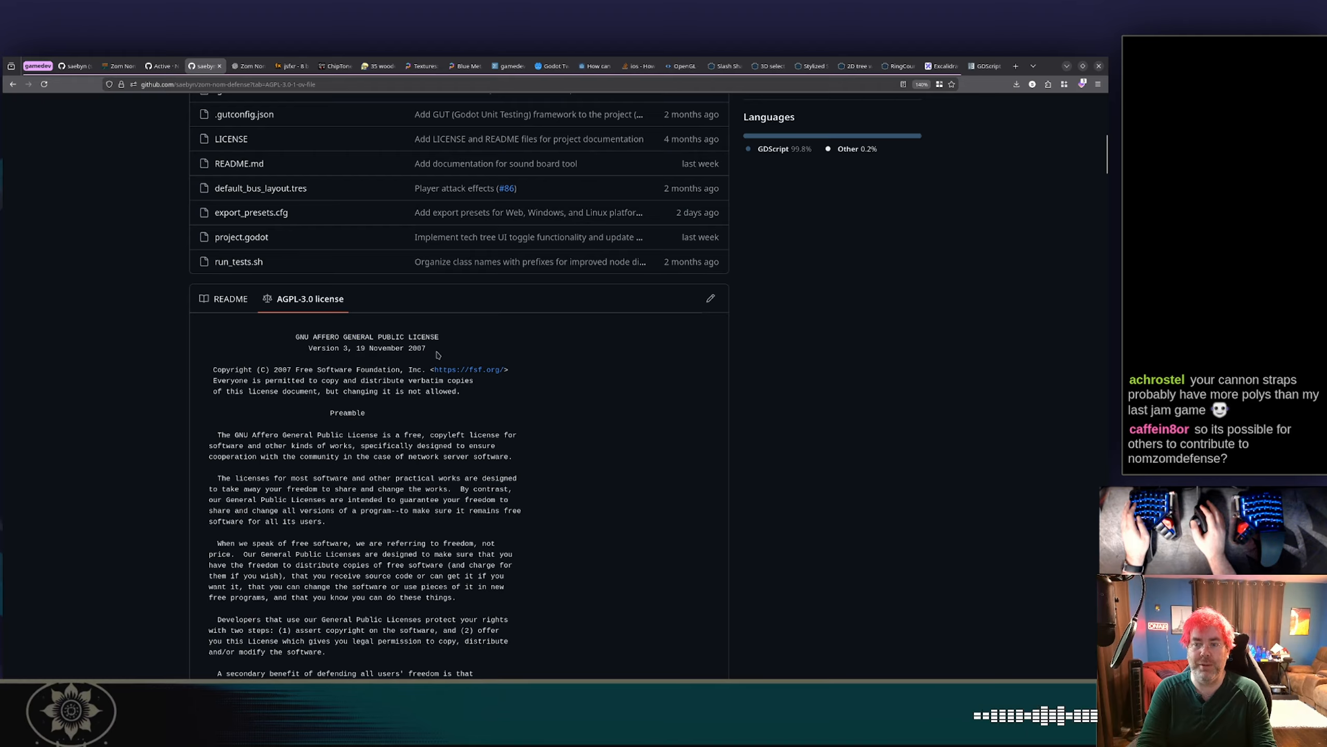
scroll(444, 347, down, 3)
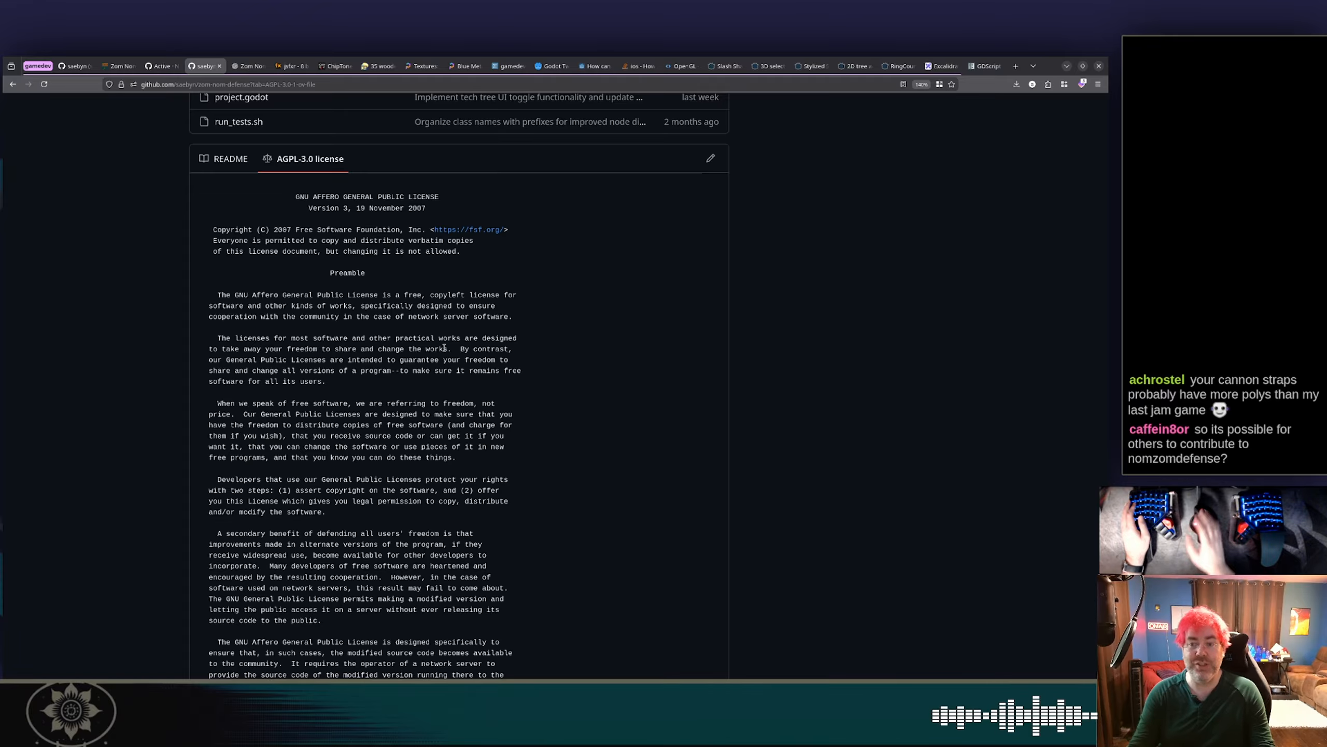
scroll(470, 331, up, 10)
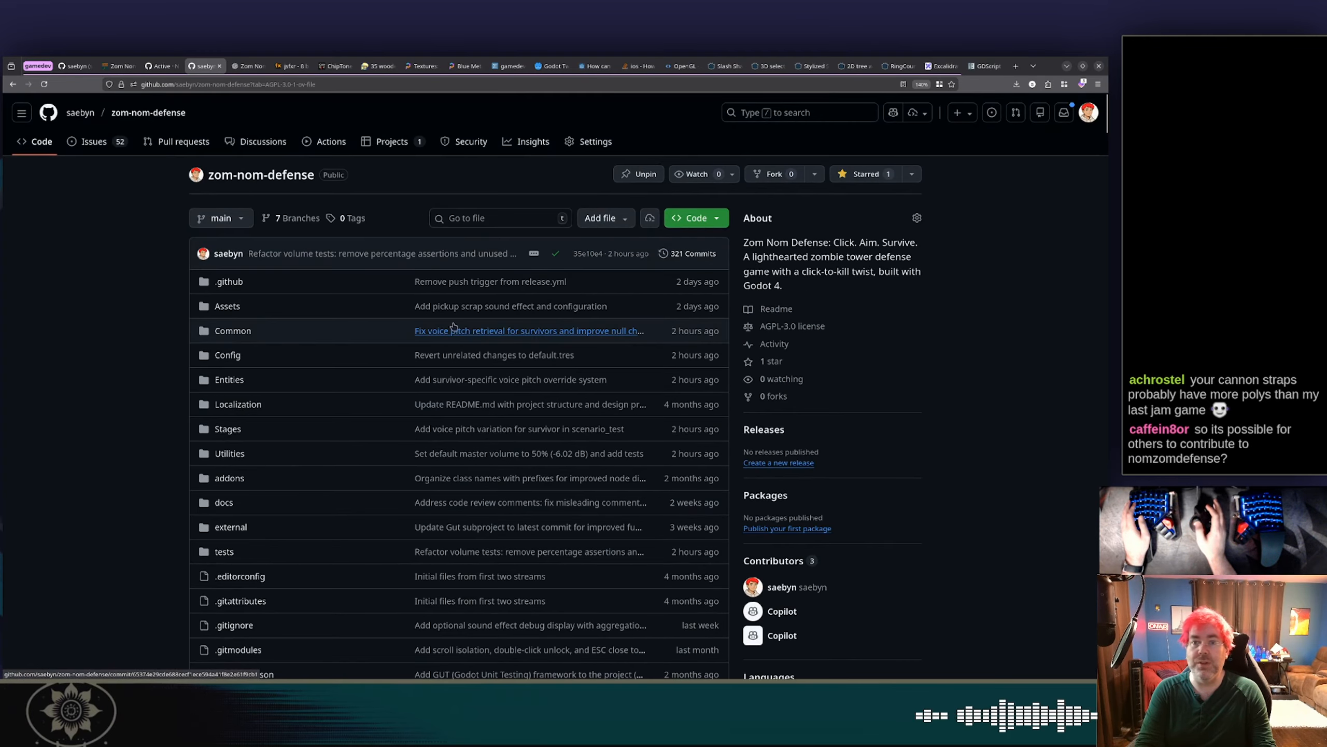
click(94, 152)
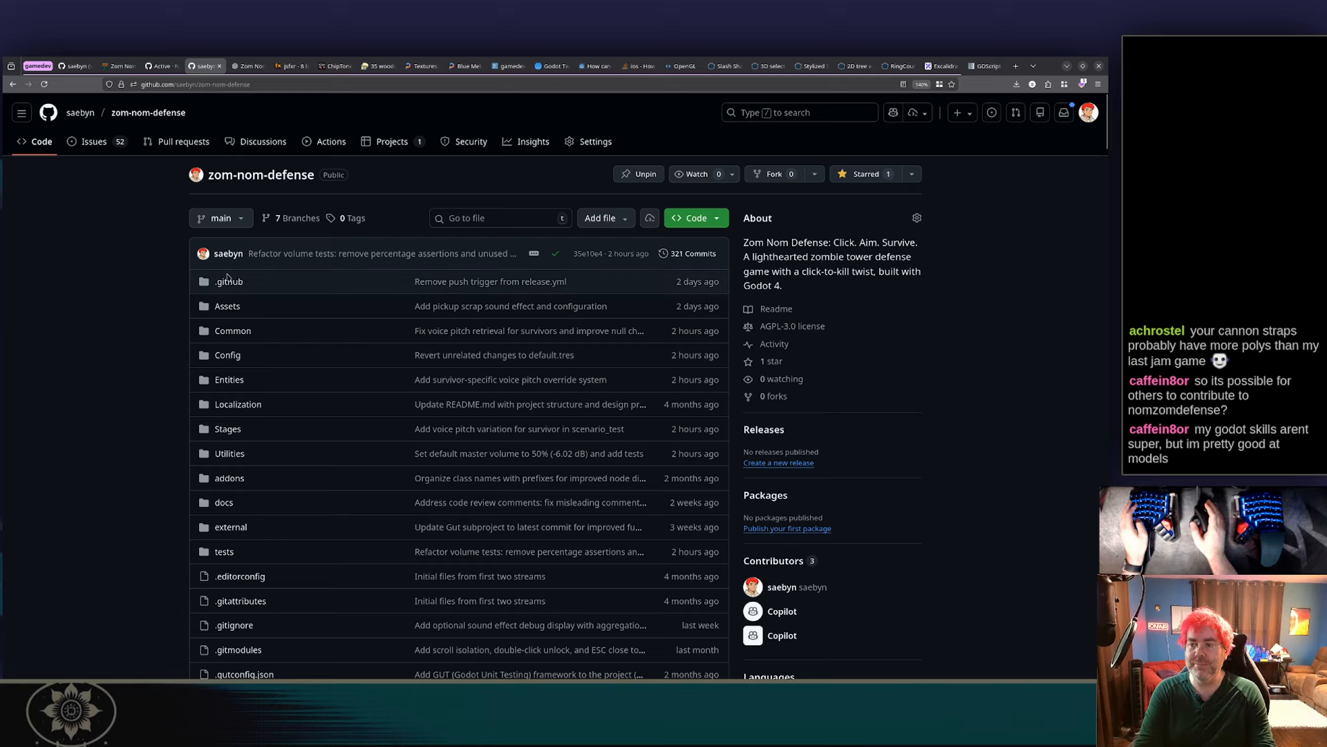
key(alt+Tab)
key(alt+Tab)
key(alt+Tab)
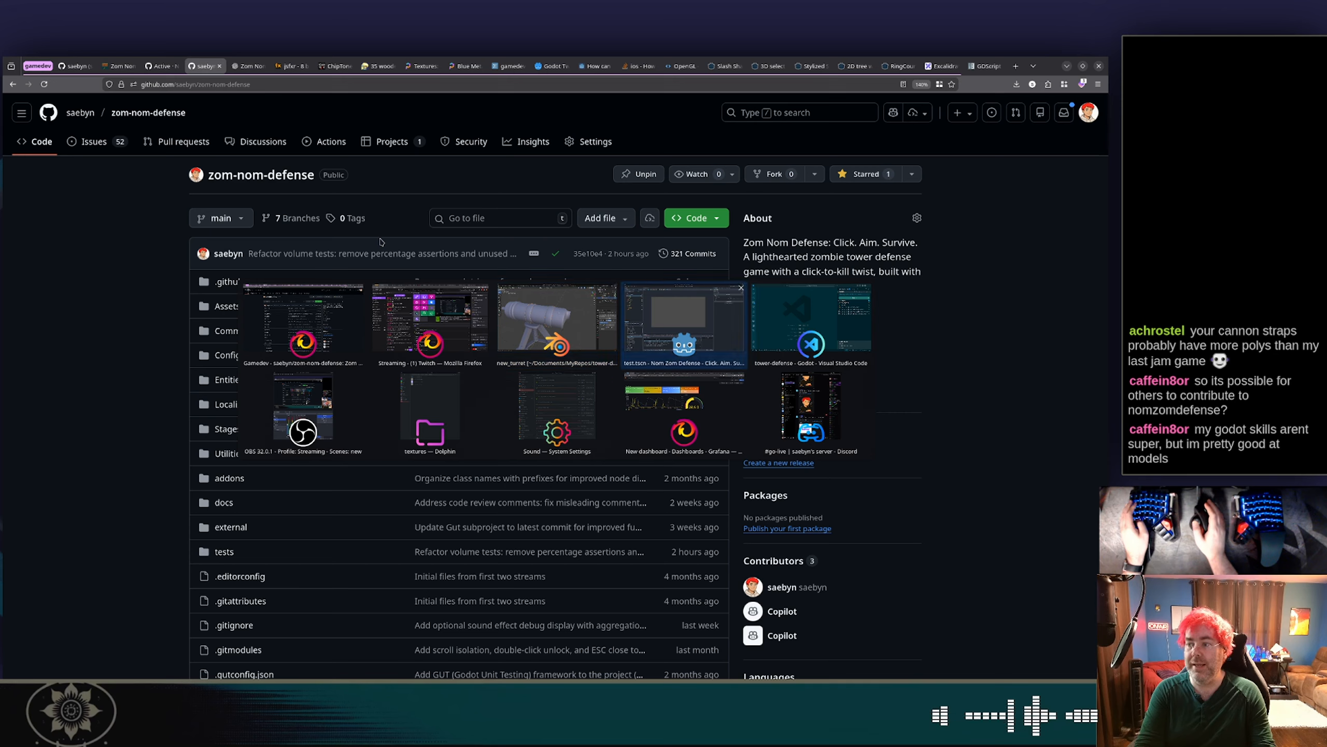
key(alt+Tab)
key(alt+shift+Tab)
key(alt+shift+Tab)
key(alt+shift+Tab)
key(alt+shift+Tab)
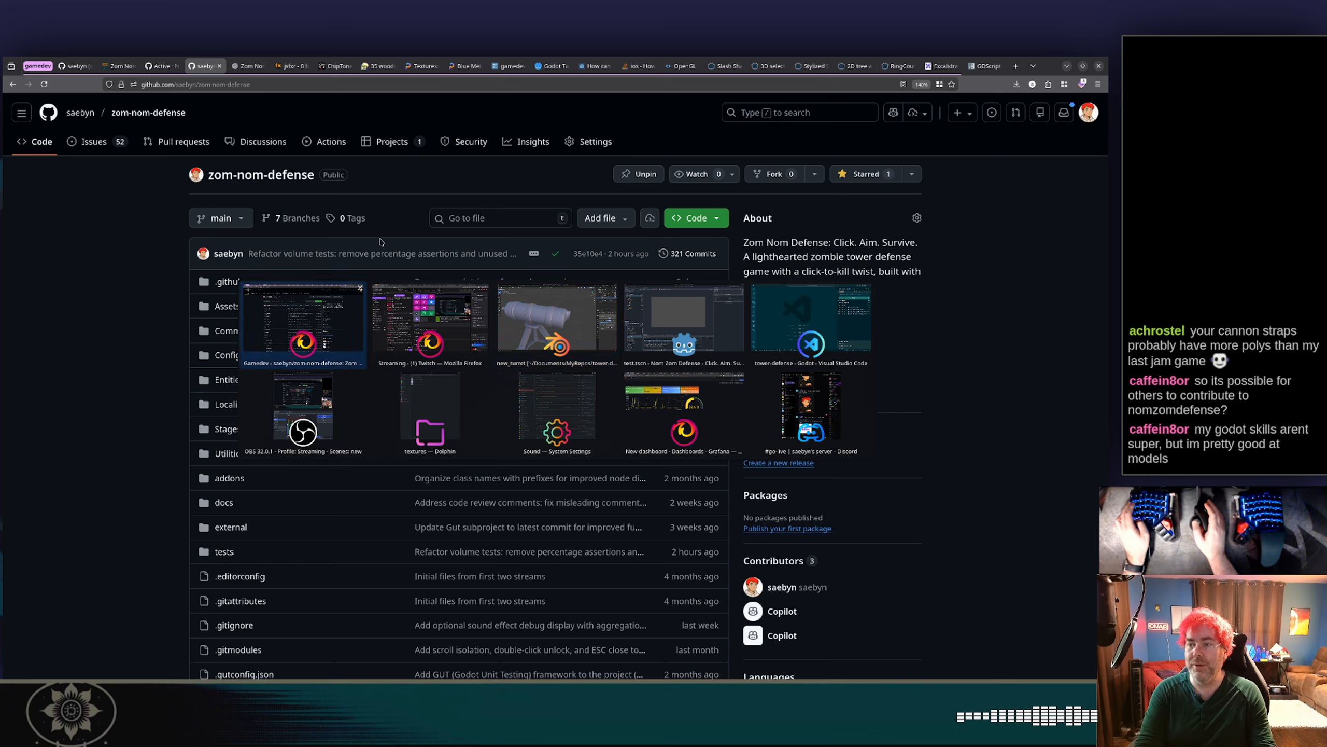